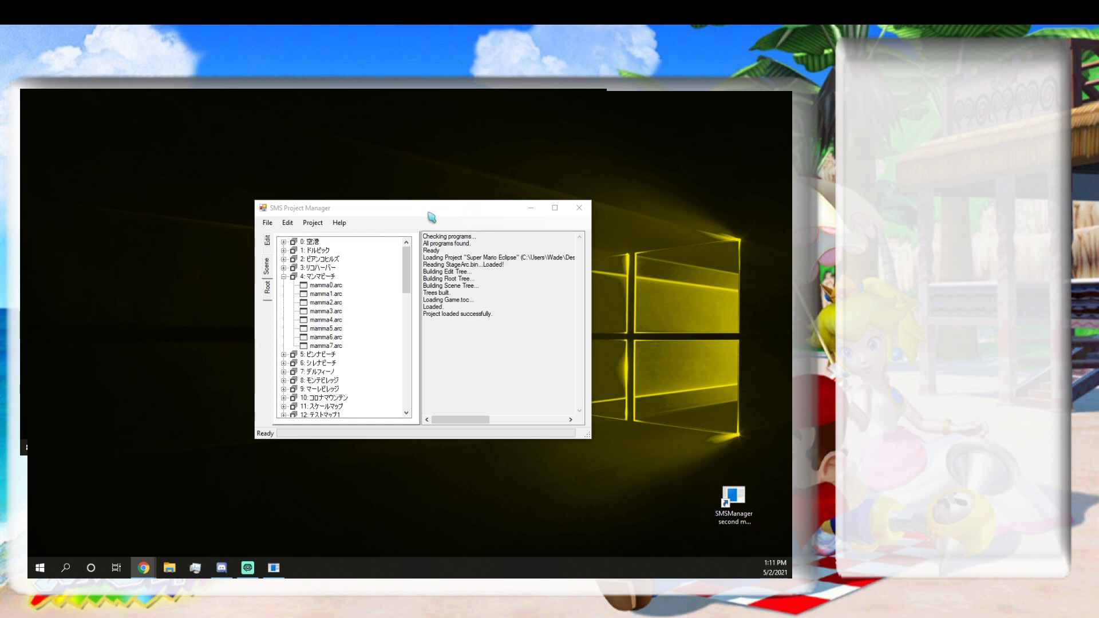
Reload the Super Mario Eclipse project in SMS Project Manager and reposition its window on the desktop.
{"action": "left_click_drag", "start_coordinate": [424, 211], "coordinate": [286, 234]}
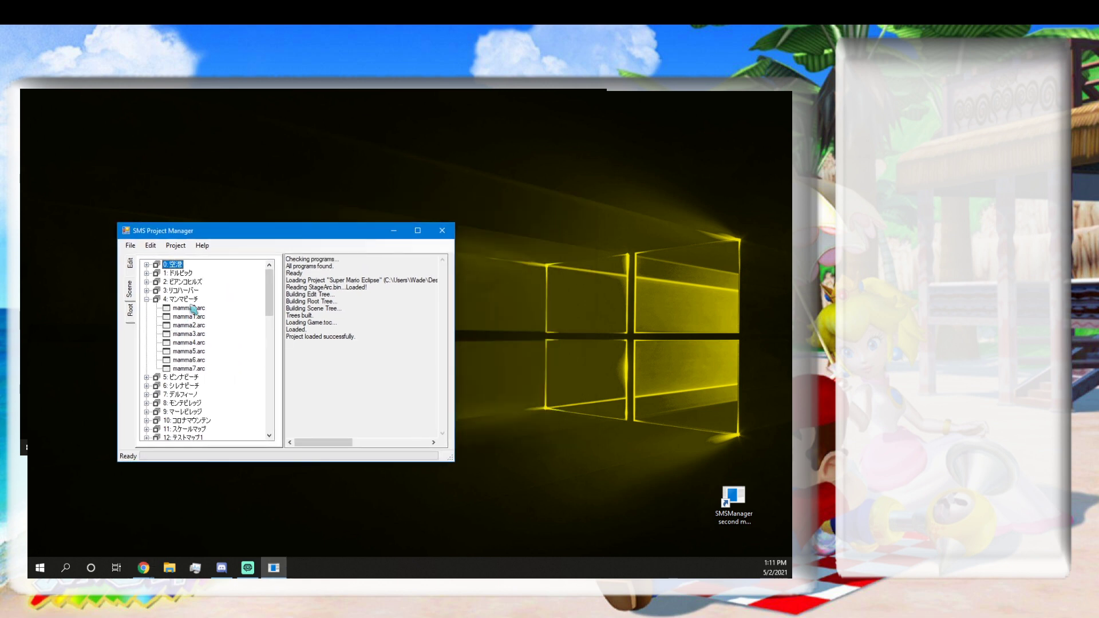
{"action": "left_click_drag", "start_coordinate": [205, 233], "coordinate": [329, 254]}
{"action": "left_click", "coordinate": [253, 265]}
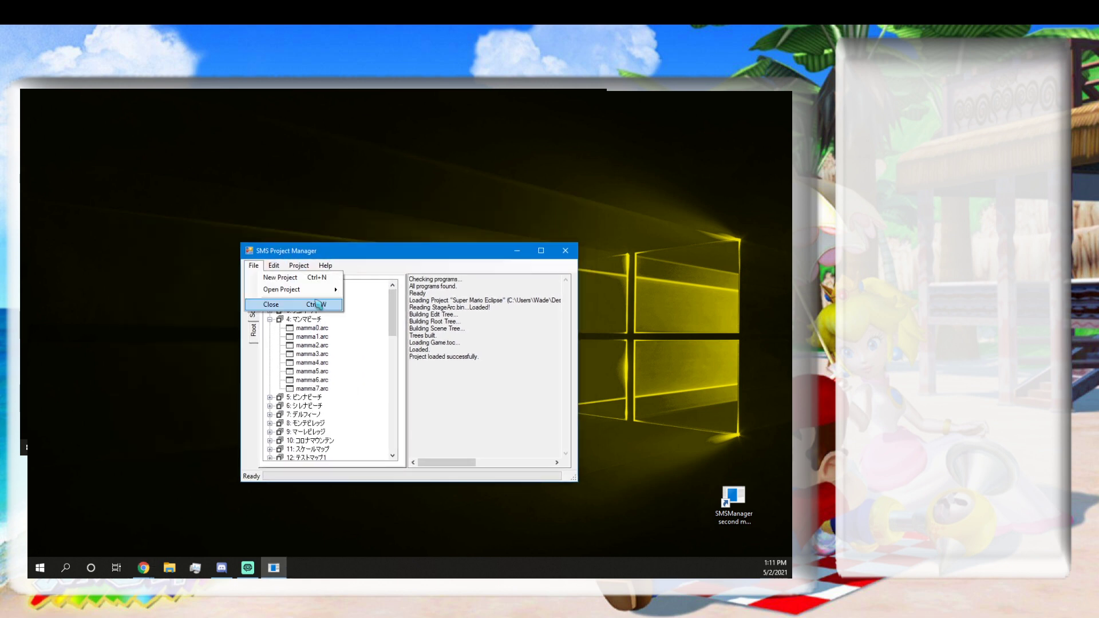
{"action": "mouse_move", "coordinate": [315, 296]}
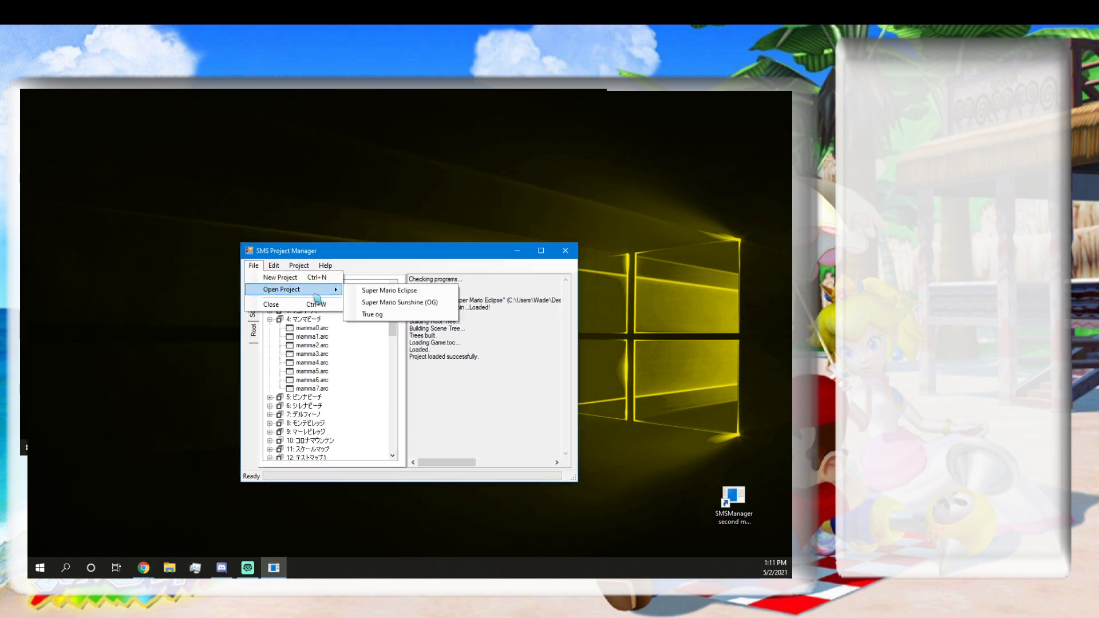
{"action": "left_click", "coordinate": [404, 291]}
{"action": "left_click_drag", "start_coordinate": [417, 246], "coordinate": [419, 226]}
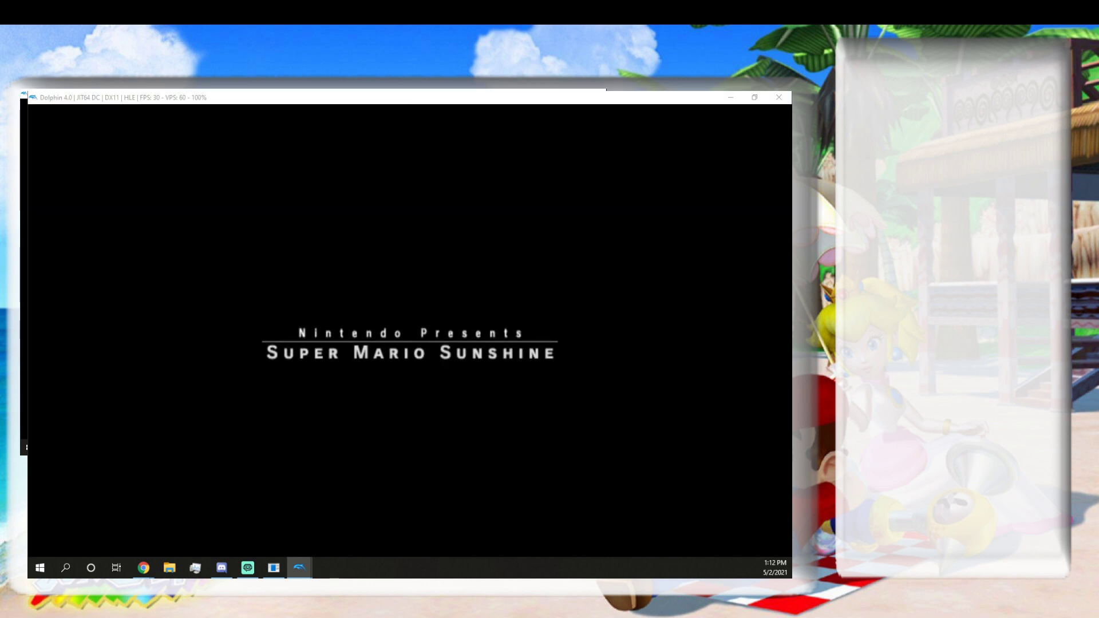
Play-test the Super Mario Eclipse build in Dolphin by getting past the intro and into a beach stage.
{"action": "left_click", "coordinate": [507, 382]}
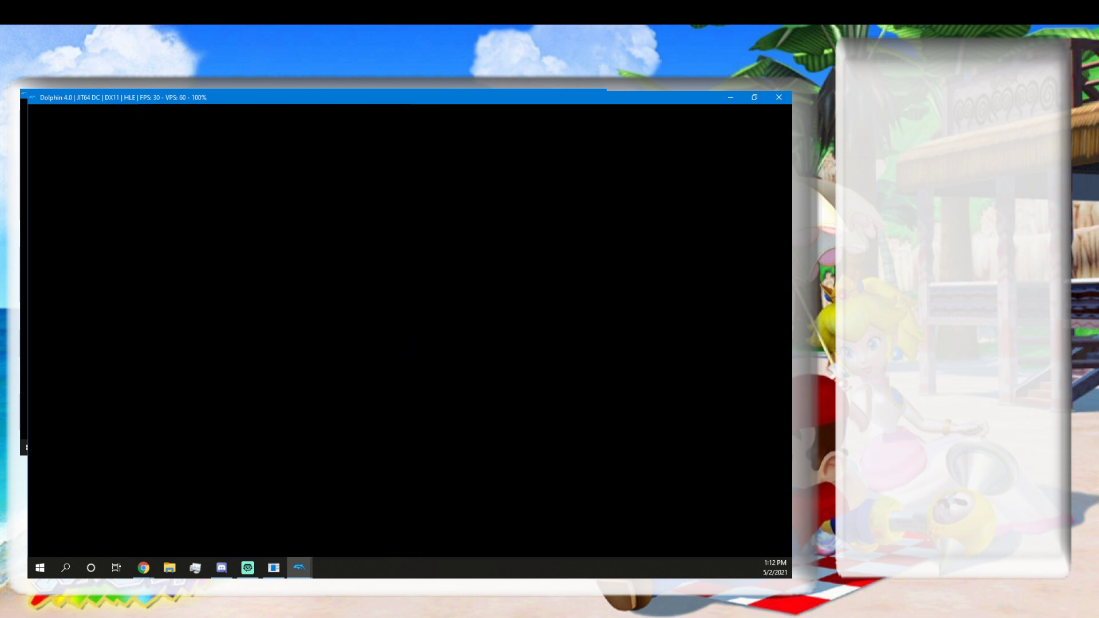
{"action": "key", "text": "Down"}
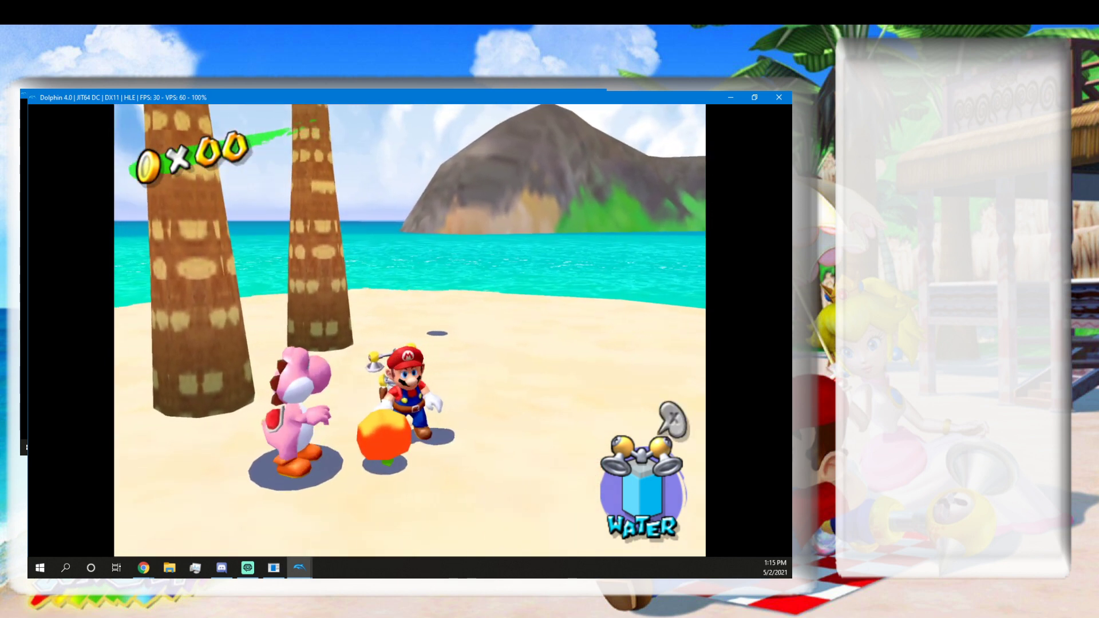
{"action": "key", "text": "alt+Tab"}
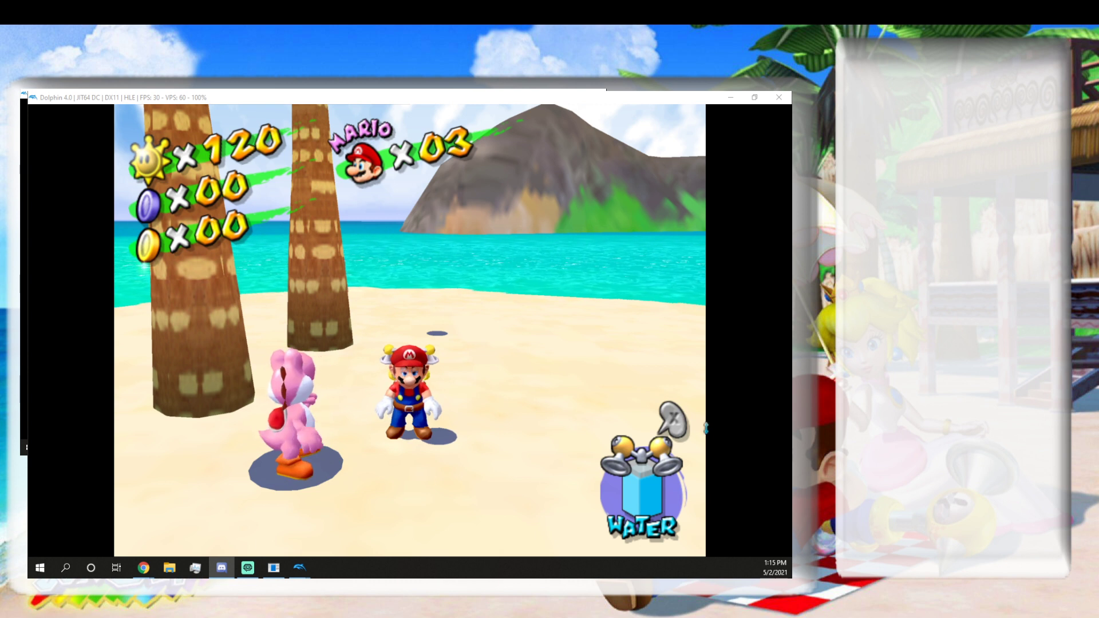
{"action": "left_click", "coordinate": [716, 552]}
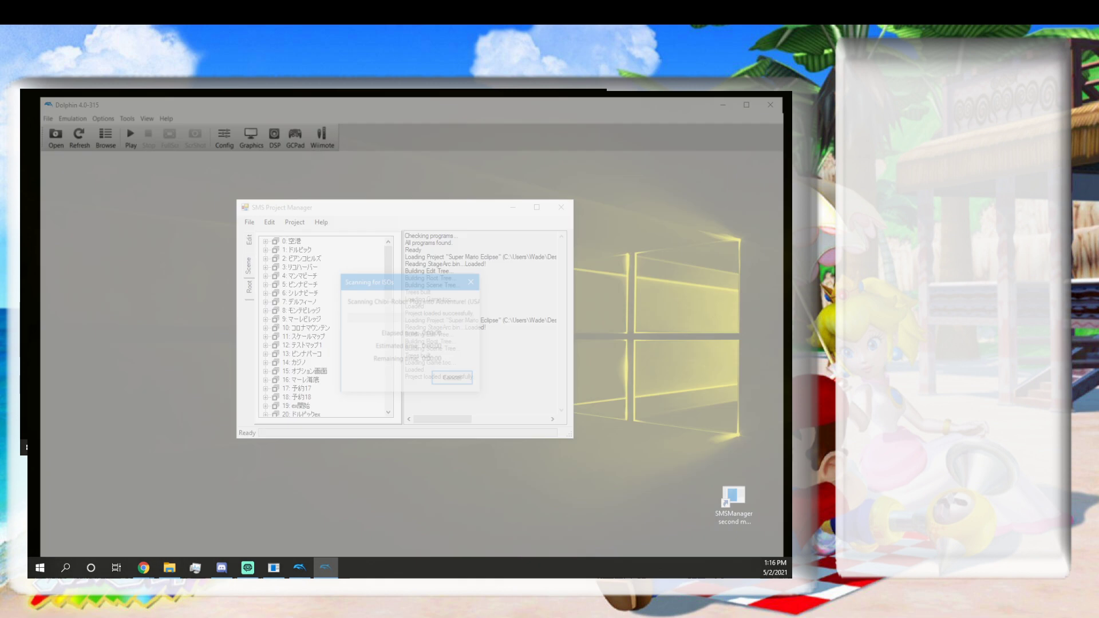
Launch Mario Kart Arcade GP 2 from Dolphin's game list and load the saved state of a race.
{"action": "scroll", "coordinate": [248, 393], "scroll_direction": "down", "scroll_amount": 5}
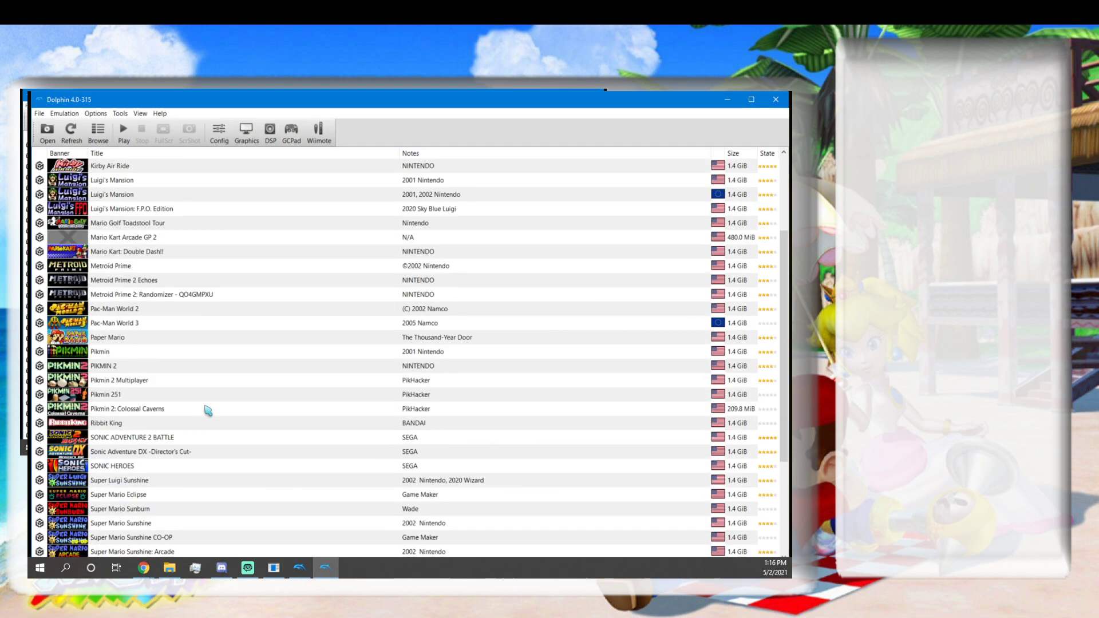
{"action": "scroll", "coordinate": [149, 452], "scroll_direction": "down", "scroll_amount": 2}
{"action": "scroll", "coordinate": [144, 439], "scroll_direction": "up", "scroll_amount": 7}
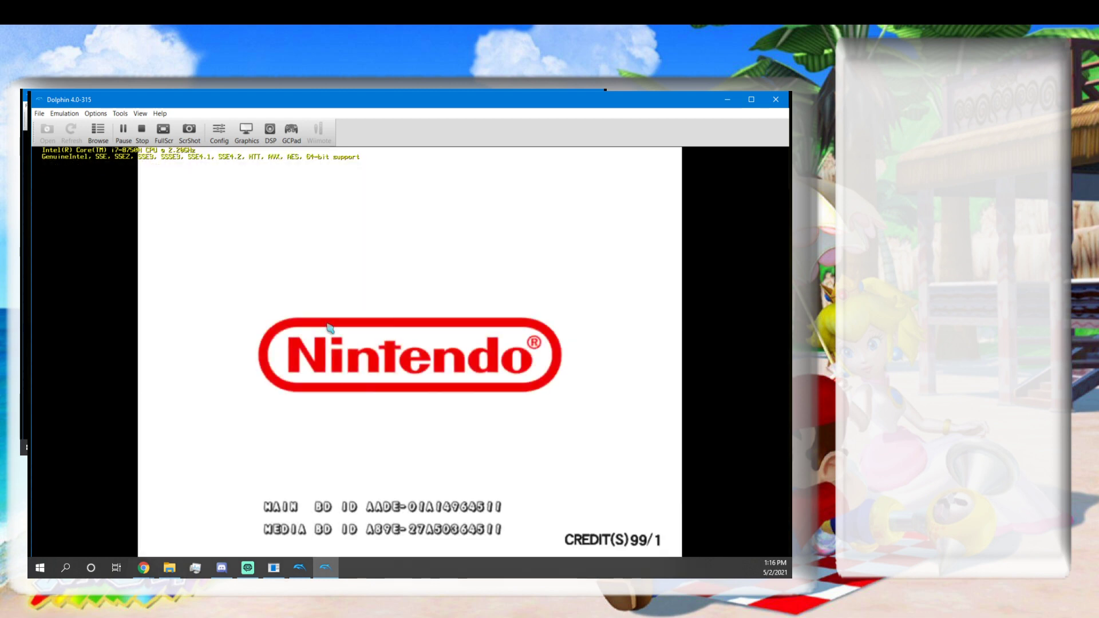
{"action": "key", "text": "F1"}
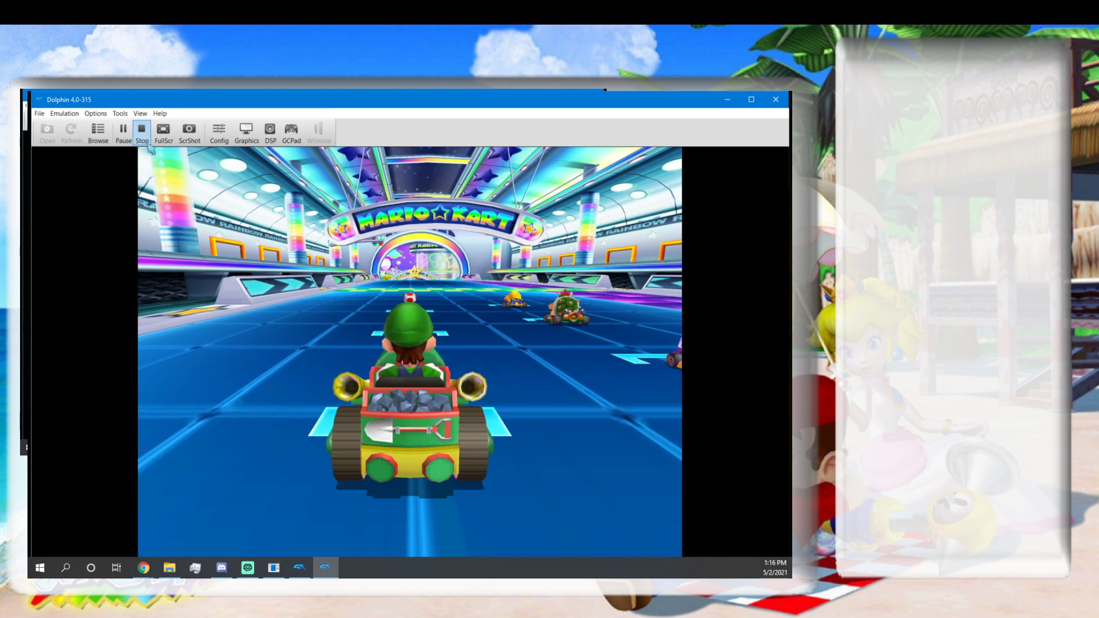
Lower Dolphin's audio volume to 1% in the configuration.
{"action": "left_click", "coordinate": [217, 135]}
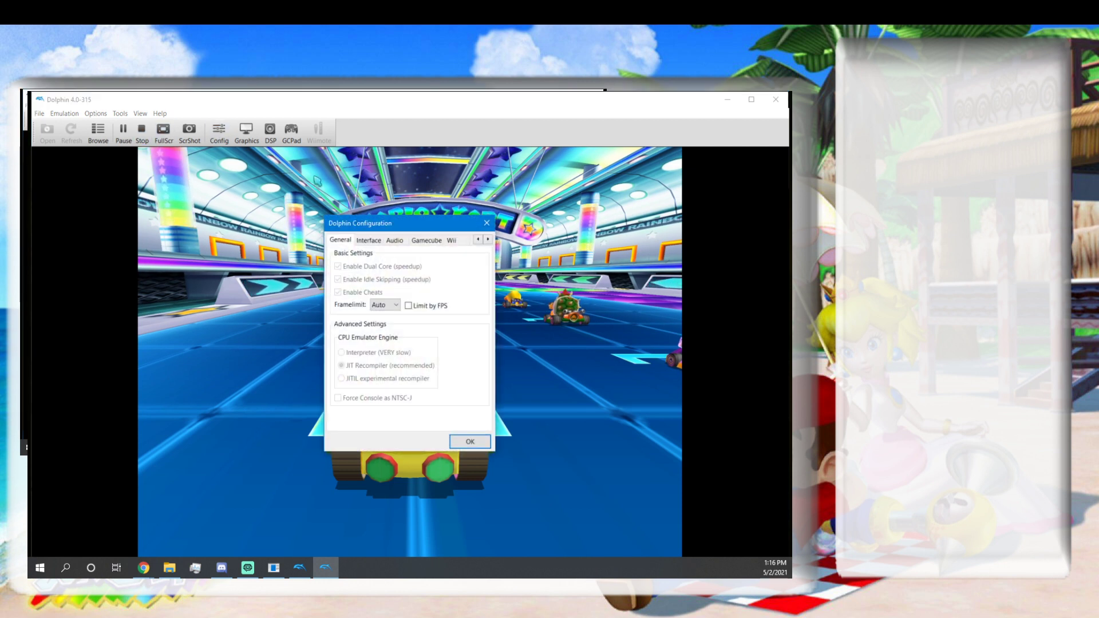
{"action": "left_click", "coordinate": [395, 240]}
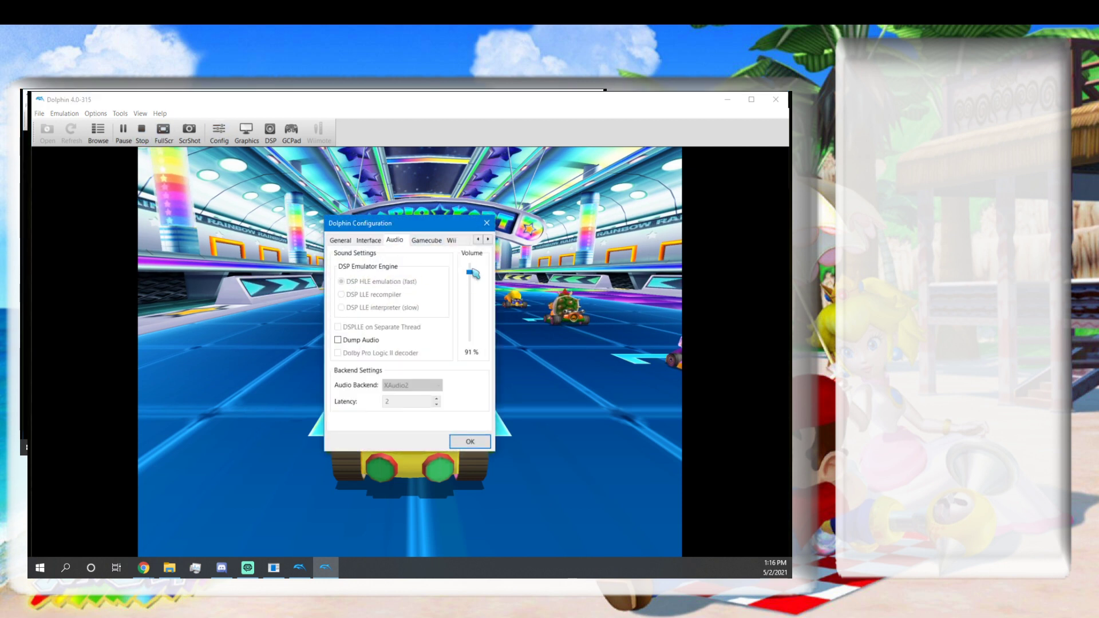
{"action": "left_click_drag", "start_coordinate": [470, 274], "coordinate": [472, 331]}
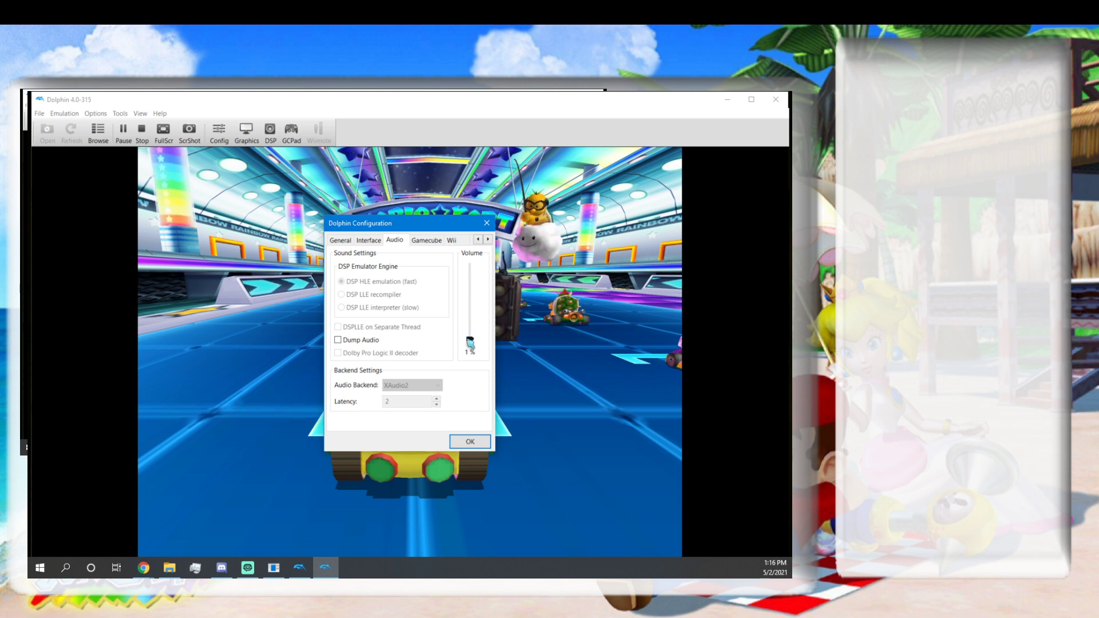
{"action": "left_click", "coordinate": [472, 331]}
{"action": "left_click", "coordinate": [470, 439]}
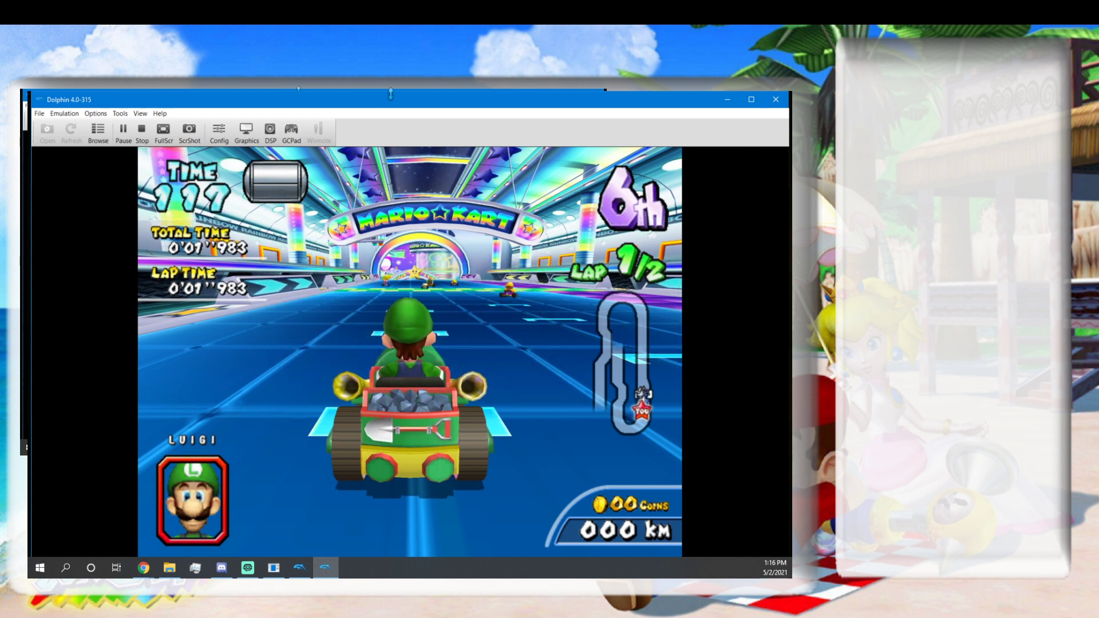
Load the maweo kart arcade controller profile for Pad 1 and choose the SDL/0/Controller wireless gamepad as its device.
{"action": "left_click", "coordinate": [291, 132]}
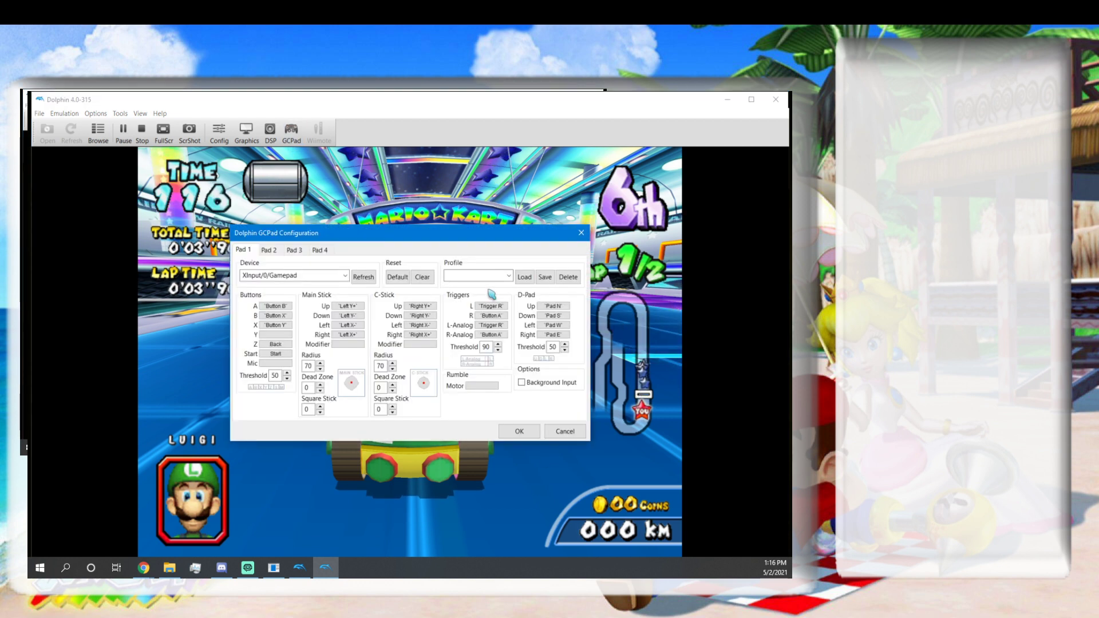
{"action": "left_click", "coordinate": [508, 275]}
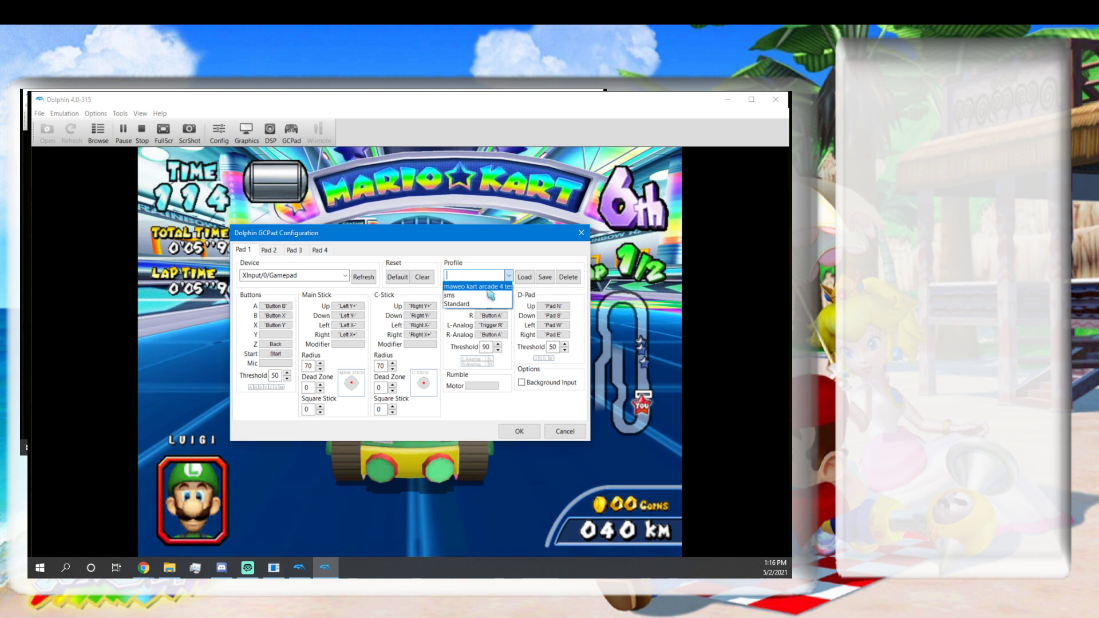
{"action": "left_click", "coordinate": [475, 287]}
{"action": "left_click", "coordinate": [525, 277]}
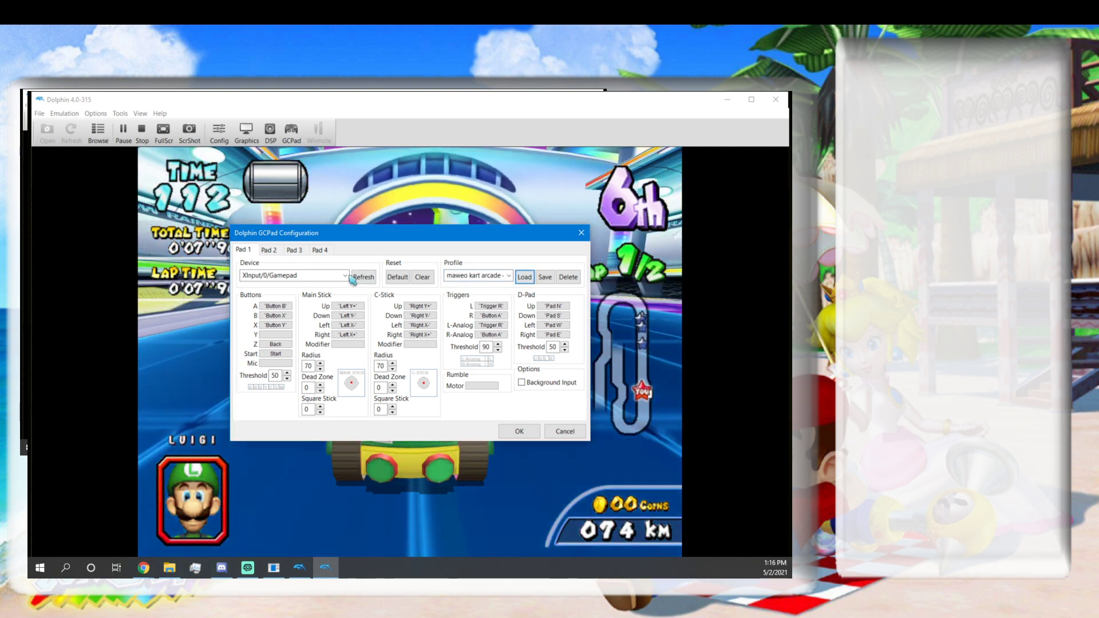
{"action": "left_click", "coordinate": [345, 275]}
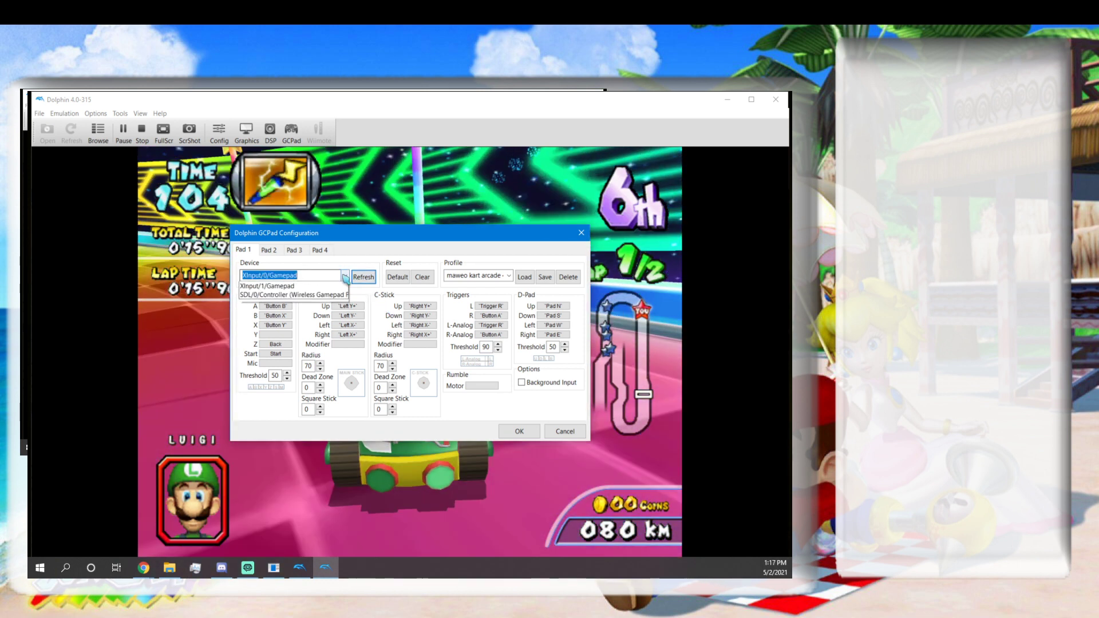
{"action": "left_click", "coordinate": [327, 295]}
{"action": "left_click", "coordinate": [581, 233]}
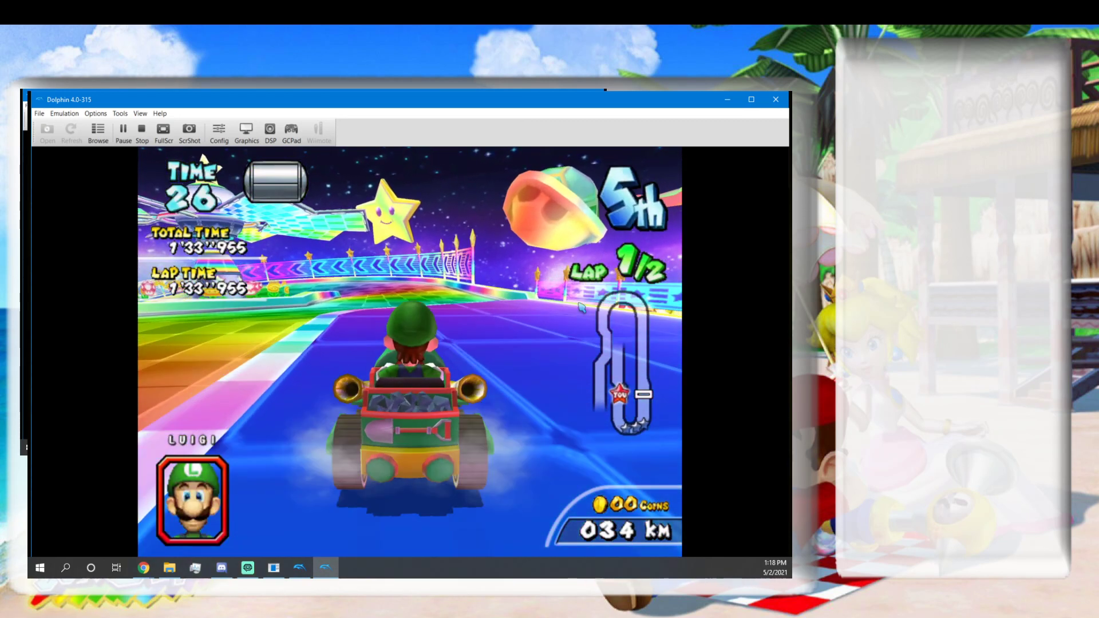
Quit the kart race and choose a Gelato Beach scene in Super Mario Eclipse's stage select.
{"action": "key", "text": "Escape"}
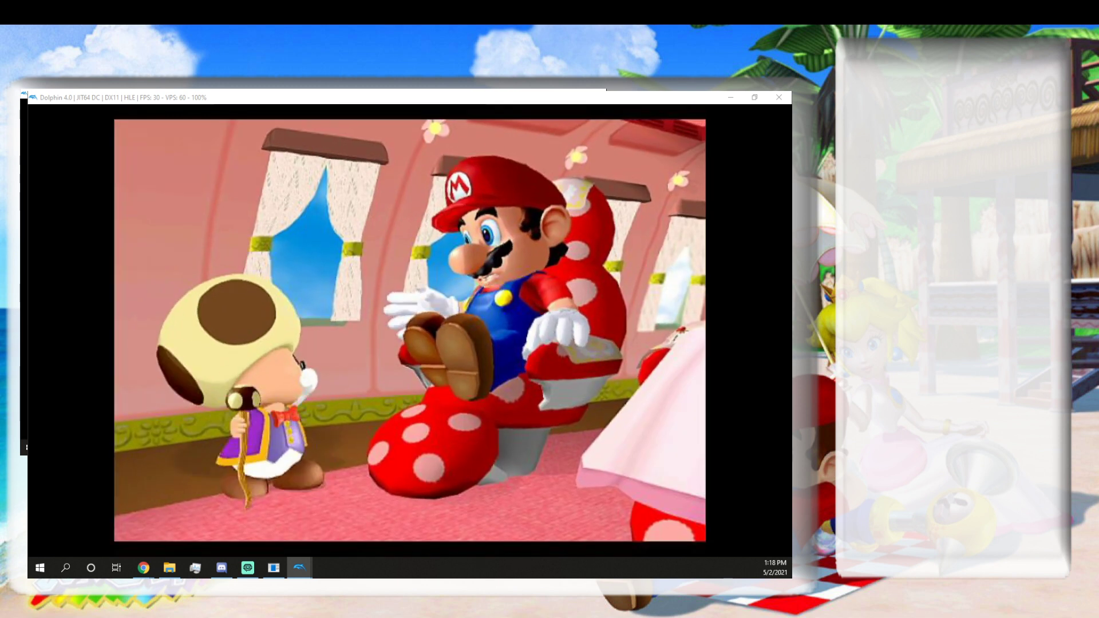
{"action": "left_click", "coordinate": [563, 420]}
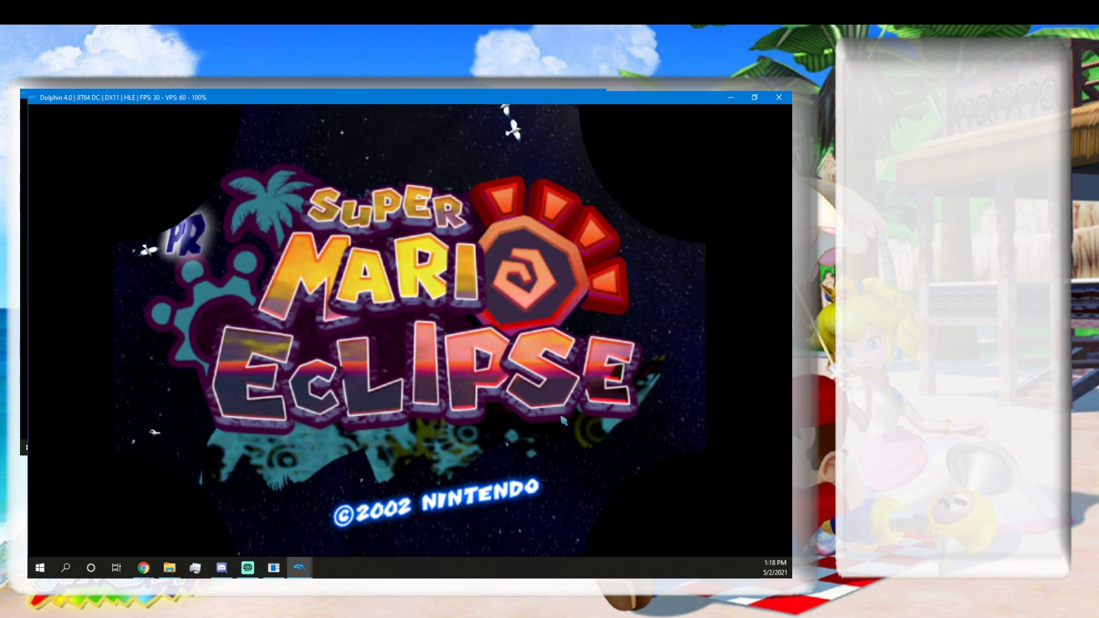
{"action": "key", "text": "Return"}
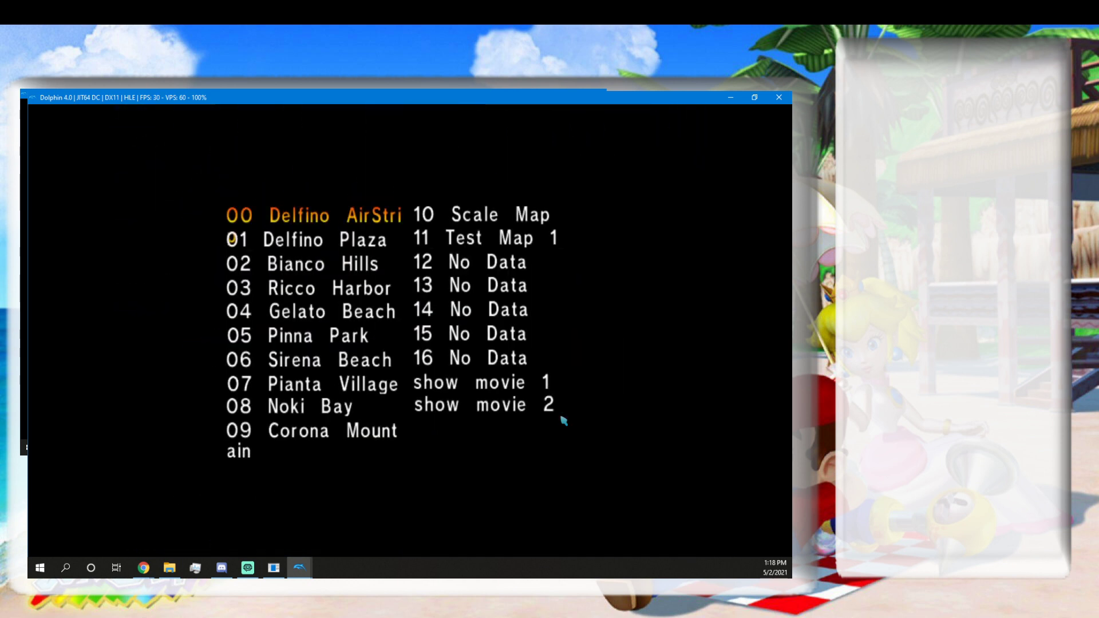
{"action": "key", "text": "Down"}
{"action": "key", "text": "Return"}
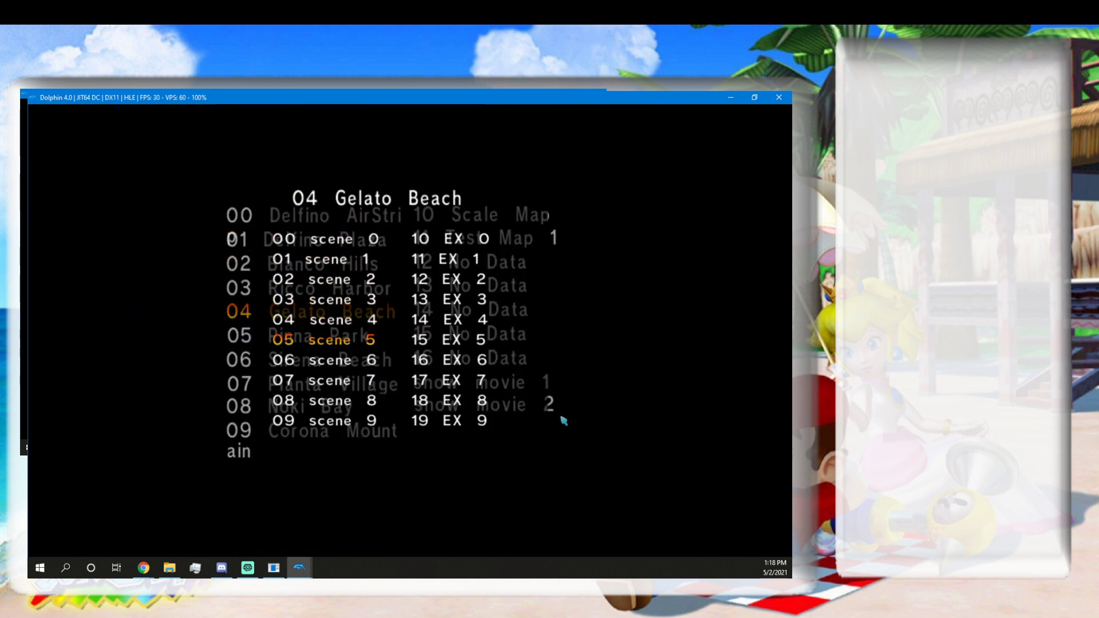
{"action": "key", "text": "Down"}
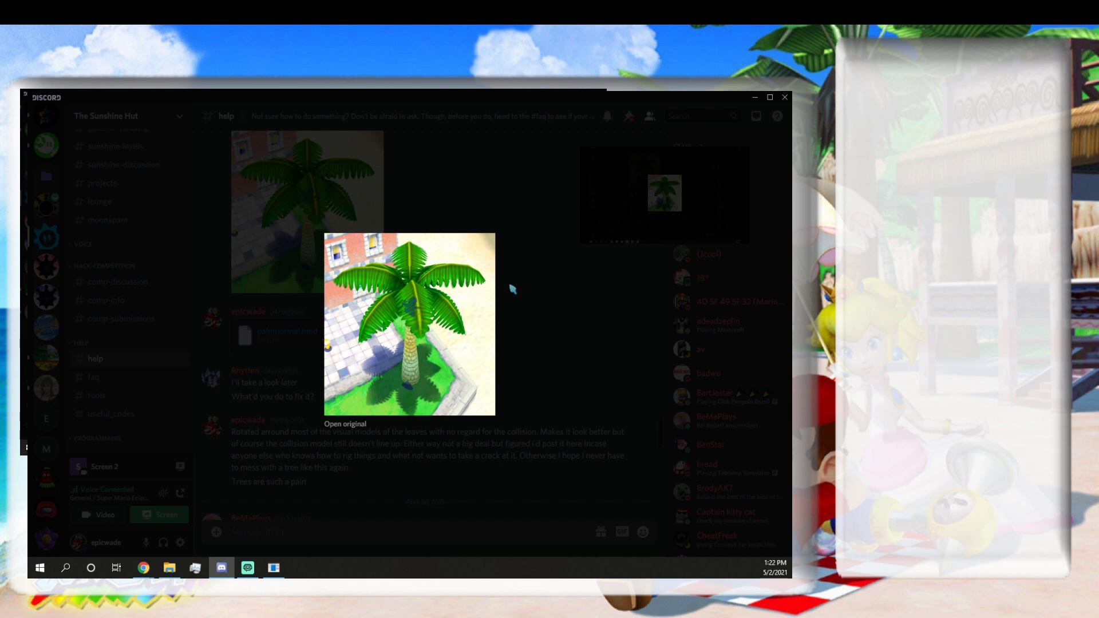
Close the enlarged palm tree image in Discord and clear the Discord and SMS Project Manager windows off the desktop.
{"action": "left_click", "coordinate": [593, 289]}
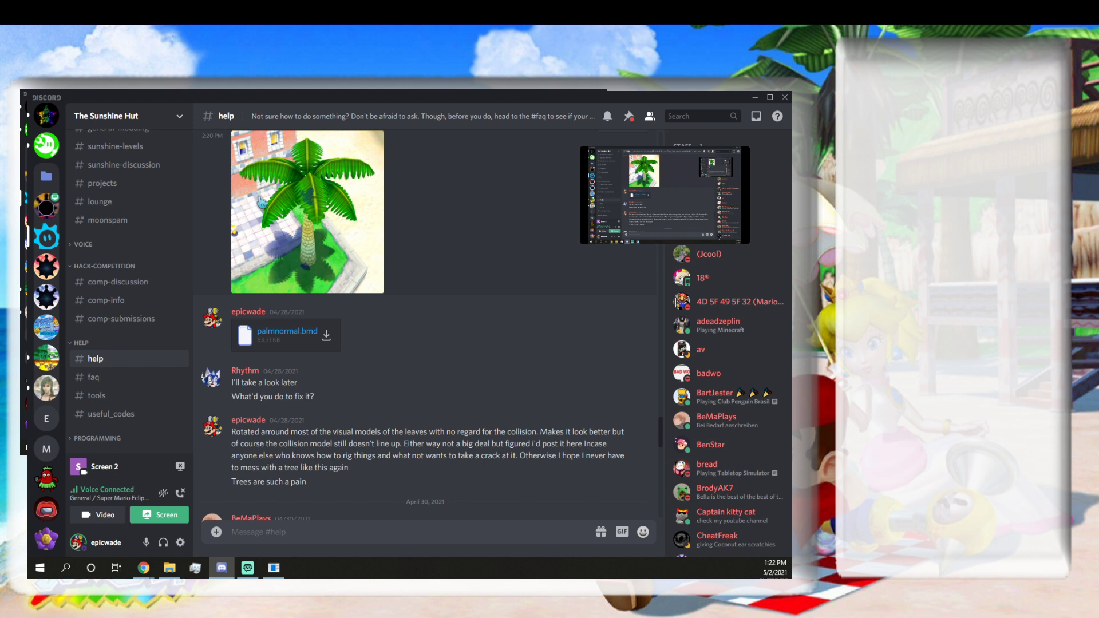
{"action": "left_click_drag", "start_coordinate": [487, 101], "coordinate": [791, 358]}
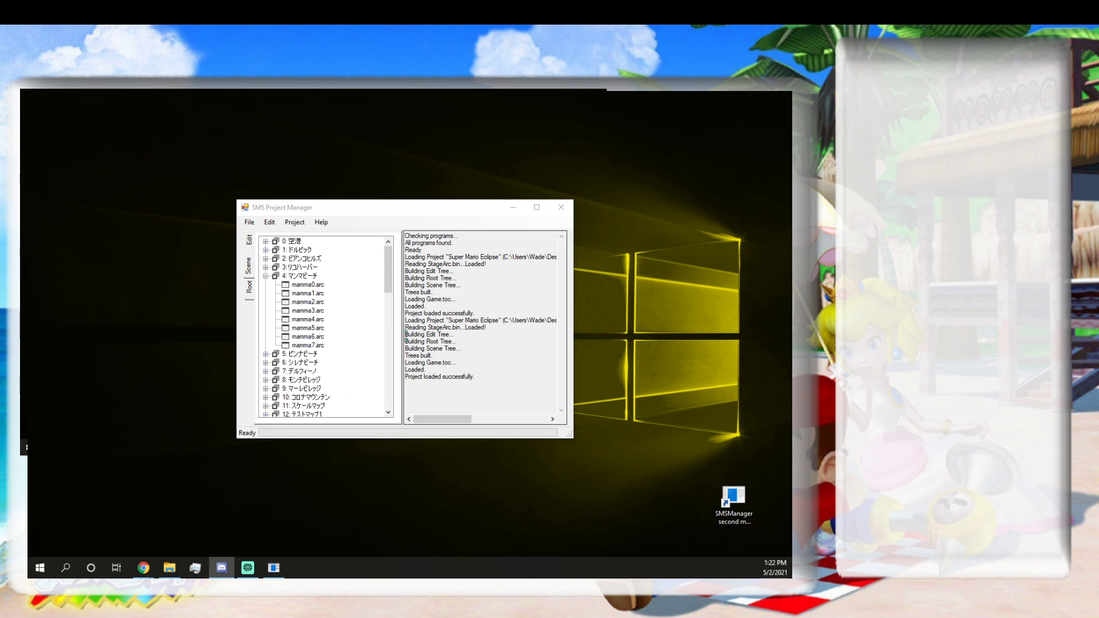
{"action": "left_click", "coordinate": [395, 210]}
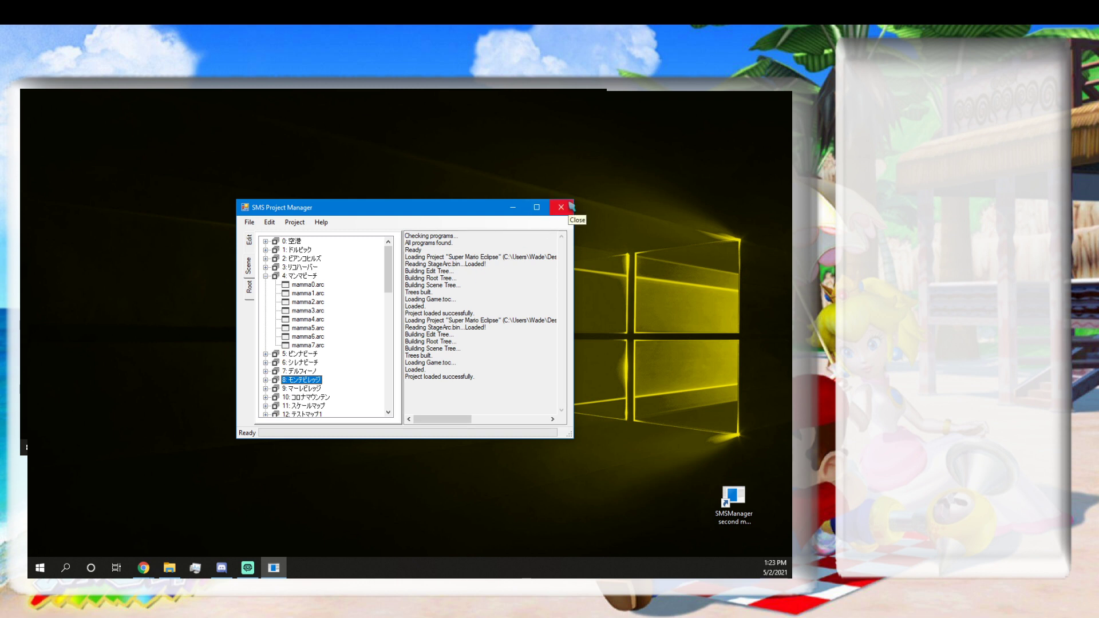
{"action": "left_click", "coordinate": [143, 568]}
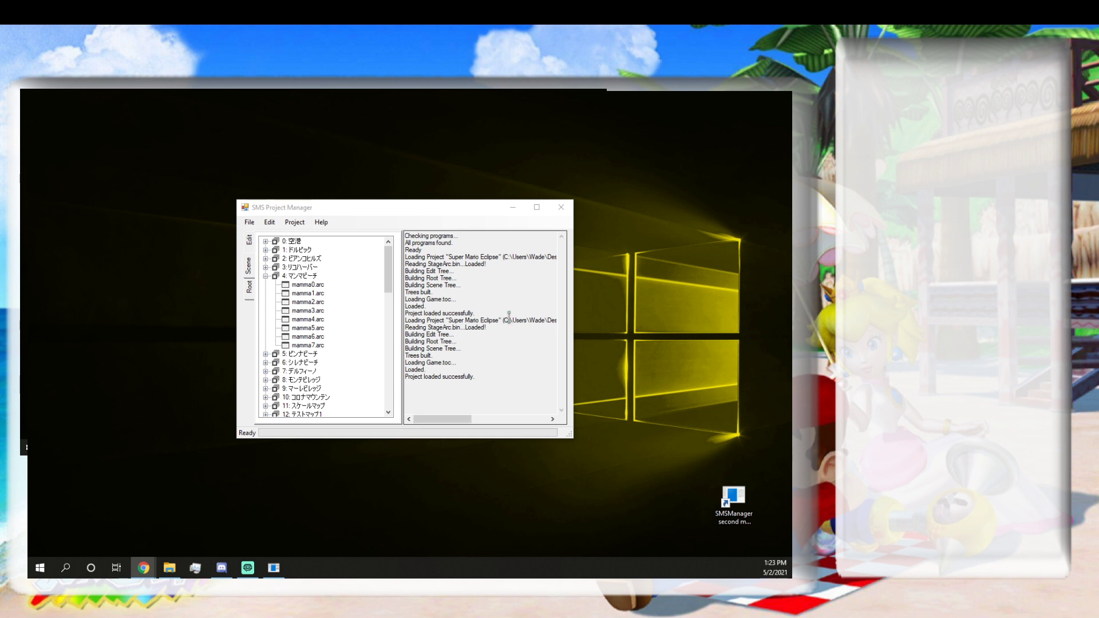
{"action": "left_click", "coordinate": [298, 286]}
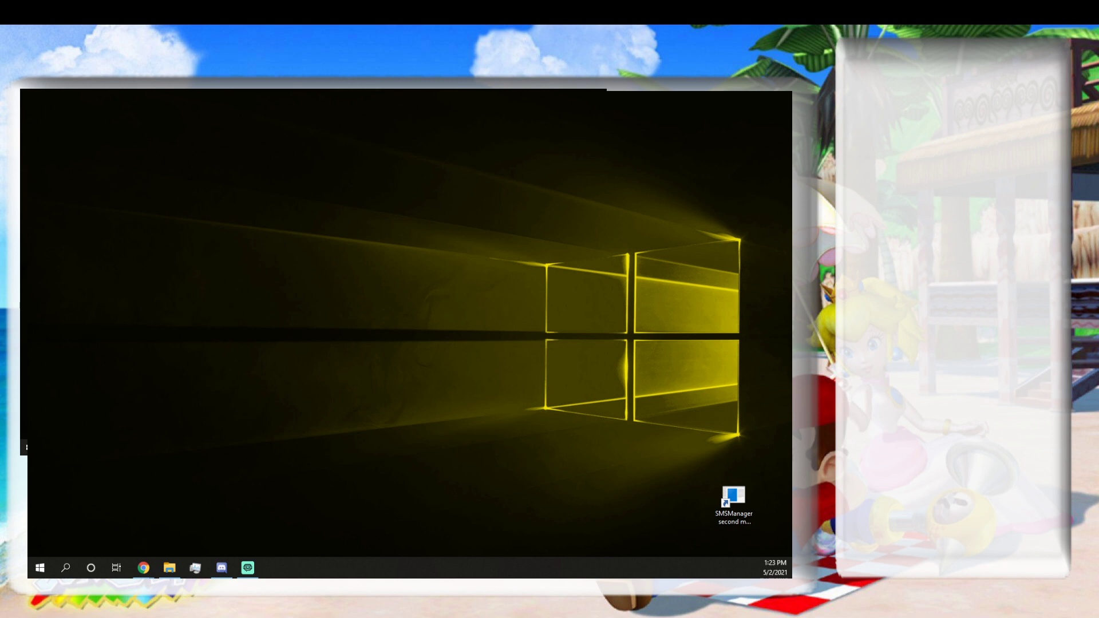
Place the Smash Forge and Mario Kart folders on the desktop and bring the opened Mario Kart folder window onto this screen.
{"action": "left_click_drag", "start_coordinate": [186, 577], "coordinate": [320, 246]}
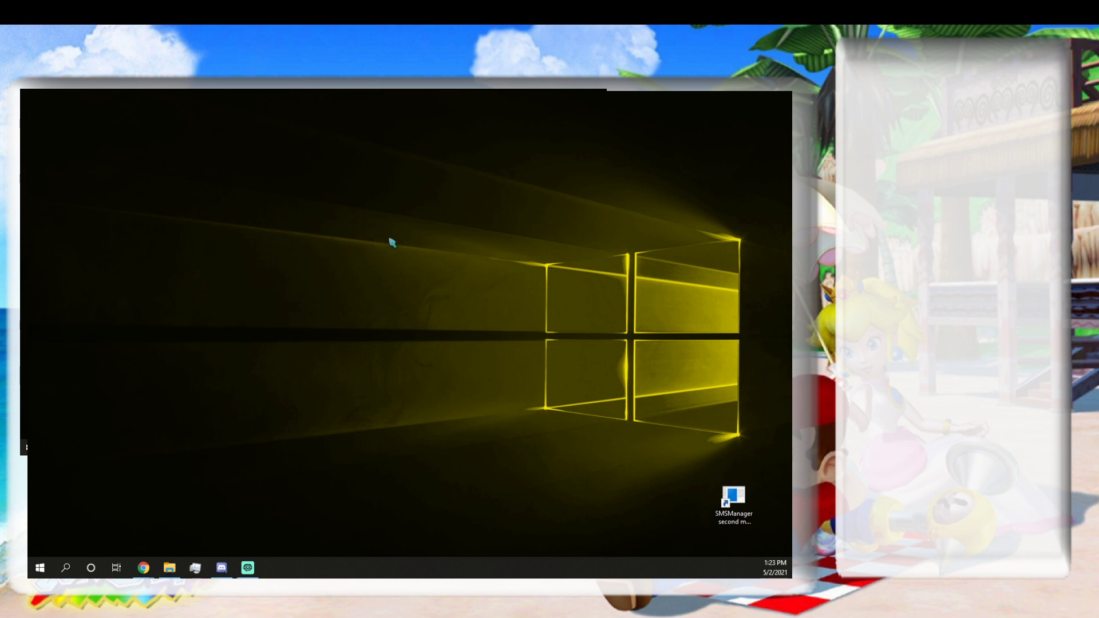
{"action": "left_click", "coordinate": [426, 230]}
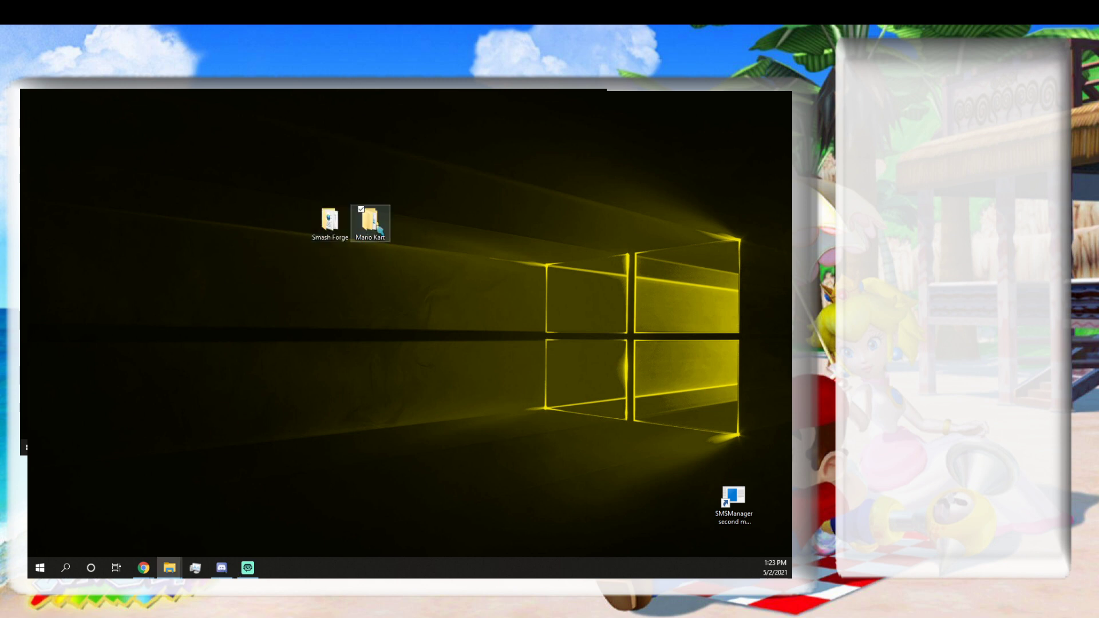
{"action": "left_click_drag", "start_coordinate": [297, 575], "coordinate": [570, 257]}
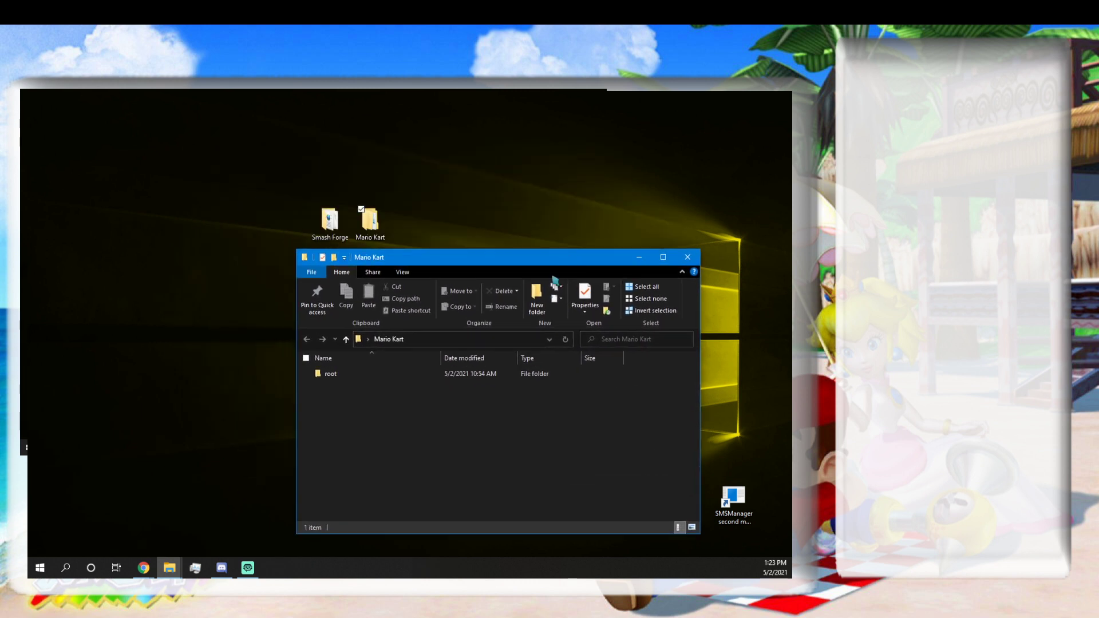
Open the root\files folder inside the Mario Kart folder and browse its contents to locate the RB_road_long course files.
{"action": "double_click", "coordinate": [372, 376]}
{"action": "double_click", "coordinate": [363, 374]}
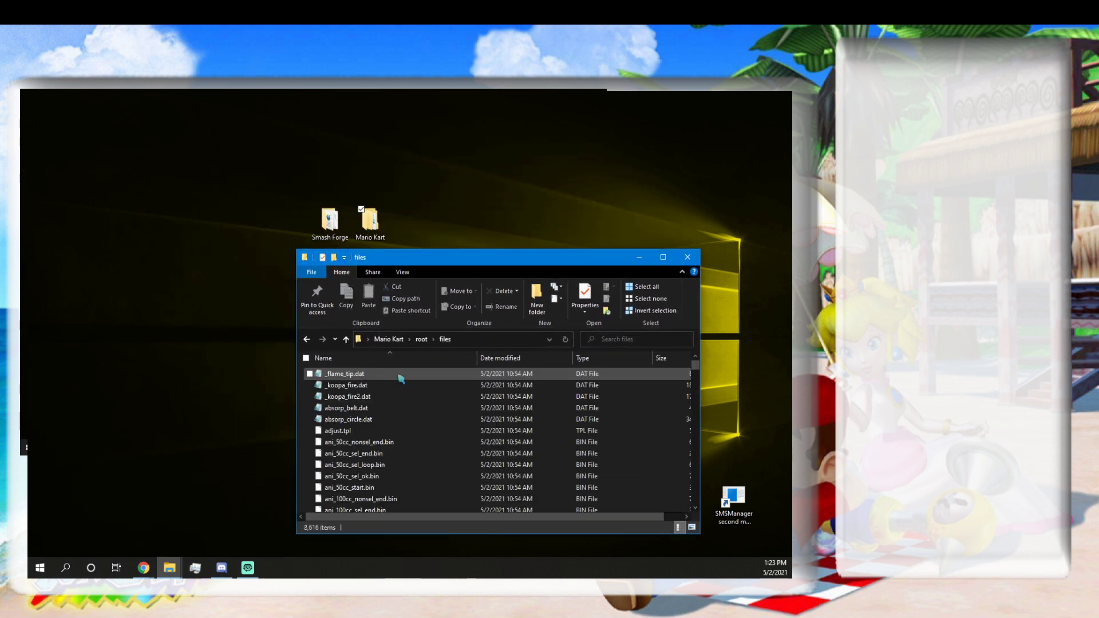
{"action": "scroll", "coordinate": [395, 409], "scroll_direction": "down", "scroll_amount": 10}
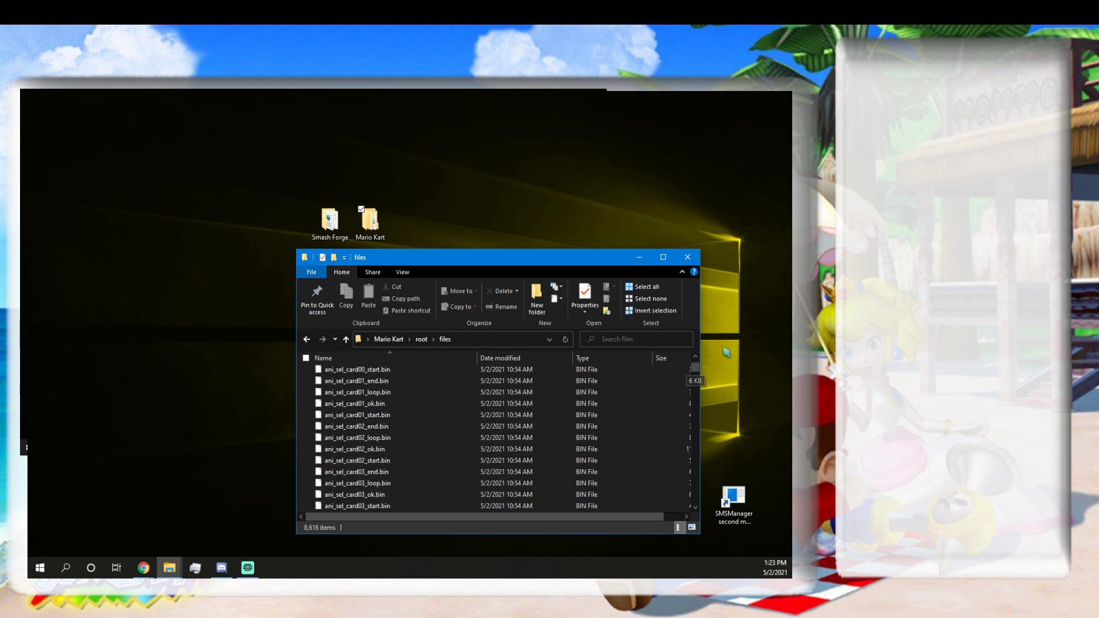
{"action": "left_click_drag", "start_coordinate": [695, 369], "coordinate": [690, 450]}
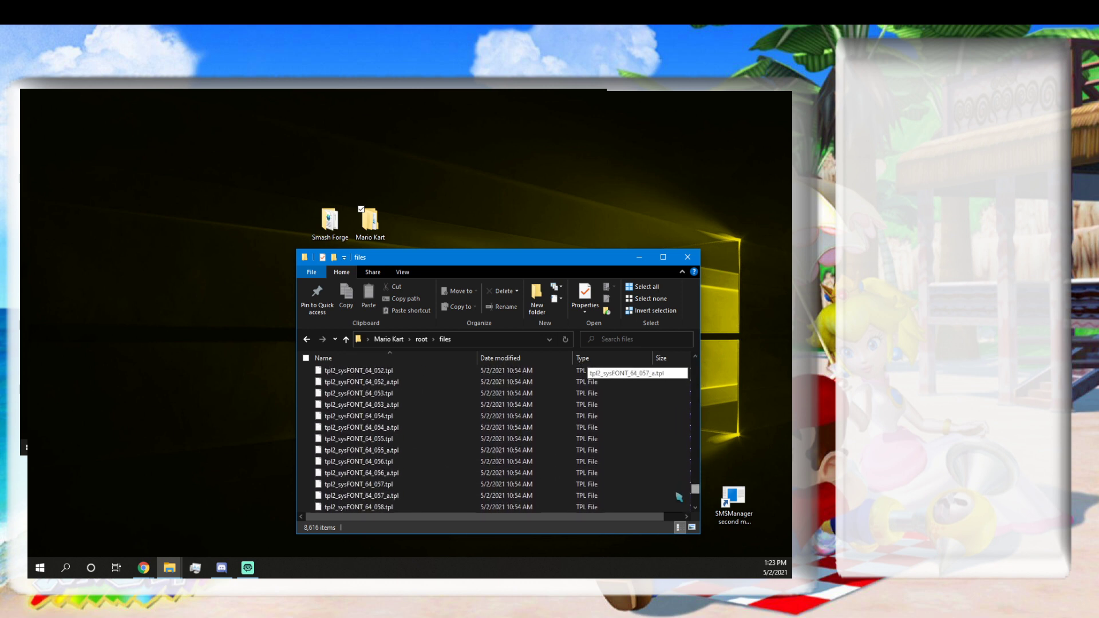
{"action": "left_click_drag", "start_coordinate": [679, 496], "coordinate": [672, 422]}
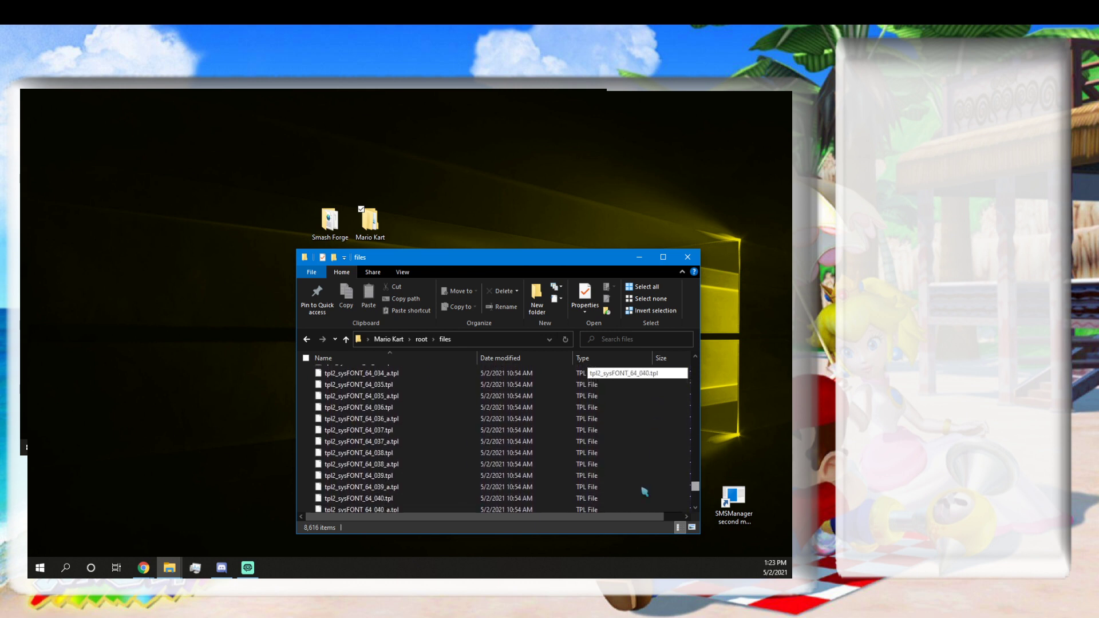
{"action": "left_click_drag", "start_coordinate": [644, 491], "coordinate": [637, 509]}
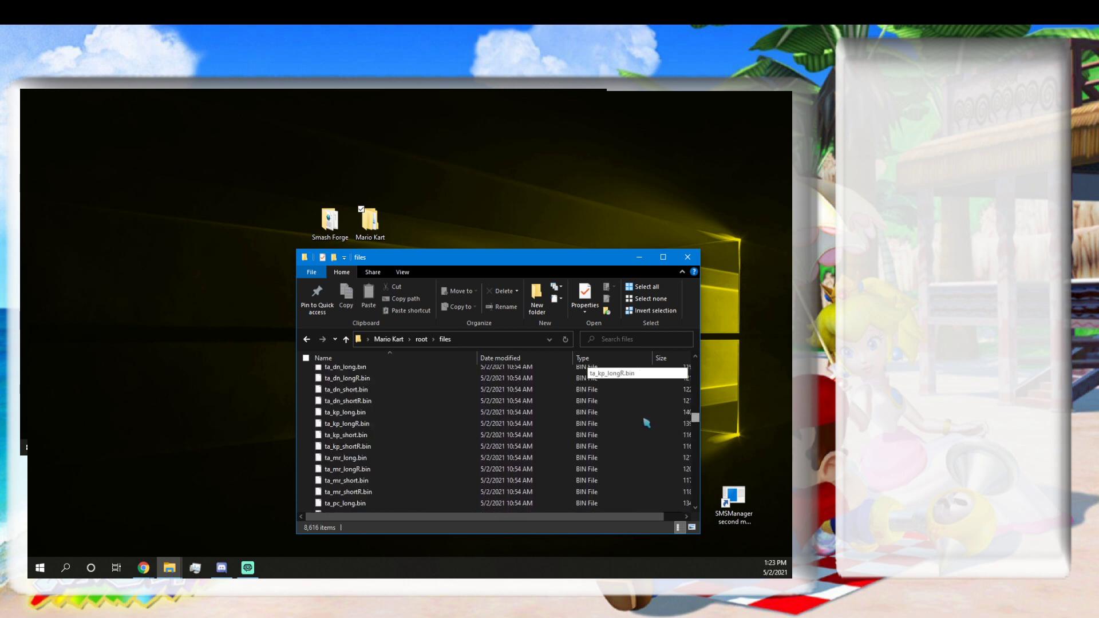
{"action": "left_click_drag", "start_coordinate": [641, 427], "coordinate": [637, 435]}
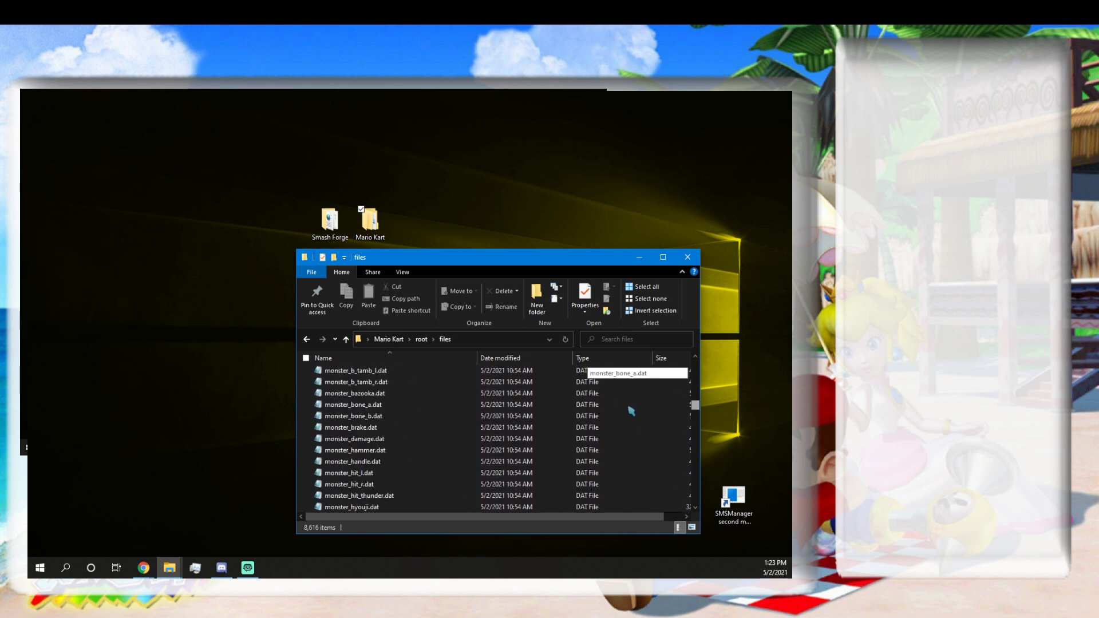
{"action": "left_click_drag", "start_coordinate": [630, 417], "coordinate": [629, 417]}
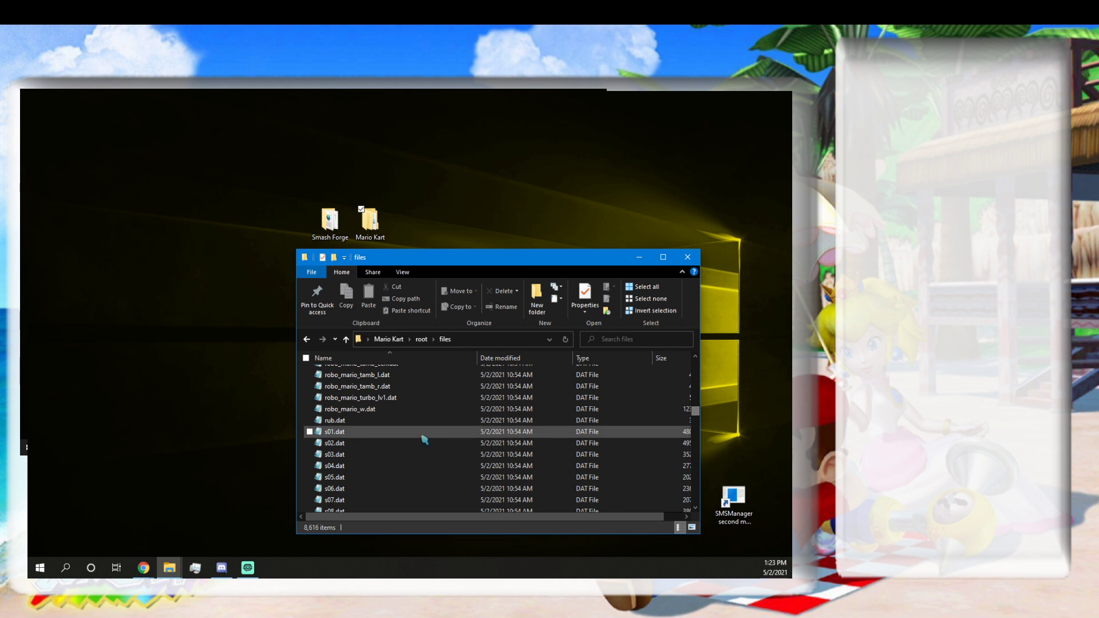
{"action": "scroll", "coordinate": [425, 430], "scroll_direction": "up", "scroll_amount": 20}
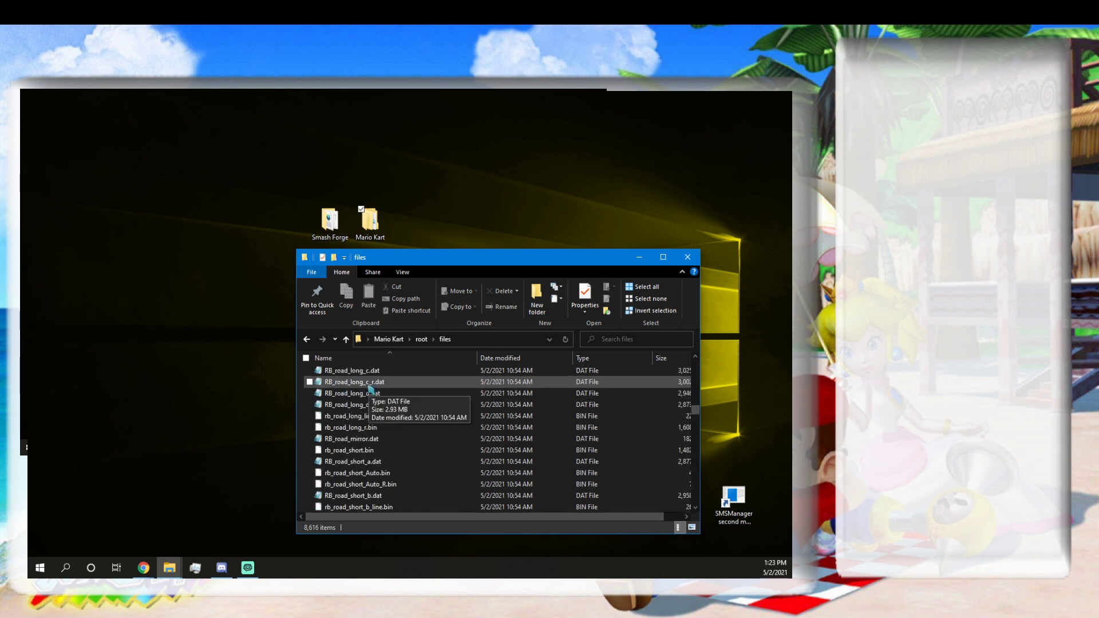
{"action": "scroll", "coordinate": [357, 423], "scroll_direction": "up", "scroll_amount": 2}
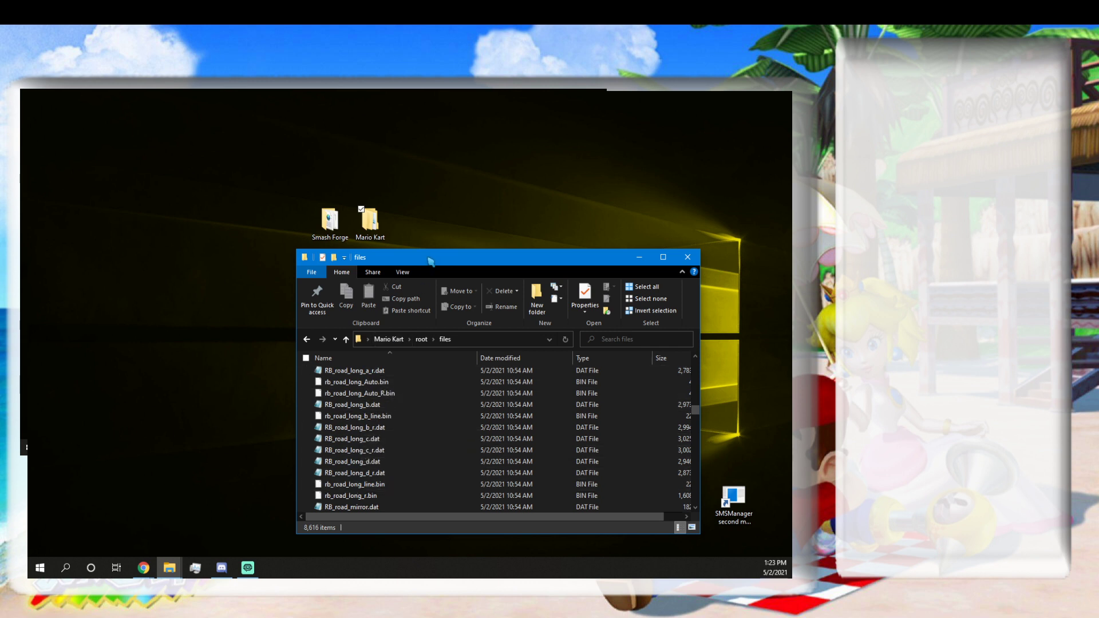
Open the Smash Forge folder from the desktop and arrange its window side by side with the Mario Kart files window.
{"action": "left_click_drag", "start_coordinate": [427, 256], "coordinate": [534, 271]}
{"action": "left_click", "coordinate": [342, 229]}
{"action": "double_click", "coordinate": [342, 228]}
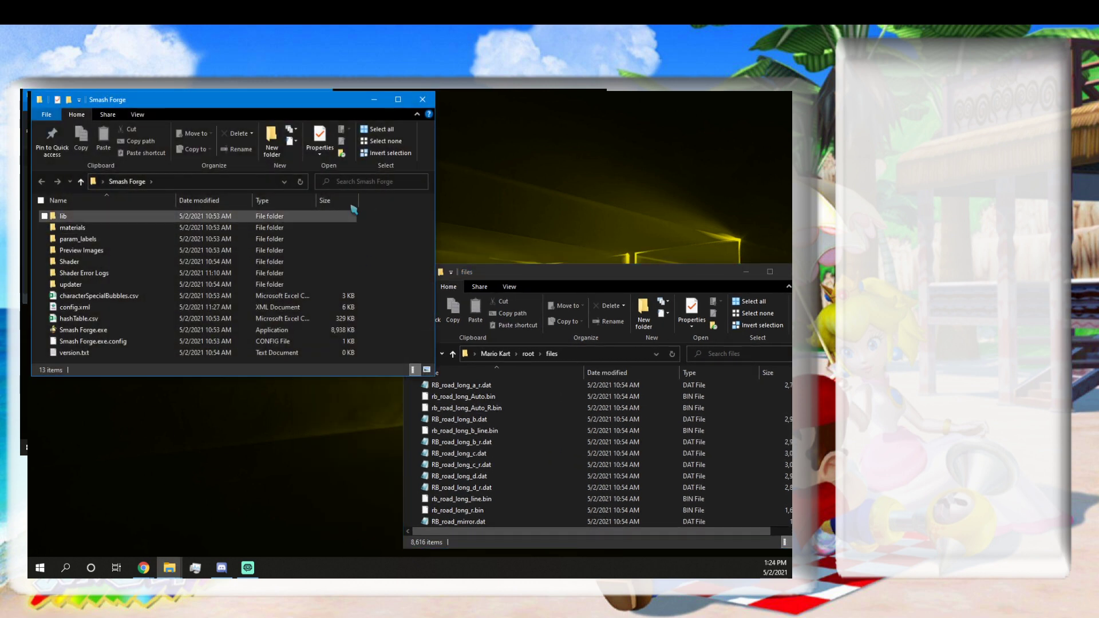
{"action": "left_click_drag", "start_coordinate": [281, 108], "coordinate": [279, 284]}
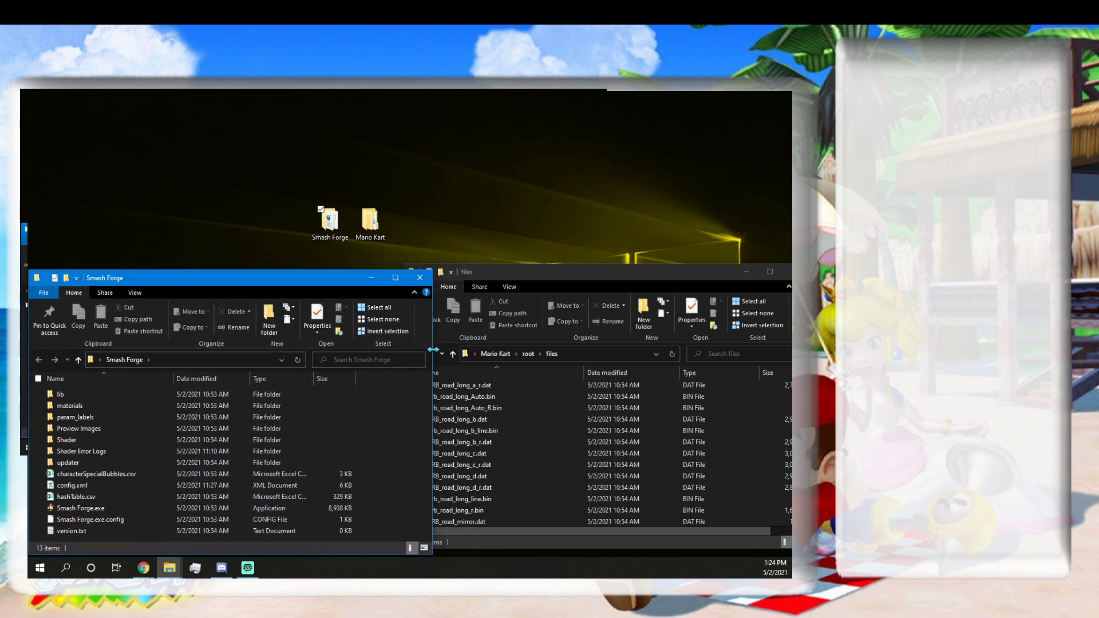
{"action": "left_click_drag", "start_coordinate": [433, 349], "coordinate": [404, 357]}
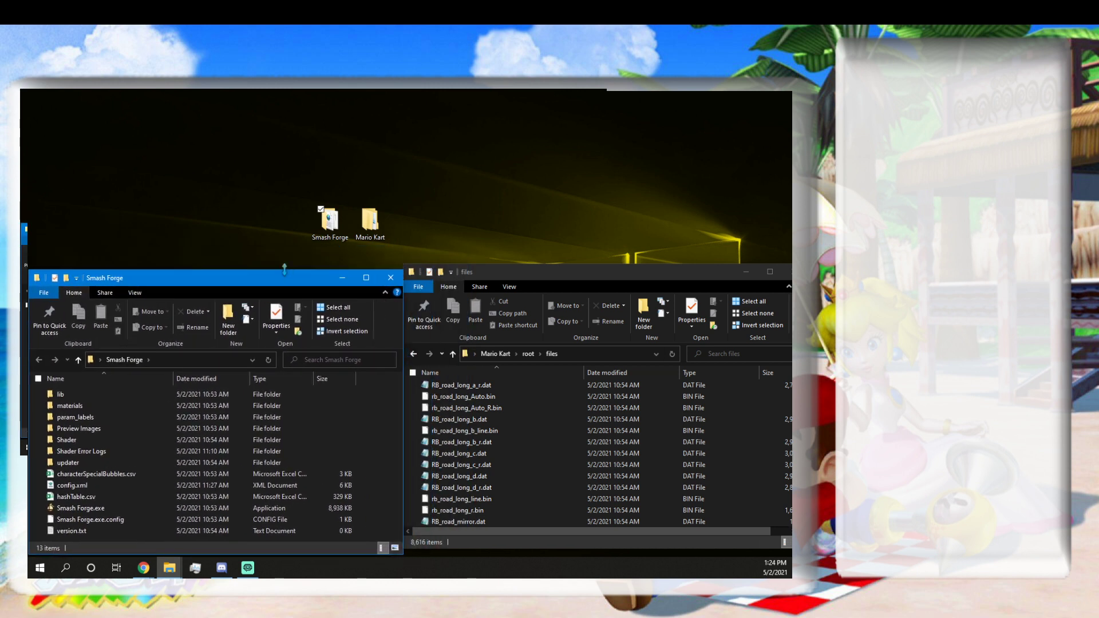
{"action": "left_click_drag", "start_coordinate": [285, 269], "coordinate": [284, 265]}
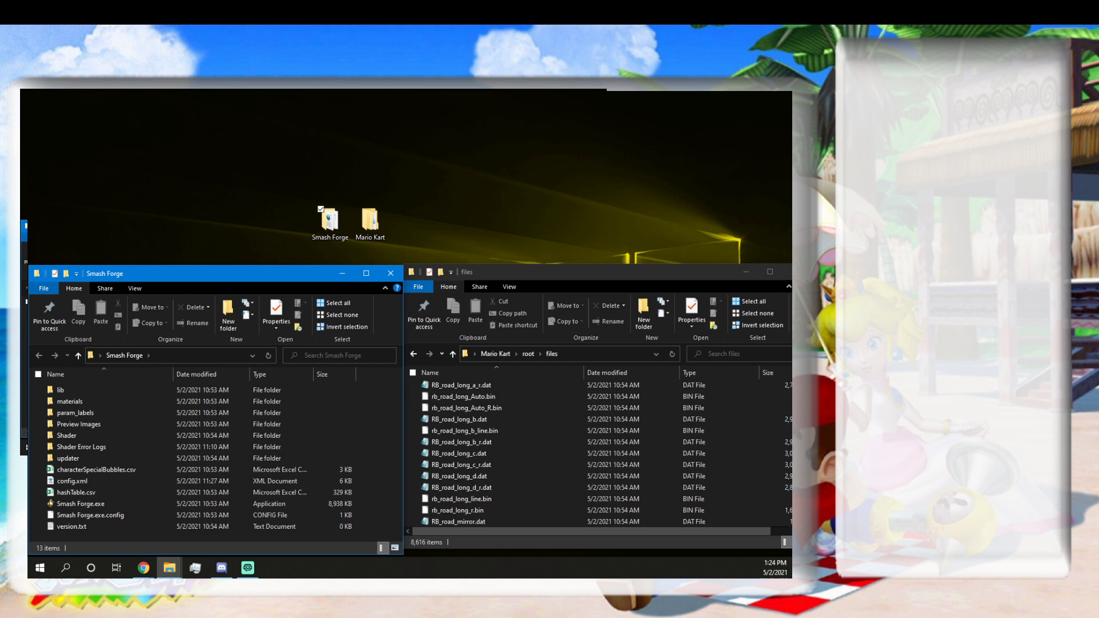
{"action": "left_click_drag", "start_coordinate": [808, 476], "coordinate": [791, 477]}
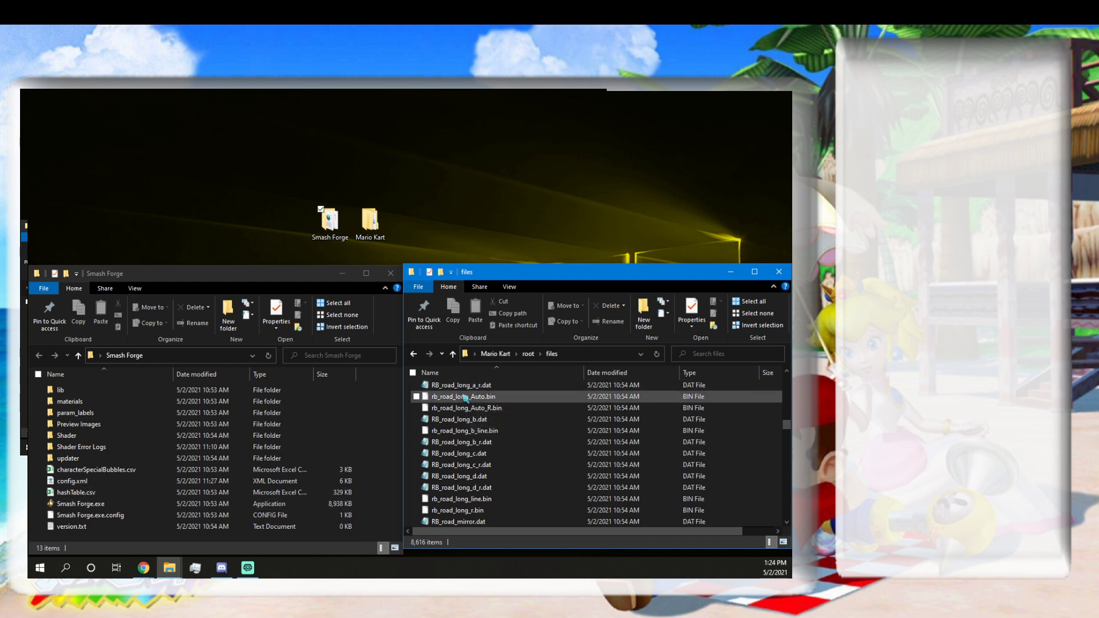
Try to open rb_road_long.bin from the Mario Kart files with Smash Forge.exe.
{"action": "scroll", "coordinate": [481, 394], "scroll_direction": "up", "scroll_amount": 1}
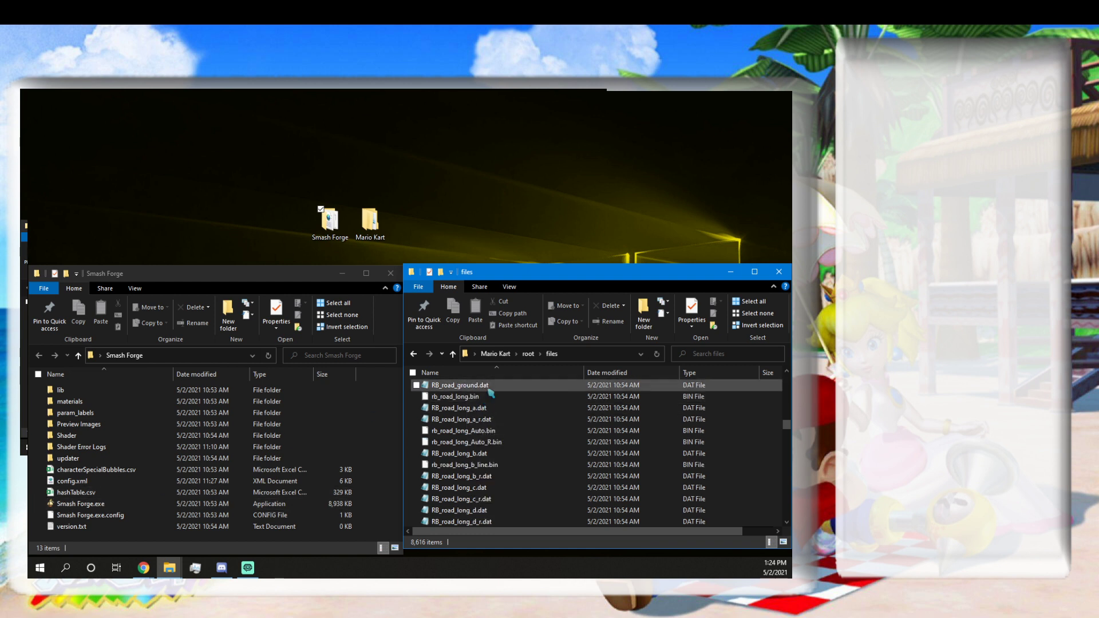
{"action": "scroll", "coordinate": [490, 398], "scroll_direction": "up", "scroll_amount": 1}
{"action": "scroll", "coordinate": [484, 401], "scroll_direction": "up", "scroll_amount": 1}
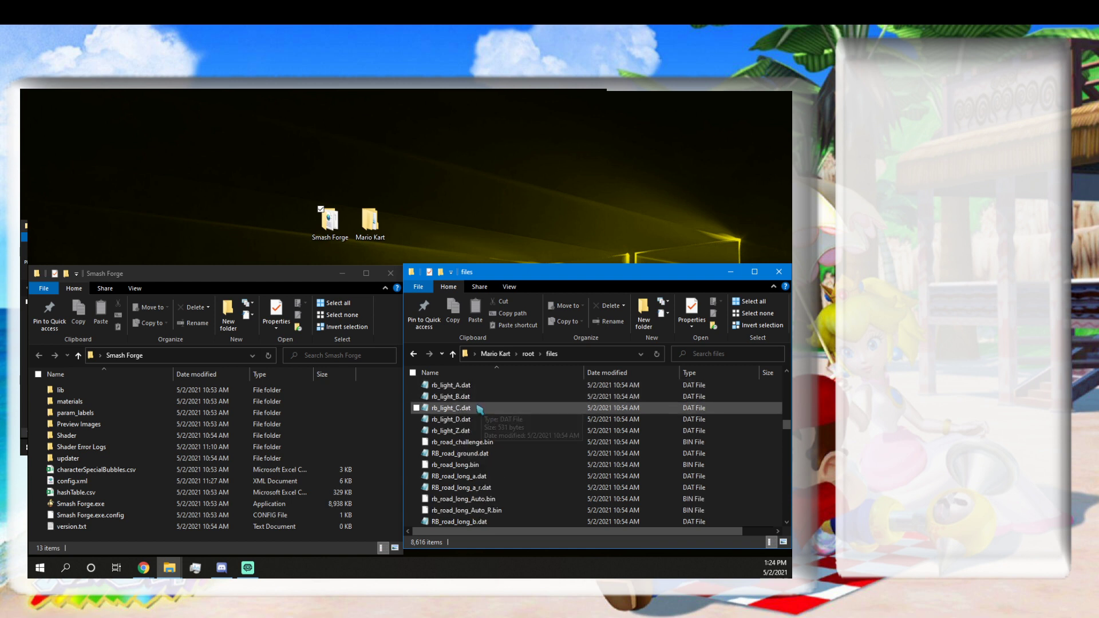
{"action": "scroll", "coordinate": [482, 397], "scroll_direction": "up", "scroll_amount": 1}
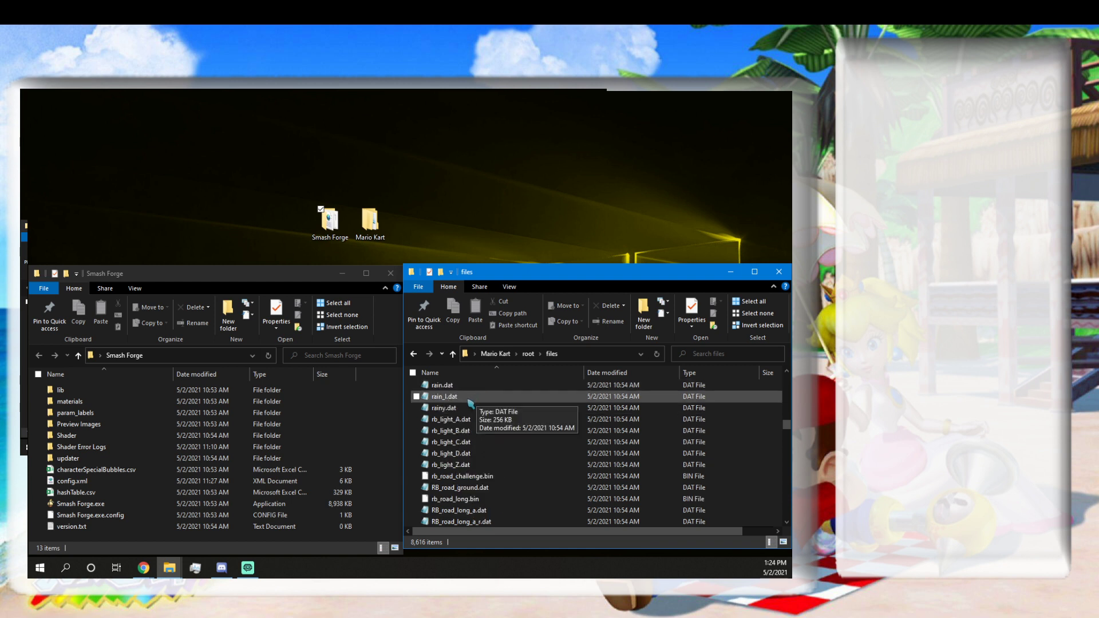
{"action": "scroll", "coordinate": [470, 404], "scroll_direction": "down", "scroll_amount": 3}
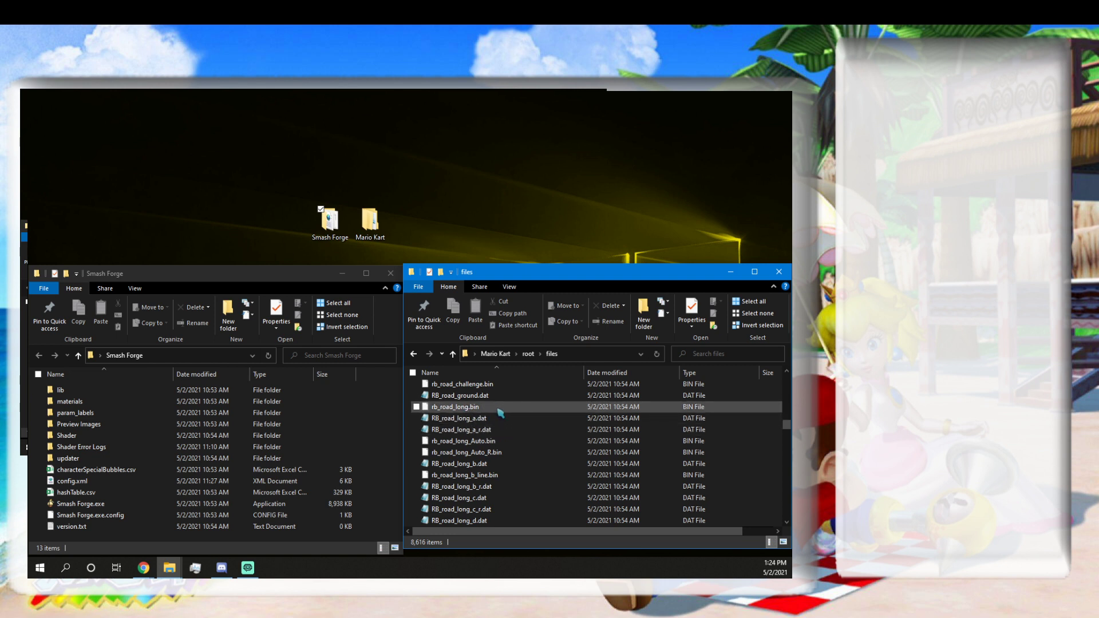
{"action": "left_click_drag", "start_coordinate": [499, 407], "coordinate": [167, 503]}
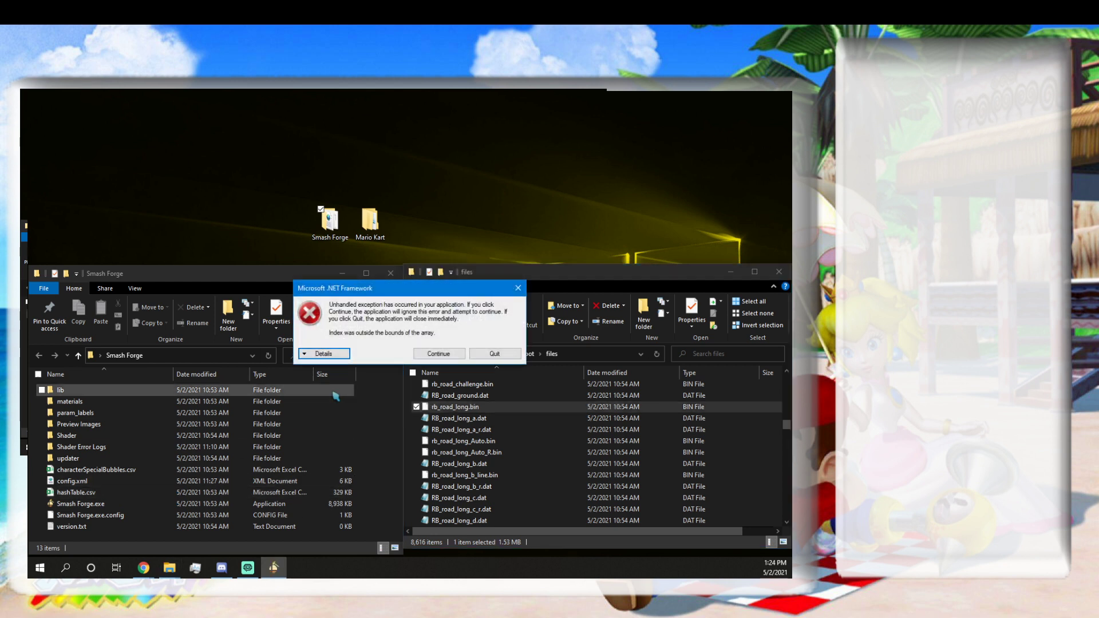
{"action": "left_click", "coordinate": [492, 354]}
Open RB_road_long_a.dat with Smash Forge.exe, look around the track model, and reposition the window to reveal the model list.
{"action": "left_click", "coordinate": [474, 419]}
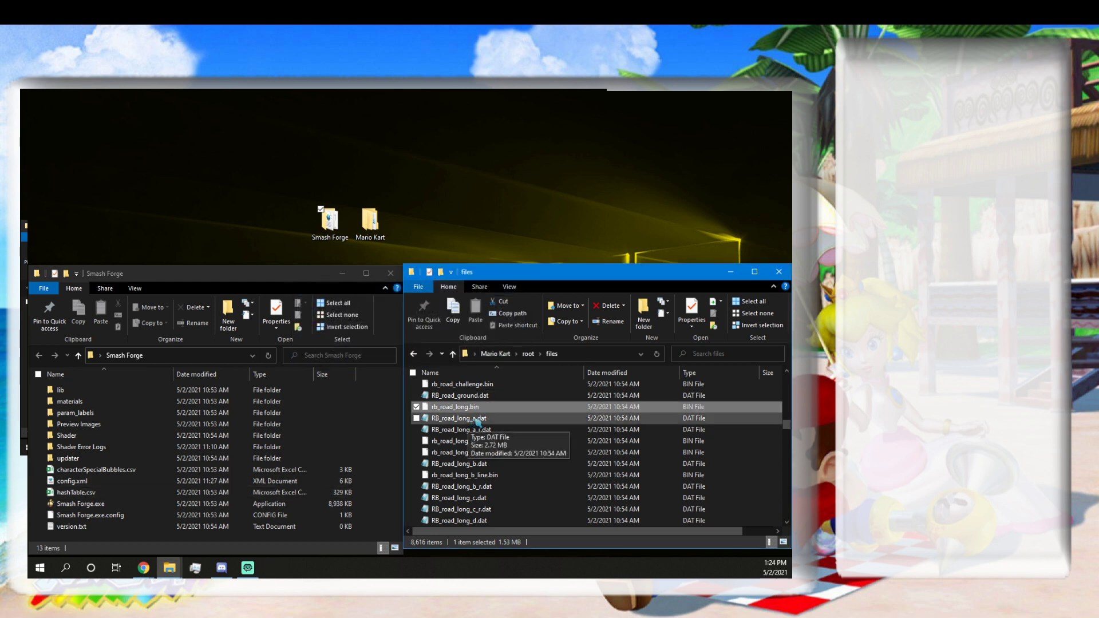
{"action": "left_click_drag", "start_coordinate": [475, 422], "coordinate": [219, 504]}
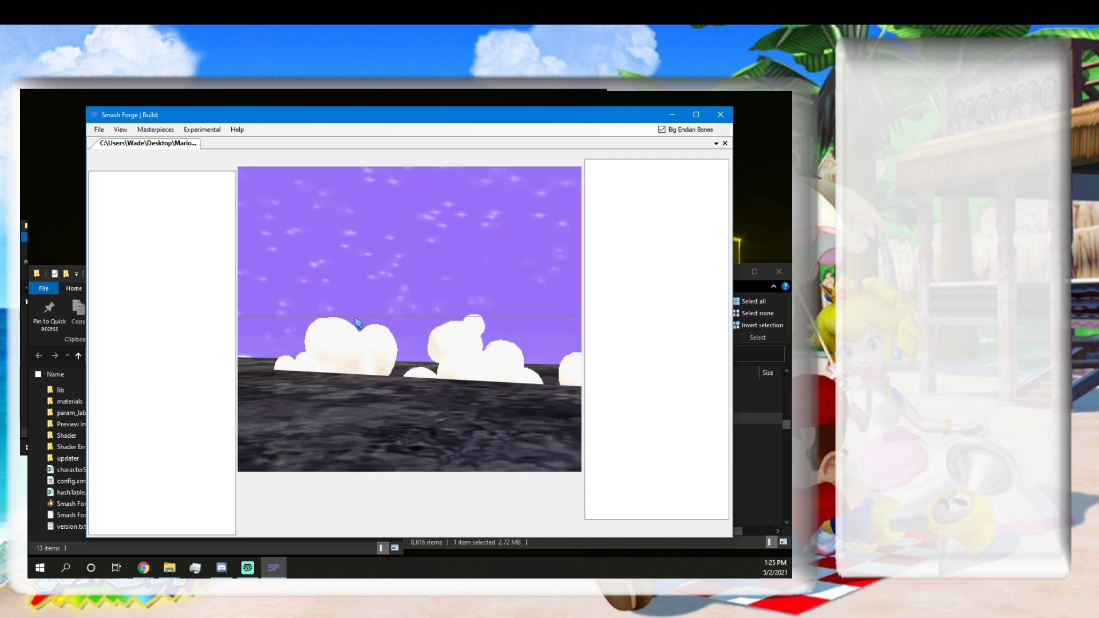
{"action": "mouse_move", "coordinate": [306, 321]}
{"action": "left_mouse_down"}
{"action": "mouse_move", "coordinate": [277, 317]}
{"action": "mouse_move", "coordinate": [312, 323]}
{"action": "left_mouse_up"}
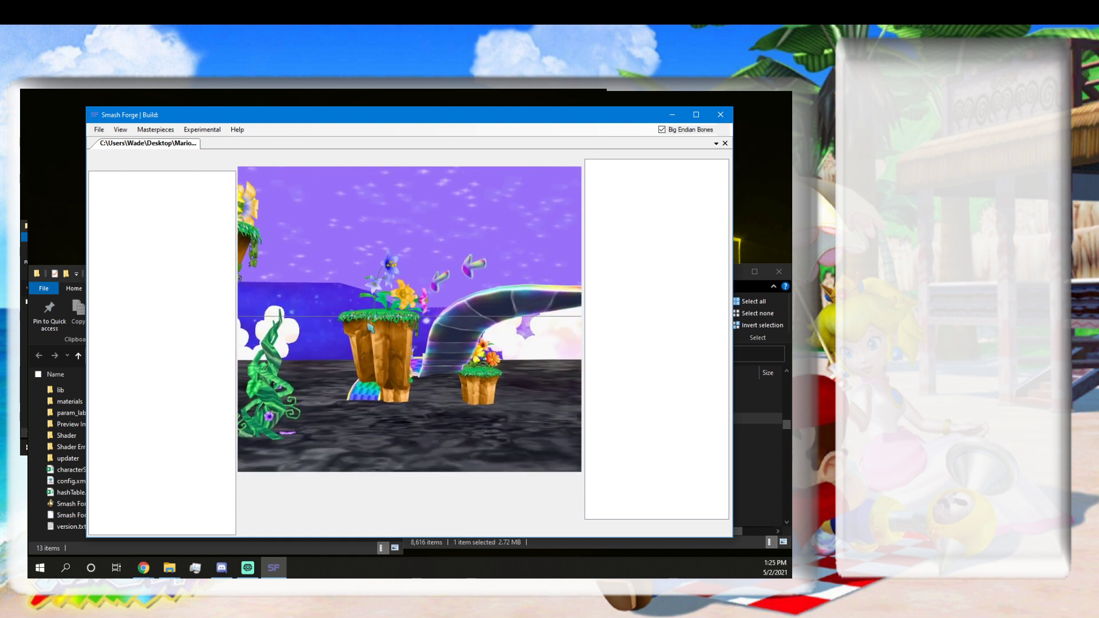
{"action": "left_click_drag", "start_coordinate": [394, 322], "coordinate": [395, 318]}
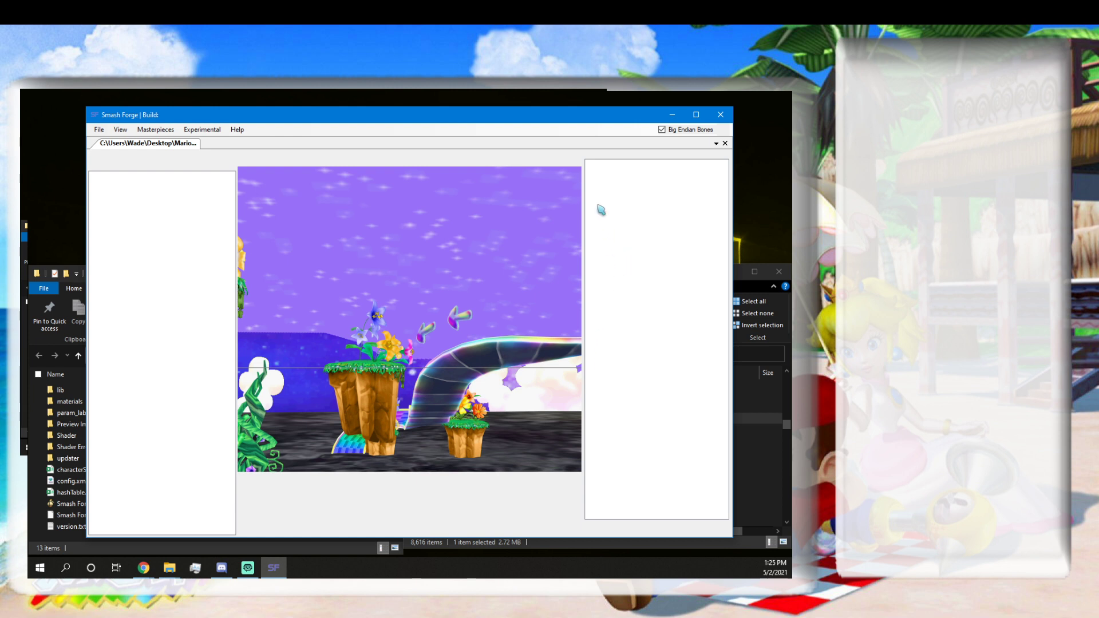
{"action": "mouse_move", "coordinate": [606, 120]}
{"action": "left_mouse_down"}
{"action": "mouse_move", "coordinate": [541, 130]}
{"action": "mouse_move", "coordinate": [595, 134]}
{"action": "mouse_move", "coordinate": [580, 147]}
{"action": "left_mouse_up"}
{"action": "key", "text": "Delete"}
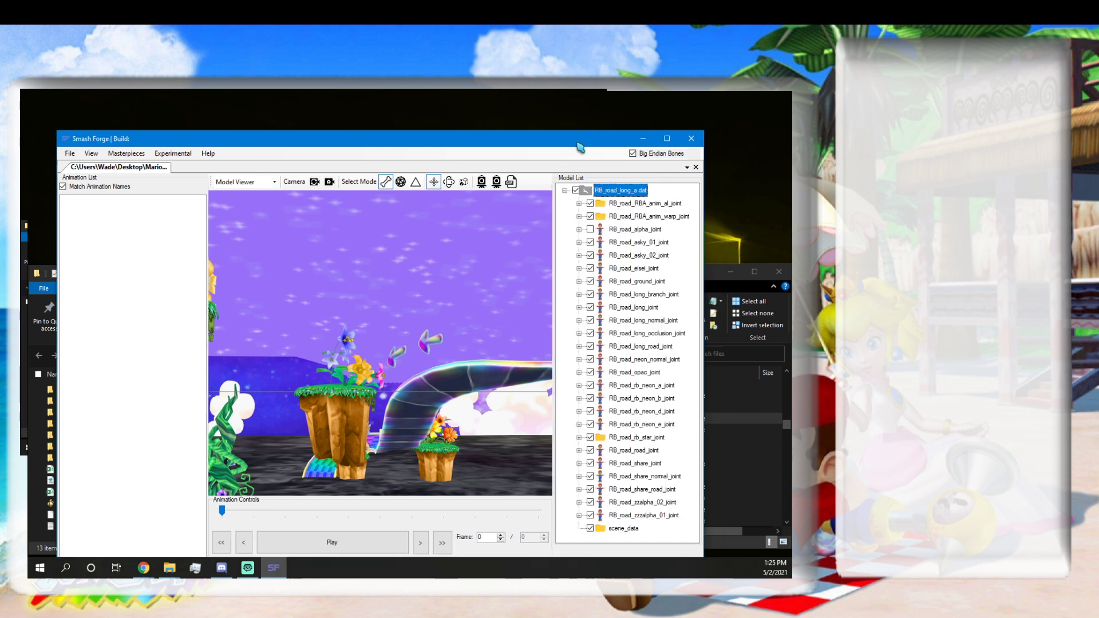
Examine the export options for RB_road_asky_01_joint, the neighbouring joints and the file commands, then close Smash Forge.
{"action": "right_click", "coordinate": [626, 242]}
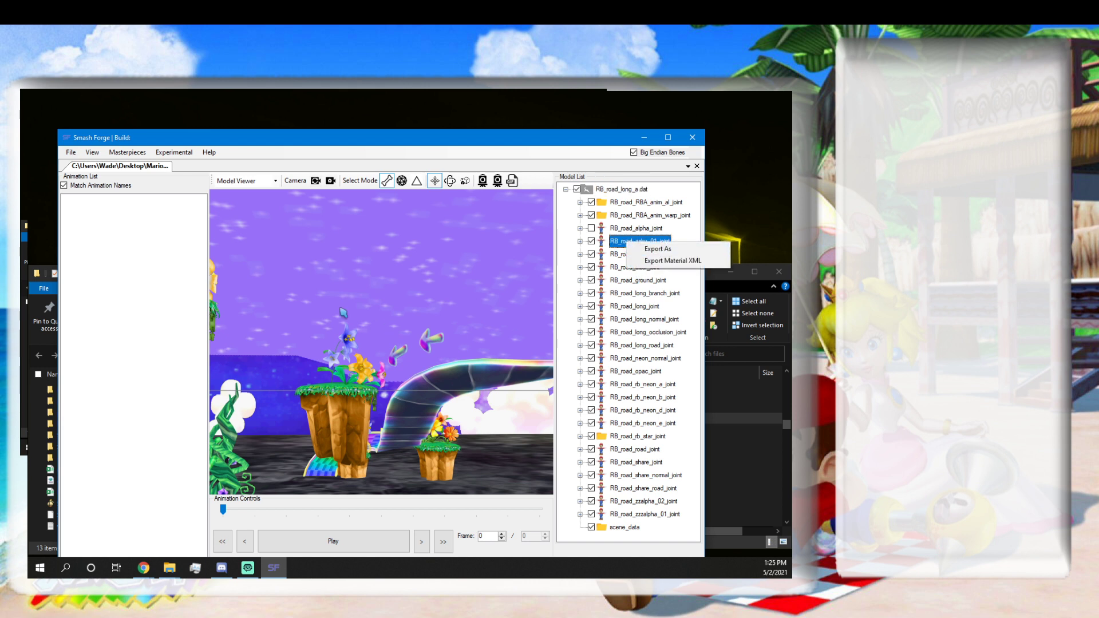
{"action": "left_click", "coordinate": [608, 236]}
{"action": "left_click", "coordinate": [625, 228]}
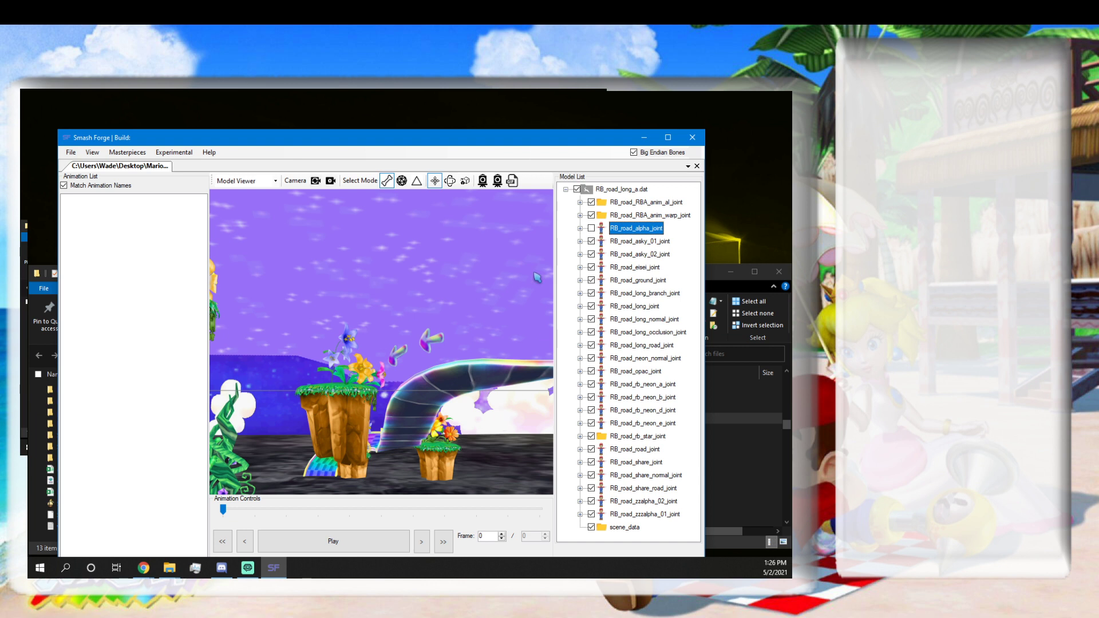
{"action": "left_click", "coordinate": [616, 267]}
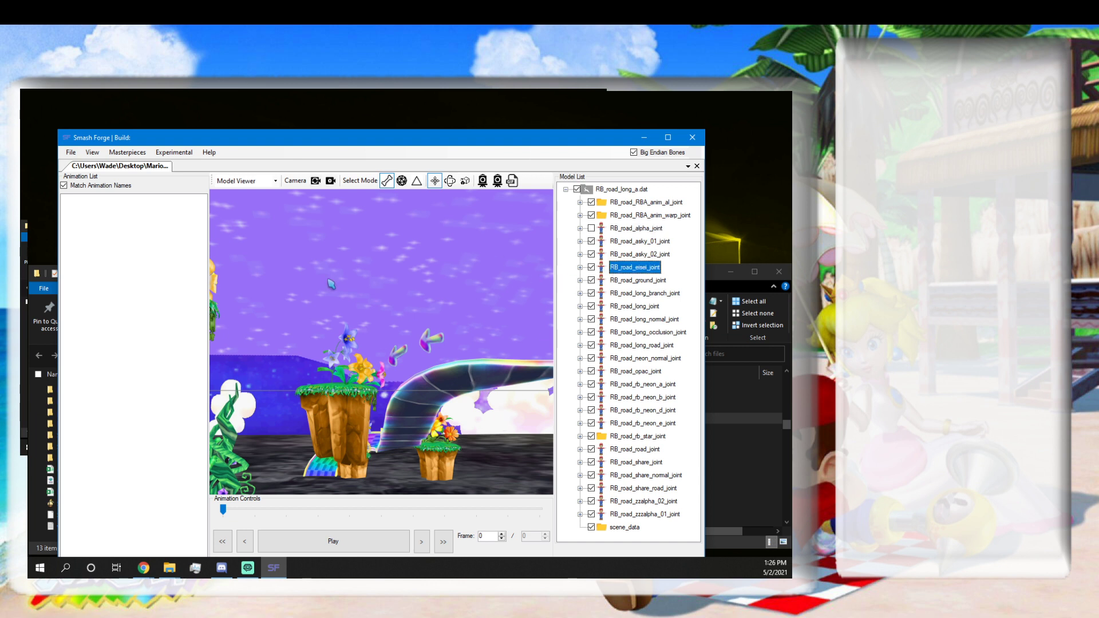
{"action": "left_click", "coordinate": [71, 152]}
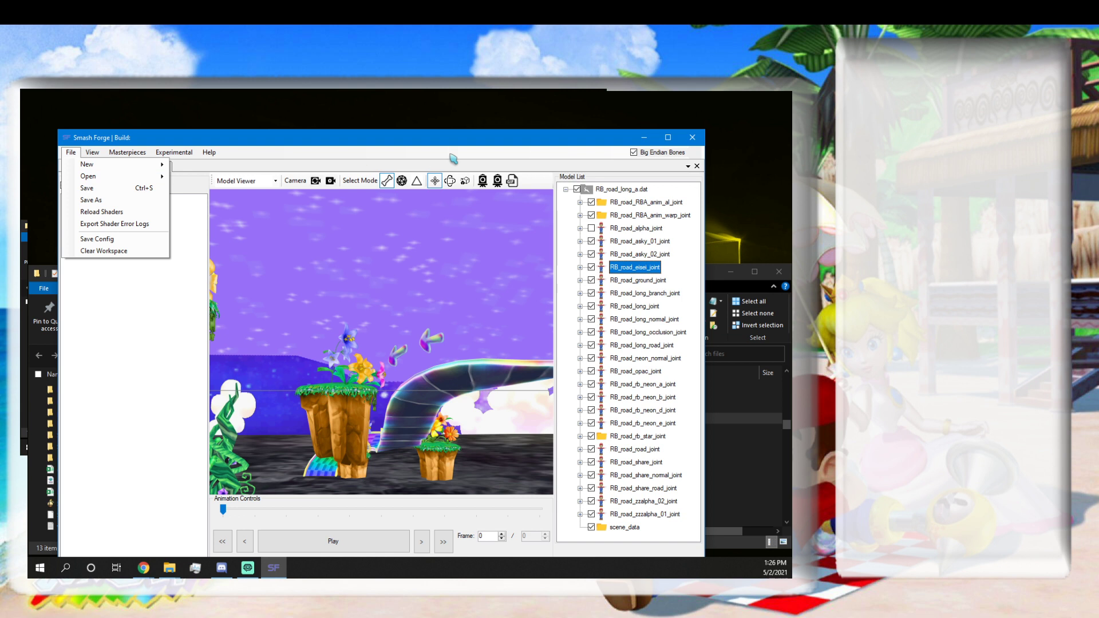
{"action": "left_click", "coordinate": [403, 376]}
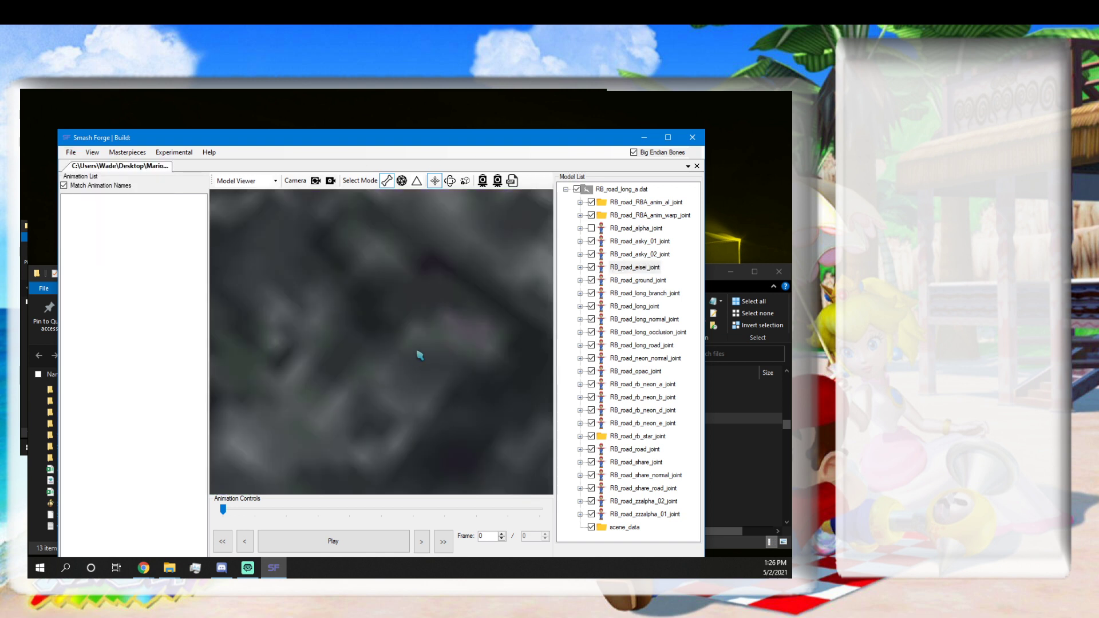
{"action": "left_click_drag", "start_coordinate": [419, 355], "coordinate": [513, 211]}
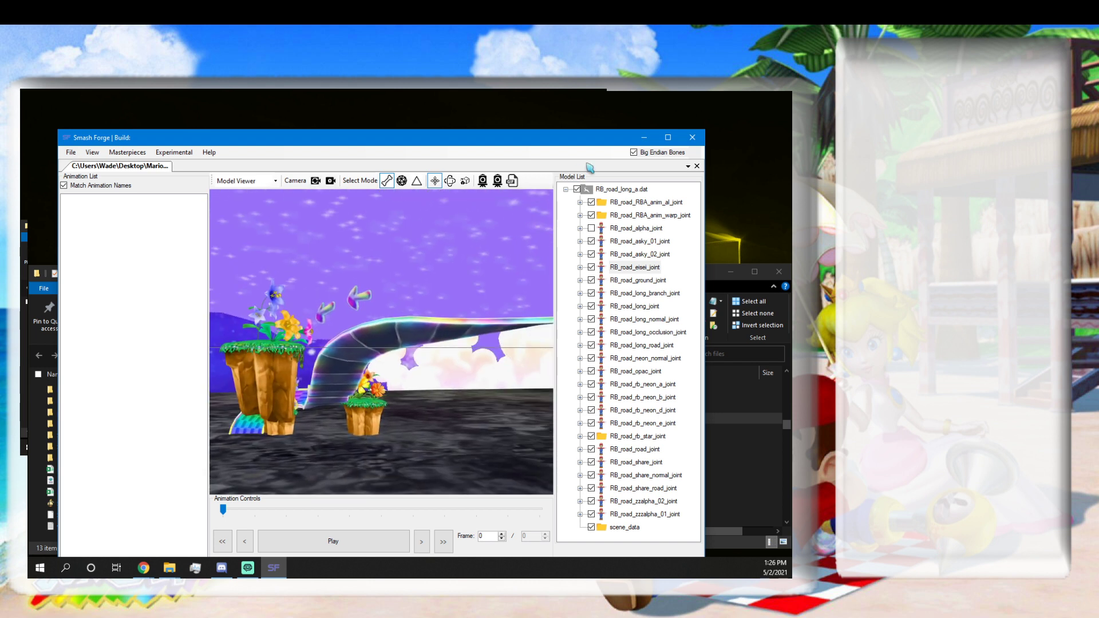
{"action": "left_click", "coordinate": [692, 138]}
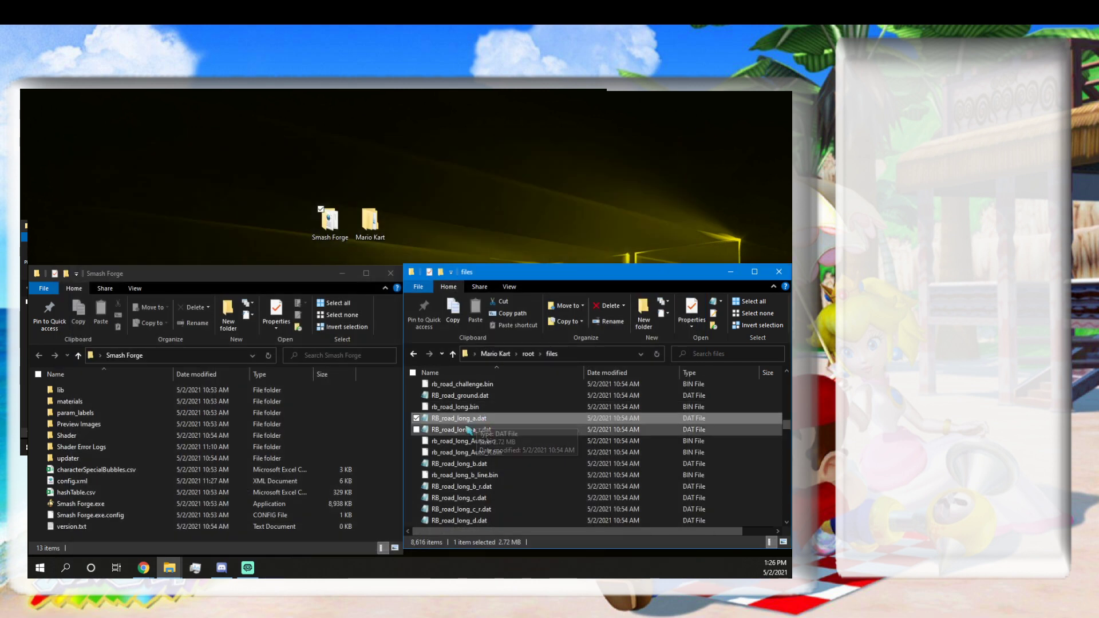
Open RB_road_long_a_r.dat with Smash Forge.exe, look around its track model, and close the viewer.
{"action": "left_click_drag", "start_coordinate": [523, 432], "coordinate": [105, 506]}
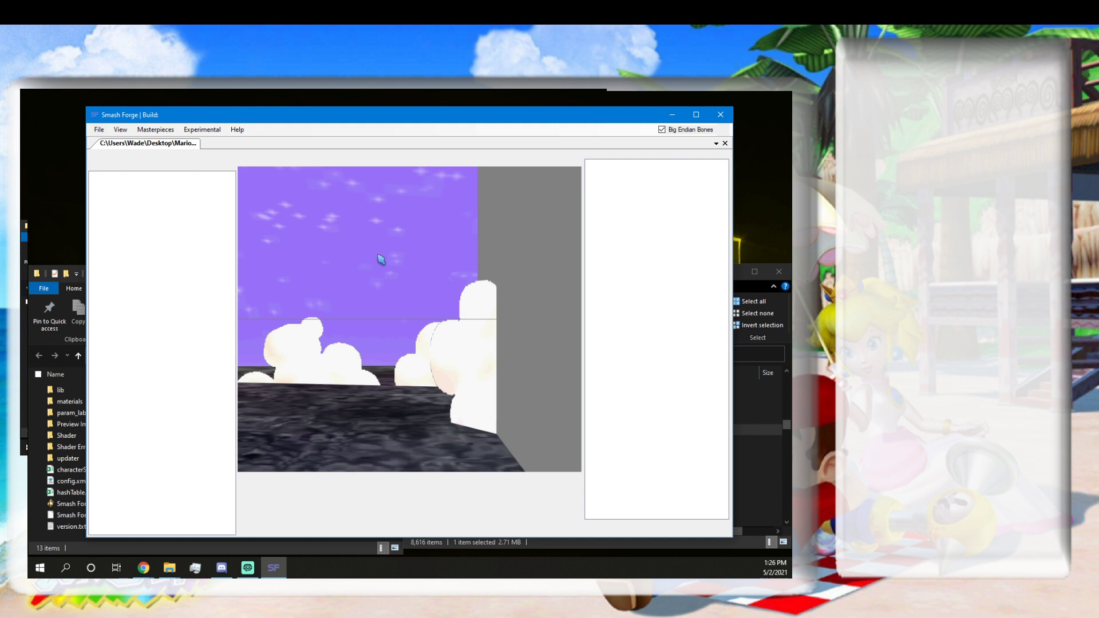
{"action": "left_click_drag", "start_coordinate": [377, 255], "coordinate": [587, 267]}
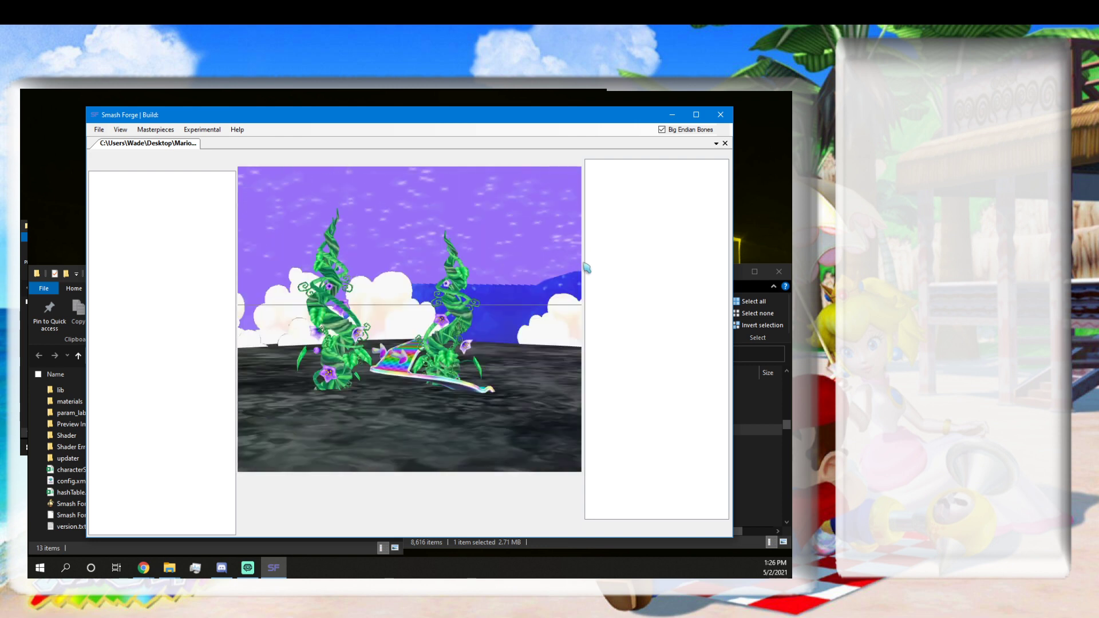
{"action": "left_click", "coordinate": [725, 115]}
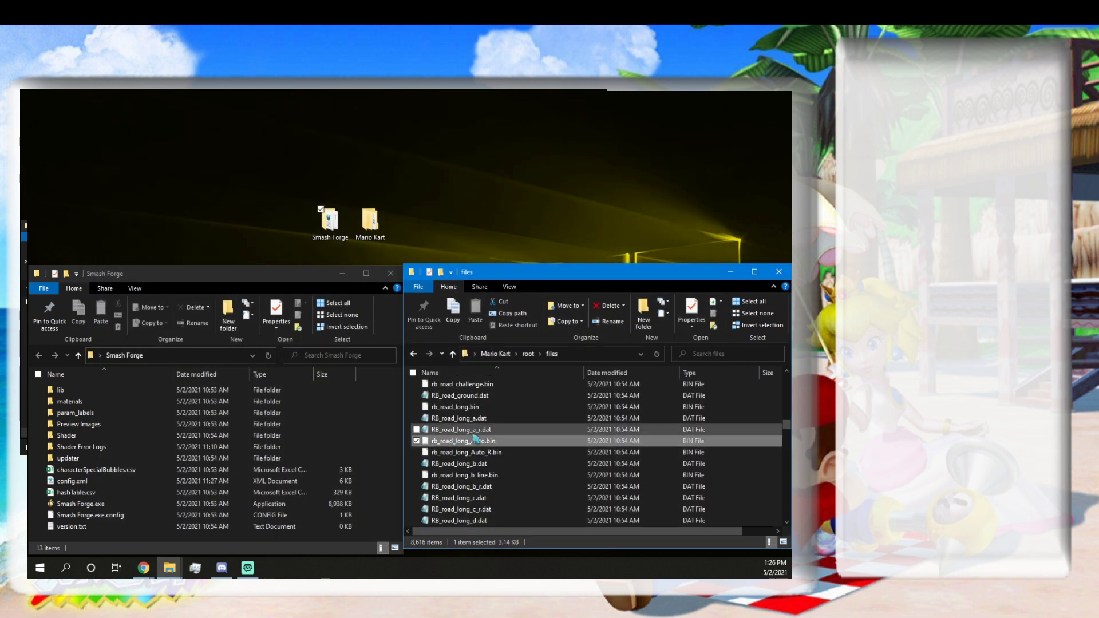
Try to open rb_road_long_Auto.bin and rb_road_long_Auto_R.bin with Smash Forge.exe, quitting the program after each attempt.
{"action": "left_click_drag", "start_coordinate": [452, 445], "coordinate": [123, 504]}
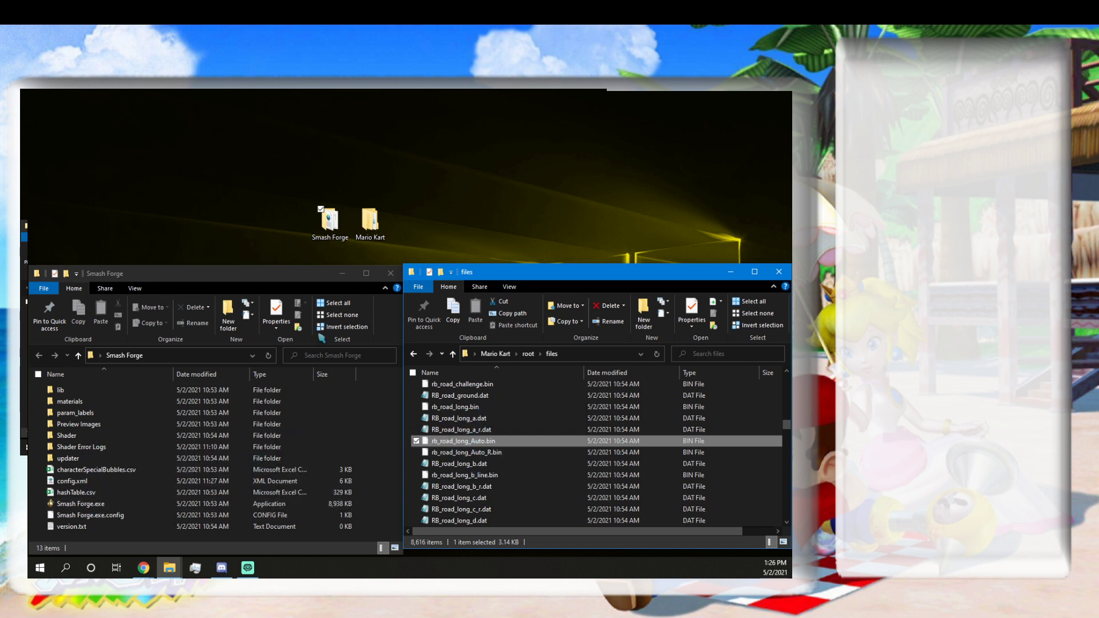
{"action": "left_click", "coordinate": [484, 353]}
{"action": "left_click_drag", "start_coordinate": [491, 452], "coordinate": [160, 508]}
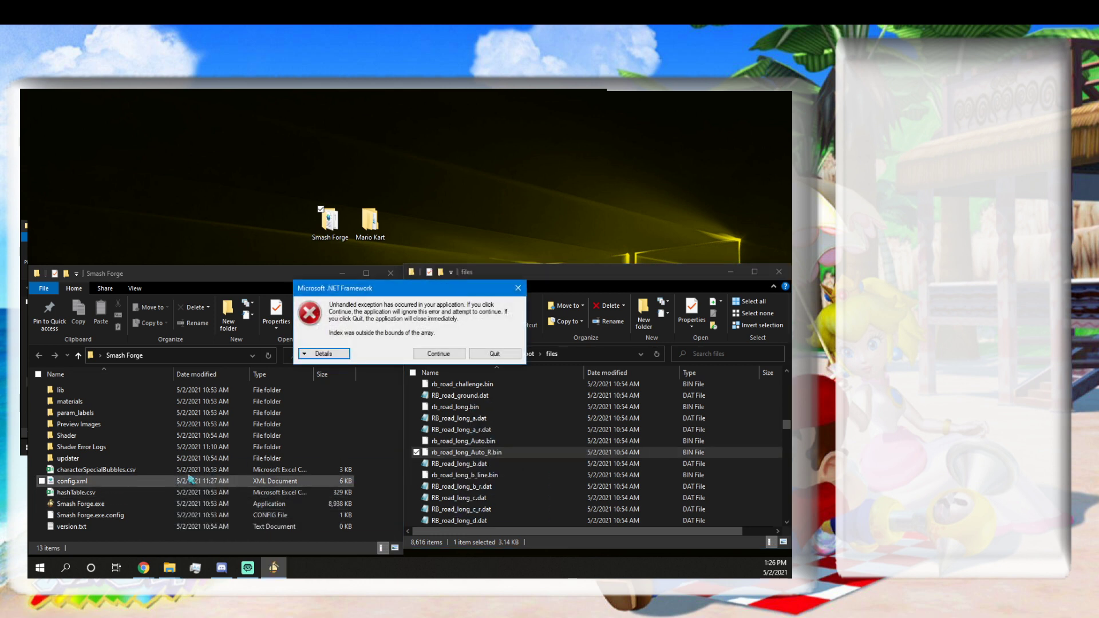
{"action": "left_click", "coordinate": [499, 353]}
Open RB_road_long_b.dat with Smash Forge.exe, look around its track model, and move the viewer aside to uncover the game files.
{"action": "left_click", "coordinate": [454, 464]}
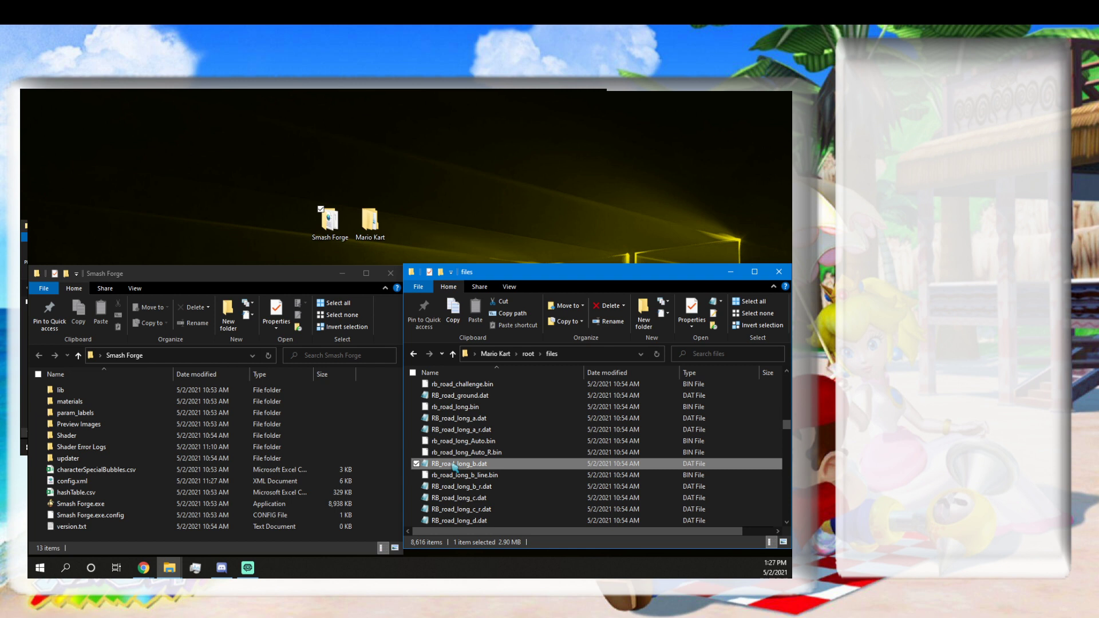
{"action": "left_click_drag", "start_coordinate": [461, 467], "coordinate": [150, 504]}
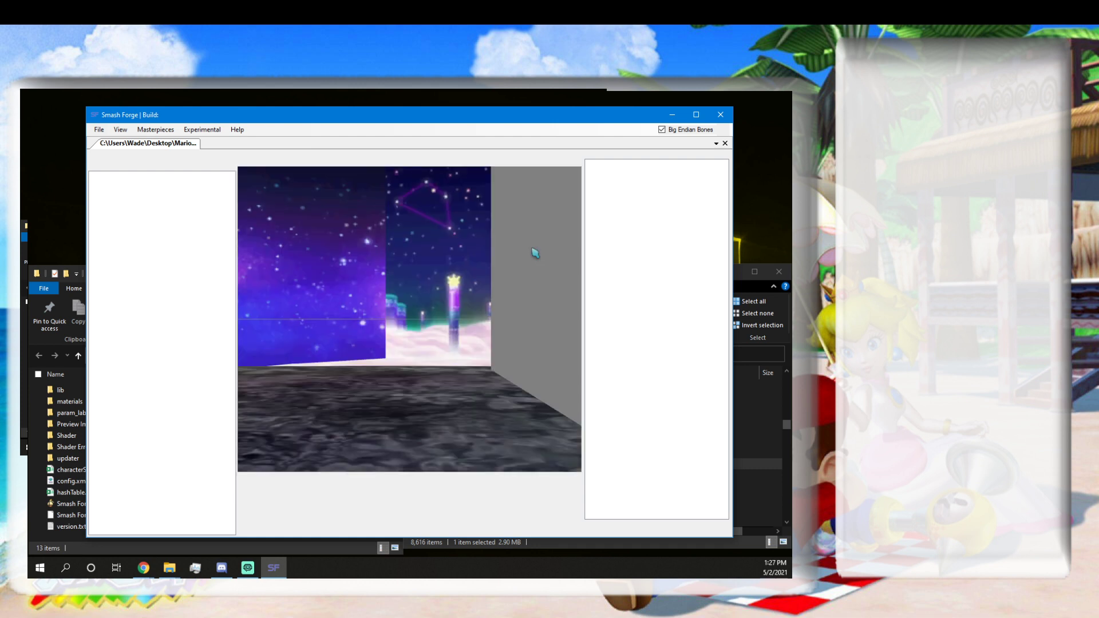
{"action": "left_click_drag", "start_coordinate": [432, 270], "coordinate": [367, 291]}
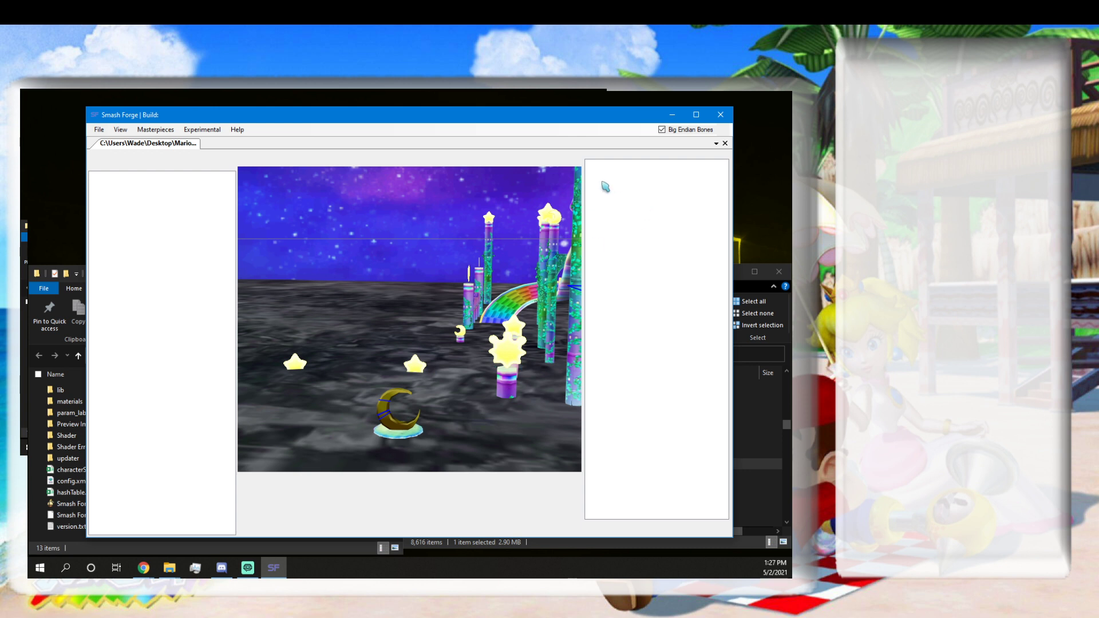
{"action": "left_click_drag", "start_coordinate": [607, 120], "coordinate": [591, 112]}
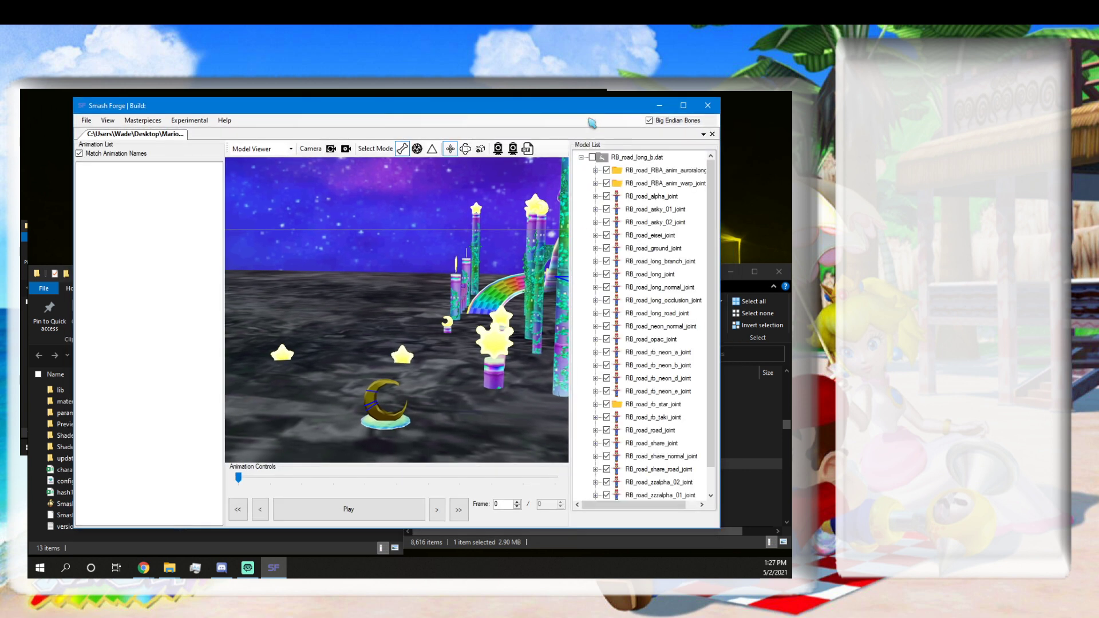
{"action": "scroll", "coordinate": [632, 206], "scroll_direction": "down", "scroll_amount": 2}
{"action": "scroll", "coordinate": [631, 207], "scroll_direction": "up", "scroll_amount": 2}
{"action": "left_click_drag", "start_coordinate": [564, 117], "coordinate": [247, 147]}
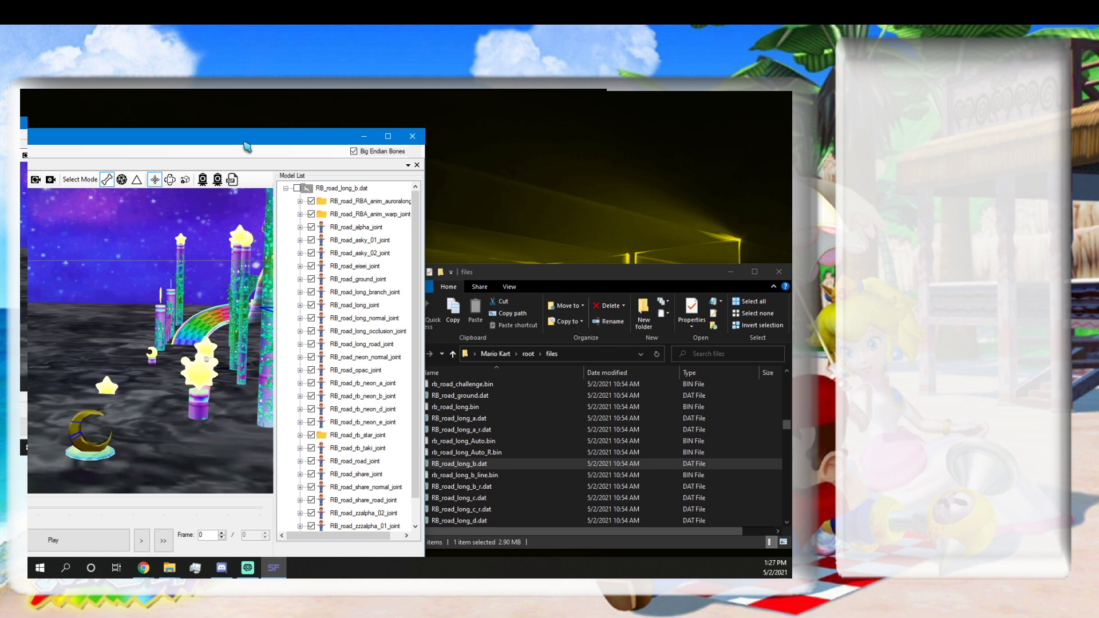
Copy RB_road_long_b.dat from the game files to an empty spot on the desktop and close the files folder window.
{"action": "right_click", "coordinate": [476, 465]}
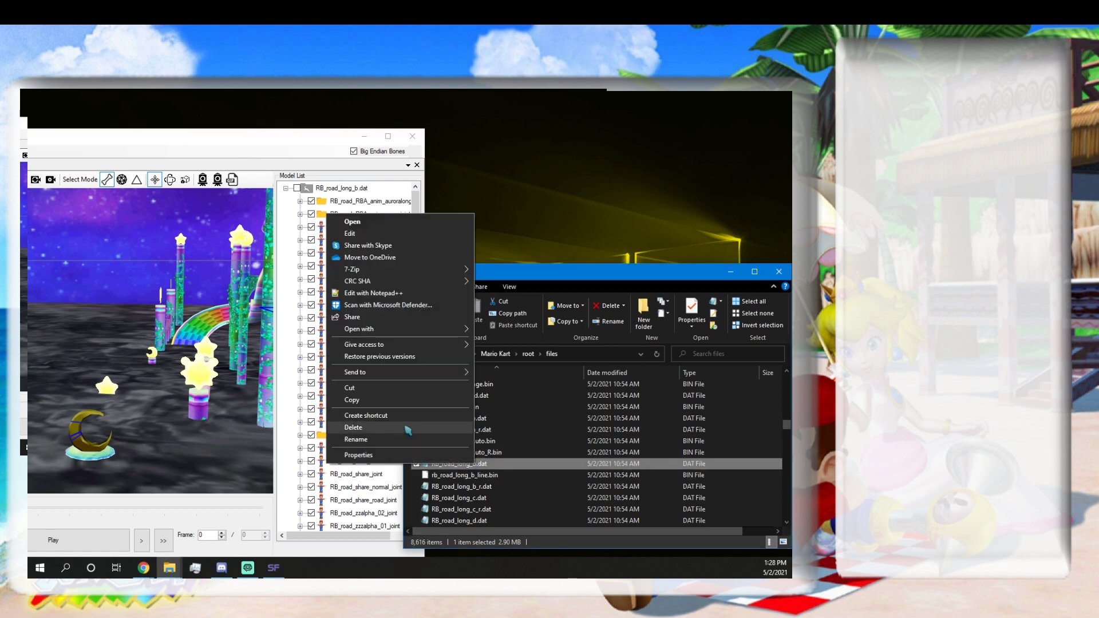
{"action": "left_click", "coordinate": [370, 400]}
{"action": "right_click", "coordinate": [434, 189]}
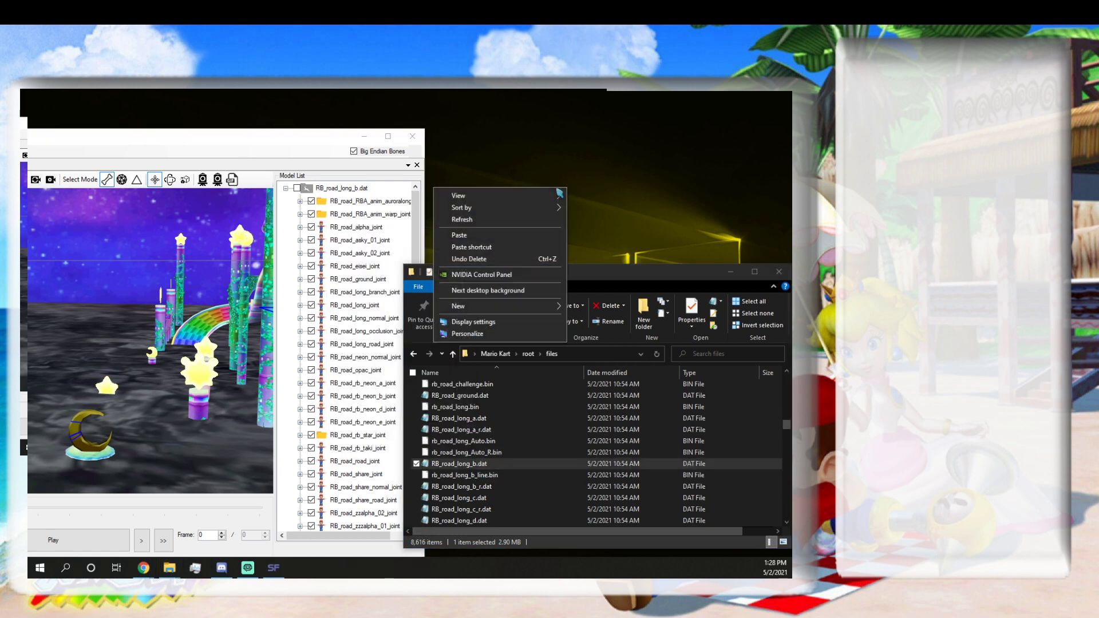
{"action": "left_click", "coordinate": [494, 232]}
{"action": "left_click_drag", "start_coordinate": [574, 119], "coordinate": [532, 173]}
{"action": "left_click", "coordinate": [777, 273]}
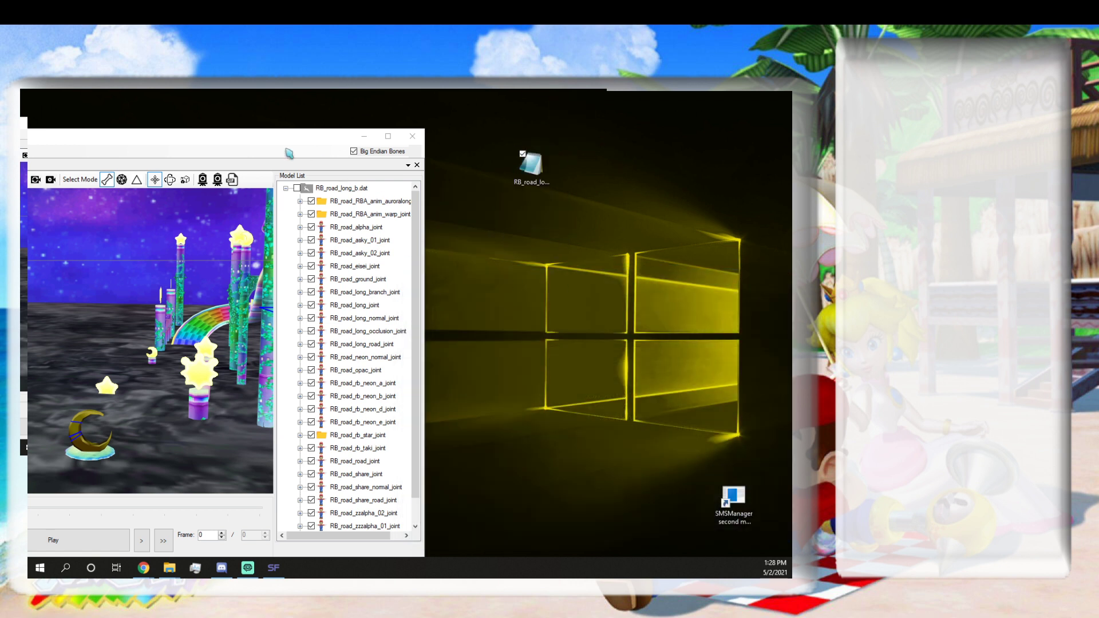
Bring the Smash Forge viewer fully into view and look around the RB_road_long_b.dat track model.
{"action": "left_click_drag", "start_coordinate": [257, 138], "coordinate": [551, 131]}
{"action": "left_click_drag", "start_coordinate": [440, 117], "coordinate": [527, 112]}
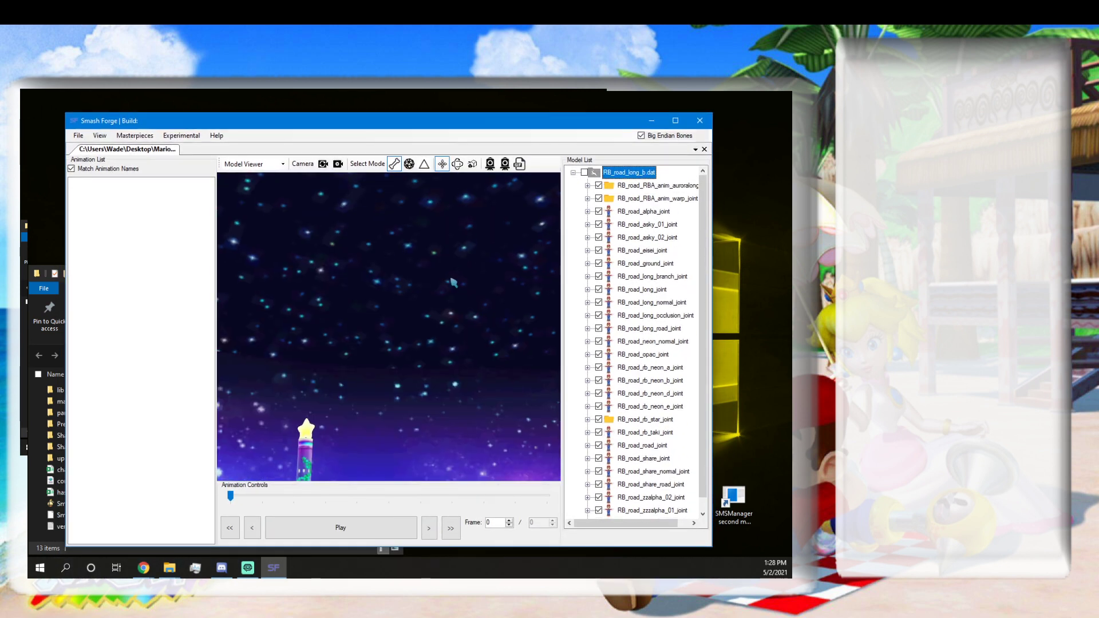
{"action": "left_click_drag", "start_coordinate": [449, 280], "coordinate": [440, 333]}
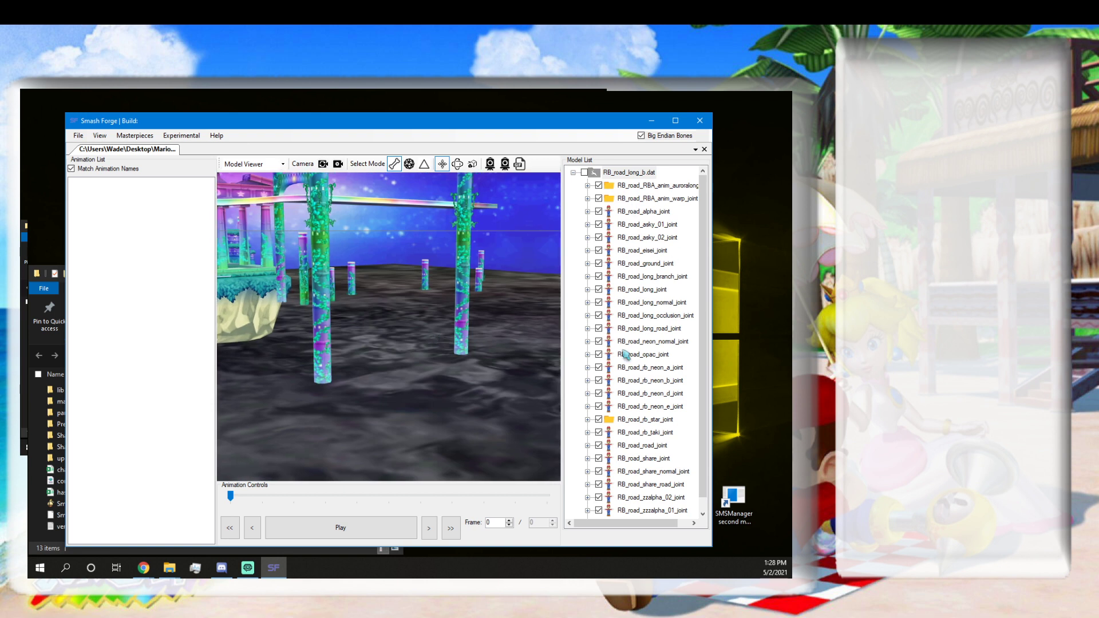
Uncover the desktop and create a new folder there named Rainbow Boad.
{"action": "left_click_drag", "start_coordinate": [443, 121], "coordinate": [579, 280]}
{"action": "right_click", "coordinate": [153, 159]}
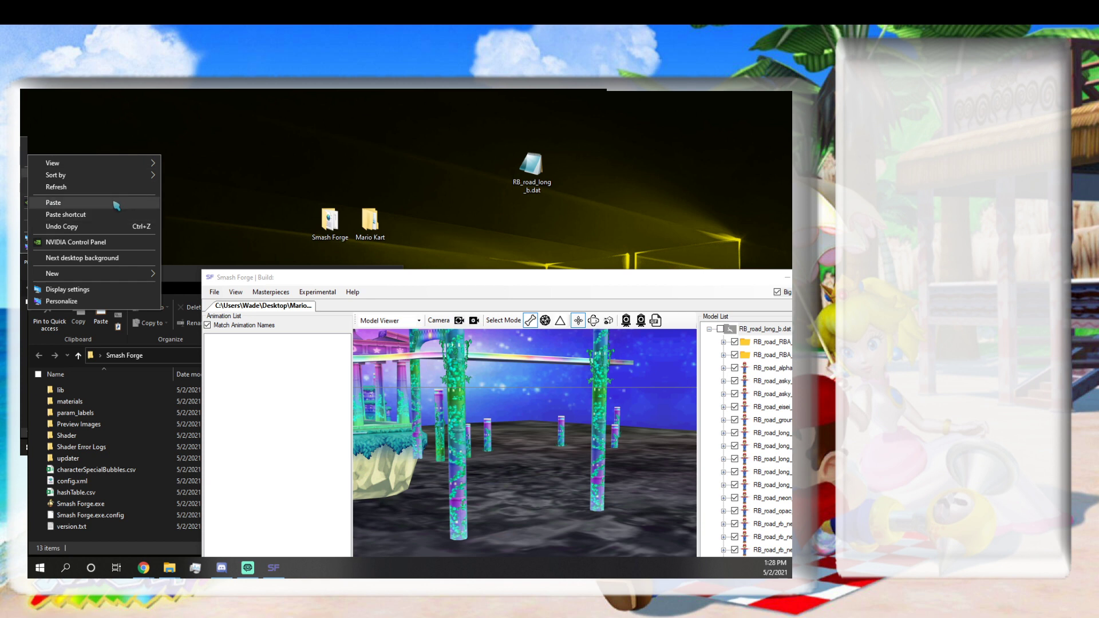
{"action": "mouse_move", "coordinate": [119, 282]}
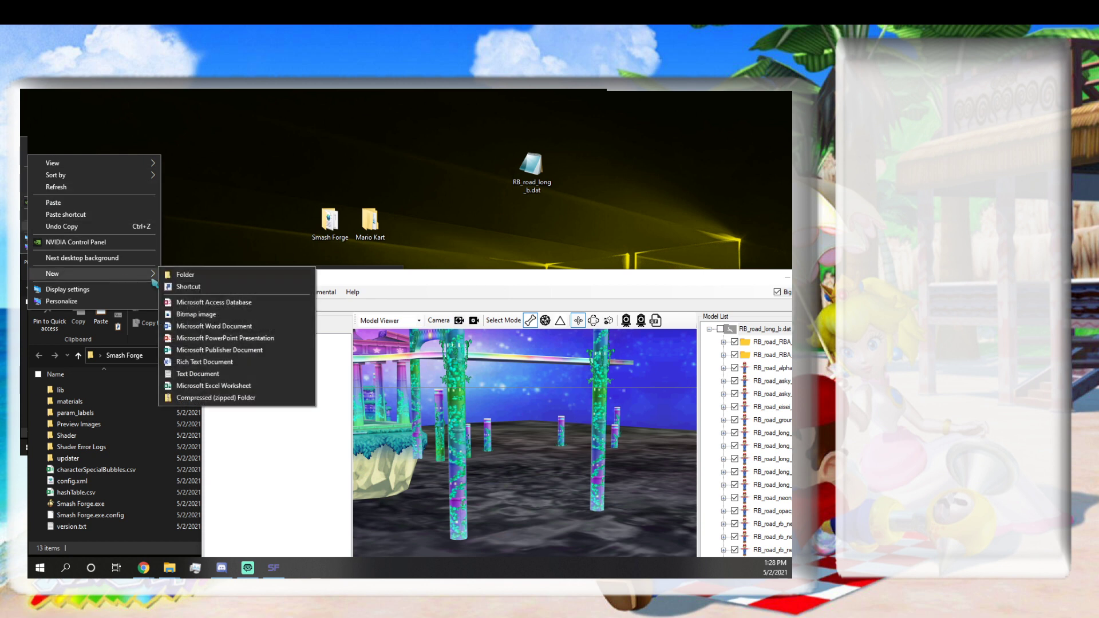
{"action": "left_click", "coordinate": [177, 276]}
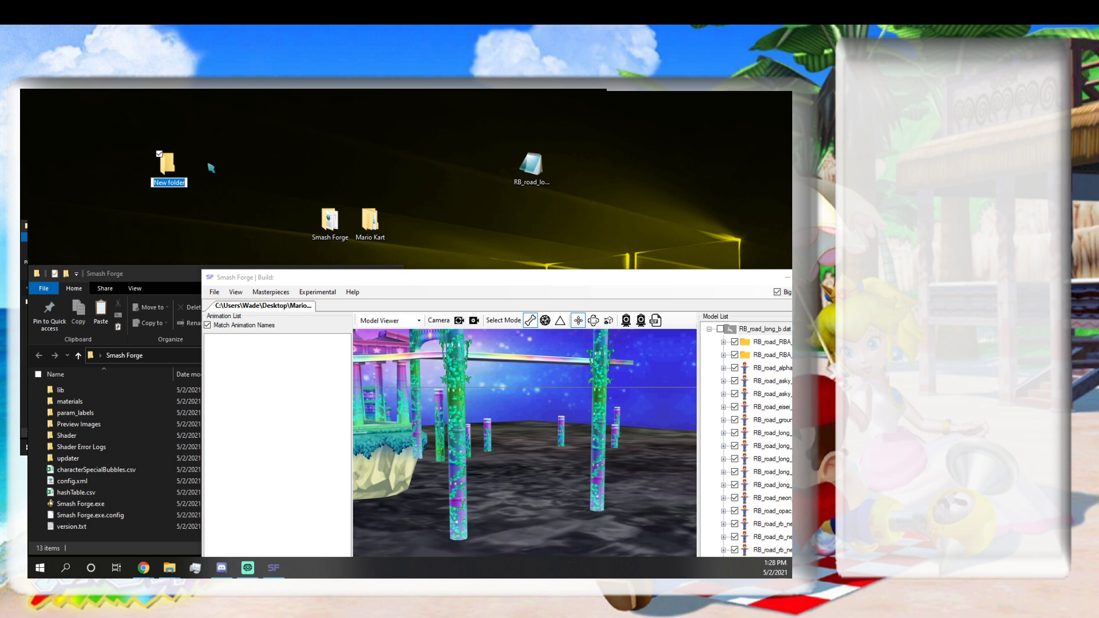
{"action": "type", "text": "Rainbow Boad"}
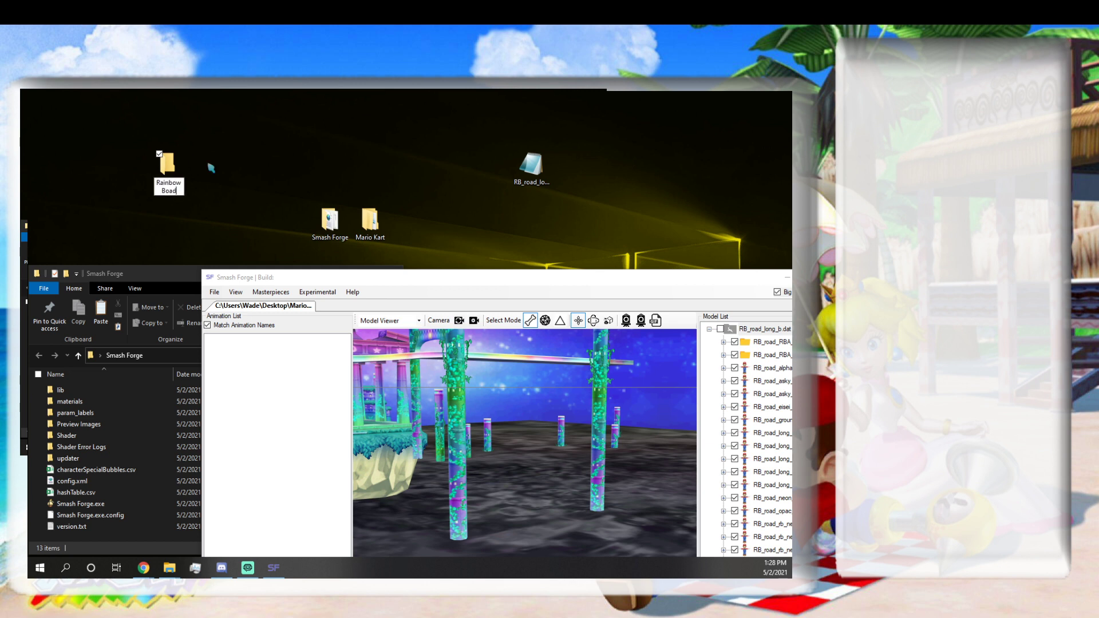
{"action": "key", "text": "Return"}
Close the Smash Forge folder window, then shrink and reposition the viewer so the desktop's new folder stays visible.
{"action": "left_click", "coordinate": [133, 284]}
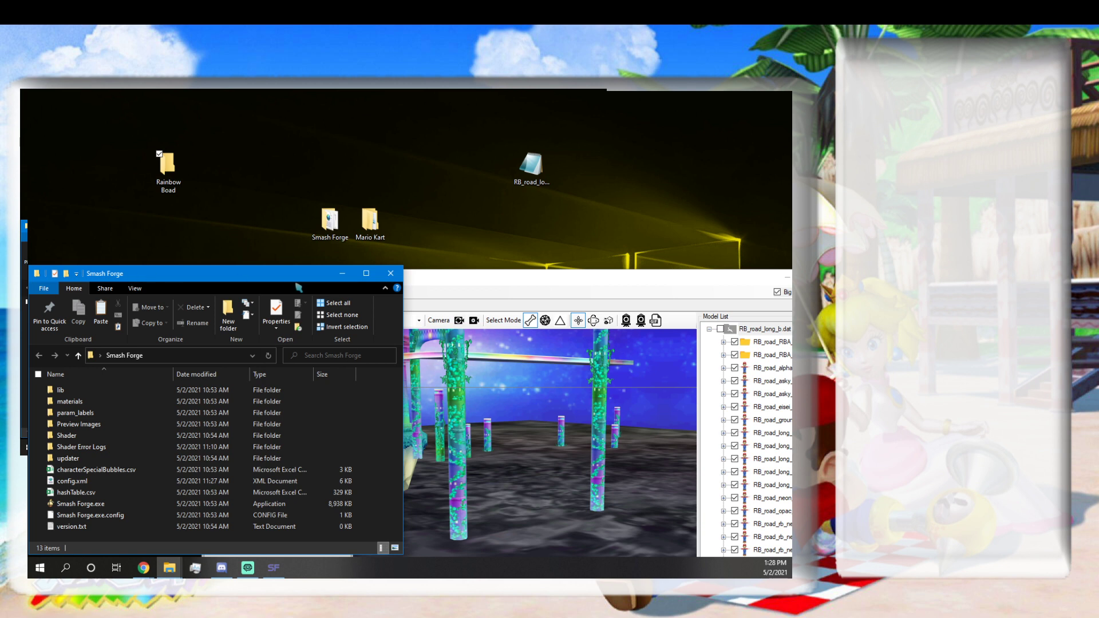
{"action": "left_click", "coordinate": [390, 273]}
{"action": "left_click_drag", "start_coordinate": [446, 270], "coordinate": [235, 145]}
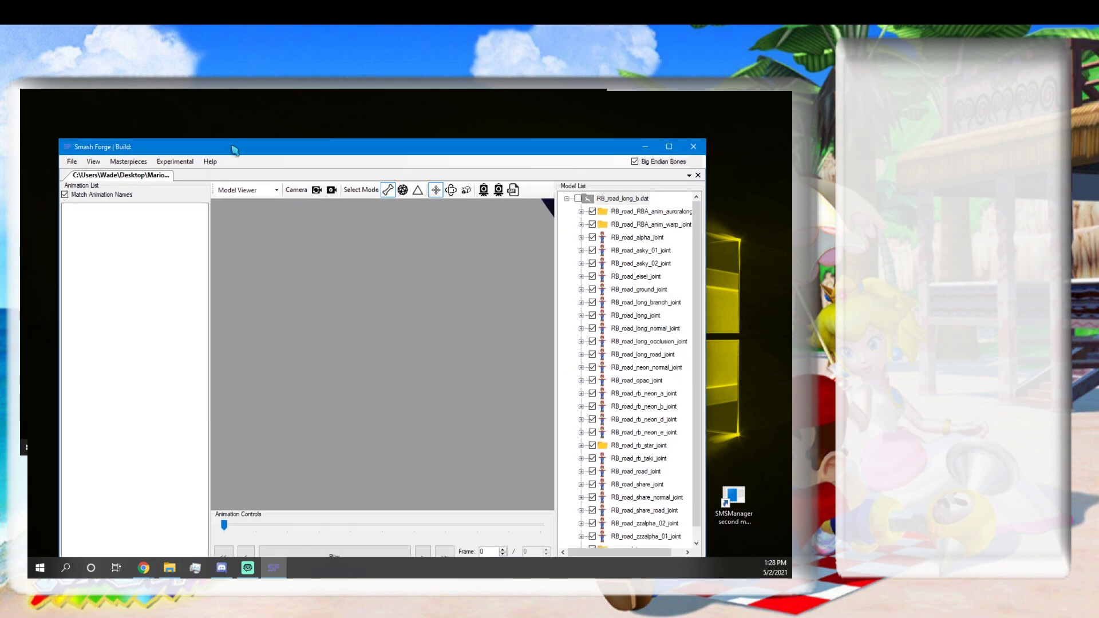
{"action": "left_click_drag", "start_coordinate": [706, 139], "coordinate": [550, 216]}
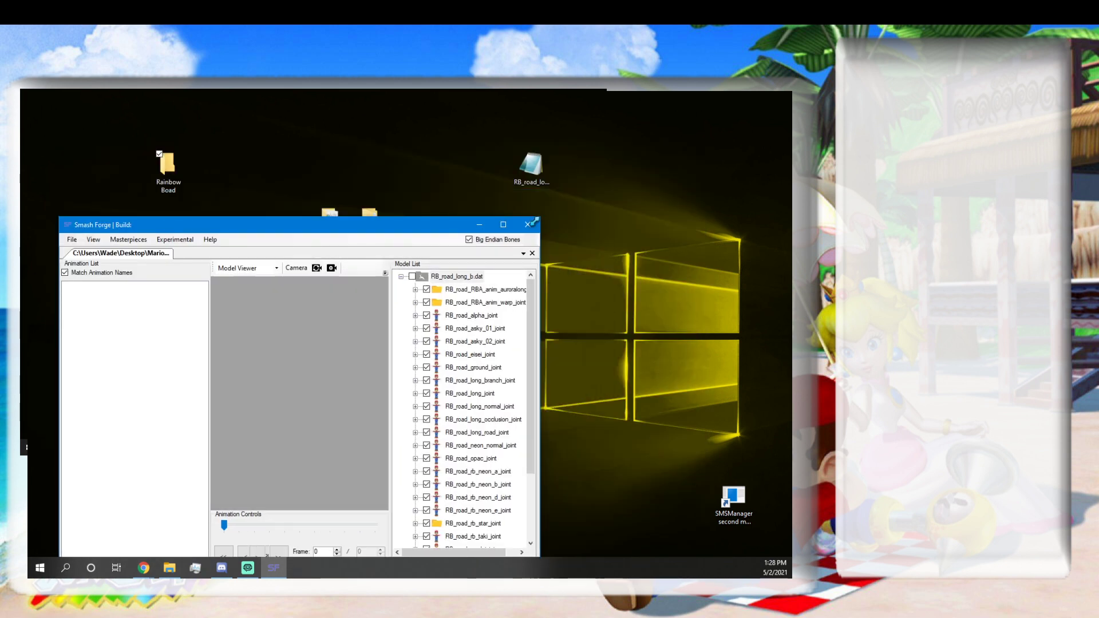
{"action": "left_click_drag", "start_coordinate": [350, 224], "coordinate": [318, 212]}
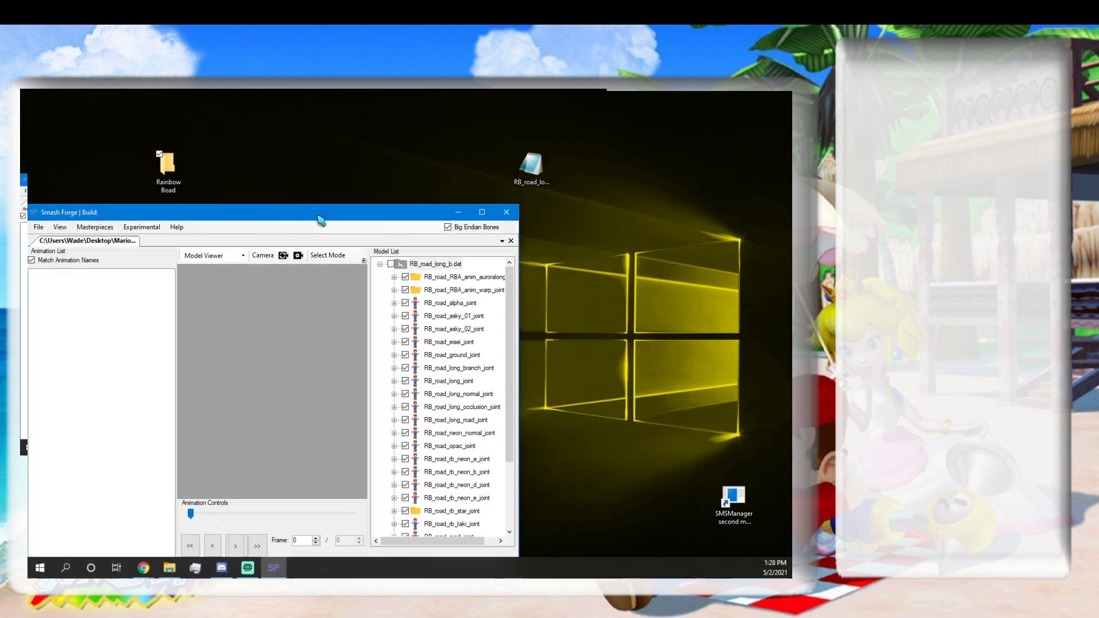
Check the viewer's hidden selection tools and camera controls, and look around the track model.
{"action": "left_click", "coordinate": [363, 260]}
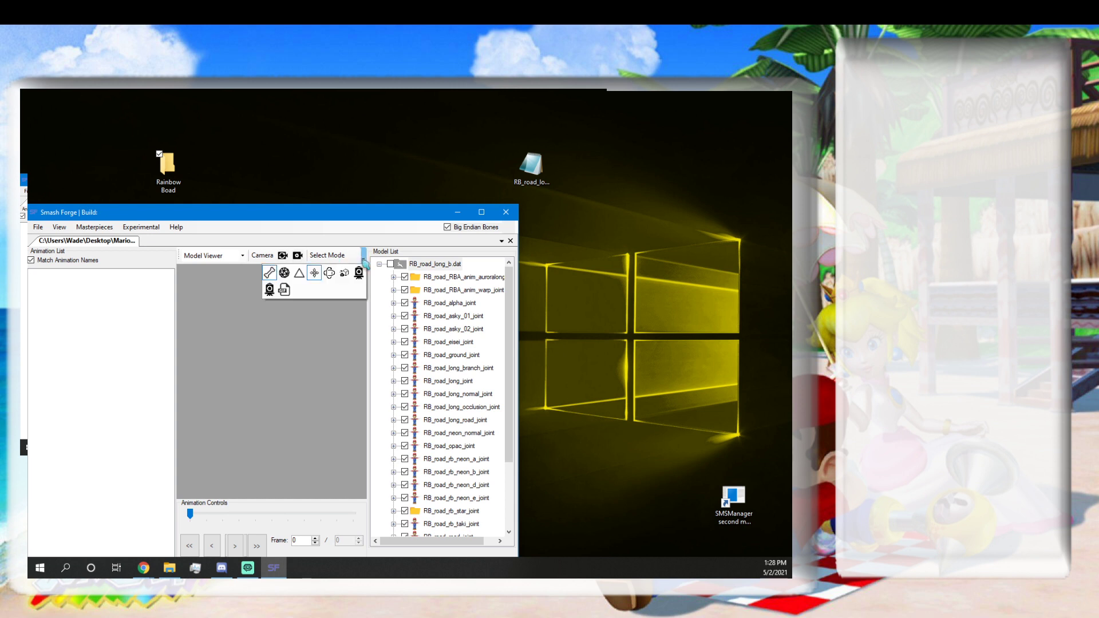
{"action": "left_click", "coordinate": [341, 258]}
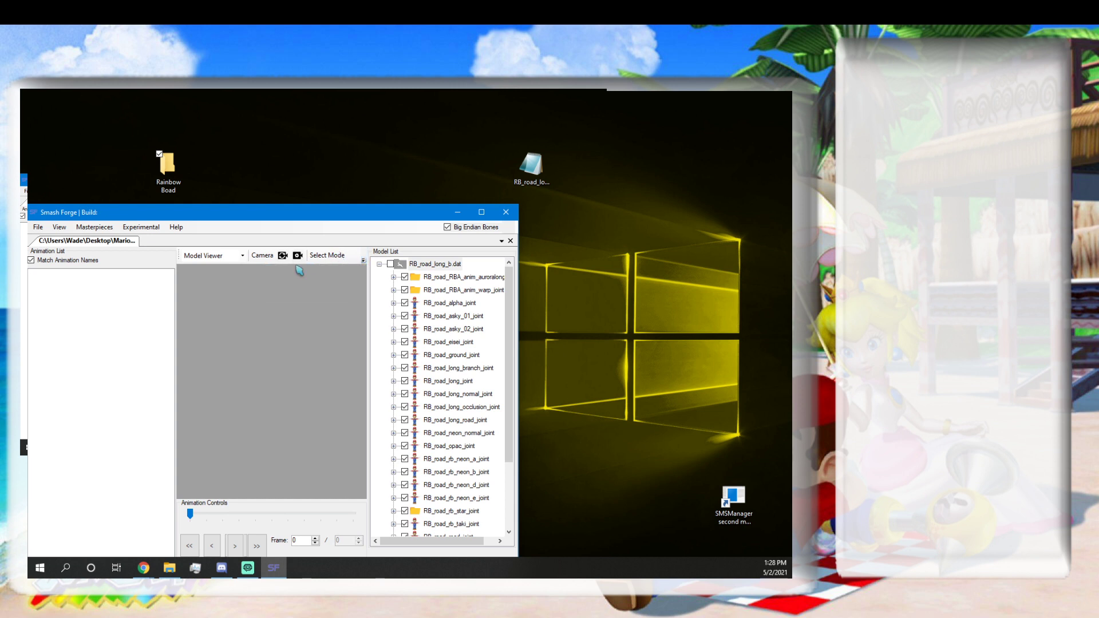
{"action": "left_click_drag", "start_coordinate": [322, 353], "coordinate": [414, 446]}
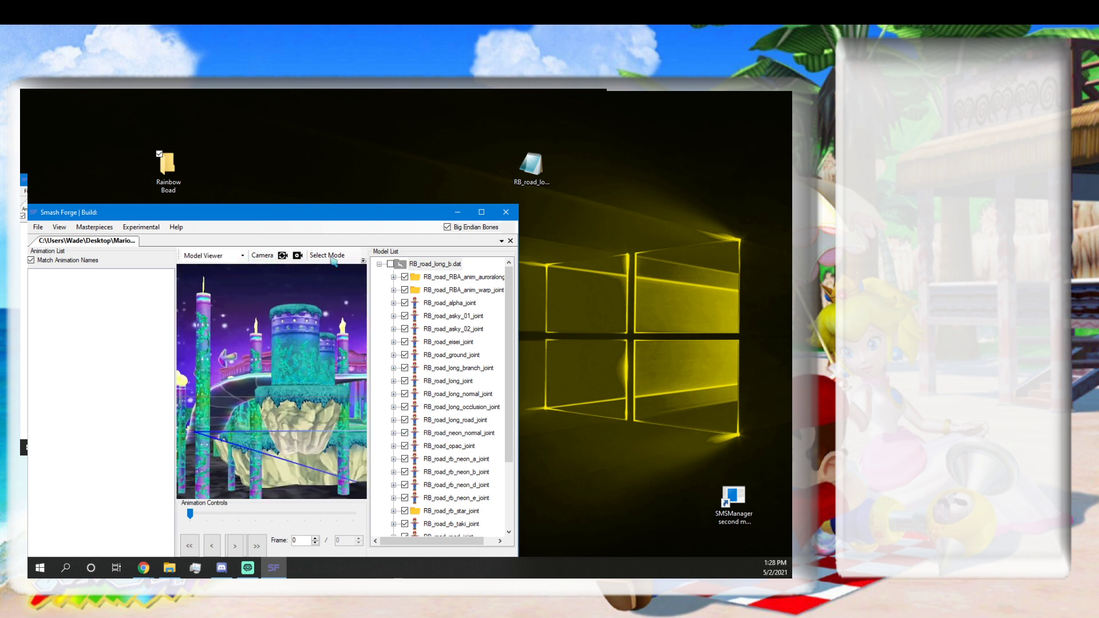
{"action": "left_click", "coordinate": [283, 255]}
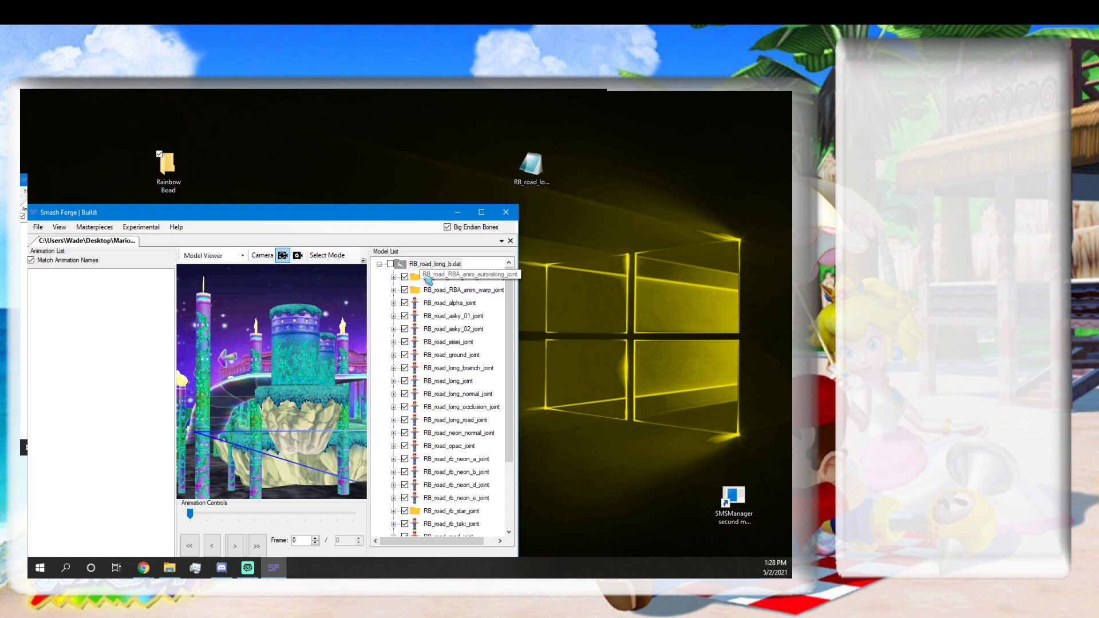
Start exporting RB_road_RBA_anim_auroralong_joint and choose the desktop's Rainbow Boad folder as the destination.
{"action": "left_click", "coordinate": [430, 280]}
{"action": "right_click", "coordinate": [431, 285]}
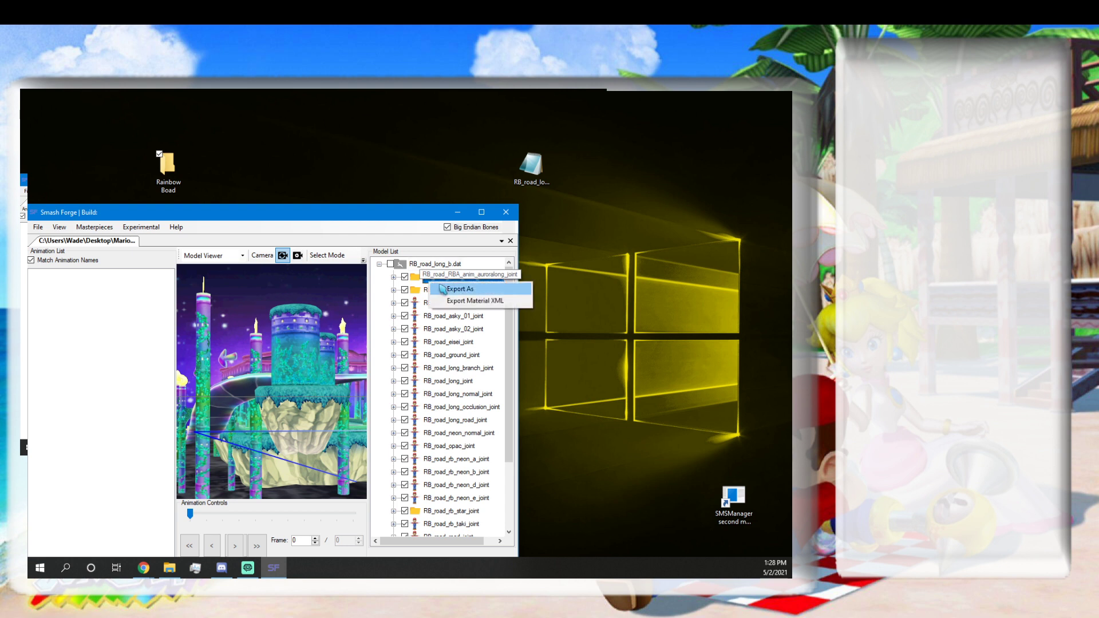
{"action": "left_click", "coordinate": [452, 289]}
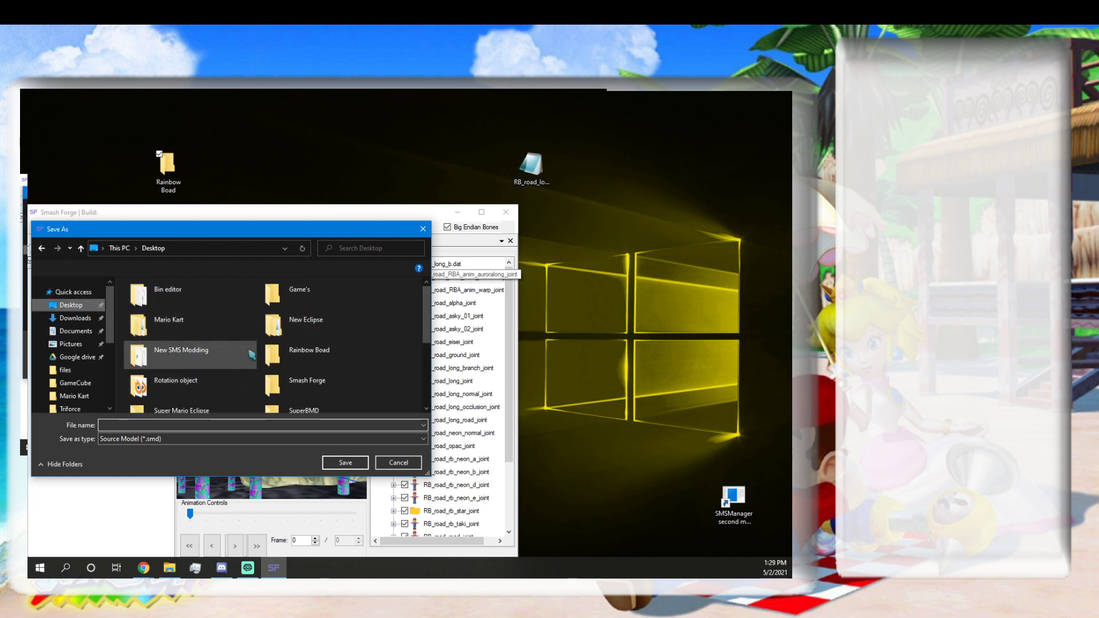
{"action": "double_click", "coordinate": [304, 354]}
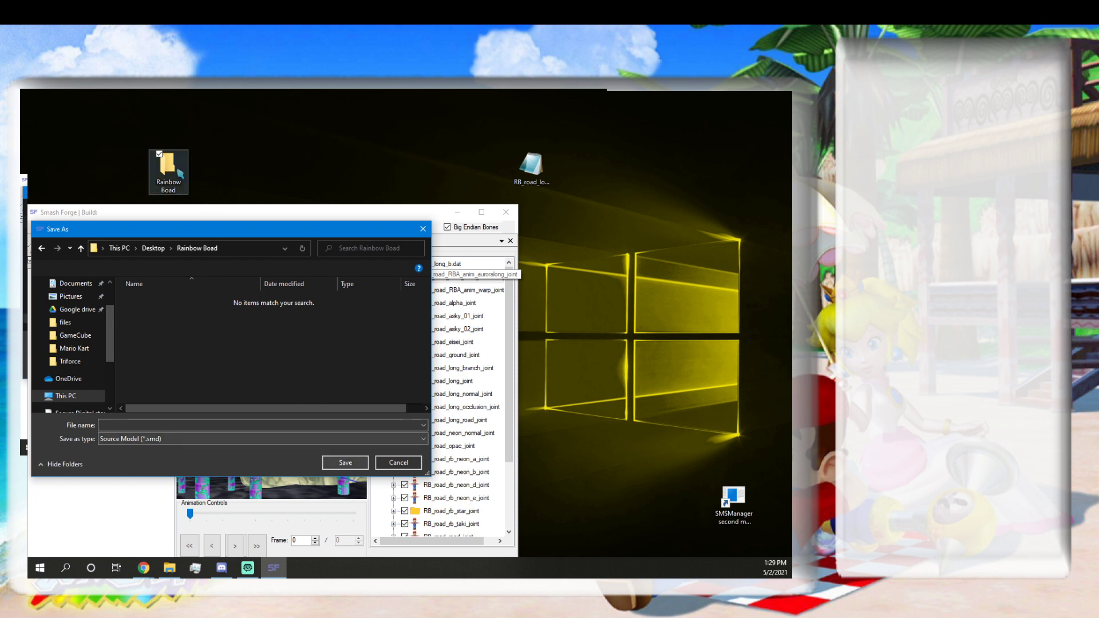
Correct the desktop folder's name to Rainbow road.
{"action": "right_click", "coordinate": [179, 170]}
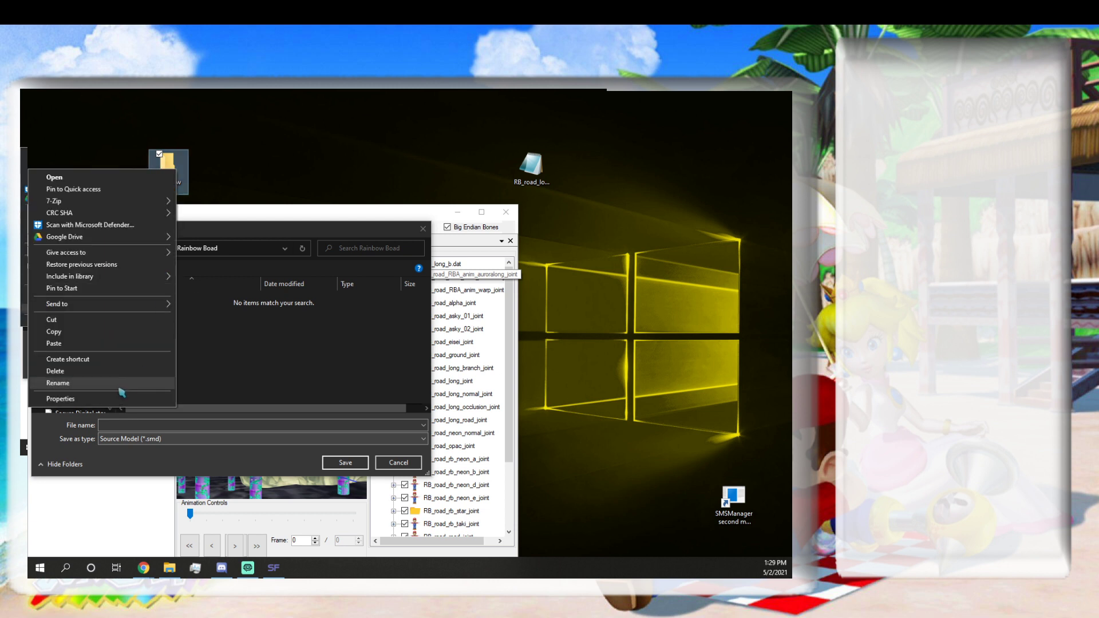
{"action": "left_click", "coordinate": [127, 382]}
{"action": "left_click", "coordinate": [166, 191]}
{"action": "key", "text": "BackSpace"}
{"action": "type", "text": "r"}
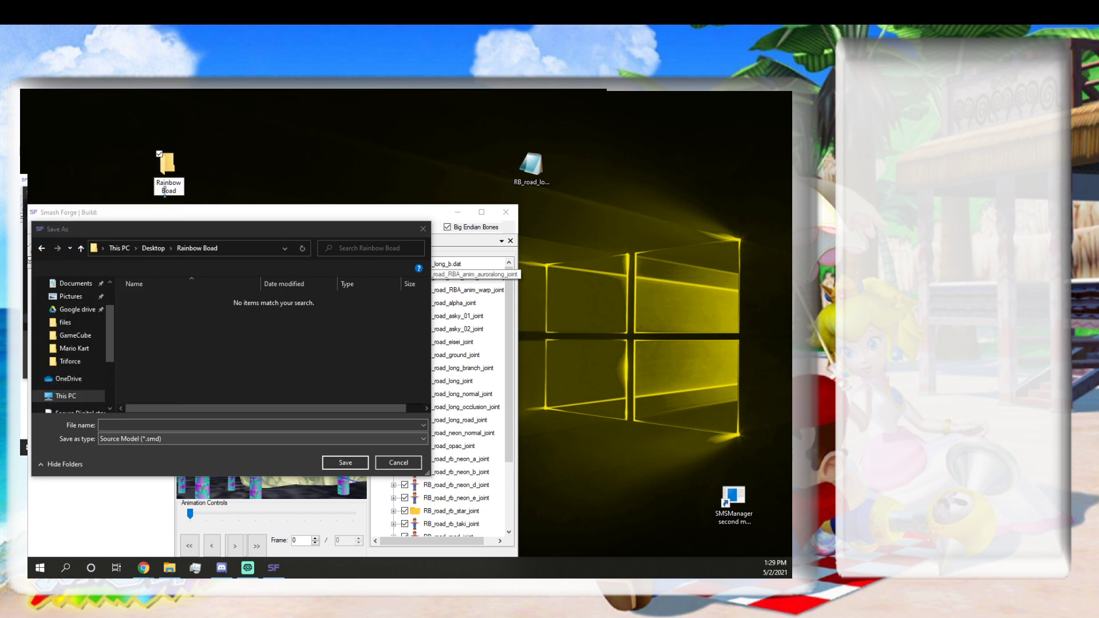
{"action": "key", "text": "Return"}
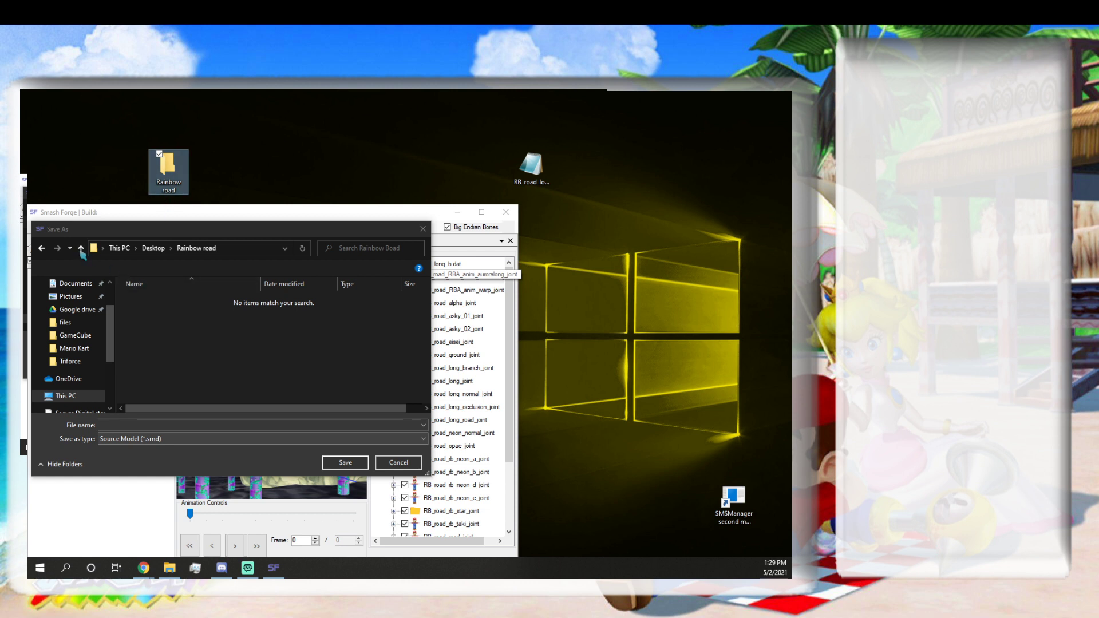
Save the joint's export as a Source Model (*.smd) in the renamed Rainbow road folder and move the viewer aside.
{"action": "left_click", "coordinate": [81, 250]}
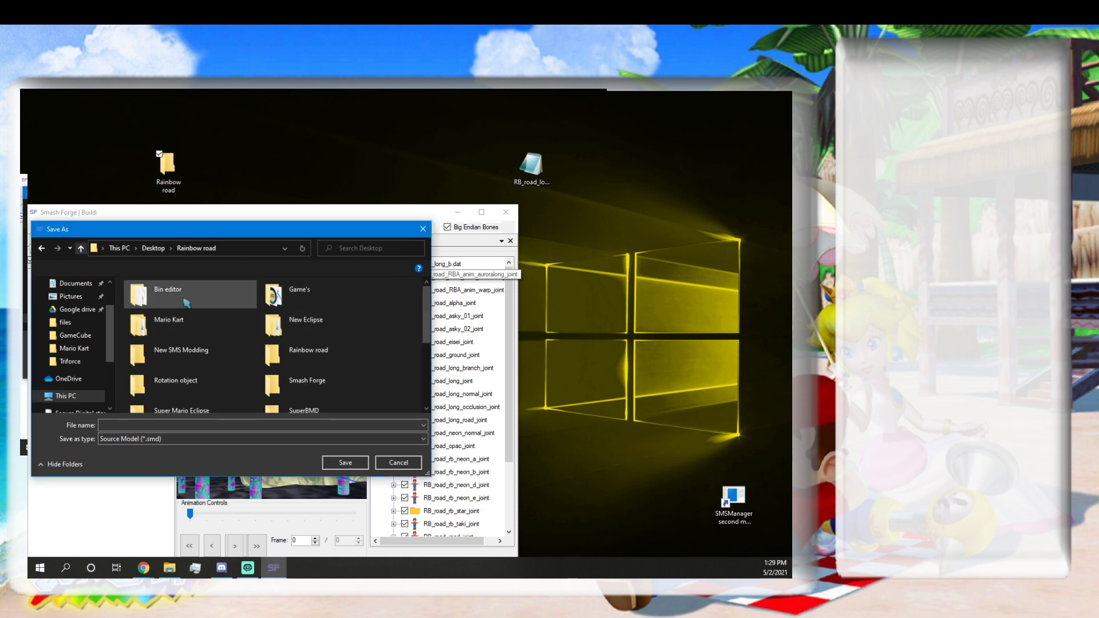
{"action": "left_click", "coordinate": [289, 355]}
{"action": "double_click", "coordinate": [290, 354]}
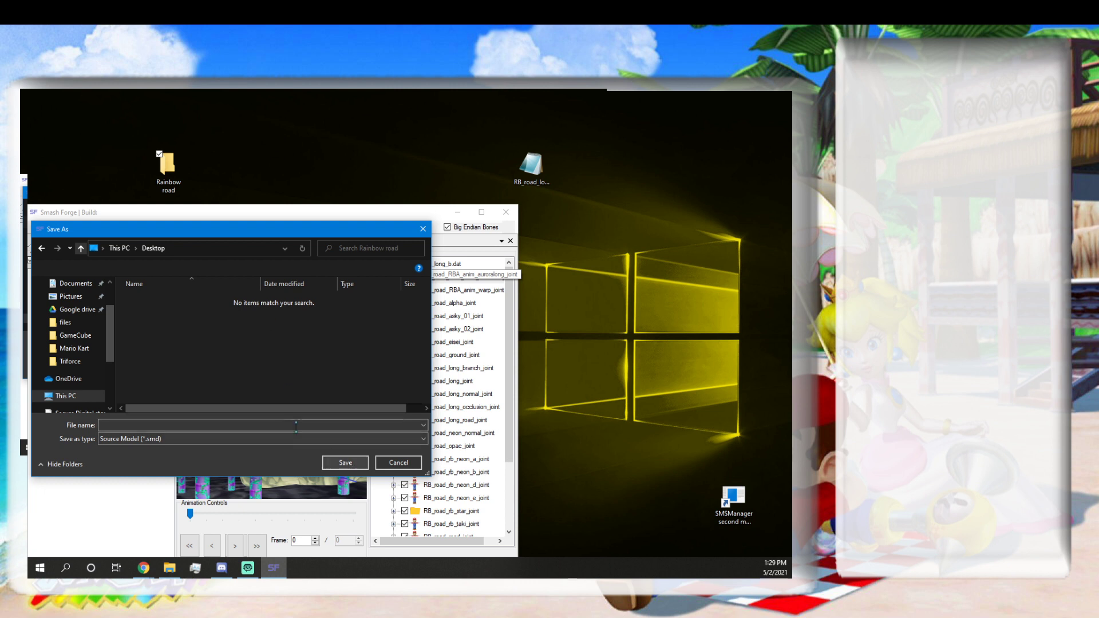
{"action": "left_click", "coordinate": [295, 426]}
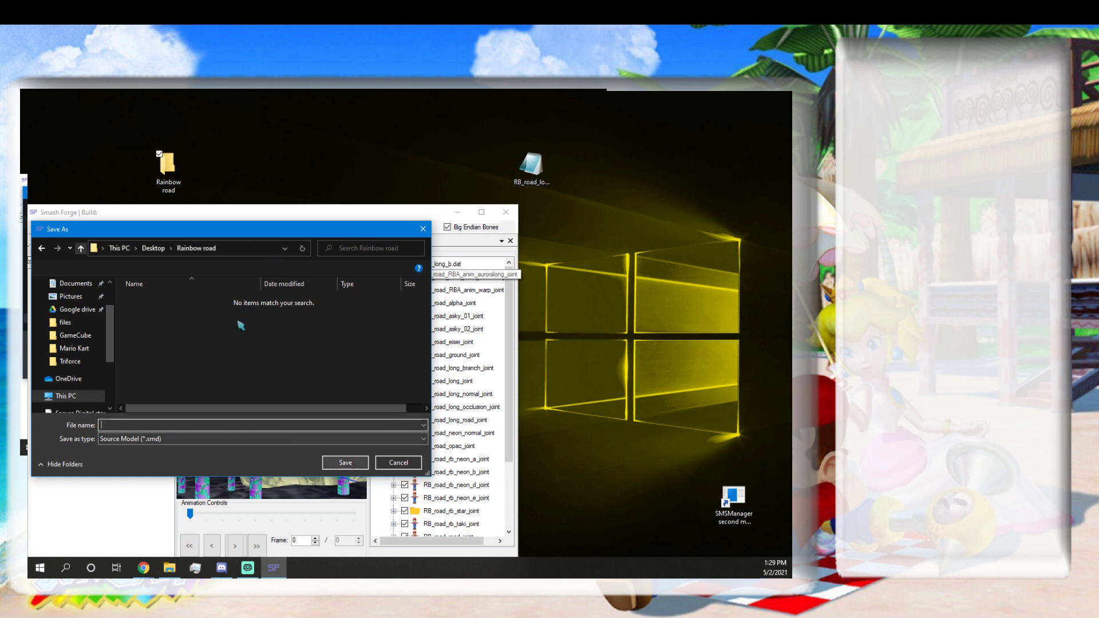
{"action": "left_click", "coordinate": [345, 463]}
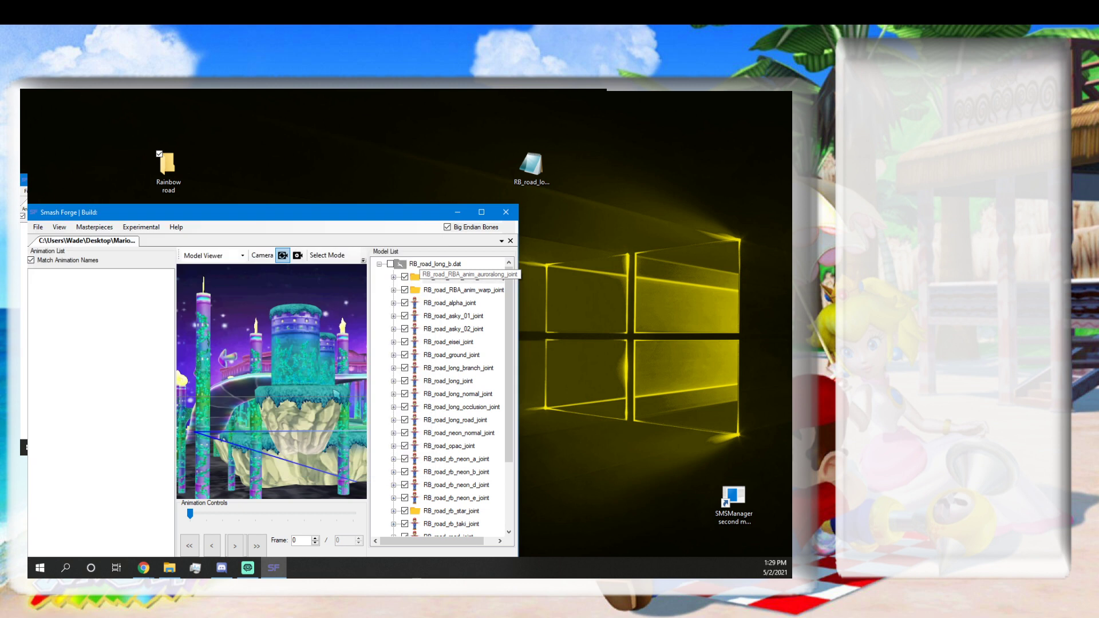
{"action": "left_click_drag", "start_coordinate": [357, 218], "coordinate": [596, 186]}
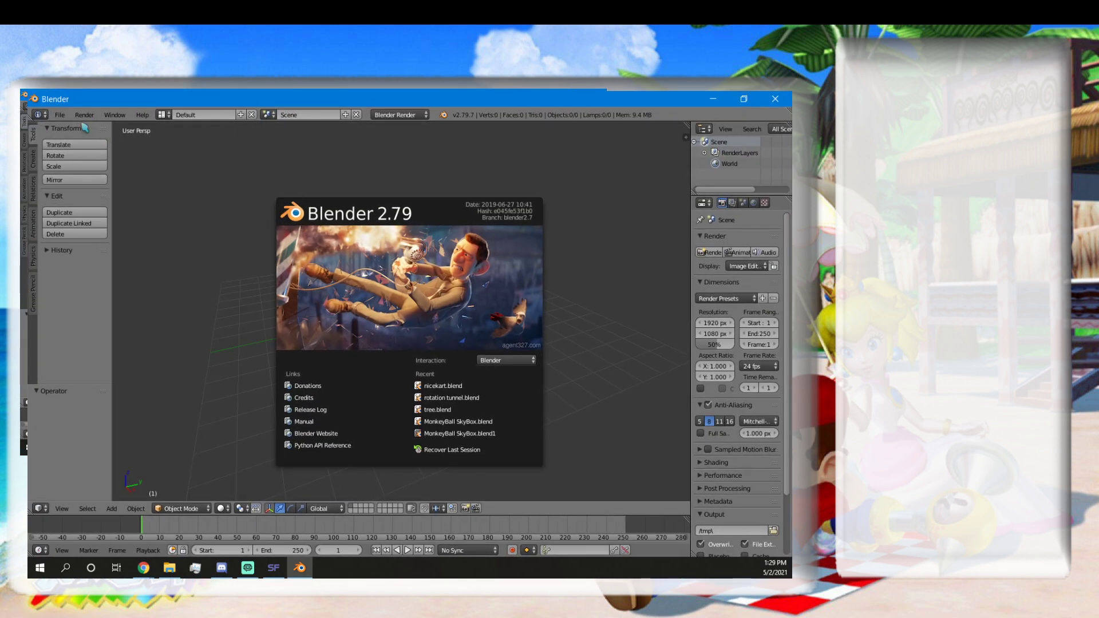
Take the blender_source_tools_2.10.2 folder out of the Recycle Bin and close the bin's window.
{"action": "left_click", "coordinate": [60, 115]}
{"action": "left_click", "coordinate": [60, 115]}
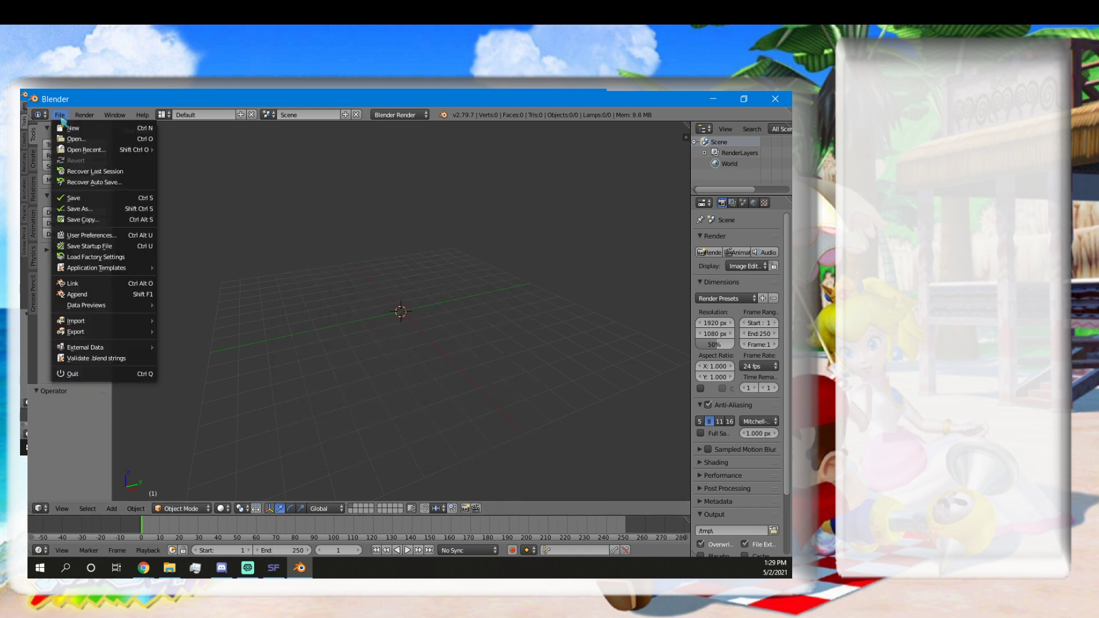
{"action": "mouse_move", "coordinate": [119, 330]}
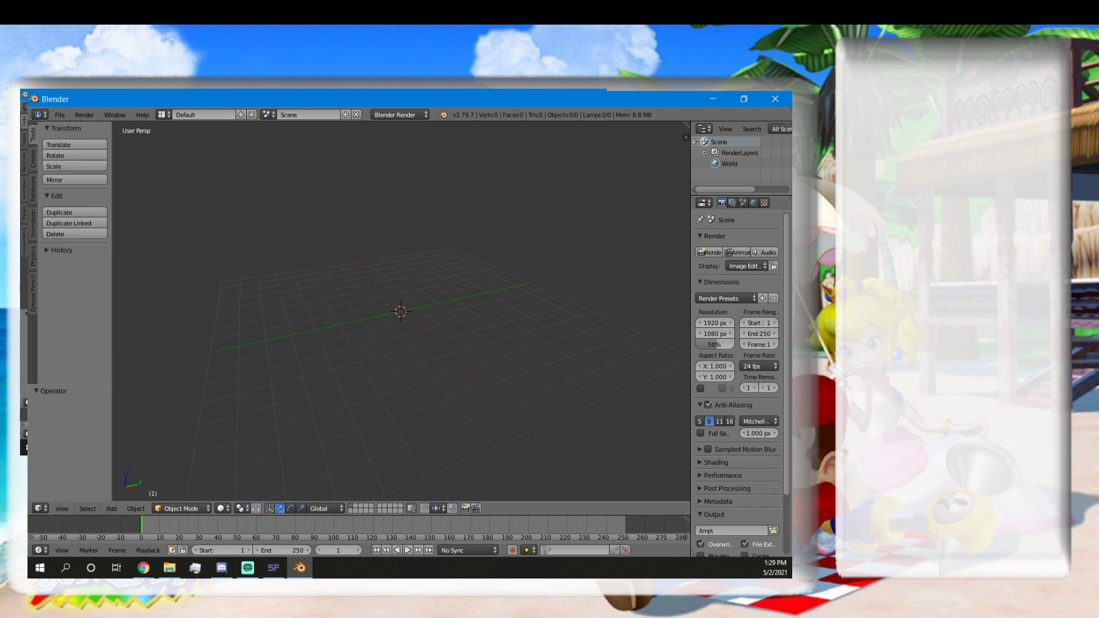
{"action": "left_click", "coordinate": [170, 567]}
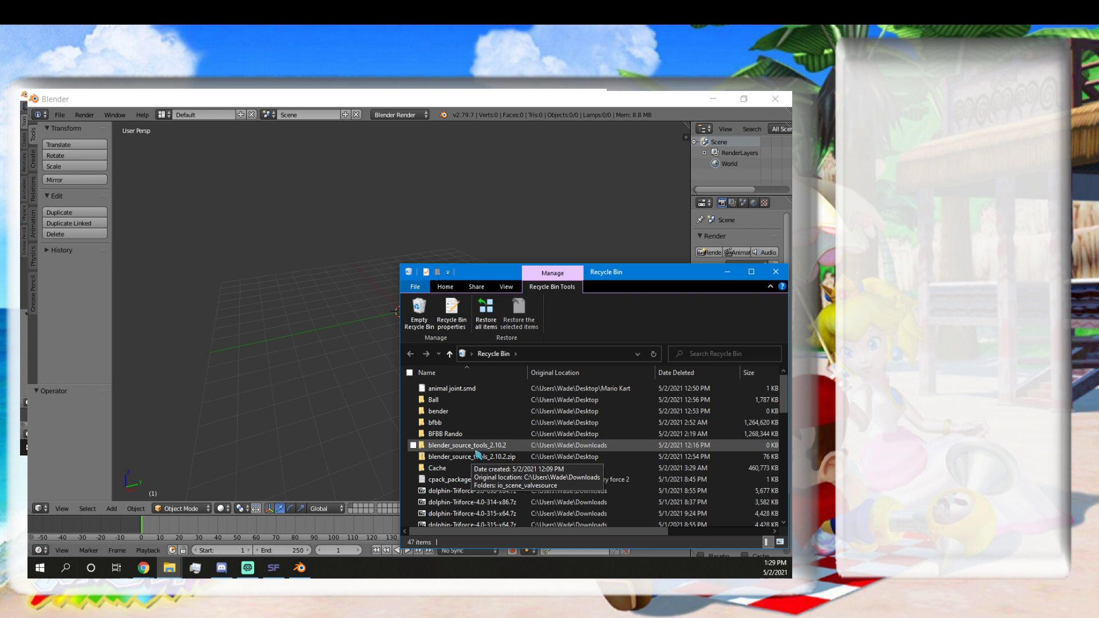
{"action": "left_click_drag", "start_coordinate": [461, 447], "coordinate": [517, 589]}
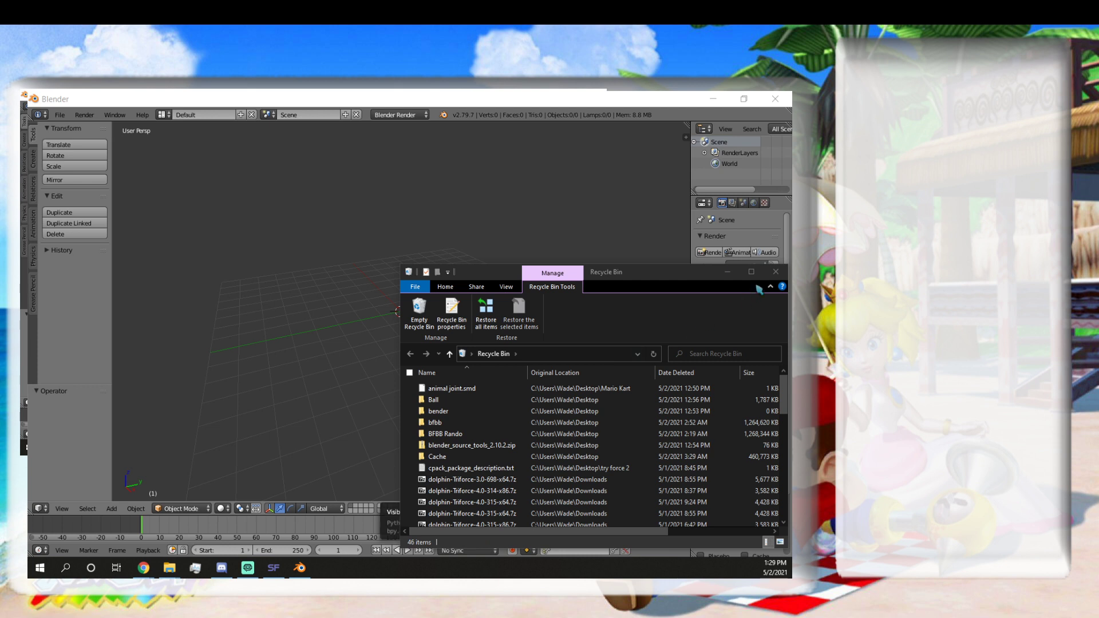
{"action": "left_click", "coordinate": [775, 271]}
Open Blender's user preferences and take blender_source_tools_2.10.2.zip out of the Recycle Bin.
{"action": "left_click", "coordinate": [60, 114]}
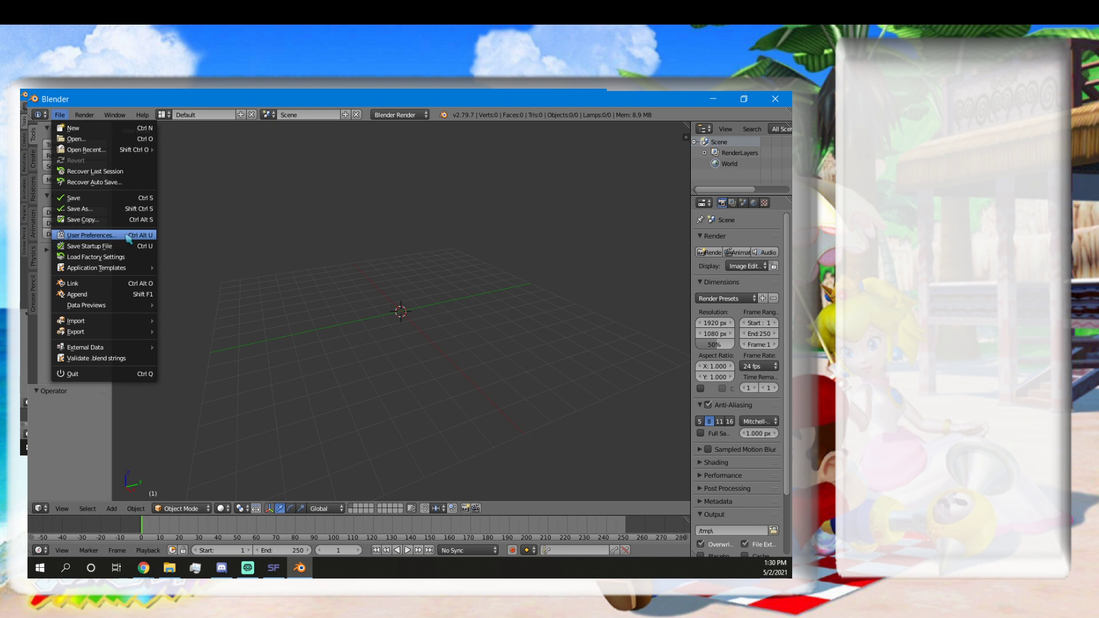
{"action": "left_click", "coordinate": [92, 236]}
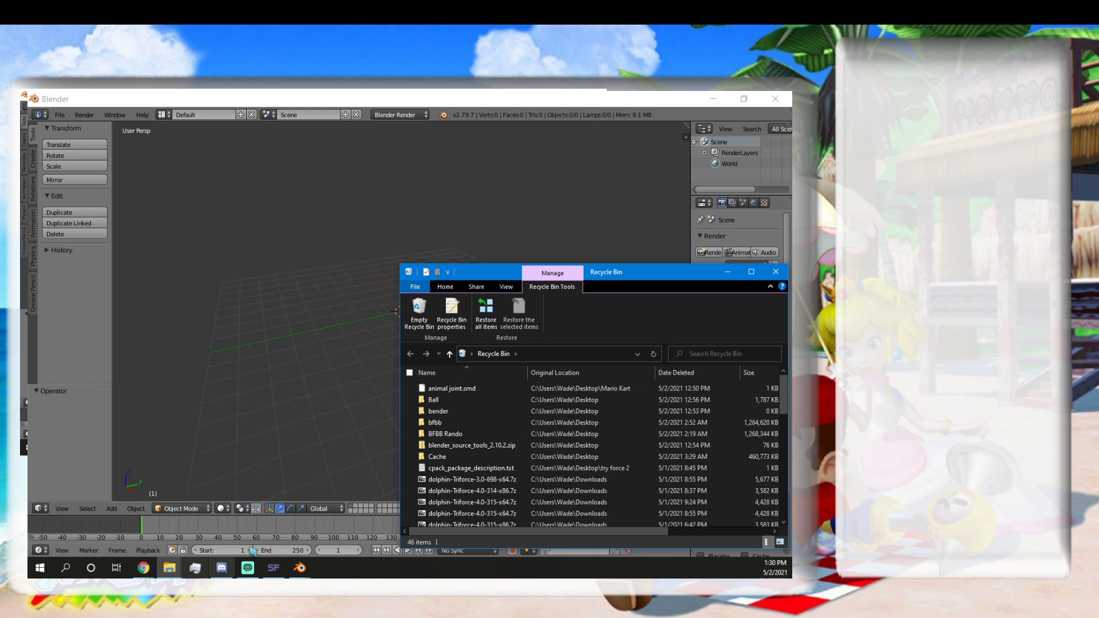
{"action": "left_click", "coordinate": [472, 446]}
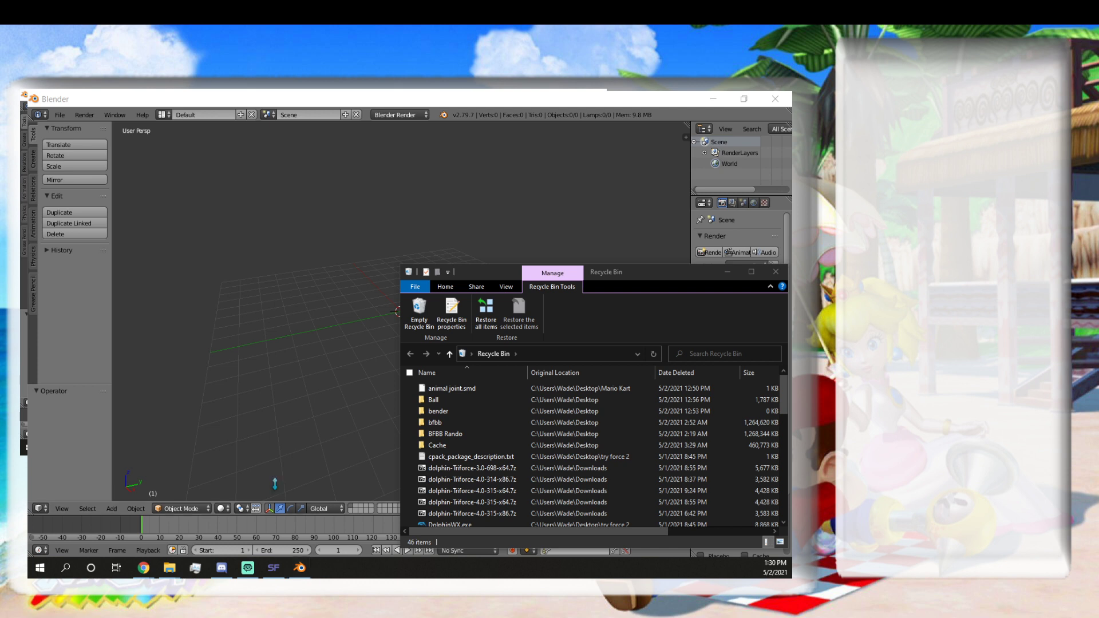
{"action": "left_click", "coordinate": [112, 320]}
Import 1.smd from the desktop's Rainbow road folder in Source Engine format.
{"action": "left_click", "coordinate": [60, 115]}
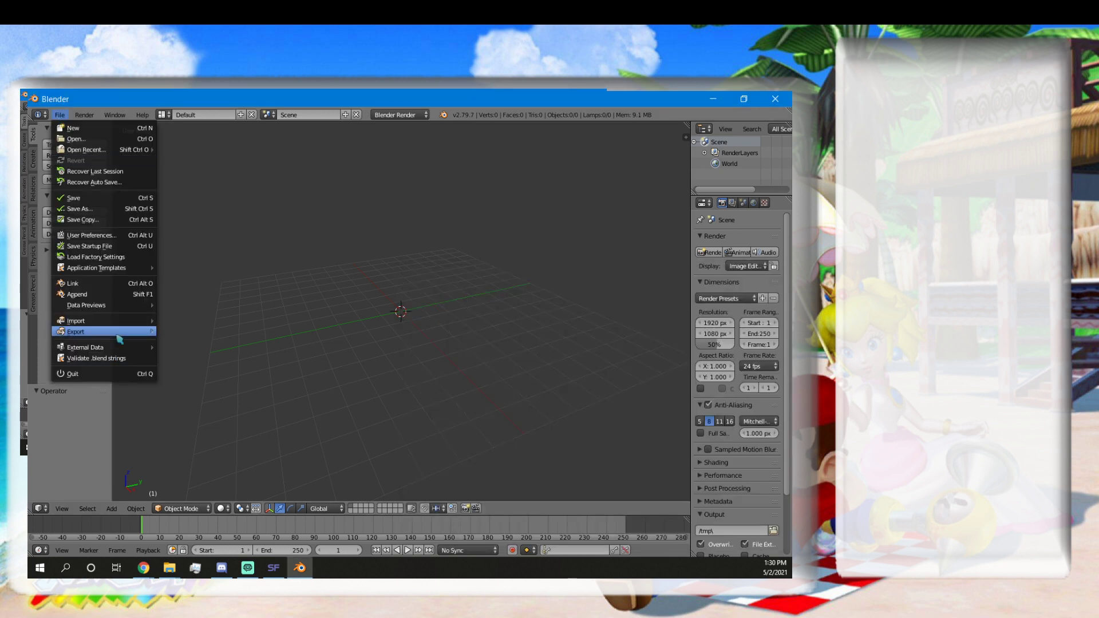
{"action": "mouse_move", "coordinate": [118, 333]}
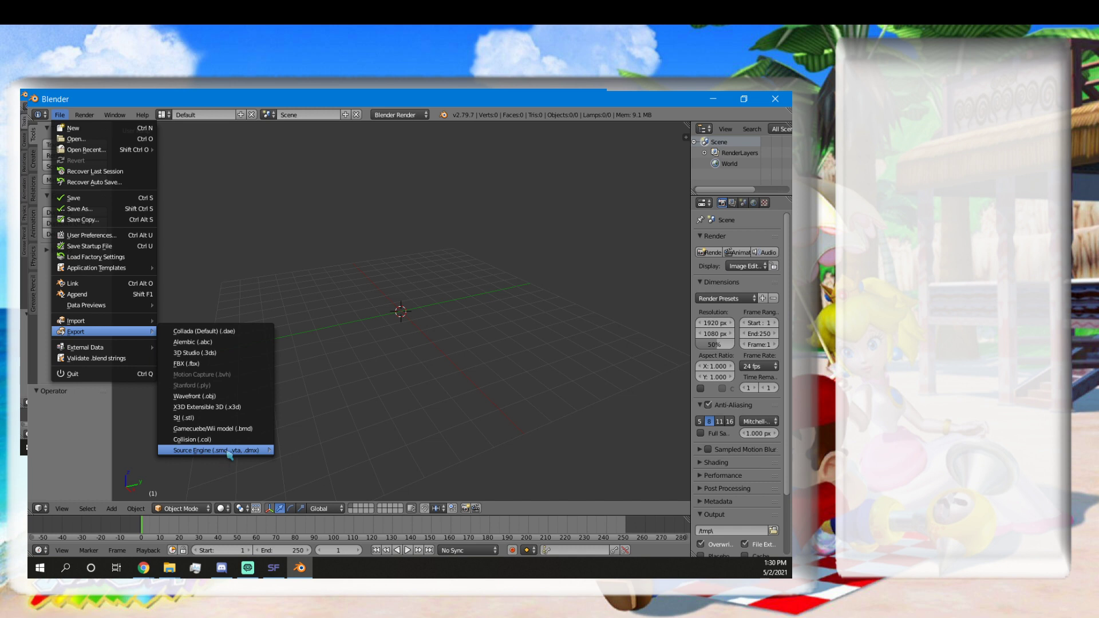
{"action": "mouse_move", "coordinate": [230, 456]}
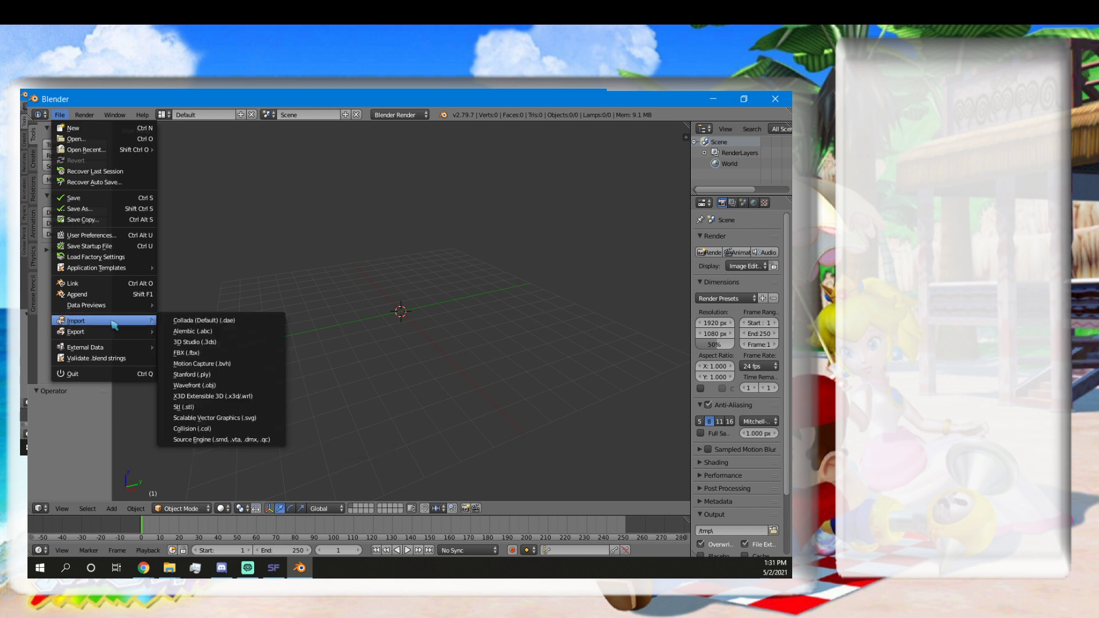
{"action": "left_click", "coordinate": [226, 439]}
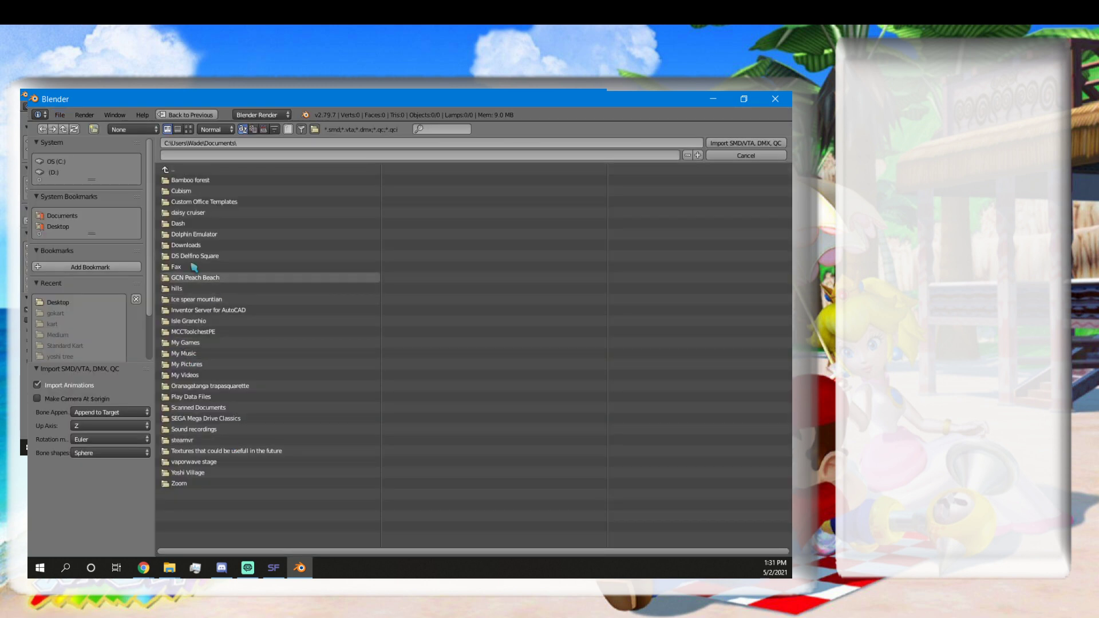
{"action": "left_click", "coordinate": [66, 228]}
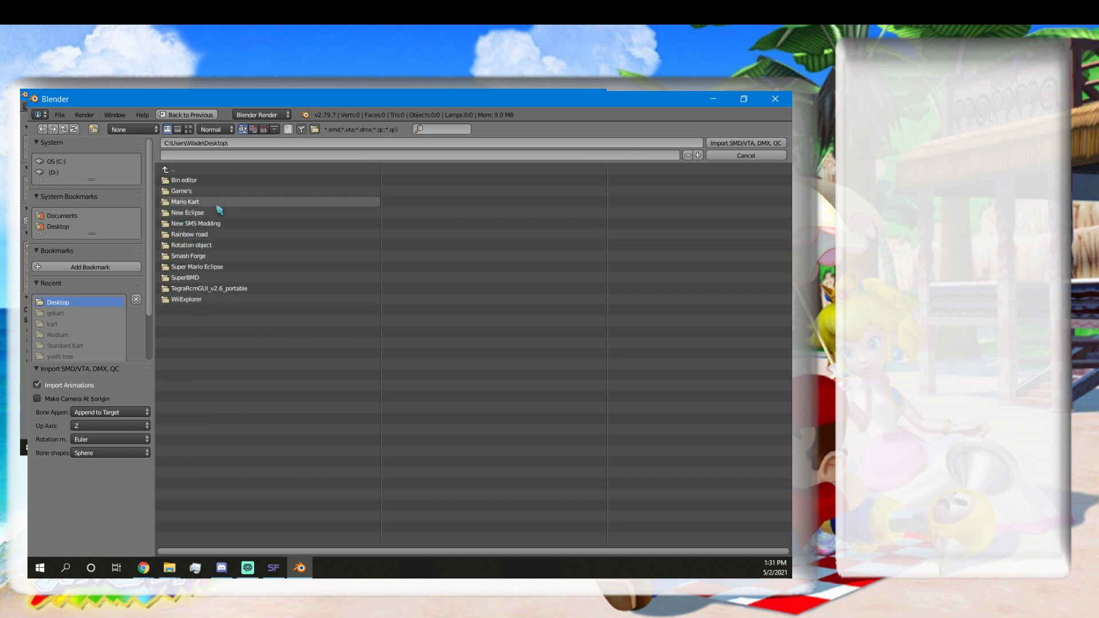
{"action": "left_click", "coordinate": [209, 236]}
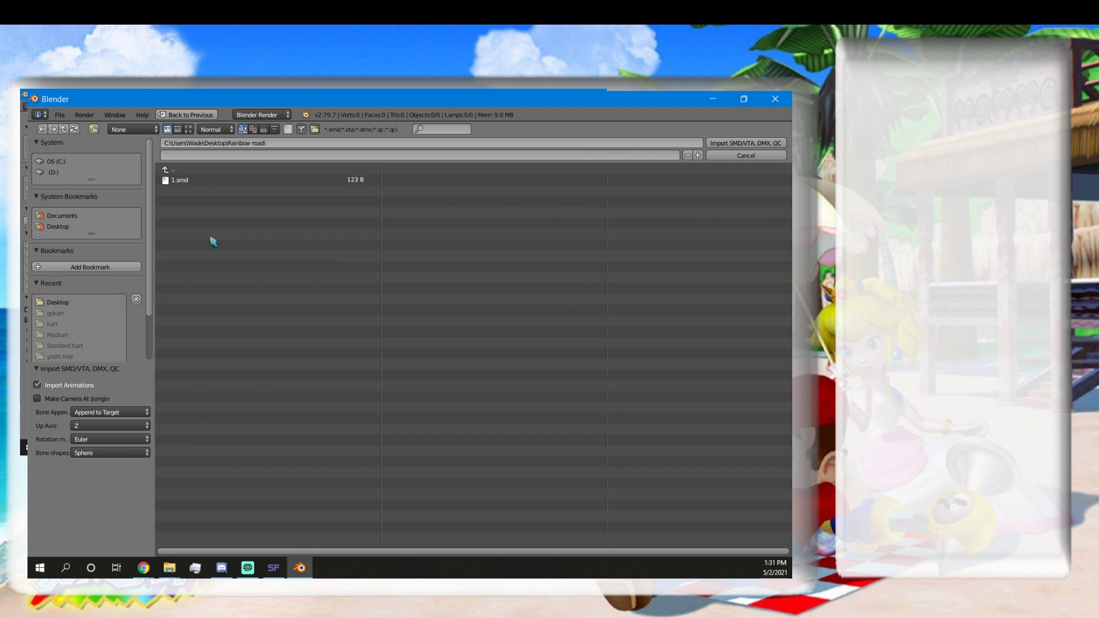
{"action": "double_click", "coordinate": [216, 183]}
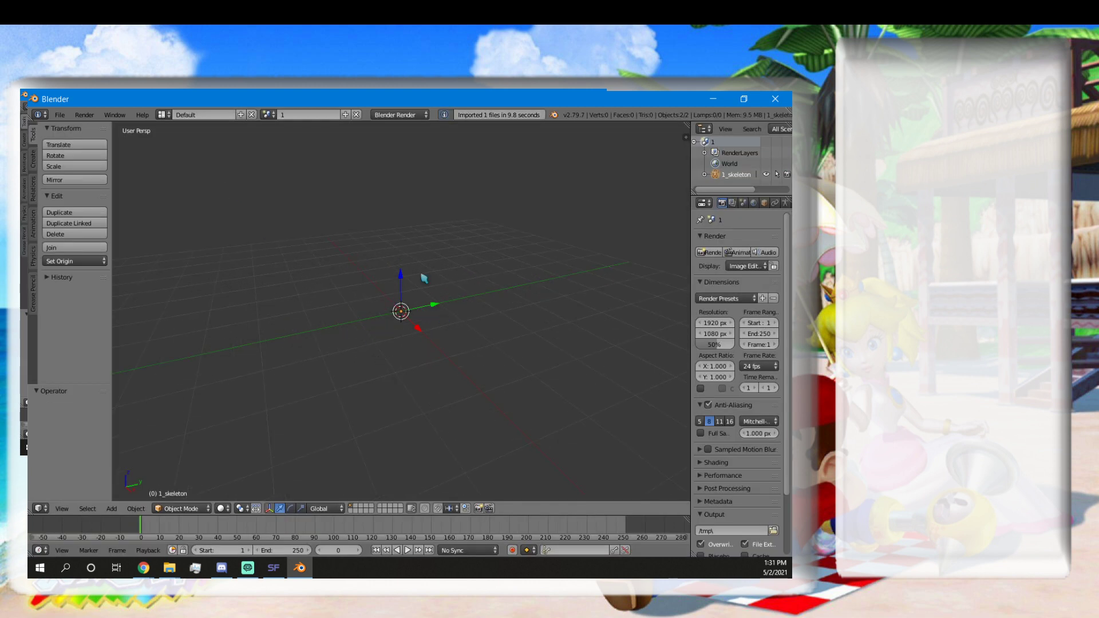
Inspect the imported skeleton and its child mesh in the outliner and around the scene's origin.
{"action": "left_click", "coordinate": [705, 174]}
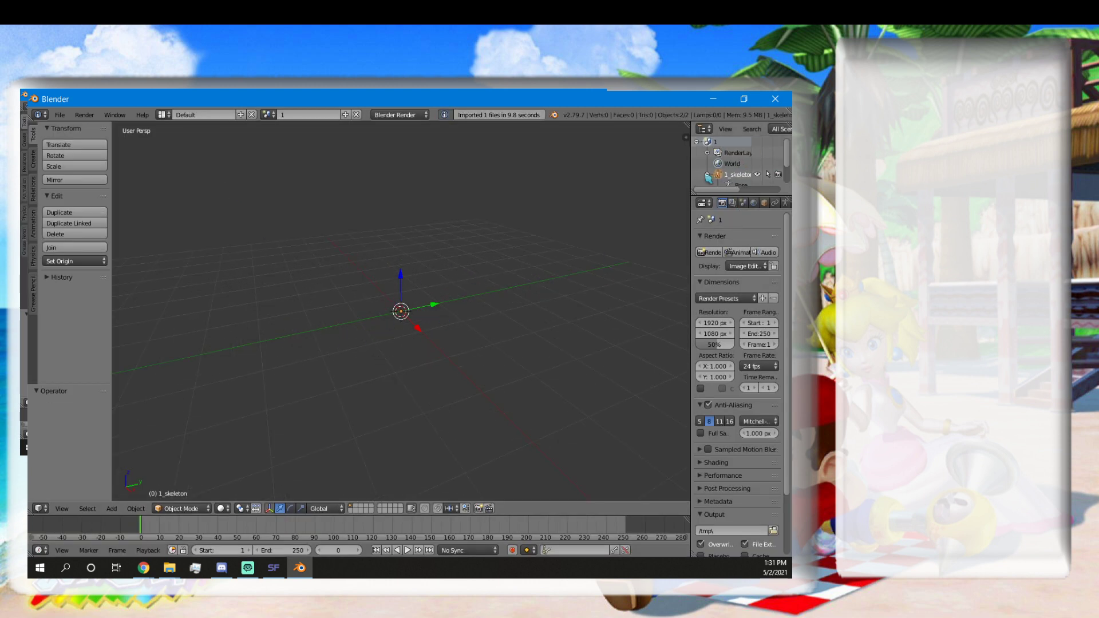
{"action": "scroll", "coordinate": [726, 176], "scroll_direction": "down", "scroll_amount": 2}
{"action": "left_click", "coordinate": [732, 180]}
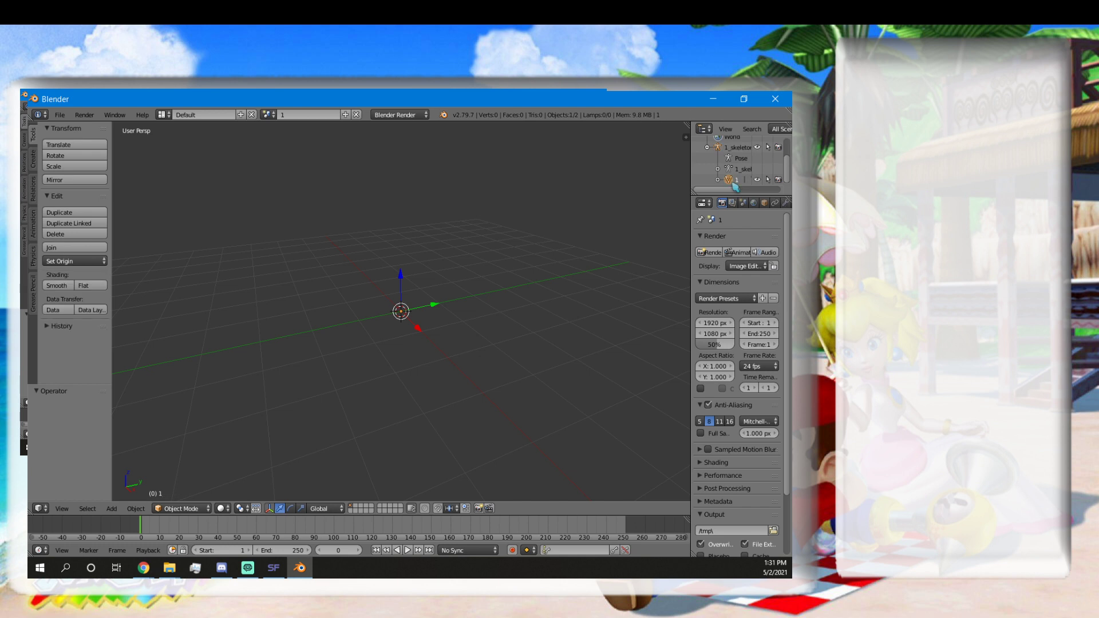
{"action": "scroll", "coordinate": [469, 328], "scroll_direction": "down", "scroll_amount": 12}
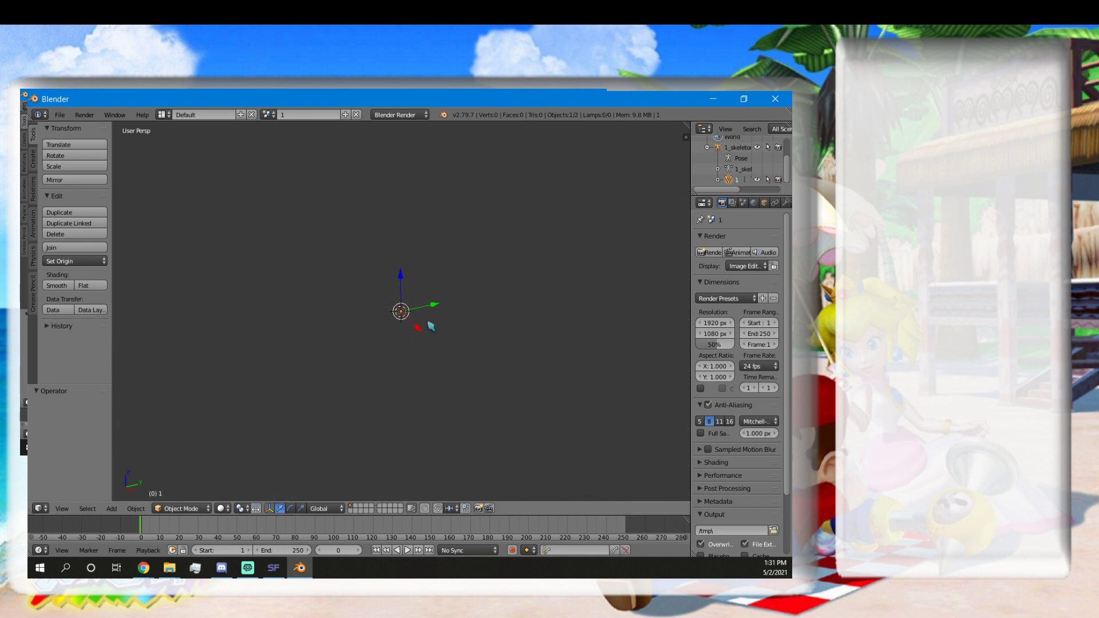
{"action": "mouse_move", "coordinate": [430, 326]}
{"action": "middle_mouse_down"}
{"action": "mouse_move", "coordinate": [396, 243]}
{"action": "mouse_move", "coordinate": [492, 242]}
{"action": "mouse_move", "coordinate": [493, 352]}
{"action": "mouse_move", "coordinate": [422, 326]}
{"action": "mouse_move", "coordinate": [416, 305]}
{"action": "mouse_move", "coordinate": [415, 318]}
{"action": "middle_mouse_up"}
{"action": "scroll", "coordinate": [422, 344], "scroll_direction": "up", "scroll_amount": 7}
{"action": "right_click", "coordinate": [406, 318]}
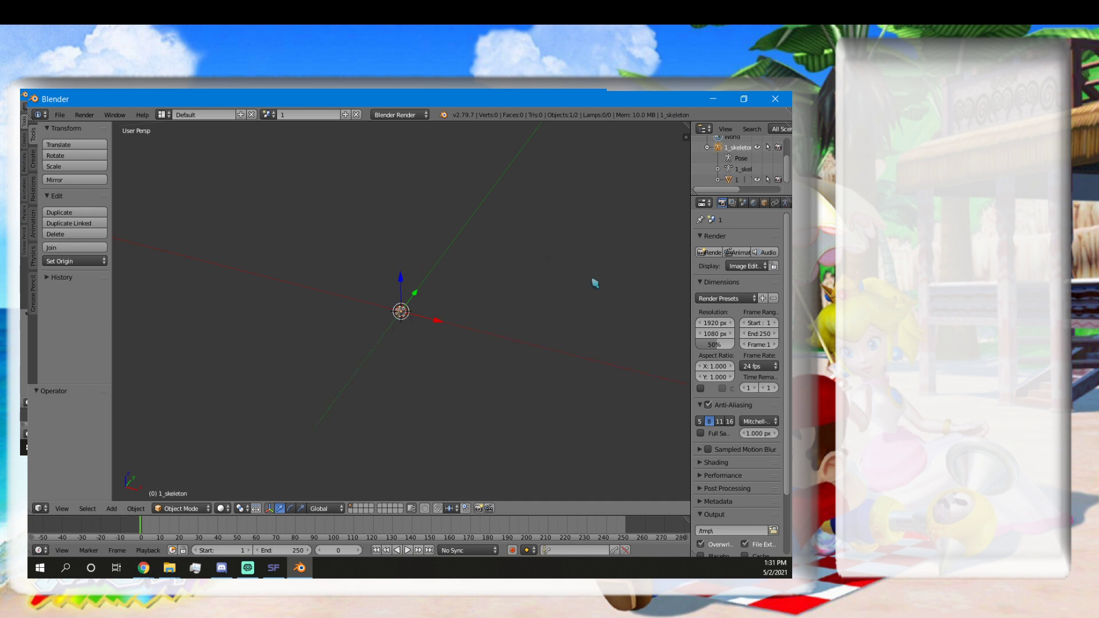
Show the 3D view's properties and set the clip end to 10000.
{"action": "key", "text": "n"}
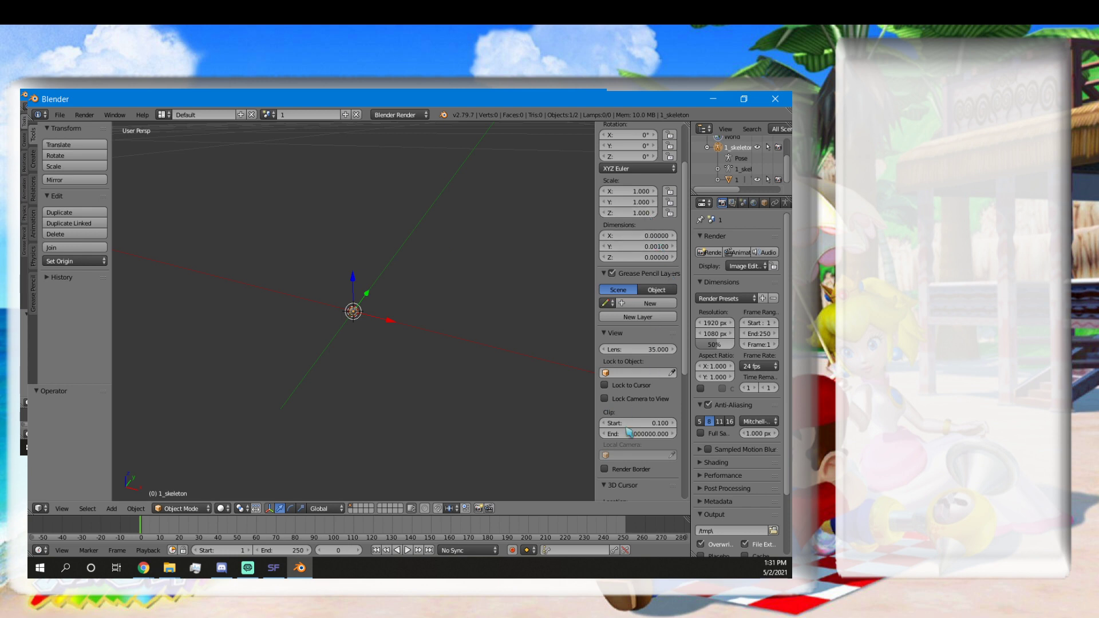
{"action": "left_click", "coordinate": [645, 433]}
{"action": "left_click", "coordinate": [614, 433]}
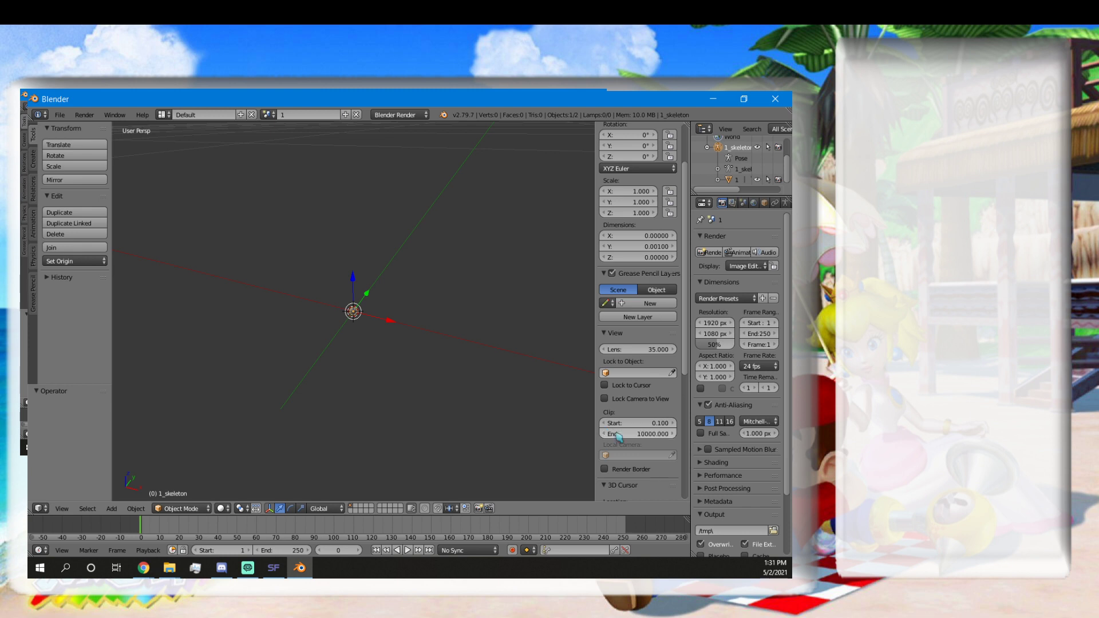
{"action": "scroll", "coordinate": [403, 335], "scroll_direction": "up", "scroll_amount": 3}
{"action": "scroll", "coordinate": [400, 336], "scroll_direction": "down", "scroll_amount": 2}
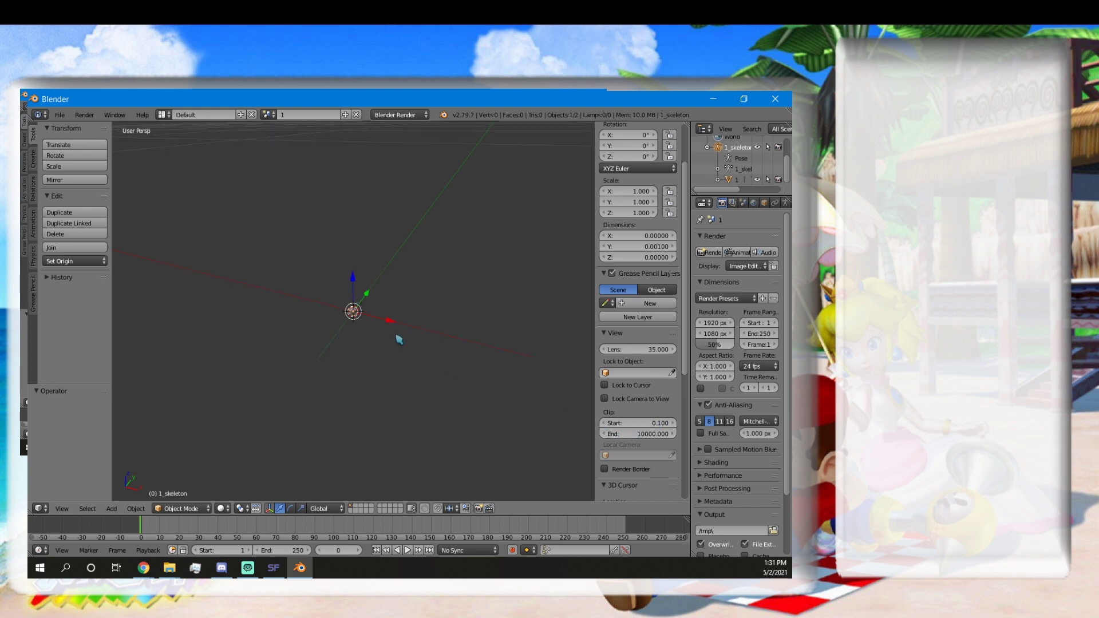
{"action": "scroll", "coordinate": [398, 340], "scroll_direction": "up", "scroll_amount": 2}
{"action": "scroll", "coordinate": [394, 342], "scroll_direction": "down", "scroll_amount": 1}
Put 1_skeleton in Edit Mode and select all of its bones.
{"action": "key", "text": "Tab"}
{"action": "key", "text": "a"}
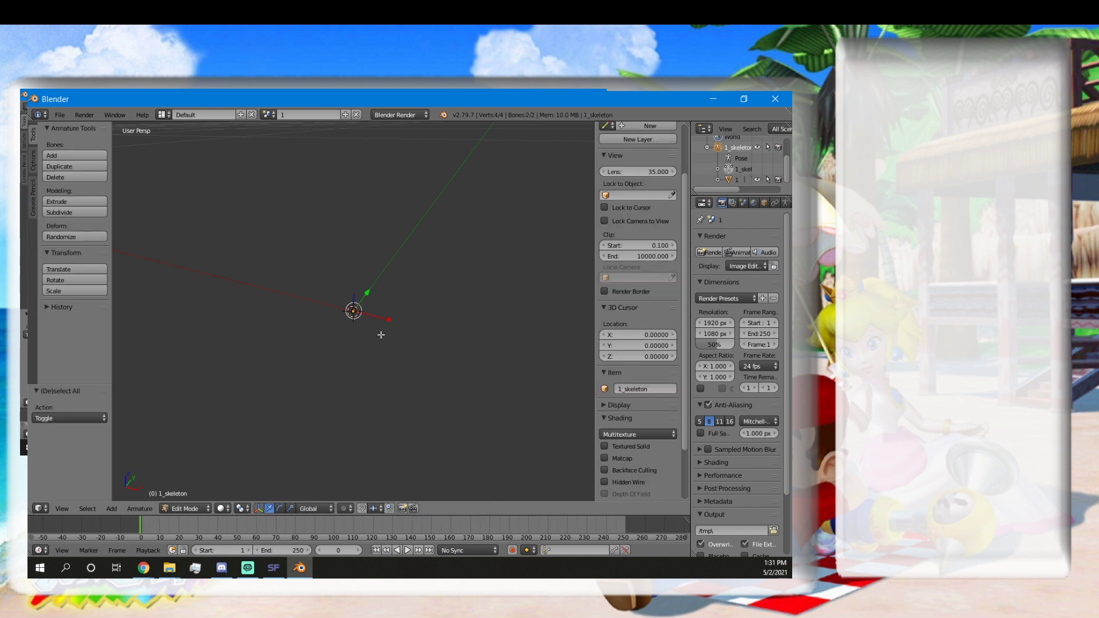
{"action": "scroll", "coordinate": [375, 343], "scroll_direction": "down", "scroll_amount": 1}
{"action": "middle_click_drag", "start_coordinate": [428, 343], "coordinate": [394, 349]}
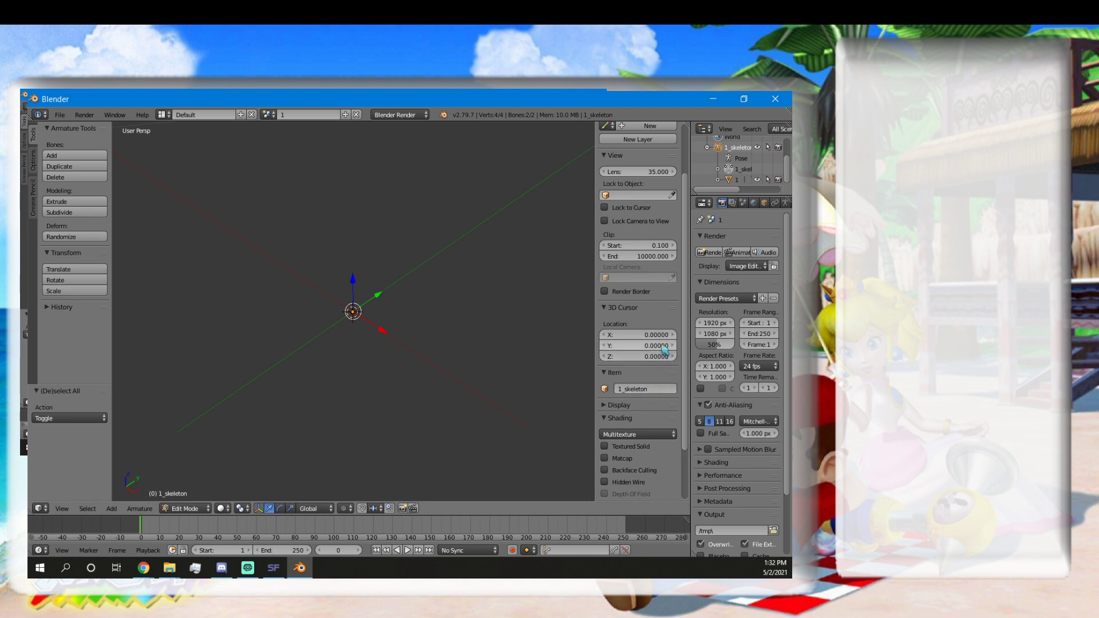
Adjust the 3D view's clip start, trying 1 before setting it to 0.001.
{"action": "left_click", "coordinate": [657, 245]}
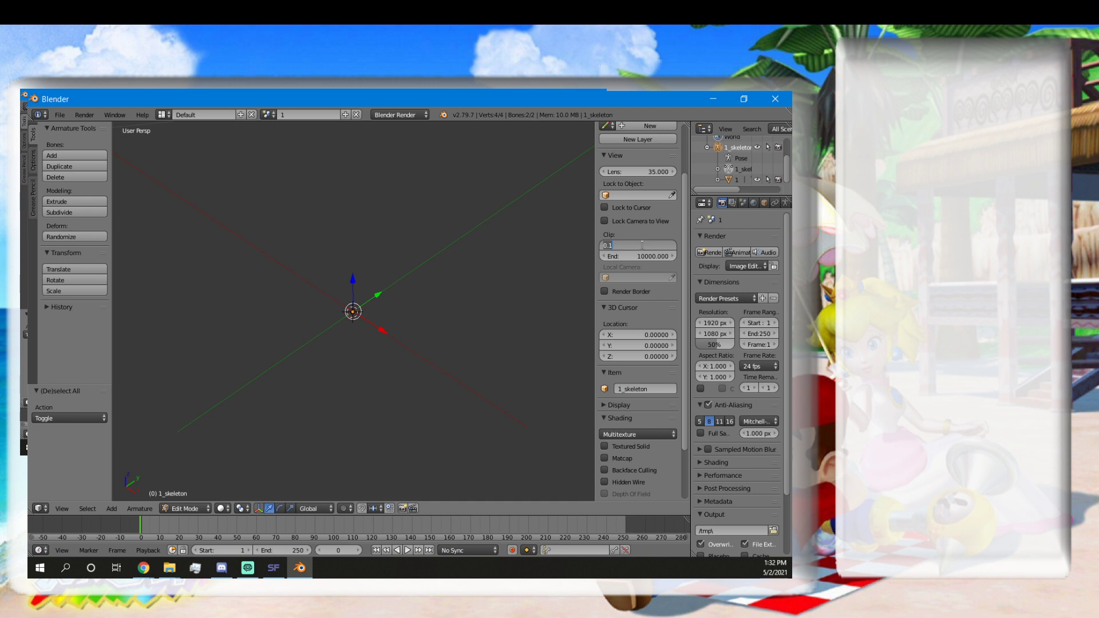
{"action": "type", "text": "1"}
{"action": "key", "text": "Return"}
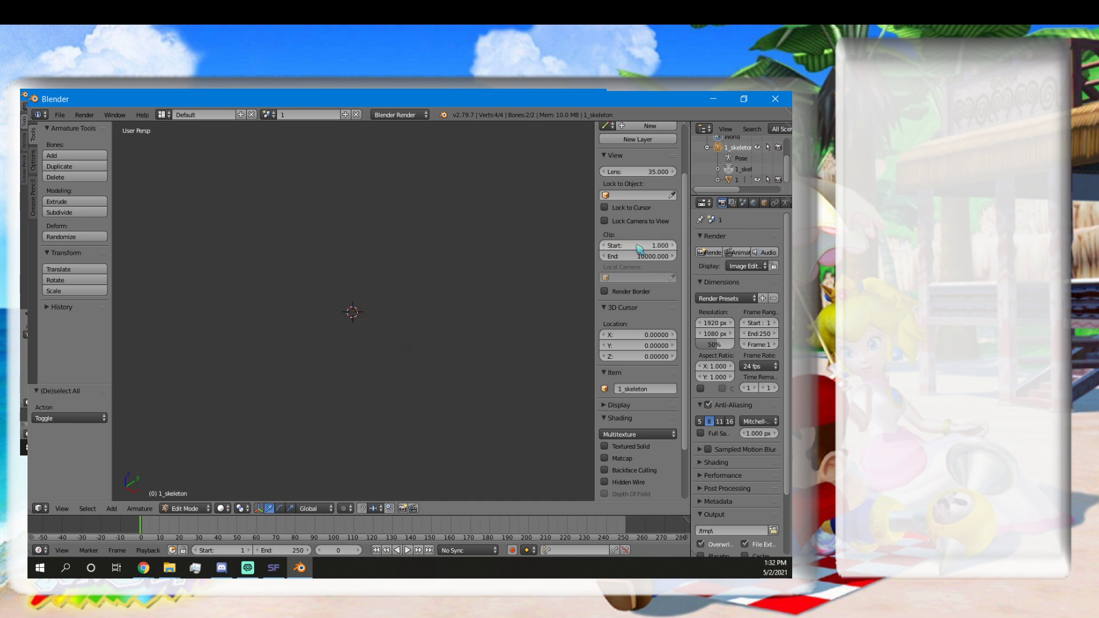
{"action": "left_click", "coordinate": [647, 242]}
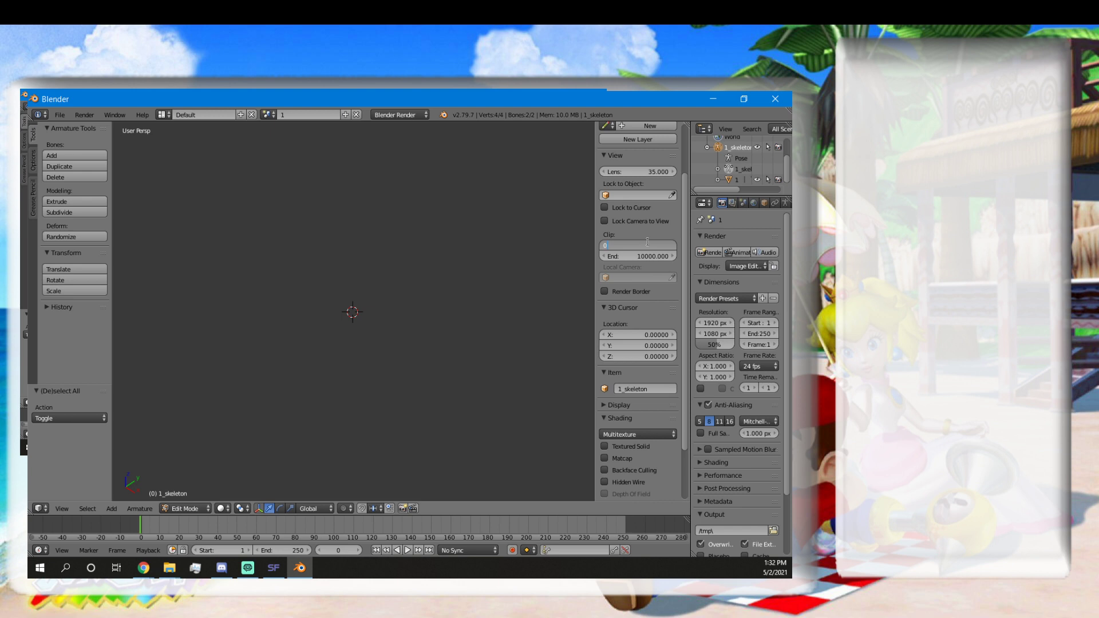
{"action": "type", "text": "0.001"}
{"action": "key", "text": "Return"}
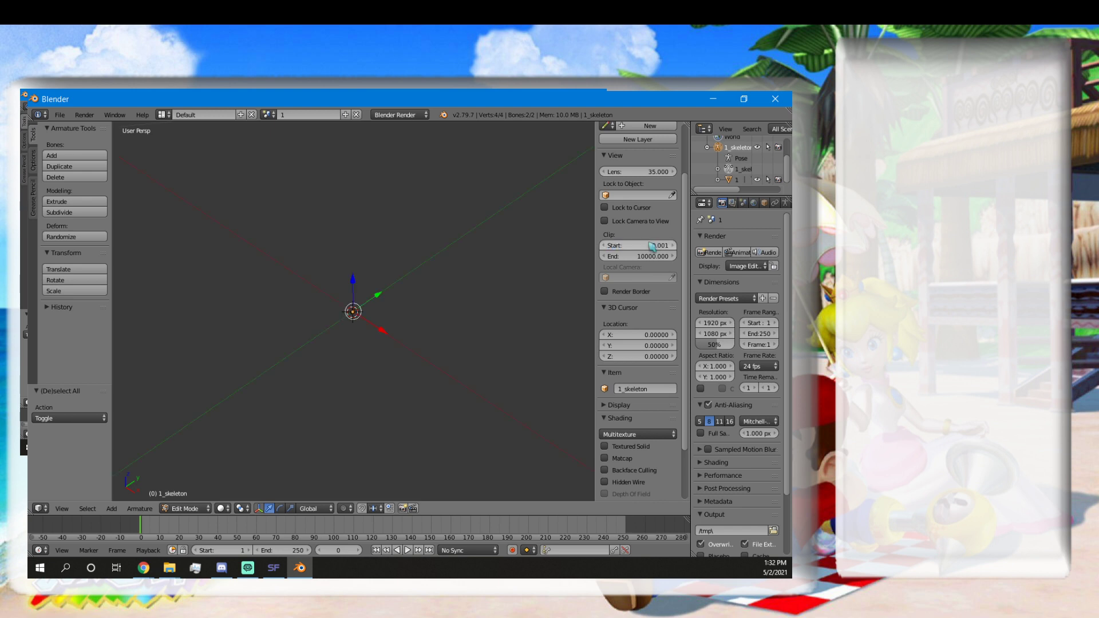
Adjust the 3D view's clip end, trying 1 before setting it to 10, and inspect the skeleton's bones up close.
{"action": "left_click", "coordinate": [650, 256]}
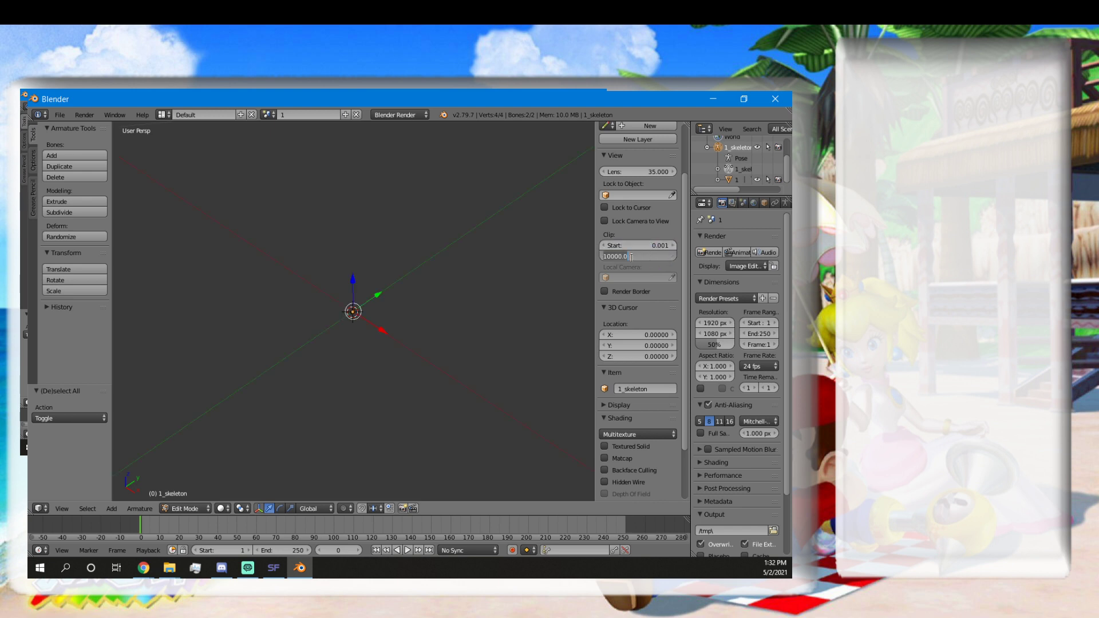
{"action": "type", "text": "1"}
{"action": "key", "text": "Return"}
{"action": "scroll", "coordinate": [387, 322], "scroll_direction": "up", "scroll_amount": 20}
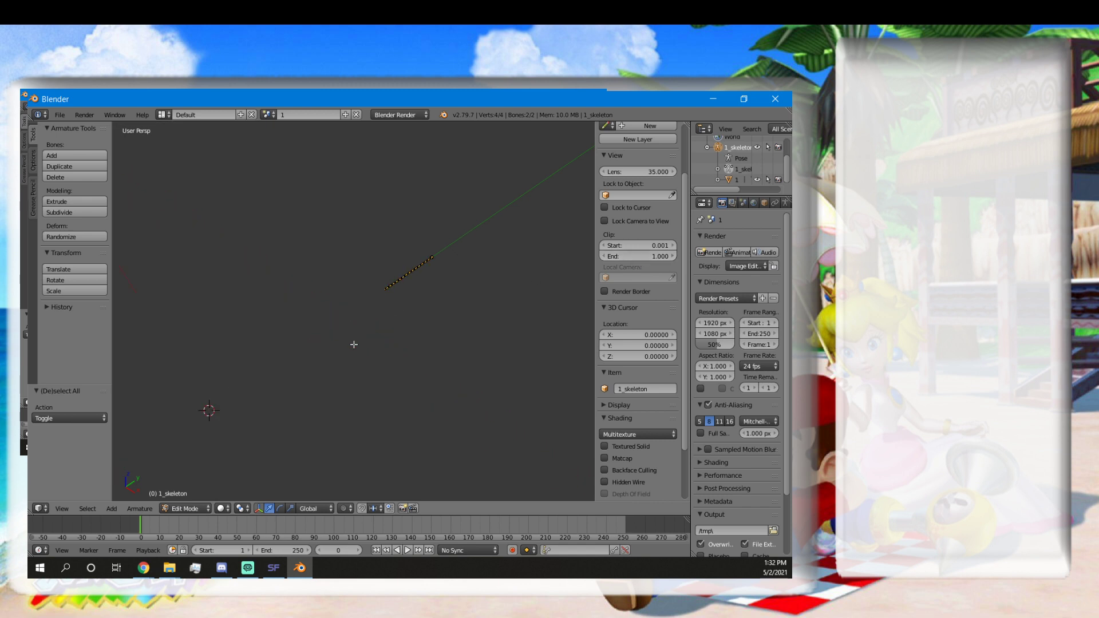
{"action": "middle_click_drag", "start_coordinate": [353, 344], "coordinate": [478, 359]}
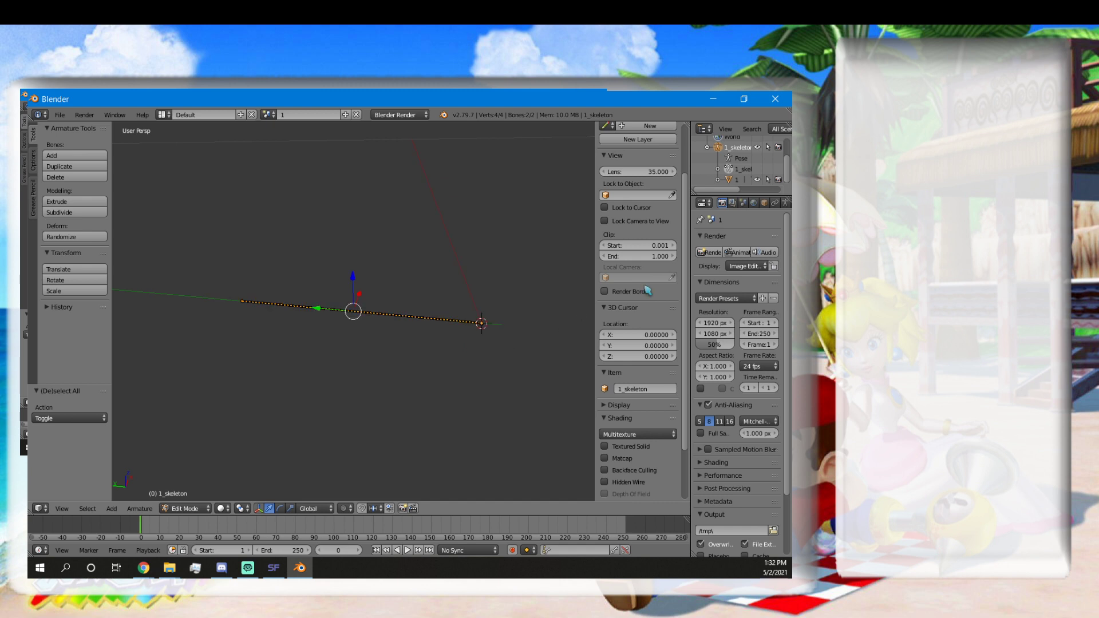
{"action": "left_click", "coordinate": [657, 256]}
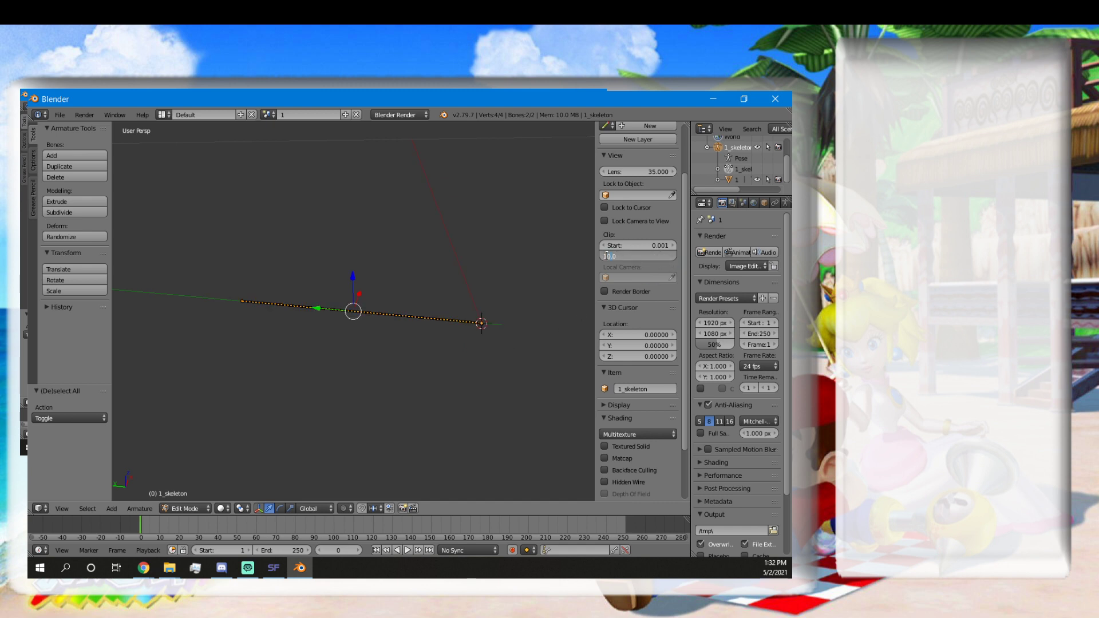
{"action": "key", "text": "Return"}
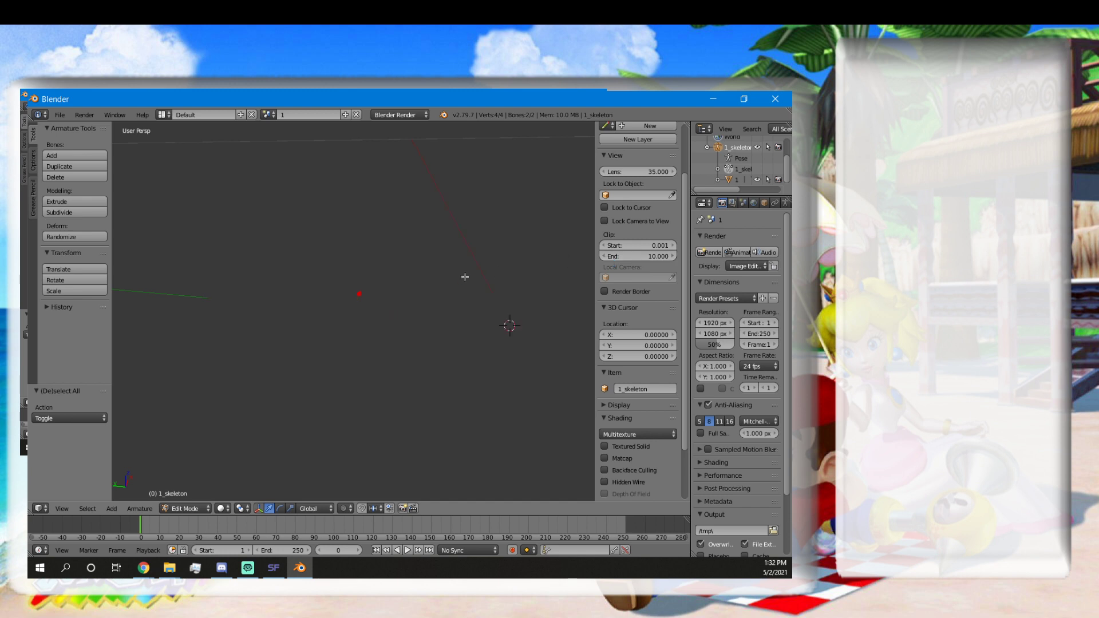
{"action": "scroll", "coordinate": [456, 286], "scroll_direction": "down", "scroll_amount": 1}
{"action": "mouse_move", "coordinate": [425, 312]}
{"action": "middle_mouse_down"}
{"action": "mouse_move", "coordinate": [395, 314]}
{"action": "mouse_move", "coordinate": [319, 275]}
{"action": "mouse_move", "coordinate": [260, 331]}
{"action": "mouse_move", "coordinate": [366, 297]}
{"action": "mouse_move", "coordinate": [446, 290]}
{"action": "mouse_move", "coordinate": [434, 305]}
{"action": "mouse_move", "coordinate": [363, 273]}
{"action": "mouse_move", "coordinate": [415, 252]}
{"action": "mouse_move", "coordinate": [472, 200]}
{"action": "mouse_move", "coordinate": [453, 274]}
{"action": "mouse_move", "coordinate": [413, 320]}
{"action": "middle_mouse_up"}
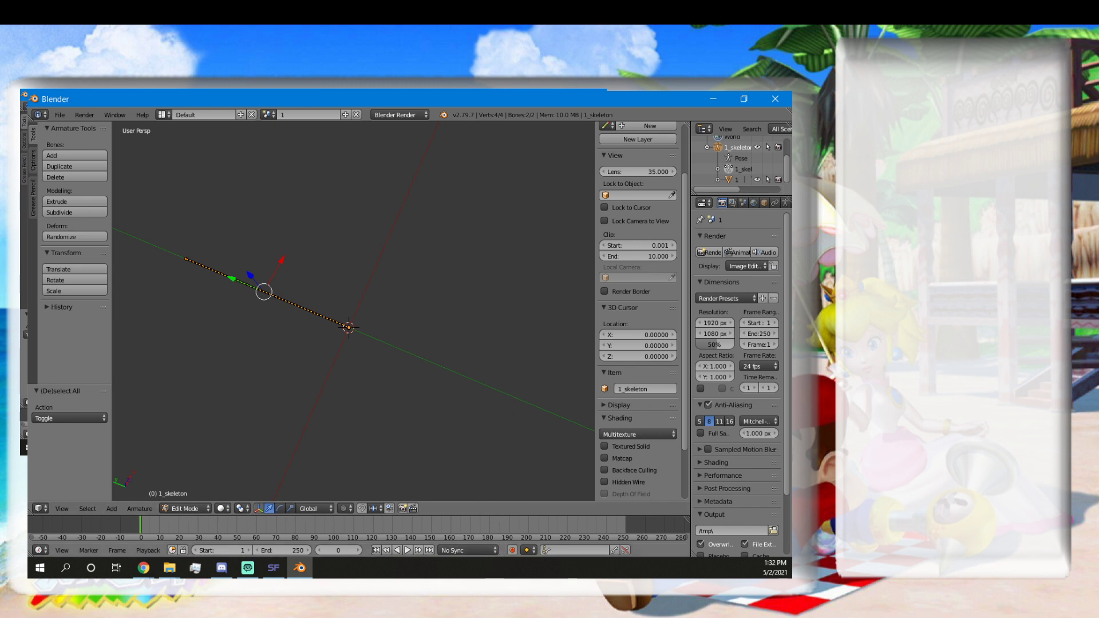
Switch to Smash Forge and export RB_road_asky_01_joint as the Source Model file 2 in the Rainbow road folder.
{"action": "left_click", "coordinate": [273, 567]}
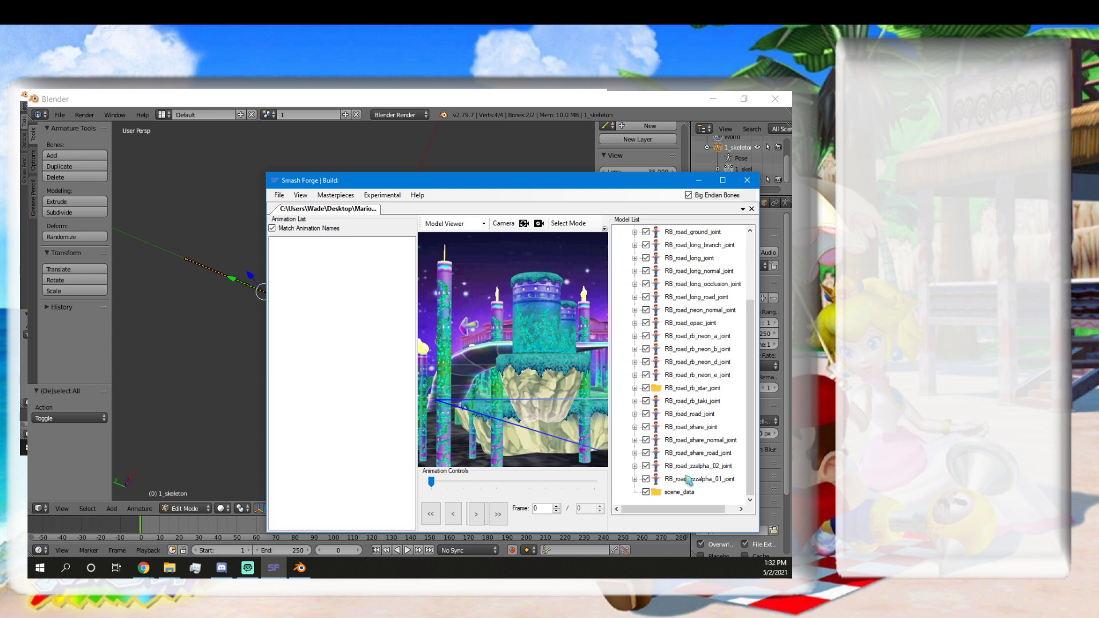
{"action": "scroll", "coordinate": [688, 469], "scroll_direction": "up", "scroll_amount": 3}
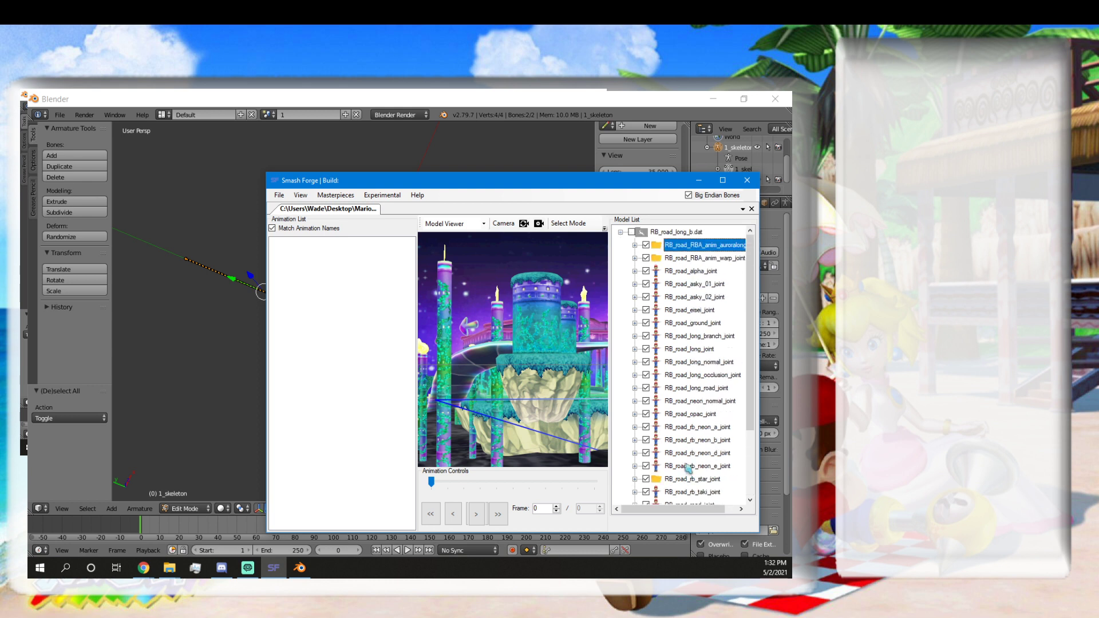
{"action": "left_click", "coordinate": [687, 286]}
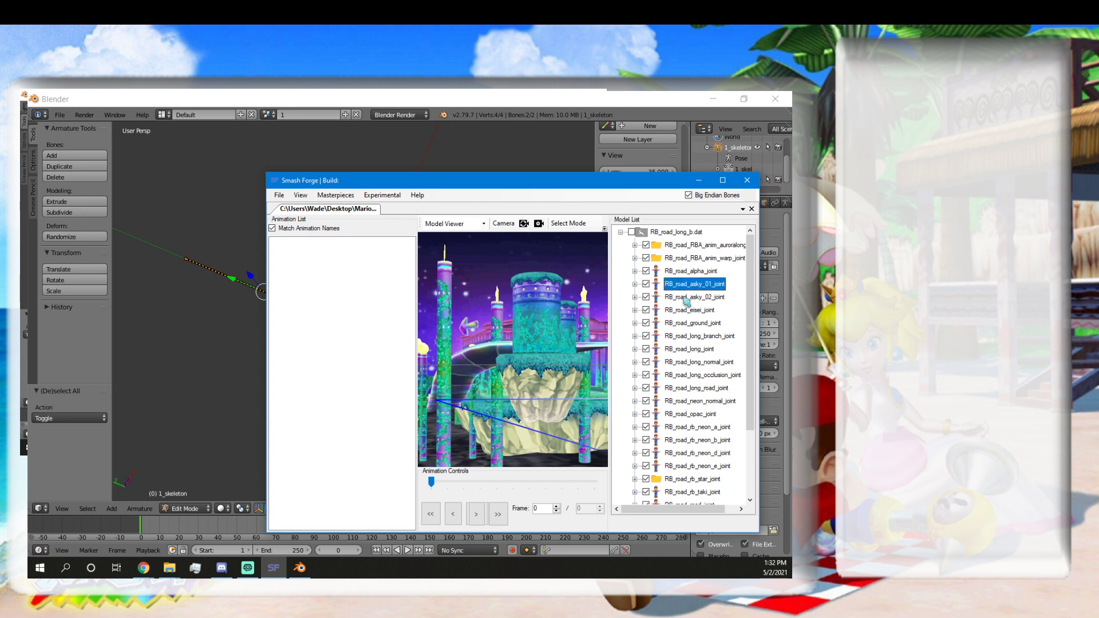
{"action": "left_click", "coordinate": [690, 273]}
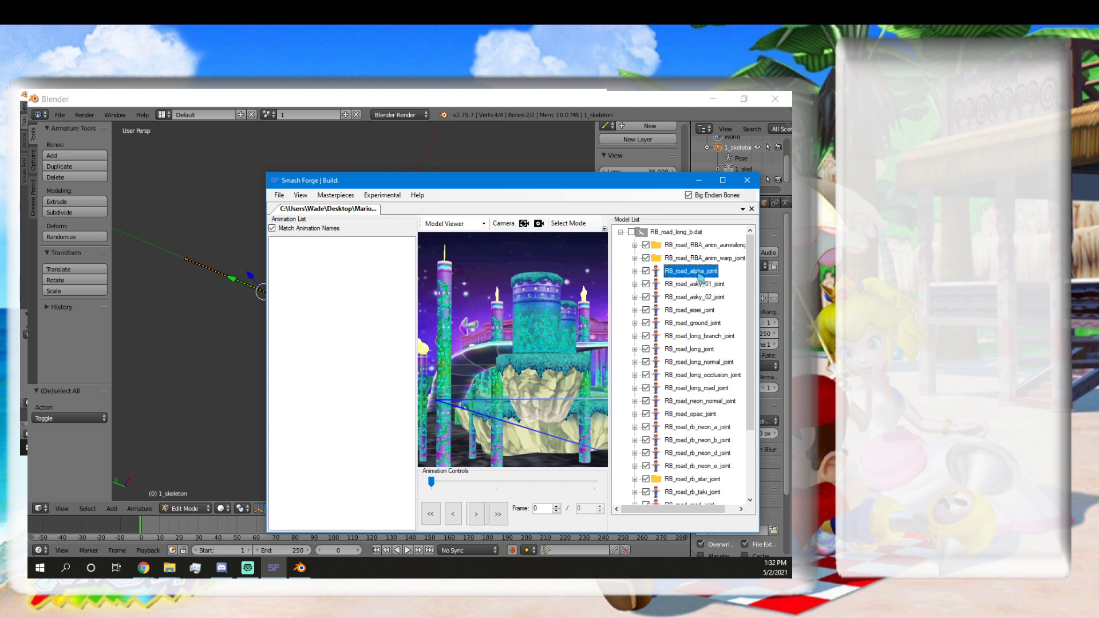
{"action": "left_click", "coordinate": [692, 285]}
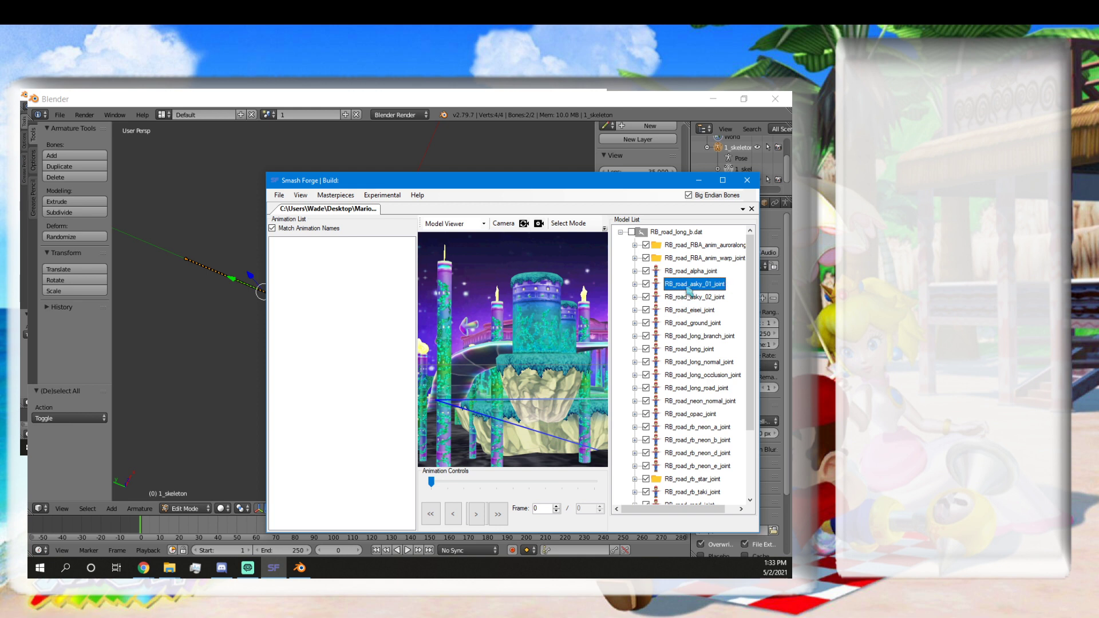
{"action": "right_click", "coordinate": [689, 286]}
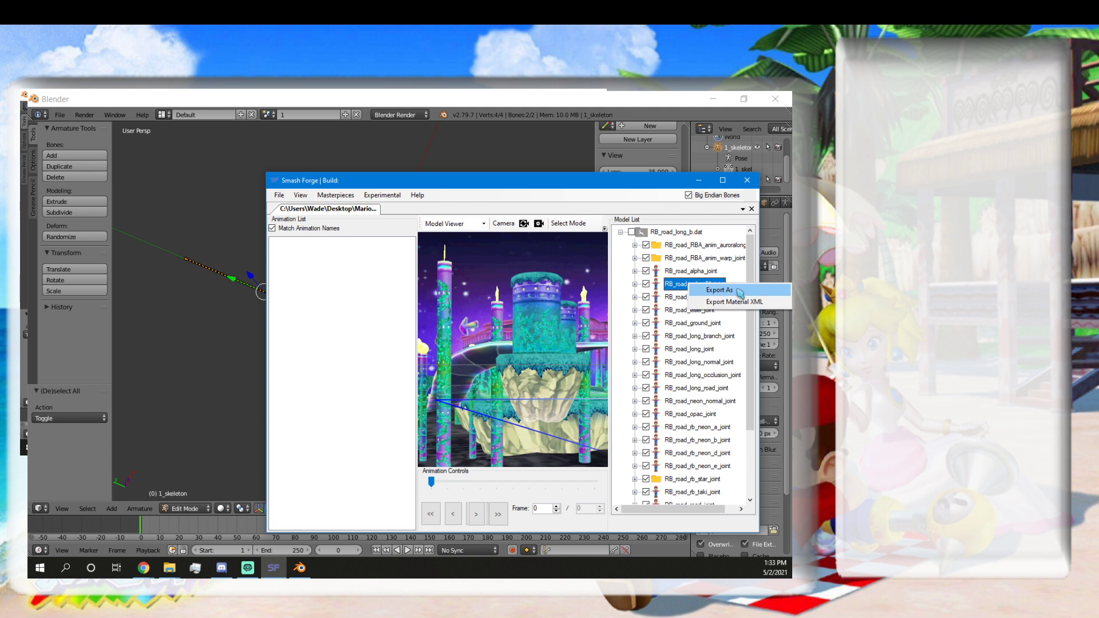
{"action": "left_click", "coordinate": [744, 289]}
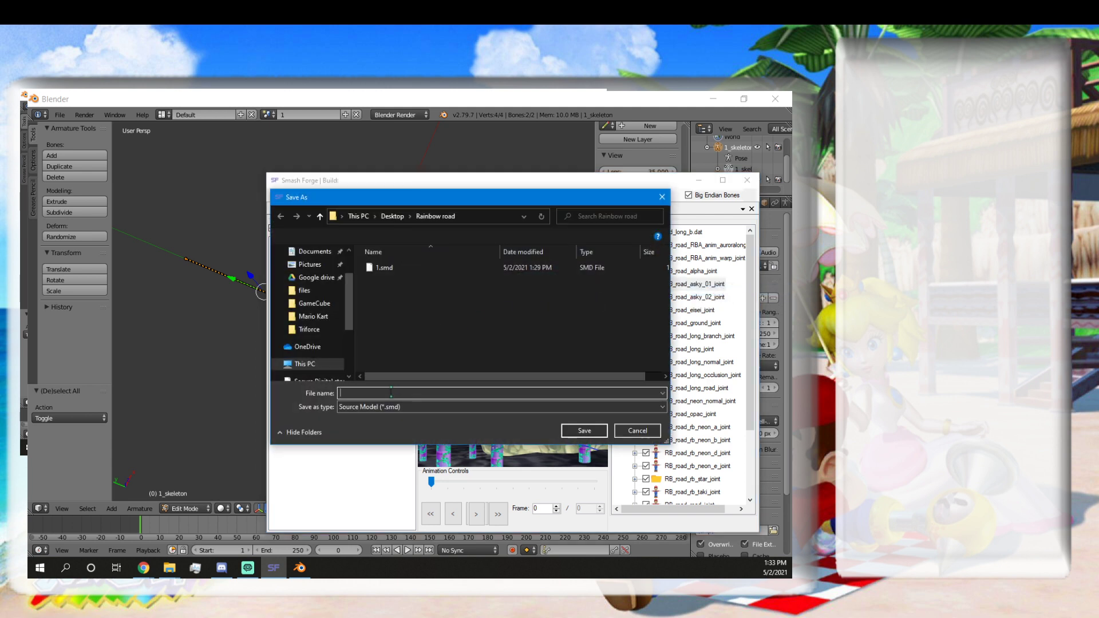
{"action": "type", "text": "2"}
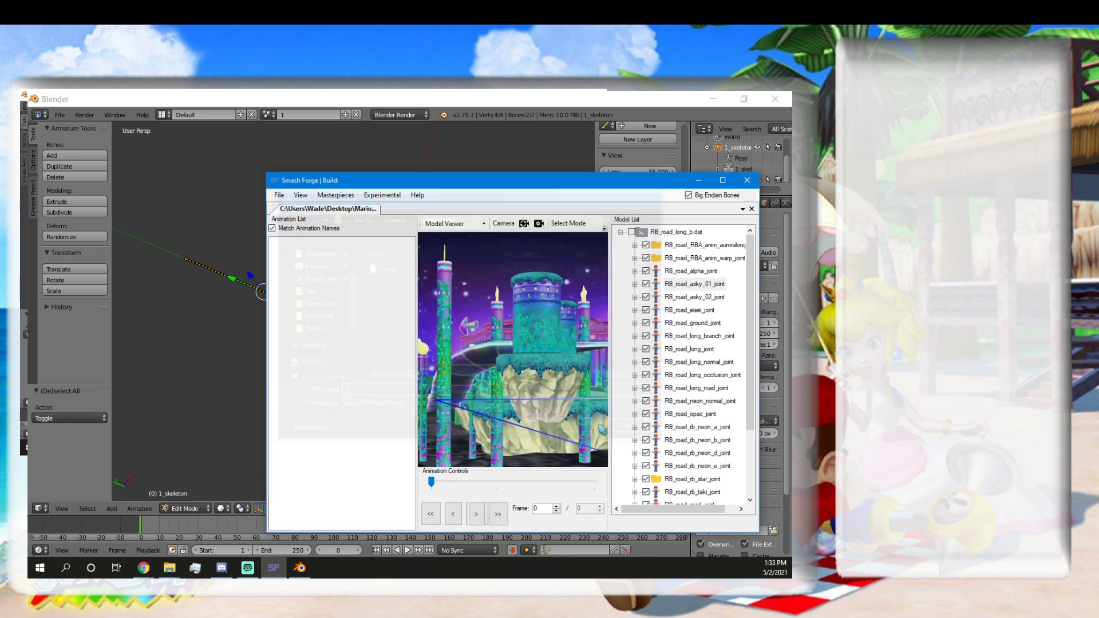
{"action": "left_click", "coordinate": [601, 430]}
Export RB_road_asky_02_joint as the Source Model file 3 in the Rainbow road folder.
{"action": "left_click", "coordinate": [706, 297]}
{"action": "right_click", "coordinate": [705, 297]}
{"action": "left_click", "coordinate": [738, 301]}
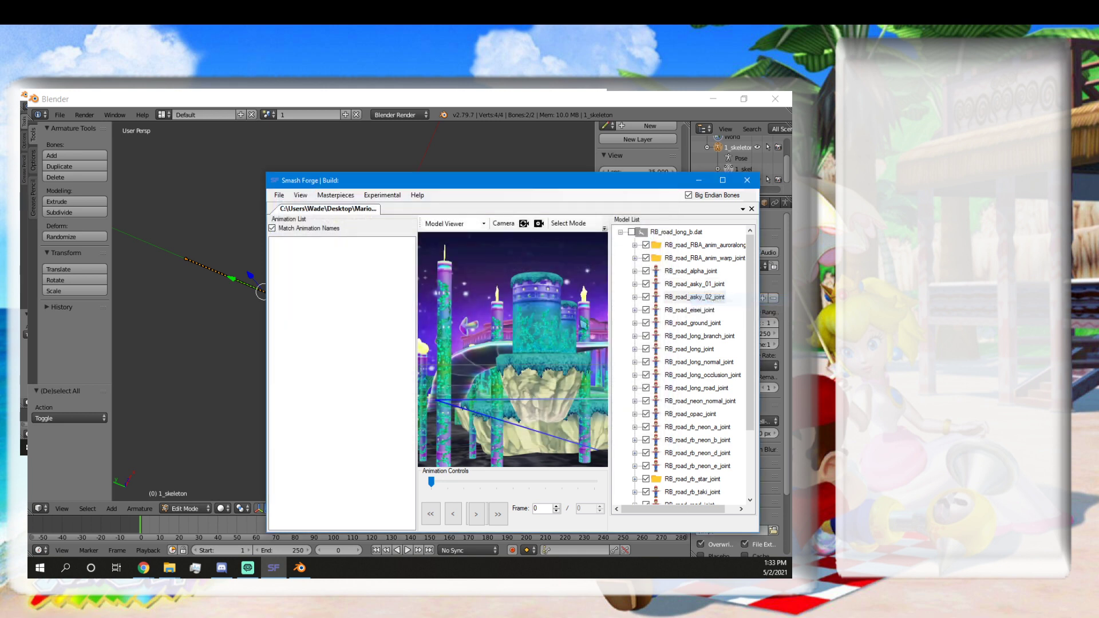
{"action": "type", "text": "3"}
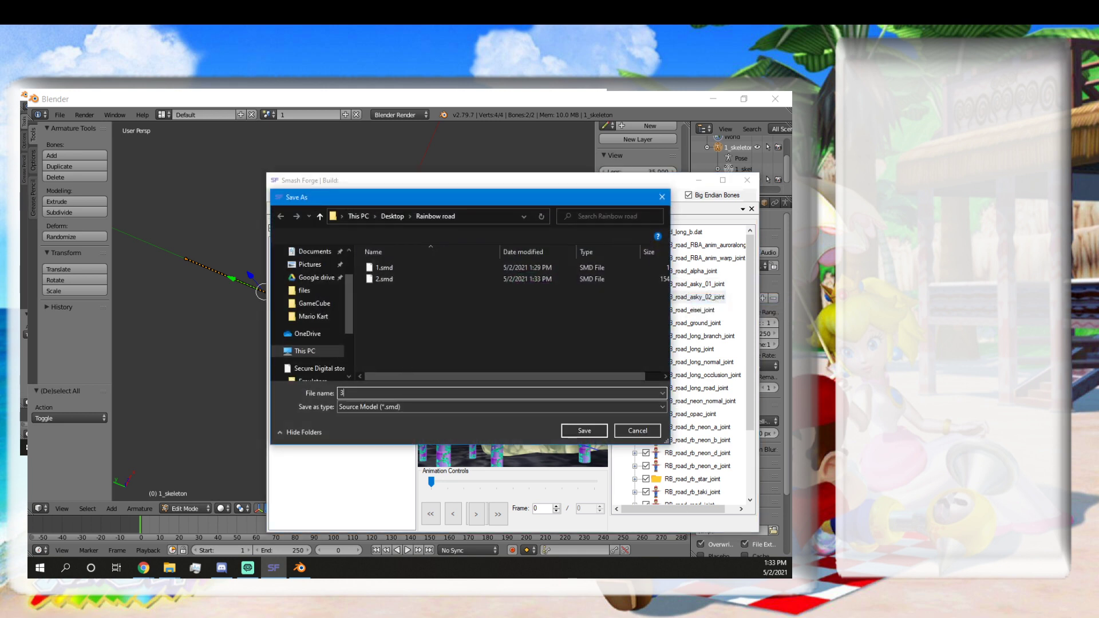
{"action": "left_click", "coordinate": [584, 430]}
{"action": "left_click", "coordinate": [684, 309]}
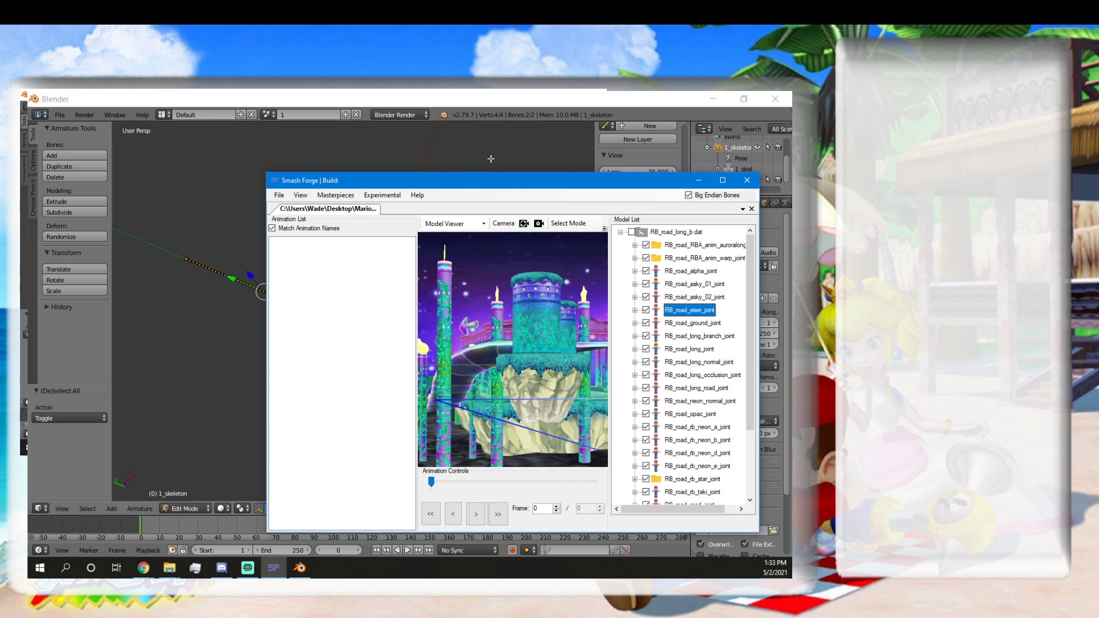
Switch to Blender and import 2.smd from the Rainbow road folder as a Source Engine model.
{"action": "key", "text": "alt+Tab"}
{"action": "middle_click_drag", "start_coordinate": [352, 286], "coordinate": [275, 229]}
{"action": "left_click", "coordinate": [59, 115]}
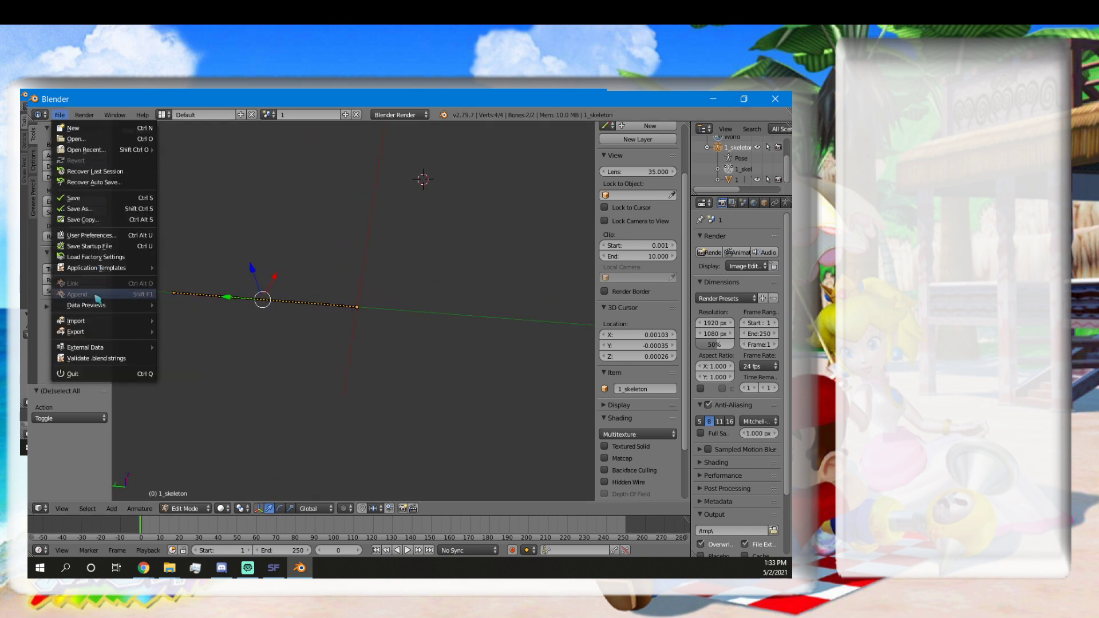
{"action": "mouse_move", "coordinate": [127, 320]}
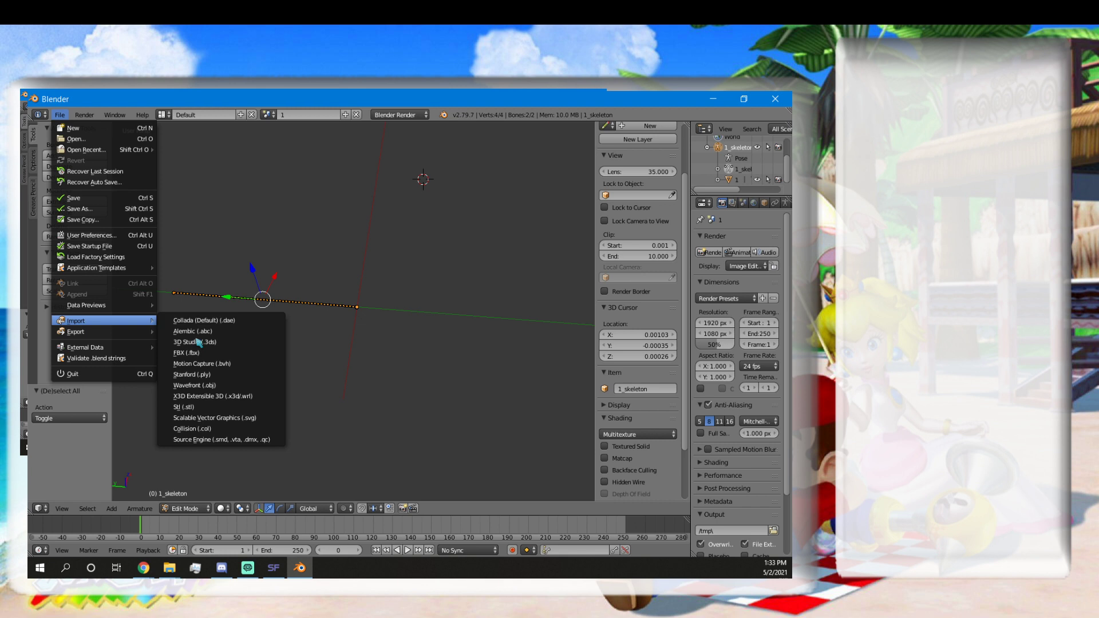
{"action": "left_click", "coordinate": [233, 442]}
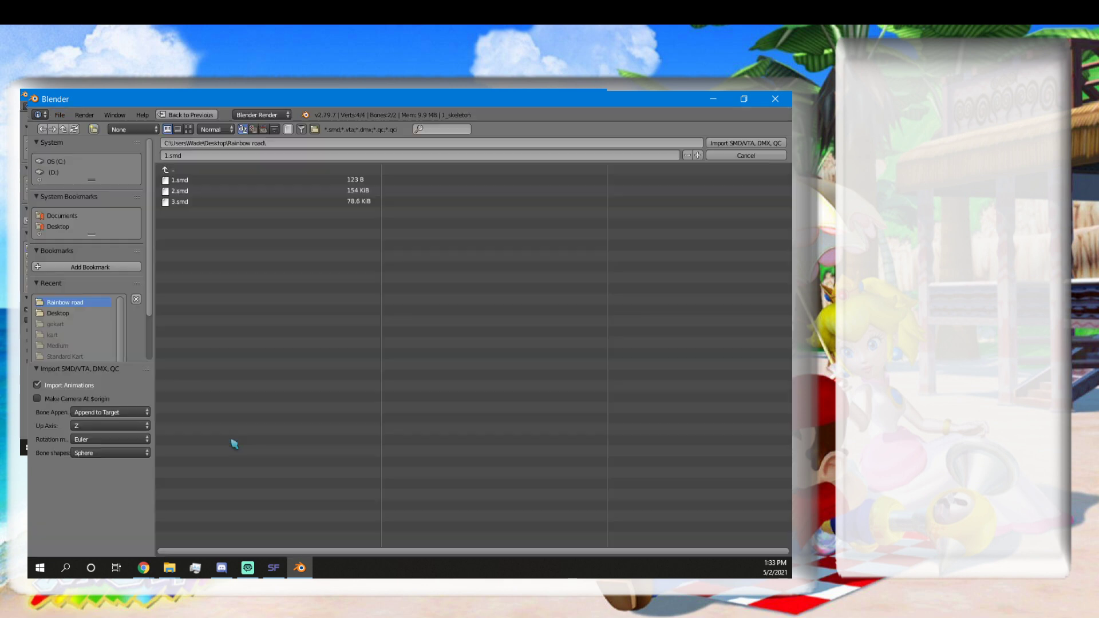
{"action": "double_click", "coordinate": [252, 191]}
Inspect the imported mesh, switch the 3D view to textured shading and deselect all objects.
{"action": "scroll", "coordinate": [352, 272], "scroll_direction": "down", "scroll_amount": 10}
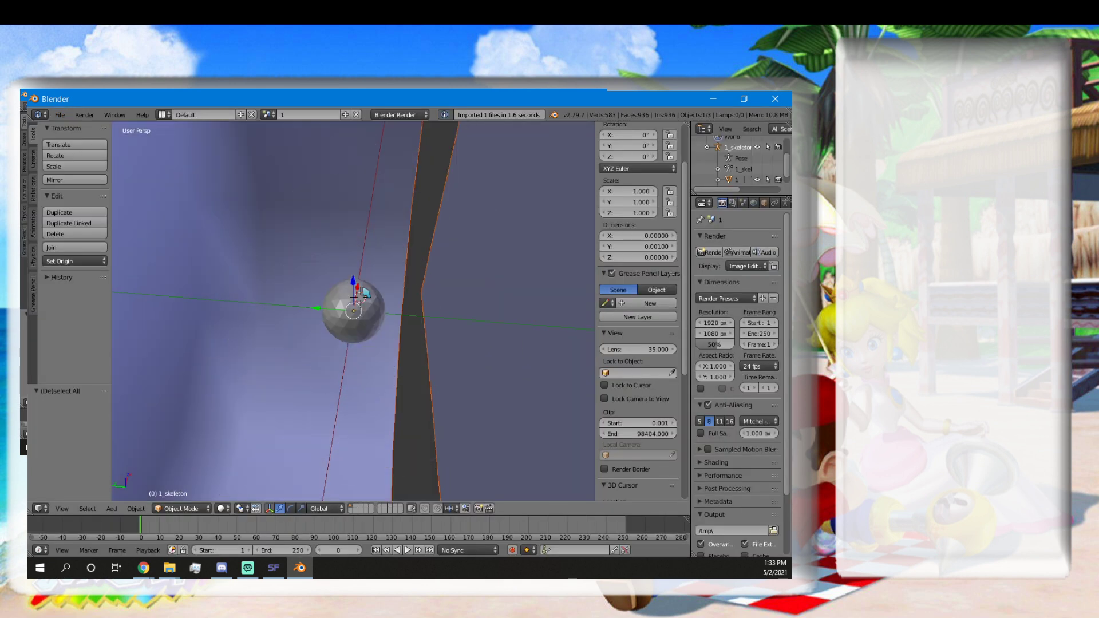
{"action": "middle_click_drag", "start_coordinate": [401, 216], "coordinate": [397, 258]}
{"action": "scroll", "coordinate": [389, 278], "scroll_direction": "down", "scroll_amount": 15}
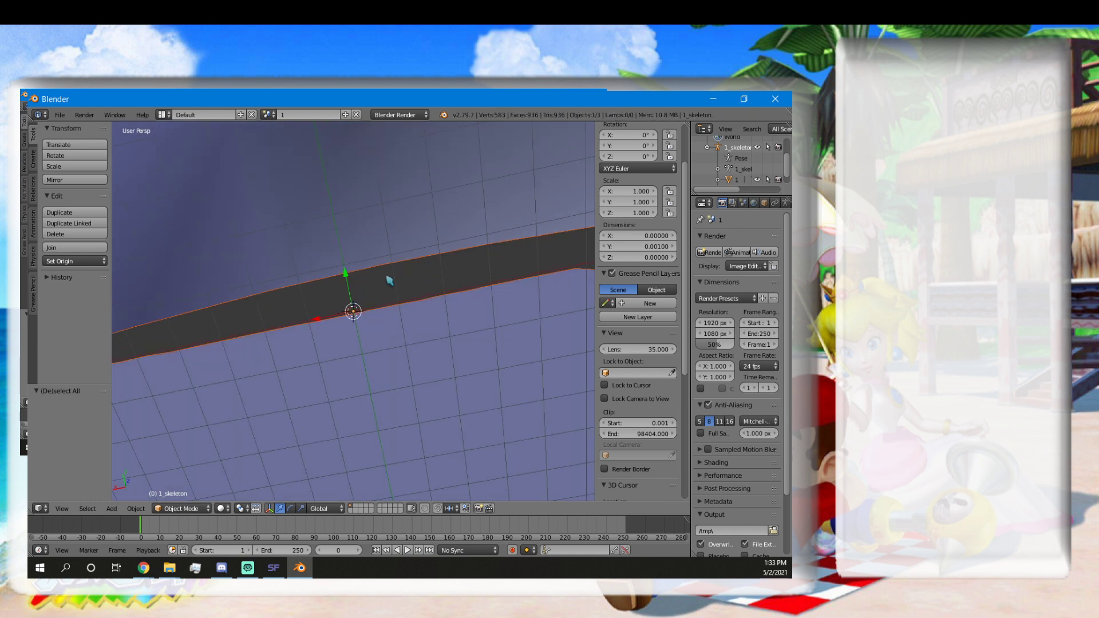
{"action": "scroll", "coordinate": [388, 277], "scroll_direction": "up", "scroll_amount": 15}
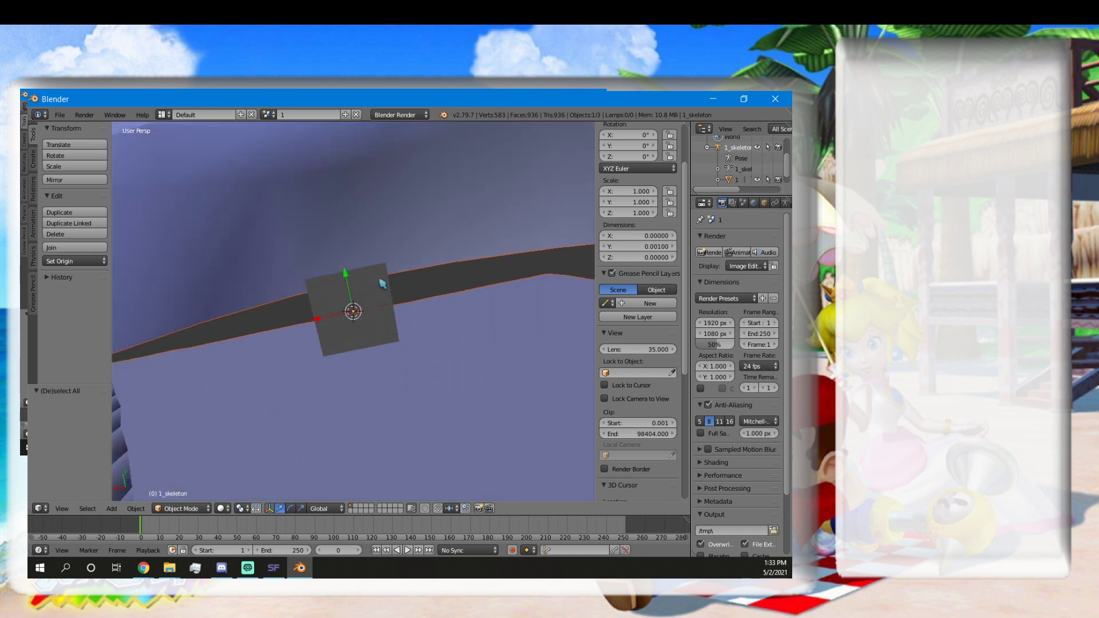
{"action": "mouse_move", "coordinate": [380, 277]}
{"action": "middle_mouse_down"}
{"action": "mouse_move", "coordinate": [275, 265]}
{"action": "mouse_move", "coordinate": [270, 338]}
{"action": "mouse_move", "coordinate": [246, 390]}
{"action": "mouse_move", "coordinate": [277, 397]}
{"action": "mouse_move", "coordinate": [319, 363]}
{"action": "mouse_move", "coordinate": [351, 189]}
{"action": "mouse_move", "coordinate": [336, 276]}
{"action": "mouse_move", "coordinate": [363, 295]}
{"action": "middle_mouse_up"}
{"action": "key", "text": "alt+z"}
{"action": "key", "text": "Tab"}
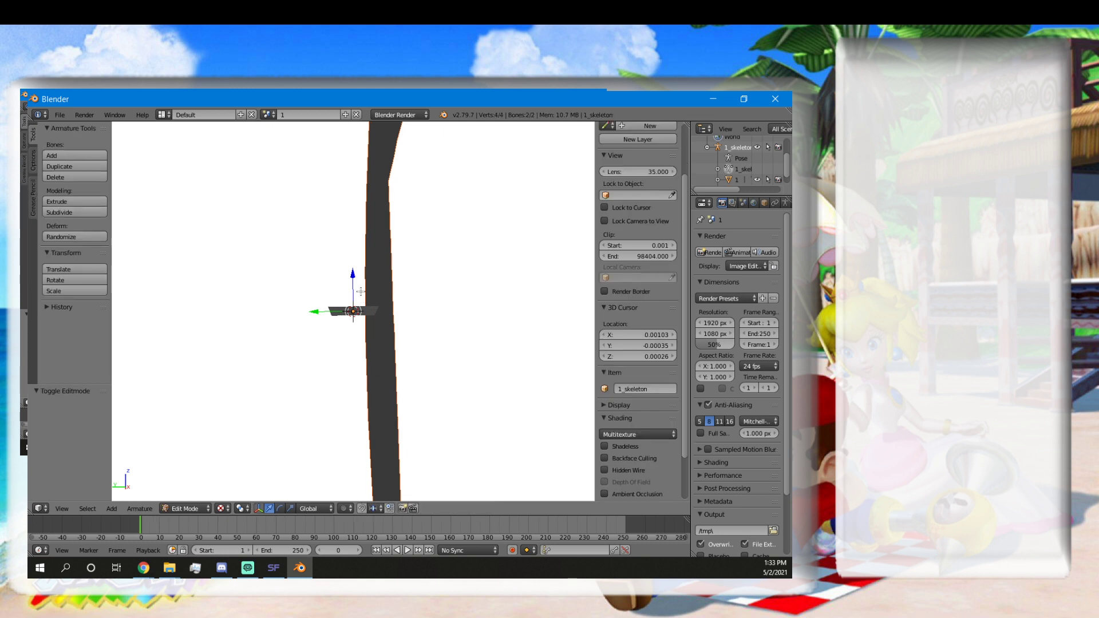
{"action": "key", "text": "Tab"}
{"action": "key", "text": "a"}
{"action": "scroll", "coordinate": [376, 286], "scroll_direction": "down", "scroll_amount": 10}
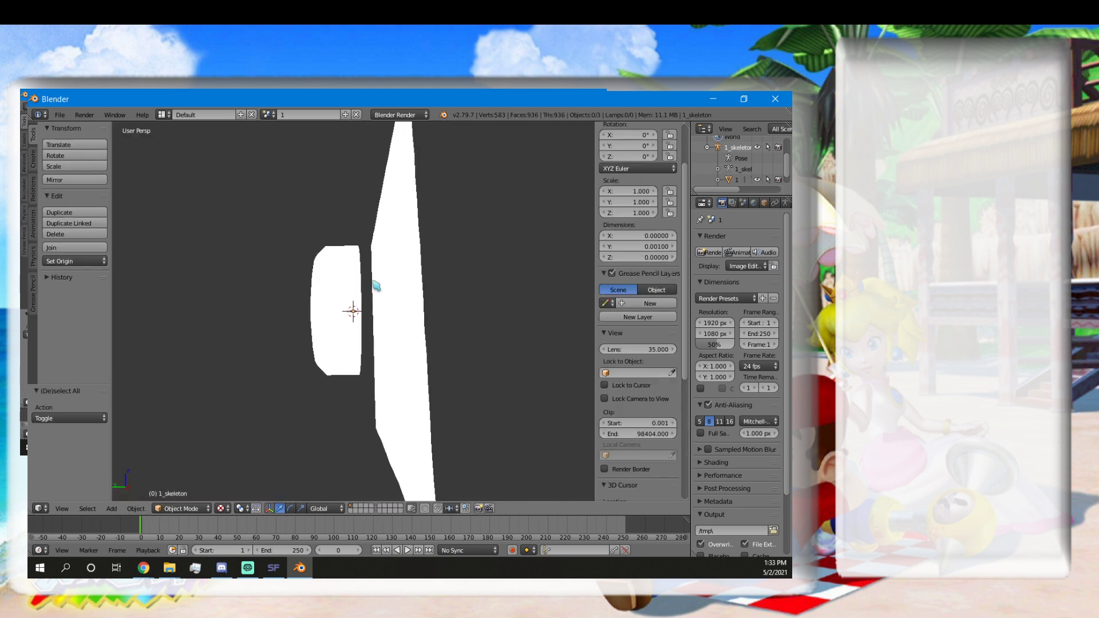
Put 1_skeleton in Edit Mode and toggle the selection of all its bones.
{"action": "middle_click_drag", "start_coordinate": [376, 286], "coordinate": [398, 309]}
{"action": "key", "text": "Tab"}
{"action": "key", "text": "a"}
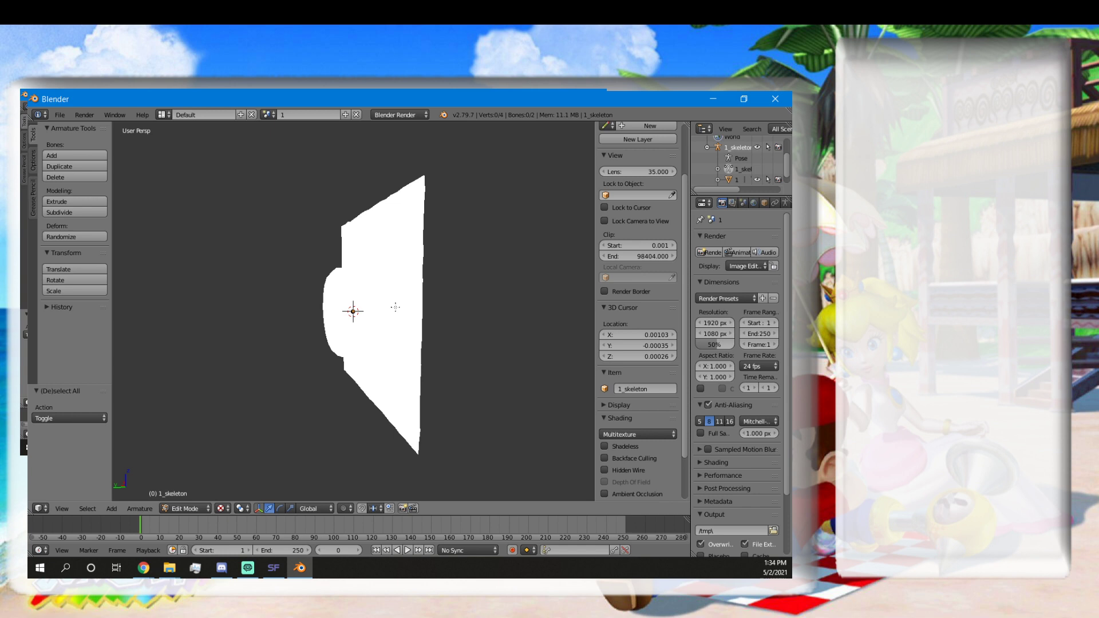
{"action": "key", "text": "a"}
Hide the 3D view's properties and split off a UV/Image Editor beside it, narrower than the 3D view.
{"action": "key", "text": "n"}
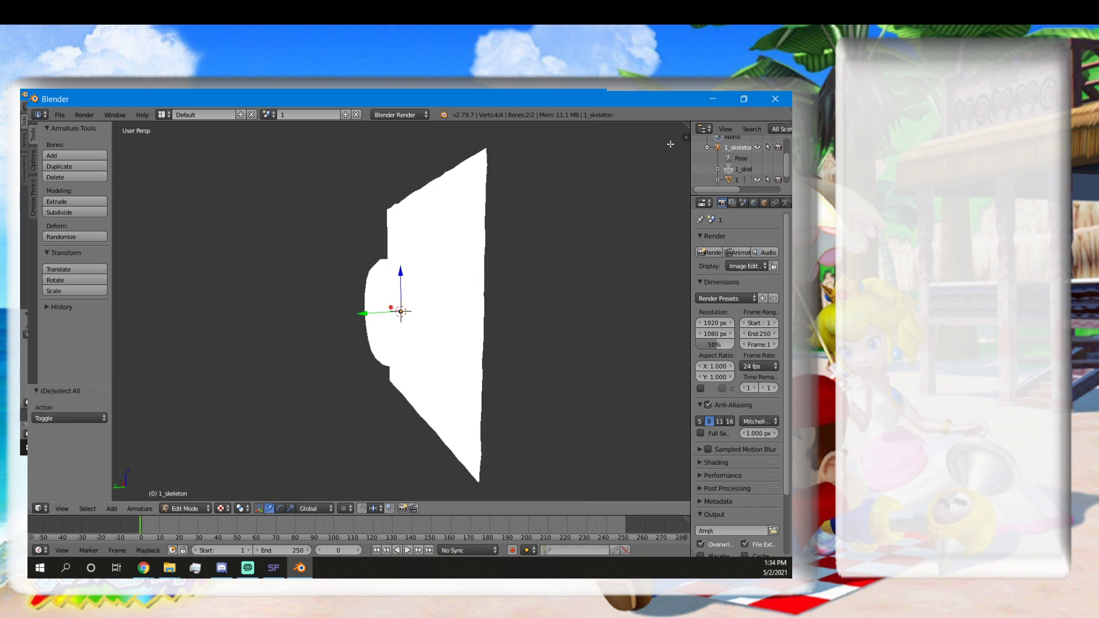
{"action": "left_click_drag", "start_coordinate": [685, 125], "coordinate": [357, 151]}
{"action": "left_click", "coordinate": [368, 508]}
{"action": "left_click", "coordinate": [397, 465]}
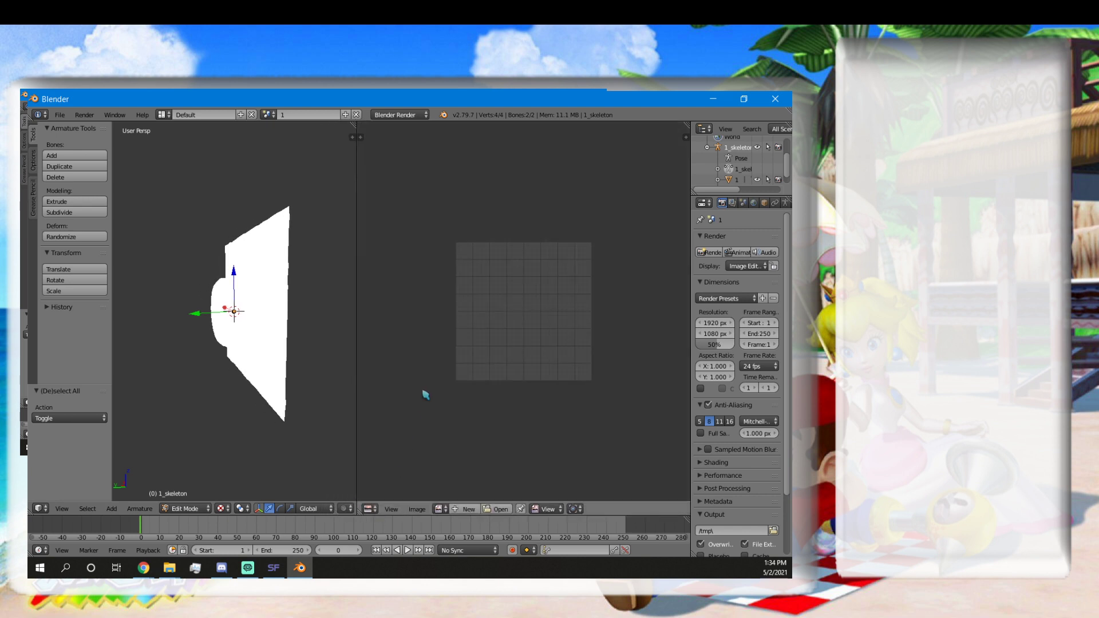
{"action": "left_click_drag", "start_coordinate": [358, 334], "coordinate": [417, 332]}
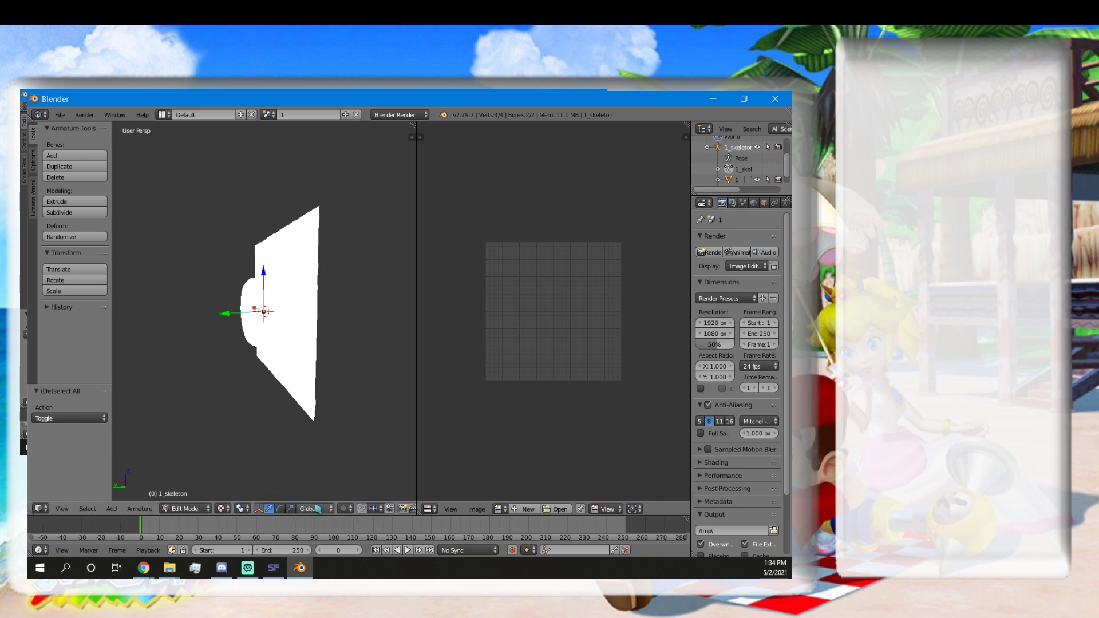
Return 1_skeleton to Object Mode, select mesh 2 and put it in Edit Mode.
{"action": "left_click", "coordinate": [202, 508]}
{"action": "key", "text": "Tab"}
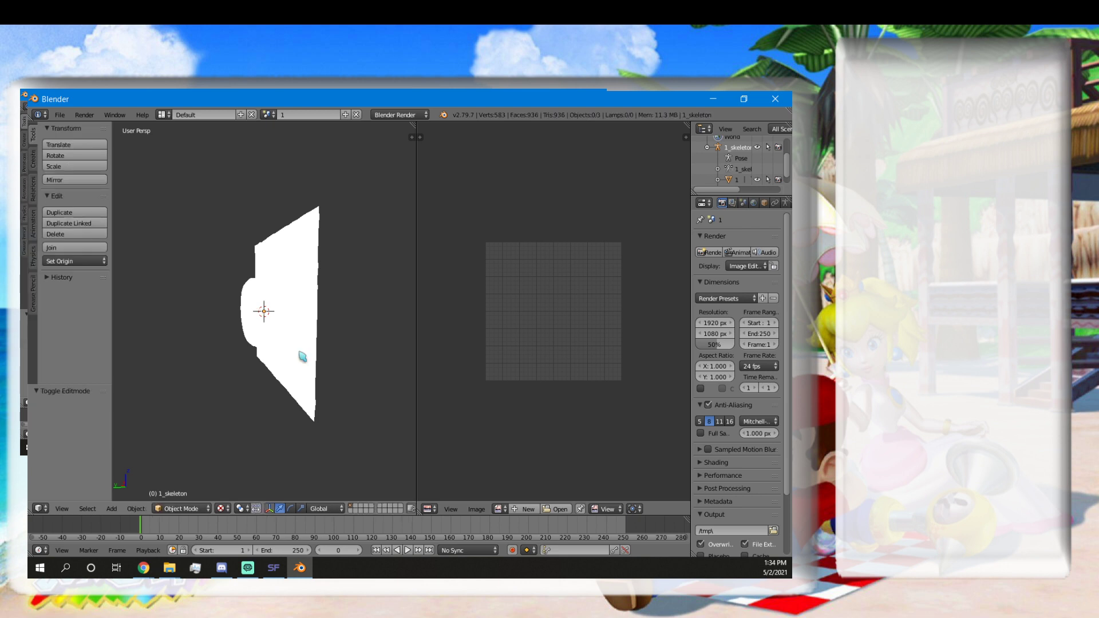
{"action": "scroll", "coordinate": [300, 359], "scroll_direction": "up", "scroll_amount": 5}
{"action": "right_click", "coordinate": [240, 295]}
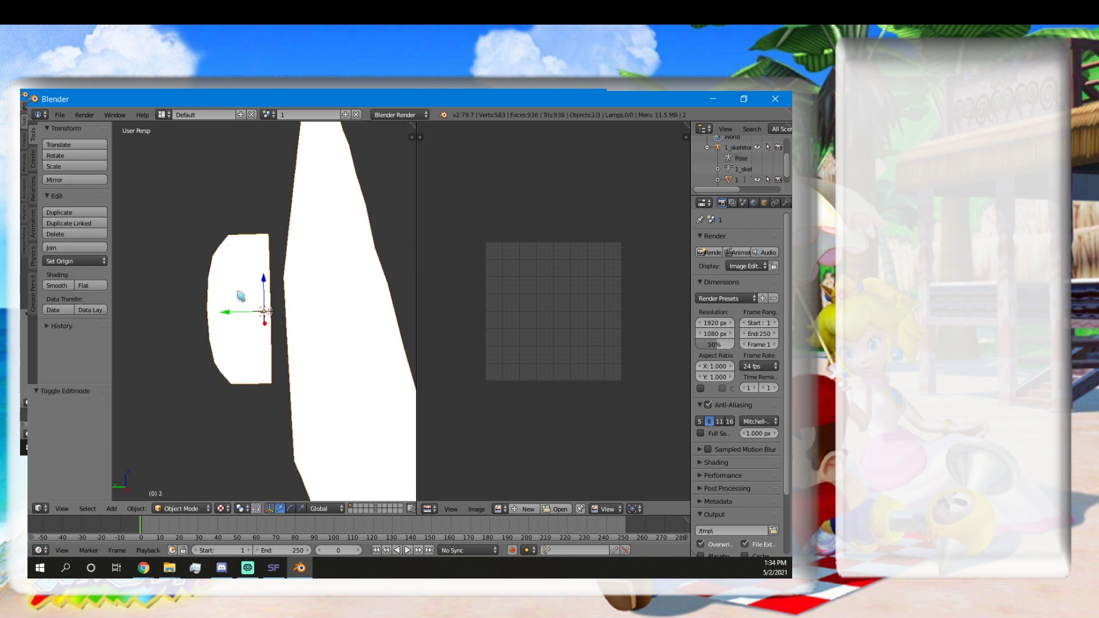
{"action": "key", "text": "Tab"}
{"action": "scroll", "coordinate": [245, 309], "scroll_direction": "up", "scroll_amount": 4}
Check mesh 2 for linked images, look through its material and texture slots, and examine its UV layout.
{"action": "left_click", "coordinate": [548, 509]}
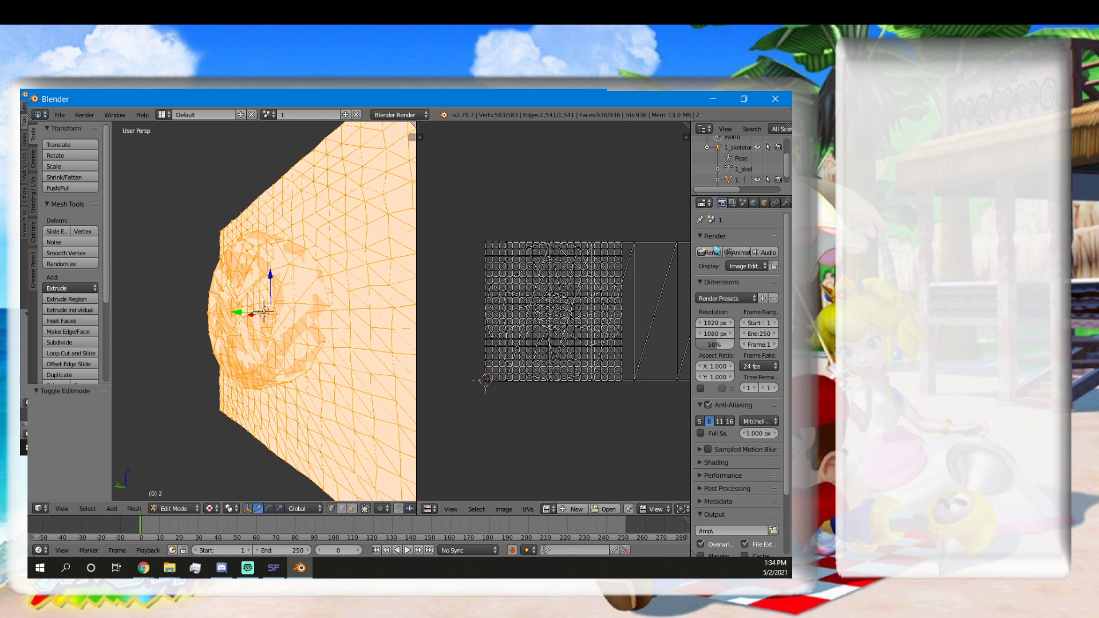
{"action": "scroll", "coordinate": [741, 205], "scroll_direction": "down", "scroll_amount": 2}
{"action": "scroll", "coordinate": [742, 205], "scroll_direction": "down", "scroll_amount": 2}
{"action": "left_click", "coordinate": [733, 204]}
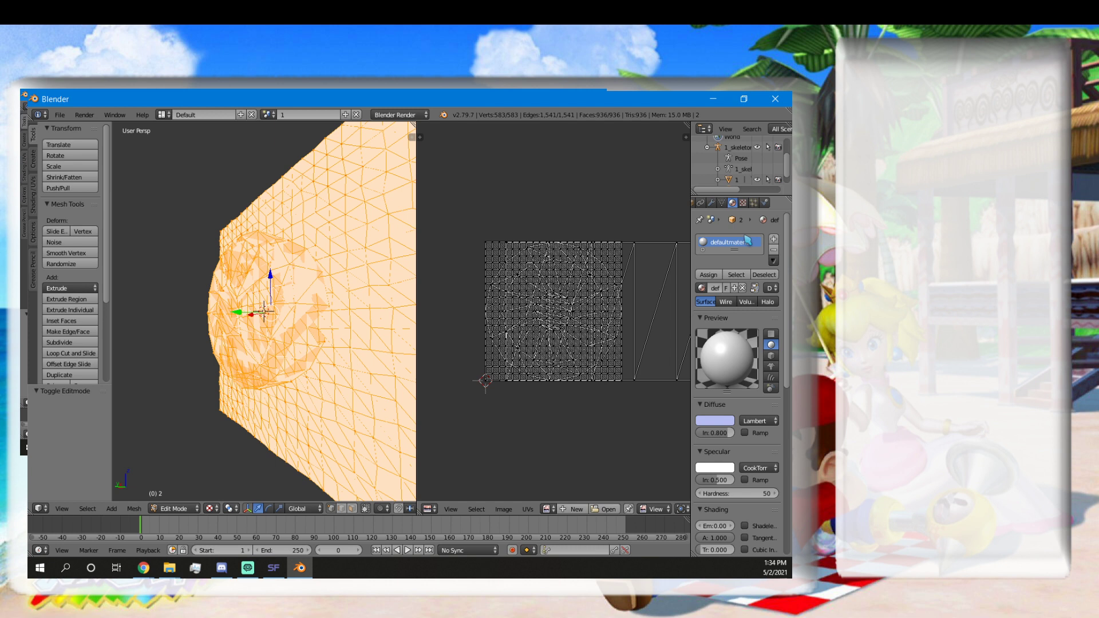
{"action": "left_click", "coordinate": [743, 203]}
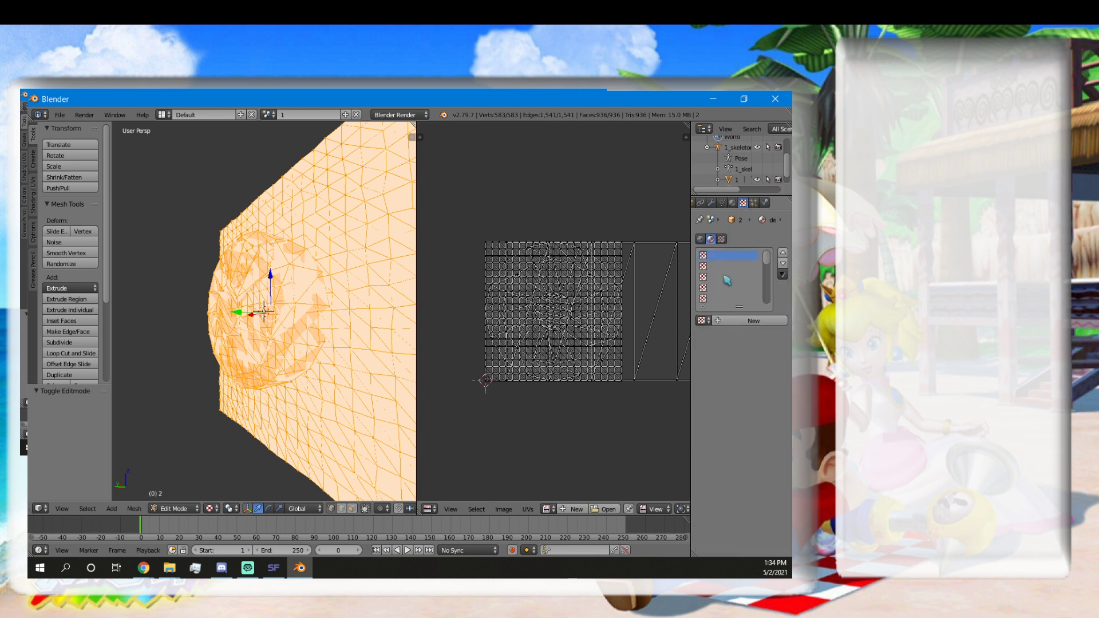
{"action": "left_click", "coordinate": [732, 203]}
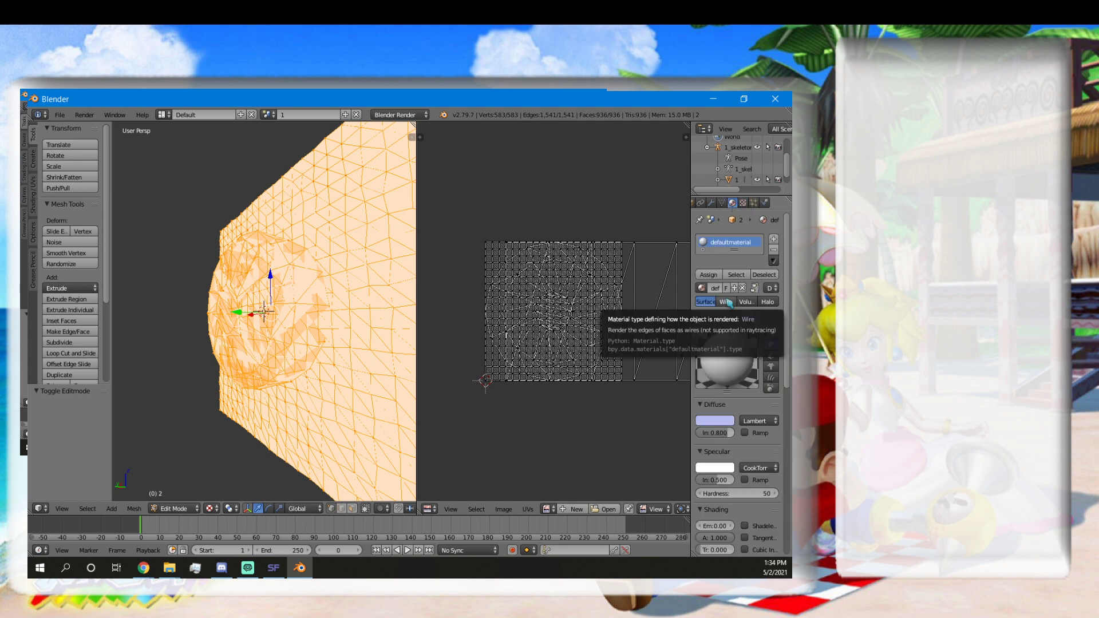
{"action": "scroll", "coordinate": [591, 328], "scroll_direction": "up", "scroll_amount": 2}
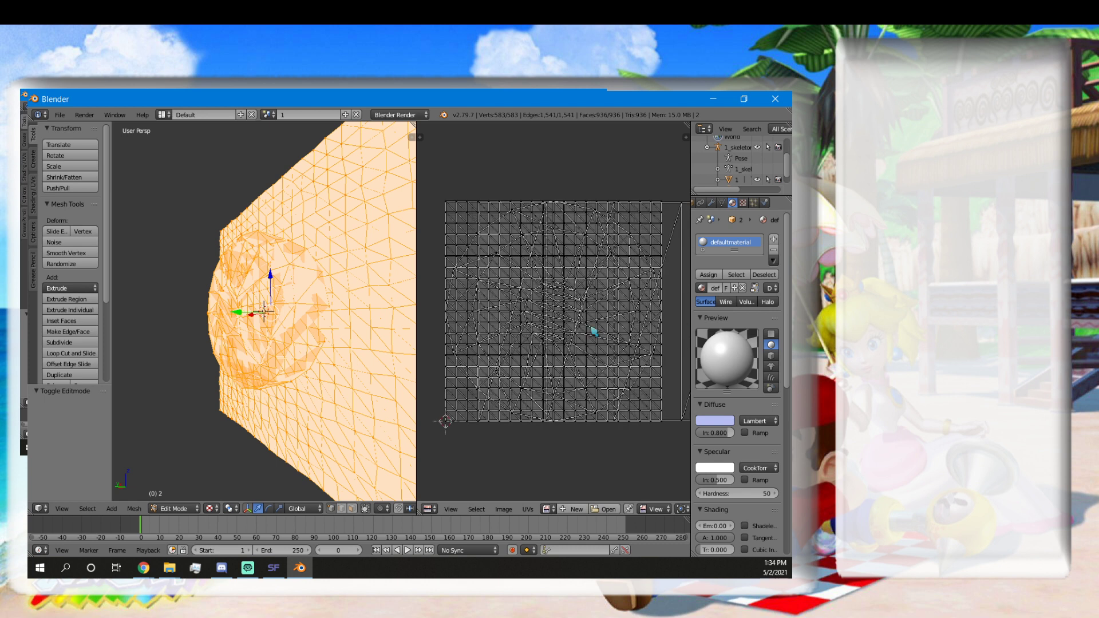
{"action": "scroll", "coordinate": [589, 372], "scroll_direction": "down", "scroll_amount": 4}
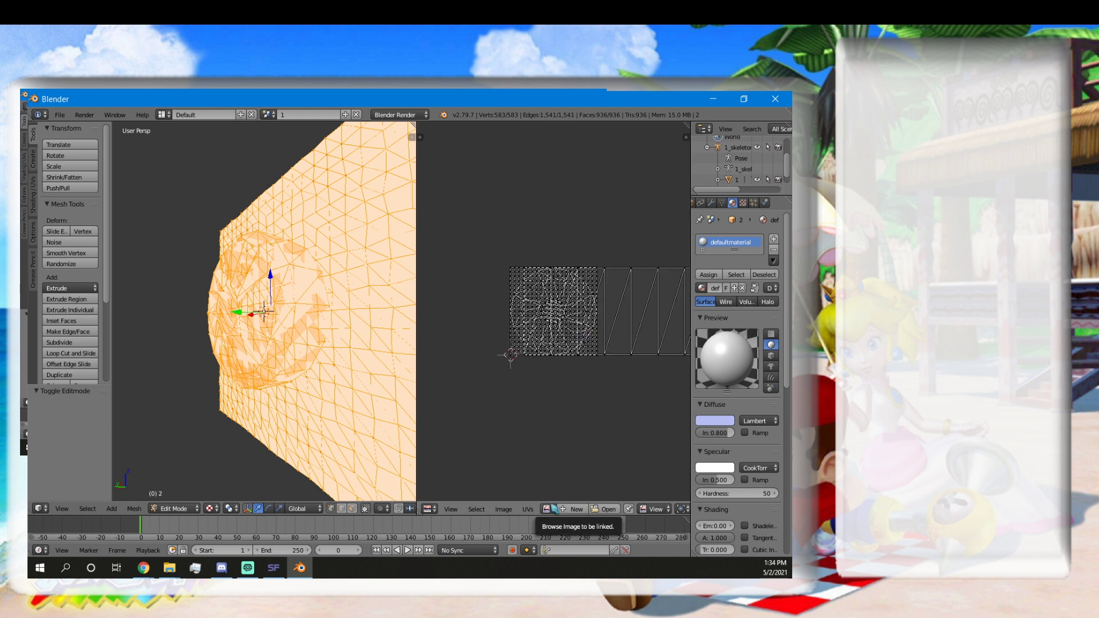
{"action": "scroll", "coordinate": [537, 478], "scroll_direction": "up", "scroll_amount": 3}
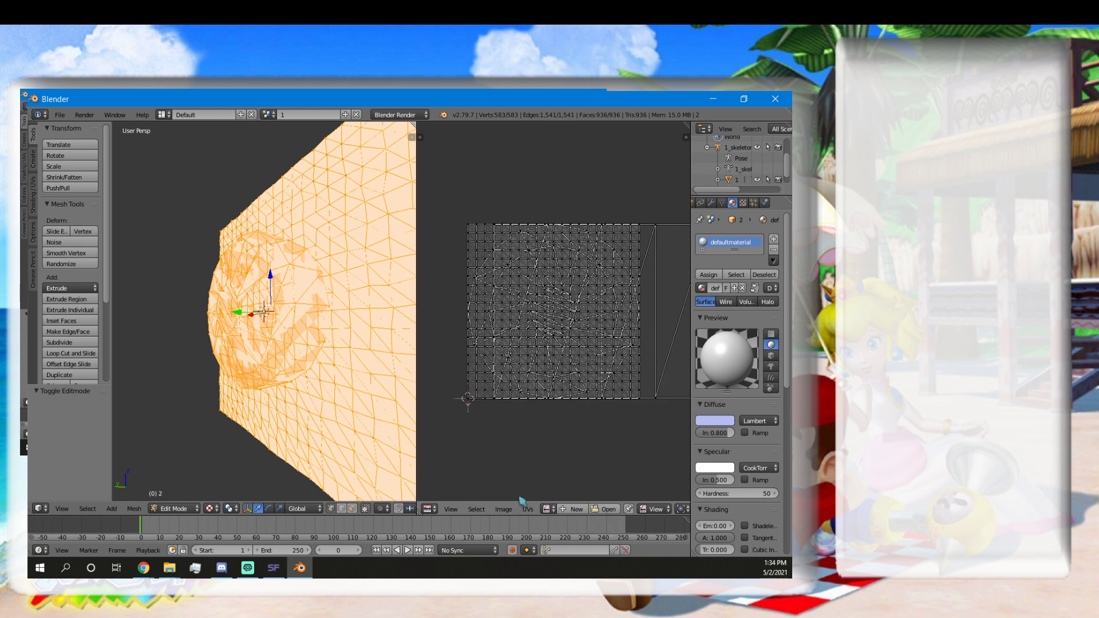
{"action": "scroll", "coordinate": [533, 509], "scroll_direction": "down", "scroll_amount": 1}
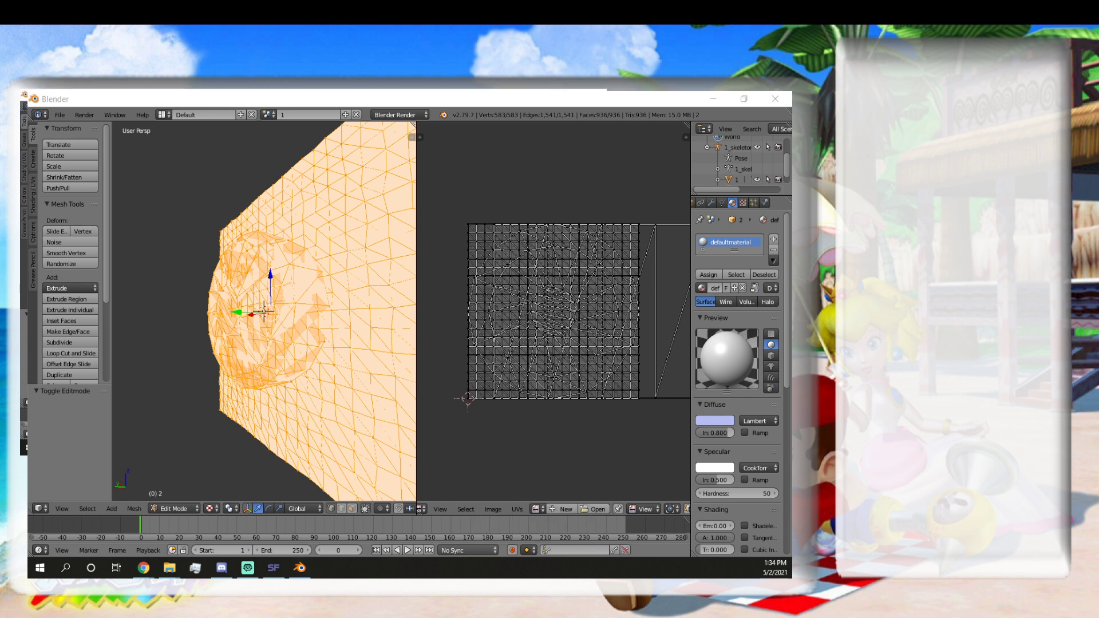
Switch to Smash Forge and export RB_road_asky_01_joint's material as the XML file 2 in the Desktop's Rainbow road folder.
{"action": "left_click", "coordinate": [273, 568]}
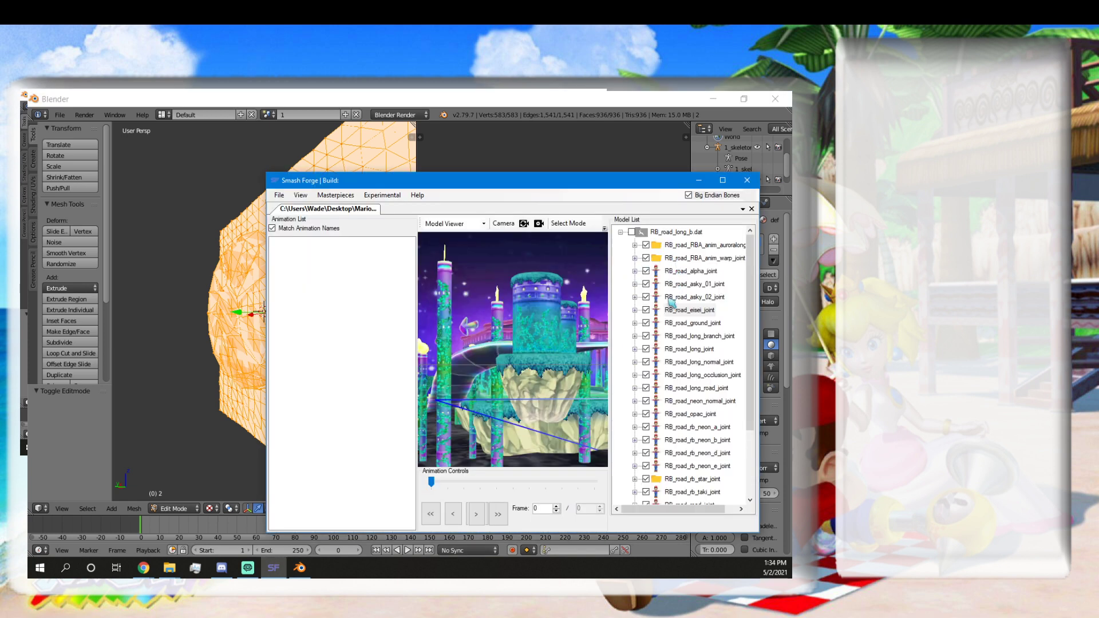
{"action": "right_click", "coordinate": [683, 286]}
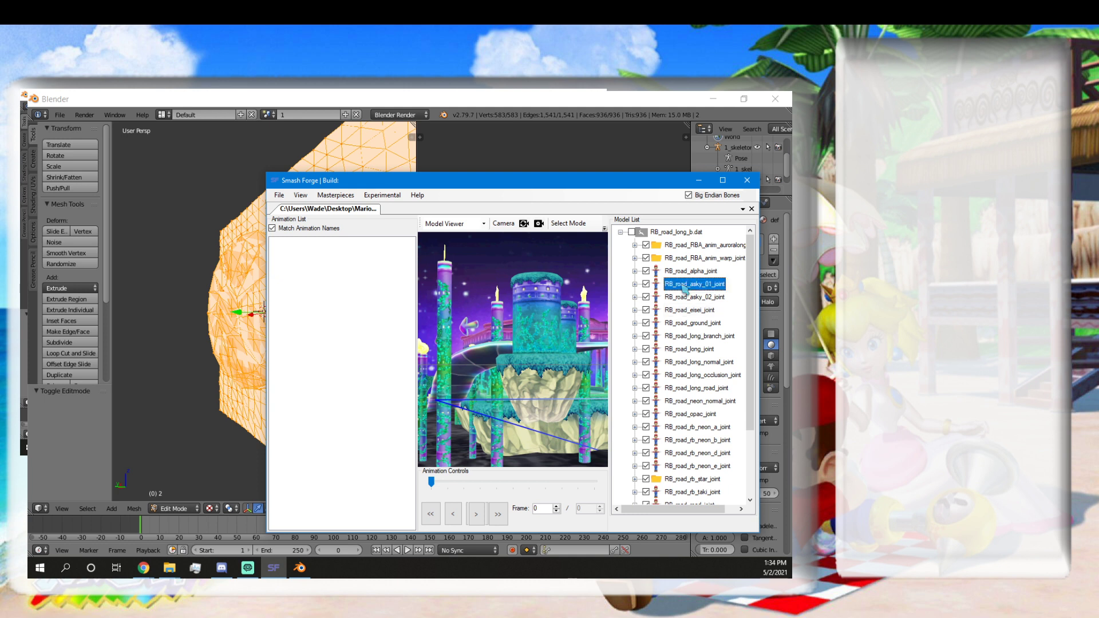
{"action": "left_click", "coordinate": [694, 305]}
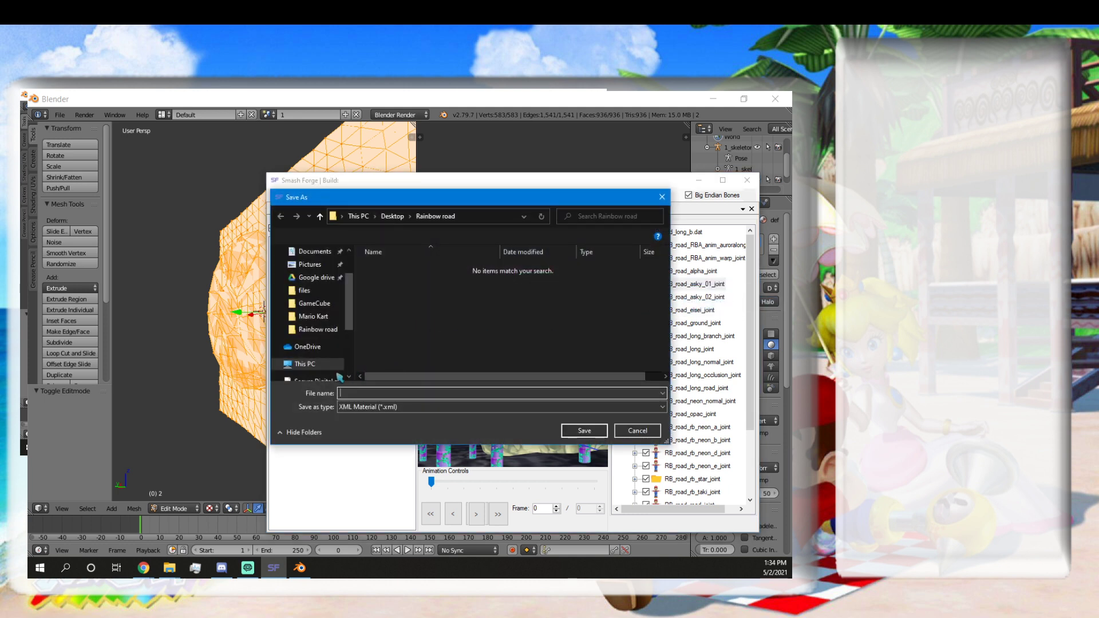
{"action": "scroll", "coordinate": [348, 337], "scroll_direction": "up", "scroll_amount": 2}
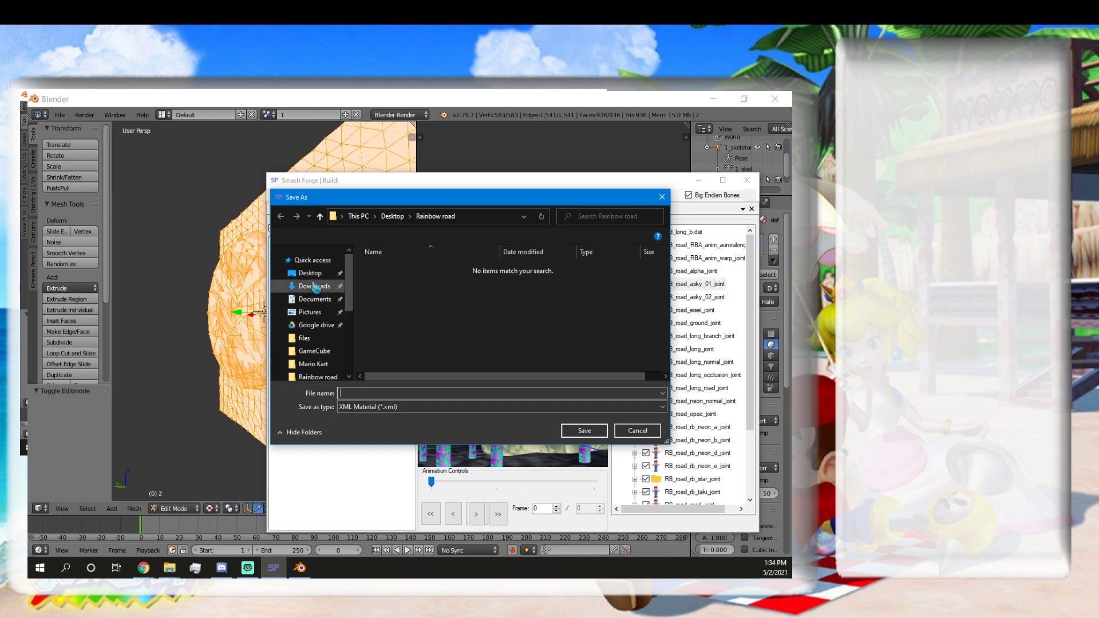
{"action": "left_click", "coordinate": [310, 273]}
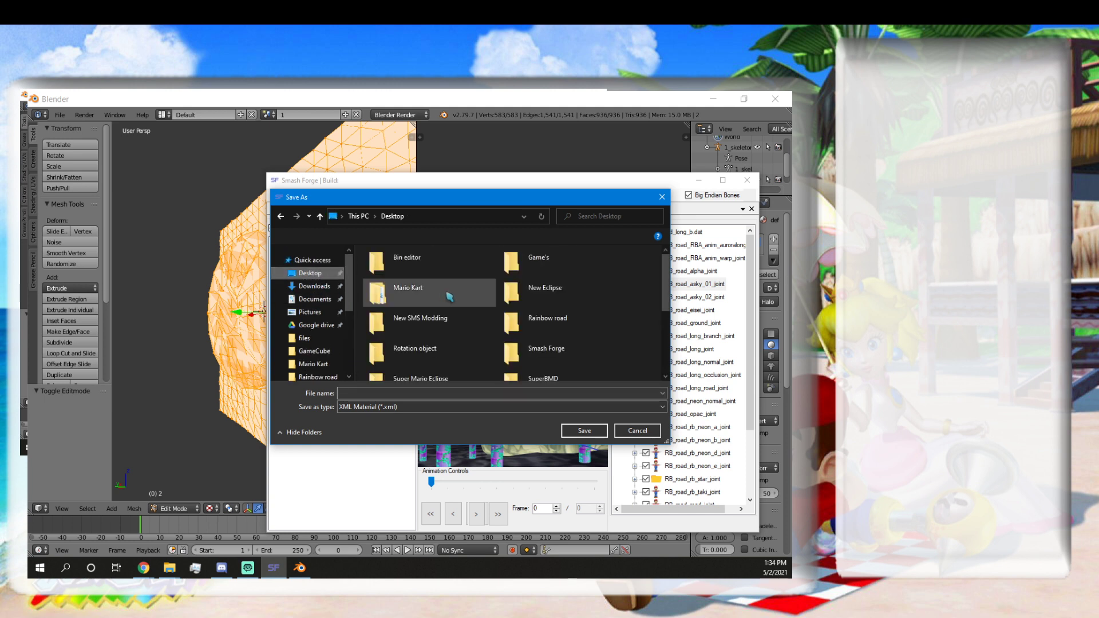
{"action": "double_click", "coordinate": [515, 318]}
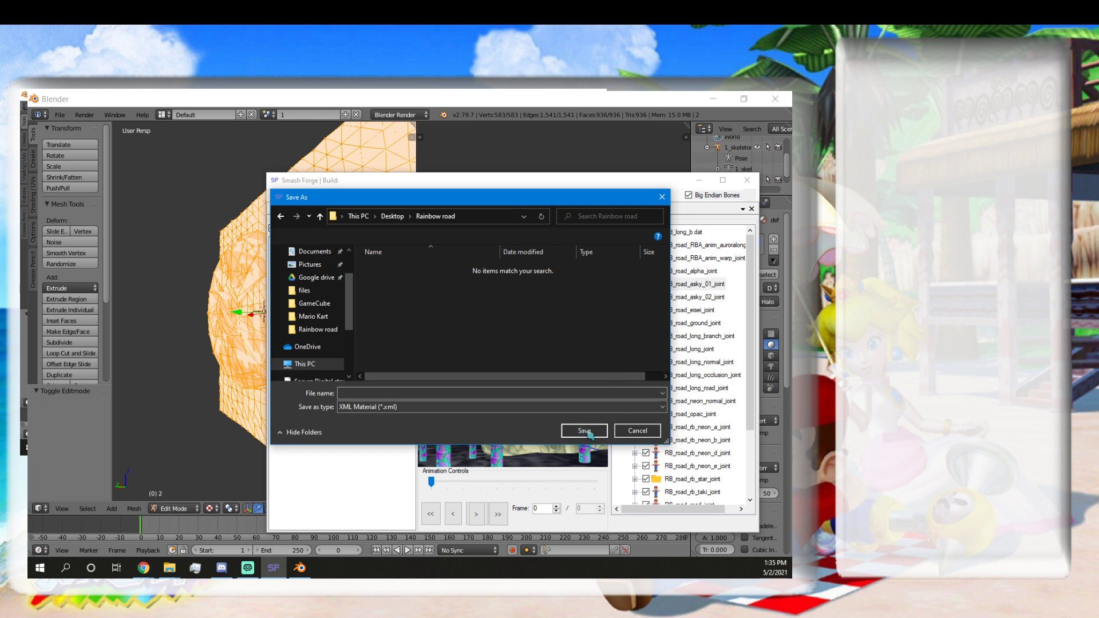
{"action": "left_click", "coordinate": [529, 393]}
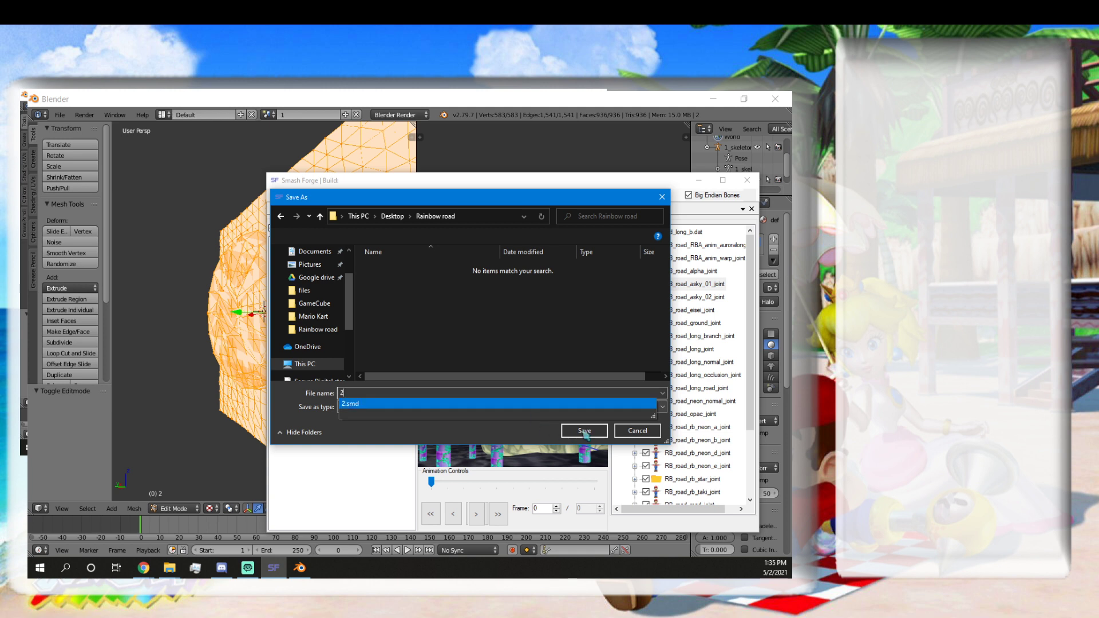
{"action": "left_click", "coordinate": [584, 431]}
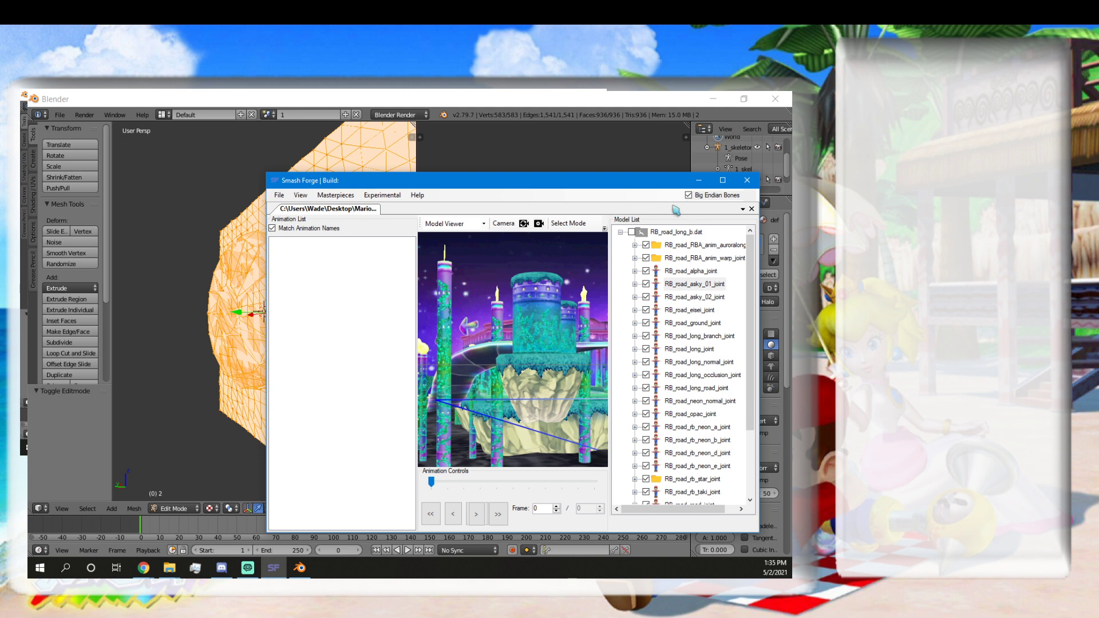
{"action": "left_click", "coordinate": [698, 180]}
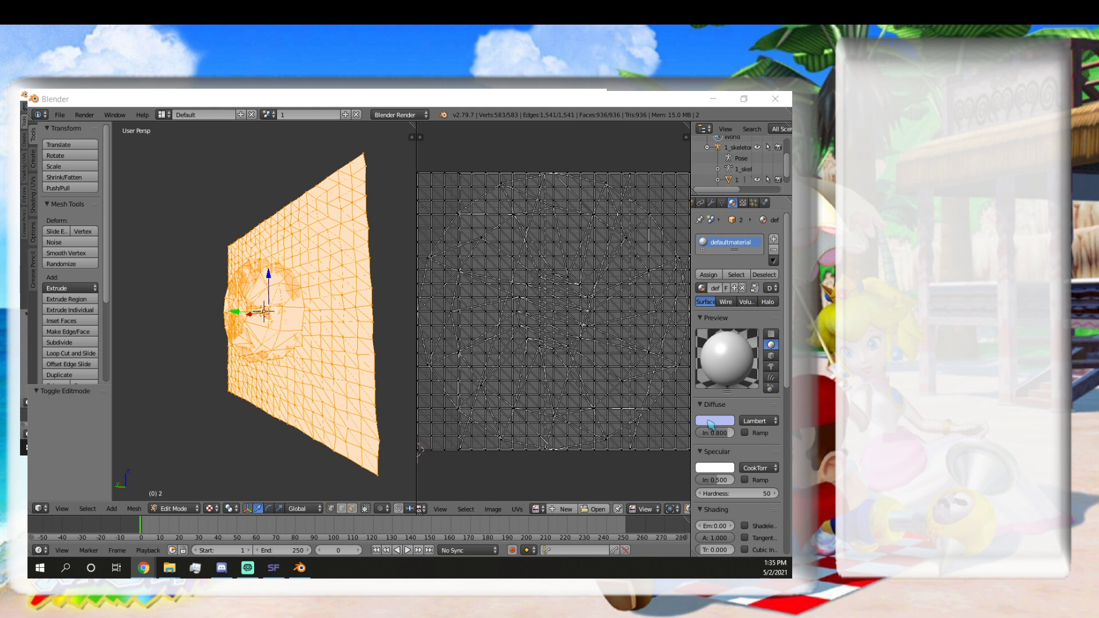
Back in Blender, add a new texture to the first texture slot of mesh 2's material.
{"action": "left_click", "coordinate": [543, 510]}
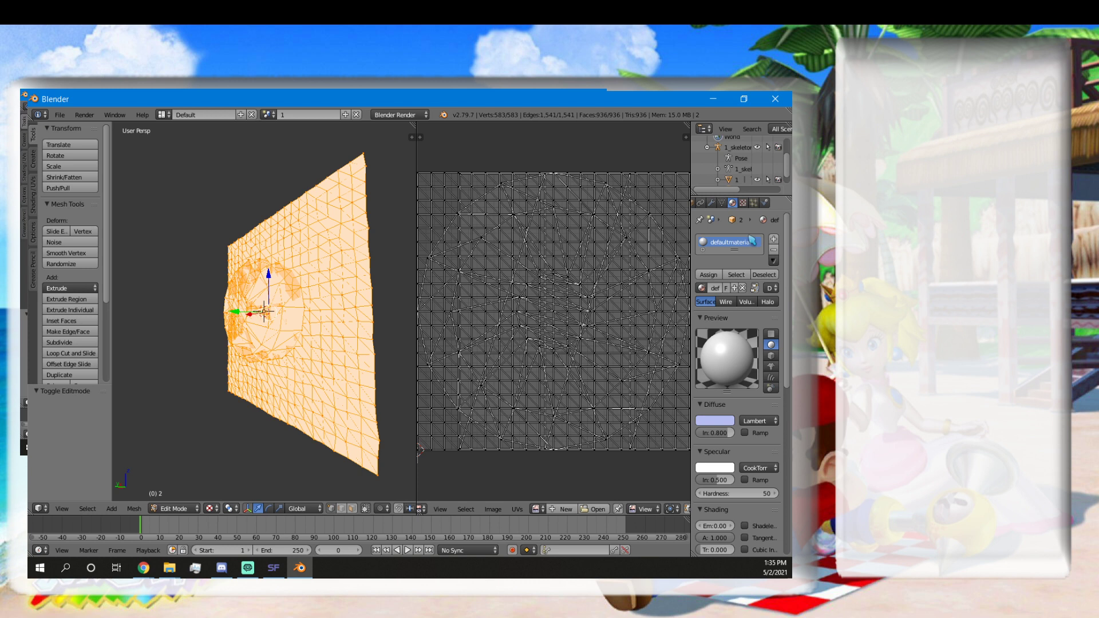
{"action": "left_click", "coordinate": [744, 205]}
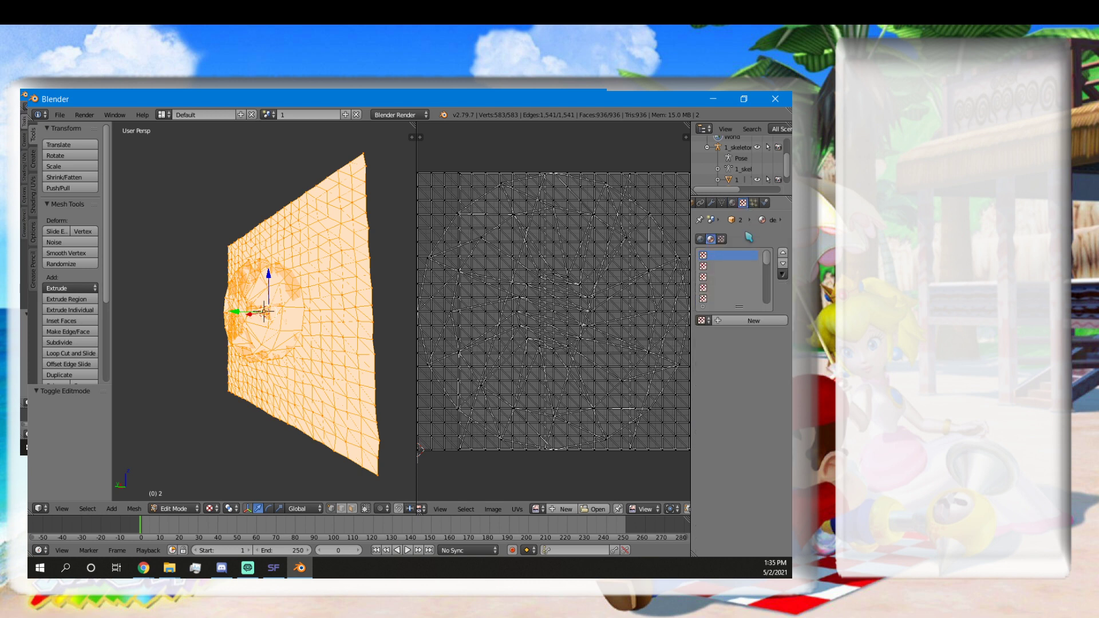
{"action": "left_click", "coordinate": [738, 323]}
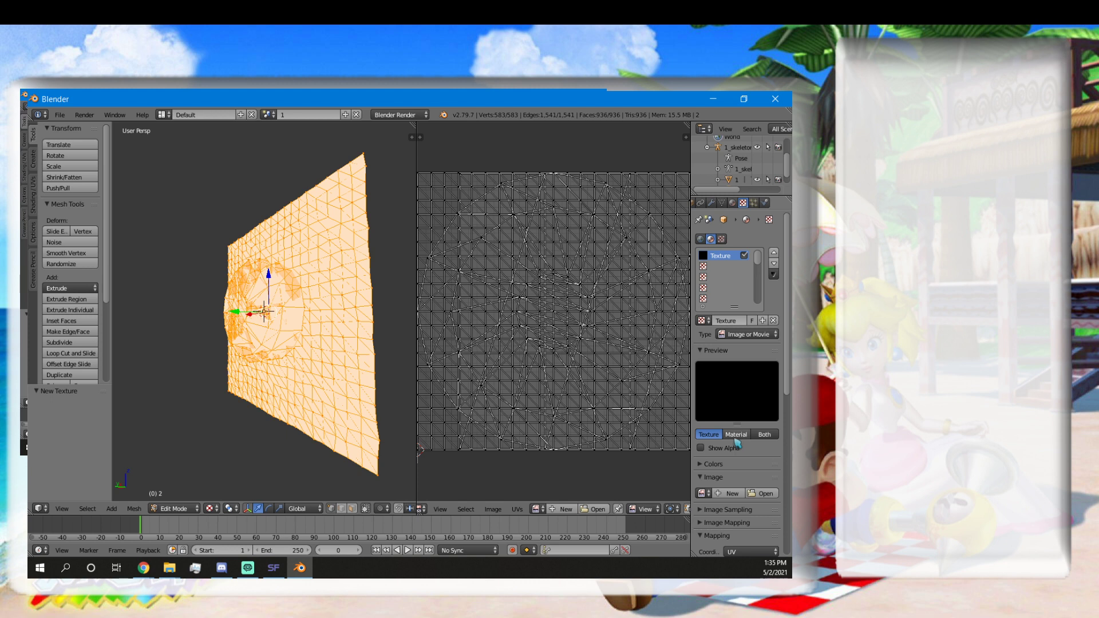
Look for a texture image to load in the Desktop, Mario Kart and Rainbow road folders, leaving without opening one.
{"action": "left_click", "coordinate": [758, 493]}
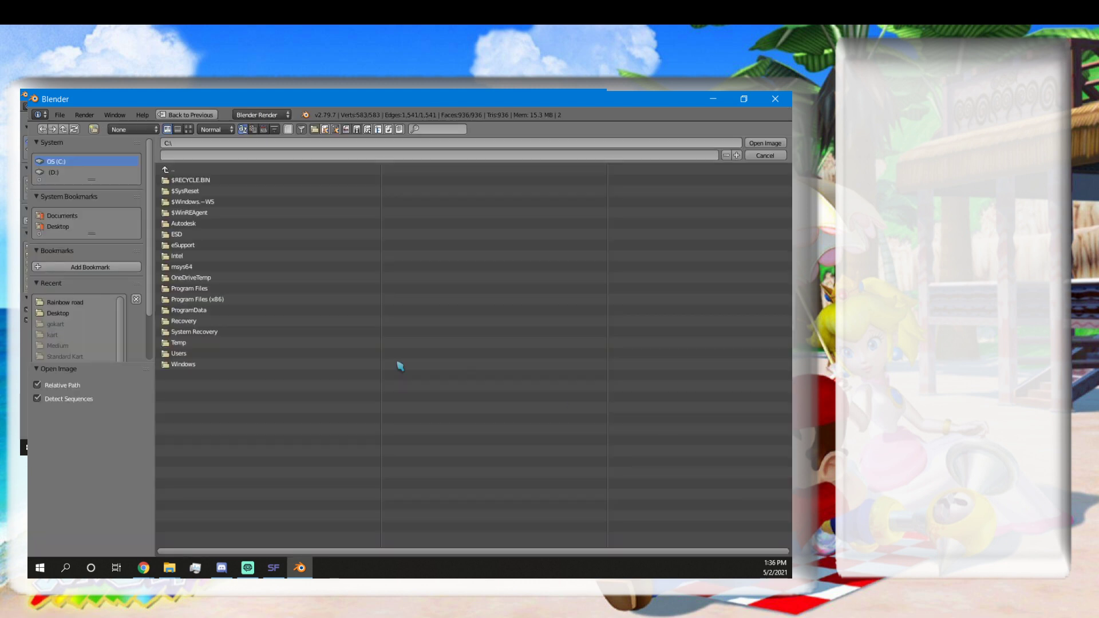
{"action": "left_click", "coordinate": [74, 228]}
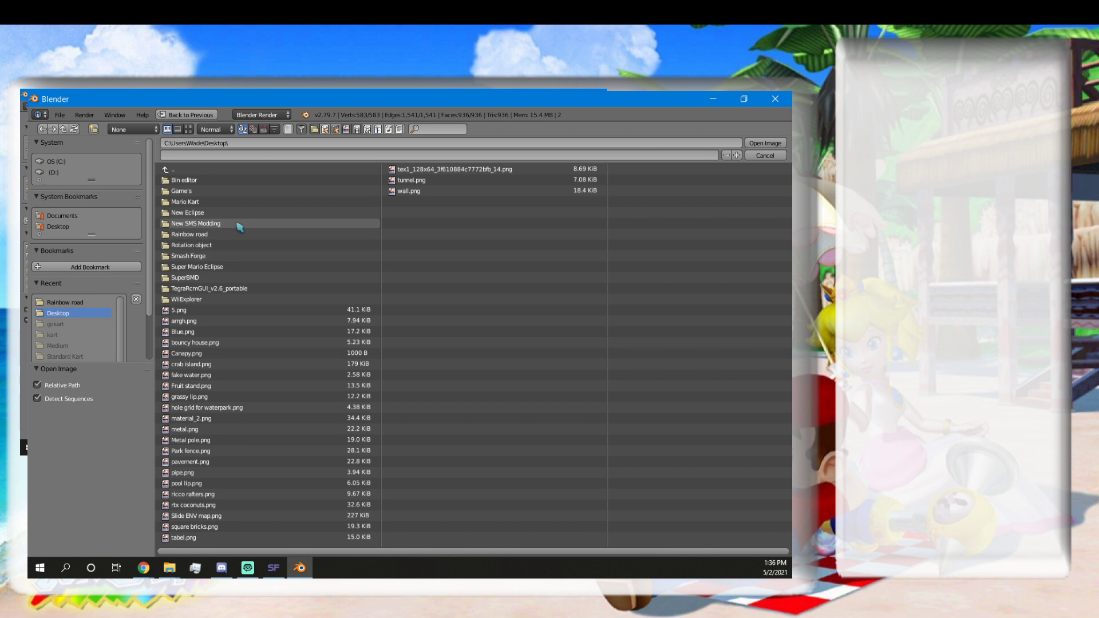
{"action": "left_click", "coordinate": [251, 204]}
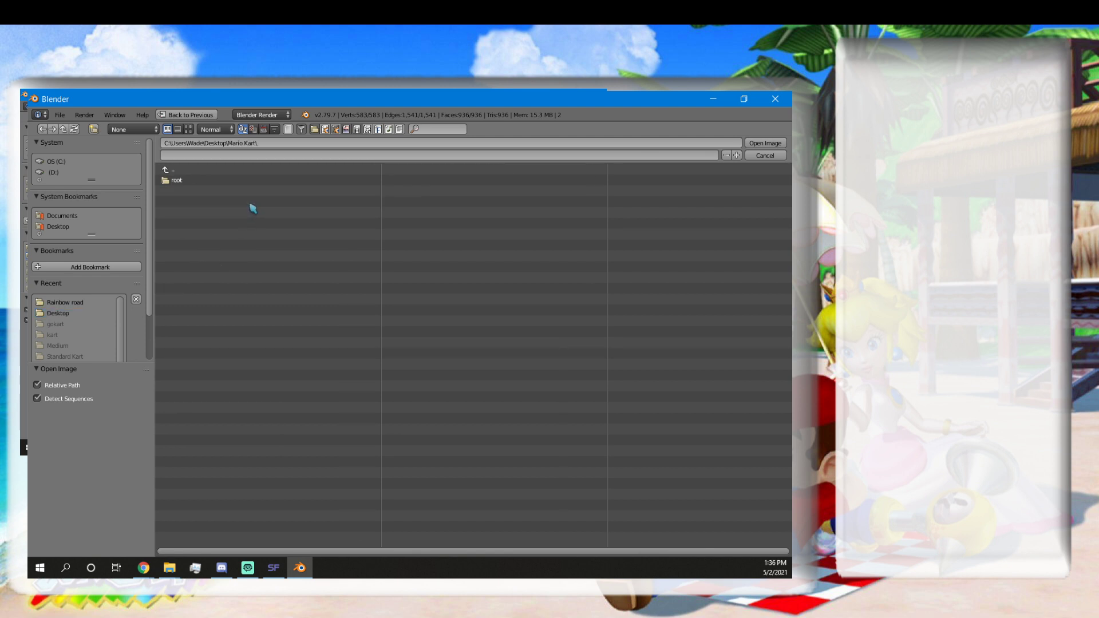
{"action": "left_click", "coordinate": [200, 172]}
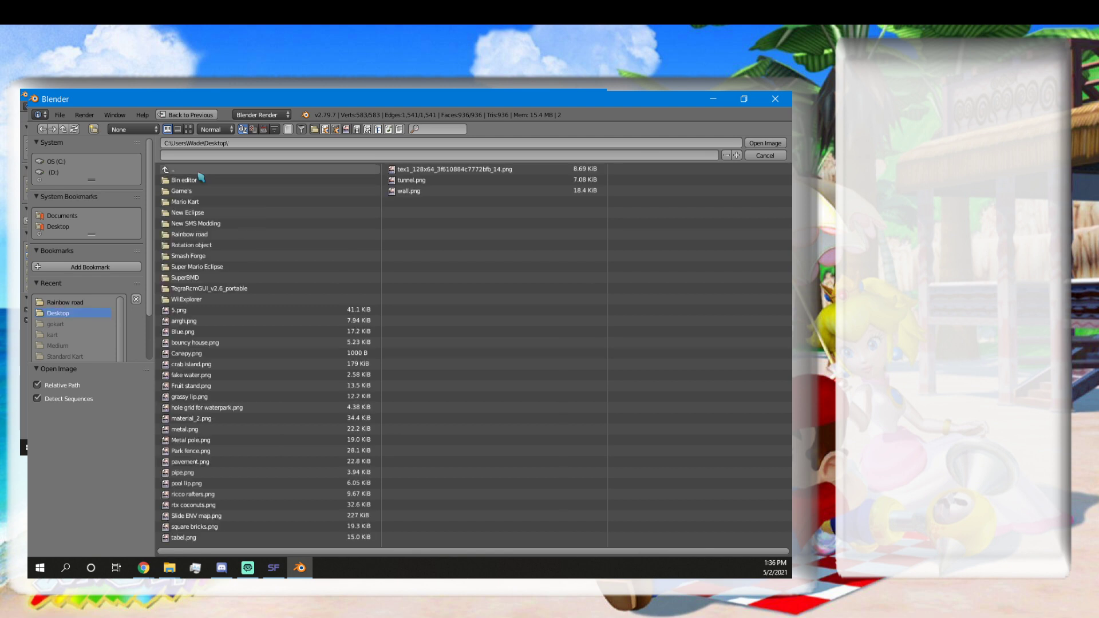
{"action": "left_click", "coordinate": [211, 235]}
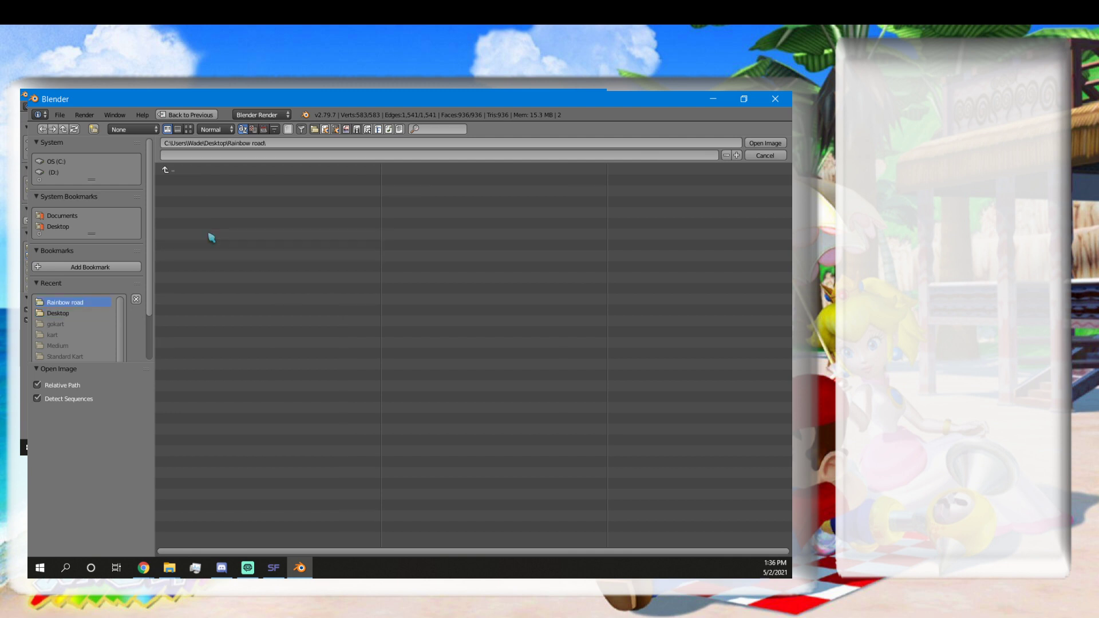
{"action": "left_click", "coordinate": [761, 156]}
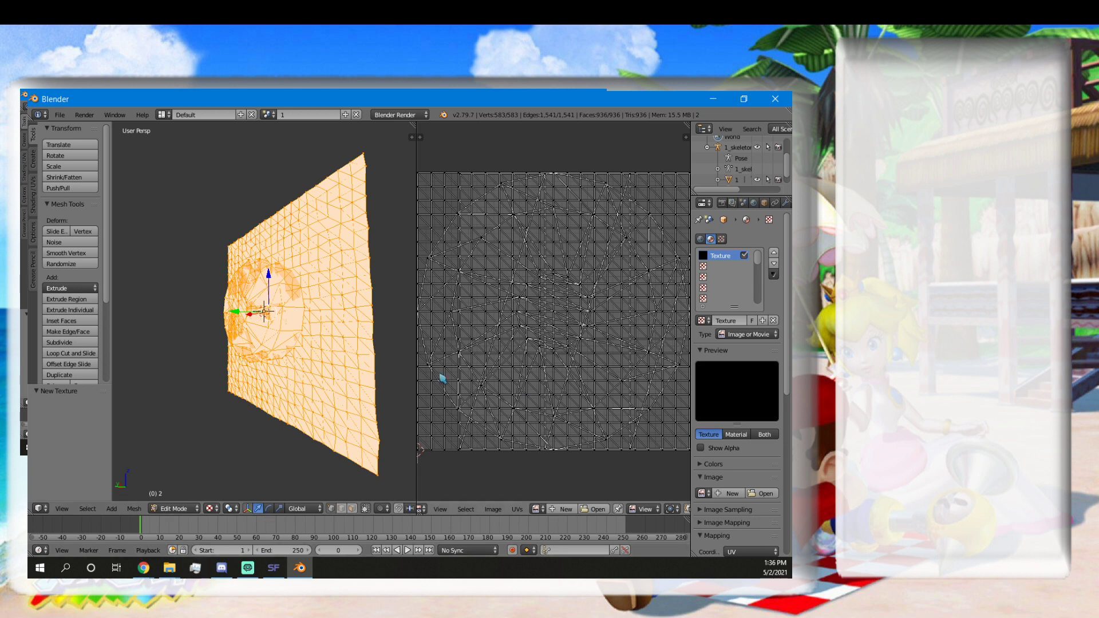
Close the Recycle Bin window and delete obj-2-smd.rar from the Downloads folder.
{"action": "right_click", "coordinate": [172, 569]}
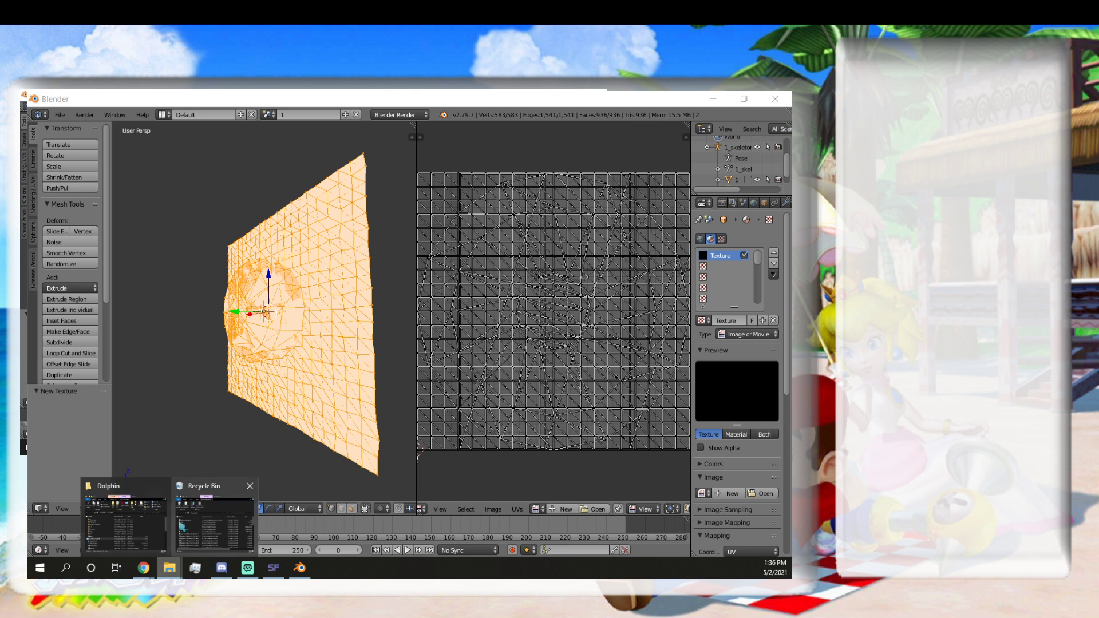
{"action": "mouse_move", "coordinate": [218, 507]}
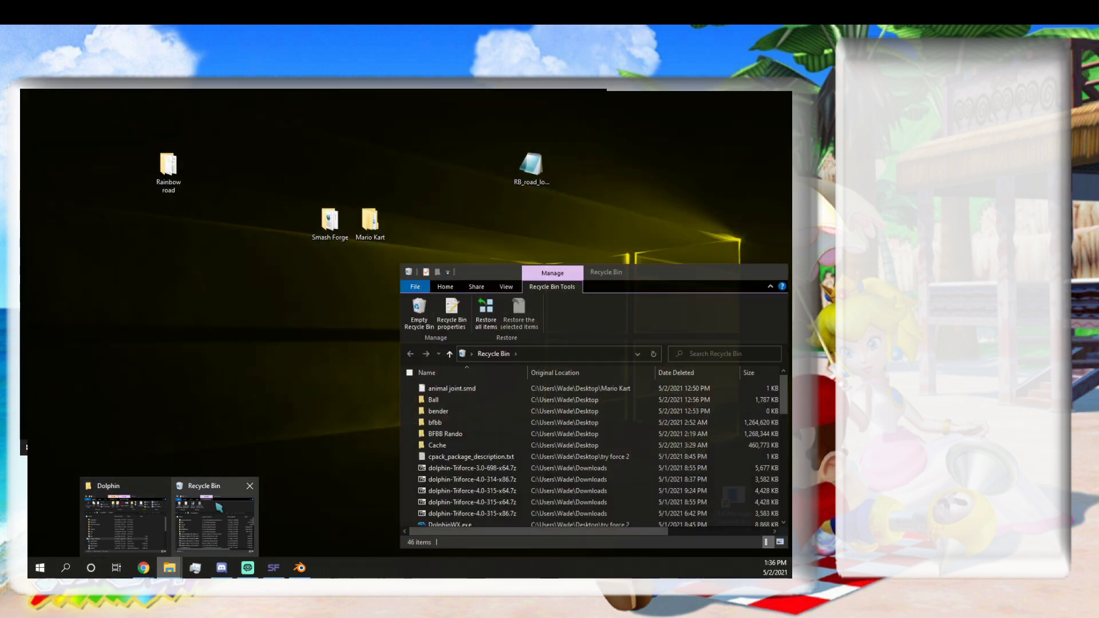
{"action": "left_click", "coordinate": [249, 486]}
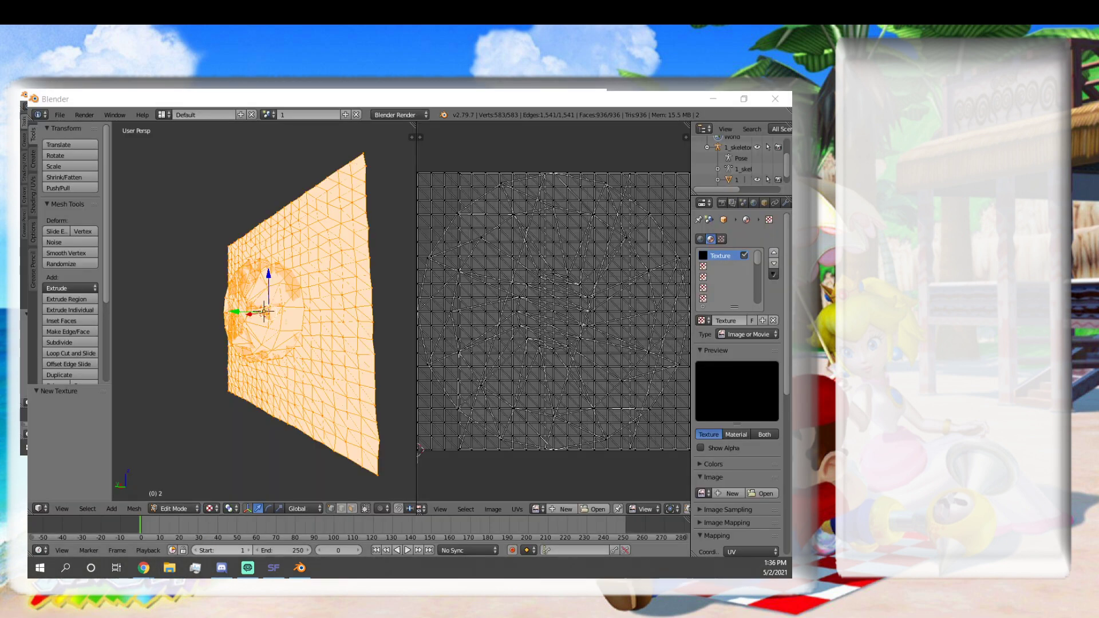
{"action": "left_click", "coordinate": [169, 567]}
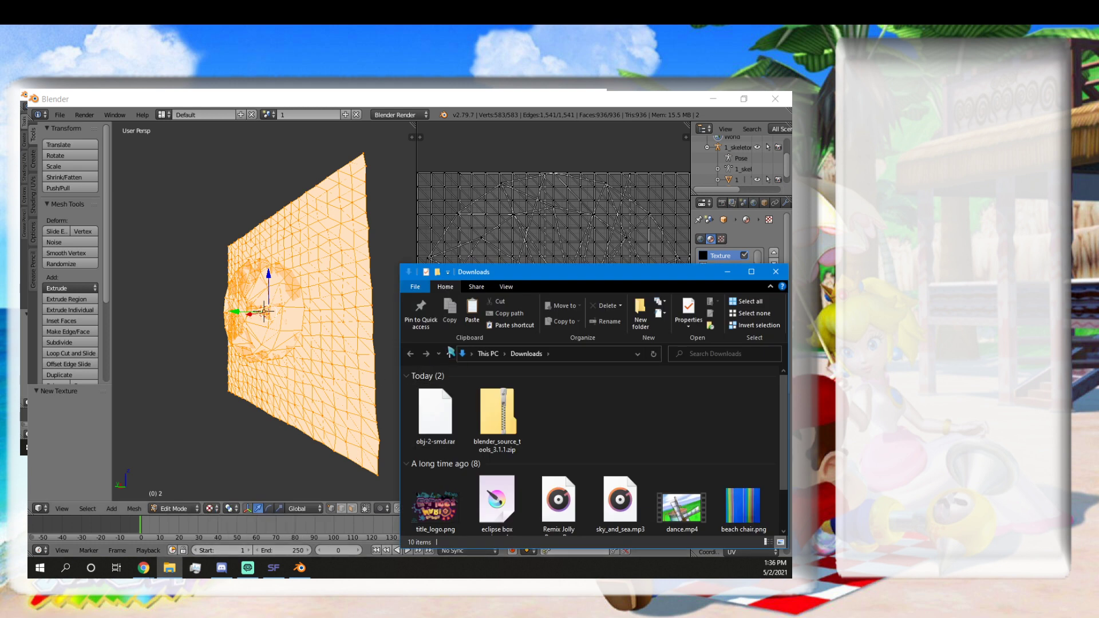
{"action": "right_click", "coordinate": [444, 409]}
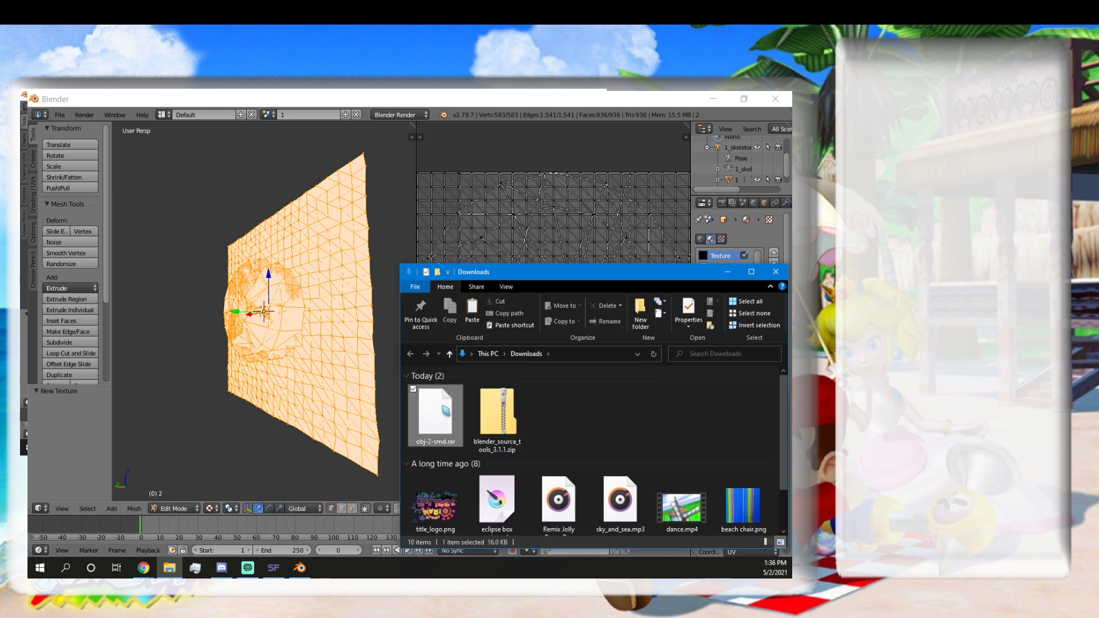
{"action": "left_click", "coordinate": [343, 369]}
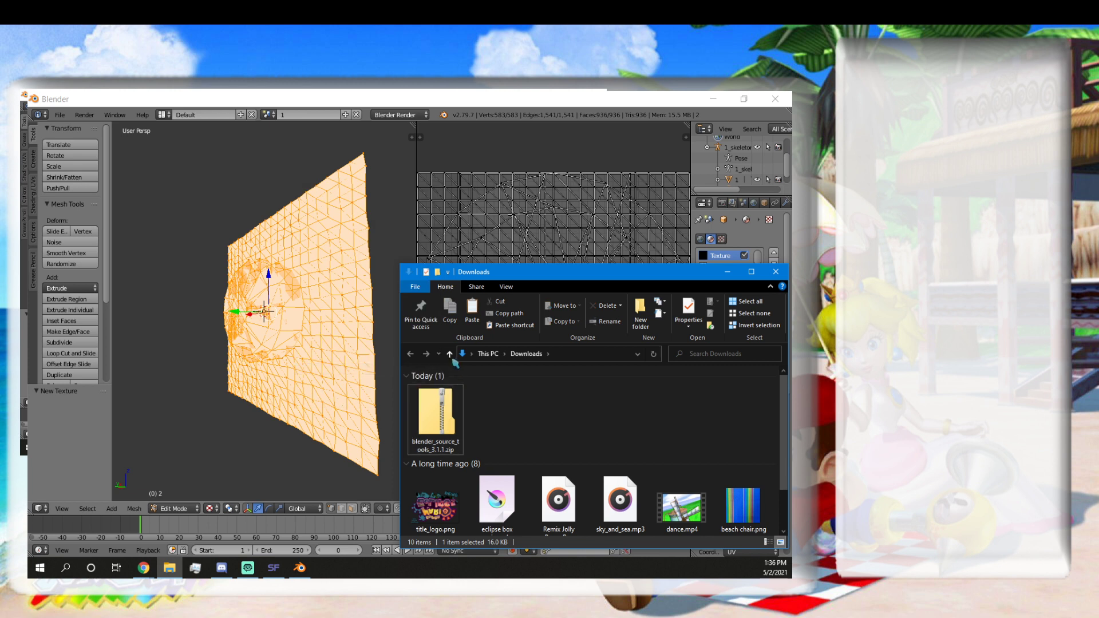
{"action": "right_click", "coordinate": [426, 421]}
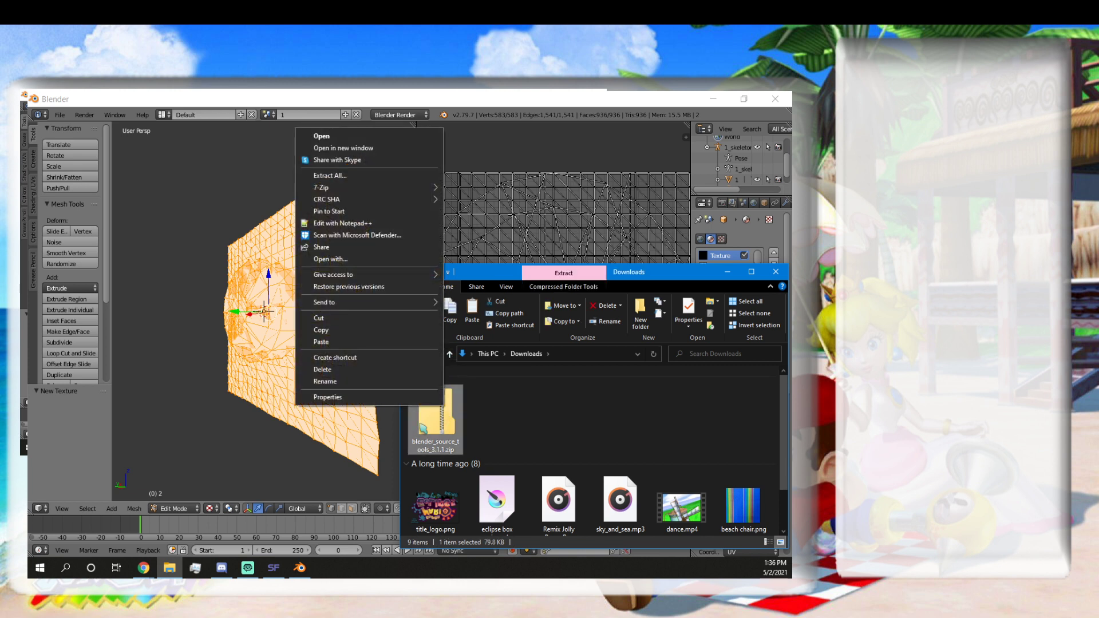
{"action": "left_click", "coordinate": [497, 418]}
Open 2.xml from the Desktop's Rainbow road folder, read its texture entries and close it.
{"action": "left_click", "coordinate": [449, 354]}
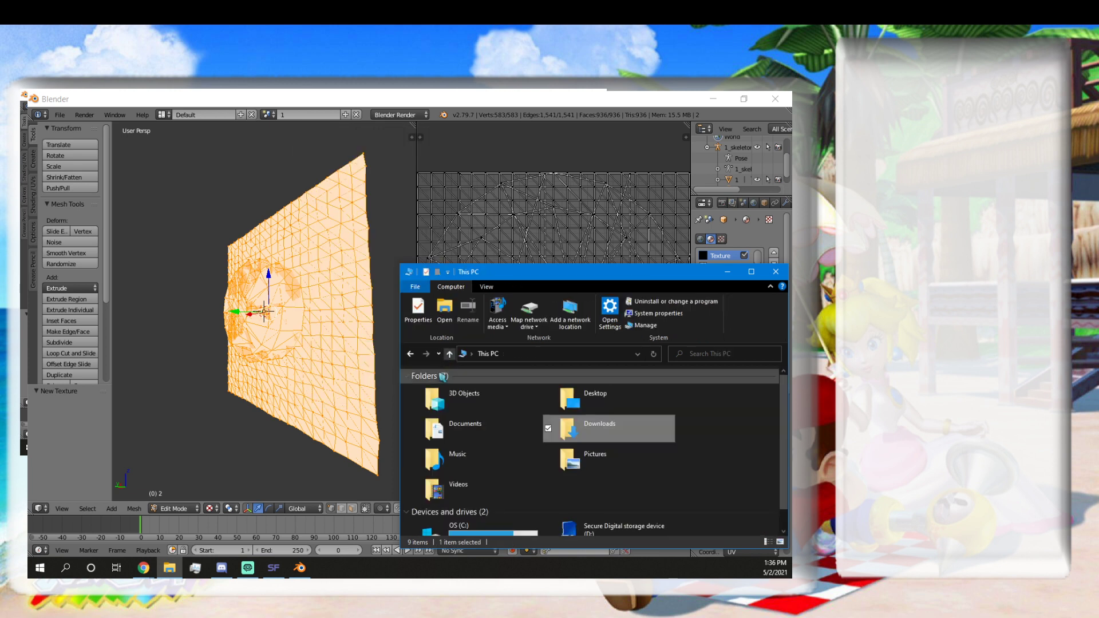
{"action": "double_click", "coordinate": [578, 400]}
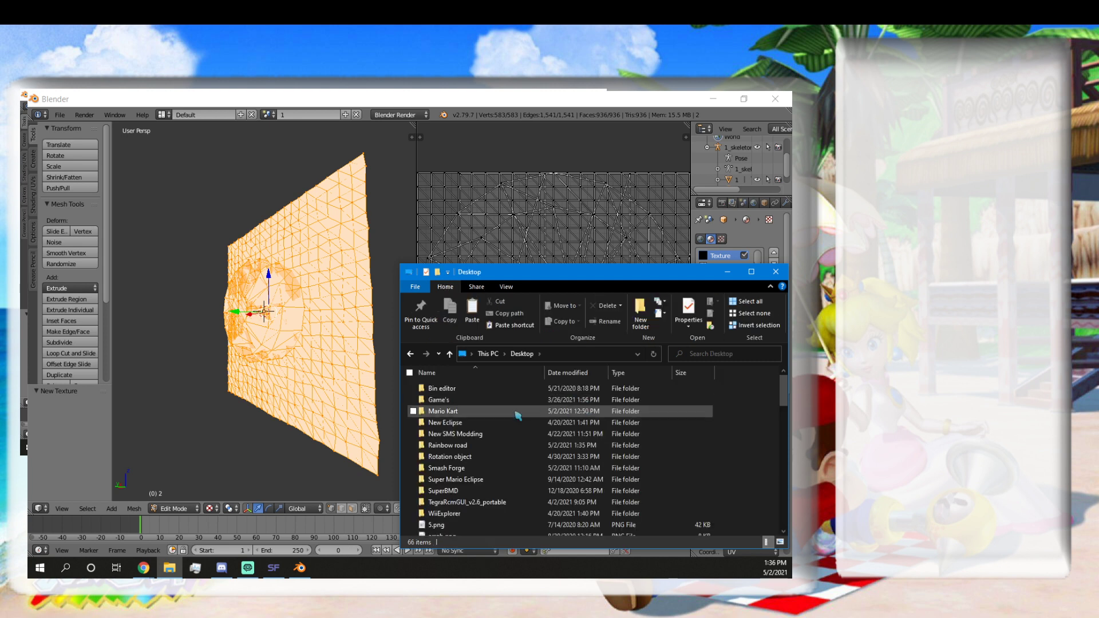
{"action": "double_click", "coordinate": [487, 442]}
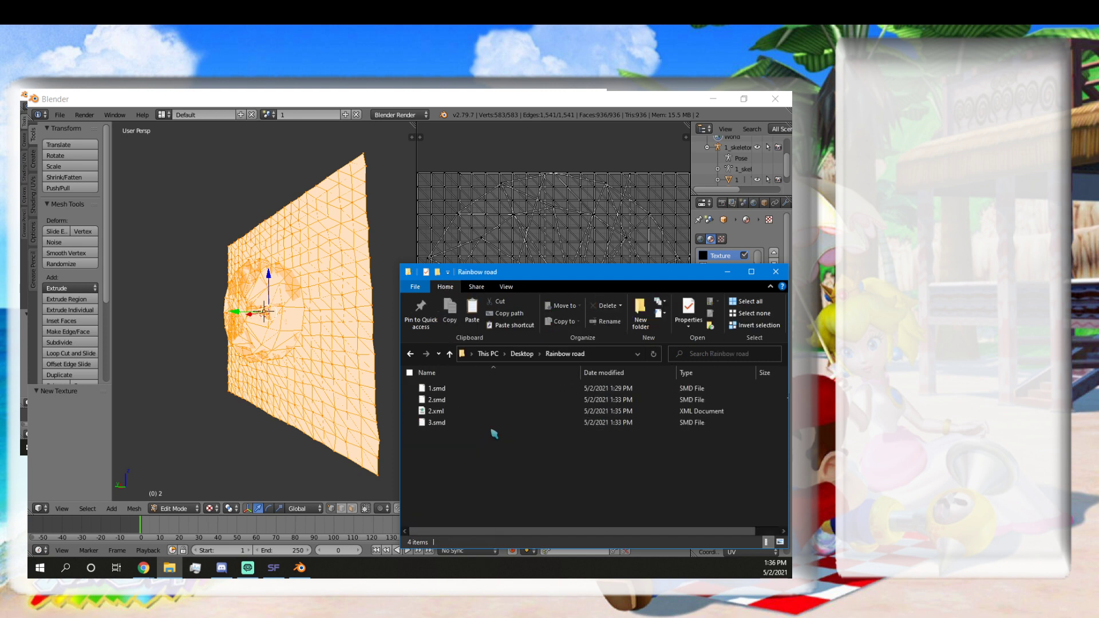
{"action": "double_click", "coordinate": [464, 412]}
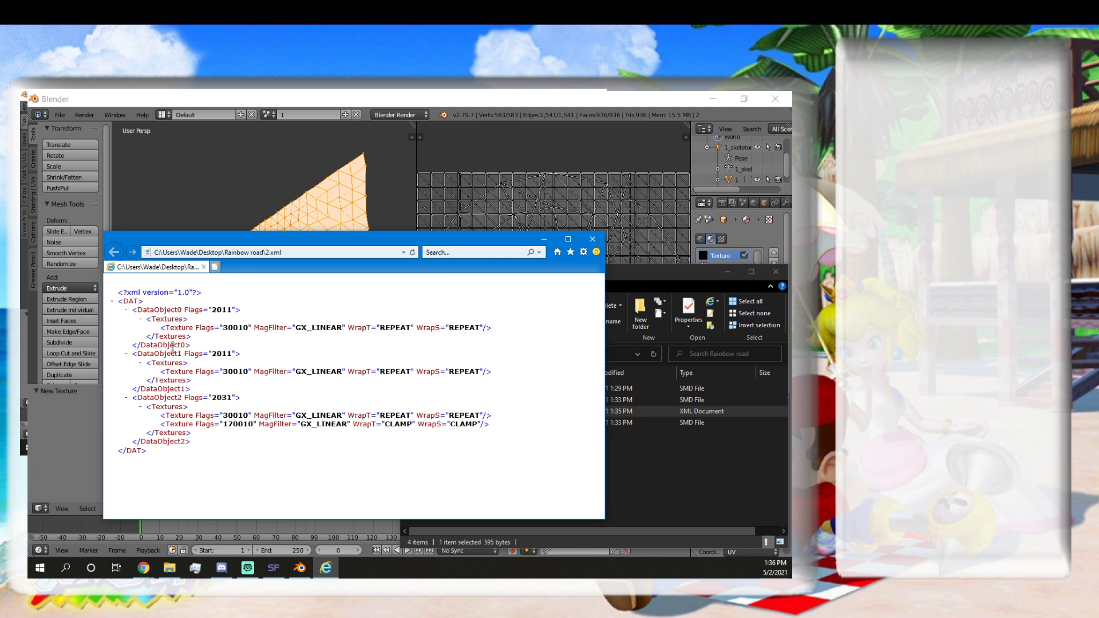
{"action": "left_click_drag", "start_coordinate": [172, 346], "coordinate": [189, 400]}
{"action": "left_click", "coordinate": [250, 424]}
{"action": "left_click", "coordinate": [592, 238]}
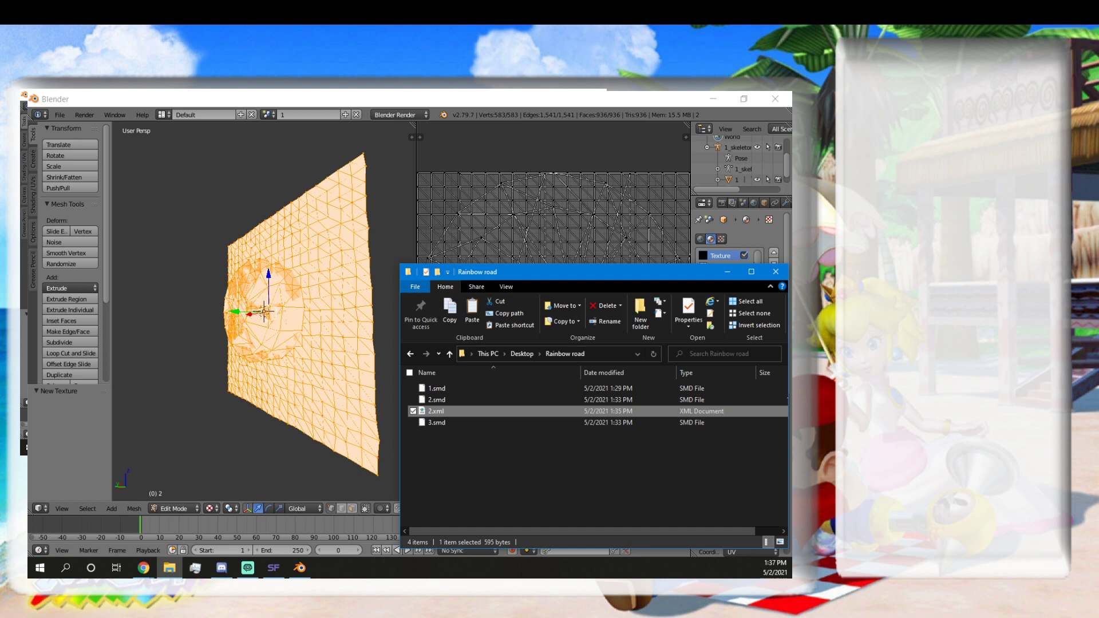
Switch to Smash Forge and expand RB_road_asky_01_joint in the model list to show its joints and data objects.
{"action": "left_click", "coordinate": [274, 568]}
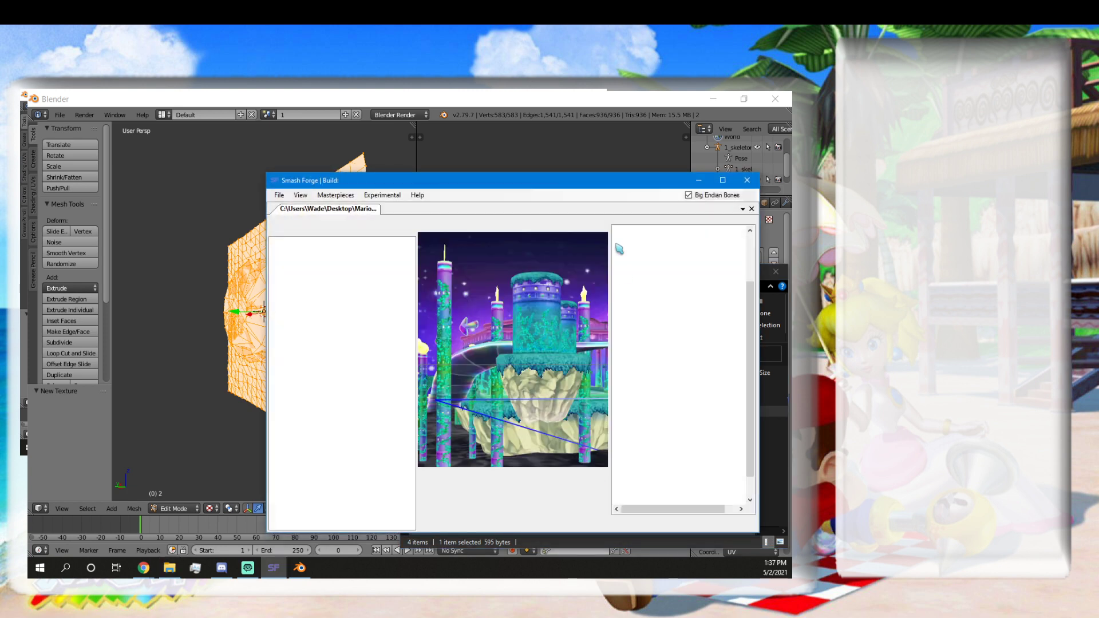
{"action": "left_click_drag", "start_coordinate": [605, 182], "coordinate": [599, 180]}
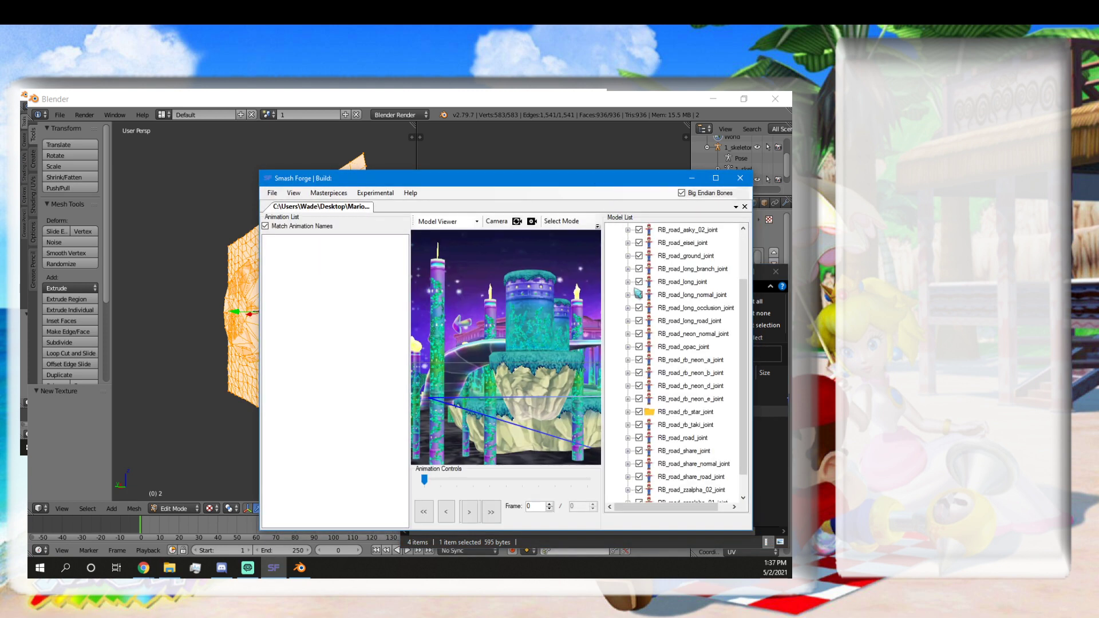
{"action": "scroll", "coordinate": [649, 312], "scroll_direction": "up", "scroll_amount": 2}
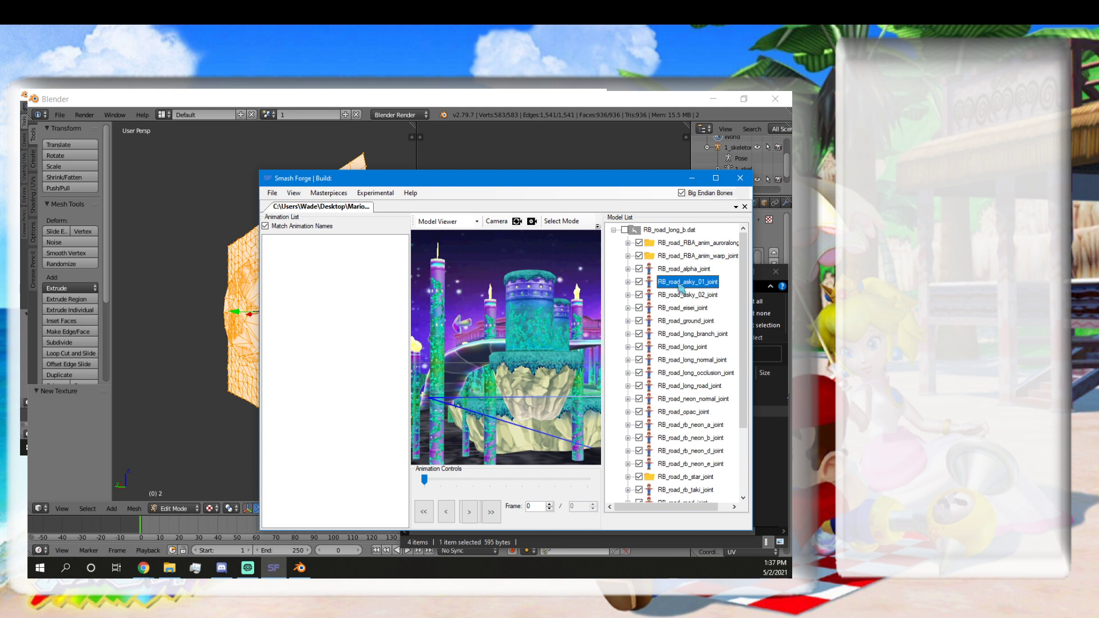
{"action": "left_click", "coordinate": [628, 282]}
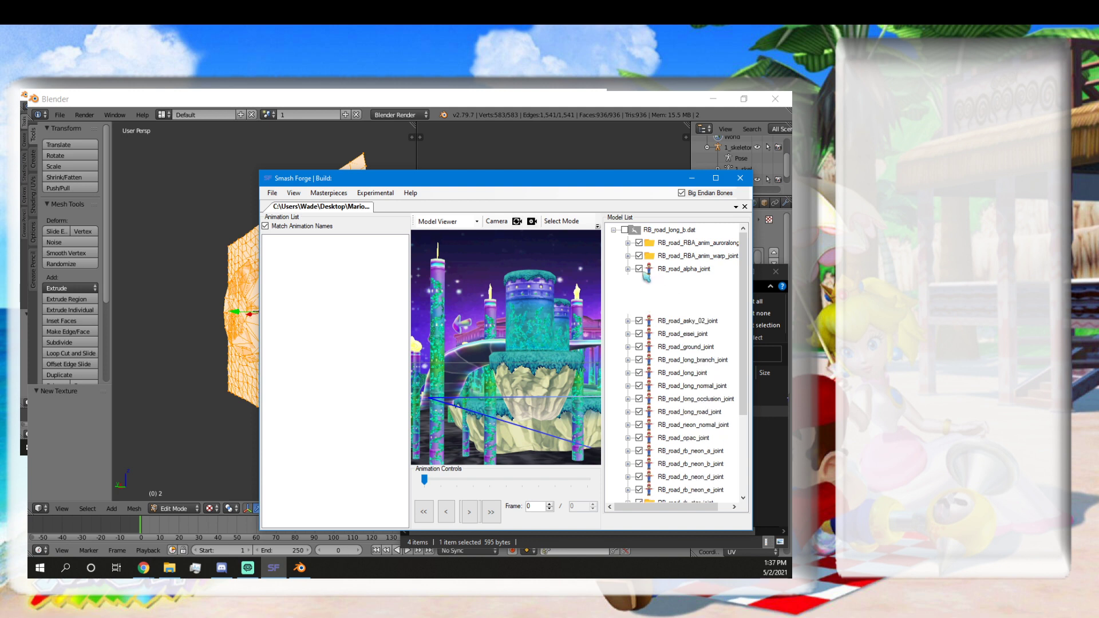
{"action": "left_click_drag", "start_coordinate": [632, 179], "coordinate": [629, 174]}
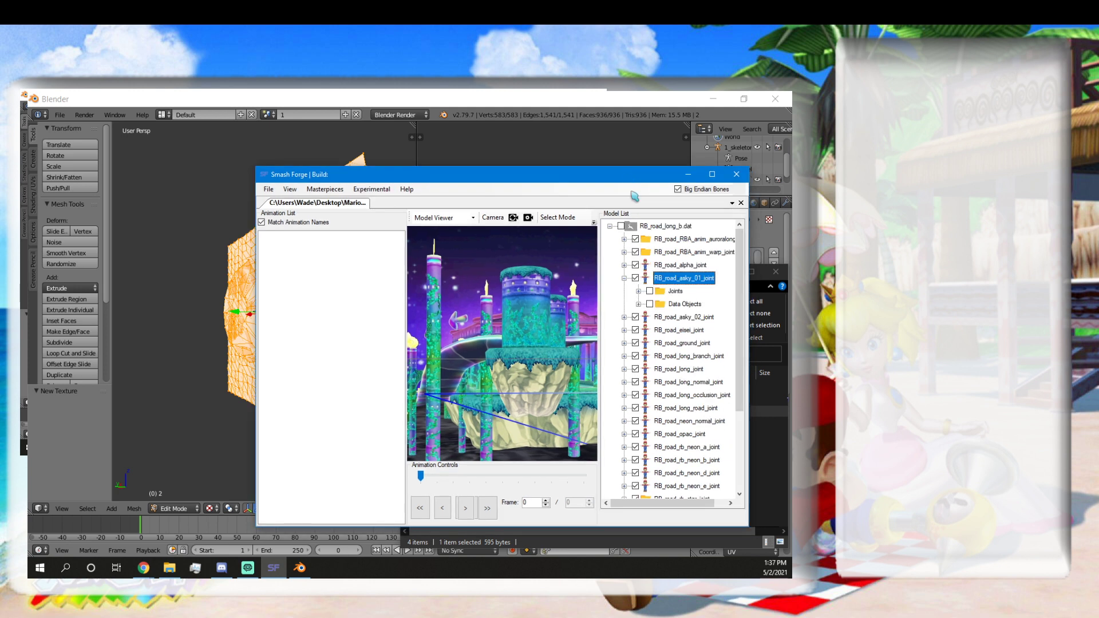
Expand the data objects of RB_road_asky_01_joint and open DataObject 0 in the DOBJ Editor, bringing its window fully into view.
{"action": "left_click", "coordinate": [639, 304]}
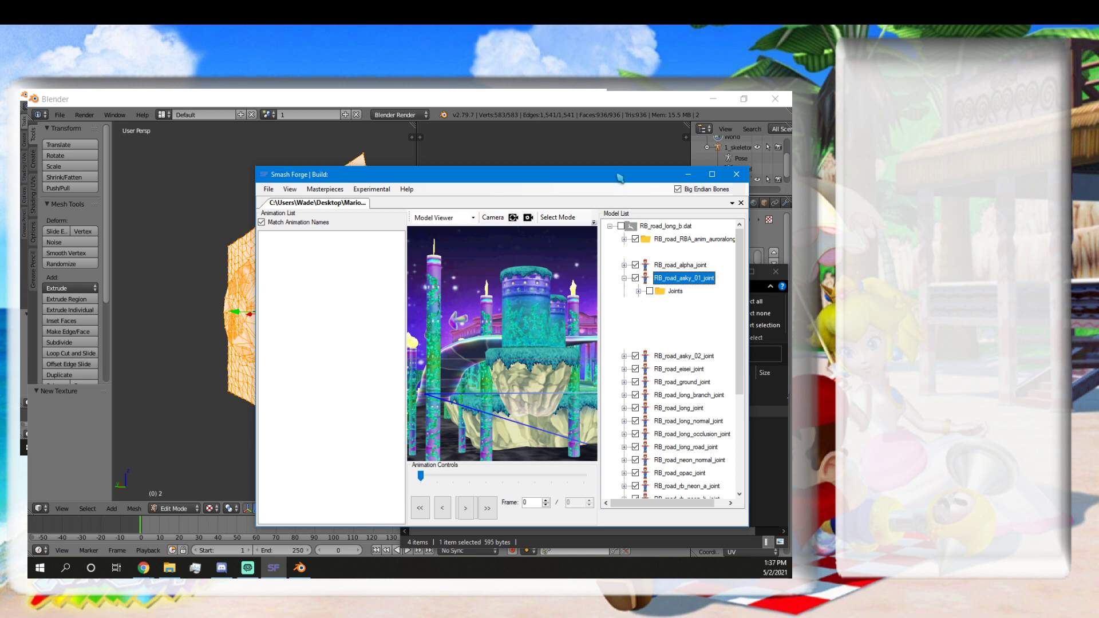
{"action": "left_click_drag", "start_coordinate": [623, 176], "coordinate": [628, 176]}
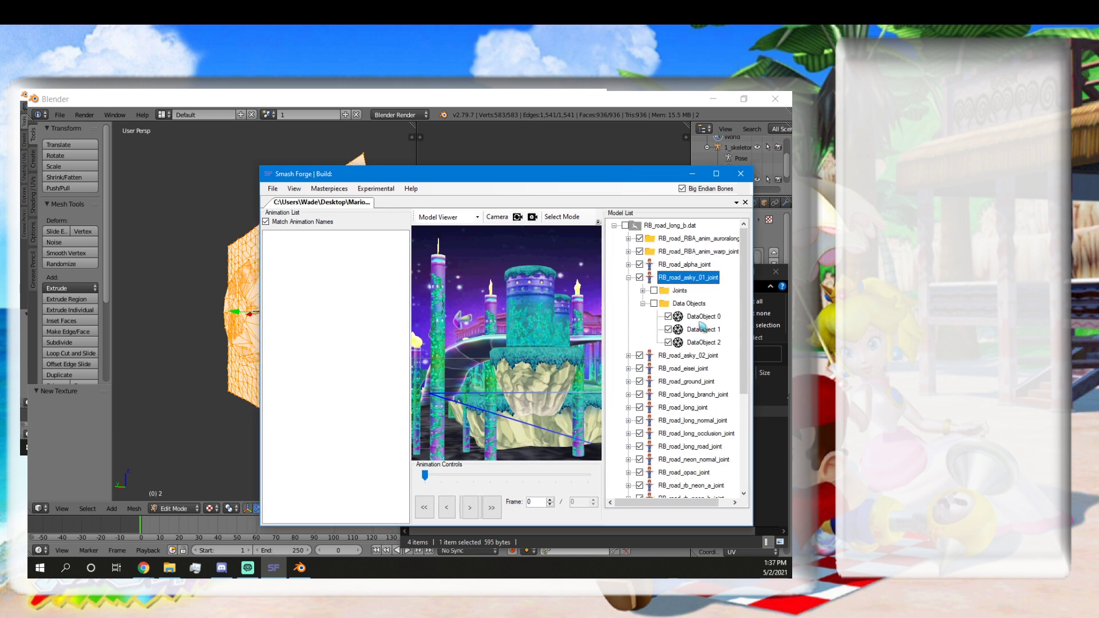
{"action": "left_click", "coordinate": [699, 316]}
{"action": "right_click", "coordinate": [697, 318]}
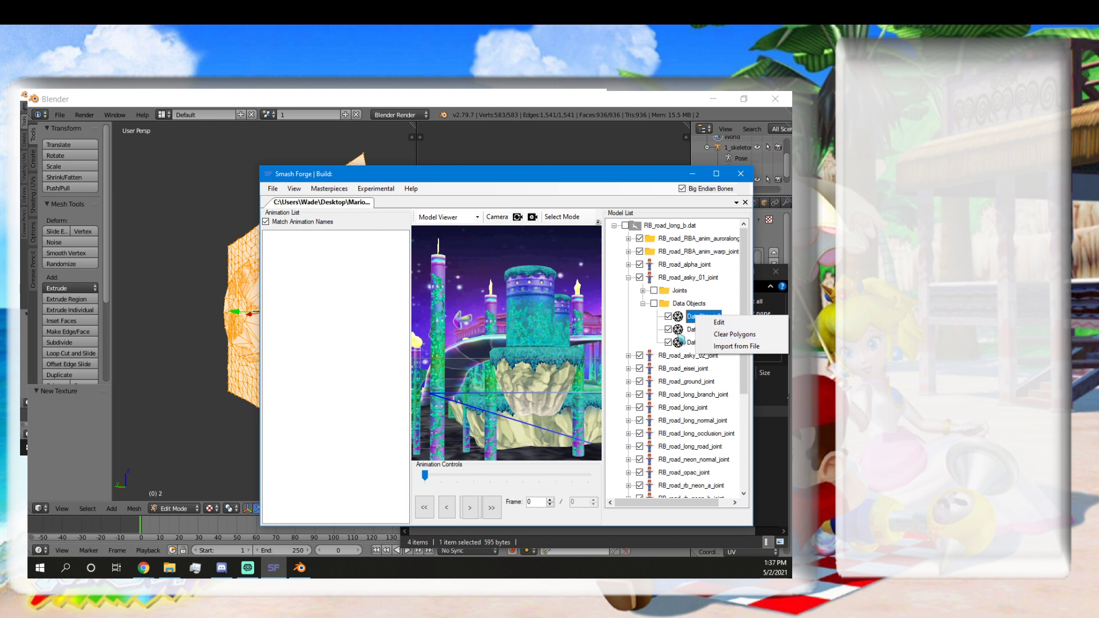
{"action": "left_click", "coordinate": [690, 329]}
{"action": "right_click", "coordinate": [690, 331]}
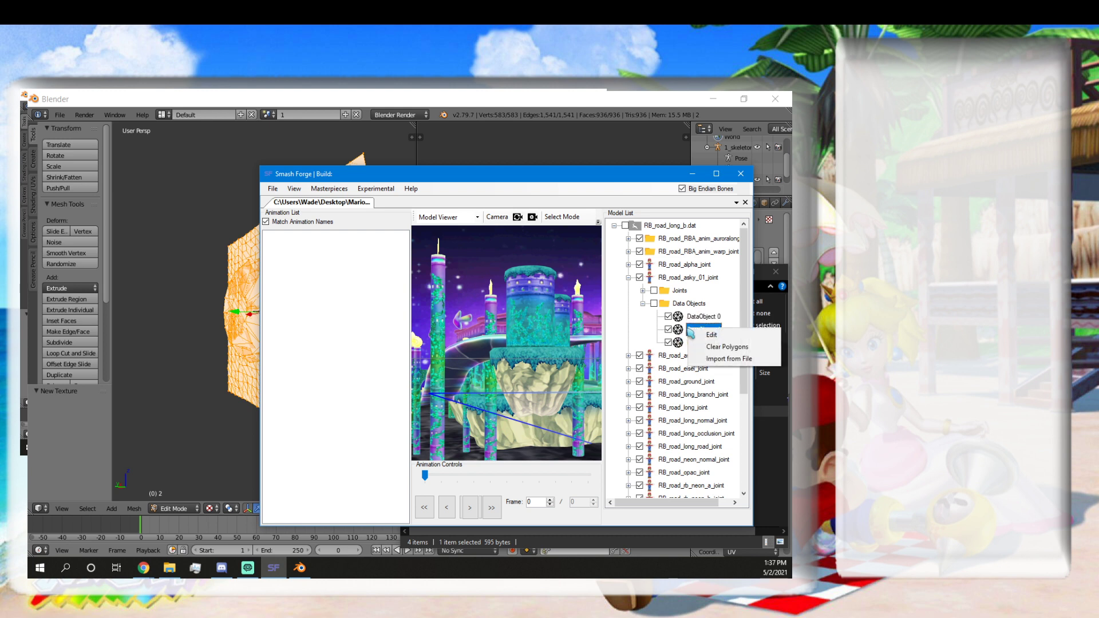
{"action": "right_click", "coordinate": [687, 317]}
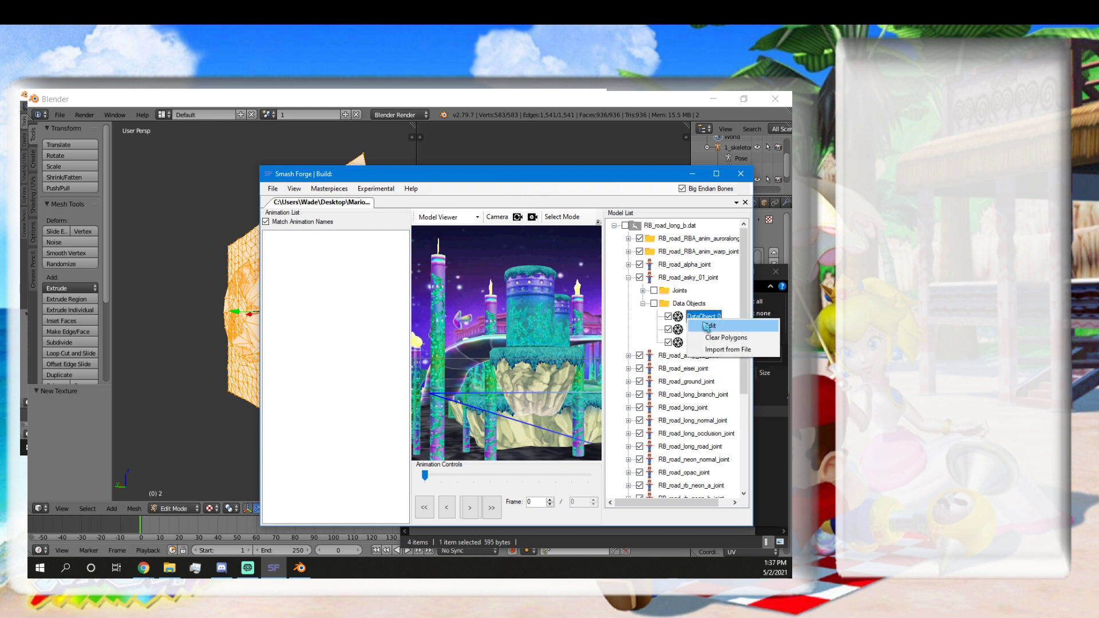
{"action": "left_click", "coordinate": [708, 325]}
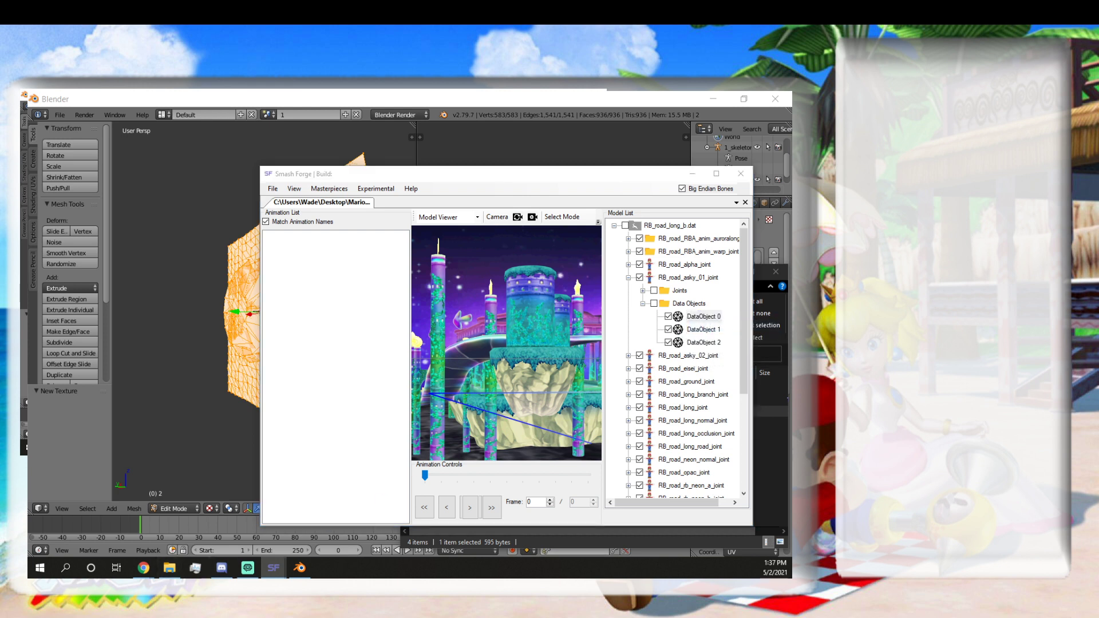
{"action": "left_click_drag", "start_coordinate": [78, 575], "coordinate": [274, 261]}
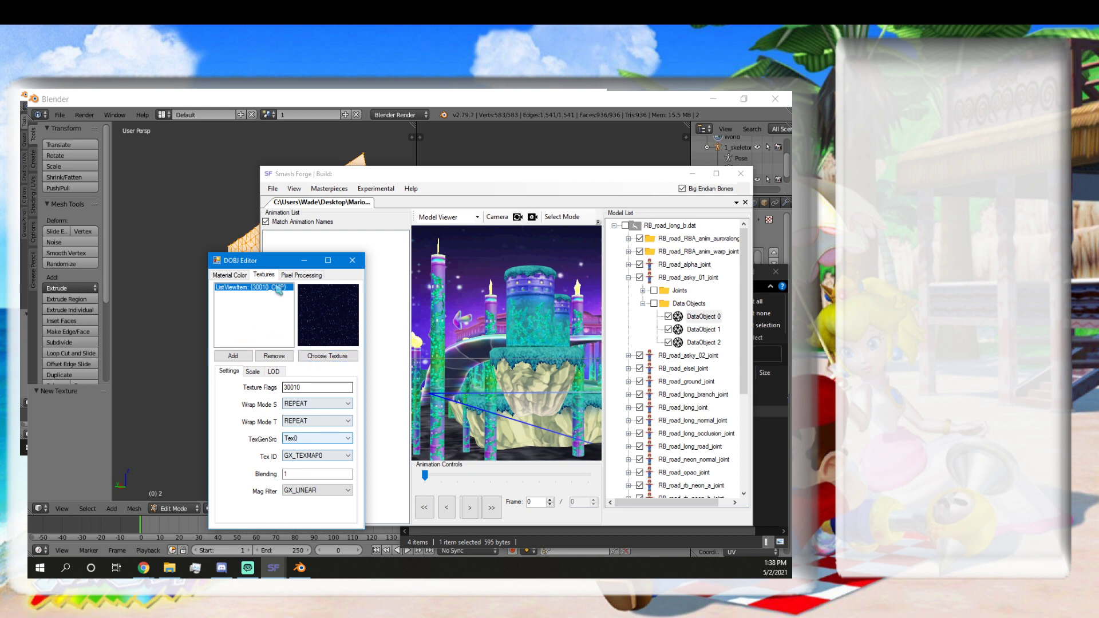
Examine DataObject 0's material color, texture and LOD settings in the DOBJ Editor.
{"action": "left_click", "coordinate": [292, 275]}
{"action": "left_click", "coordinate": [264, 275]}
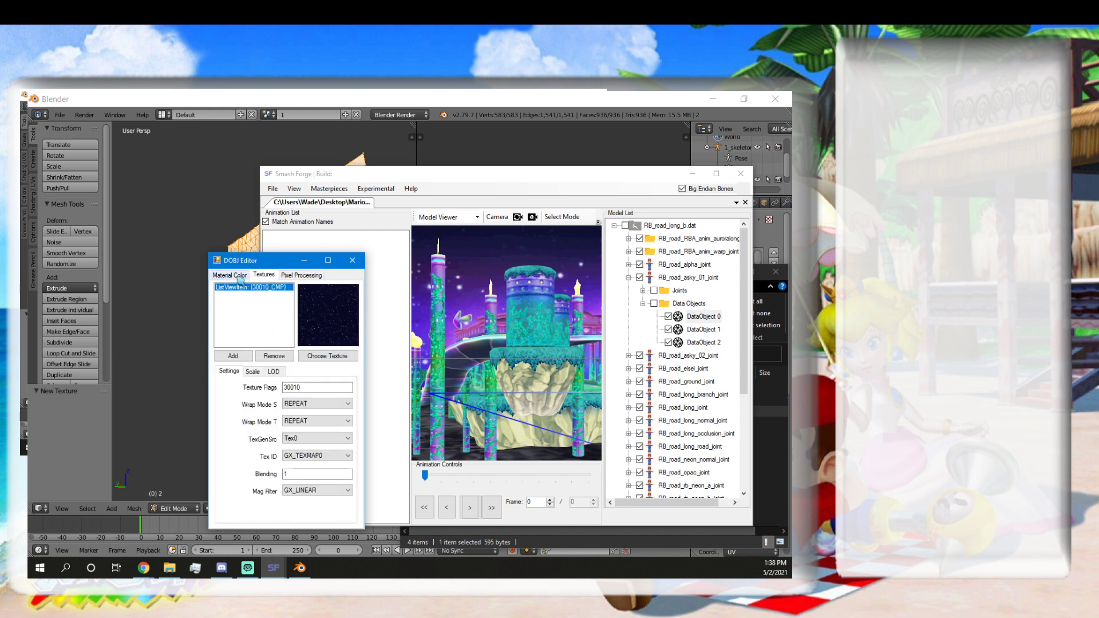
{"action": "left_click", "coordinate": [241, 276]}
{"action": "left_click", "coordinate": [268, 275]}
{"action": "left_click", "coordinate": [273, 371]}
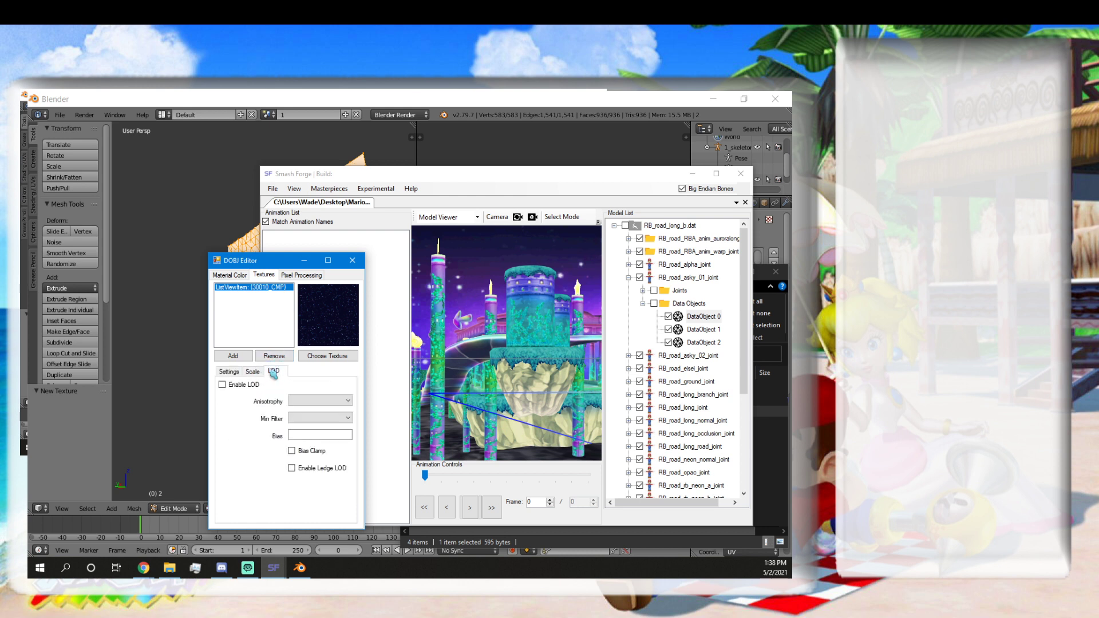
{"action": "left_click", "coordinate": [223, 372]}
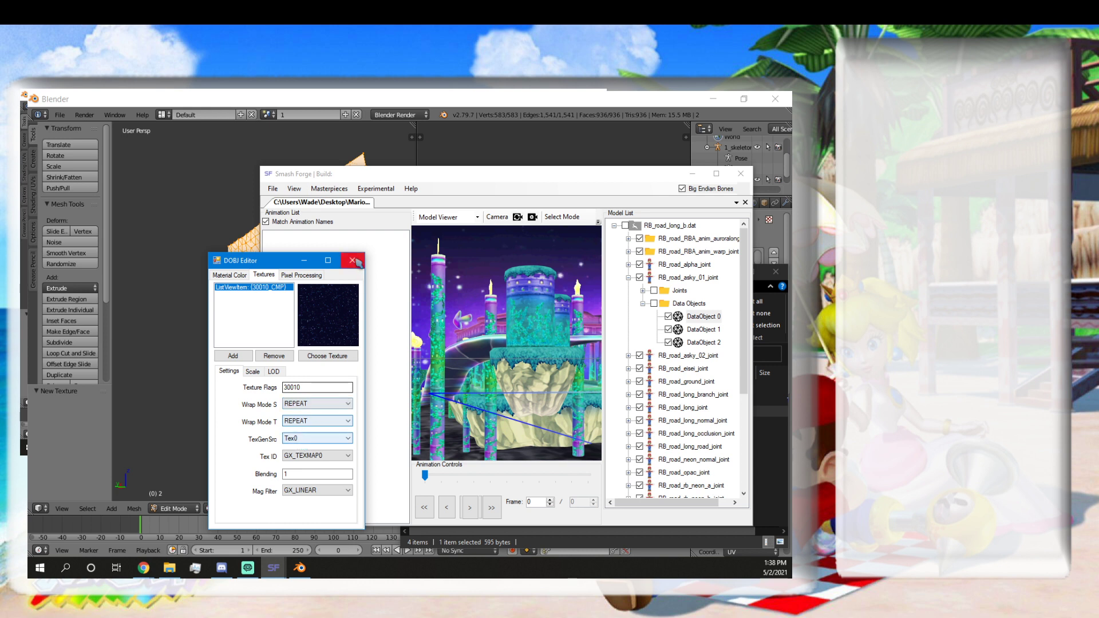
{"action": "left_click", "coordinate": [245, 275]}
{"action": "left_click", "coordinate": [256, 276]}
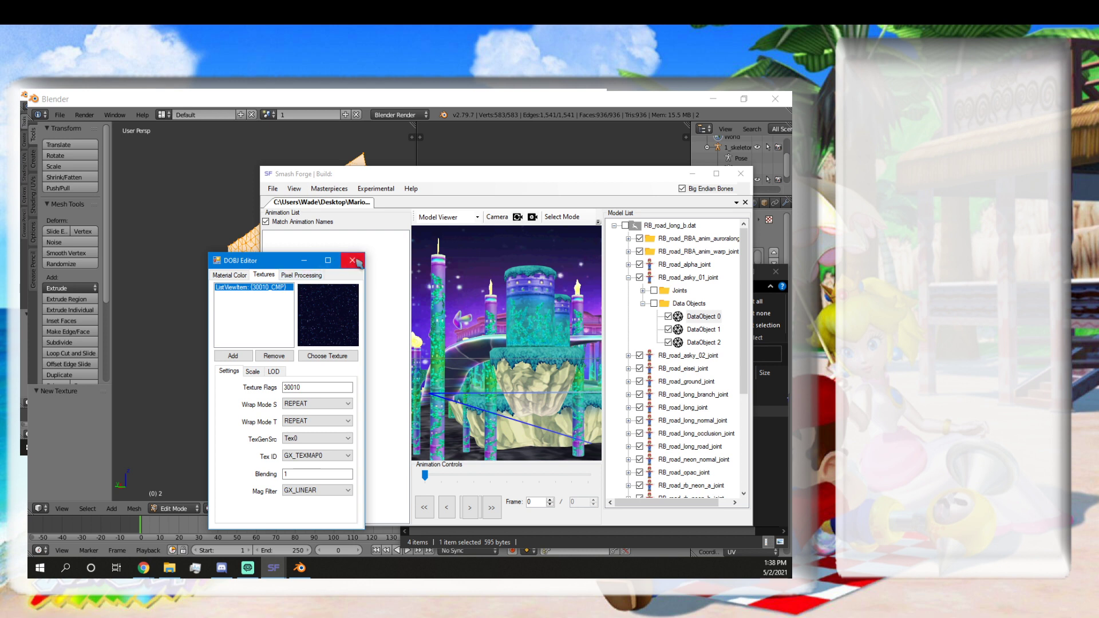
Open the texture chooser for DataObject 0 and inspect Texture_0_CMP through Texture_3_CMP without importing any.
{"action": "left_click", "coordinate": [326, 355]}
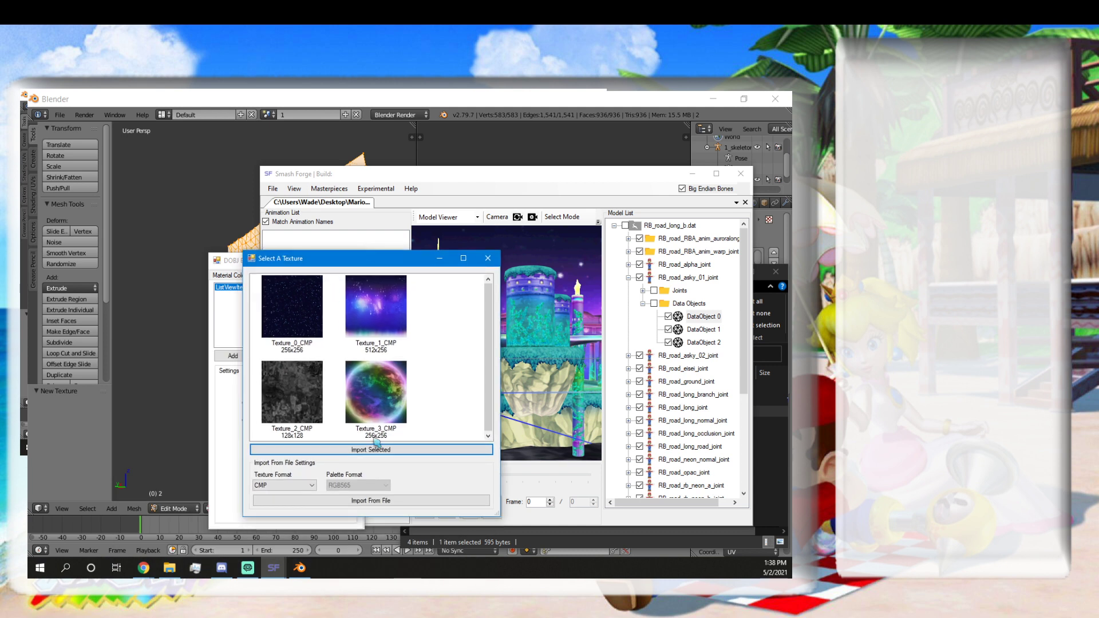
{"action": "left_click", "coordinate": [295, 393]}
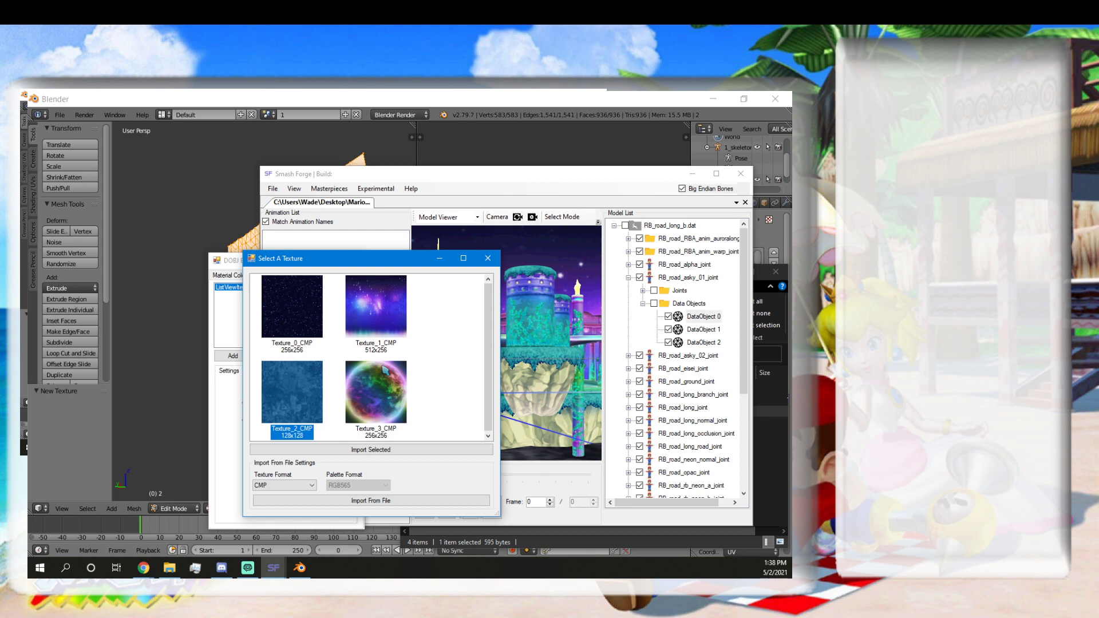
{"action": "left_click", "coordinate": [390, 332]}
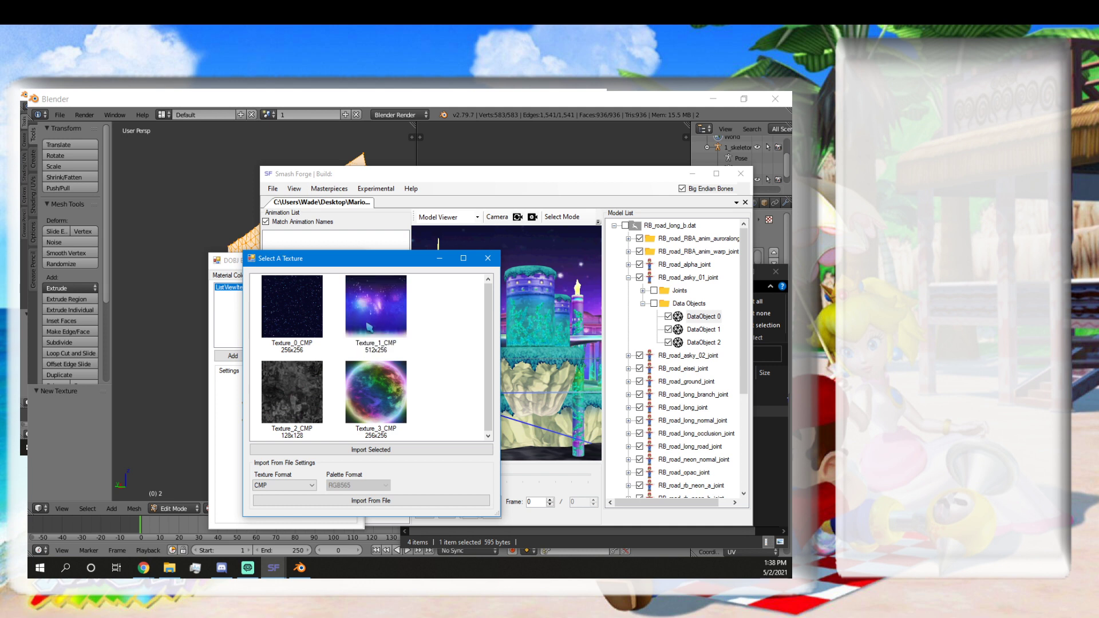
{"action": "left_click", "coordinate": [400, 330], "text": "ctrl"}
{"action": "left_click", "coordinate": [393, 325]}
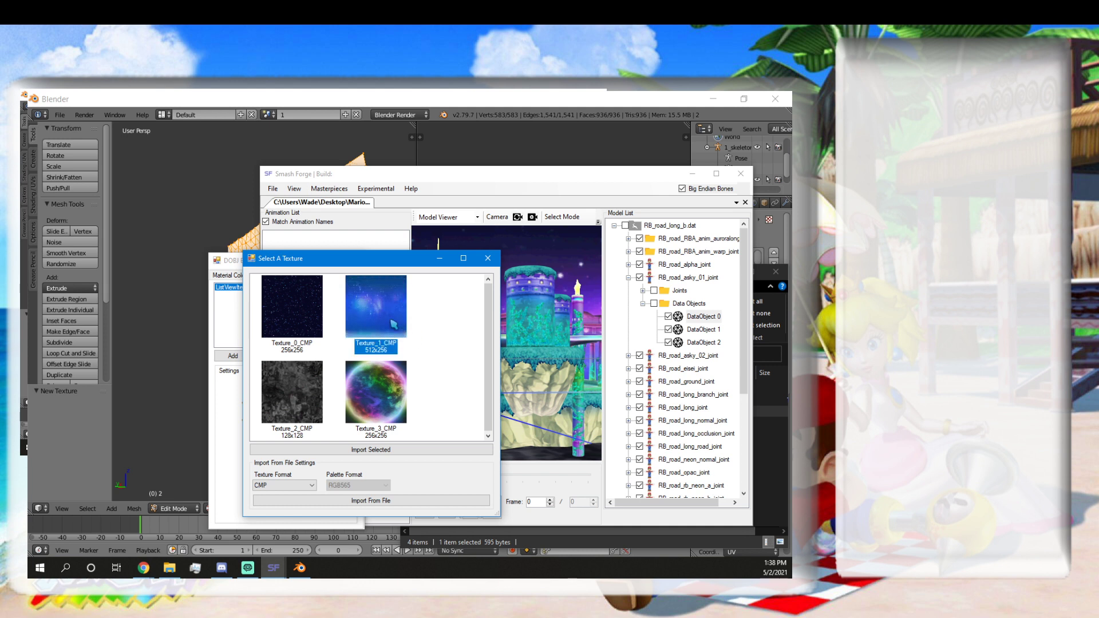
{"action": "left_click", "coordinate": [417, 319]}
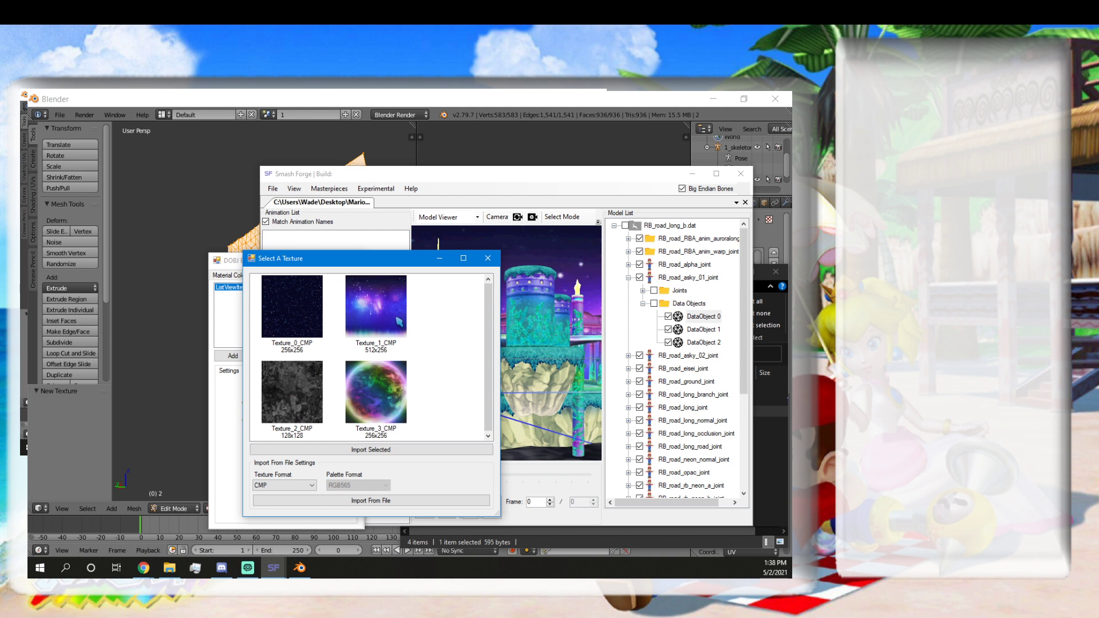
{"action": "left_click", "coordinate": [389, 324]}
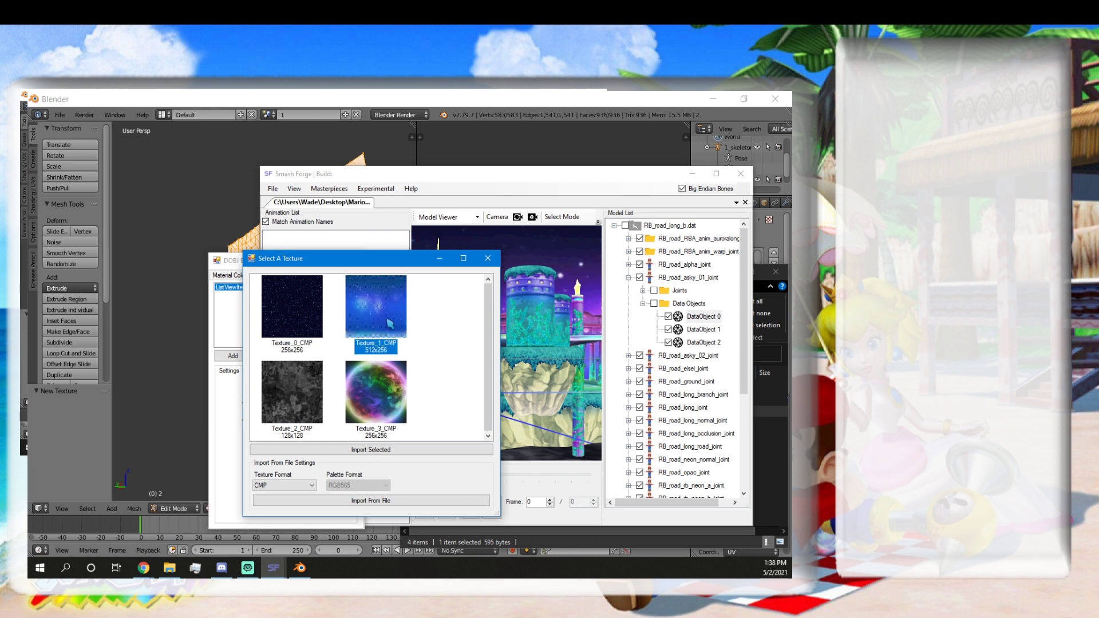
{"action": "left_click", "coordinate": [470, 361]}
{"action": "left_click", "coordinate": [383, 324]}
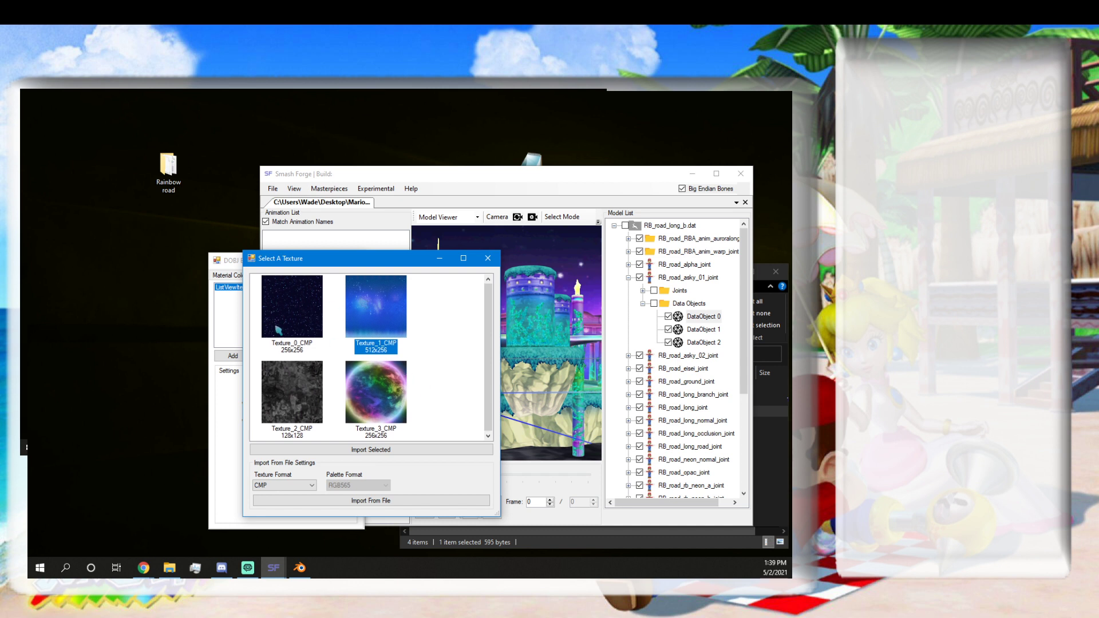
{"action": "left_click", "coordinate": [283, 326]}
{"action": "left_click", "coordinate": [297, 408]}
{"action": "left_click", "coordinate": [392, 422]}
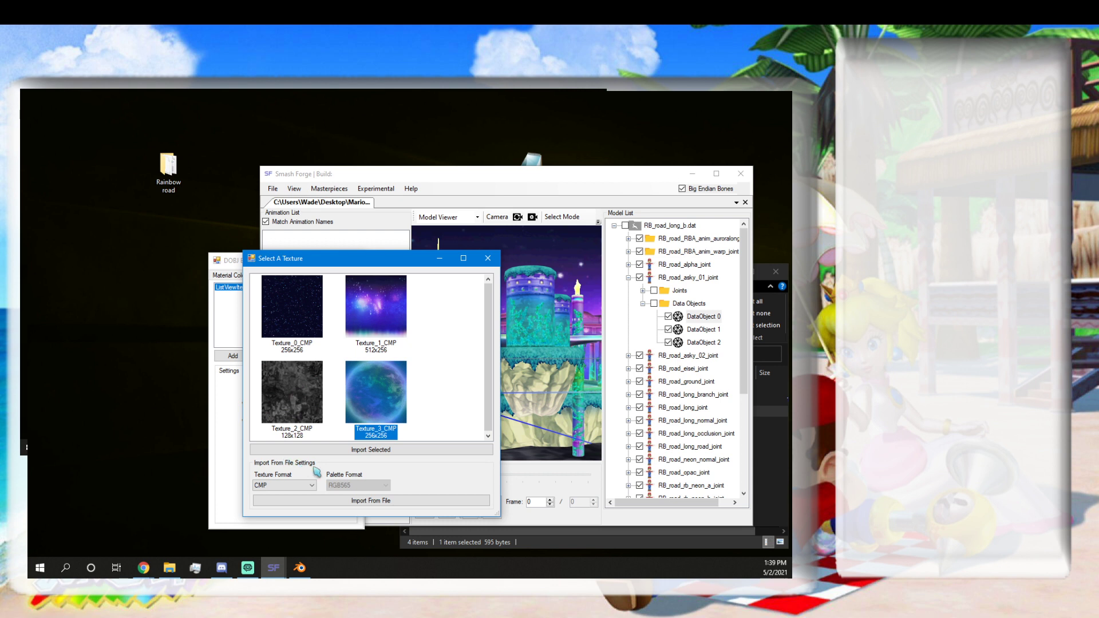
{"action": "left_click", "coordinate": [458, 433]}
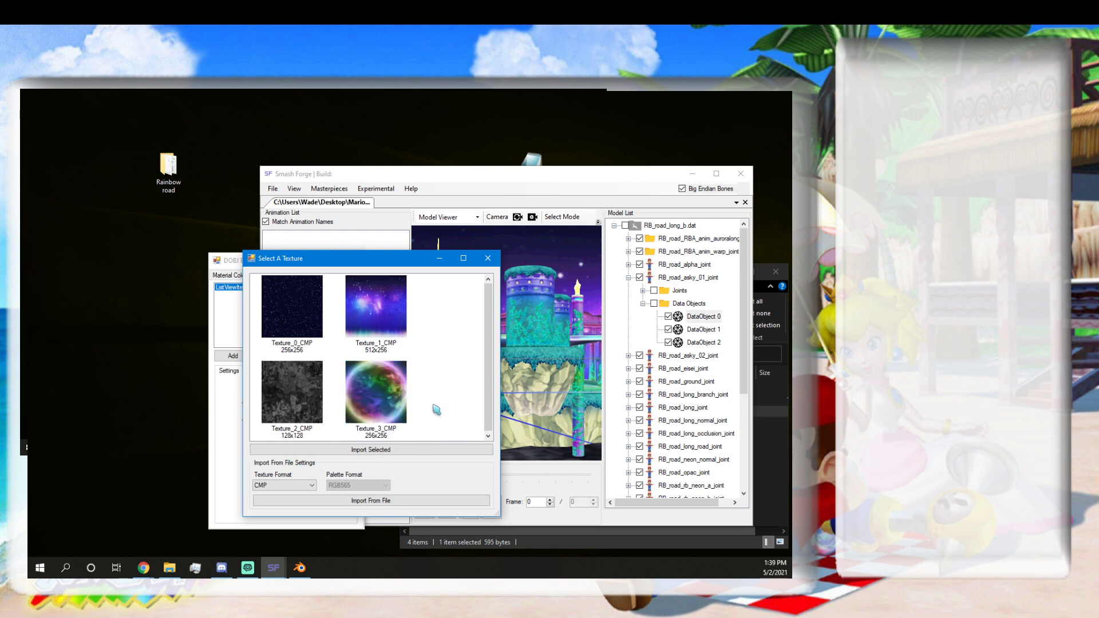
Check the available texture formats for file import, leave CMP selected and close the texture chooser.
{"action": "left_click", "coordinate": [294, 486]}
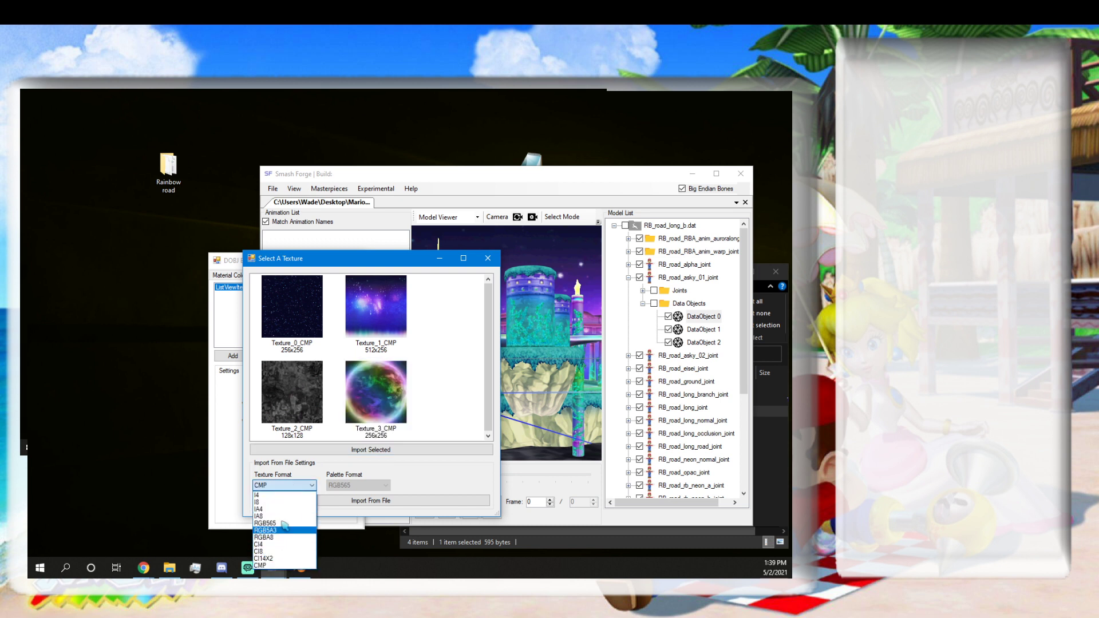
{"action": "left_click", "coordinate": [368, 471]}
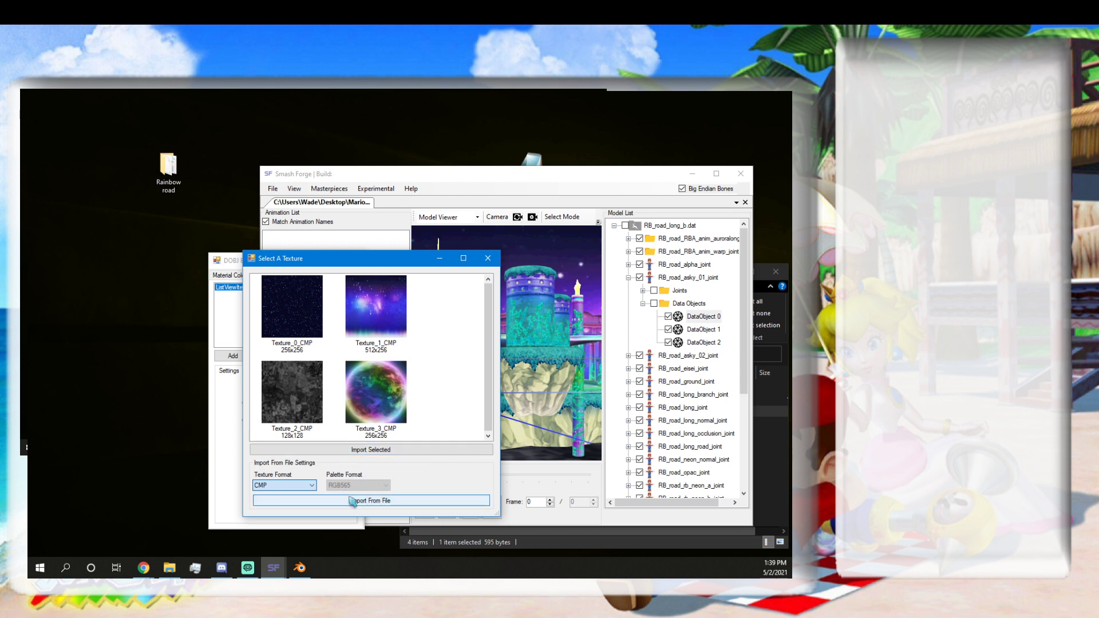
{"action": "left_click", "coordinate": [399, 335]}
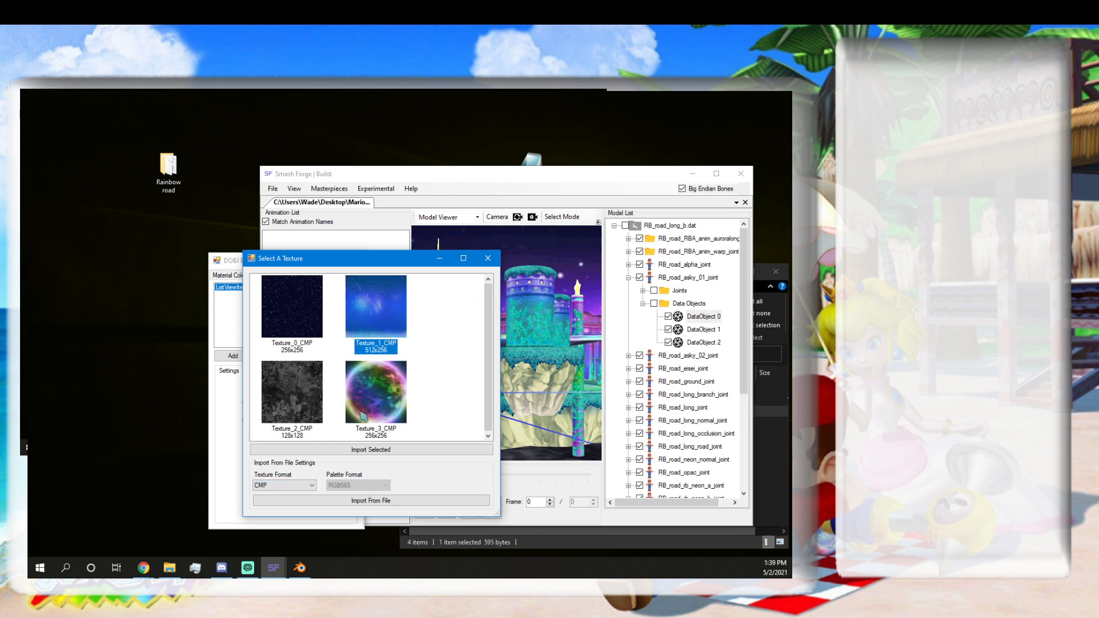
{"action": "left_click", "coordinate": [414, 327]}
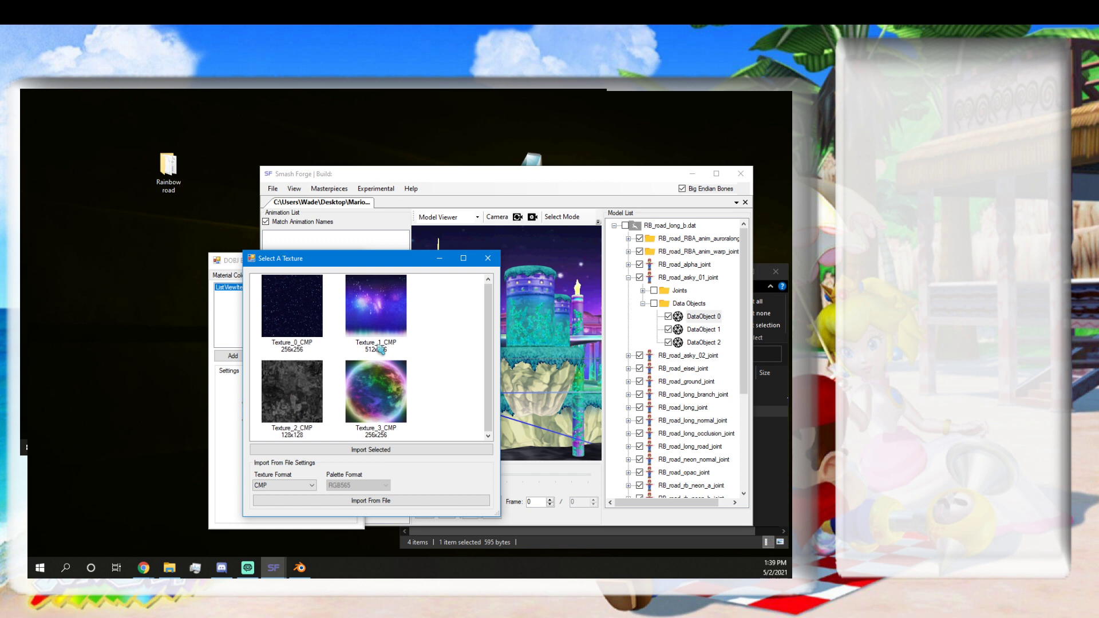
{"action": "left_click", "coordinate": [487, 258]}
Open DataObject 1 of RB_road_asky_01_joint in the DOBJ Editor and bring its window fully into view.
{"action": "left_click", "coordinate": [693, 332]}
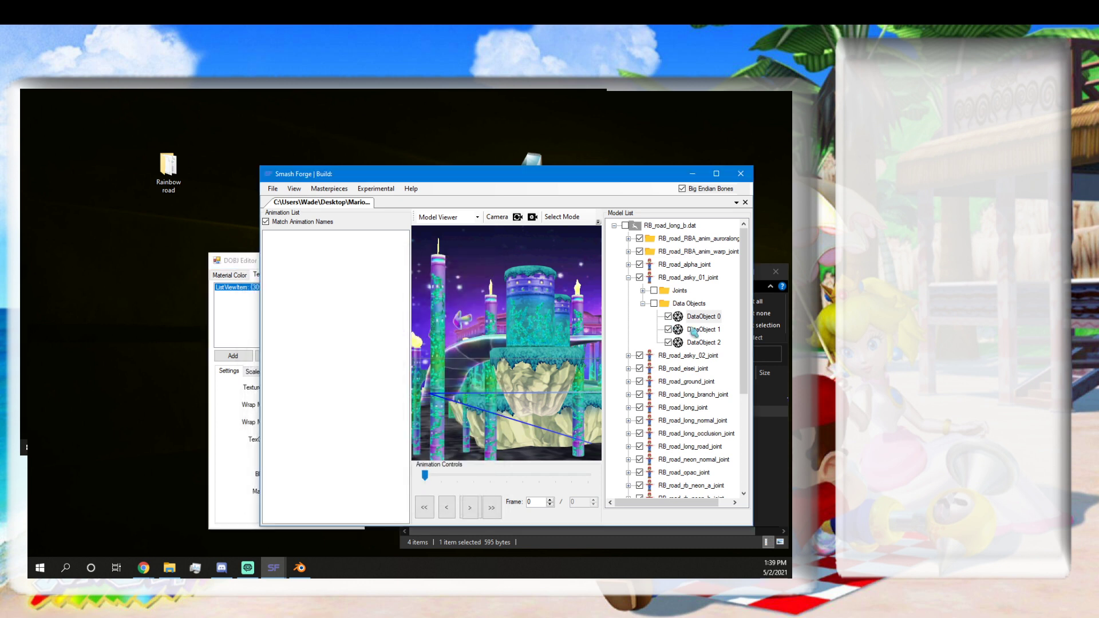
{"action": "right_click", "coordinate": [690, 328]}
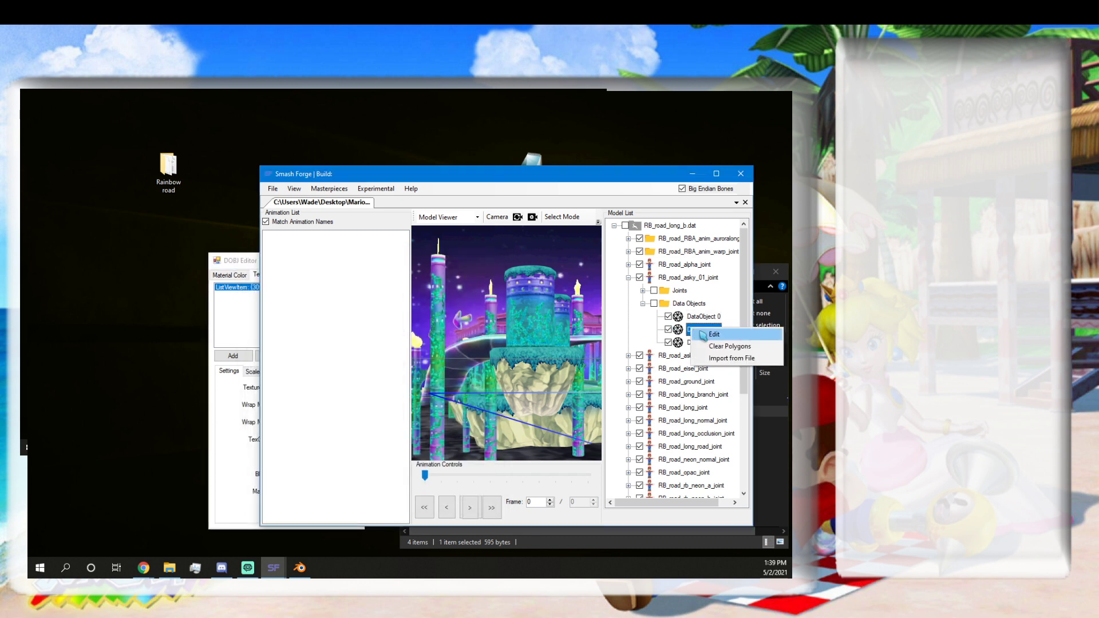
{"action": "left_click", "coordinate": [701, 333]}
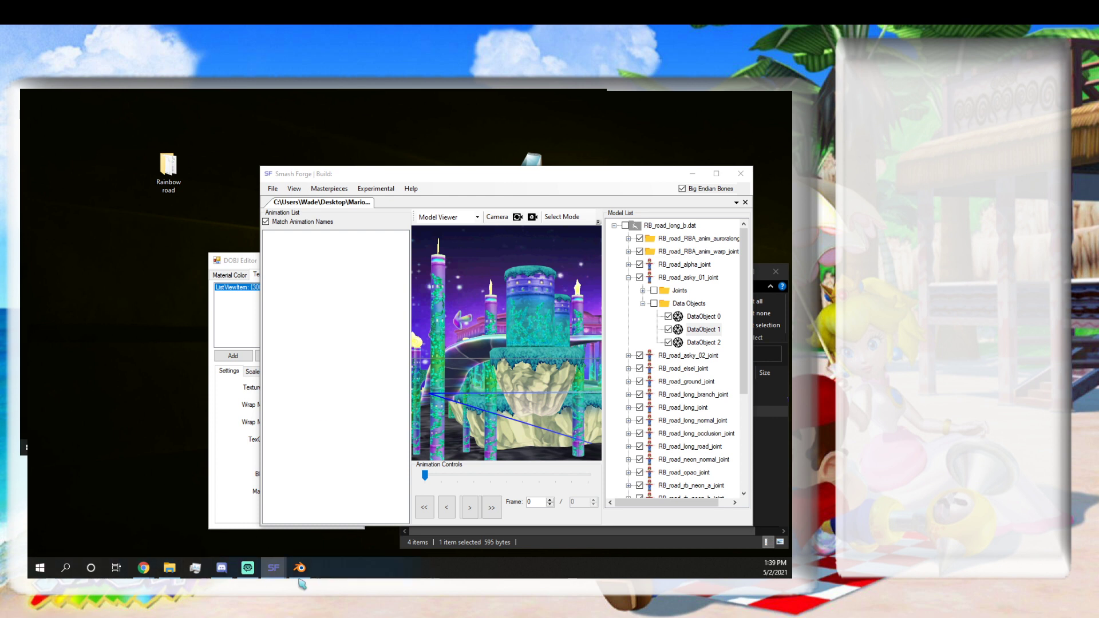
{"action": "left_click_drag", "start_coordinate": [369, 507], "coordinate": [355, 237]}
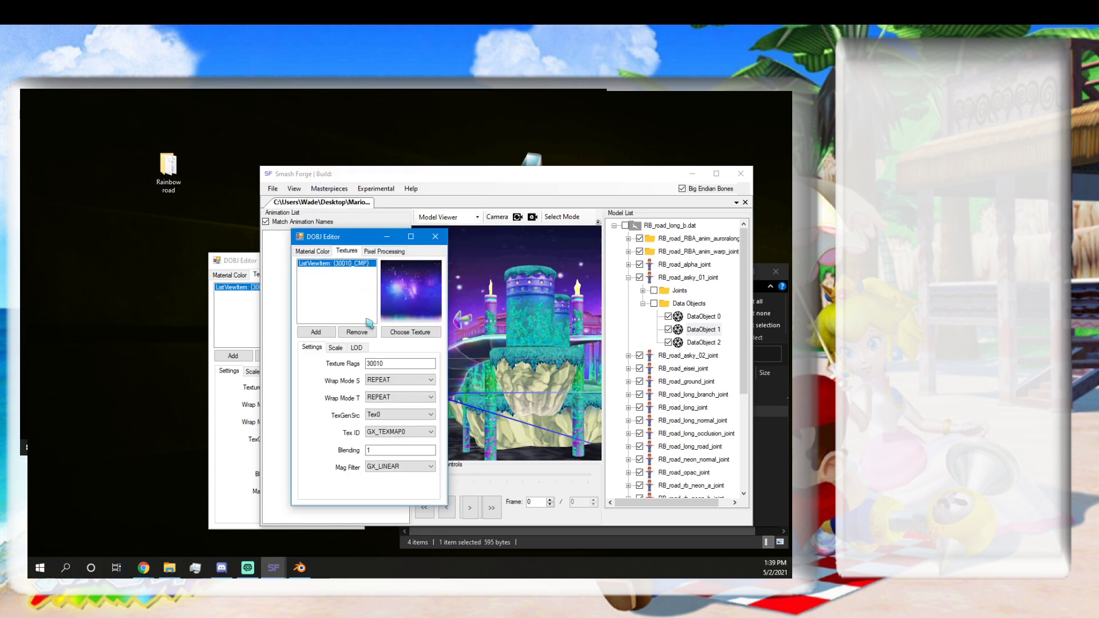
Open DataObject 1's texture chooser, bring it into view and capture a screen snip of the Texture_1_CMP thumbnail.
{"action": "left_click", "coordinate": [409, 332]}
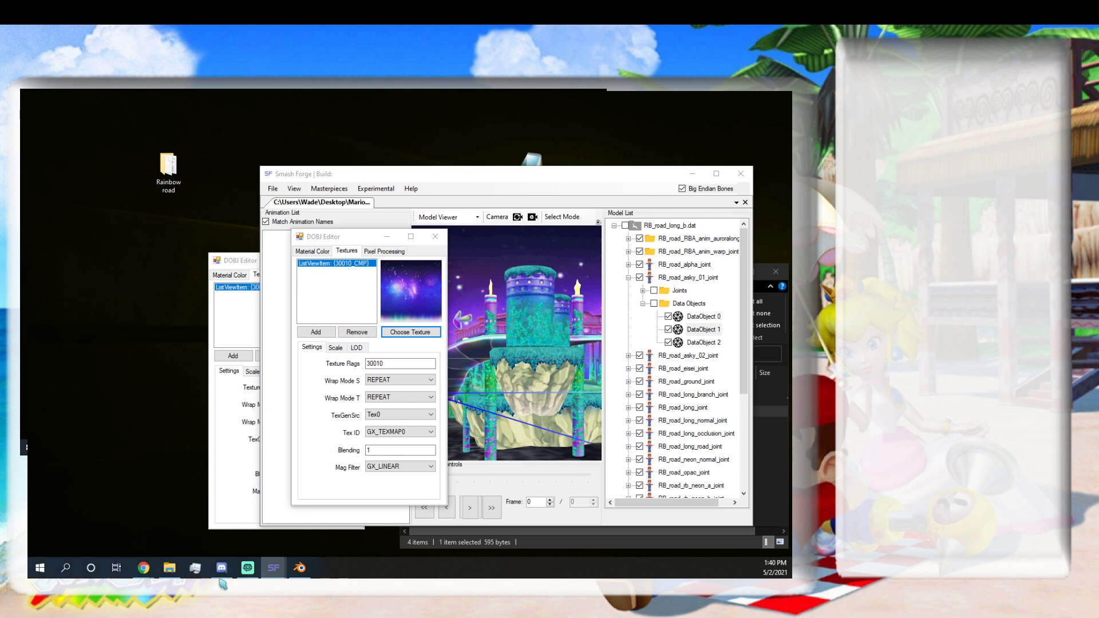
{"action": "left_click_drag", "start_coordinate": [273, 371], "coordinate": [309, 221]}
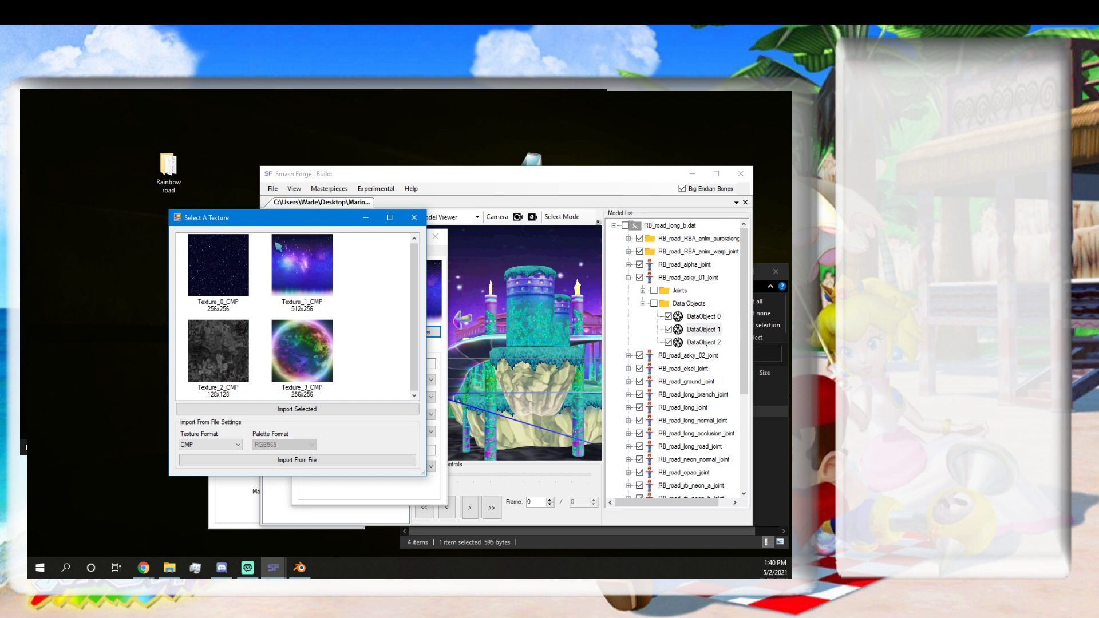
{"action": "key", "text": "super+shift+s"}
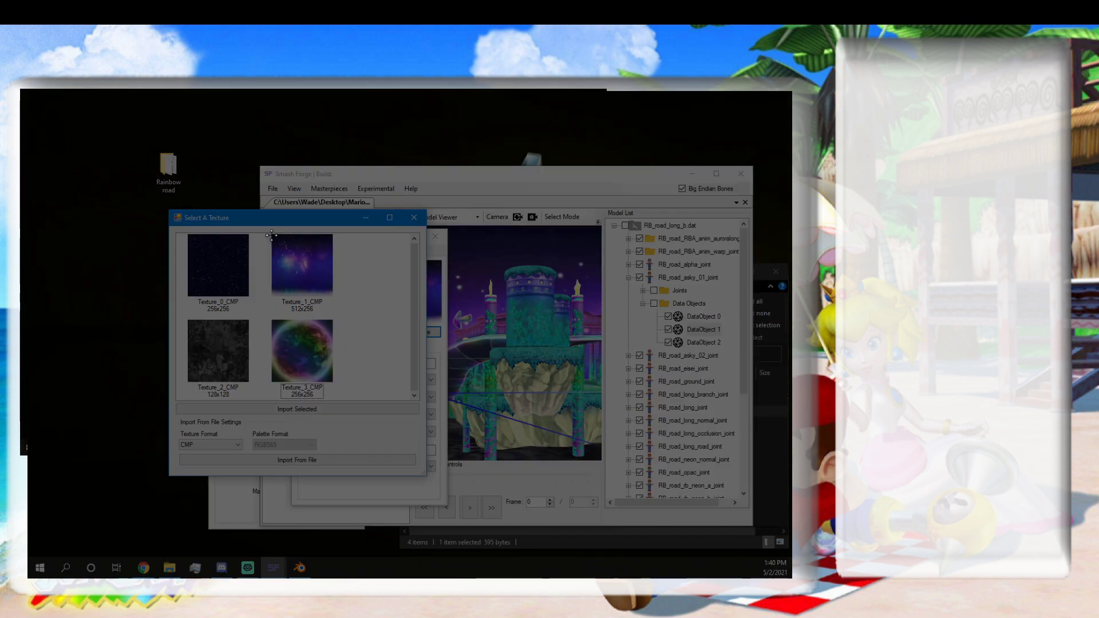
{"action": "left_click_drag", "start_coordinate": [272, 235], "coordinate": [332, 294]}
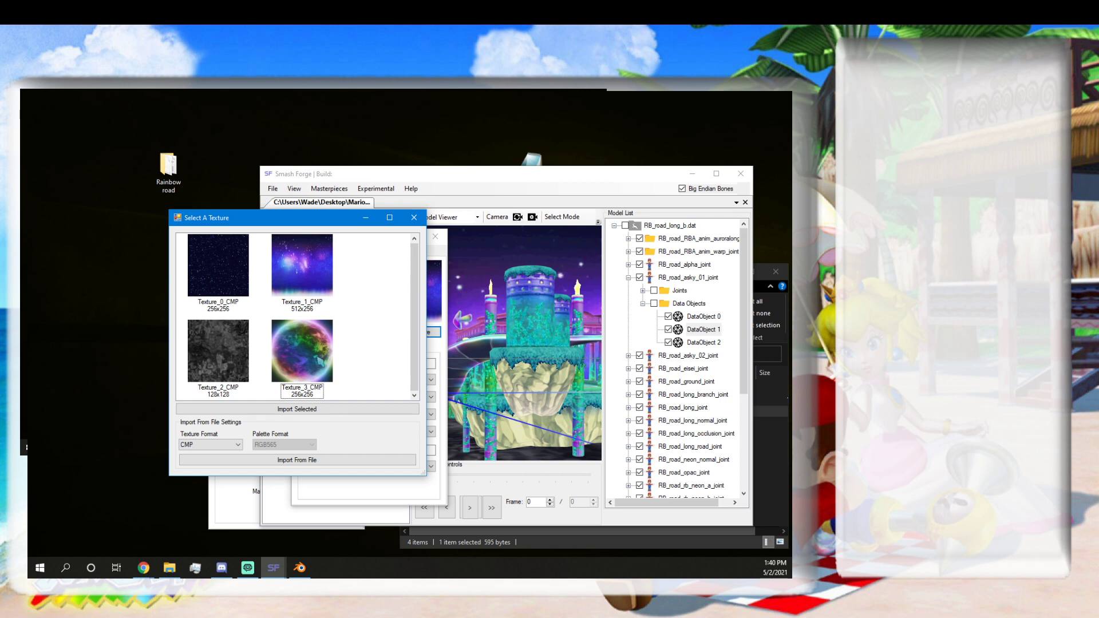
Switch to Chrome and open The Models Resource's Mario Kart Arcade GP 2 page from the Google results.
{"action": "key", "text": "alt+Tab"}
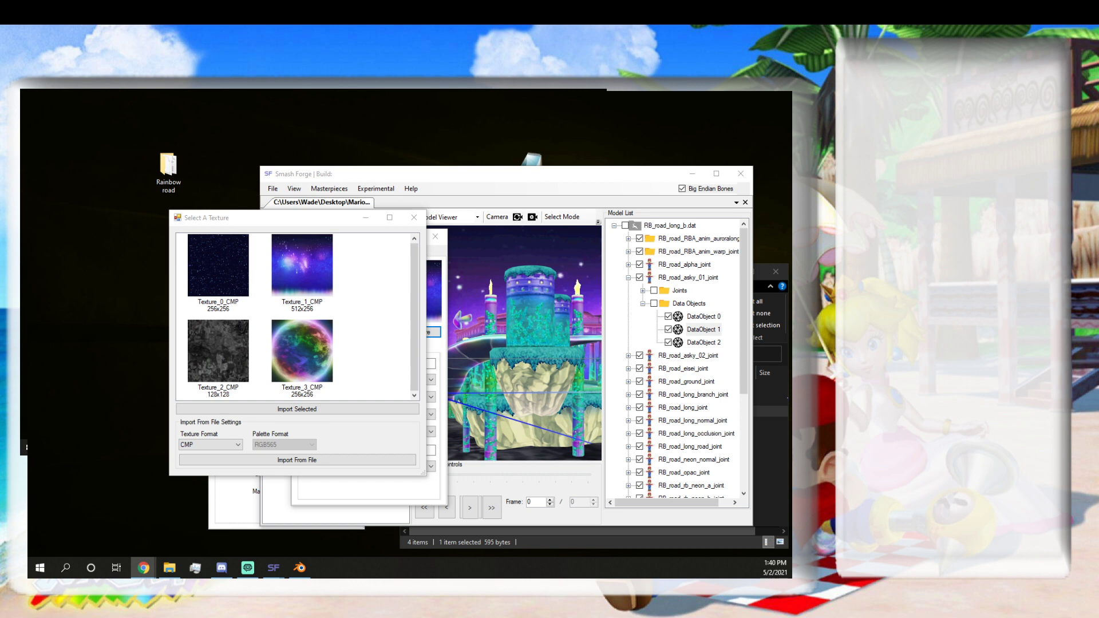
{"action": "left_click_drag", "start_coordinate": [1007, 440], "coordinate": [329, 92]}
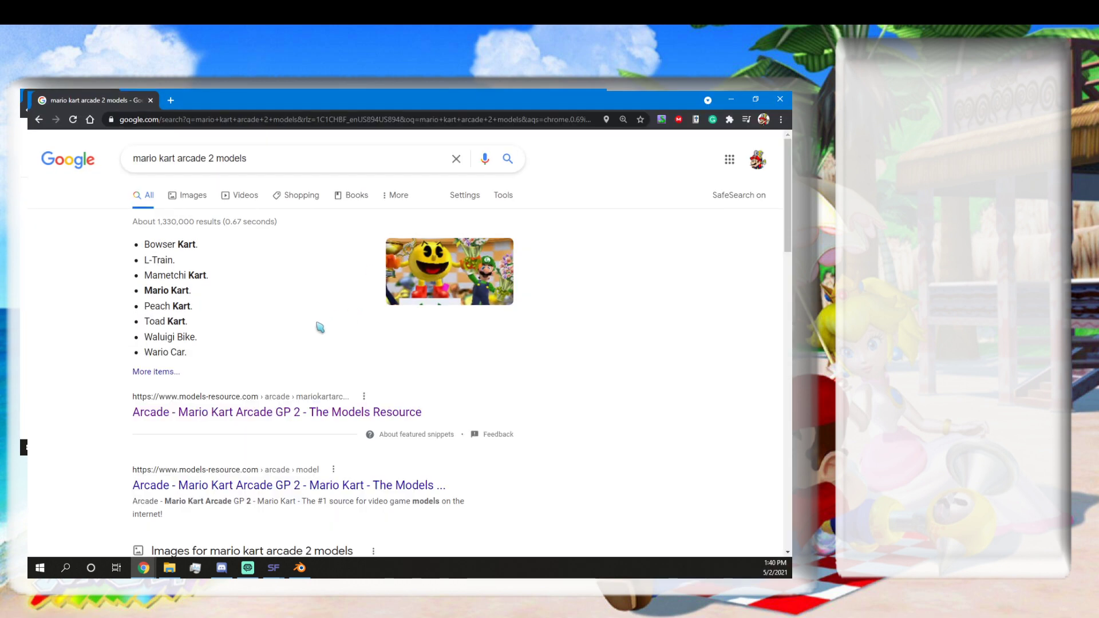
{"action": "scroll", "coordinate": [298, 339], "scroll_direction": "down", "scroll_amount": 2}
{"action": "left_click", "coordinate": [244, 314]}
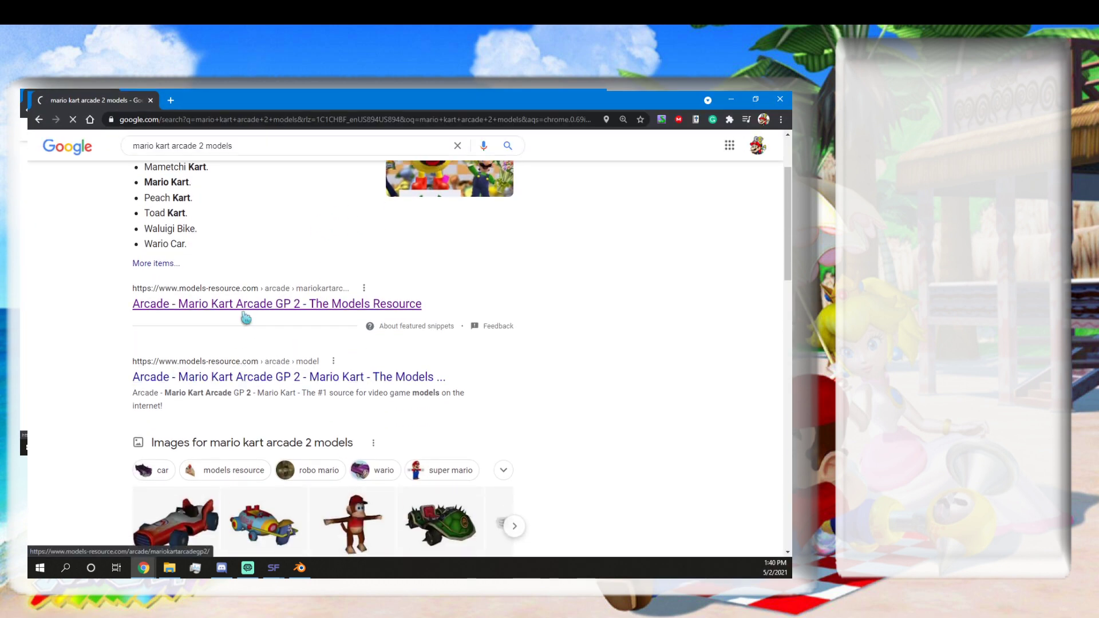
Find the Tracks section on the Mario Kart Arcade GP 2 page and open the Mario Highway model.
{"action": "scroll", "coordinate": [282, 335], "scroll_direction": "down", "scroll_amount": 3}
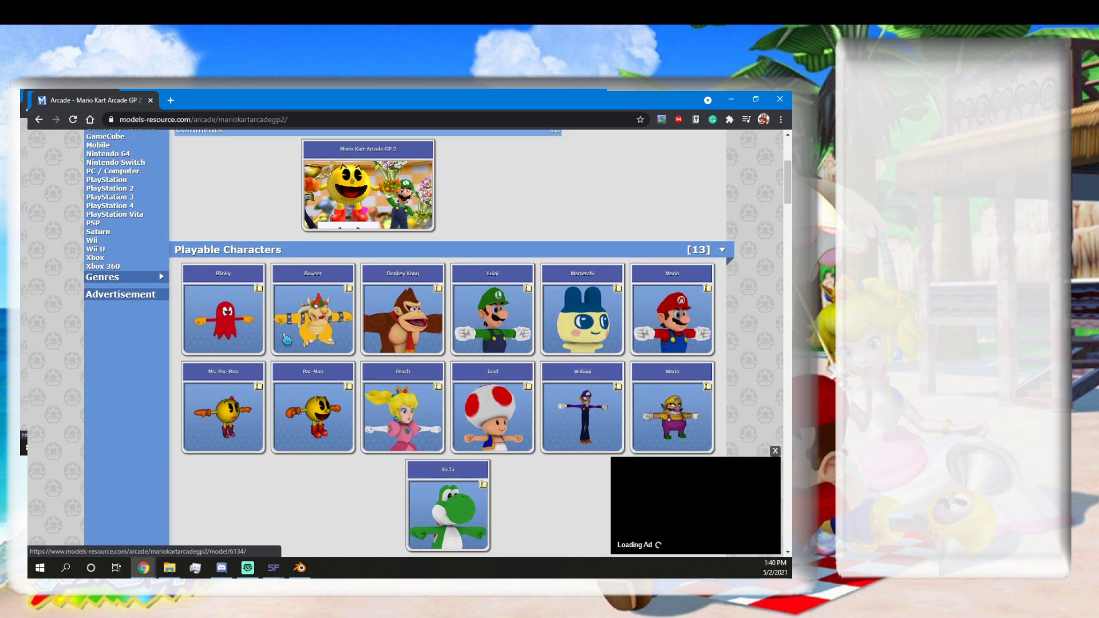
{"action": "scroll", "coordinate": [286, 339], "scroll_direction": "down", "scroll_amount": 12}
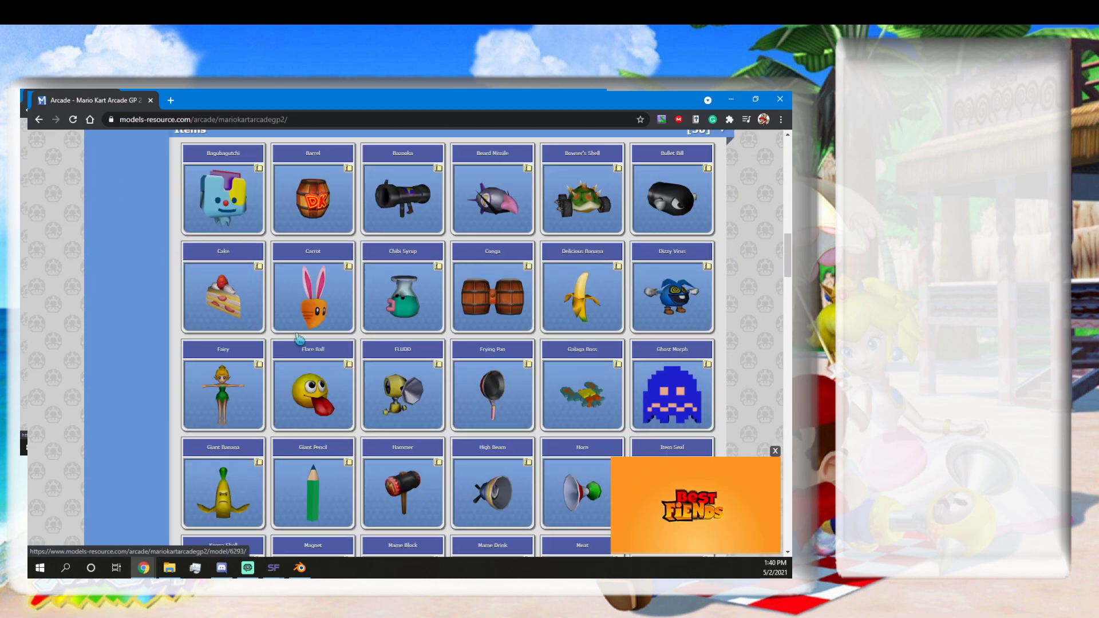
{"action": "scroll", "coordinate": [299, 337], "scroll_direction": "down", "scroll_amount": 11}
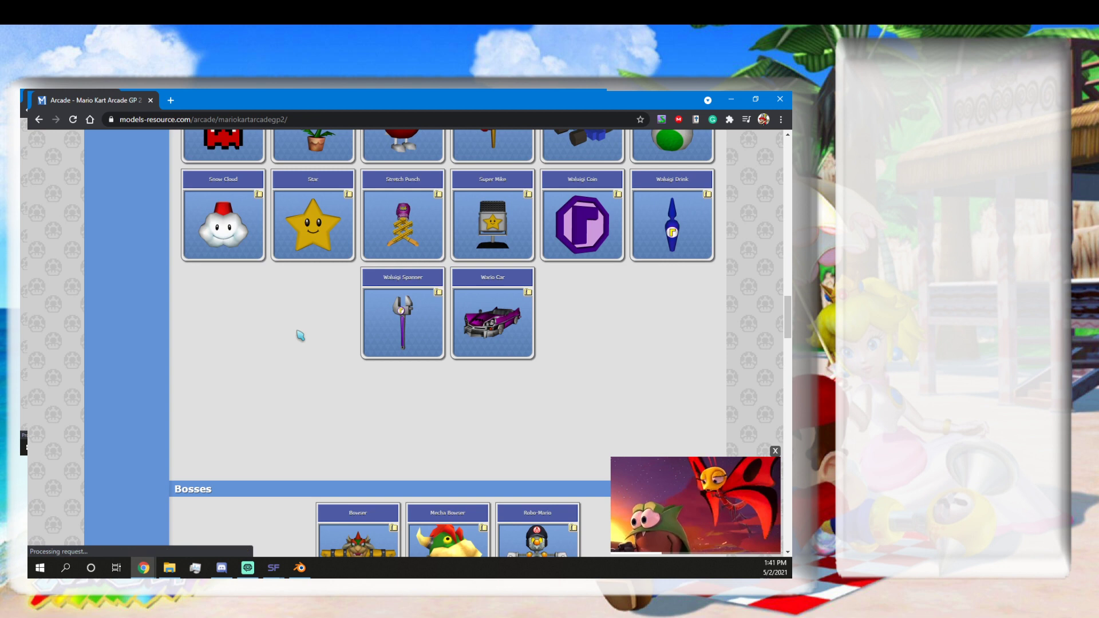
{"action": "scroll", "coordinate": [299, 336], "scroll_direction": "down", "scroll_amount": 13}
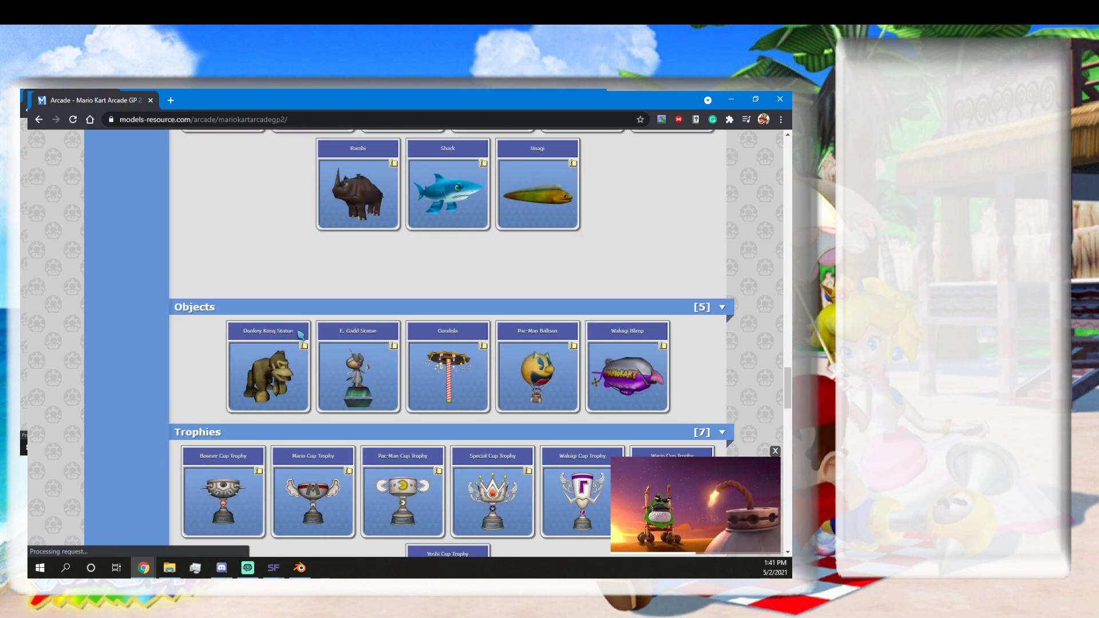
{"action": "scroll", "coordinate": [299, 335], "scroll_direction": "down", "scroll_amount": 9}
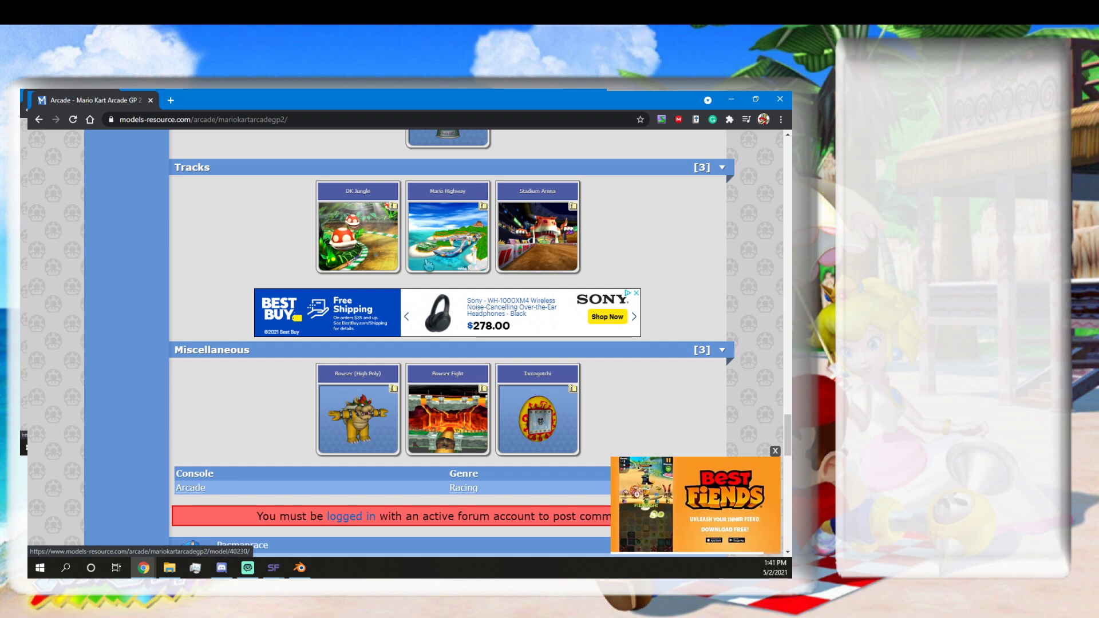
{"action": "left_click", "coordinate": [456, 195]}
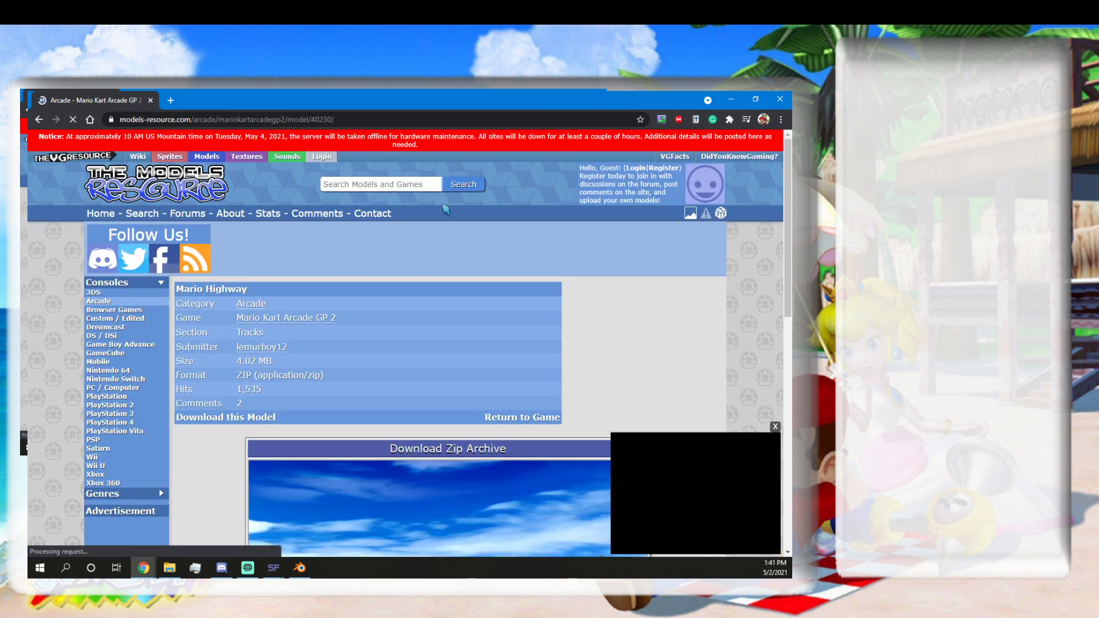
Examine the Mario Highway preview and comments, then close the page to return to Smash Forge.
{"action": "scroll", "coordinate": [401, 314], "scroll_direction": "down", "scroll_amount": 5}
{"action": "scroll", "coordinate": [402, 314], "scroll_direction": "down", "scroll_amount": 1}
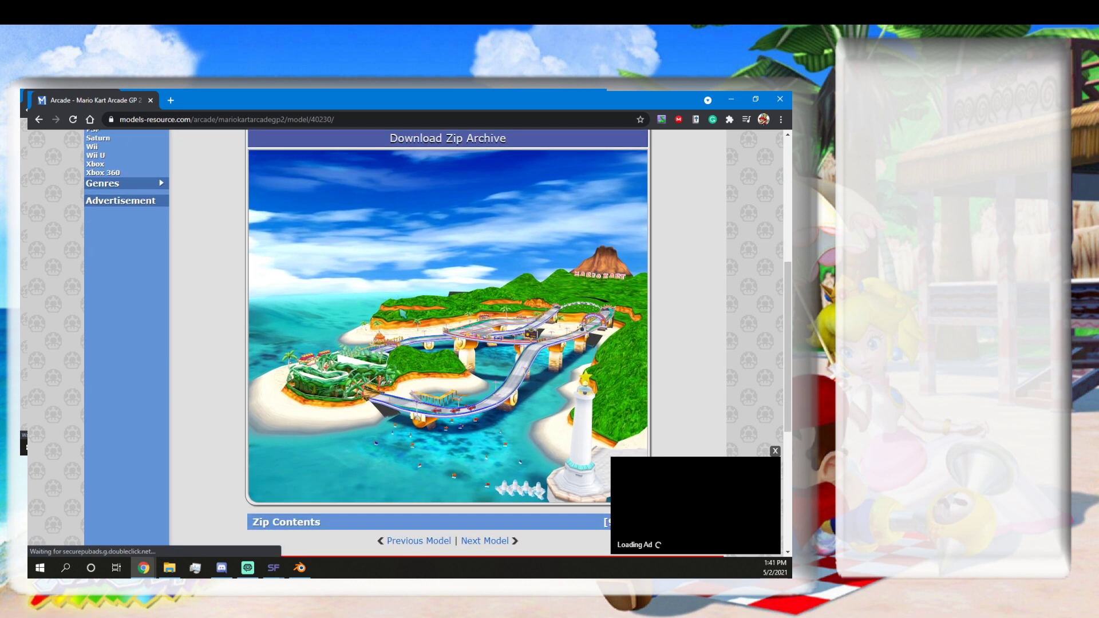
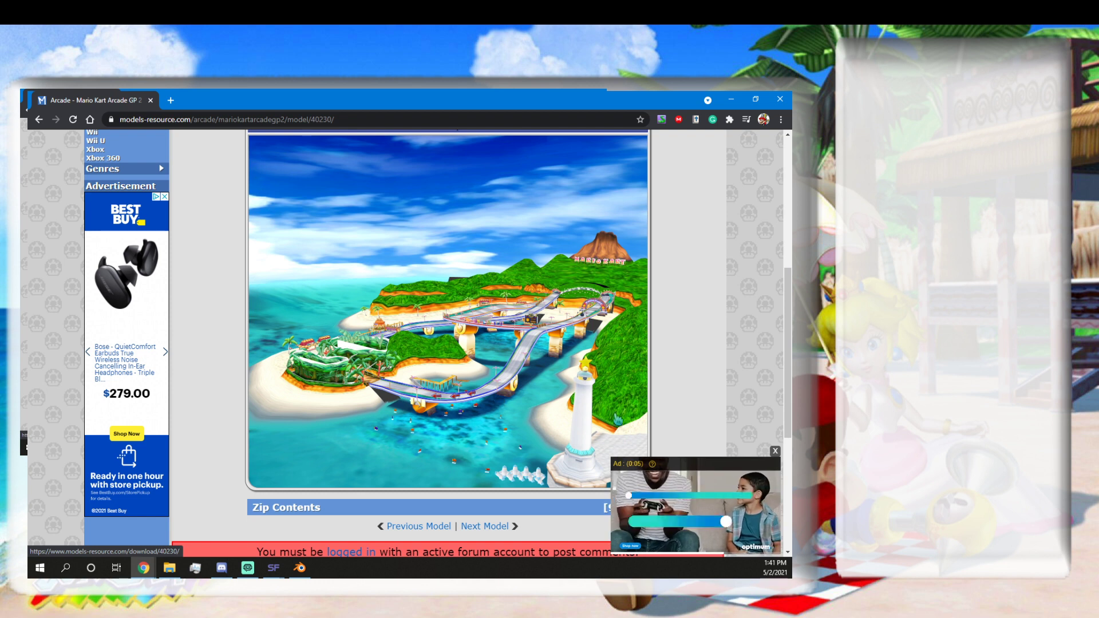
{"action": "scroll", "coordinate": [611, 399], "scroll_direction": "down", "scroll_amount": 2}
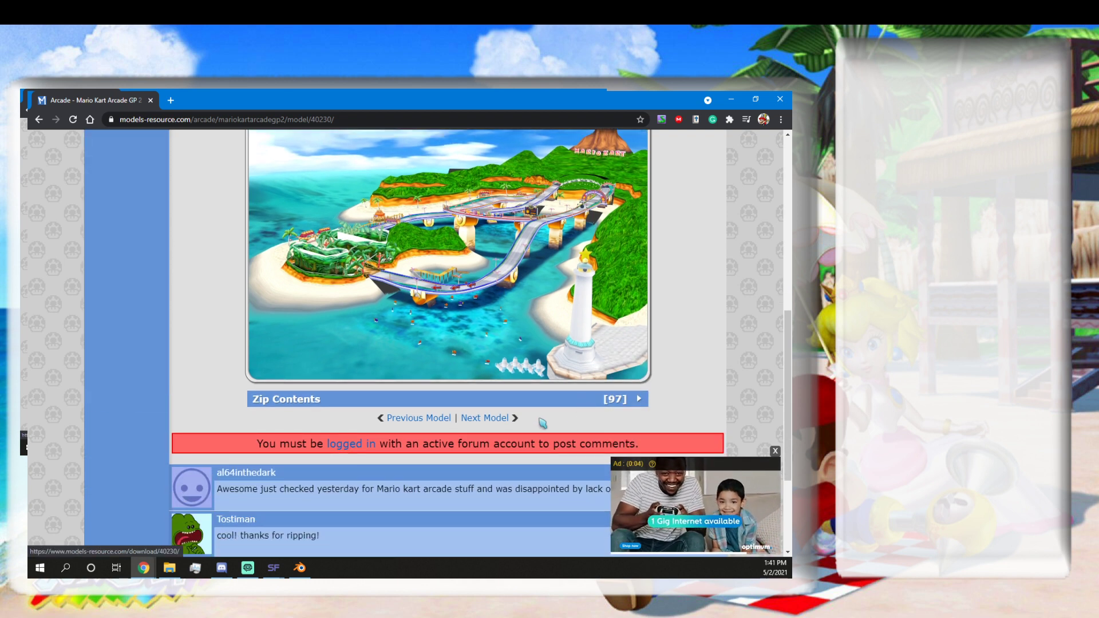
{"action": "scroll", "coordinate": [471, 448], "scroll_direction": "down", "scroll_amount": 1}
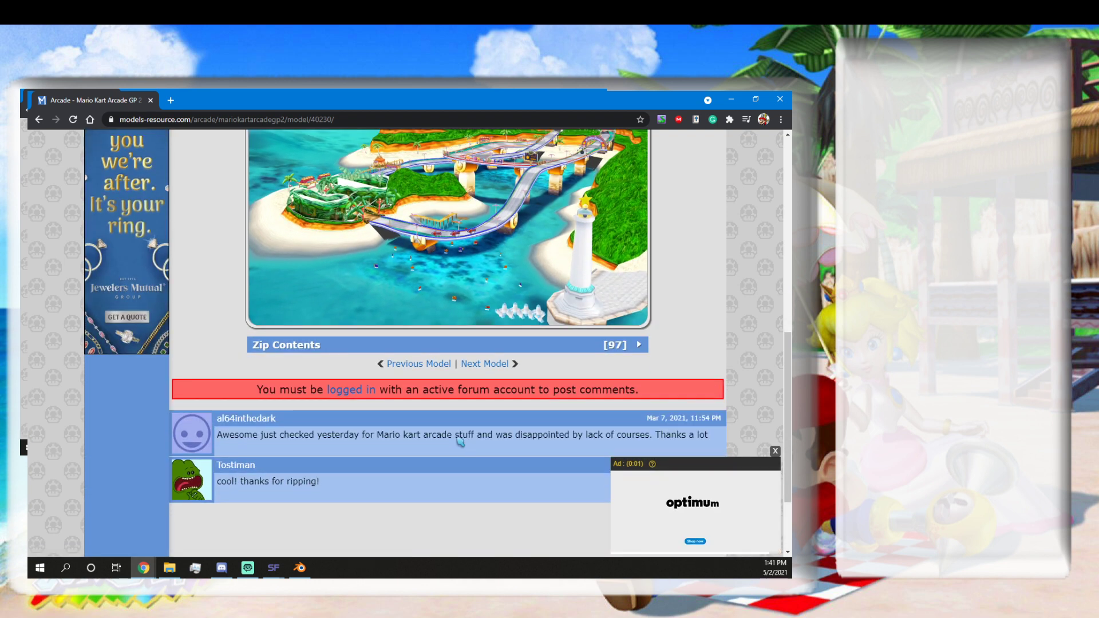
{"action": "scroll", "coordinate": [463, 446], "scroll_direction": "up", "scroll_amount": 6}
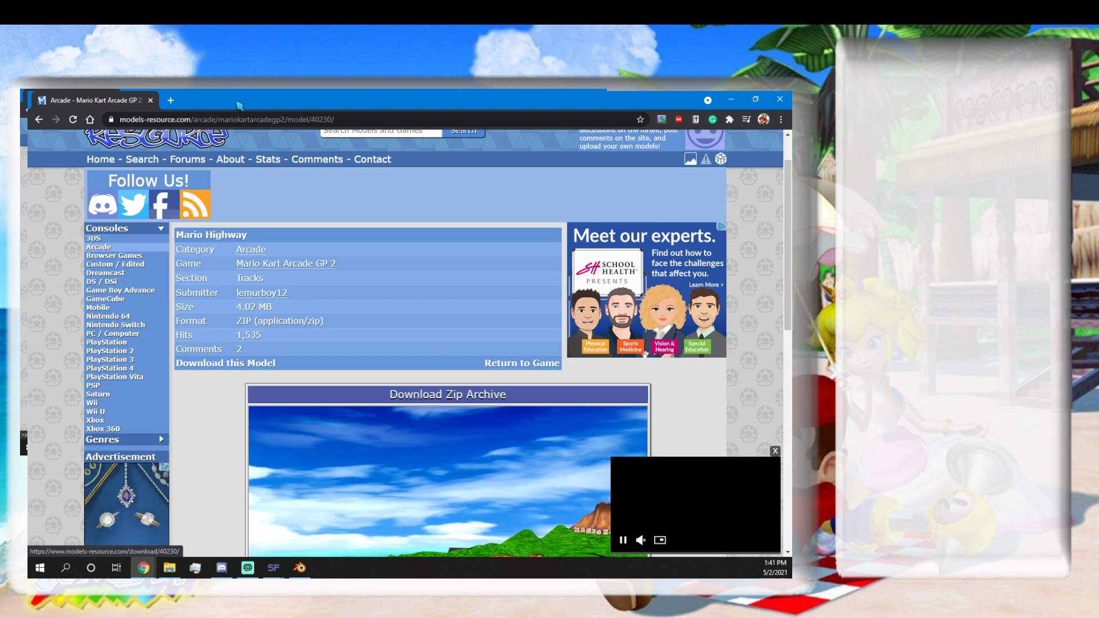
{"action": "left_click", "coordinate": [150, 101]}
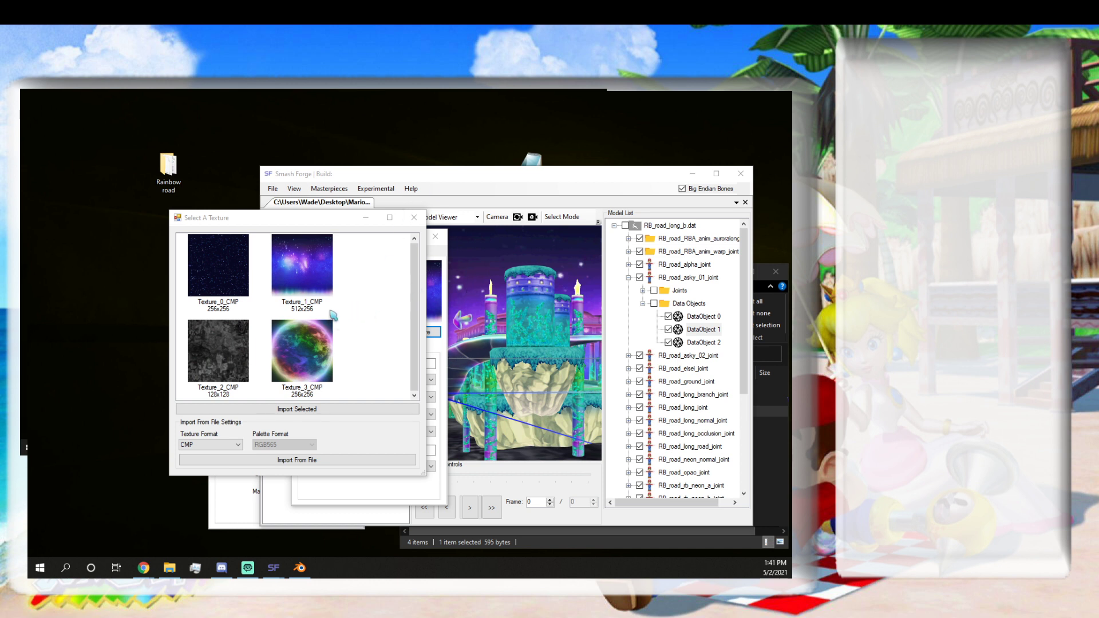
Select Texture_1_CMP in the texture chooser, check the available texture formats and close the chooser.
{"action": "left_click", "coordinate": [348, 358]}
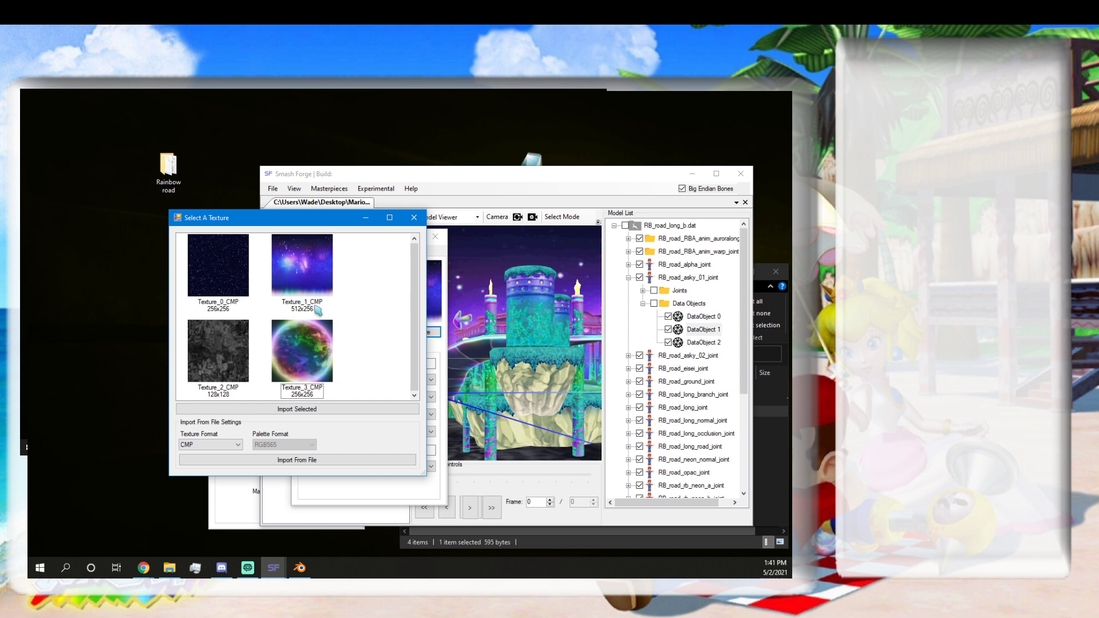
{"action": "left_click", "coordinate": [306, 289]}
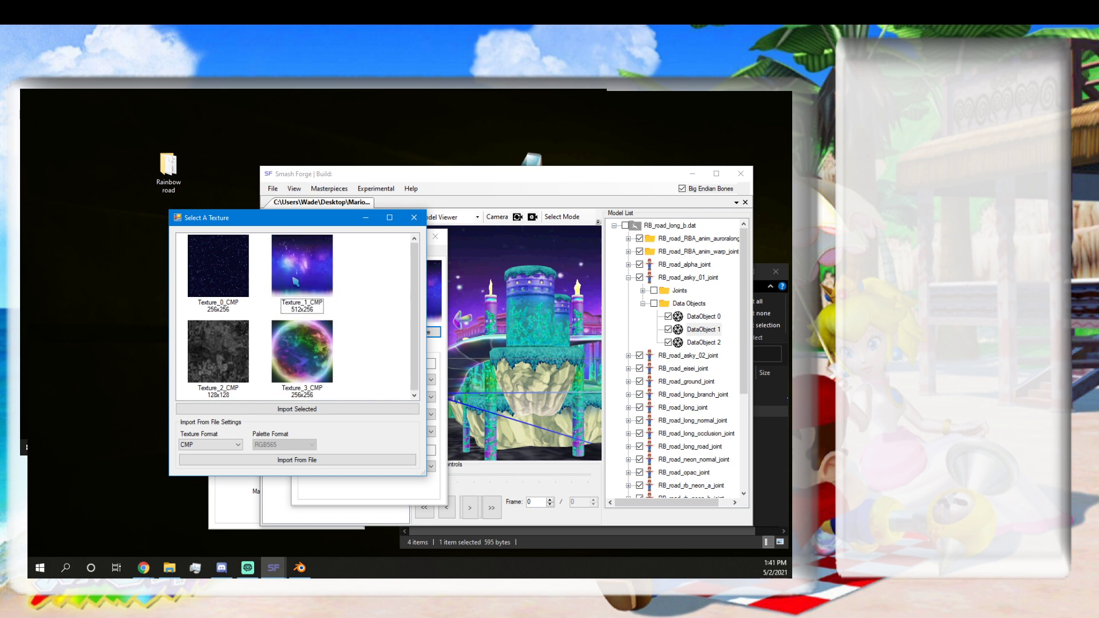
{"action": "left_click", "coordinate": [300, 283]}
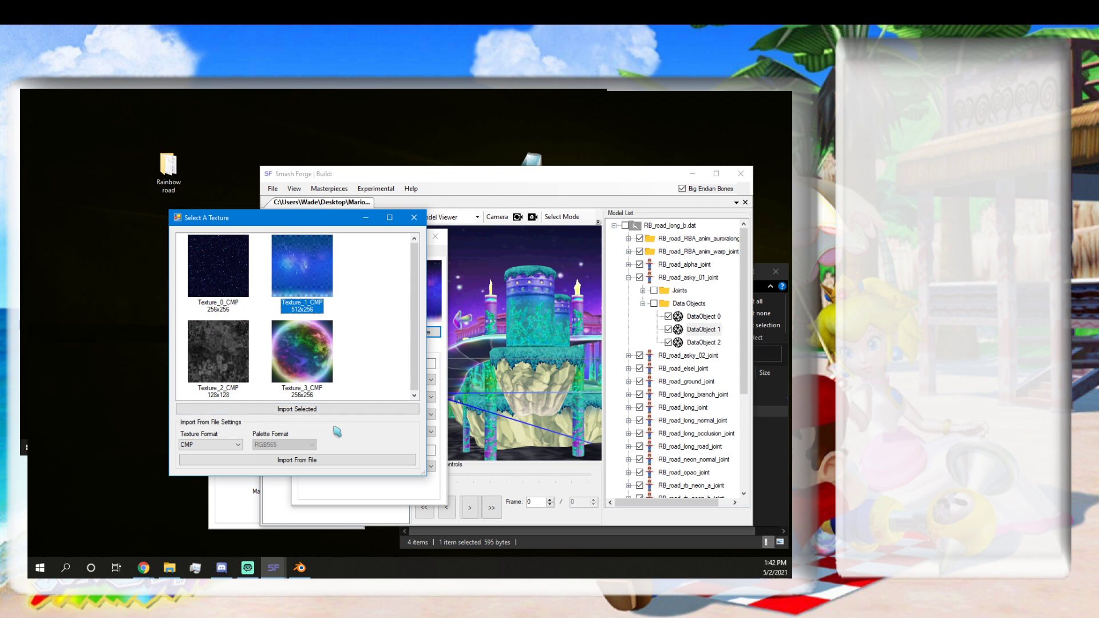
{"action": "left_click", "coordinate": [233, 445]}
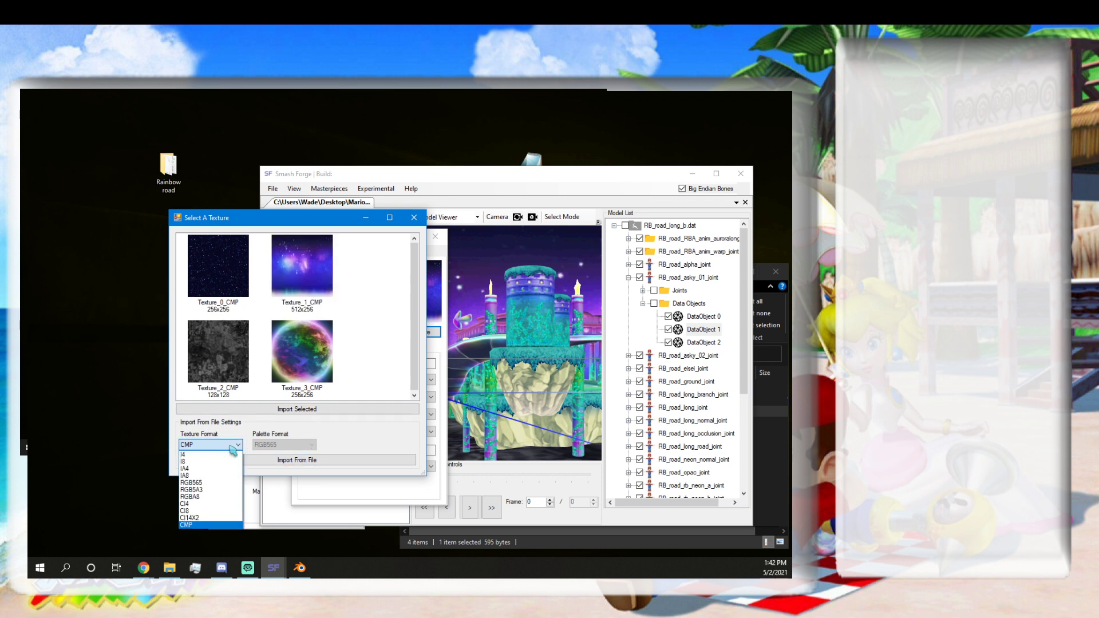
{"action": "left_click", "coordinate": [232, 446]}
{"action": "left_click", "coordinate": [414, 217]}
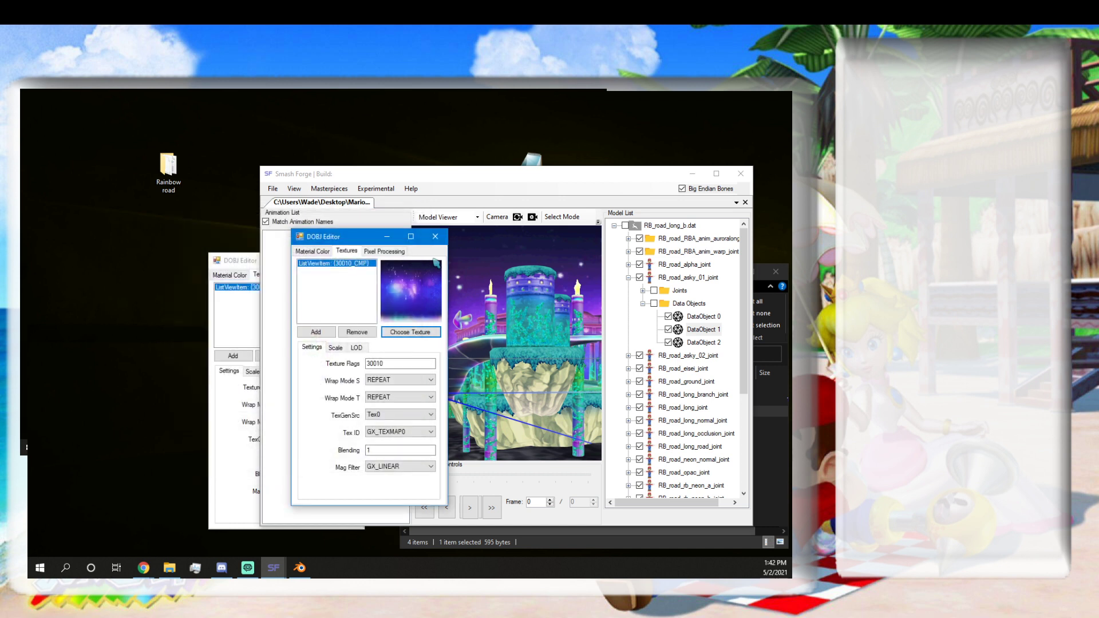
Check DataObject 1's pixel processing settings, then remove its texture entry in the DOBJ Editor.
{"action": "left_click", "coordinate": [384, 251]}
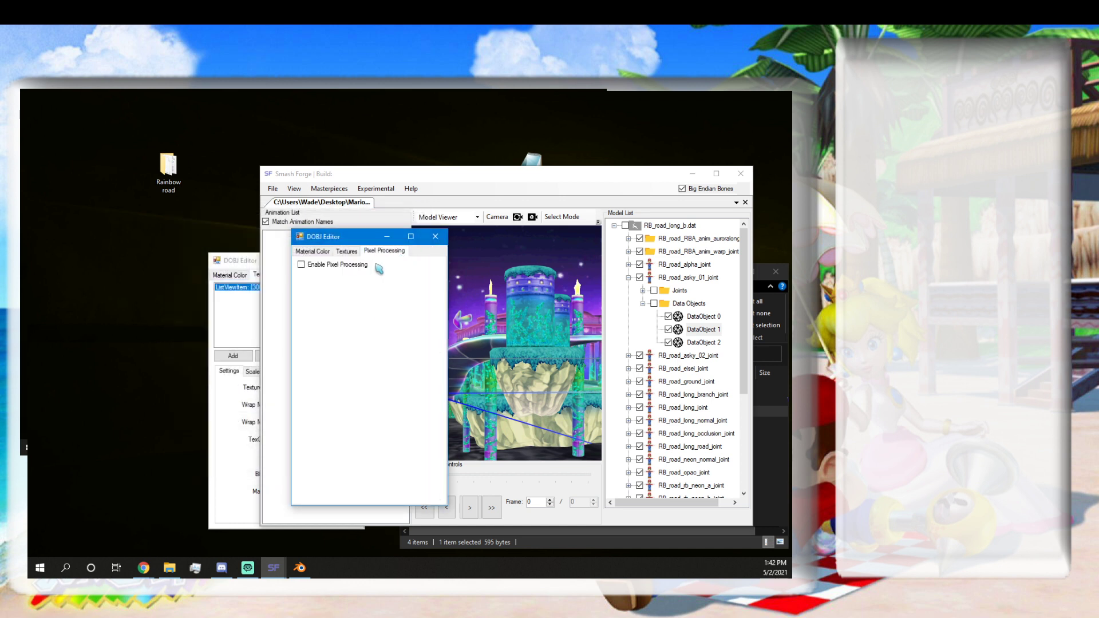
{"action": "left_click", "coordinate": [346, 251]}
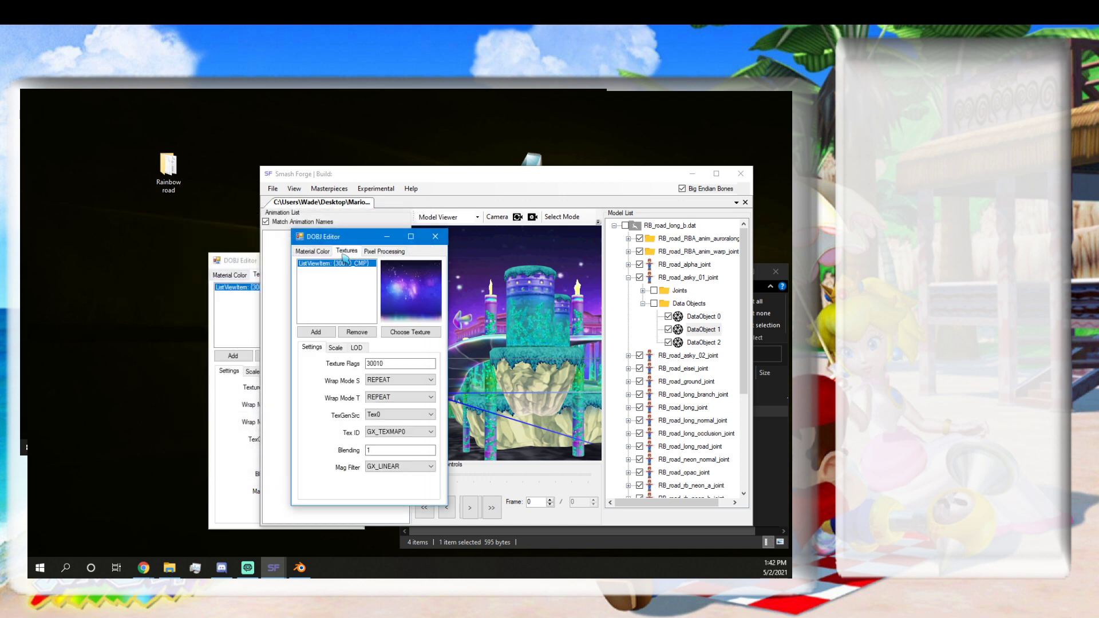
{"action": "left_click", "coordinate": [355, 332]}
{"action": "left_click", "coordinate": [355, 332]}
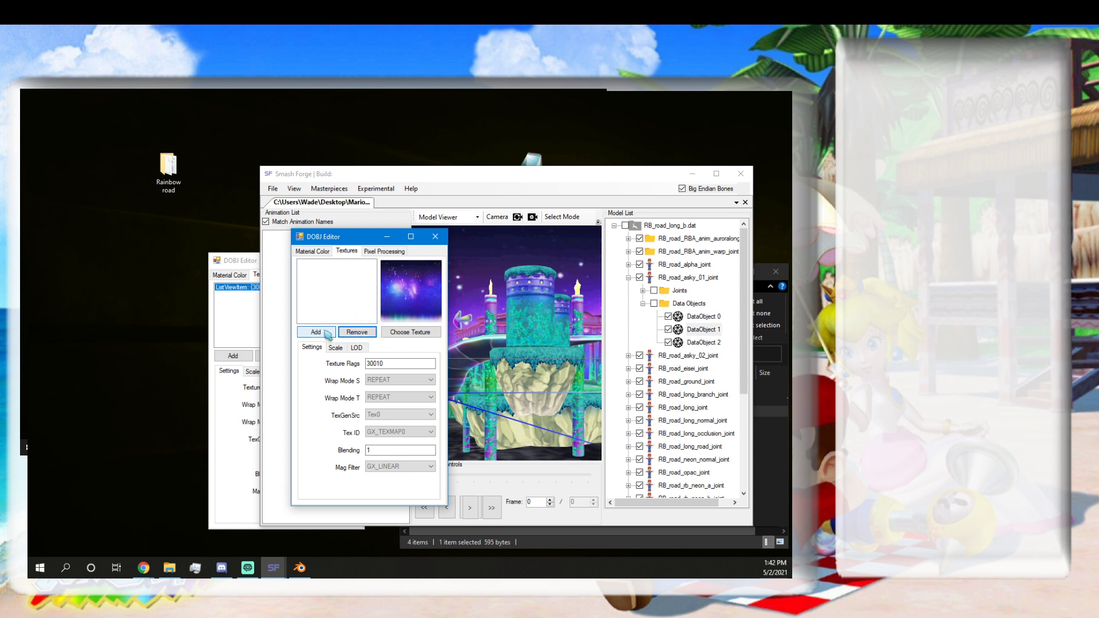
{"action": "left_click", "coordinate": [397, 336]}
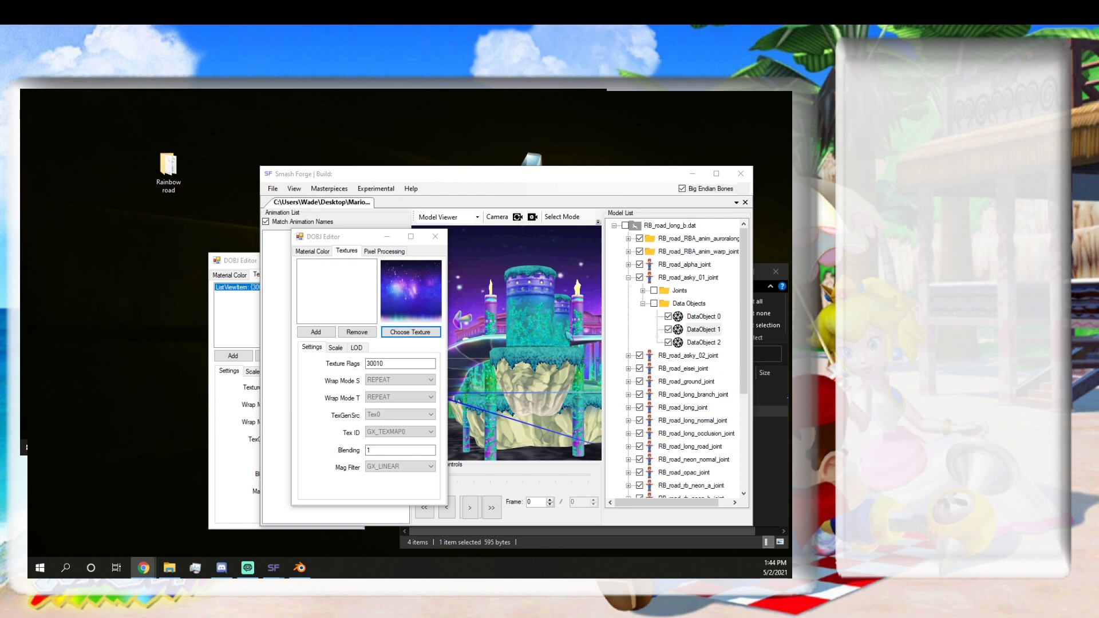
Examine the joints of RB_road_RBA_anim_warp_joint and RB_road_RBA_anim_auroralong in the model list.
{"action": "scroll", "coordinate": [687, 331], "scroll_direction": "down", "scroll_amount": 2}
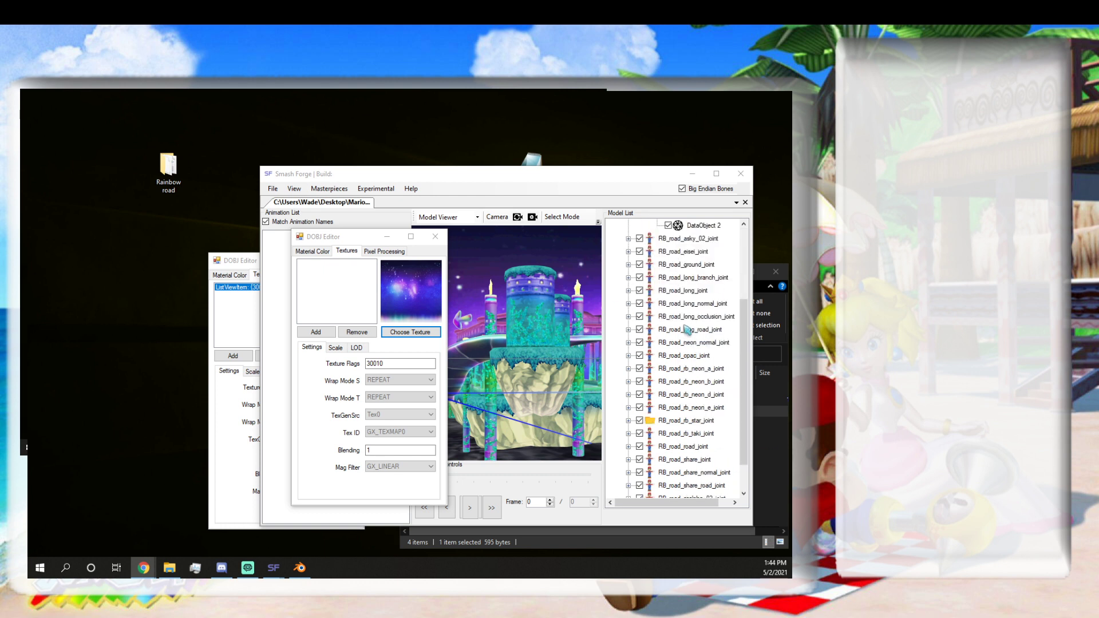
{"action": "scroll", "coordinate": [686, 326], "scroll_direction": "up", "scroll_amount": 1}
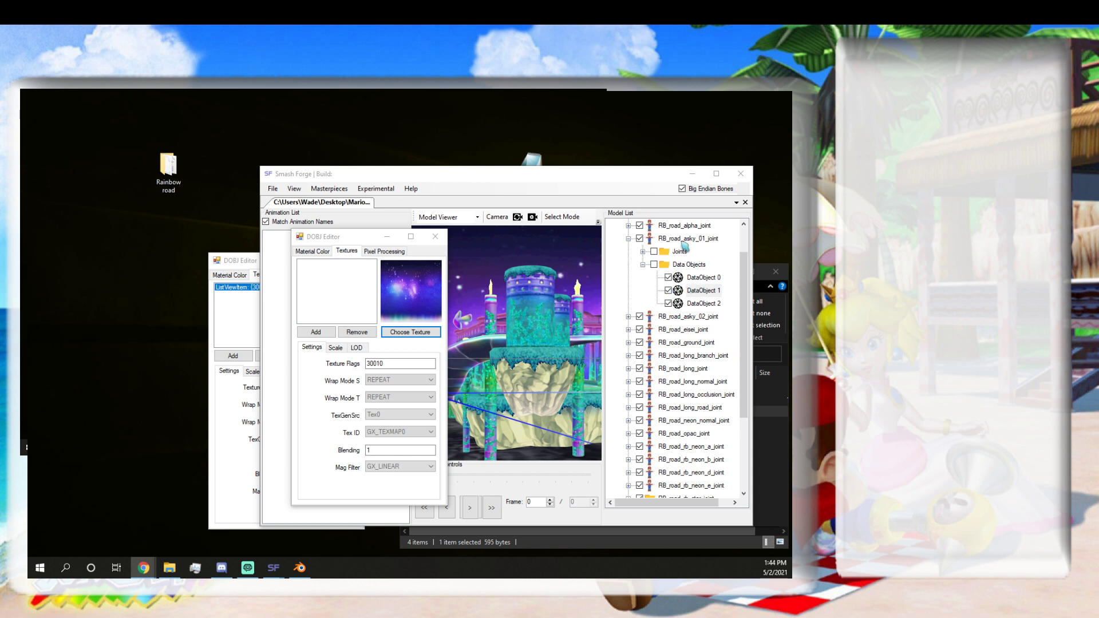
{"action": "scroll", "coordinate": [680, 271], "scroll_direction": "up", "scroll_amount": 1}
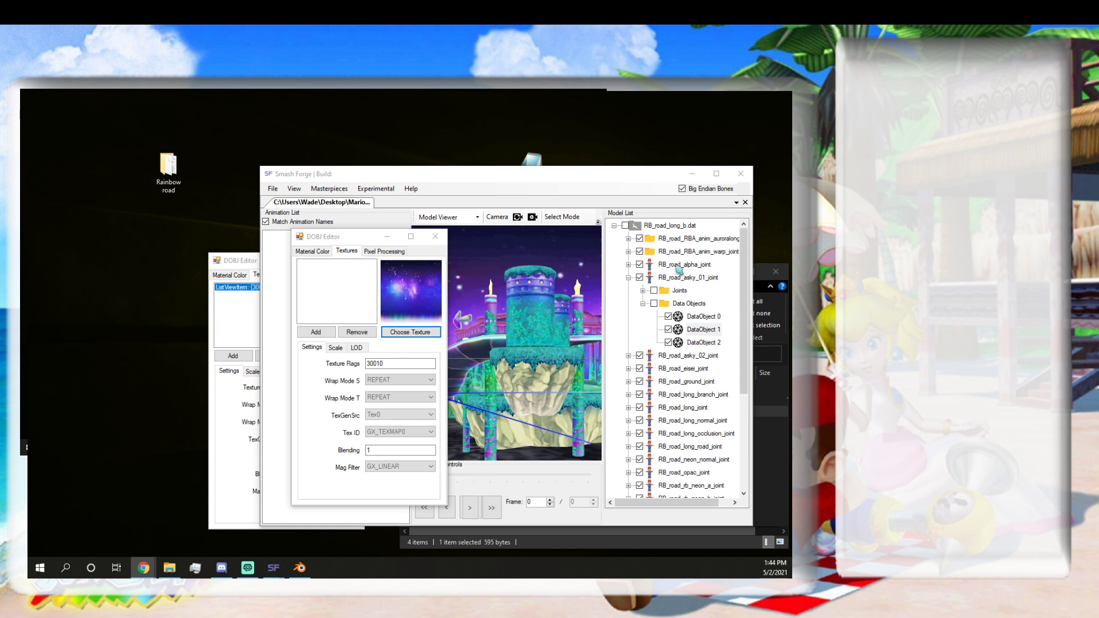
{"action": "left_click", "coordinate": [630, 253]}
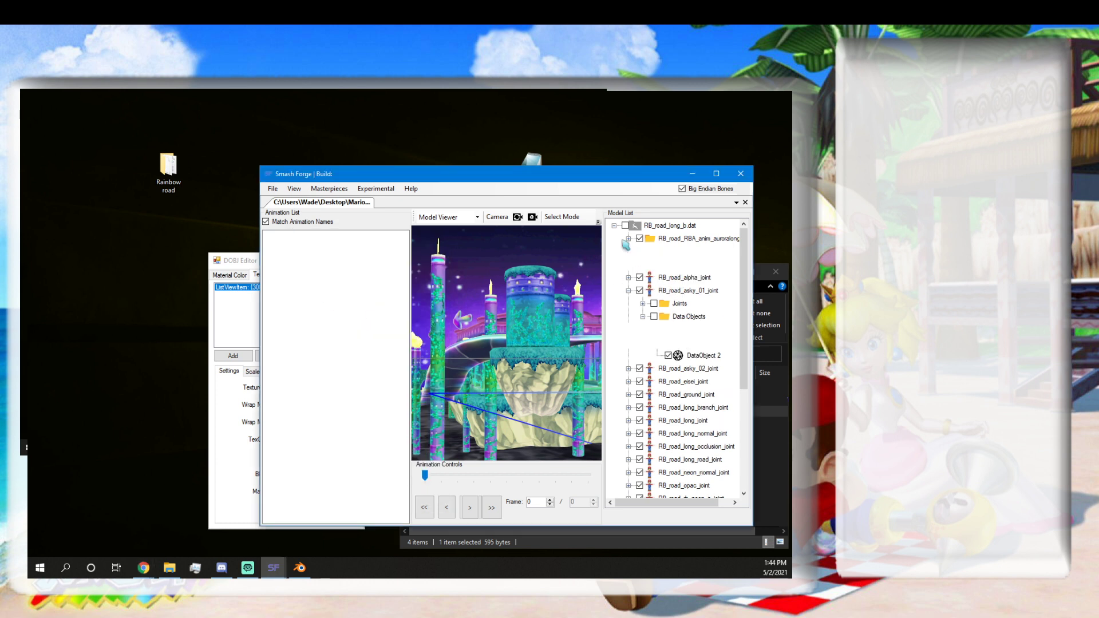
{"action": "left_click_drag", "start_coordinate": [644, 178], "coordinate": [632, 177]}
{"action": "left_click", "coordinate": [637, 262]}
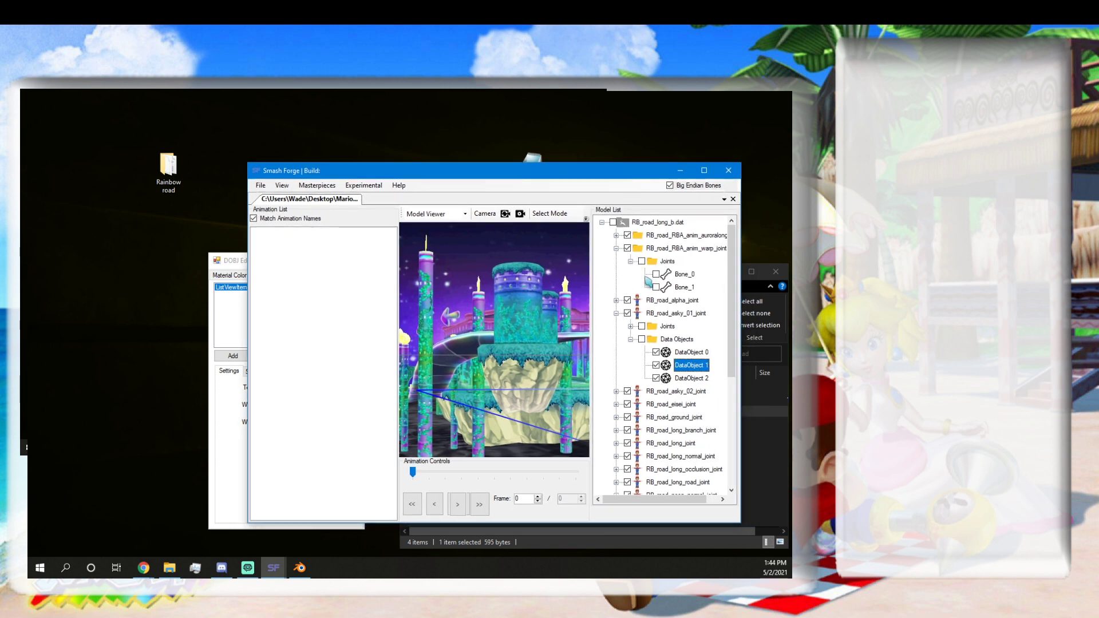
{"action": "left_click", "coordinate": [616, 249]}
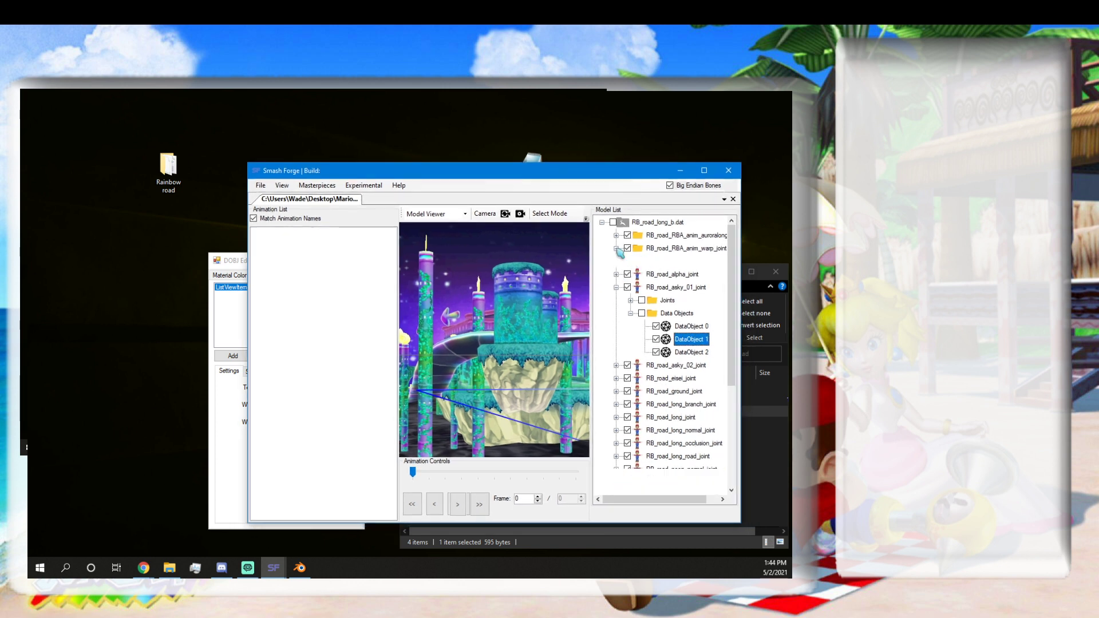
{"action": "left_click", "coordinate": [616, 248]}
{"action": "left_click", "coordinate": [616, 235]}
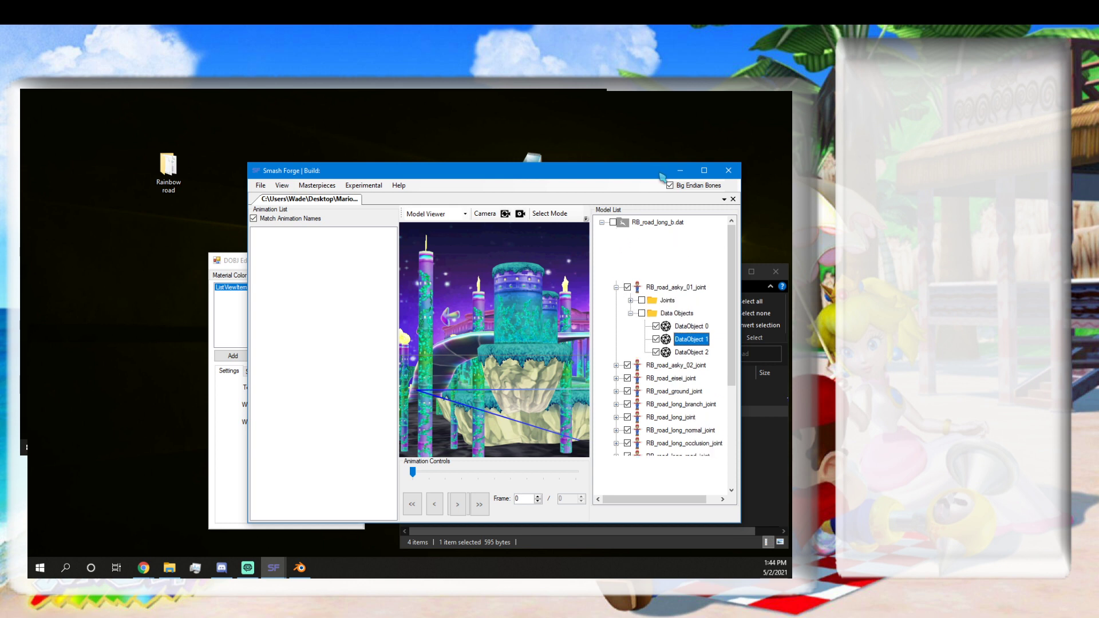
{"action": "left_click_drag", "start_coordinate": [662, 177], "coordinate": [617, 170]}
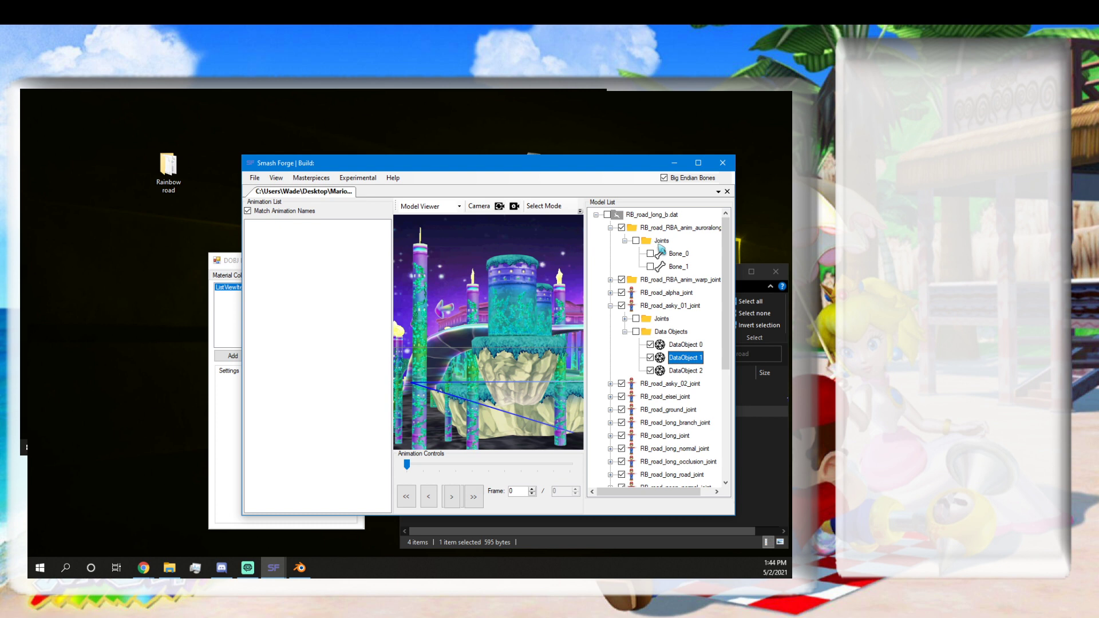
{"action": "right_click", "coordinate": [643, 229]}
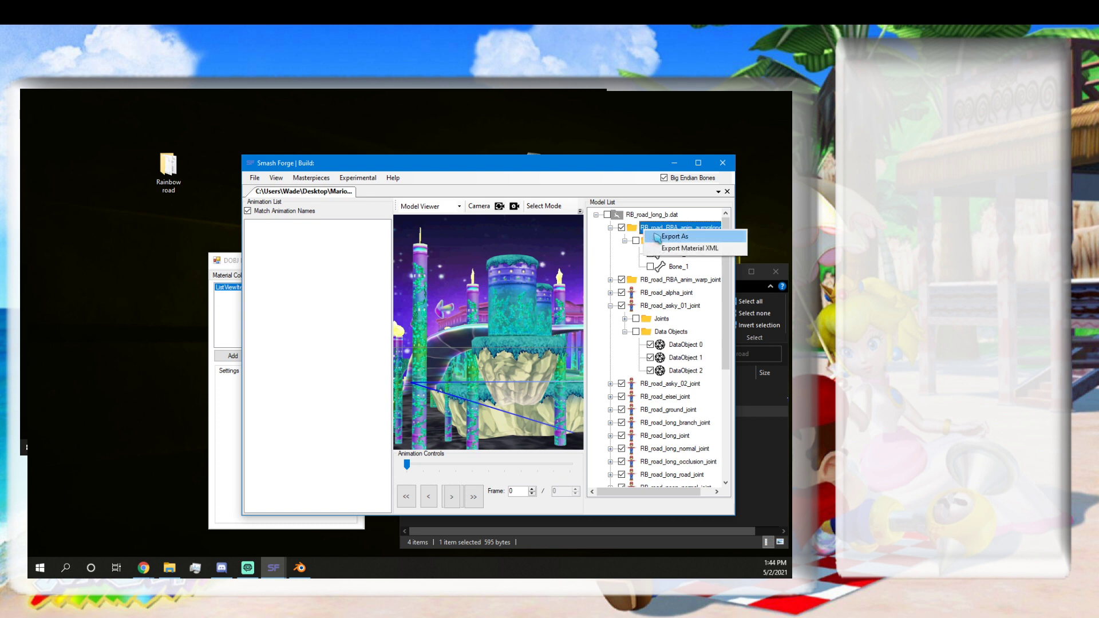
{"action": "left_click", "coordinate": [664, 236]}
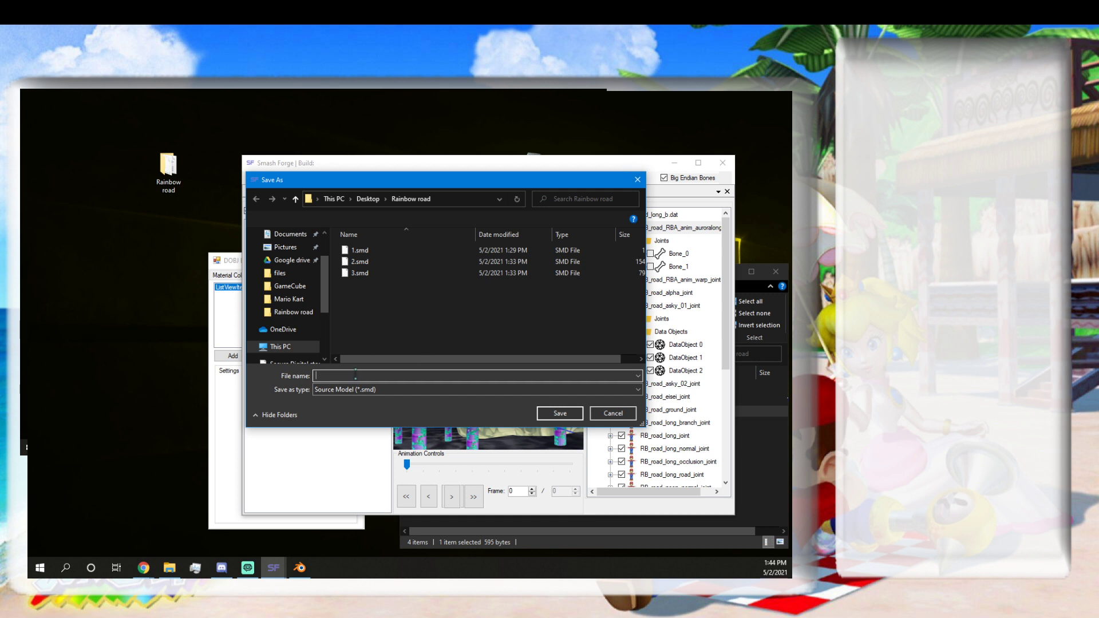
{"action": "key", "text": "Escape"}
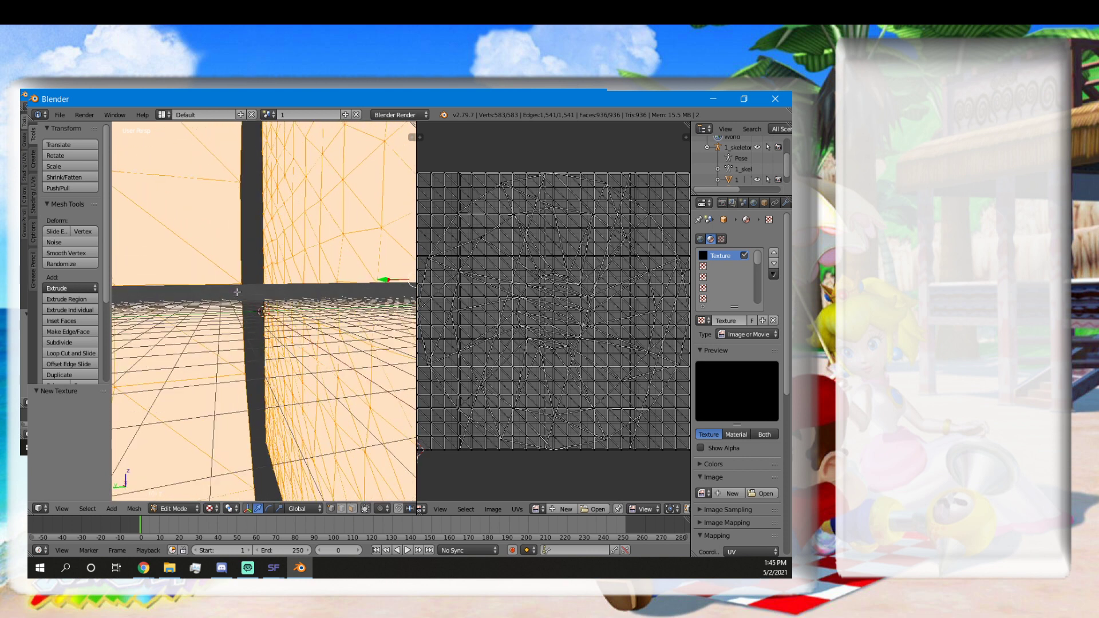
{"action": "scroll", "coordinate": [248, 298], "scroll_direction": "down", "scroll_amount": 15}
{"action": "middle_click_drag", "start_coordinate": [217, 320], "coordinate": [302, 293]}
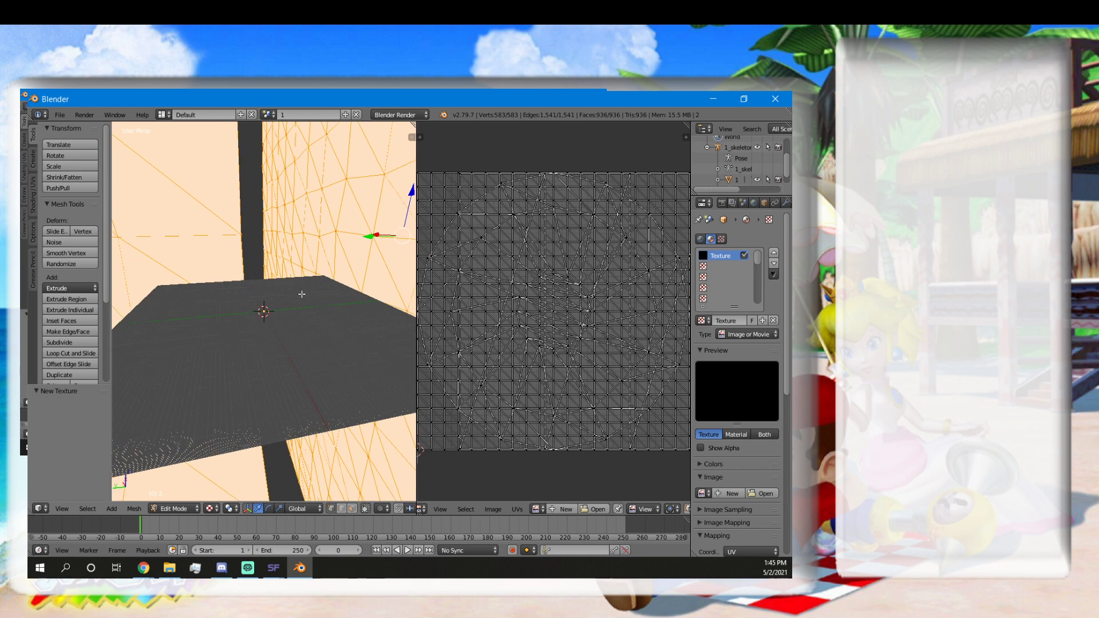
{"action": "right_click", "coordinate": [295, 335]}
{"action": "middle_click_drag", "start_coordinate": [275, 330], "coordinate": [304, 289]}
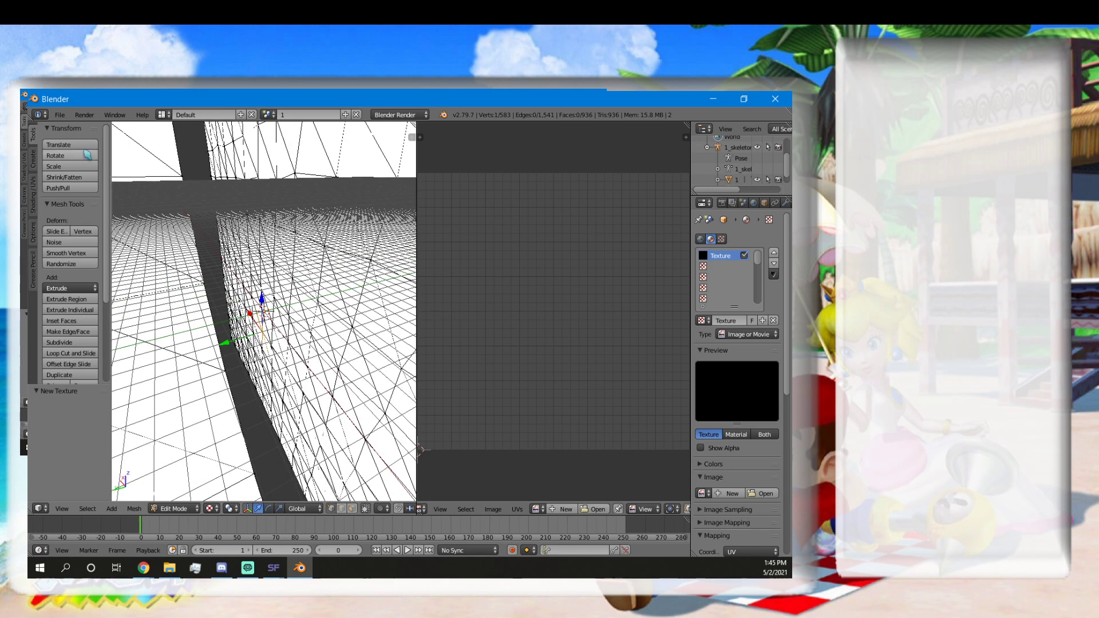
Import 4.smd from the Rainbow road folder as a Source Engine model and inspect the scene around it.
{"action": "left_click", "coordinate": [59, 114]}
{"action": "mouse_move", "coordinate": [127, 328]}
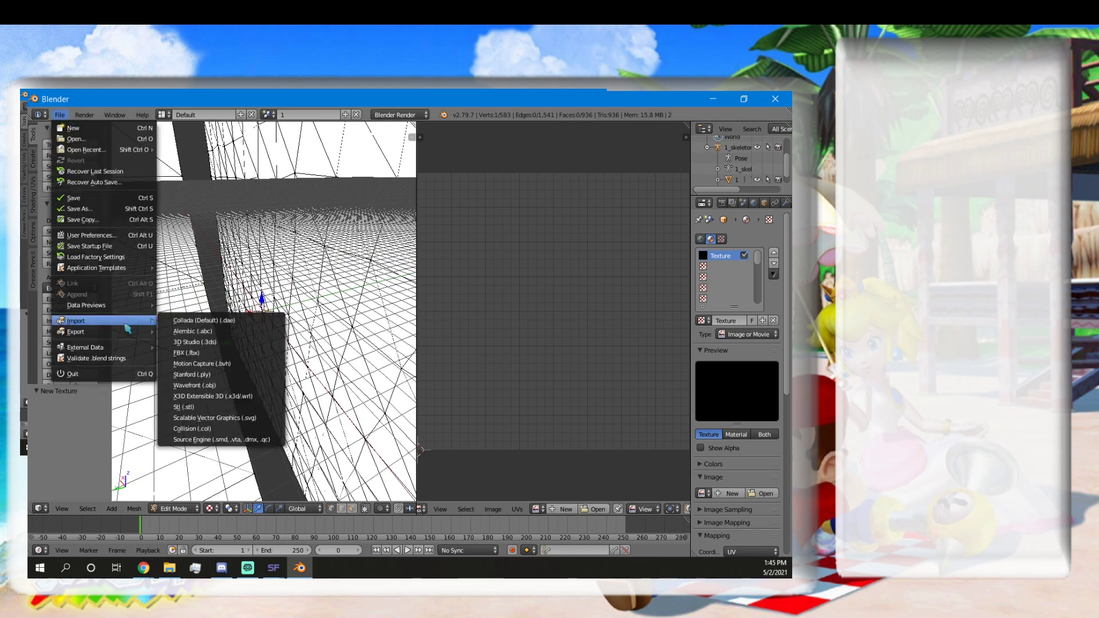
{"action": "left_click", "coordinate": [241, 439]}
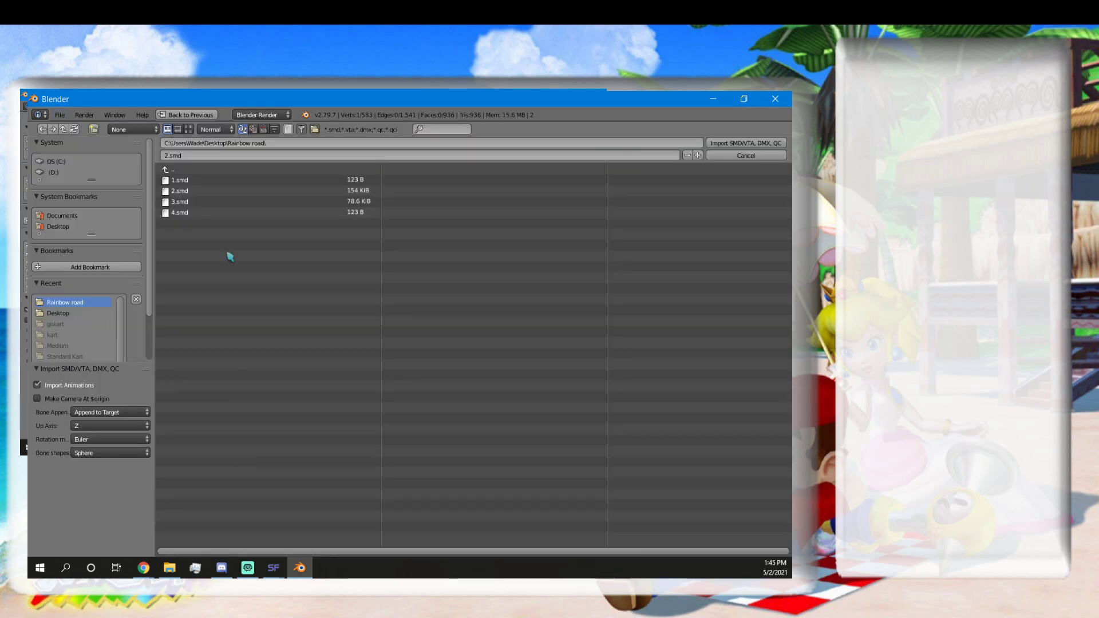
{"action": "double_click", "coordinate": [216, 214]}
{"action": "scroll", "coordinate": [292, 259], "scroll_direction": "down", "scroll_amount": 14}
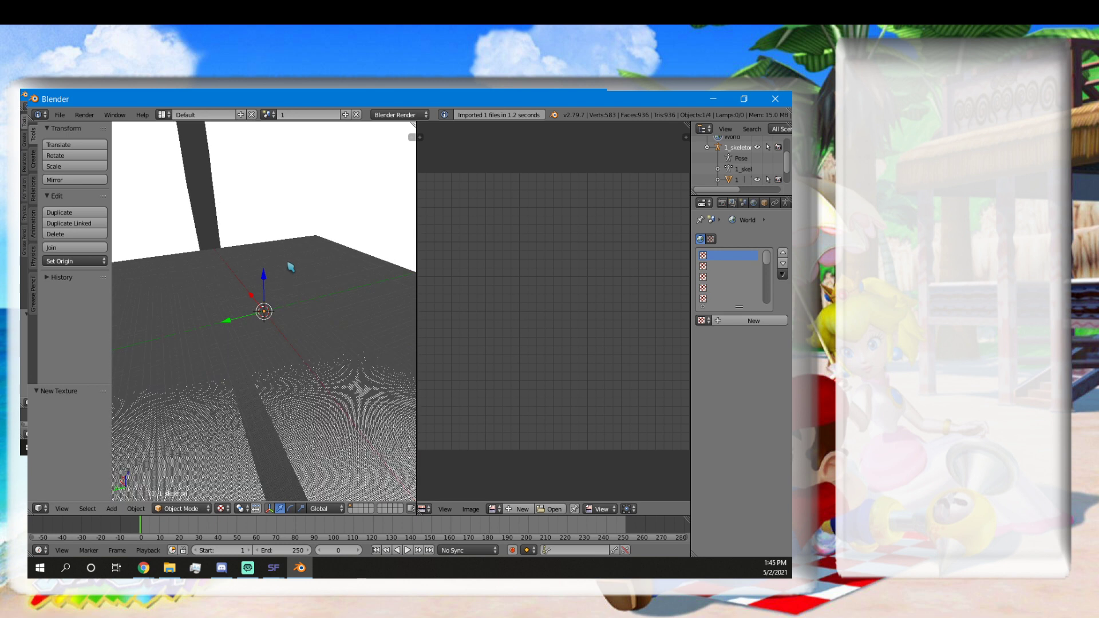
{"action": "scroll", "coordinate": [284, 280], "scroll_direction": "up", "scroll_amount": 1}
{"action": "middle_click_drag", "start_coordinate": [284, 279], "coordinate": [243, 308]}
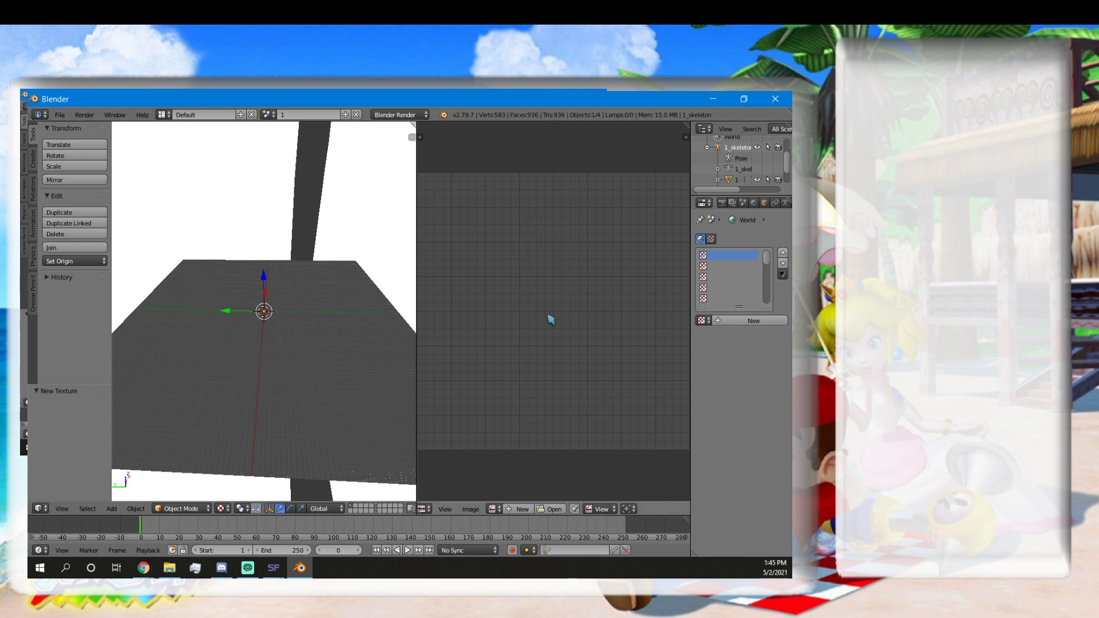
Switch to Smash Forge, expand RB_road_asky_02_joint down to its data objects and open DataObject 0 for editing.
{"action": "key", "text": "alt+Tab"}
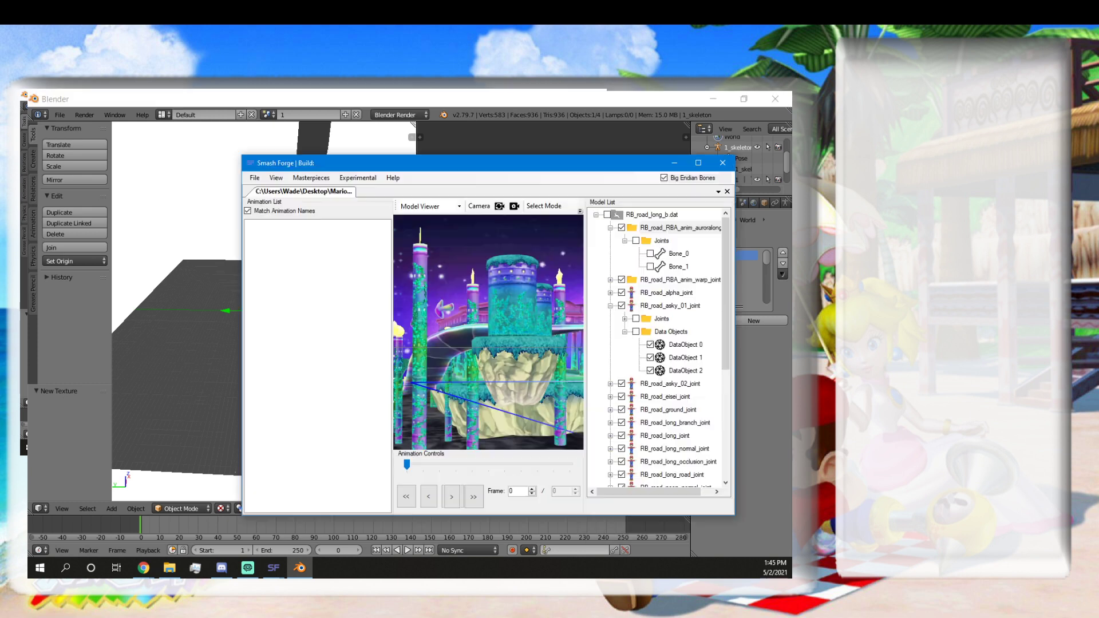
{"action": "scroll", "coordinate": [660, 370], "scroll_direction": "down", "scroll_amount": 1}
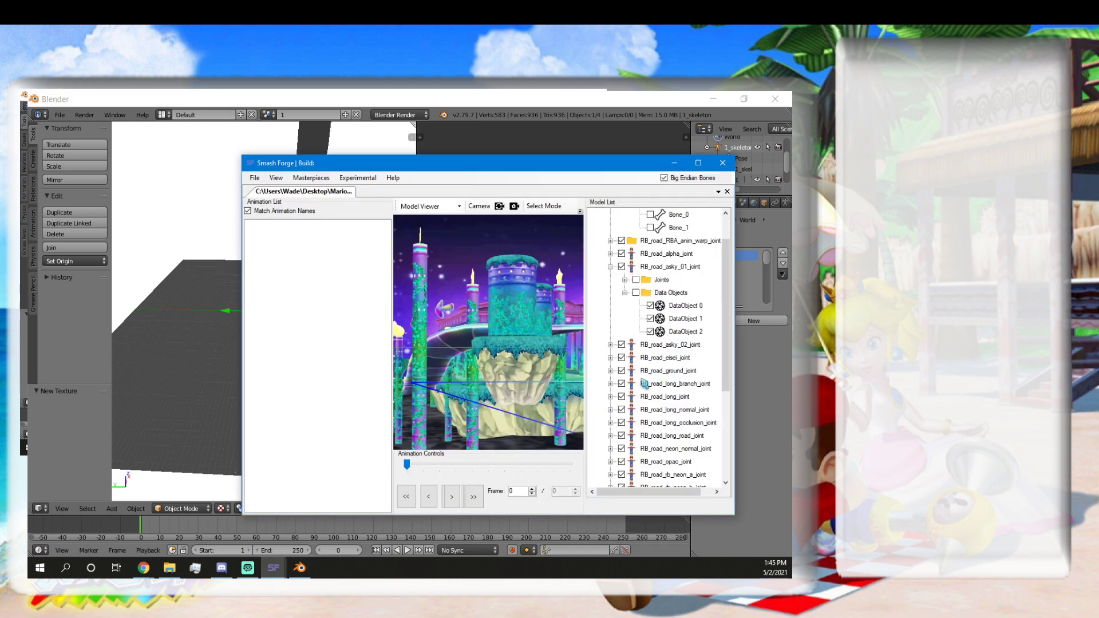
{"action": "left_click", "coordinate": [611, 344]}
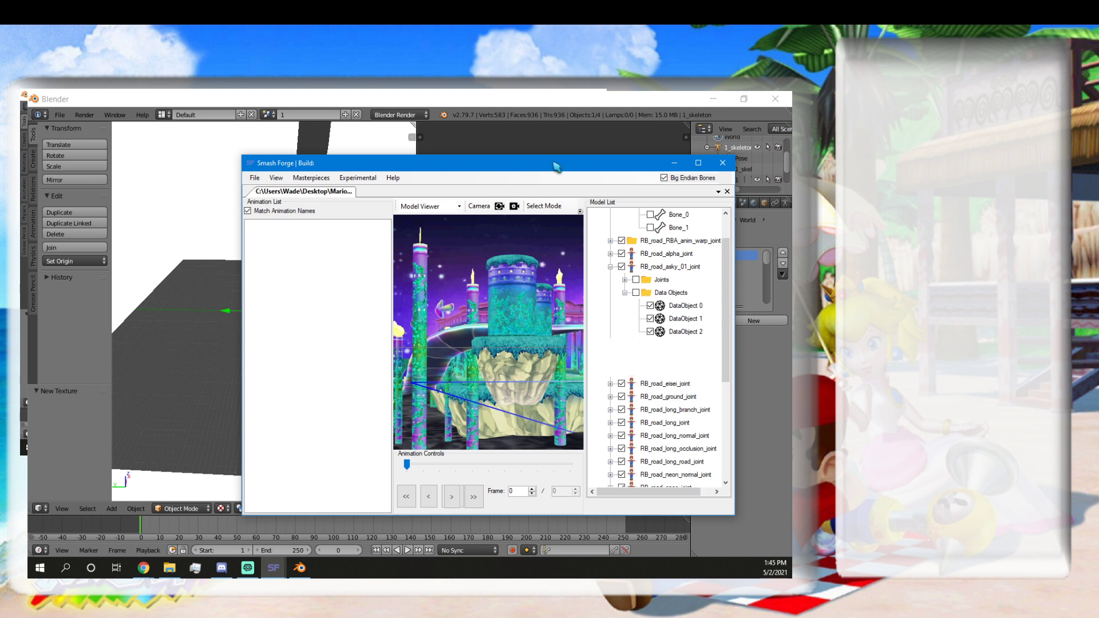
{"action": "left_click_drag", "start_coordinate": [557, 164], "coordinate": [544, 160]}
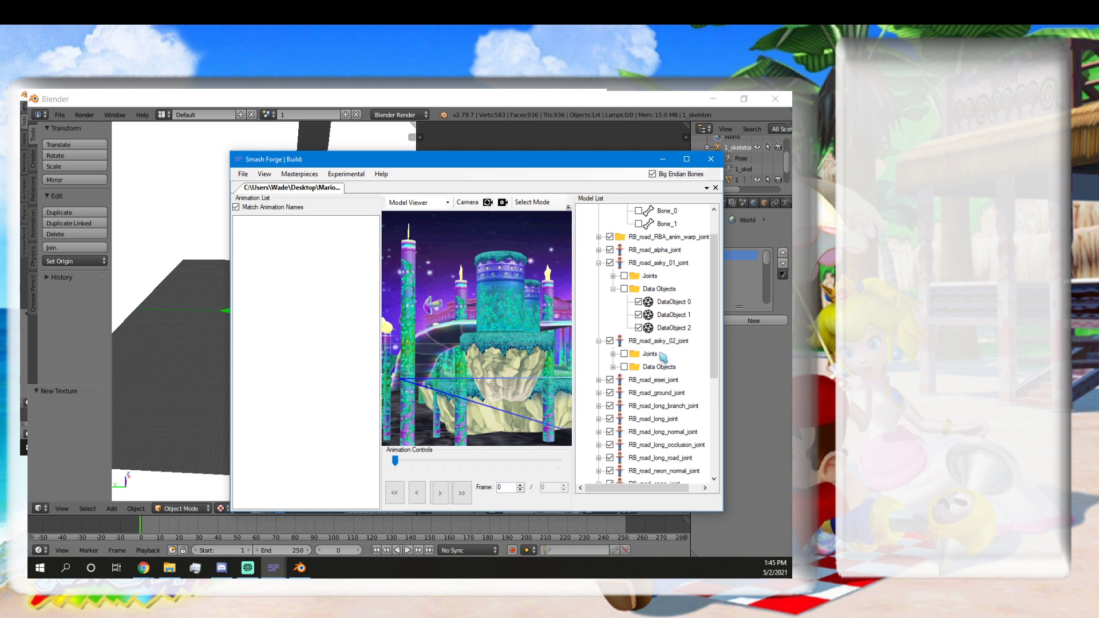
{"action": "left_click", "coordinate": [614, 368]}
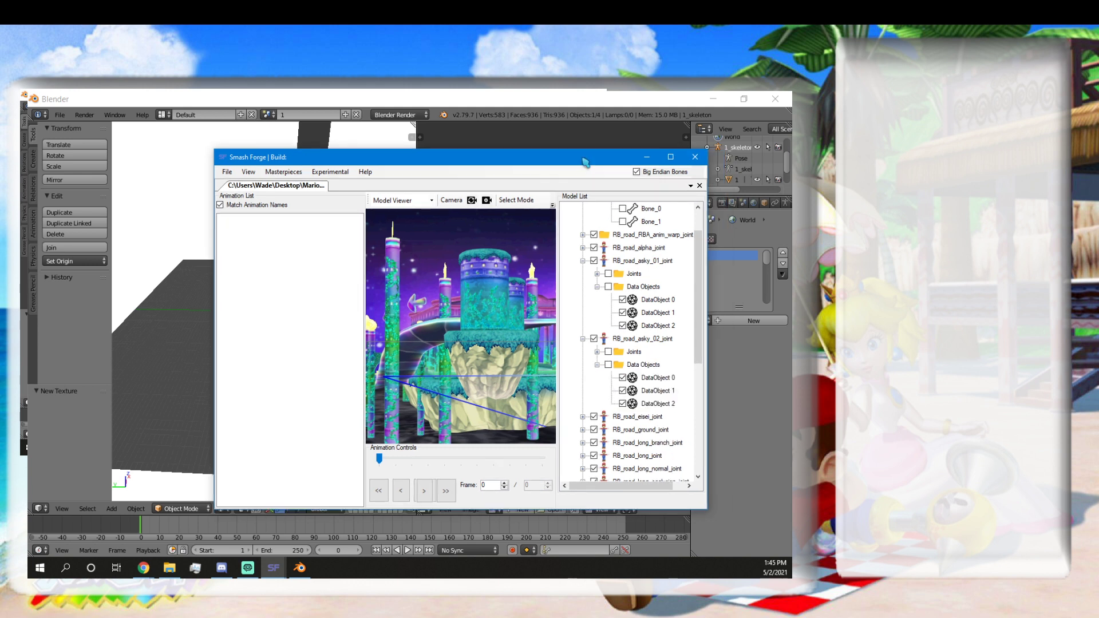
{"action": "left_click_drag", "start_coordinate": [601, 165], "coordinate": [585, 163]}
{"action": "left_click", "coordinate": [657, 379]}
{"action": "right_click", "coordinate": [658, 379]}
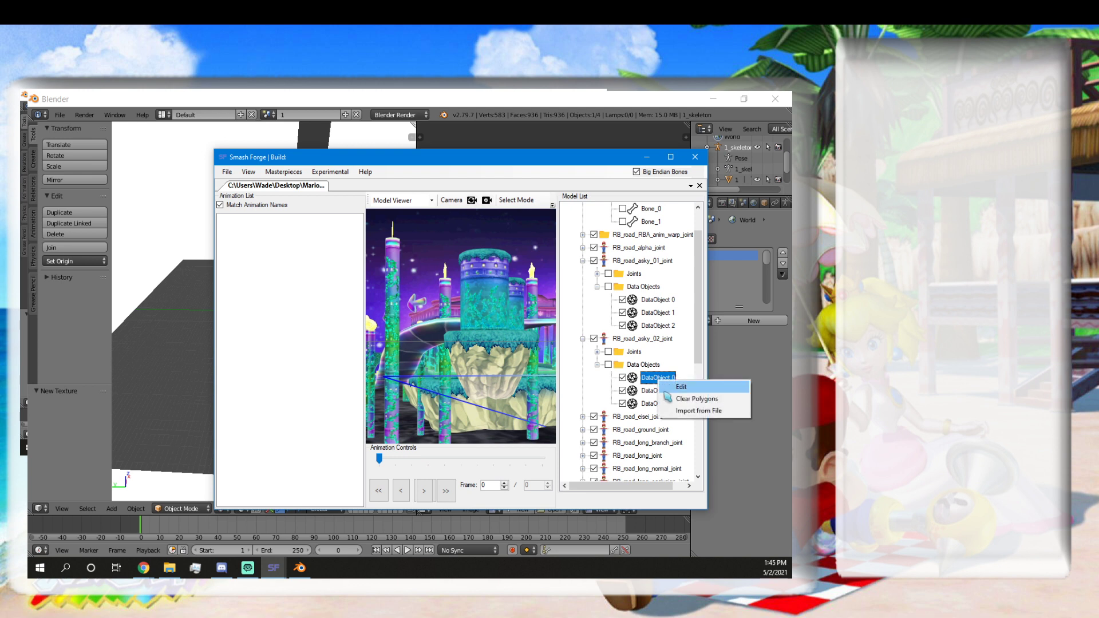
{"action": "left_click", "coordinate": [681, 387]}
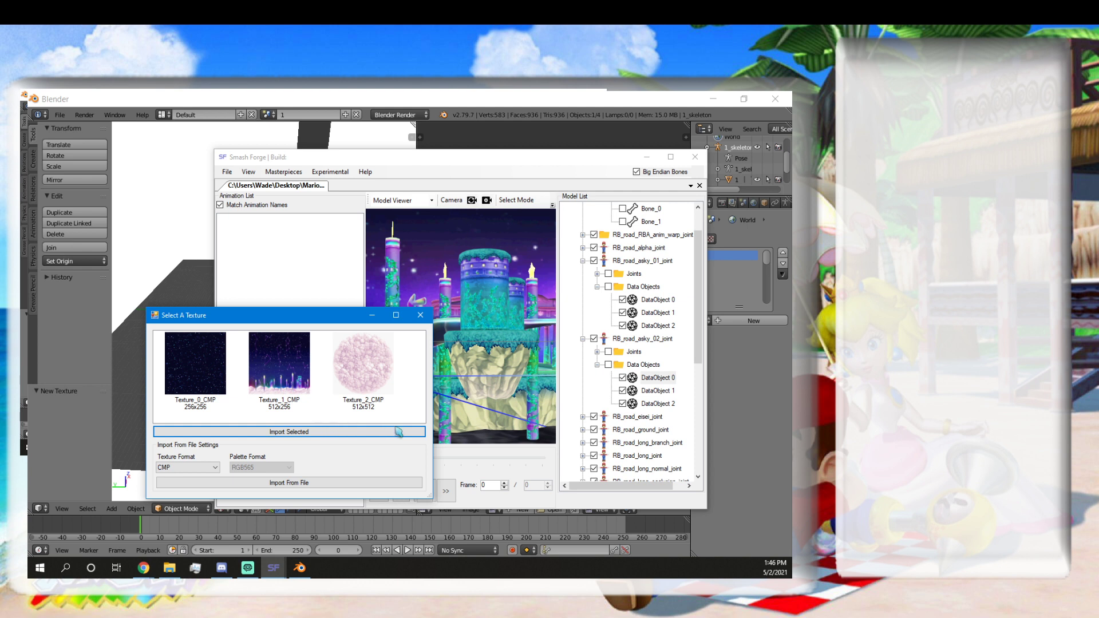
Enlarge the texture chooser, examine Texture_2_CMP and Texture_1_CMP for RB_road_asky_02_joint and close the chooser.
{"action": "left_click", "coordinate": [382, 384]}
{"action": "left_click", "coordinate": [319, 398]}
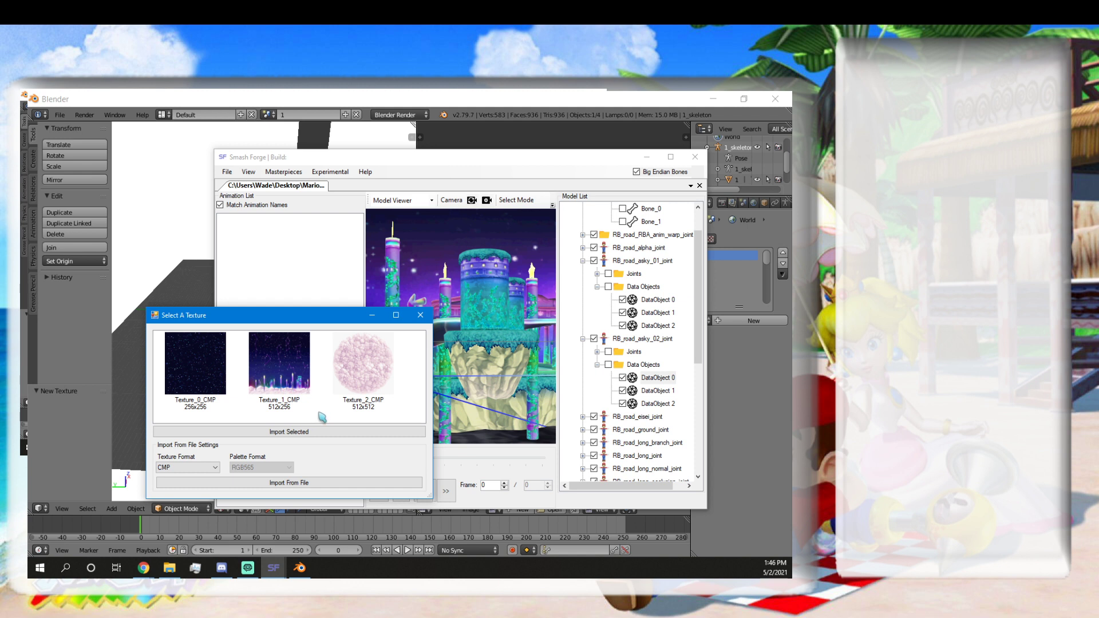
{"action": "left_click_drag", "start_coordinate": [153, 313], "coordinate": [178, 170]}
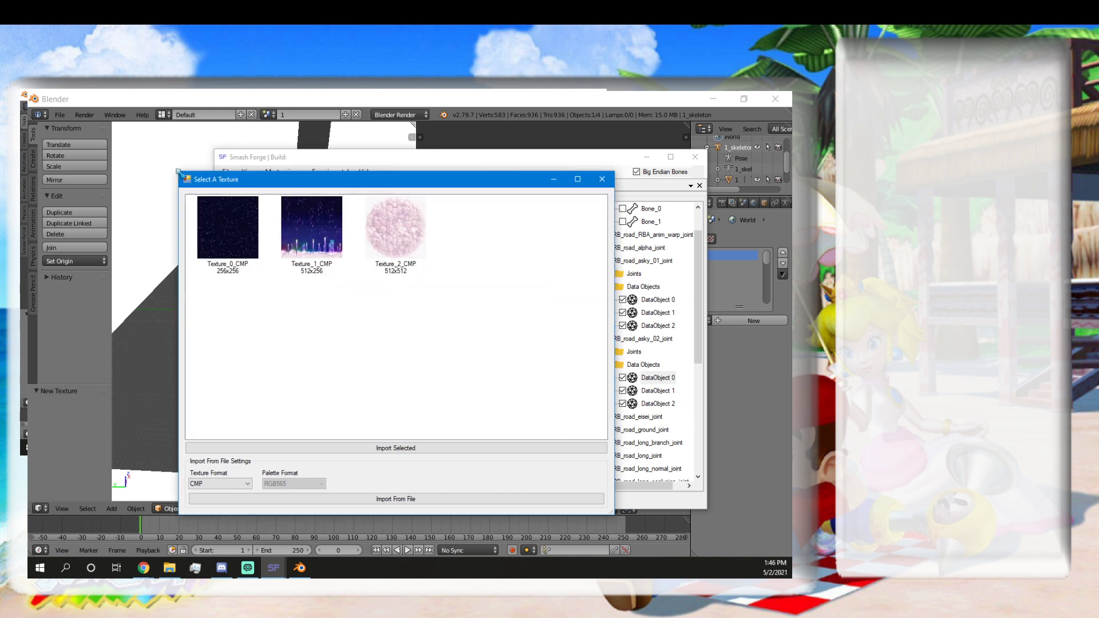
{"action": "left_click", "coordinate": [407, 252]}
{"action": "left_click_drag", "start_coordinate": [384, 185], "coordinate": [384, 236]}
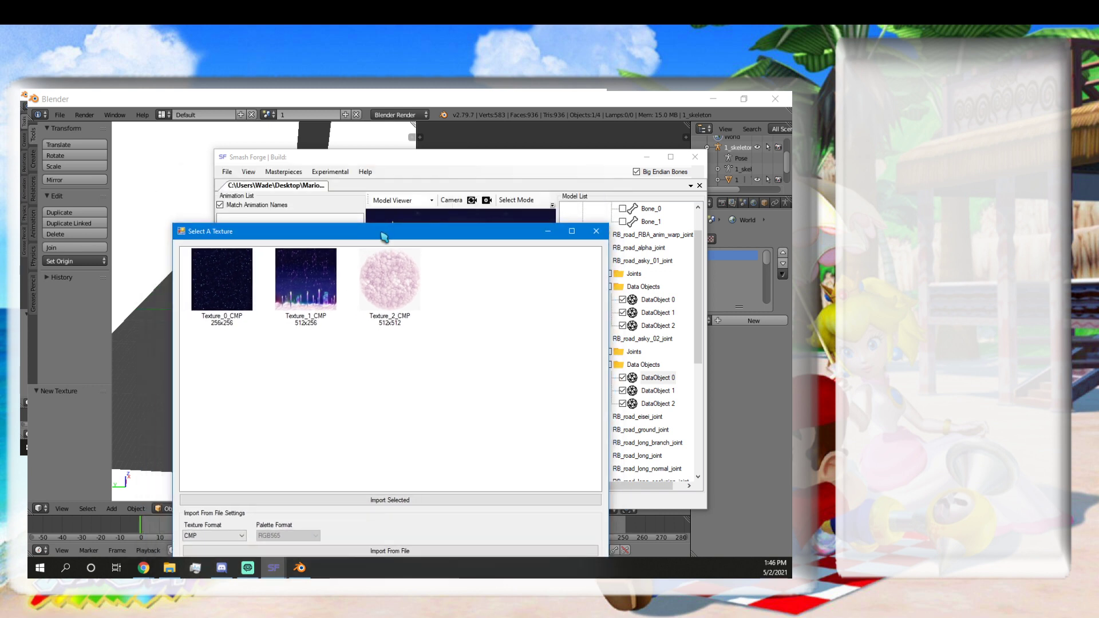
{"action": "left_click", "coordinate": [380, 280]}
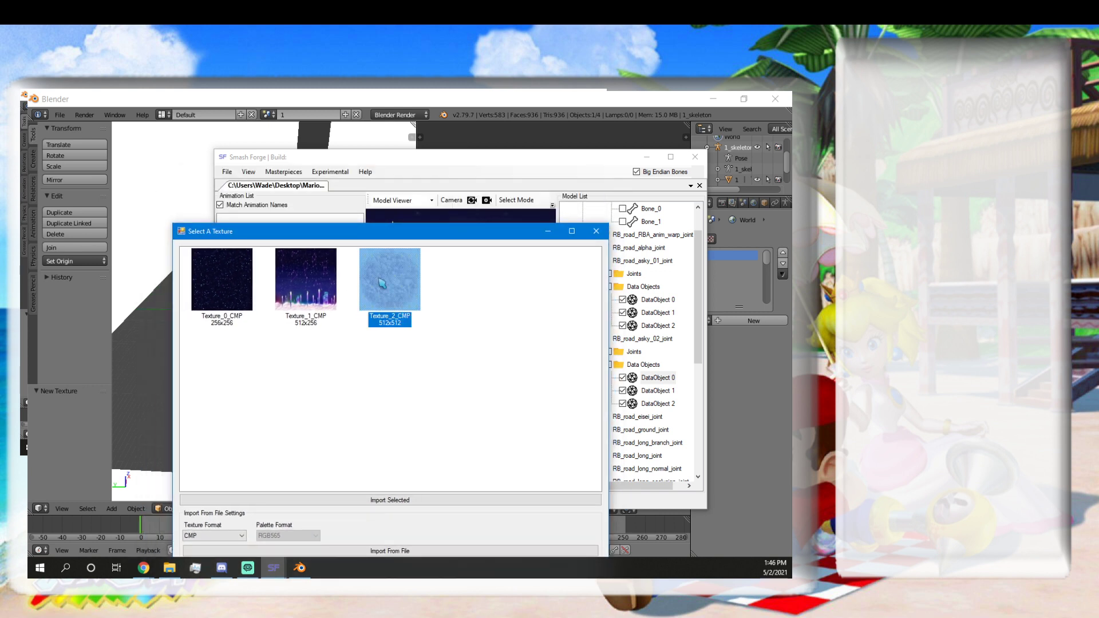
{"action": "left_click", "coordinate": [455, 316]}
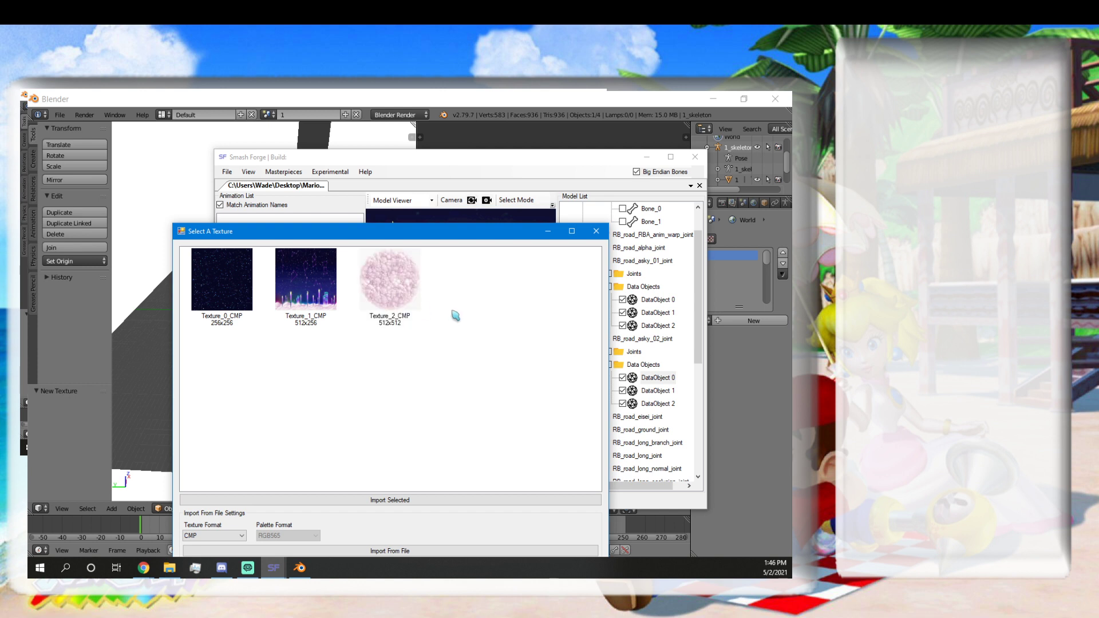
{"action": "left_click", "coordinate": [401, 284]}
{"action": "left_click", "coordinate": [309, 278]}
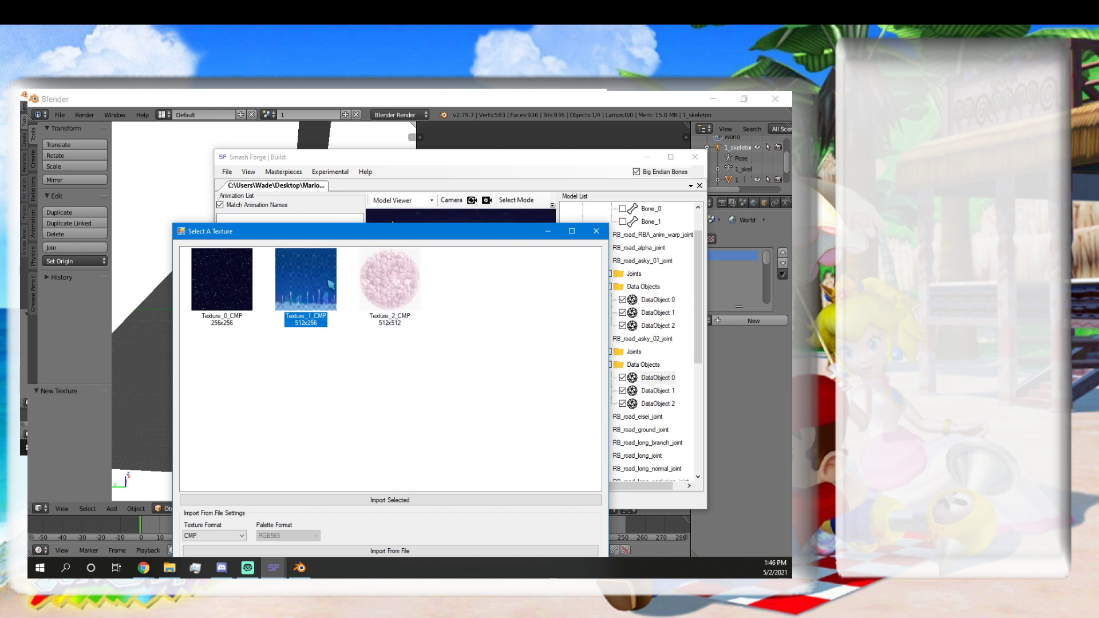
{"action": "left_click", "coordinate": [457, 304]}
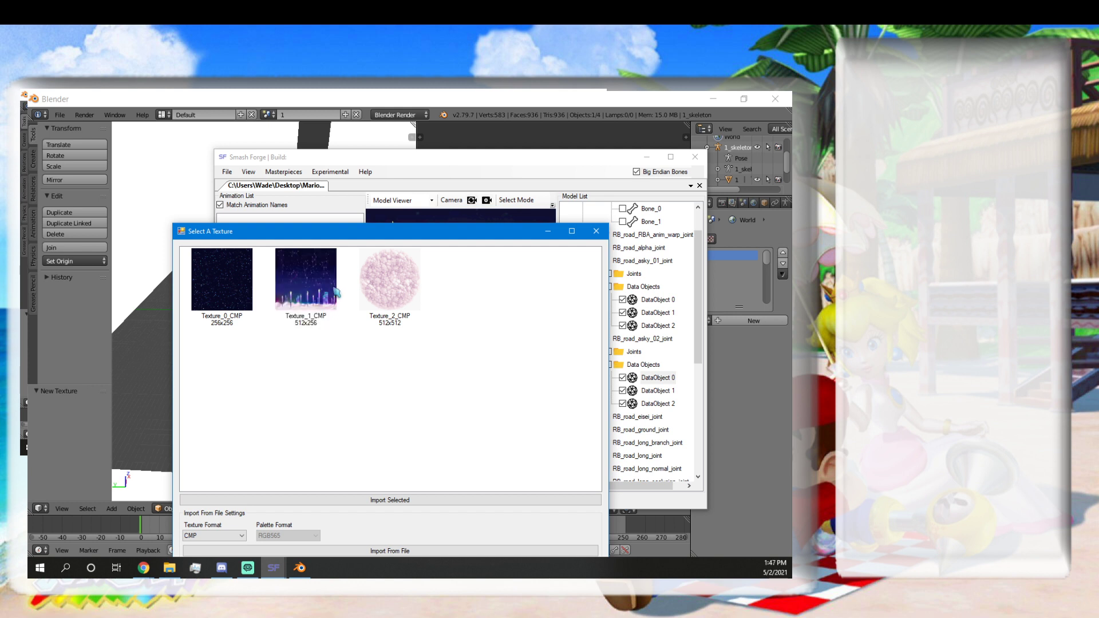
{"action": "left_click", "coordinate": [308, 286]}
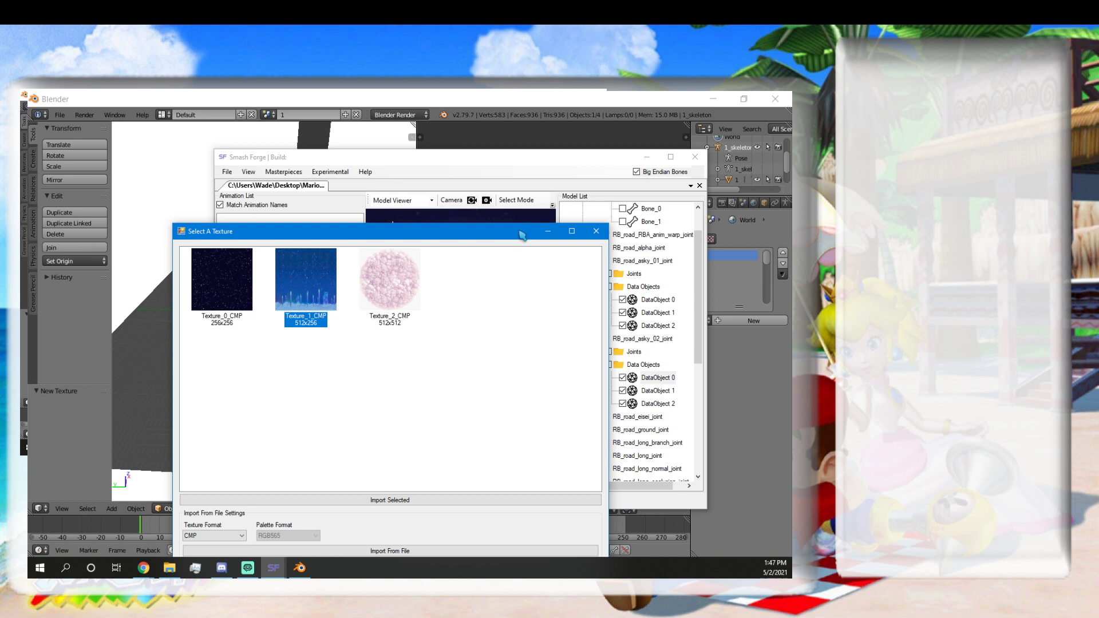
{"action": "left_click", "coordinate": [595, 232]}
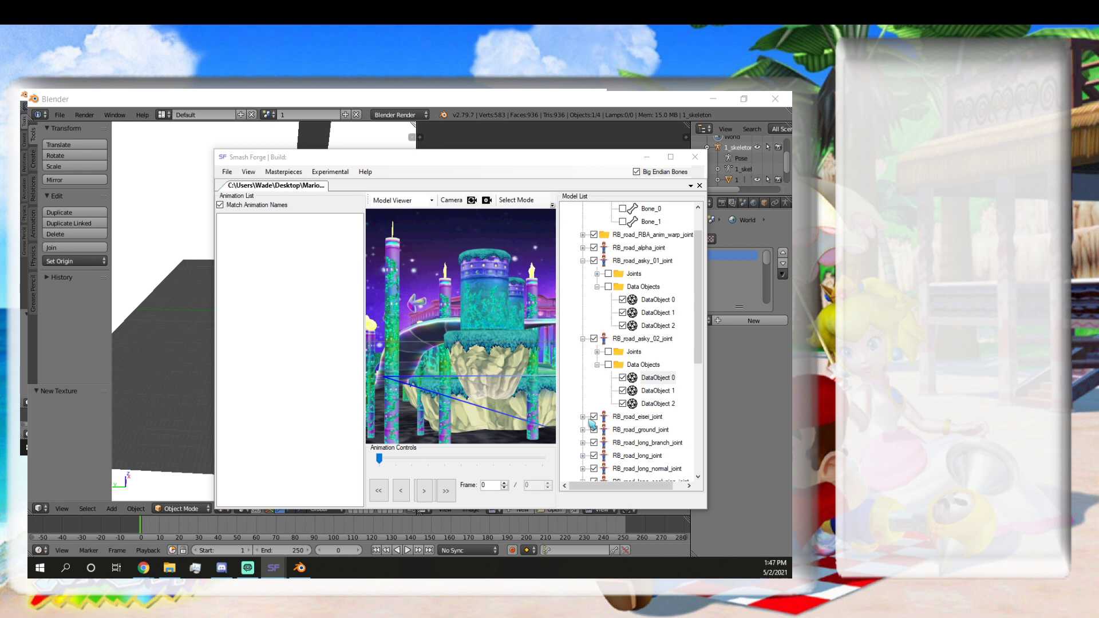
Expand RB_road_eisei_joint in the model list to show its joints and data objects.
{"action": "left_click", "coordinate": [615, 420]}
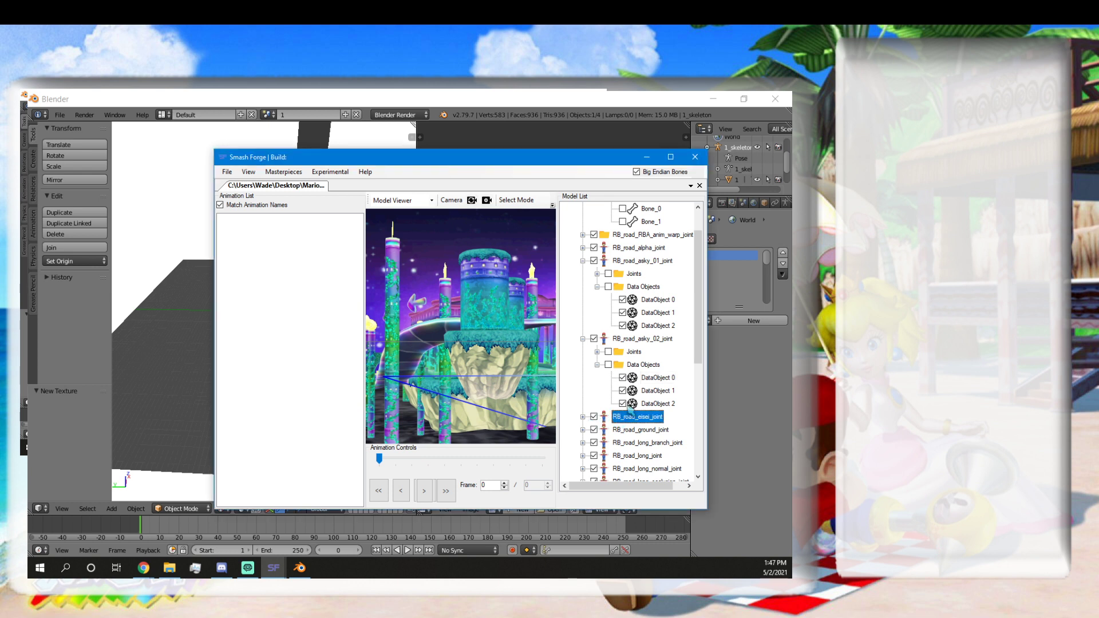
{"action": "left_click", "coordinate": [582, 418]}
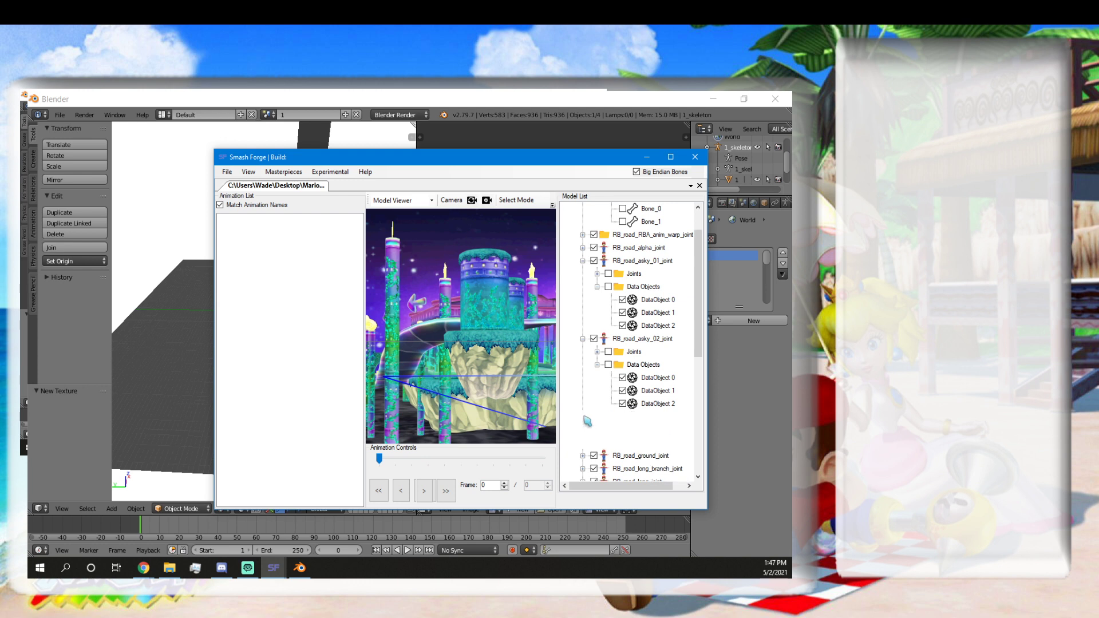
{"action": "left_click_drag", "start_coordinate": [562, 162], "coordinate": [528, 163]}
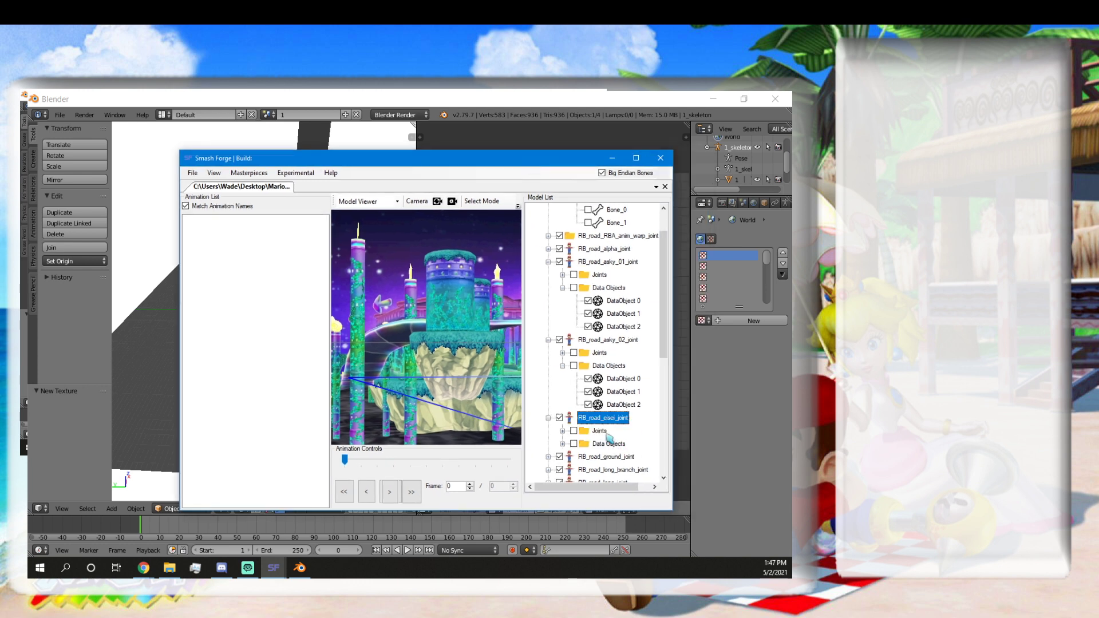
{"action": "left_click", "coordinate": [563, 431]}
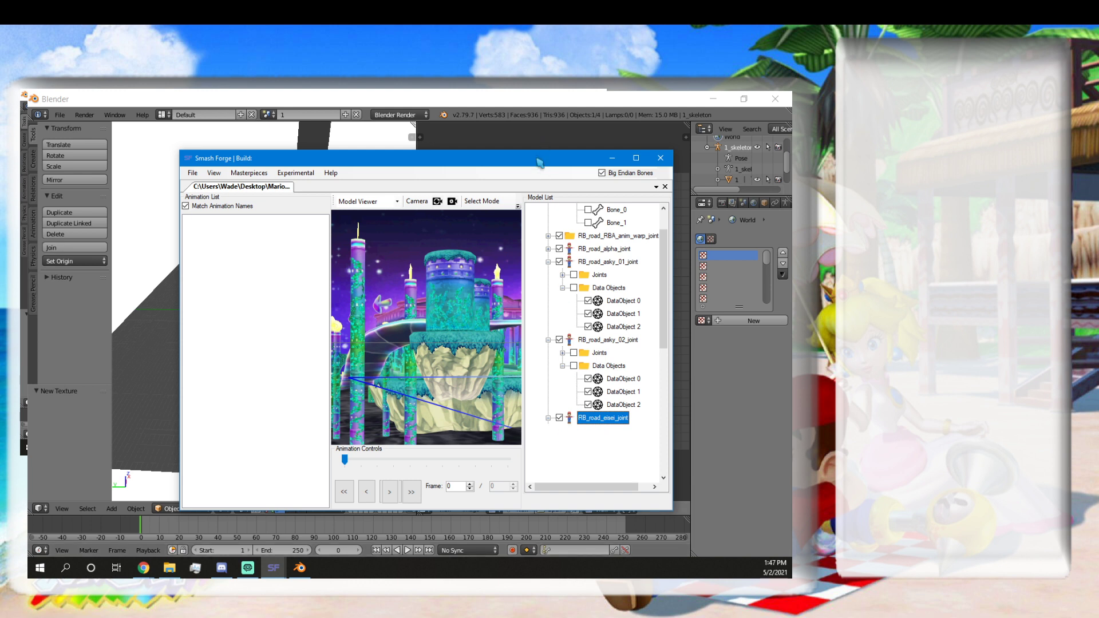
{"action": "left_click_drag", "start_coordinate": [537, 166], "coordinate": [527, 164]}
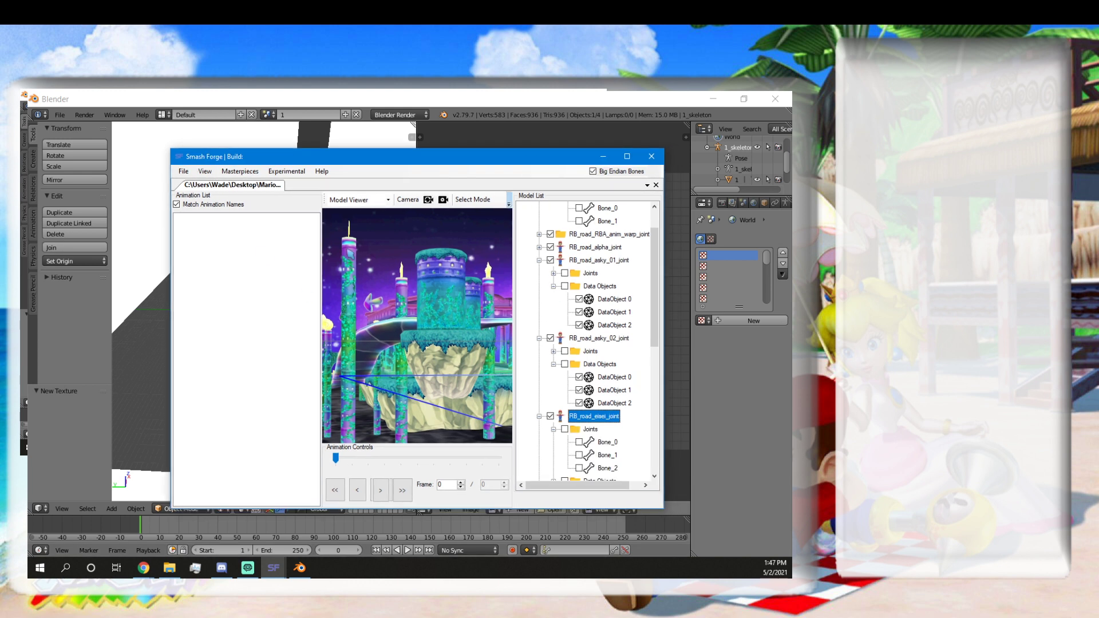
{"action": "scroll", "coordinate": [605, 427], "scroll_direction": "down", "scroll_amount": 3}
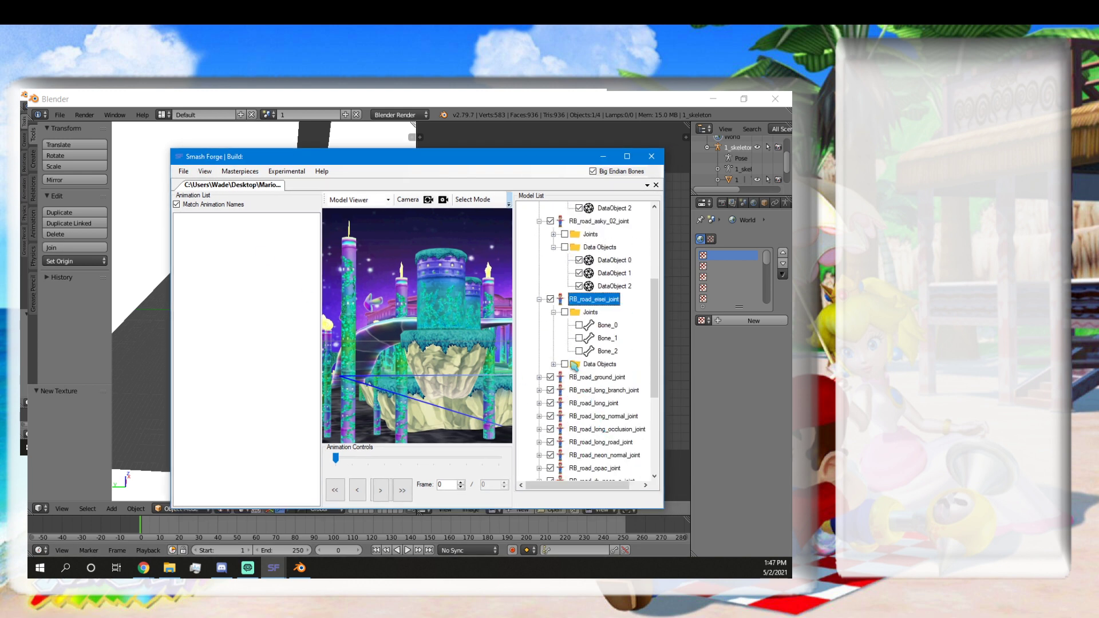
{"action": "left_click_drag", "start_coordinate": [558, 163], "coordinate": [553, 163]}
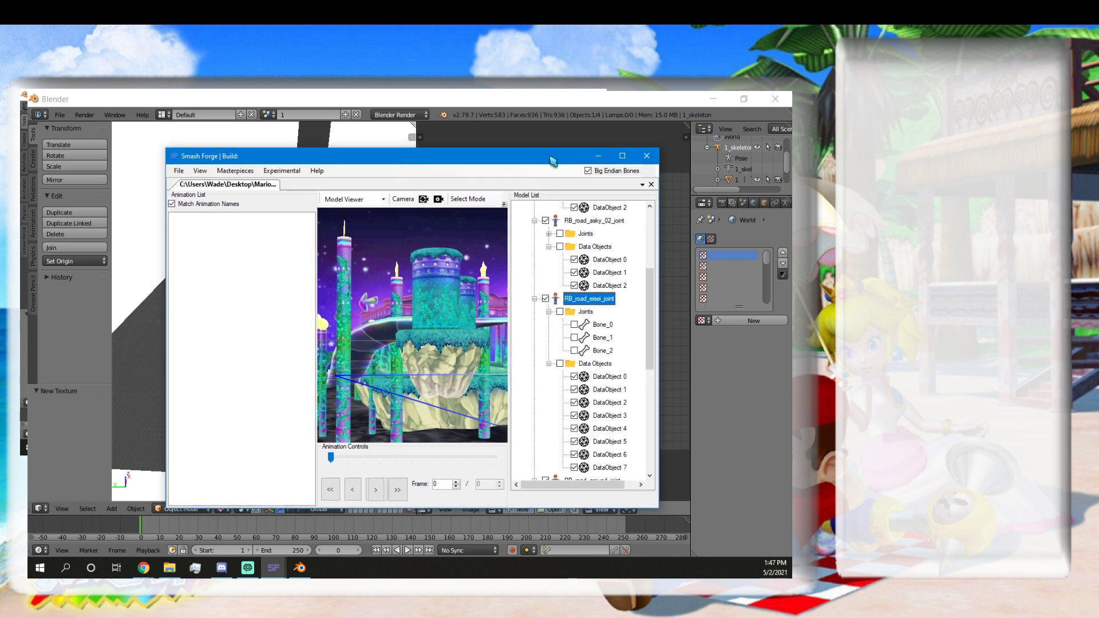
Open DataObject 0 of RB_road_eisei_joint for editing, look through its available textures and close the texture chooser.
{"action": "left_click", "coordinate": [602, 377]}
{"action": "right_click", "coordinate": [599, 378]}
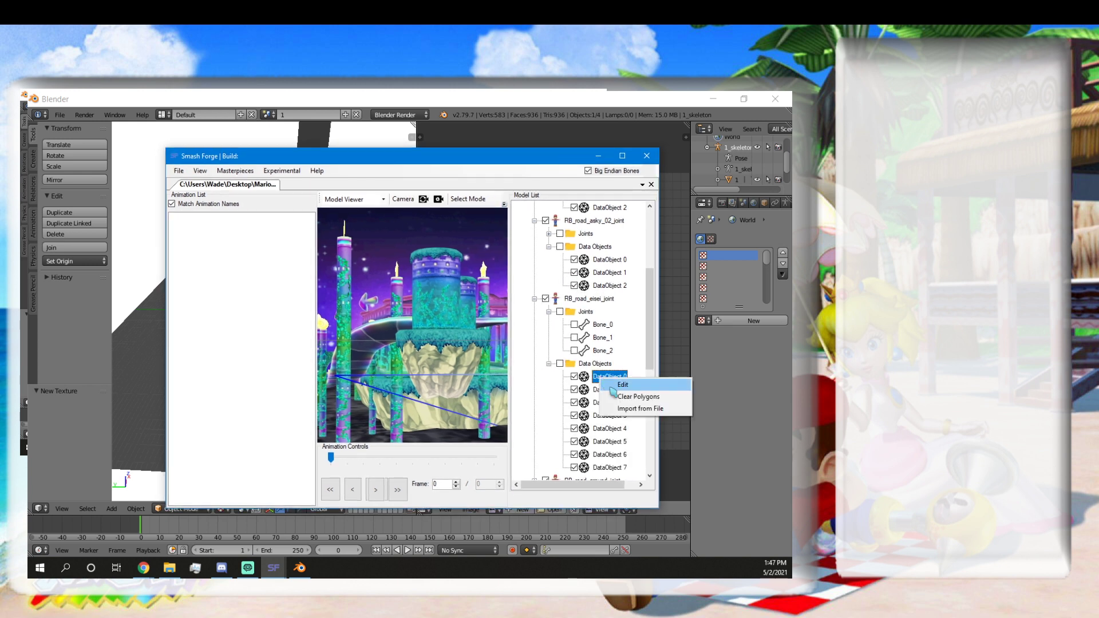
{"action": "left_click", "coordinate": [608, 383]}
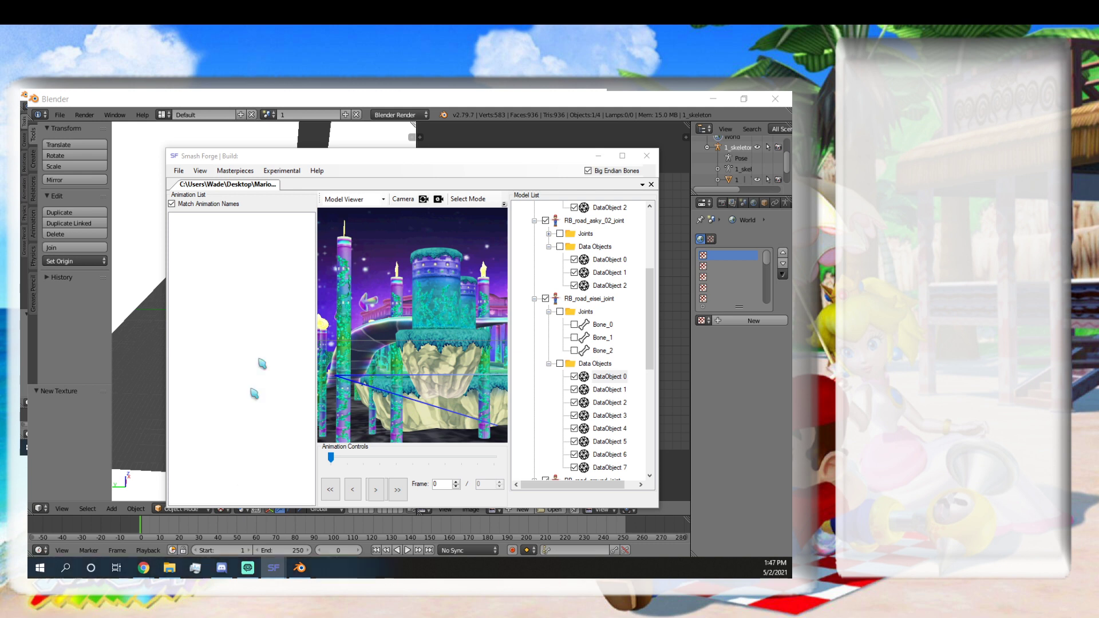
{"action": "left_click_drag", "start_coordinate": [321, 189], "coordinate": [332, 223]}
{"action": "scroll", "coordinate": [305, 304], "scroll_direction": "down", "scroll_amount": 3}
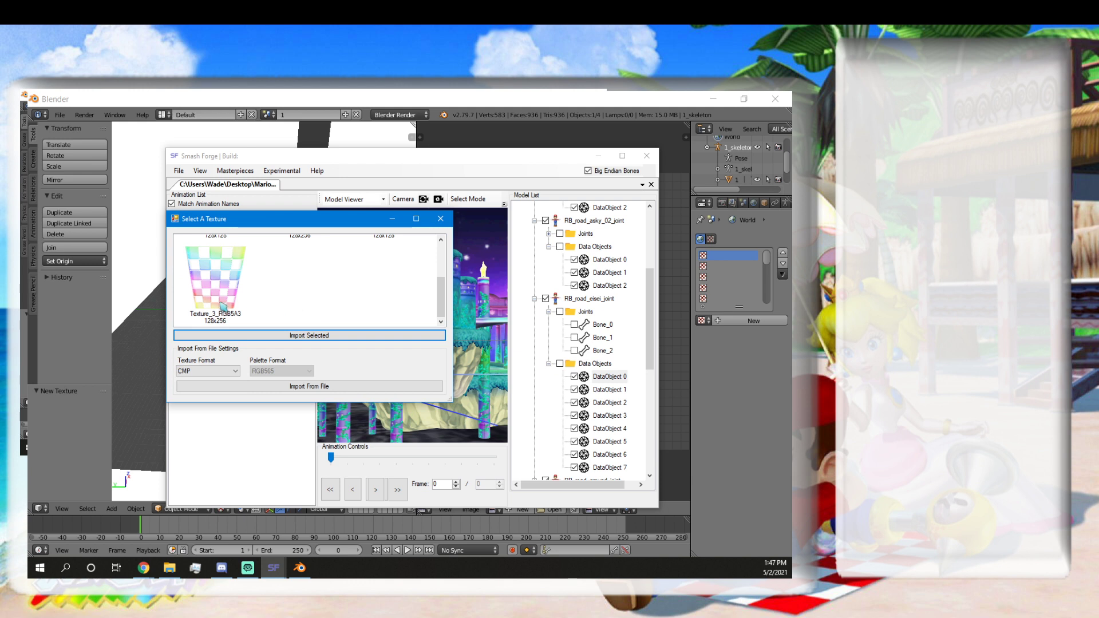
{"action": "scroll", "coordinate": [223, 308], "scroll_direction": "up", "scroll_amount": 3}
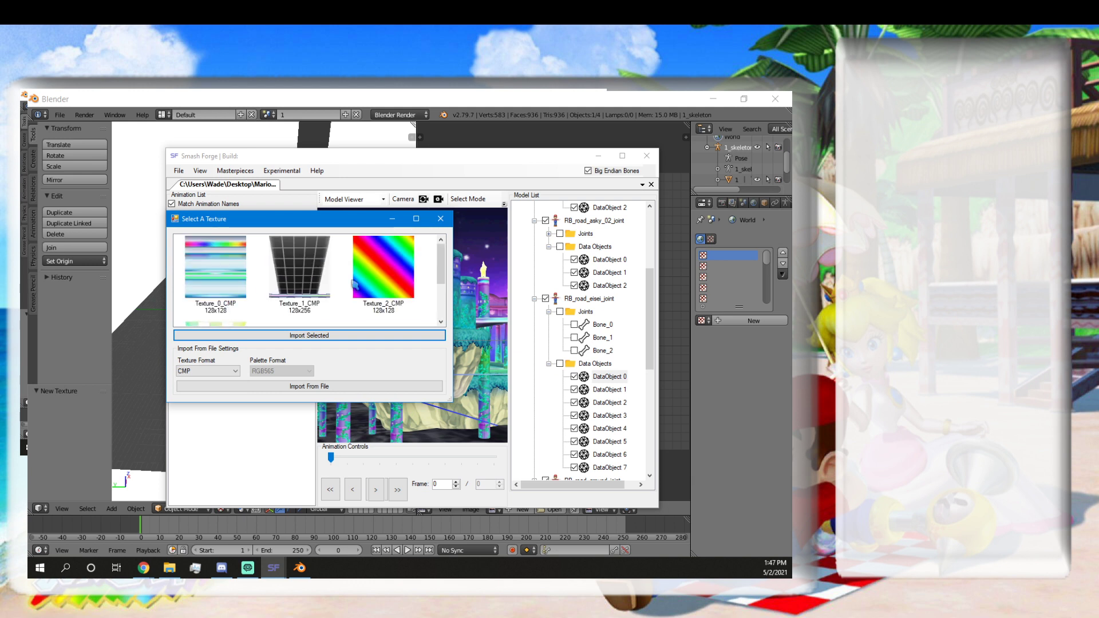
{"action": "scroll", "coordinate": [353, 284], "scroll_direction": "down", "scroll_amount": 3}
{"action": "left_click", "coordinate": [448, 222]}
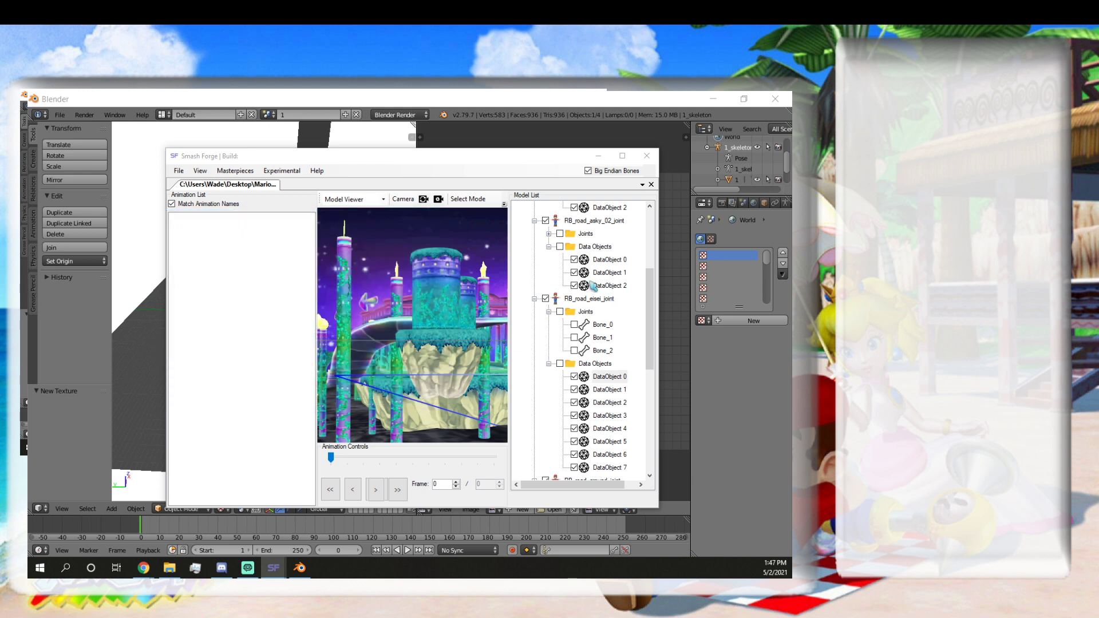
Open DataObject 1 of RB_road_eisei_joint for editing, view its assigned textures and close the editor.
{"action": "left_click", "coordinate": [607, 389]}
{"action": "right_click", "coordinate": [605, 391]}
{"action": "left_click", "coordinate": [623, 397]}
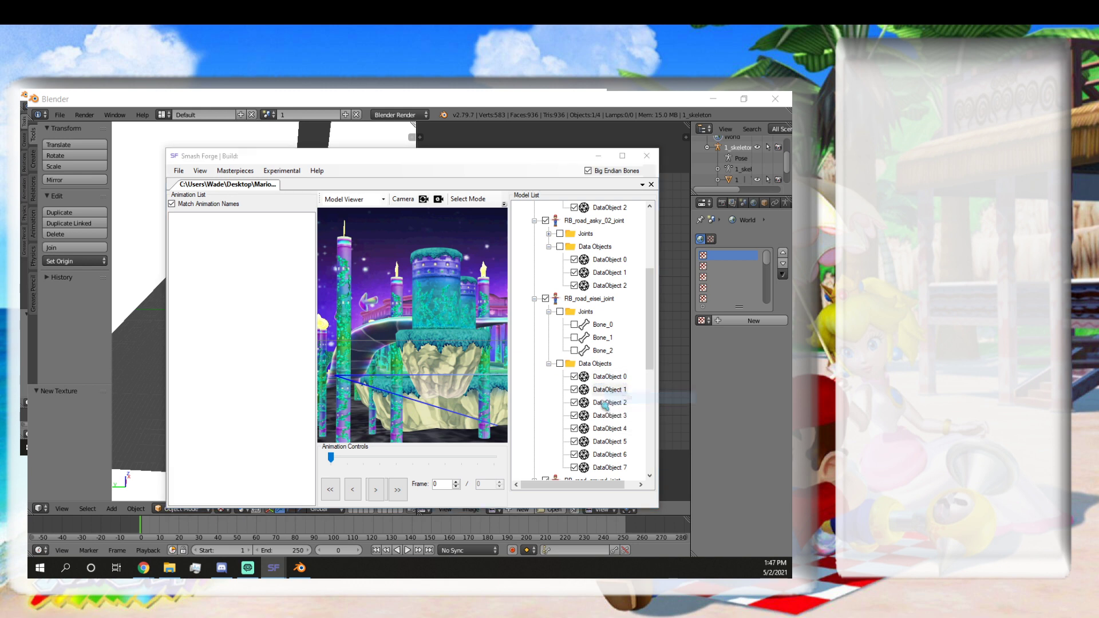
{"action": "left_click_drag", "start_coordinate": [284, 254], "coordinate": [304, 196]}
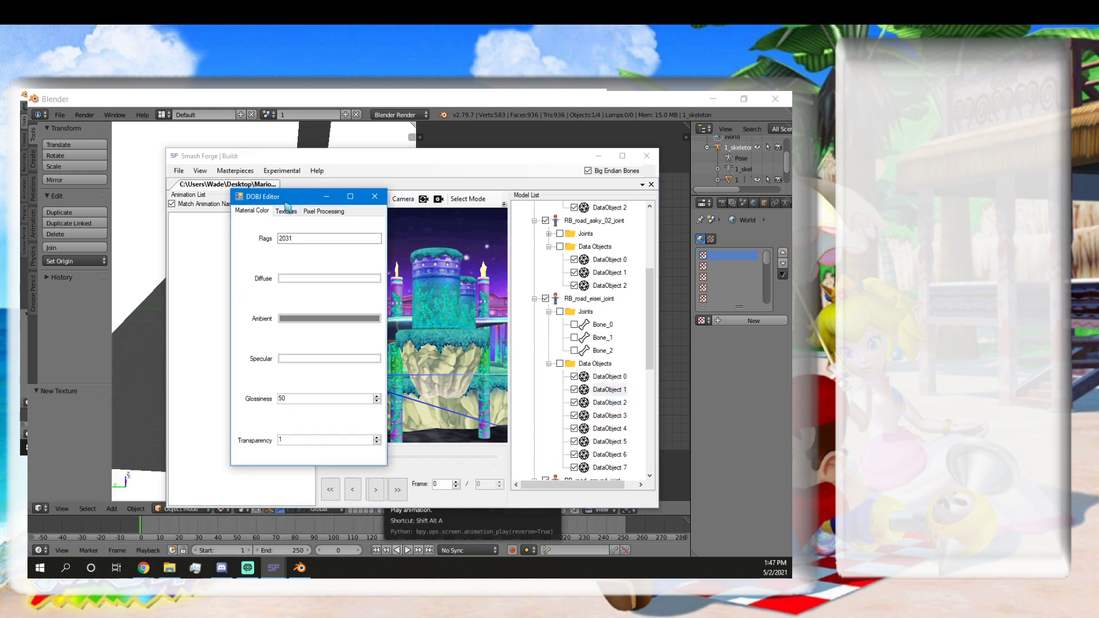
{"action": "left_click", "coordinate": [286, 211]}
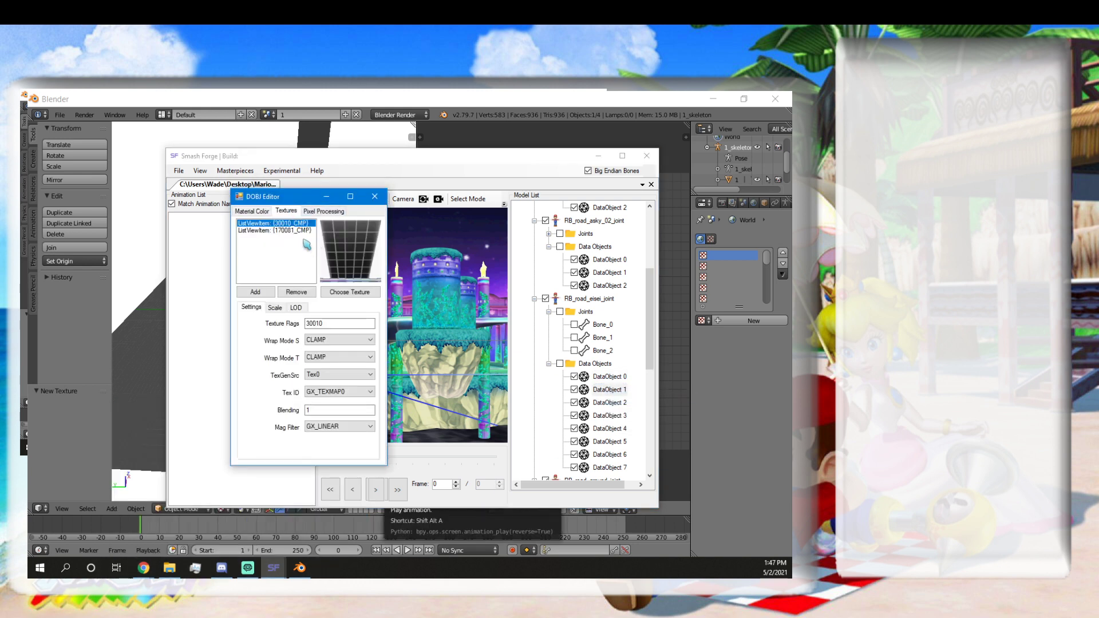
{"action": "left_click", "coordinate": [349, 292]}
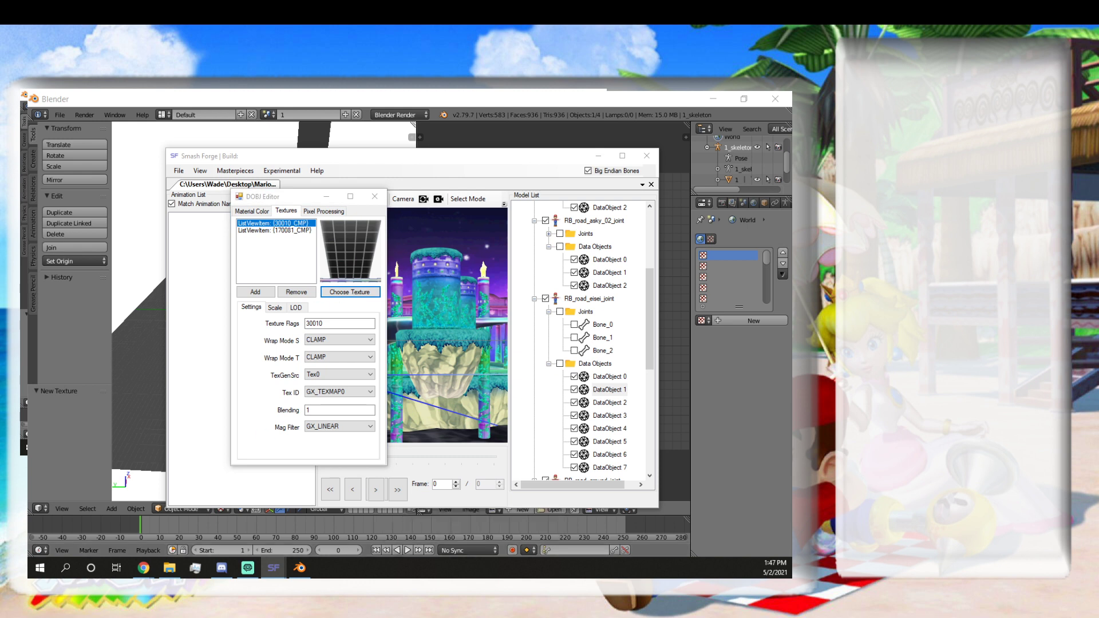
{"action": "left_click", "coordinate": [94, 561]}
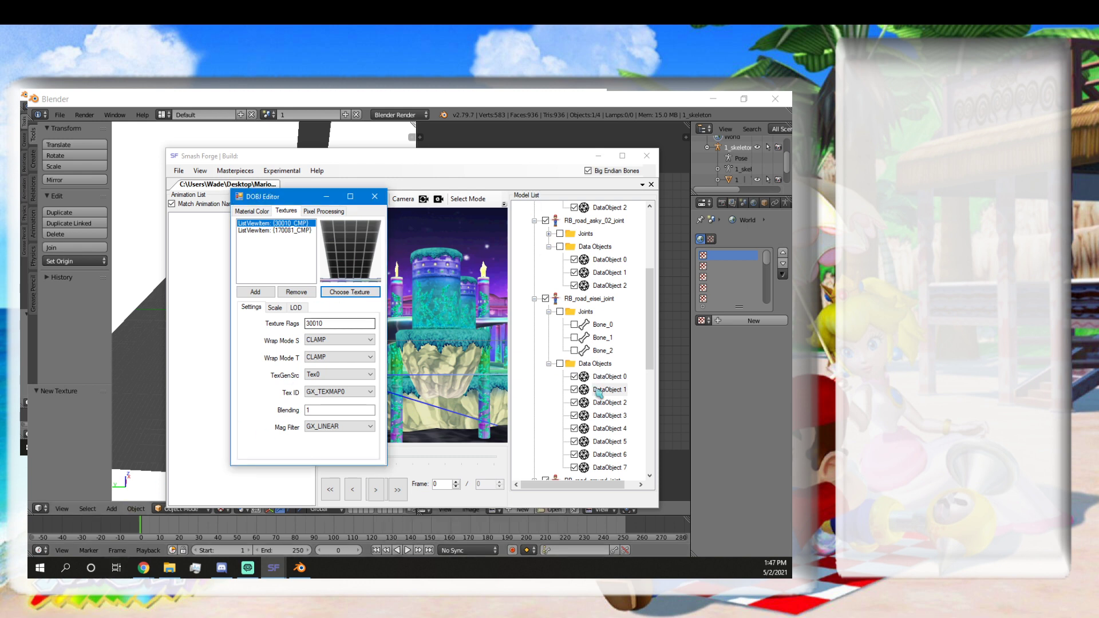
{"action": "left_click", "coordinate": [376, 196]}
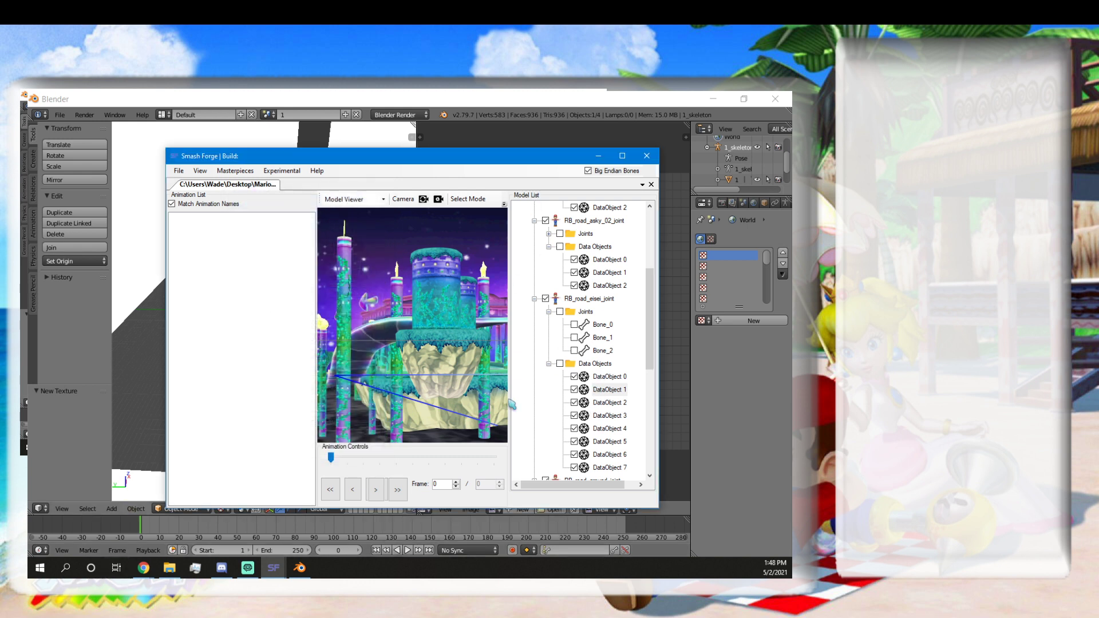
Open DataObject 5 of RB_road_eisei_joint for editing, look through its available textures and close the texture chooser.
{"action": "left_click", "coordinate": [598, 455]}
{"action": "right_click", "coordinate": [598, 442]}
{"action": "left_click", "coordinate": [608, 448]}
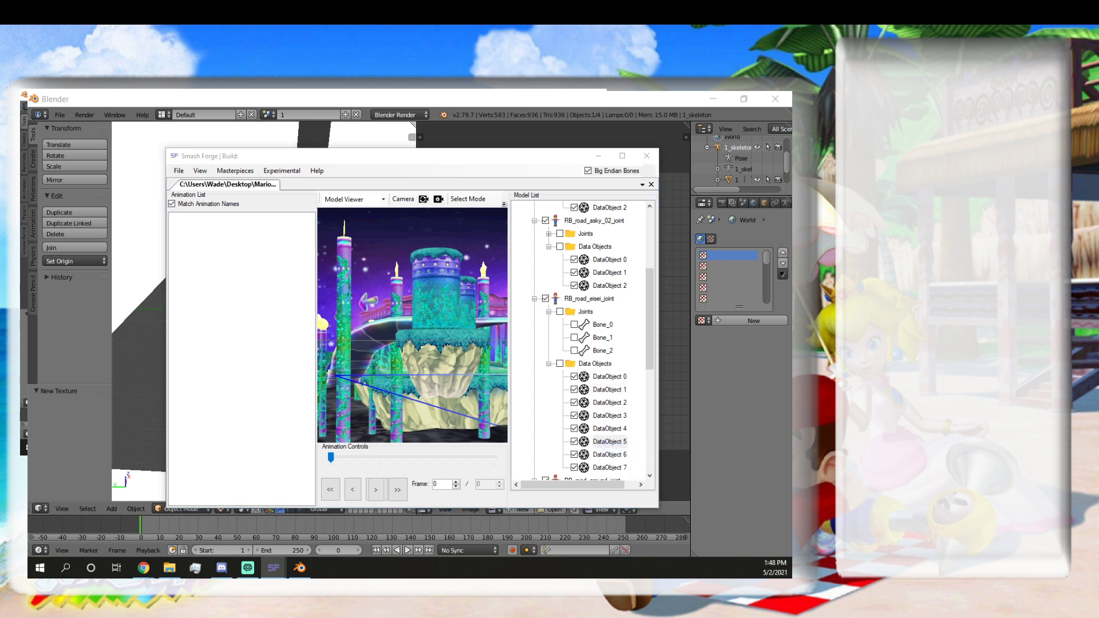
{"action": "left_click_drag", "start_coordinate": [28, 343], "coordinate": [359, 192]}
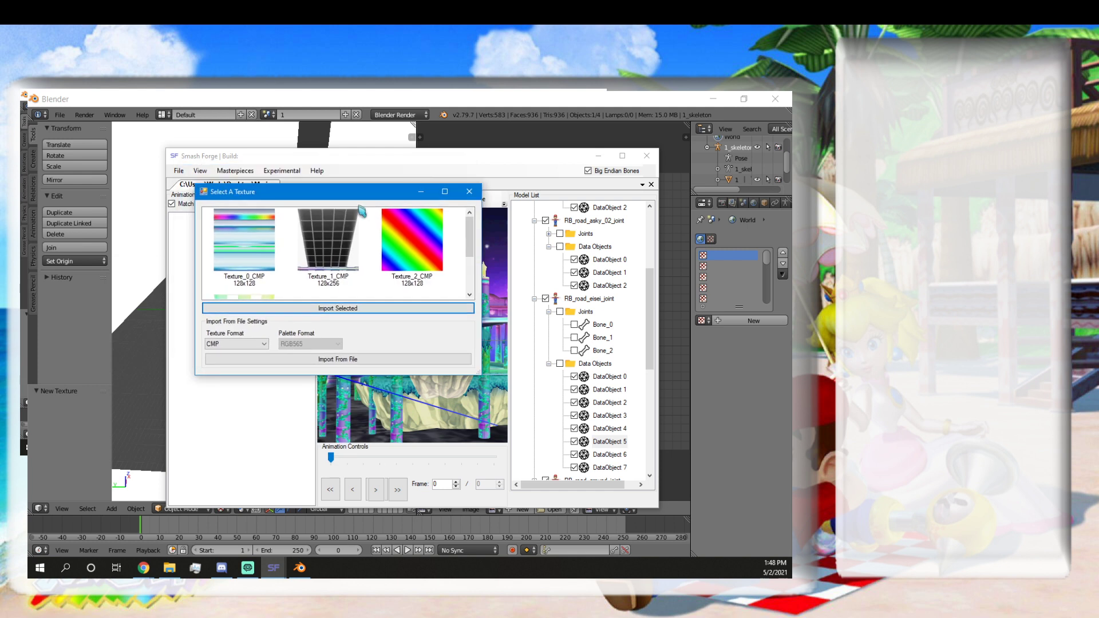
{"action": "scroll", "coordinate": [349, 243], "scroll_direction": "down", "scroll_amount": 3}
{"action": "scroll", "coordinate": [415, 211], "scroll_direction": "up", "scroll_amount": 3}
{"action": "left_click", "coordinate": [469, 192]}
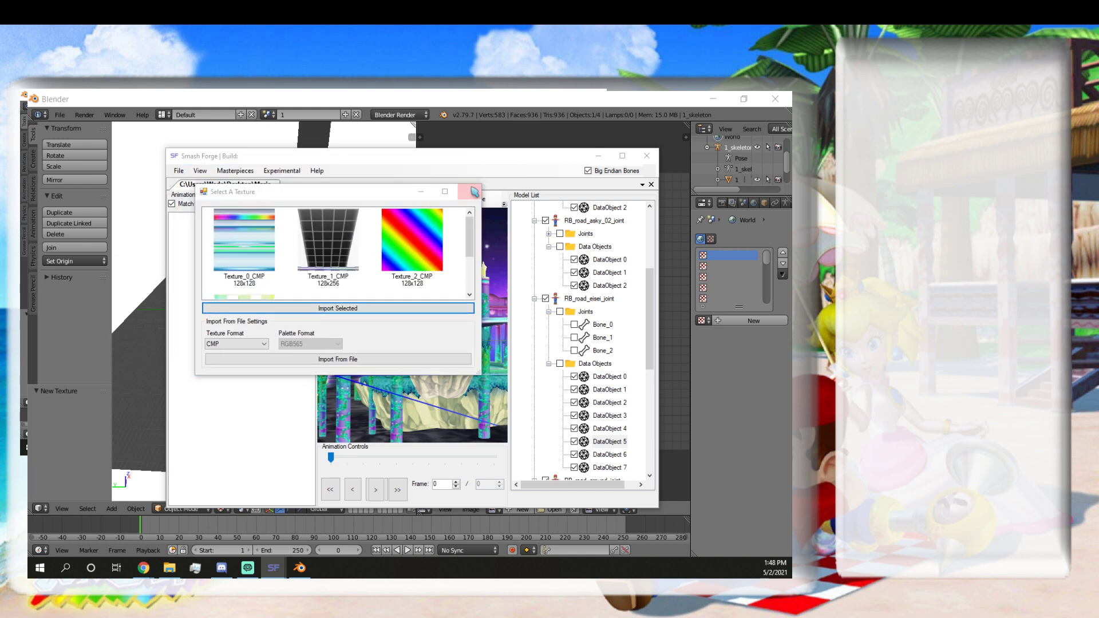
{"action": "left_click", "coordinate": [549, 364]}
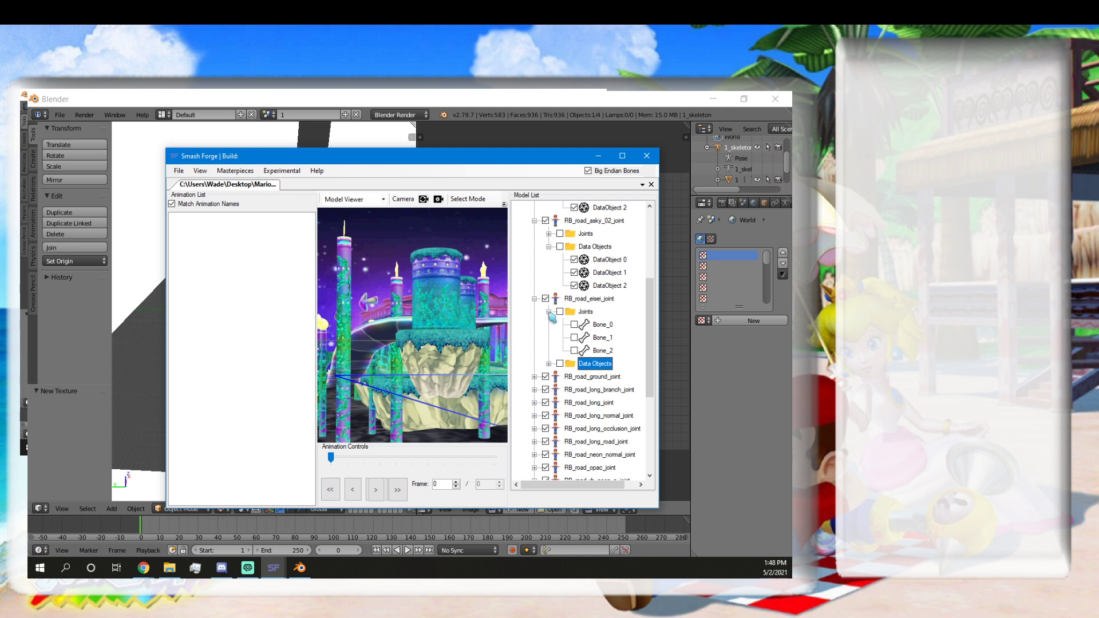
{"action": "left_click", "coordinate": [549, 364]}
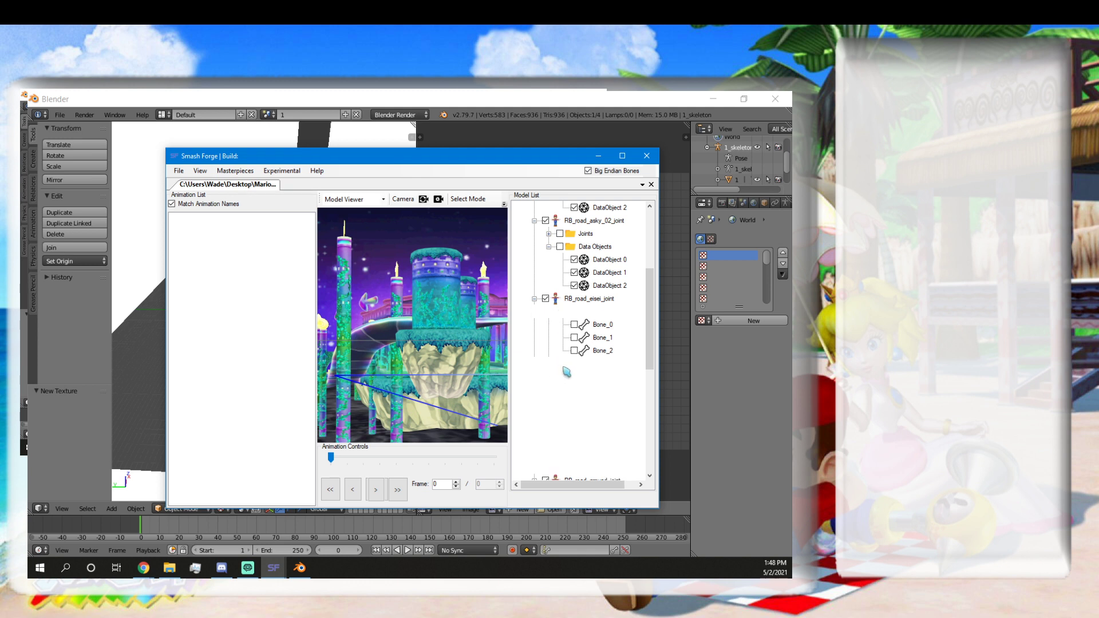
{"action": "left_click_drag", "start_coordinate": [520, 163], "coordinate": [515, 165]}
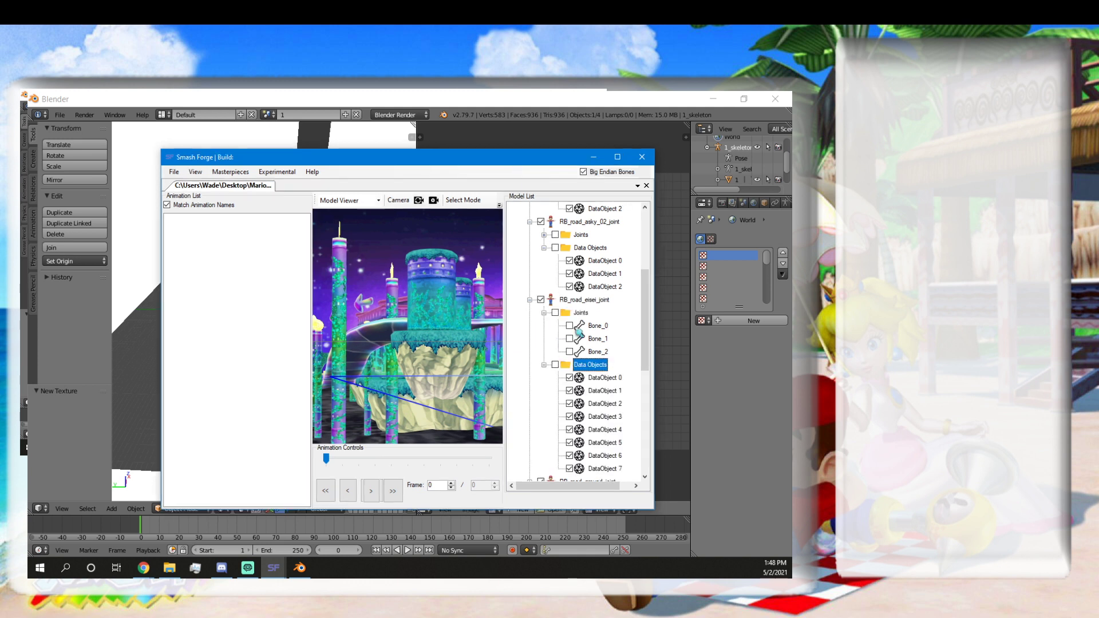
{"action": "right_click", "coordinate": [597, 379]}
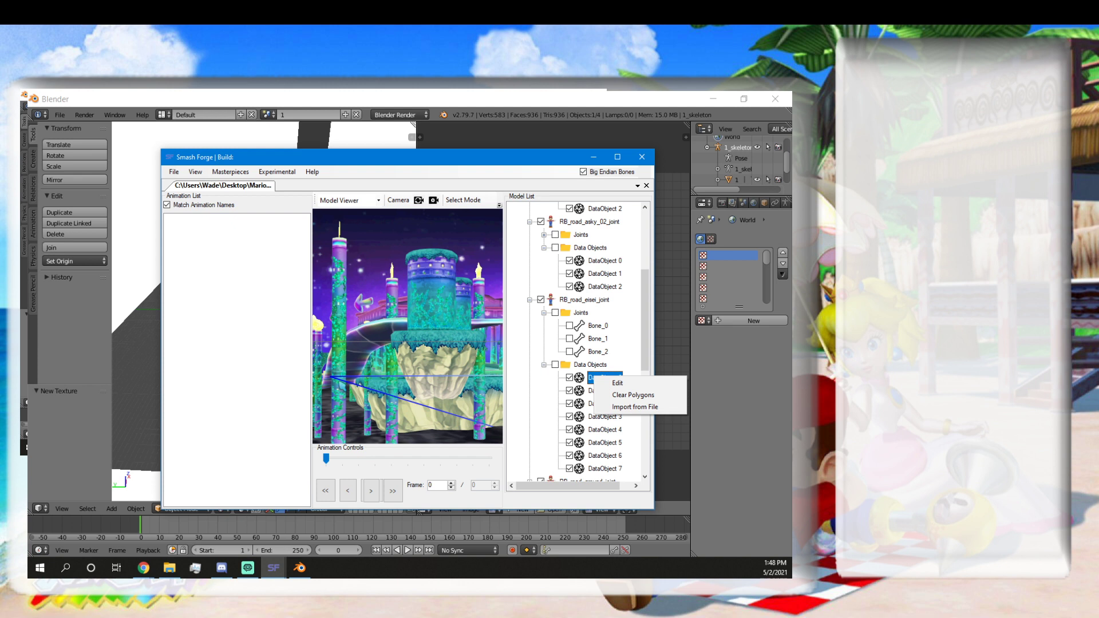
Collapse RB_road_eisei_joint, RB_road_asky_02_joint, RB_road_asky_01_joint and the RB_road_RBA_anim_auroralong entry in the model list.
{"action": "left_click", "coordinate": [530, 300]}
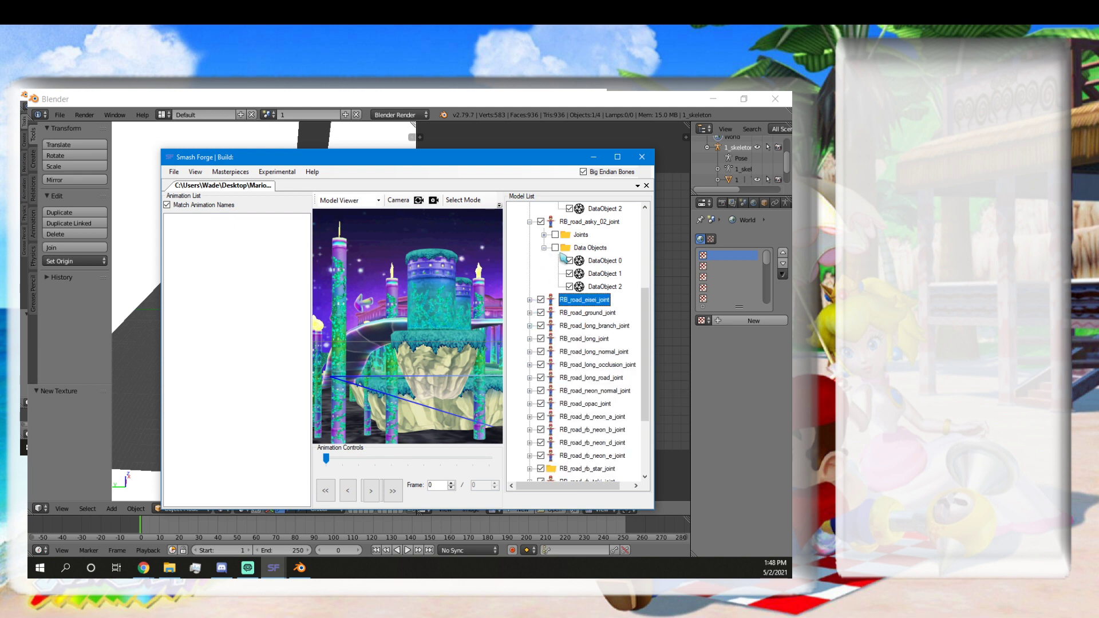
{"action": "scroll", "coordinate": [566, 255], "scroll_direction": "up", "scroll_amount": 1}
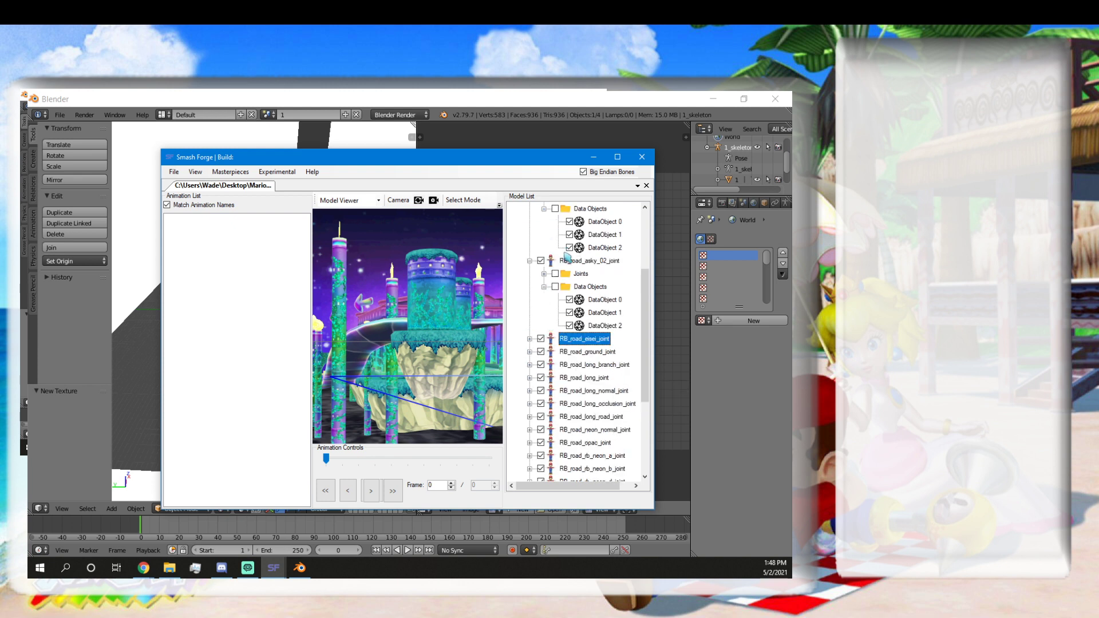
{"action": "left_click", "coordinate": [530, 261]}
{"action": "scroll", "coordinate": [535, 226], "scroll_direction": "up", "scroll_amount": 1}
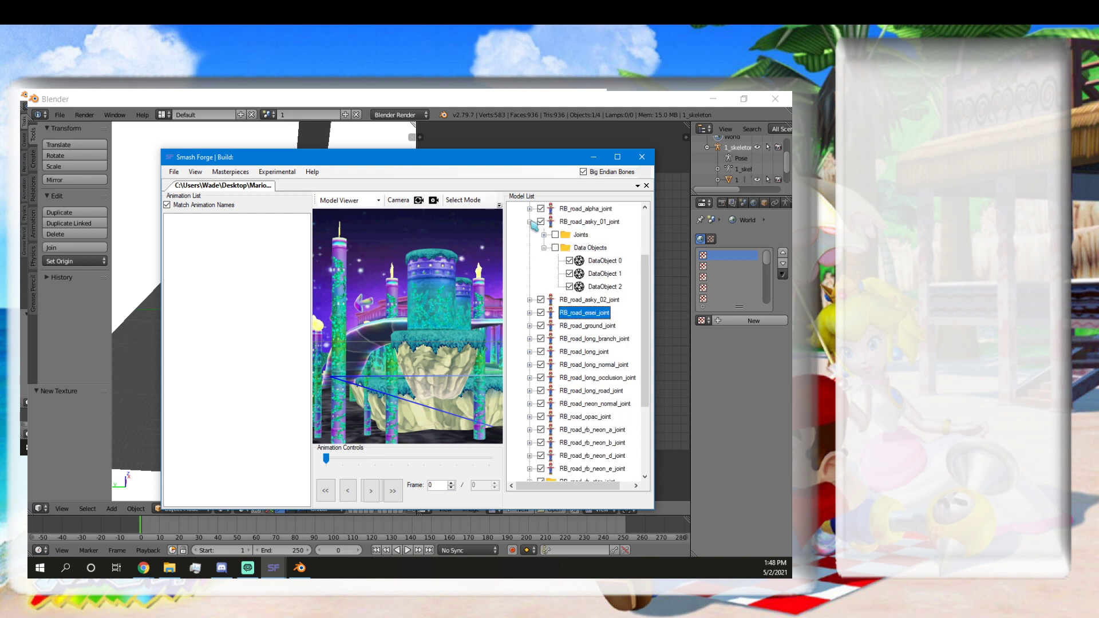
{"action": "left_click", "coordinate": [530, 222]}
{"action": "scroll", "coordinate": [535, 221], "scroll_direction": "up", "scroll_amount": 2}
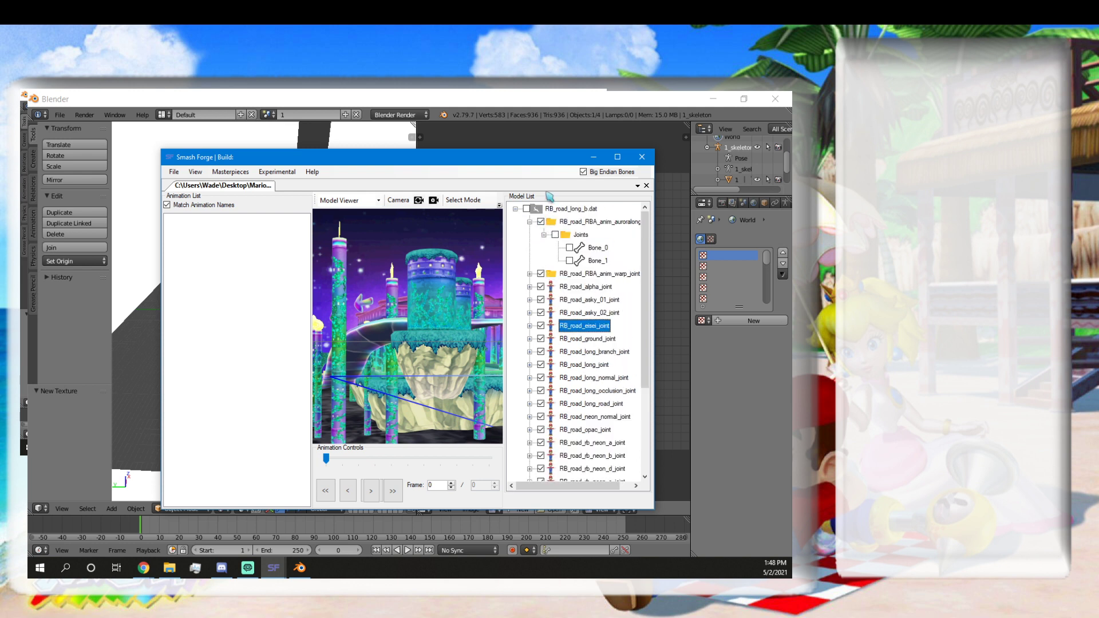
{"action": "left_click", "coordinate": [578, 248]}
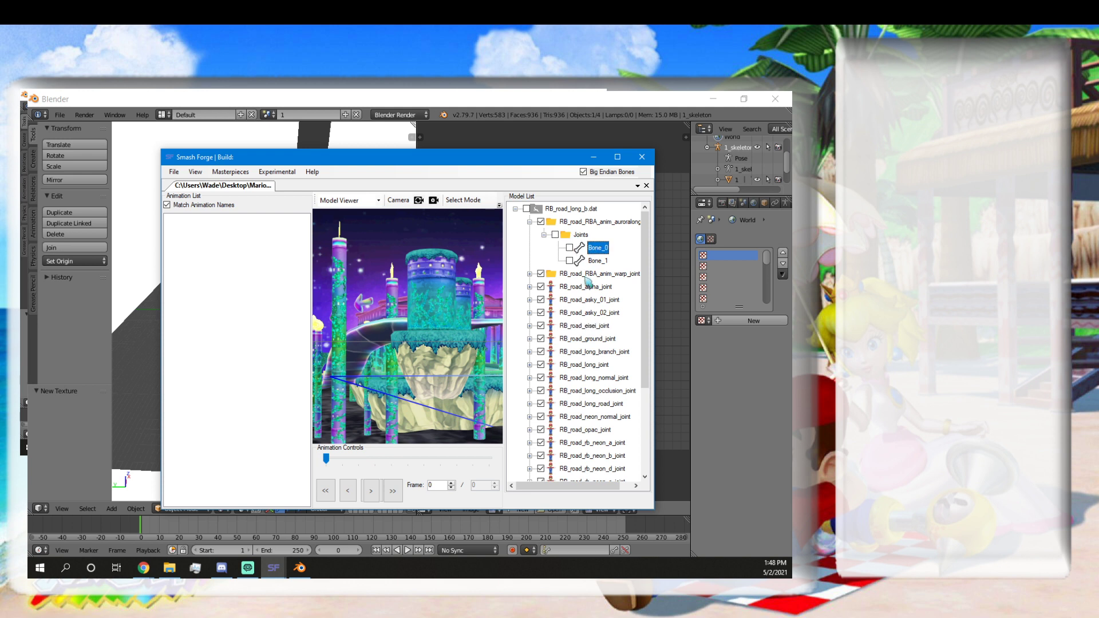
{"action": "left_click", "coordinate": [586, 274]}
{"action": "left_click", "coordinate": [530, 222]}
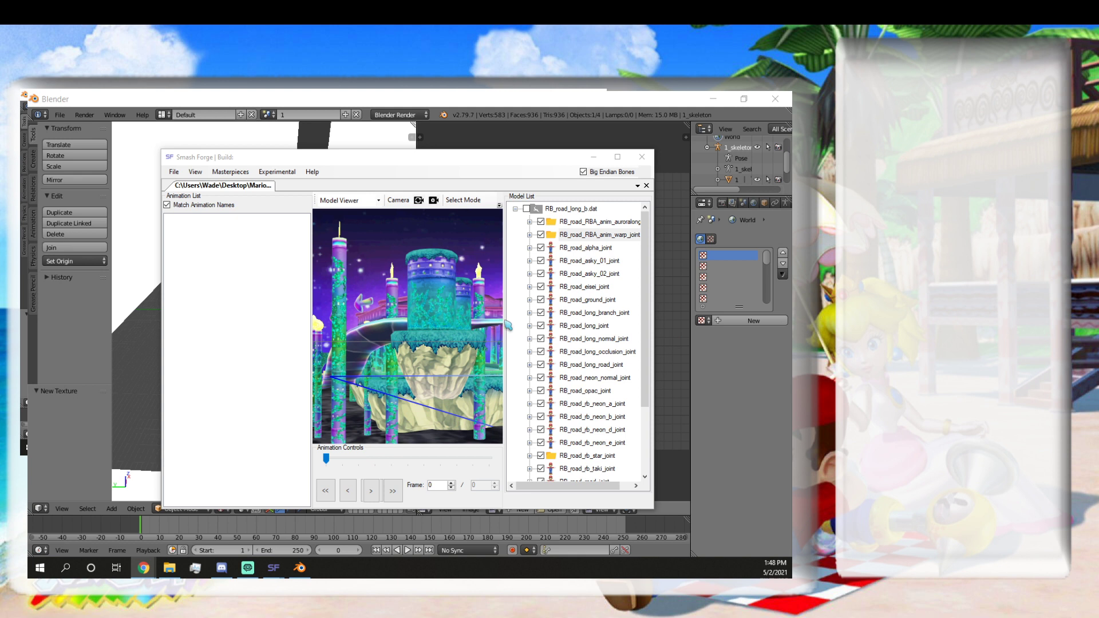
Look over the parts in the model list and expand RB_road_long_branch_joint to show its data objects.
{"action": "left_click", "coordinate": [507, 175]}
{"action": "scroll", "coordinate": [593, 295], "scroll_direction": "down", "scroll_amount": 1}
{"action": "scroll", "coordinate": [593, 294], "scroll_direction": "down", "scroll_amount": 2}
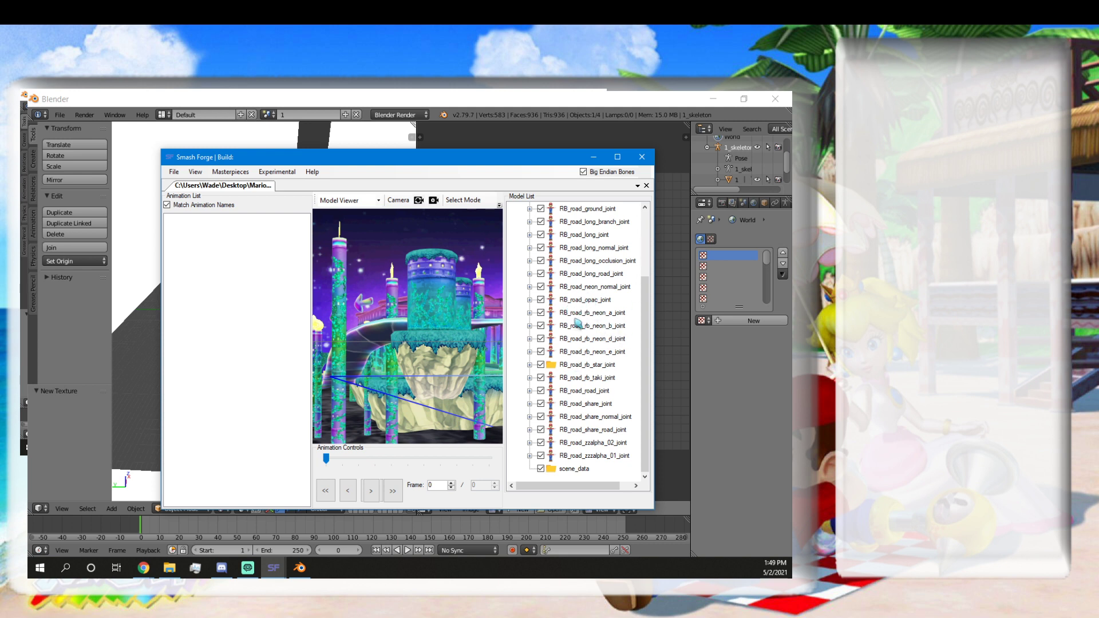
{"action": "scroll", "coordinate": [583, 339], "scroll_direction": "up", "scroll_amount": 3}
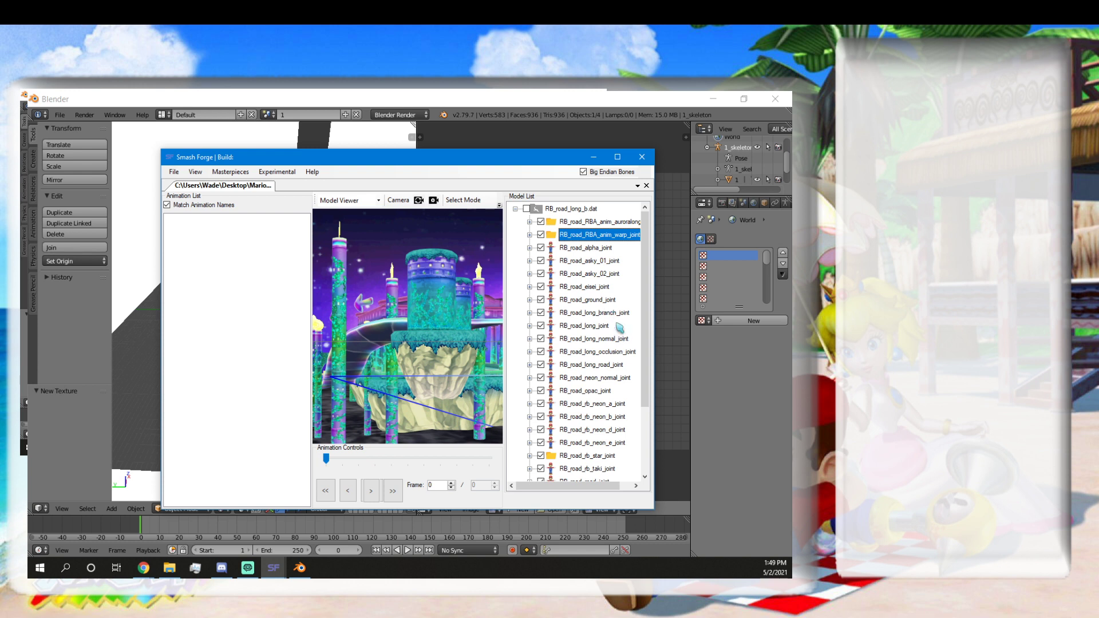
{"action": "left_click", "coordinate": [530, 313]}
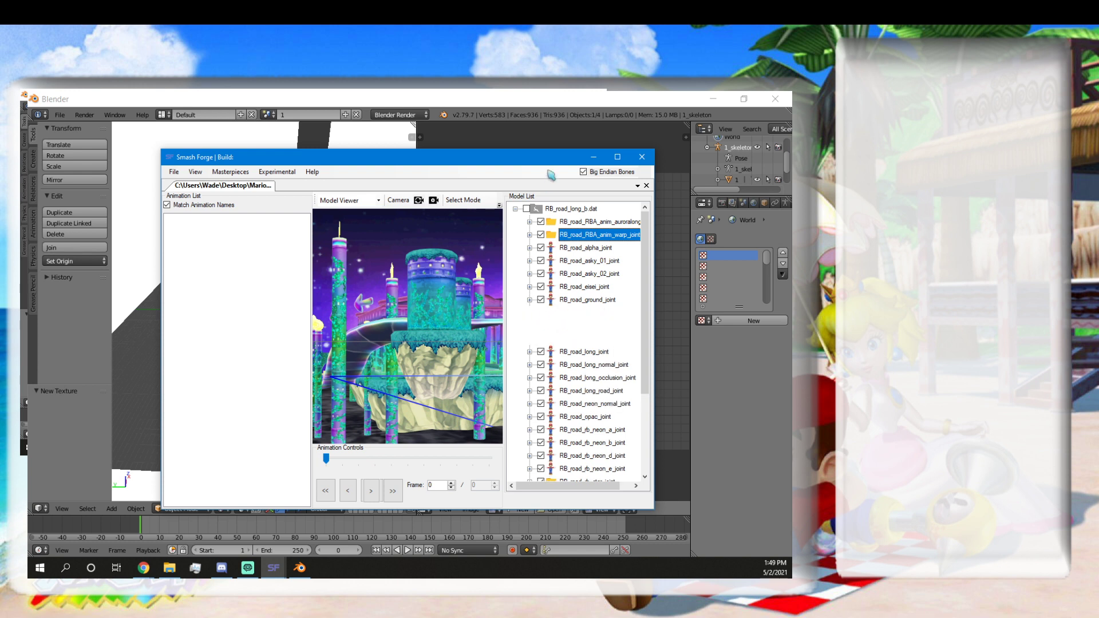
{"action": "left_click_drag", "start_coordinate": [554, 166], "coordinate": [540, 165]}
{"action": "scroll", "coordinate": [546, 332], "scroll_direction": "down", "scroll_amount": 2}
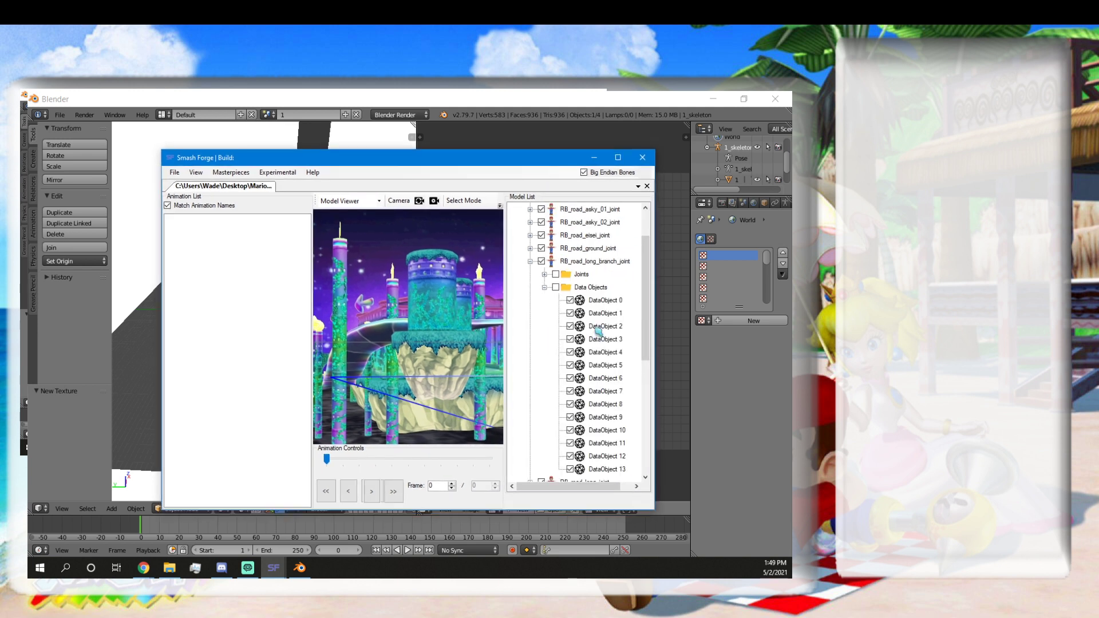
Look through the available textures for DataObject 0 of RB_road_long_branch_joint, close the chooser and collapse the joint.
{"action": "left_click", "coordinate": [598, 300]}
{"action": "right_click", "coordinate": [598, 301]}
{"action": "left_click", "coordinate": [615, 310]}
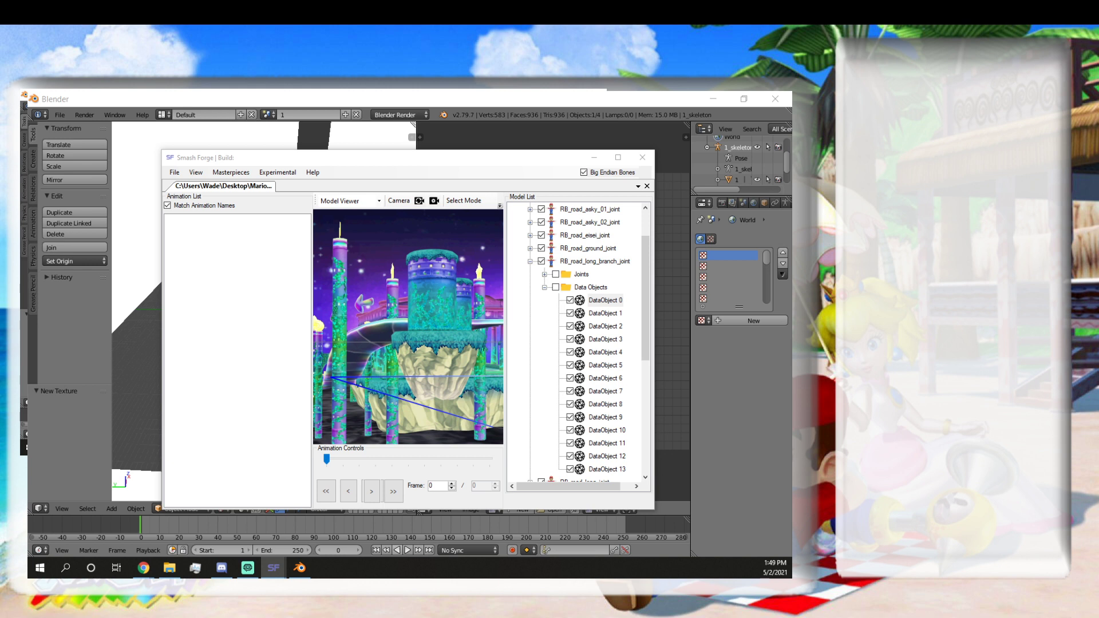
{"action": "scroll", "coordinate": [369, 298], "scroll_direction": "down", "scroll_amount": 2}
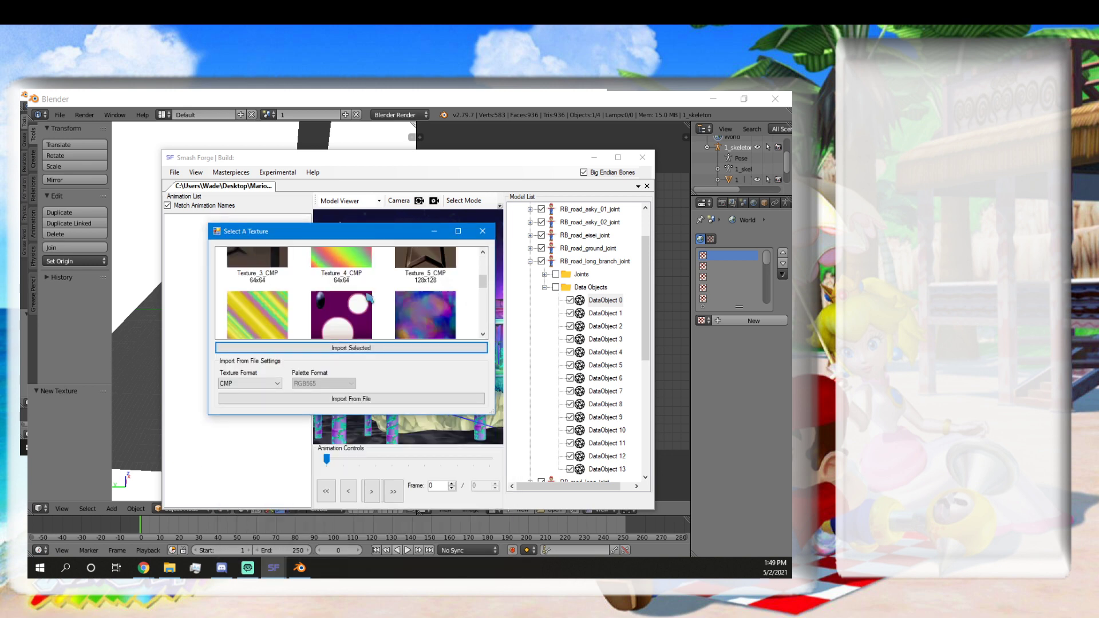
{"action": "scroll", "coordinate": [369, 298], "scroll_direction": "down", "scroll_amount": 4}
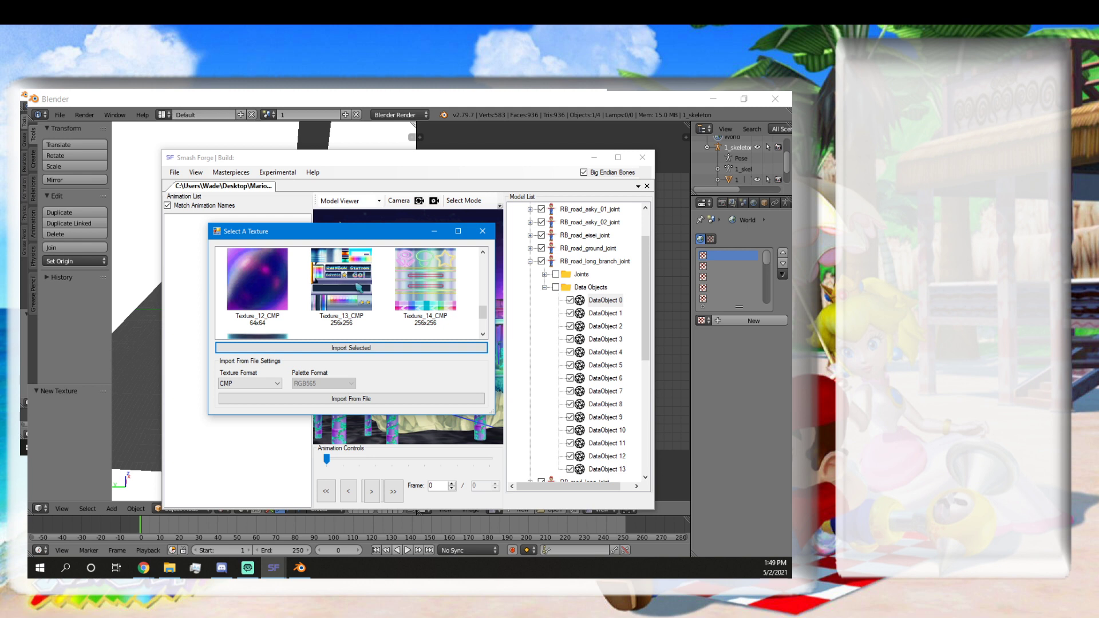
{"action": "scroll", "coordinate": [359, 298], "scroll_direction": "down", "scroll_amount": 1}
{"action": "scroll", "coordinate": [360, 304], "scroll_direction": "up", "scroll_amount": 6}
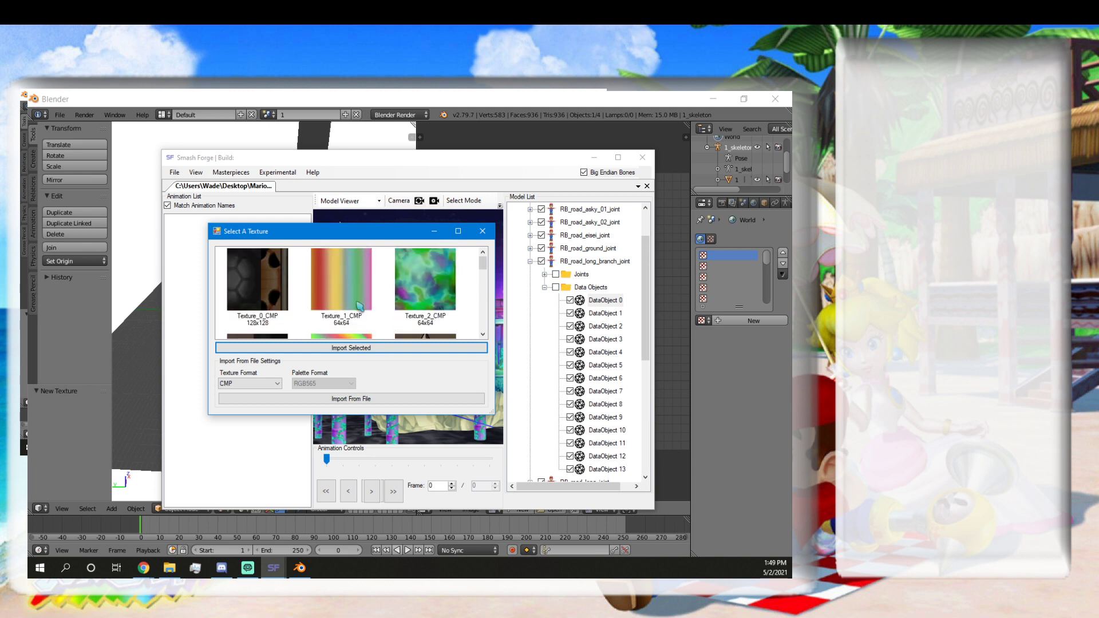
{"action": "left_click", "coordinate": [491, 231]}
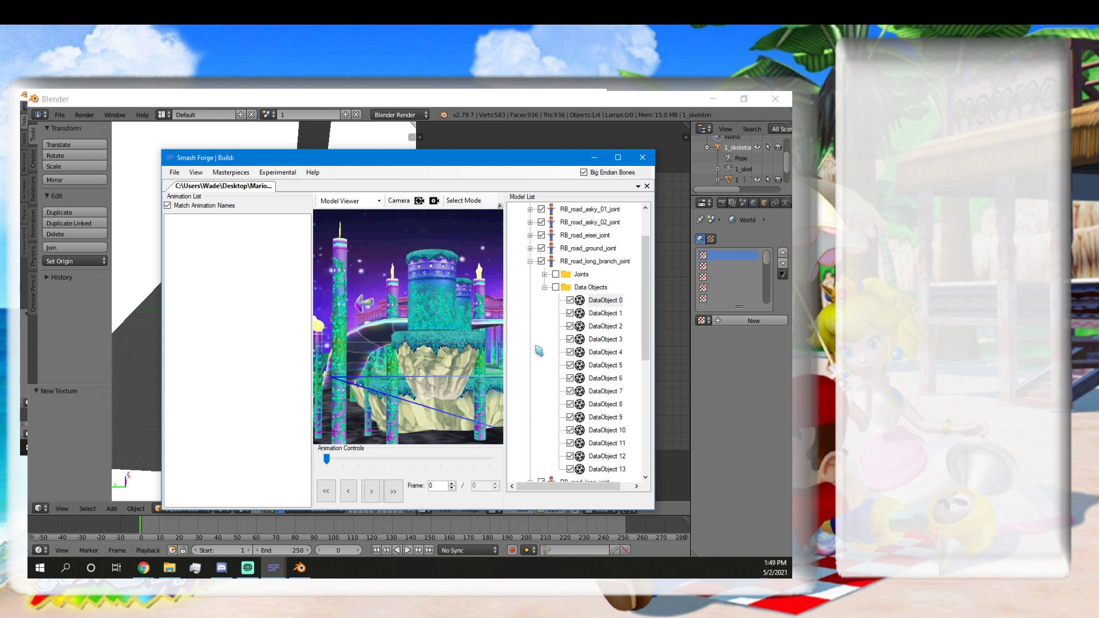
{"action": "left_click", "coordinate": [544, 288]}
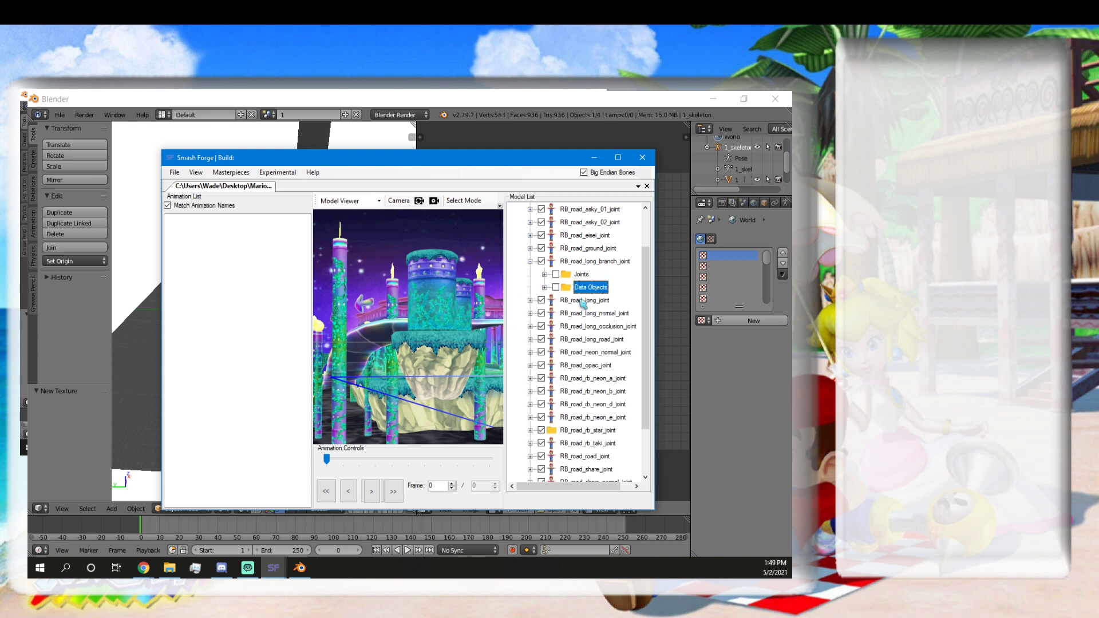
{"action": "left_click", "coordinate": [529, 262]}
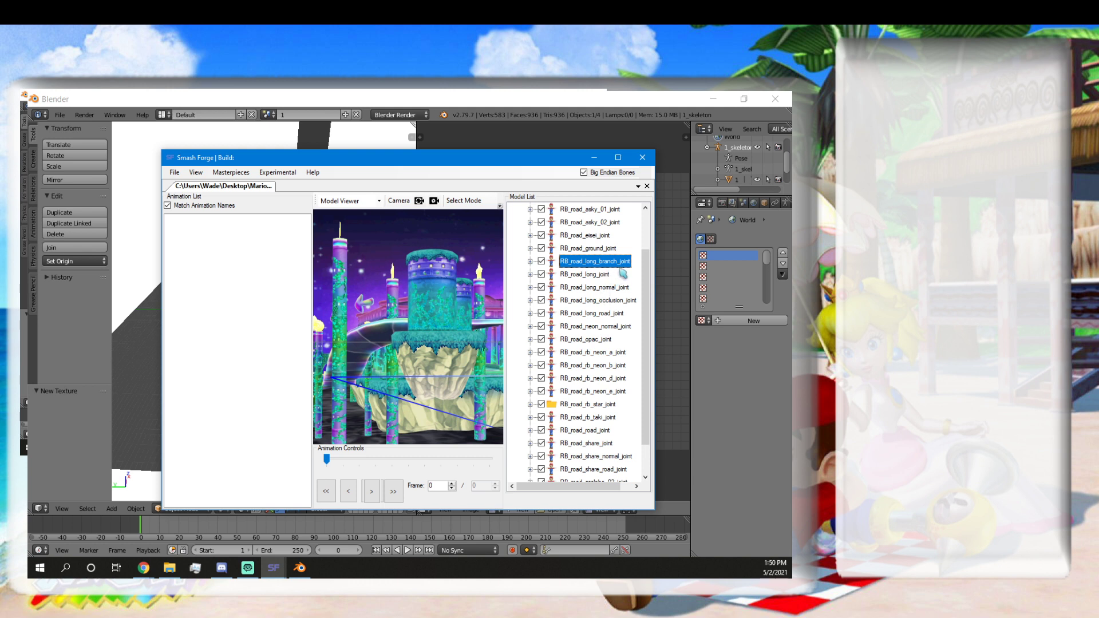
Expand RB_road_long_joint down to its data objects and open DataObject 4 for editing.
{"action": "left_click", "coordinate": [563, 276]}
{"action": "left_click", "coordinate": [531, 275]}
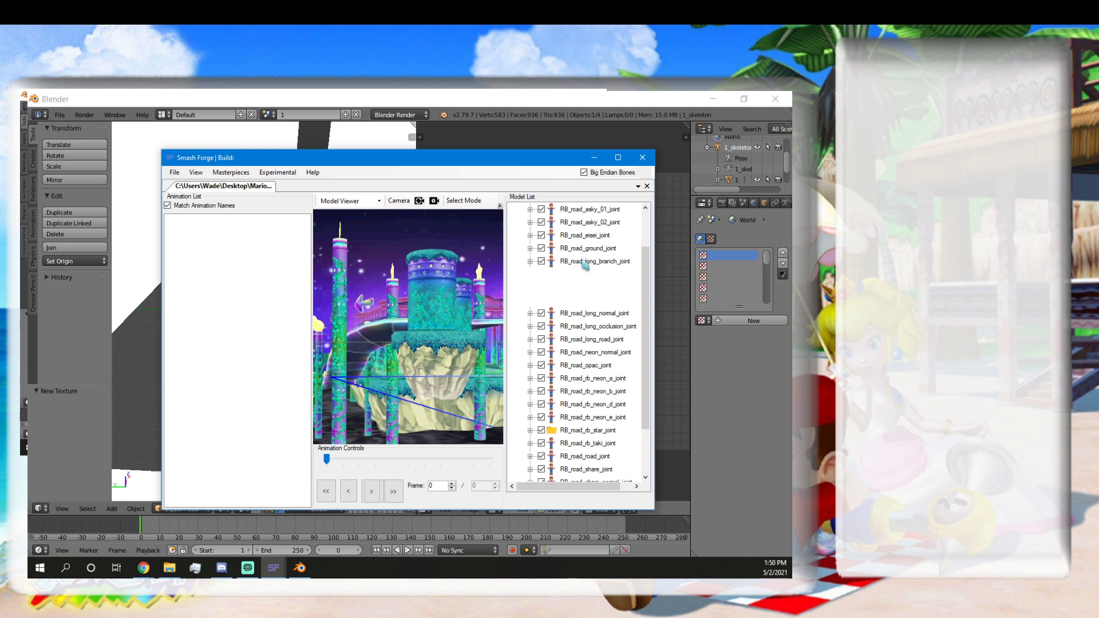
{"action": "left_click", "coordinate": [579, 262]}
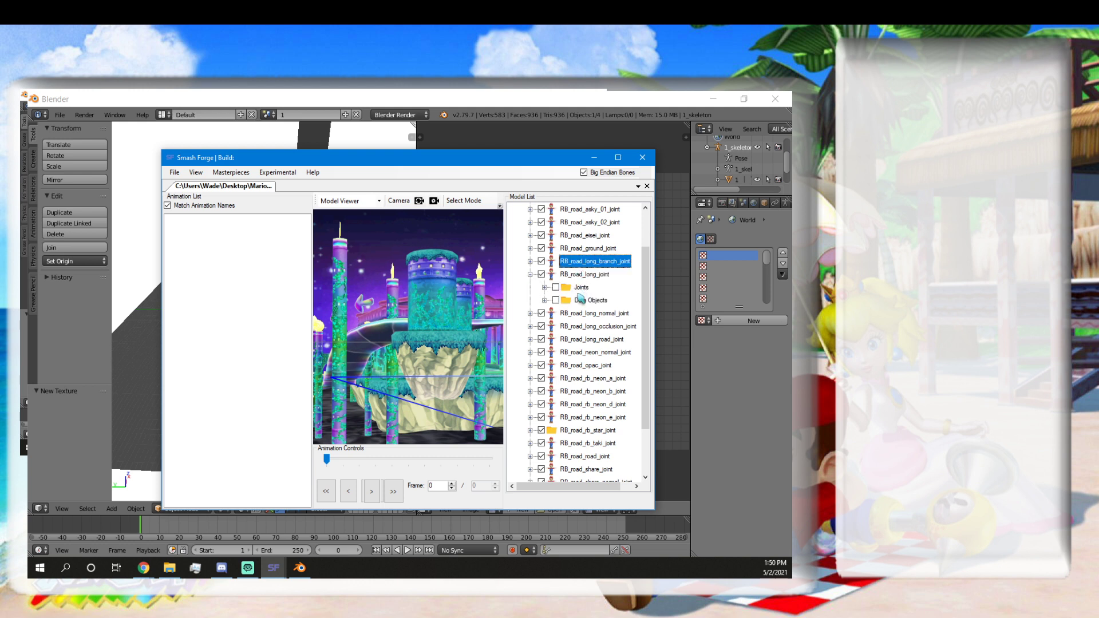
{"action": "left_click", "coordinate": [547, 301]}
{"action": "left_click", "coordinate": [595, 300]}
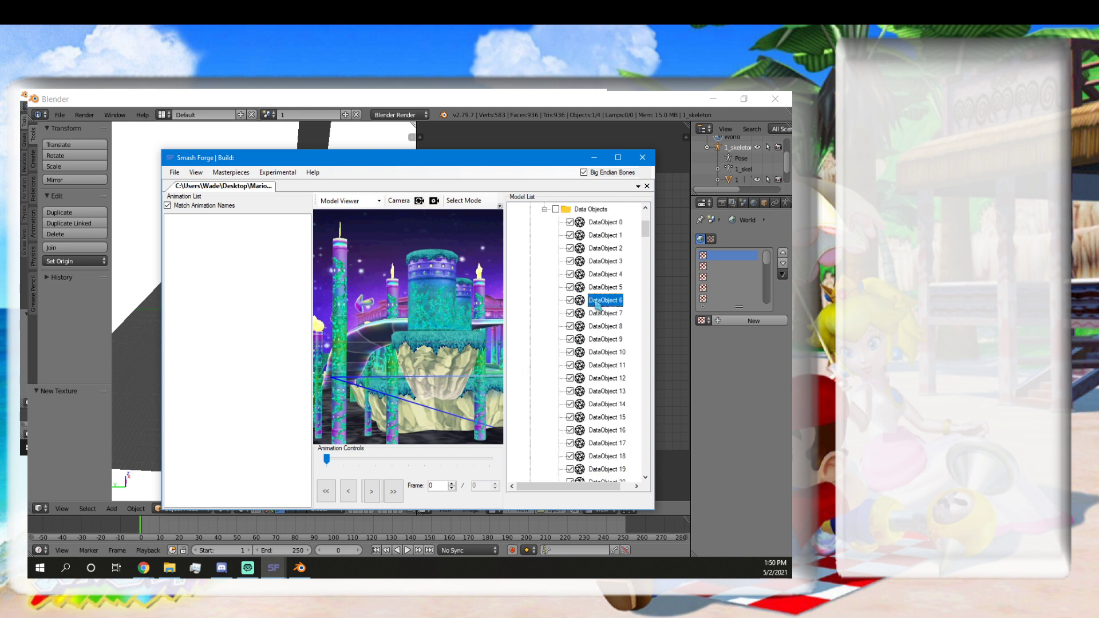
{"action": "right_click", "coordinate": [597, 279]}
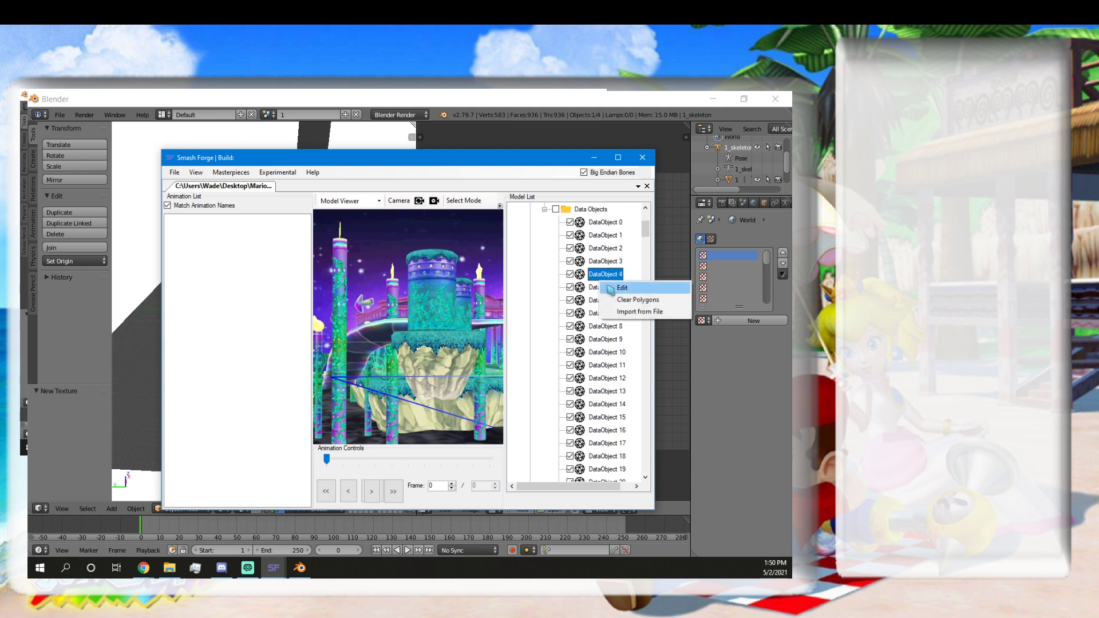
{"action": "left_click", "coordinate": [607, 289]}
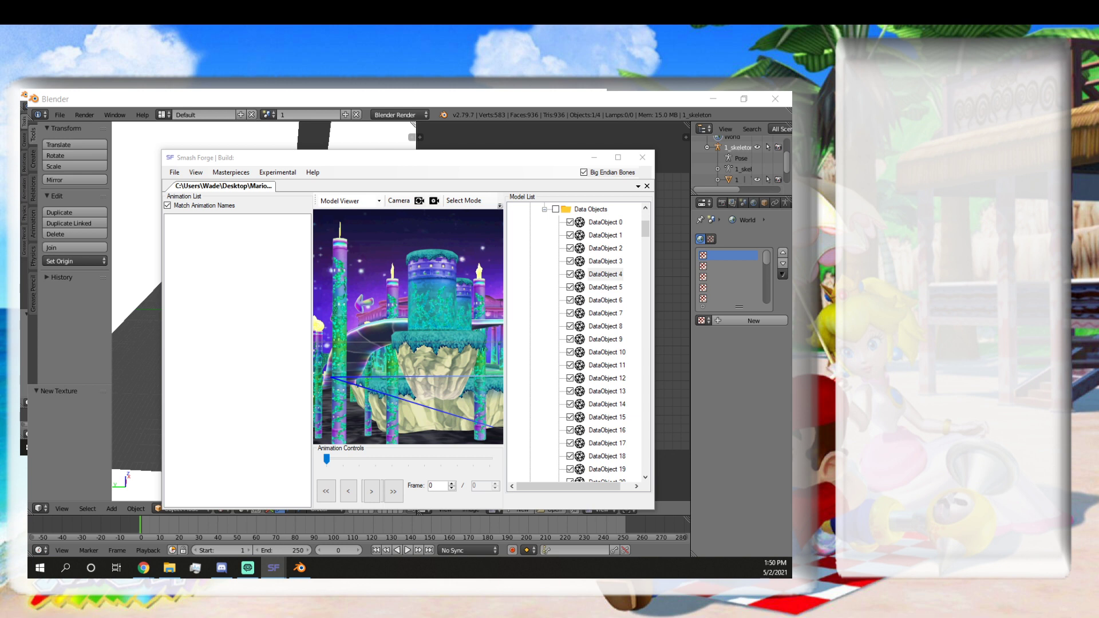
Look through the available textures for DataObject 4 of RB_road_long_joint, from Texture_0 to Texture_28, and close the chooser.
{"action": "left_click_drag", "start_coordinate": [281, 575], "coordinate": [343, 240]}
{"action": "scroll", "coordinate": [389, 290], "scroll_direction": "down", "scroll_amount": 3}
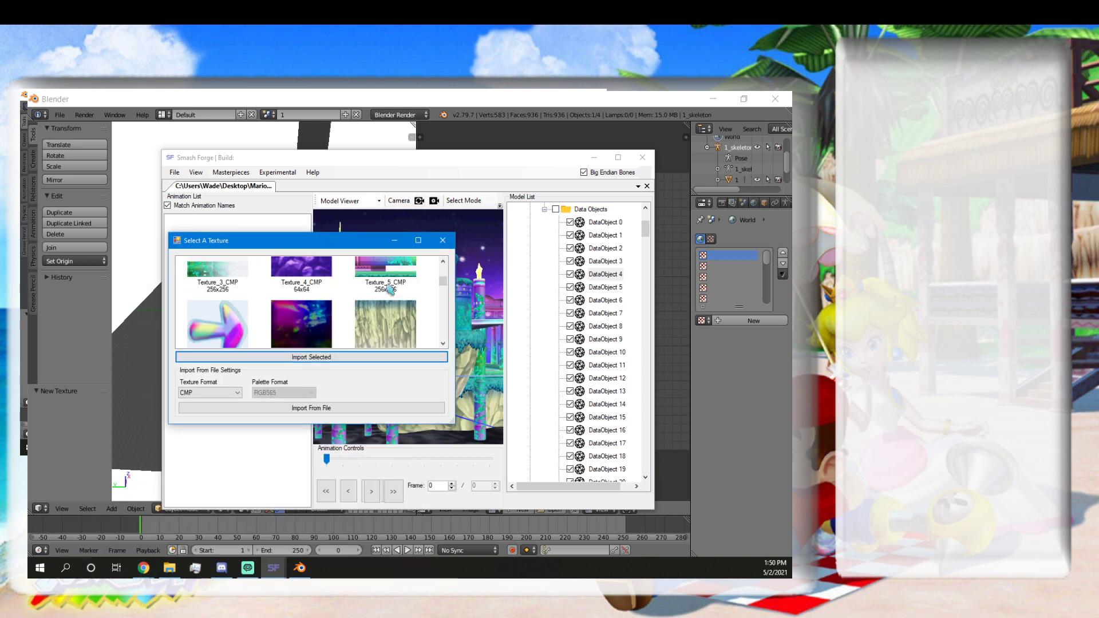
{"action": "scroll", "coordinate": [390, 289], "scroll_direction": "up", "scroll_amount": 3}
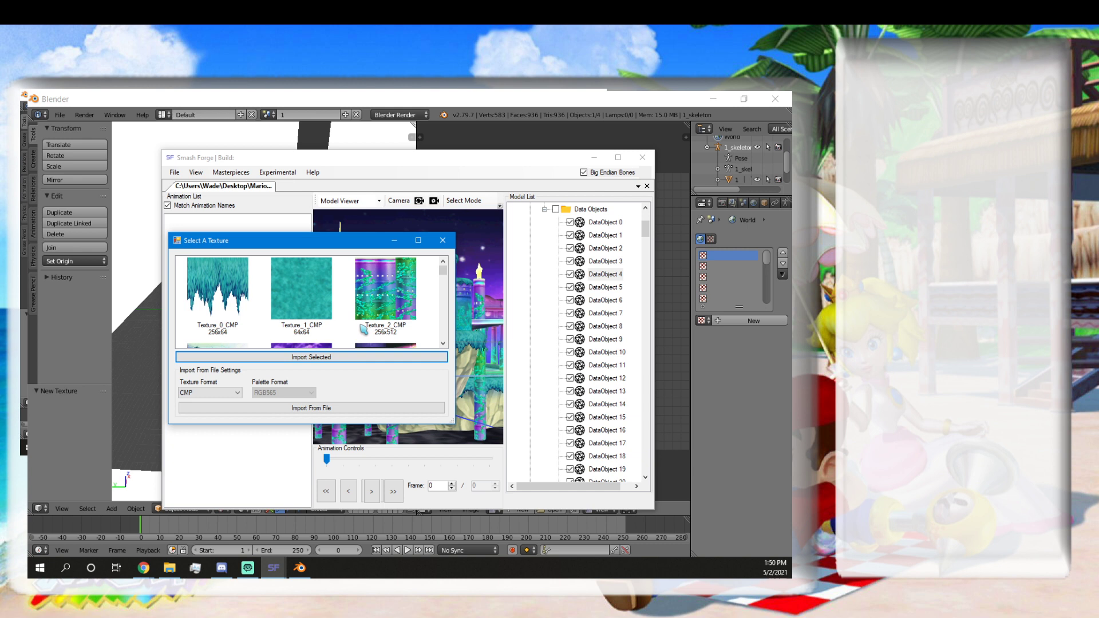
{"action": "scroll", "coordinate": [363, 327], "scroll_direction": "down", "scroll_amount": 3}
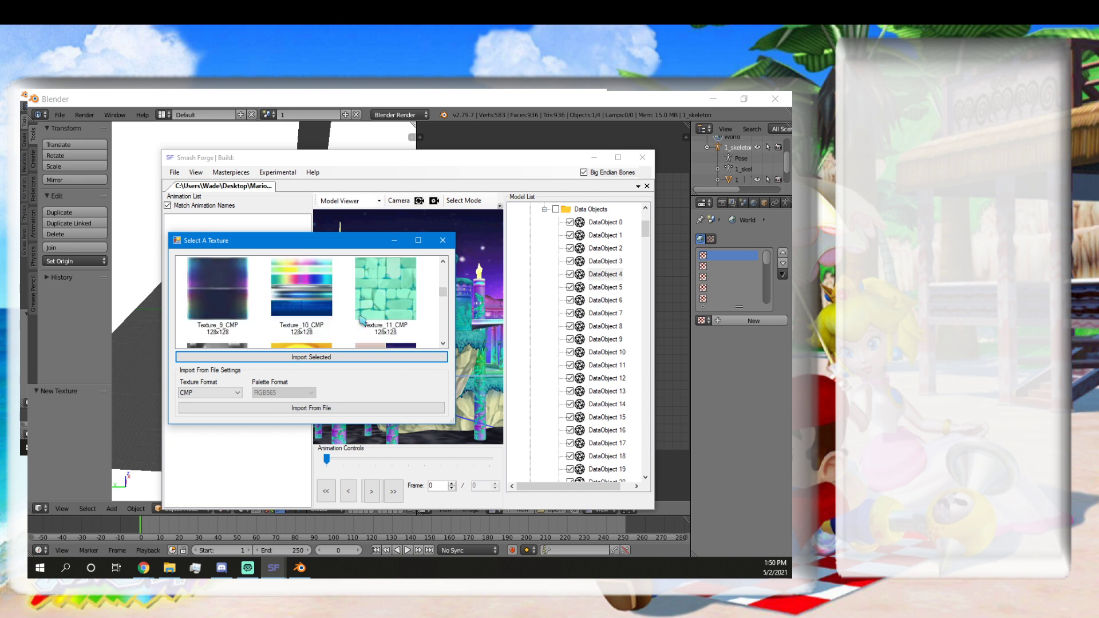
{"action": "scroll", "coordinate": [363, 319], "scroll_direction": "down", "scroll_amount": 3}
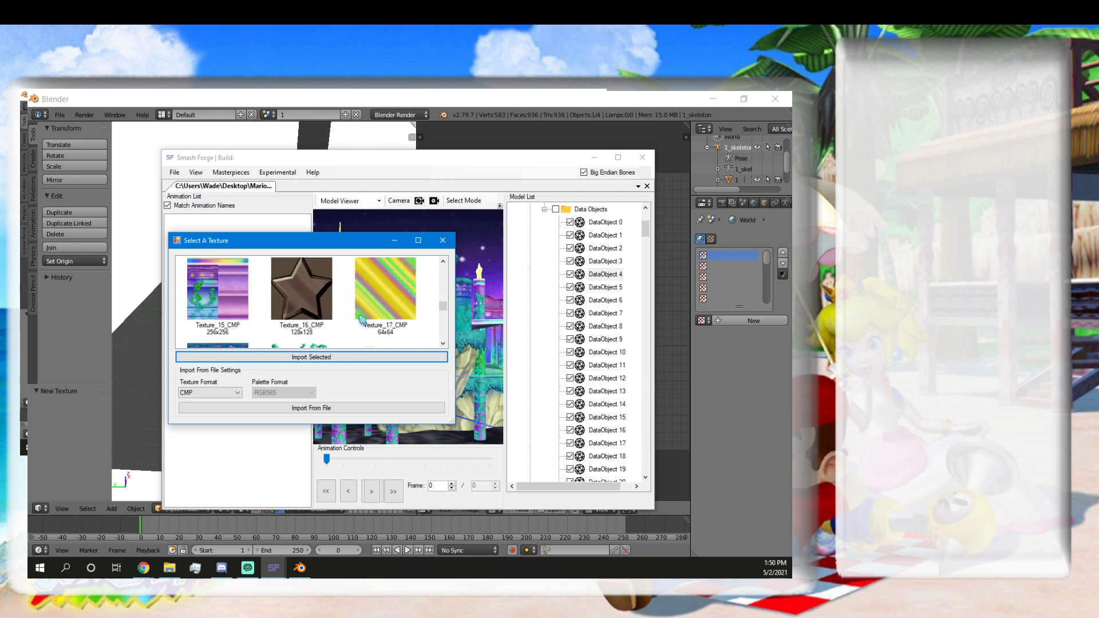
{"action": "scroll", "coordinate": [362, 319], "scroll_direction": "down", "scroll_amount": 3}
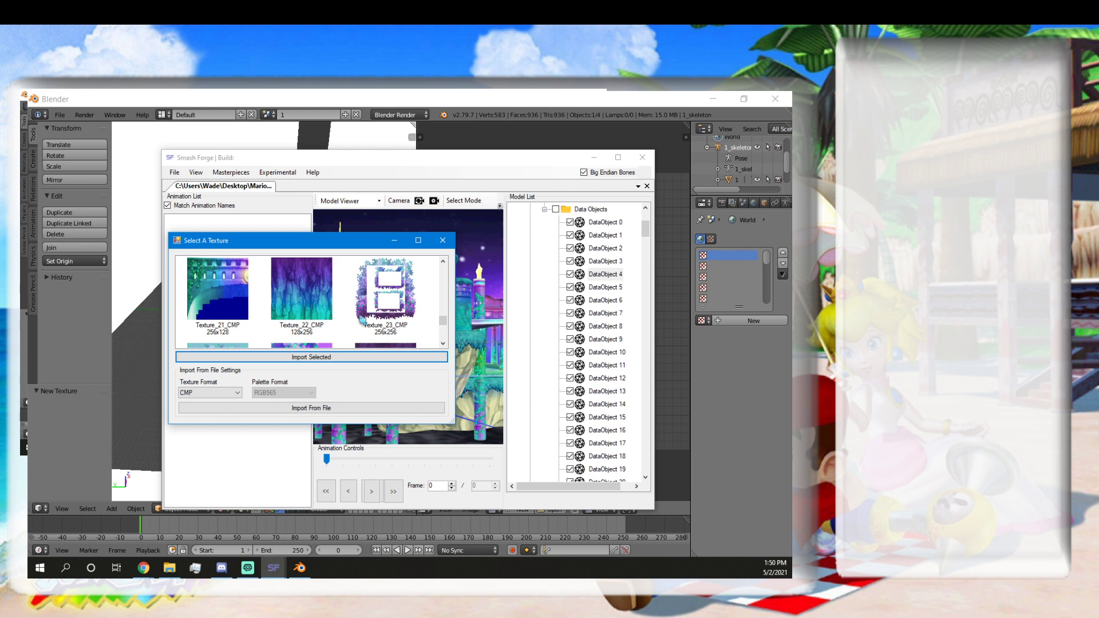
{"action": "scroll", "coordinate": [362, 319], "scroll_direction": "down", "scroll_amount": 1}
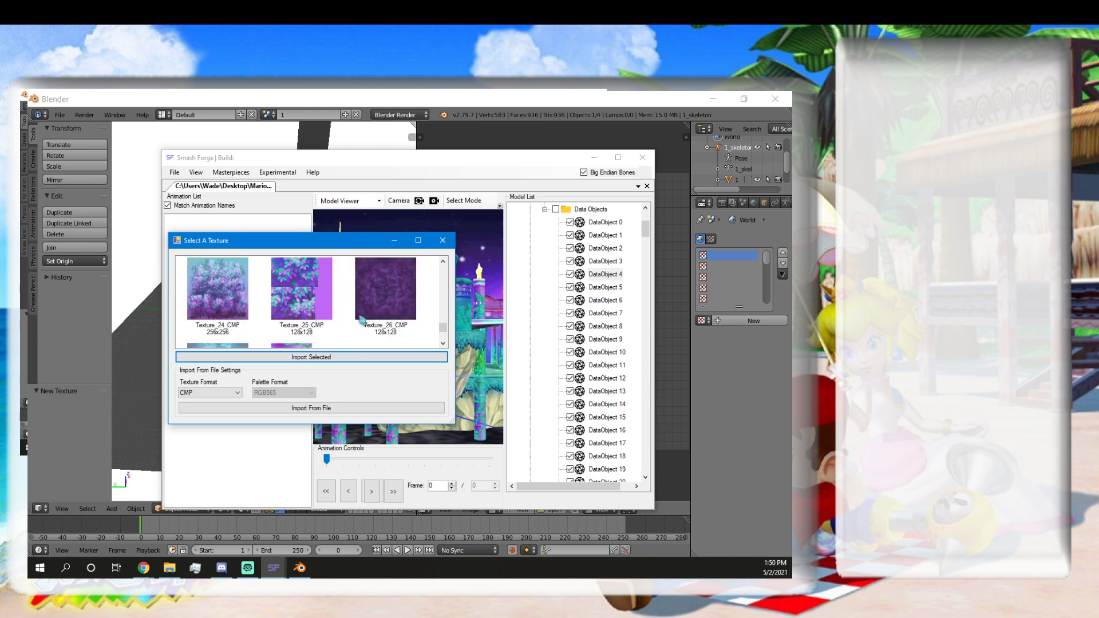
{"action": "scroll", "coordinate": [363, 319], "scroll_direction": "down", "scroll_amount": 1}
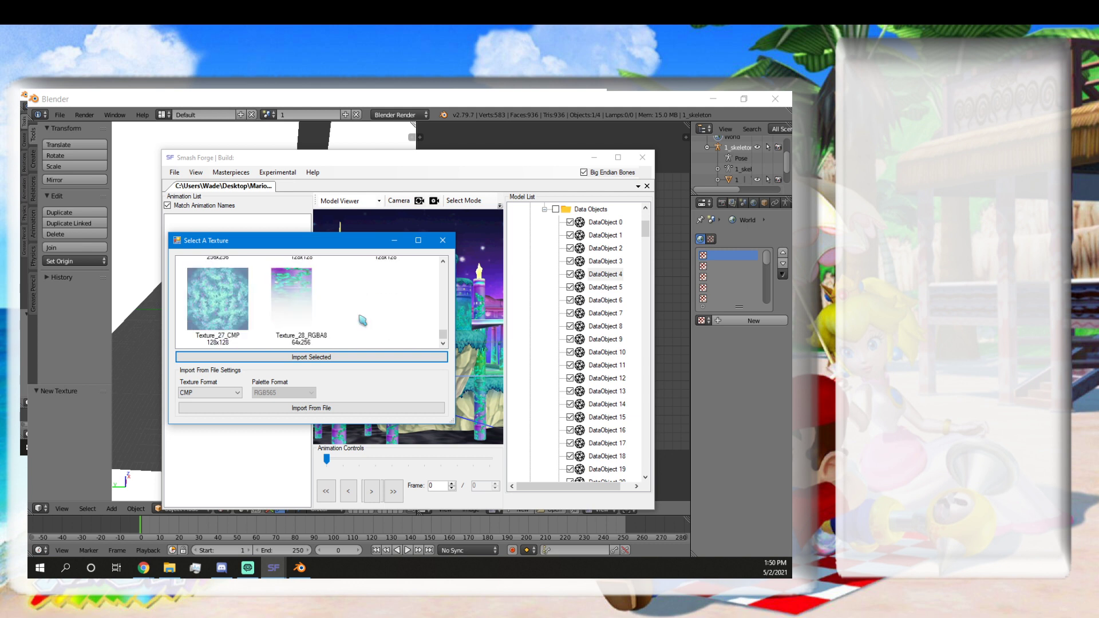
{"action": "scroll", "coordinate": [363, 320], "scroll_direction": "up", "scroll_amount": 3}
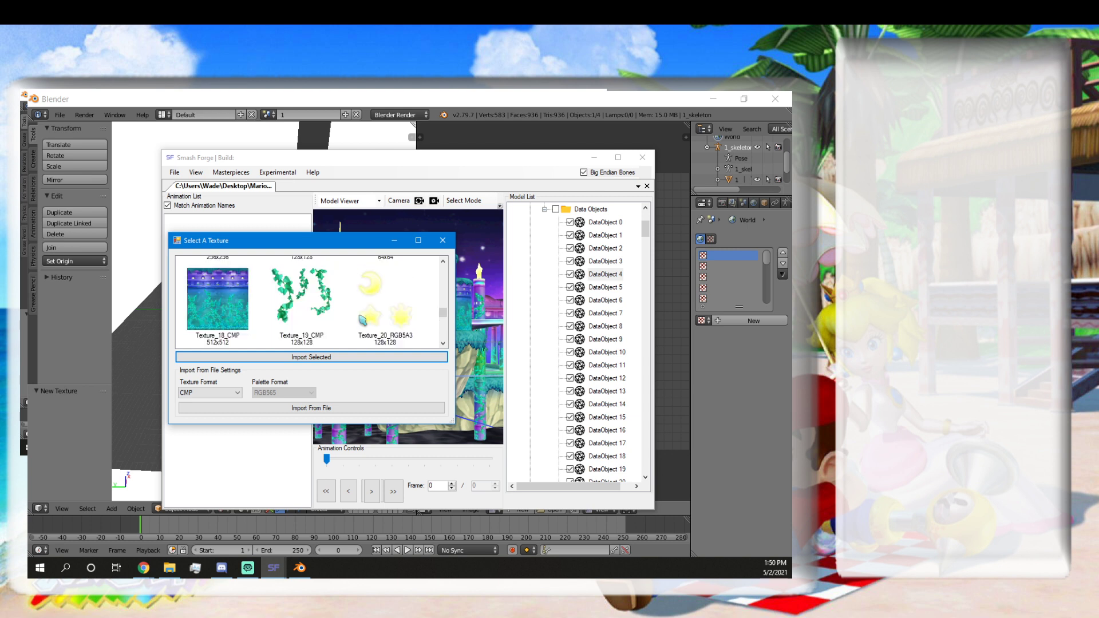
{"action": "scroll", "coordinate": [362, 319], "scroll_direction": "up", "scroll_amount": 2}
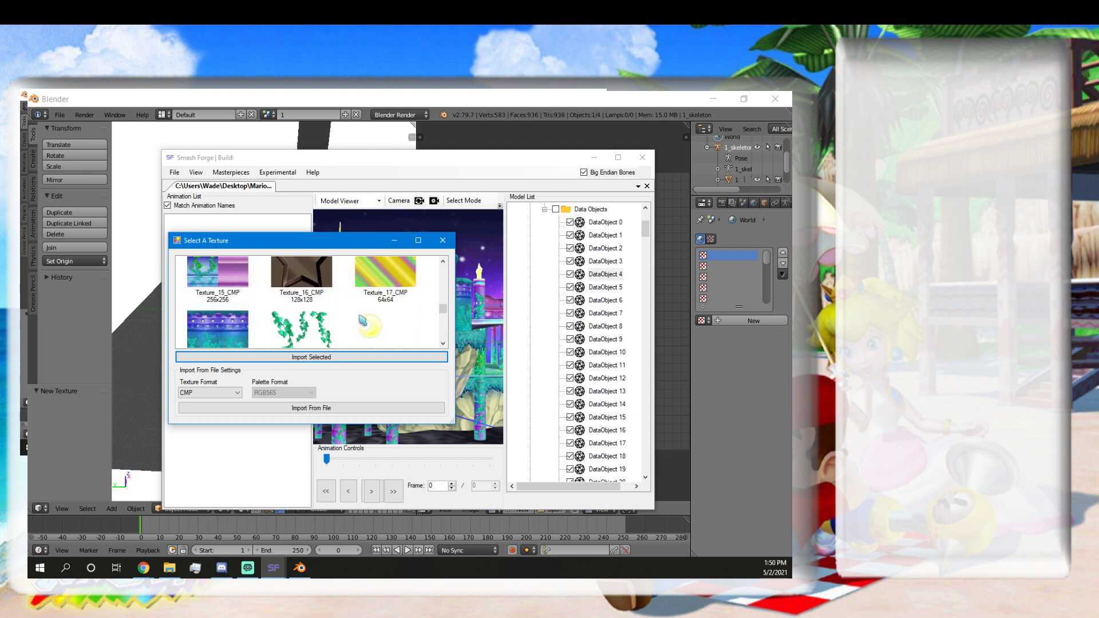
{"action": "scroll", "coordinate": [362, 319], "scroll_direction": "up", "scroll_amount": 5}
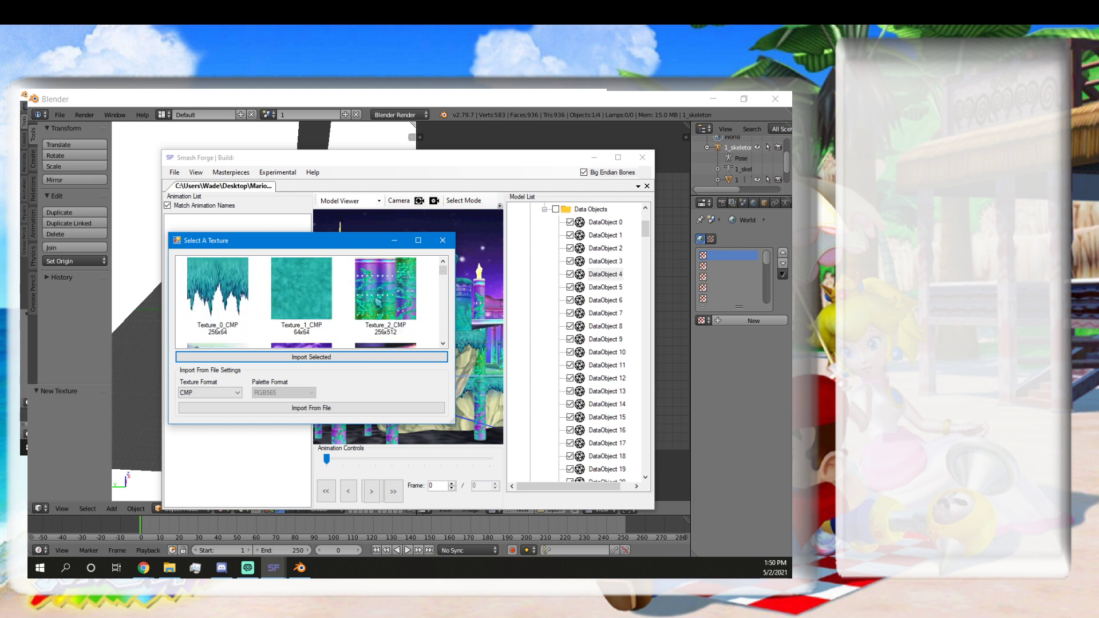
{"action": "left_click", "coordinate": [443, 240]}
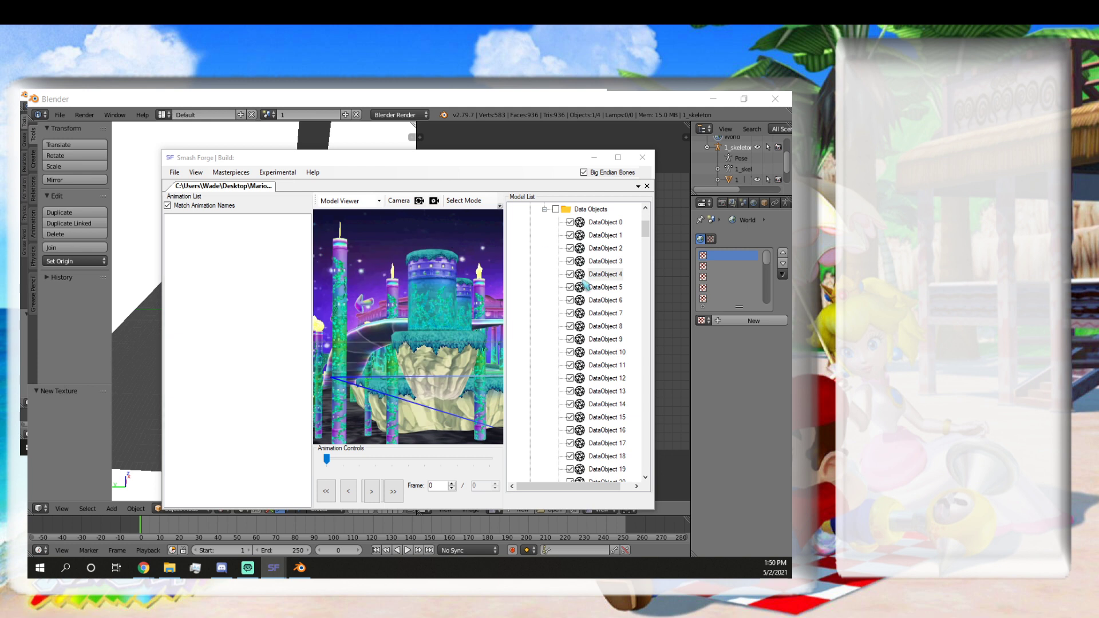
Start exporting RB_road_long_joint and delete 1.smd, 2.smd, 3.smd and 4.smd from the Rainbow road folder.
{"action": "scroll", "coordinate": [605, 280], "scroll_direction": "up", "scroll_amount": 2}
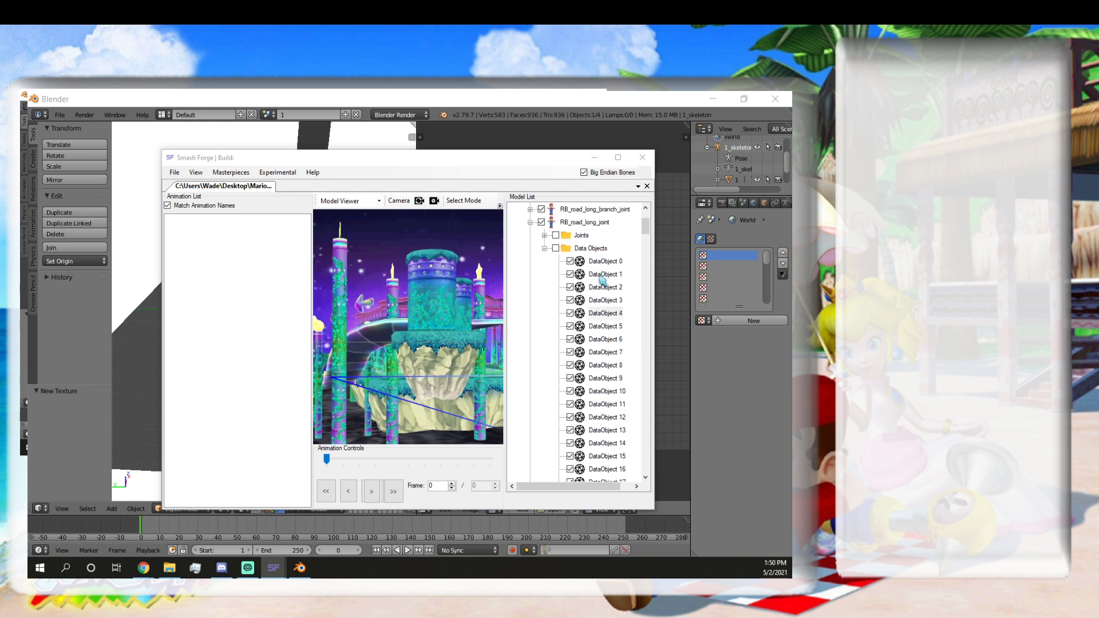
{"action": "right_click", "coordinate": [582, 287]}
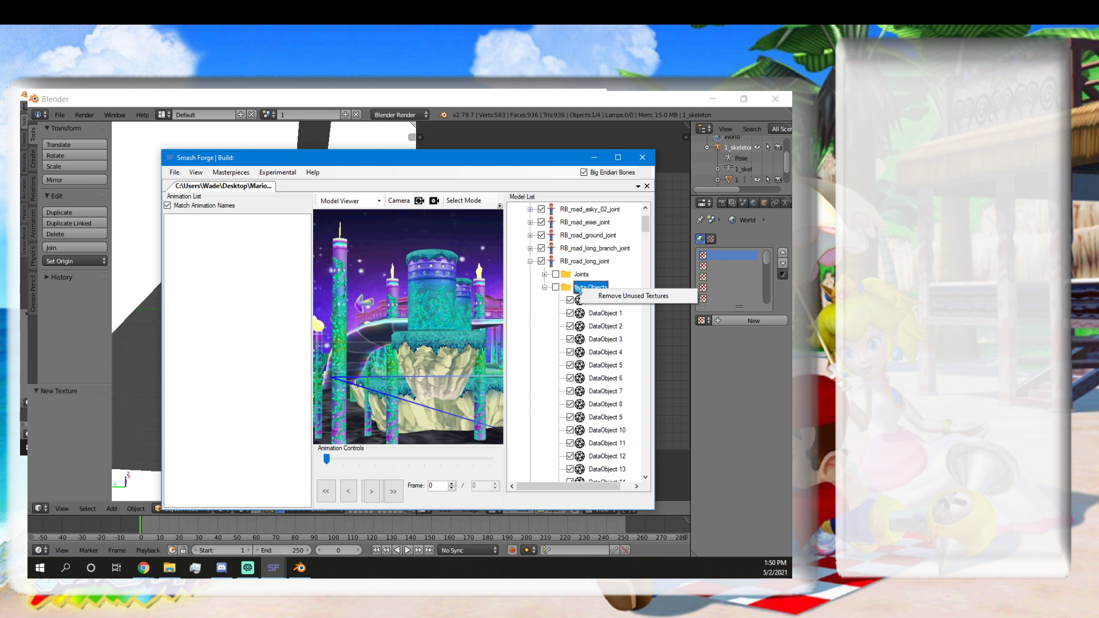
{"action": "left_click", "coordinate": [579, 287]}
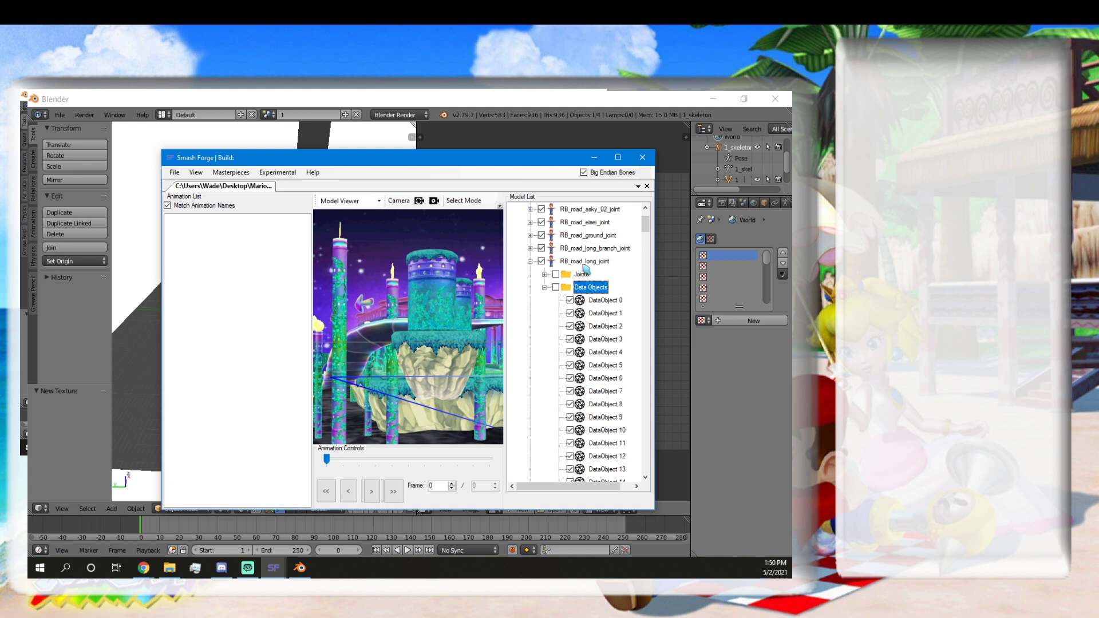
{"action": "right_click", "coordinate": [585, 266]}
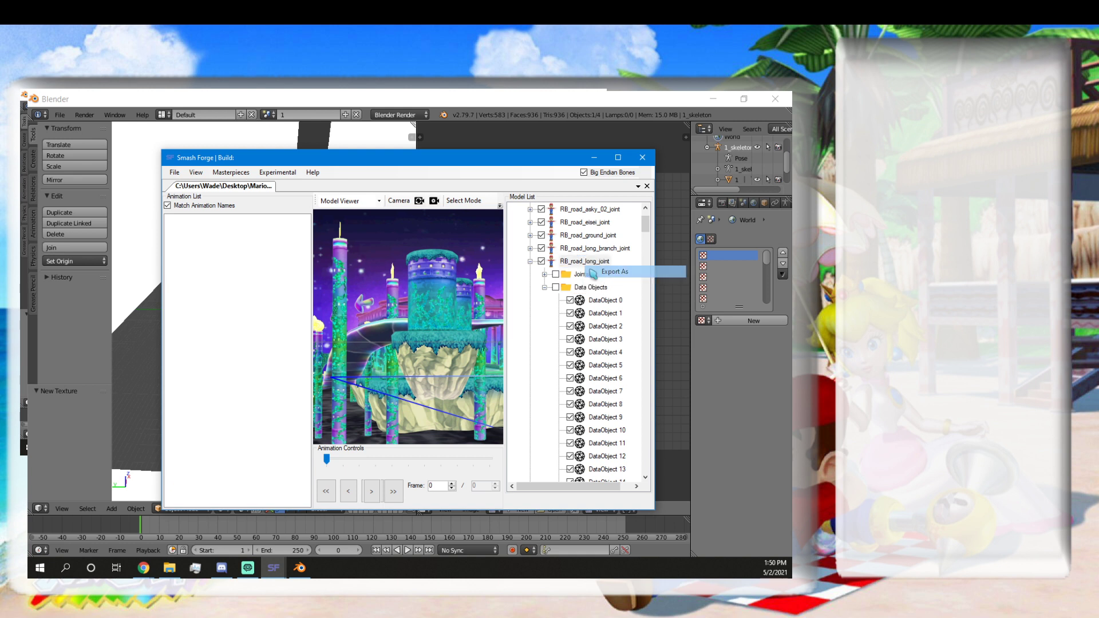
{"action": "left_click", "coordinate": [593, 273]}
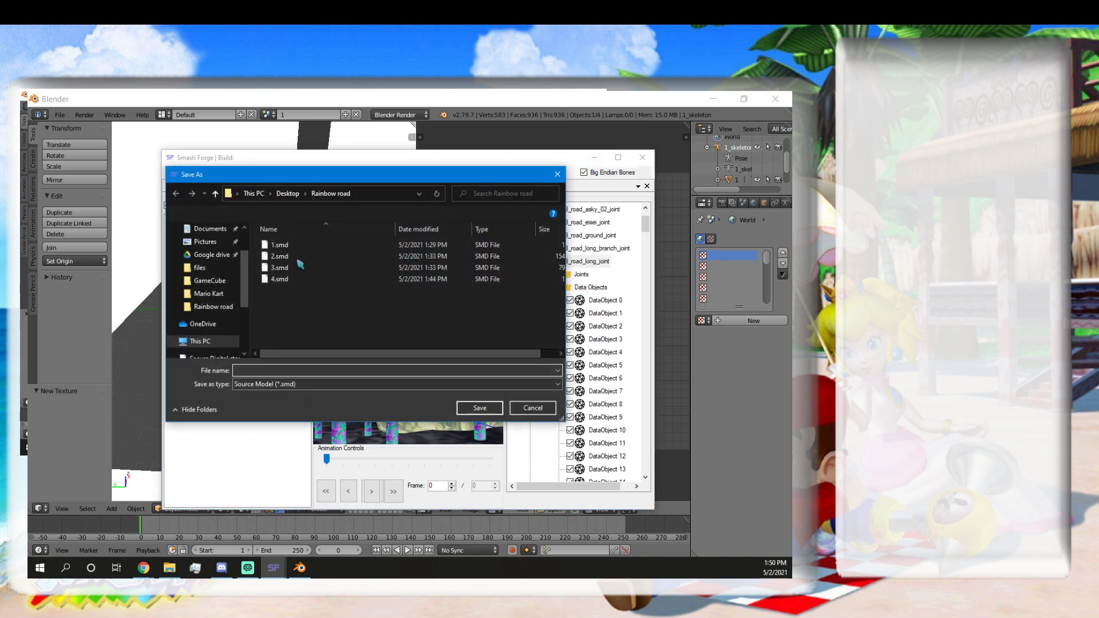
{"action": "left_click", "coordinate": [277, 279]}
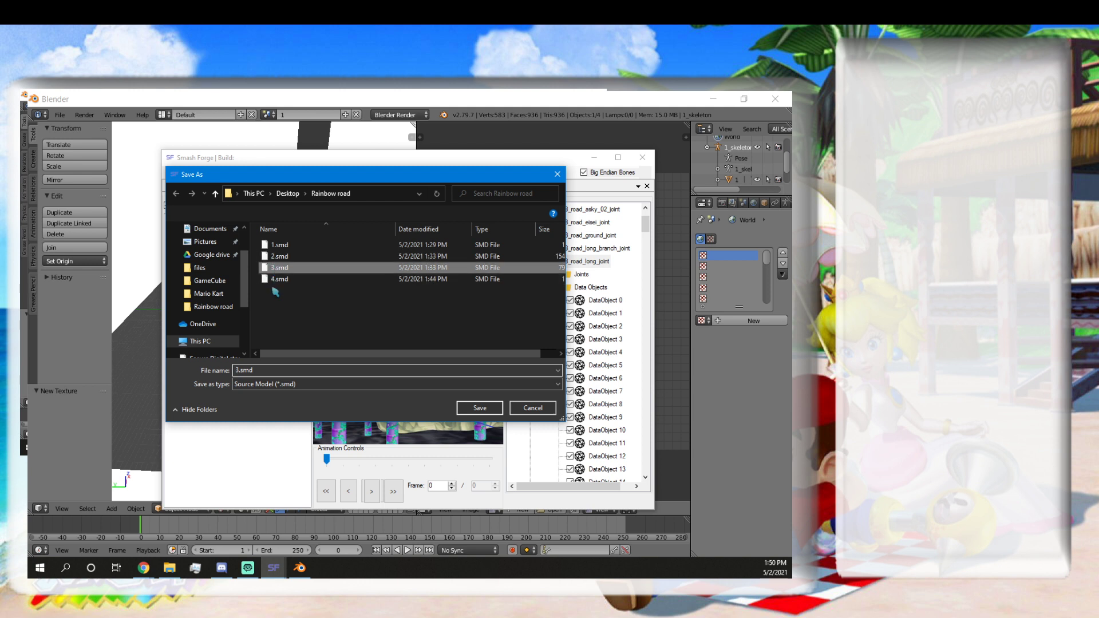
{"action": "key", "text": "Delete"}
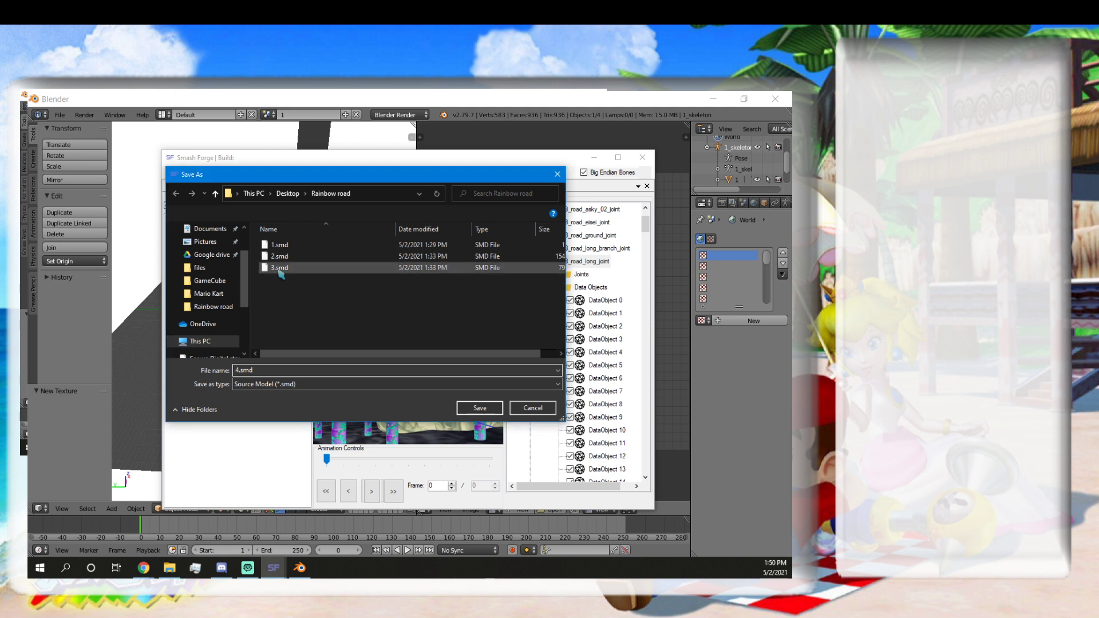
{"action": "left_click", "coordinate": [281, 270]}
{"action": "key", "text": "Delete"}
{"action": "left_click", "coordinate": [281, 257]}
{"action": "key", "text": "Delete"}
{"action": "left_click", "coordinate": [288, 247]}
{"action": "key", "text": "Delete"}
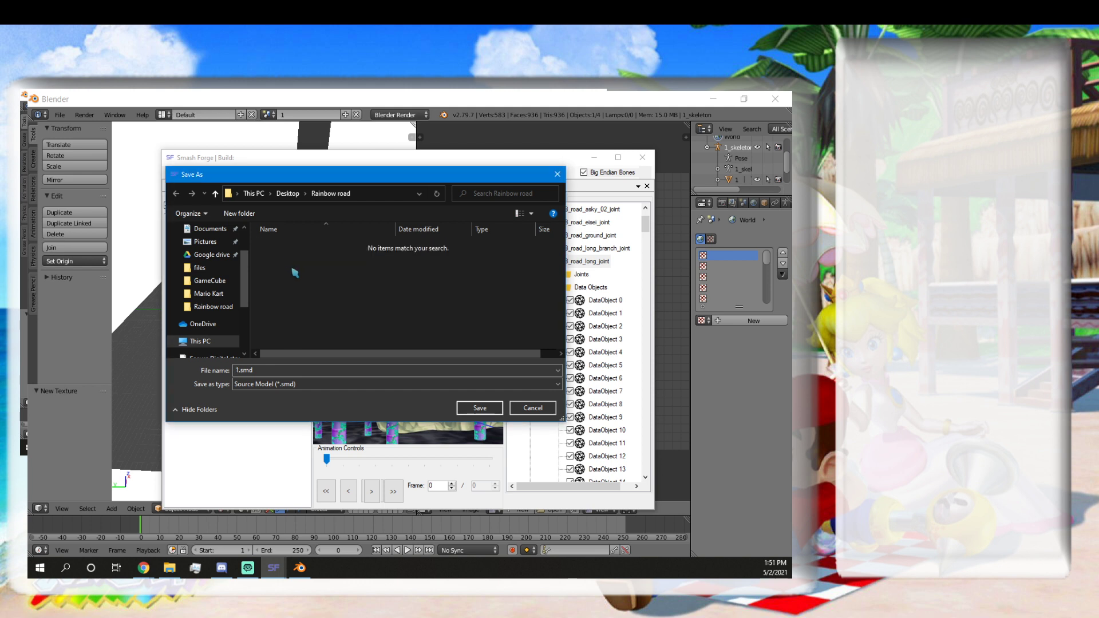
Save the RB_road_long_joint export in the Rainbow road folder as a Source Model named "the stage hopefully".
{"action": "left_click", "coordinate": [295, 372]}
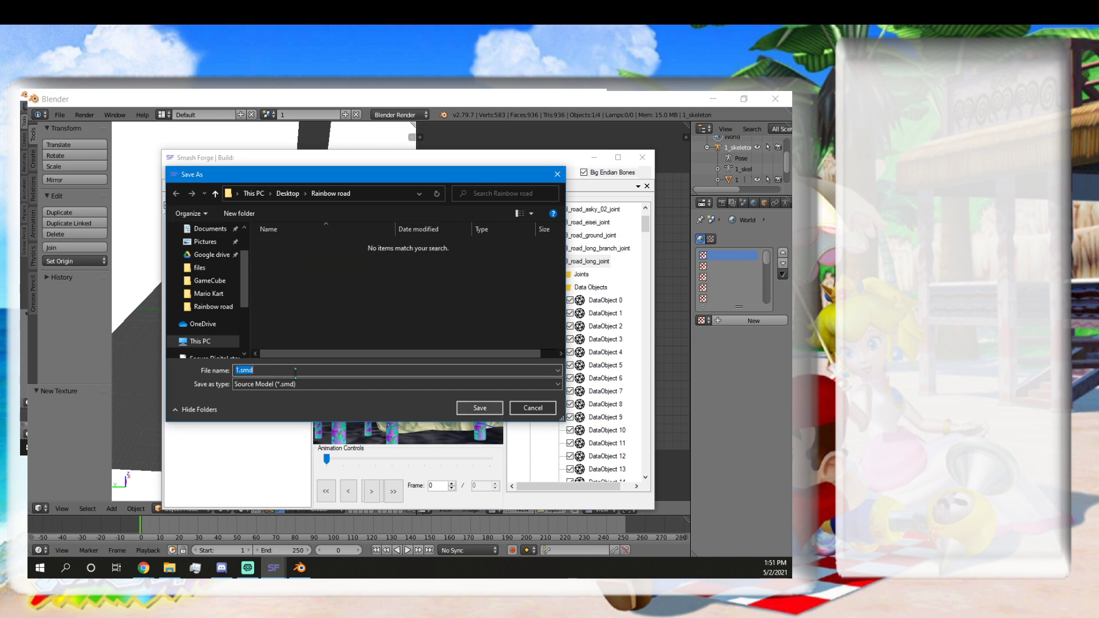
{"action": "type", "text": "the stage hopefully"}
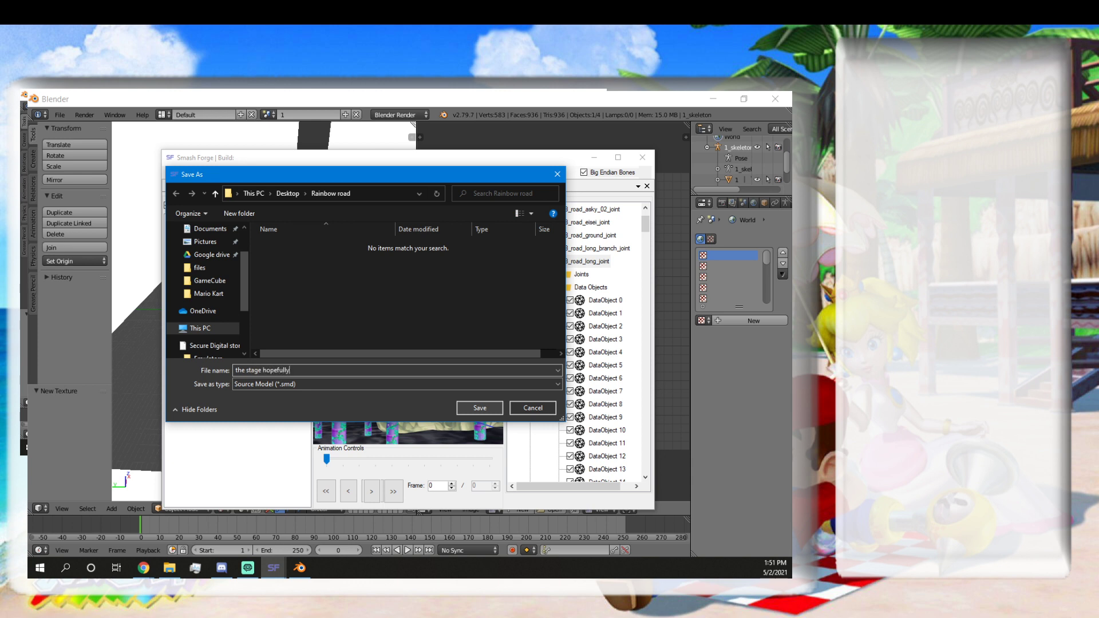
{"action": "key", "text": "Return"}
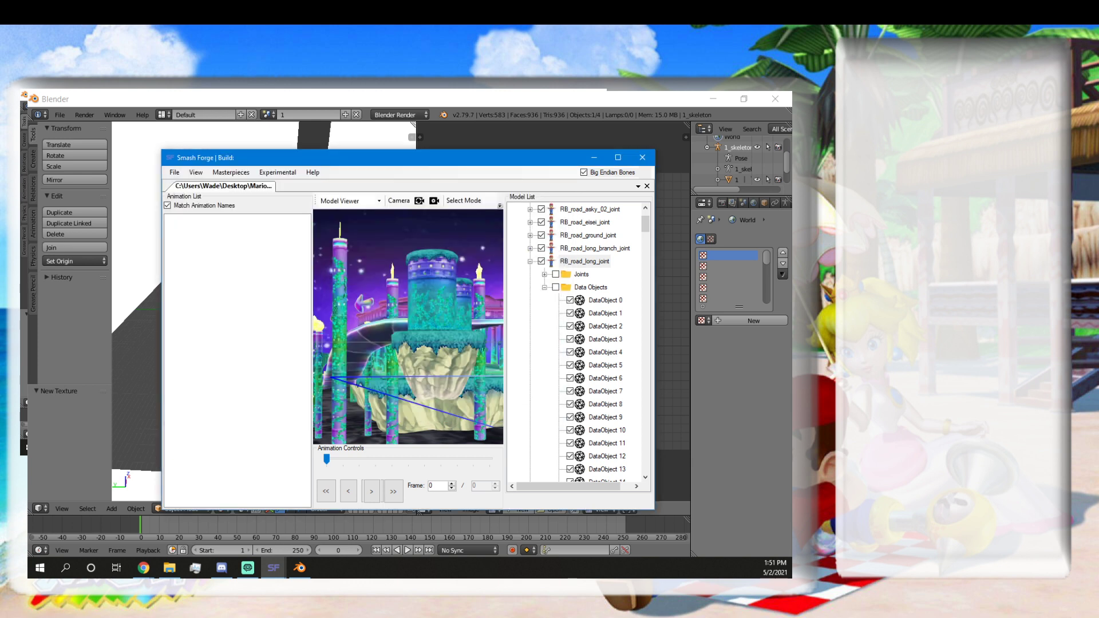
Switch to Blender and start a new file in place of the currently loaded model.
{"action": "left_click", "coordinate": [452, 99]}
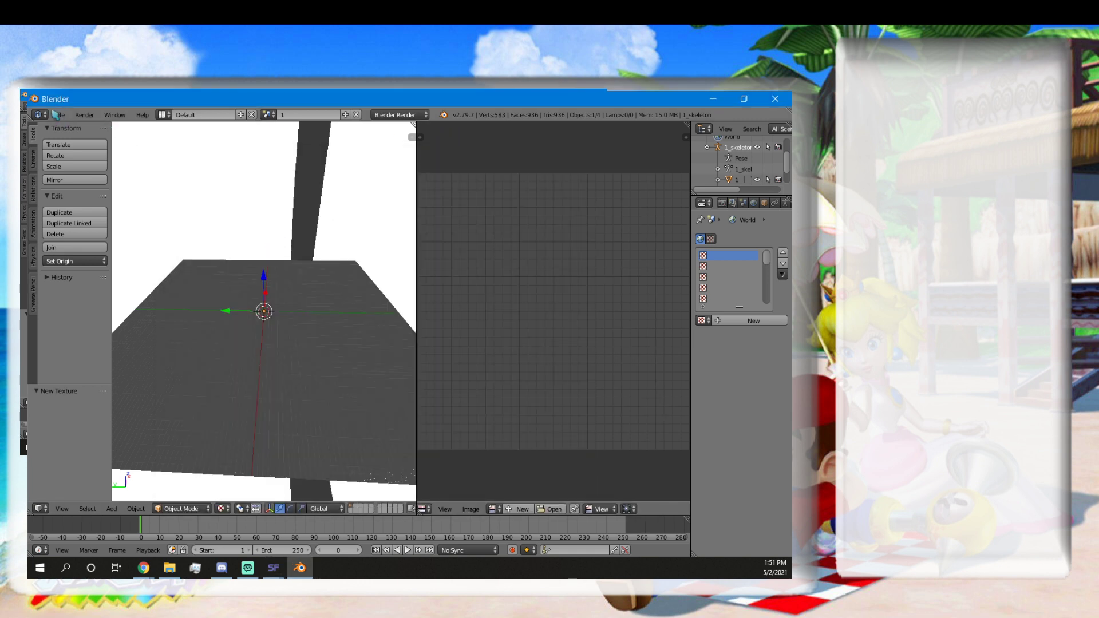
{"action": "left_click", "coordinate": [57, 114]}
{"action": "left_click", "coordinate": [68, 125]}
{"action": "left_click", "coordinate": [76, 139]}
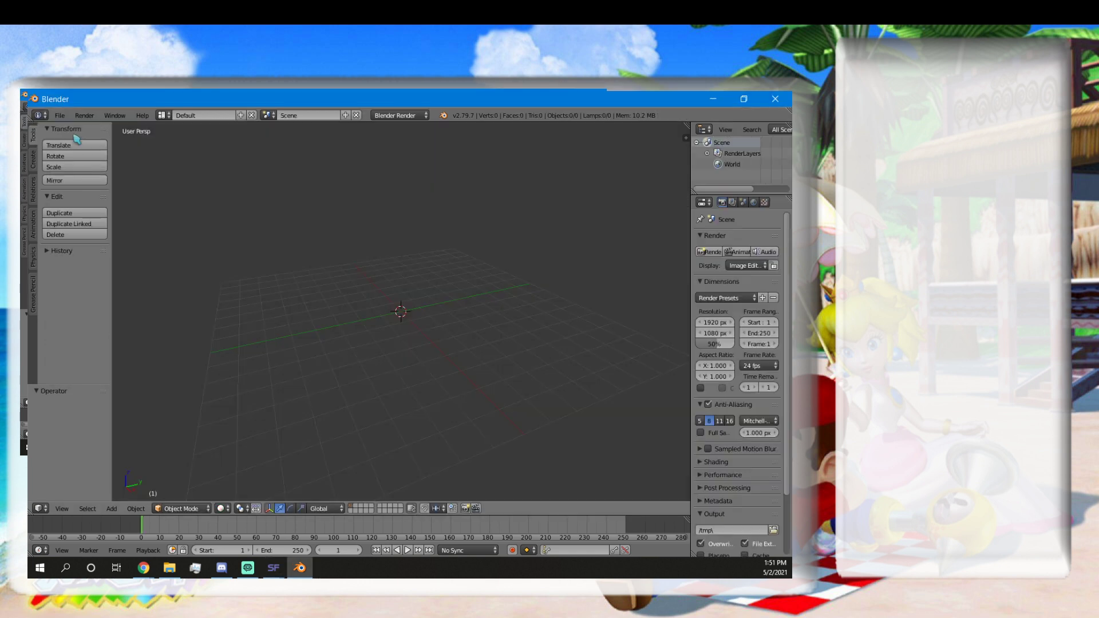
Import the SMD model "the stage hopefully" from the Rainbow road folder on the Desktop.
{"action": "left_click", "coordinate": [60, 115]}
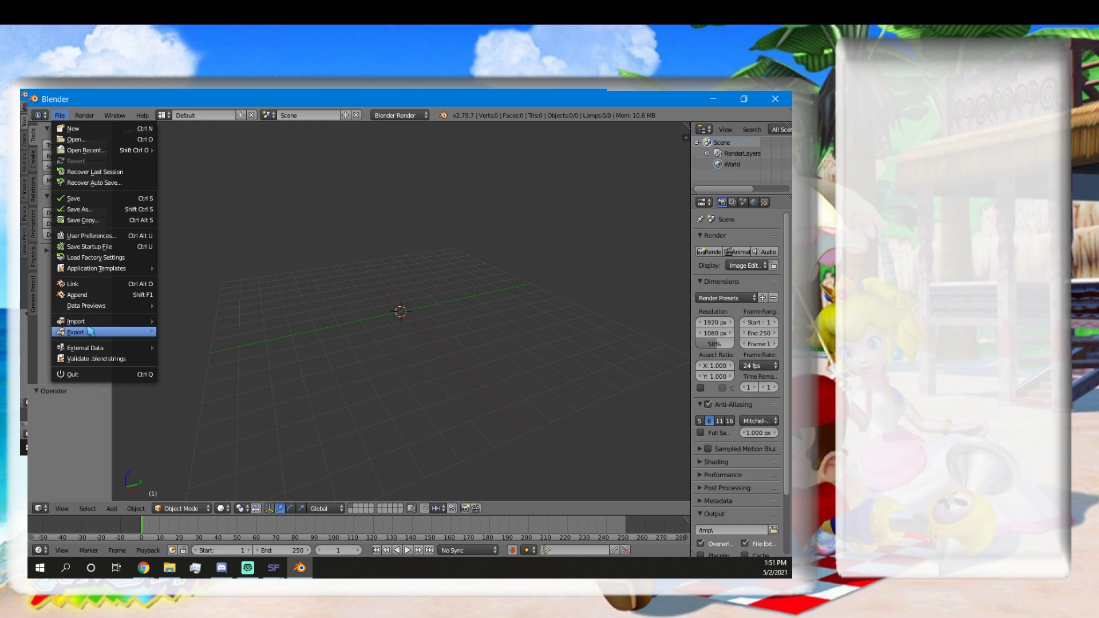
{"action": "mouse_move", "coordinate": [96, 321]}
{"action": "left_click", "coordinate": [245, 444]}
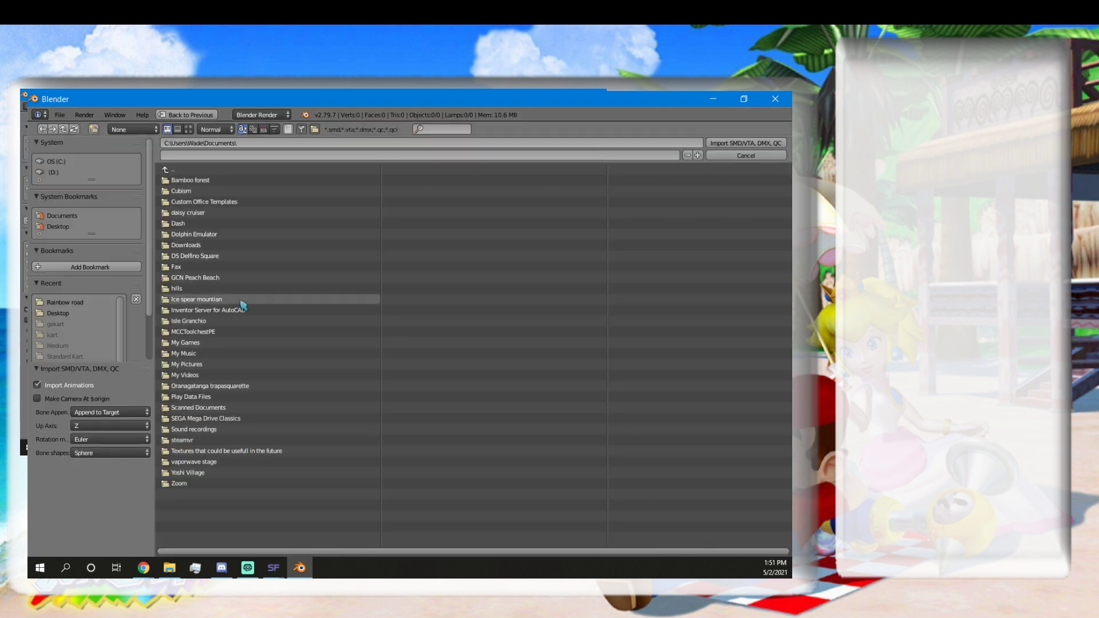
{"action": "left_click", "coordinate": [64, 227]}
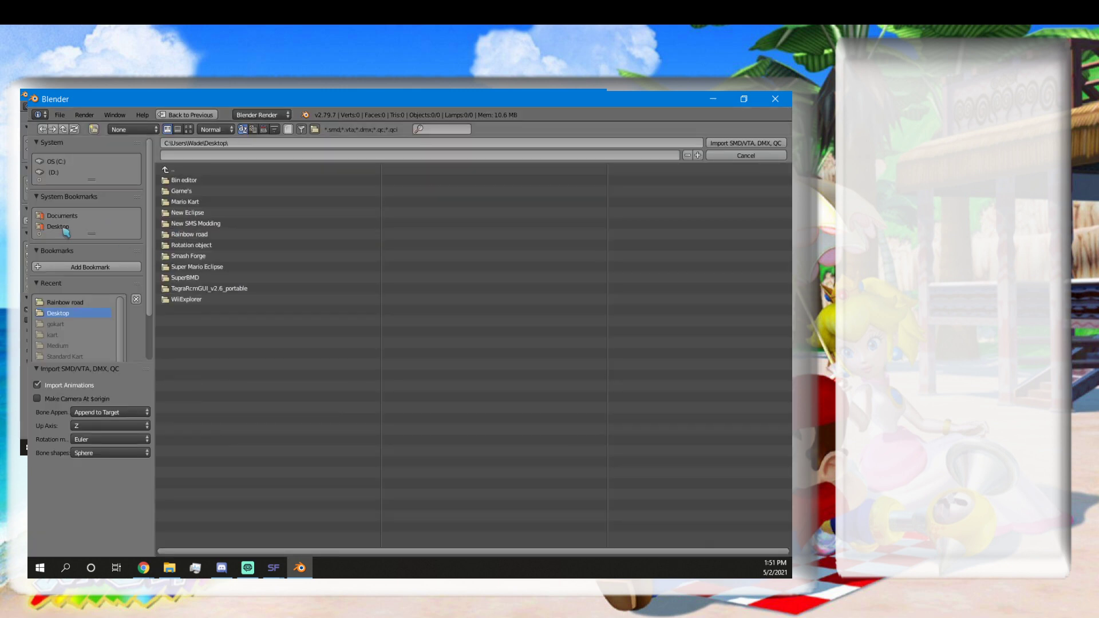
{"action": "left_click", "coordinate": [215, 235]}
{"action": "left_click", "coordinate": [213, 181]}
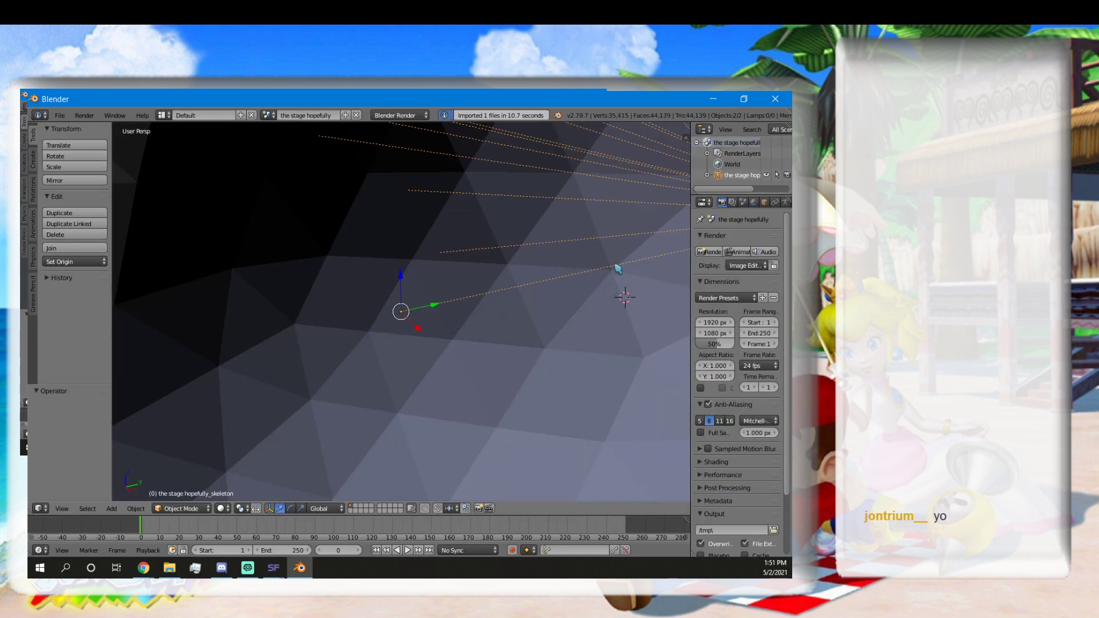
Examine the overall layout of the imported stage from a distance and from several angles.
{"action": "scroll", "coordinate": [417, 266], "scroll_direction": "down", "scroll_amount": 11}
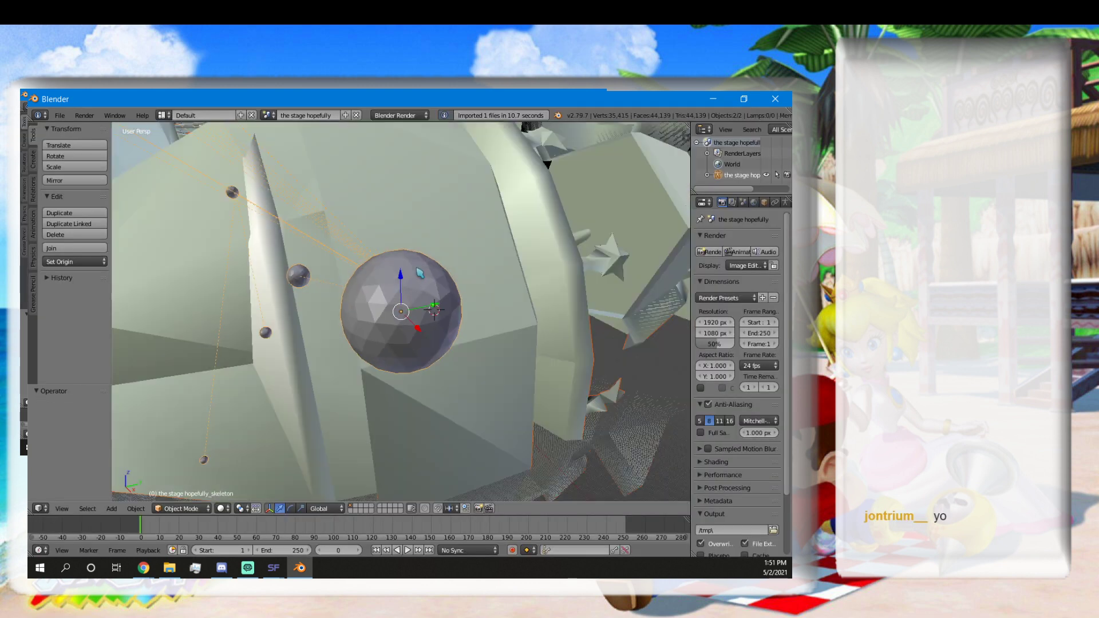
{"action": "scroll", "coordinate": [417, 268], "scroll_direction": "down", "scroll_amount": 7}
{"action": "middle_click_drag", "start_coordinate": [417, 267], "coordinate": [505, 335]}
{"action": "scroll", "coordinate": [435, 309], "scroll_direction": "down", "scroll_amount": 2}
{"action": "mouse_move", "coordinate": [496, 340]}
{"action": "middle_mouse_down"}
{"action": "mouse_move", "coordinate": [482, 342]}
{"action": "mouse_move", "coordinate": [496, 340]}
{"action": "middle_mouse_up"}
{"action": "scroll", "coordinate": [481, 341], "scroll_direction": "down", "scroll_amount": 1}
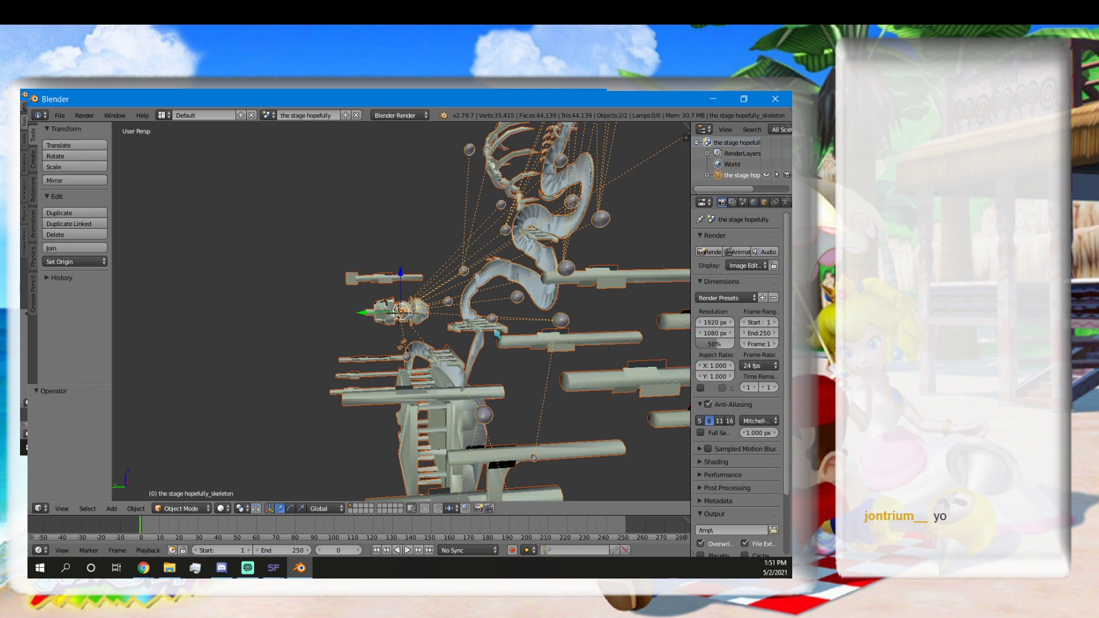
{"action": "scroll", "coordinate": [495, 333], "scroll_direction": "down", "scroll_amount": 6}
{"action": "scroll", "coordinate": [481, 318], "scroll_direction": "up", "scroll_amount": 2}
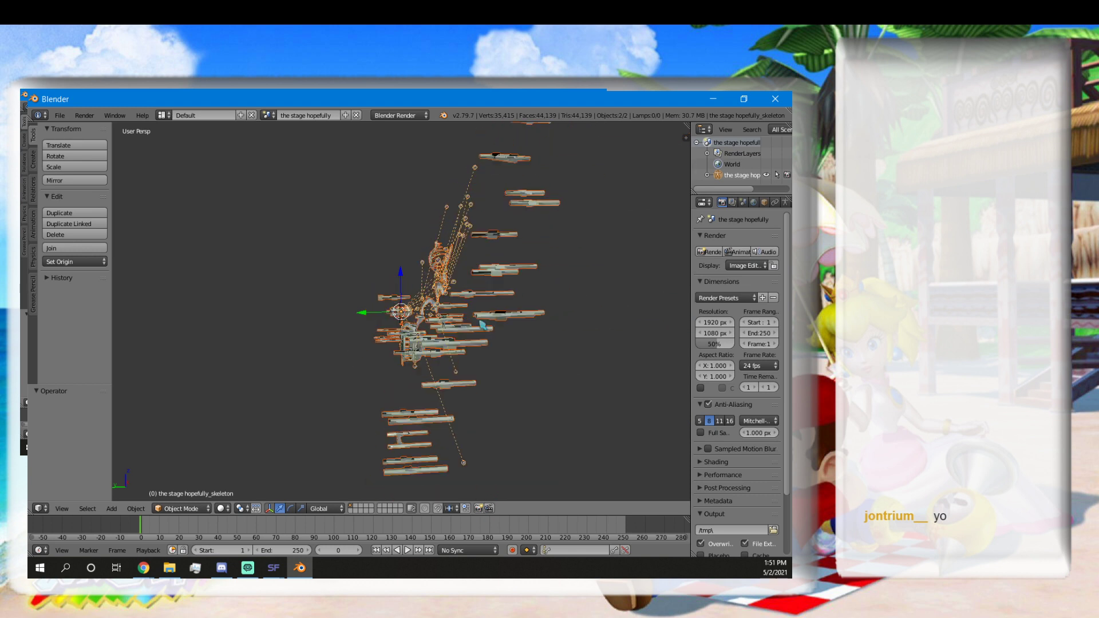
{"action": "middle_click_drag", "start_coordinate": [482, 325], "coordinate": [558, 316]}
{"action": "scroll", "coordinate": [765, 204], "scroll_direction": "down", "scroll_amount": 3}
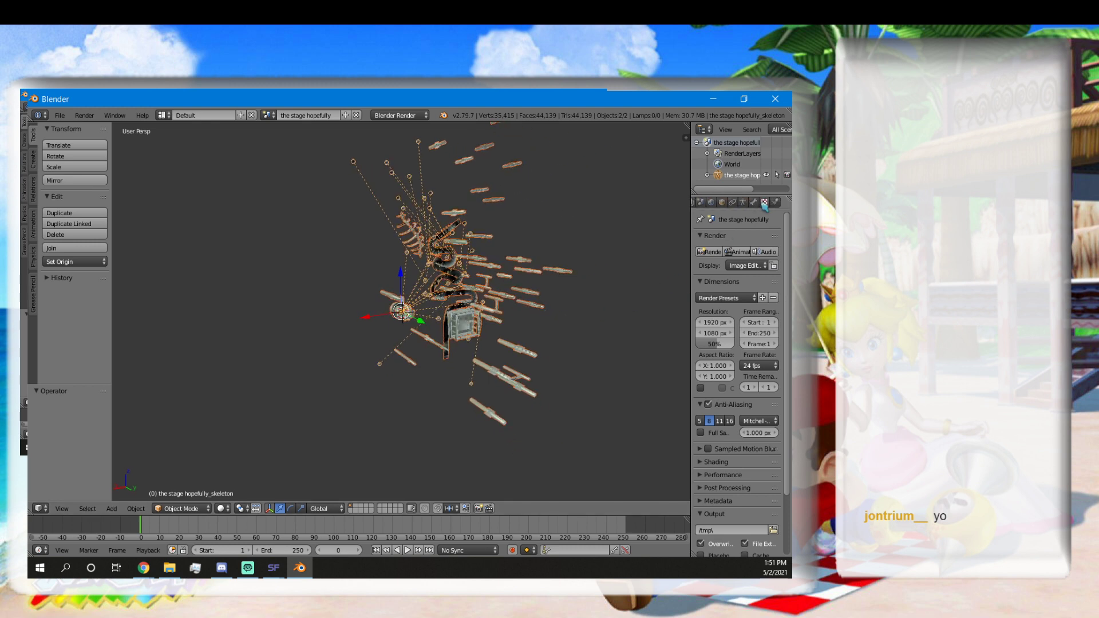
Show the texture properties and look through the available property categories for the imported stage.
{"action": "left_click", "coordinate": [764, 203]}
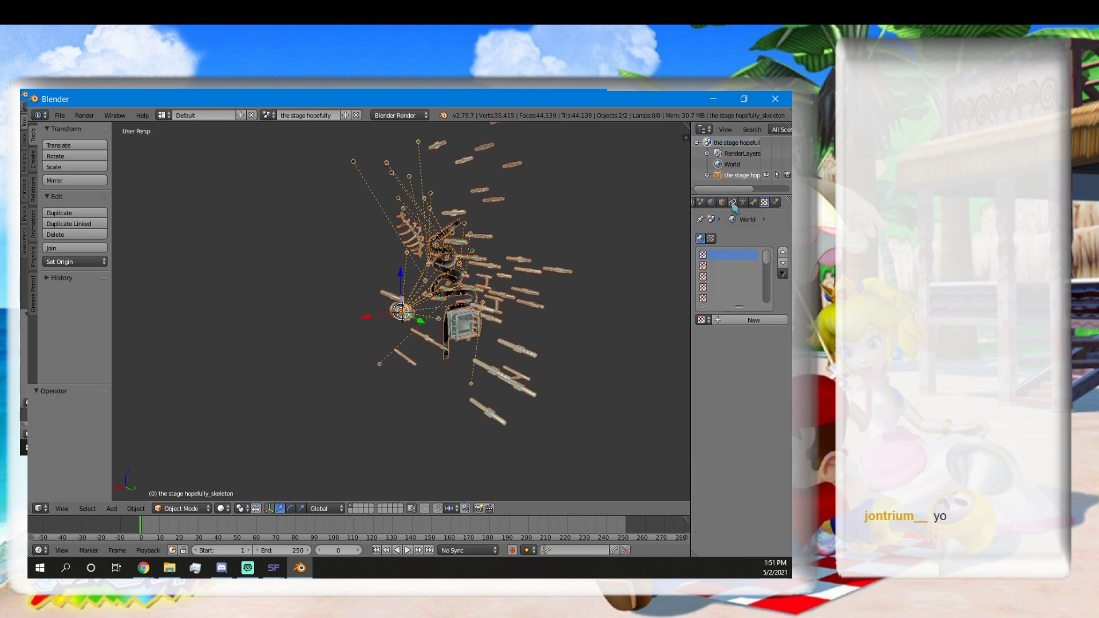
{"action": "scroll", "coordinate": [741, 204], "scroll_direction": "up", "scroll_amount": 2}
{"action": "scroll", "coordinate": [741, 205], "scroll_direction": "up", "scroll_amount": 1}
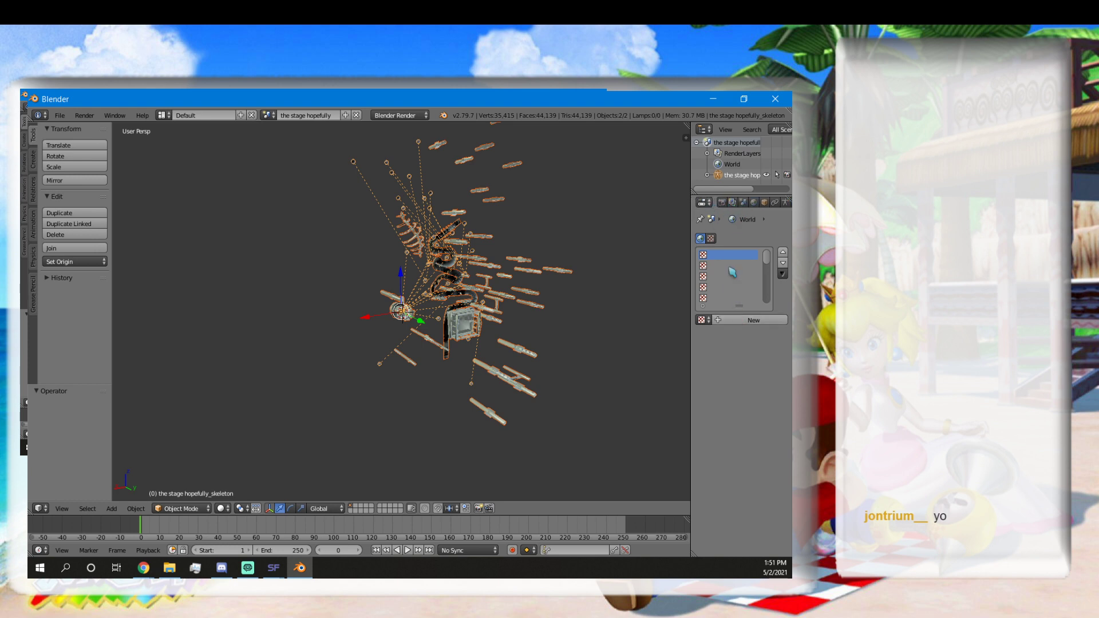
{"action": "scroll", "coordinate": [754, 205], "scroll_direction": "down", "scroll_amount": 3}
{"action": "scroll", "coordinate": [751, 201], "scroll_direction": "down", "scroll_amount": 2}
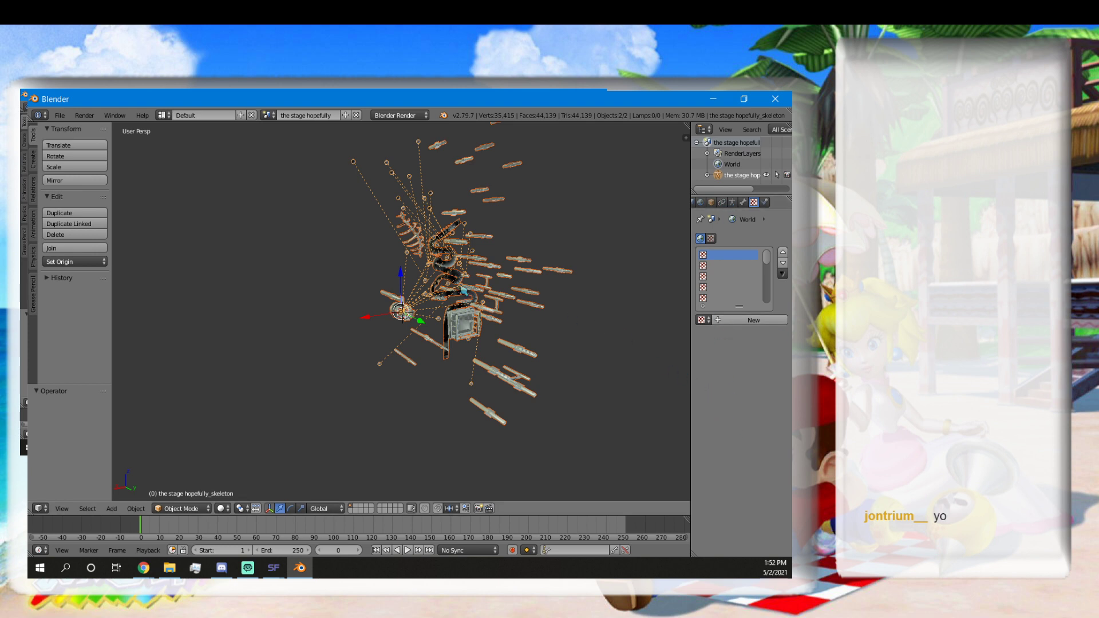
Switch to Smash Forge and examine the textured Rainbow Road stage from several angles for comparison with the imported model.
{"action": "middle_click_drag", "start_coordinate": [462, 291], "coordinate": [381, 317]}
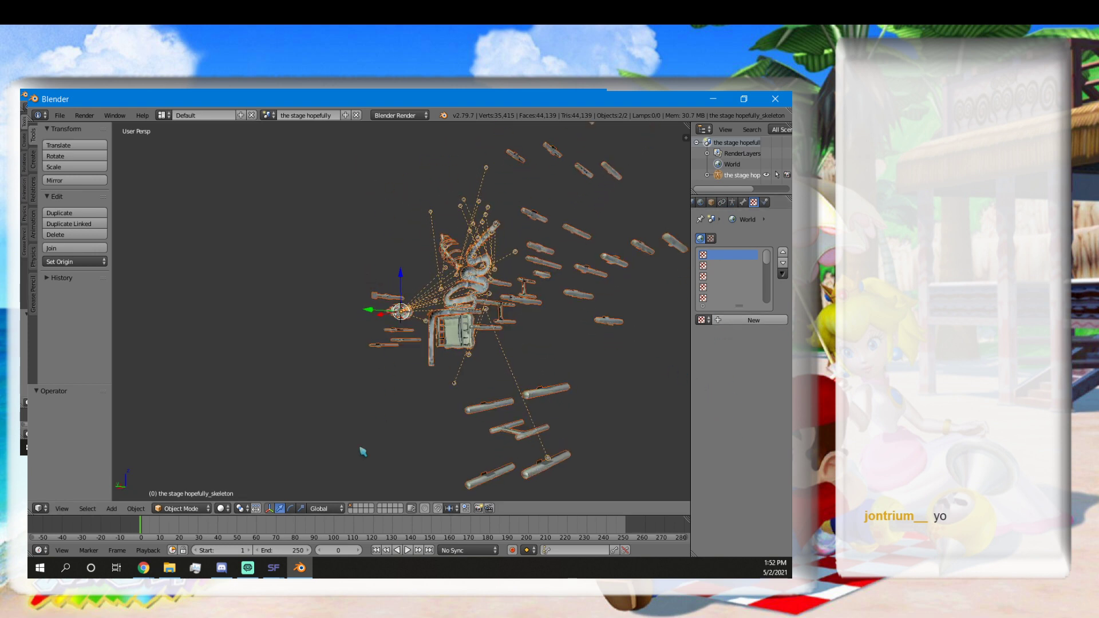
{"action": "key", "text": "alt+Tab"}
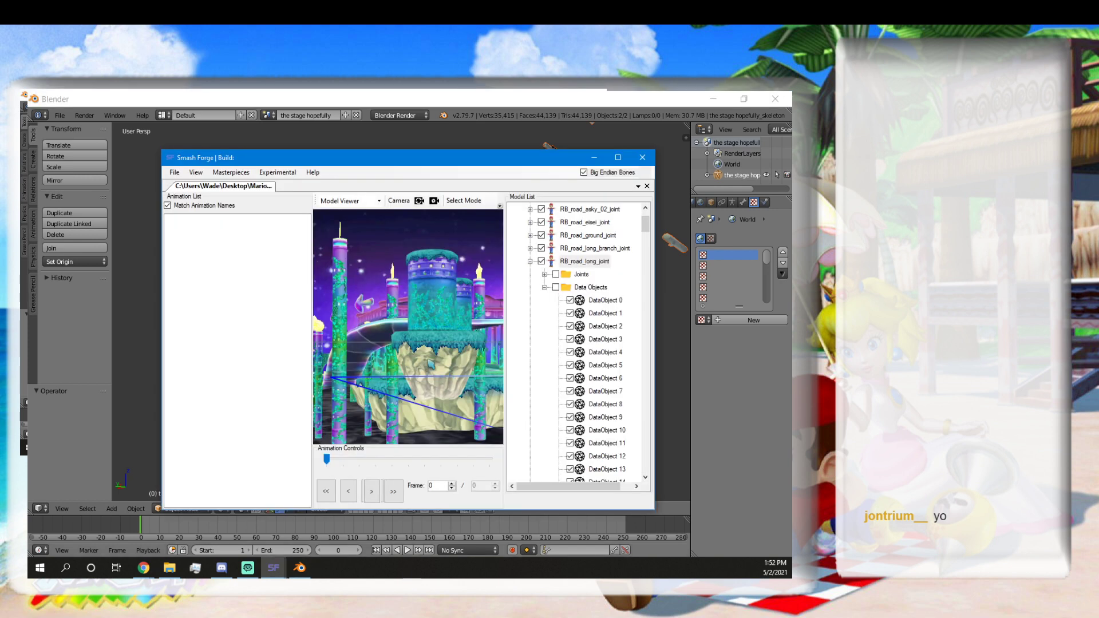
{"action": "scroll", "coordinate": [458, 366], "scroll_direction": "up", "scroll_amount": 10}
{"action": "scroll", "coordinate": [469, 360], "scroll_direction": "down", "scroll_amount": 8}
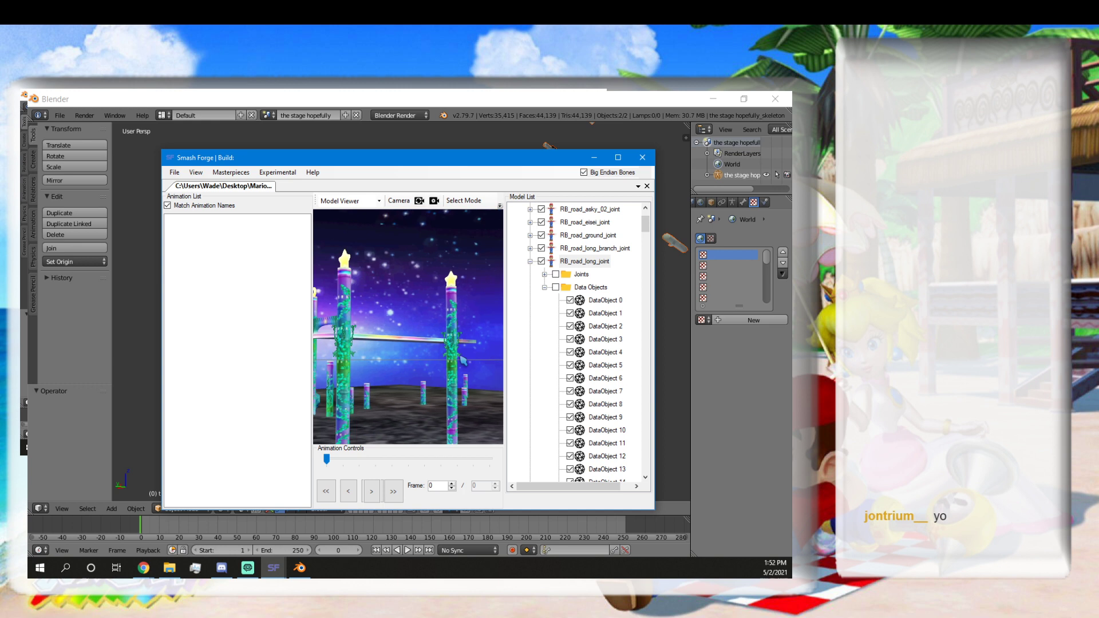
{"action": "mouse_move", "coordinate": [439, 366]}
{"action": "left_mouse_down"}
{"action": "mouse_move", "coordinate": [494, 366]}
{"action": "mouse_move", "coordinate": [450, 365]}
{"action": "left_mouse_up"}
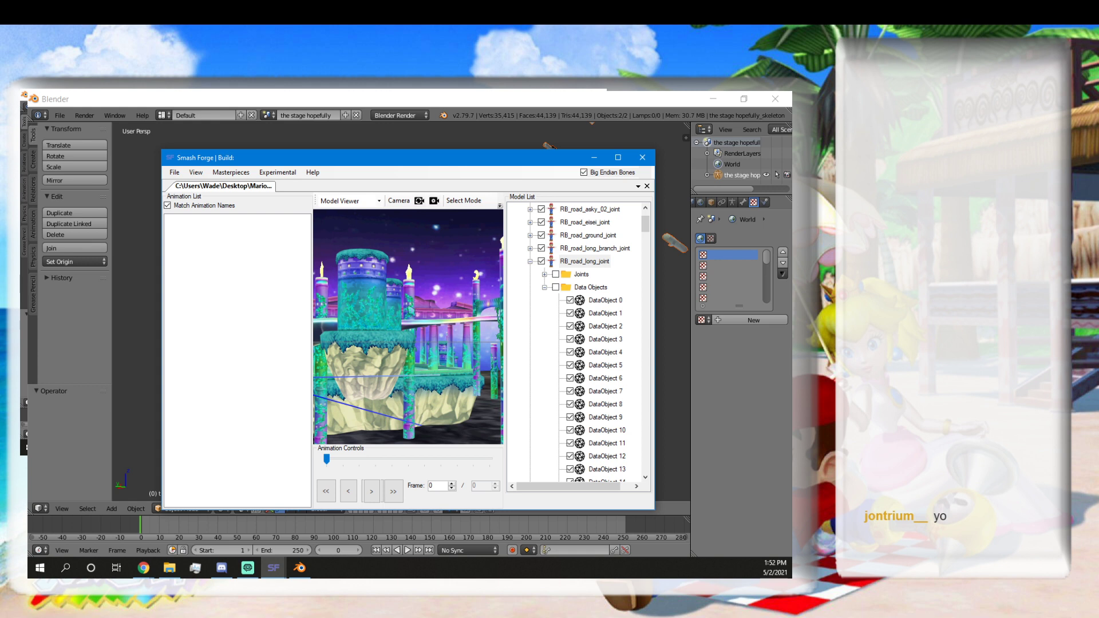
{"action": "left_click_drag", "start_coordinate": [478, 346], "coordinate": [511, 344]}
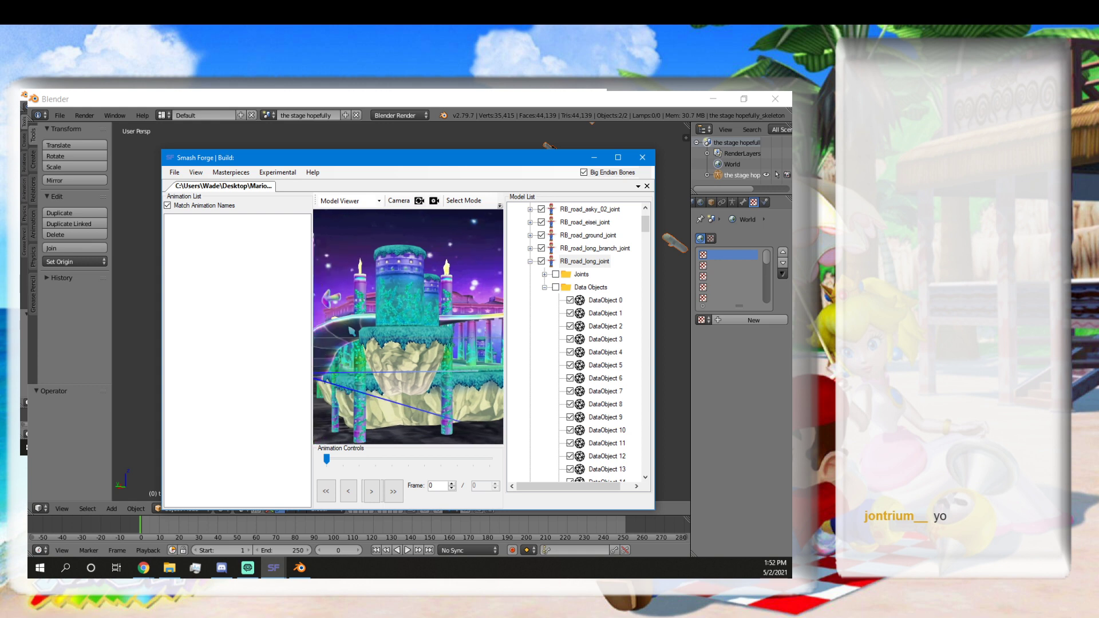
{"action": "mouse_move", "coordinate": [351, 328]}
{"action": "left_mouse_down"}
{"action": "mouse_move", "coordinate": [366, 337]}
{"action": "mouse_move", "coordinate": [397, 331]}
{"action": "mouse_move", "coordinate": [352, 316]}
{"action": "left_mouse_up"}
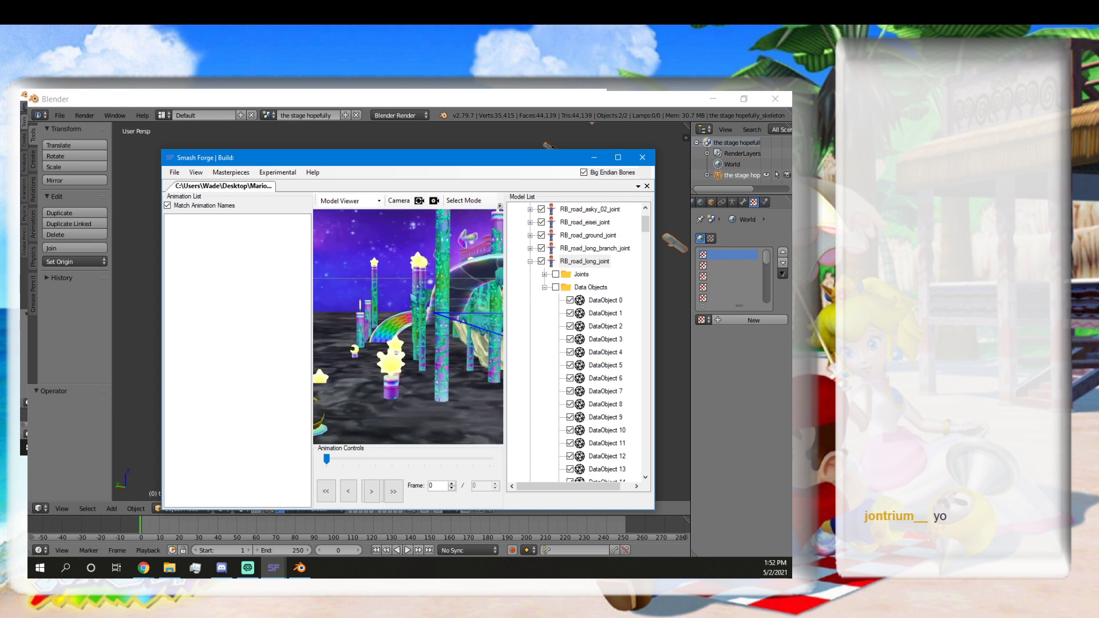
{"action": "left_click_drag", "start_coordinate": [411, 293], "coordinate": [409, 298]}
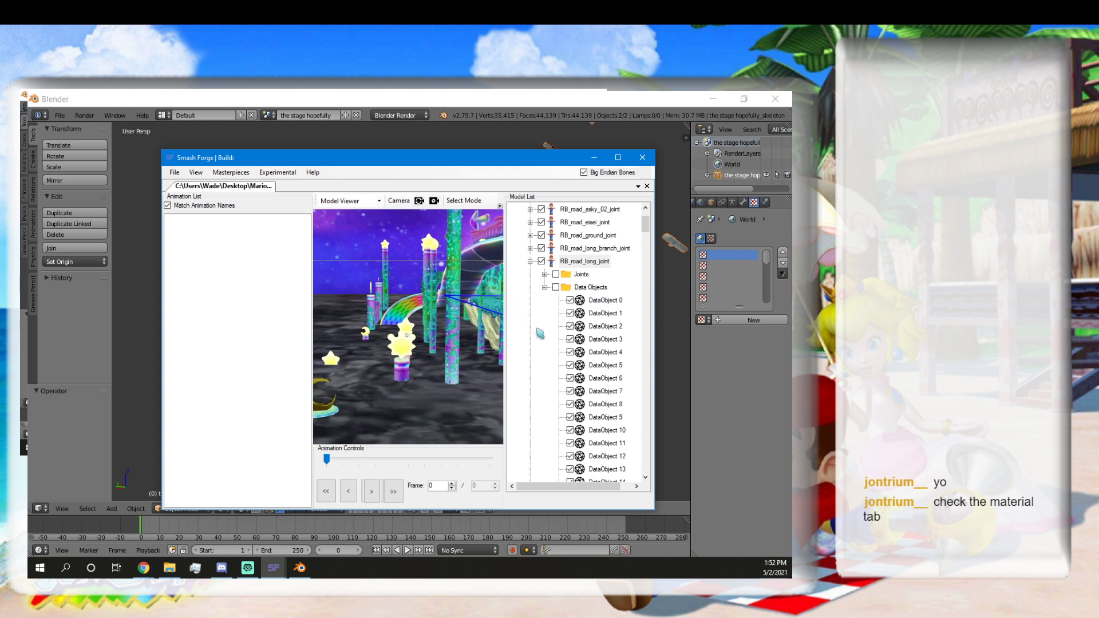
Switch back to Blender and look through the available property categories for the imported stage.
{"action": "left_click", "coordinate": [678, 234]}
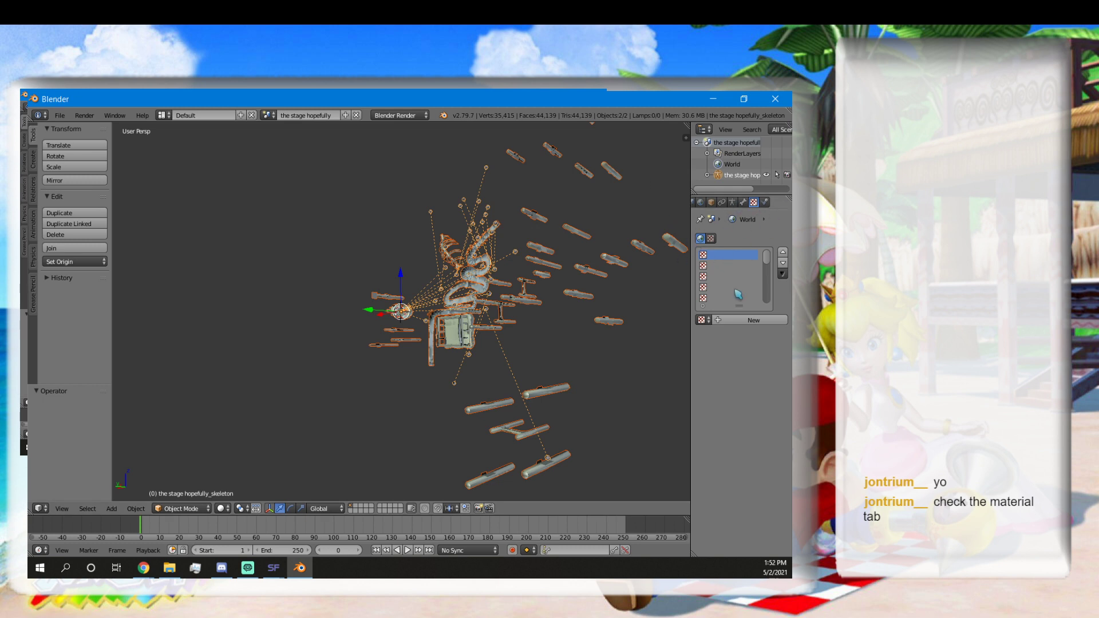
{"action": "scroll", "coordinate": [737, 204], "scroll_direction": "up", "scroll_amount": 2}
{"action": "scroll", "coordinate": [736, 203], "scroll_direction": "up", "scroll_amount": 3}
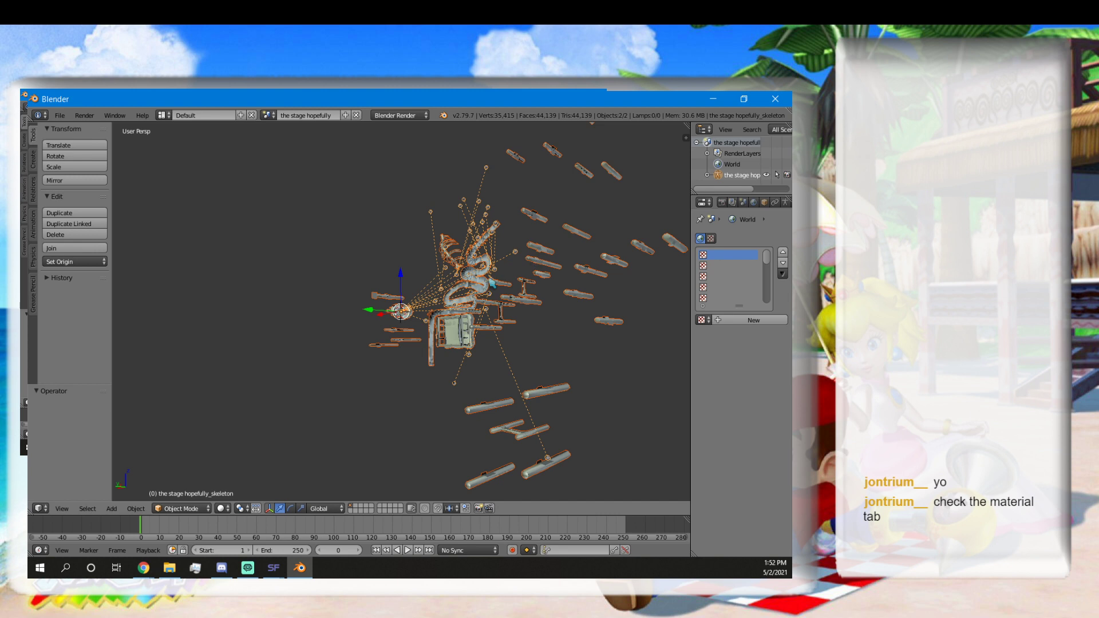
{"action": "key", "text": "Tab"}
{"action": "key", "text": "a"}
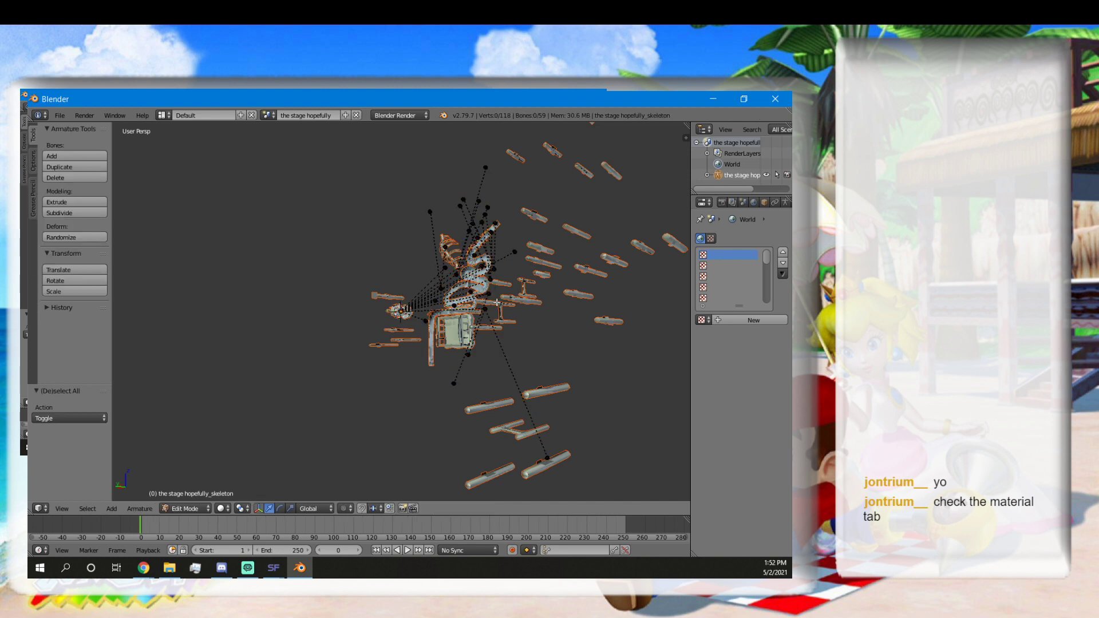
{"action": "key", "text": "Tab"}
Select the stage mesh instead of its skeleton, enter Edit Mode and select all of its geometry.
{"action": "right_click", "coordinate": [579, 294]}
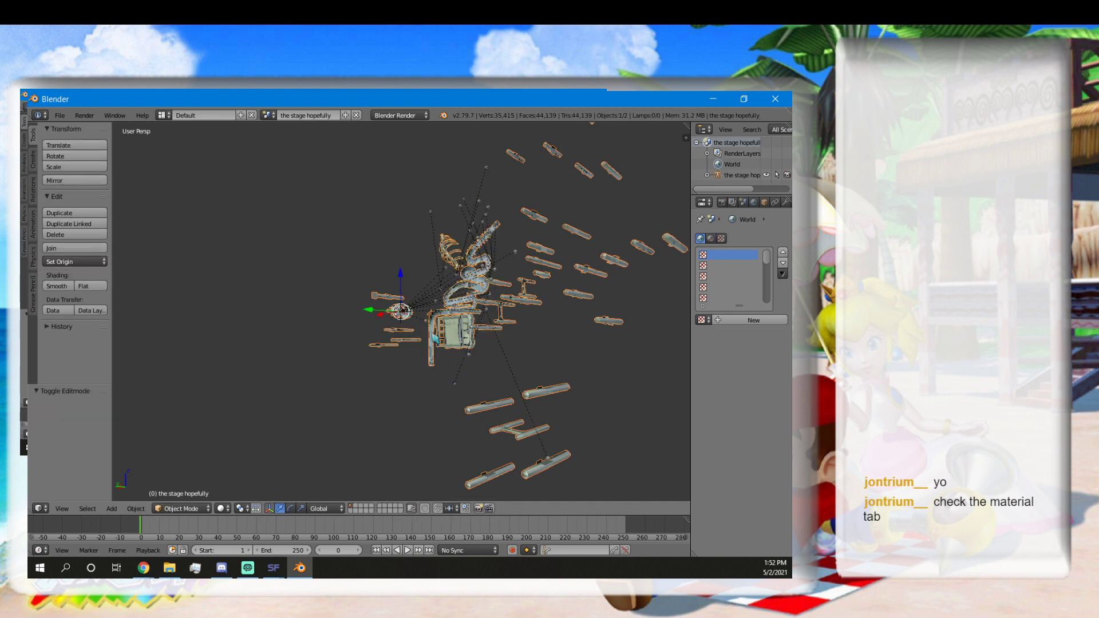
{"action": "key", "text": "Tab"}
{"action": "key", "text": "a"}
{"action": "key", "text": "a"}
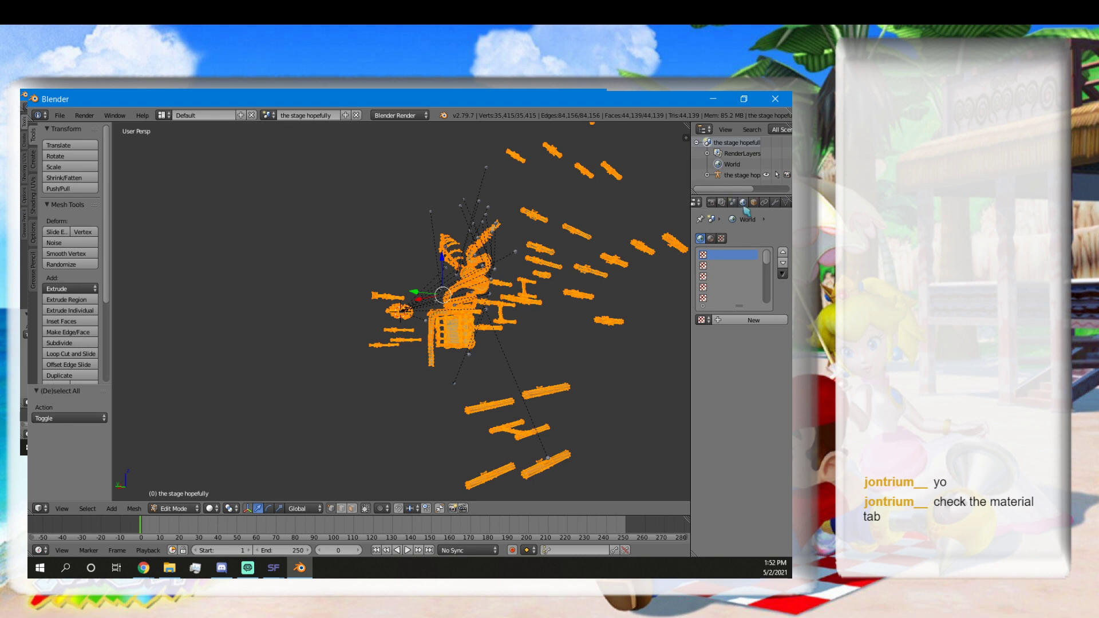
View the stage mesh's material settings and switch to Smash Forge to open the texture selection for DataObject 0 under RB_road_long_joint.
{"action": "left_click", "coordinate": [775, 203]}
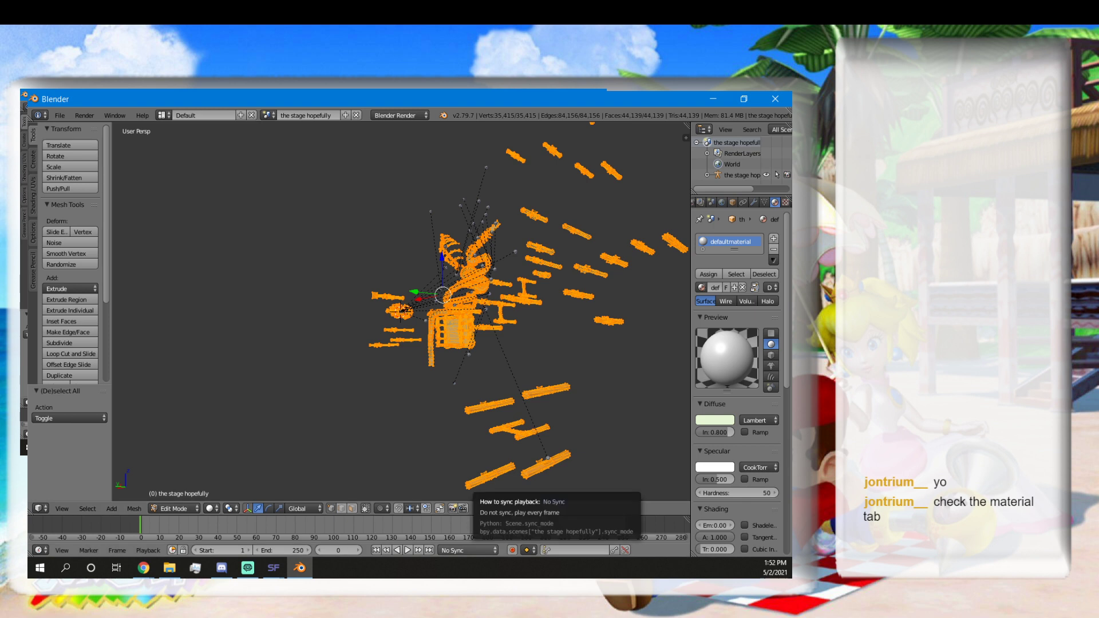
{"action": "key", "text": "alt+Tab"}
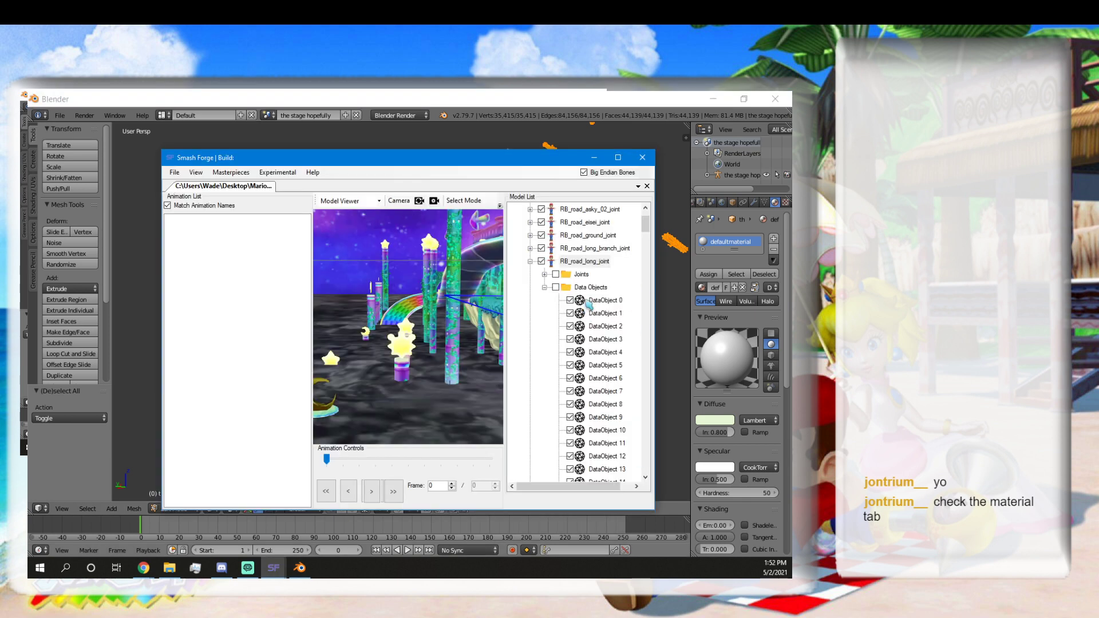
{"action": "right_click", "coordinate": [603, 302]}
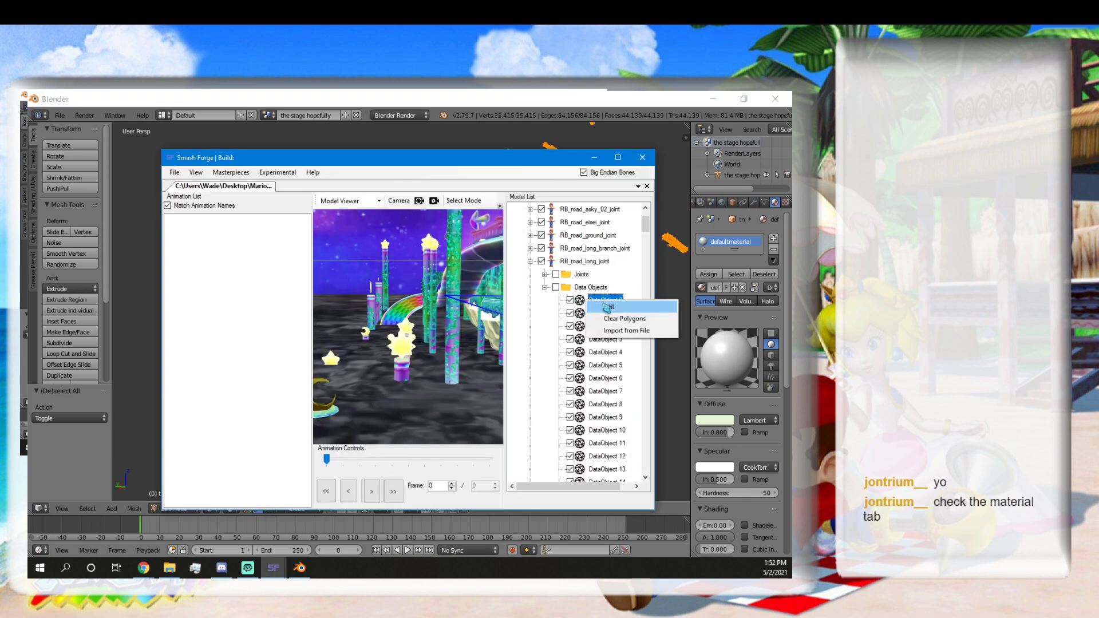
{"action": "left_click", "coordinate": [608, 306]}
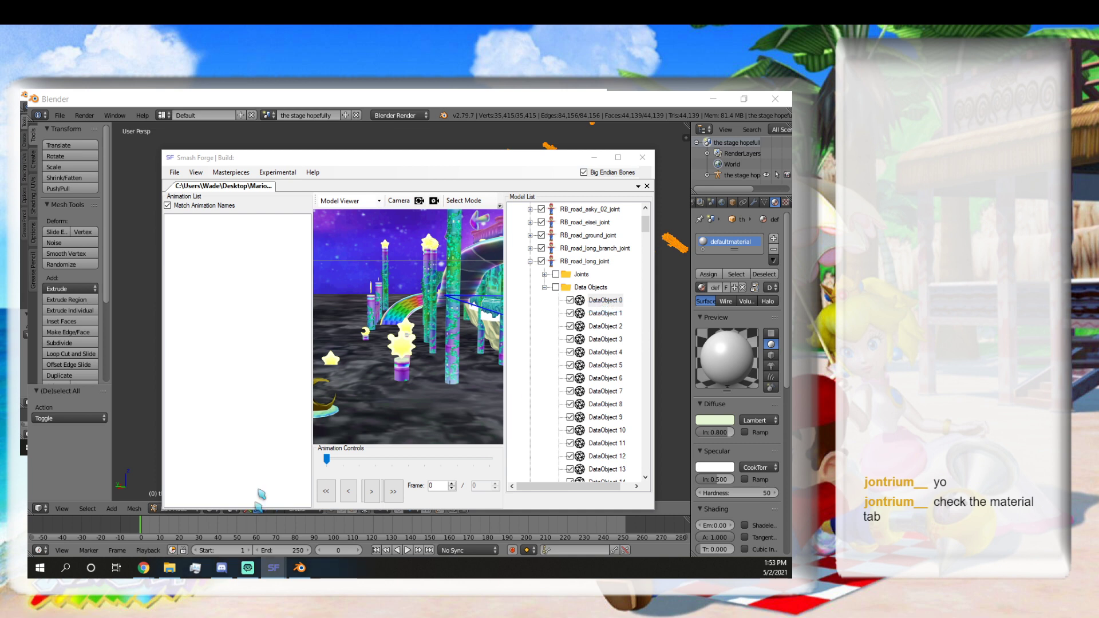
{"action": "left_click_drag", "start_coordinate": [320, 363], "coordinate": [333, 242]}
{"action": "left_click", "coordinate": [329, 254]}
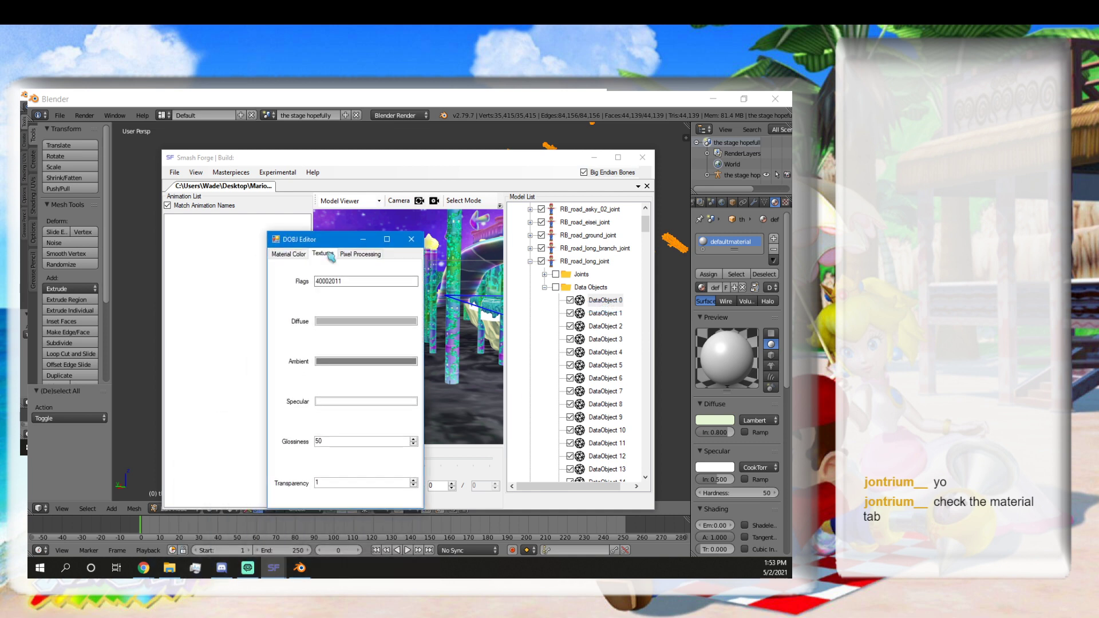
{"action": "left_click", "coordinate": [396, 337]}
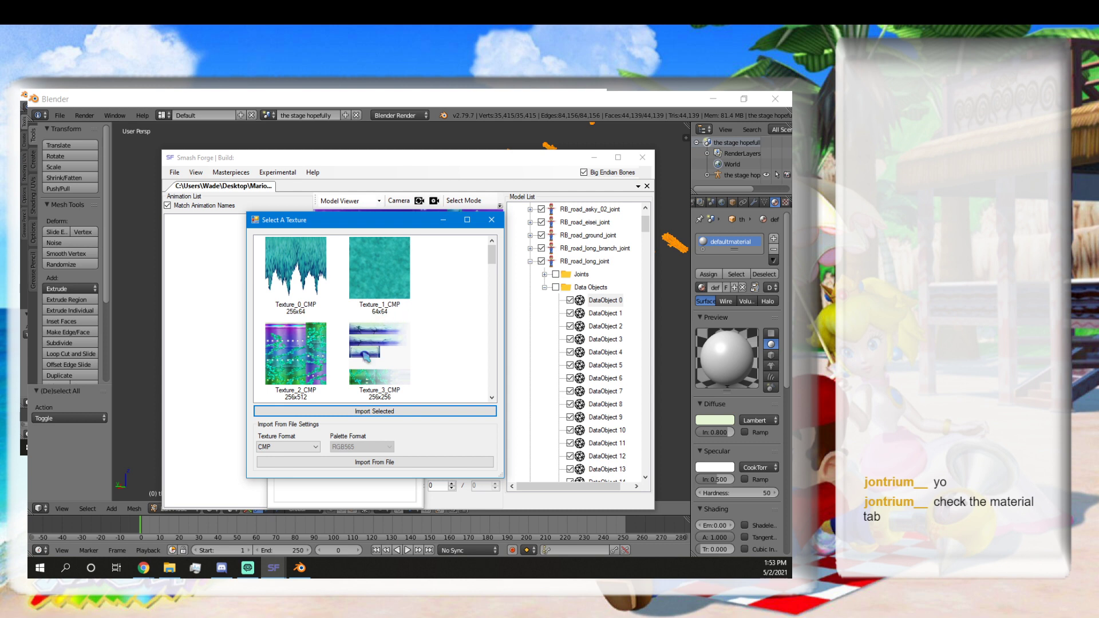
Capture a screen snip of the Texture_1_CMP image and look through the neighbouring textures.
{"action": "left_click", "coordinate": [383, 283]}
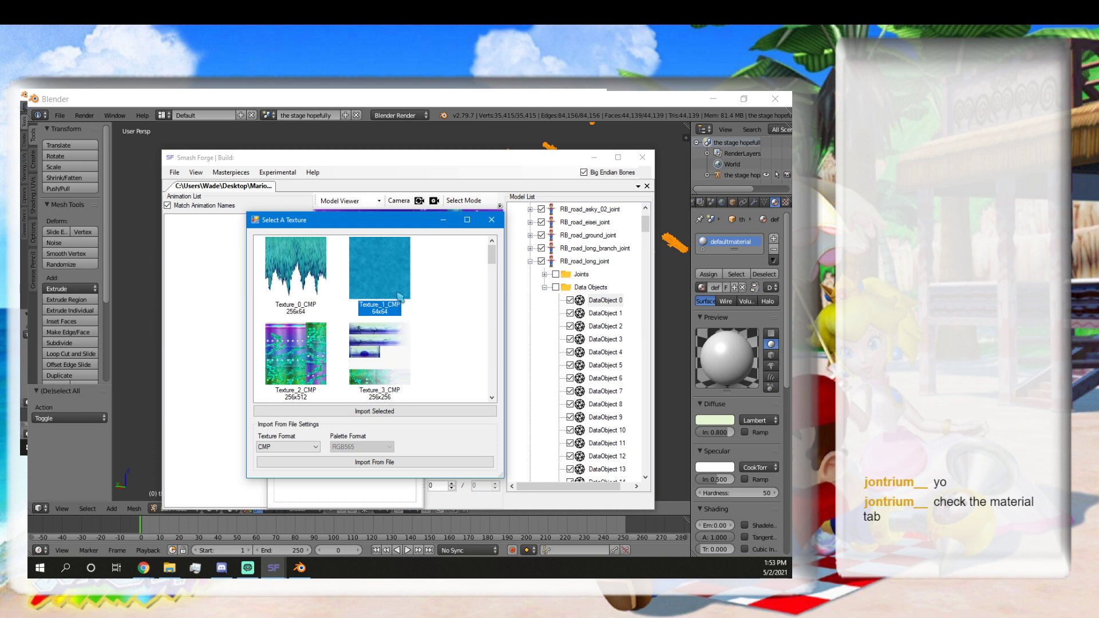
{"action": "left_click", "coordinate": [426, 287]}
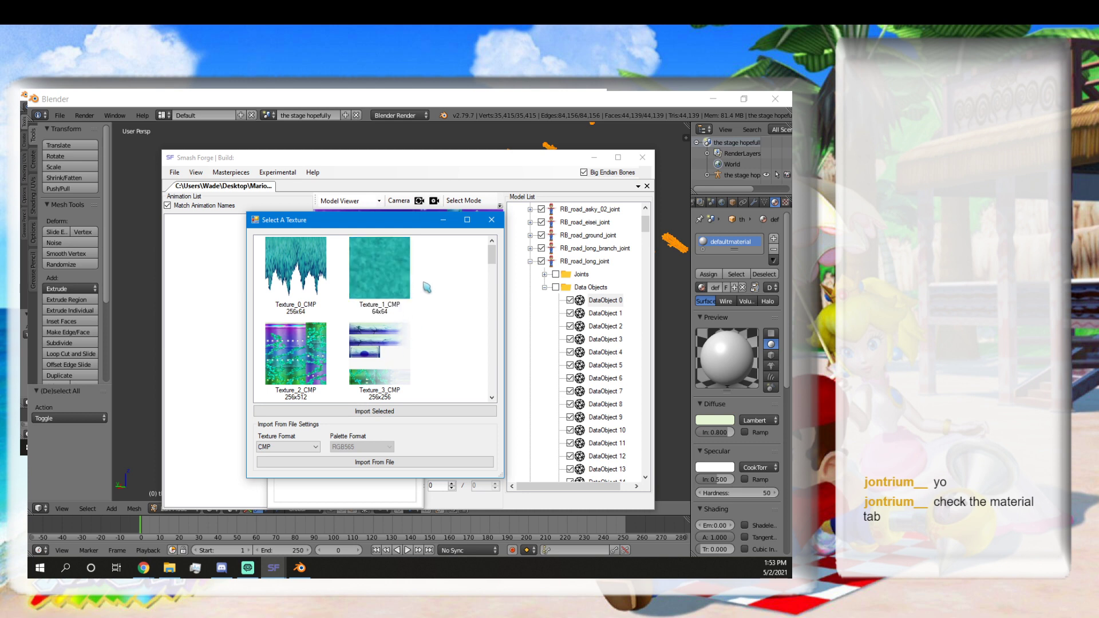
{"action": "key", "text": "super+shift+s"}
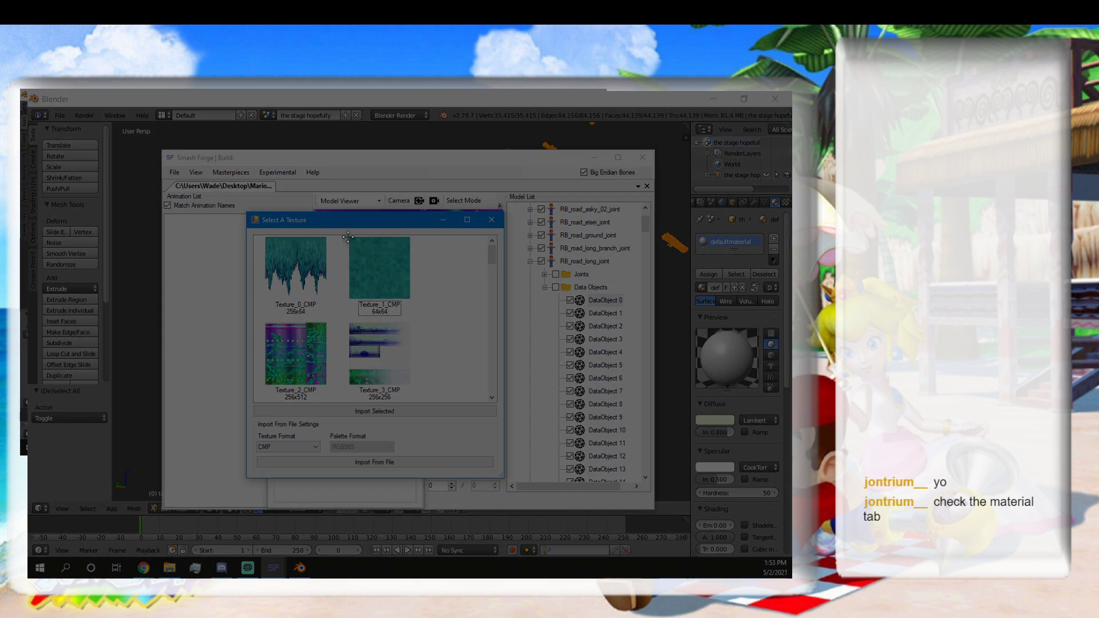
{"action": "left_click_drag", "start_coordinate": [348, 236], "coordinate": [409, 298]}
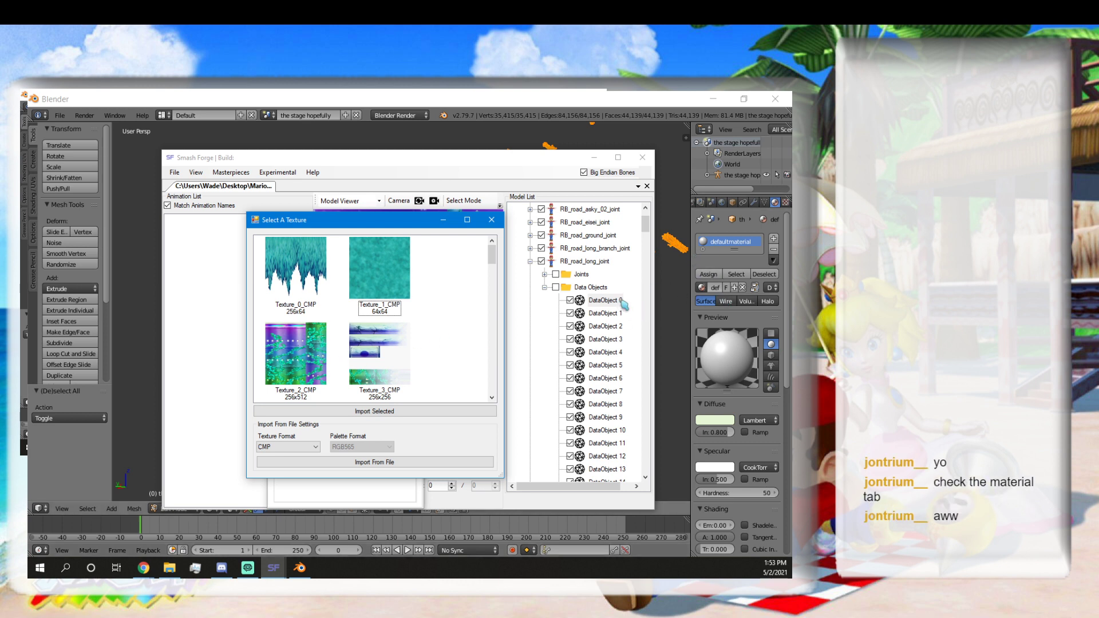
{"action": "scroll", "coordinate": [410, 314], "scroll_direction": "down", "scroll_amount": 3}
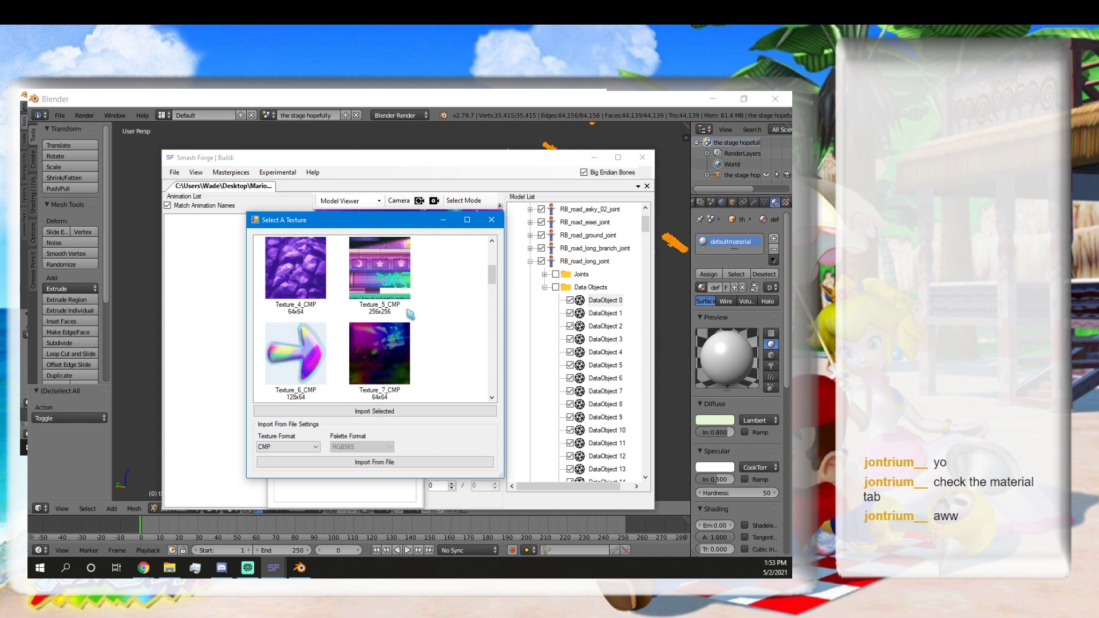
{"action": "scroll", "coordinate": [412, 312], "scroll_direction": "up", "scroll_amount": 5}
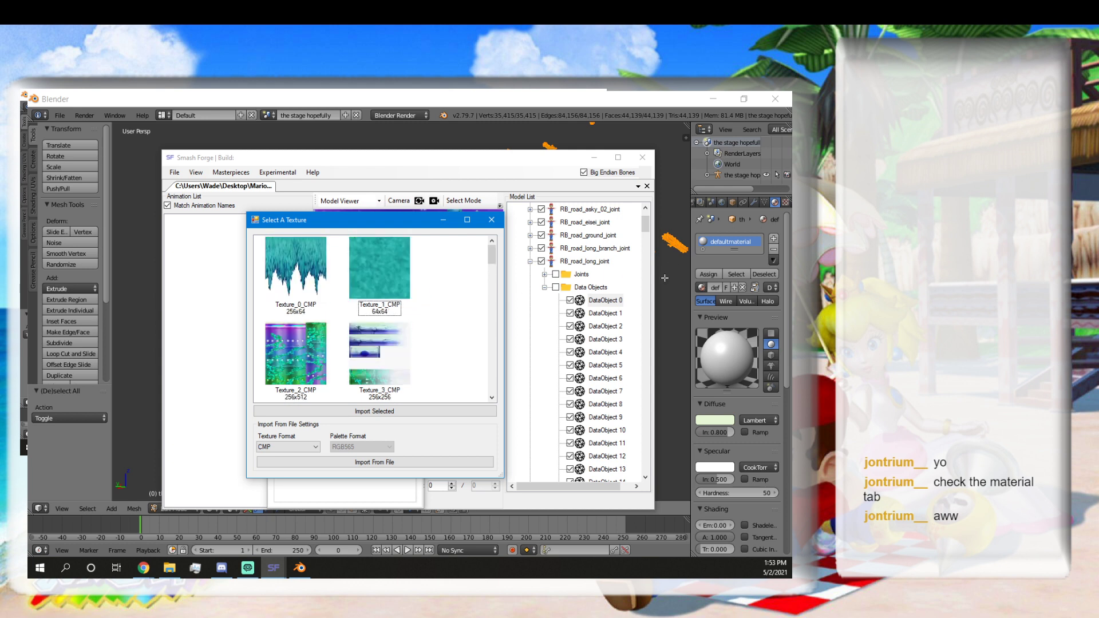
Switch to Blender and examine the imported stage model and its skeleton up close, in both Object Mode and Edit Mode.
{"action": "left_click", "coordinate": [662, 230]}
{"action": "scroll", "coordinate": [528, 310], "scroll_direction": "up", "scroll_amount": 3}
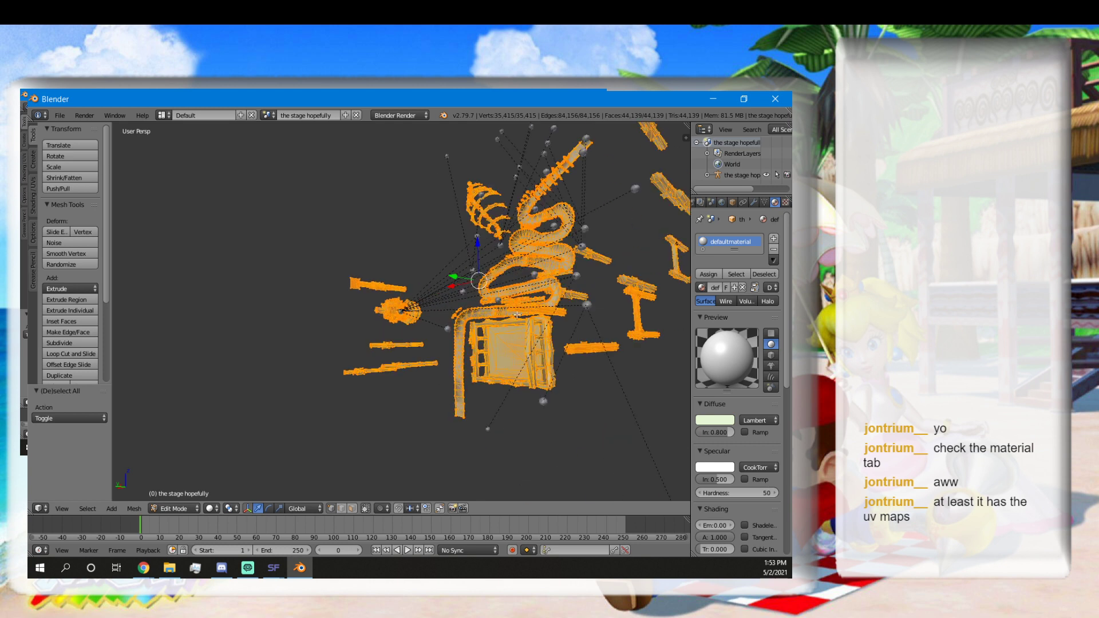
{"action": "scroll", "coordinate": [517, 314], "scroll_direction": "up", "scroll_amount": 2}
{"action": "middle_click_drag", "start_coordinate": [516, 315], "coordinate": [491, 333]}
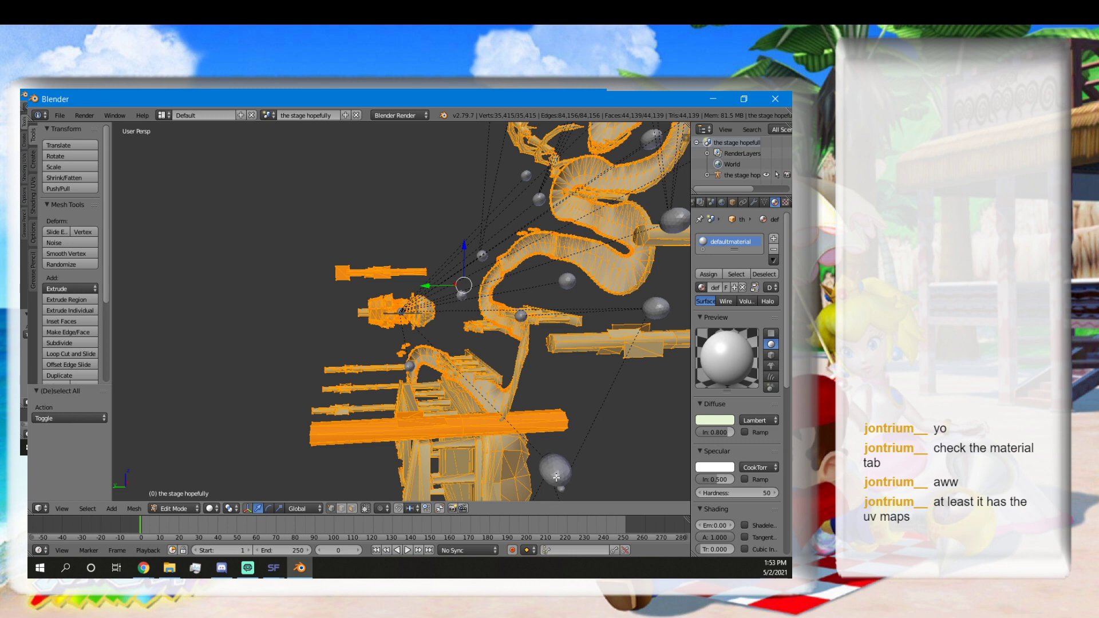
{"action": "key", "text": "Tab"}
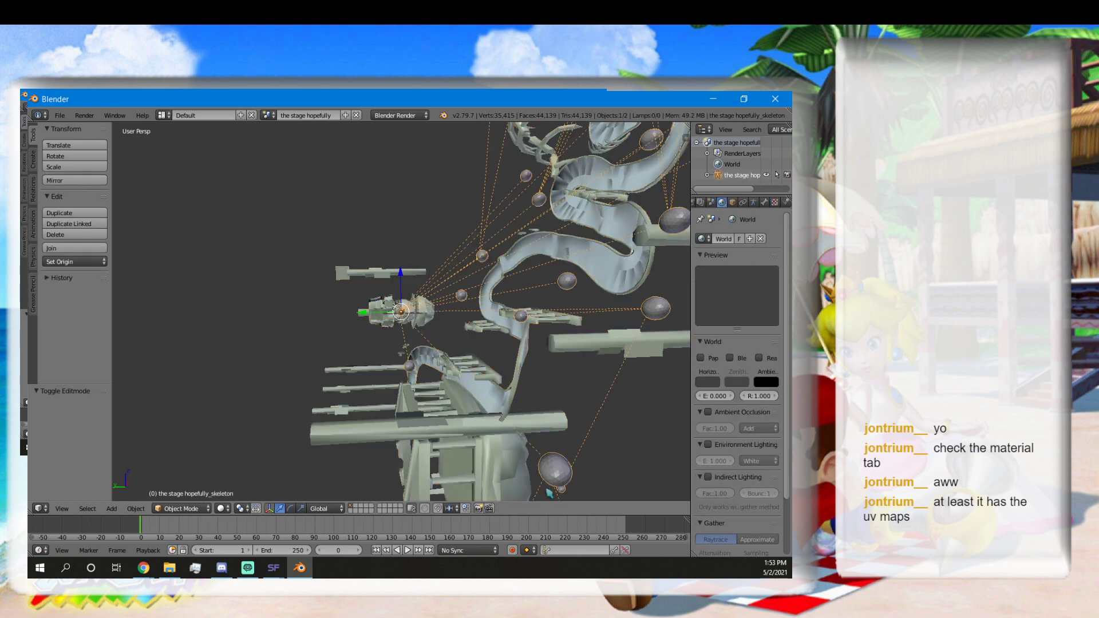
{"action": "key", "text": "Tab"}
{"action": "key", "text": "Tab"}
{"action": "key", "text": "Tab"}
{"action": "middle_click_drag", "start_coordinate": [524, 345], "coordinate": [519, 318]}
{"action": "scroll", "coordinate": [522, 319], "scroll_direction": "down", "scroll_amount": 5}
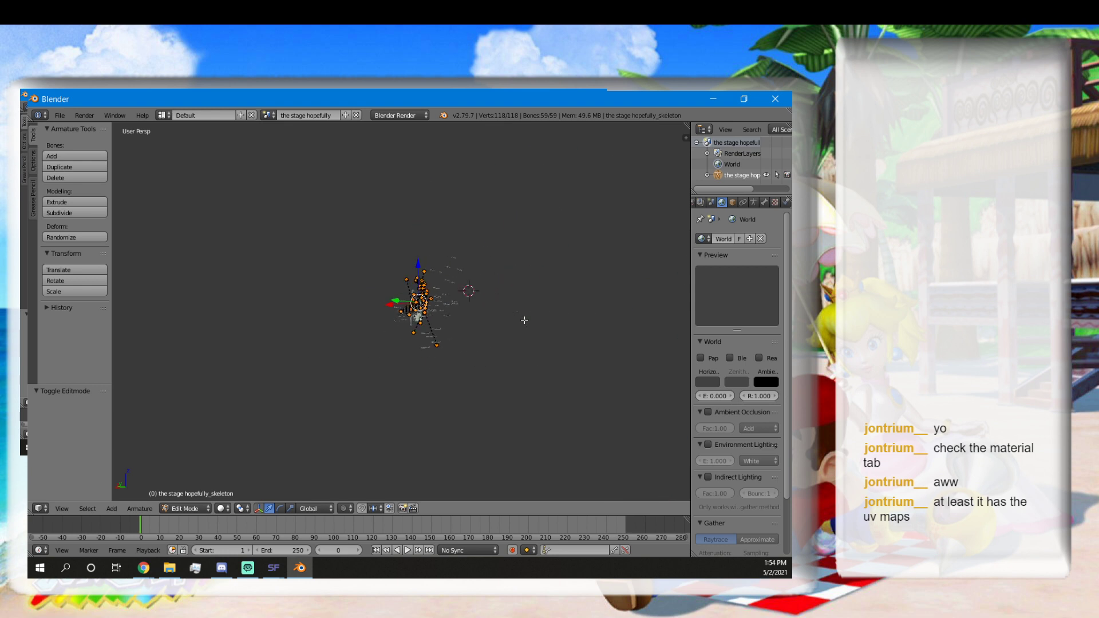
{"action": "scroll", "coordinate": [515, 325], "scroll_direction": "up", "scroll_amount": 5}
{"action": "scroll", "coordinate": [546, 328], "scroll_direction": "up", "scroll_amount": 4}
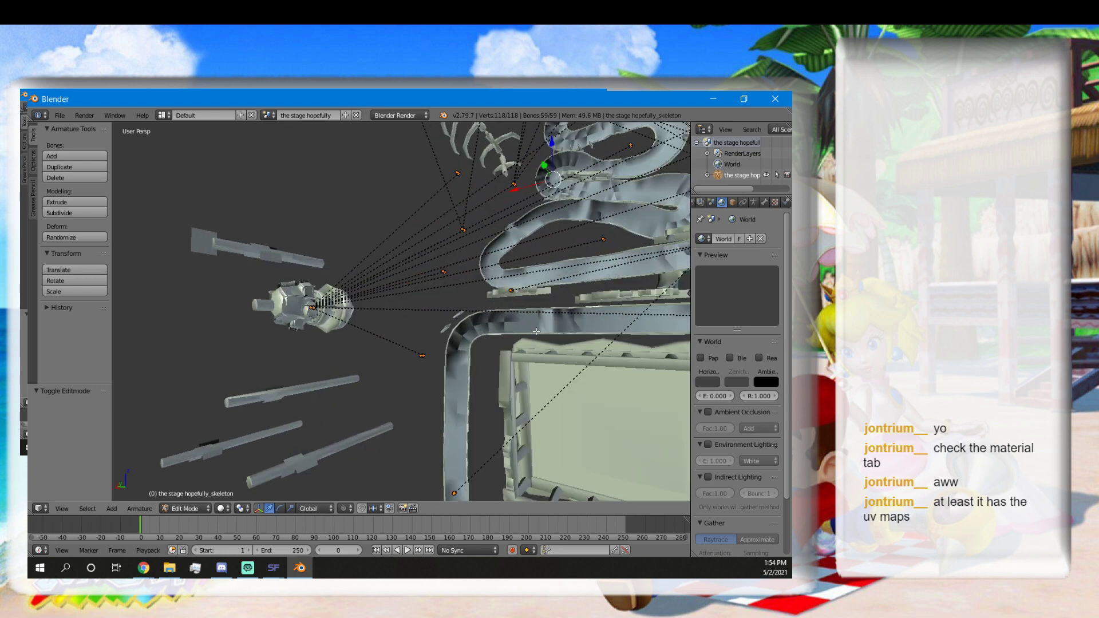
{"action": "scroll", "coordinate": [535, 331], "scroll_direction": "down", "scroll_amount": 2}
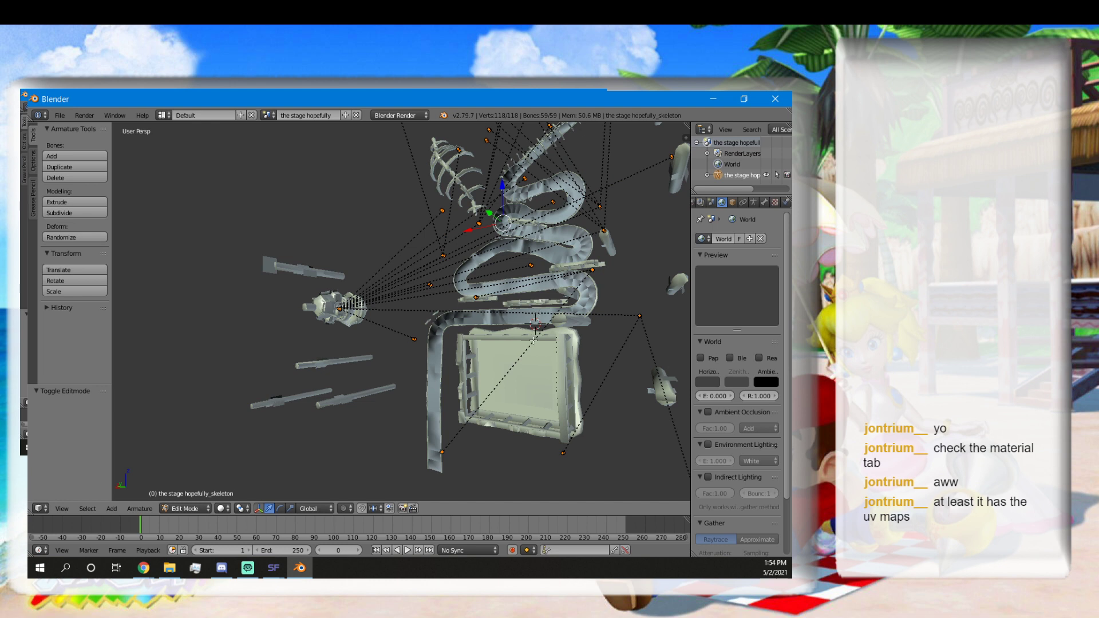
Select the stage mesh in Object Mode and clear its parent to detach it from the skeleton.
{"action": "key", "text": "Tab"}
{"action": "right_click", "coordinate": [538, 348]}
{"action": "key", "text": "Tab"}
{"action": "key", "text": "Tab"}
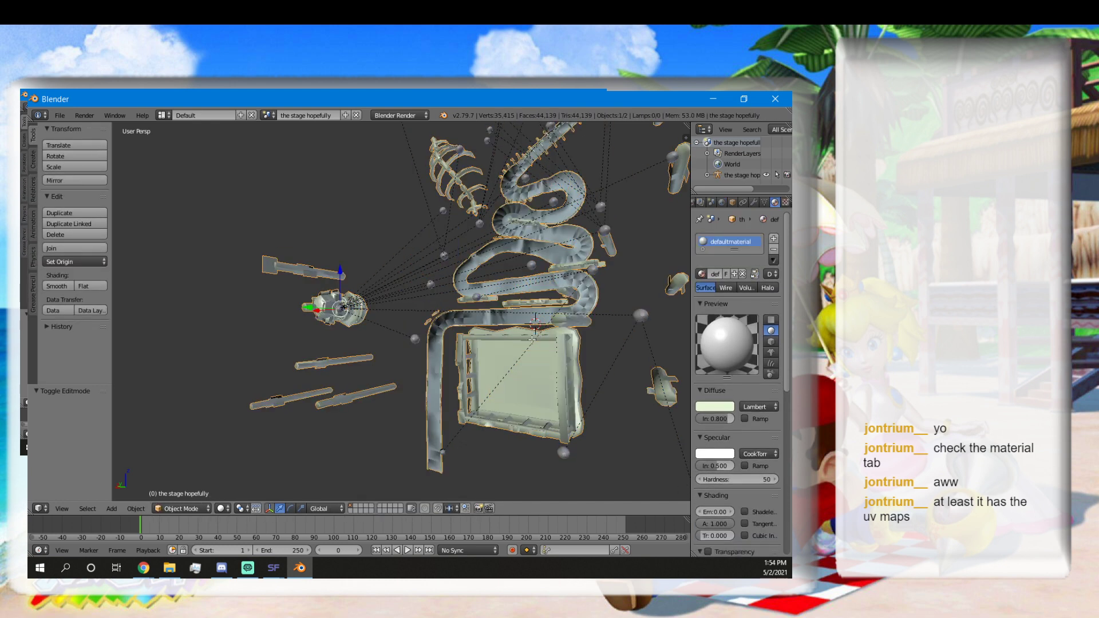
{"action": "key", "text": "Tab"}
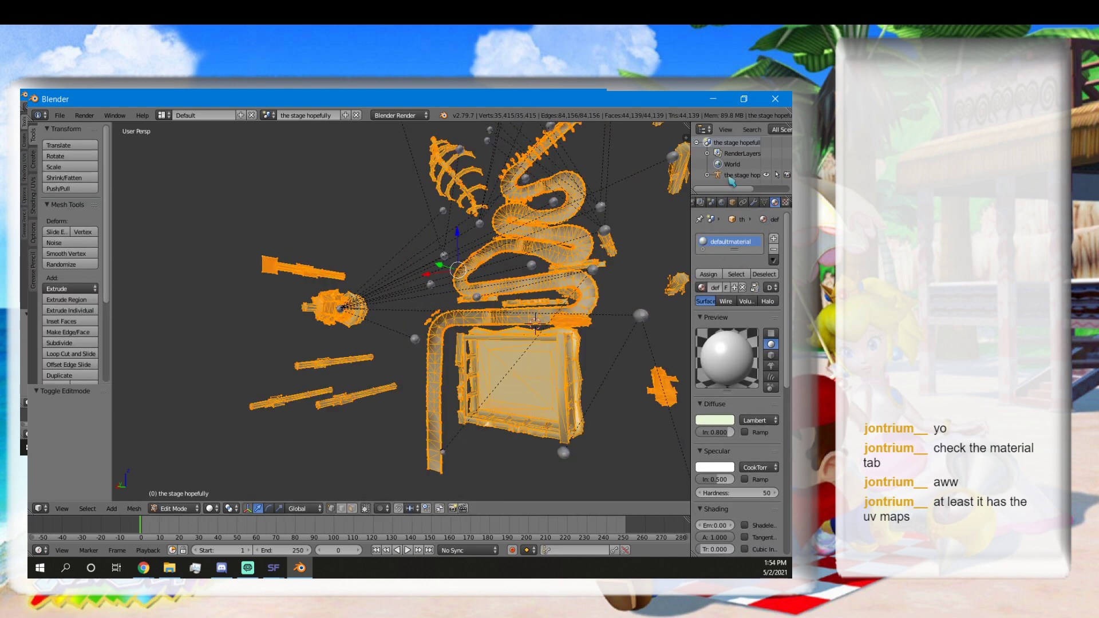
{"action": "left_click", "coordinate": [706, 174]}
{"action": "scroll", "coordinate": [716, 174], "scroll_direction": "down", "scroll_amount": 2}
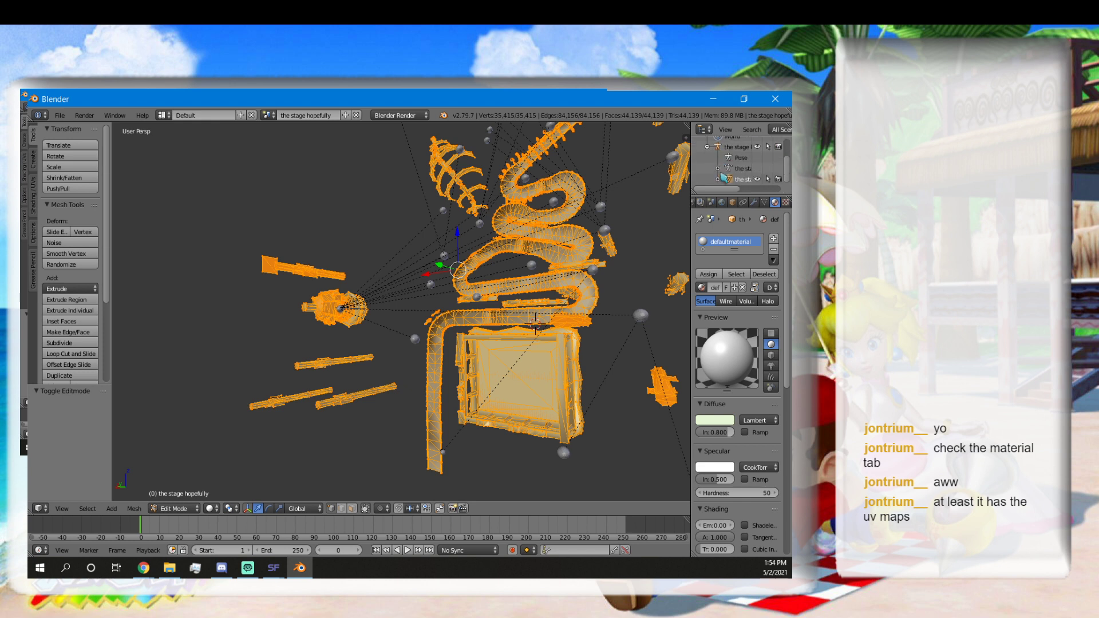
{"action": "left_click", "coordinate": [743, 169]}
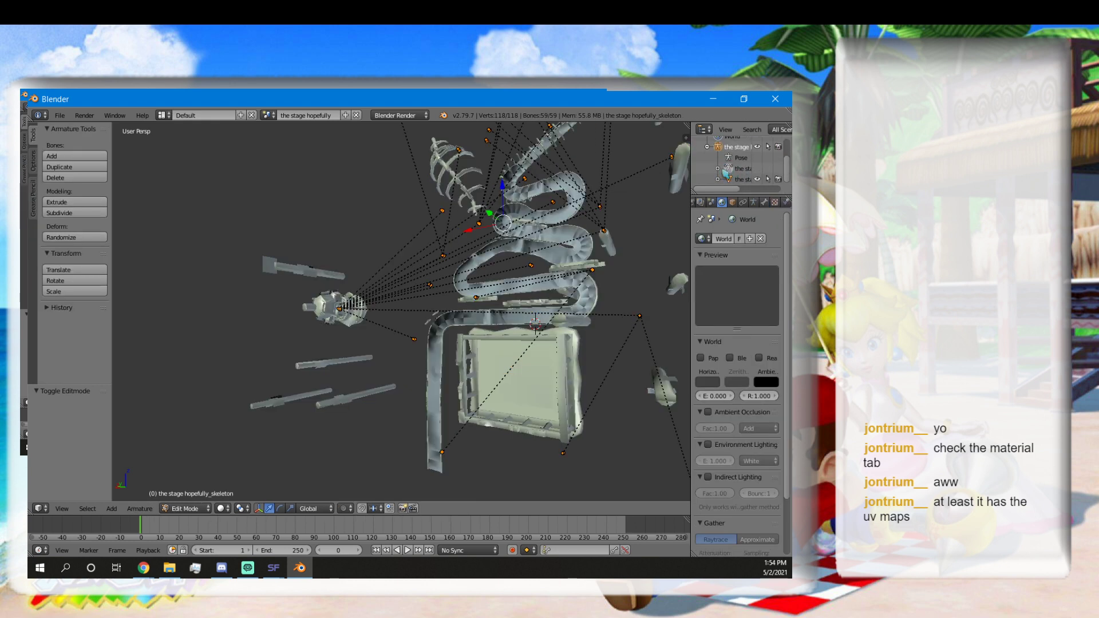
{"action": "left_click", "coordinate": [741, 180]}
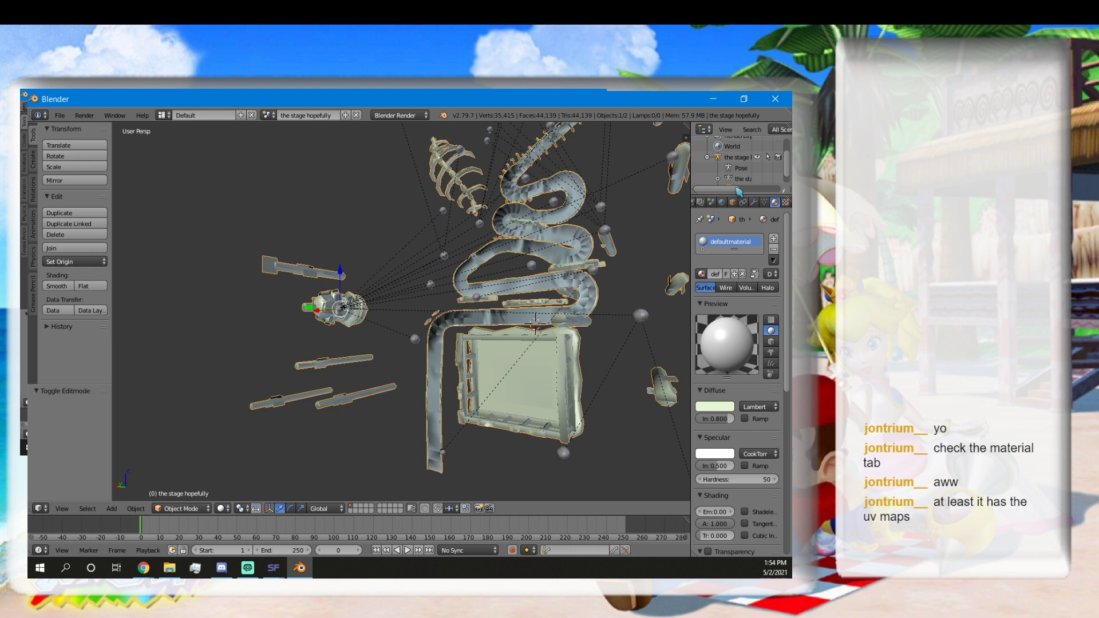
{"action": "left_click_drag", "start_coordinate": [734, 181], "coordinate": [699, 148]}
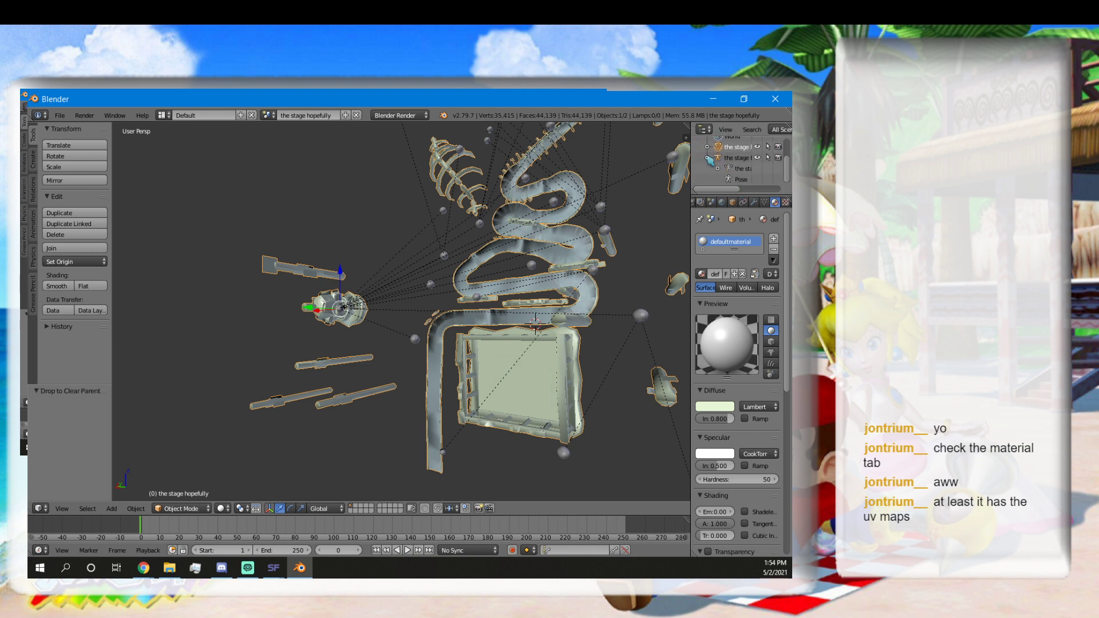
Delete the stage's skeleton object from the scene.
{"action": "left_click", "coordinate": [738, 179]}
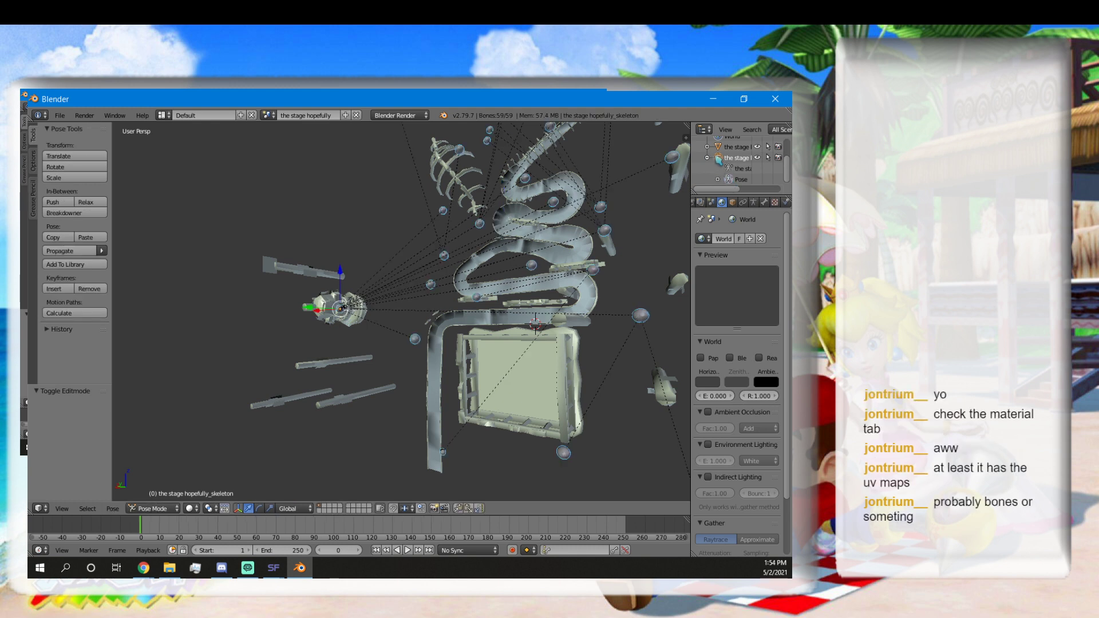
{"action": "right_click", "coordinate": [715, 159]}
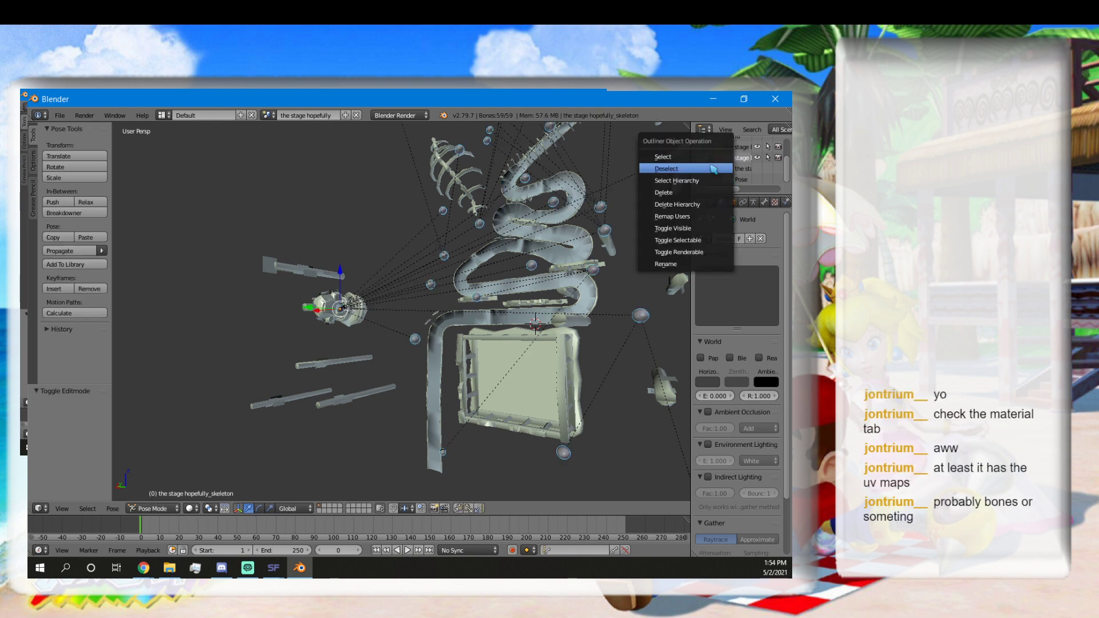
{"action": "left_click", "coordinate": [692, 192]}
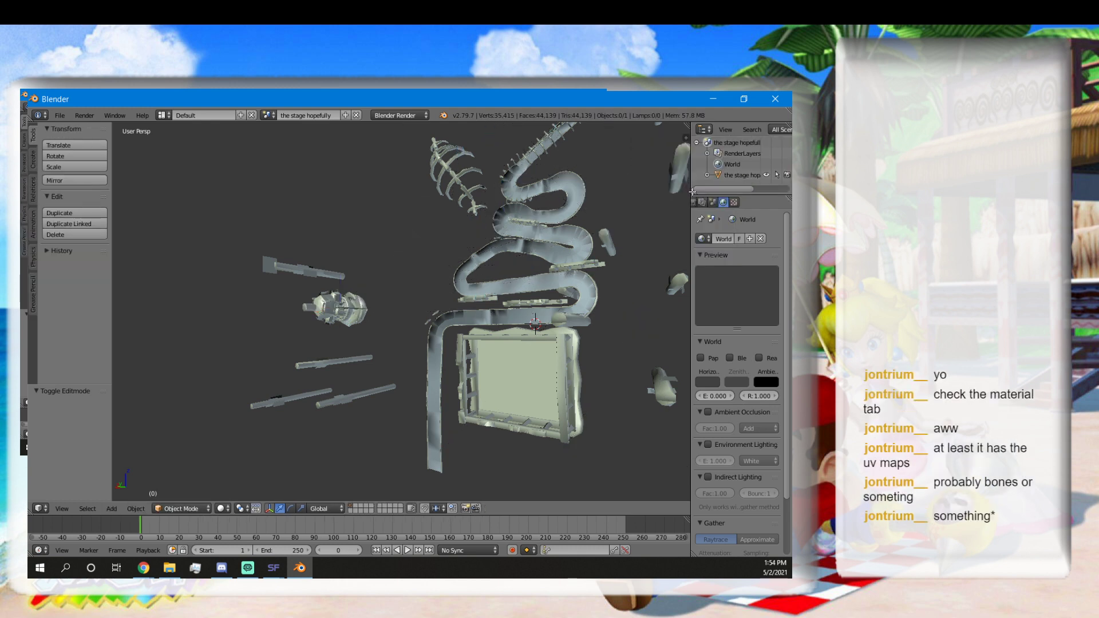
Select the whole stage mesh and rotate it 90° around the global X axis.
{"action": "right_click", "coordinate": [523, 290]}
{"action": "middle_click_drag", "start_coordinate": [537, 297], "coordinate": [435, 312]}
{"action": "key", "text": "KP_Decimal"}
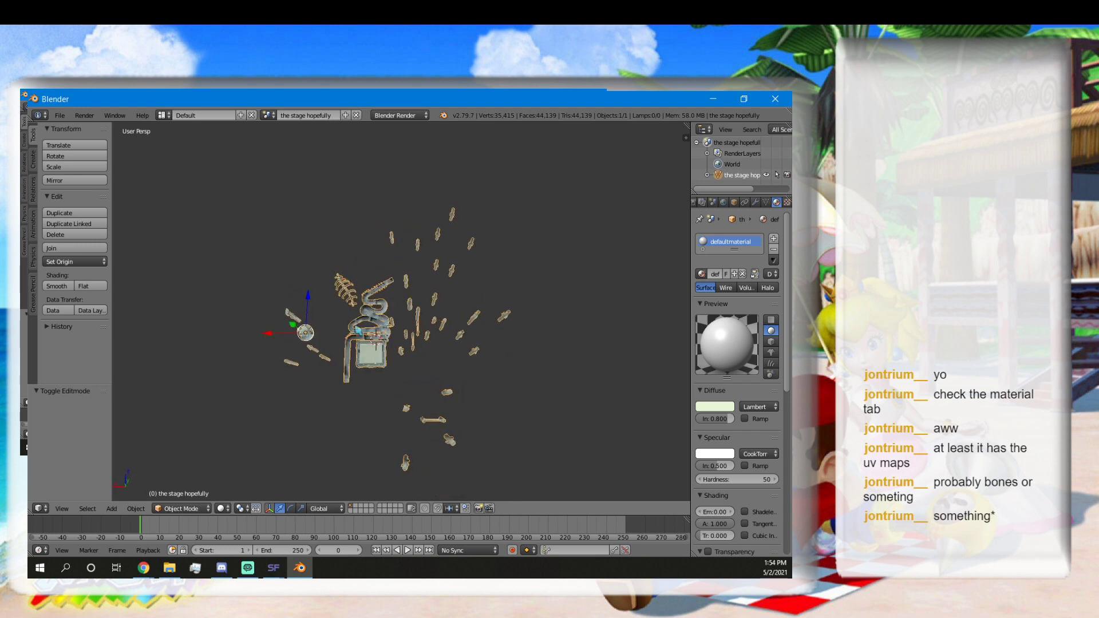
{"action": "middle_click_drag", "start_coordinate": [358, 331], "coordinate": [500, 350]}
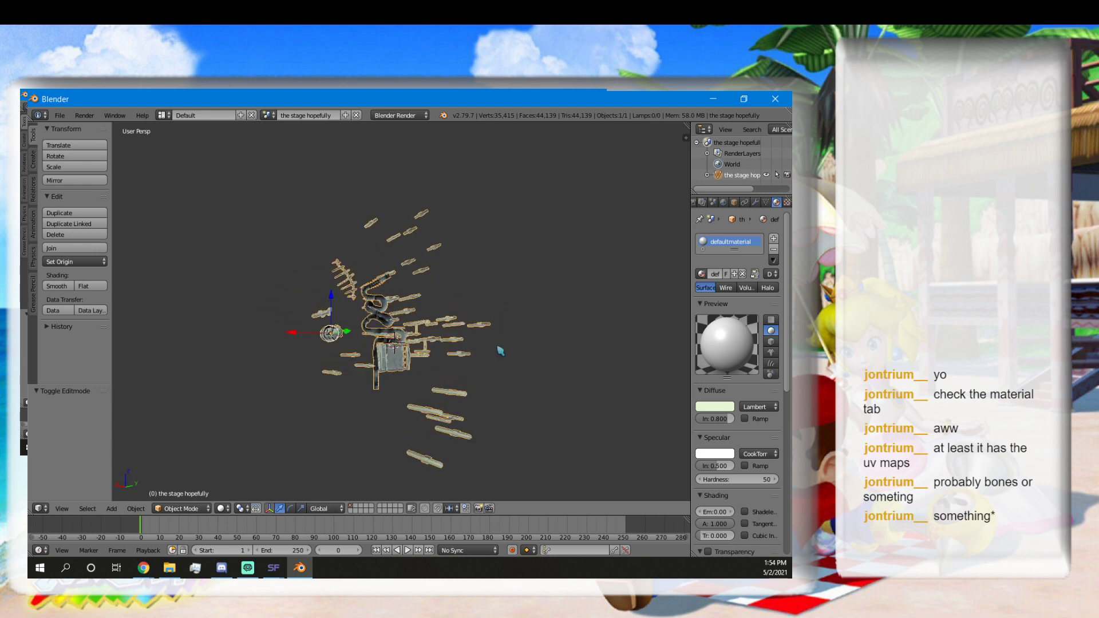
{"action": "scroll", "coordinate": [489, 357], "scroll_direction": "up", "scroll_amount": 1}
{"action": "key", "text": "r"}
{"action": "key", "text": "x"}
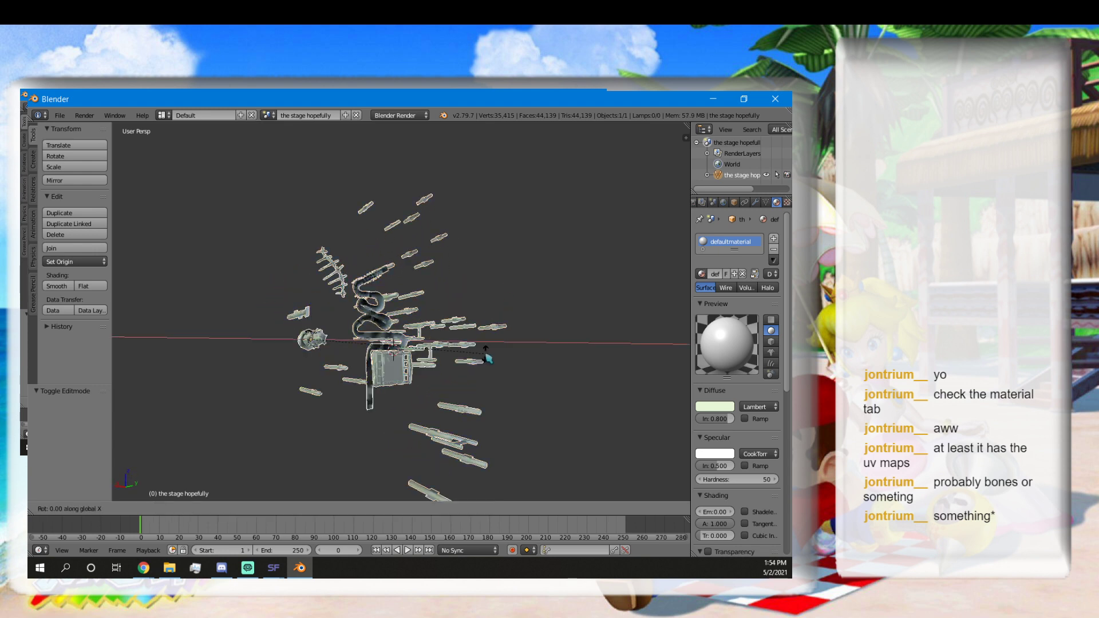
{"action": "type", "text": "90"}
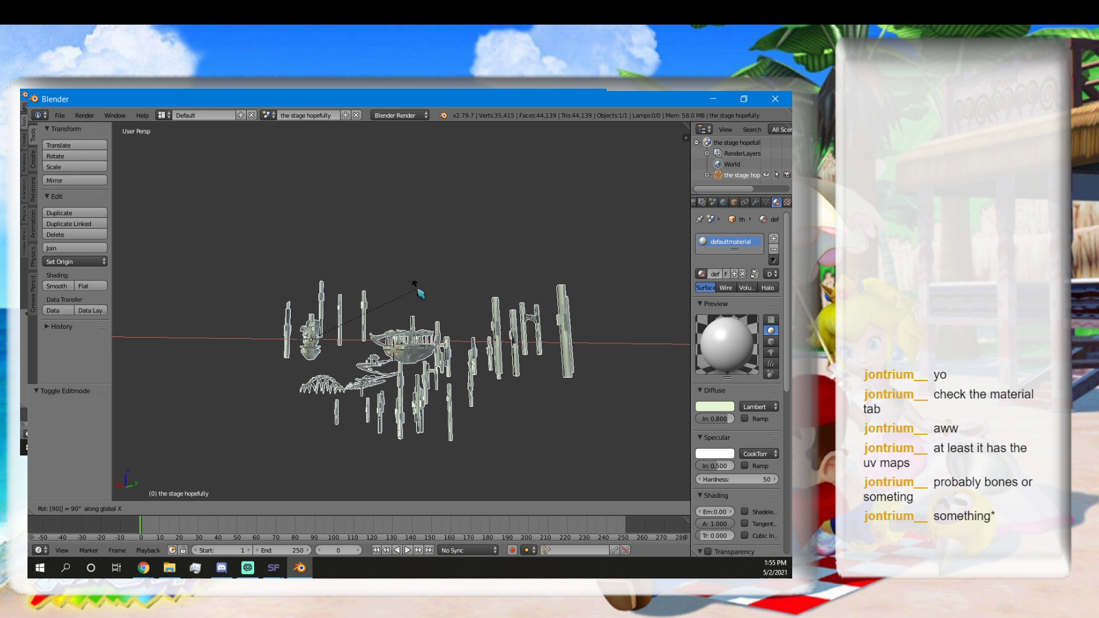
{"action": "middle_click_drag", "start_coordinate": [442, 297], "coordinate": [312, 385]}
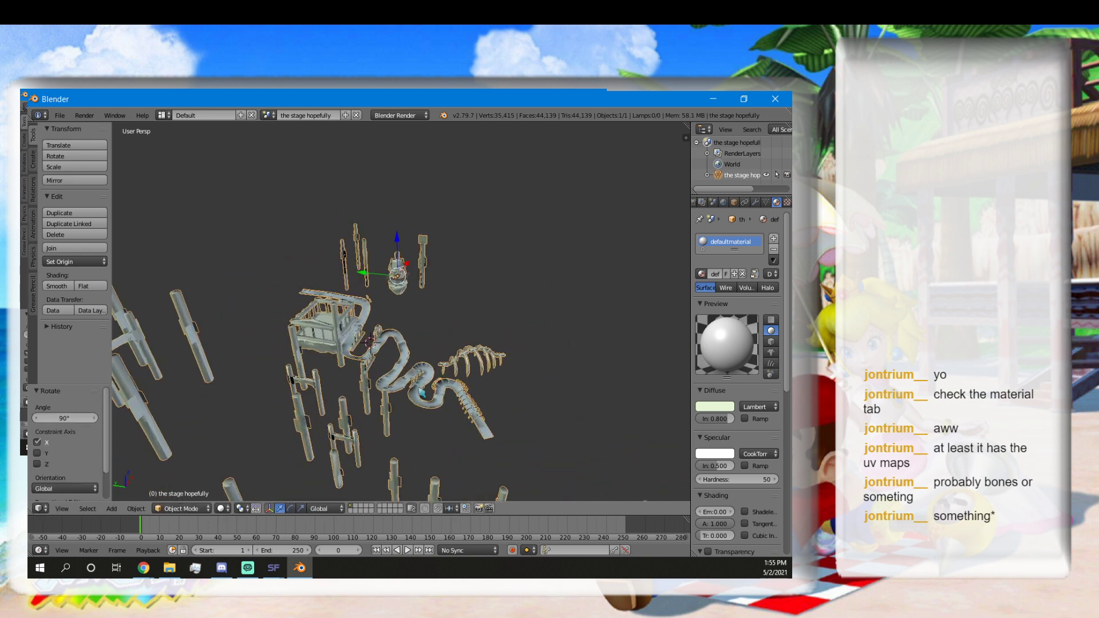
{"action": "middle_click_drag", "start_coordinate": [420, 392], "coordinate": [423, 354]}
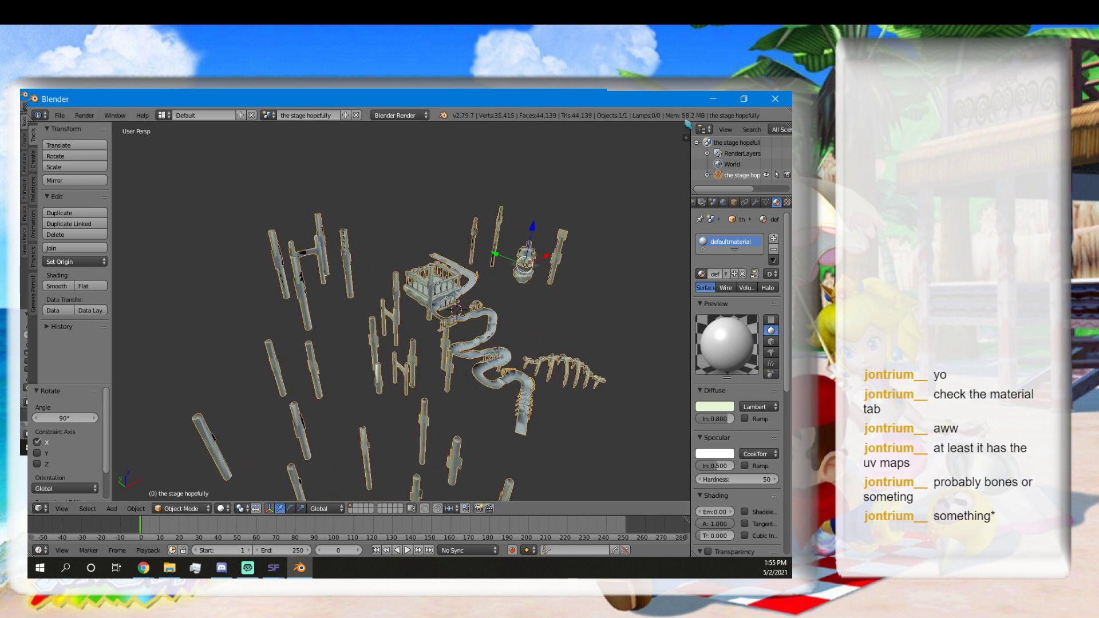
Split the 3D view into two side-by-side viewports and minimize Blender to return to Smash Forge.
{"action": "left_click_drag", "start_coordinate": [685, 137], "coordinate": [411, 161]}
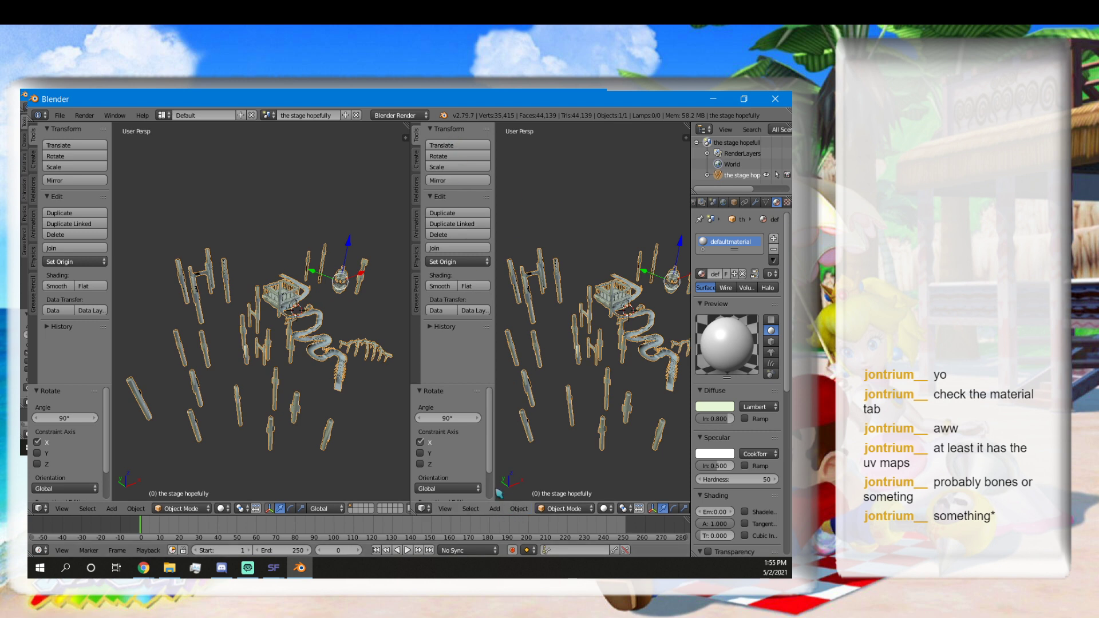
{"action": "left_click", "coordinate": [712, 98]}
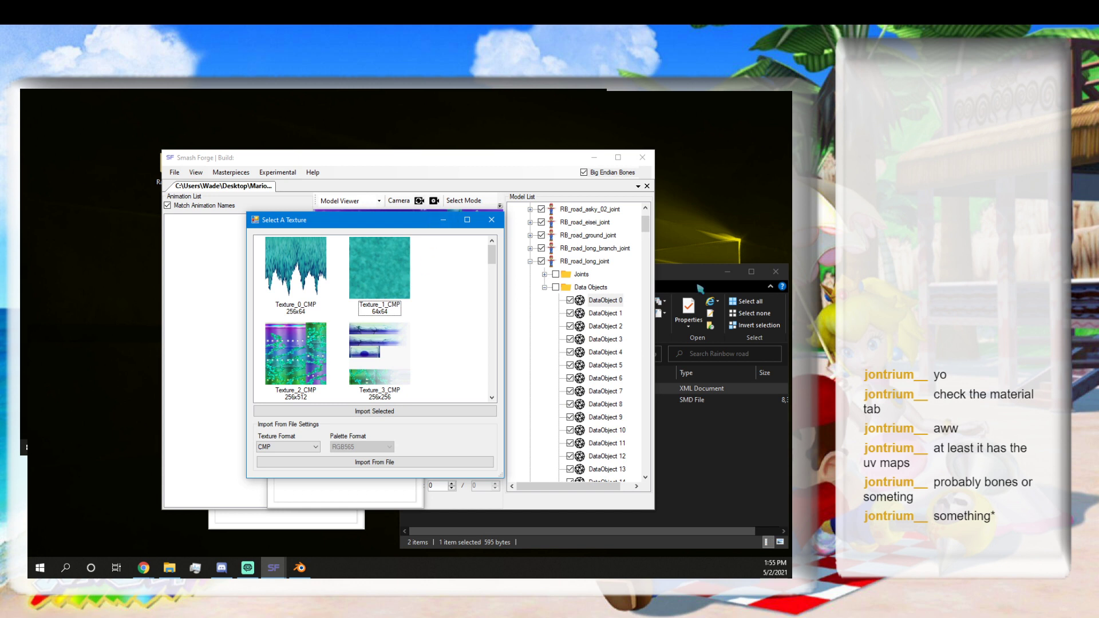
Switch to the Dolphin emulator's folder in File Explorer and look through the Triforce folder's User and Sys subfolders for dumped textures.
{"action": "left_click", "coordinate": [708, 280]}
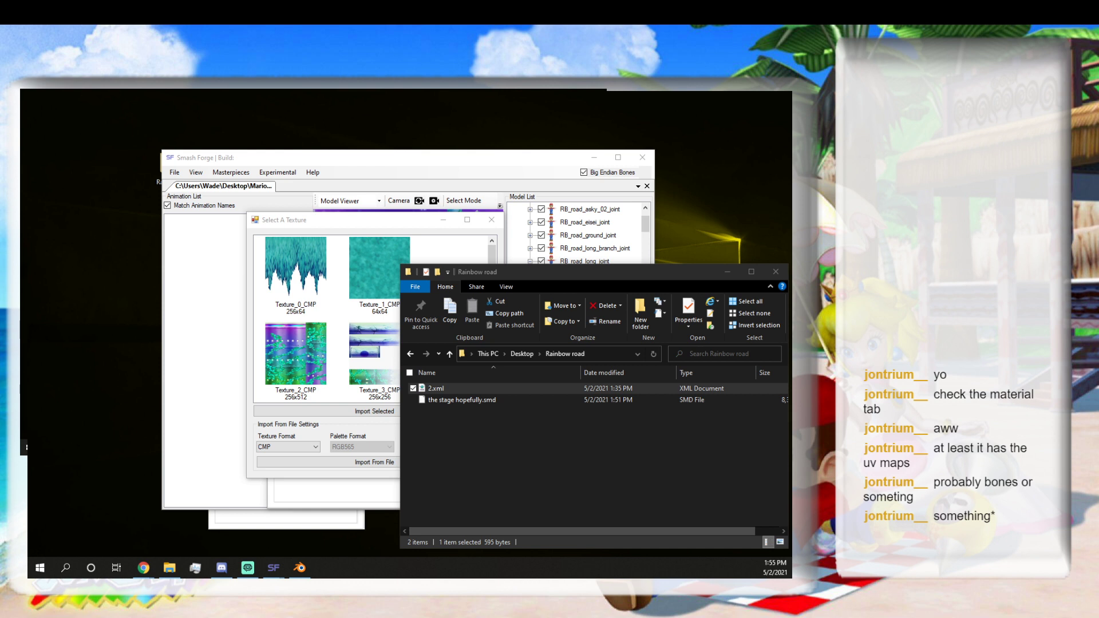
{"action": "key", "text": "alt+Tab"}
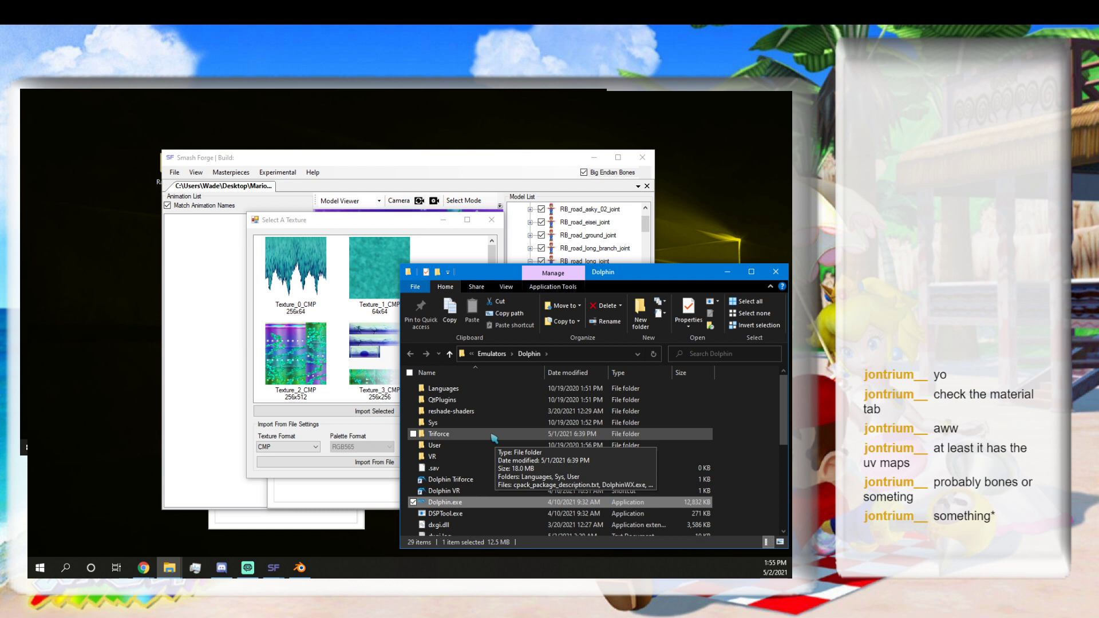
{"action": "left_click", "coordinate": [448, 435]}
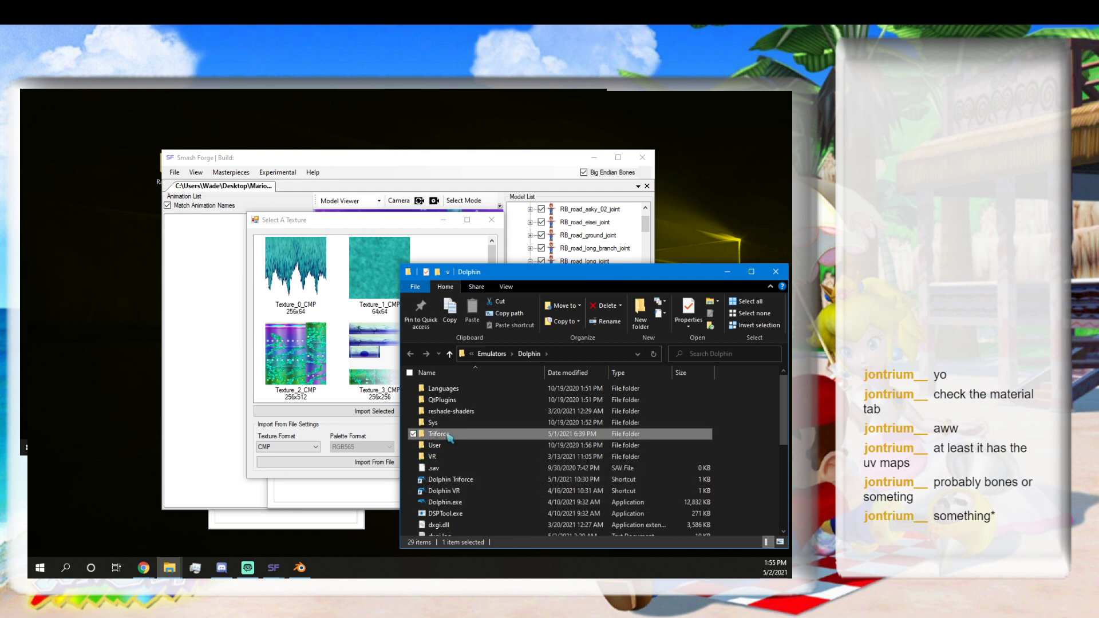
{"action": "double_click", "coordinate": [448, 434]}
{"action": "double_click", "coordinate": [461, 410]}
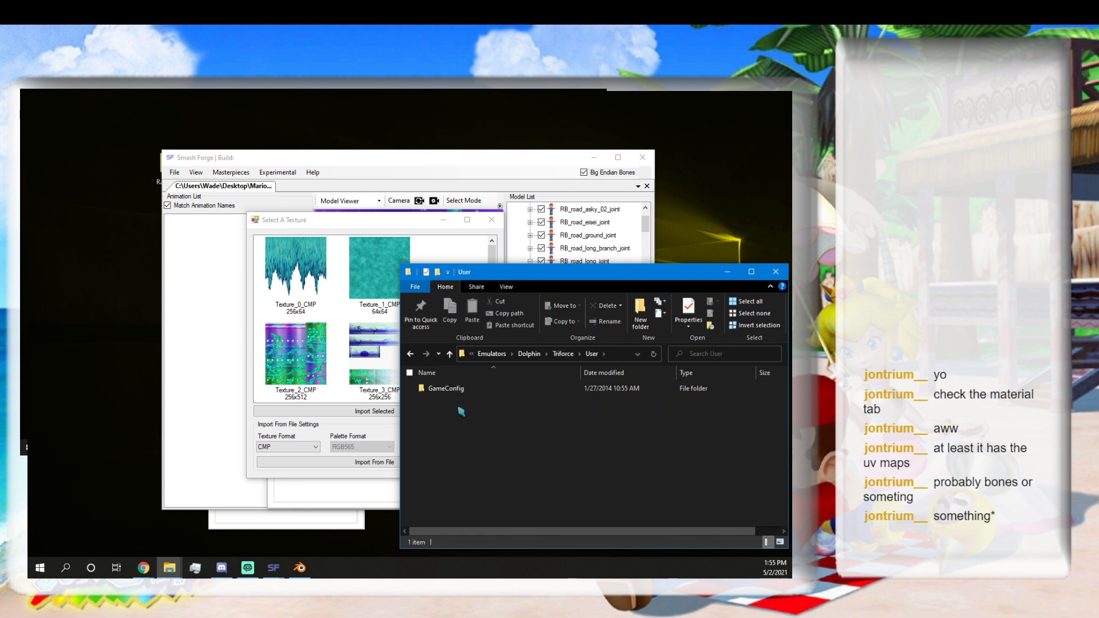
{"action": "key", "text": "alt+Left"}
{"action": "left_click", "coordinate": [451, 400]}
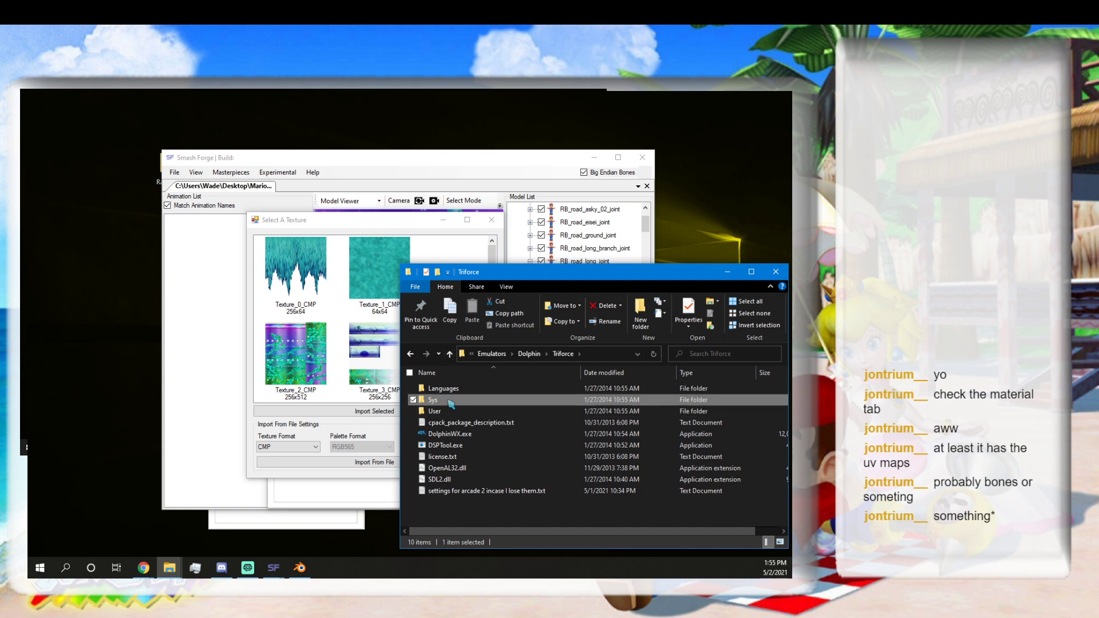
{"action": "double_click", "coordinate": [451, 400]}
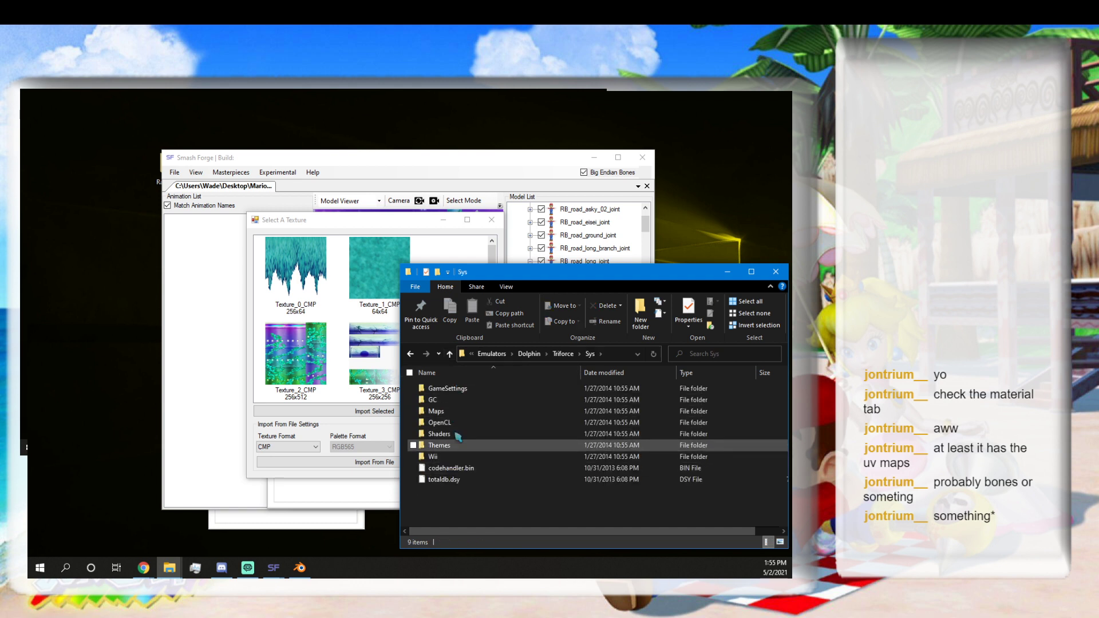
Go up to the desktop level and open Documents > Dolphin Emulator > Dump > Textures > GGPE02 in the user's home folder.
{"action": "double_click", "coordinate": [450, 354]}
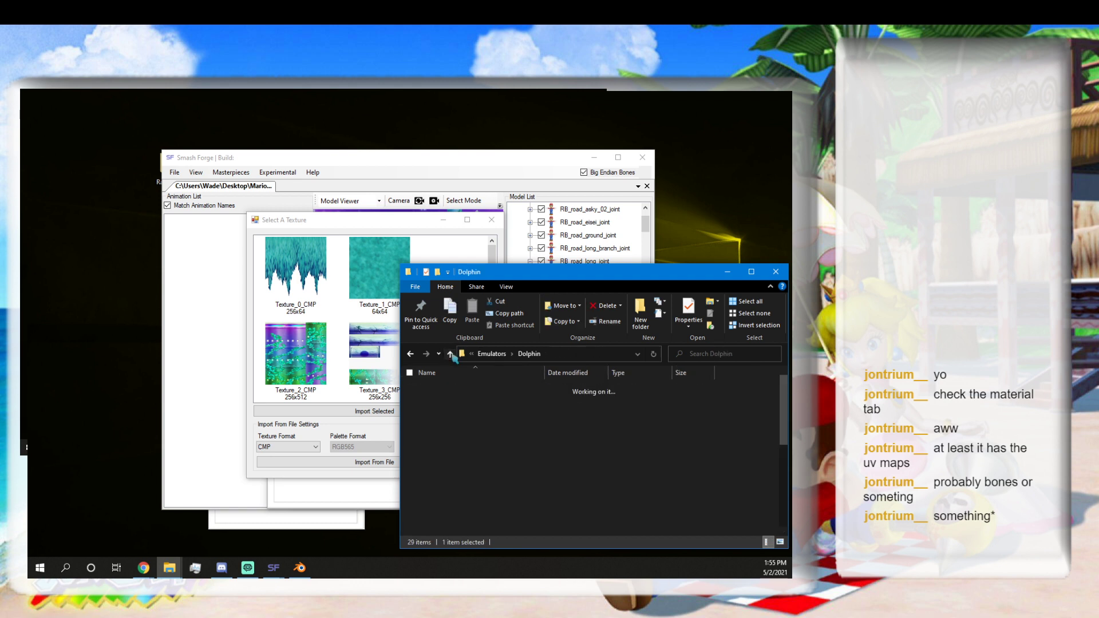
{"action": "double_click", "coordinate": [450, 354]}
{"action": "double_click", "coordinate": [451, 354]}
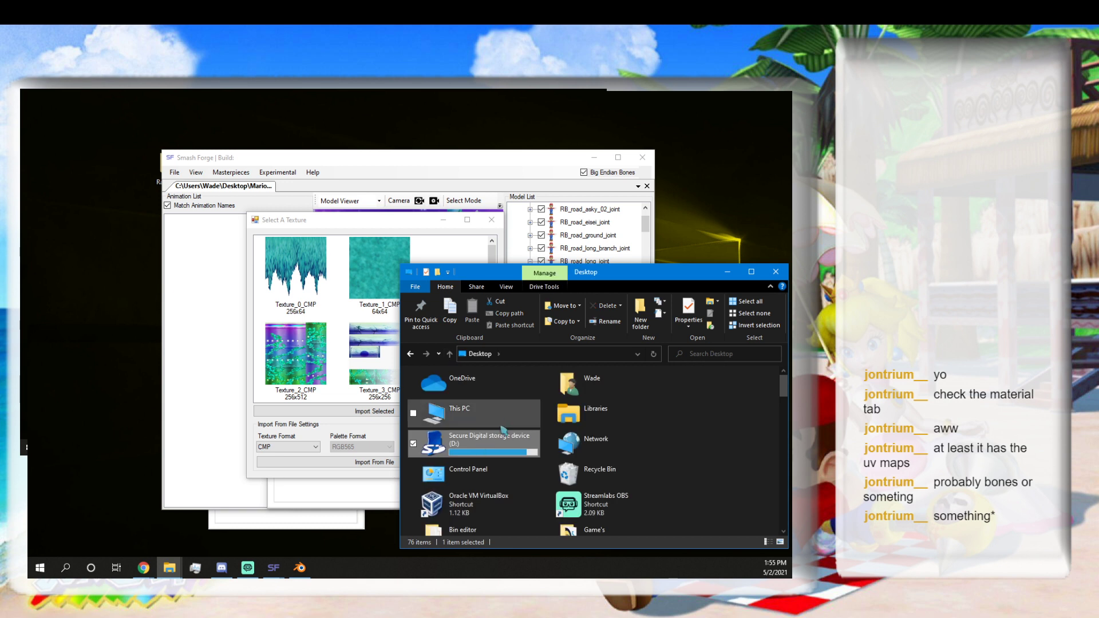
{"action": "double_click", "coordinate": [580, 382]}
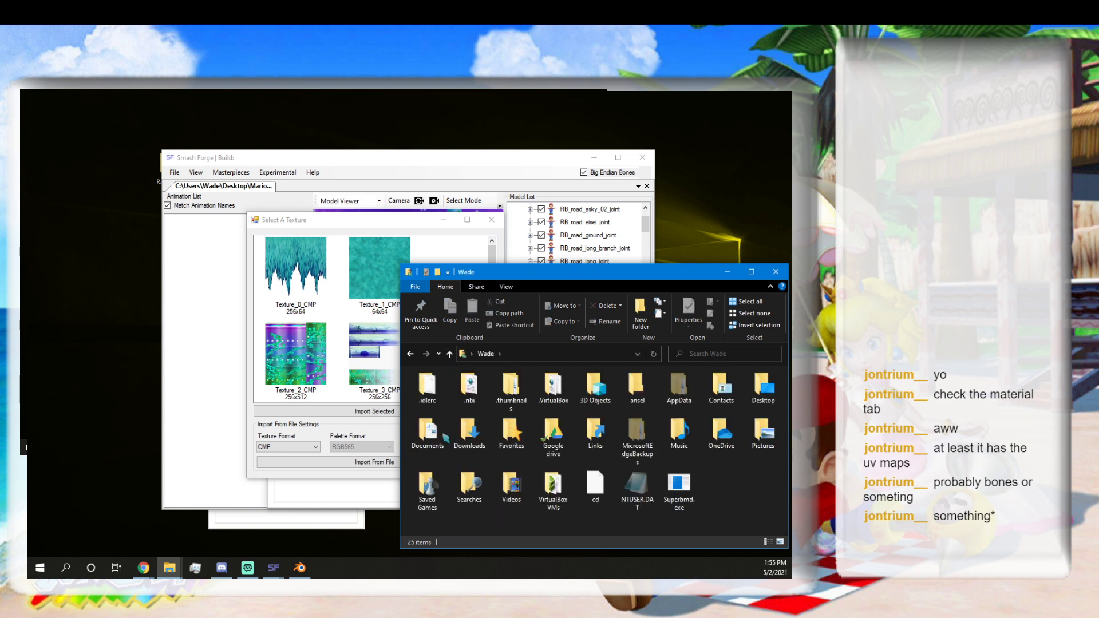
{"action": "double_click", "coordinate": [445, 438]}
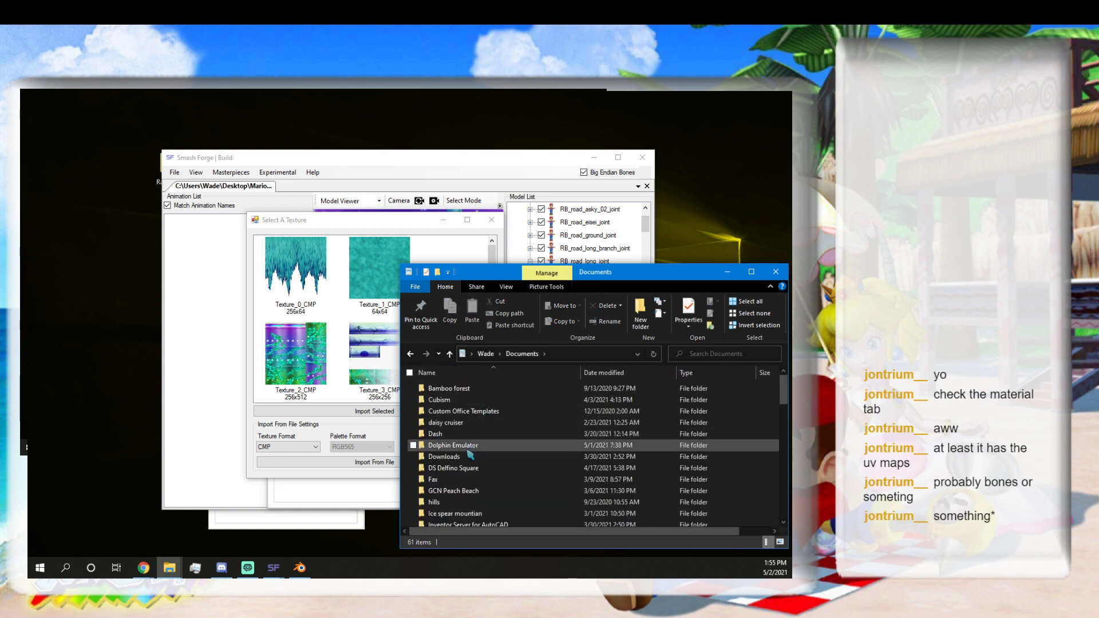
{"action": "double_click", "coordinate": [468, 446]}
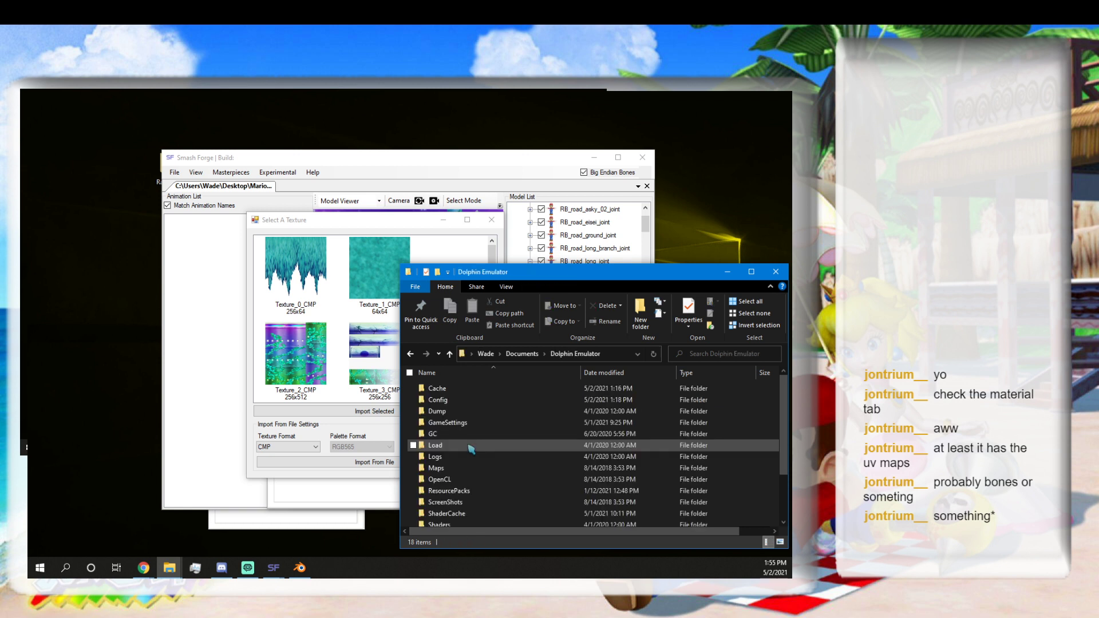
{"action": "double_click", "coordinate": [469, 411]}
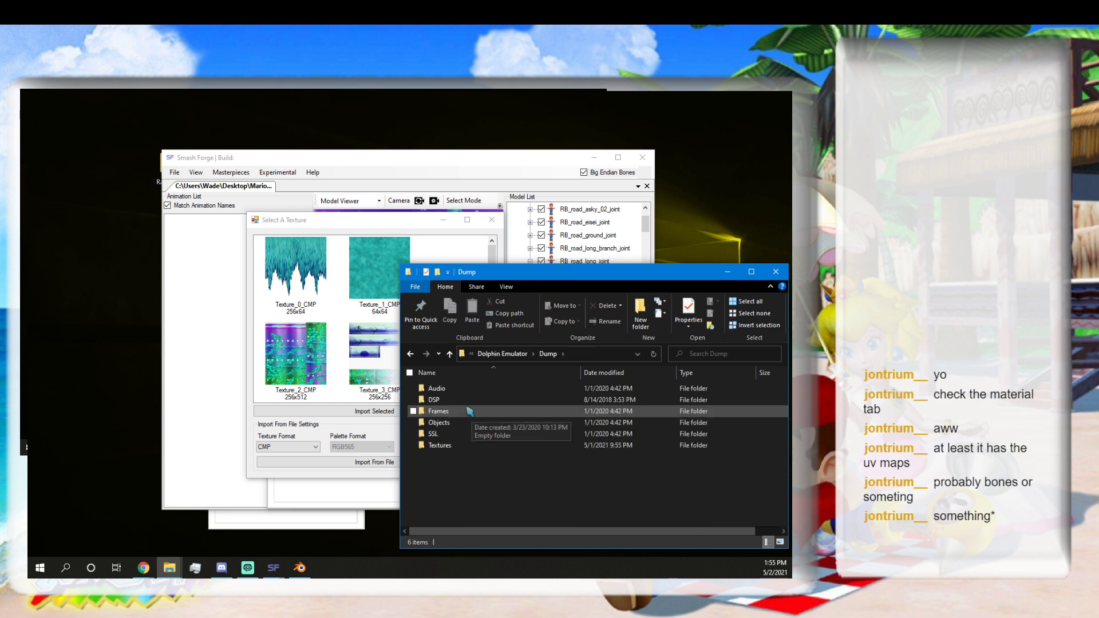
{"action": "double_click", "coordinate": [452, 447]}
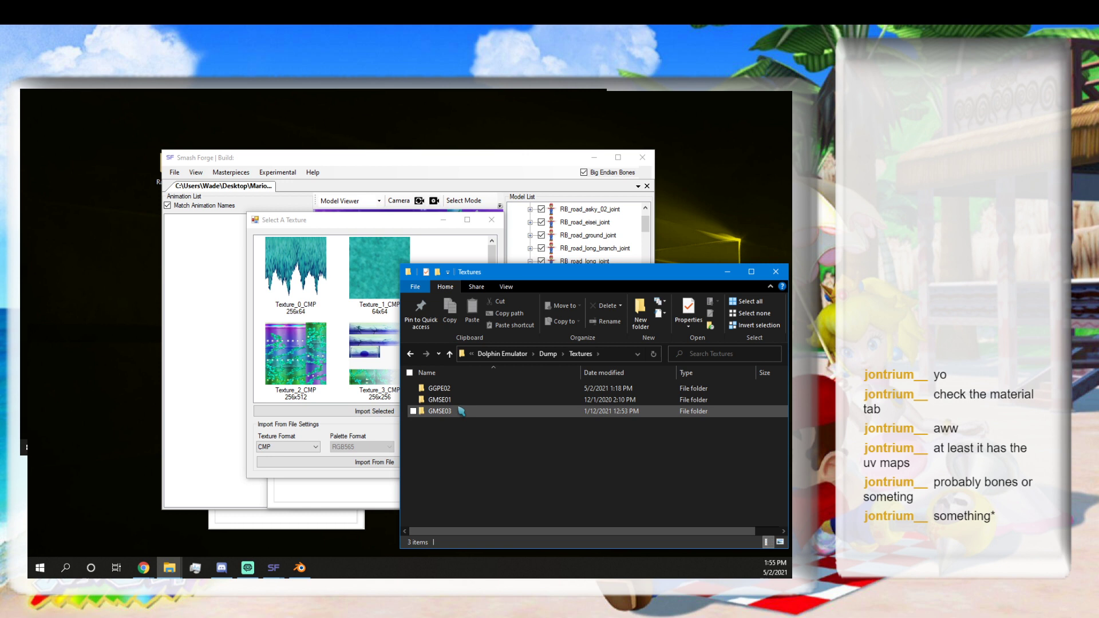
{"action": "double_click", "coordinate": [452, 389]}
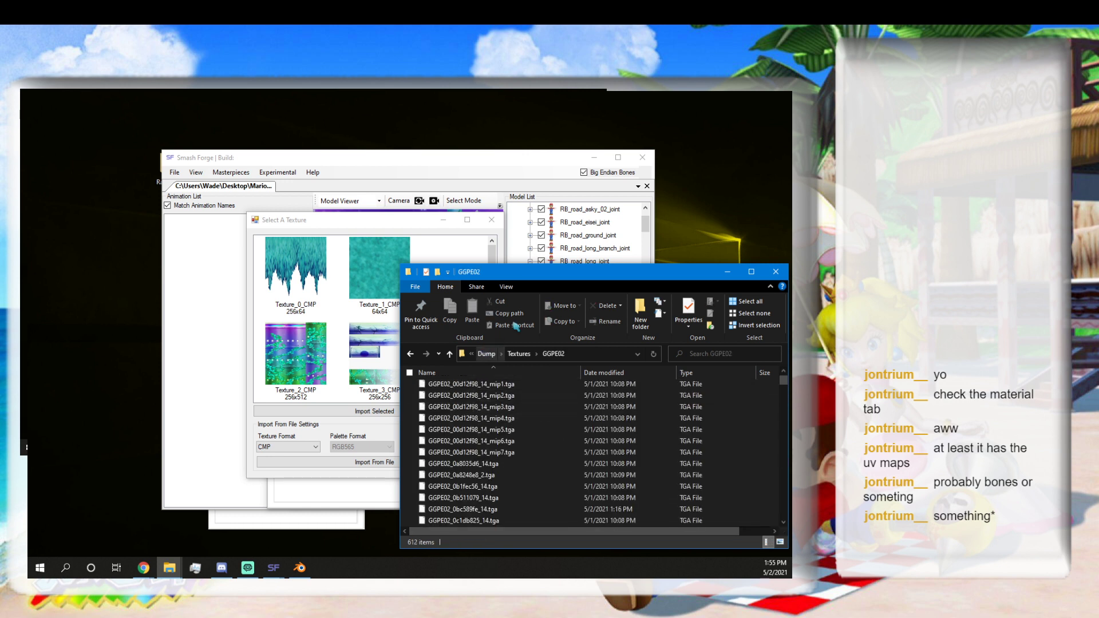
Enlarge the GGPE02 folder window, show the dumped TGA textures as extra large icons, look through them, and close the folder.
{"action": "scroll", "coordinate": [487, 445], "scroll_direction": "down", "scroll_amount": 1}
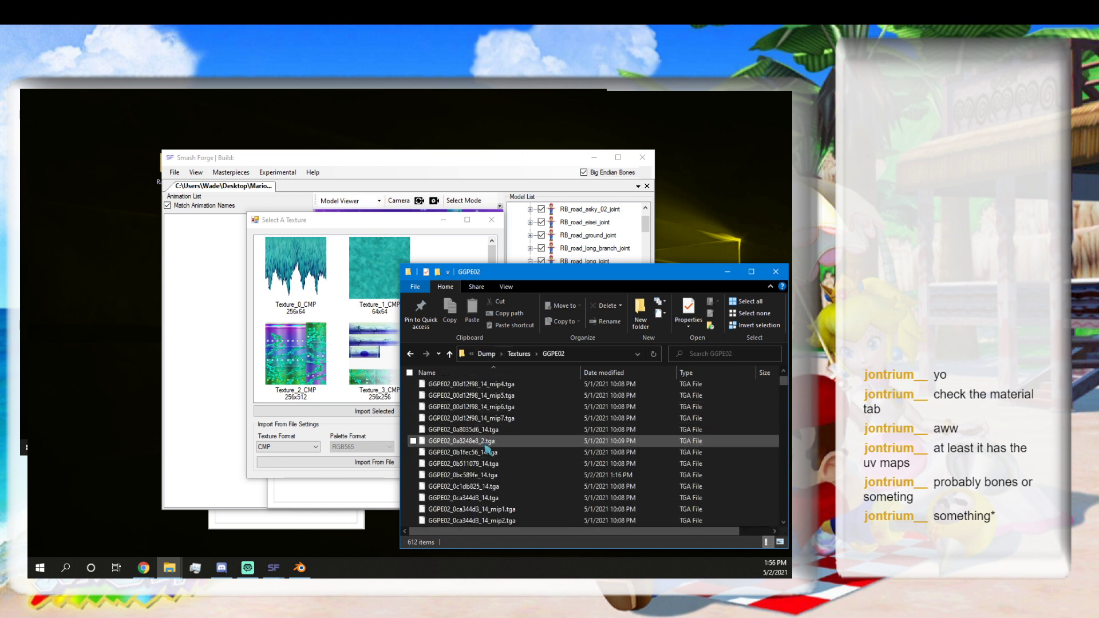
{"action": "scroll", "coordinate": [488, 452], "scroll_direction": "down", "scroll_amount": 3}
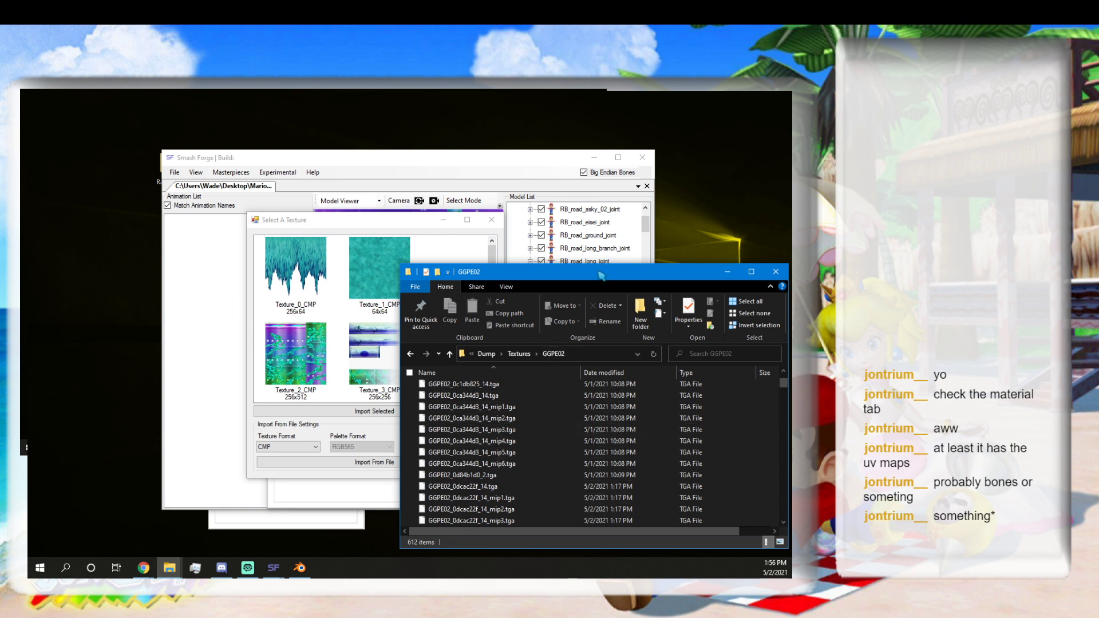
{"action": "left_click_drag", "start_coordinate": [599, 276], "coordinate": [453, 91]}
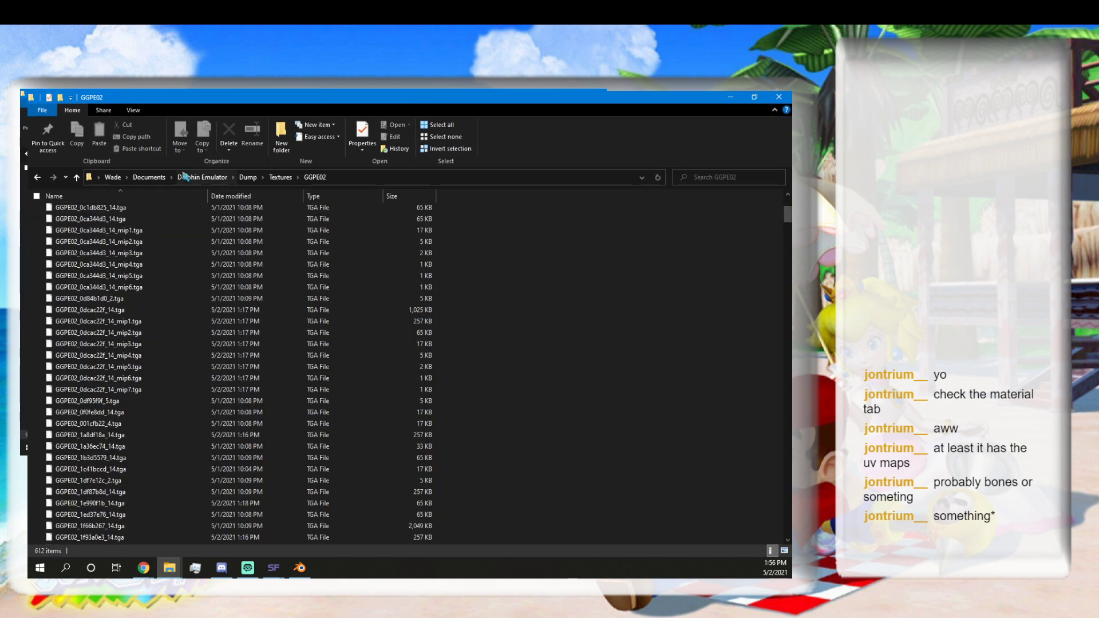
{"action": "left_click", "coordinate": [133, 110]}
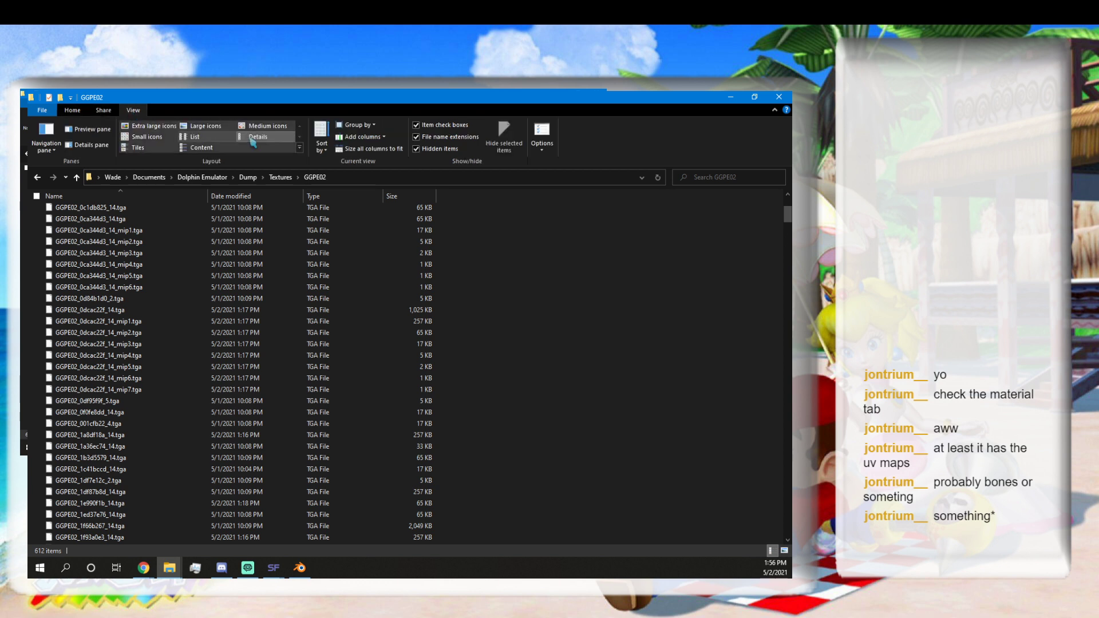
{"action": "left_click", "coordinate": [150, 126]}
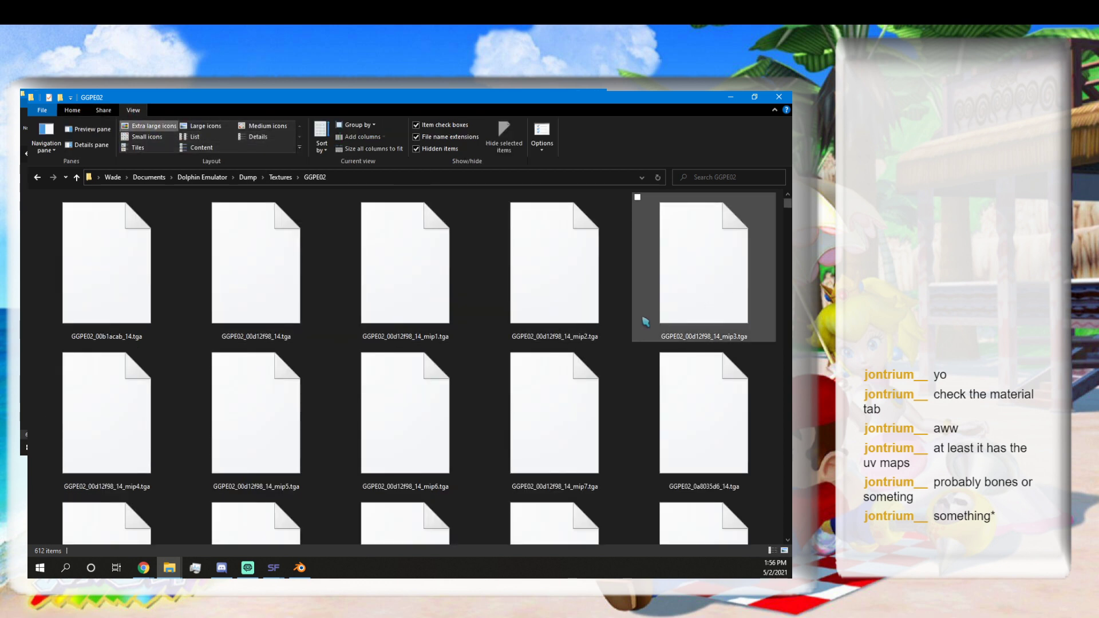
{"action": "scroll", "coordinate": [549, 340], "scroll_direction": "down", "scroll_amount": 10}
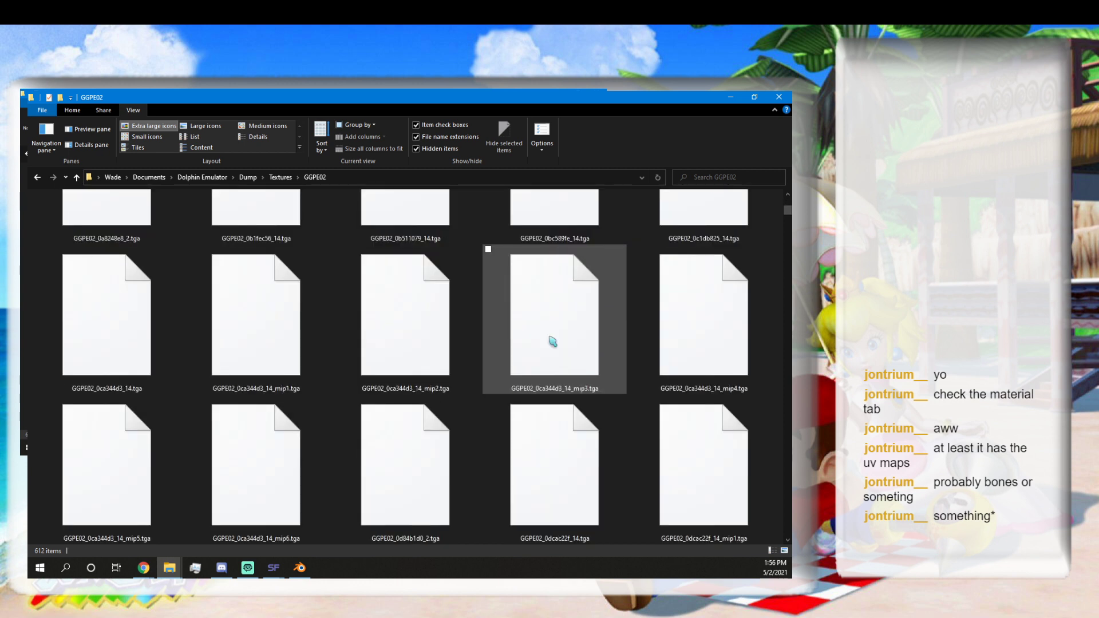
{"action": "scroll", "coordinate": [547, 338], "scroll_direction": "down", "scroll_amount": 15}
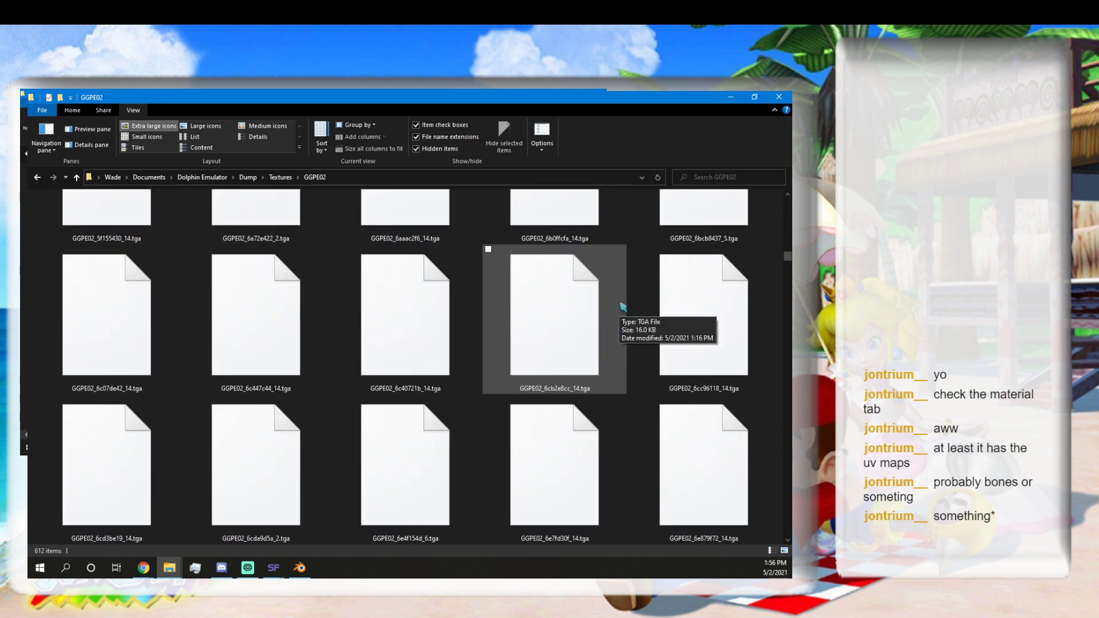
{"action": "left_click_drag", "start_coordinate": [787, 264], "coordinate": [788, 535]}
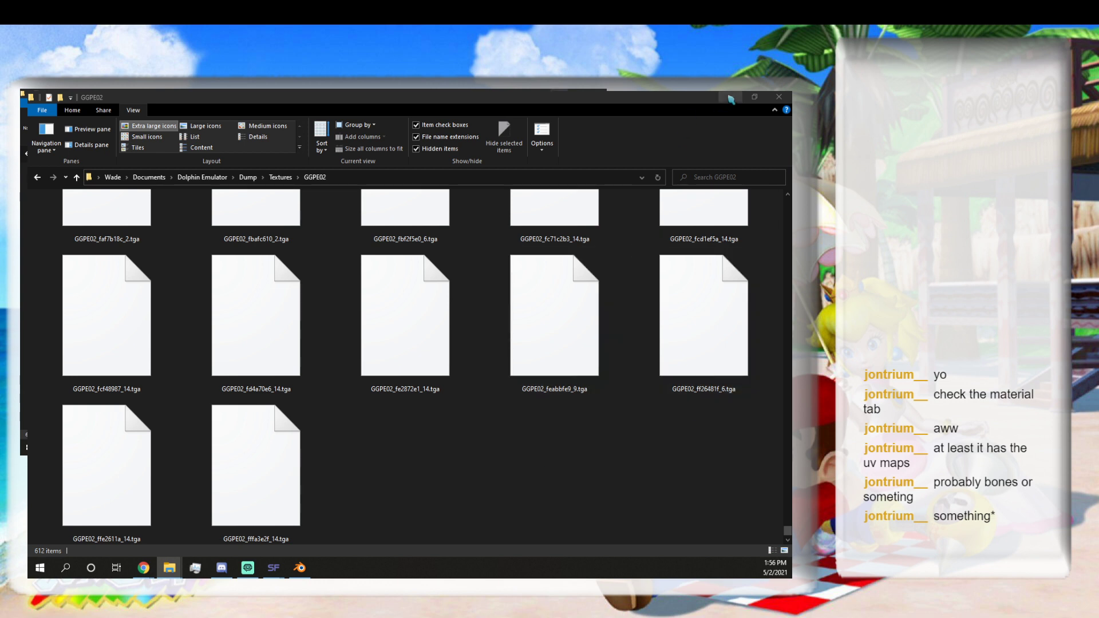
{"action": "left_click", "coordinate": [779, 98]}
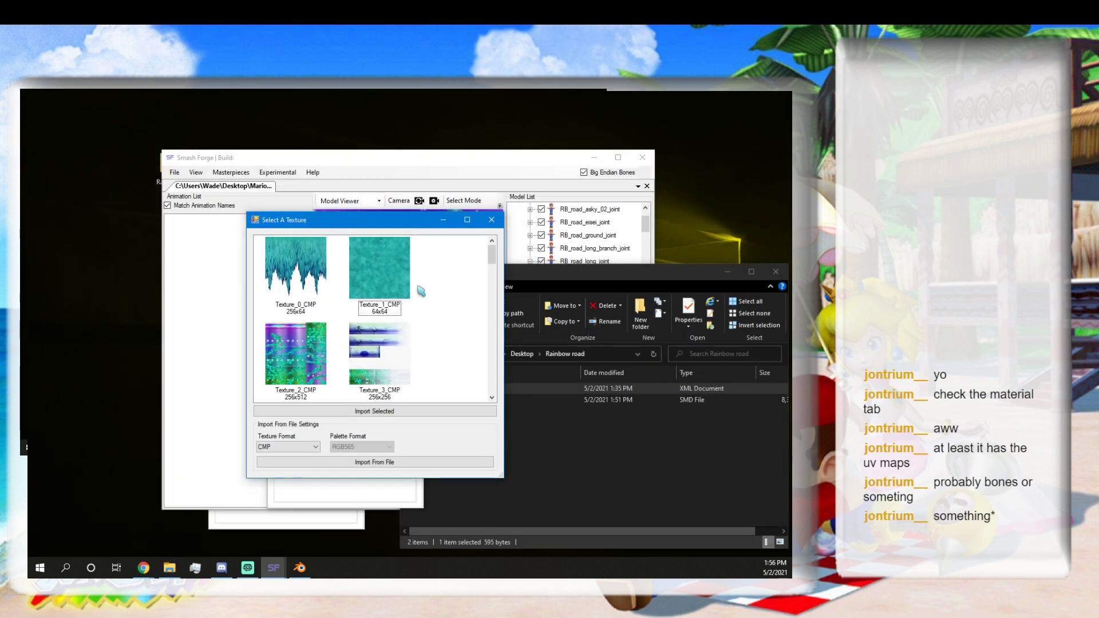
Close the texture selection dialog in Smash Forge and examine the textured stage in the main model viewer.
{"action": "left_click", "coordinate": [493, 218]}
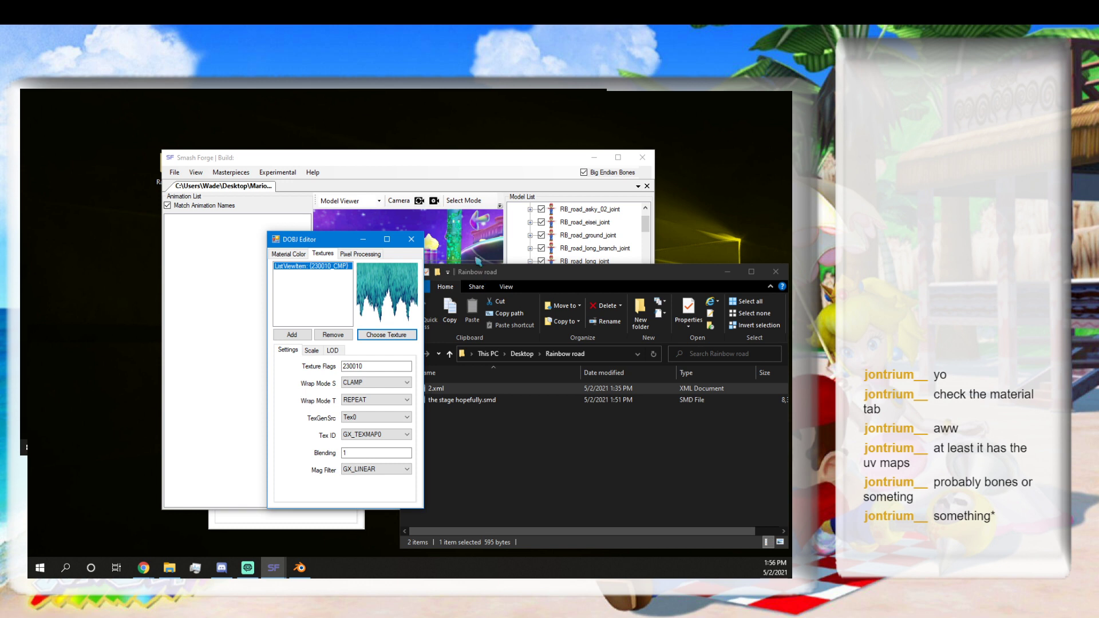
{"action": "left_click", "coordinate": [484, 158]}
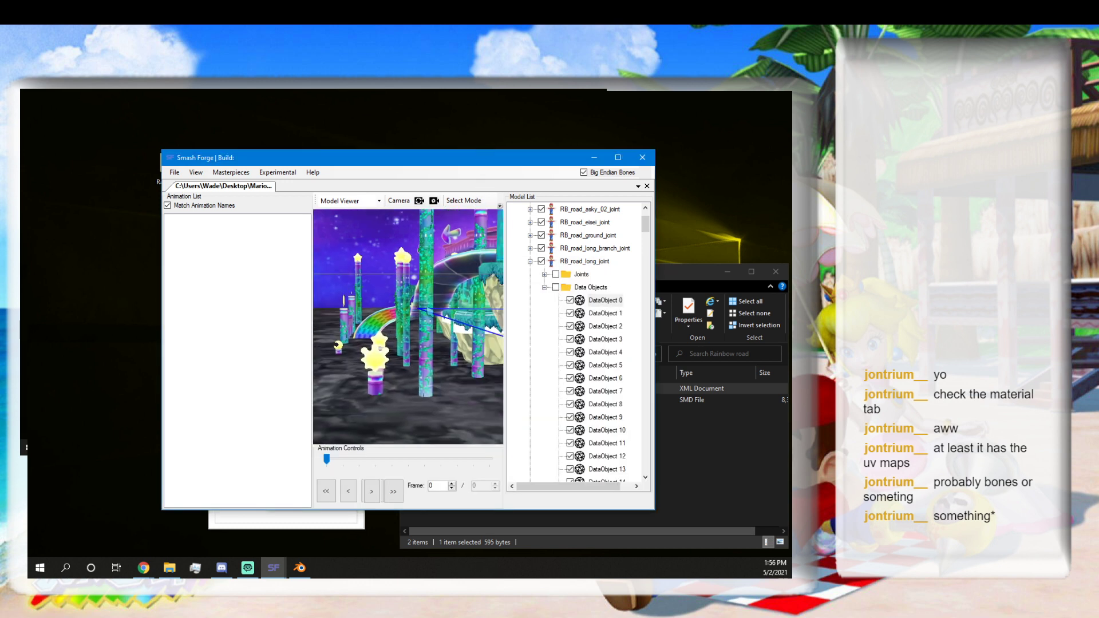
{"action": "left_click_drag", "start_coordinate": [425, 307], "coordinate": [378, 291]}
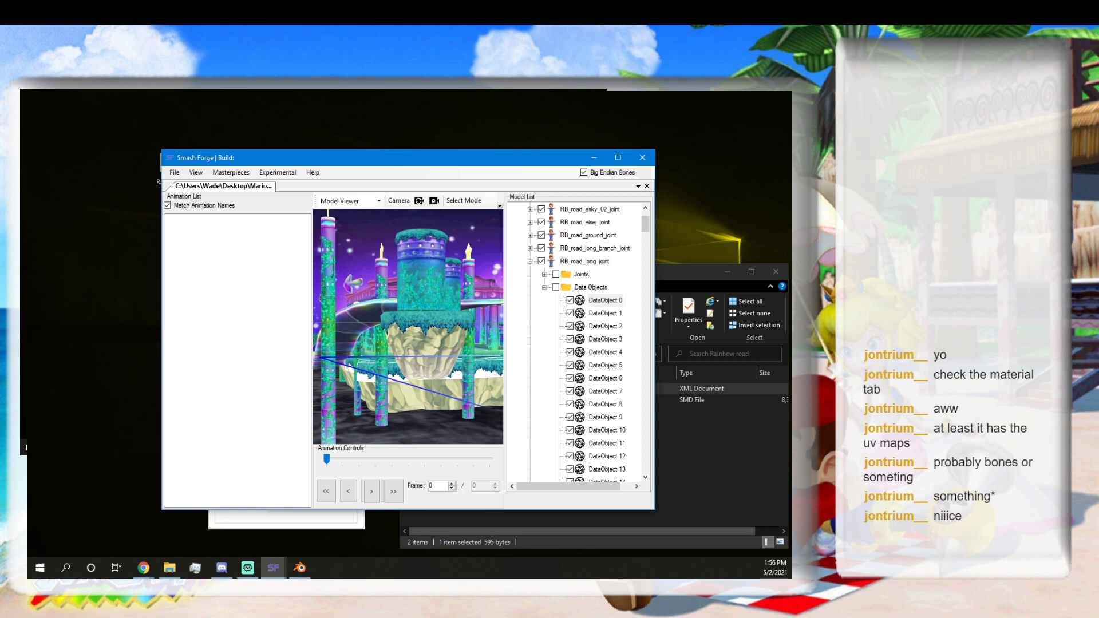
Switch to Blender and examine the rotated stage mesh from several angles.
{"action": "left_click", "coordinate": [300, 567]}
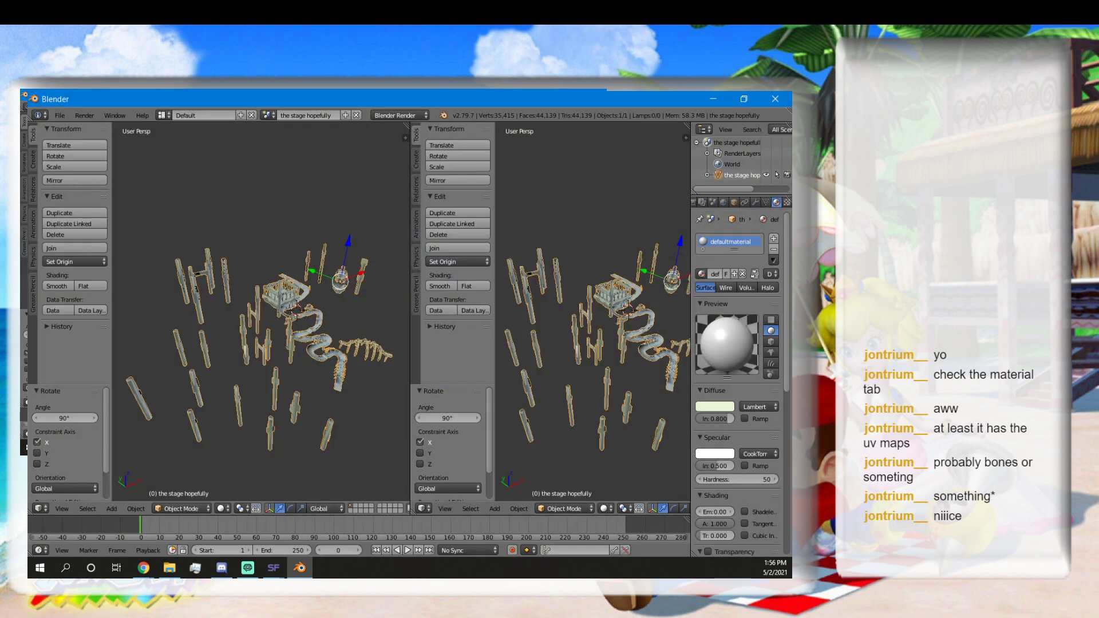
{"action": "scroll", "coordinate": [332, 405], "scroll_direction": "up", "scroll_amount": 3}
{"action": "middle_click_drag", "start_coordinate": [332, 406], "coordinate": [327, 342]}
{"action": "left_click", "coordinate": [303, 430]}
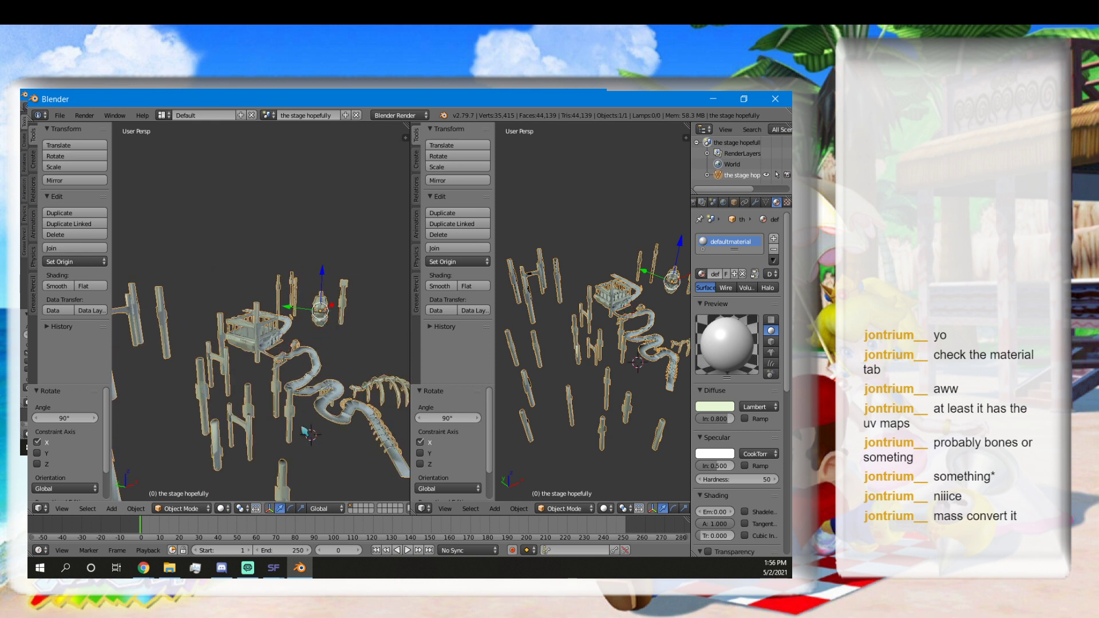
{"action": "left_click", "coordinate": [292, 435]}
{"action": "middle_click_drag", "start_coordinate": [292, 435], "coordinate": [240, 417]}
{"action": "middle_click_drag", "start_coordinate": [311, 398], "coordinate": [266, 338]}
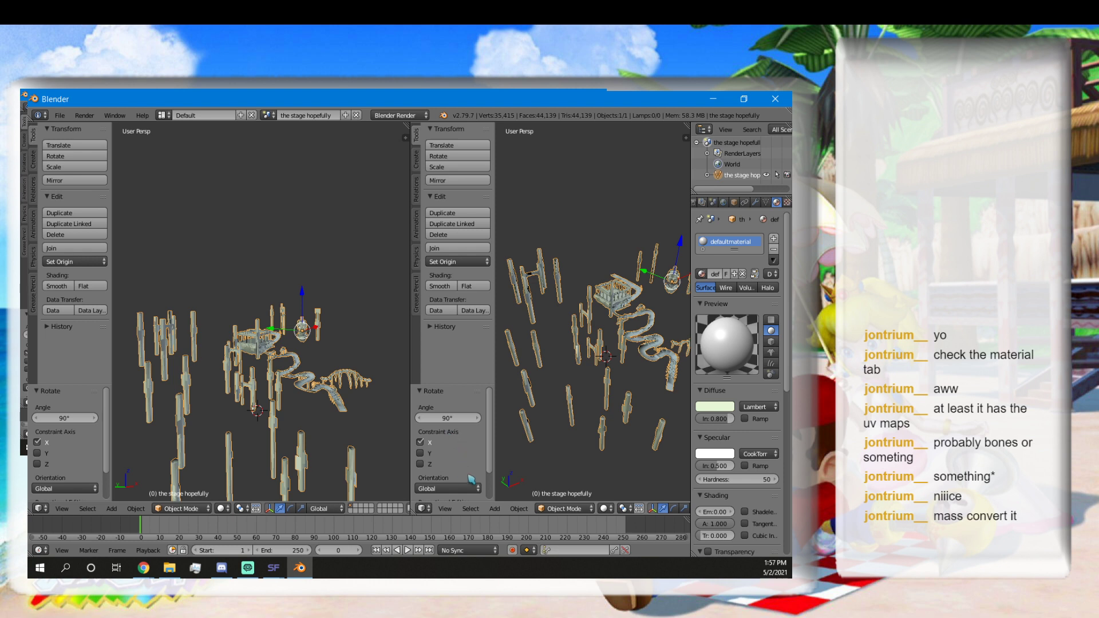
Save the Blender scene as wip in the Rainbow road folder.
{"action": "left_click", "coordinate": [59, 115]}
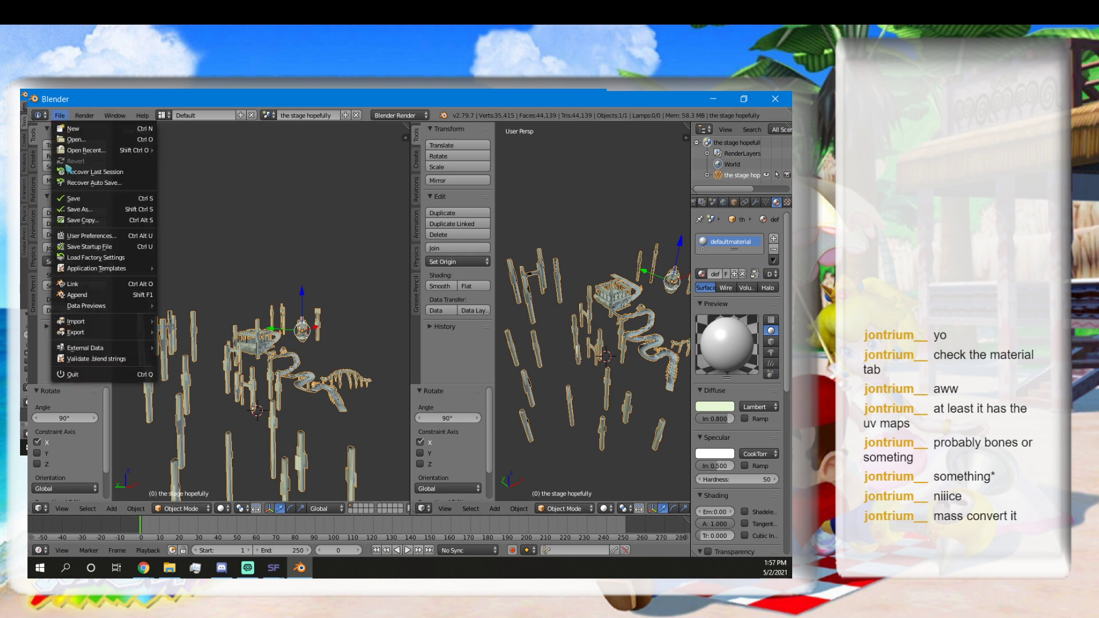
{"action": "left_click", "coordinate": [86, 210]}
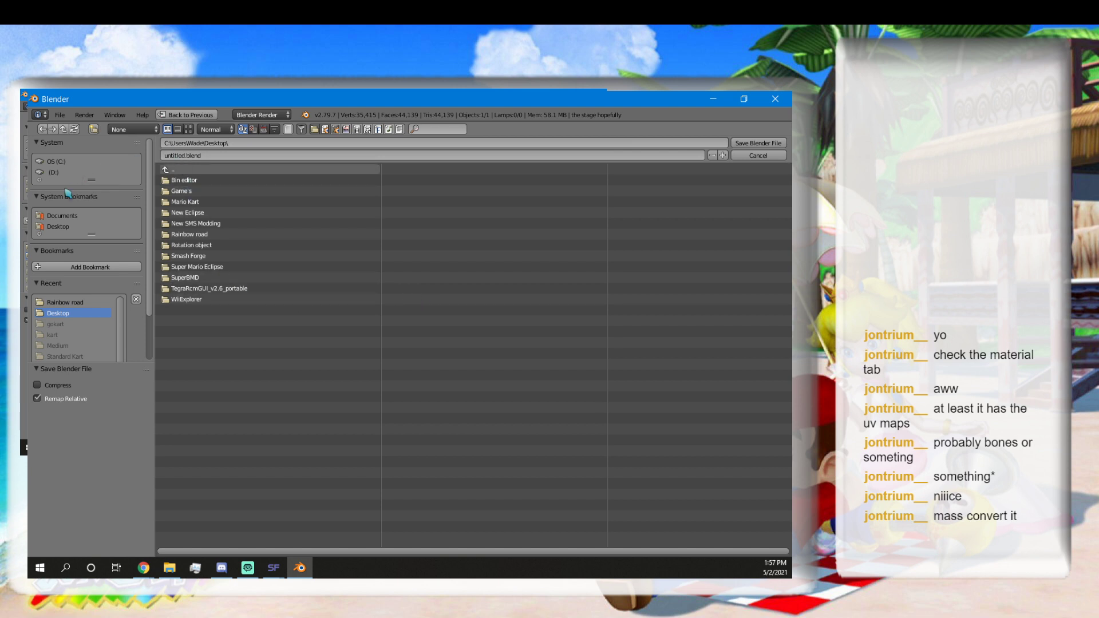
{"action": "left_click", "coordinate": [85, 302]}
{"action": "left_click", "coordinate": [255, 154]}
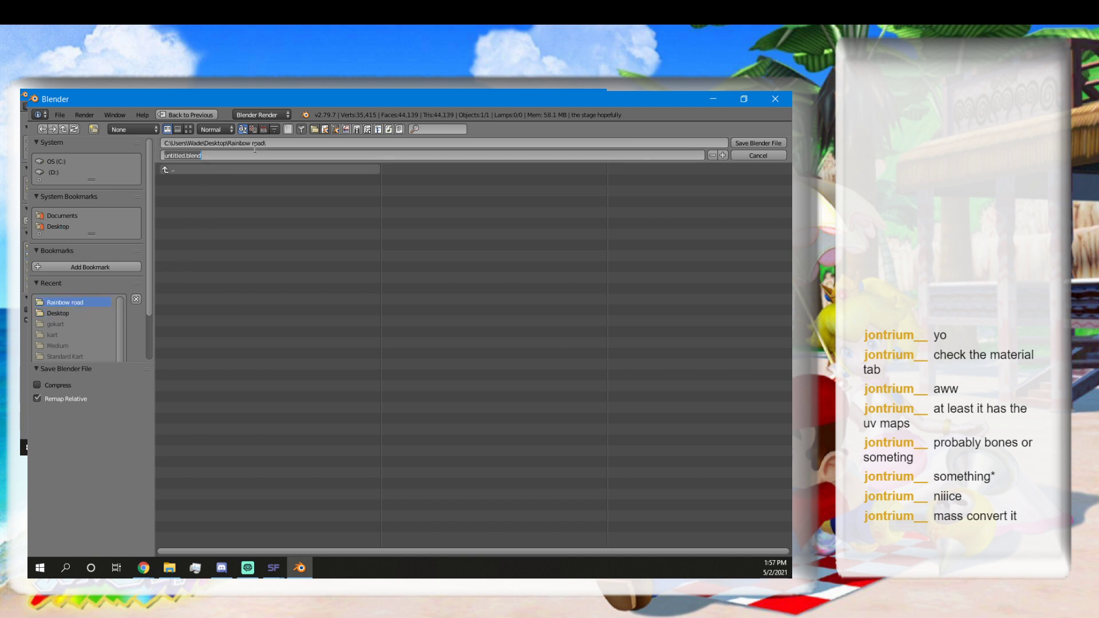
{"action": "type", "text": "wip"}
{"action": "key", "text": "Return"}
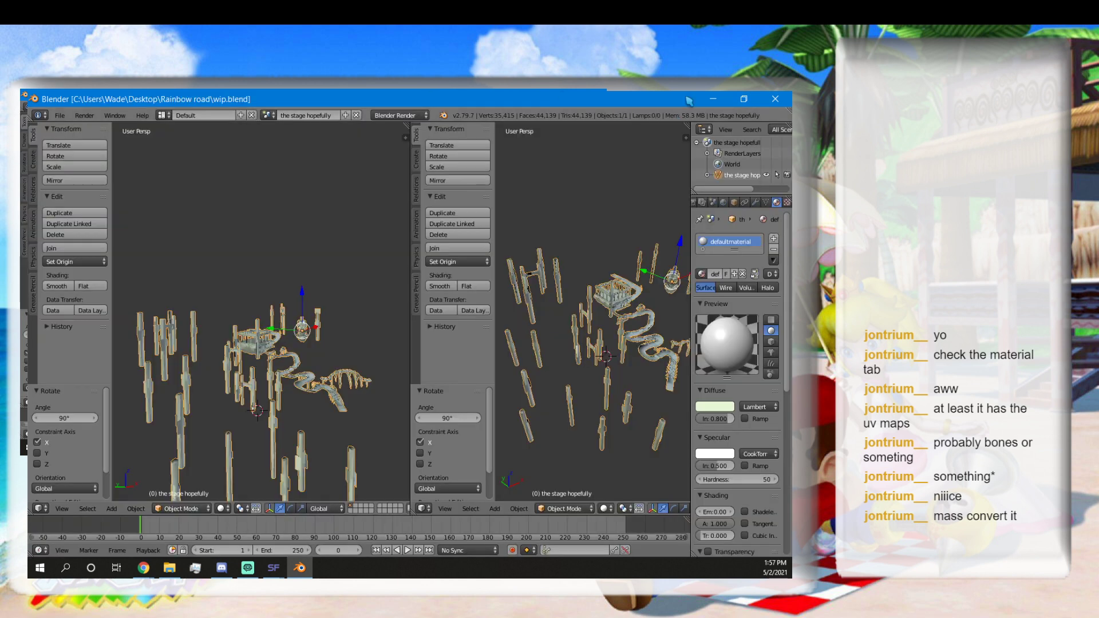
Minimize Blender and clear the desktop by moving the Smash Forge window aside and closing the open DOBJ Editor windows.
{"action": "left_click", "coordinate": [713, 99]}
{"action": "left_click_drag", "start_coordinate": [477, 164], "coordinate": [407, 464]}
{"action": "left_click", "coordinate": [420, 240]}
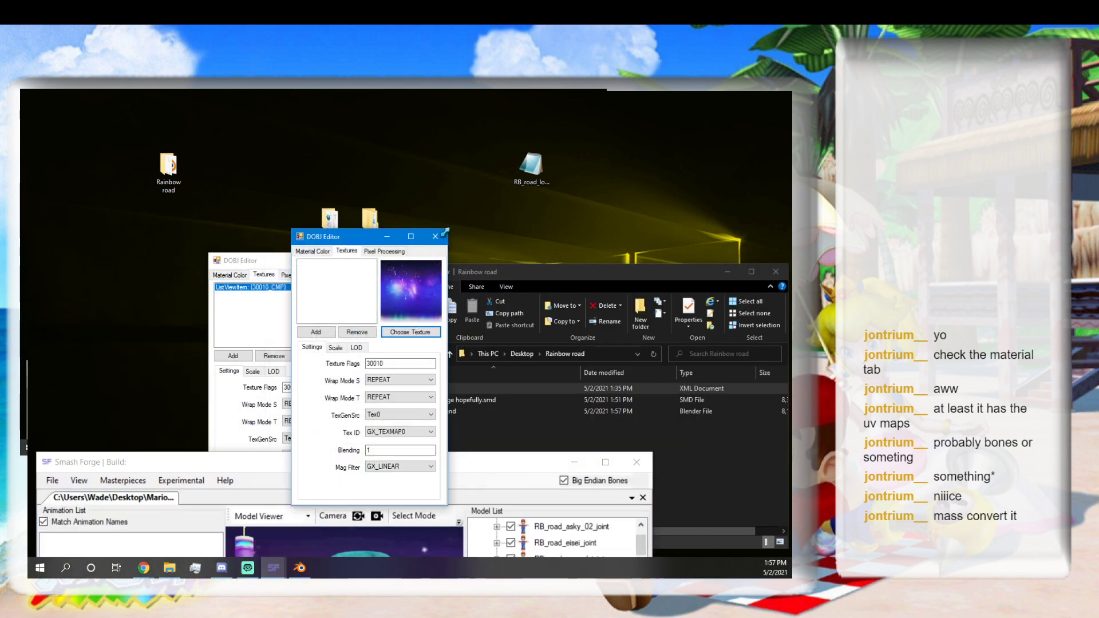
{"action": "left_click", "coordinate": [356, 261]}
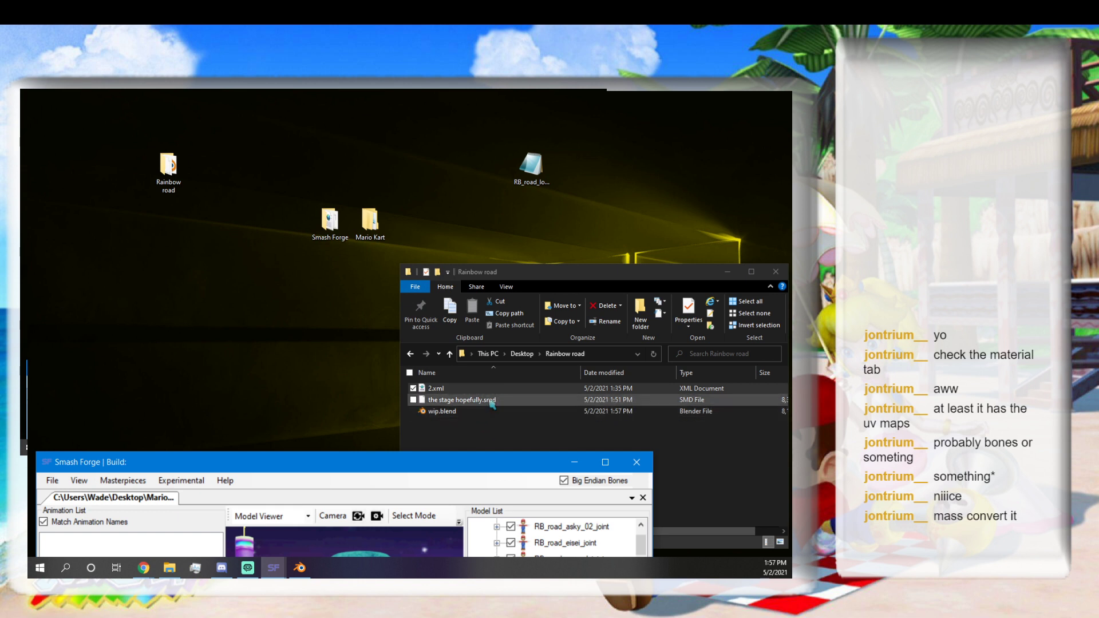
Rename the stage SMD file in the Rainbow road folder to pillars and delete 2.xml.
{"action": "left_click", "coordinate": [492, 404]}
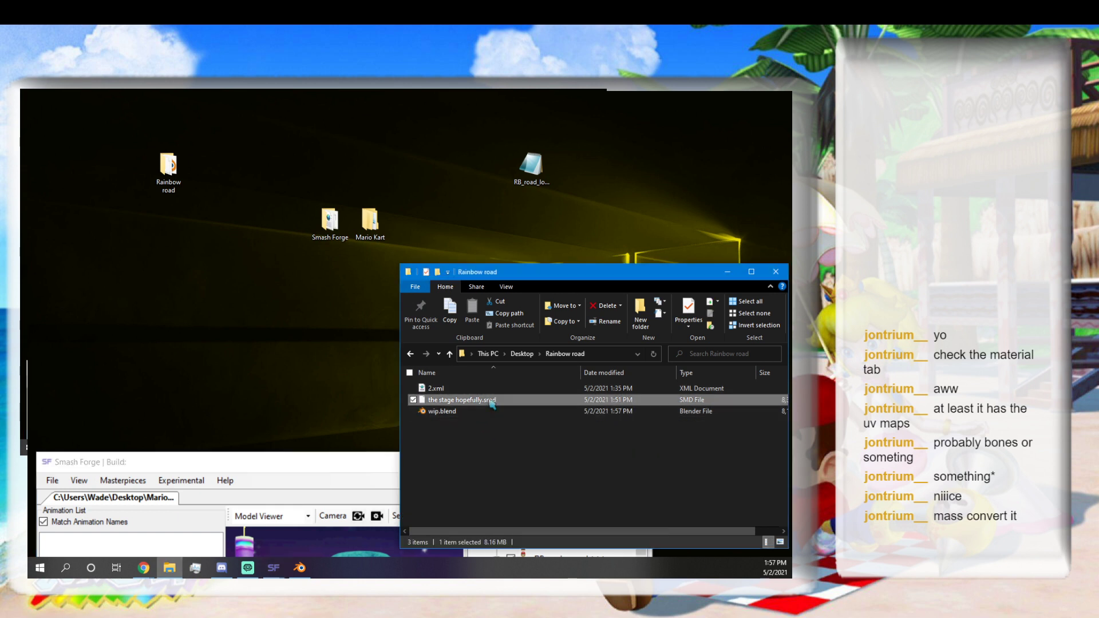
{"action": "right_click", "coordinate": [491, 404]}
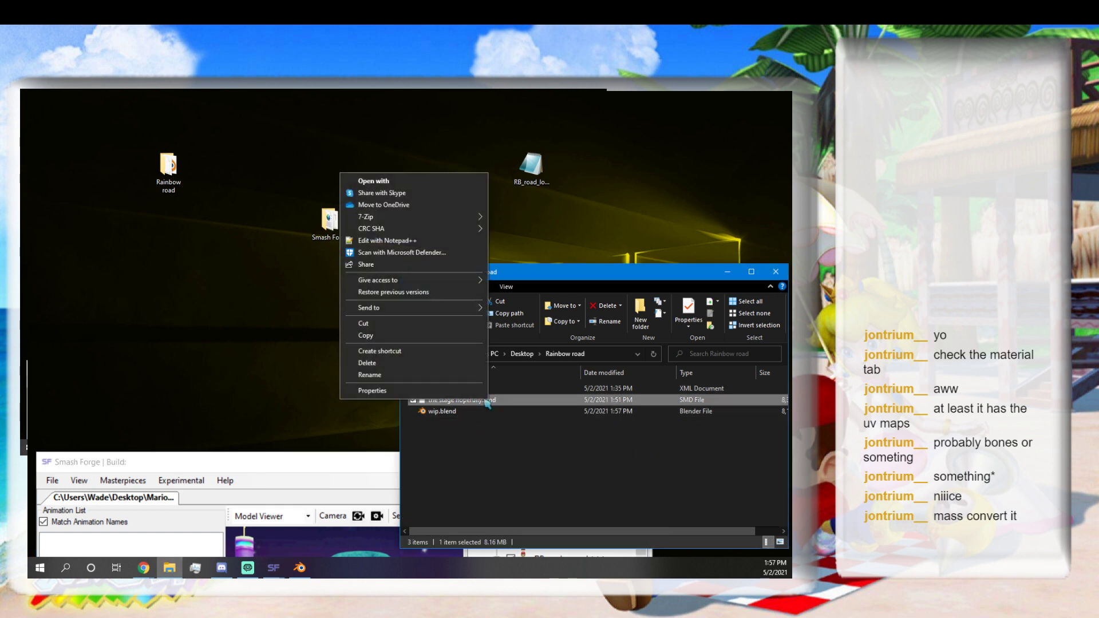
{"action": "left_click", "coordinate": [443, 377]}
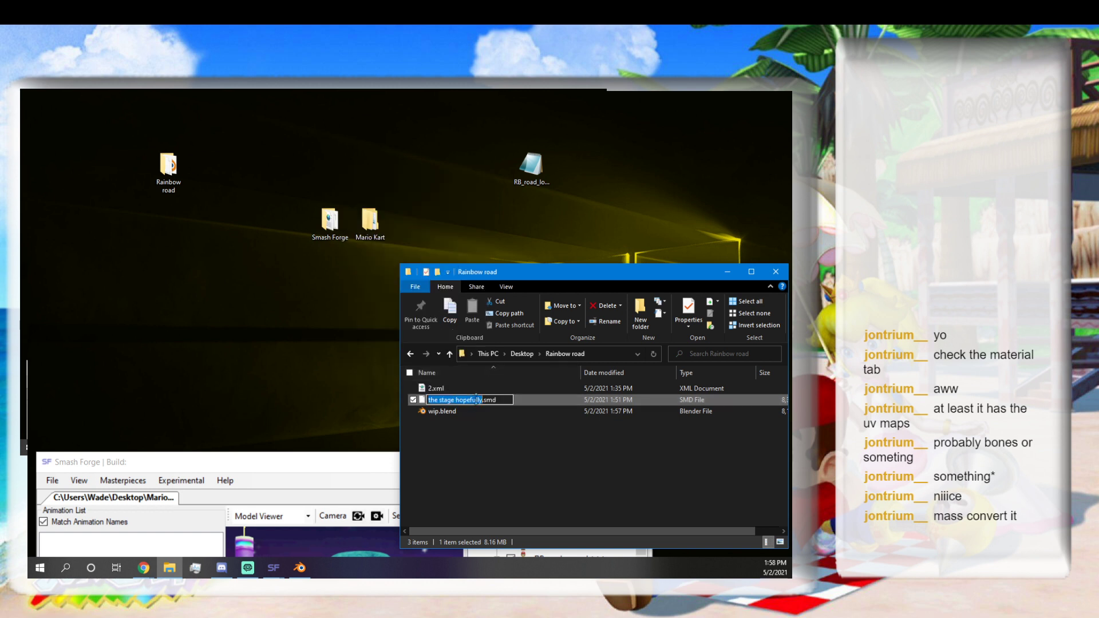
{"action": "type", "text": "pillars"}
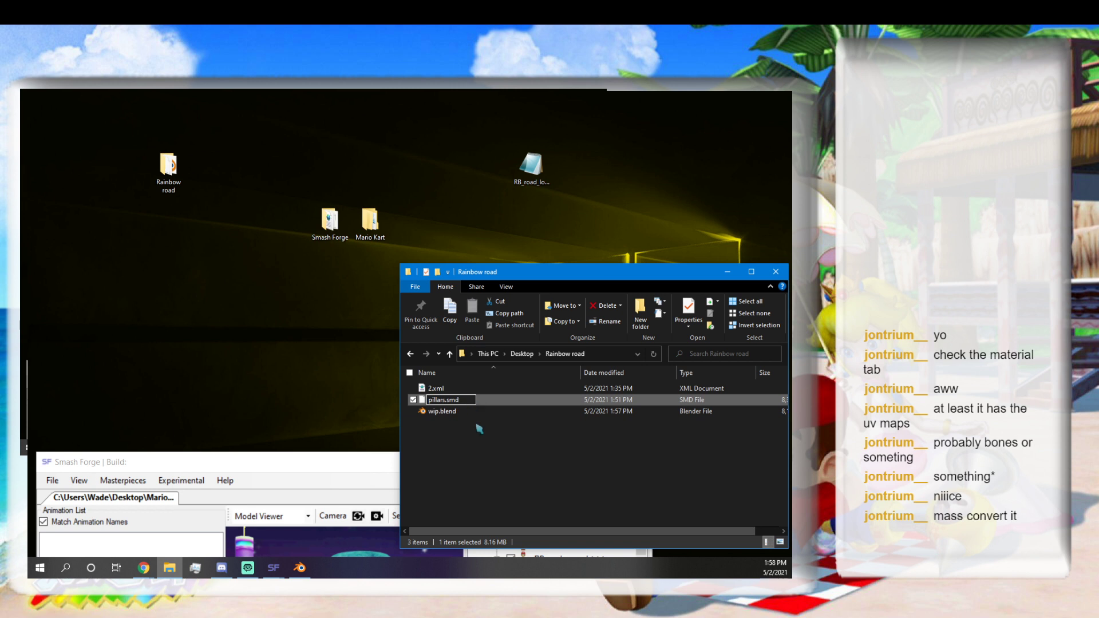
{"action": "key", "text": "Return"}
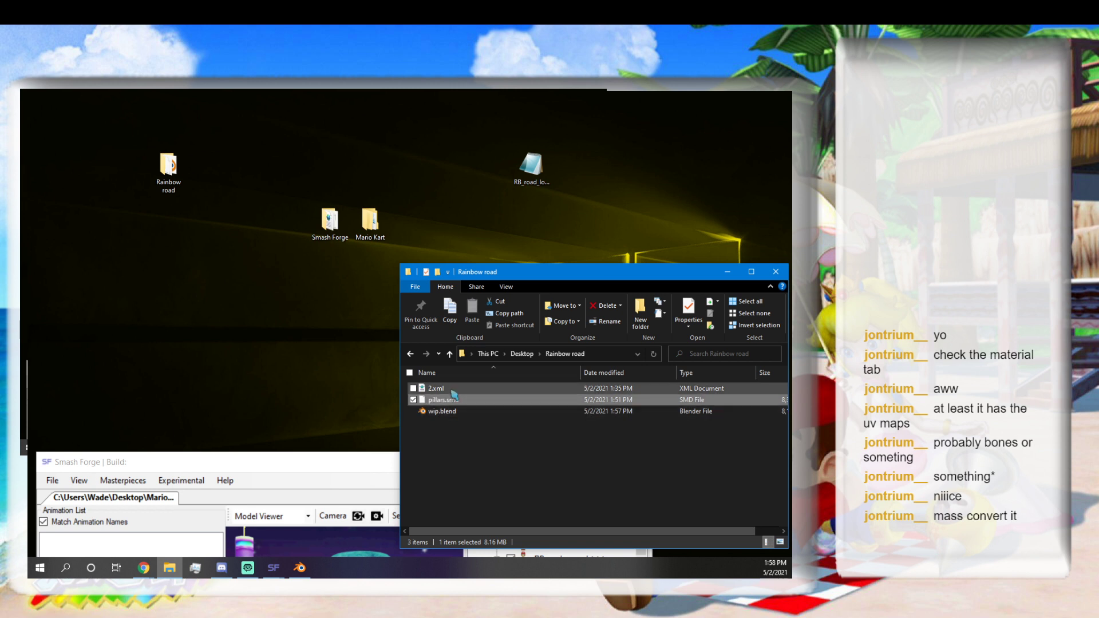
{"action": "right_click", "coordinate": [452, 391]}
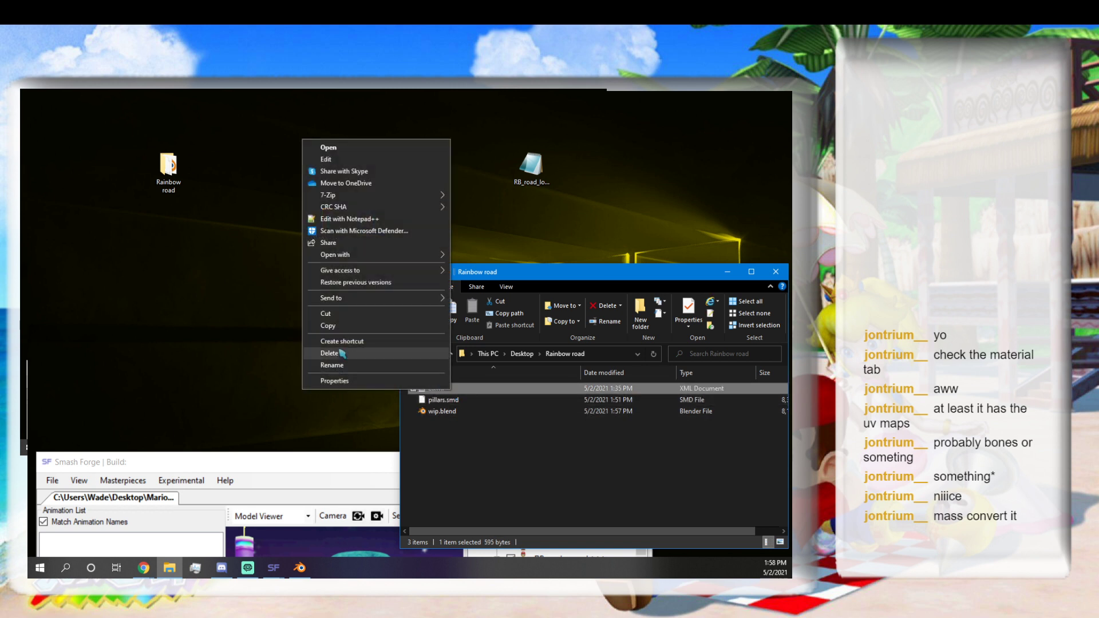
{"action": "left_click", "coordinate": [332, 353]}
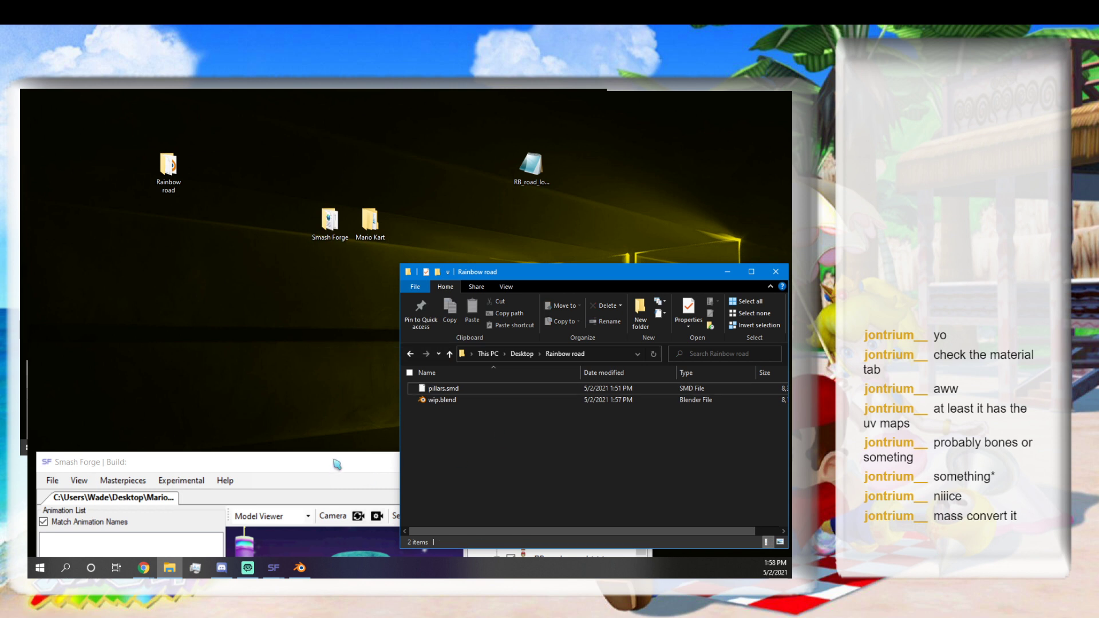
Bring the whole Smash Forge window into view and inspect the first data objects of RB_road_long_joint and the model's export options.
{"action": "left_click_drag", "start_coordinate": [338, 464], "coordinate": [372, 192]}
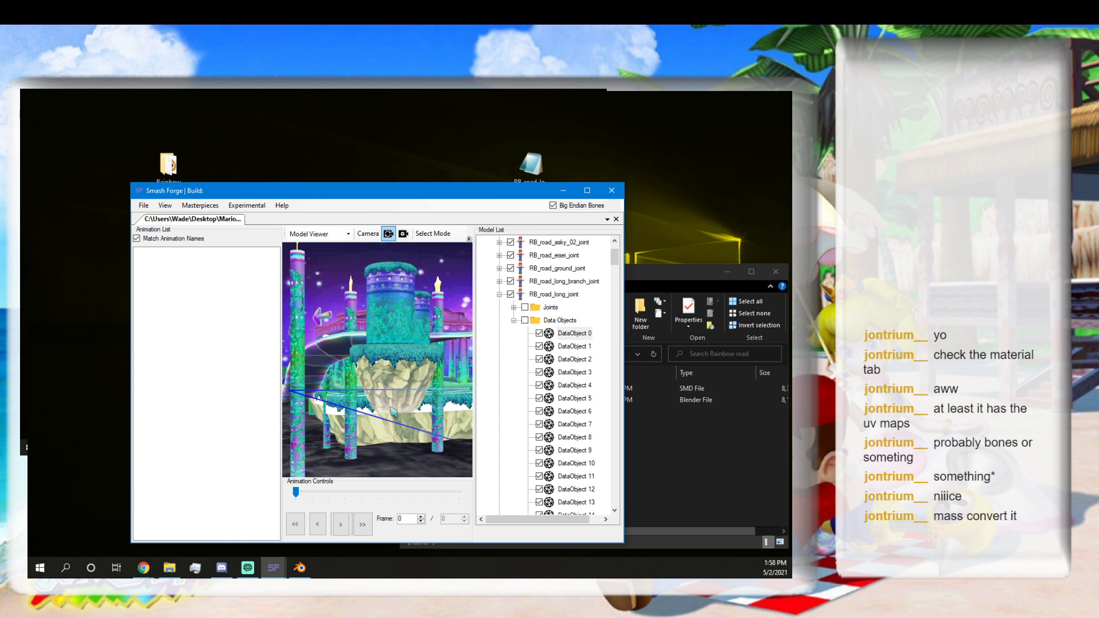
{"action": "left_click", "coordinate": [572, 346]}
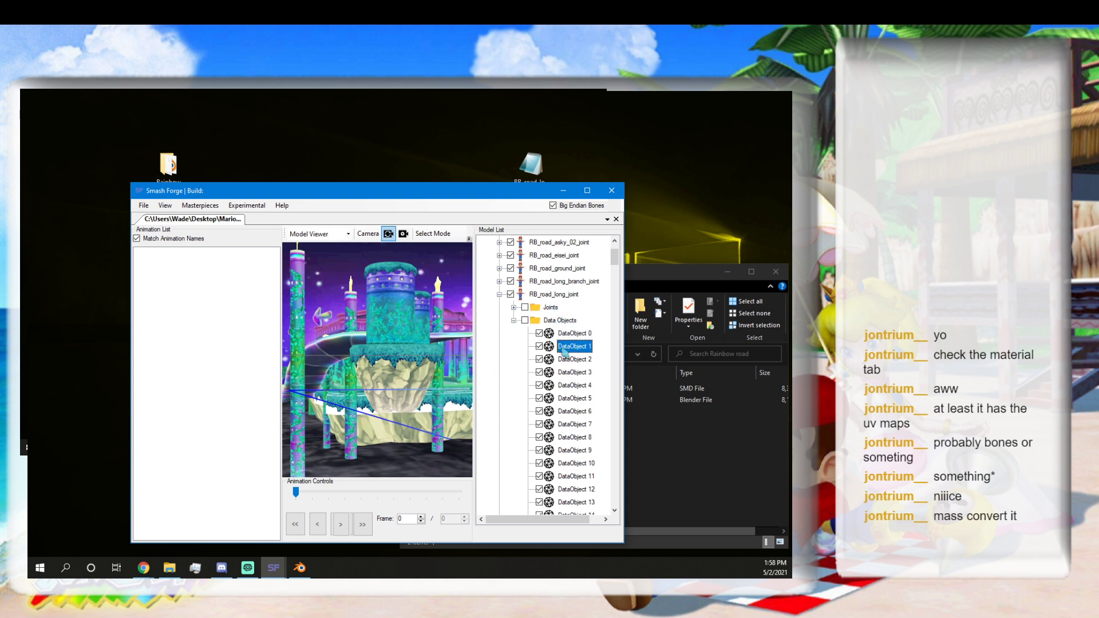
{"action": "left_click", "coordinate": [572, 372]}
{"action": "left_click", "coordinate": [566, 385]}
{"action": "key", "text": "Up"}
{"action": "key", "text": "Up"}
{"action": "key", "text": "Up"}
{"action": "key", "text": "Up"}
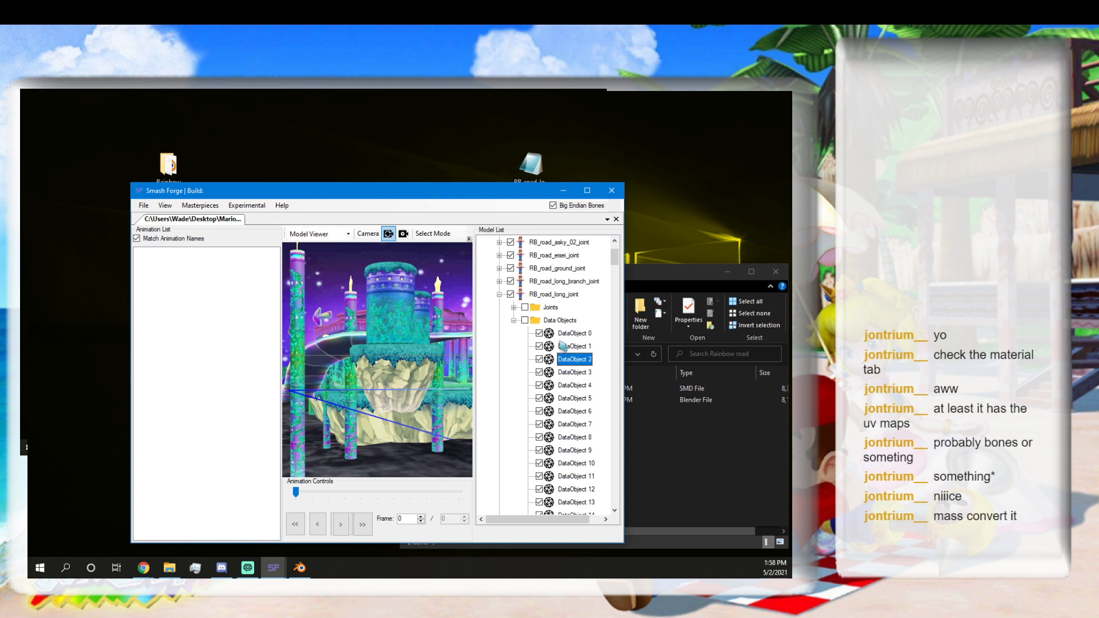
{"action": "left_click", "coordinate": [549, 295]}
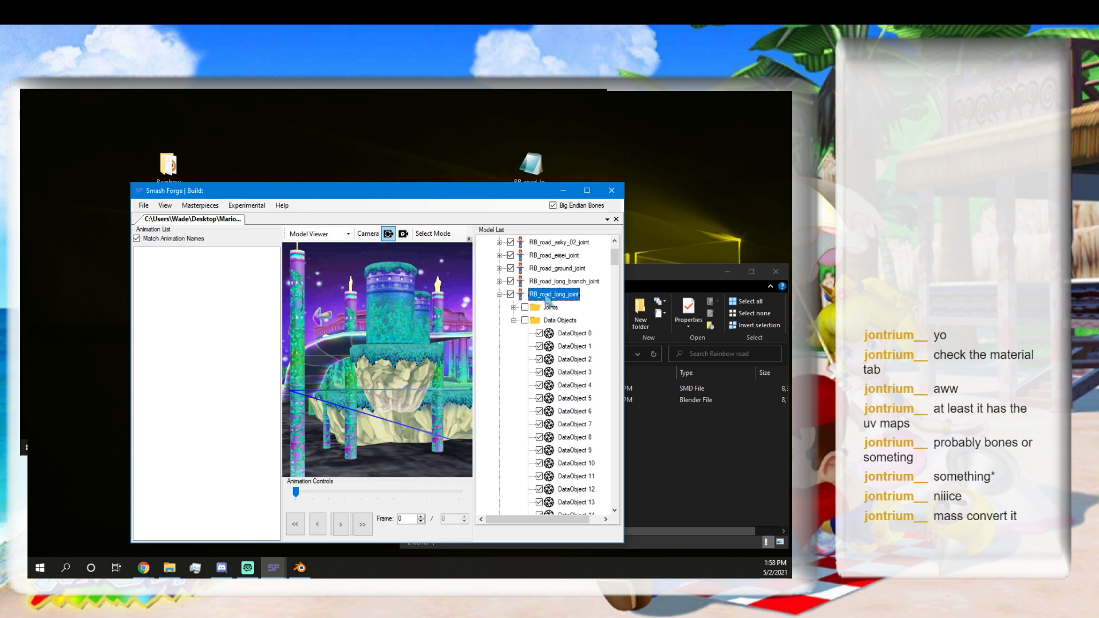
{"action": "right_click", "coordinate": [548, 299]}
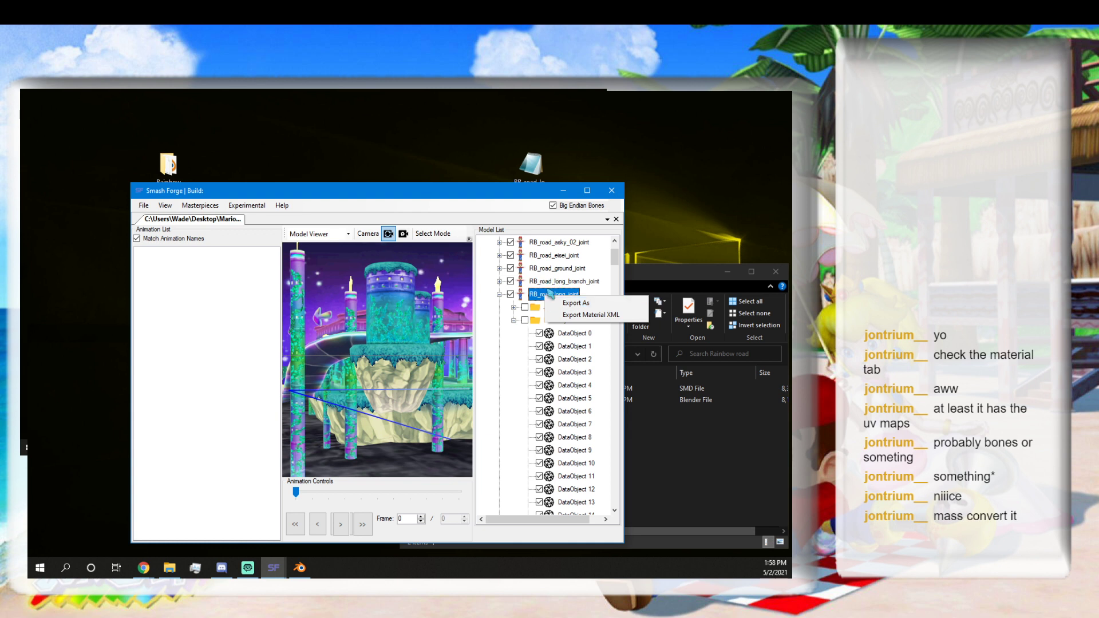
{"action": "left_click", "coordinate": [558, 346]}
{"action": "right_click", "coordinate": [553, 343]}
{"action": "left_click", "coordinate": [578, 351]}
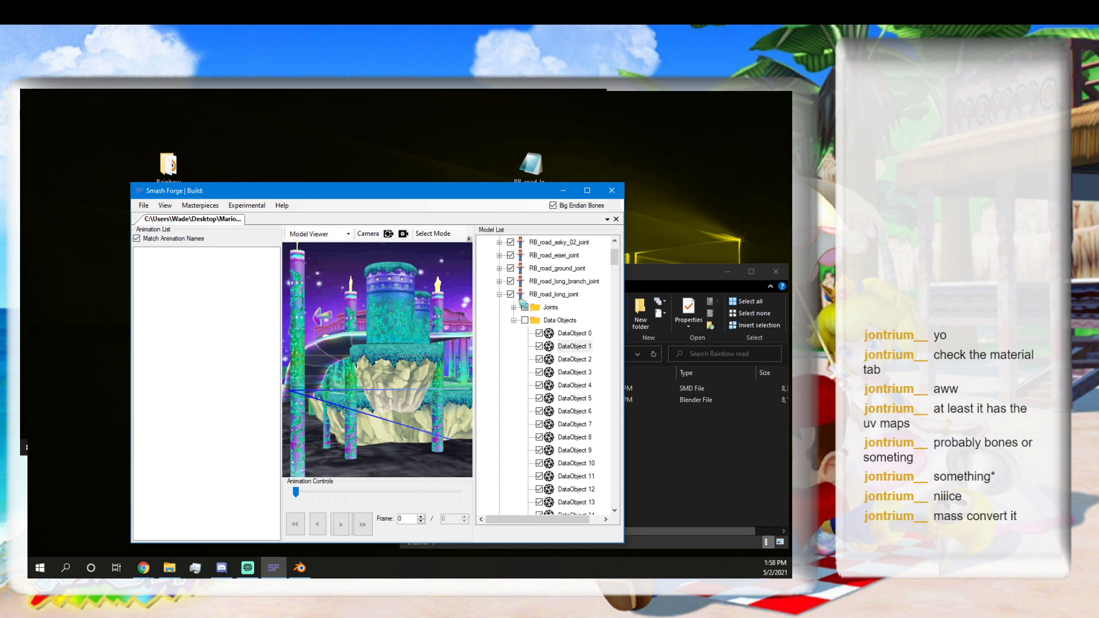
Inspect the last data objects of RB_road_long_joint, DataObject 307 to 310, and check the options offered for DataObject 307.
{"action": "scroll", "coordinate": [521, 296], "scroll_direction": "down", "scroll_amount": 20}
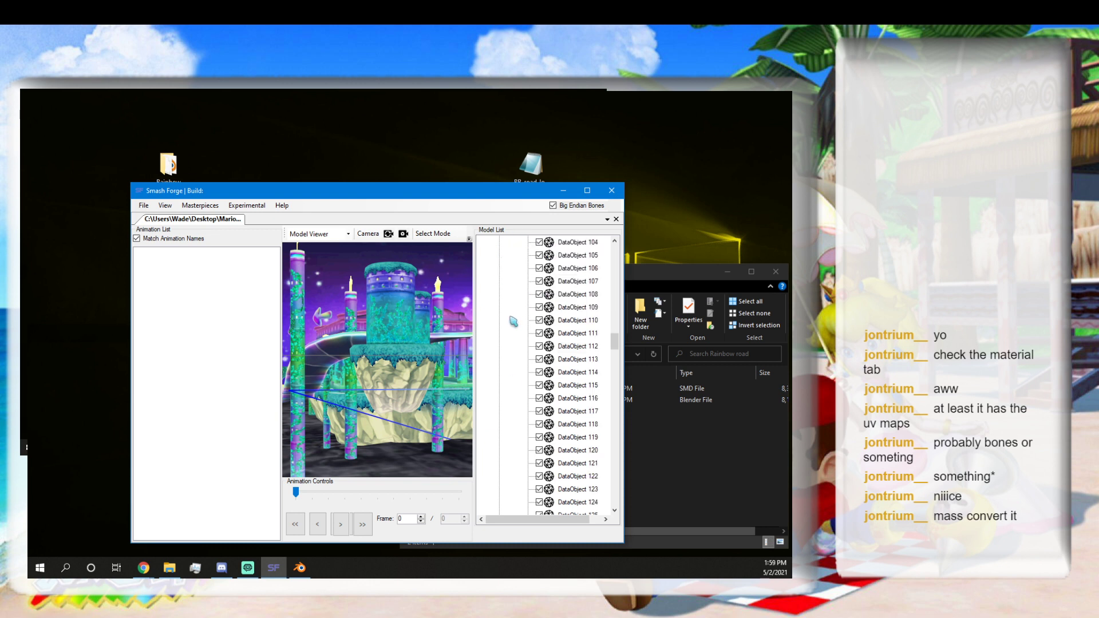
{"action": "scroll", "coordinate": [515, 325], "scroll_direction": "down", "scroll_amount": 20}
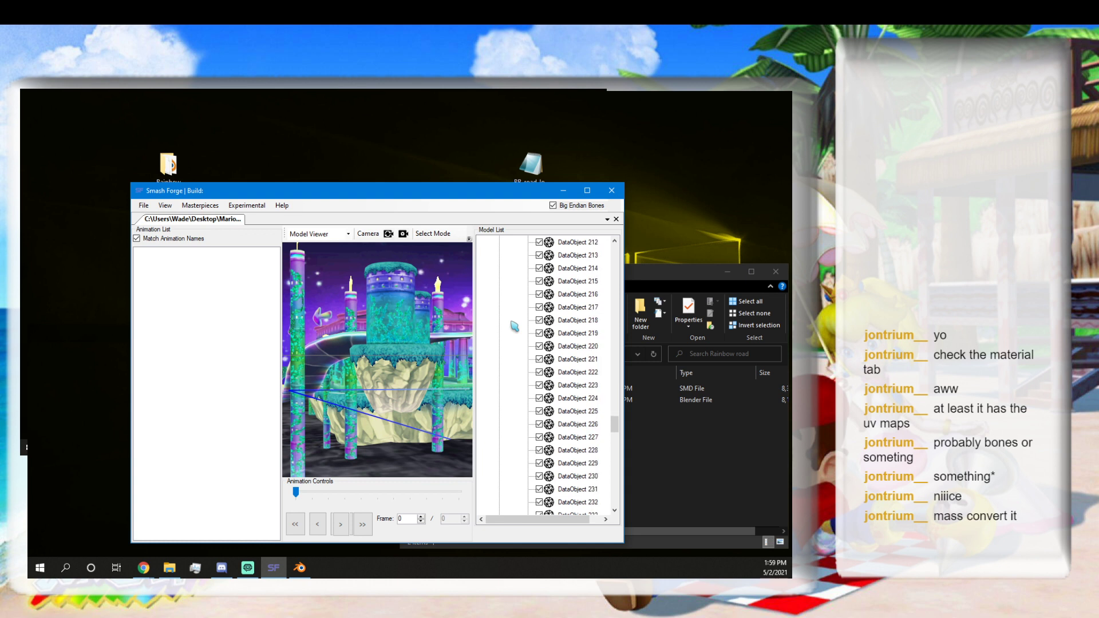
{"action": "scroll", "coordinate": [573, 350], "scroll_direction": "down", "scroll_amount": 20}
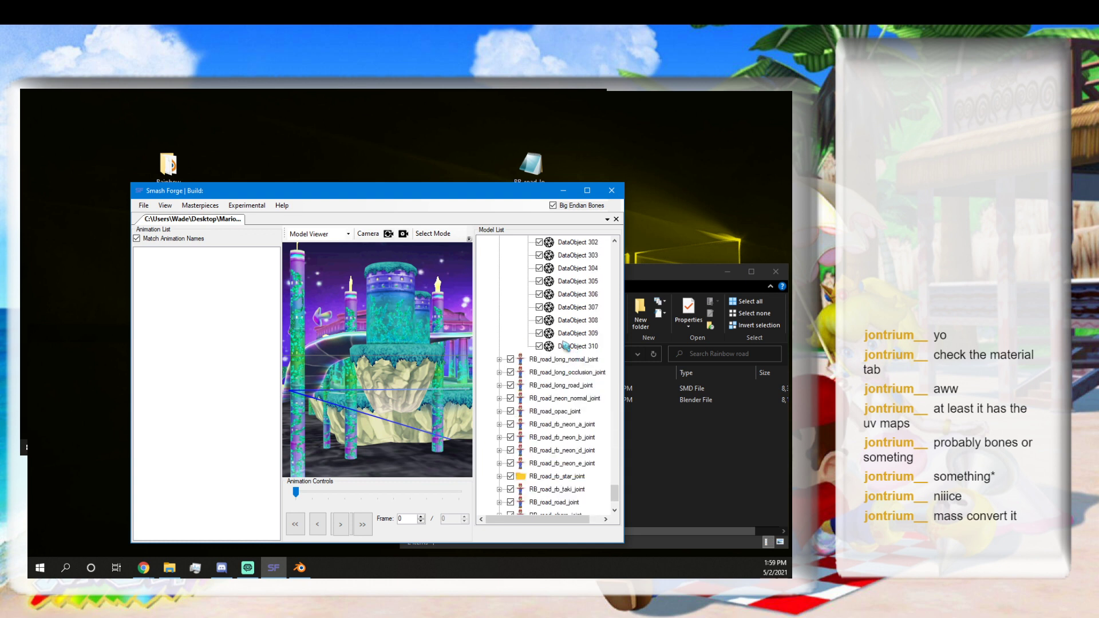
{"action": "left_click", "coordinate": [565, 338]}
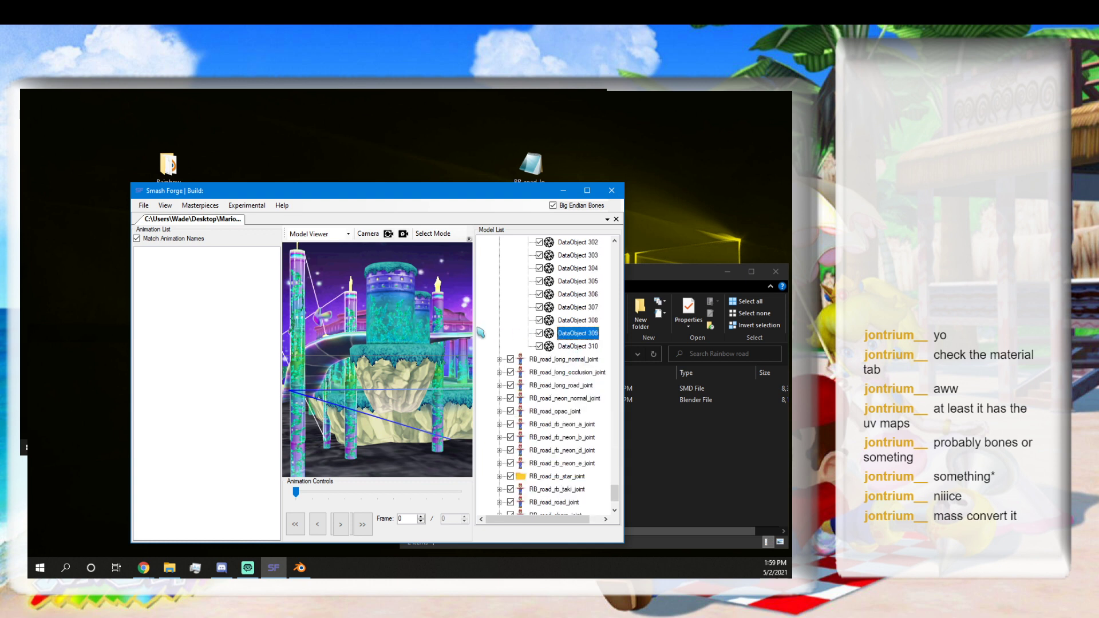
{"action": "left_click", "coordinate": [574, 345]}
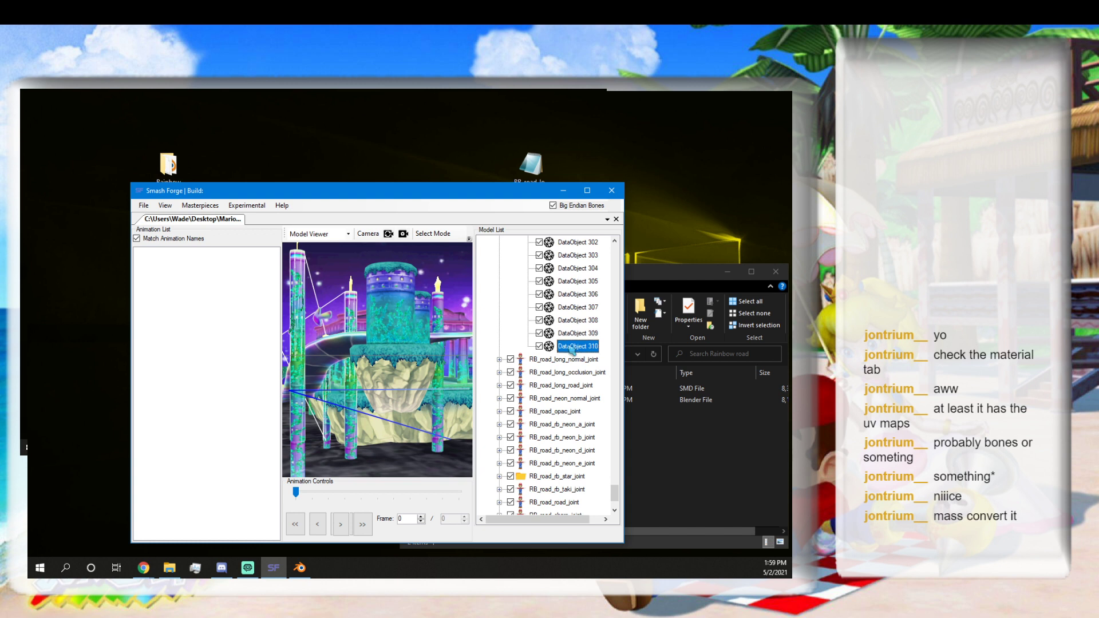
{"action": "left_click", "coordinate": [571, 308]}
{"action": "right_click", "coordinate": [570, 309]}
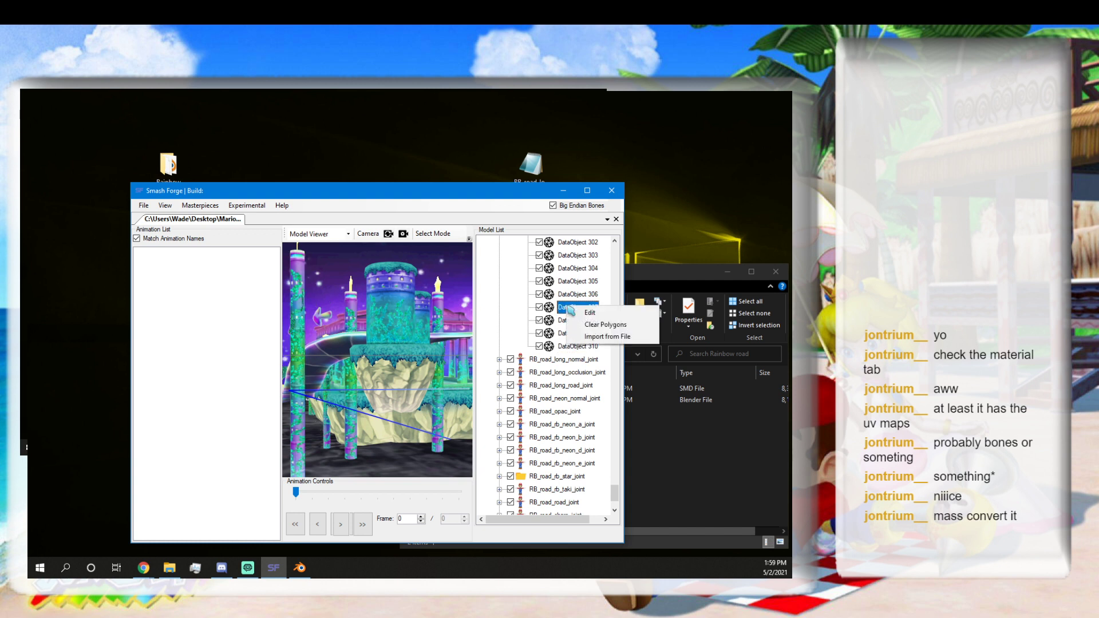
{"action": "left_click", "coordinate": [560, 312]}
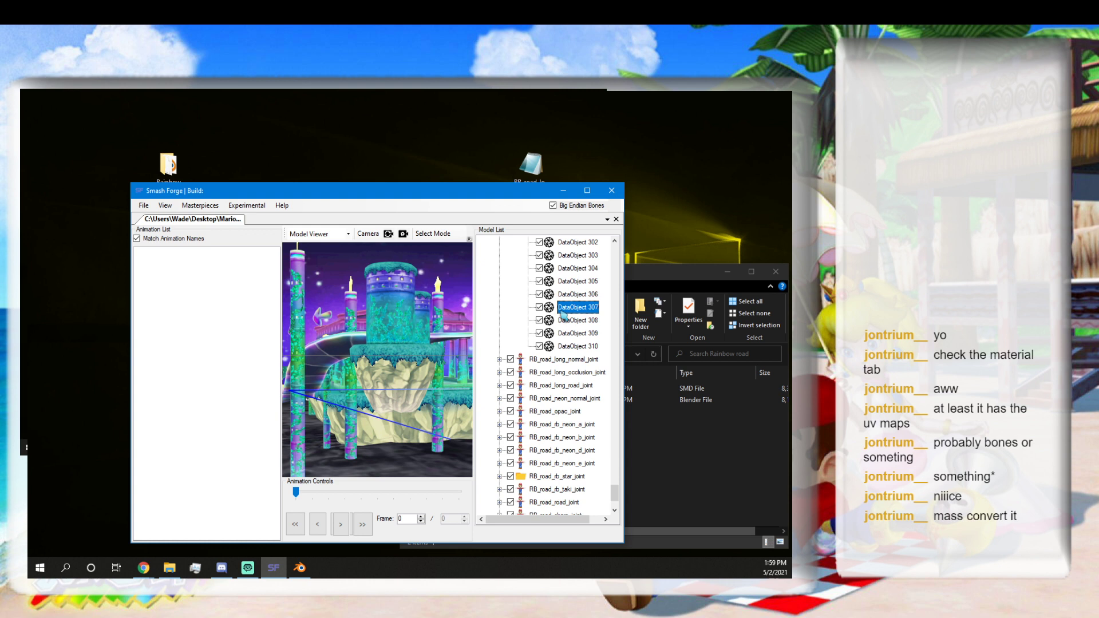
Go back through the data objects of RB_road_long_joint from DataObject 307 to 62, checking which stage part each one highlights.
{"action": "scroll", "coordinate": [562, 313], "scroll_direction": "up", "scroll_amount": 5}
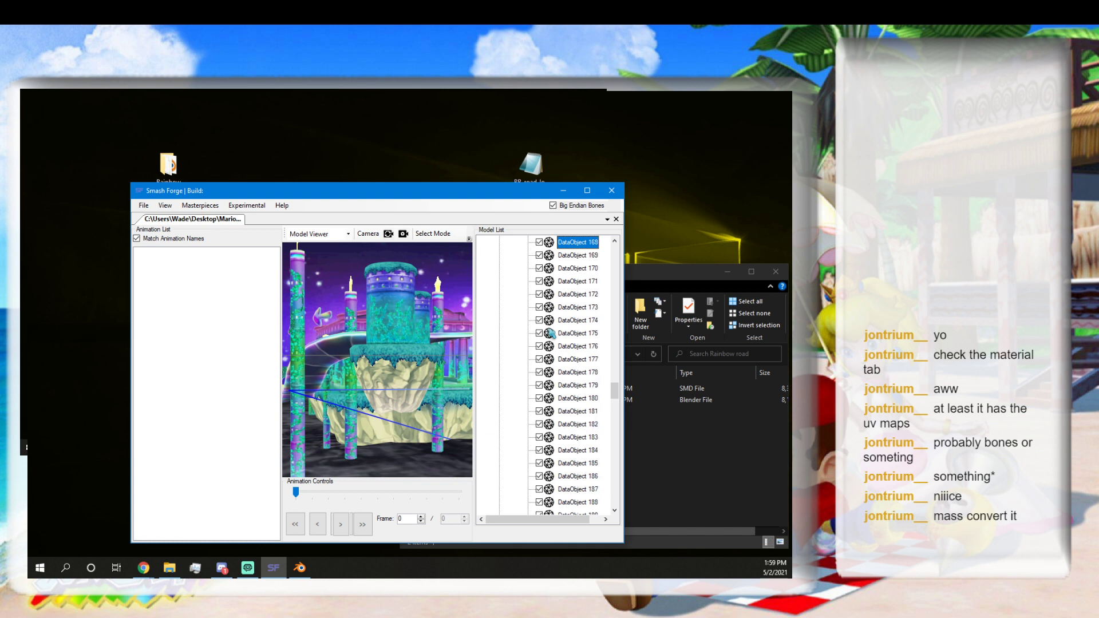
{"action": "key", "text": "Up"}
{"action": "key", "text": "Up"}
{"action": "key", "text": "Up"}
{"action": "key", "text": "Up"}
{"action": "key", "text": "Up"}
{"action": "key", "text": "Up"}
{"action": "key", "text": "Up"}
{"action": "key", "text": "Up"}
{"action": "key", "text": "Up"}
{"action": "key", "text": "Up"}
{"action": "key", "text": "Up"}
{"action": "key", "text": "Up"}
{"action": "key", "text": "Up"}
{"action": "key", "text": "Up"}
{"action": "key", "text": "Up"}
{"action": "key", "text": "Up"}
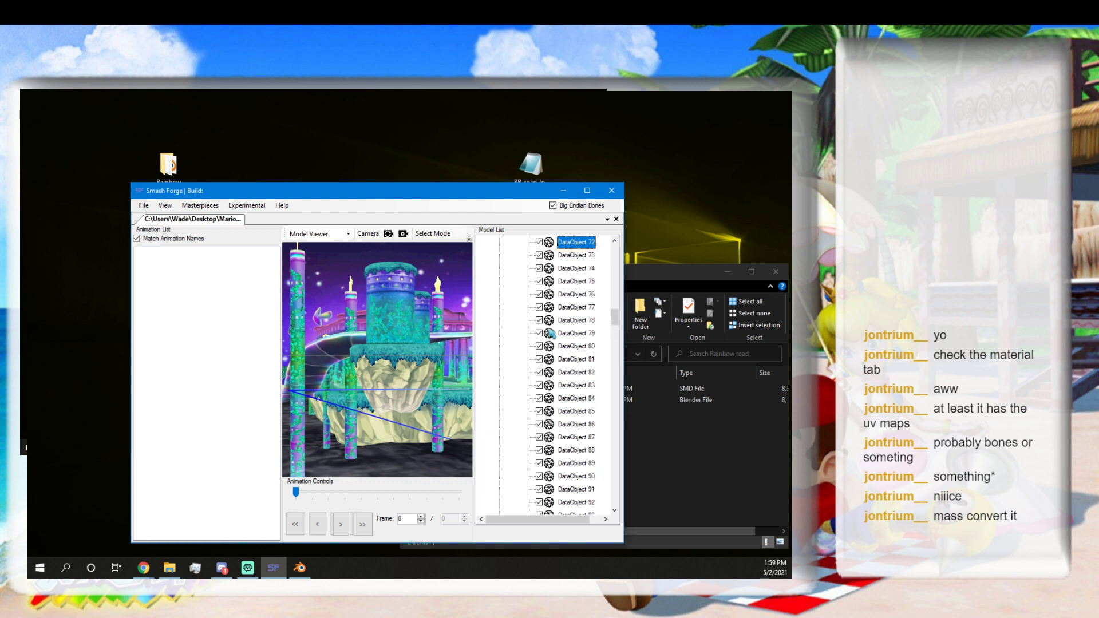
{"action": "key", "text": "Up"}
{"action": "key", "text": "Up"}
{"action": "key", "text": "Up"}
{"action": "key", "text": "Up"}
{"action": "key", "text": "Up"}
{"action": "key", "text": "Up"}
{"action": "key", "text": "Up"}
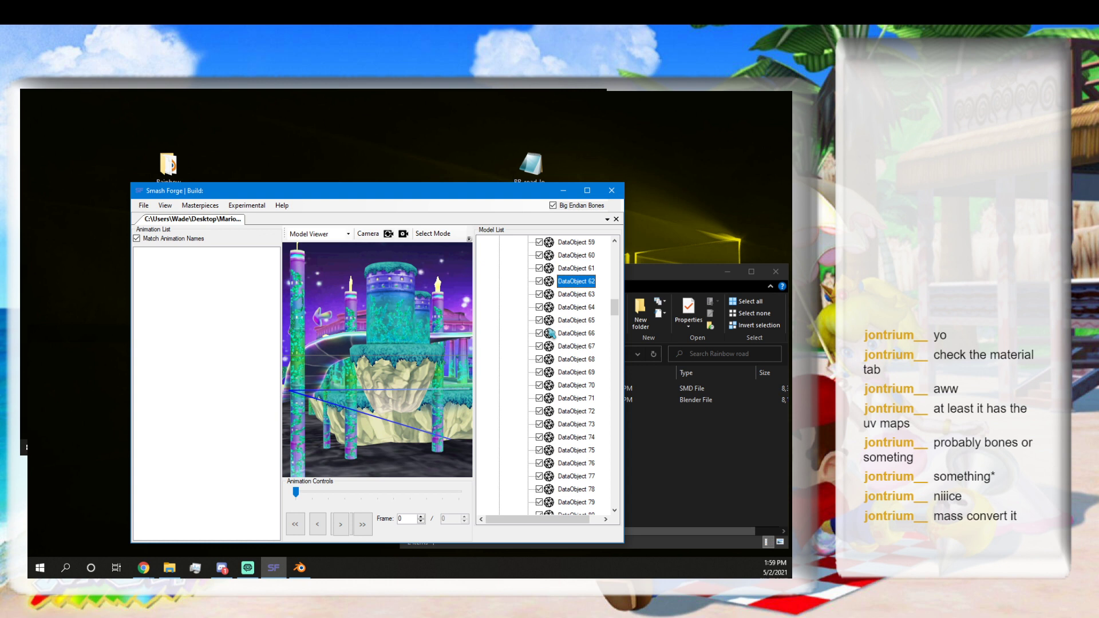
{"action": "key", "text": "Down"}
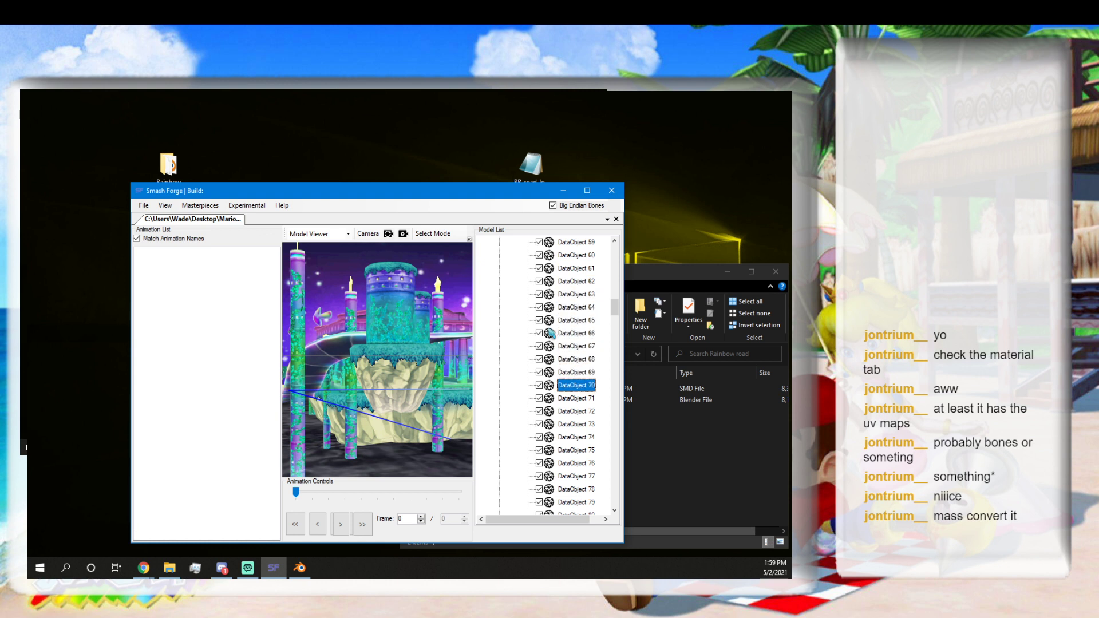
View the stage from another angle and examine the parts highlighted by DataObject 0 to DataObject 15.
{"action": "left_click_drag", "start_coordinate": [413, 375], "coordinate": [416, 375]}
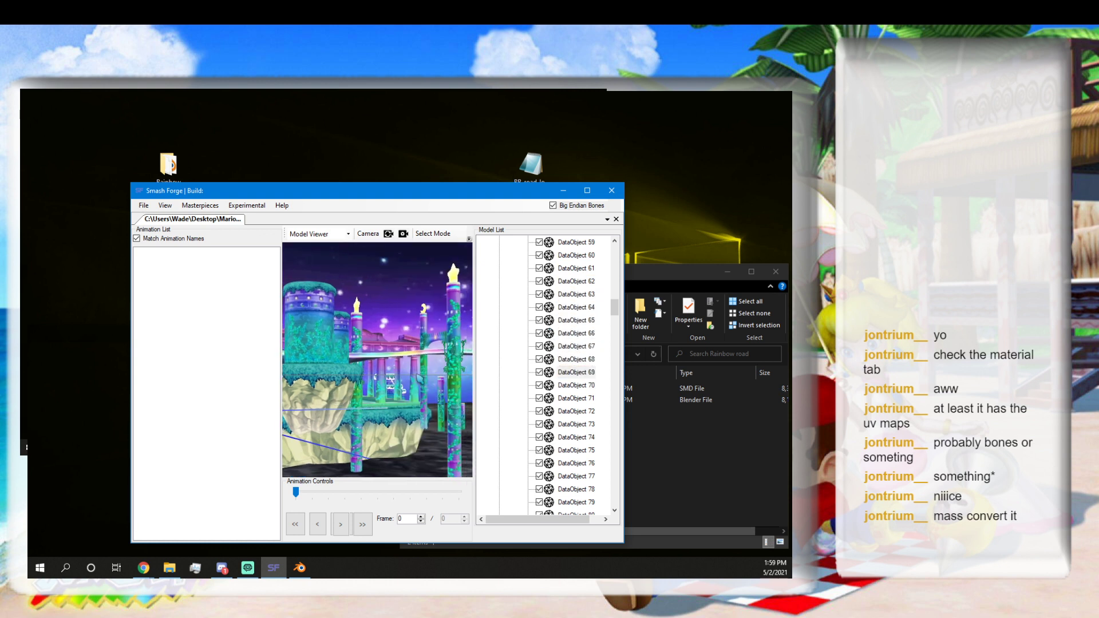
{"action": "scroll", "coordinate": [566, 283], "scroll_direction": "up", "scroll_amount": 11}
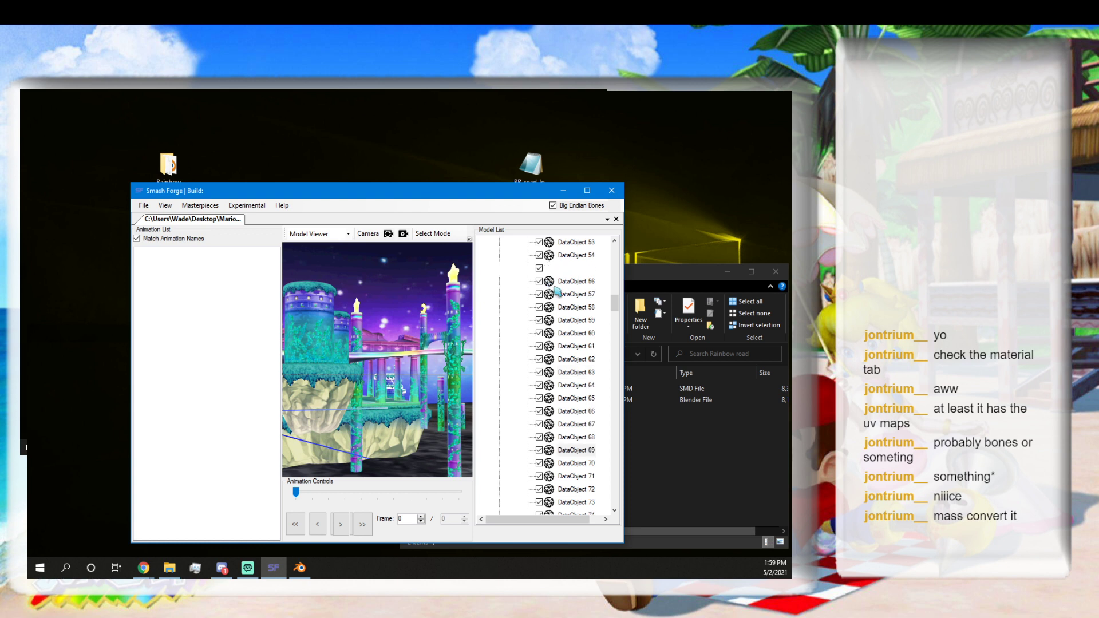
{"action": "scroll", "coordinate": [566, 282], "scroll_direction": "up", "scroll_amount": 12}
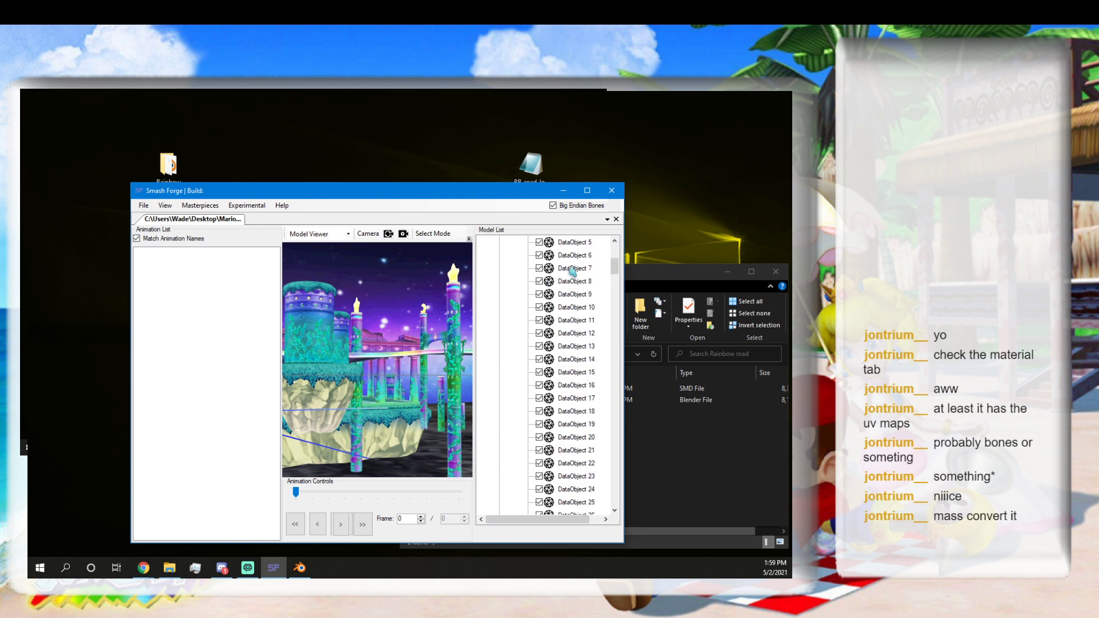
{"action": "left_click", "coordinate": [574, 398]}
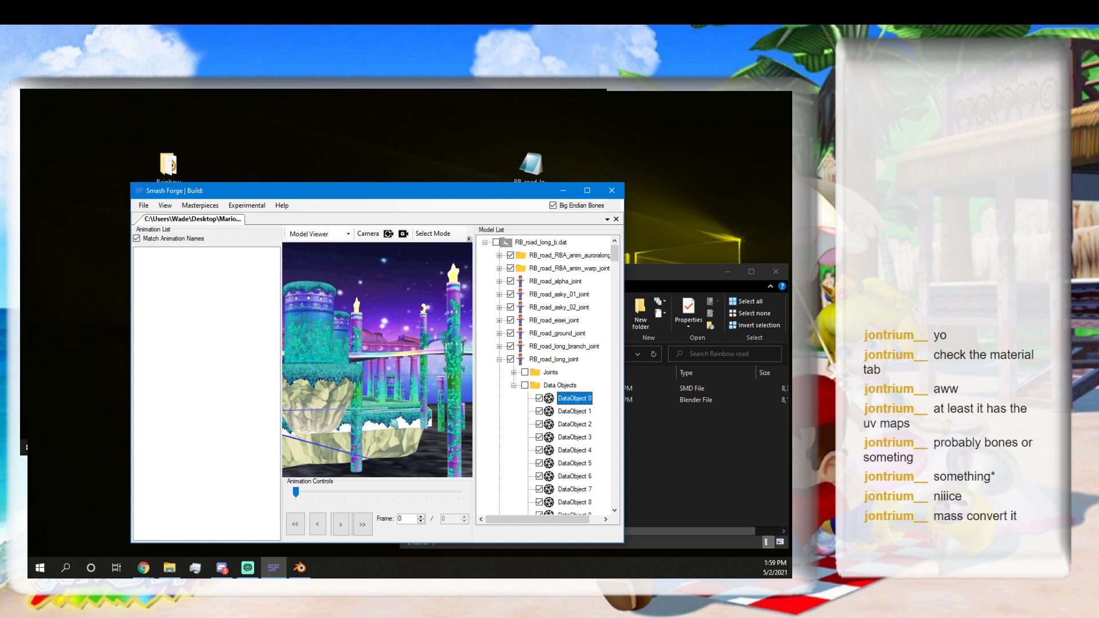
{"action": "key", "text": "Down"}
{"action": "key", "text": "Down"}
{"action": "key", "text": "Down"}
{"action": "key", "text": "Down"}
{"action": "key", "text": "Down"}
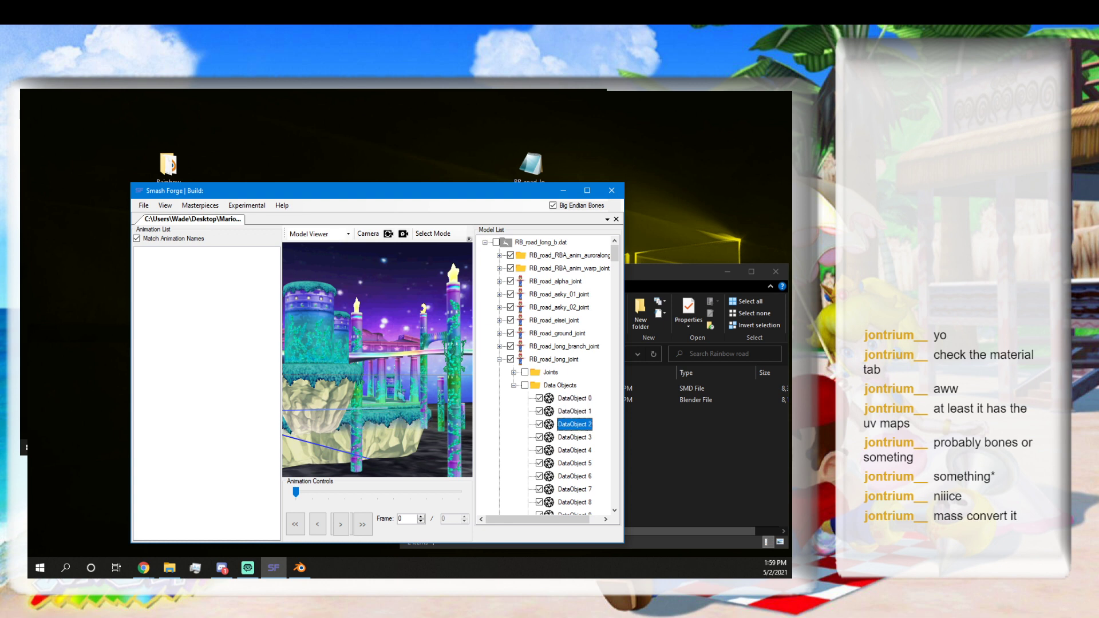
{"action": "key", "text": "Down"}
{"action": "key", "text": "Down"}
{"action": "key", "text": "Down"}
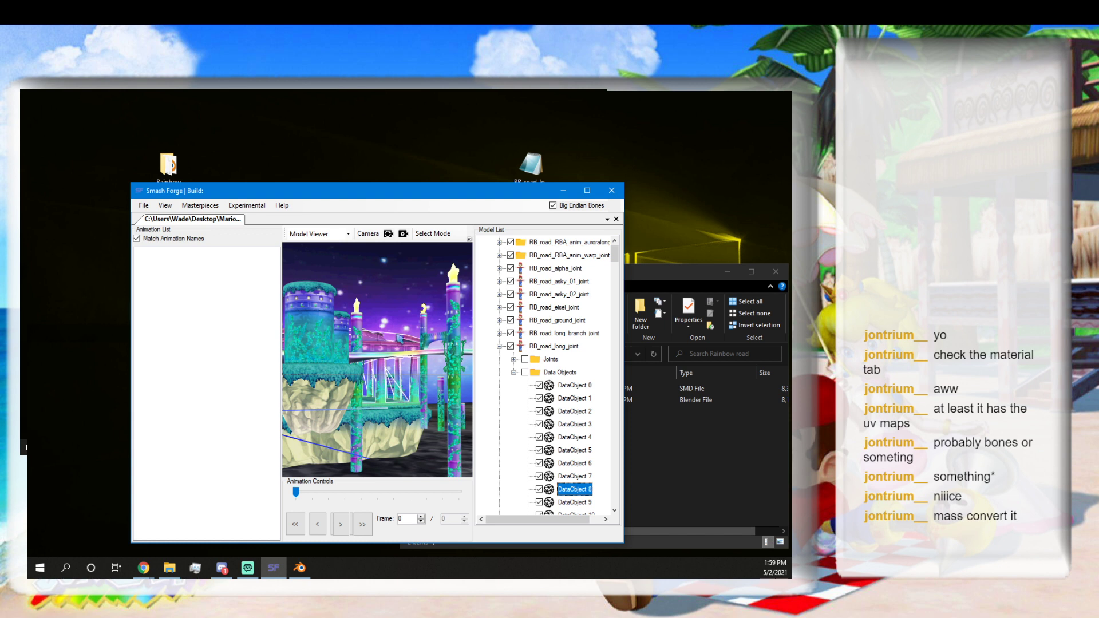
{"action": "key", "text": "Down"}
{"action": "key", "text": "Down"}
{"action": "key", "text": "Down"}
{"action": "key", "text": "Down"}
{"action": "key", "text": "Down"}
{"action": "key", "text": "Down"}
{"action": "key", "text": "Down"}
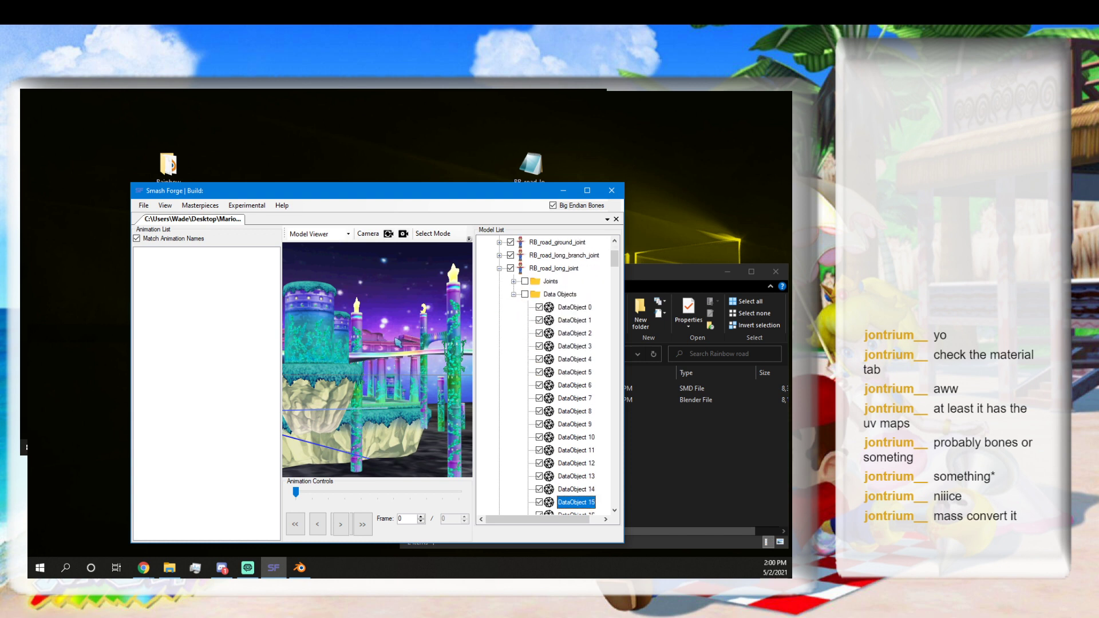
Export the RB_road_long_joint model as a Source Model named 2.smd in the Rainbow road folder.
{"action": "left_click", "coordinate": [558, 281]}
{"action": "right_click", "coordinate": [558, 281]}
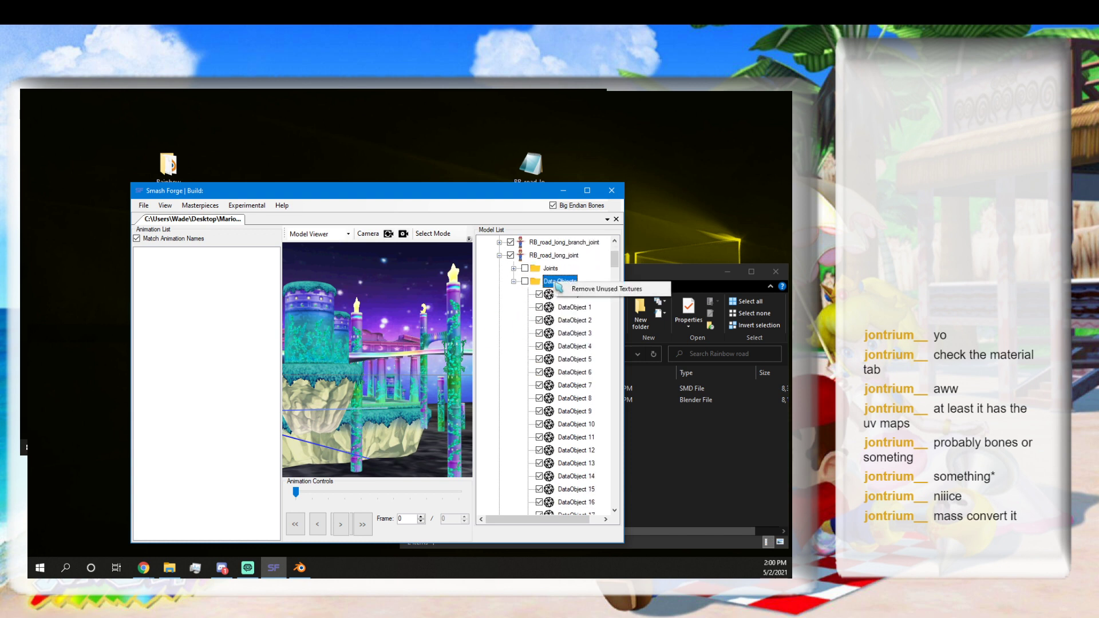
{"action": "left_click", "coordinate": [551, 269]}
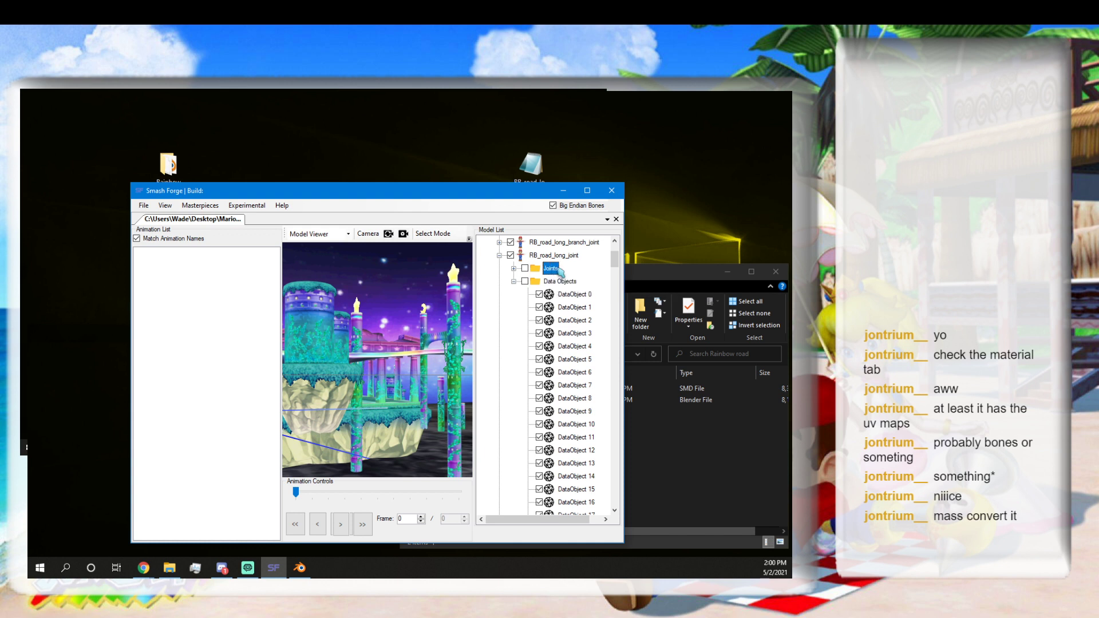
{"action": "right_click", "coordinate": [555, 255]}
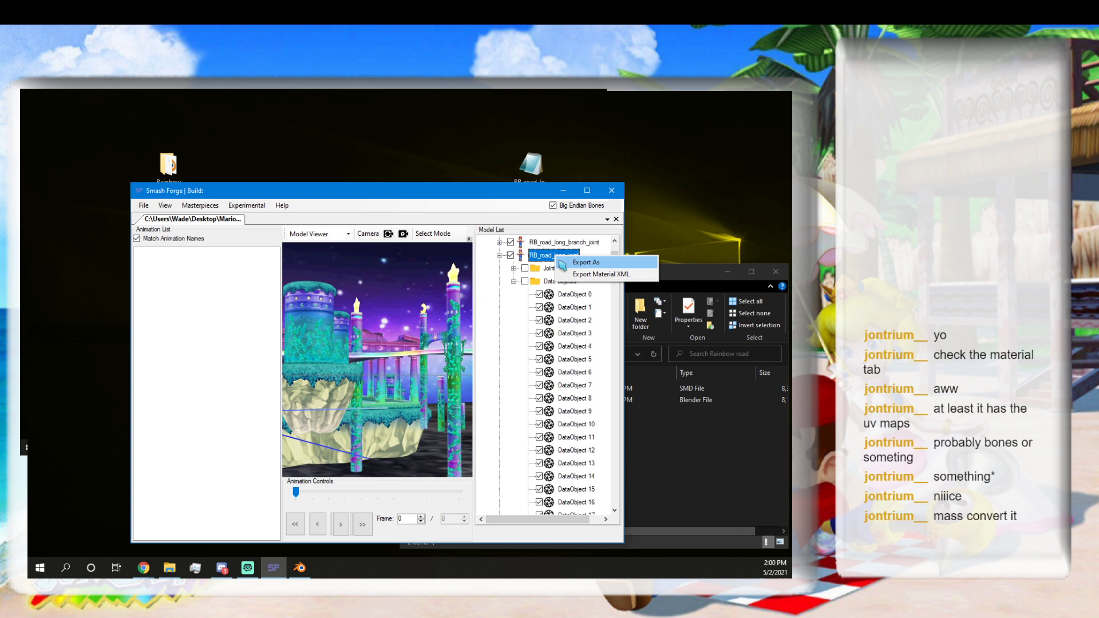
{"action": "left_click", "coordinate": [578, 262]}
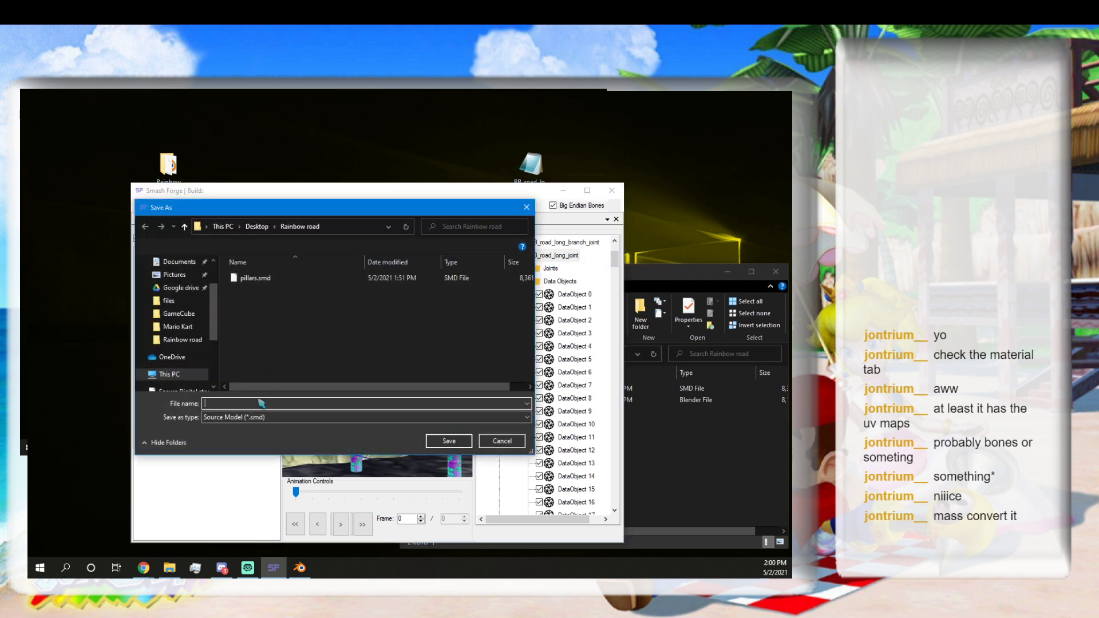
{"action": "type", "text": "a"}
{"action": "key", "text": "Return"}
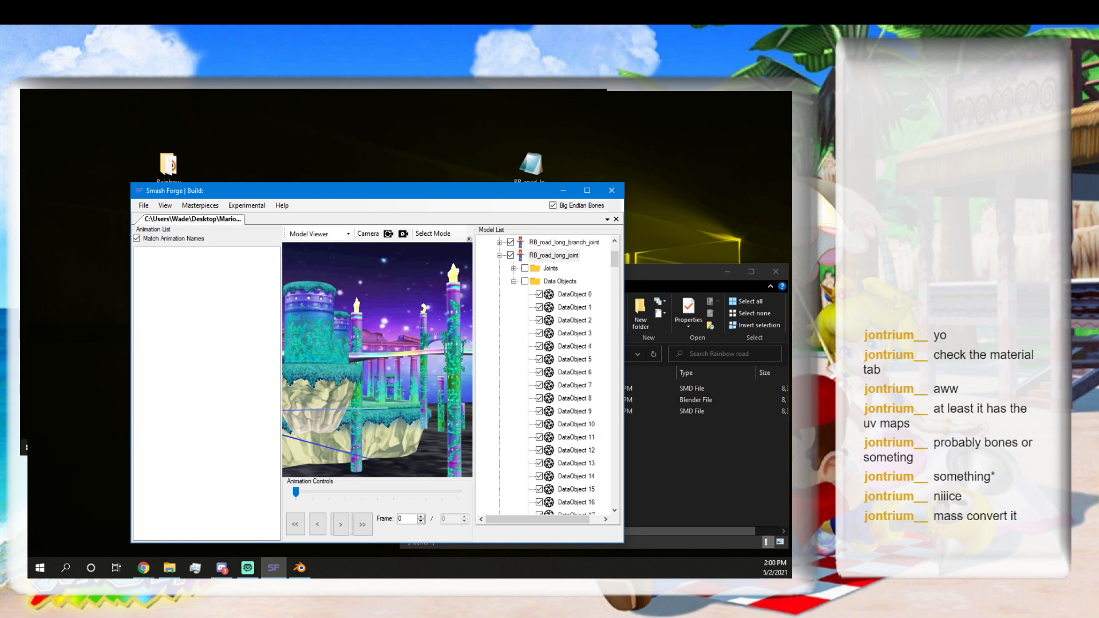
Switch to Blender and import 2.smd from the Rainbow road folder as a Source Engine model.
{"action": "left_click", "coordinate": [299, 567]}
{"action": "left_click", "coordinate": [61, 116]}
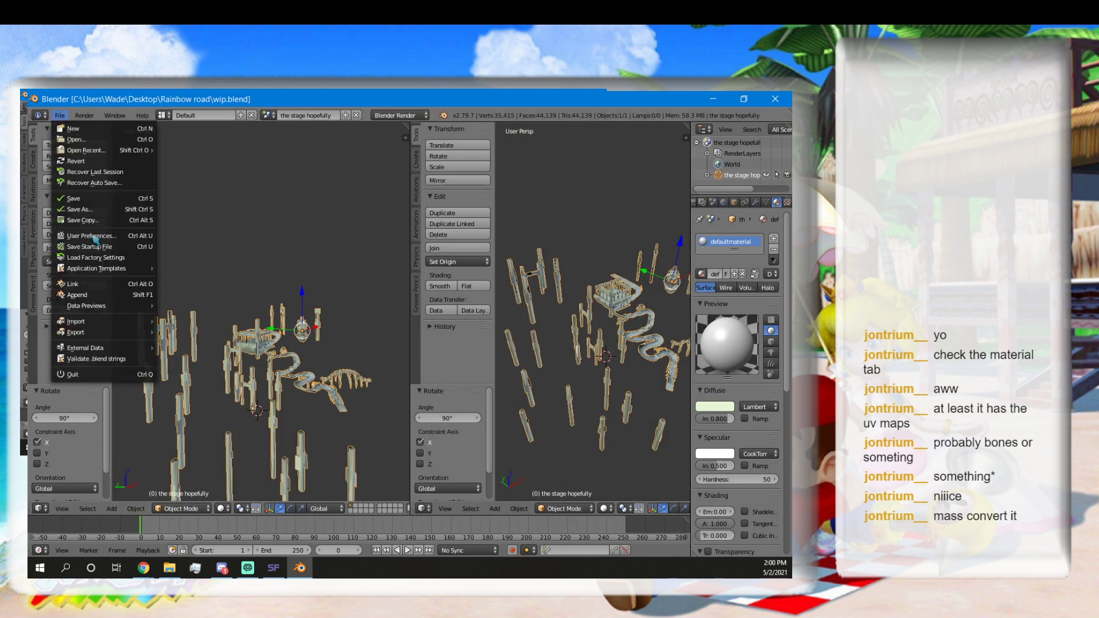
{"action": "mouse_move", "coordinate": [103, 321]}
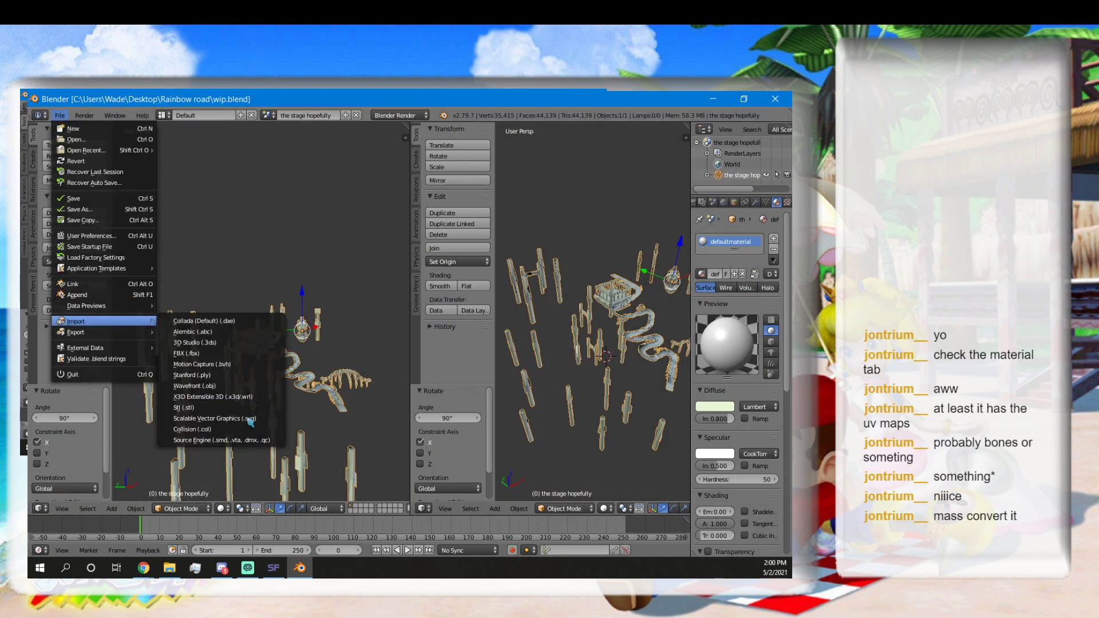
{"action": "left_click", "coordinate": [240, 439]}
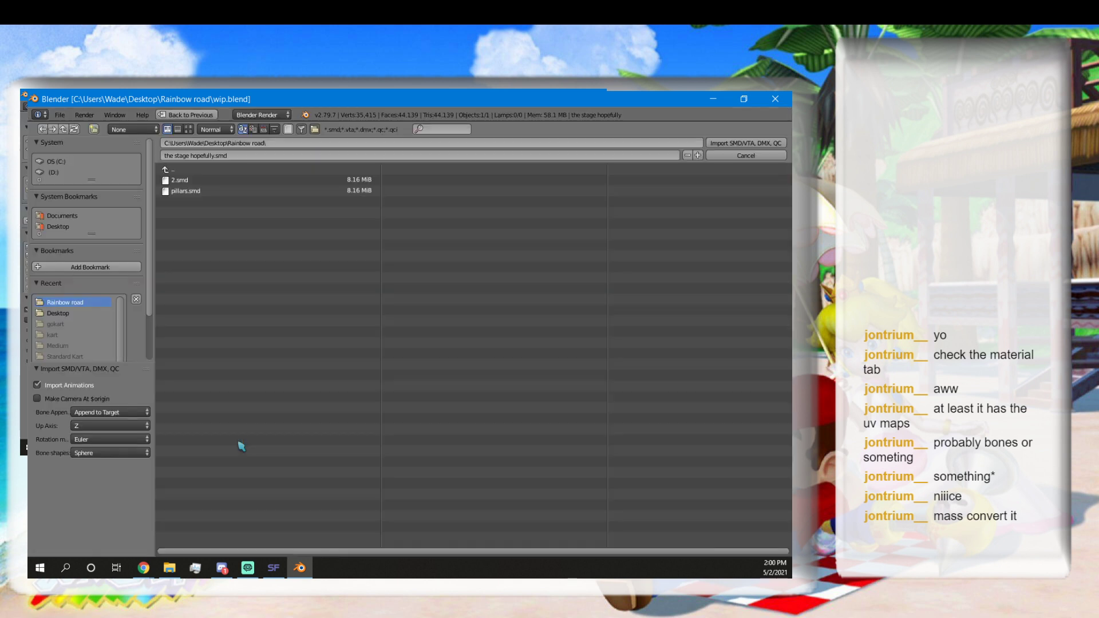
{"action": "left_click", "coordinate": [219, 180]}
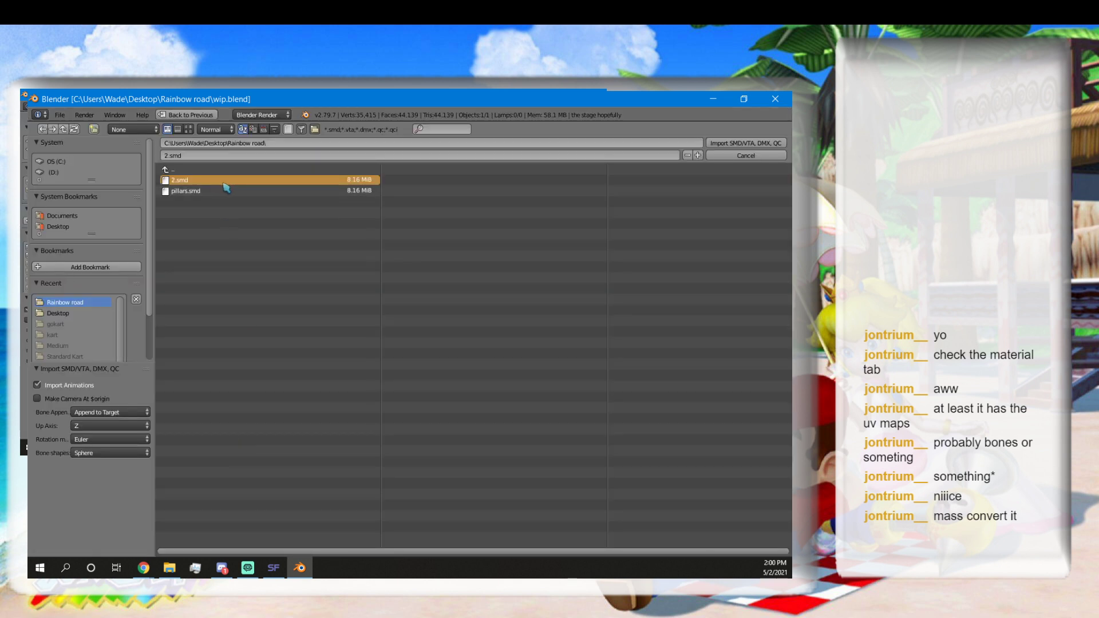
{"action": "double_click", "coordinate": [355, 182]}
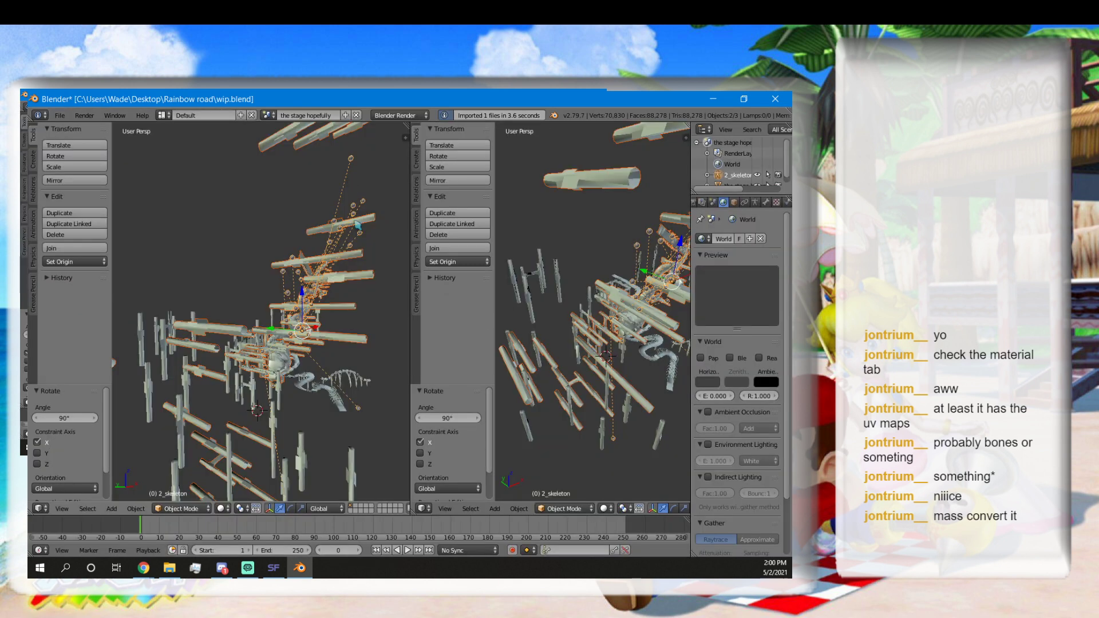
Undo the import of 2.smd and look over the original stage model.
{"action": "middle_click_drag", "start_coordinate": [357, 225], "coordinate": [261, 320]}
{"action": "key", "text": "ctrl+z"}
{"action": "key", "text": "ctrl+z"}
{"action": "key", "text": "ctrl+shift+z"}
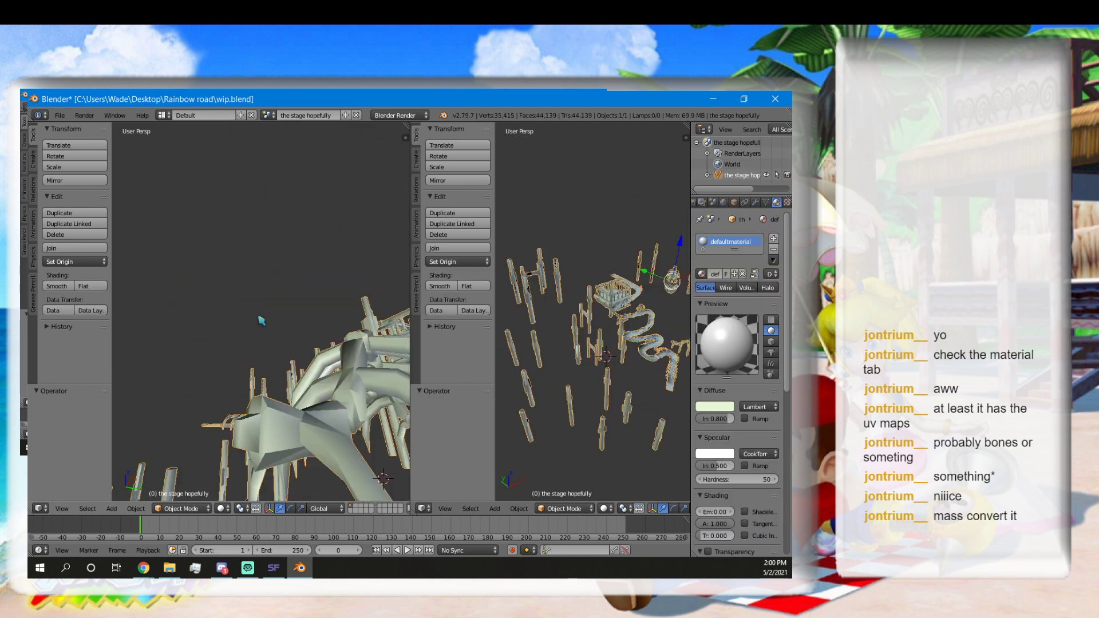
{"action": "scroll", "coordinate": [261, 321], "scroll_direction": "down", "scroll_amount": 10}
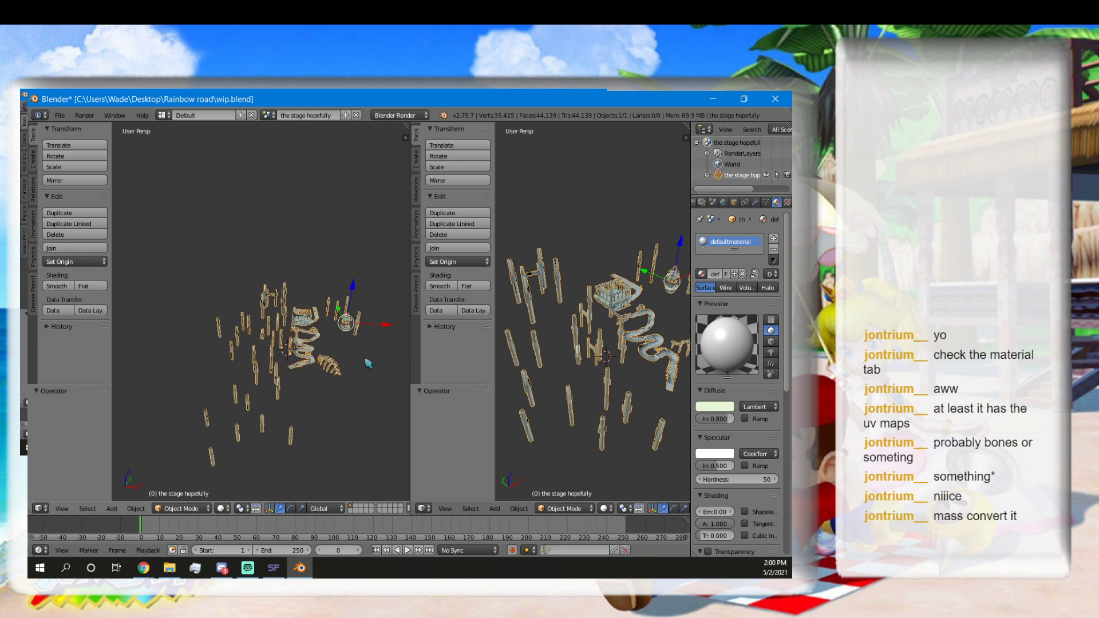
{"action": "middle_click_drag", "start_coordinate": [215, 342], "coordinate": [327, 335]}
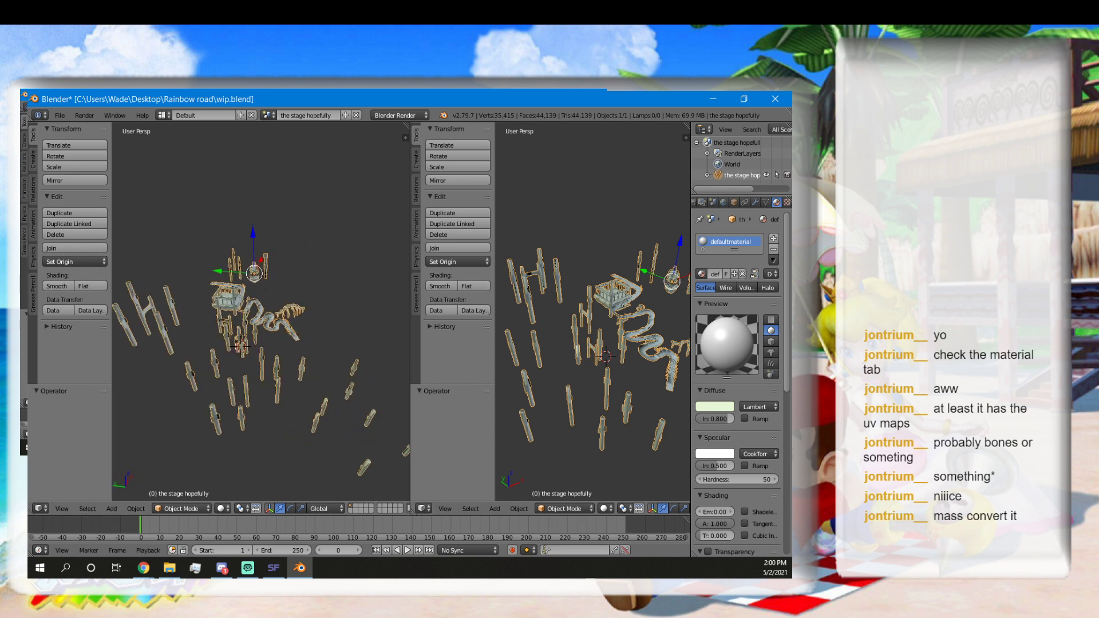
Return to Smash Forge and expand the RB_road_long_normal_joint model listed after the data objects of RB_road_long_joint.
{"action": "left_click", "coordinate": [274, 567]}
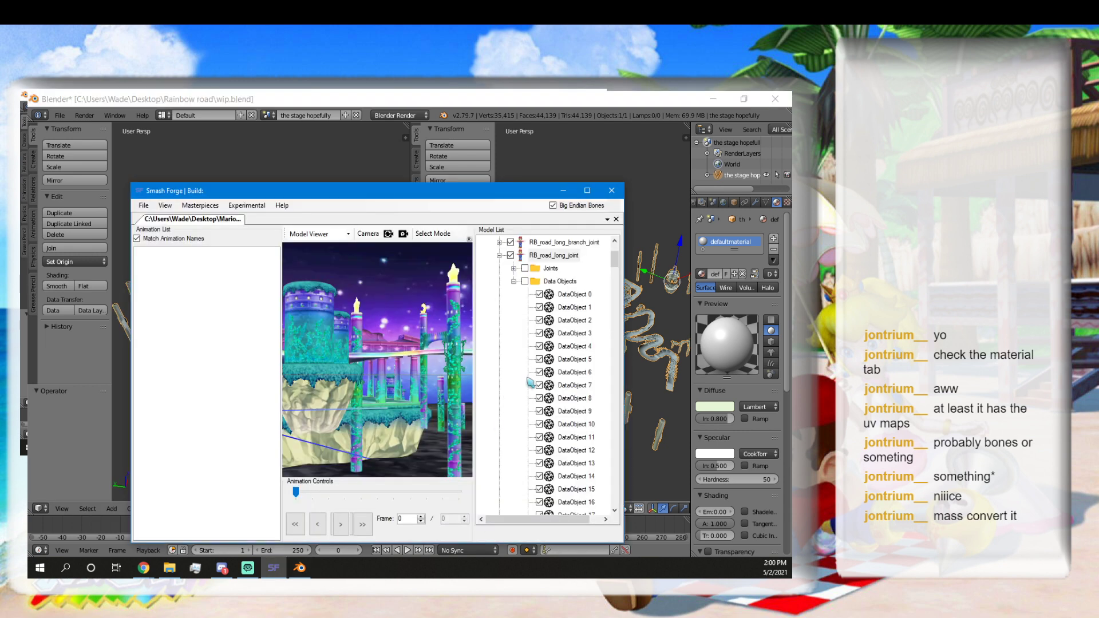
{"action": "scroll", "coordinate": [548, 284], "scroll_direction": "down", "scroll_amount": 3}
{"action": "scroll", "coordinate": [548, 285], "scroll_direction": "up", "scroll_amount": 6}
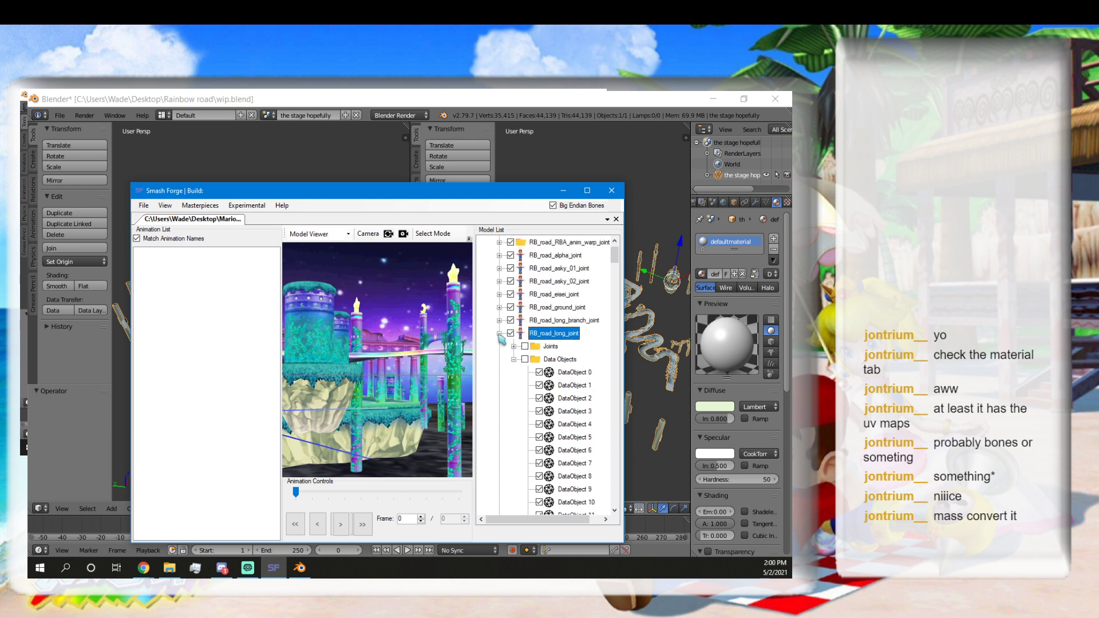
{"action": "scroll", "coordinate": [538, 359], "scroll_direction": "down", "scroll_amount": 20}
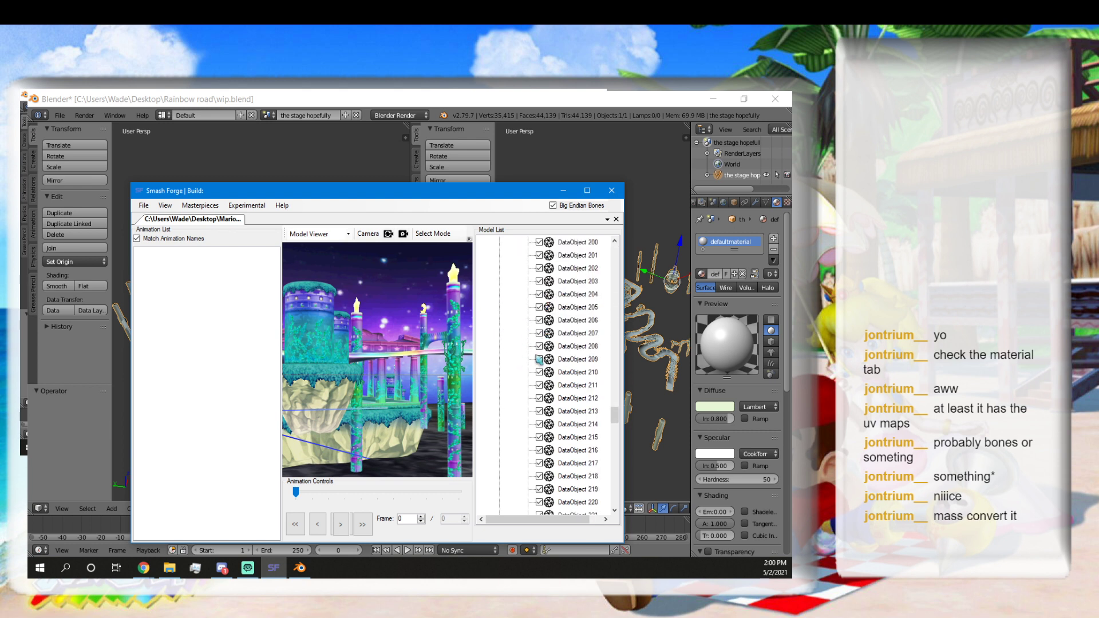
{"action": "scroll", "coordinate": [539, 359], "scroll_direction": "down", "scroll_amount": 20}
{"action": "scroll", "coordinate": [538, 359], "scroll_direction": "down", "scroll_amount": 8}
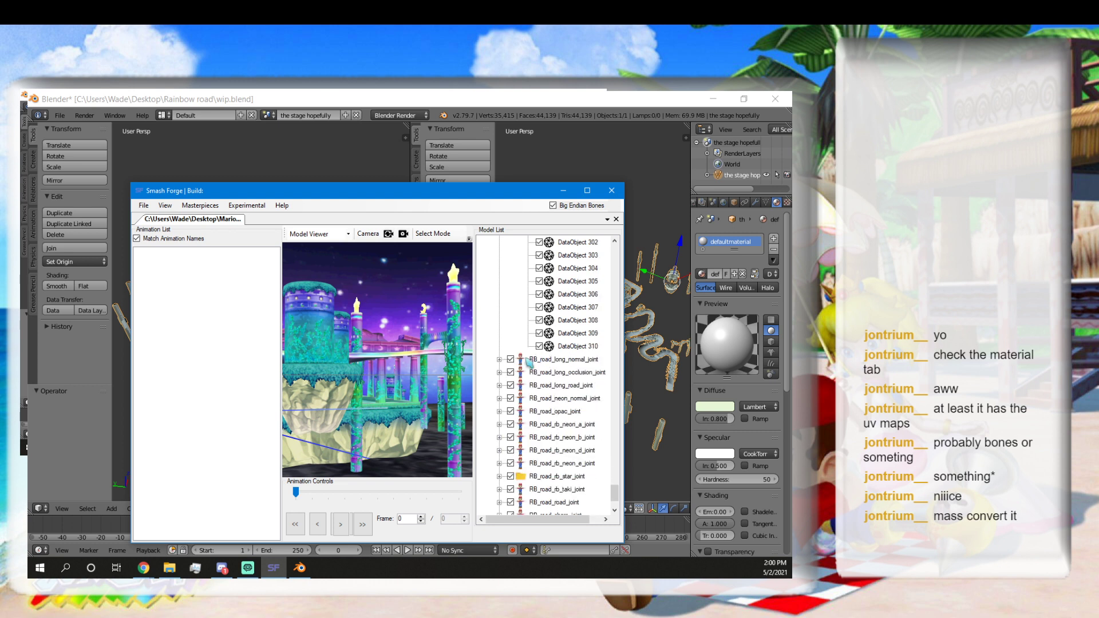
{"action": "left_click", "coordinate": [499, 359]}
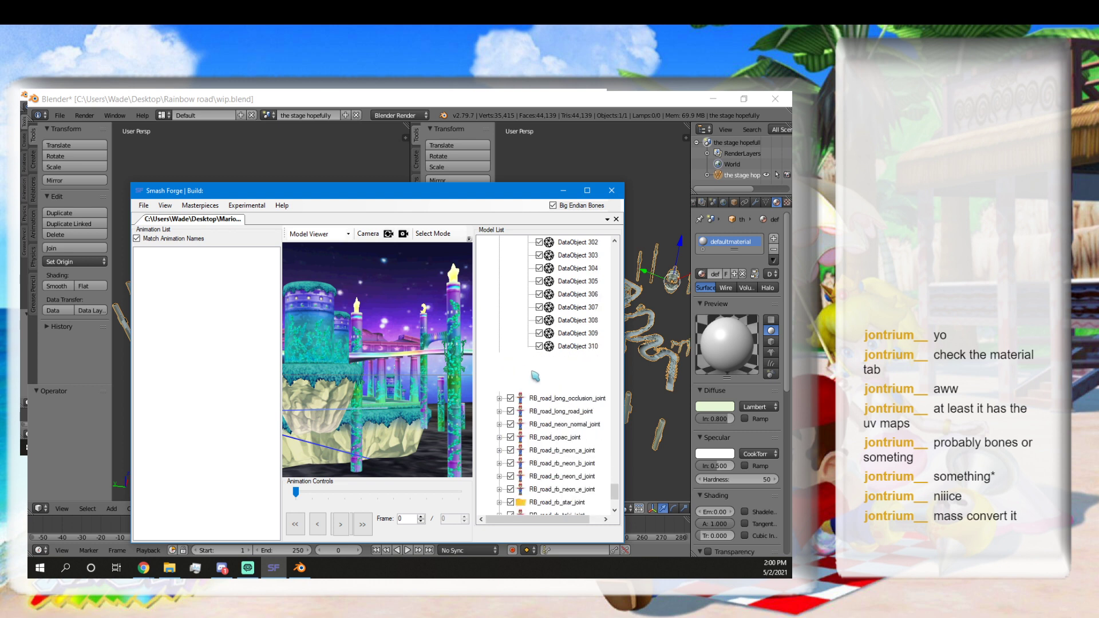
{"action": "left_click_drag", "start_coordinate": [484, 193], "coordinate": [491, 191]}
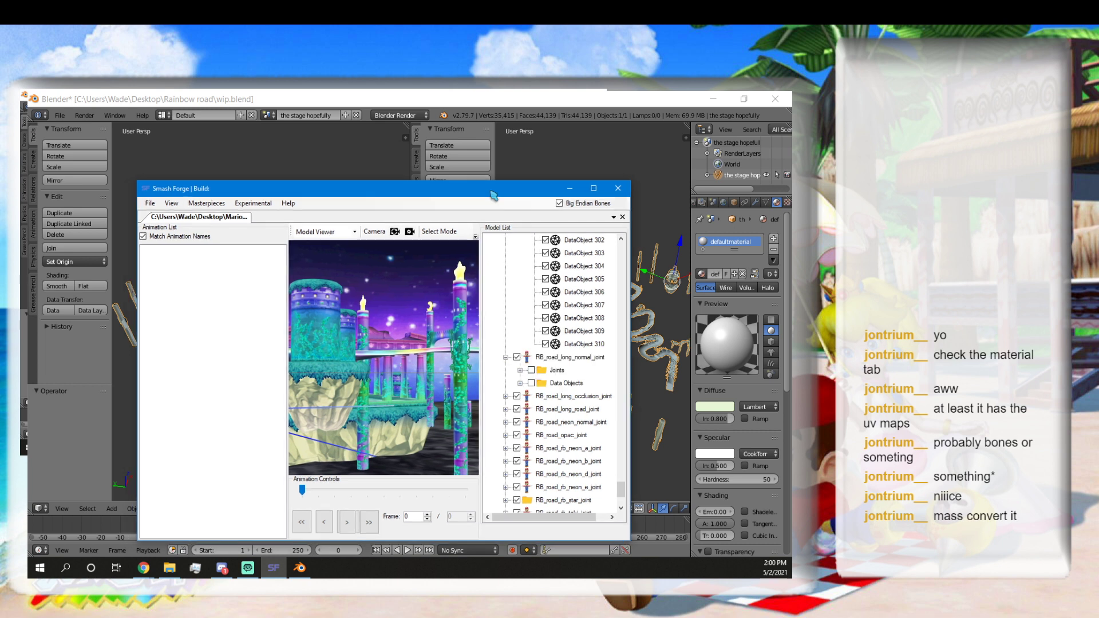
Try to export RB_road_long_normal_joint as a Source Model into the Rainbow road folder, using the existing 2.smd as the file name.
{"action": "left_click", "coordinate": [556, 357]}
{"action": "right_click", "coordinate": [556, 359]}
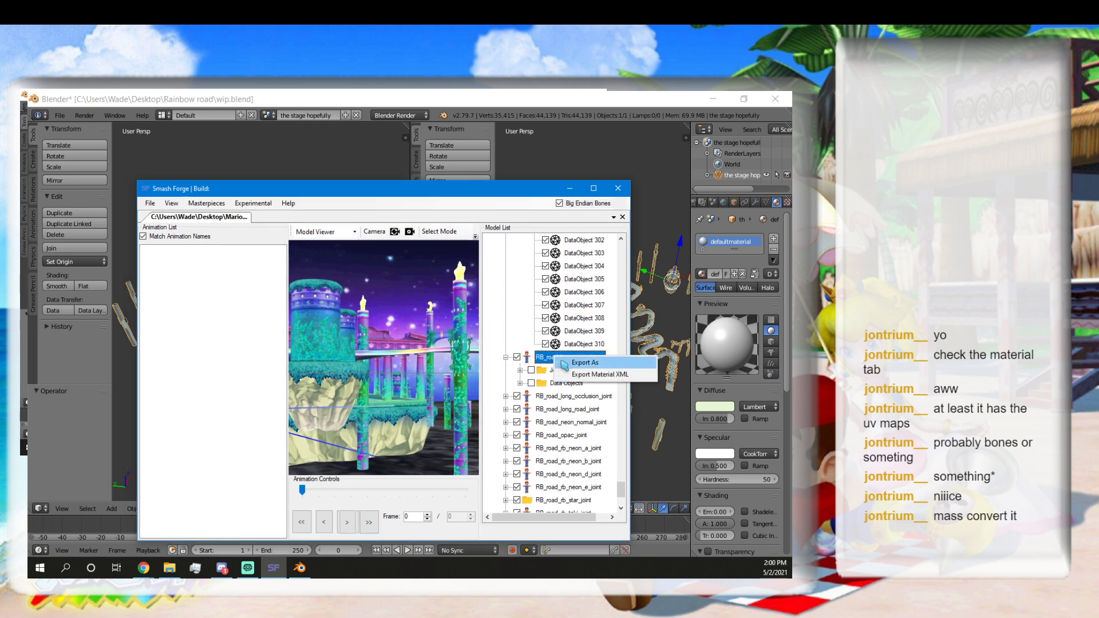
{"action": "left_click", "coordinate": [583, 363]}
{"action": "left_click", "coordinate": [269, 276]}
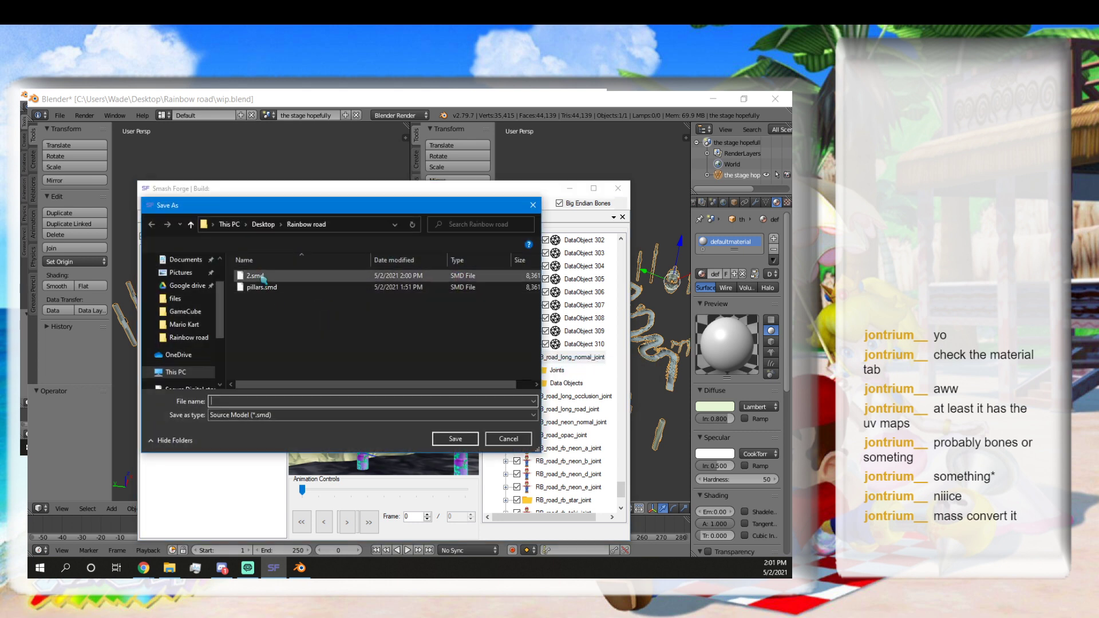
{"action": "left_click", "coordinate": [441, 402]}
{"action": "left_click", "coordinate": [452, 442]}
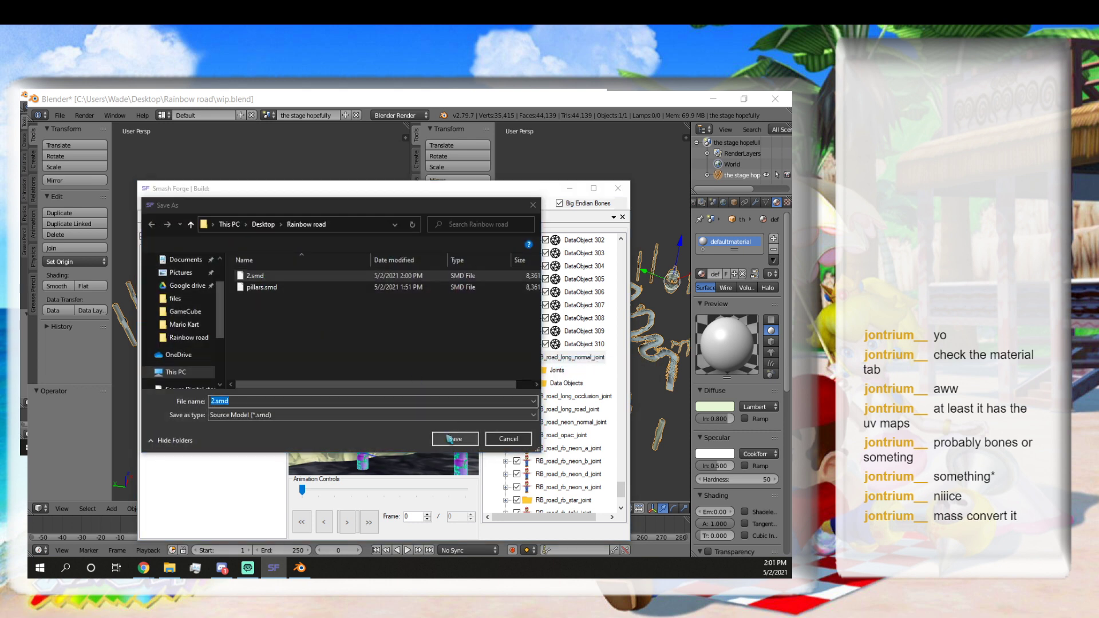
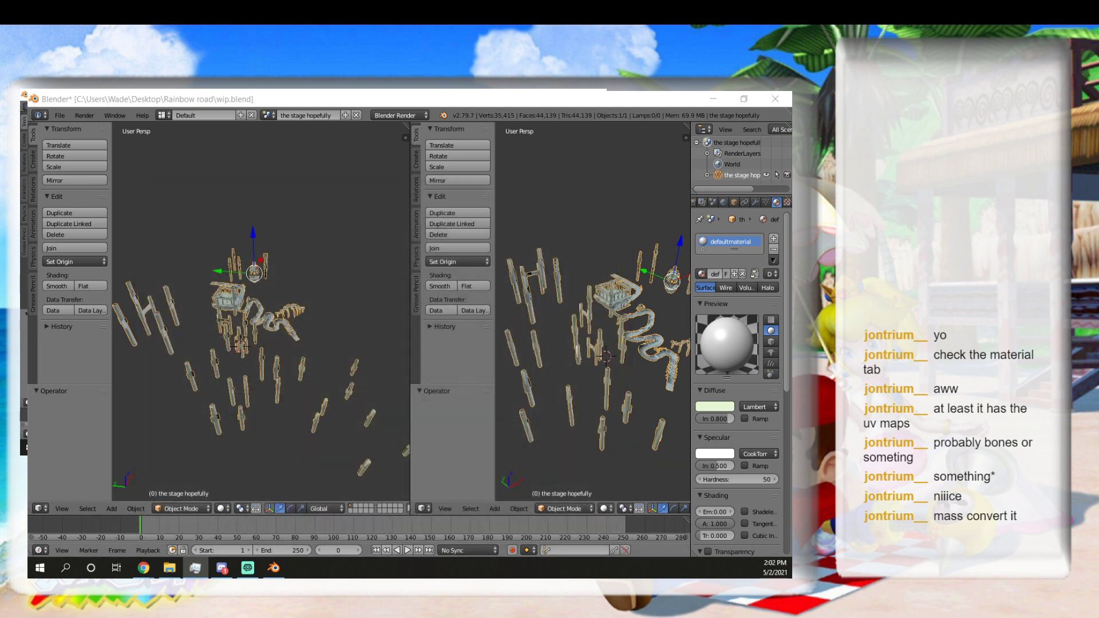
Minimise Blender and start Smash Forge.exe again from the Smash Forge folder on the desktop.
{"action": "left_click", "coordinate": [277, 571]}
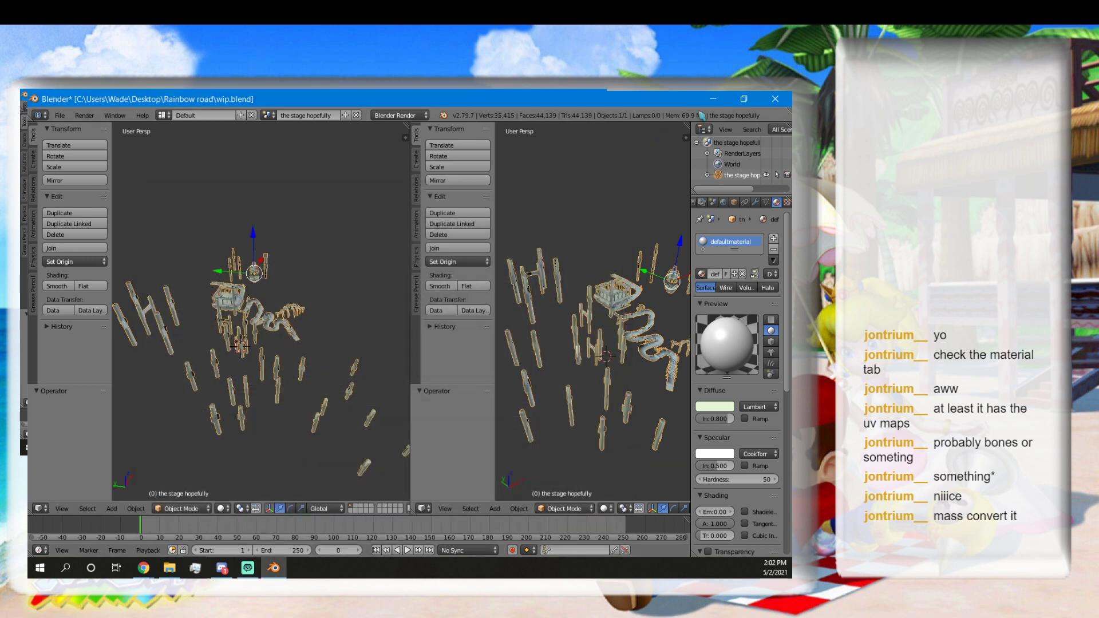
{"action": "left_click", "coordinate": [715, 100]}
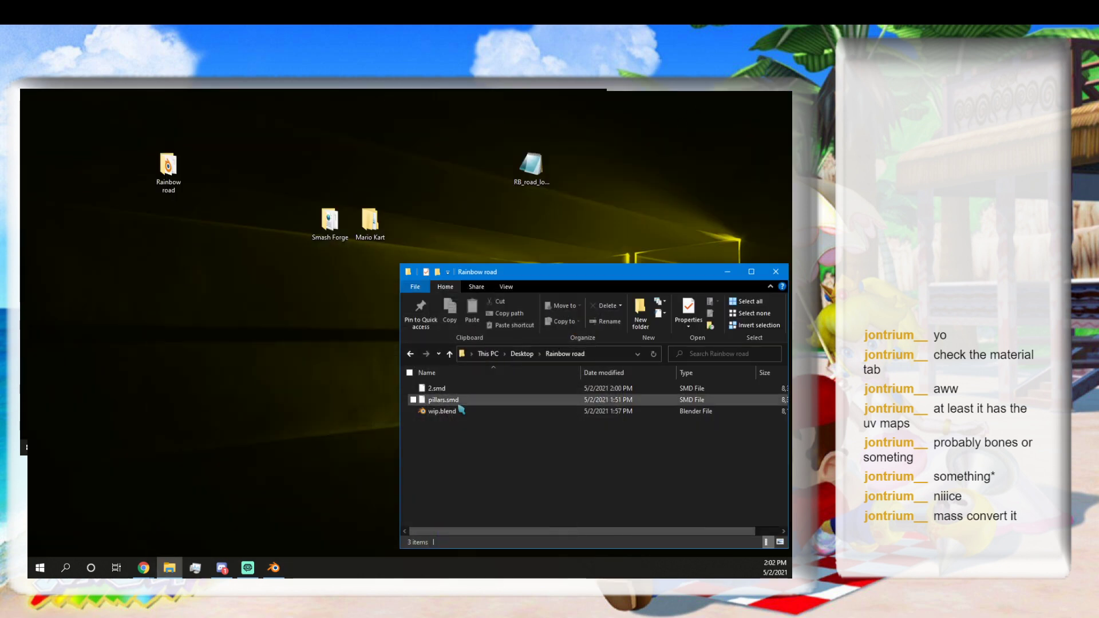
{"action": "double_click", "coordinate": [329, 221]}
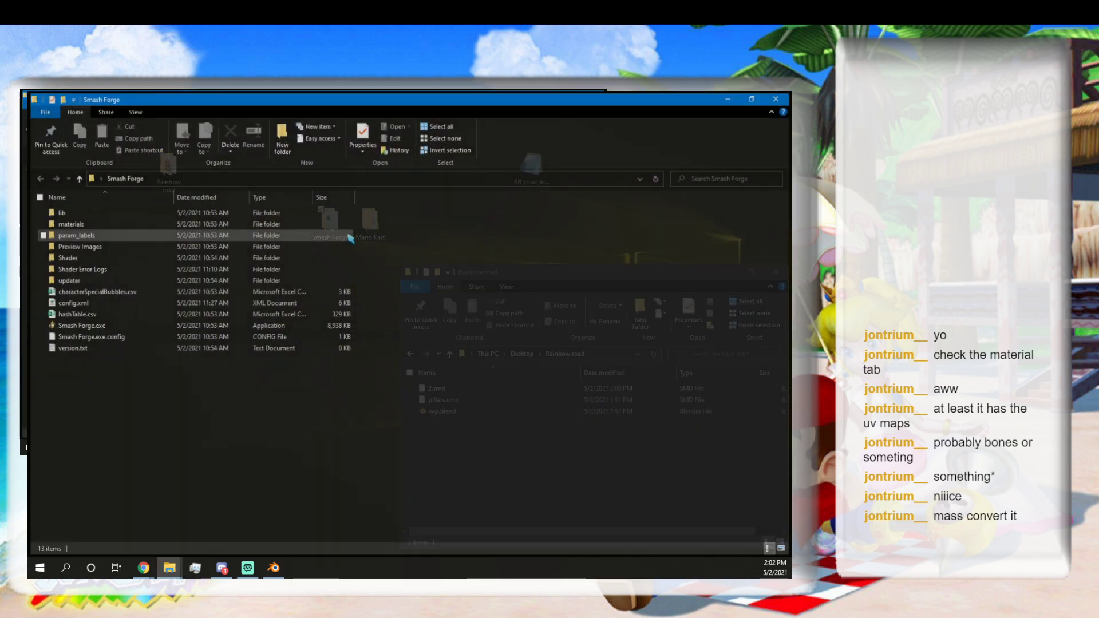
{"action": "double_click", "coordinate": [133, 329]}
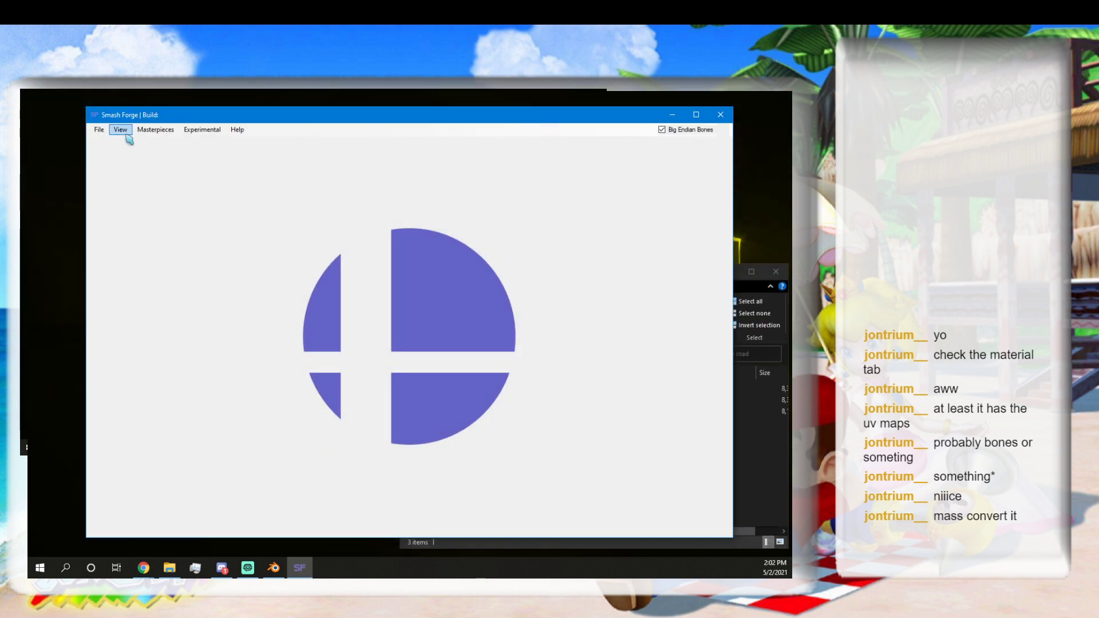
{"action": "left_click", "coordinate": [99, 130]}
{"action": "mouse_move", "coordinate": [113, 153]}
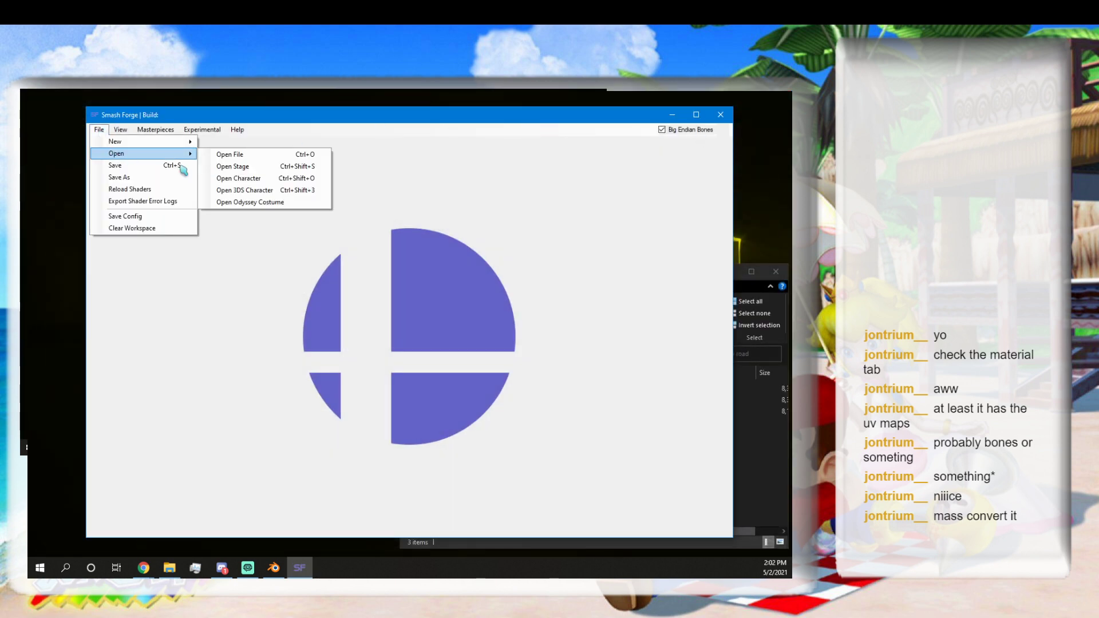
{"action": "left_click", "coordinate": [238, 166]}
{"action": "scroll", "coordinate": [132, 246], "scroll_direction": "up", "scroll_amount": 2}
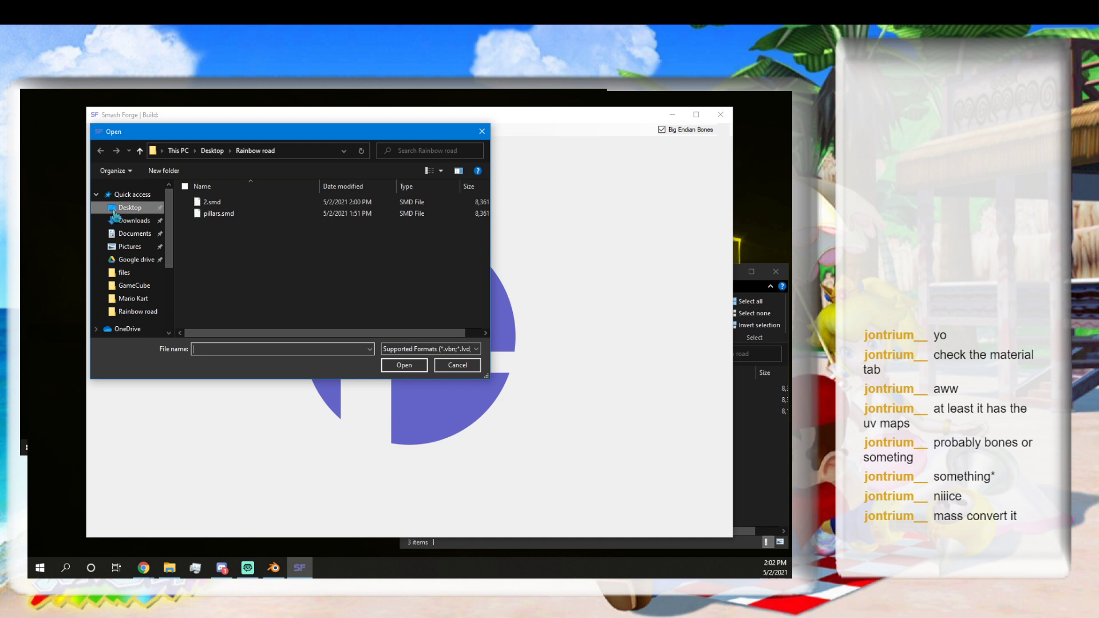
{"action": "left_click", "coordinate": [123, 207]}
{"action": "scroll", "coordinate": [293, 280], "scroll_direction": "down", "scroll_amount": 3}
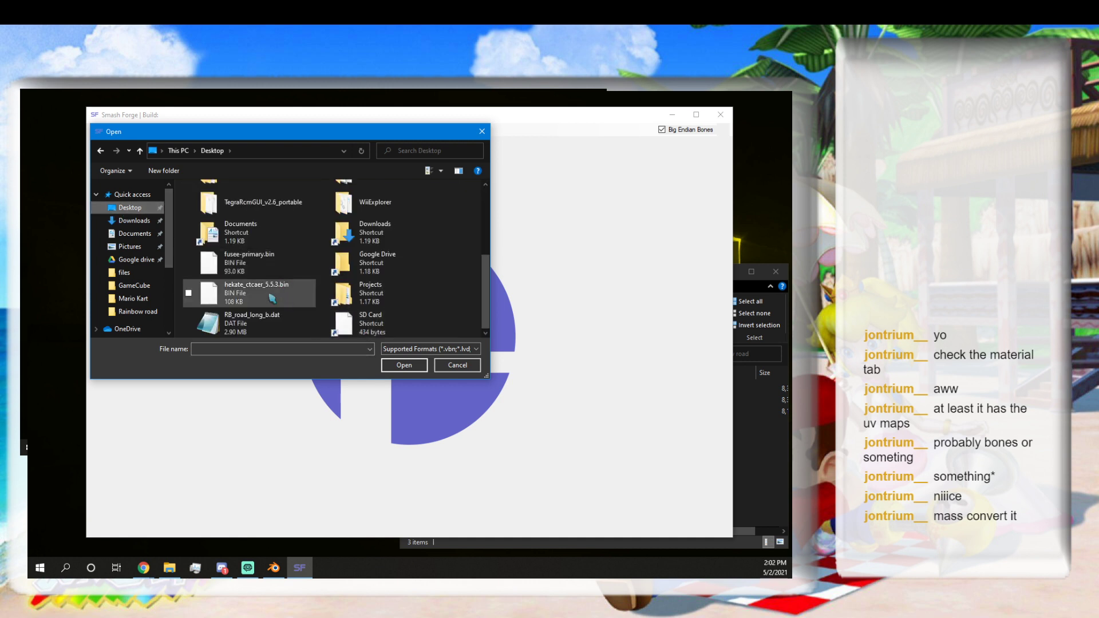
{"action": "scroll", "coordinate": [291, 270], "scroll_direction": "up", "scroll_amount": 5}
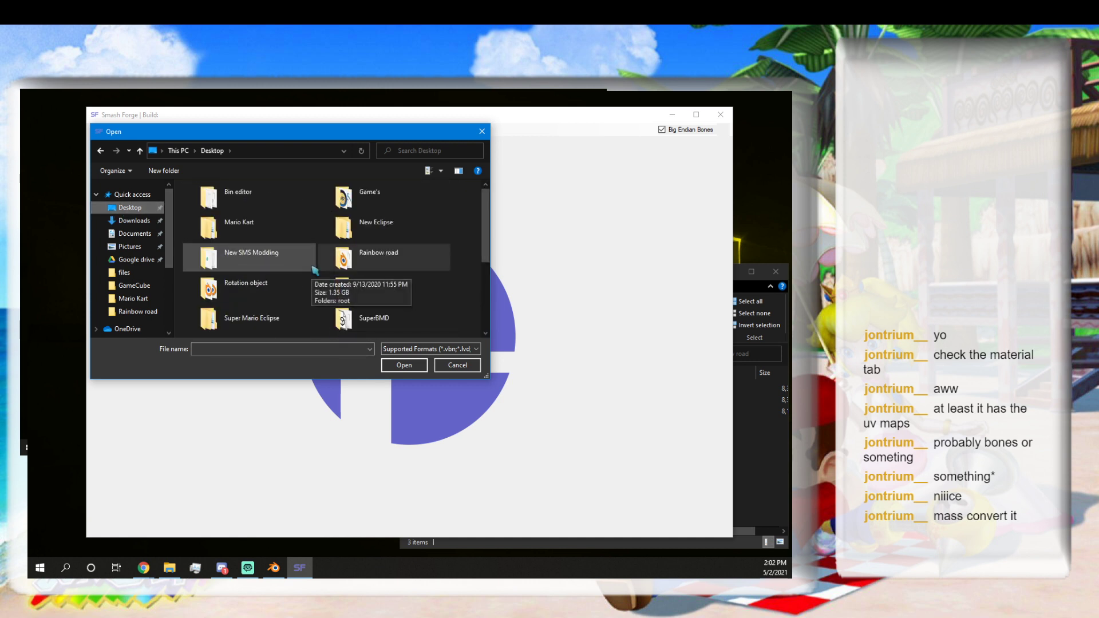
{"action": "scroll", "coordinate": [314, 270], "scroll_direction": "down", "scroll_amount": 5}
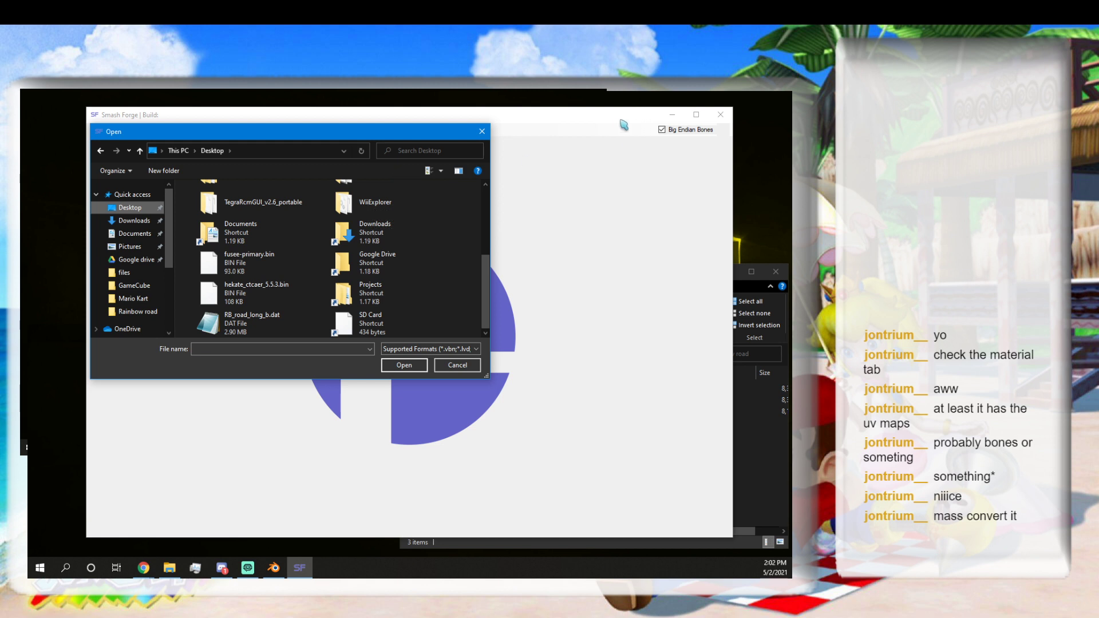
{"action": "left_click", "coordinate": [537, 222]}
{"action": "scroll", "coordinate": [385, 255], "scroll_direction": "up", "scroll_amount": 5}
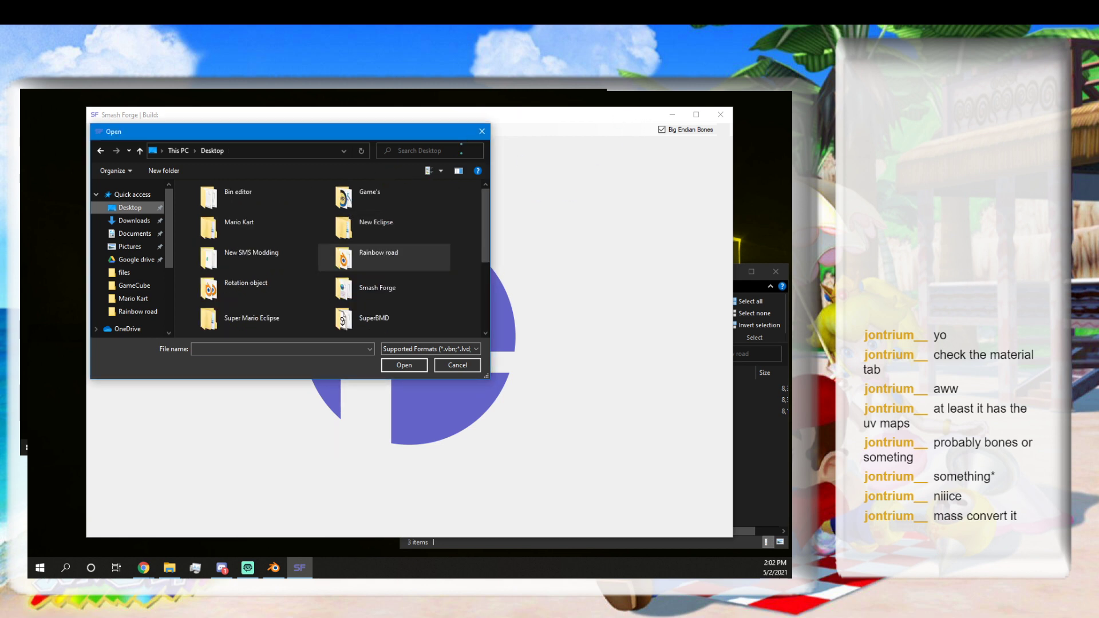
{"action": "left_click", "coordinate": [403, 350]}
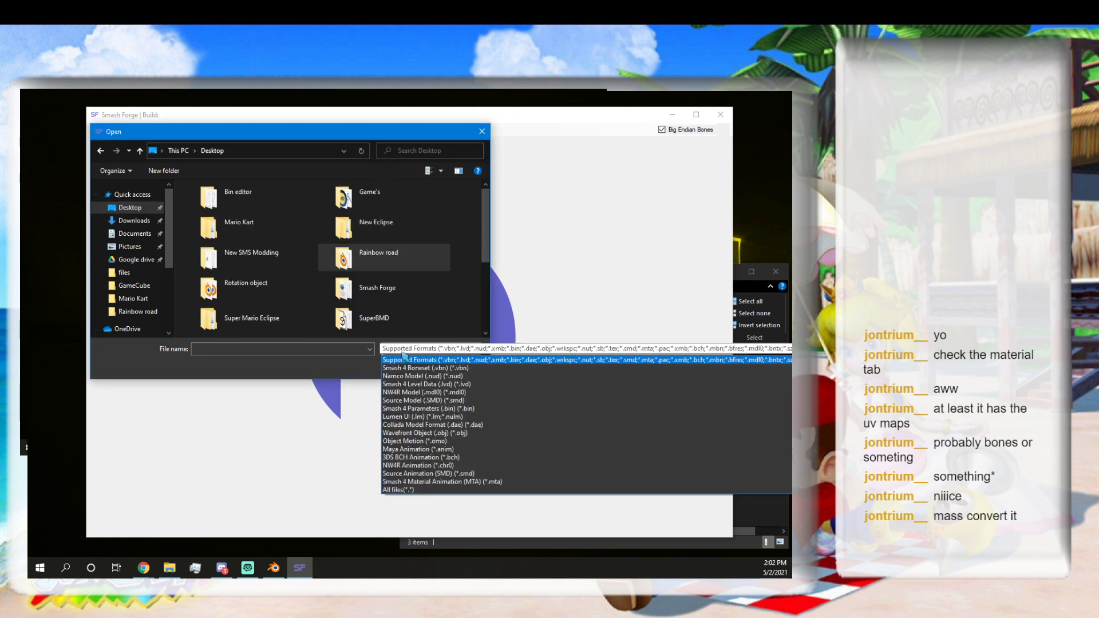
{"action": "left_click", "coordinate": [403, 359]}
{"action": "left_click", "coordinate": [482, 131]}
{"action": "left_click_drag", "start_coordinate": [513, 119], "coordinate": [387, 325]}
{"action": "left_click", "coordinate": [548, 170]}
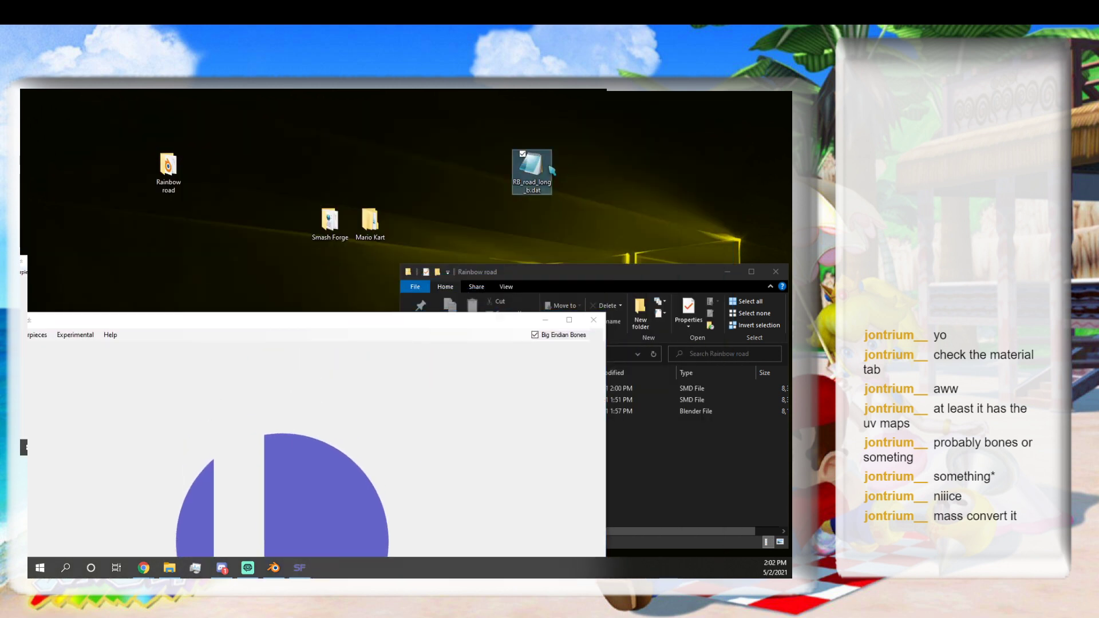
{"action": "left_click", "coordinate": [419, 323]}
{"action": "left_click_drag", "start_coordinate": [418, 324], "coordinate": [512, 139]}
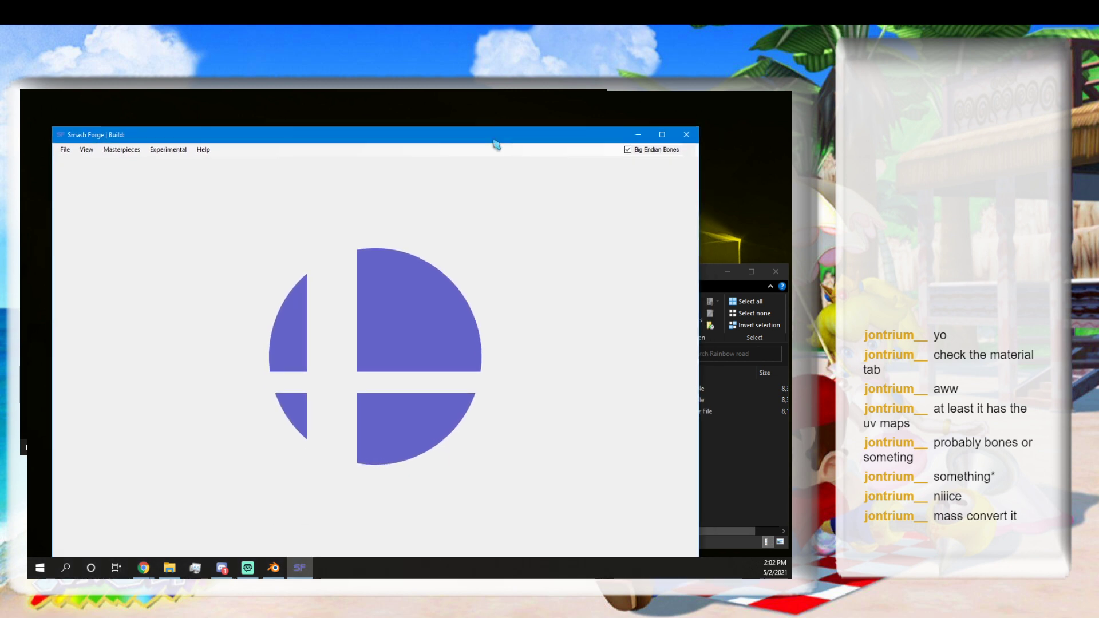
{"action": "left_click", "coordinate": [65, 150]}
{"action": "mouse_move", "coordinate": [72, 173]}
{"action": "left_click", "coordinate": [197, 174]}
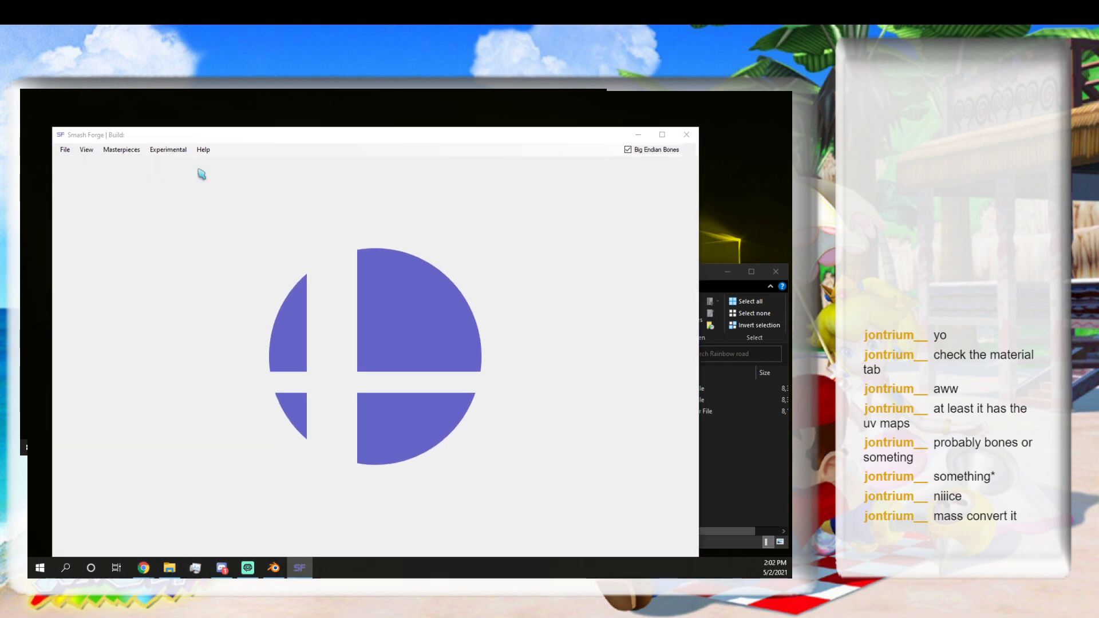
{"action": "left_click", "coordinate": [95, 206]}
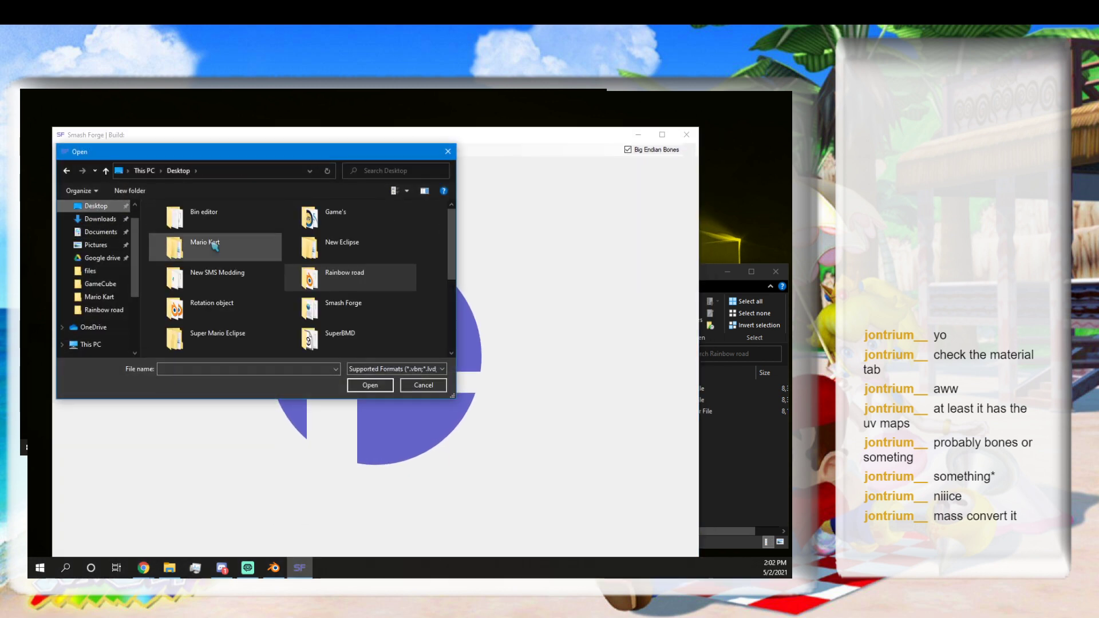
{"action": "scroll", "coordinate": [211, 245], "scroll_direction": "down", "scroll_amount": 3}
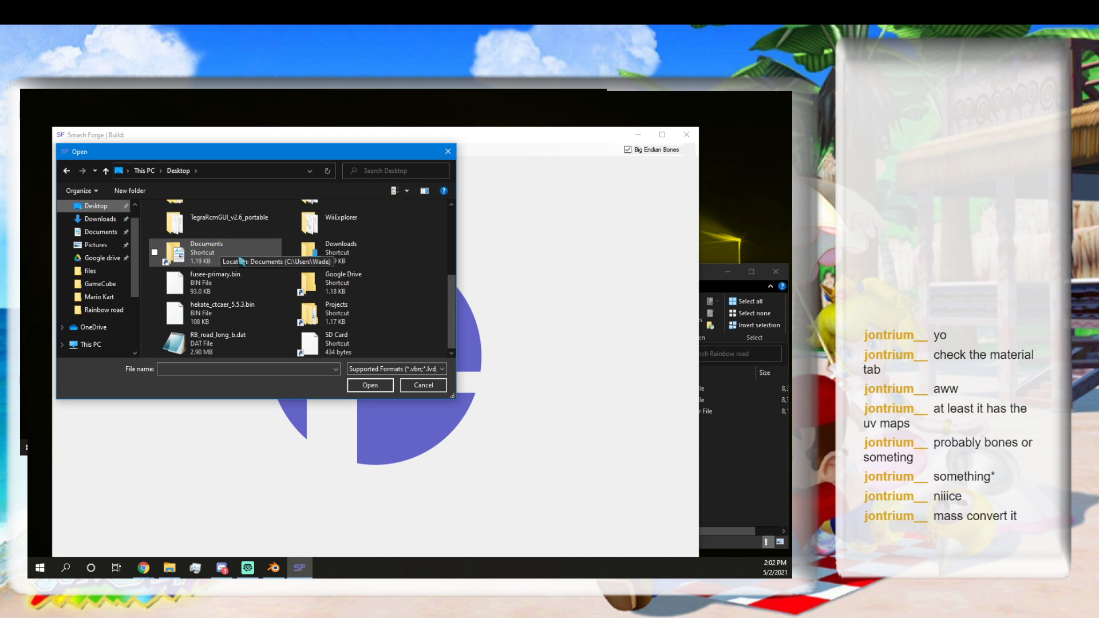
{"action": "left_click", "coordinate": [447, 151]}
{"action": "left_click_drag", "start_coordinate": [461, 140], "coordinate": [364, 199]}
{"action": "left_click", "coordinate": [587, 192]}
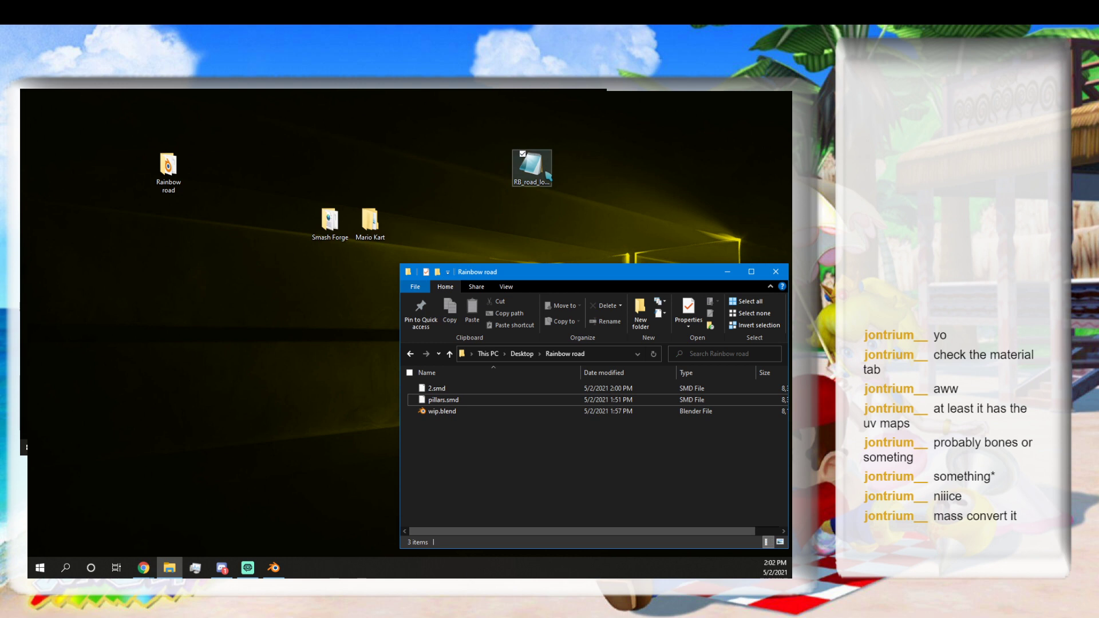
Reopen the Smash Forge folder and load RB_road_long_b.dat from the desktop with Smash Forge.exe.
{"action": "double_click", "coordinate": [316, 232]}
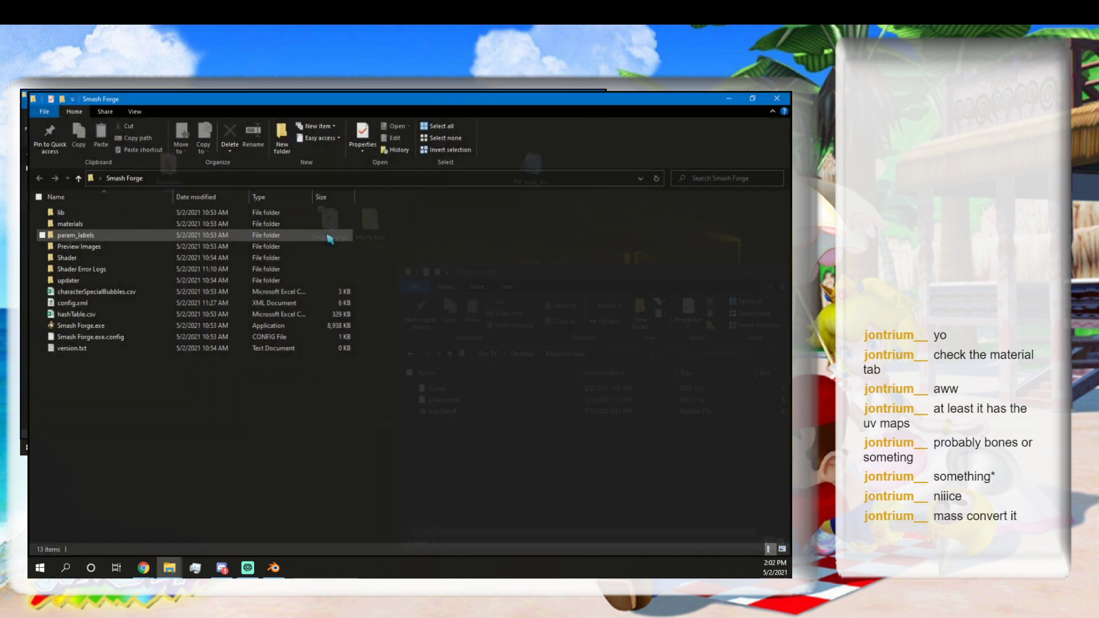
{"action": "left_click_drag", "start_coordinate": [362, 104], "coordinate": [239, 243]}
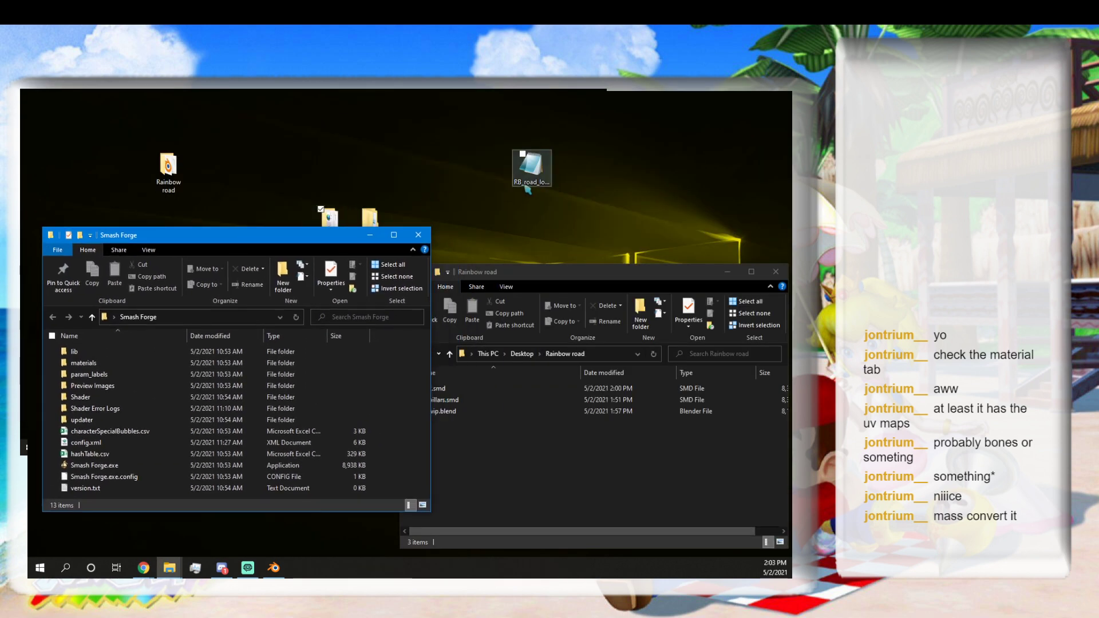
{"action": "left_click_drag", "start_coordinate": [531, 166], "coordinate": [136, 469]}
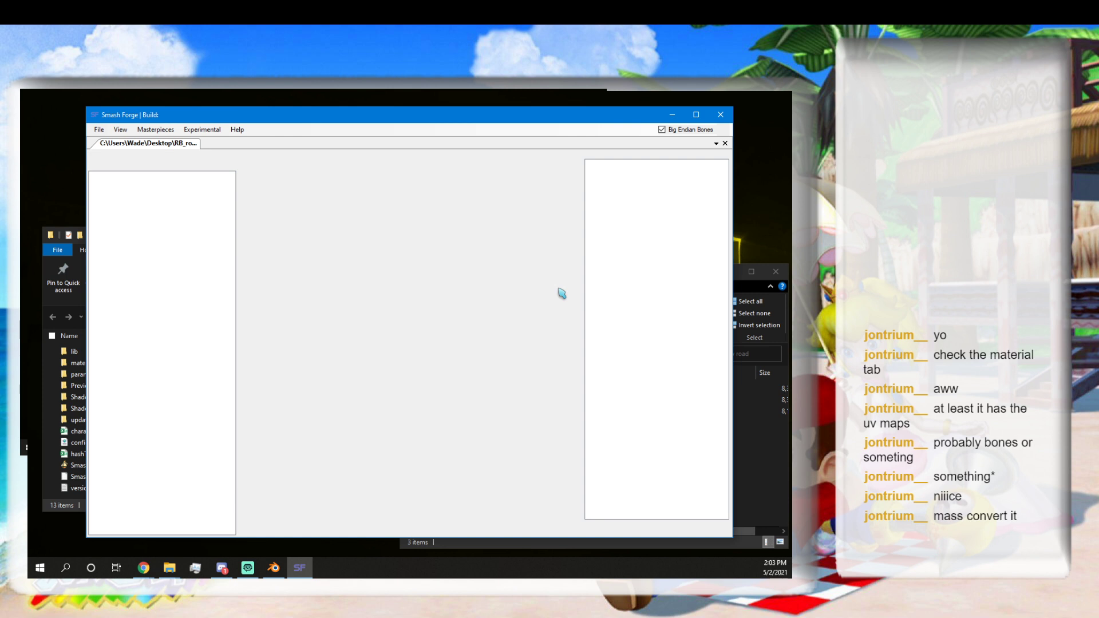
{"action": "left_click", "coordinate": [42, 396]}
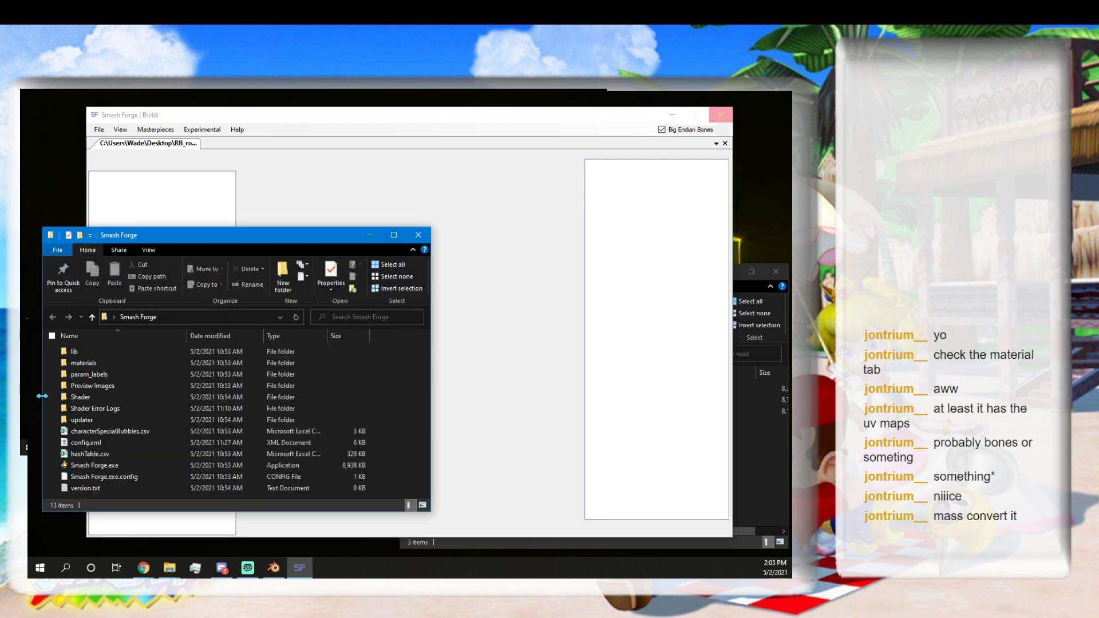
{"action": "left_click_drag", "start_coordinate": [203, 239], "coordinate": [191, 278]}
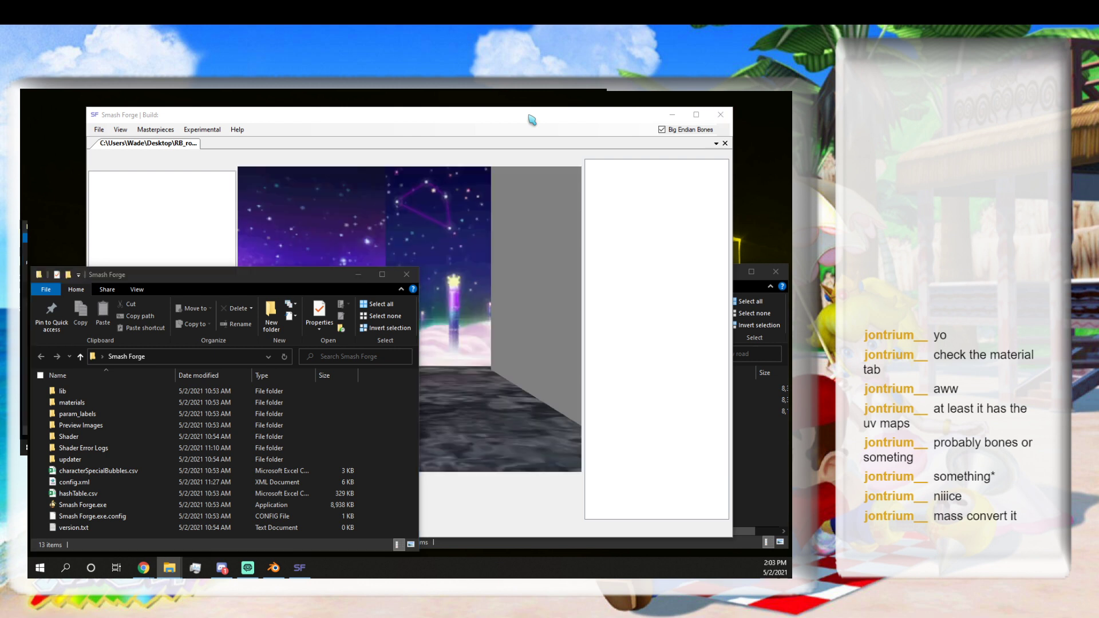
Bring Smash Forge to the front and expand the RB_road_long_joint and RB_road_long_normal_joint models.
{"action": "left_click", "coordinate": [531, 120]}
{"action": "left_click_drag", "start_coordinate": [450, 286], "coordinate": [447, 402]}
{"action": "left_click_drag", "start_coordinate": [382, 273], "coordinate": [404, 269]}
{"action": "left_click_drag", "start_coordinate": [372, 343], "coordinate": [401, 299]}
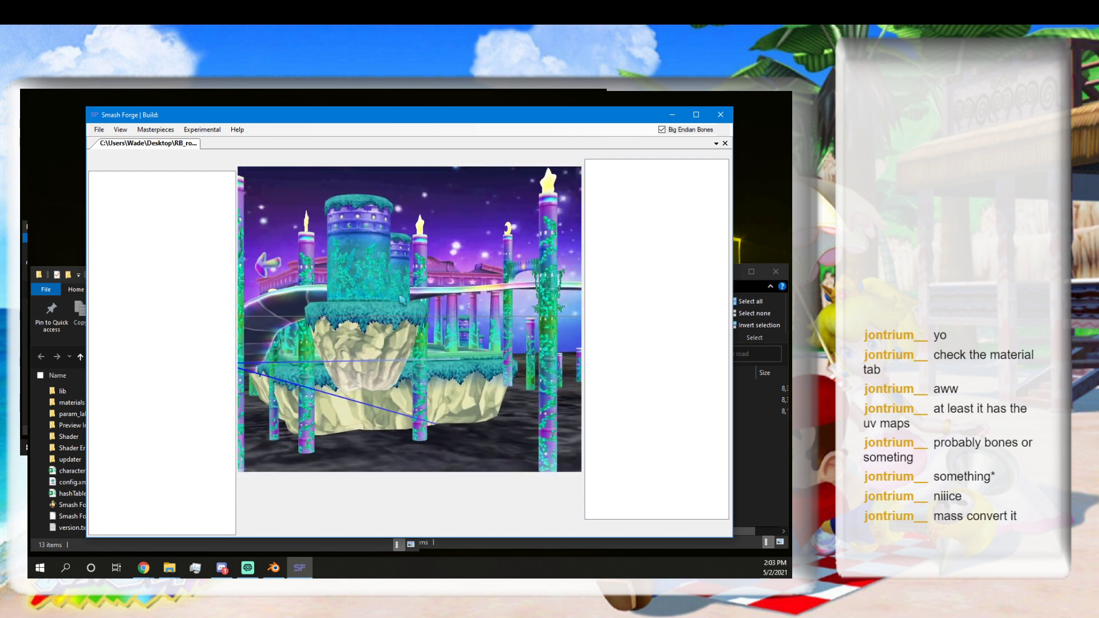
{"action": "mouse_move", "coordinate": [597, 121]}
{"action": "left_mouse_down"}
{"action": "mouse_move", "coordinate": [581, 124]}
{"action": "mouse_move", "coordinate": [595, 122]}
{"action": "left_mouse_up"}
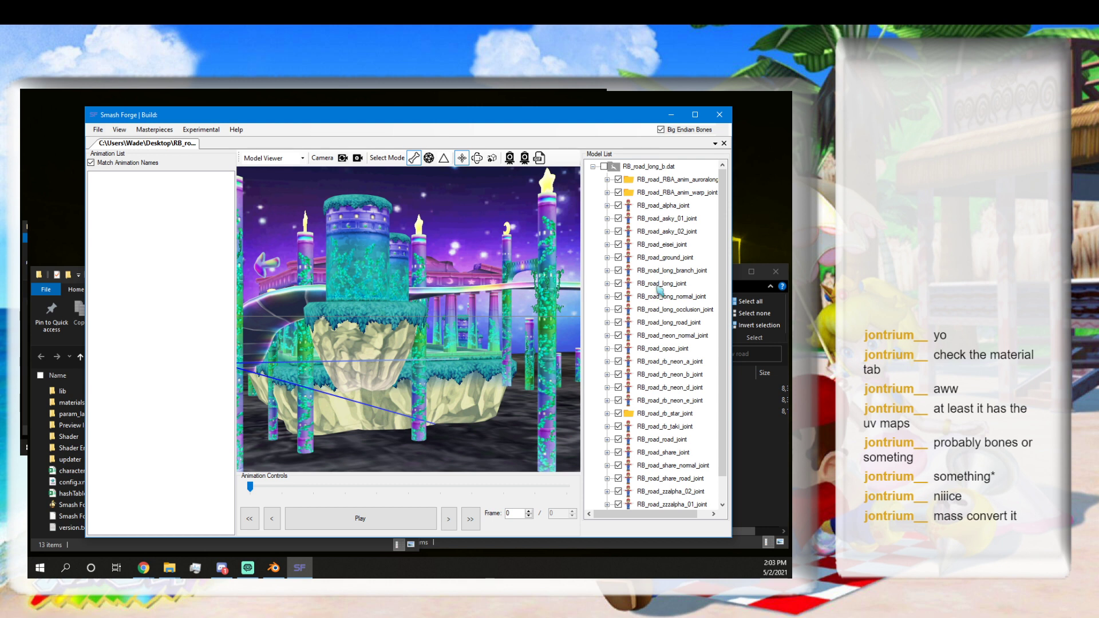
{"action": "left_click", "coordinate": [607, 283]}
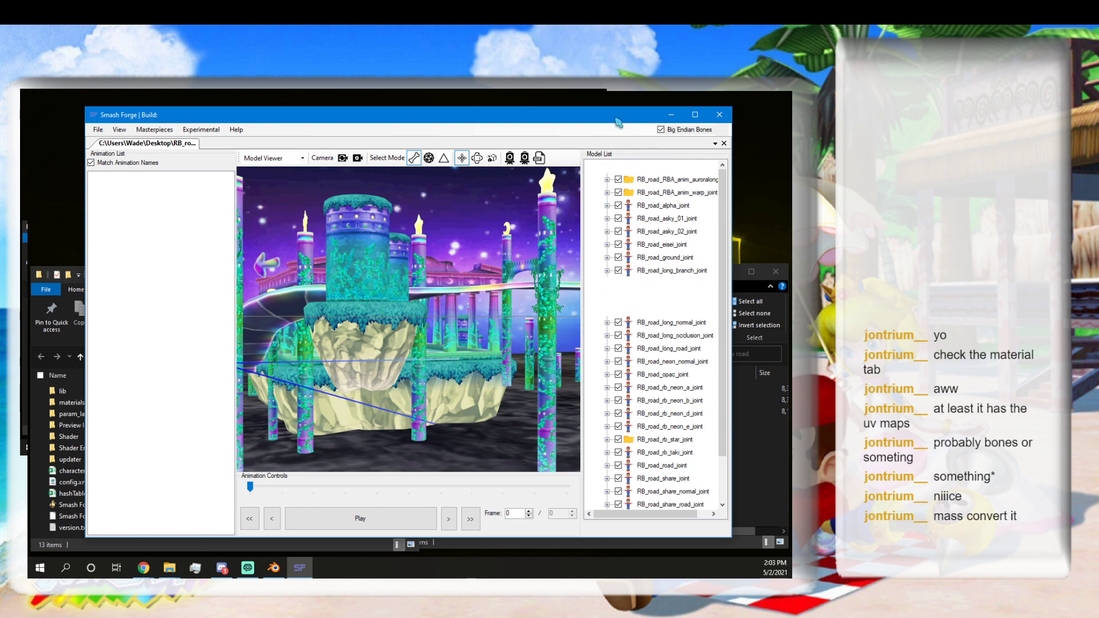
{"action": "left_click_drag", "start_coordinate": [618, 122], "coordinate": [614, 123]}
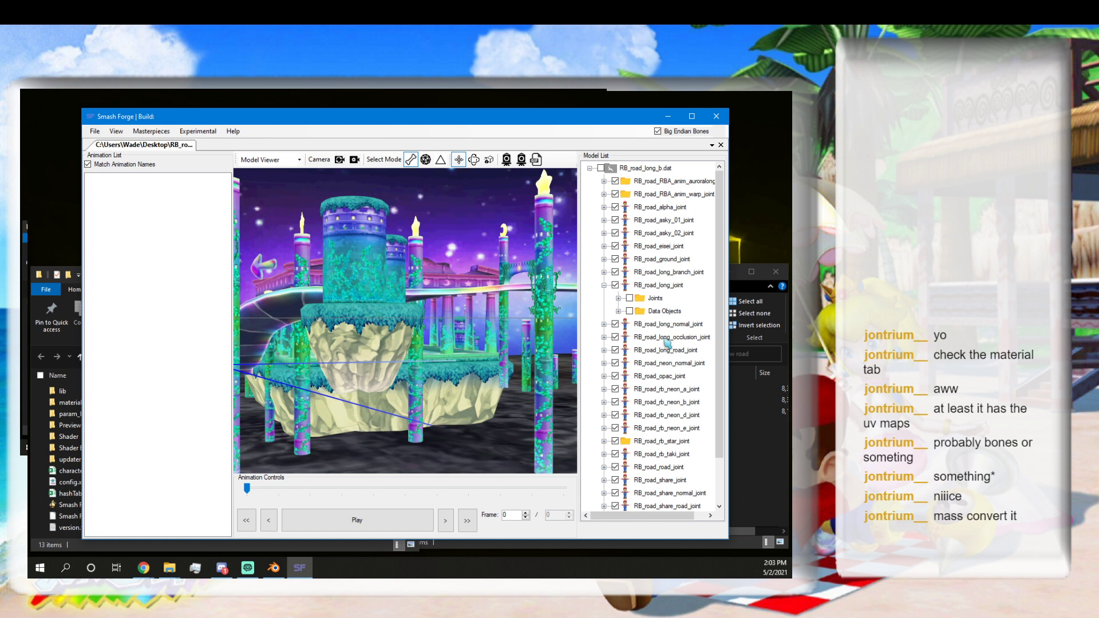
{"action": "left_click", "coordinate": [604, 325]}
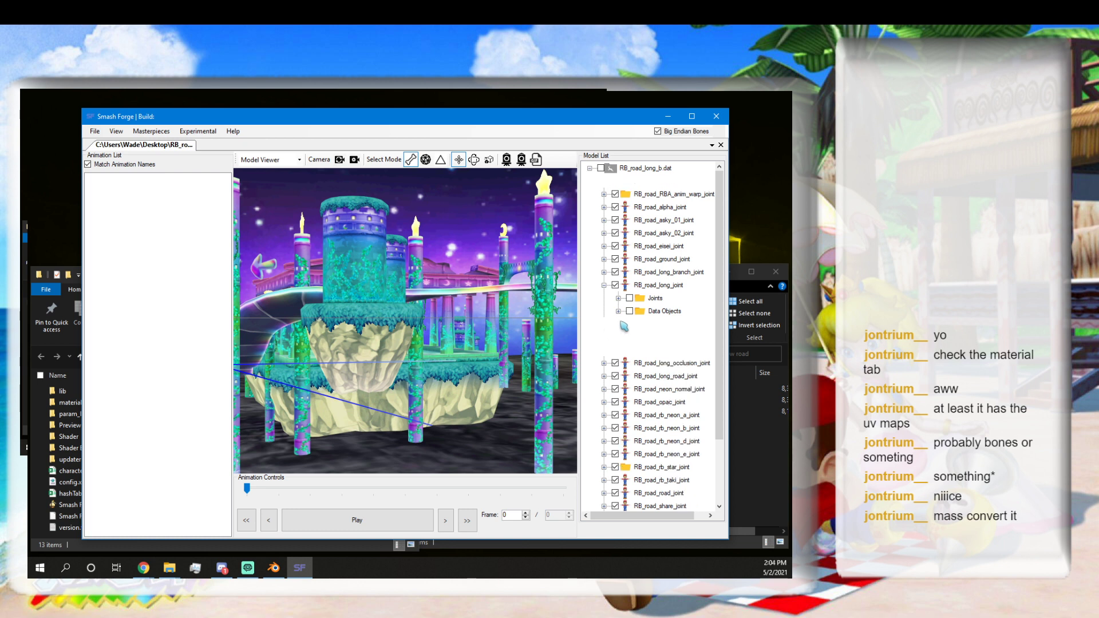
{"action": "left_click_drag", "start_coordinate": [599, 120], "coordinate": [602, 118]}
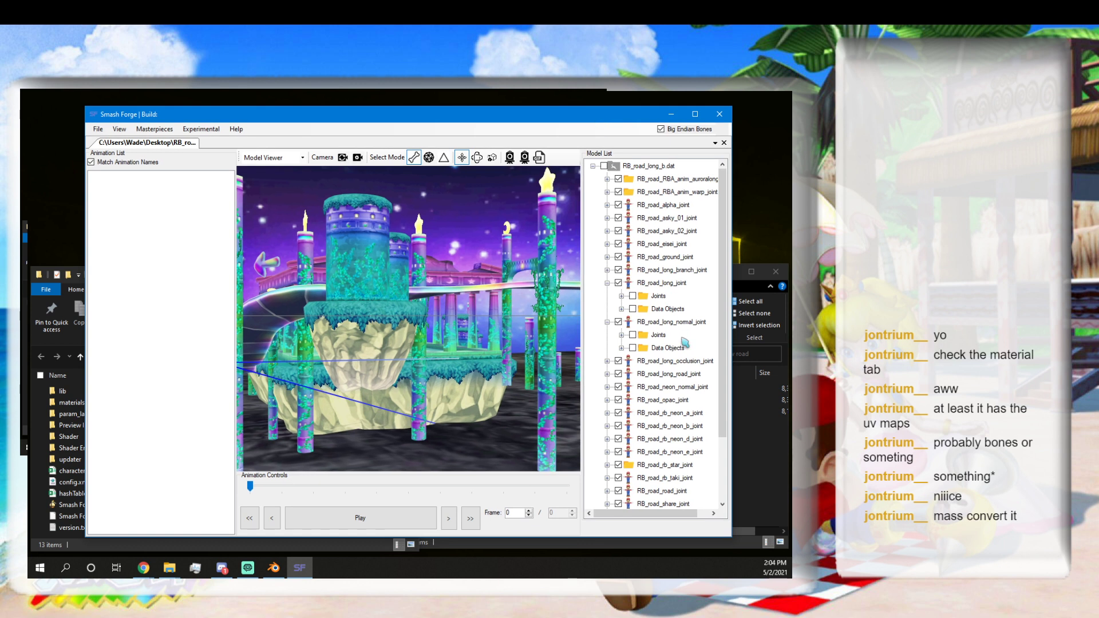
Export RB_road_long_normal_joint as a Source Model named normal into the Rainbow road folder, deleting the old 2.smd there.
{"action": "right_click", "coordinate": [658, 324]}
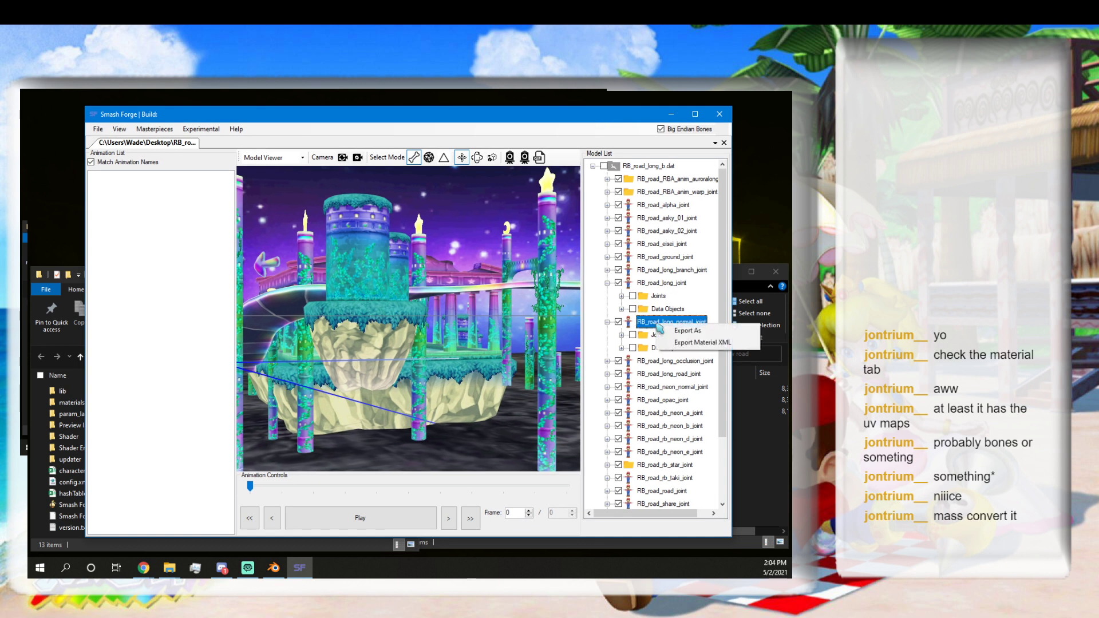
{"action": "left_click", "coordinate": [681, 331]}
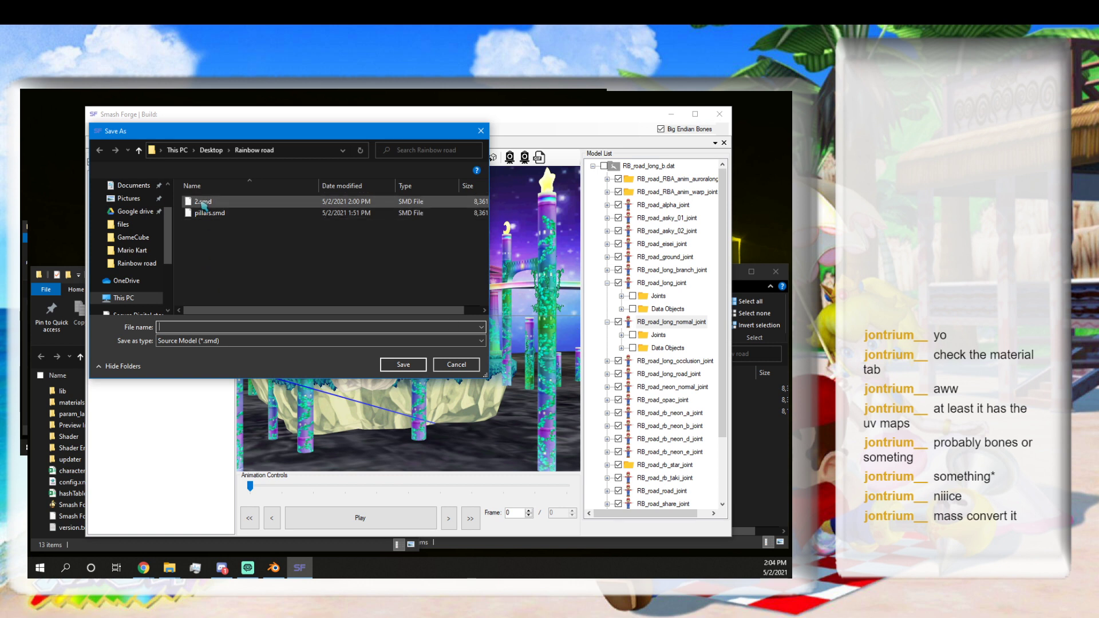
{"action": "left_click", "coordinate": [203, 204]}
{"action": "key", "text": "Delete"}
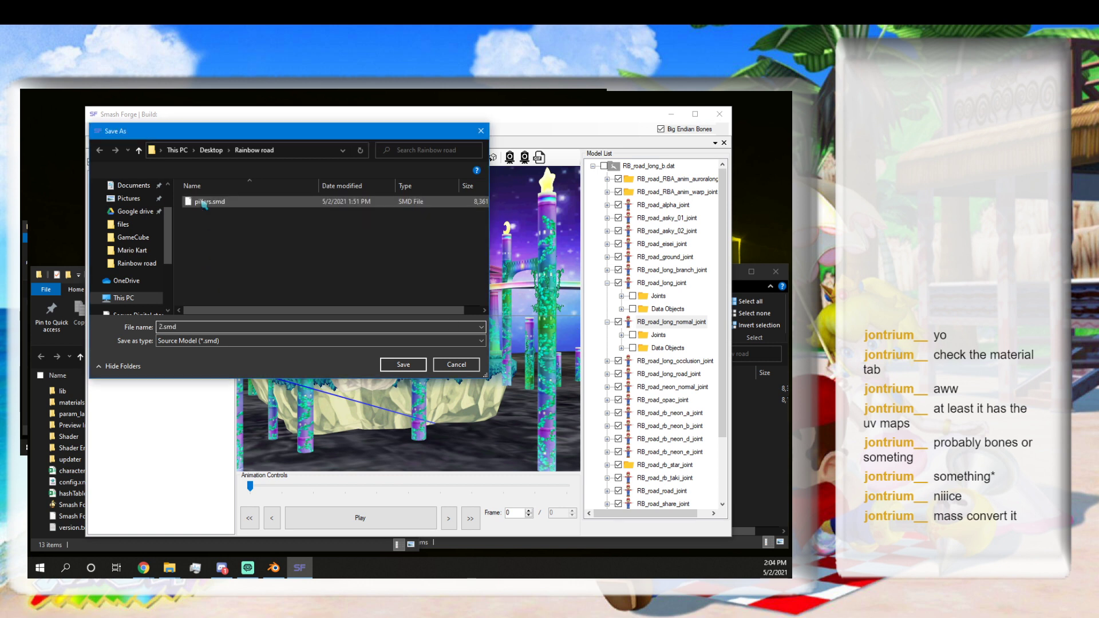
{"action": "left_click", "coordinate": [208, 326]}
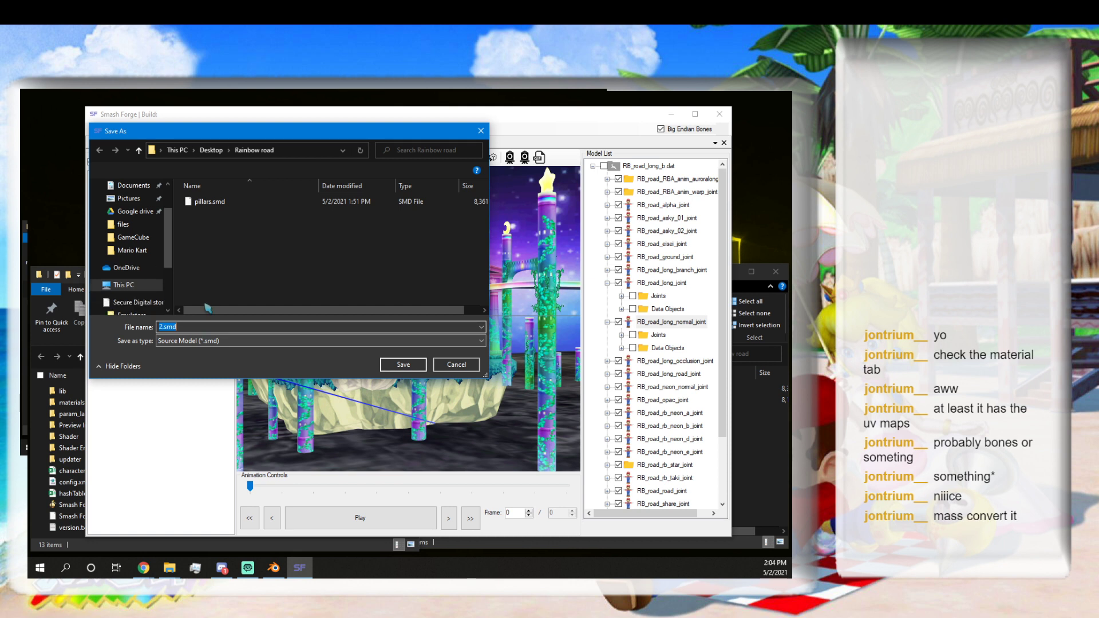
{"action": "type", "text": "normal"}
{"action": "key", "text": "Return"}
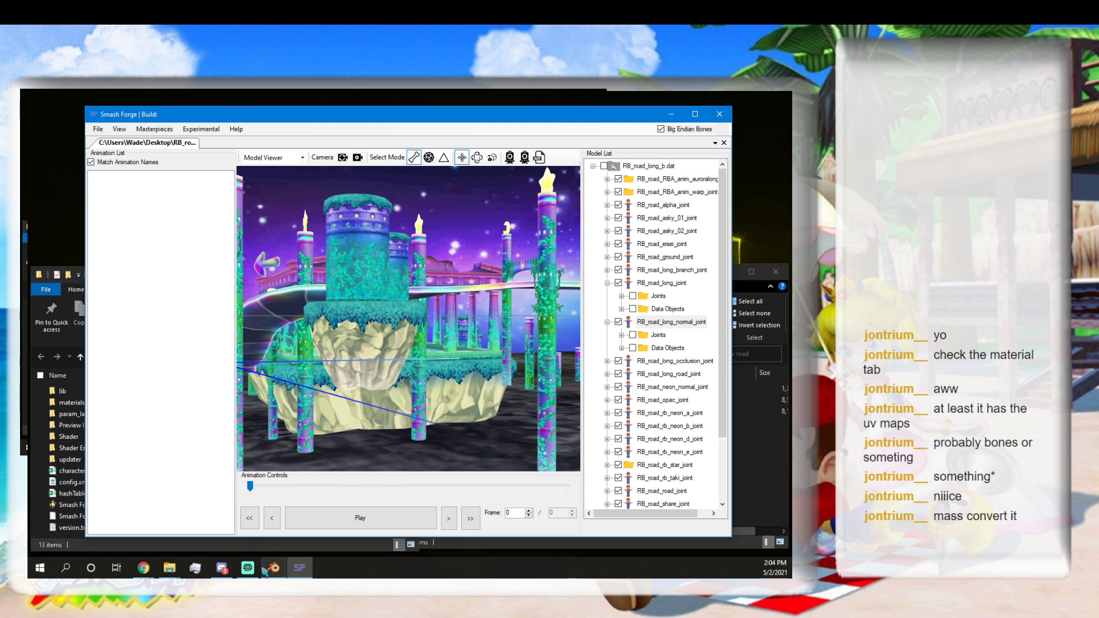
{"action": "left_click", "coordinate": [222, 569]}
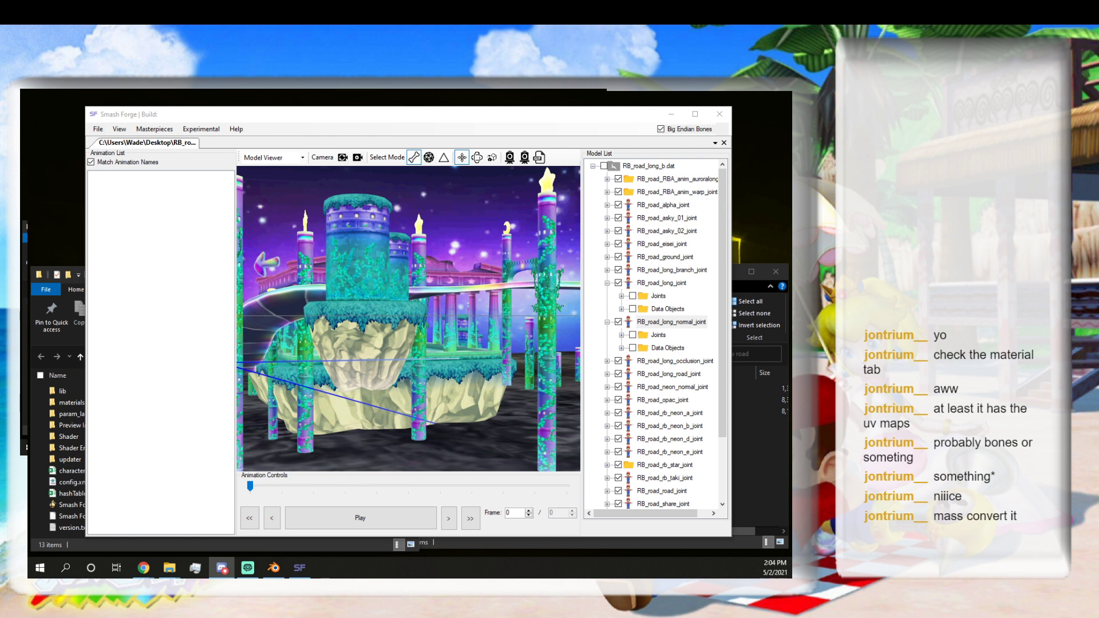
{"action": "left_click", "coordinate": [423, 121]}
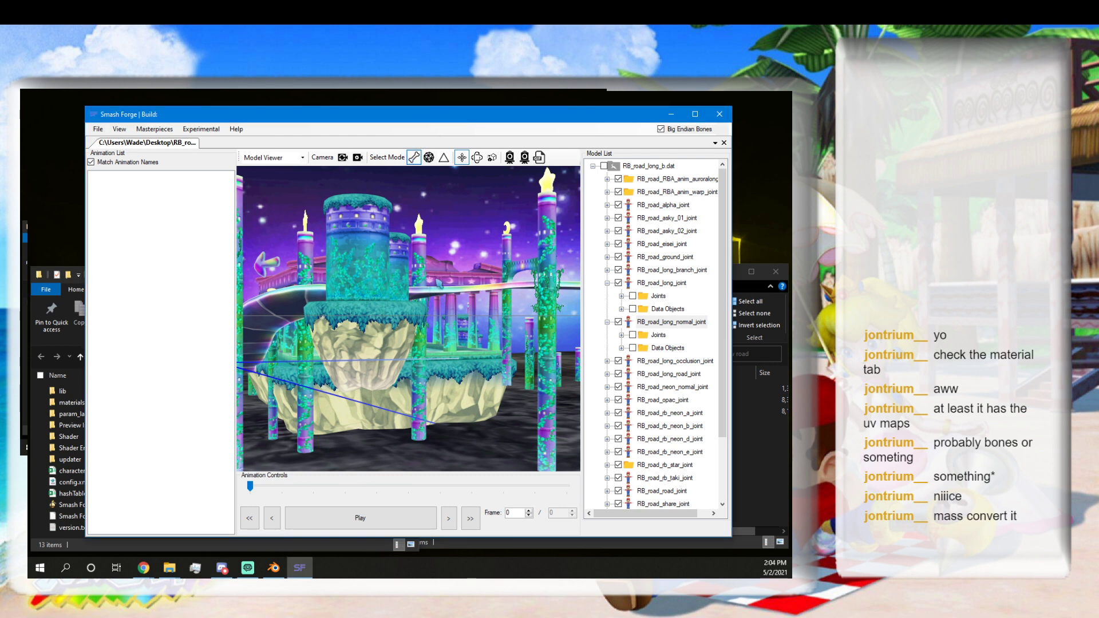
{"action": "left_click", "coordinate": [538, 157]}
{"action": "left_click", "coordinate": [655, 337]}
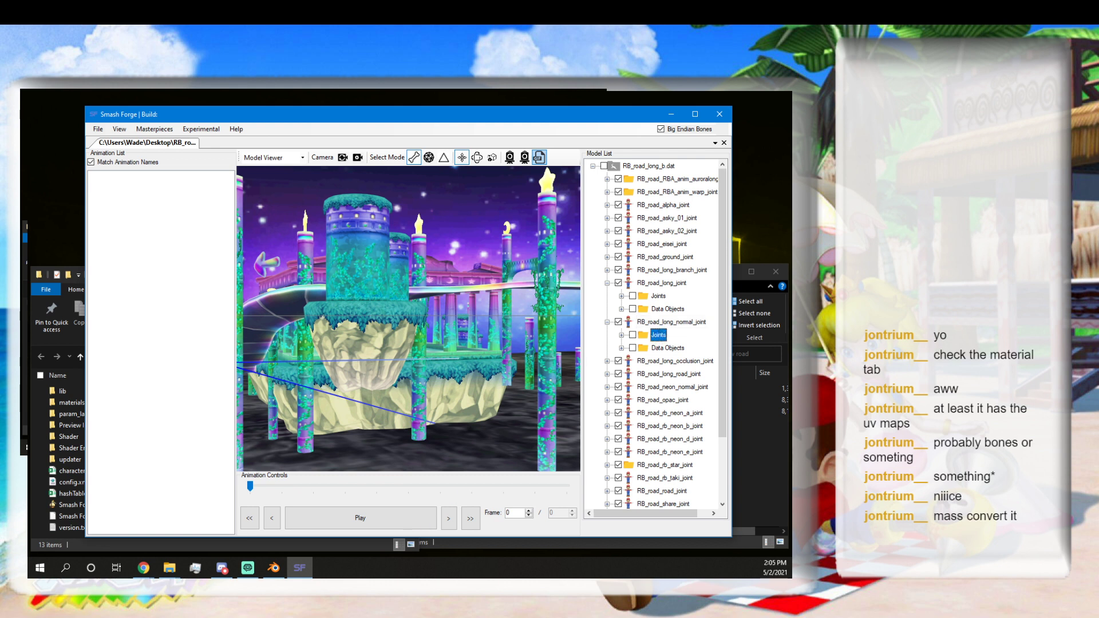
Switch to Blender and change the second 3D view into a UV/Image Editor.
{"action": "key", "text": "alt+Tab"}
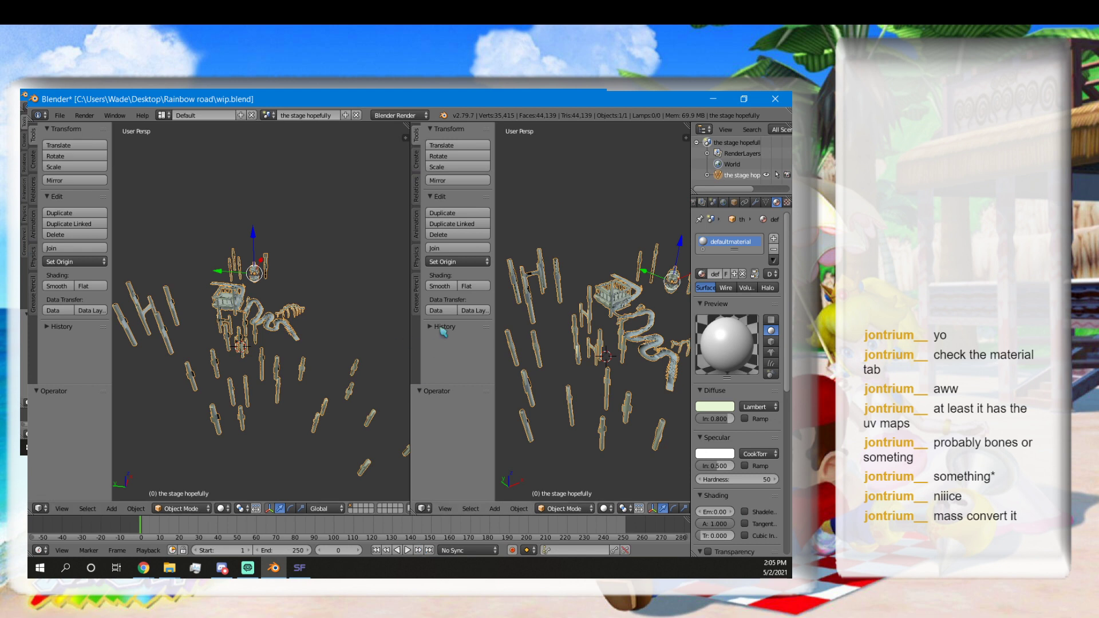
{"action": "left_click", "coordinate": [424, 508]}
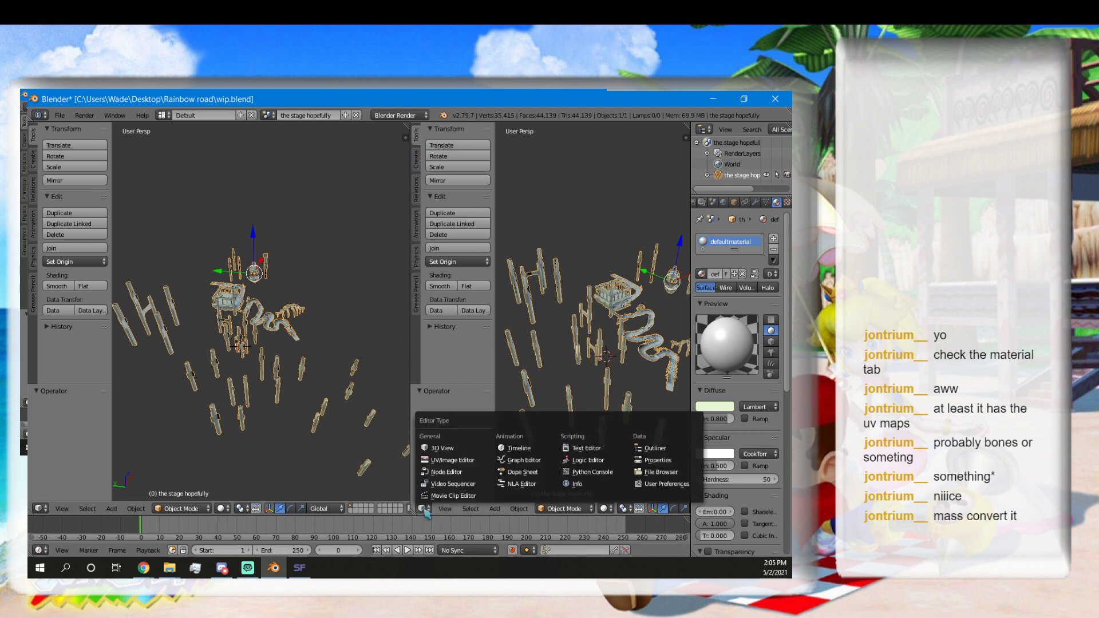
{"action": "left_click", "coordinate": [440, 460]}
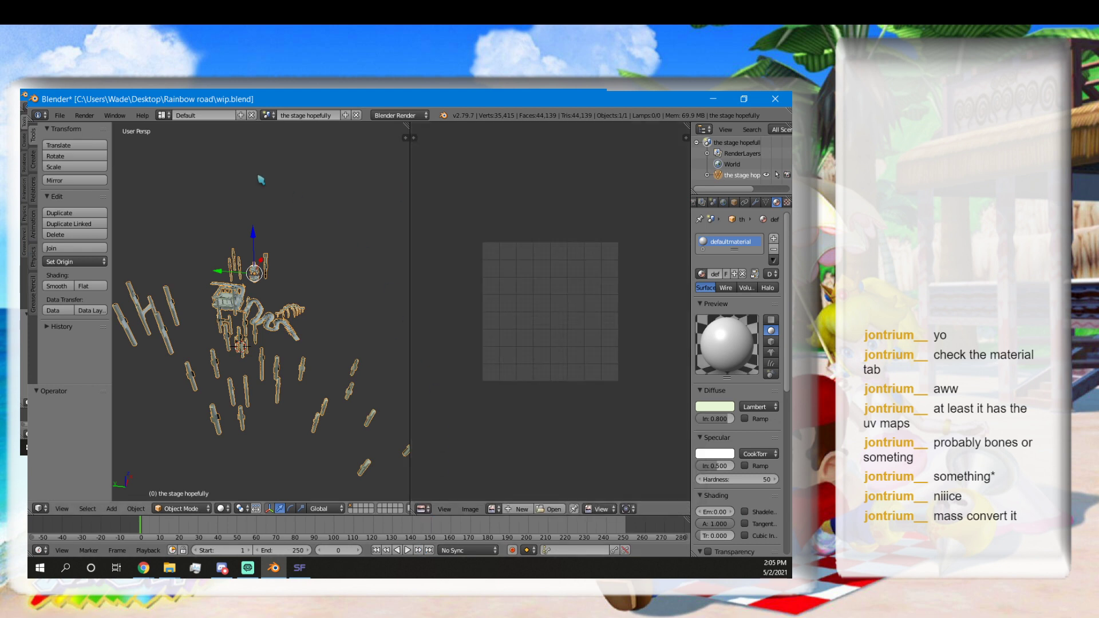
Import normal.smd from the Rainbow road folder into the scene as a Source Engine model.
{"action": "left_click", "coordinate": [59, 115]}
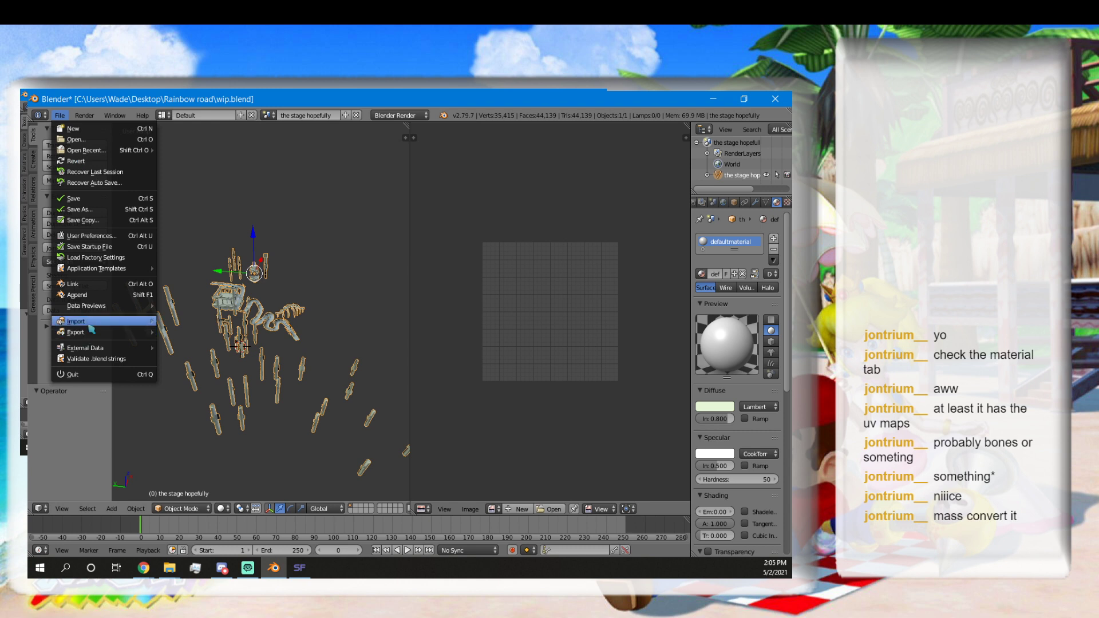
{"action": "mouse_move", "coordinate": [90, 321]}
{"action": "left_click", "coordinate": [269, 440]}
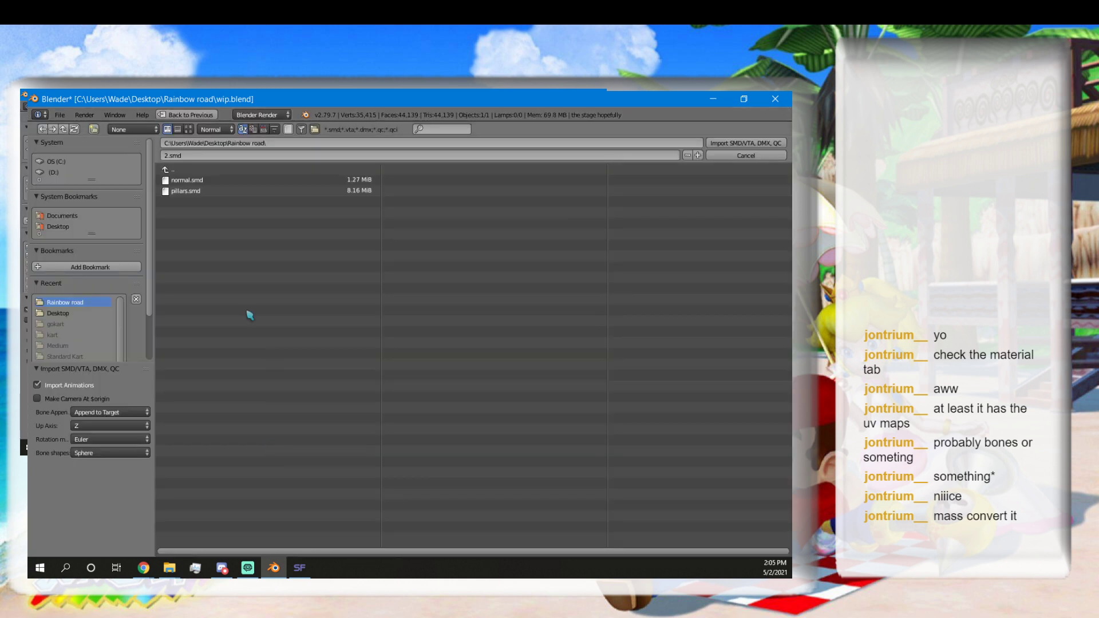
{"action": "left_click", "coordinate": [201, 181]}
{"action": "double_click", "coordinate": [201, 181]}
Examine the shapes and placement of the imported normal model's pieces relative to the stage from several angles.
{"action": "scroll", "coordinate": [169, 267], "scroll_direction": "up", "scroll_amount": 5}
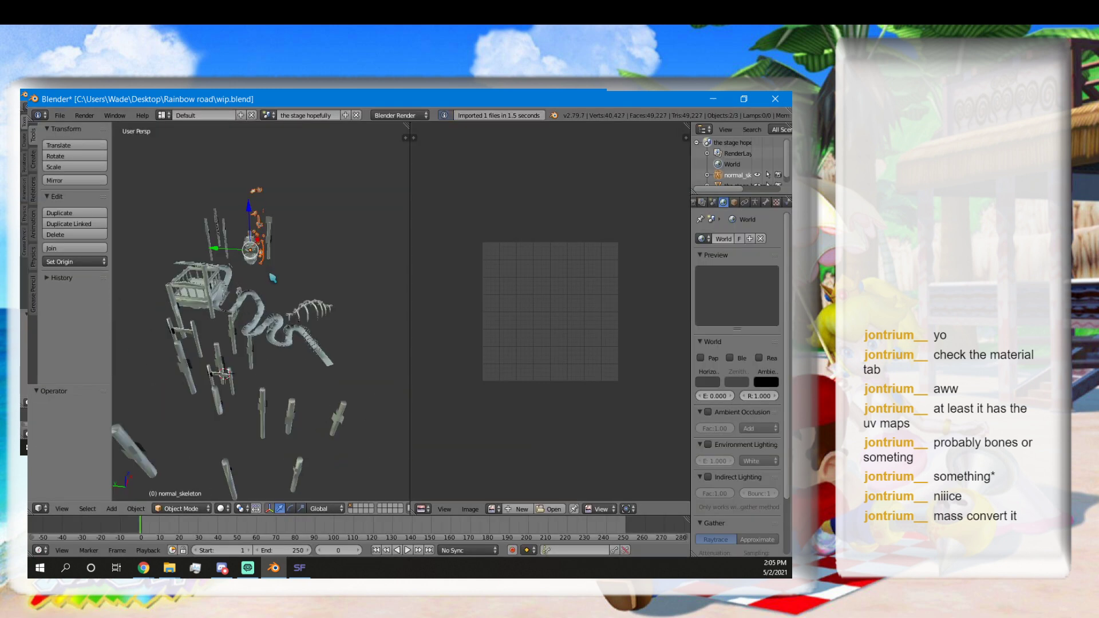
{"action": "scroll", "coordinate": [170, 267], "scroll_direction": "down", "scroll_amount": 6}
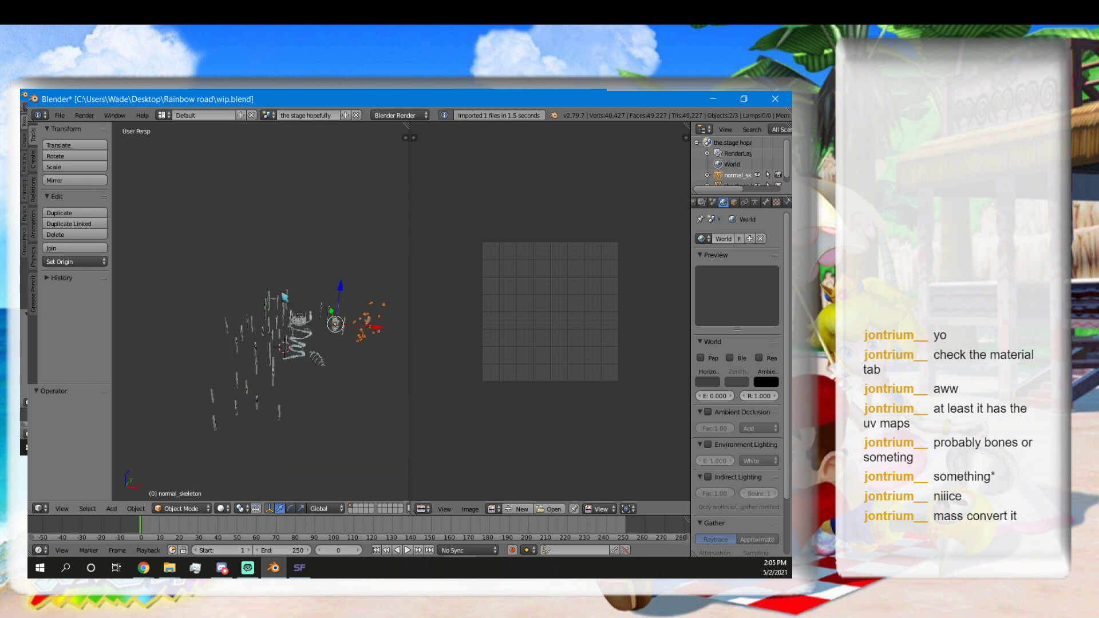
{"action": "middle_click_drag", "start_coordinate": [284, 297], "coordinate": [313, 328]}
{"action": "scroll", "coordinate": [321, 301], "scroll_direction": "up", "scroll_amount": 5}
{"action": "scroll", "coordinate": [239, 309], "scroll_direction": "up", "scroll_amount": 5}
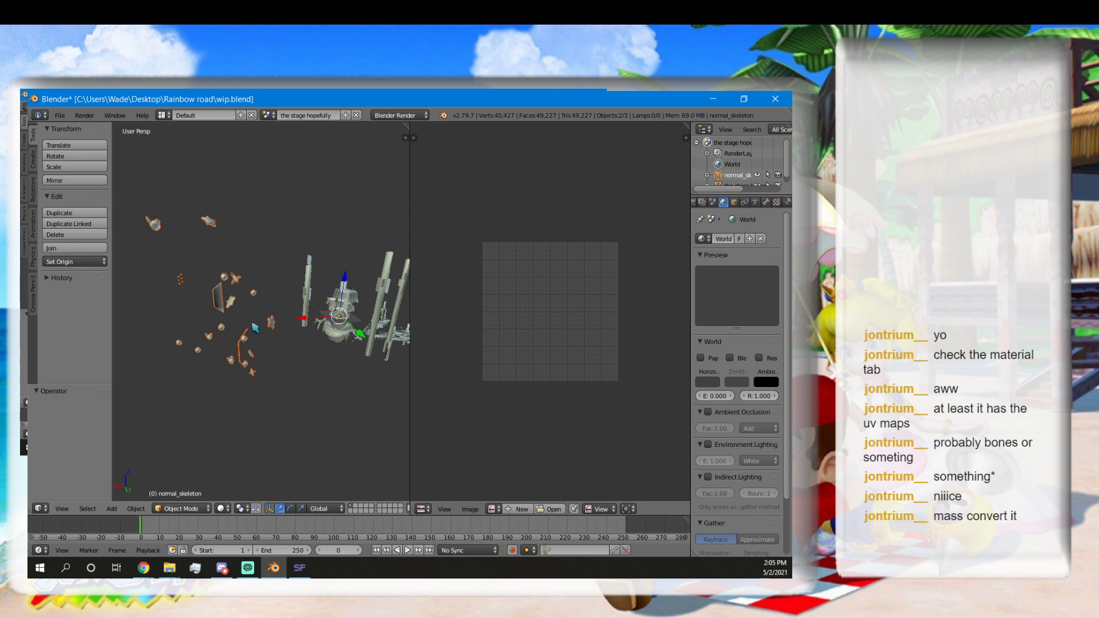
{"action": "mouse_move", "coordinate": [254, 328]}
{"action": "middle_mouse_down"}
{"action": "mouse_move", "coordinate": [246, 327]}
{"action": "mouse_move", "coordinate": [315, 362]}
{"action": "mouse_move", "coordinate": [342, 422]}
{"action": "mouse_move", "coordinate": [410, 378]}
{"action": "mouse_move", "coordinate": [269, 343]}
{"action": "middle_mouse_up"}
{"action": "middle_click_drag", "start_coordinate": [311, 375], "coordinate": [265, 338]}
{"action": "middle_click_drag", "start_coordinate": [341, 368], "coordinate": [186, 373]}
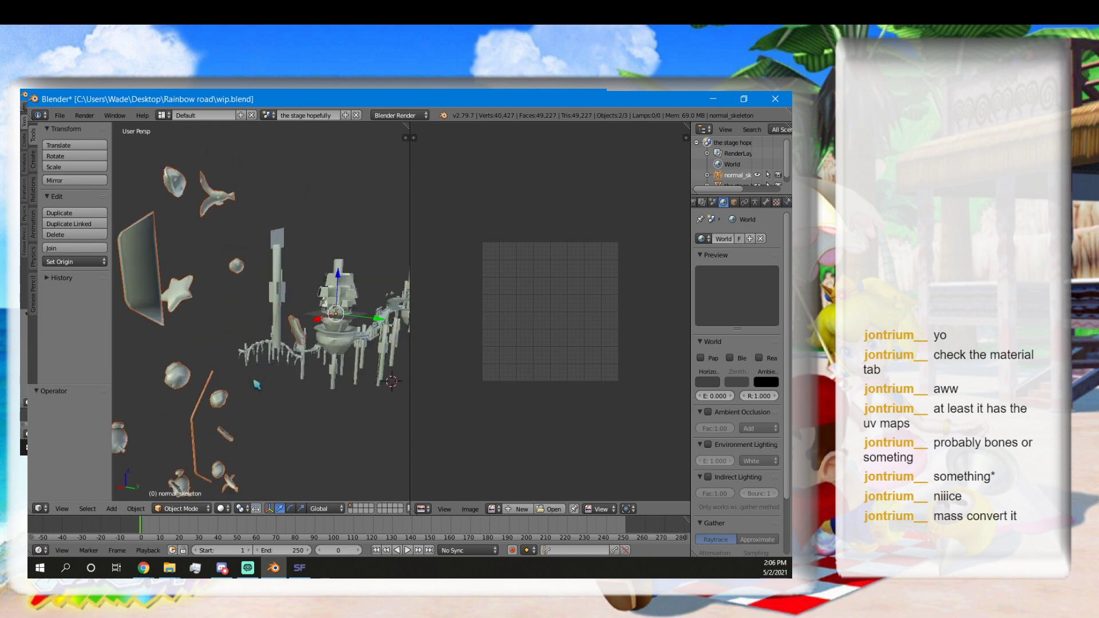
{"action": "middle_click_drag", "start_coordinate": [185, 290], "coordinate": [176, 369]}
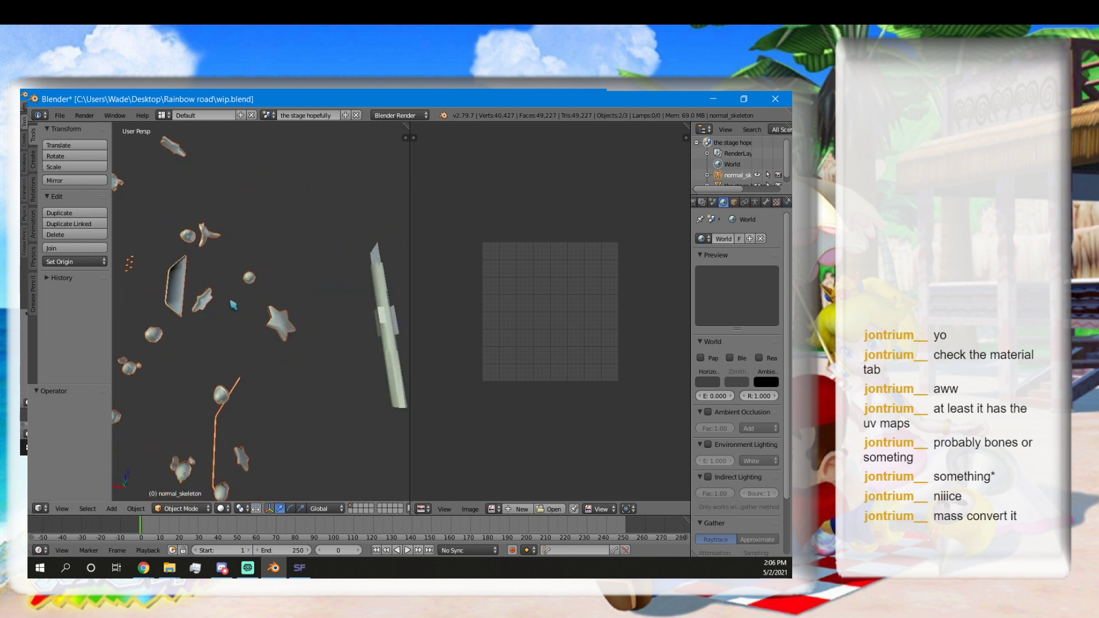
Delete the imported normal model and its skeleton from the scene, and close the blender_source_tools_2.10.2.zip window.
{"action": "key", "text": "Delete"}
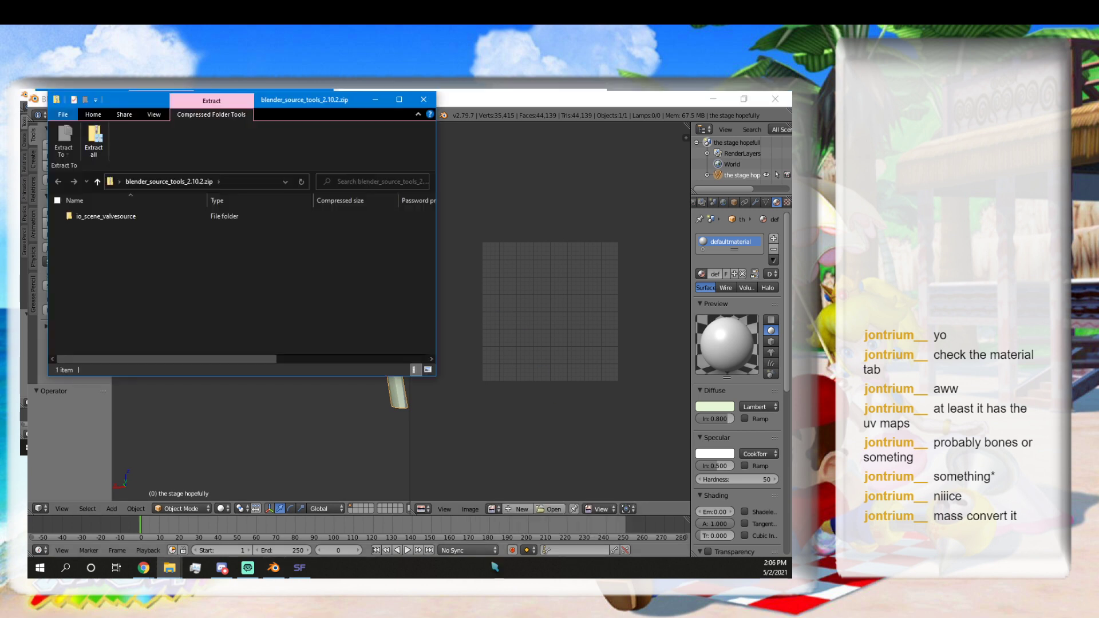
{"action": "left_click", "coordinate": [429, 100]}
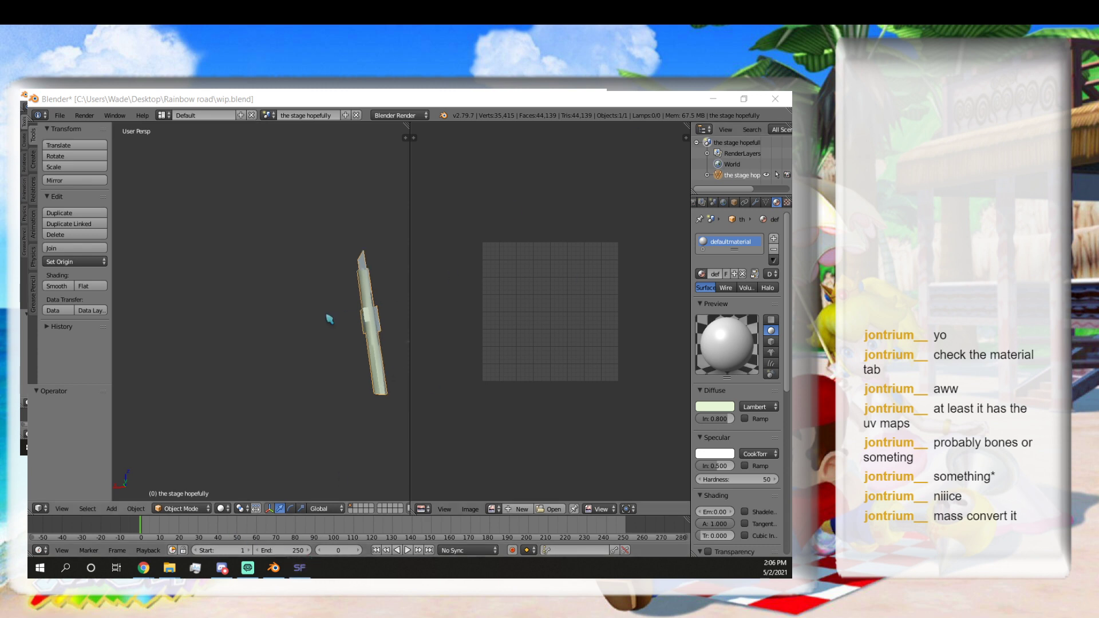
Examine the remaining stage model as a whole from several angles and distances.
{"action": "scroll", "coordinate": [327, 314], "scroll_direction": "down", "scroll_amount": 6}
{"action": "middle_click_drag", "start_coordinate": [327, 314], "coordinate": [255, 382]}
{"action": "scroll", "coordinate": [282, 352], "scroll_direction": "down", "scroll_amount": 6}
{"action": "scroll", "coordinate": [255, 382], "scroll_direction": "up", "scroll_amount": 4}
{"action": "scroll", "coordinate": [241, 368], "scroll_direction": "down", "scroll_amount": 6}
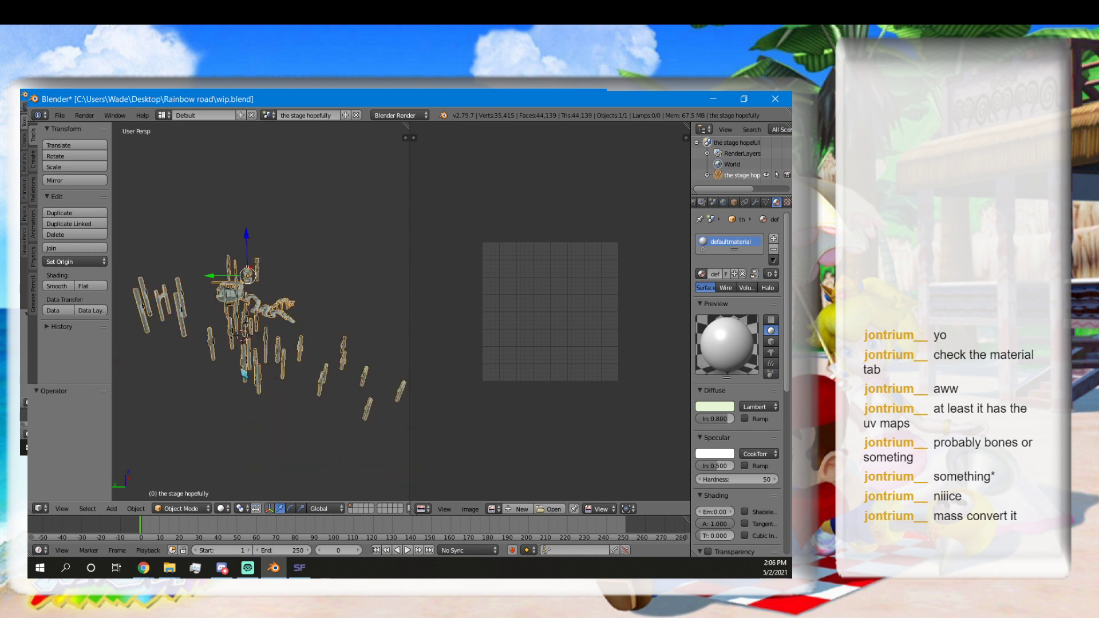
{"action": "scroll", "coordinate": [220, 354], "scroll_direction": "up", "scroll_amount": 7}
{"action": "middle_click_drag", "start_coordinate": [220, 354], "coordinate": [160, 218]}
{"action": "scroll", "coordinate": [158, 209], "scroll_direction": "down", "scroll_amount": 3}
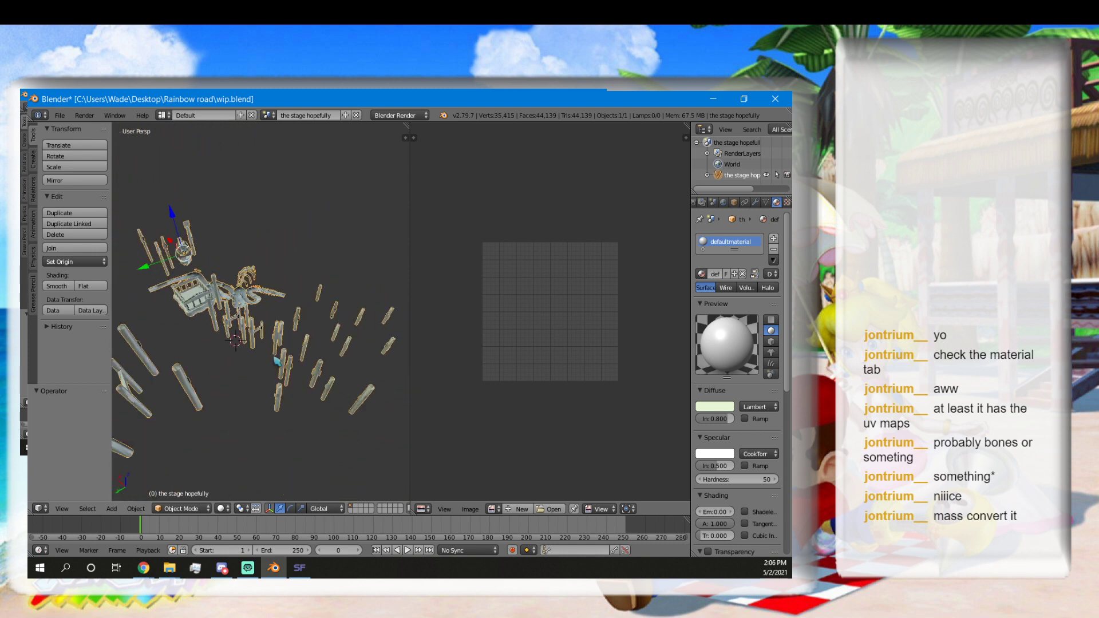
{"action": "left_click", "coordinate": [59, 116]}
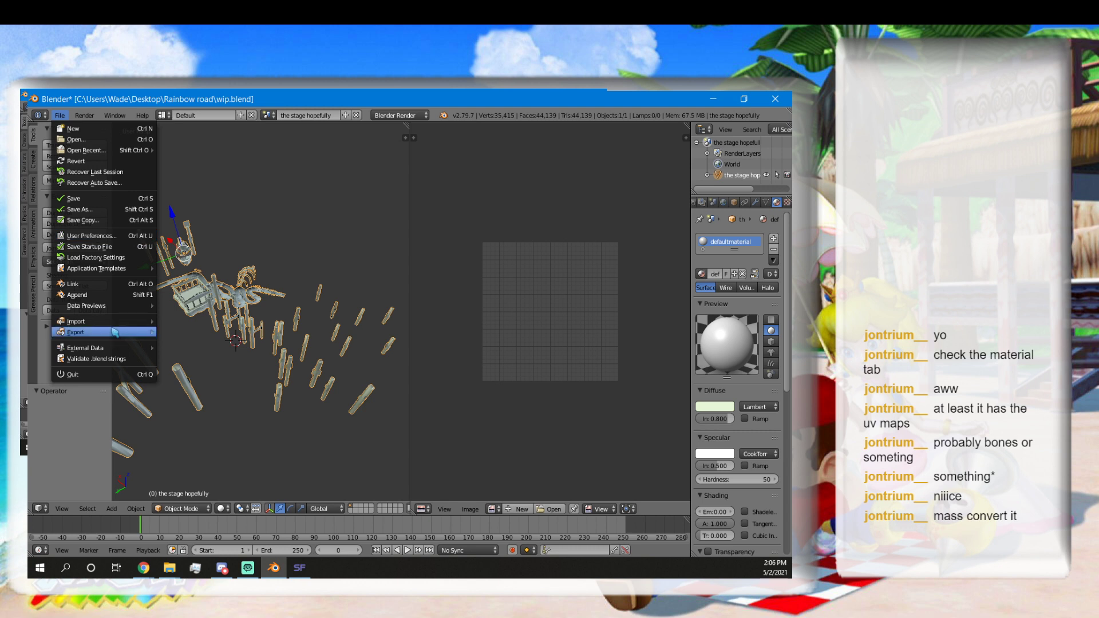
{"action": "mouse_move", "coordinate": [112, 324]}
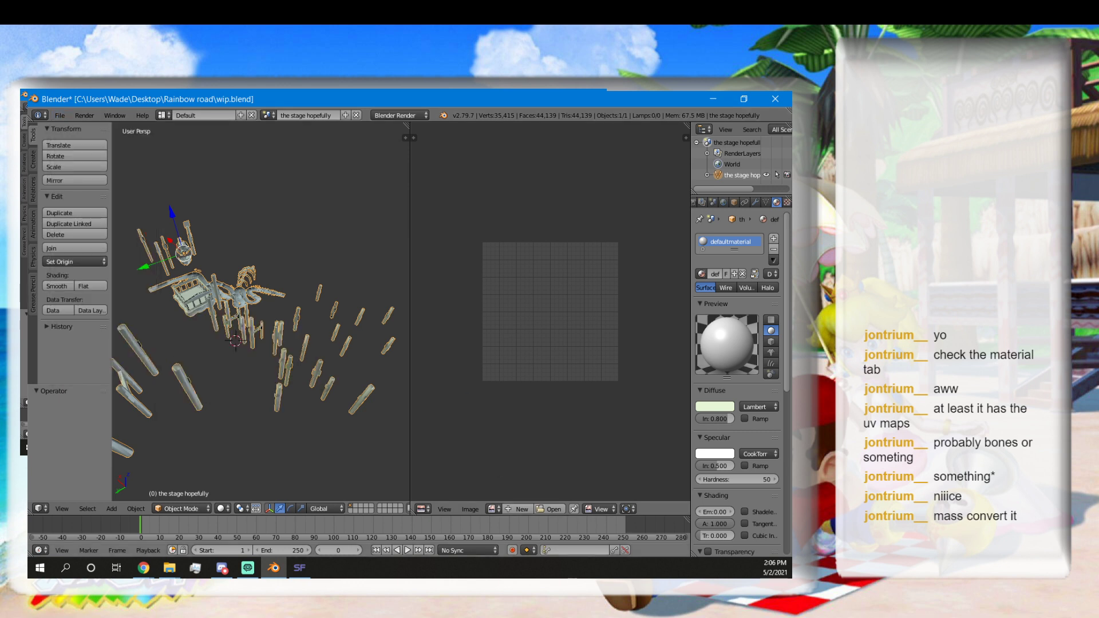
Switch to Smash Forge and inspect DataObject 0 and DataObject 1 of RB_road_long_occlusion_joint in their editors.
{"action": "key", "text": "alt+Tab"}
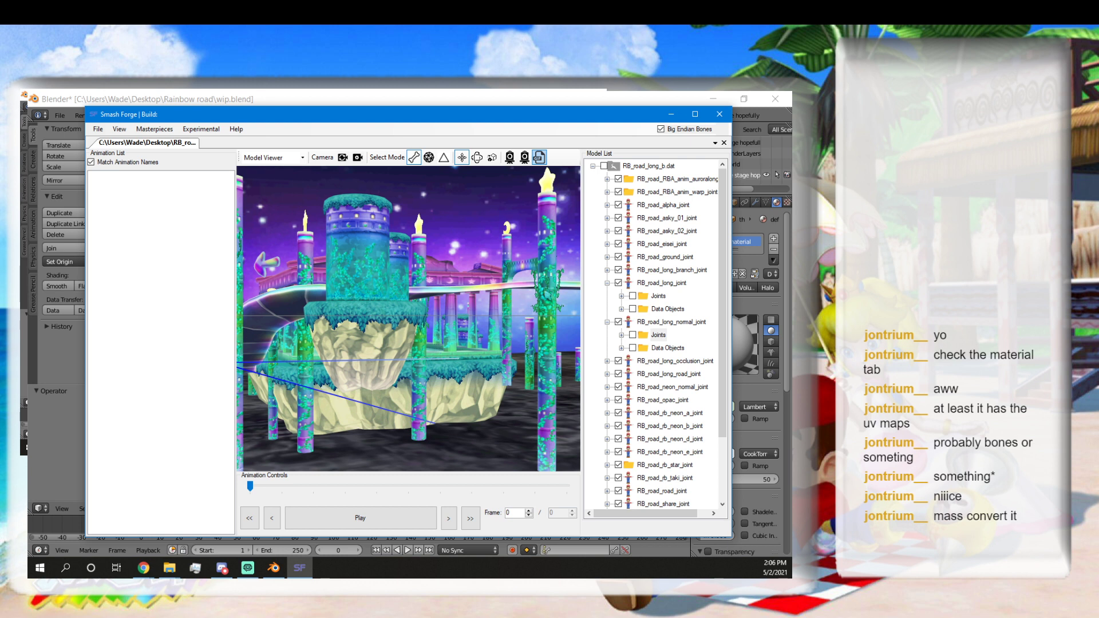
{"action": "left_click", "coordinate": [617, 322]}
{"action": "left_click", "coordinate": [608, 322]}
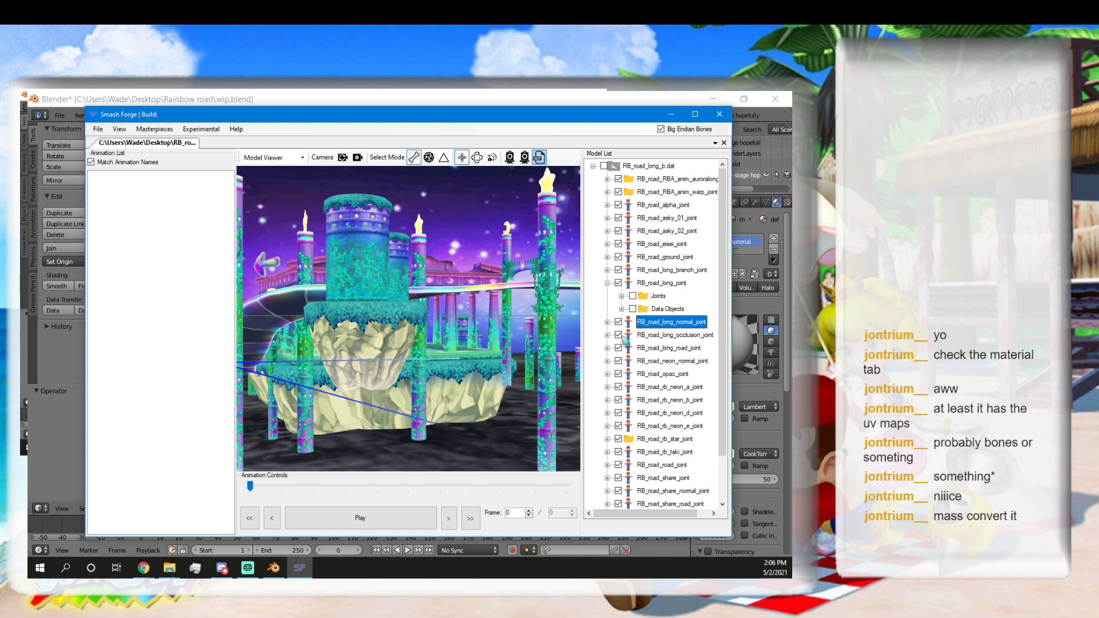
{"action": "left_click", "coordinate": [607, 335]}
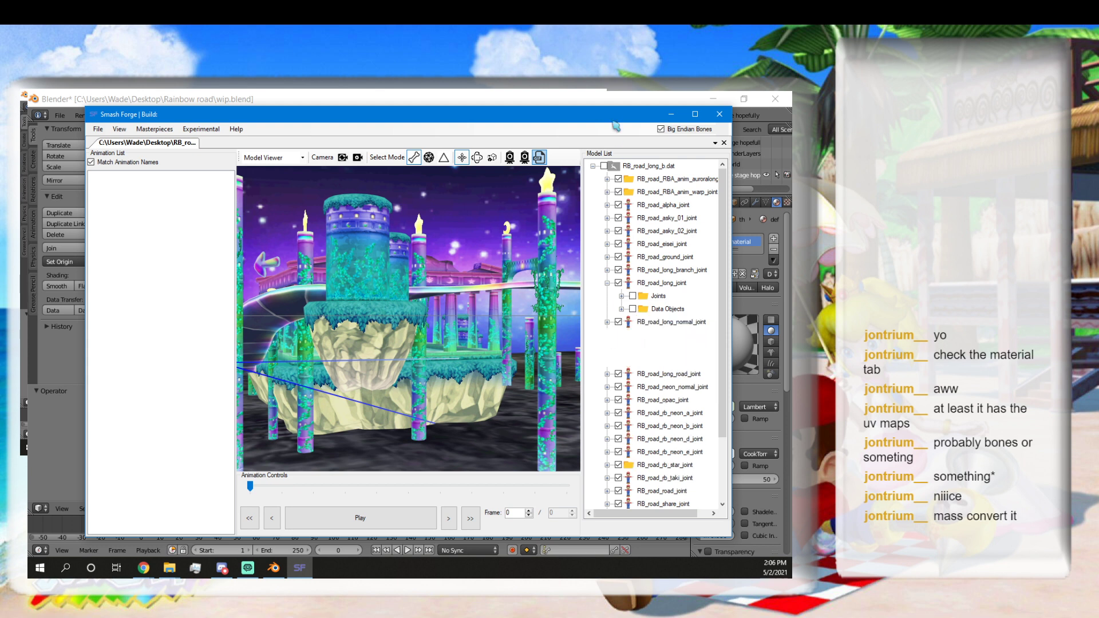
{"action": "left_click_drag", "start_coordinate": [612, 122], "coordinate": [602, 123]}
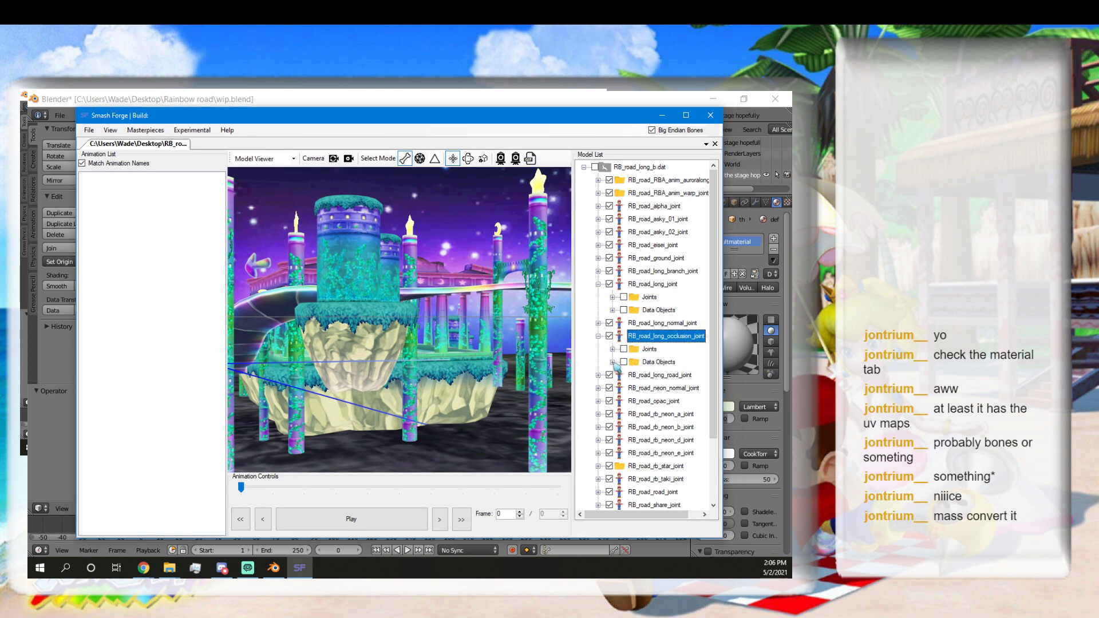
{"action": "left_click_drag", "start_coordinate": [620, 121], "coordinate": [629, 121]}
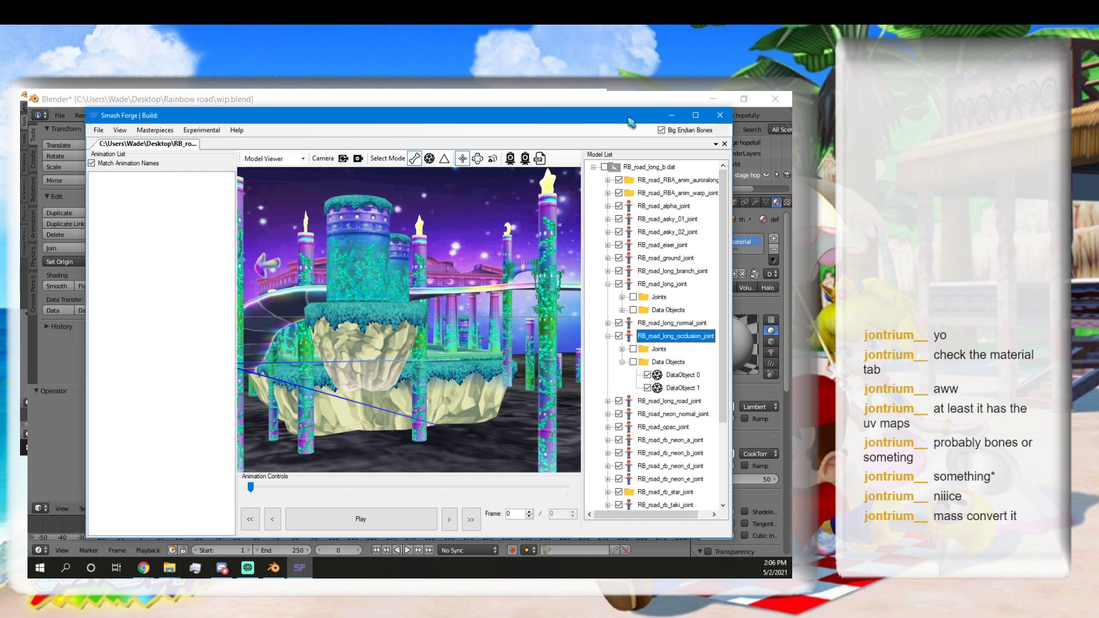
{"action": "right_click", "coordinate": [666, 375]}
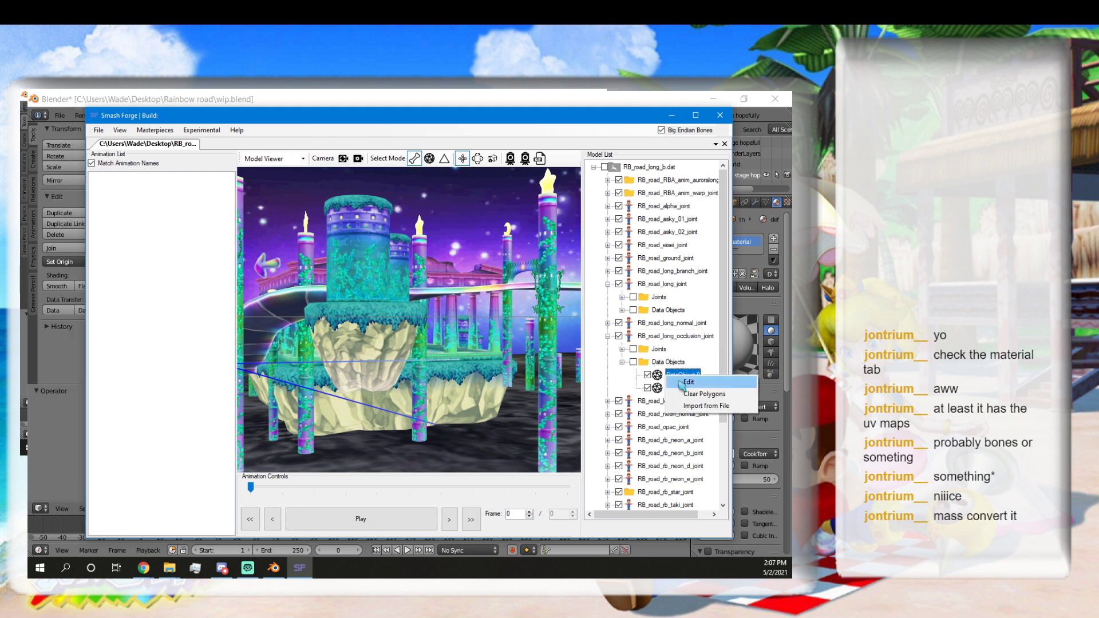
{"action": "left_click", "coordinate": [686, 382]}
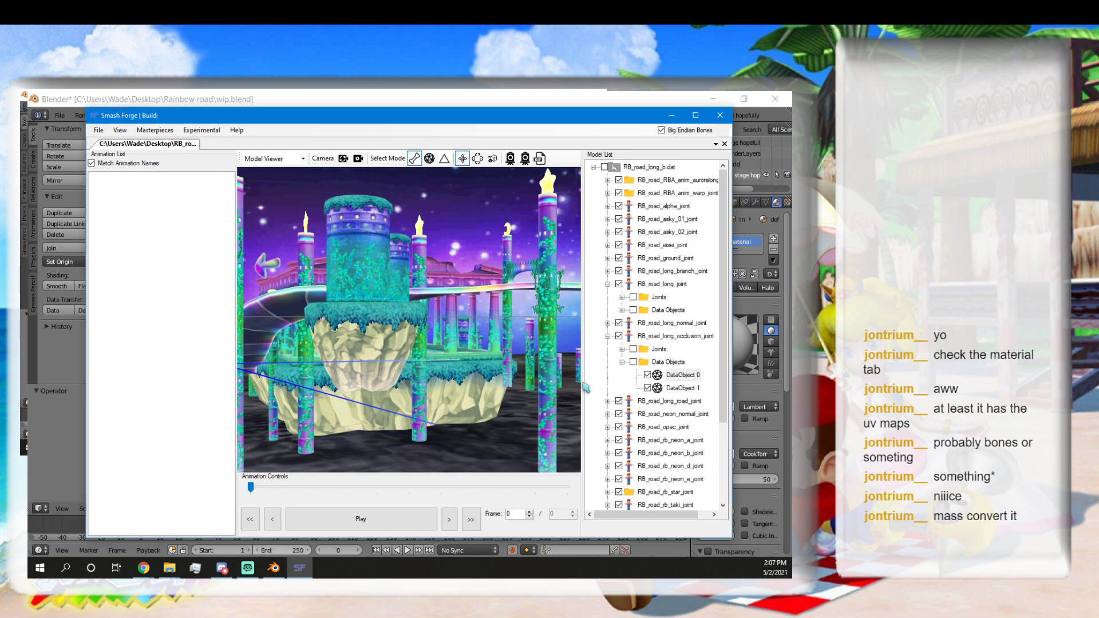
{"action": "right_click", "coordinate": [668, 389]}
{"action": "left_click", "coordinate": [672, 394]}
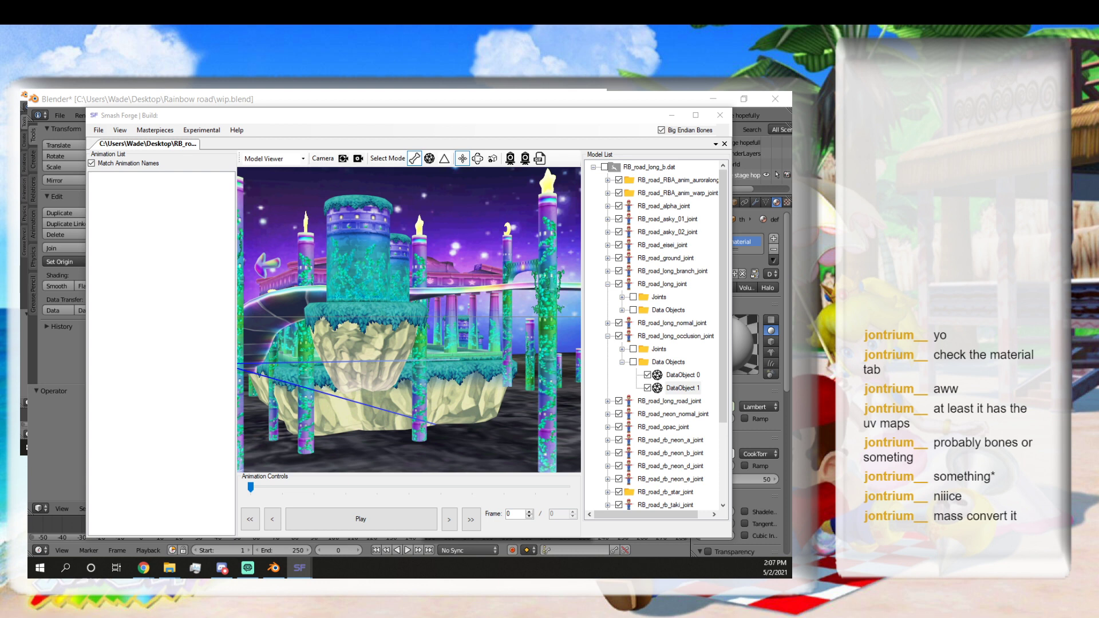
{"action": "left_click", "coordinate": [608, 336]}
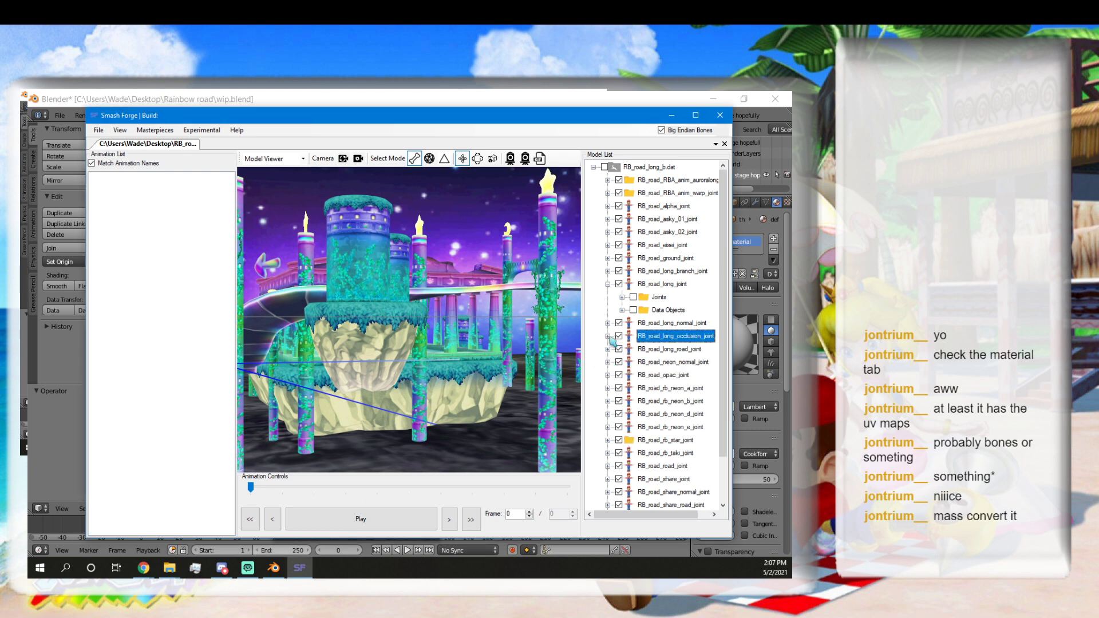
Inspect DataObject 0 of RB_road_long_road_joint and its available textures, leaving the textures unchanged, and view the stage from another side.
{"action": "left_click", "coordinate": [645, 350]}
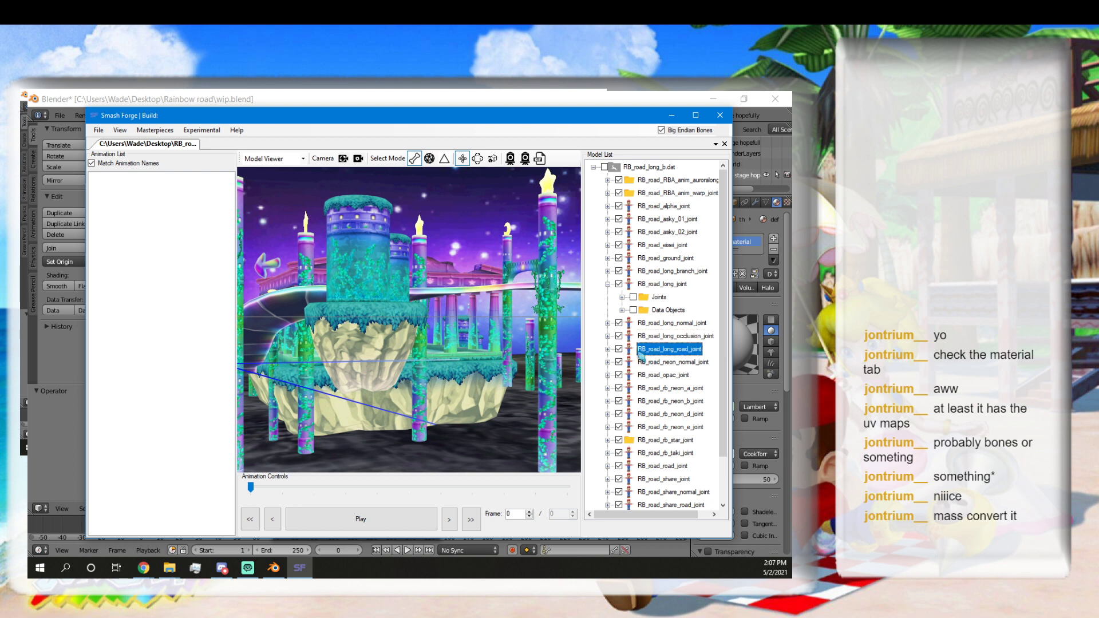
{"action": "left_click", "coordinate": [608, 349]}
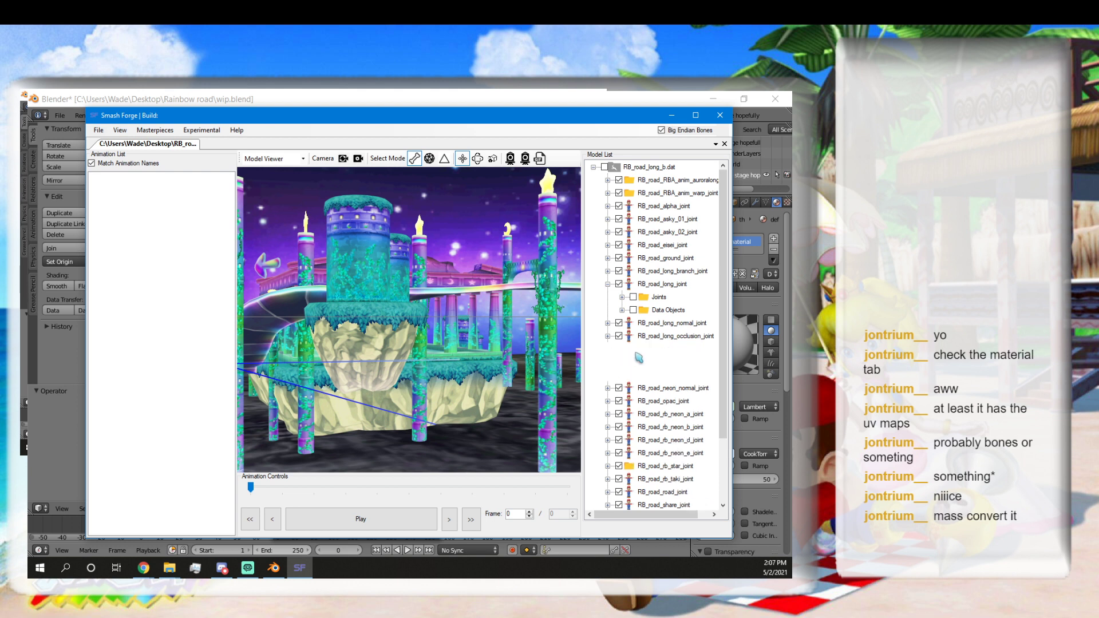
{"action": "left_click_drag", "start_coordinate": [607, 119], "coordinate": [605, 127]}
{"action": "scroll", "coordinate": [624, 376], "scroll_direction": "down", "scroll_amount": 1}
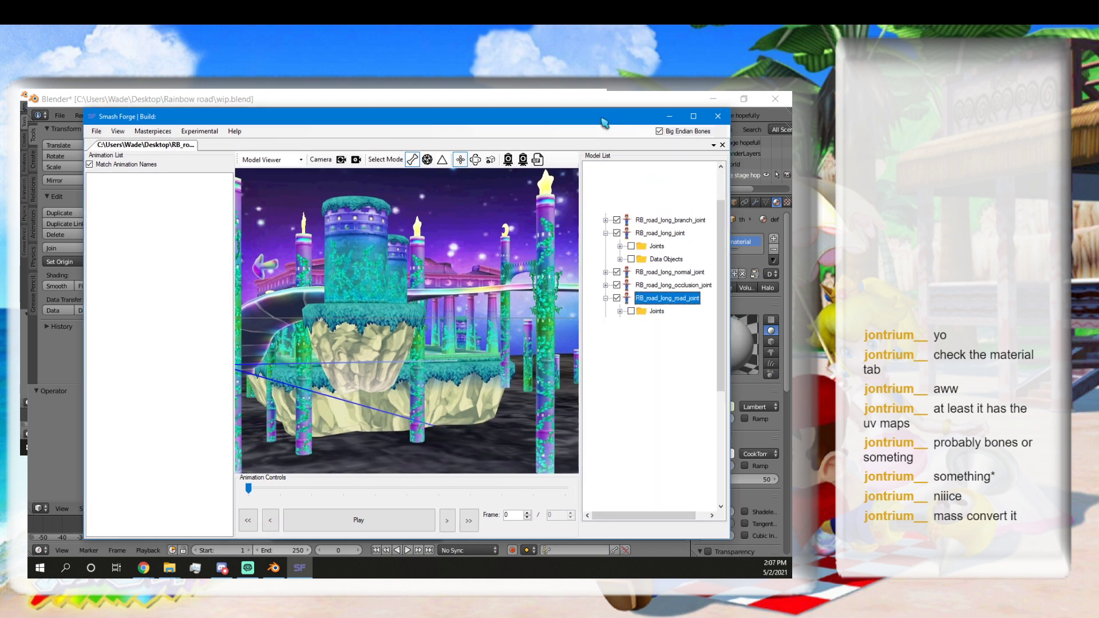
{"action": "left_click", "coordinate": [678, 339]}
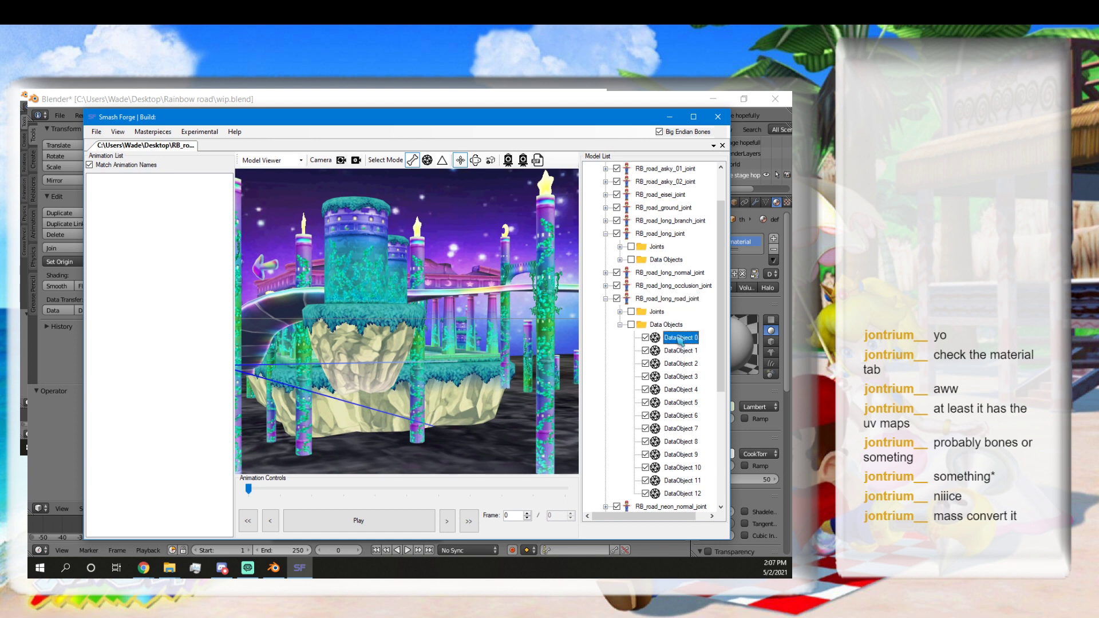
{"action": "right_click", "coordinate": [677, 338]}
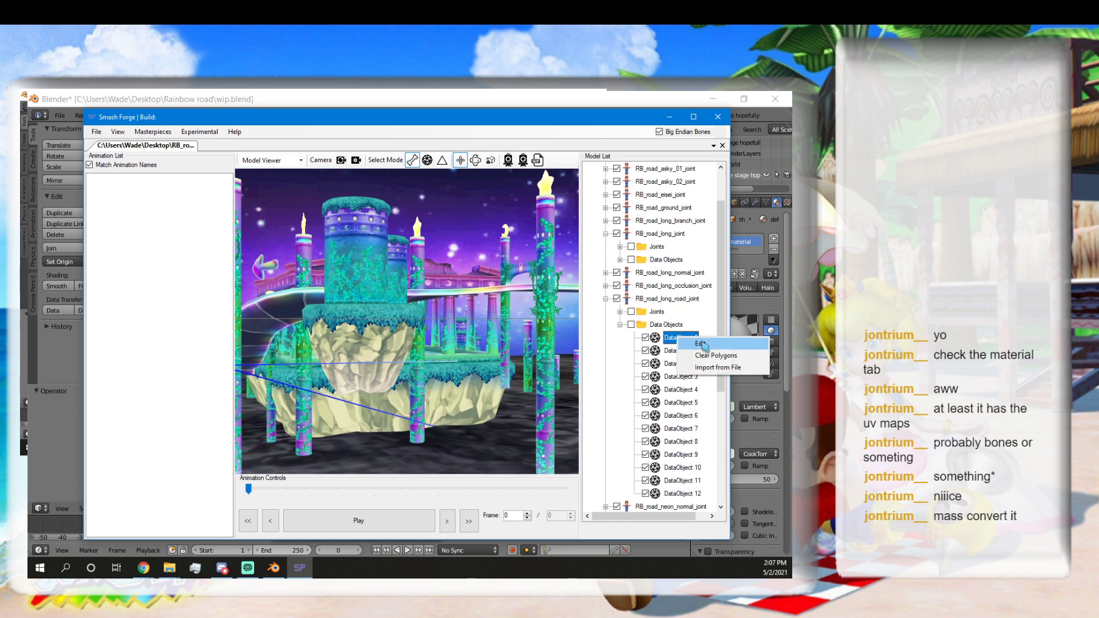
{"action": "left_click", "coordinate": [702, 345]}
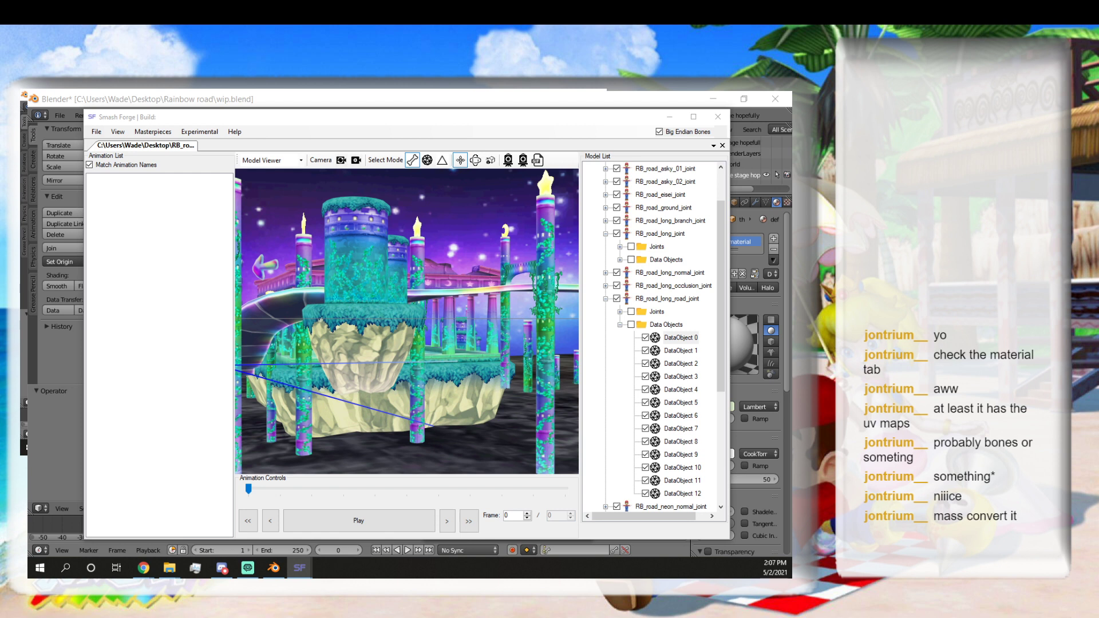
{"action": "left_click_drag", "start_coordinate": [262, 411], "coordinate": [319, 343]}
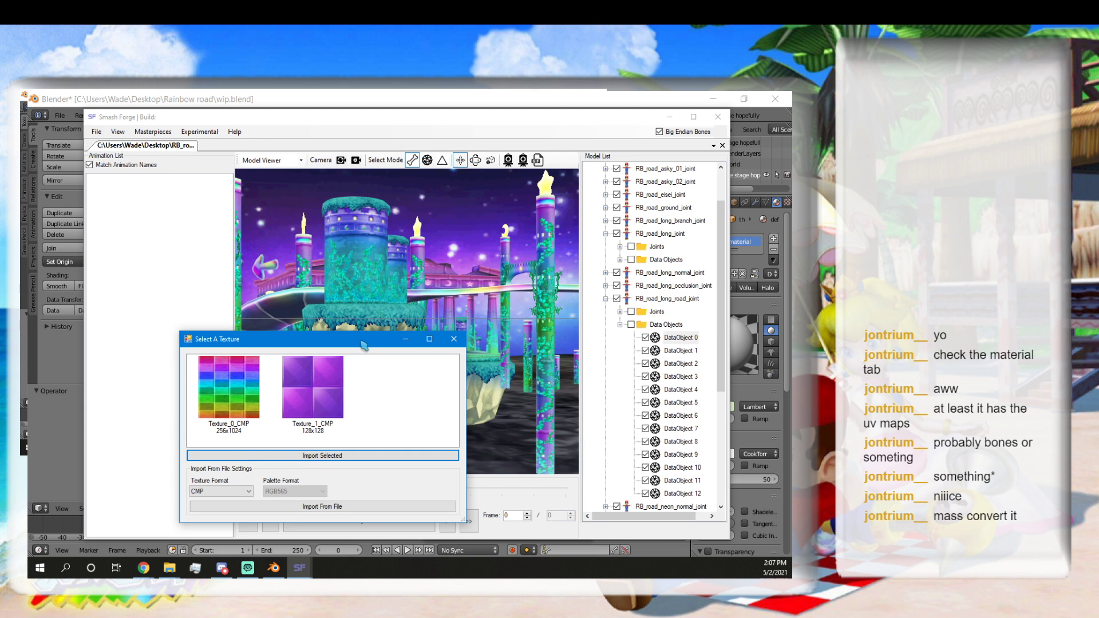
{"action": "left_click_drag", "start_coordinate": [360, 345], "coordinate": [361, 428]}
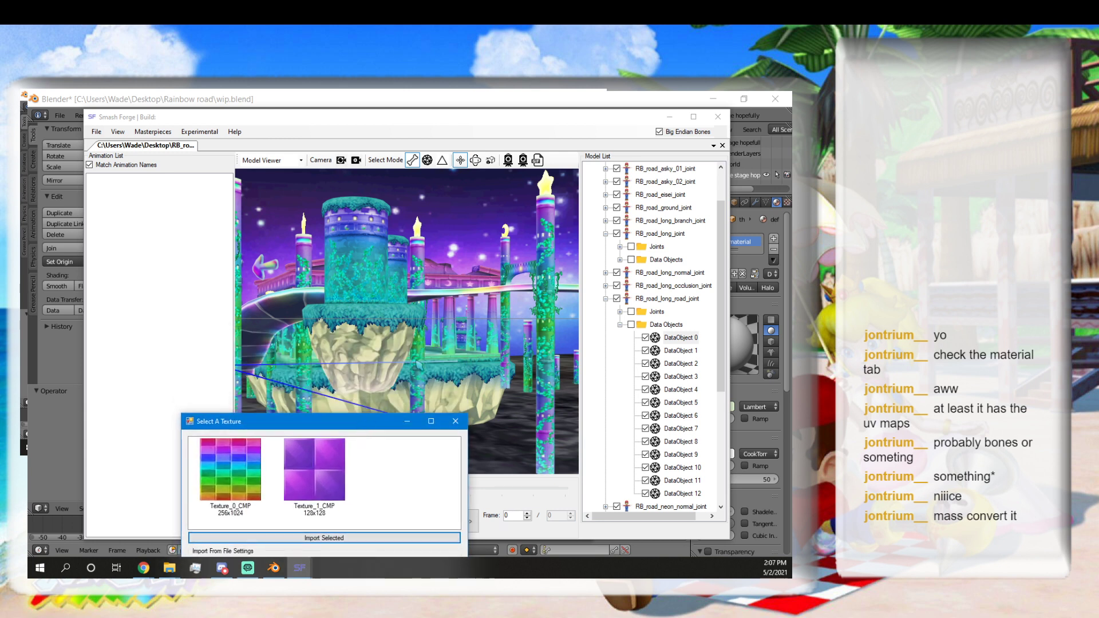
{"action": "left_click", "coordinate": [455, 422]}
{"action": "left_click_drag", "start_coordinate": [435, 320], "coordinate": [398, 342]}
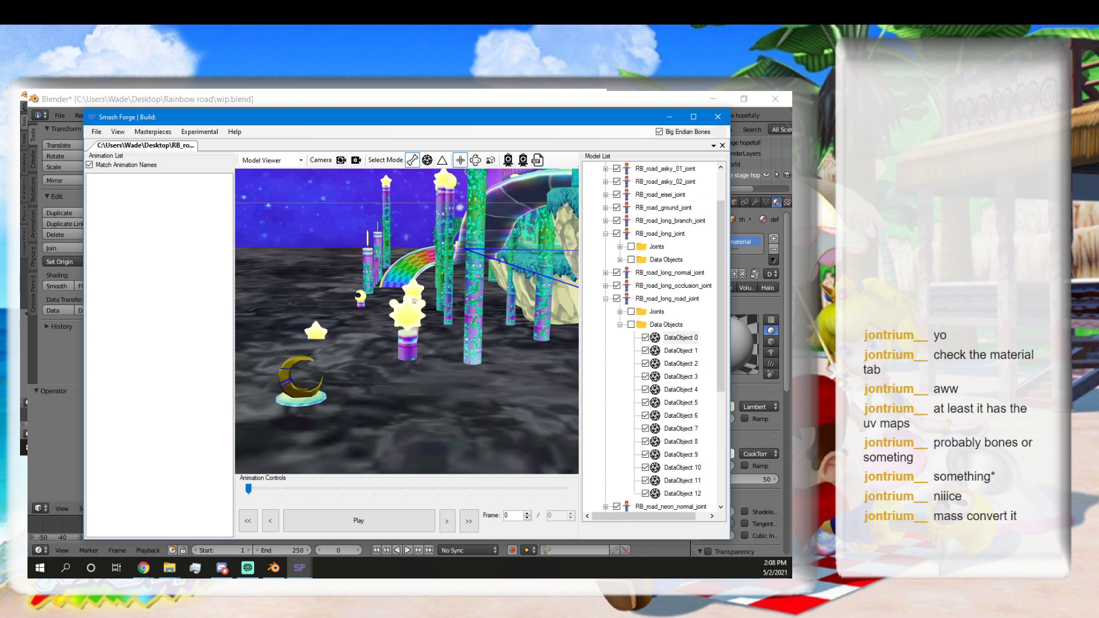
Look through the sys and files folders of the Mario Kart root folder on the Desktop in File Explorer, and close the window.
{"action": "left_click", "coordinate": [169, 568]}
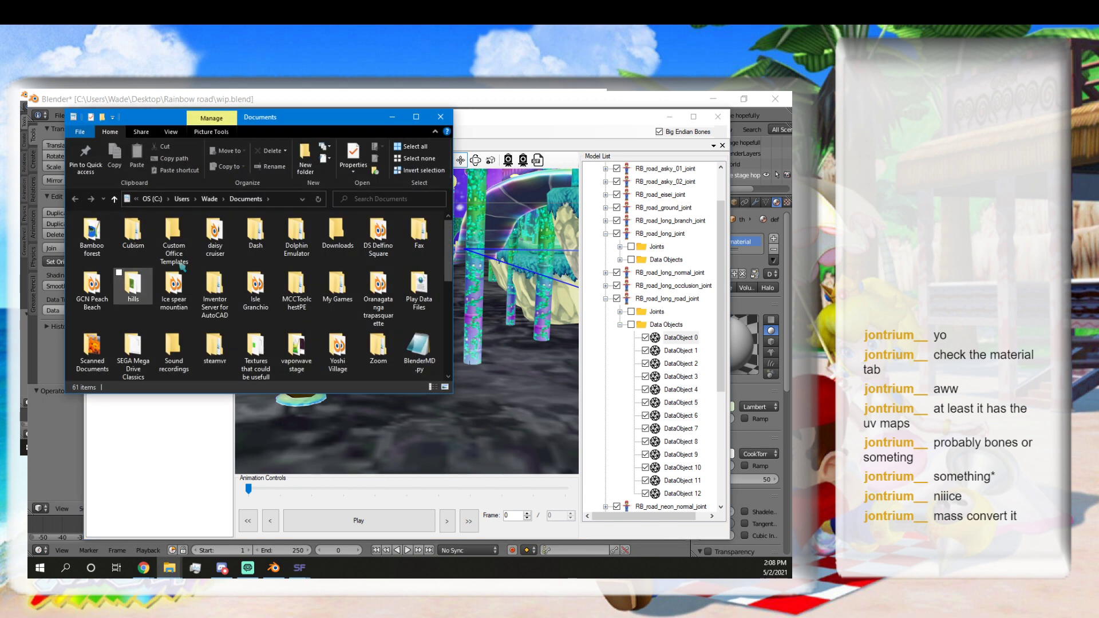
{"action": "left_click", "coordinate": [113, 199]}
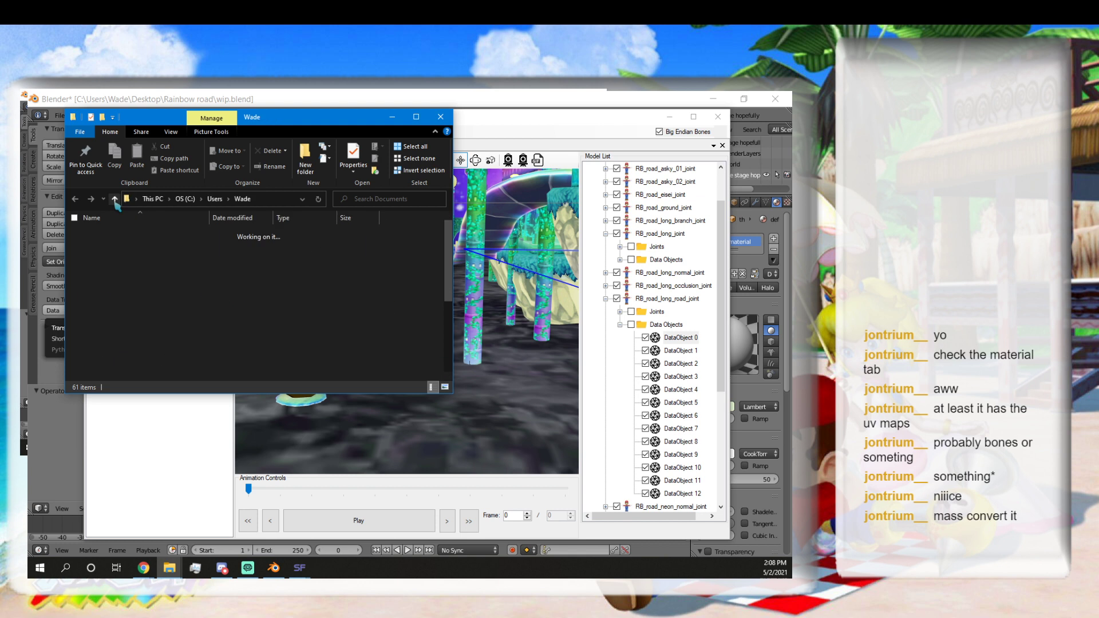
{"action": "double_click", "coordinate": [120, 325]}
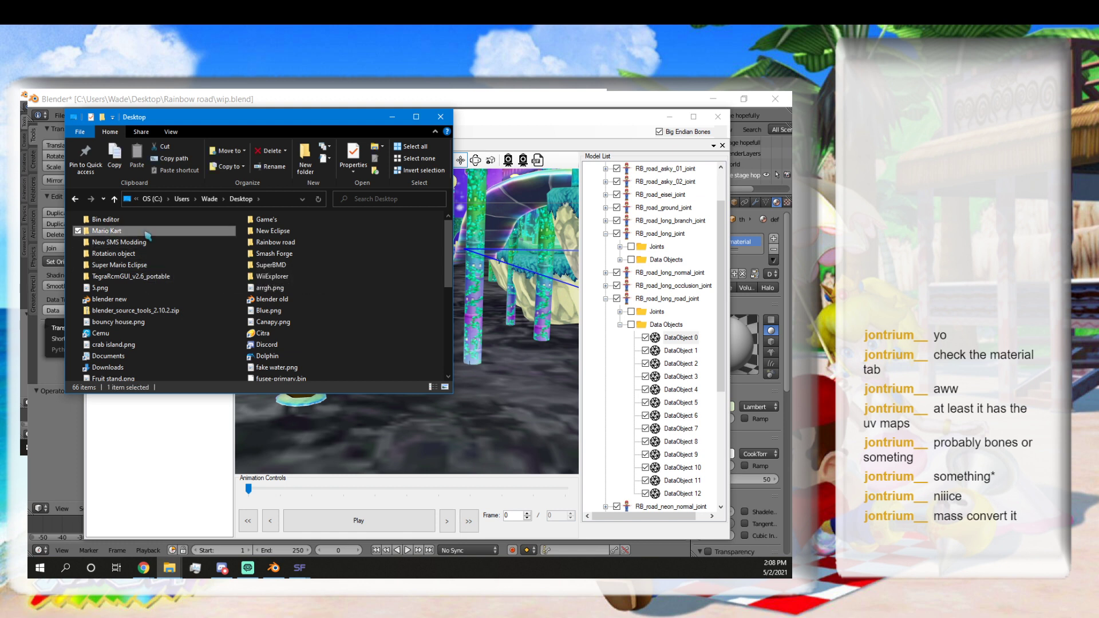
{"action": "double_click", "coordinate": [147, 233]}
{"action": "double_click", "coordinate": [143, 234]}
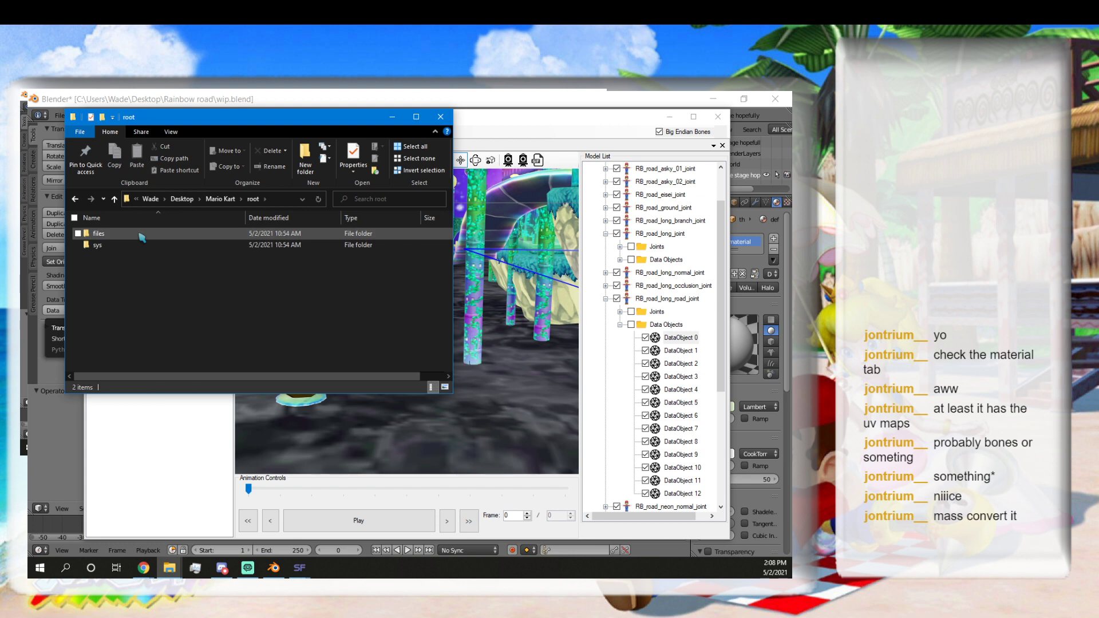
{"action": "double_click", "coordinate": [129, 245]}
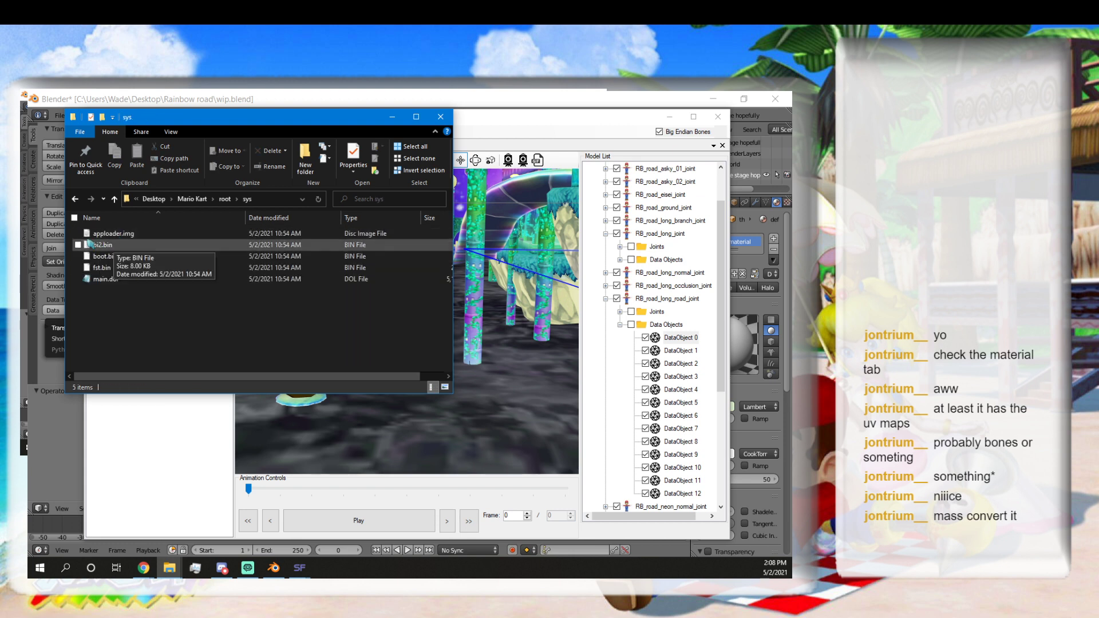
{"action": "left_click", "coordinate": [114, 199]}
{"action": "double_click", "coordinate": [116, 236]}
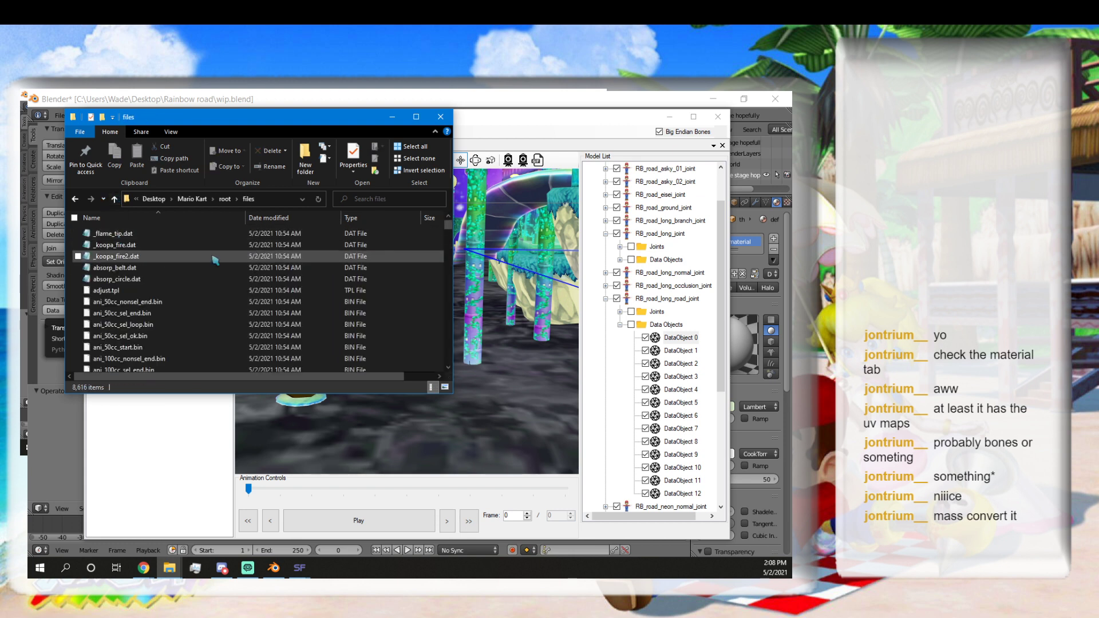
{"action": "left_click_drag", "start_coordinate": [449, 225], "coordinate": [409, 229]}
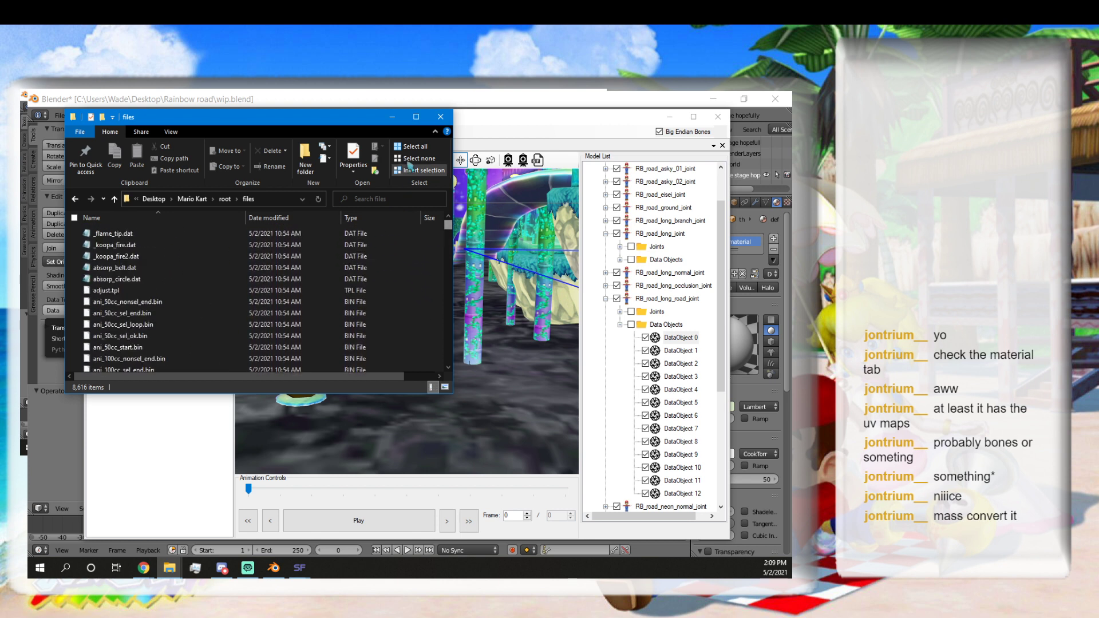
{"action": "left_click", "coordinate": [439, 118]}
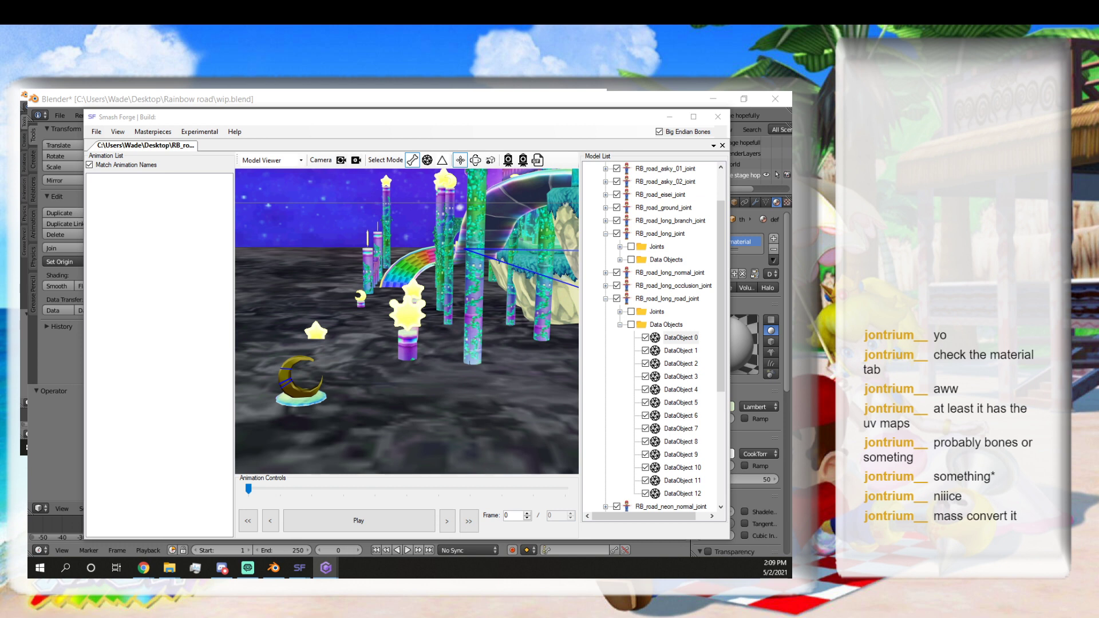
Switch to pyisotools and look backwards through the Mario Kart Arcade GP 2 file list, from the yoshi files to the sysFONT_24 files.
{"action": "left_click_drag", "start_coordinate": [260, 575], "coordinate": [284, 226]}
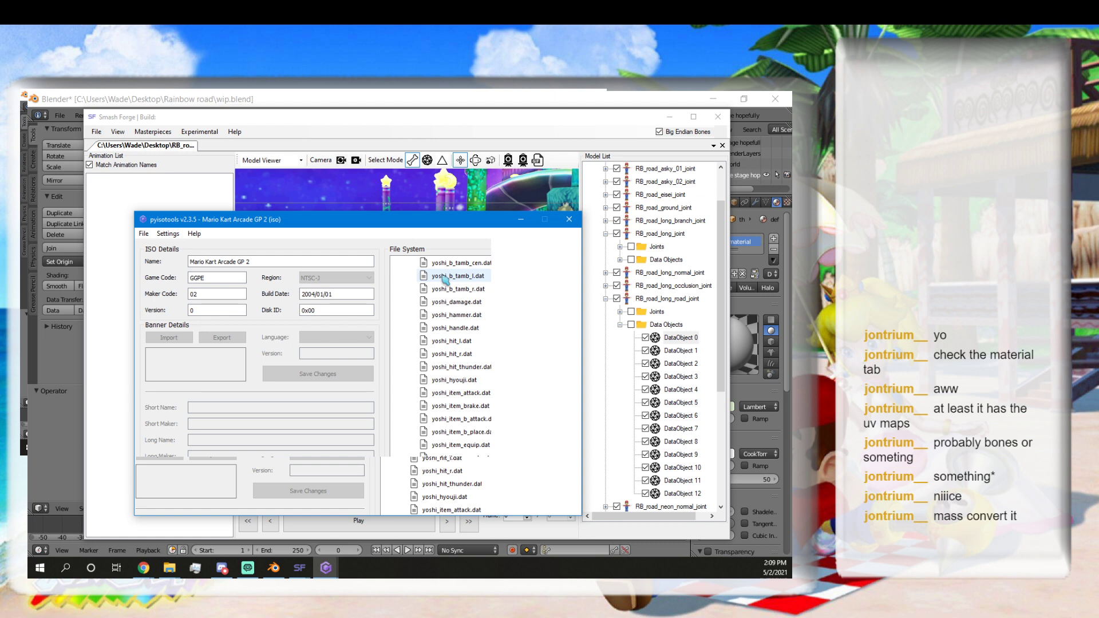
{"action": "scroll", "coordinate": [408, 341], "scroll_direction": "up", "scroll_amount": 8}
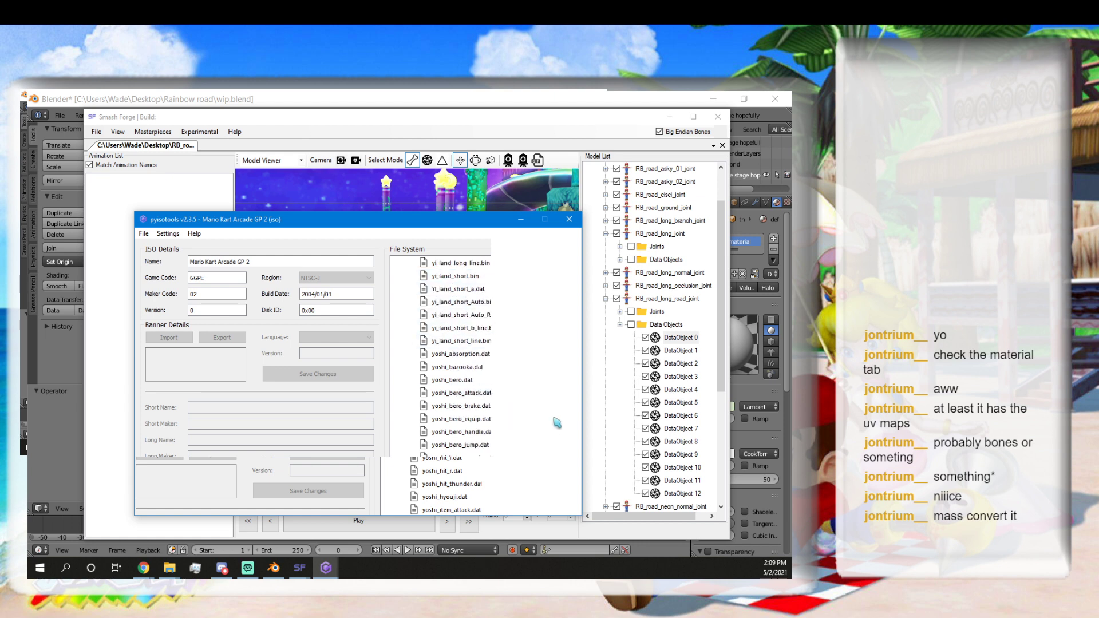
{"action": "scroll", "coordinate": [454, 324], "scroll_direction": "up", "scroll_amount": 2}
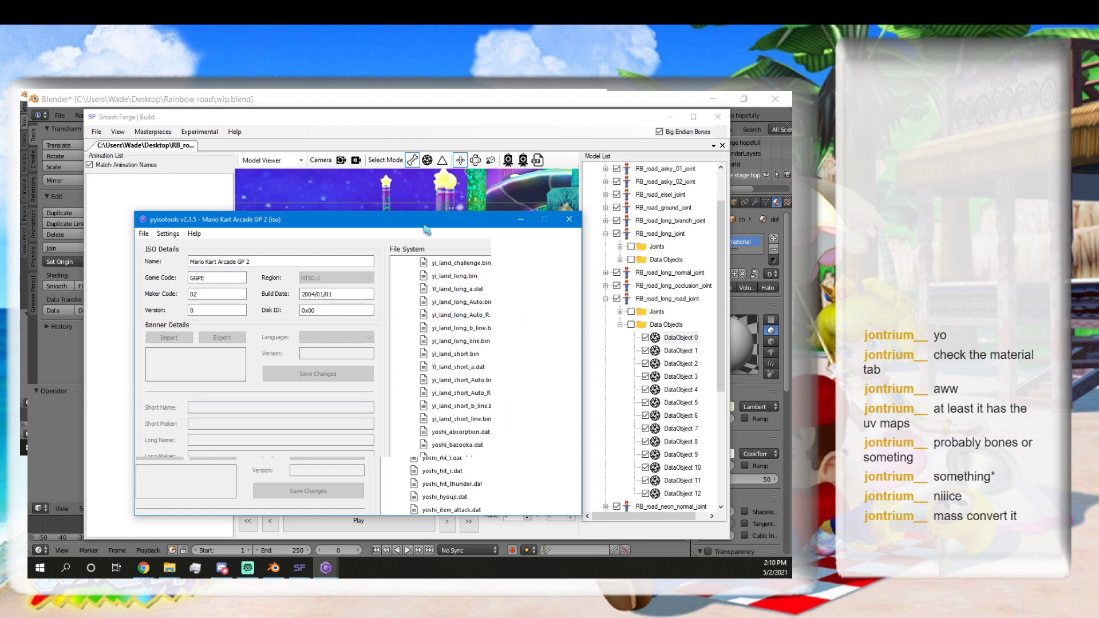
{"action": "left_click_drag", "start_coordinate": [424, 223], "coordinate": [396, 235]}
{"action": "scroll", "coordinate": [460, 385], "scroll_direction": "up", "scroll_amount": 5}
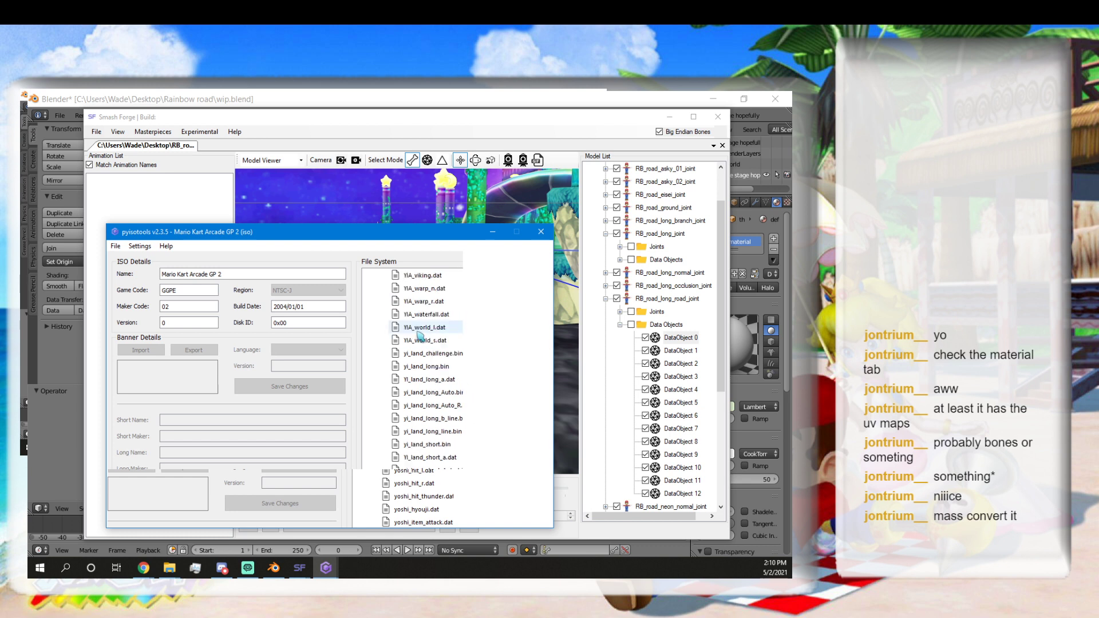
{"action": "scroll", "coordinate": [416, 327], "scroll_direction": "up", "scroll_amount": 10}
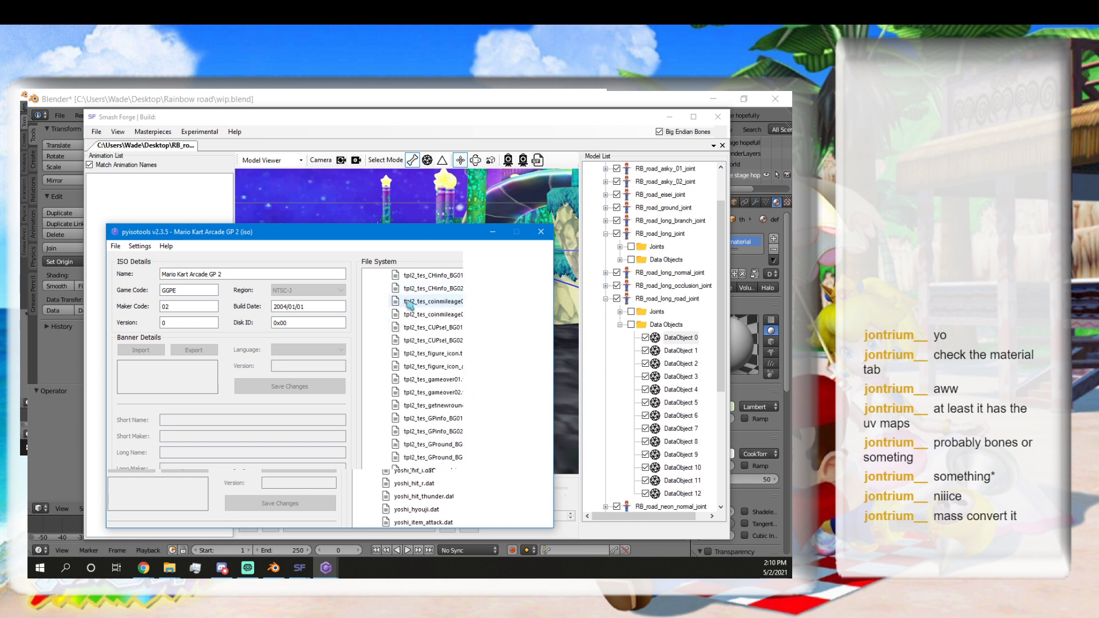
{"action": "scroll", "coordinate": [398, 299], "scroll_direction": "up", "scroll_amount": 10}
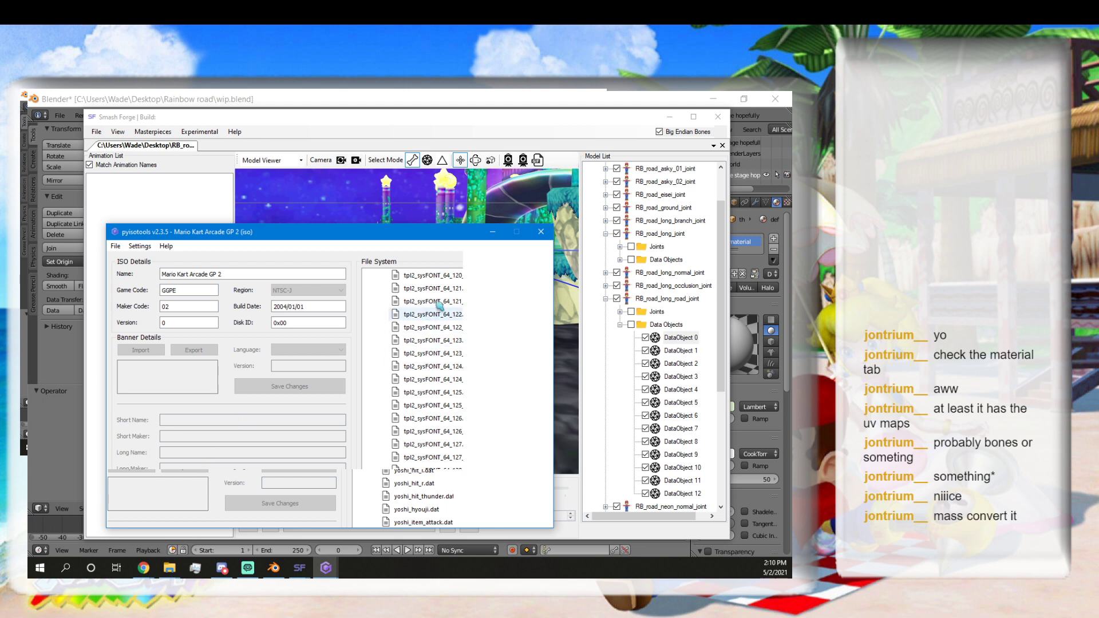
{"action": "scroll", "coordinate": [421, 286], "scroll_direction": "up", "scroll_amount": 7}
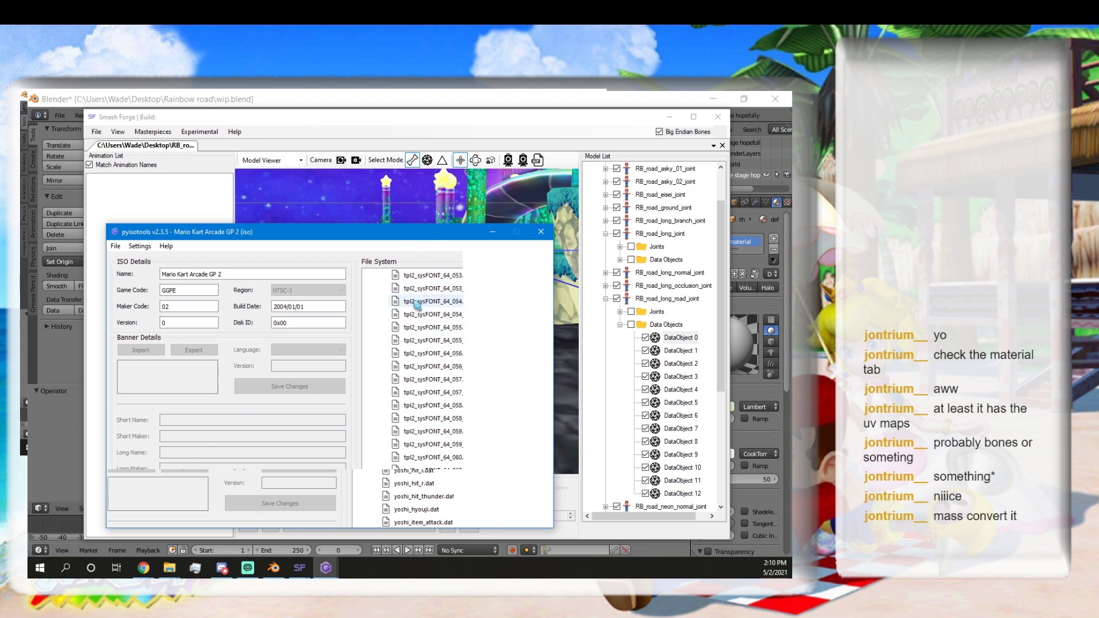
{"action": "scroll", "coordinate": [417, 303], "scroll_direction": "up", "scroll_amount": 10}
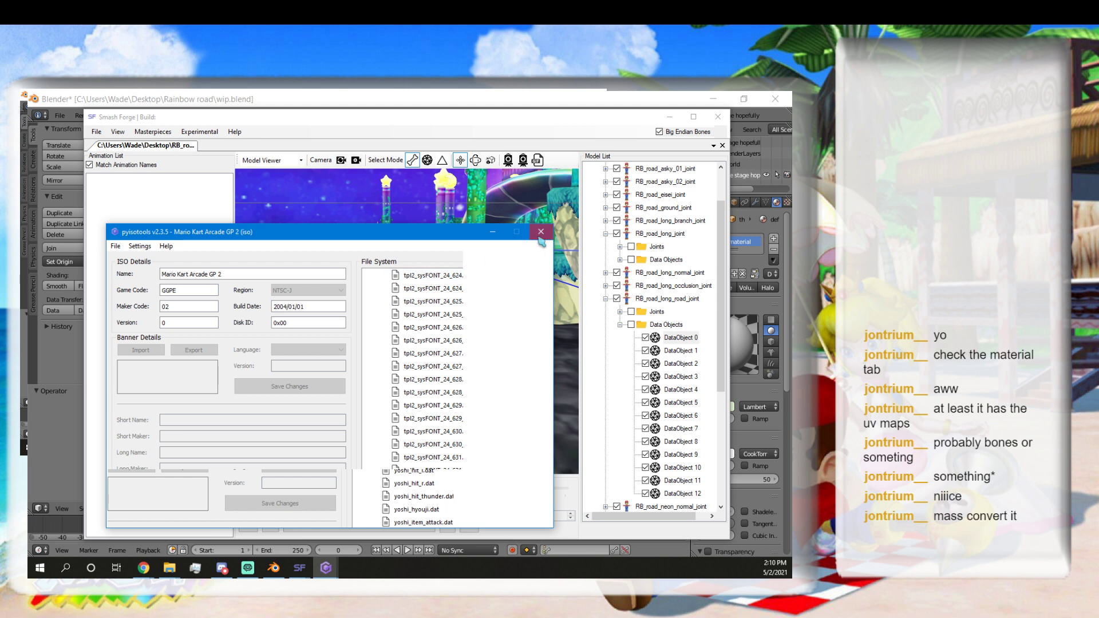
Reopen pyisotools and move its empty window aside, and close the blender_source_tools_2.10.2.zip folder window.
{"action": "left_click", "coordinate": [326, 568]}
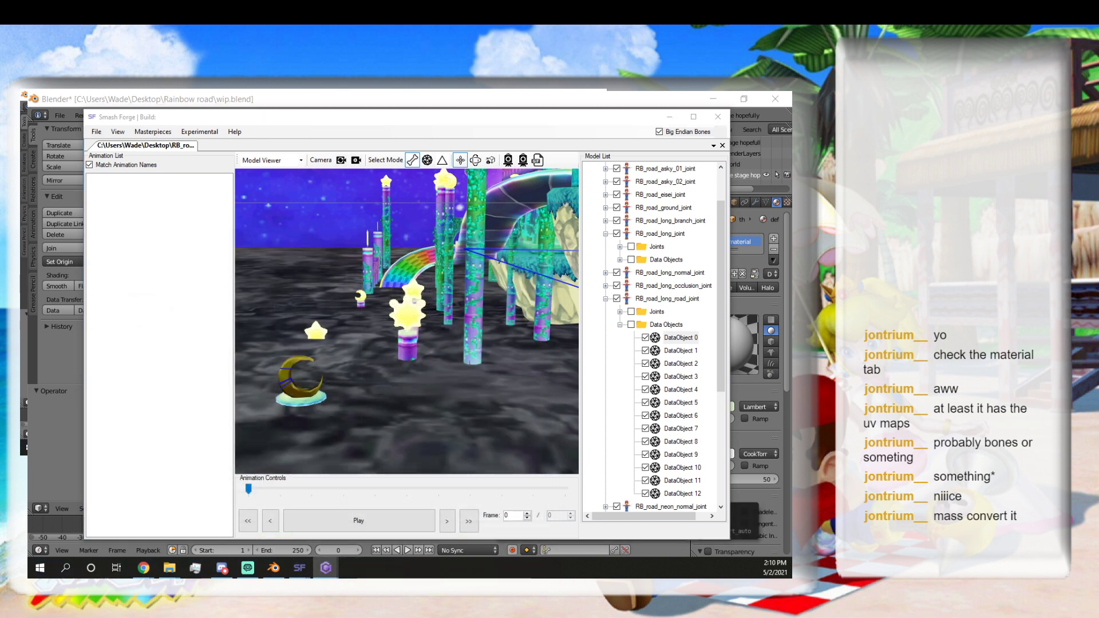
{"action": "mouse_move", "coordinate": [377, 577]}
{"action": "left_mouse_down"}
{"action": "mouse_move", "coordinate": [380, 241]}
{"action": "mouse_move", "coordinate": [378, 577]}
{"action": "mouse_move", "coordinate": [371, 278]}
{"action": "mouse_move", "coordinate": [375, 577]}
{"action": "mouse_move", "coordinate": [380, 260]}
{"action": "mouse_move", "coordinate": [378, 576]}
{"action": "left_mouse_up"}
{"action": "left_click_drag", "start_coordinate": [378, 577], "coordinate": [375, 235]}
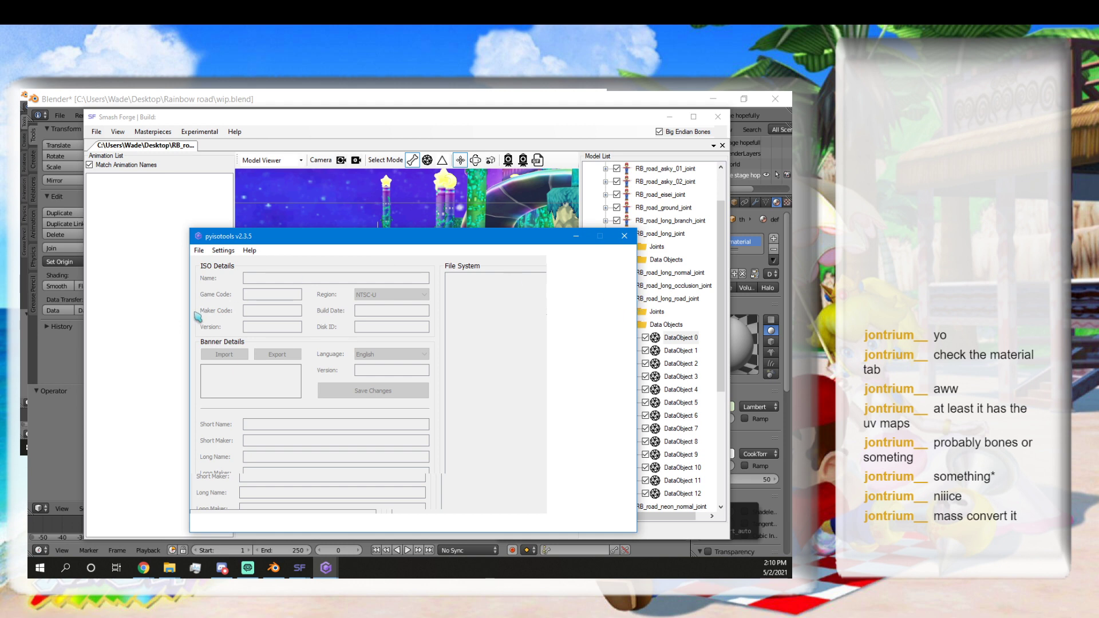
{"action": "left_click_drag", "start_coordinate": [243, 237], "coordinate": [286, 577]}
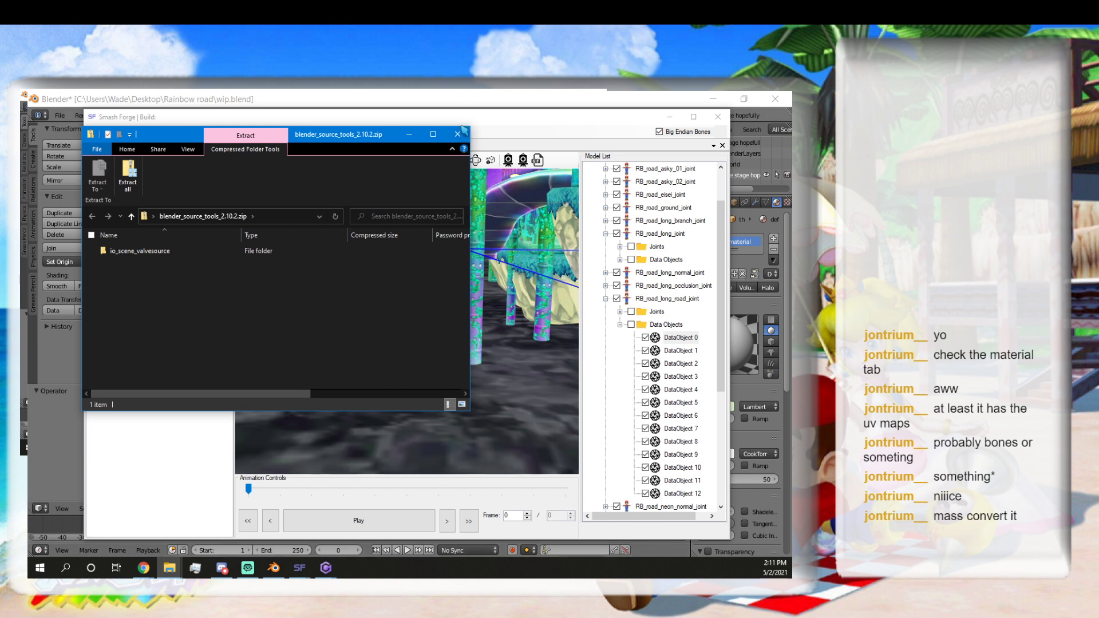
{"action": "left_click", "coordinate": [463, 133]}
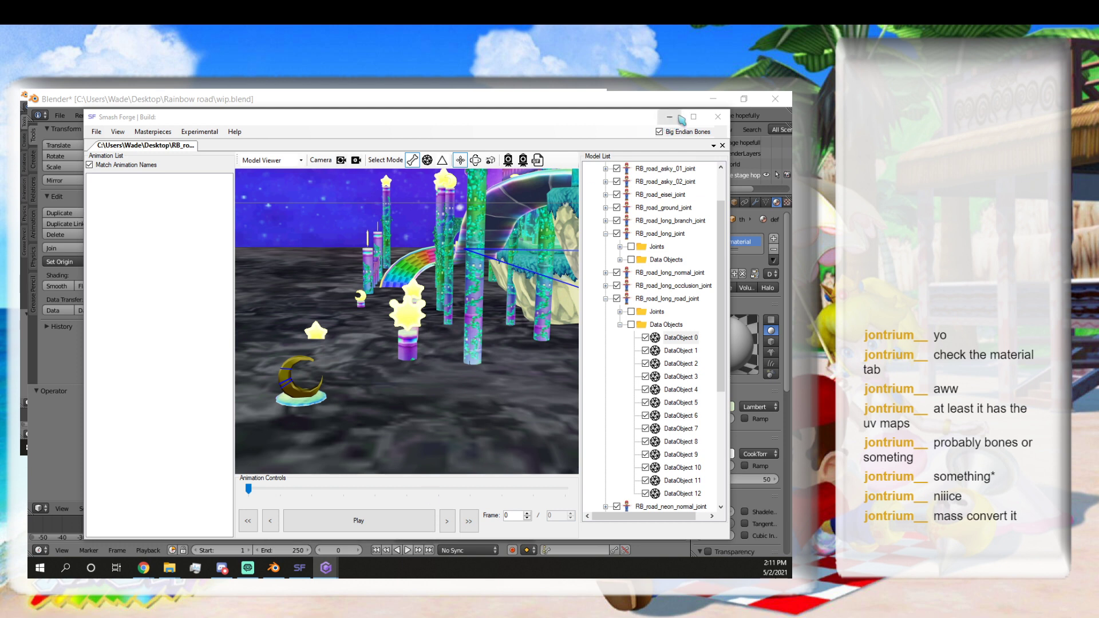
Clear the view of the Desktop, look through the sys folder inside Mario Kart's root folder, and close the window.
{"action": "left_click", "coordinate": [713, 99]}
{"action": "left_click_drag", "start_coordinate": [563, 119], "coordinate": [550, 302]}
{"action": "double_click", "coordinate": [370, 220]}
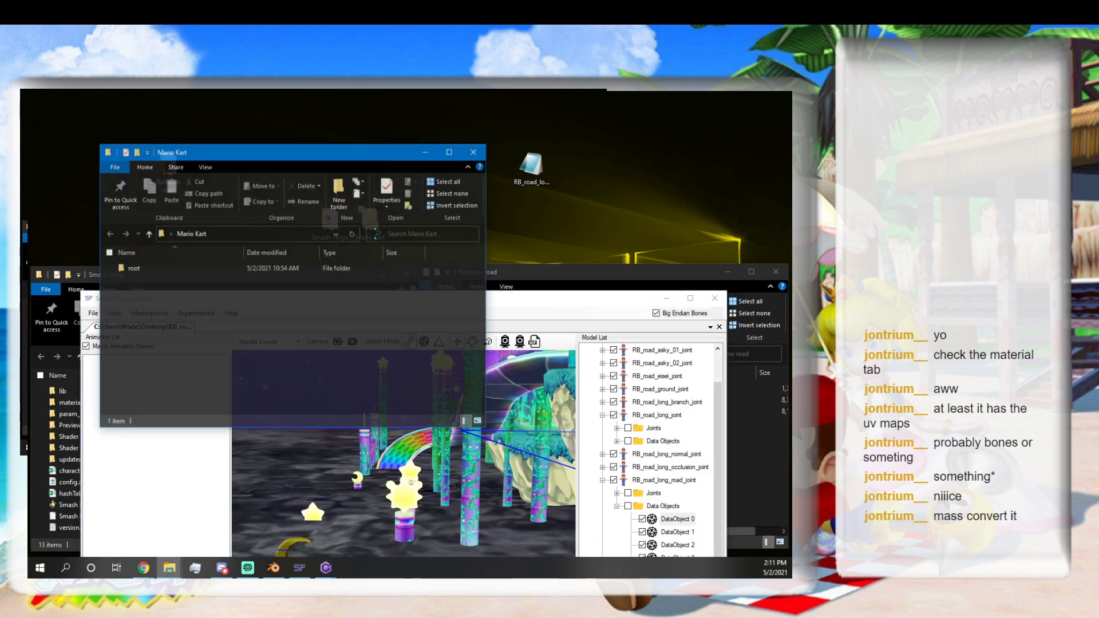
{"action": "left_click", "coordinate": [196, 268]}
{"action": "double_click", "coordinate": [195, 268]}
{"action": "double_click", "coordinate": [174, 278]}
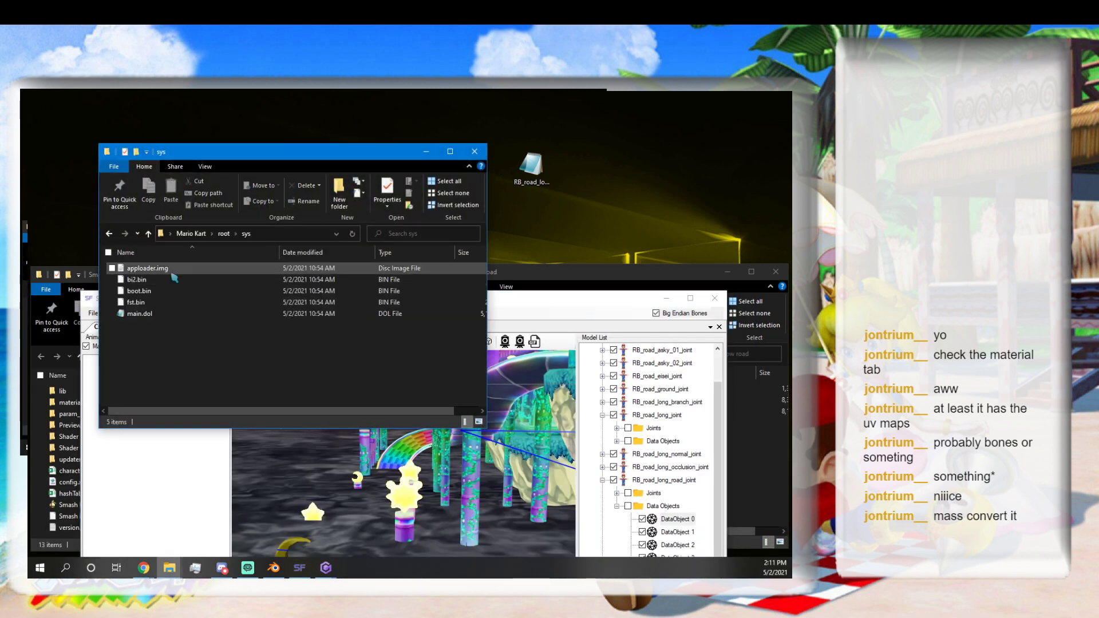
{"action": "left_click", "coordinate": [474, 151]}
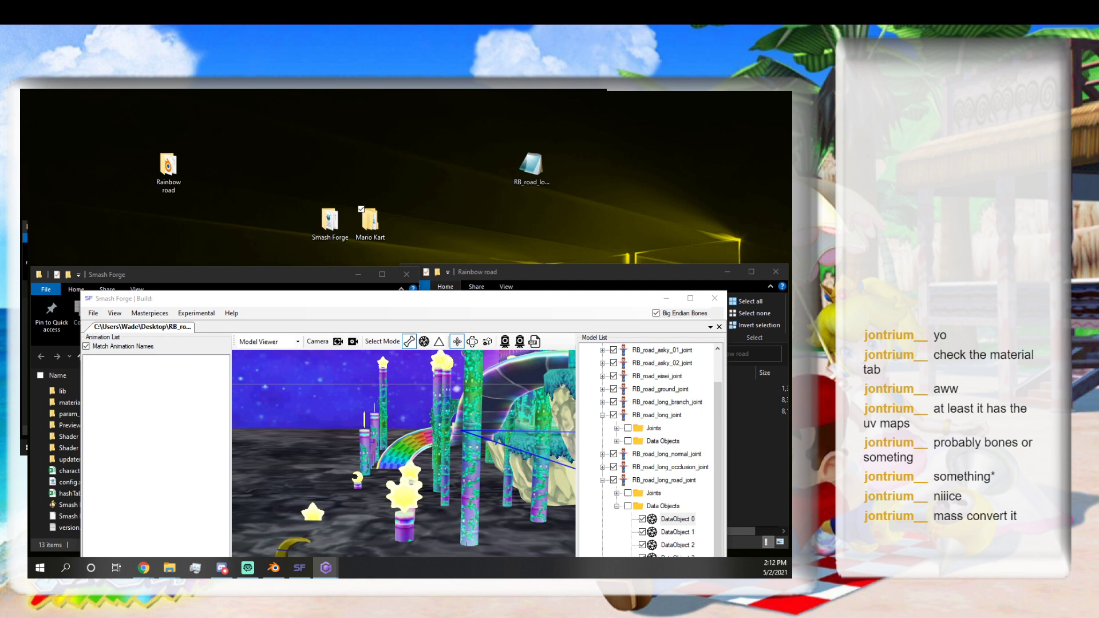
Search the files folder inside Mario Kart's root folder for .bnr, and close the window.
{"action": "double_click", "coordinate": [370, 222]}
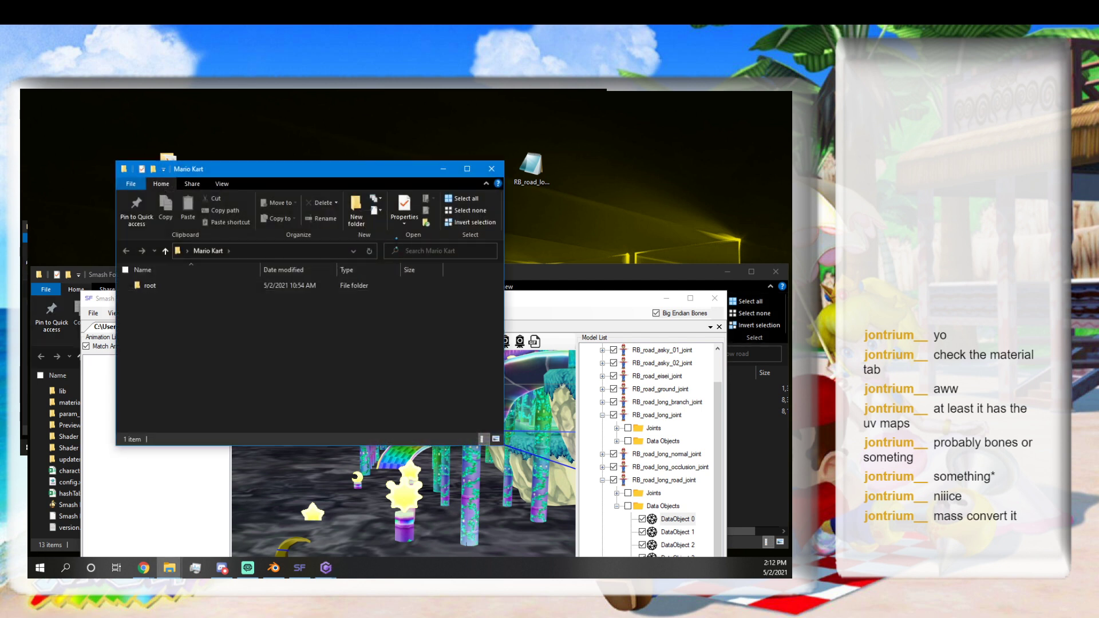
{"action": "double_click", "coordinate": [206, 286]}
{"action": "left_click", "coordinate": [204, 288]}
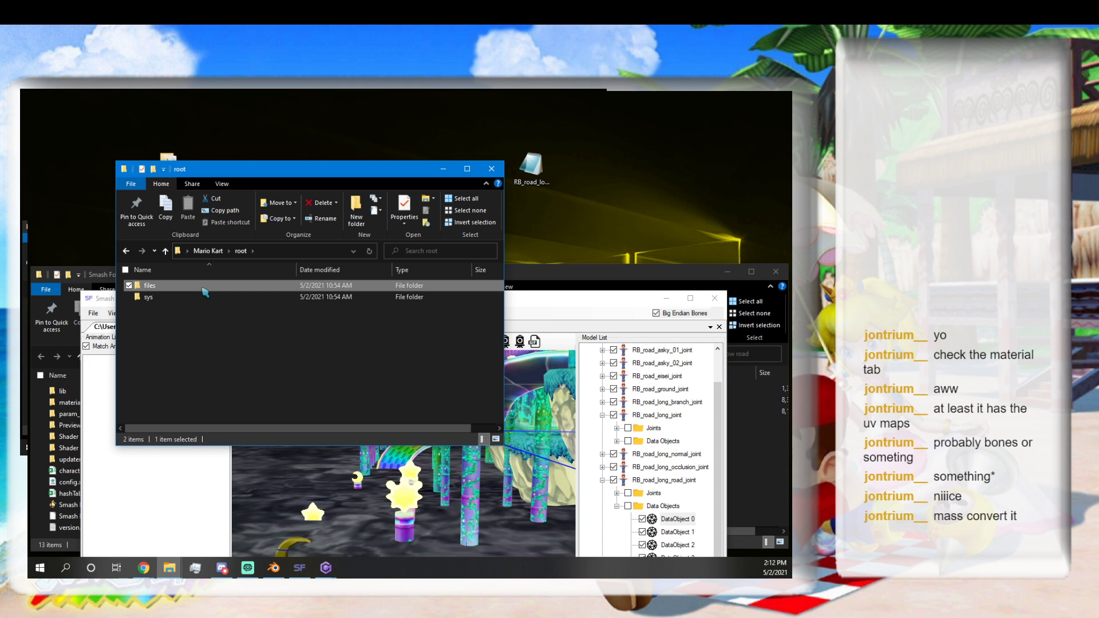
{"action": "double_click", "coordinate": [204, 289]}
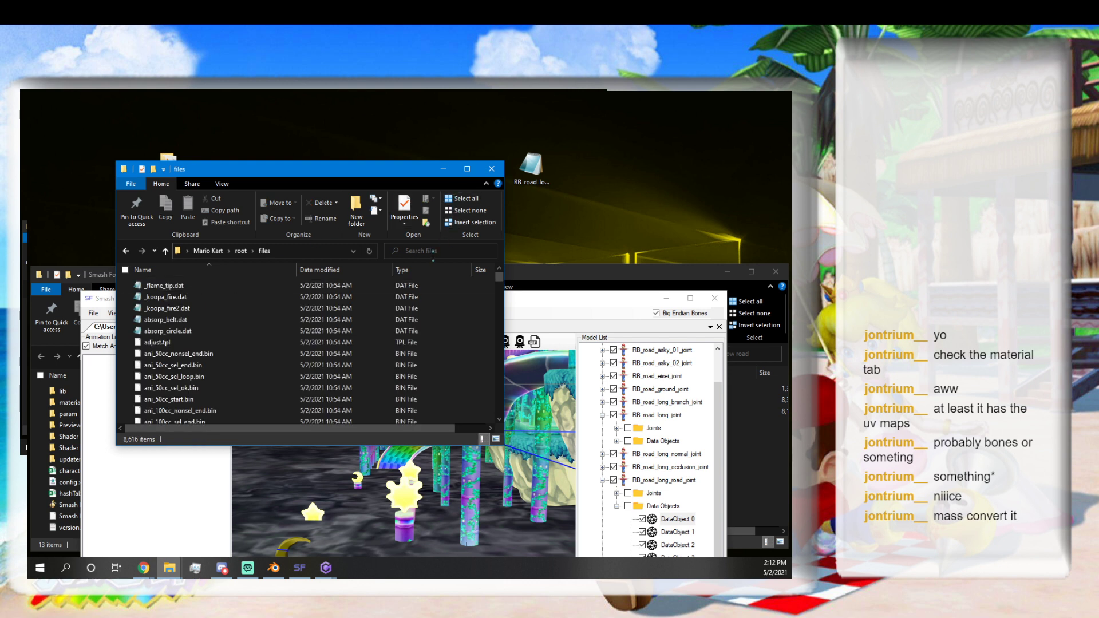
{"action": "left_click", "coordinate": [434, 251]}
{"action": "type", "text": ".bn"}
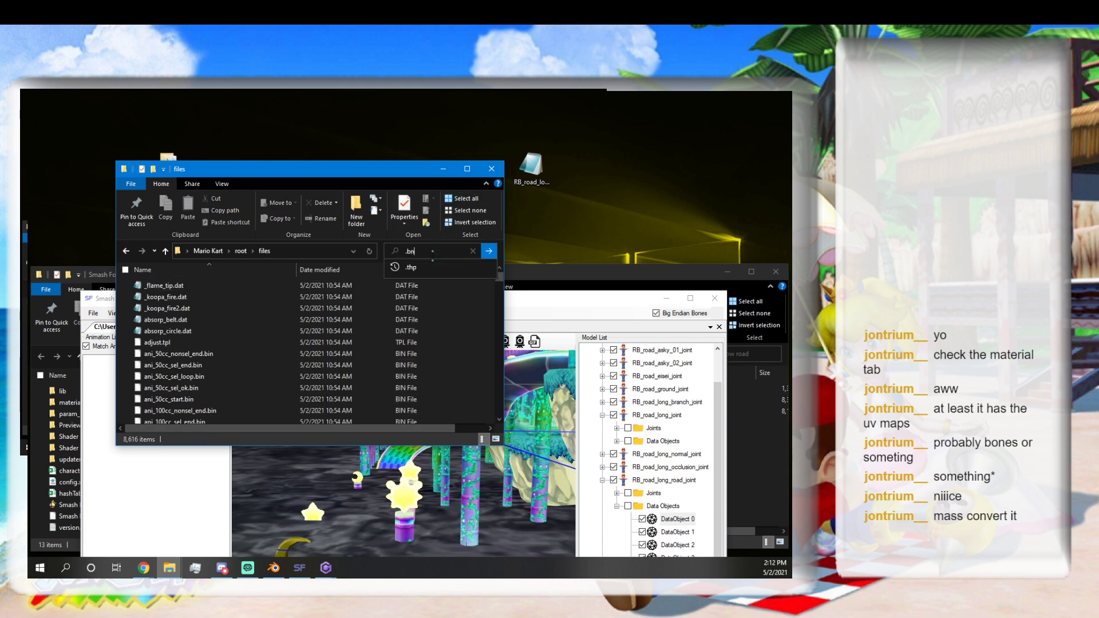
{"action": "type", "text": "r"}
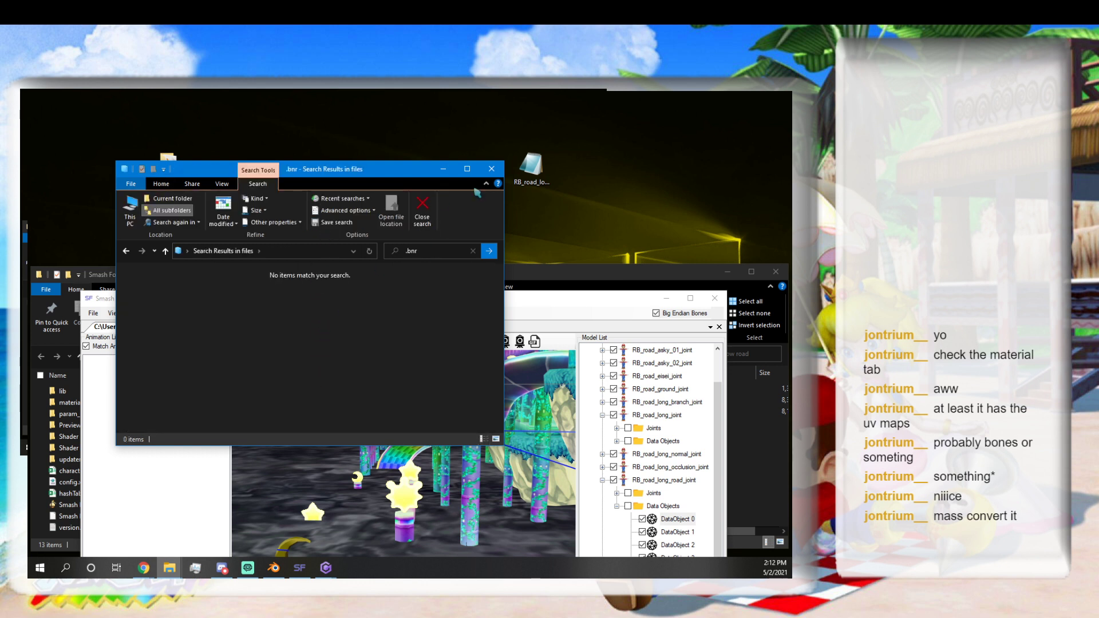
{"action": "left_click", "coordinate": [491, 169]}
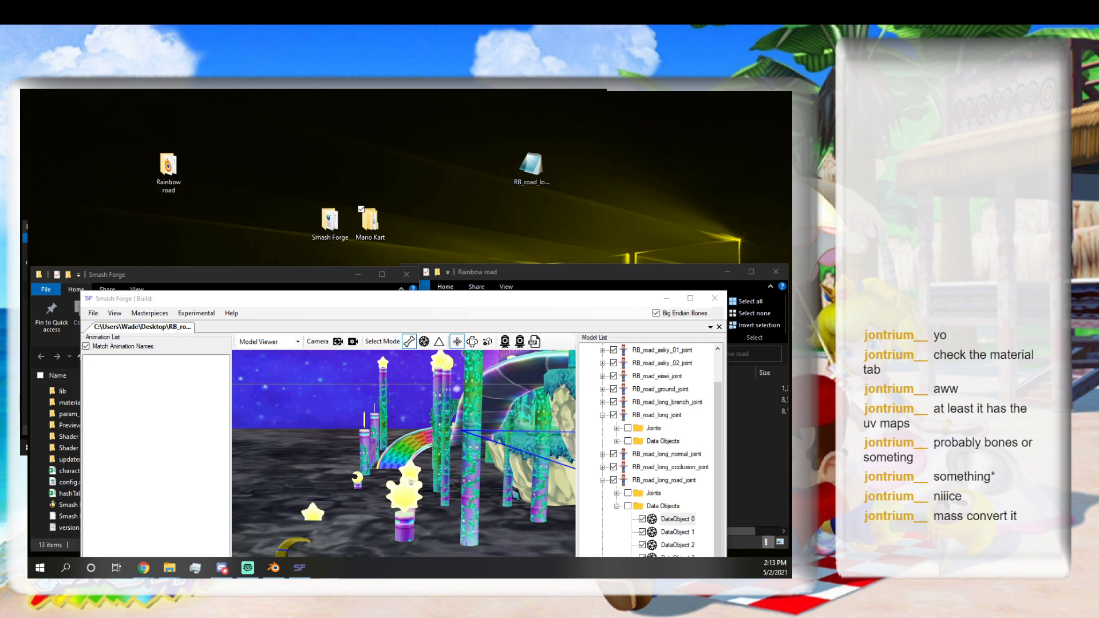
Bring Smash Forge into full view, look at the stage, and inspect DataObject 0 of RB_road_long_road_joint in its editor.
{"action": "left_click", "coordinate": [496, 302]}
{"action": "left_click_drag", "start_coordinate": [497, 264], "coordinate": [489, 198]}
{"action": "left_click_drag", "start_coordinate": [515, 337], "coordinate": [465, 380]}
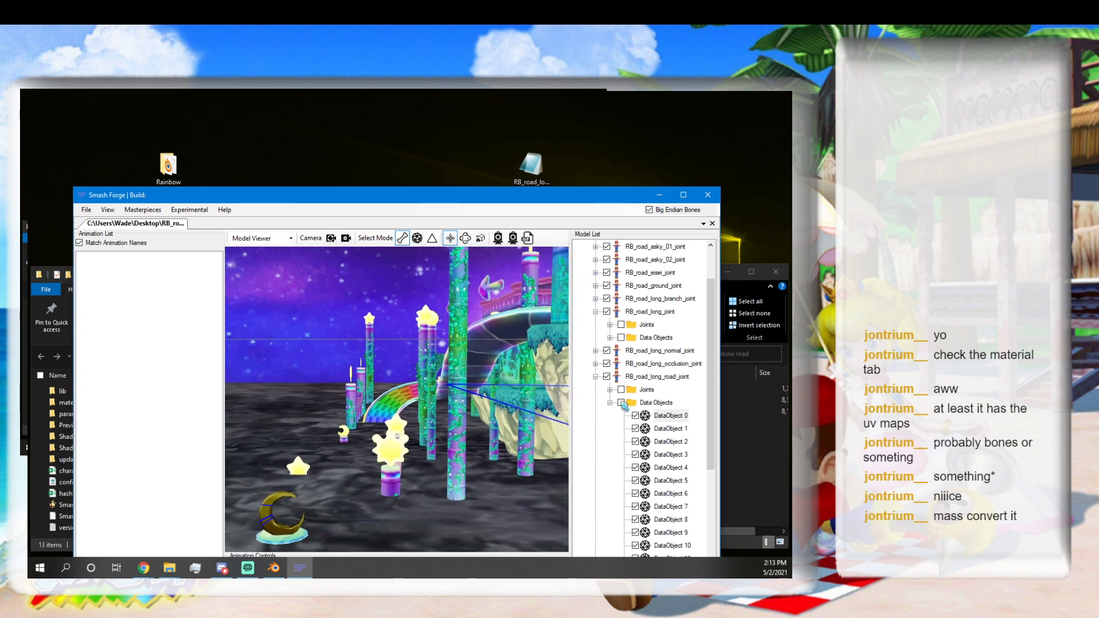
{"action": "mouse_move", "coordinate": [369, 404]}
{"action": "left_mouse_down"}
{"action": "mouse_move", "coordinate": [400, 391]}
{"action": "mouse_move", "coordinate": [364, 393]}
{"action": "mouse_move", "coordinate": [366, 410]}
{"action": "mouse_move", "coordinate": [385, 390]}
{"action": "mouse_move", "coordinate": [369, 392]}
{"action": "left_mouse_up"}
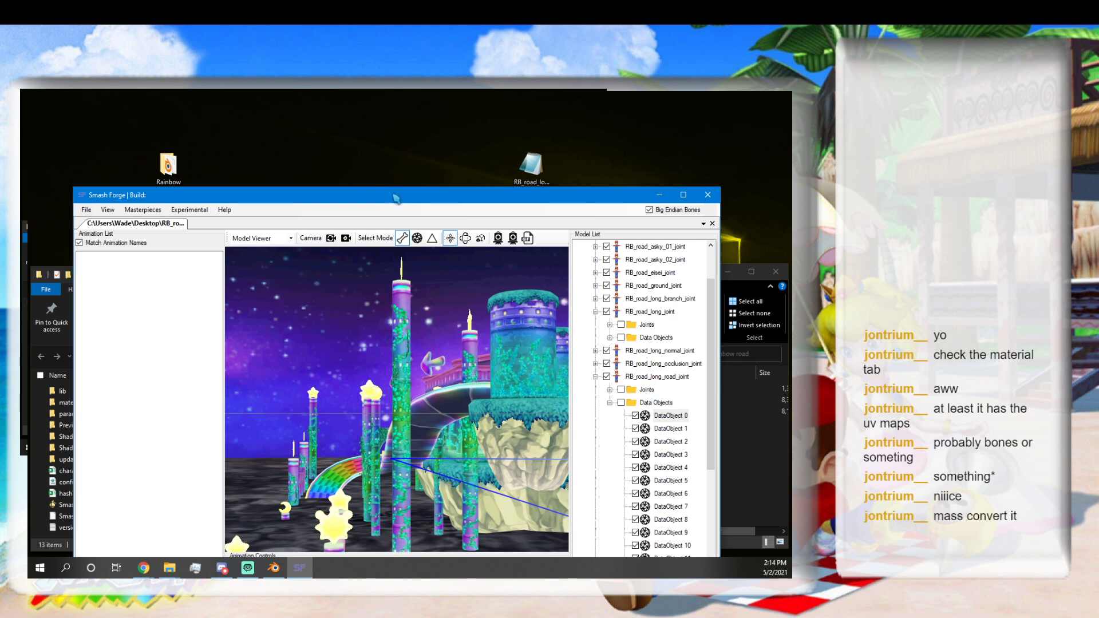
{"action": "left_click_drag", "start_coordinate": [396, 196], "coordinate": [477, 122]}
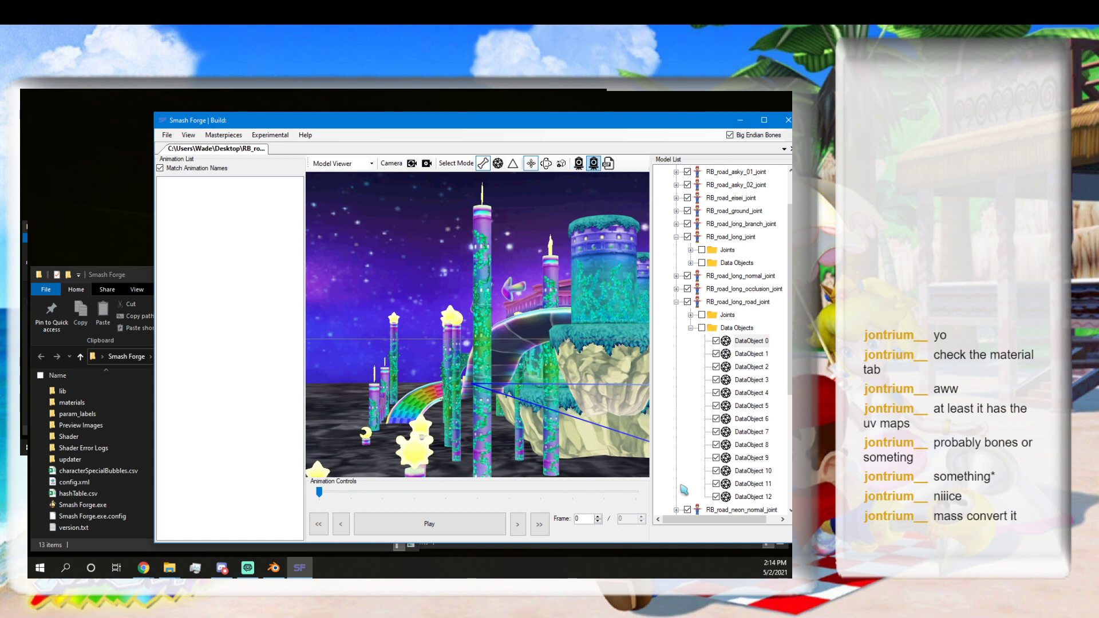
{"action": "right_click", "coordinate": [736, 340]}
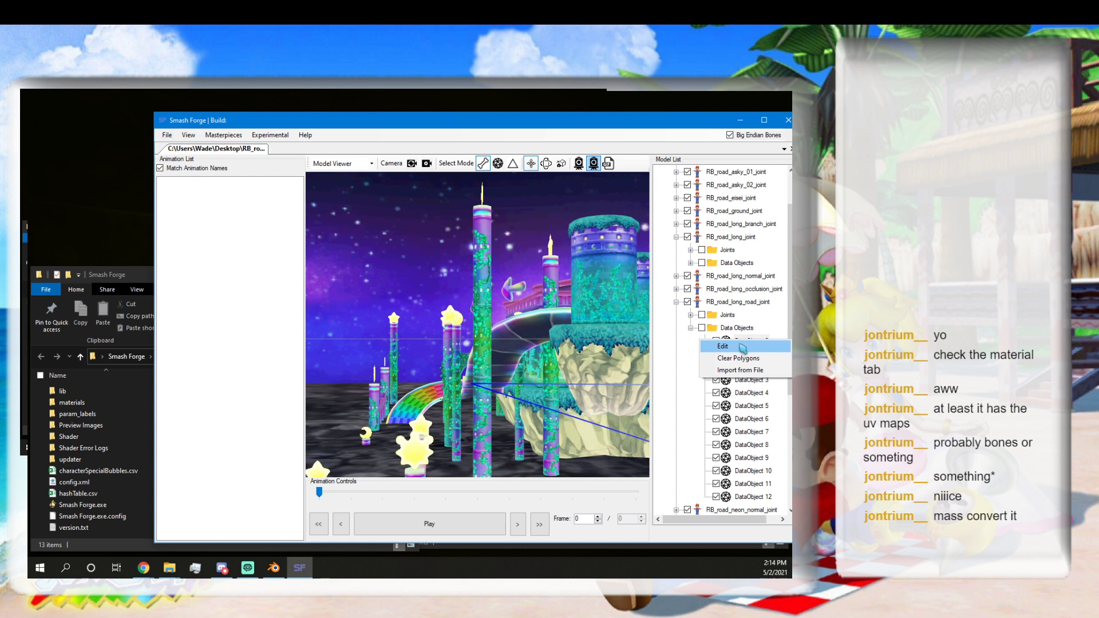
{"action": "left_click", "coordinate": [740, 346]}
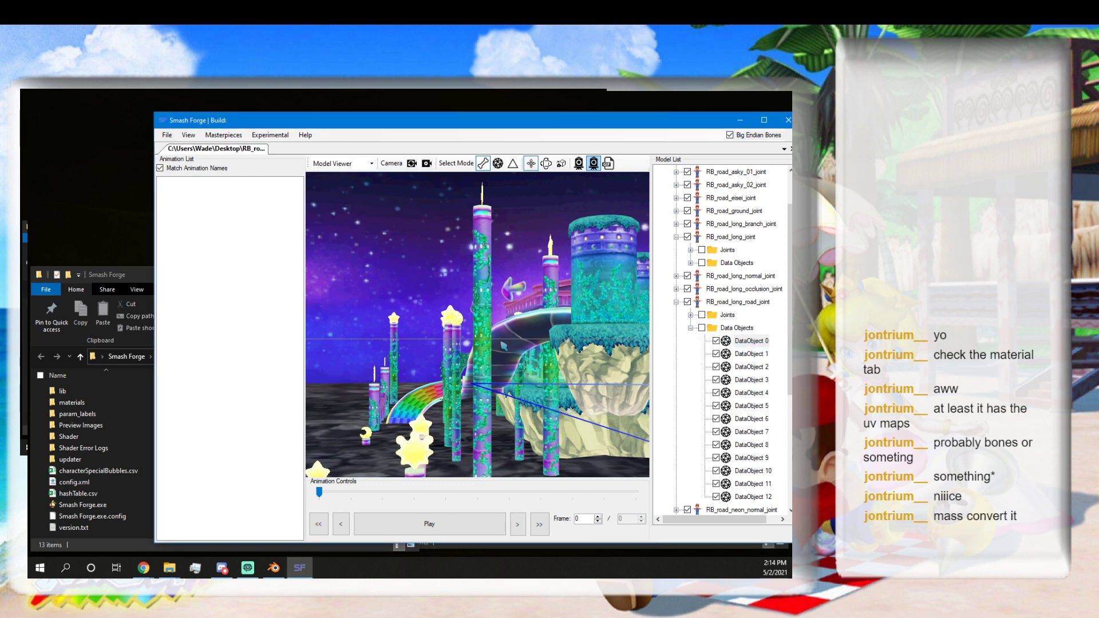
Start exporting RB_road_long_road_joint as a Source Model and delete normal.smd from the Rainbow road folder.
{"action": "left_click", "coordinate": [716, 303]}
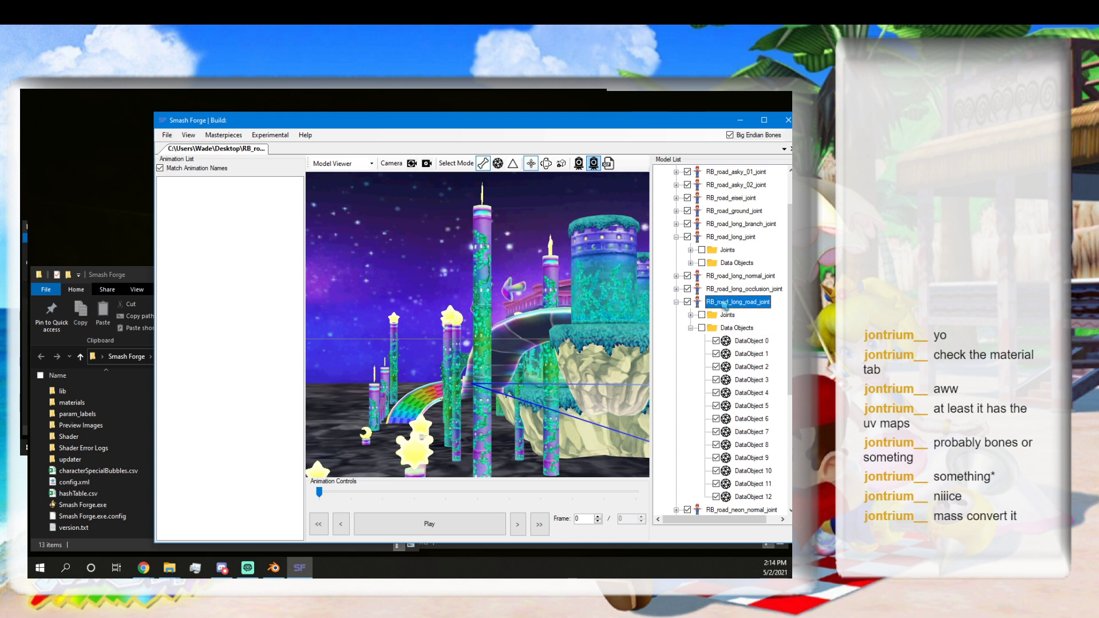
{"action": "right_click", "coordinate": [724, 306]}
{"action": "left_click", "coordinate": [725, 314]}
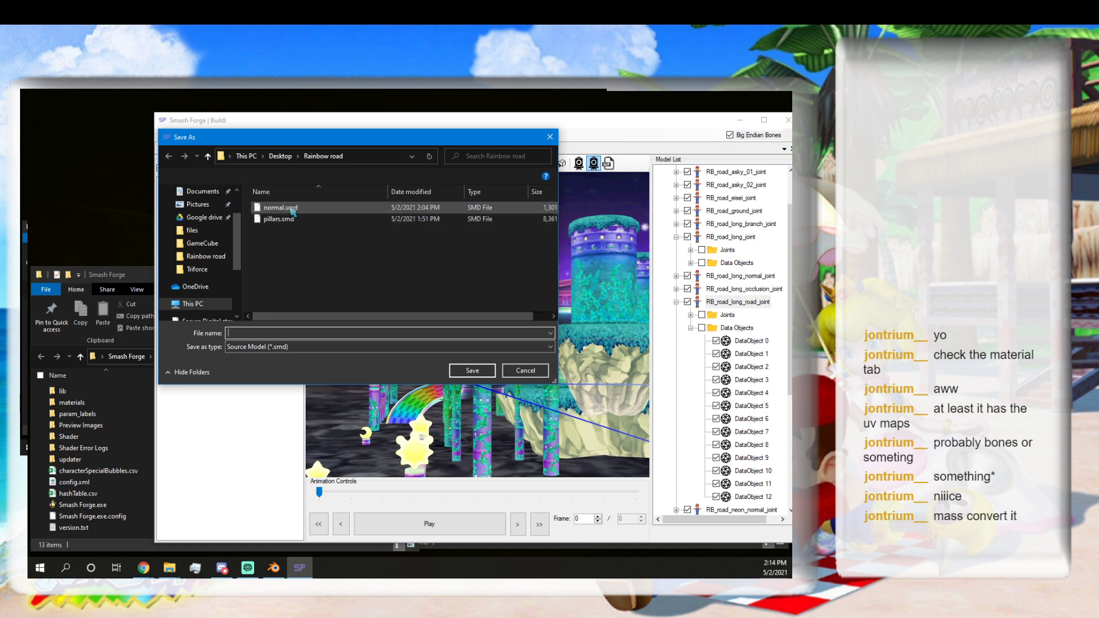
{"action": "left_click", "coordinate": [280, 208]}
{"action": "right_click", "coordinate": [291, 209]}
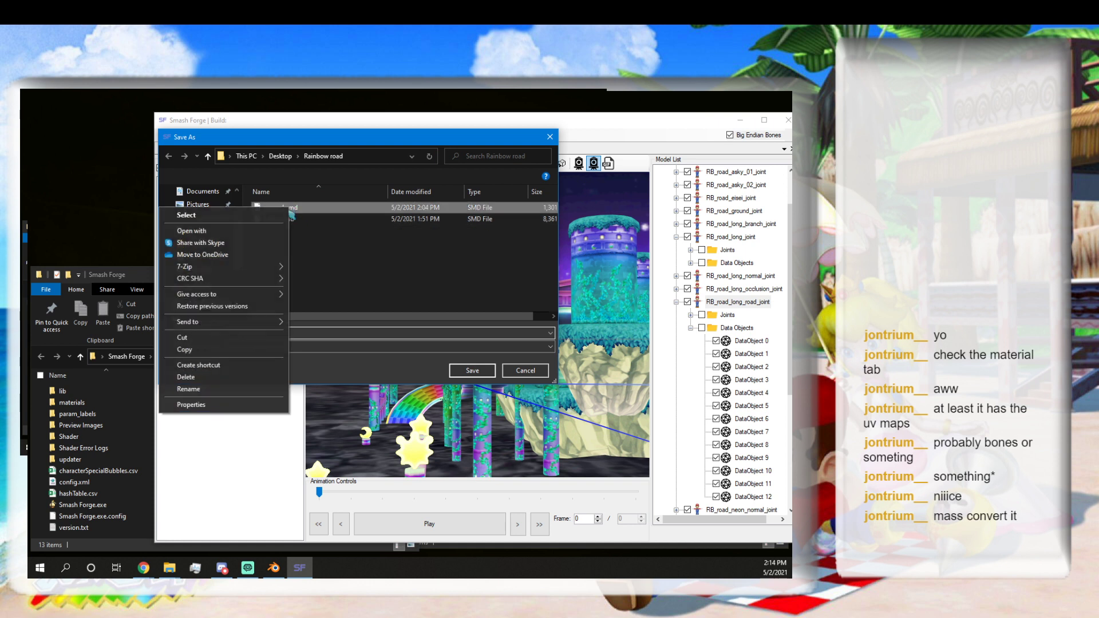
{"action": "left_click", "coordinate": [194, 381]}
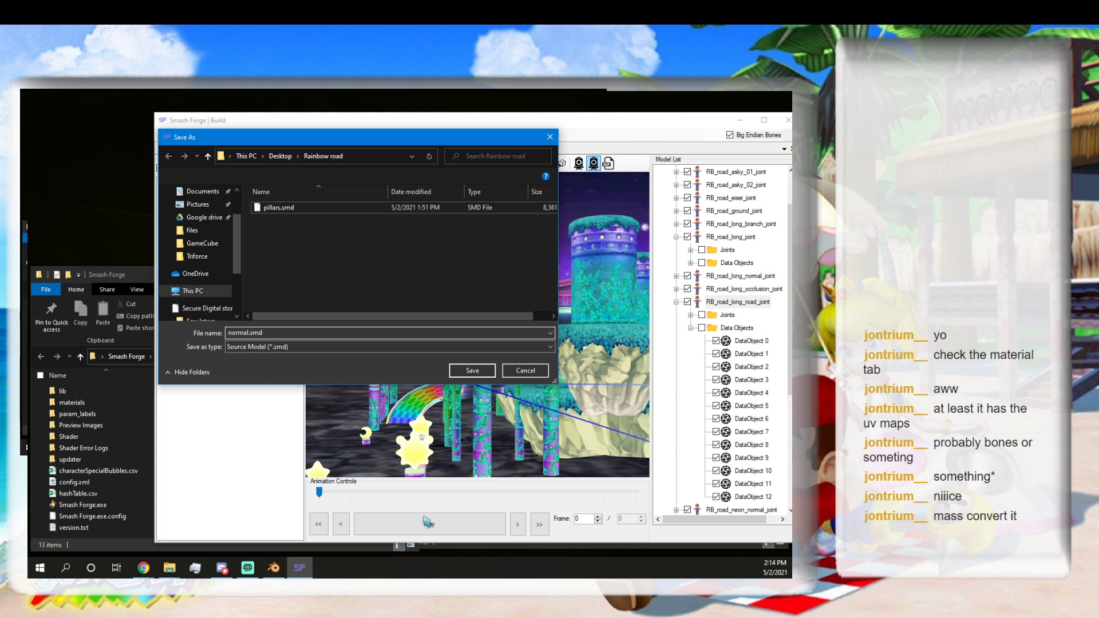
Switch to Blender, examine the stage model from several angles and distances, and enter Edit Mode to view its UV layout.
{"action": "key", "text": "alt+Tab"}
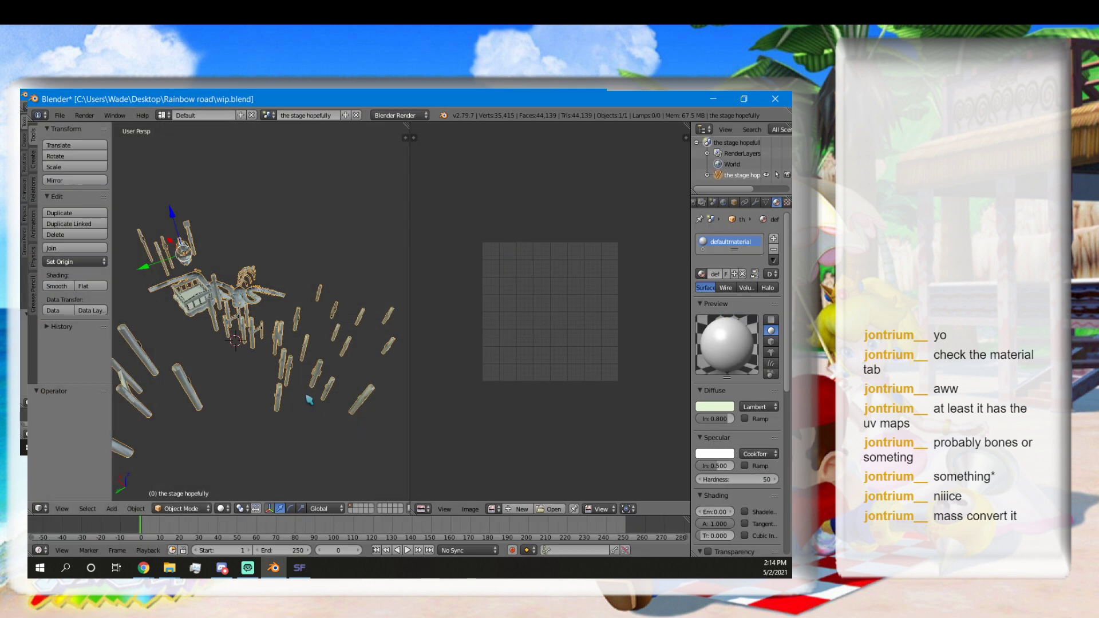
{"action": "middle_click_drag", "start_coordinate": [307, 399], "coordinate": [234, 340]}
{"action": "scroll", "coordinate": [234, 341], "scroll_direction": "up", "scroll_amount": 5}
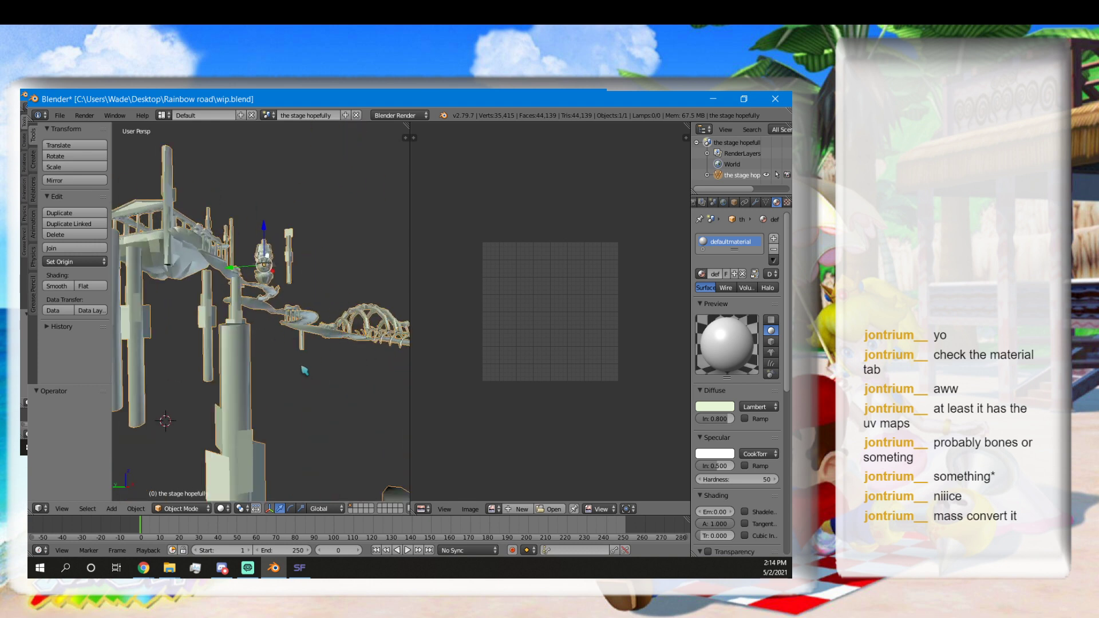
{"action": "scroll", "coordinate": [265, 299], "scroll_direction": "up", "scroll_amount": 1}
{"action": "scroll", "coordinate": [258, 310], "scroll_direction": "up", "scroll_amount": 1}
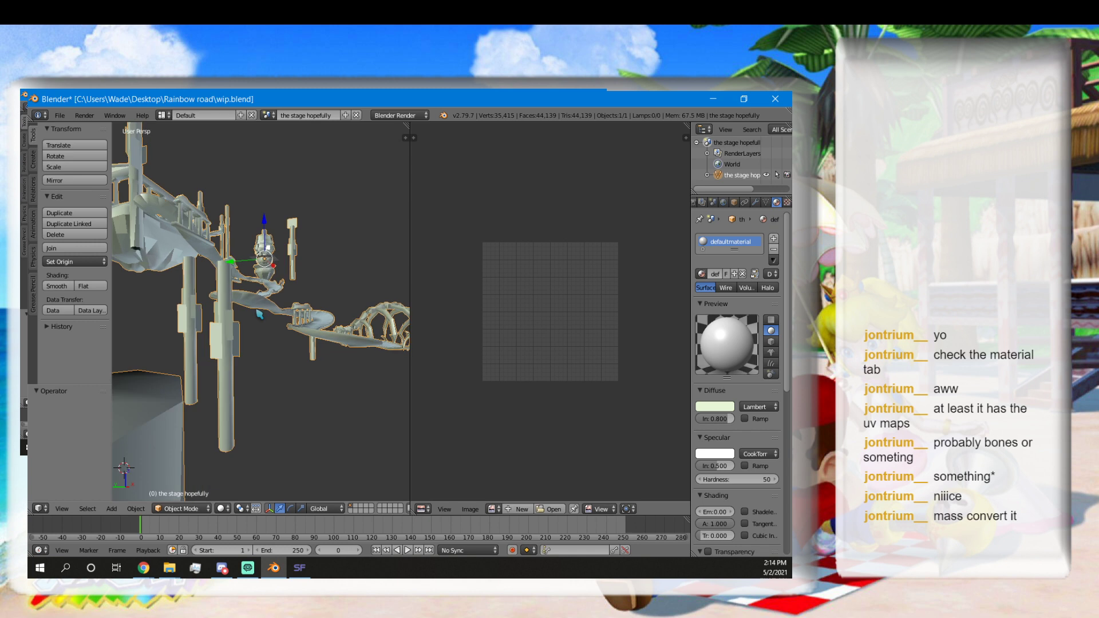
{"action": "middle_click_drag", "start_coordinate": [285, 305], "coordinate": [268, 323]}
{"action": "scroll", "coordinate": [246, 343], "scroll_direction": "down", "scroll_amount": 5}
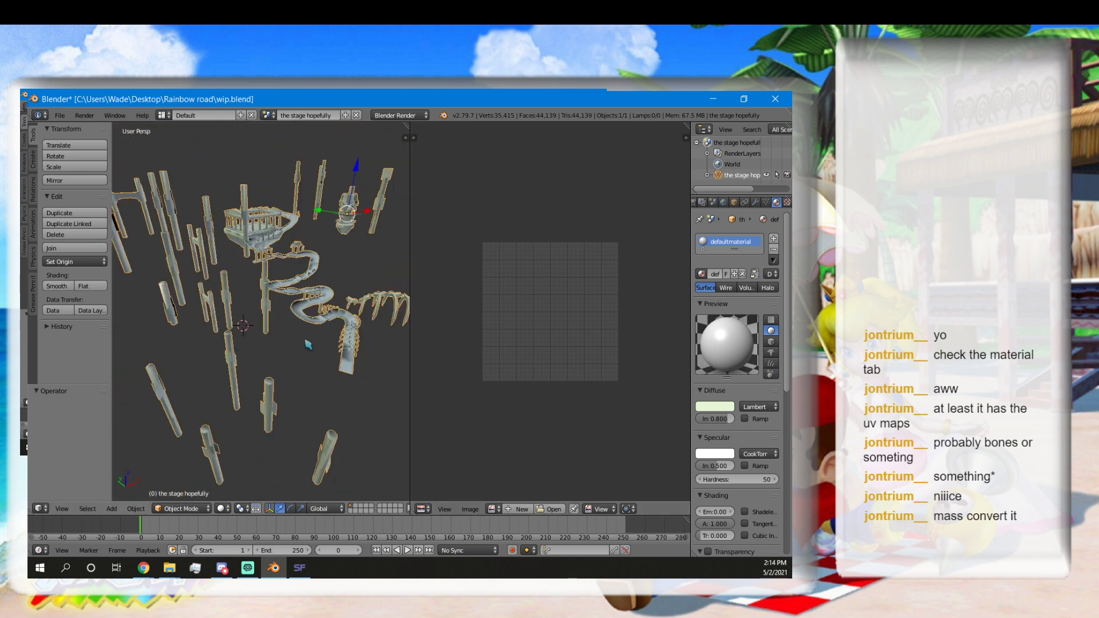
{"action": "key", "text": "Tab"}
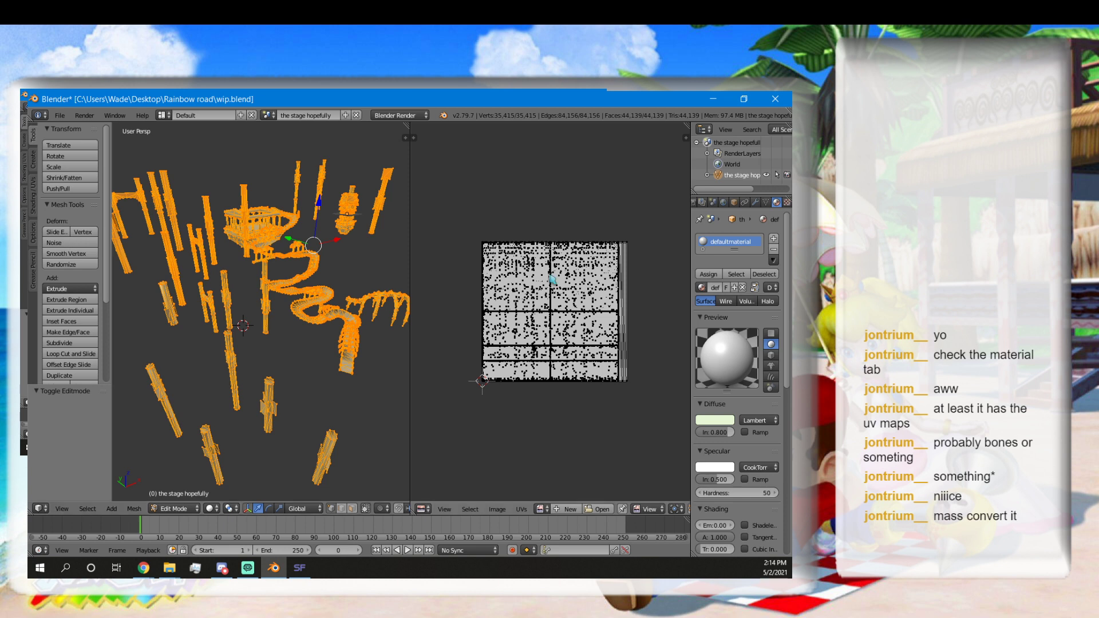
Examine the stage model's UV layout up close and from afar, and look over the road and pillars from other angles.
{"action": "scroll", "coordinate": [583, 365], "scroll_direction": "up", "scroll_amount": 5}
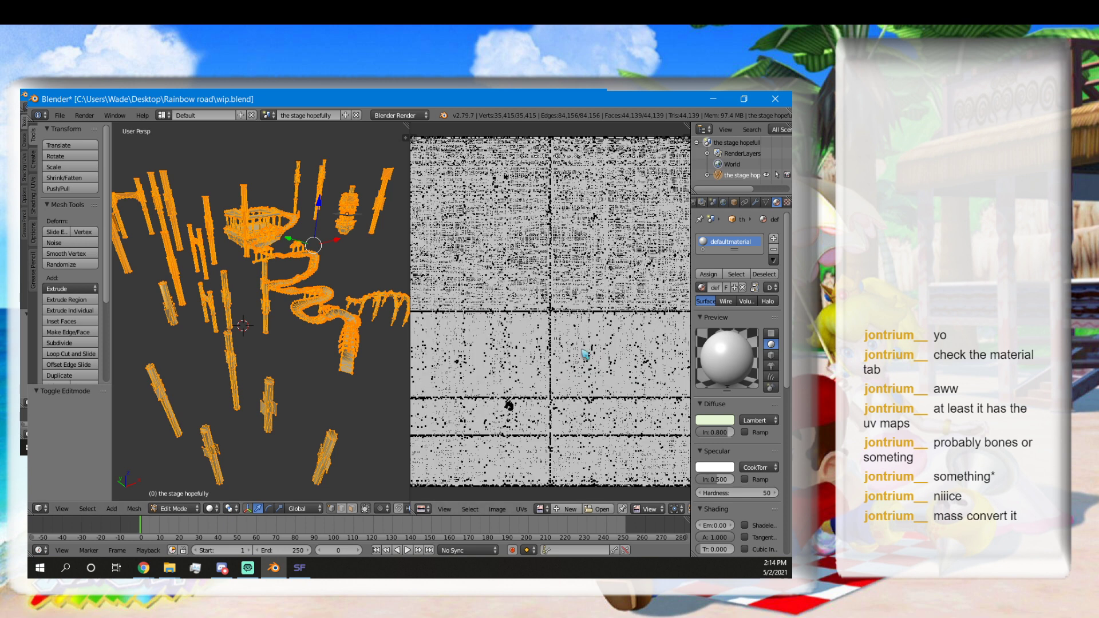
{"action": "scroll", "coordinate": [583, 365], "scroll_direction": "down", "scroll_amount": 6}
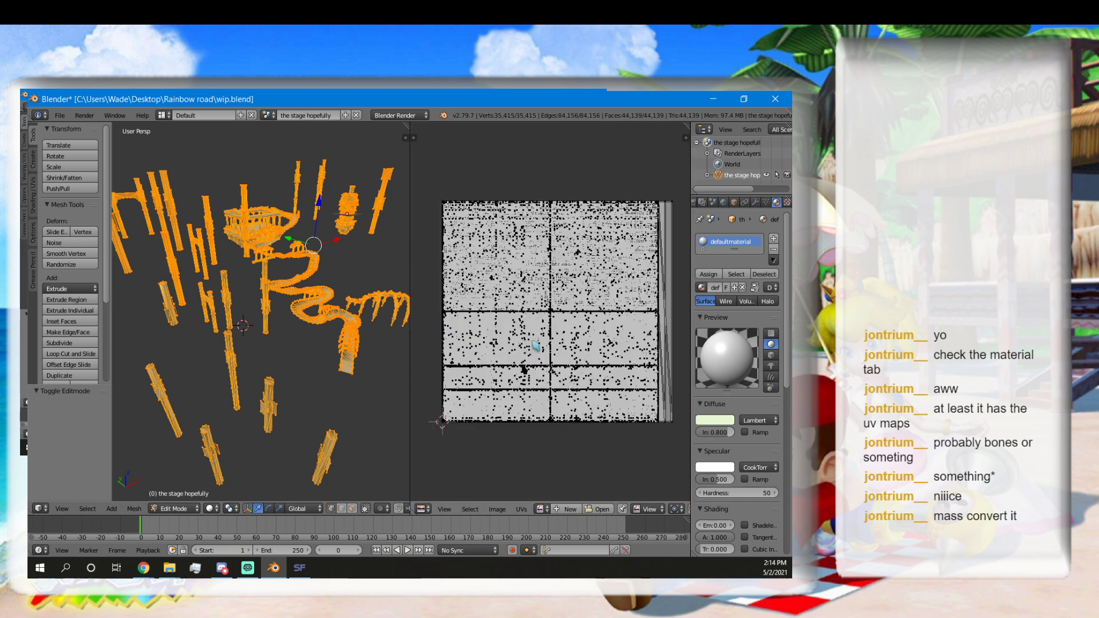
{"action": "scroll", "coordinate": [562, 327], "scroll_direction": "up", "scroll_amount": 5}
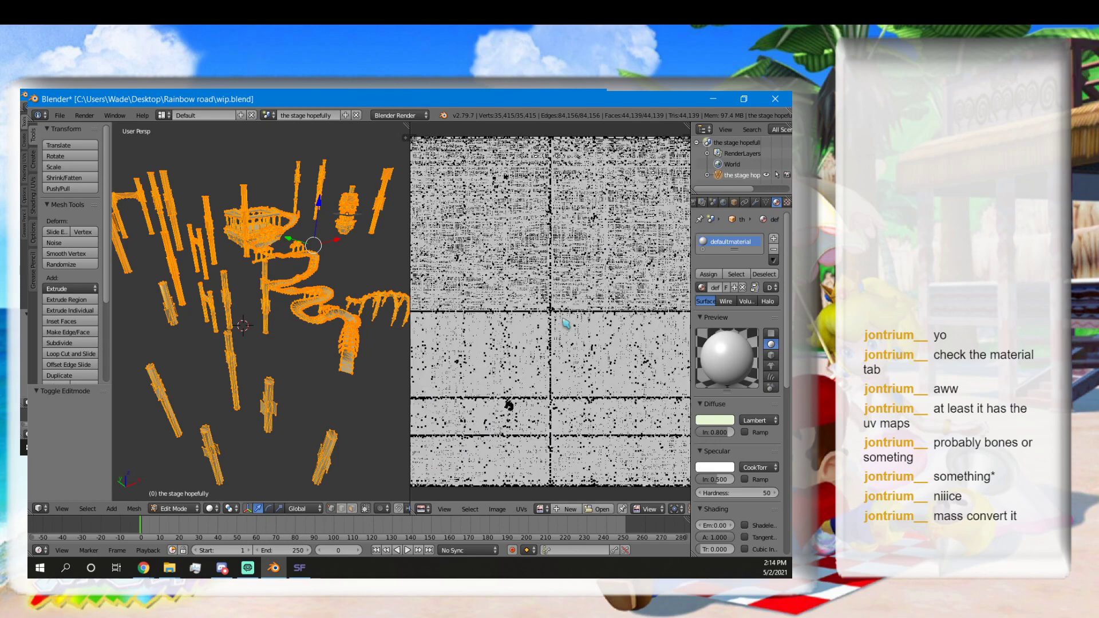
{"action": "scroll", "coordinate": [561, 328], "scroll_direction": "up", "scroll_amount": 5}
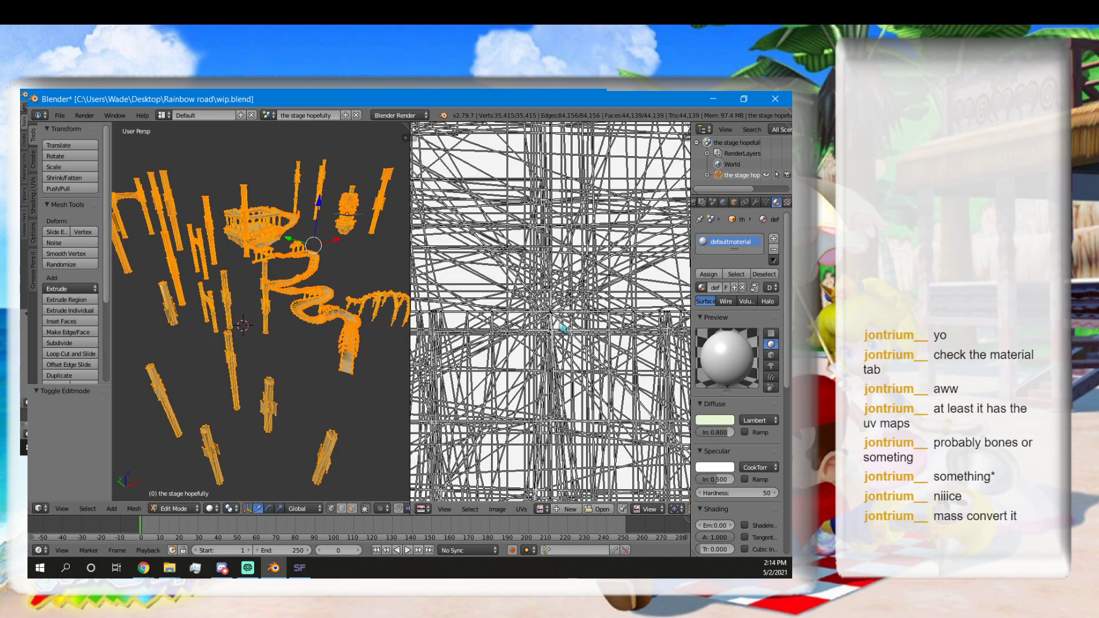
{"action": "scroll", "coordinate": [561, 328], "scroll_direction": "down", "scroll_amount": 6}
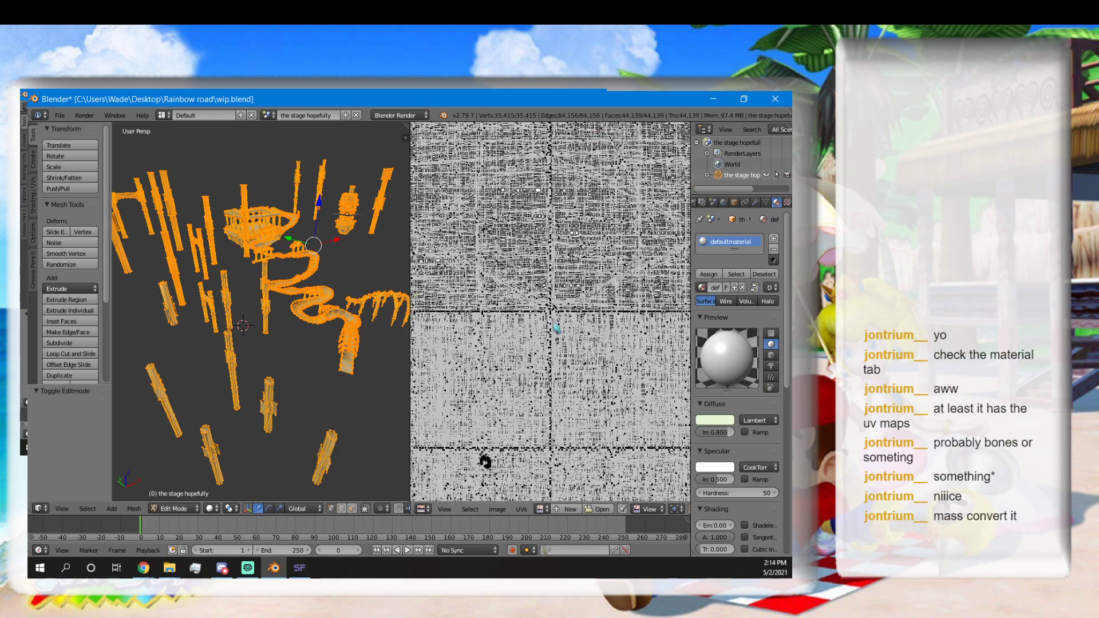
{"action": "scroll", "coordinate": [544, 329], "scroll_direction": "up", "scroll_amount": 6}
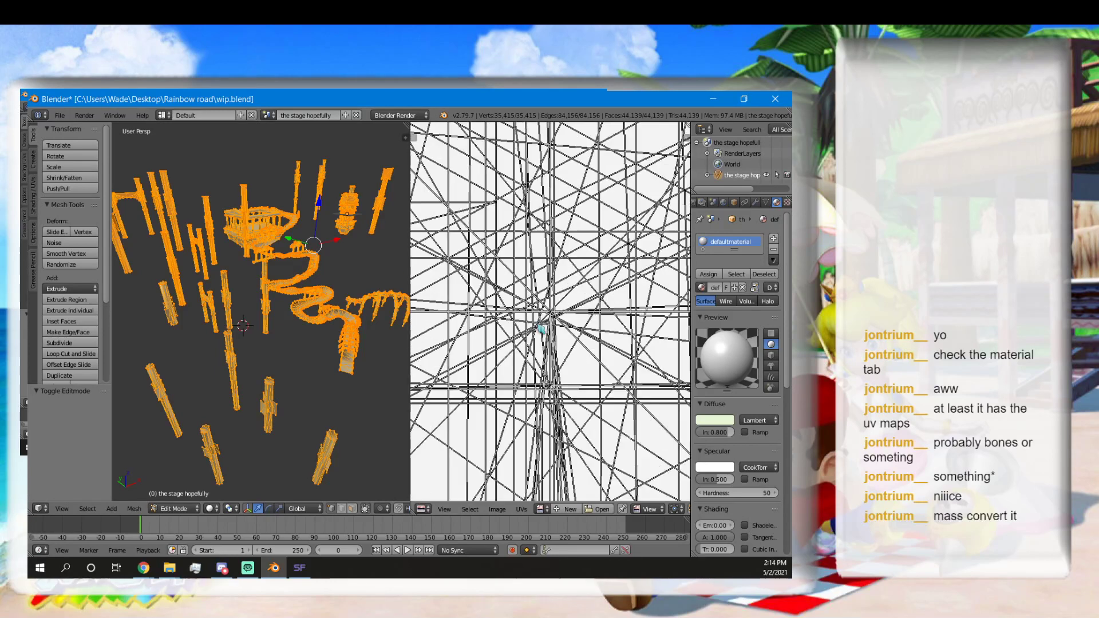
{"action": "scroll", "coordinate": [540, 329], "scroll_direction": "down", "scroll_amount": 8}
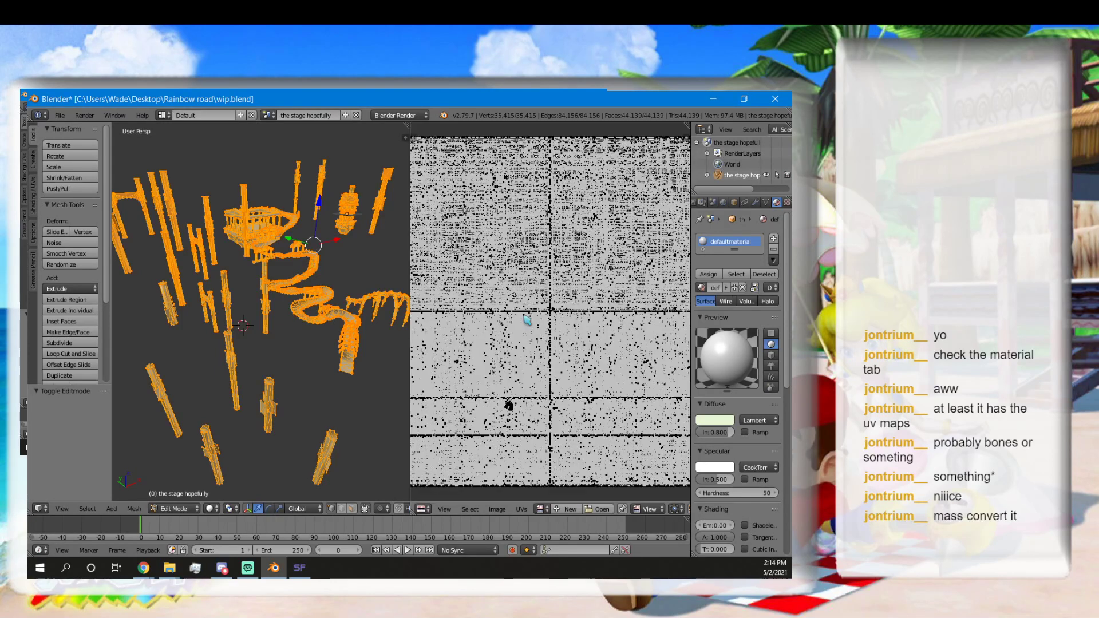
{"action": "scroll", "coordinate": [552, 320], "scroll_direction": "up", "scroll_amount": 4}
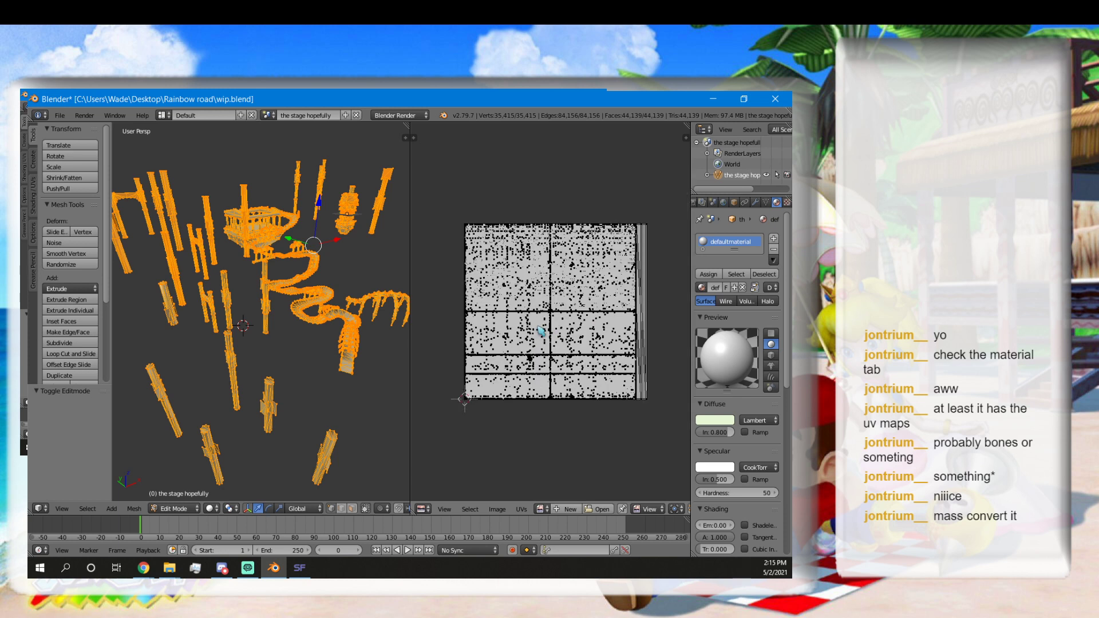
{"action": "scroll", "coordinate": [549, 321], "scroll_direction": "up", "scroll_amount": 8}
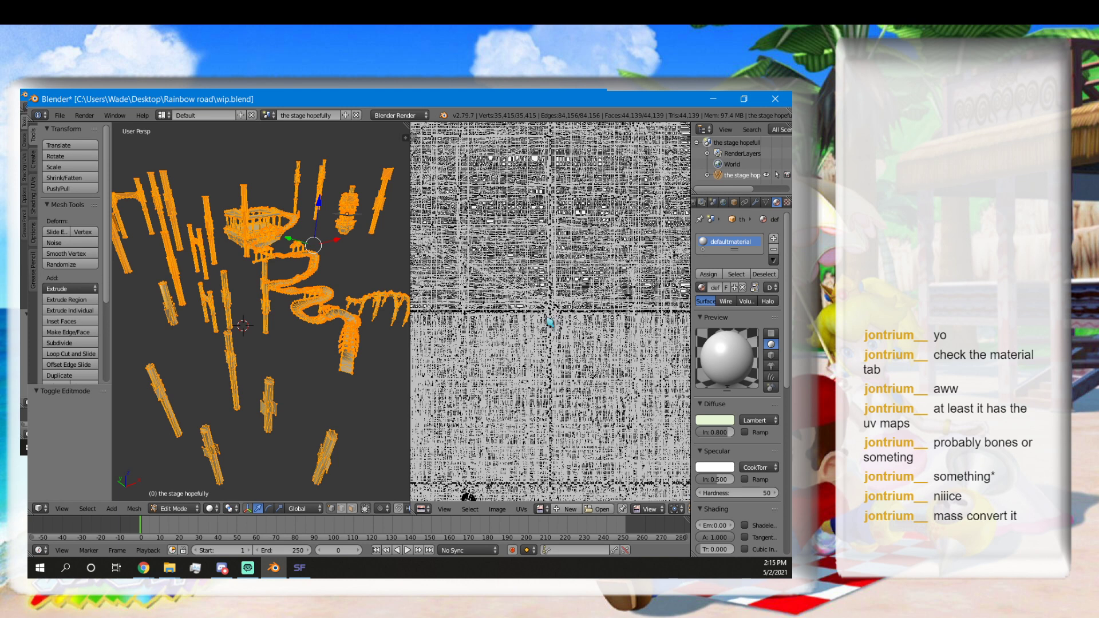
{"action": "scroll", "coordinate": [551, 322], "scroll_direction": "down", "scroll_amount": 8}
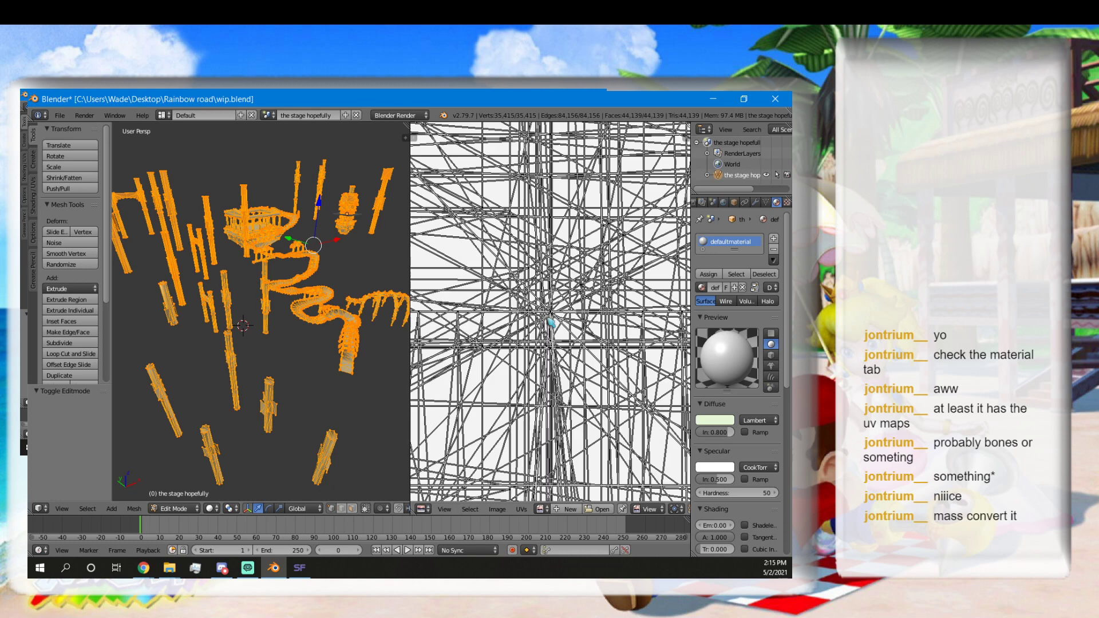
{"action": "scroll", "coordinate": [549, 324], "scroll_direction": "up", "scroll_amount": 6}
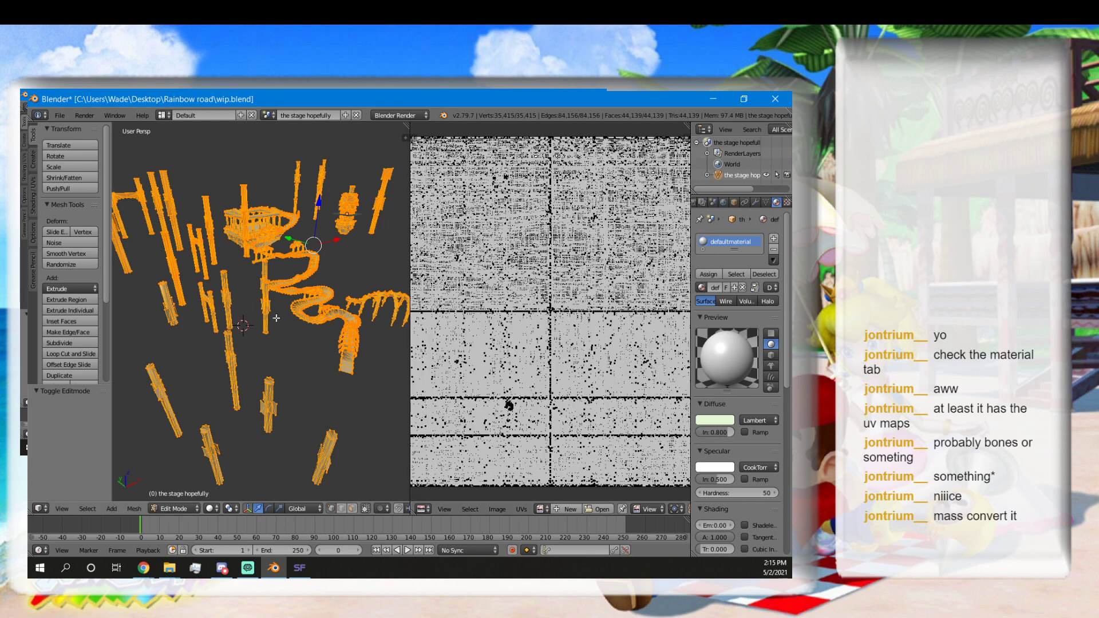
{"action": "middle_click_drag", "start_coordinate": [358, 295], "coordinate": [406, 359]}
{"action": "scroll", "coordinate": [494, 335], "scroll_direction": "down", "scroll_amount": 3}
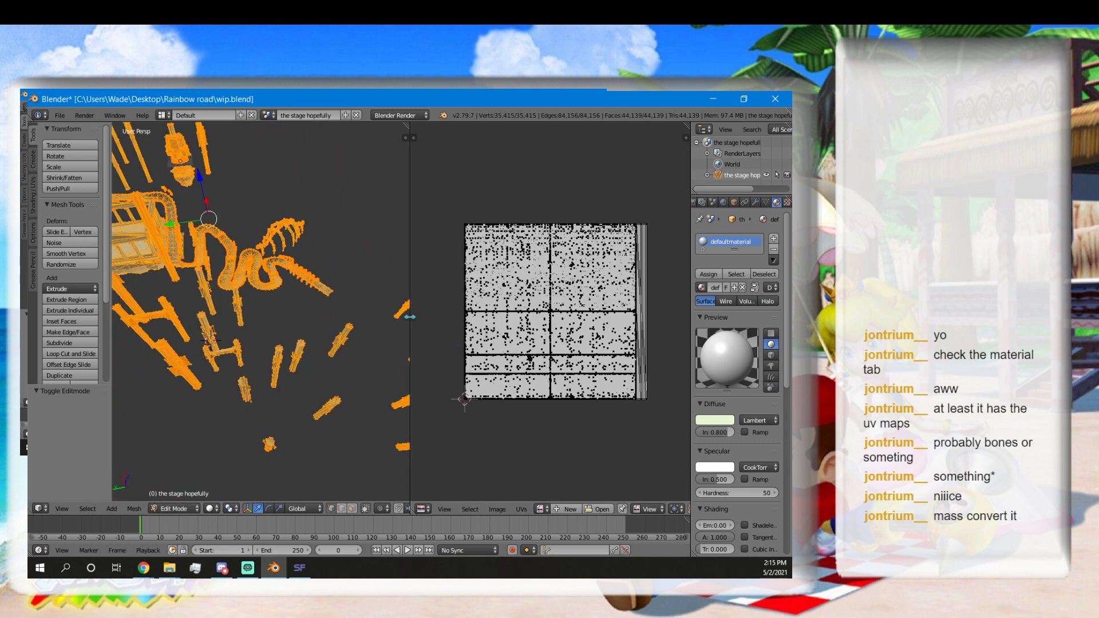
{"action": "scroll", "coordinate": [334, 314], "scroll_direction": "up", "scroll_amount": 4}
{"action": "scroll", "coordinate": [557, 336], "scroll_direction": "up", "scroll_amount": 3}
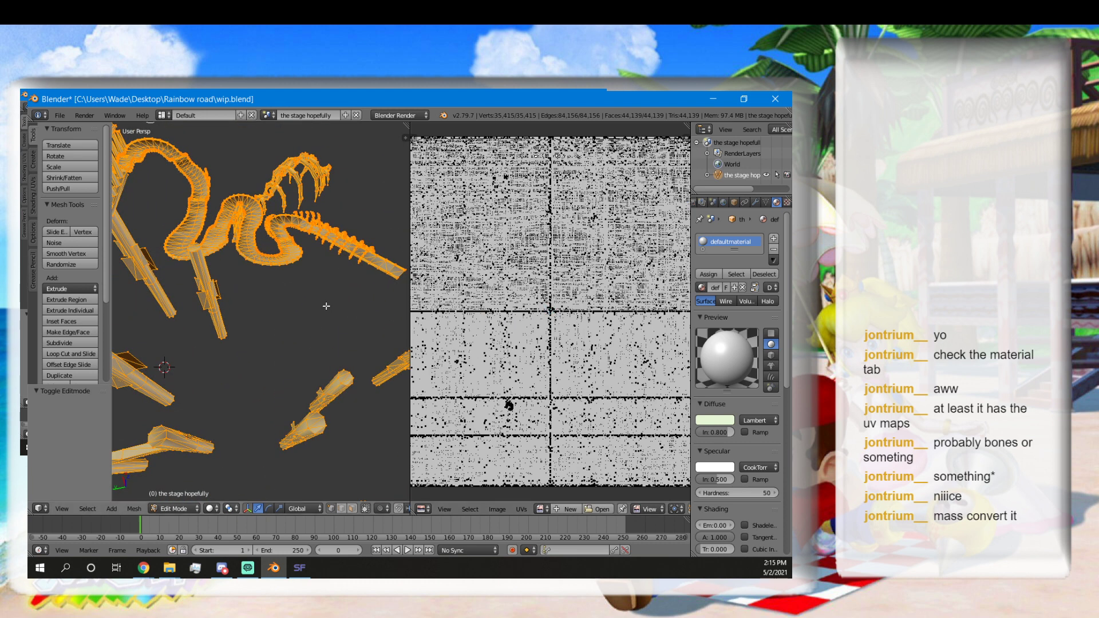
{"action": "middle_click_drag", "start_coordinate": [298, 276], "coordinate": [320, 298]}
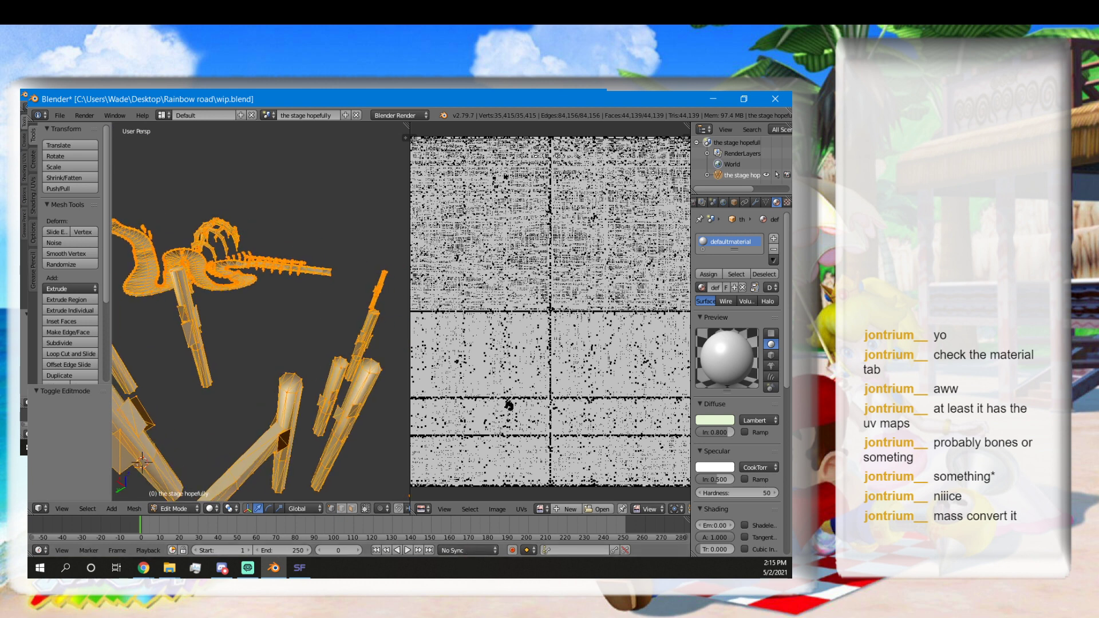
Switch back to Smash Forge and save the RB_road_long_road_joint export as "long roiad" in the Rainbow road folder.
{"action": "key", "text": "alt+Tab"}
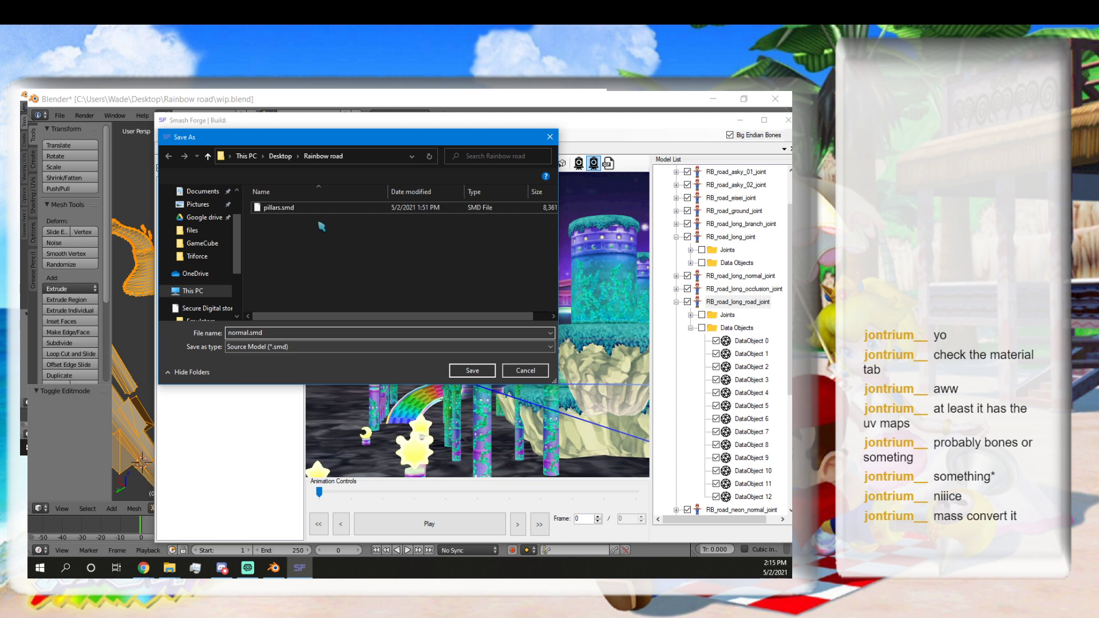
{"action": "left_click", "coordinate": [269, 332]}
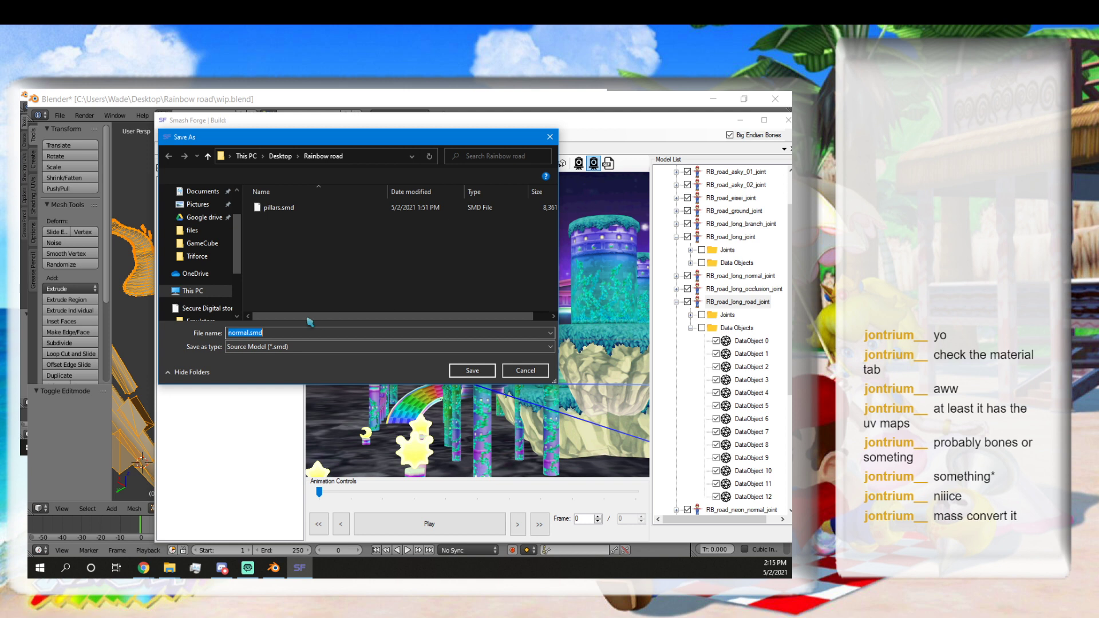
{"action": "type", "text": "long roiad"}
{"action": "key", "text": "Return"}
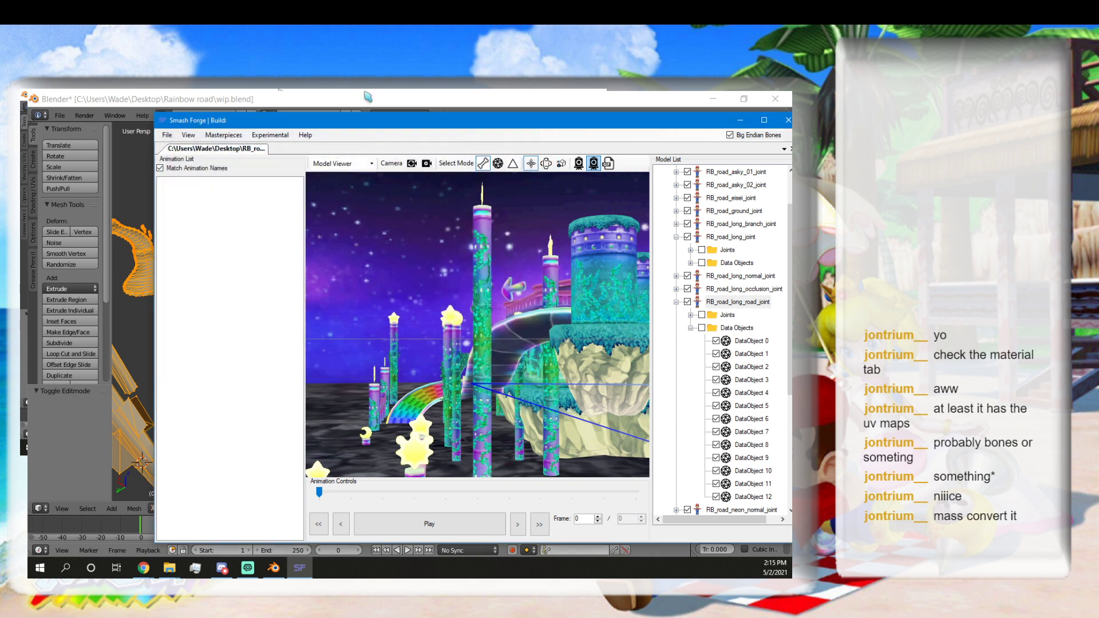
Return to Blender, leave Edit Mode, and import long roiad.smd as a Source Engine model.
{"action": "left_click", "coordinate": [264, 103]}
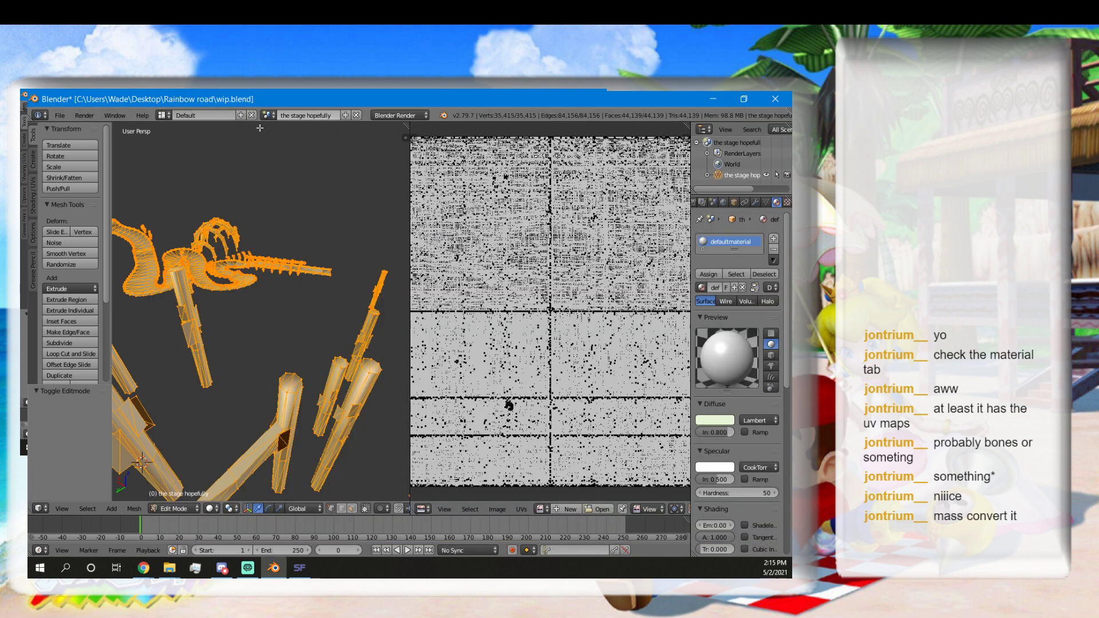
{"action": "scroll", "coordinate": [260, 255], "scroll_direction": "down", "scroll_amount": 11}
{"action": "key", "text": "Tab"}
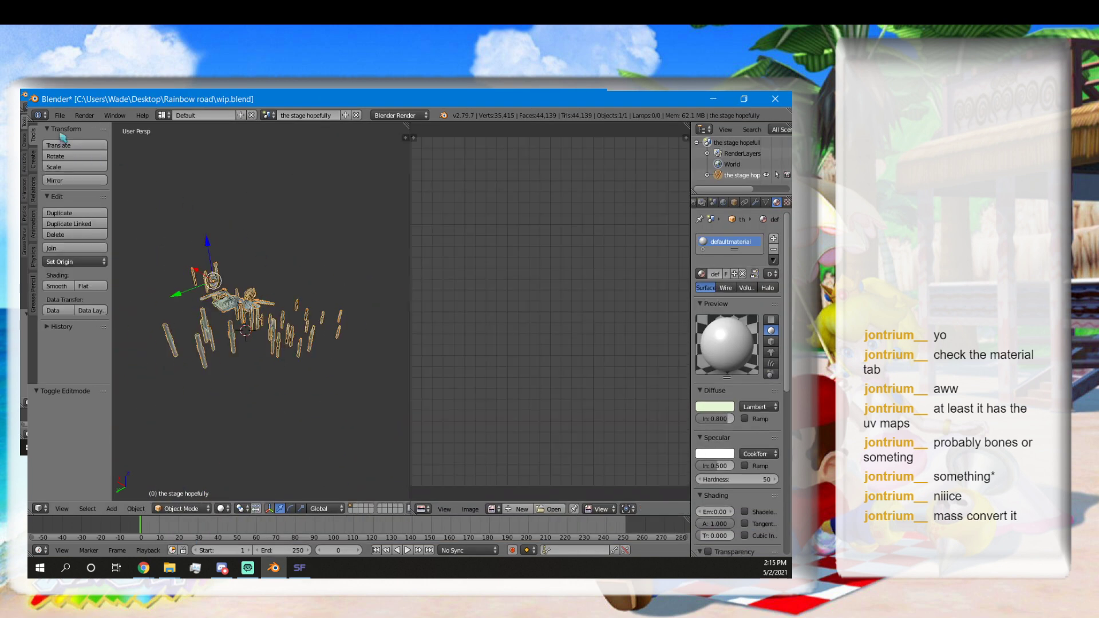
{"action": "left_click", "coordinate": [59, 115]}
{"action": "left_click", "coordinate": [60, 115]}
{"action": "mouse_move", "coordinate": [75, 321]}
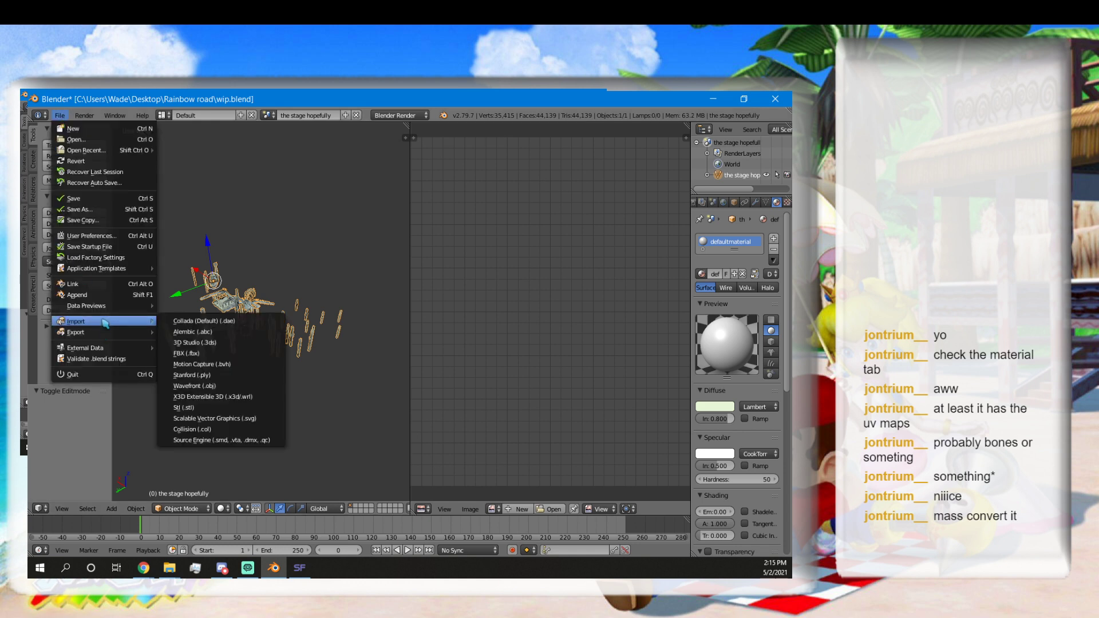
{"action": "left_click", "coordinate": [223, 442]}
{"action": "double_click", "coordinate": [209, 182]}
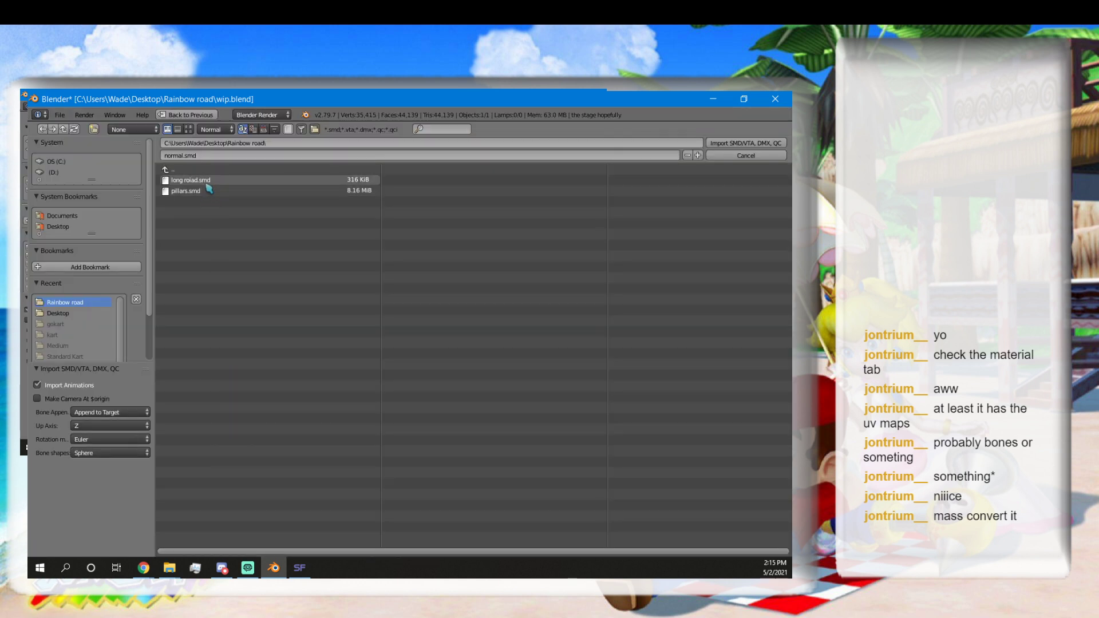
Try to rotate the imported long road skeleton about the X axis in Edit Mode.
{"action": "scroll", "coordinate": [230, 242], "scroll_direction": "up", "scroll_amount": 2}
{"action": "middle_click_drag", "start_coordinate": [219, 269], "coordinate": [304, 378]}
{"action": "scroll", "coordinate": [298, 352], "scroll_direction": "down", "scroll_amount": 10}
{"action": "scroll", "coordinate": [304, 378], "scroll_direction": "down", "scroll_amount": 3}
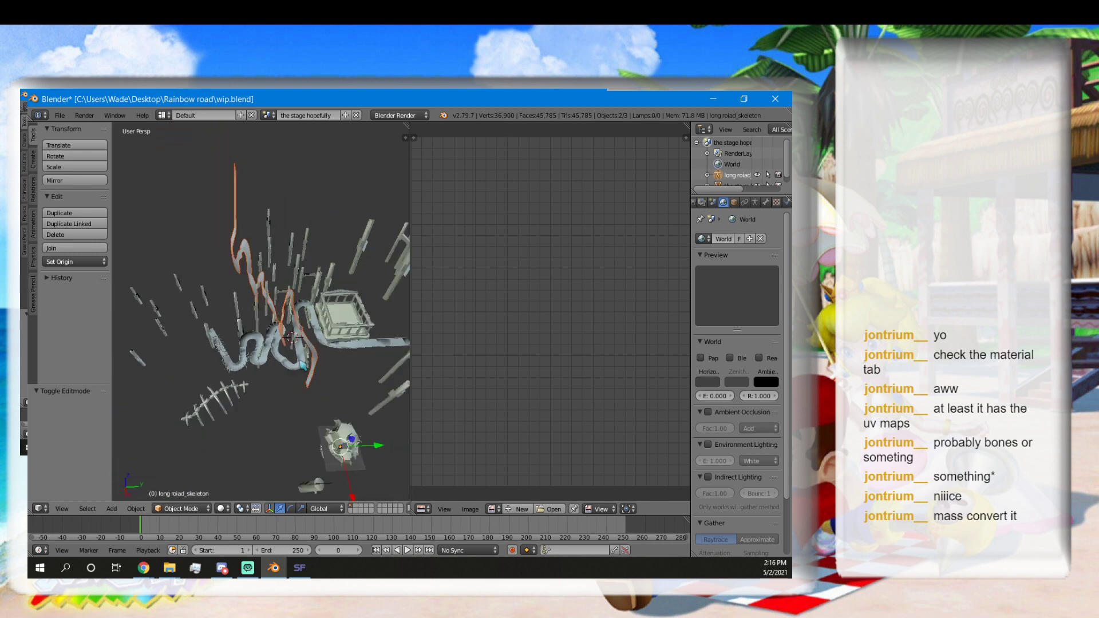
{"action": "key", "text": "Tab"}
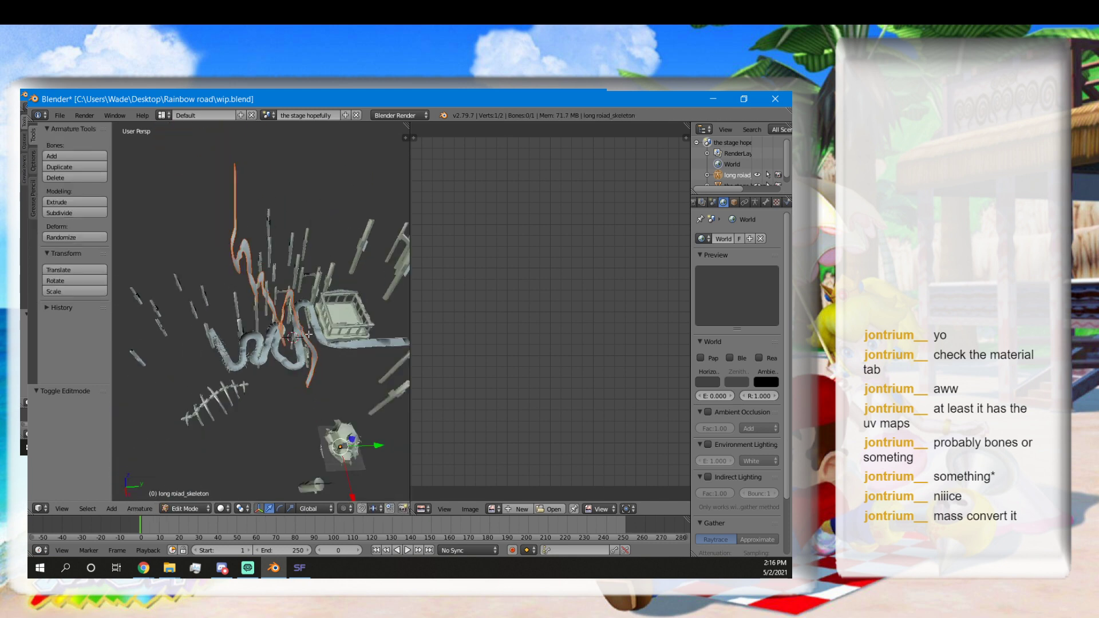
{"action": "key", "text": "Tab"}
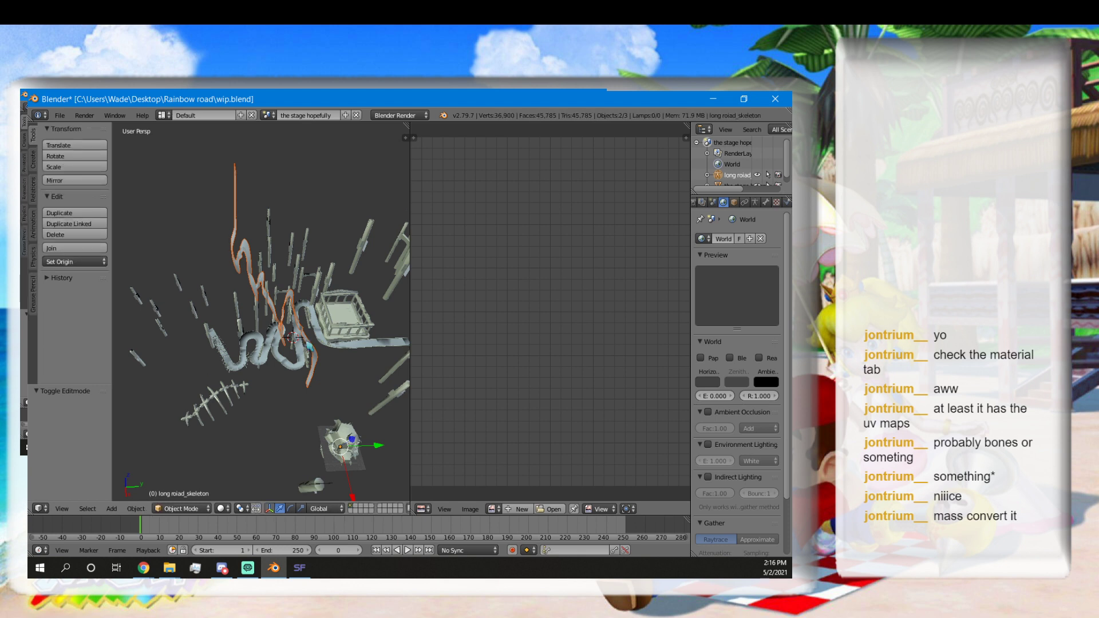
{"action": "key", "text": "Tab"}
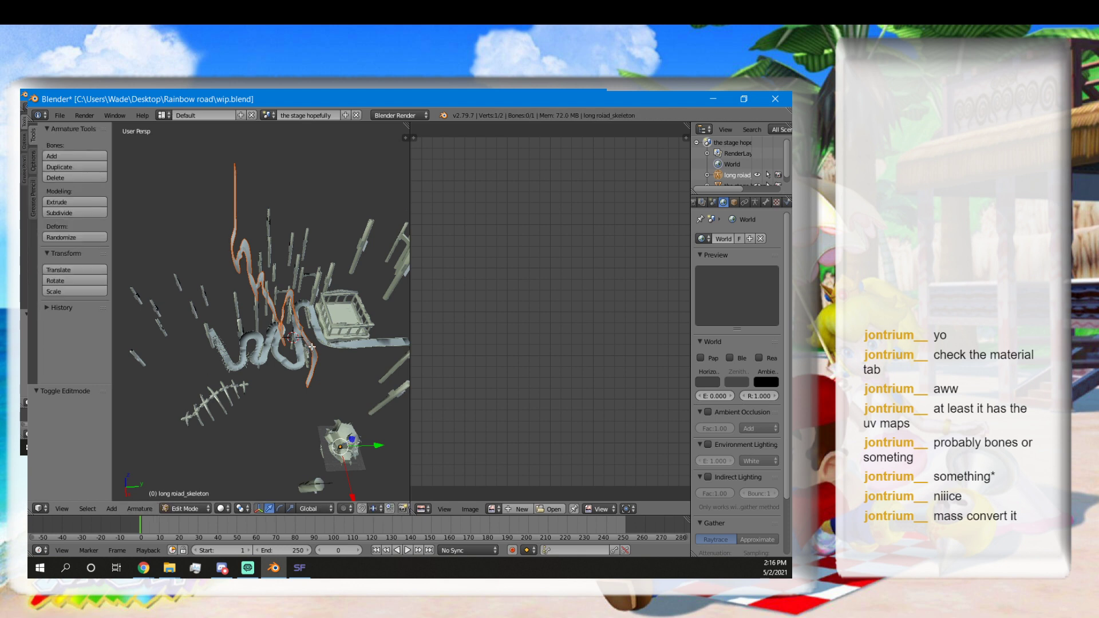
{"action": "key", "text": "r"}
{"action": "key", "text": "x"}
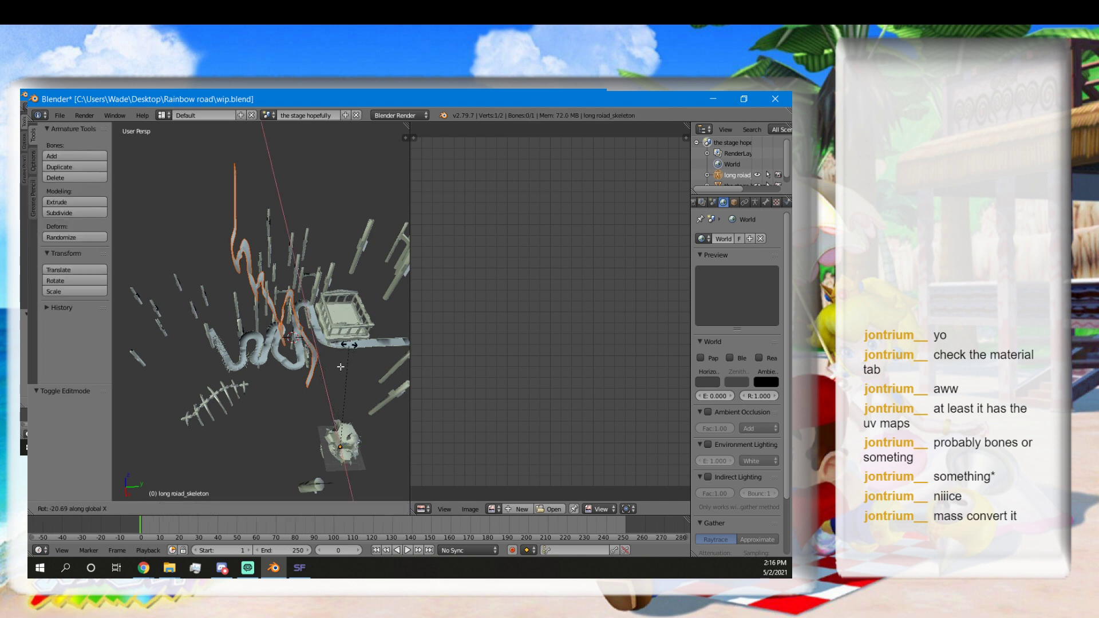
{"action": "left_click", "coordinate": [366, 340]}
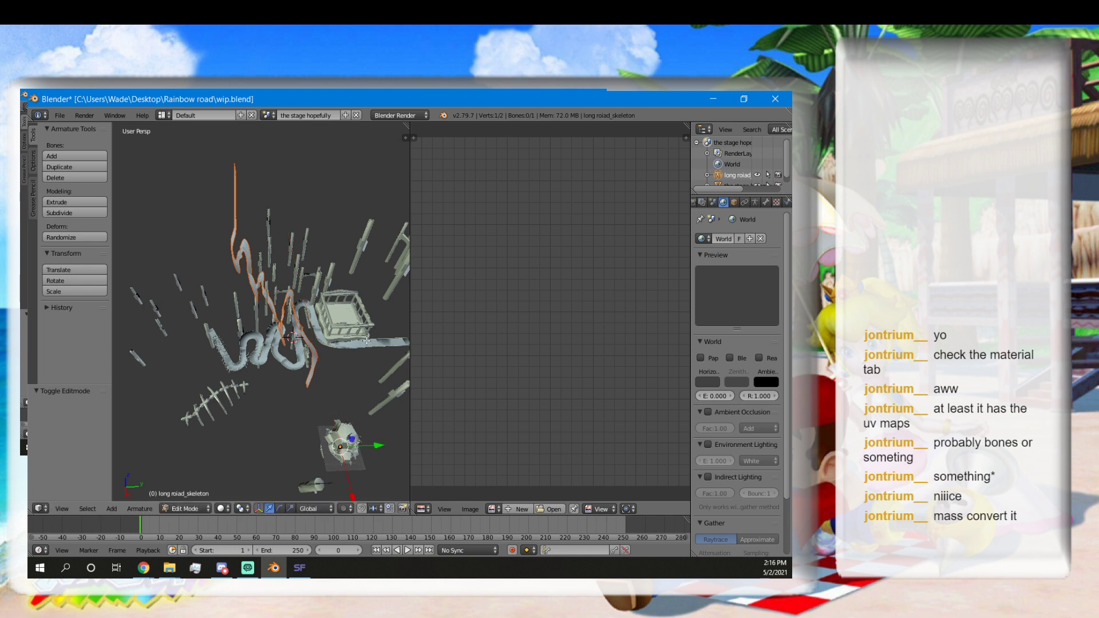
{"action": "left_click", "coordinate": [291, 371]}
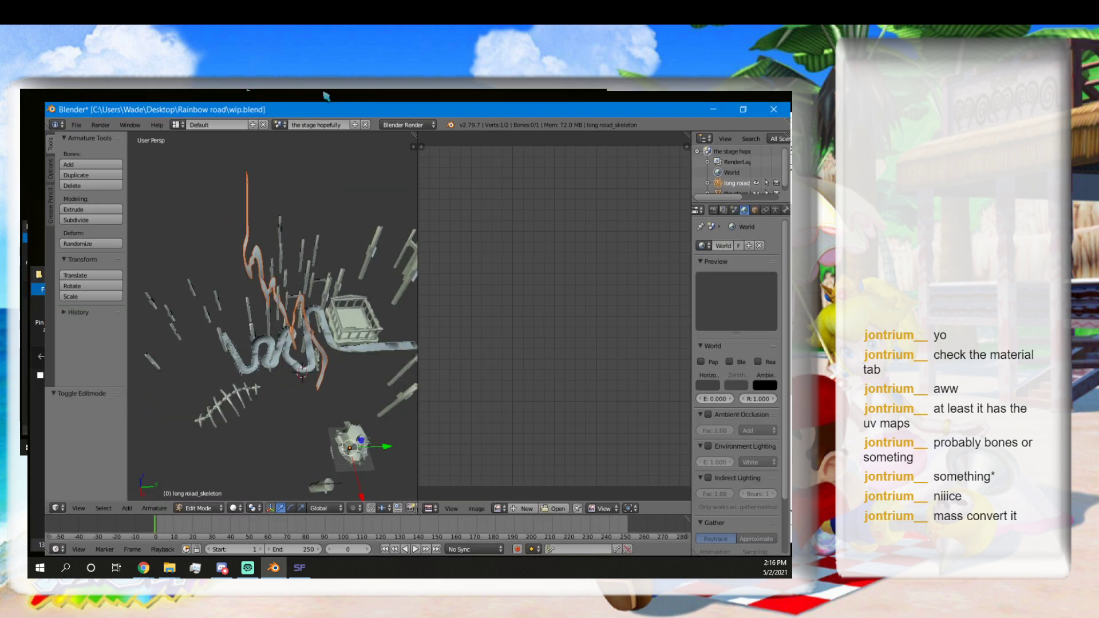
{"action": "left_click", "coordinate": [281, 278]}
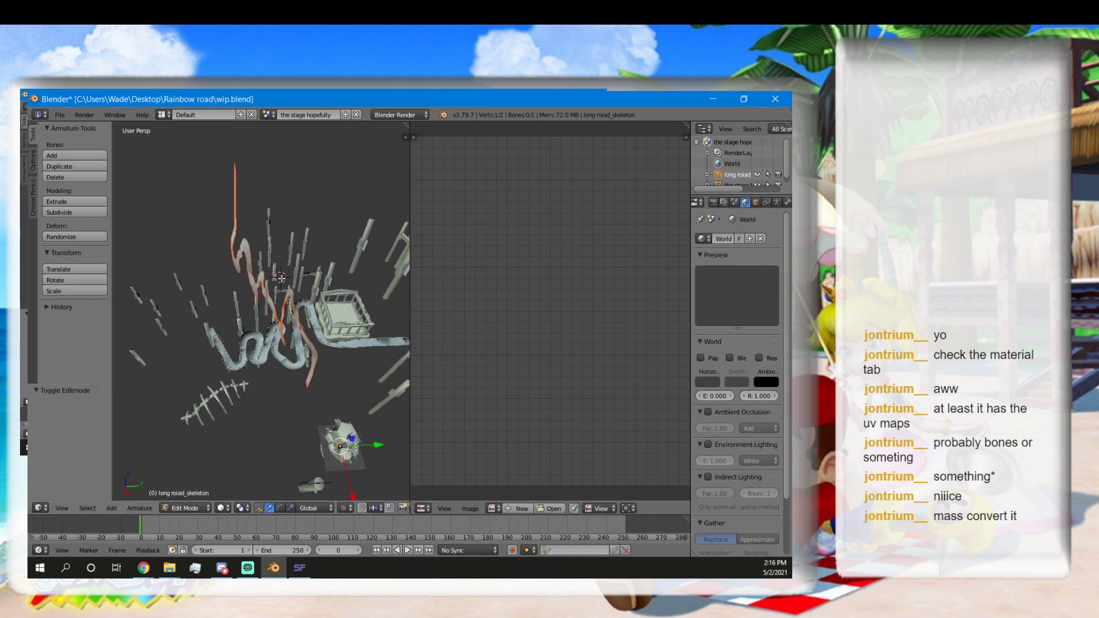
{"action": "middle_click_drag", "start_coordinate": [300, 321], "coordinate": [217, 269]}
{"action": "left_click", "coordinate": [215, 268]}
{"action": "left_click", "coordinate": [203, 258]}
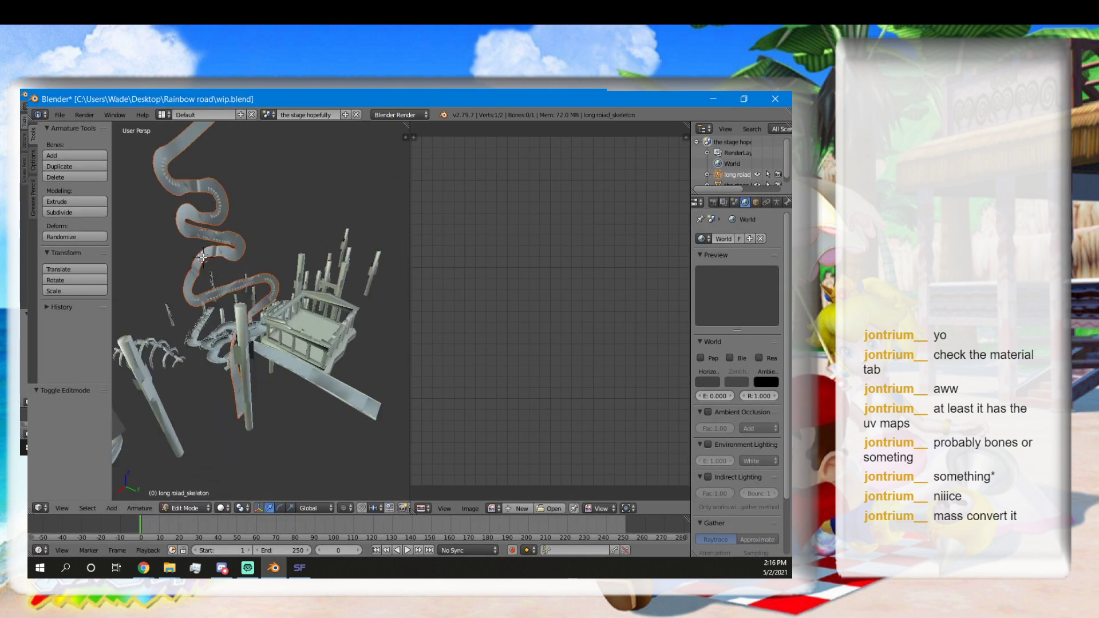
Rotate the long road skeleton 90° about the global X axis in Object Mode and check its alignment with the stage.
{"action": "key", "text": "Tab"}
{"action": "middle_click_drag", "start_coordinate": [224, 259], "coordinate": [255, 286]}
{"action": "key", "text": "r"}
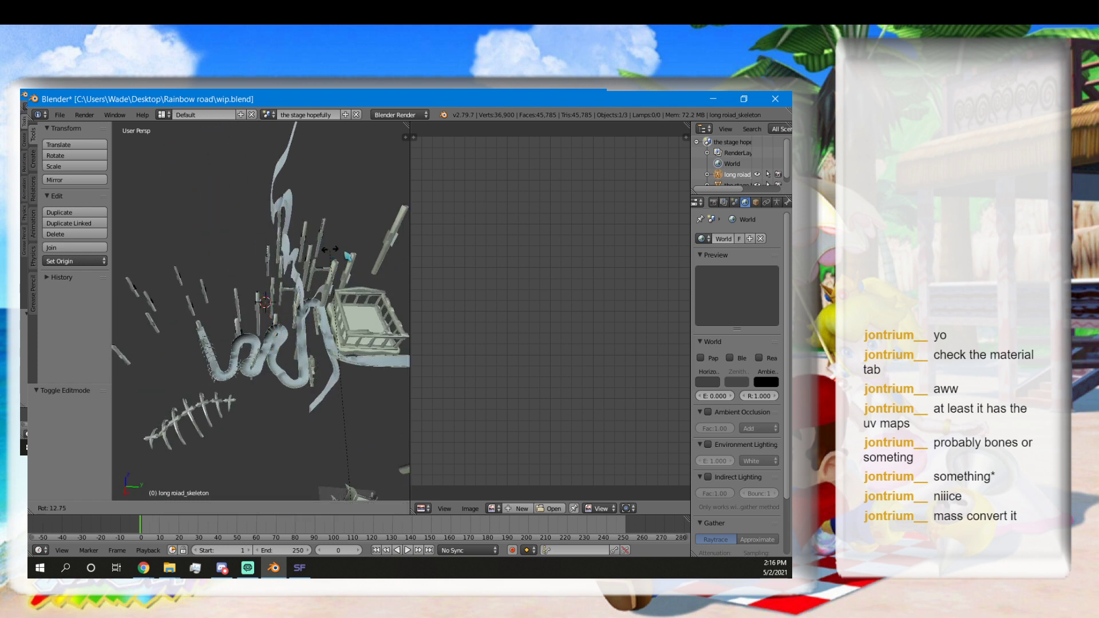
{"action": "right_click", "coordinate": [384, 276]}
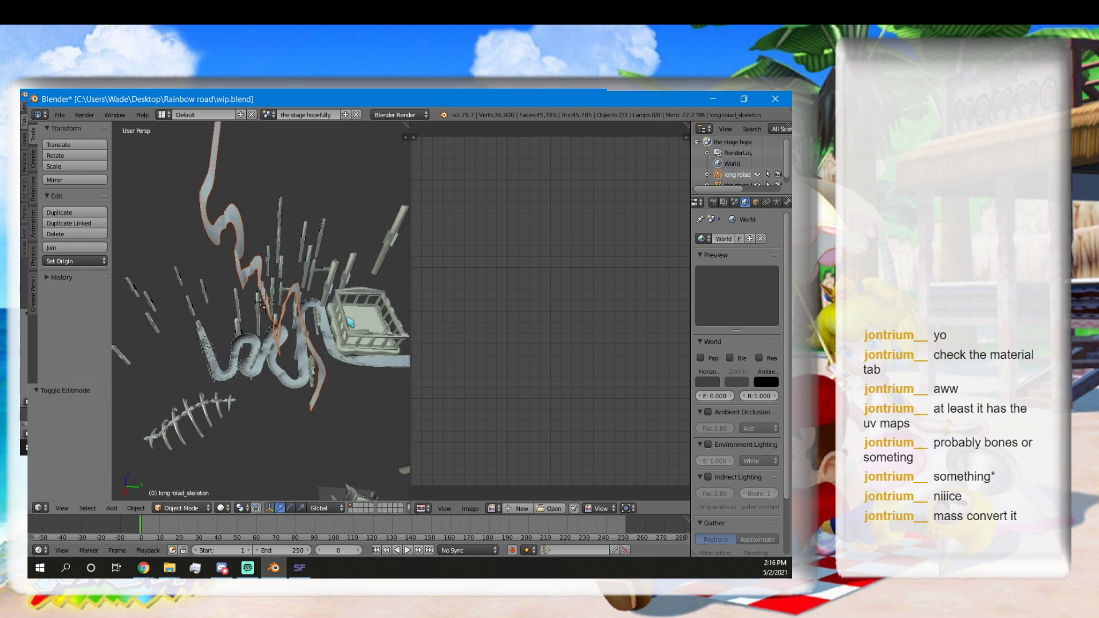
{"action": "type", "text": "rx90"}
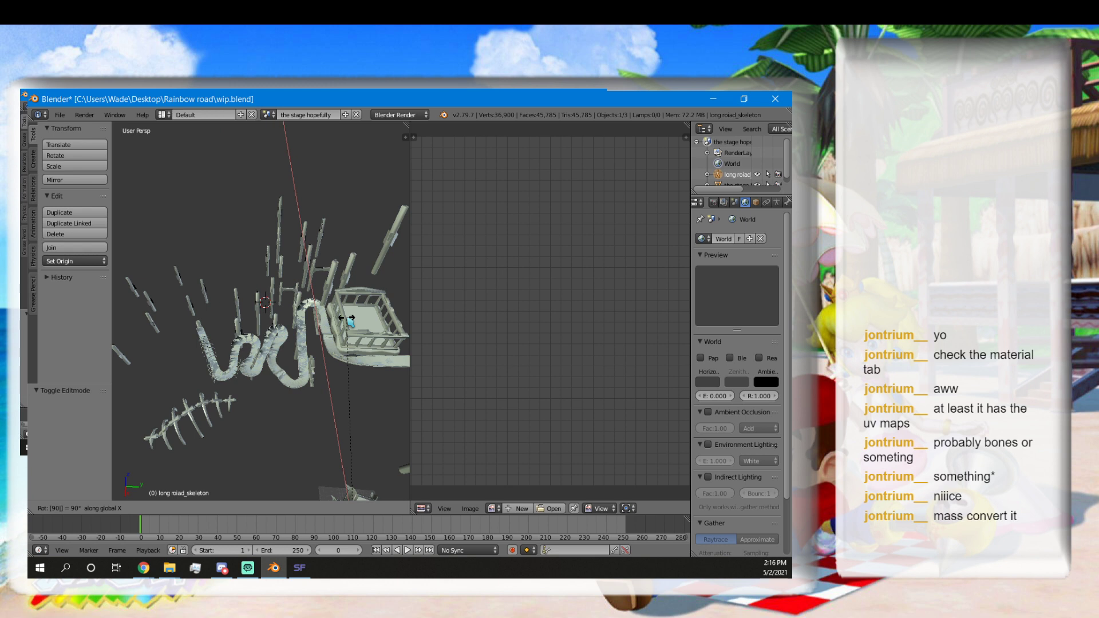
{"action": "key", "text": "Return"}
{"action": "scroll", "coordinate": [275, 321], "scroll_direction": "up", "scroll_amount": 7}
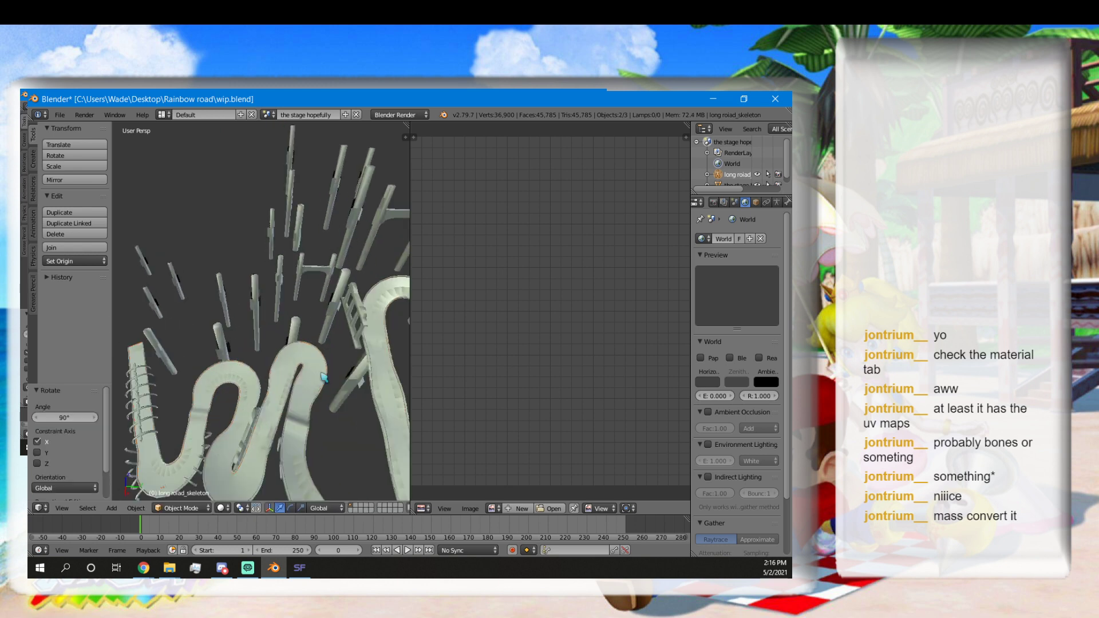
{"action": "mouse_move", "coordinate": [272, 343]}
{"action": "middle_mouse_down"}
{"action": "mouse_move", "coordinate": [273, 427]}
{"action": "mouse_move", "coordinate": [284, 290]}
{"action": "mouse_move", "coordinate": [330, 288]}
{"action": "mouse_move", "coordinate": [356, 326]}
{"action": "mouse_move", "coordinate": [353, 292]}
{"action": "mouse_move", "coordinate": [346, 358]}
{"action": "mouse_move", "coordinate": [223, 380]}
{"action": "mouse_move", "coordinate": [234, 367]}
{"action": "mouse_move", "coordinate": [277, 394]}
{"action": "mouse_move", "coordinate": [262, 407]}
{"action": "middle_mouse_up"}
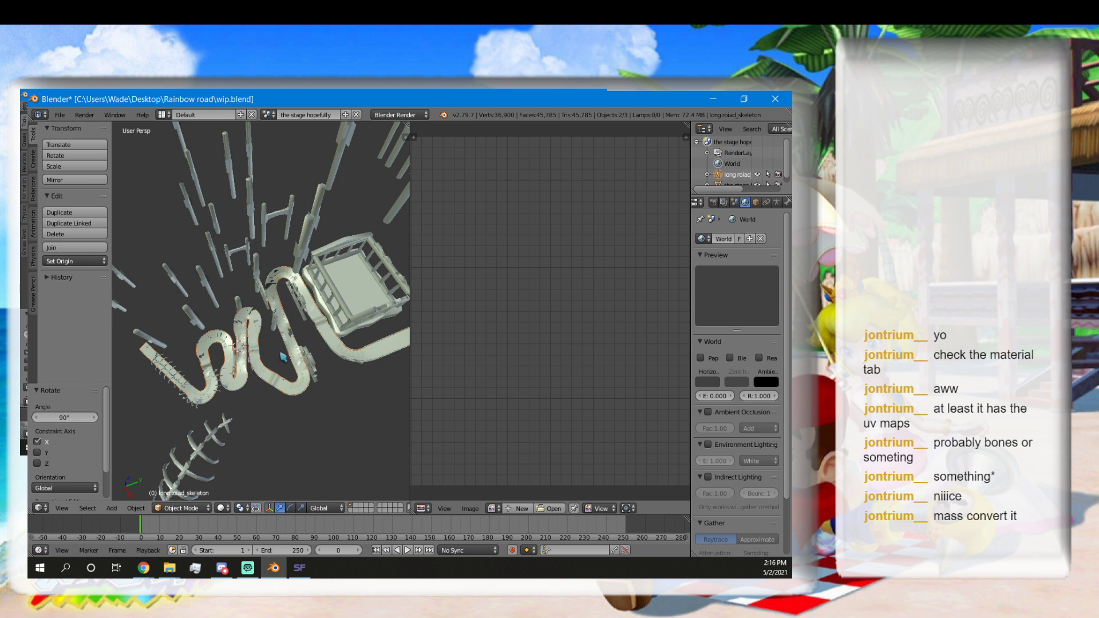
Check the long road's fit against the stage, then undo its rotation and import so that only the stage remains.
{"action": "middle_click_drag", "start_coordinate": [283, 357], "coordinate": [388, 323]}
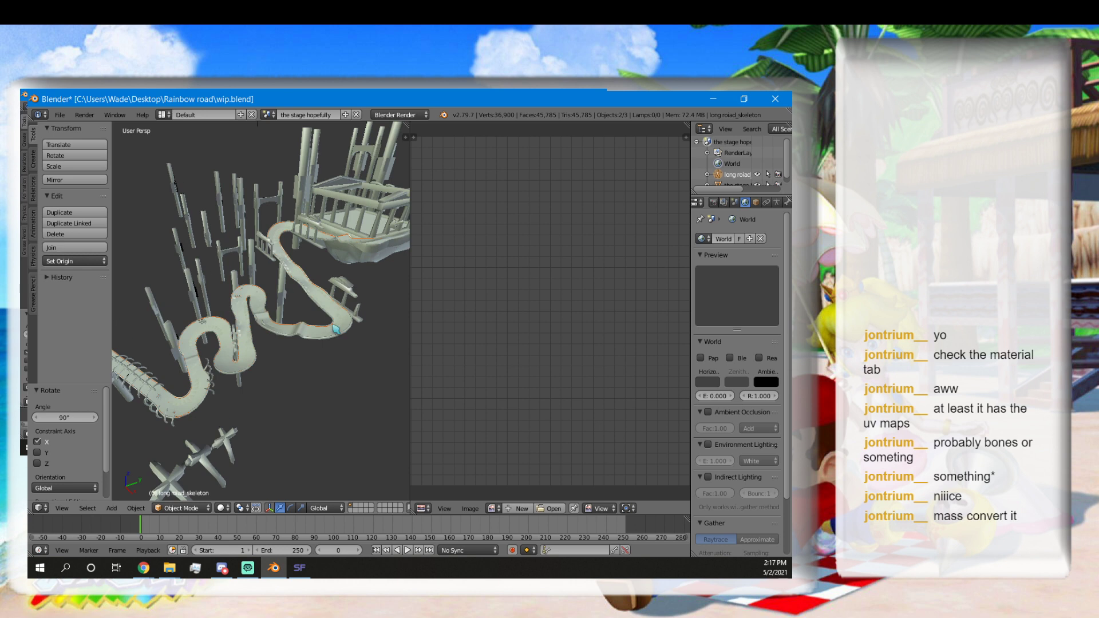
{"action": "middle_click_drag", "start_coordinate": [305, 345], "coordinate": [394, 359]}
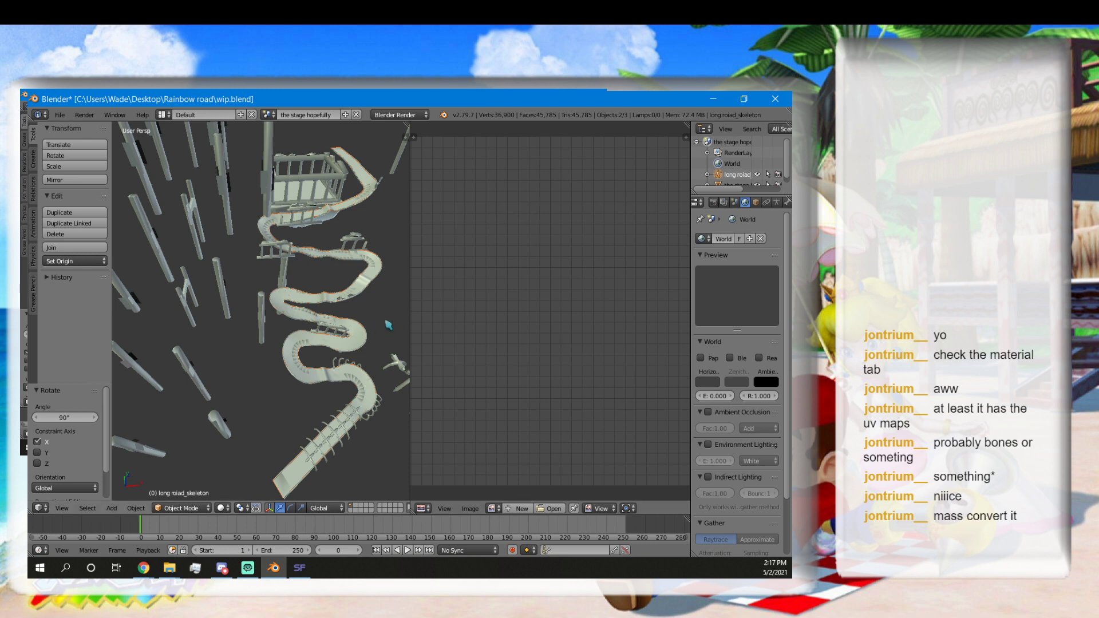
{"action": "key", "text": "Tab"}
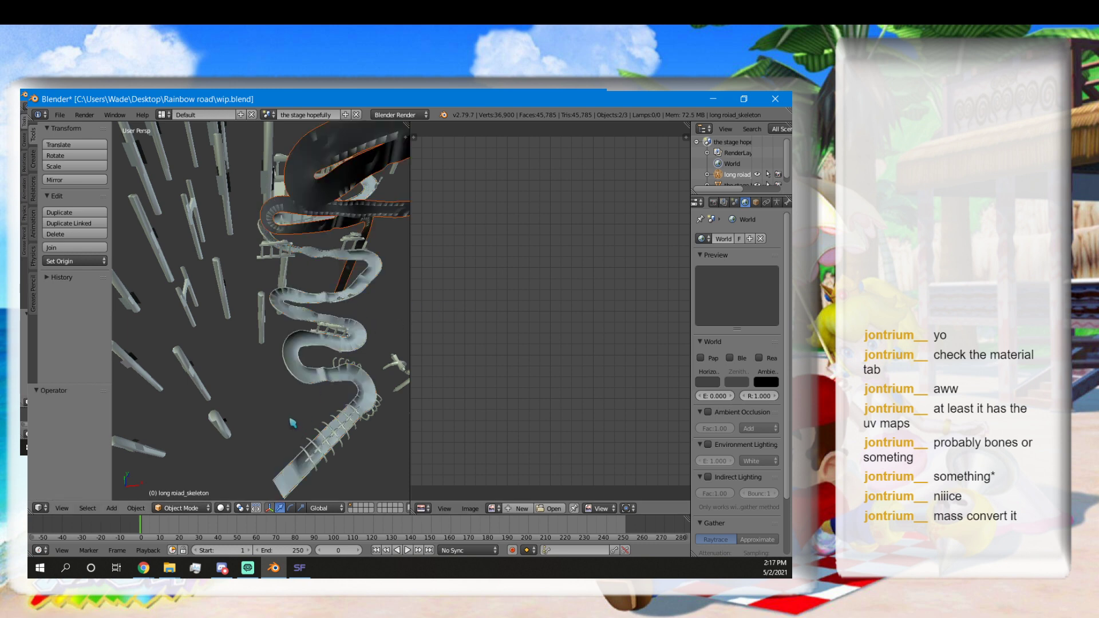
{"action": "key", "text": "Tab"}
{"action": "right_click", "coordinate": [302, 365]}
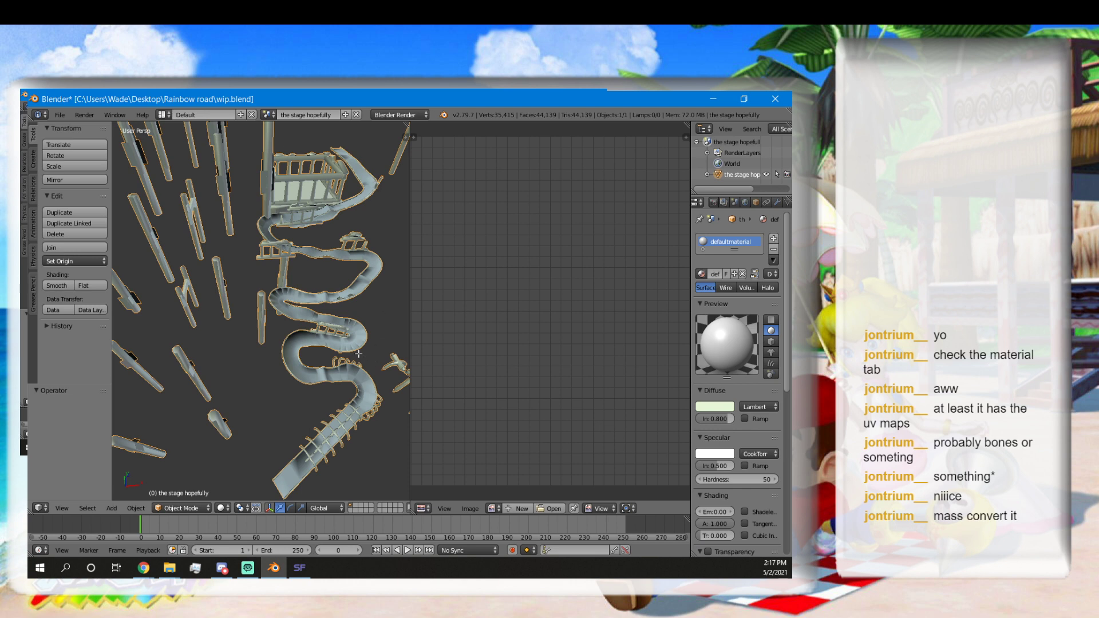
{"action": "scroll", "coordinate": [358, 354], "scroll_direction": "down", "scroll_amount": 5}
{"action": "middle_click_drag", "start_coordinate": [358, 354], "coordinate": [296, 364]}
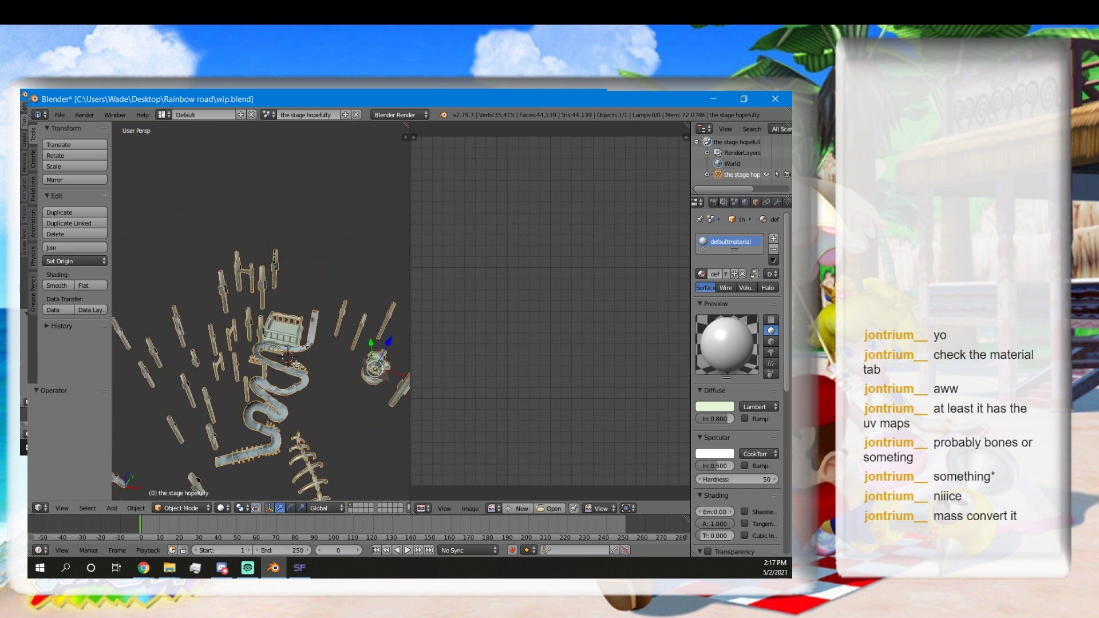
Switch to Smash Forge, open DataObject 0 of RB_road_neon_normal_joint to inspect it, and collapse the model's entries again.
{"action": "key", "text": "alt+Tab"}
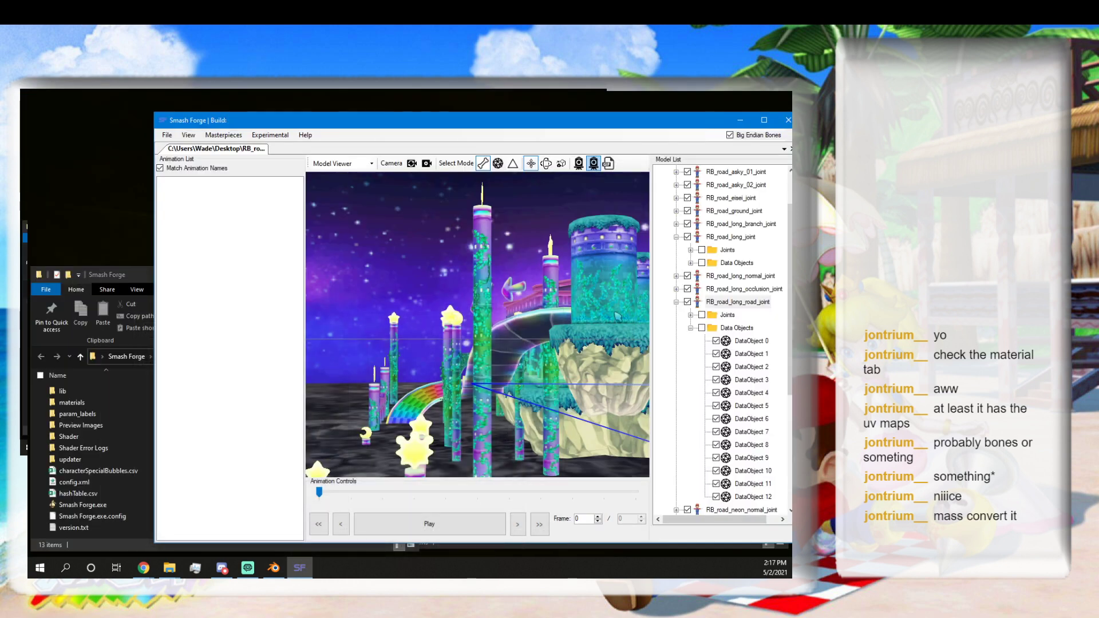
{"action": "left_click", "coordinate": [675, 301]}
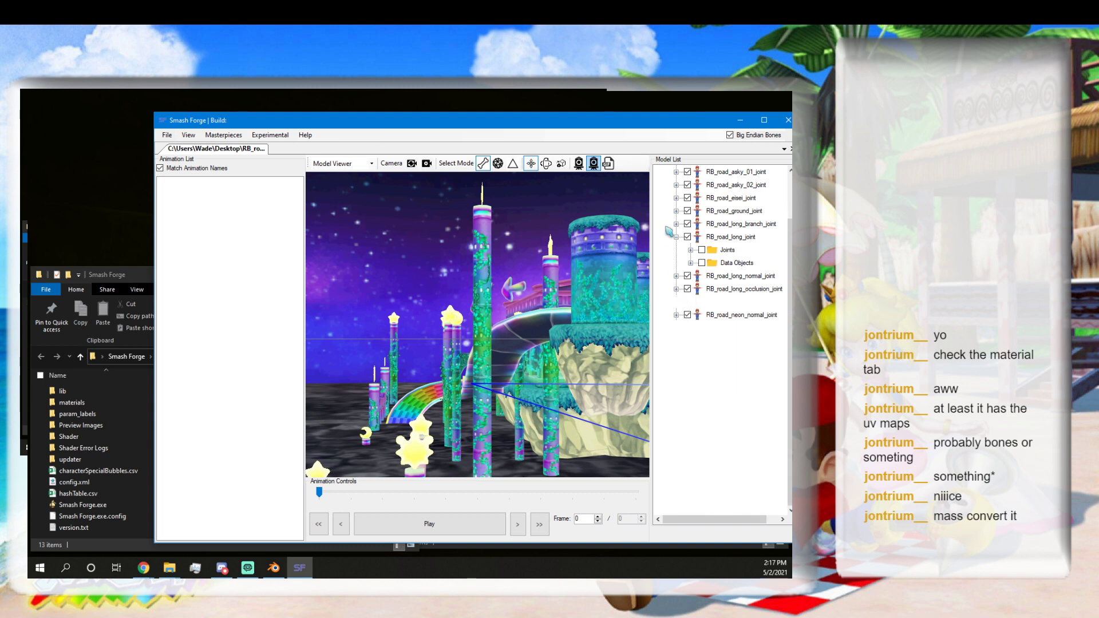
{"action": "left_click_drag", "start_coordinate": [659, 126], "coordinate": [657, 123]}
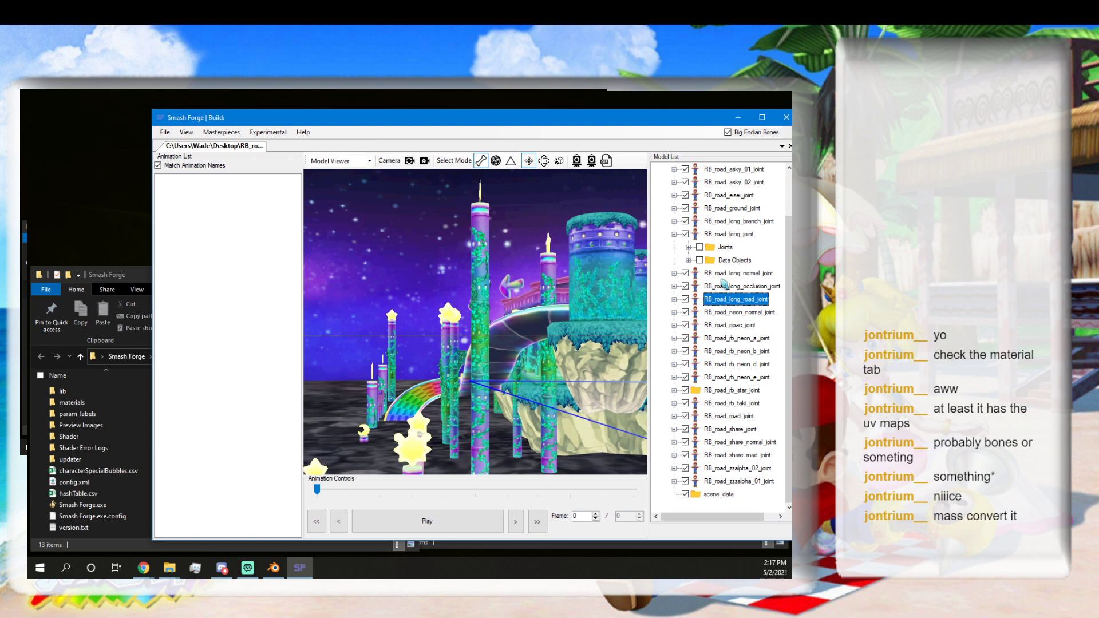
{"action": "left_click", "coordinate": [731, 313]}
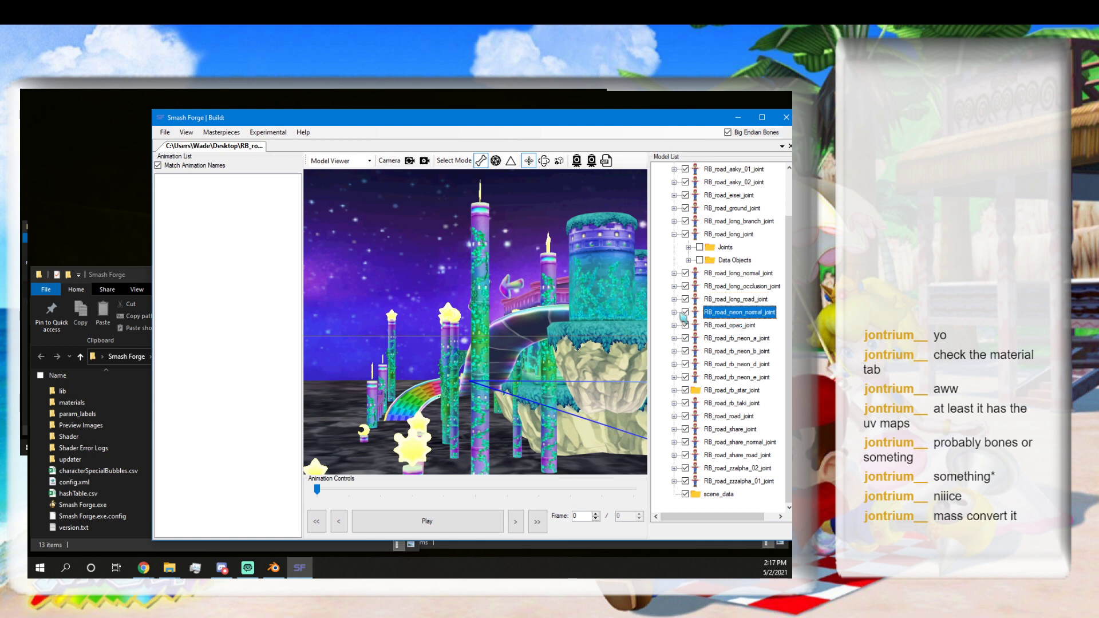
{"action": "key", "text": "Delete"}
{"action": "left_click_drag", "start_coordinate": [667, 122], "coordinate": [604, 119]}
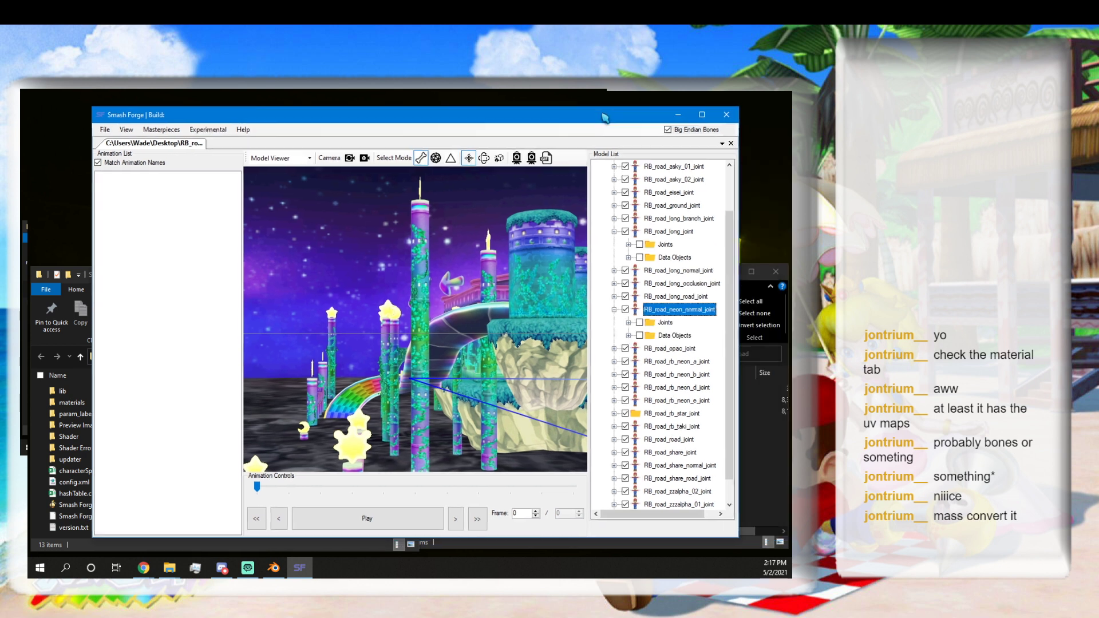
{"action": "left_click", "coordinate": [626, 335]}
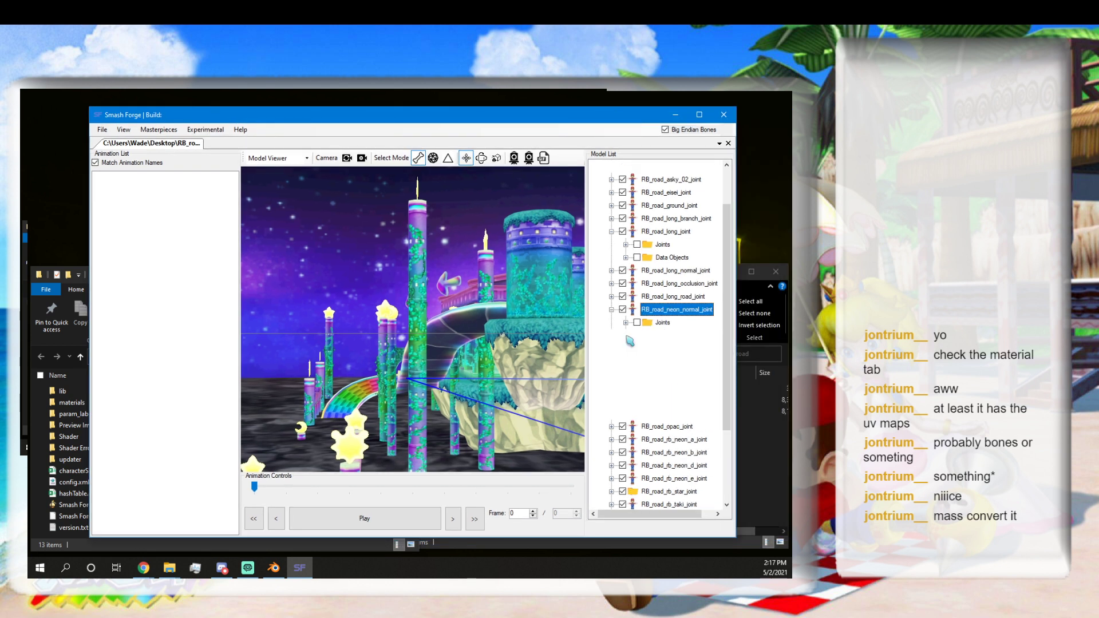
{"action": "left_click_drag", "start_coordinate": [591, 117], "coordinate": [596, 112]}
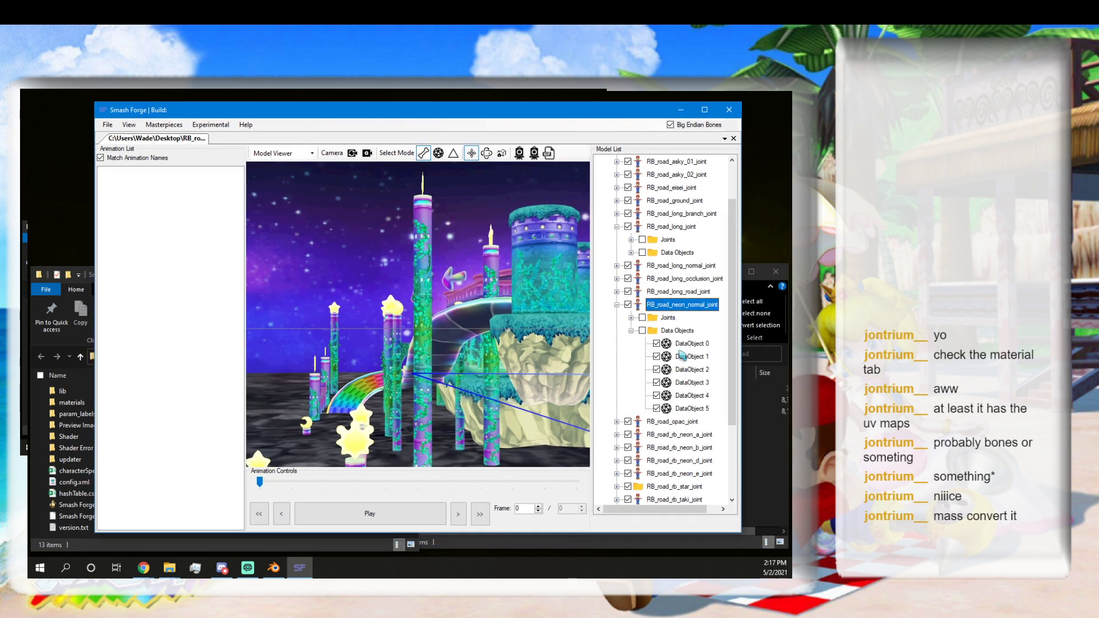
{"action": "right_click", "coordinate": [681, 345]}
{"action": "left_click", "coordinate": [698, 354]}
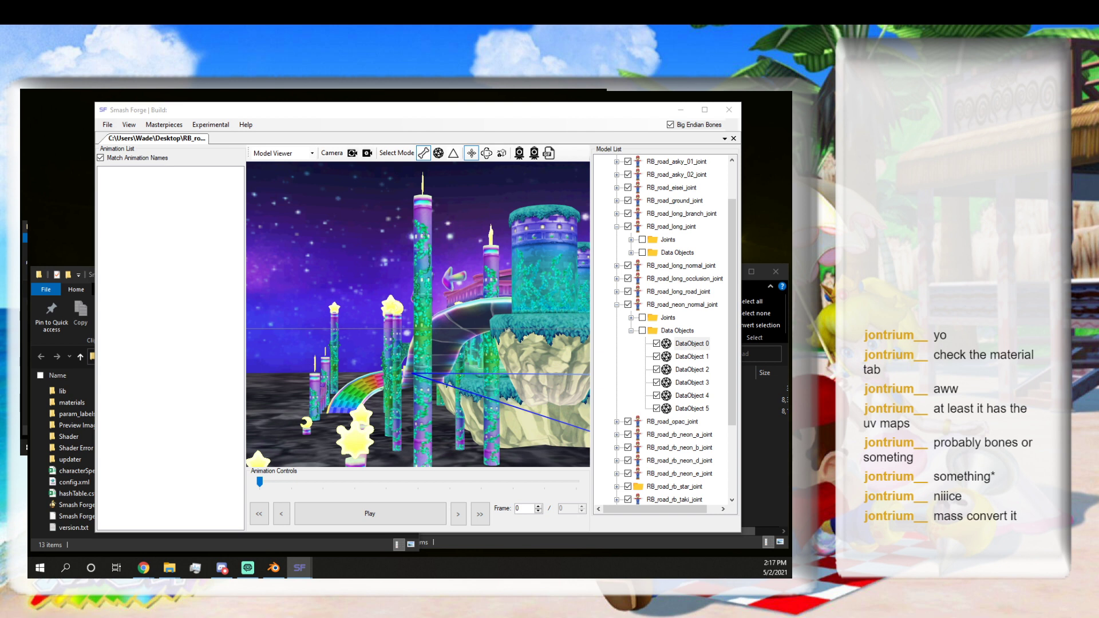
{"action": "left_click", "coordinate": [553, 466]}
{"action": "left_click", "coordinate": [631, 331]}
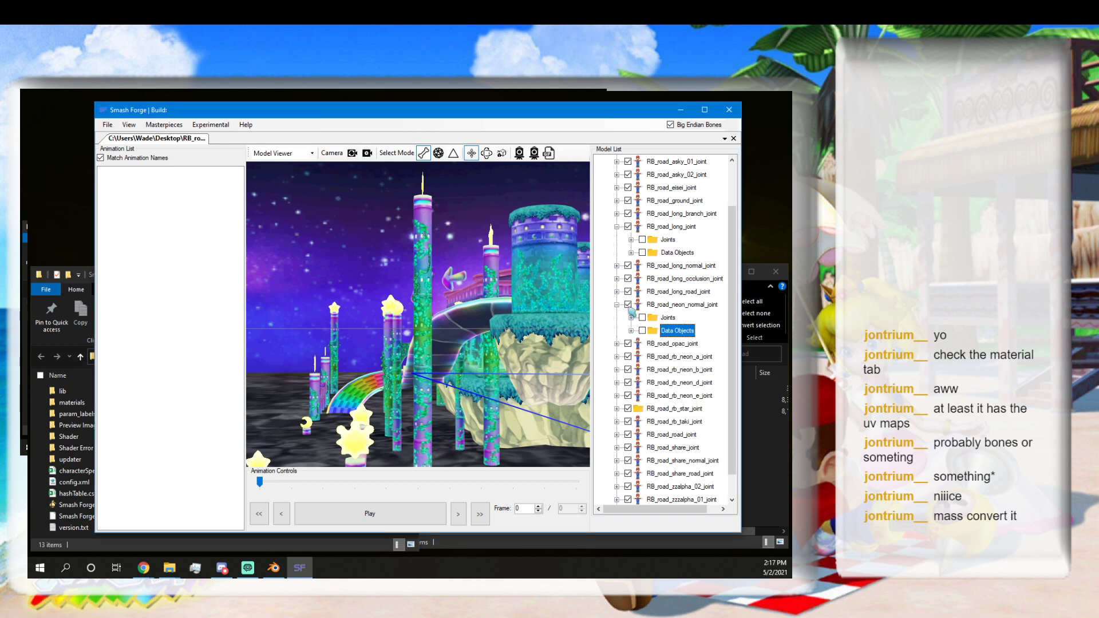
{"action": "left_click", "coordinate": [618, 305]}
Expand the data objects of RB_road_opac_joint and inspect DataObject 6.
{"action": "left_click", "coordinate": [616, 317]}
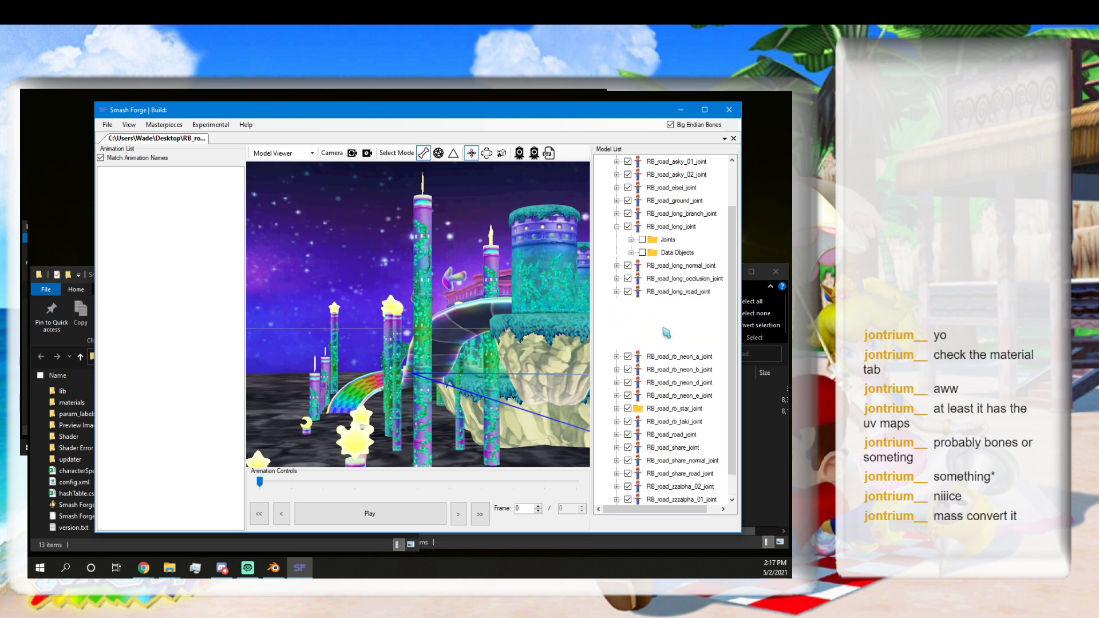
{"action": "left_click_drag", "start_coordinate": [627, 115], "coordinate": [619, 116]}
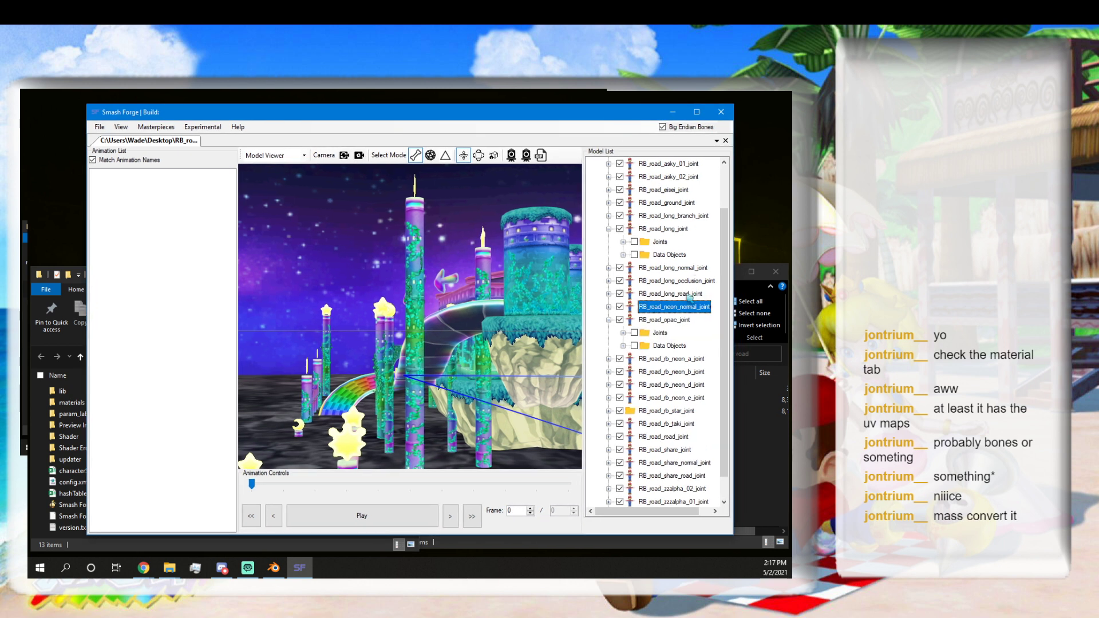
{"action": "left_click", "coordinate": [623, 346]}
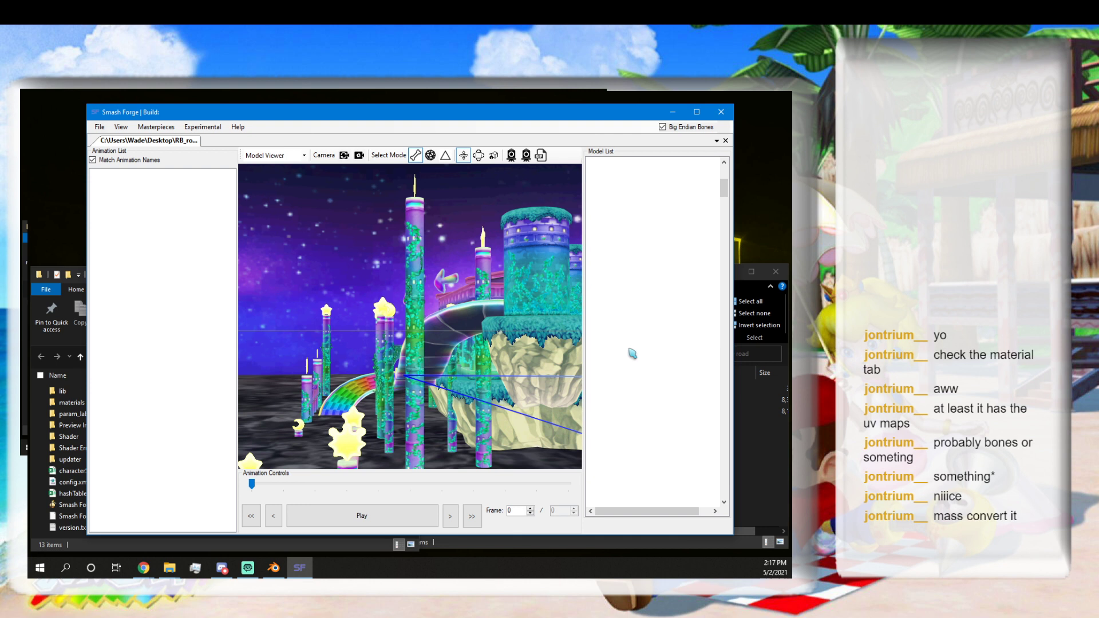
{"action": "left_click_drag", "start_coordinate": [629, 117], "coordinate": [634, 114]}
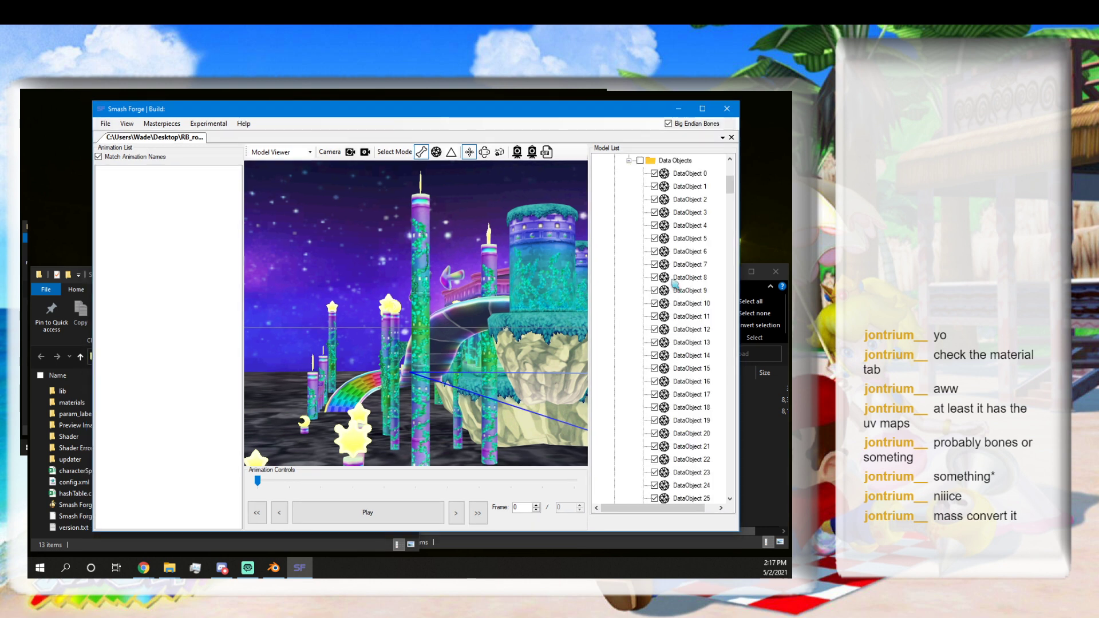
{"action": "right_click", "coordinate": [684, 265]}
{"action": "left_click", "coordinate": [695, 266]}
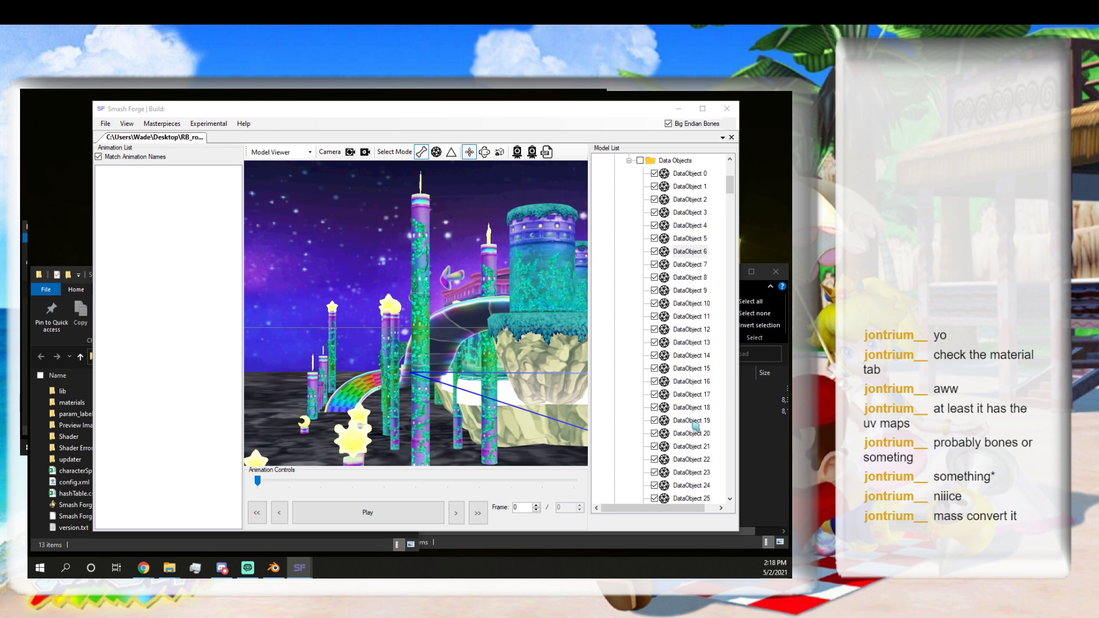
{"action": "scroll", "coordinate": [699, 243], "scroll_direction": "up", "scroll_amount": 3}
Start the export of RB_road_opac_joint and delete long roiad.smd from the Rainbow road folder.
{"action": "left_click", "coordinate": [662, 252]}
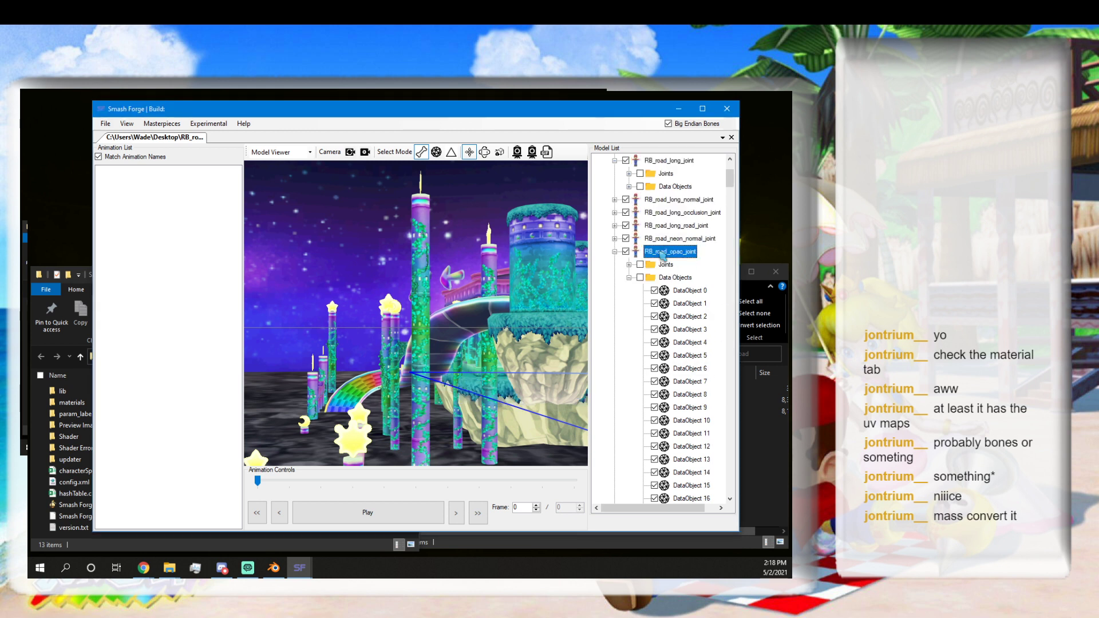
{"action": "right_click", "coordinate": [689, 257]}
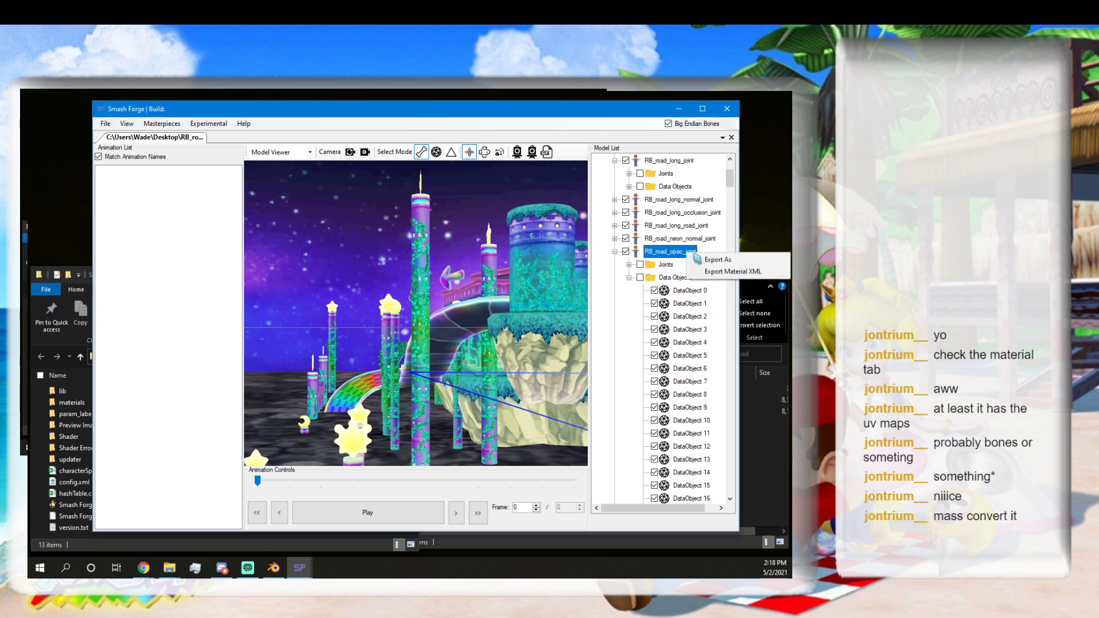
{"action": "left_click", "coordinate": [704, 259]}
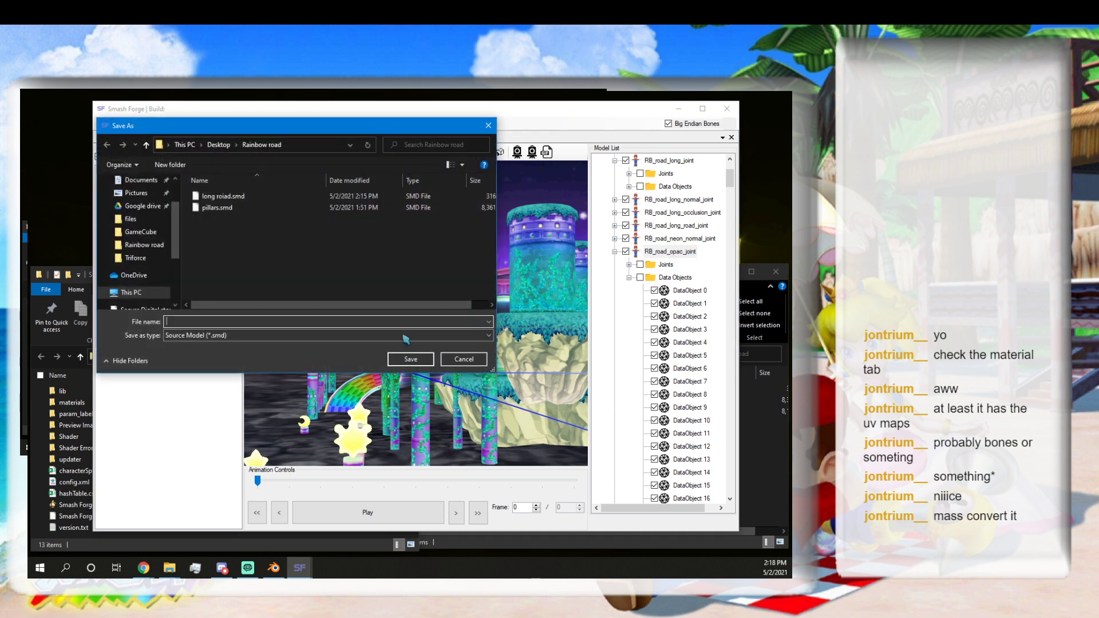
{"action": "left_click", "coordinate": [236, 197]}
{"action": "right_click", "coordinate": [234, 195]}
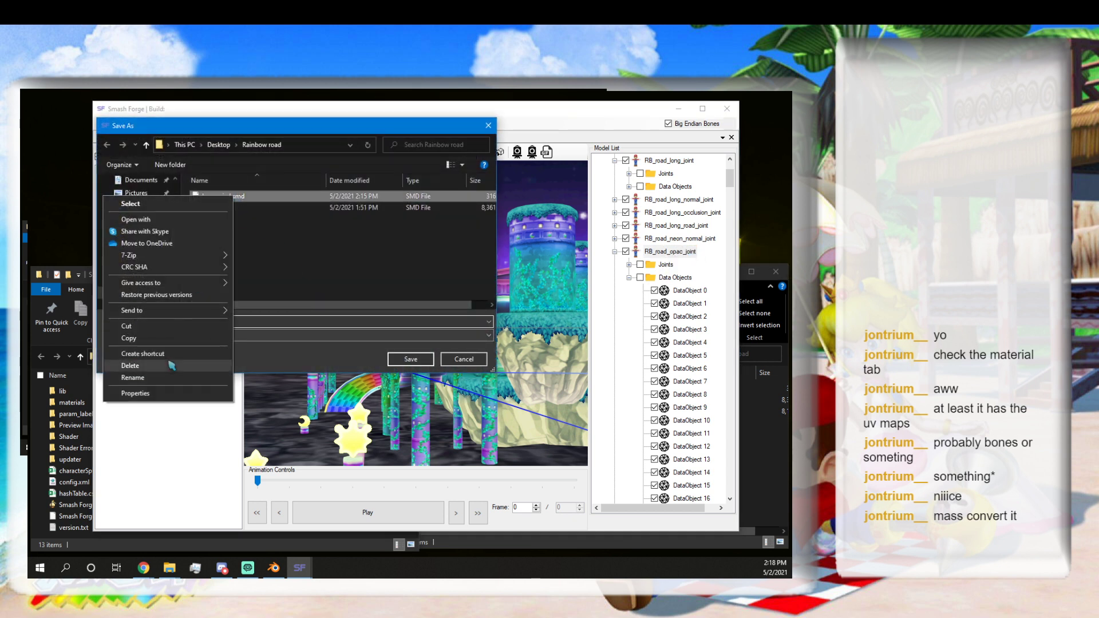
{"action": "left_click", "coordinate": [166, 366]}
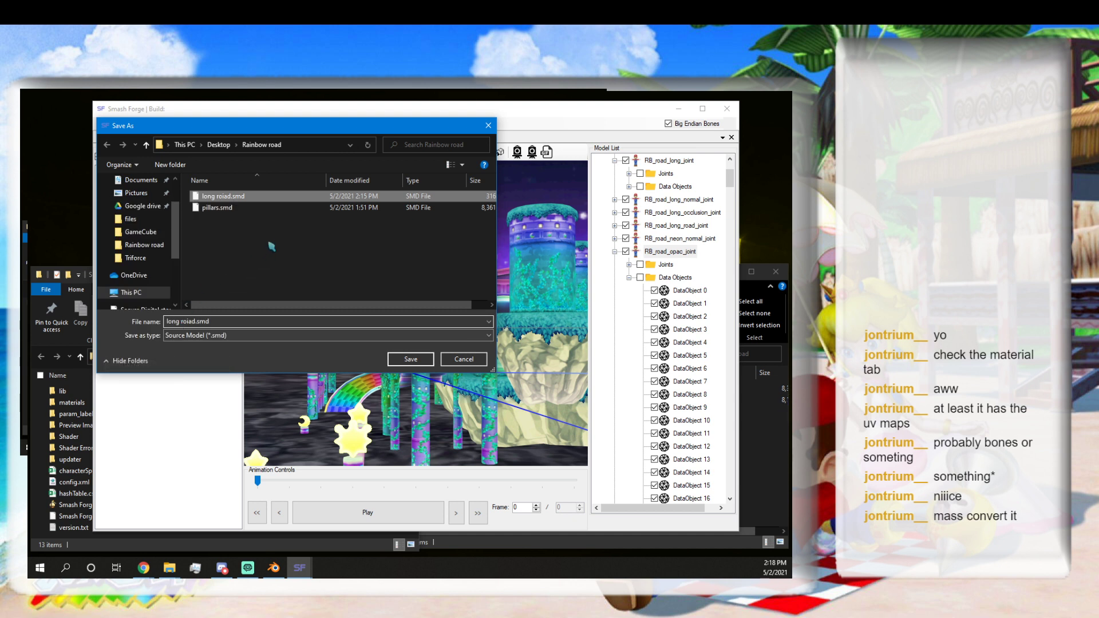
Save the RB_road_opac_joint export as a Source Model named "opac" in the Rainbow road folder.
{"action": "left_click", "coordinate": [223, 321]}
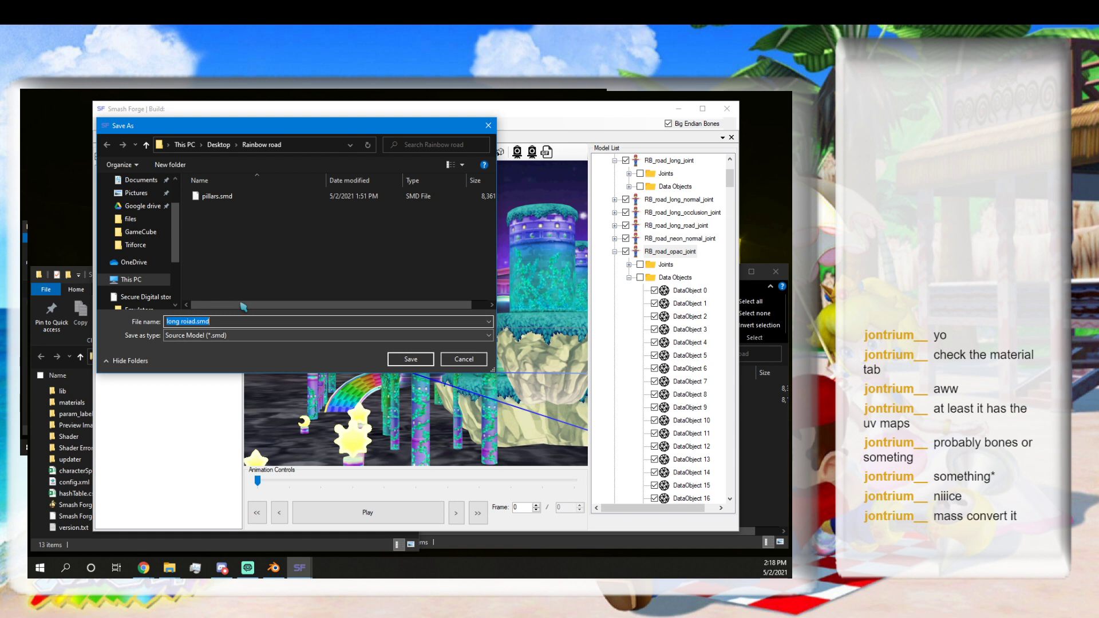
{"action": "type", "text": "opac"}
{"action": "key", "text": "Return"}
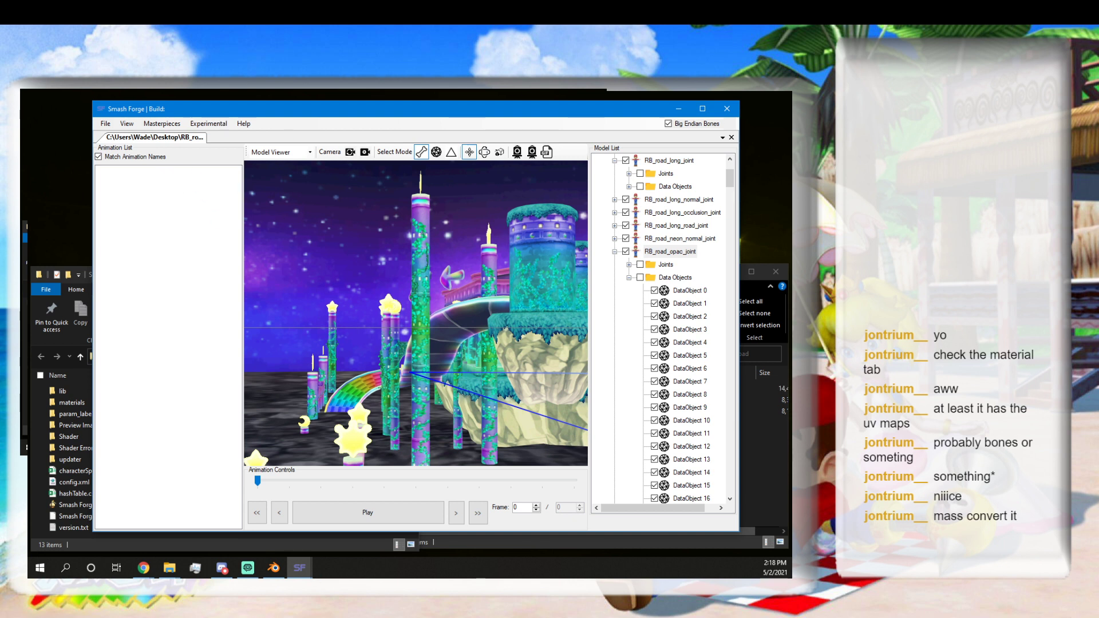
Return to Blender and import opac.smd from the Rainbow road folder as a Source Engine model.
{"action": "left_click", "coordinate": [273, 567]}
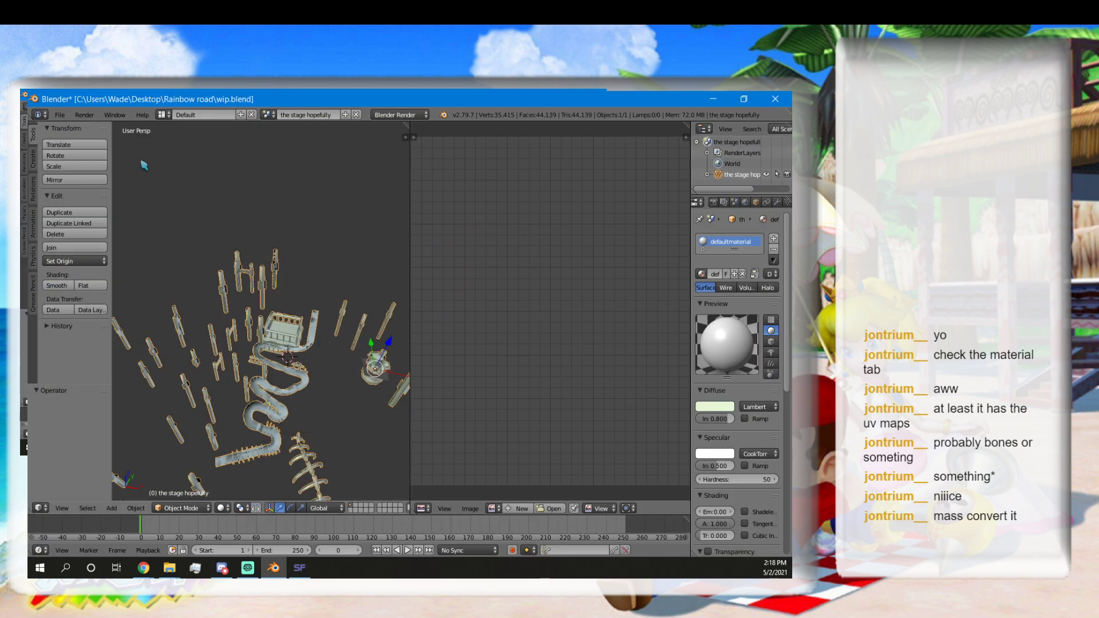
{"action": "left_click", "coordinate": [60, 115]}
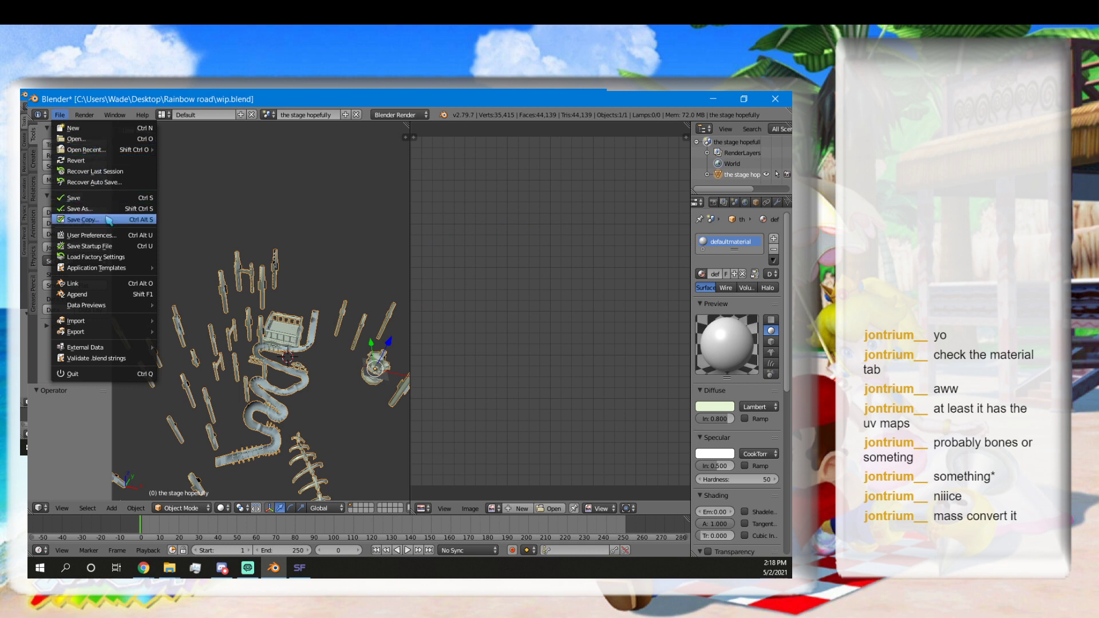
{"action": "mouse_move", "coordinate": [119, 326]}
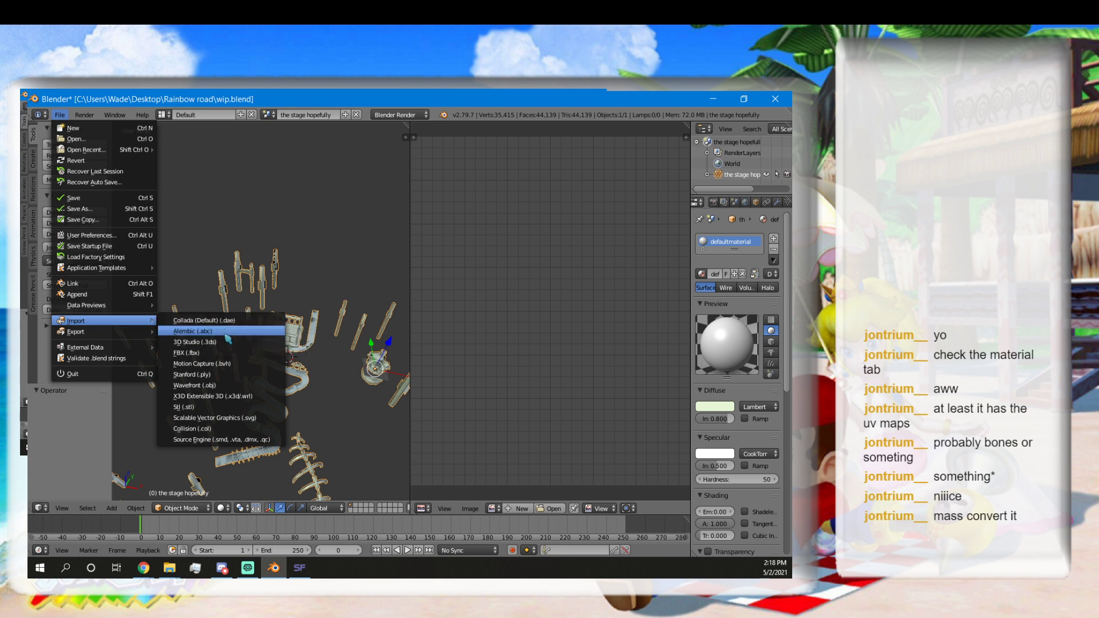
{"action": "left_click", "coordinate": [218, 439]}
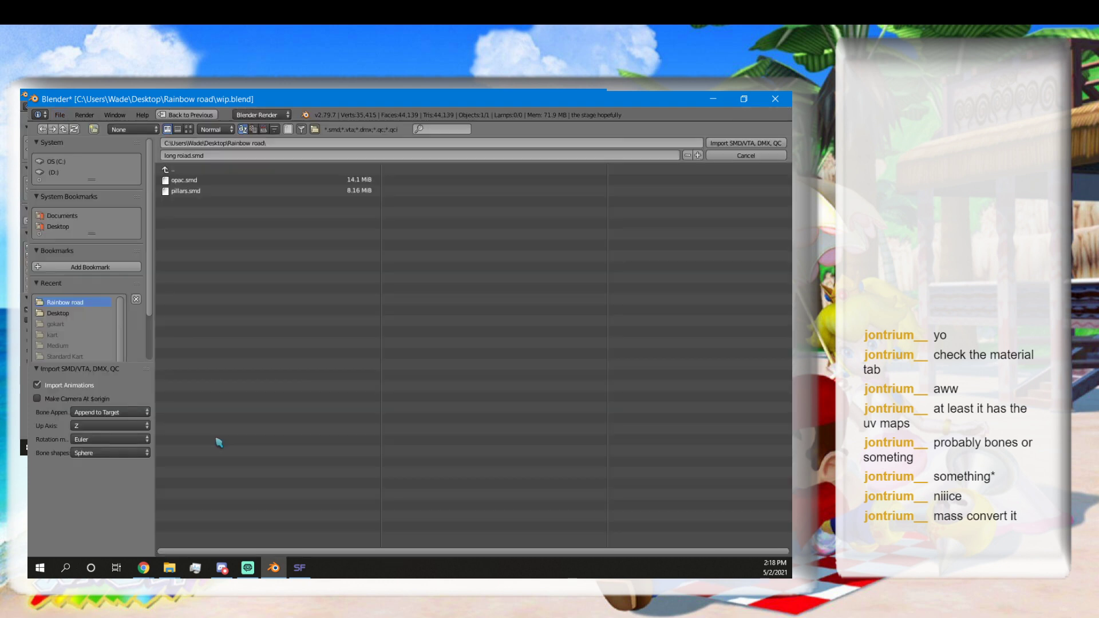
{"action": "left_click", "coordinate": [204, 181]}
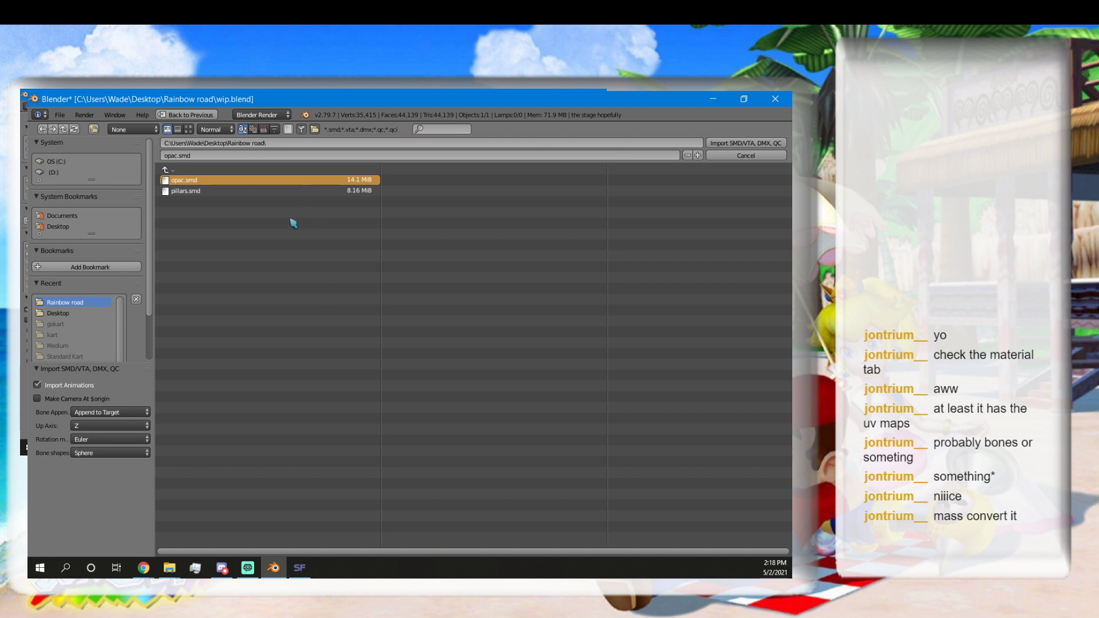
Rotate the imported opac skeleton 90° about the global X axis in Object Mode and inspect its placement.
{"action": "scroll", "coordinate": [316, 318], "scroll_direction": "down", "scroll_amount": 5}
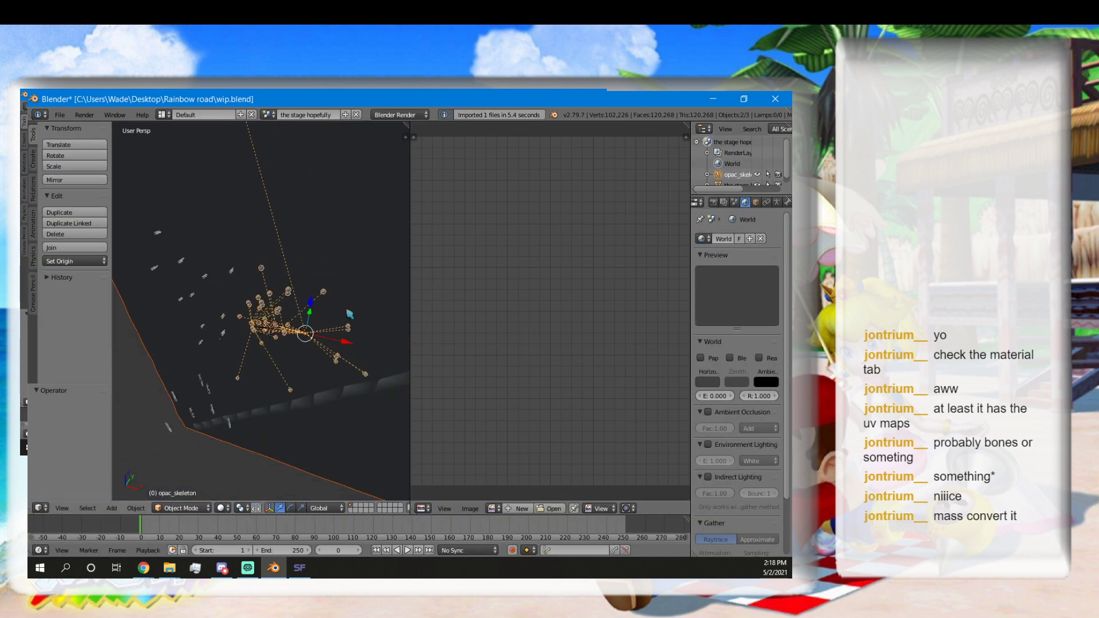
{"action": "middle_click_drag", "start_coordinate": [316, 318], "coordinate": [294, 373]}
{"action": "key", "text": "r"}
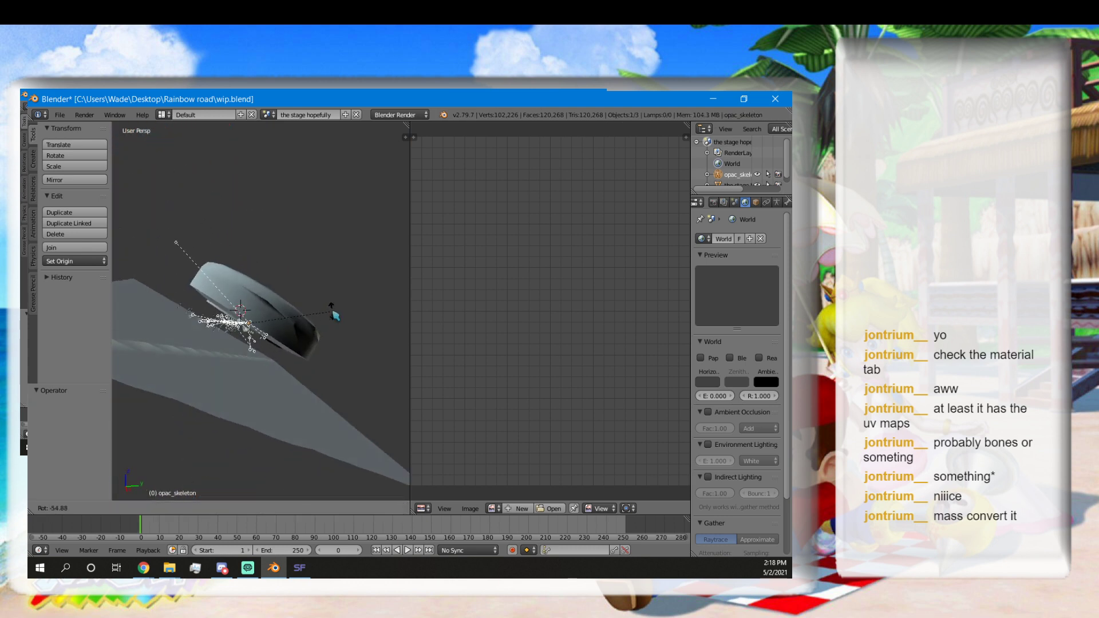
{"action": "type", "text": "x90"}
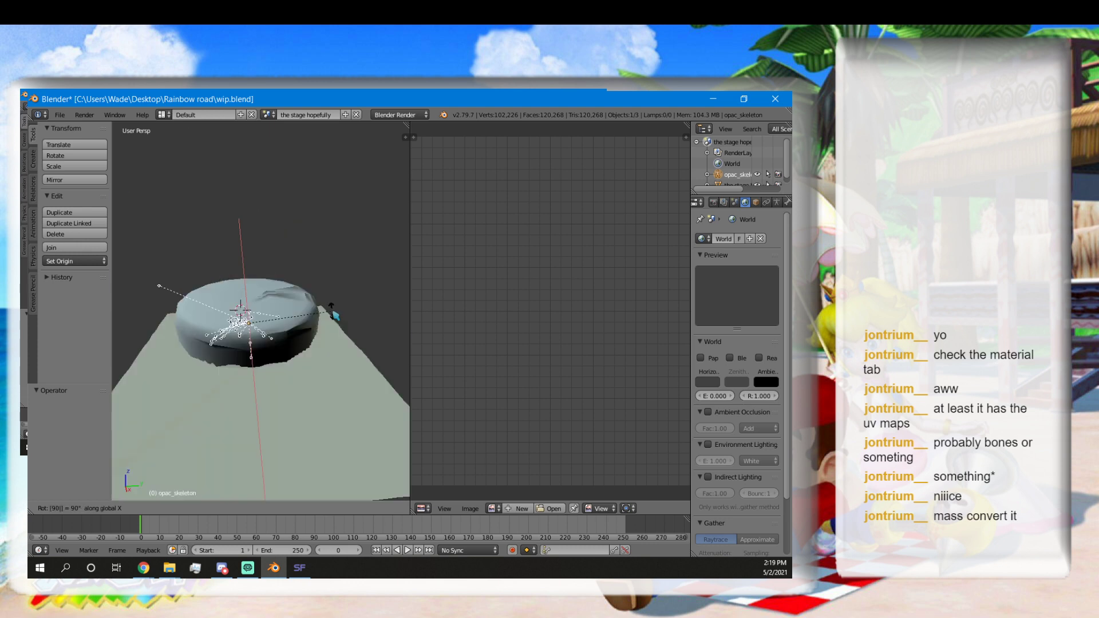
{"action": "key", "text": "Return"}
{"action": "scroll", "coordinate": [327, 318], "scroll_direction": "up", "scroll_amount": 7}
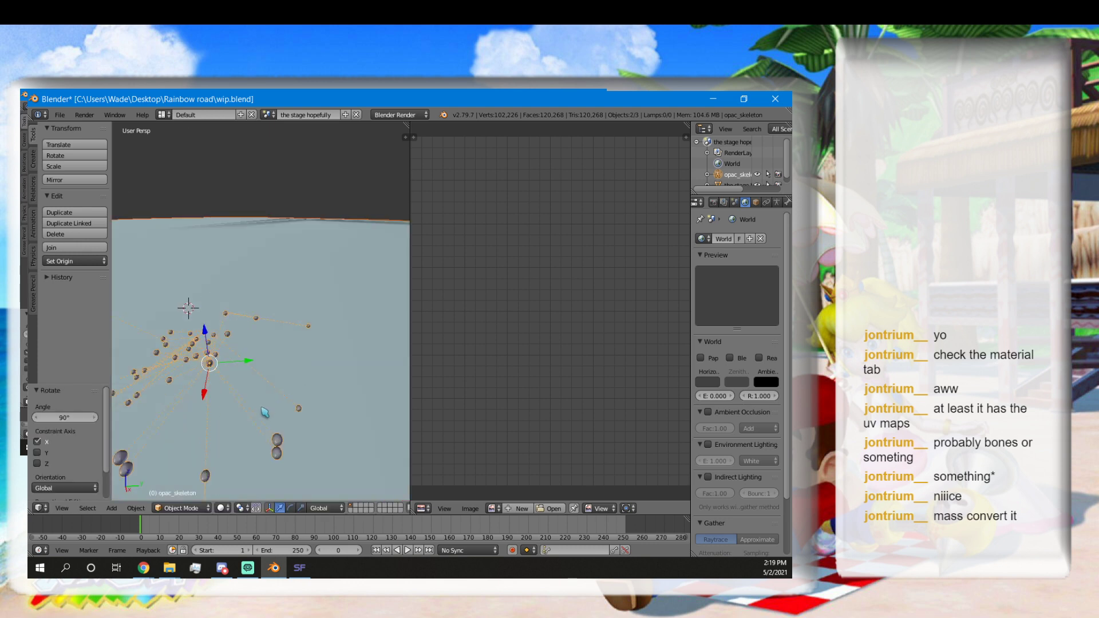
Clear the opac mesh's parent relationship to opac_skeleton and delete the skeleton from the scene.
{"action": "middle_click_drag", "start_coordinate": [261, 409], "coordinate": [313, 388]}
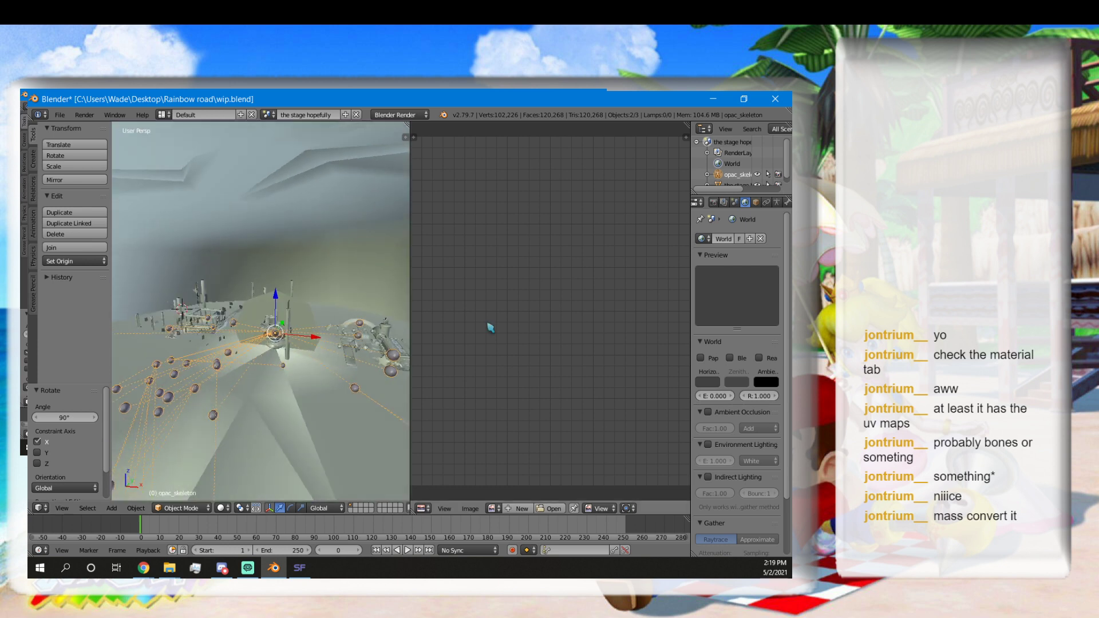
{"action": "scroll", "coordinate": [732, 171], "scroll_direction": "down", "scroll_amount": 1}
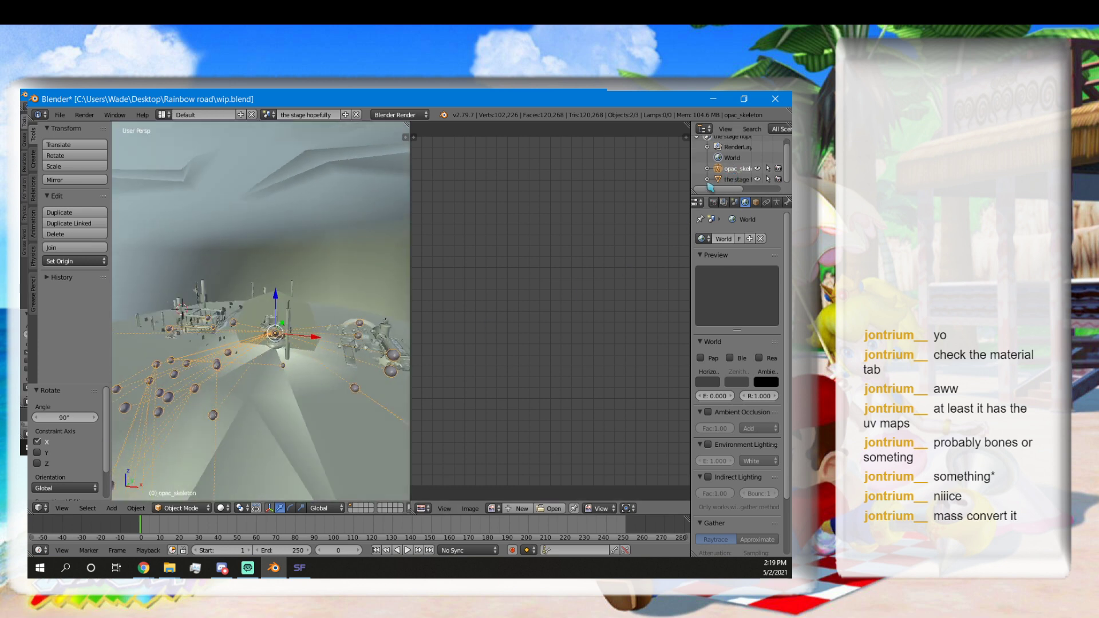
{"action": "left_click", "coordinate": [707, 169]}
{"action": "scroll", "coordinate": [730, 170], "scroll_direction": "down", "scroll_amount": 3}
{"action": "left_click_drag", "start_coordinate": [732, 170], "coordinate": [702, 148]}
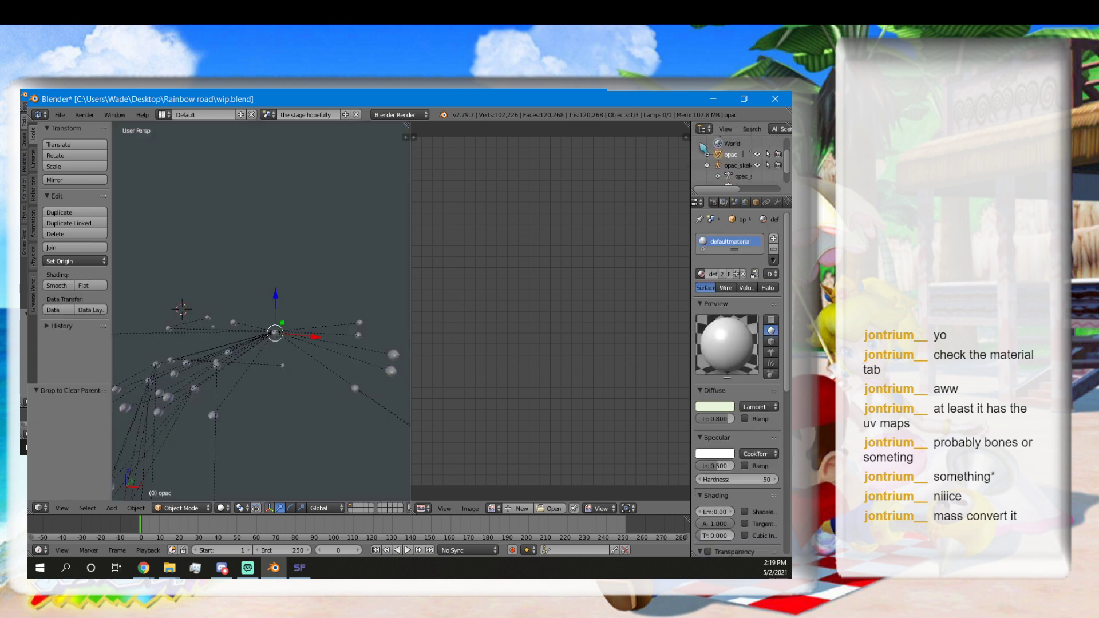
{"action": "right_click", "coordinate": [721, 166]}
{"action": "left_click", "coordinate": [720, 169]}
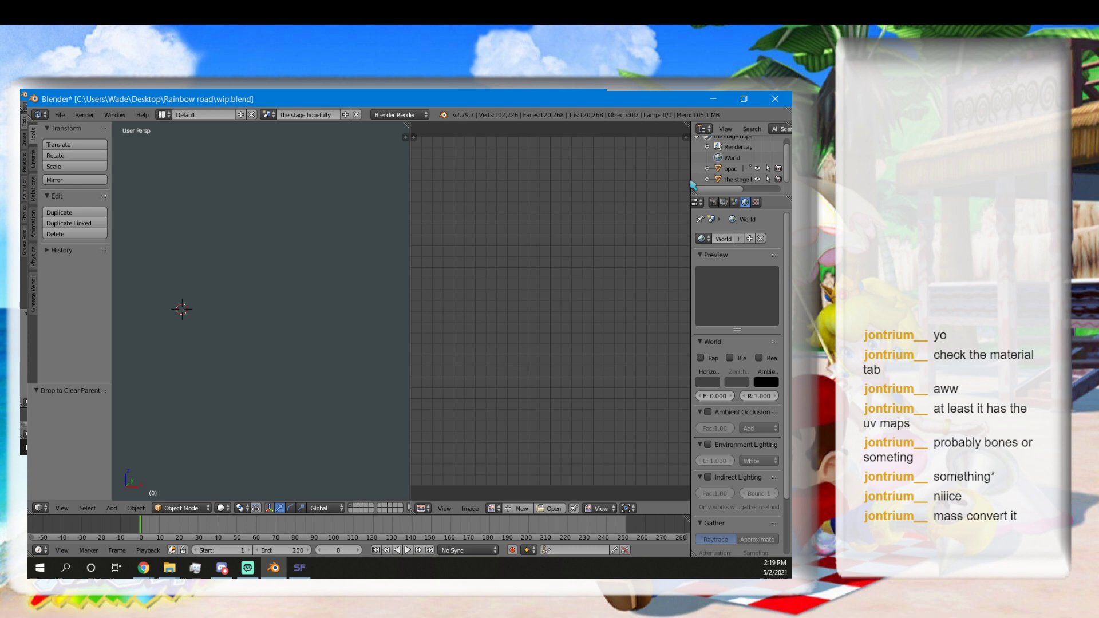
Select the opac mesh, frame it in the view, and rotate it 90° about the global X axis.
{"action": "left_click", "coordinate": [728, 169]}
{"action": "key", "text": "KP_Decimal"}
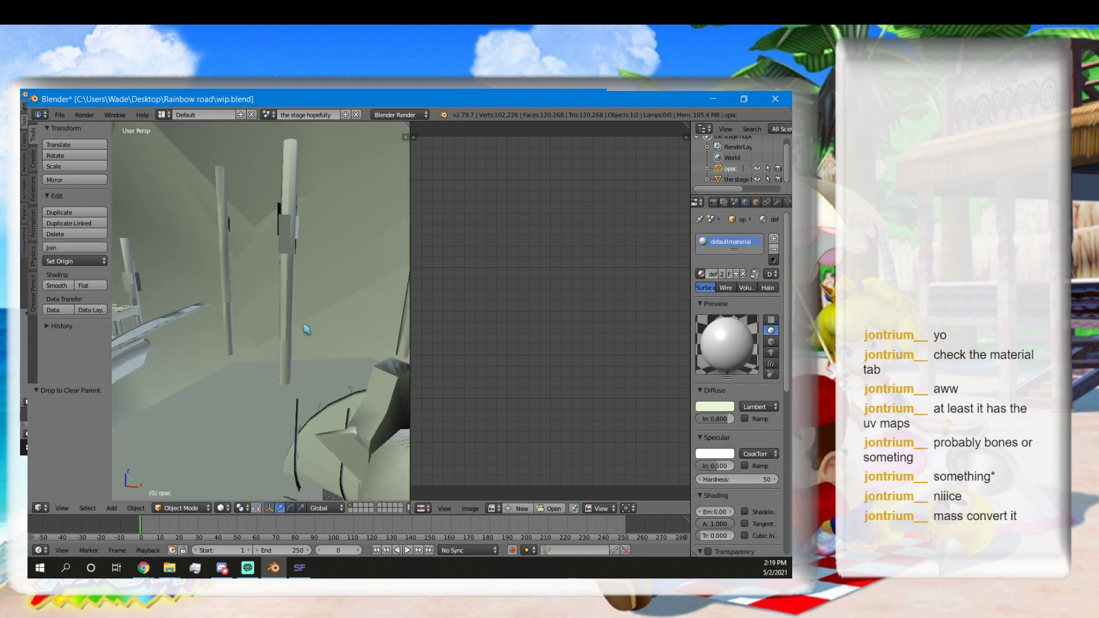
{"action": "middle_click_drag", "start_coordinate": [306, 329], "coordinate": [227, 322]}
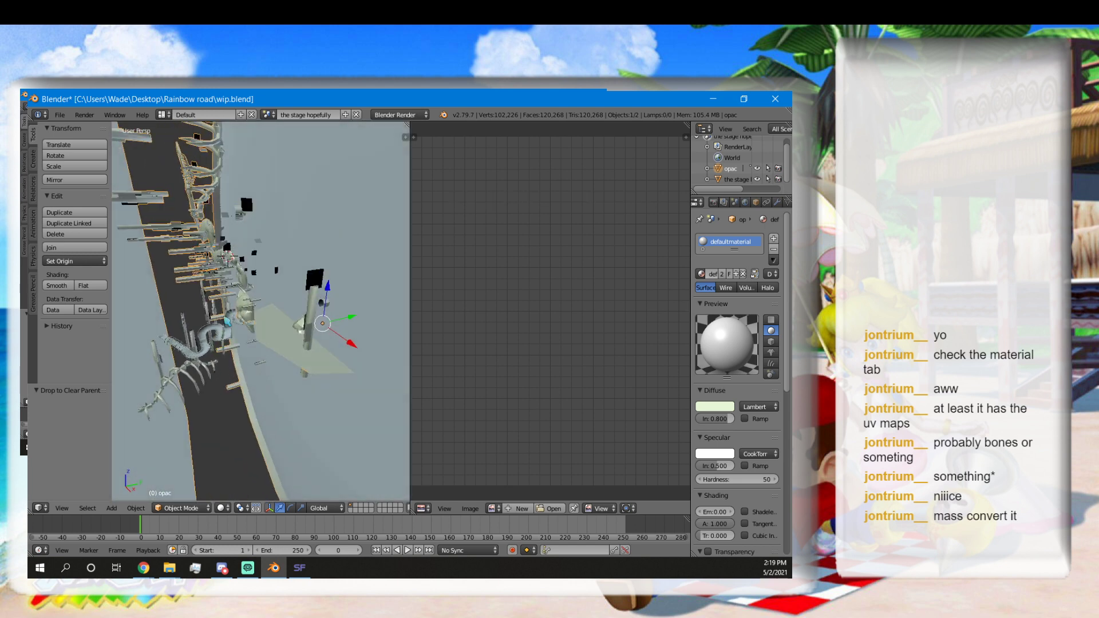
{"action": "middle_click_drag", "start_coordinate": [229, 257], "coordinate": [339, 220]}
{"action": "scroll", "coordinate": [244, 342], "scroll_direction": "up", "scroll_amount": 2}
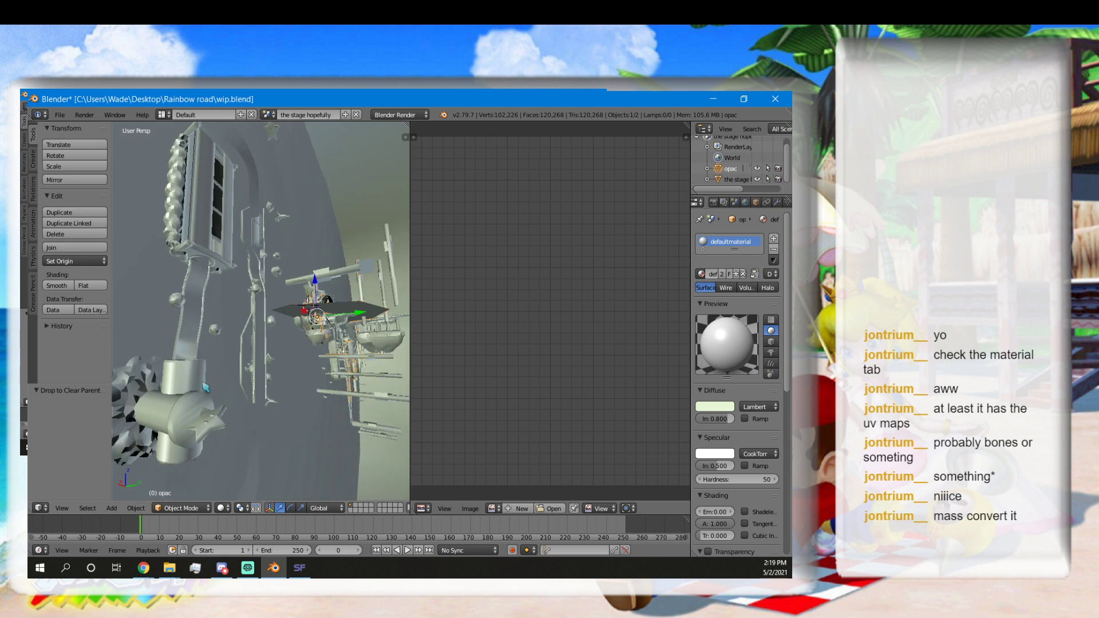
{"action": "middle_click_drag", "start_coordinate": [271, 266], "coordinate": [325, 264]}
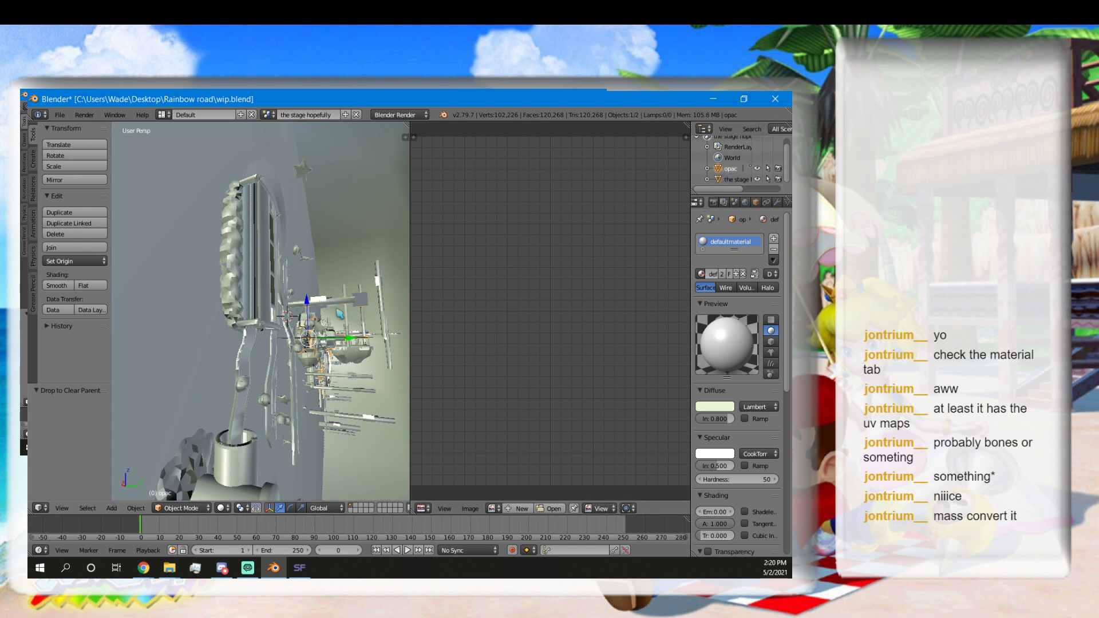
{"action": "type", "text": "r90"}
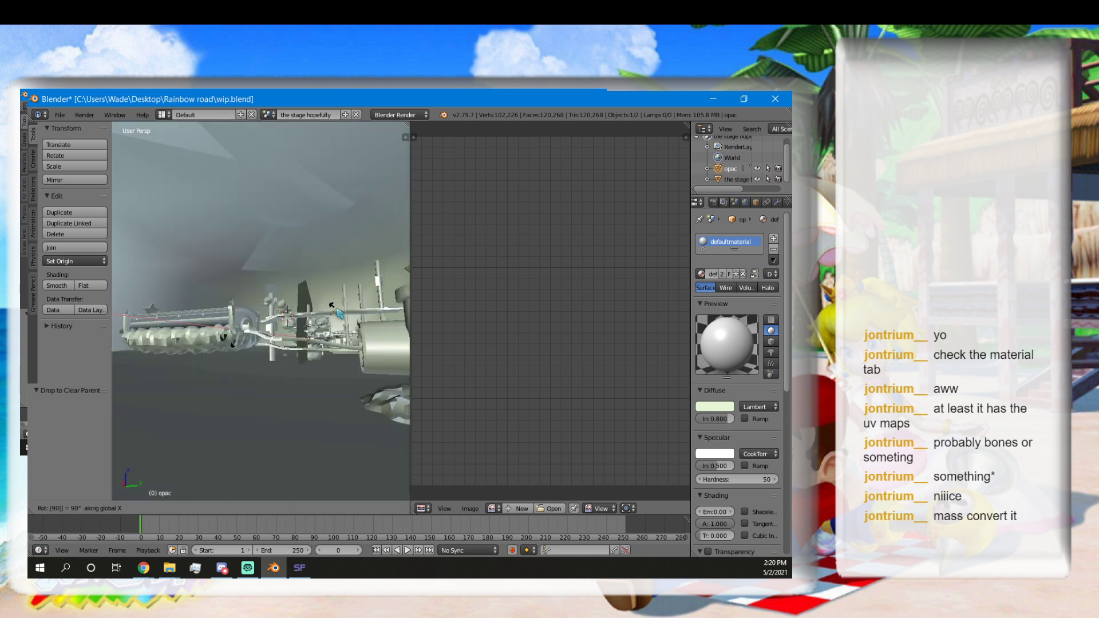
{"action": "key", "text": "Return"}
Examine the rotated opac mesh up close for its alignment and overlap with the existing stage geometry.
{"action": "middle_click_drag", "start_coordinate": [260, 312], "coordinate": [269, 261]}
{"action": "middle_click_drag", "start_coordinate": [214, 376], "coordinate": [300, 291], "text": "shift"}
{"action": "middle_click_drag", "start_coordinate": [299, 291], "coordinate": [230, 366]}
{"action": "scroll", "coordinate": [319, 322], "scroll_direction": "up", "scroll_amount": 6}
{"action": "scroll", "coordinate": [230, 368], "scroll_direction": "up", "scroll_amount": 8}
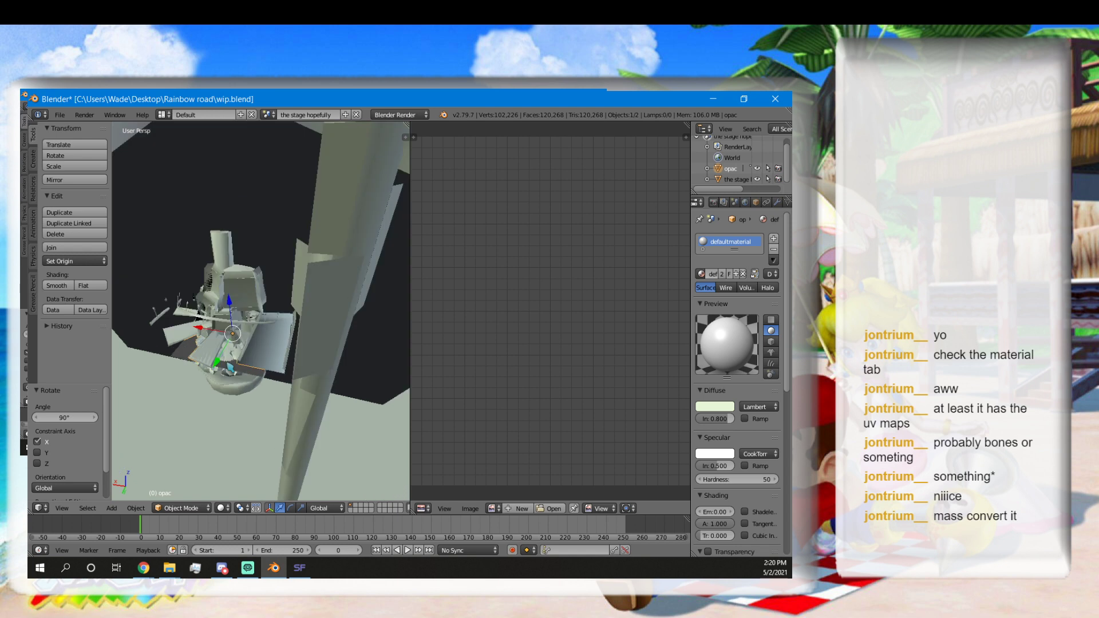
{"action": "scroll", "coordinate": [230, 367], "scroll_direction": "down", "scroll_amount": 6}
{"action": "scroll", "coordinate": [230, 368], "scroll_direction": "up", "scroll_amount": 3}
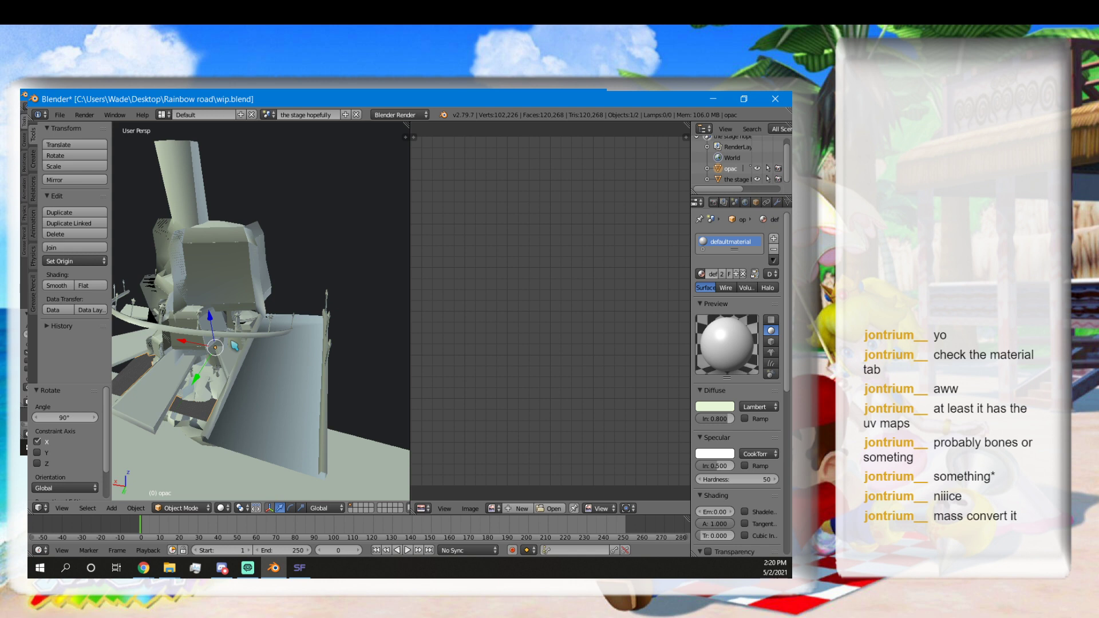
{"action": "middle_click_drag", "start_coordinate": [234, 345], "coordinate": [263, 344]}
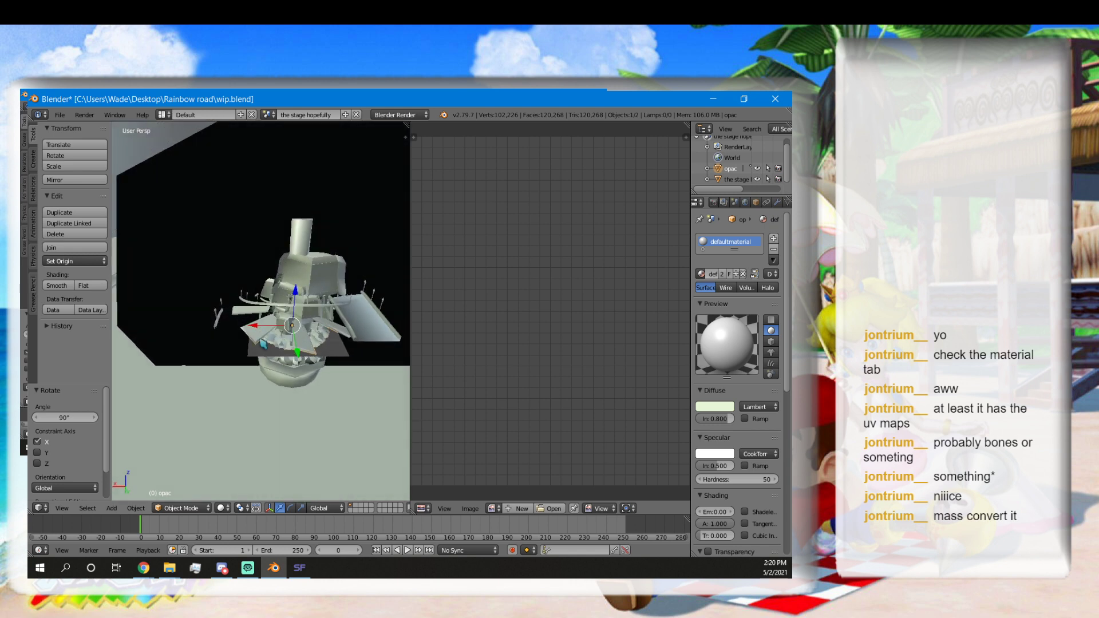
{"action": "scroll", "coordinate": [263, 344], "scroll_direction": "up", "scroll_amount": 5}
{"action": "scroll", "coordinate": [300, 359], "scroll_direction": "down", "scroll_amount": 5}
{"action": "scroll", "coordinate": [301, 359], "scroll_direction": "up", "scroll_amount": 3}
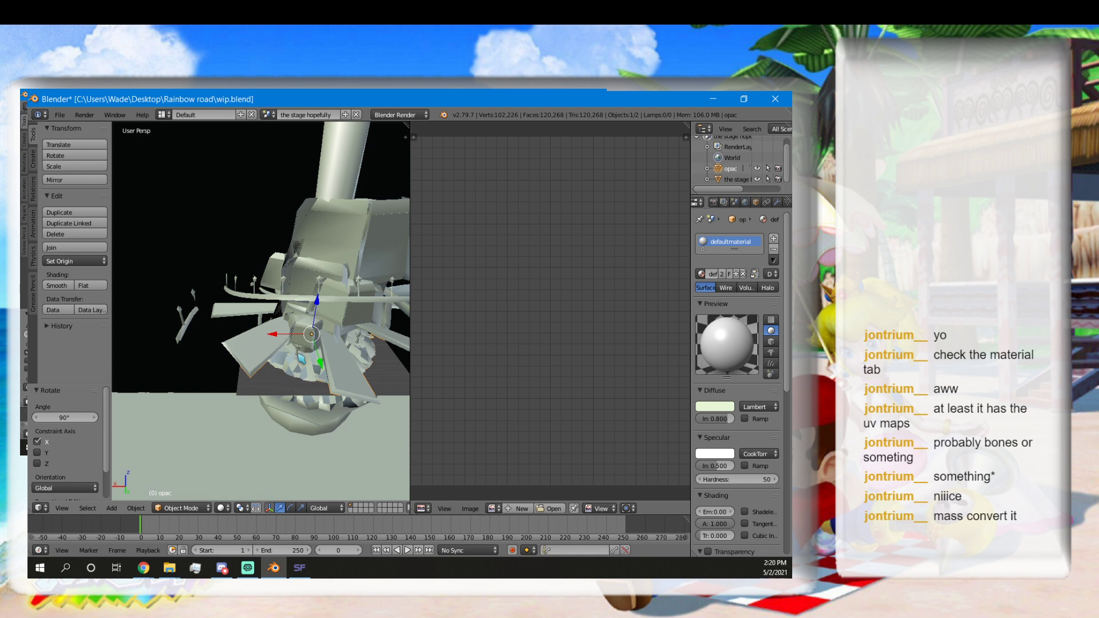
Move "the stage hopefully" mesh in the XY plane by about 1085.909 in X and 695.350 in Y.
{"action": "right_click", "coordinate": [369, 243]}
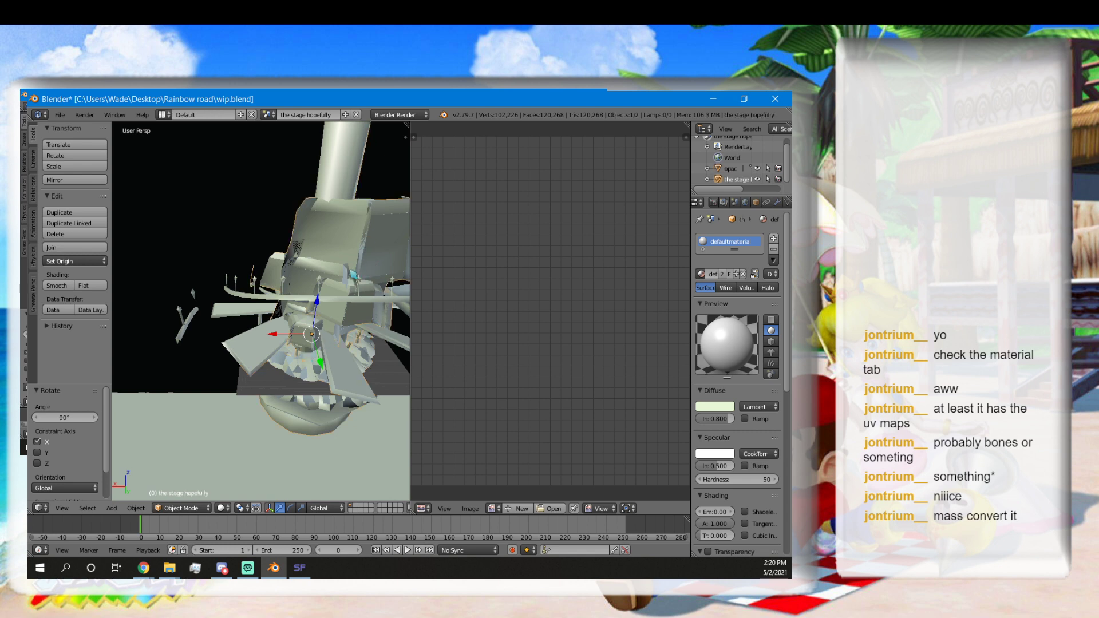
{"action": "key", "text": "g"}
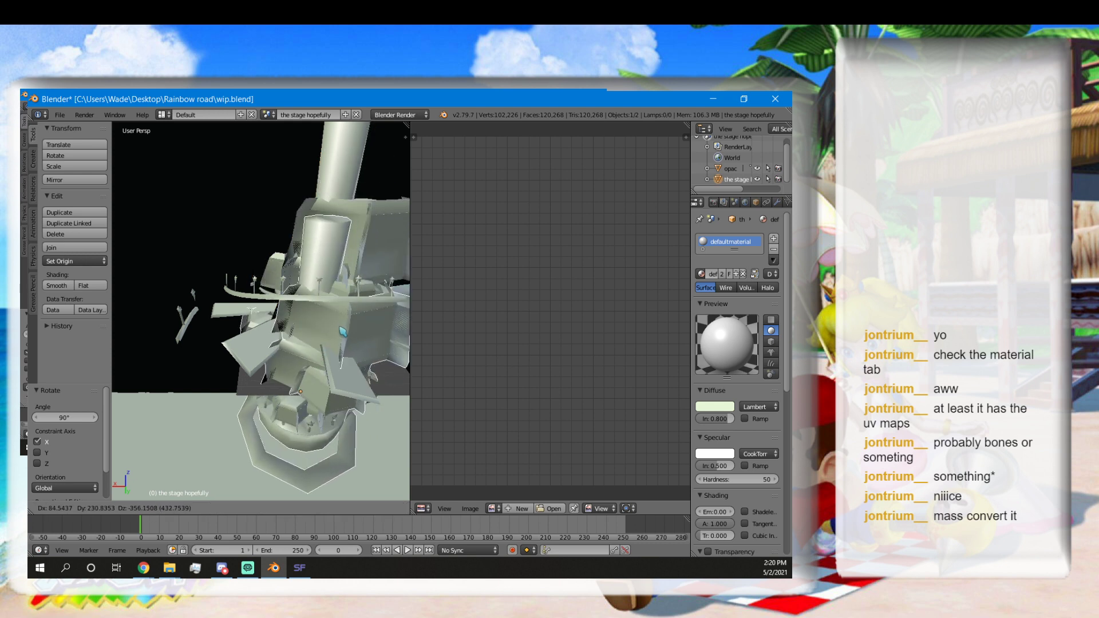
{"action": "key", "text": "shift+z"}
{"action": "left_click", "coordinate": [148, 362]}
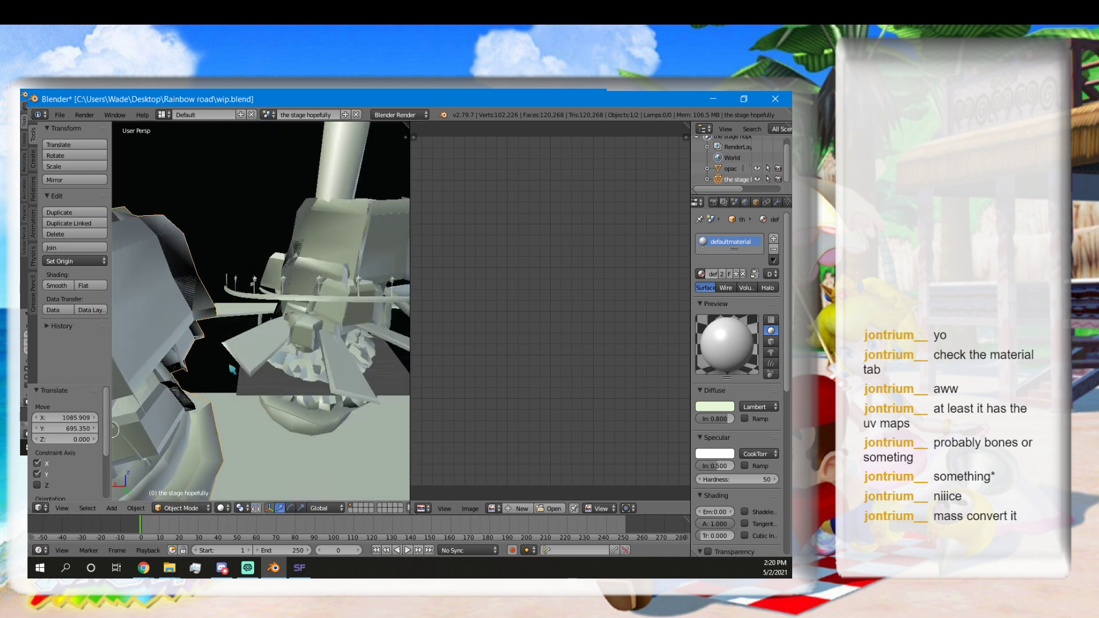
Compare the stage mesh with the opac geometry in Edit Mode and in wireframe shading from several angles.
{"action": "middle_click_drag", "start_coordinate": [201, 357], "coordinate": [261, 310], "text": "shift"}
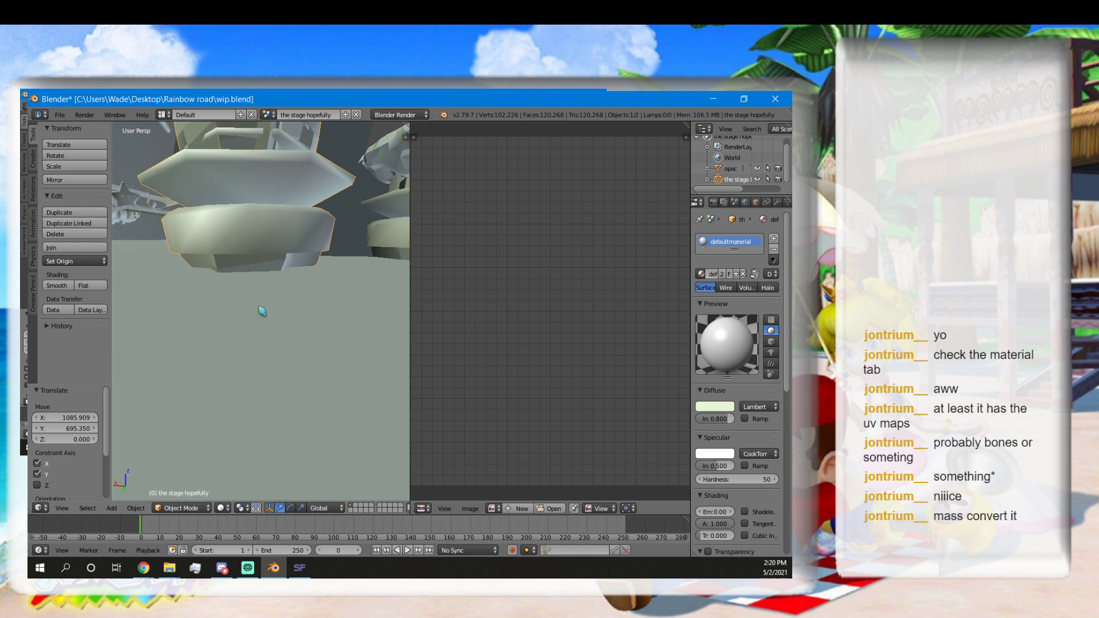
{"action": "key", "text": "Tab"}
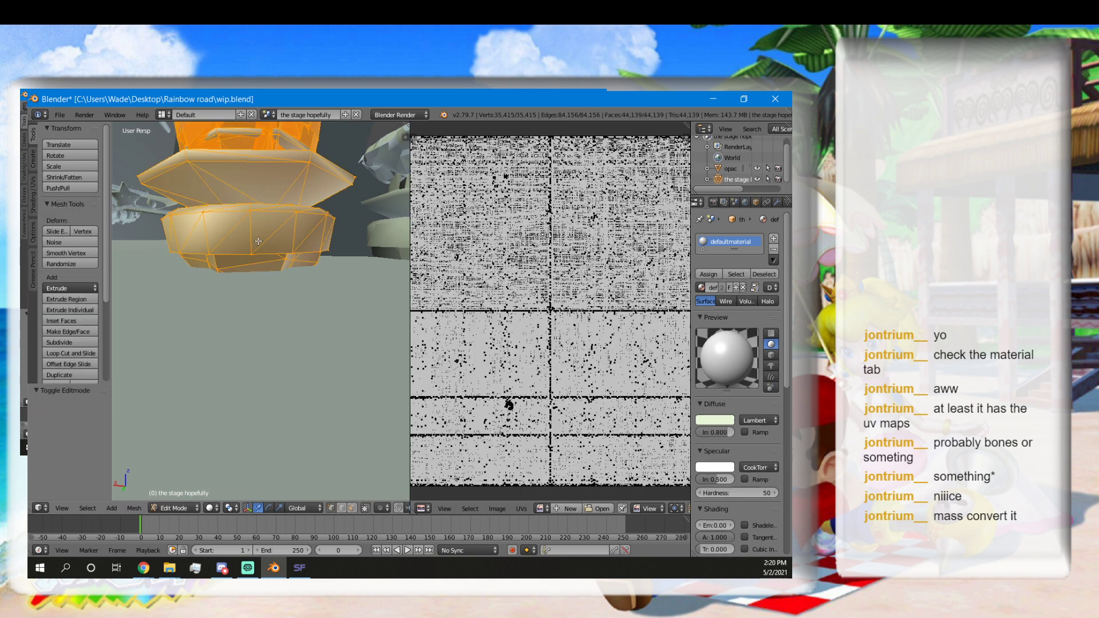
{"action": "middle_click_drag", "start_coordinate": [262, 246], "coordinate": [269, 297]}
{"action": "scroll", "coordinate": [269, 297], "scroll_direction": "up", "scroll_amount": 2}
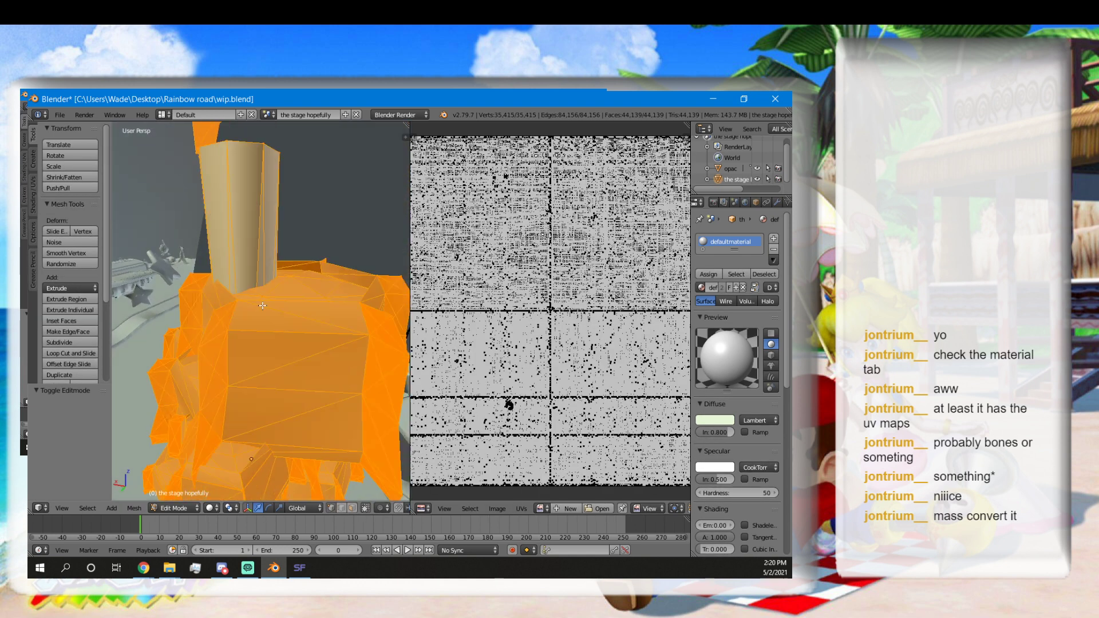
{"action": "scroll", "coordinate": [266, 299], "scroll_direction": "down", "scroll_amount": 6}
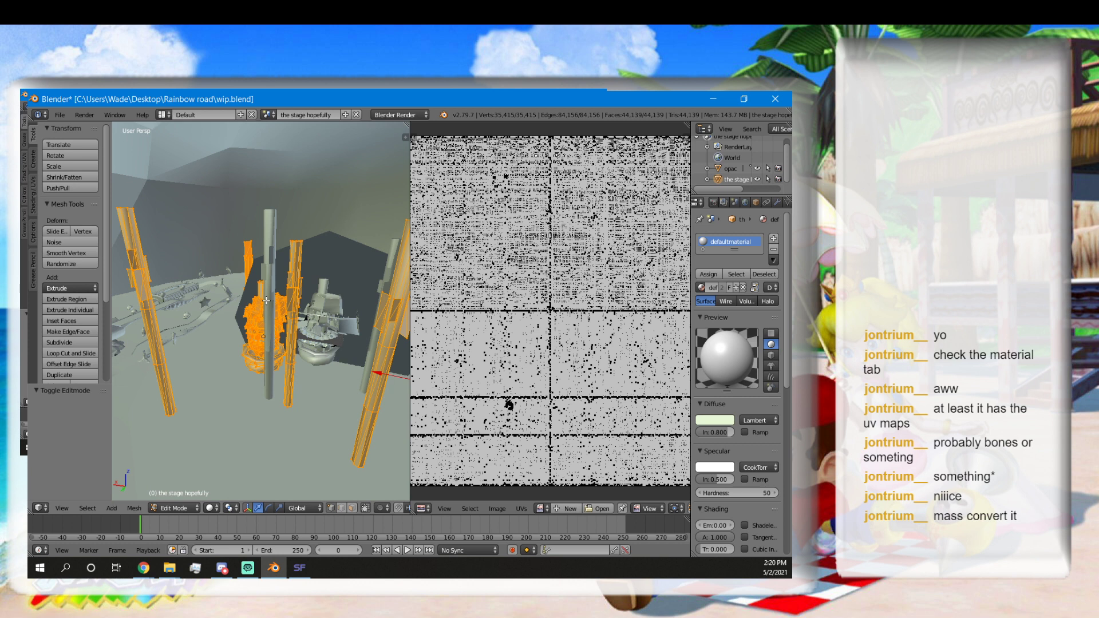
{"action": "key", "text": "Tab"}
{"action": "middle_click_drag", "start_coordinate": [266, 300], "coordinate": [201, 275]}
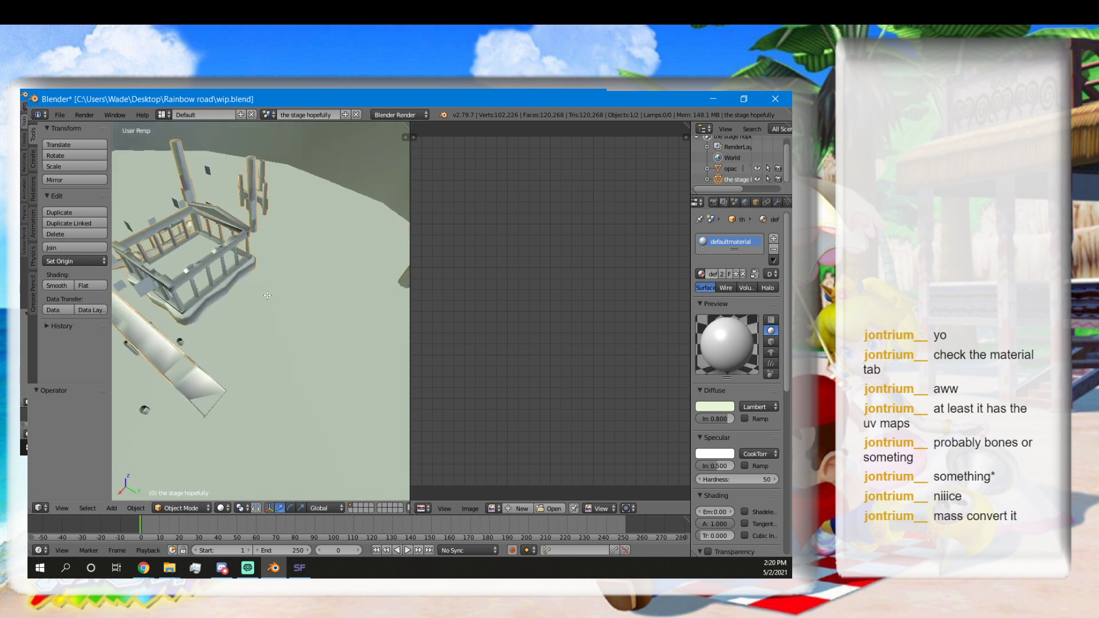
{"action": "mouse_move", "coordinate": [292, 260]}
{"action": "middle_mouse_down"}
{"action": "mouse_move", "coordinate": [389, 270]}
{"action": "mouse_move", "coordinate": [277, 223]}
{"action": "middle_mouse_up"}
{"action": "key", "text": "z"}
{"action": "scroll", "coordinate": [305, 354], "scroll_direction": "down", "scroll_amount": 2}
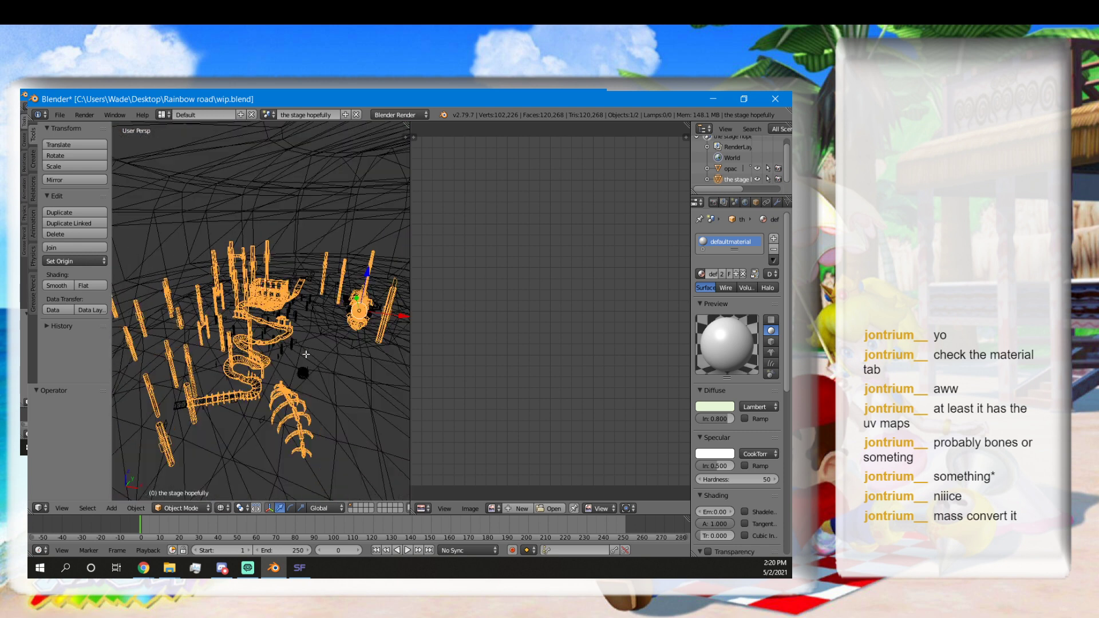
{"action": "mouse_move", "coordinate": [319, 342]}
{"action": "middle_mouse_down"}
{"action": "mouse_move", "coordinate": [300, 310]}
{"action": "mouse_move", "coordinate": [236, 325]}
{"action": "mouse_move", "coordinate": [314, 362]}
{"action": "middle_mouse_up"}
{"action": "scroll", "coordinate": [236, 325], "scroll_direction": "up", "scroll_amount": 5}
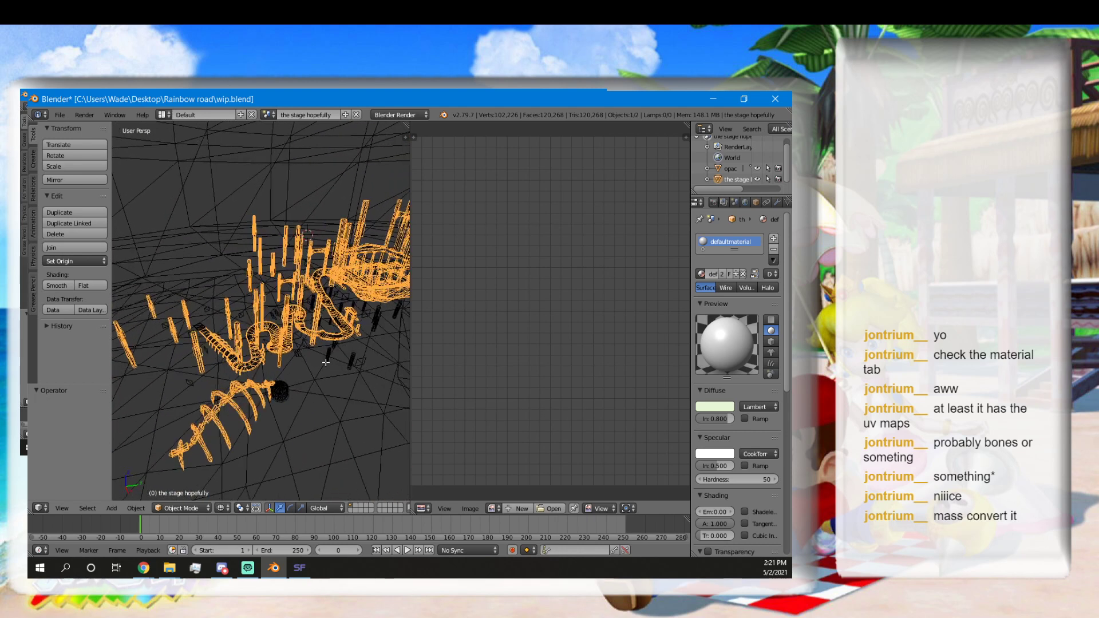
{"action": "scroll", "coordinate": [319, 363], "scroll_direction": "up", "scroll_amount": 3}
{"action": "scroll", "coordinate": [325, 357], "scroll_direction": "down", "scroll_amount": 6}
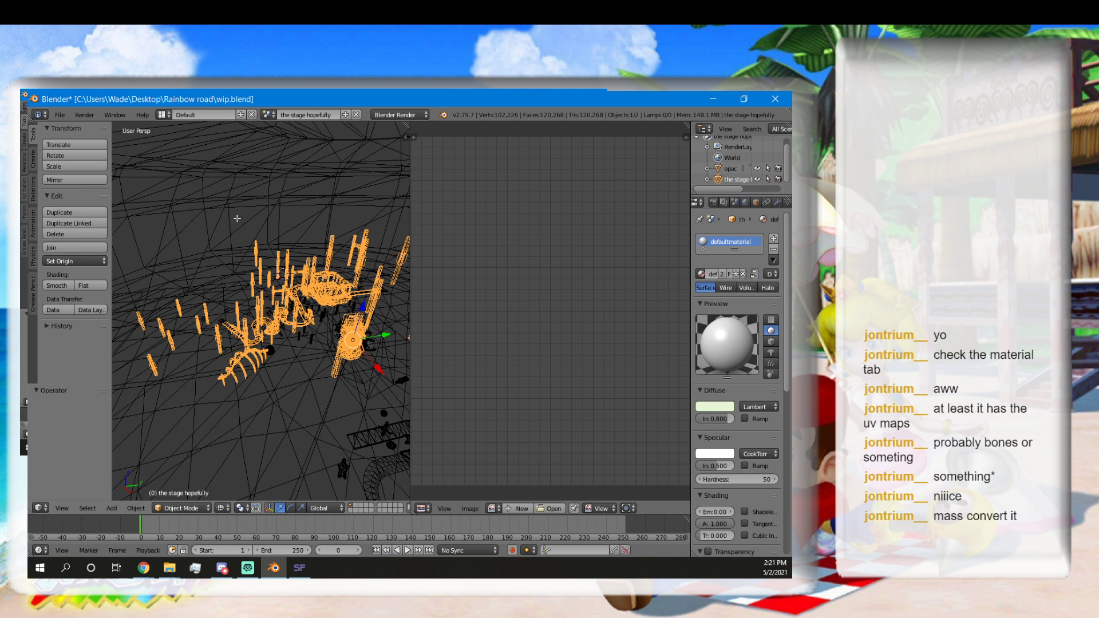
{"action": "scroll", "coordinate": [236, 226], "scroll_direction": "down", "scroll_amount": 3}
Undo the stage move, the opac rotations and skeleton deletion, and the opac import, and check the remaining stage mesh.
{"action": "key", "text": "ctrl+z"}
{"action": "key", "text": "ctrl+z"}
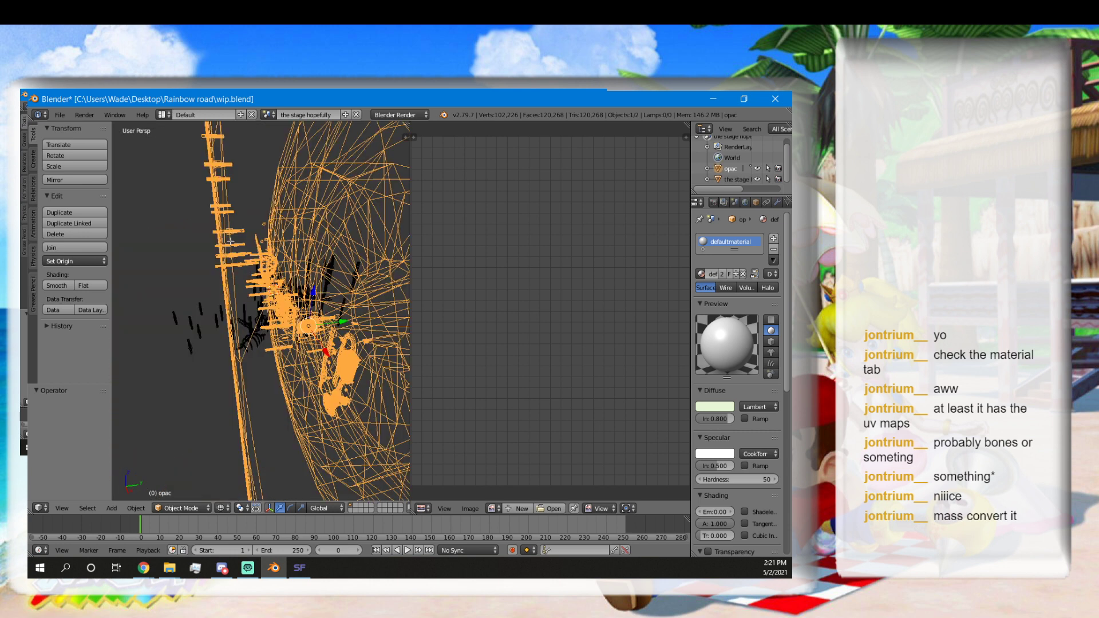
{"action": "key", "text": "ctrl+z"}
{"action": "key", "text": "ctrl+z"}
{"action": "key", "text": "ctrl+z"}
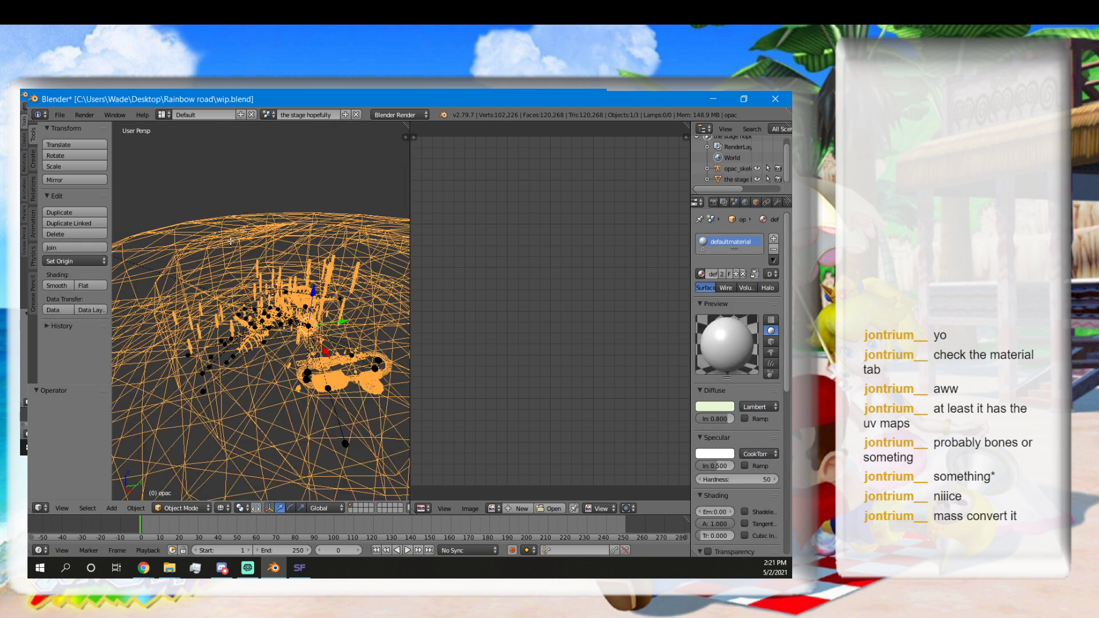
{"action": "key", "text": "ctrl+z"}
{"action": "key", "text": "ctrl+z"}
{"action": "key", "text": "ctrl+z"}
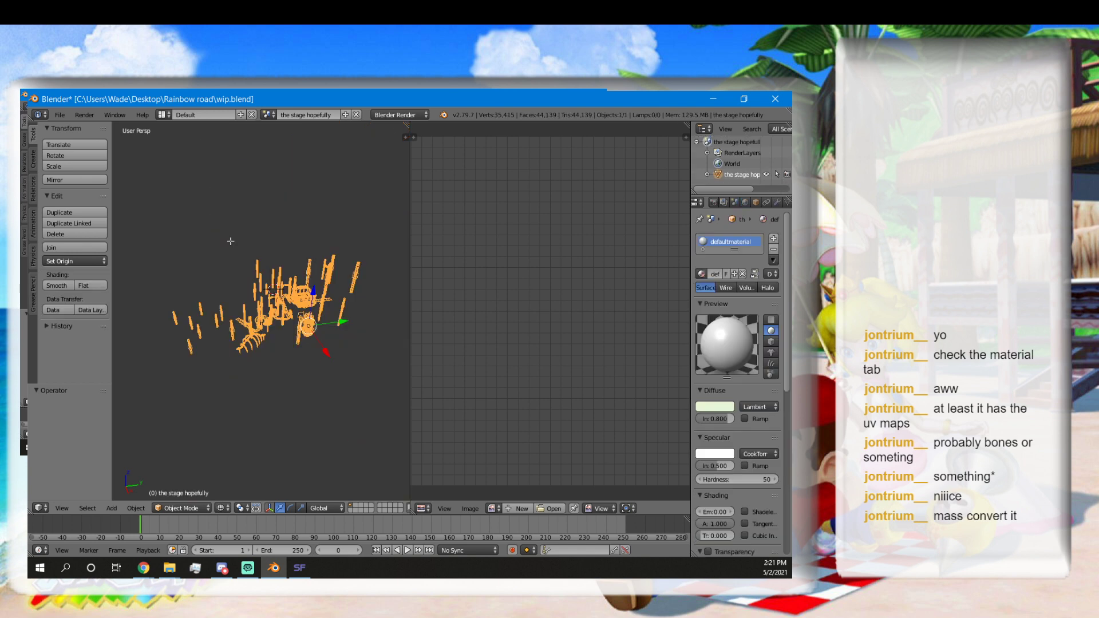
{"action": "scroll", "coordinate": [272, 289], "scroll_direction": "up", "scroll_amount": 10}
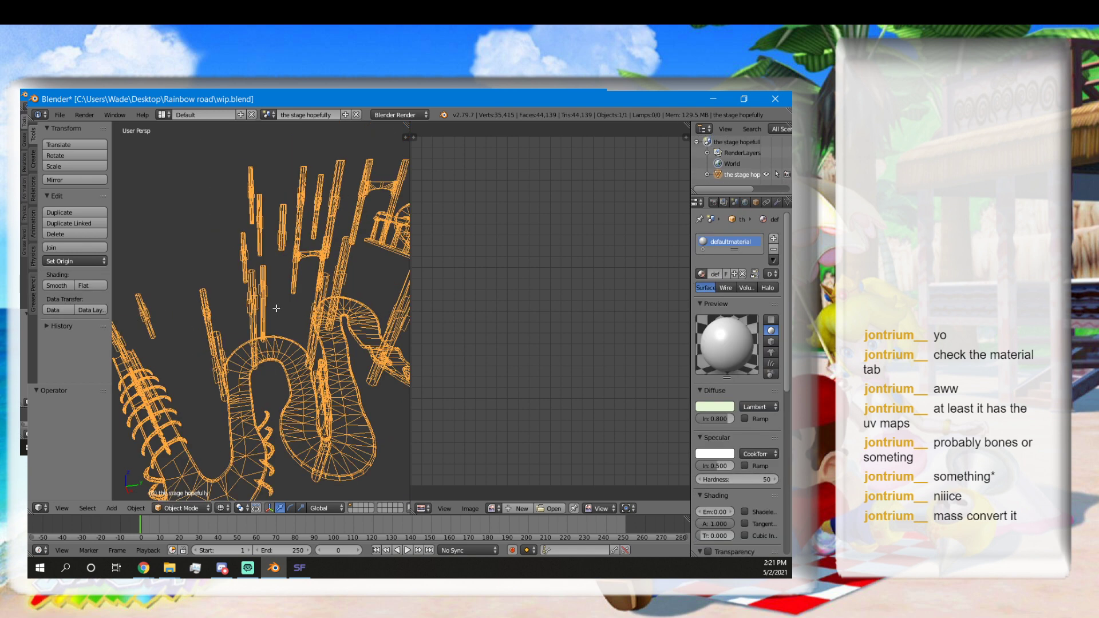
{"action": "scroll", "coordinate": [266, 308], "scroll_direction": "up", "scroll_amount": 3}
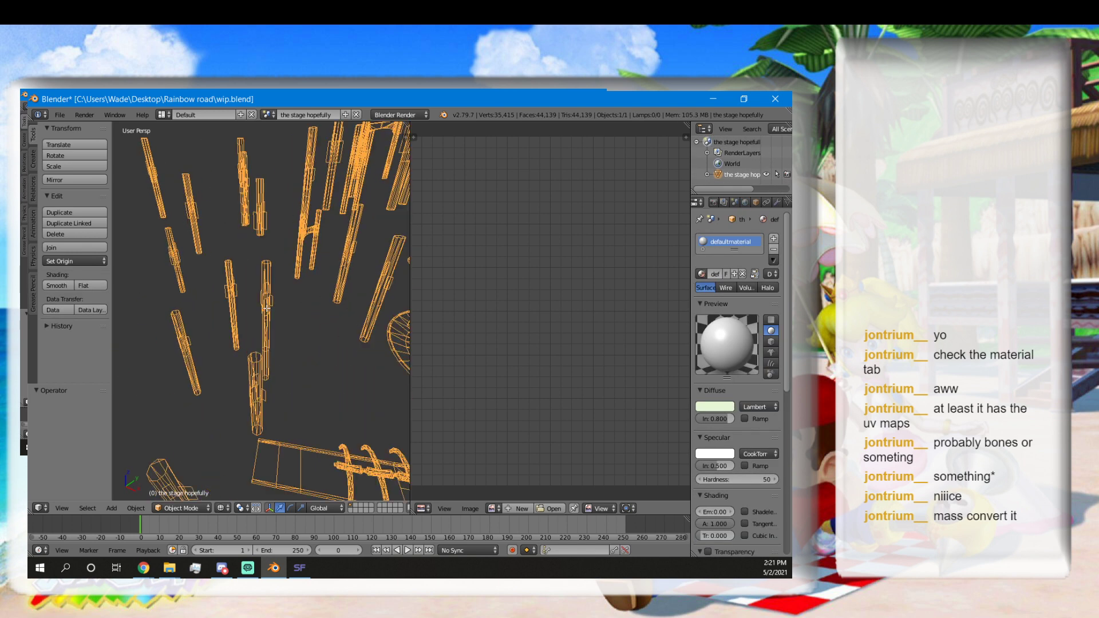
{"action": "middle_click_drag", "start_coordinate": [266, 308], "coordinate": [235, 340]}
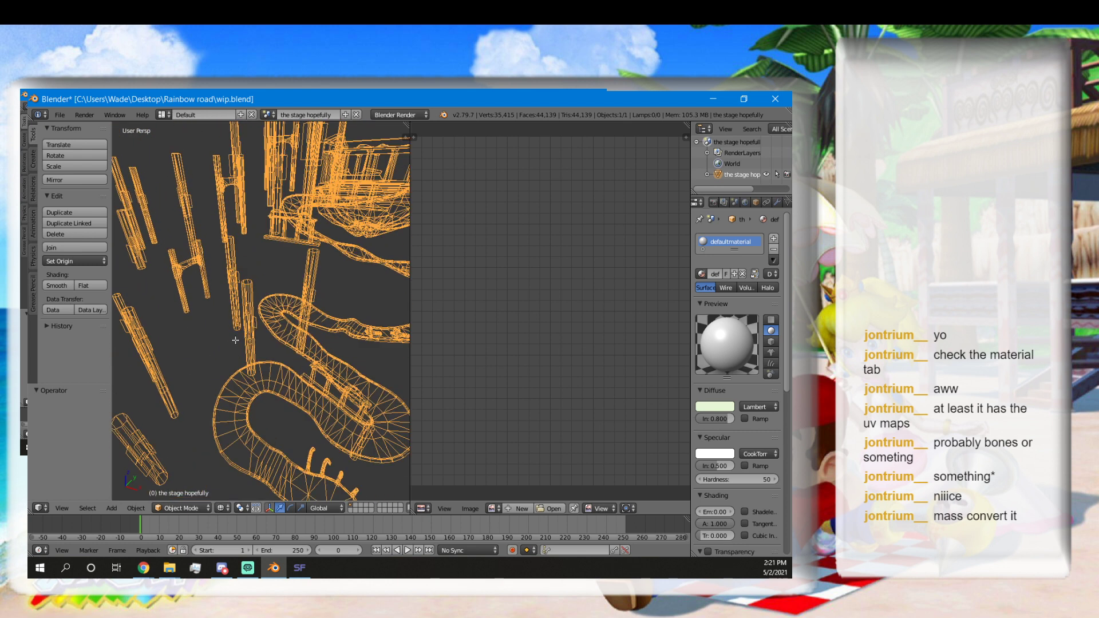
{"action": "scroll", "coordinate": [235, 340], "scroll_direction": "down", "scroll_amount": 6}
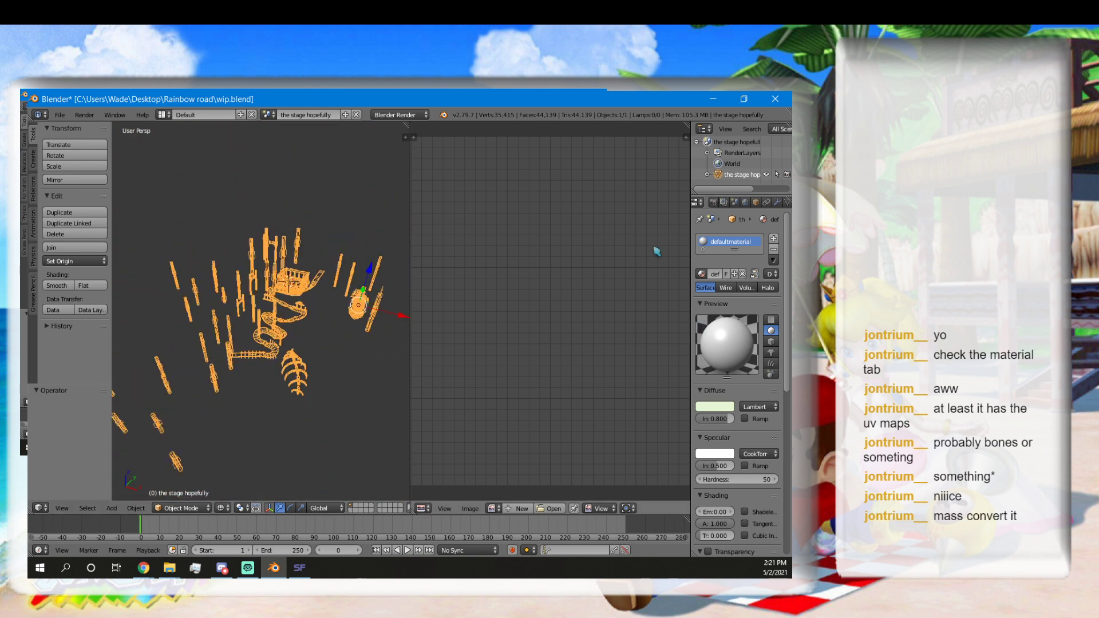
Switch to Smash Forge, collapse RB_road_opac_joint in the model list, and reposition the program window.
{"action": "left_click", "coordinate": [60, 115]}
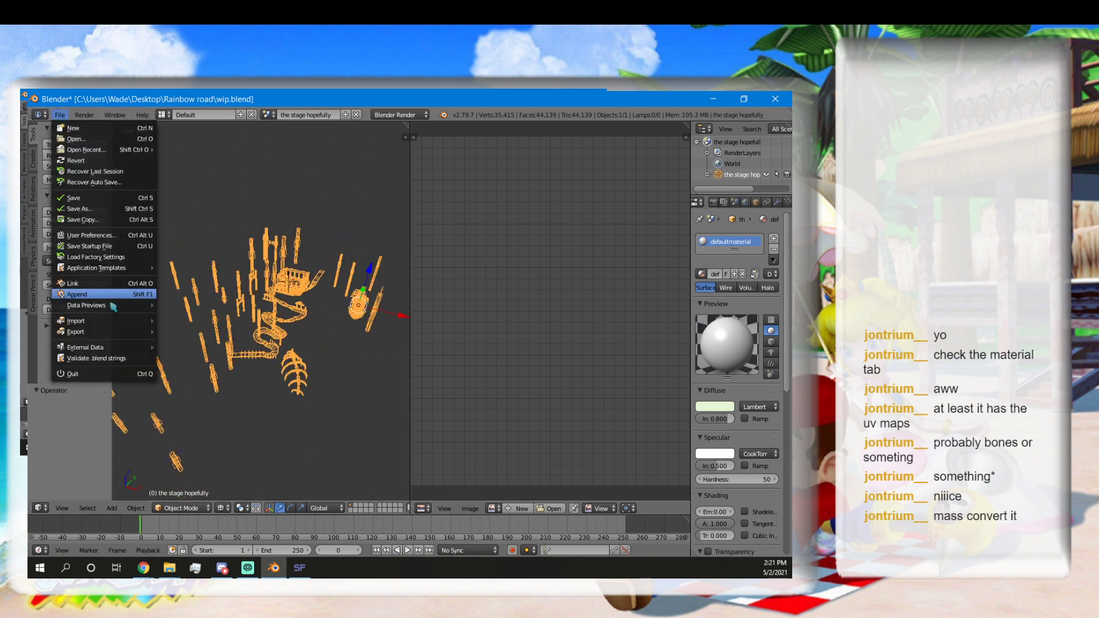
{"action": "left_click", "coordinate": [715, 99]}
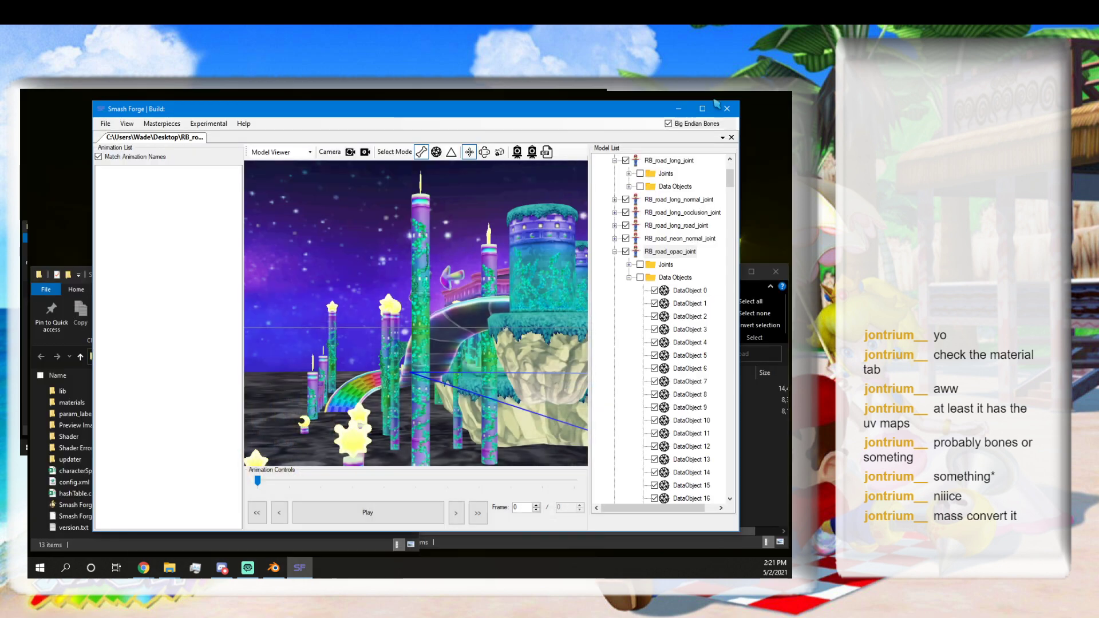
{"action": "left_click", "coordinate": [614, 251]}
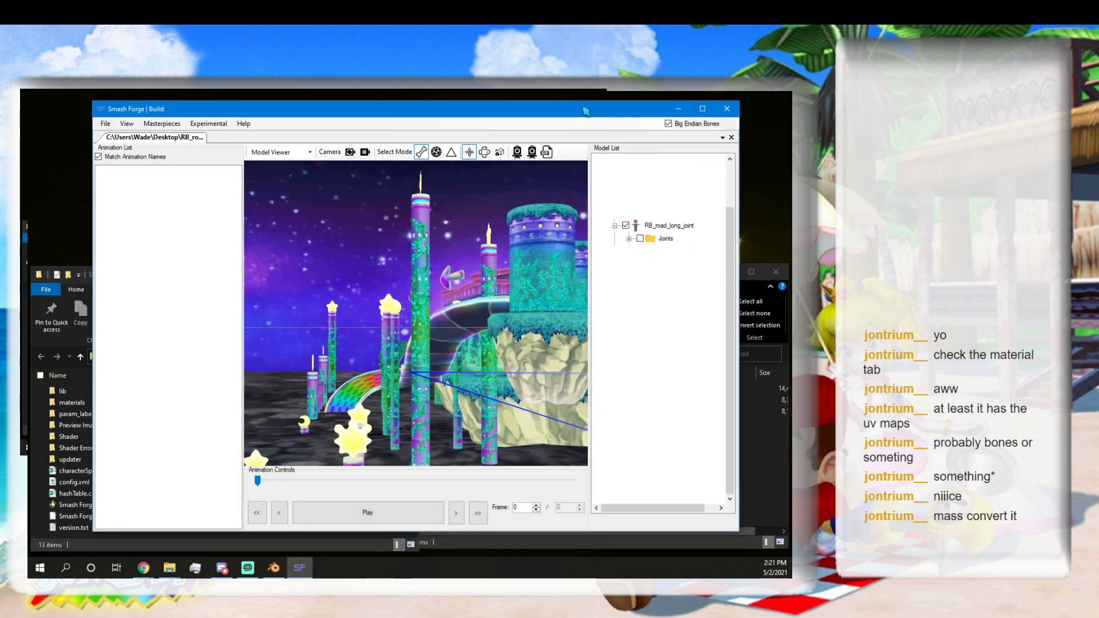
{"action": "left_click_drag", "start_coordinate": [584, 115], "coordinate": [587, 108]}
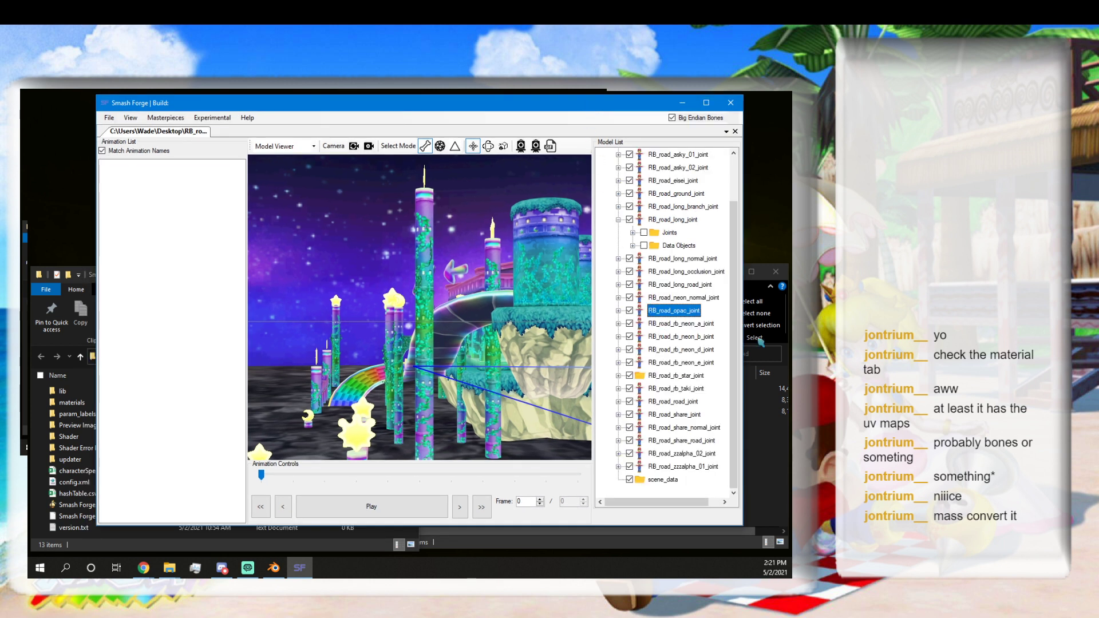
Inspect DataObject 0 of RB_road_rb_neon_a_joint in the model list, and collapse that model again.
{"action": "left_click", "coordinate": [655, 328]}
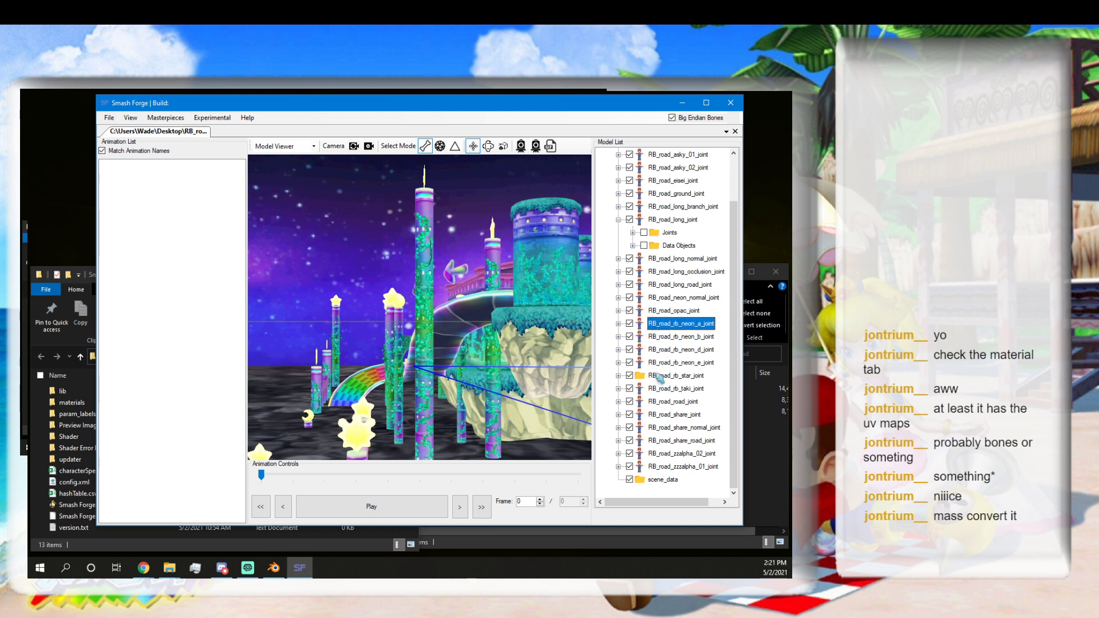
{"action": "left_click", "coordinate": [699, 392]}
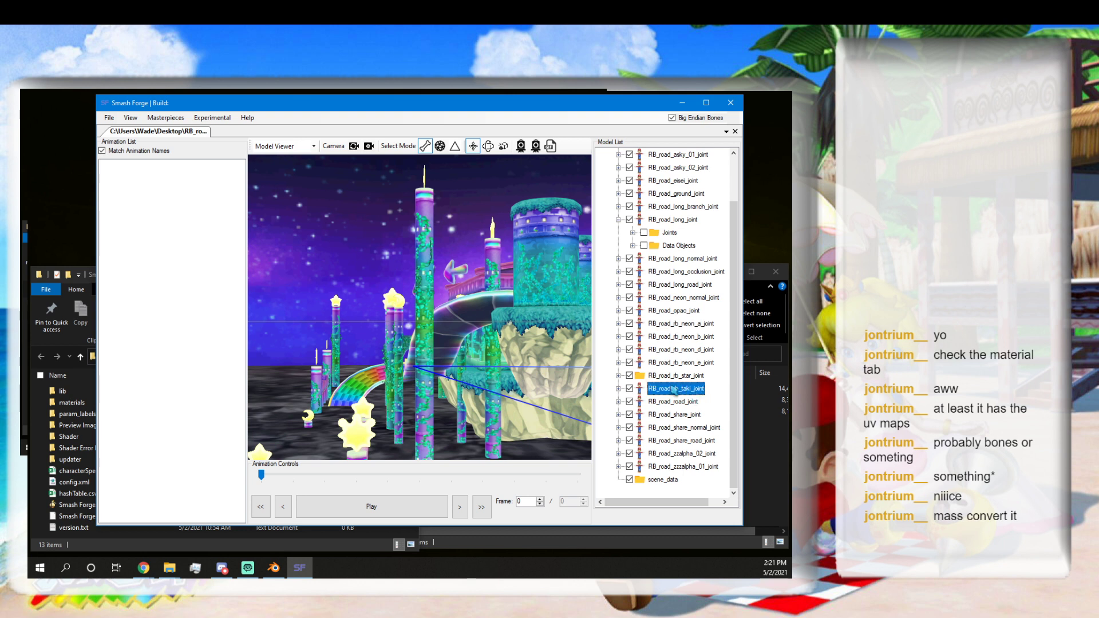
{"action": "left_click", "coordinate": [670, 337]}
{"action": "left_click", "coordinate": [668, 324]}
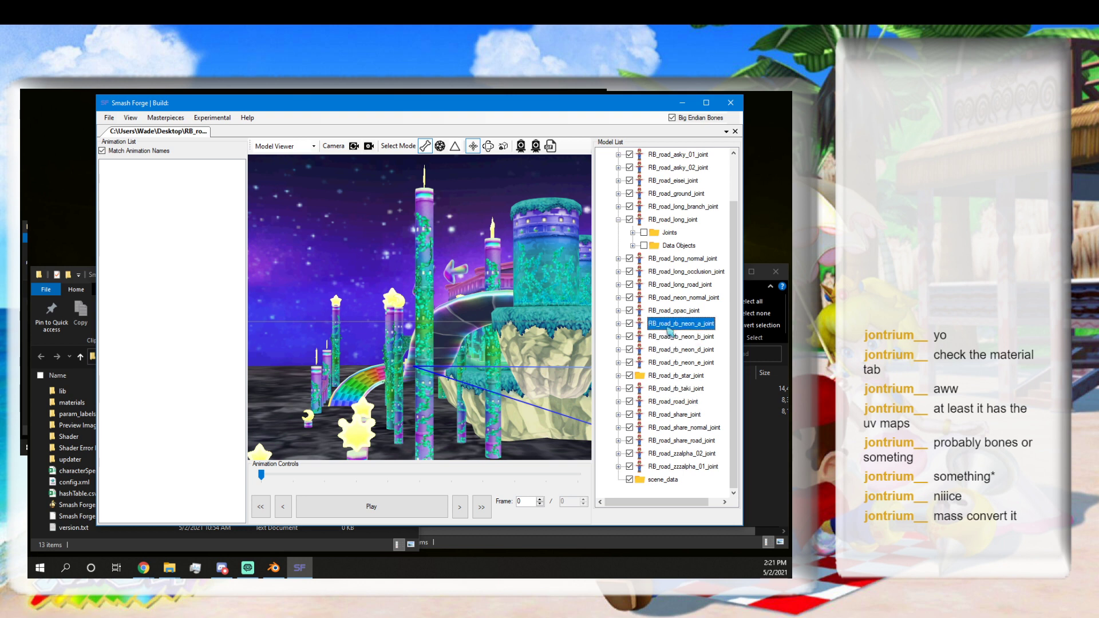
{"action": "right_click", "coordinate": [669, 326]}
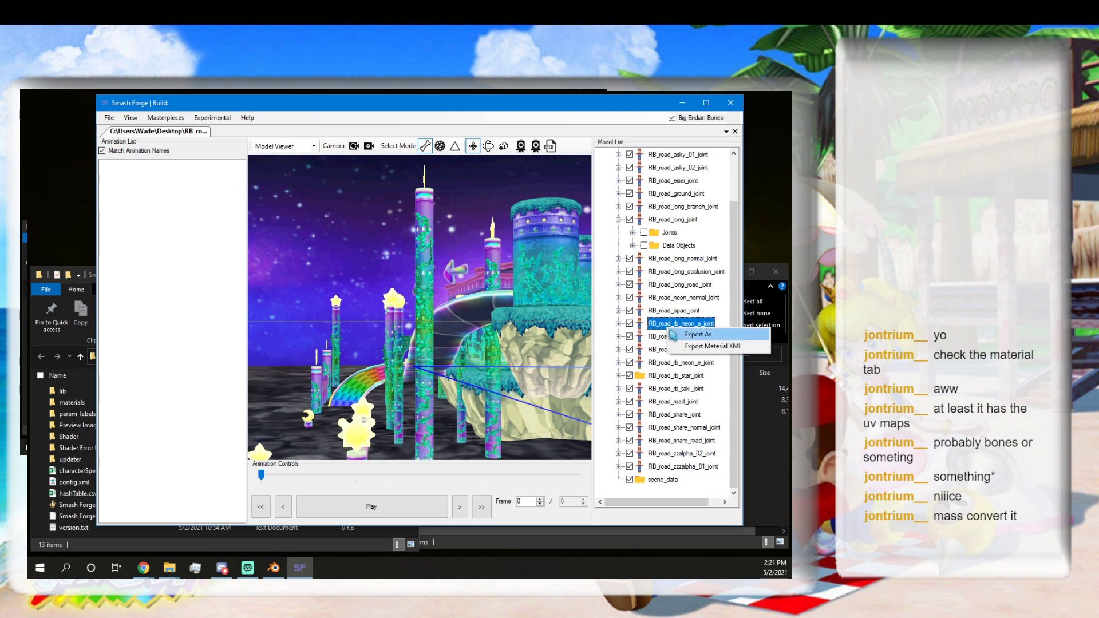
{"action": "left_click", "coordinate": [621, 327]}
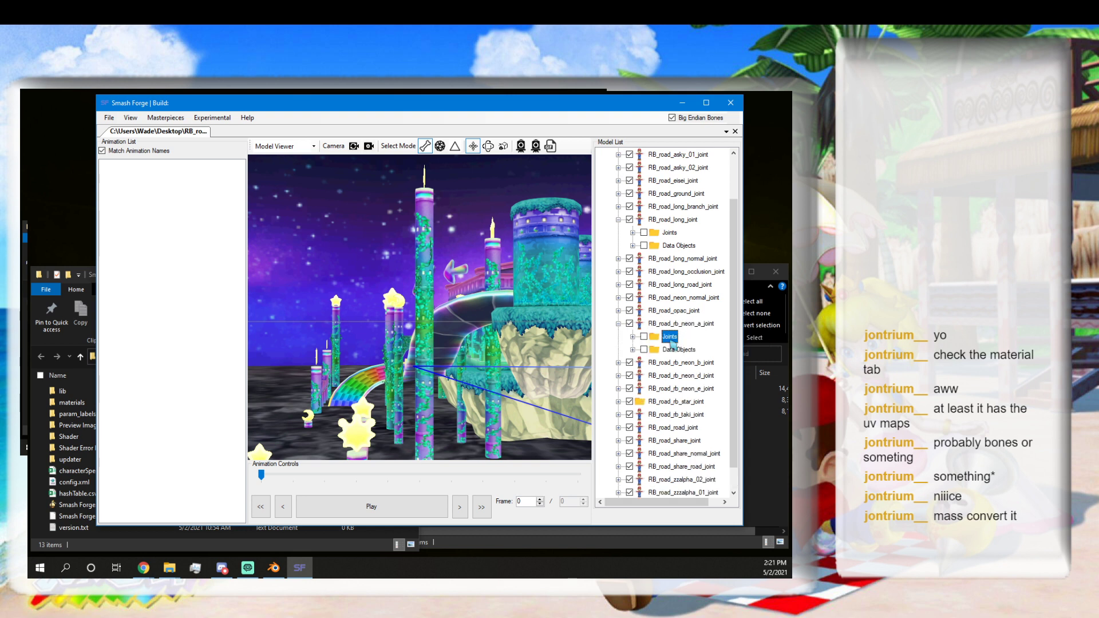
{"action": "left_click", "coordinate": [672, 350]}
{"action": "left_click", "coordinate": [632, 349]}
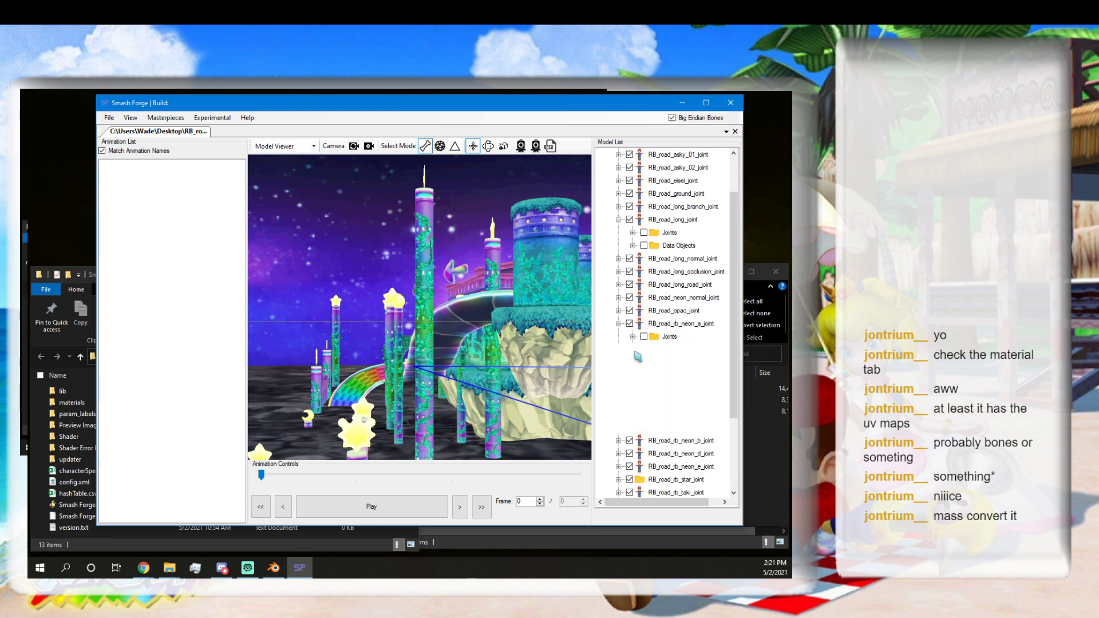
{"action": "left_click", "coordinate": [685, 365]}
{"action": "right_click", "coordinate": [685, 365]}
{"action": "left_click", "coordinate": [709, 369]}
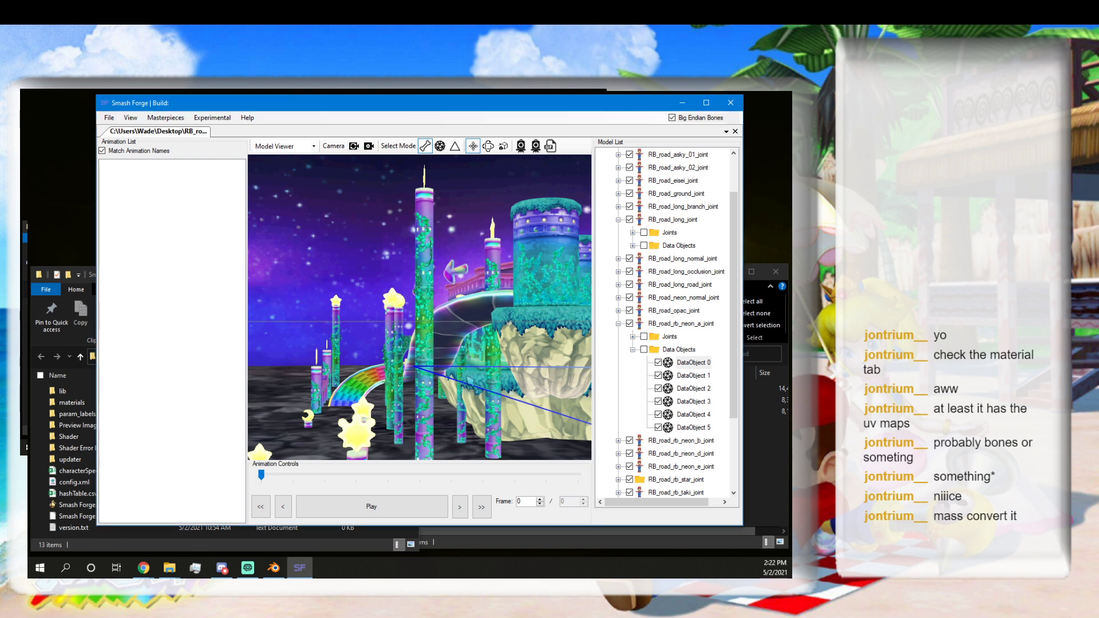
{"action": "left_click", "coordinate": [618, 324]}
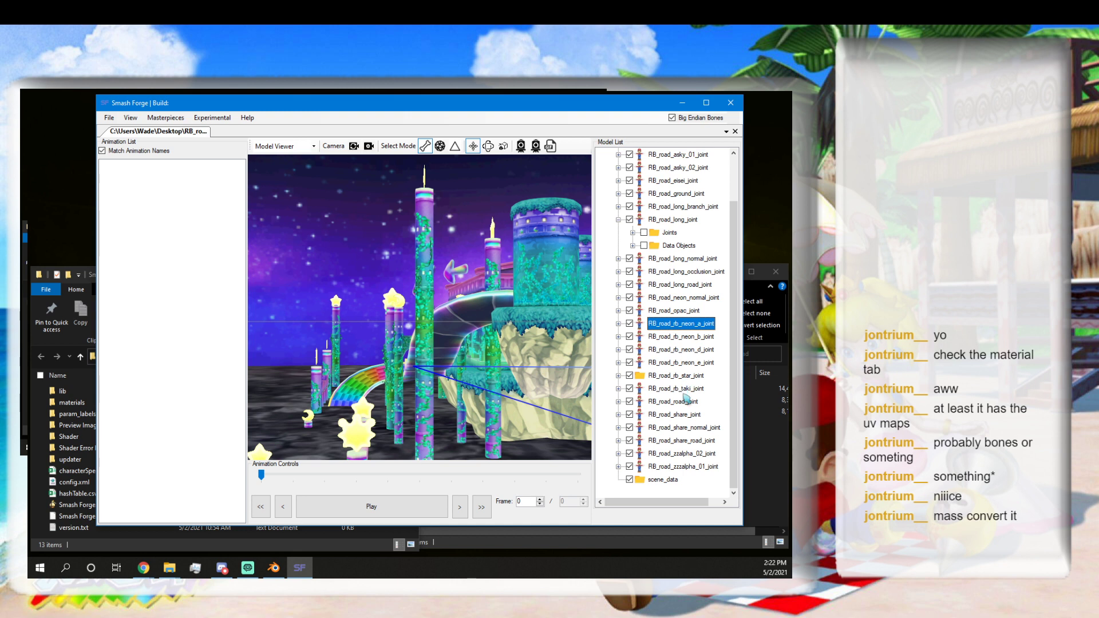
Inspect DataObject 4 of RB_road_rb_taki_joint in the model list, and collapse that model again.
{"action": "left_click", "coordinate": [686, 389]}
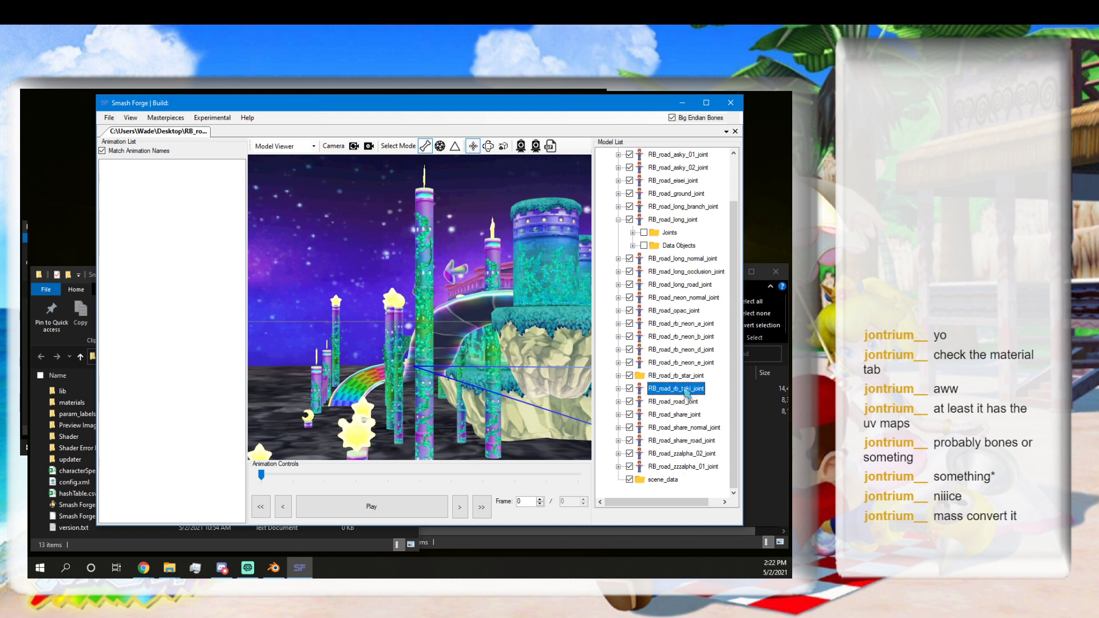
{"action": "right_click", "coordinate": [686, 392]}
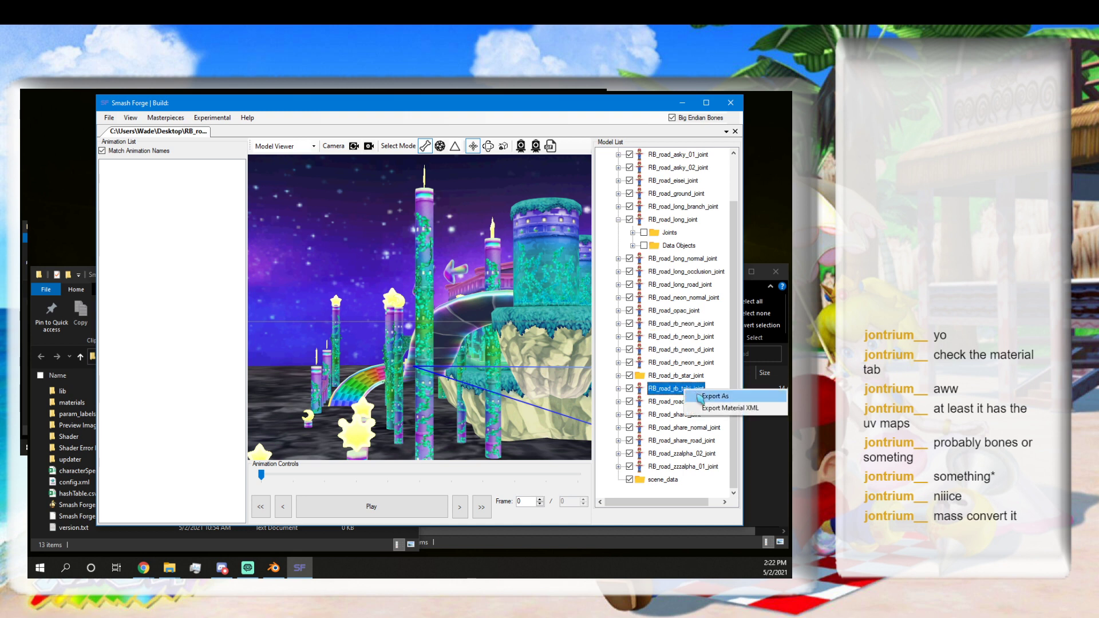
{"action": "left_click", "coordinate": [618, 389]}
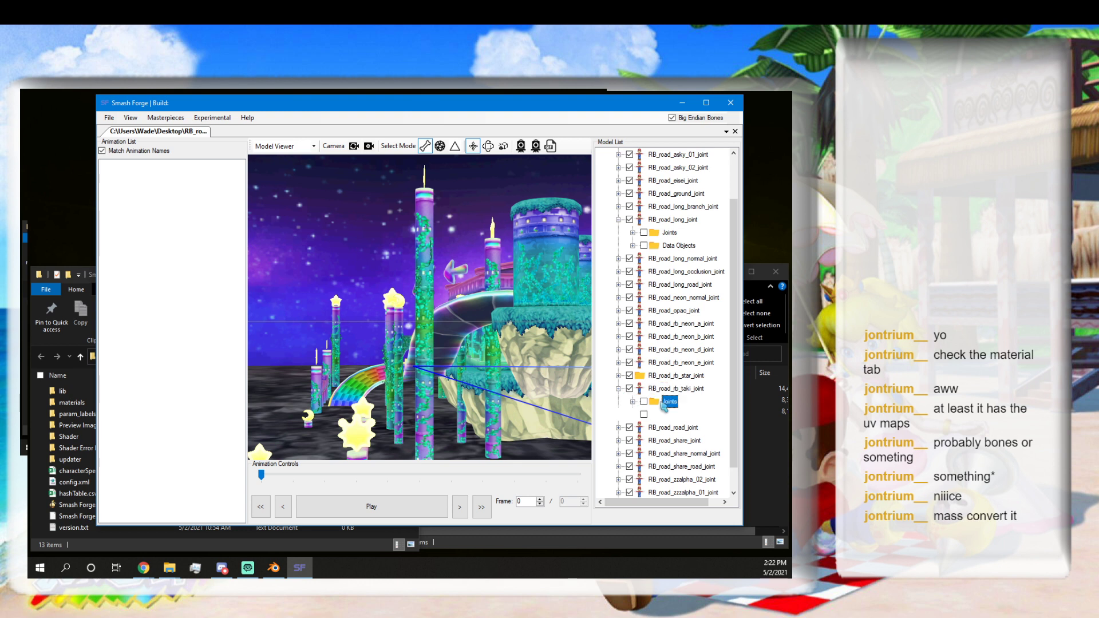
{"action": "left_click", "coordinate": [677, 414]}
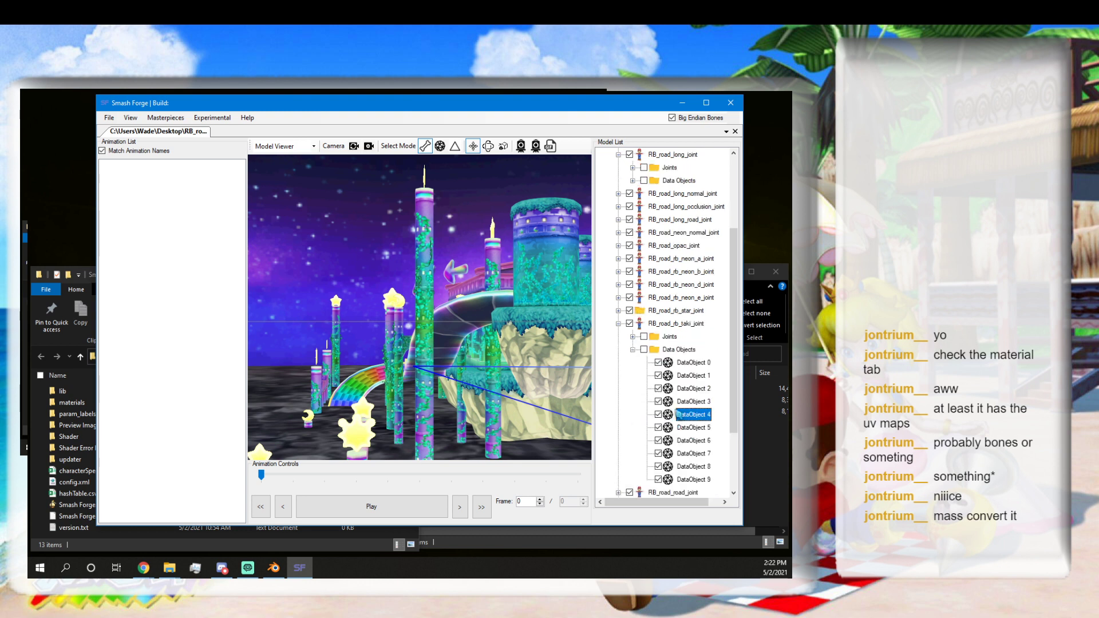
{"action": "right_click", "coordinate": [678, 410]}
{"action": "left_click", "coordinate": [687, 416]}
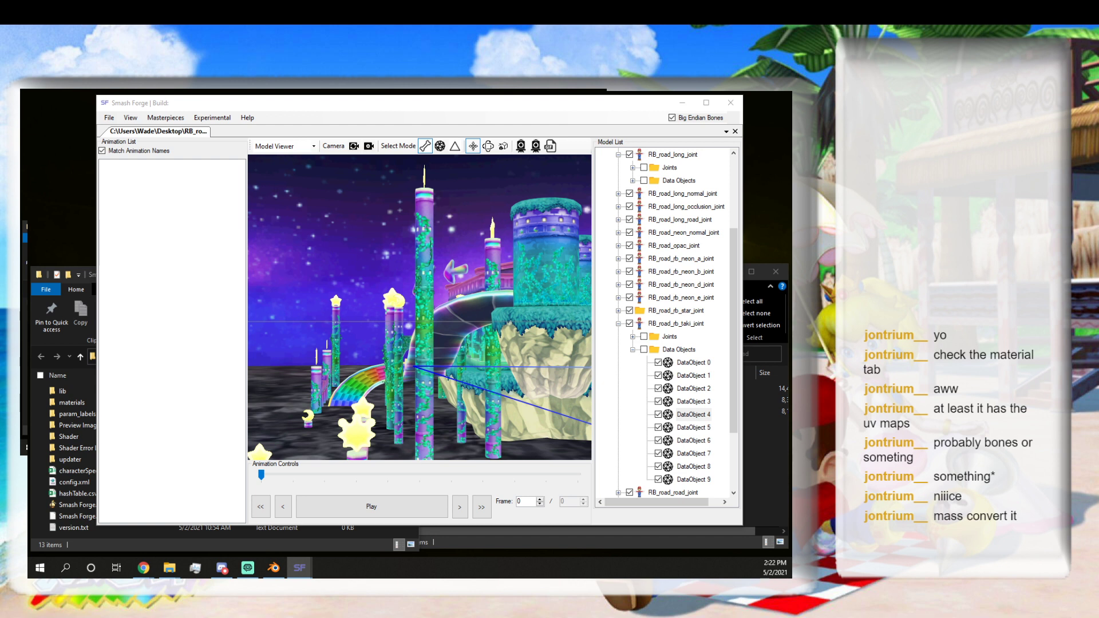
{"action": "left_click", "coordinate": [618, 324]}
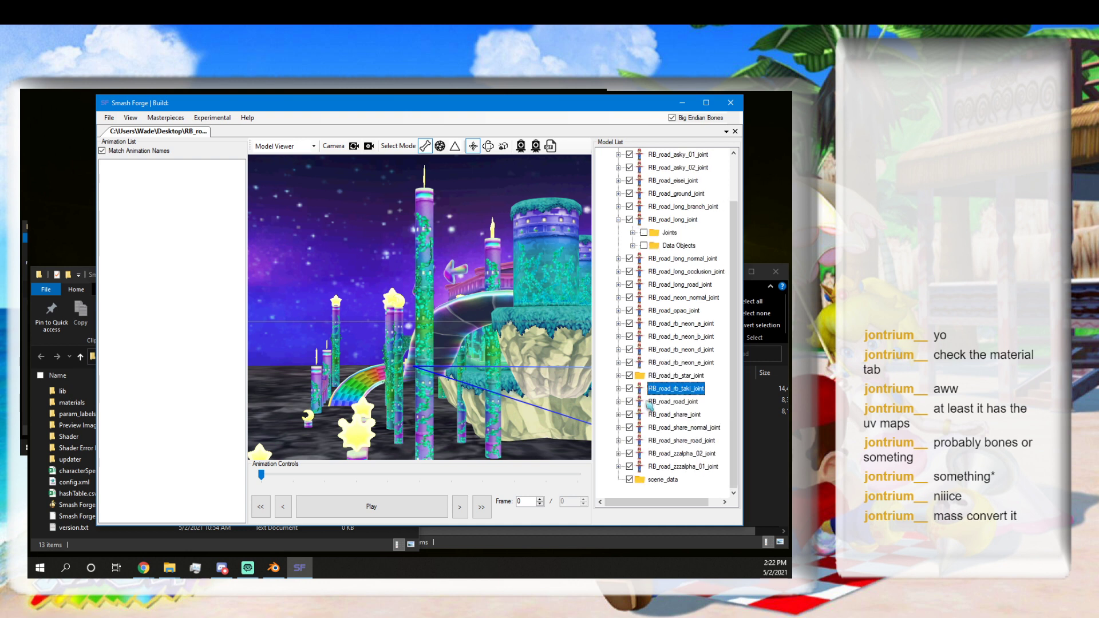
Inspect DataObject 14 and the rest of RB_road_road_joint's data objects, and collapse that model again.
{"action": "left_click", "coordinate": [671, 403]}
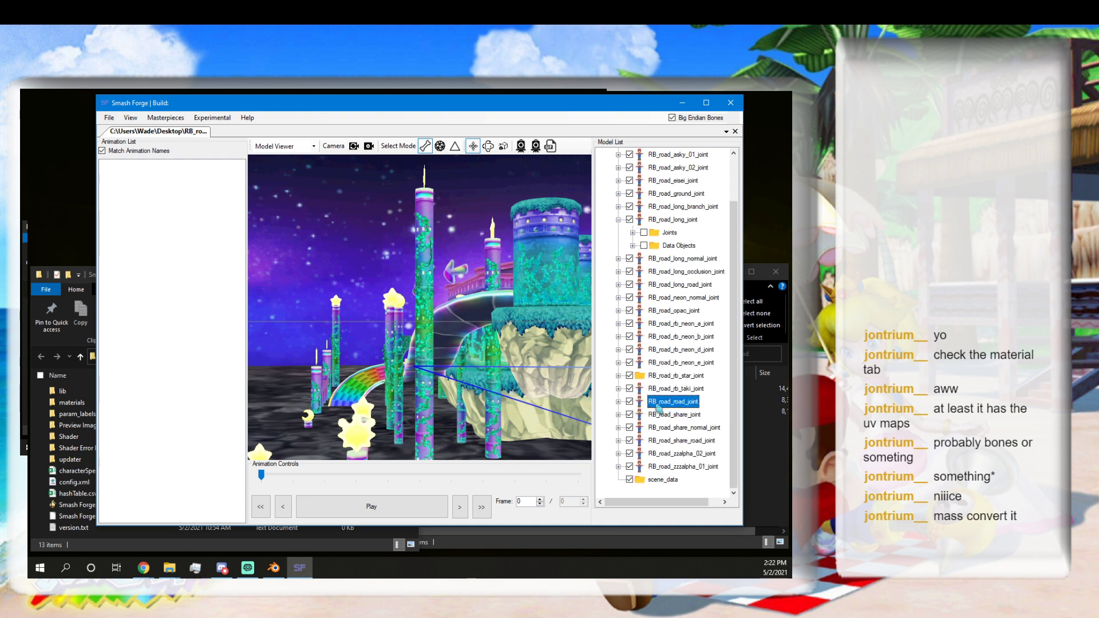
{"action": "left_click", "coordinate": [618, 401]}
{"action": "left_click", "coordinate": [674, 425]}
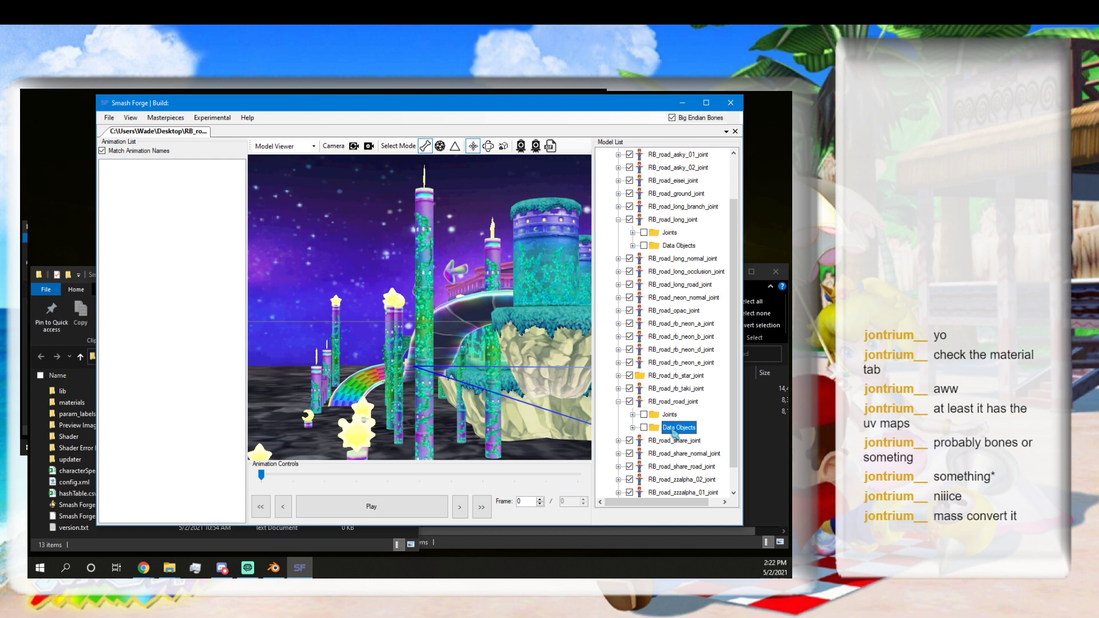
{"action": "left_click", "coordinate": [633, 428]}
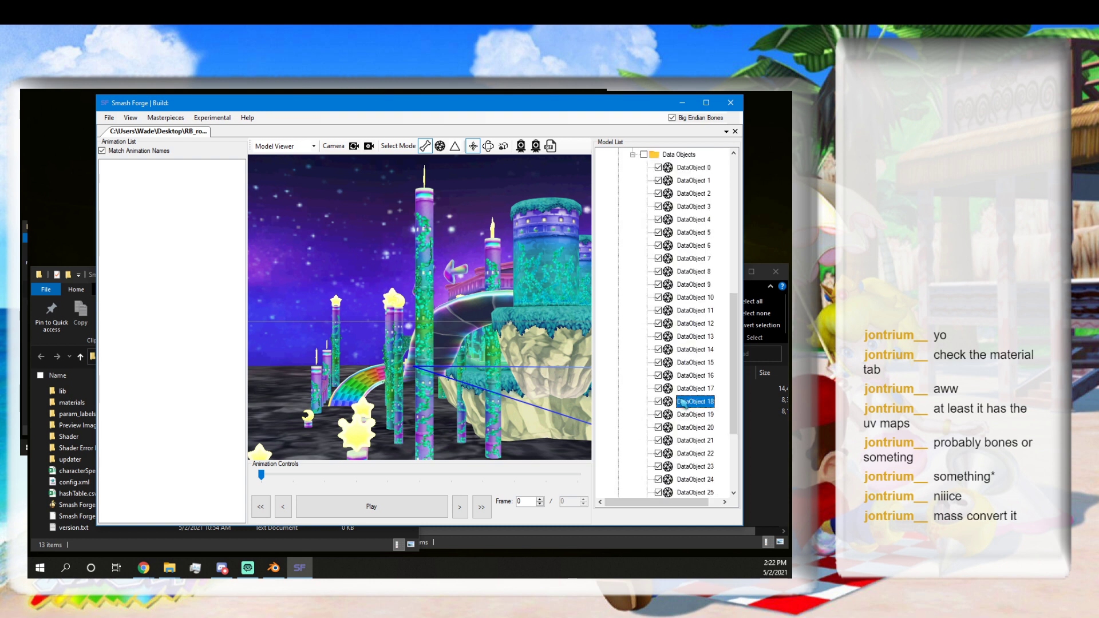
{"action": "right_click", "coordinate": [682, 350]}
{"action": "left_click", "coordinate": [699, 356]}
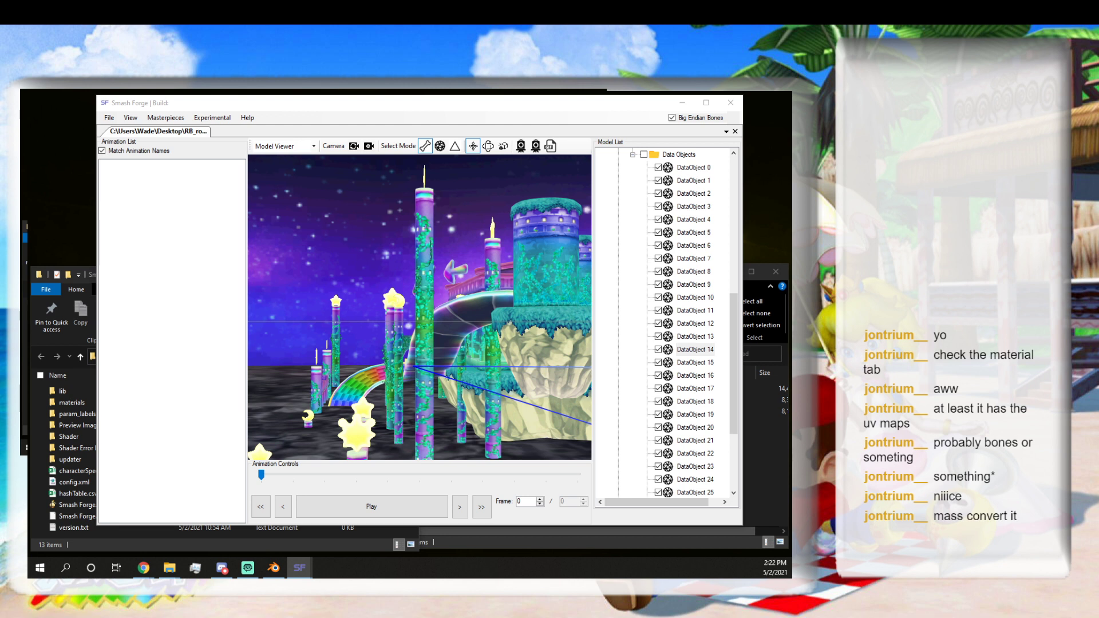
{"action": "scroll", "coordinate": [694, 405], "scroll_direction": "down", "scroll_amount": 2}
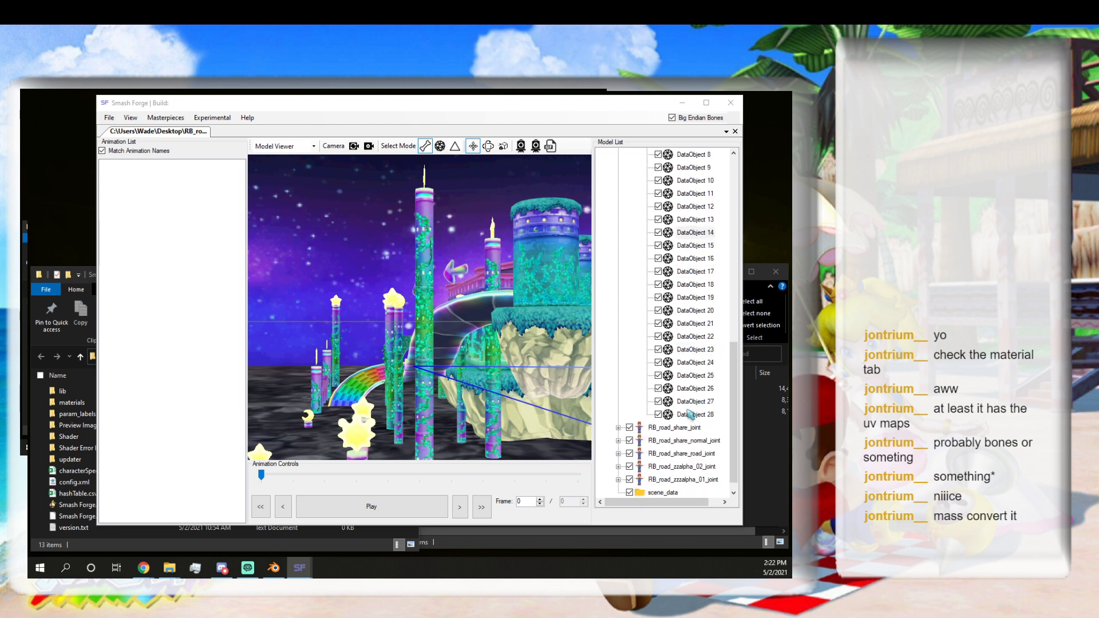
{"action": "scroll", "coordinate": [696, 384], "scroll_direction": "up", "scroll_amount": 2}
{"action": "scroll", "coordinate": [697, 383], "scroll_direction": "up", "scroll_amount": 5}
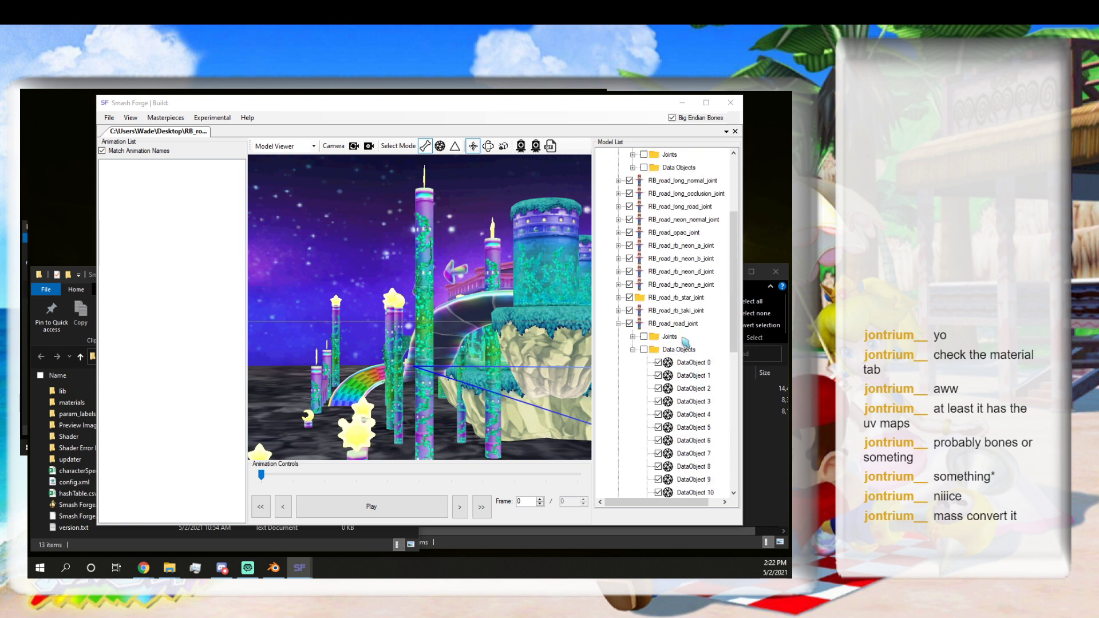
{"action": "left_click", "coordinate": [632, 349]}
{"action": "left_click", "coordinate": [618, 375]}
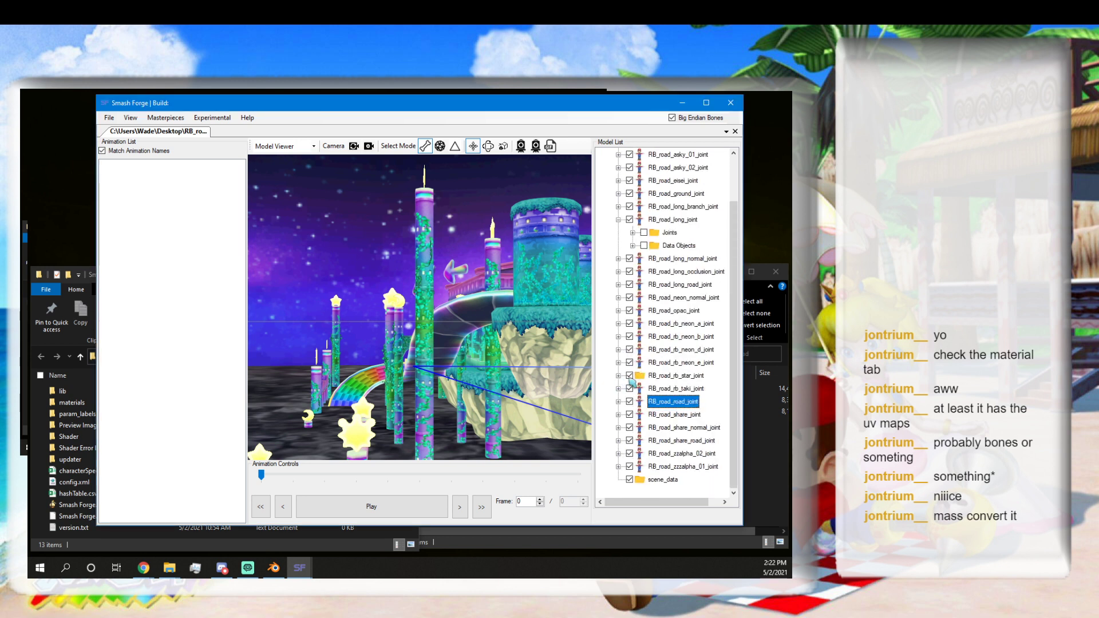
Expand RB_road_share_joint in the model list and examine the castle island area in the stage preview.
{"action": "left_click", "coordinate": [664, 416]}
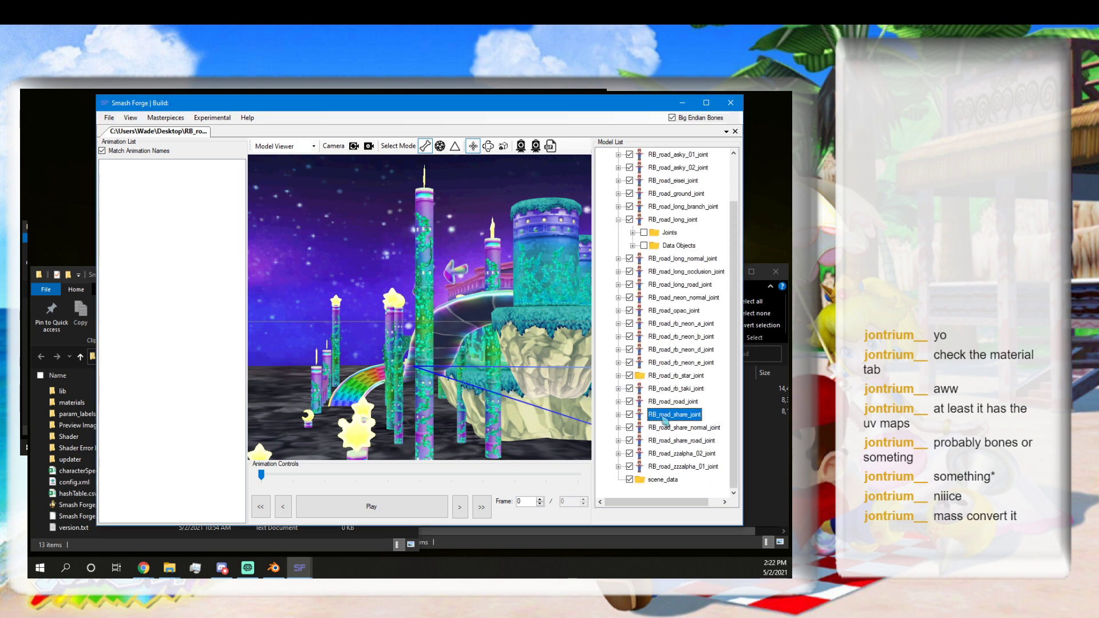
{"action": "right_click", "coordinate": [663, 417]}
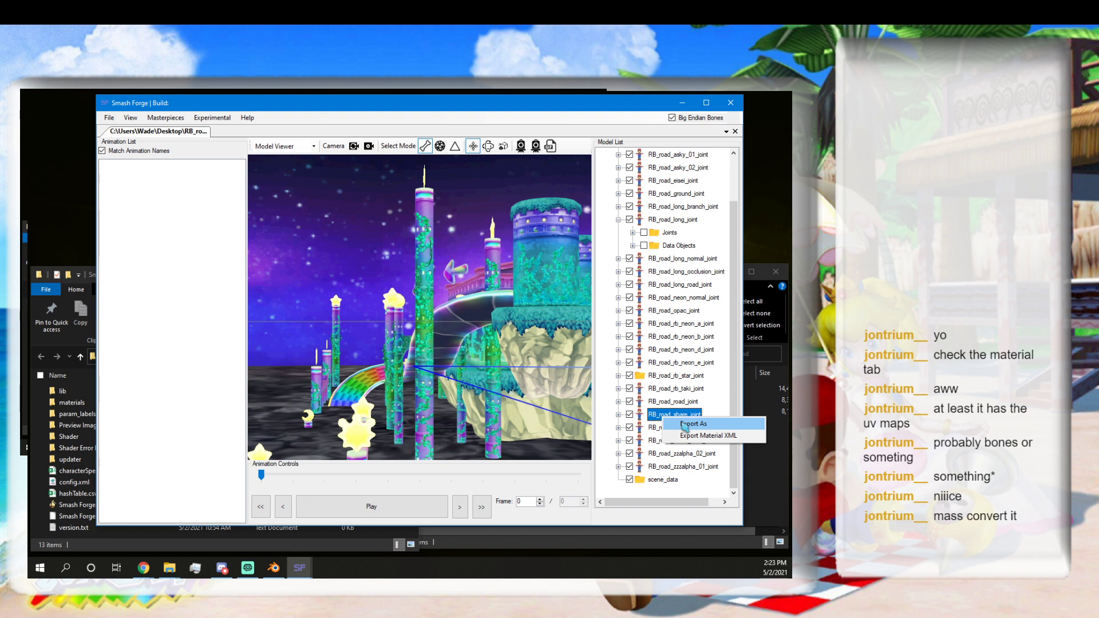
{"action": "left_click", "coordinate": [618, 415]}
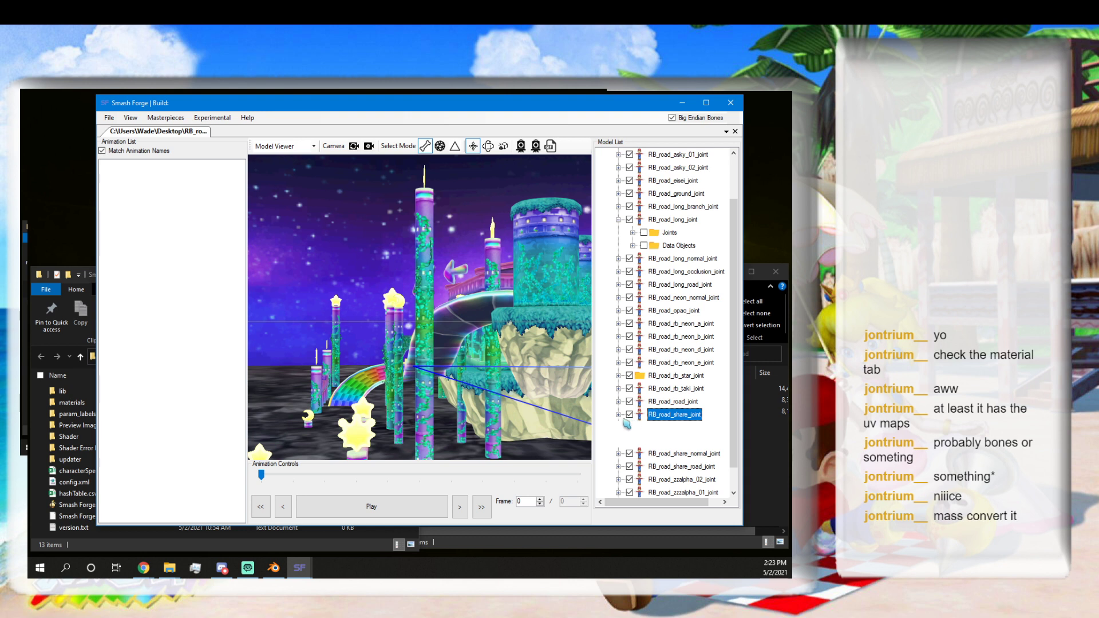
{"action": "key", "text": "Delete"}
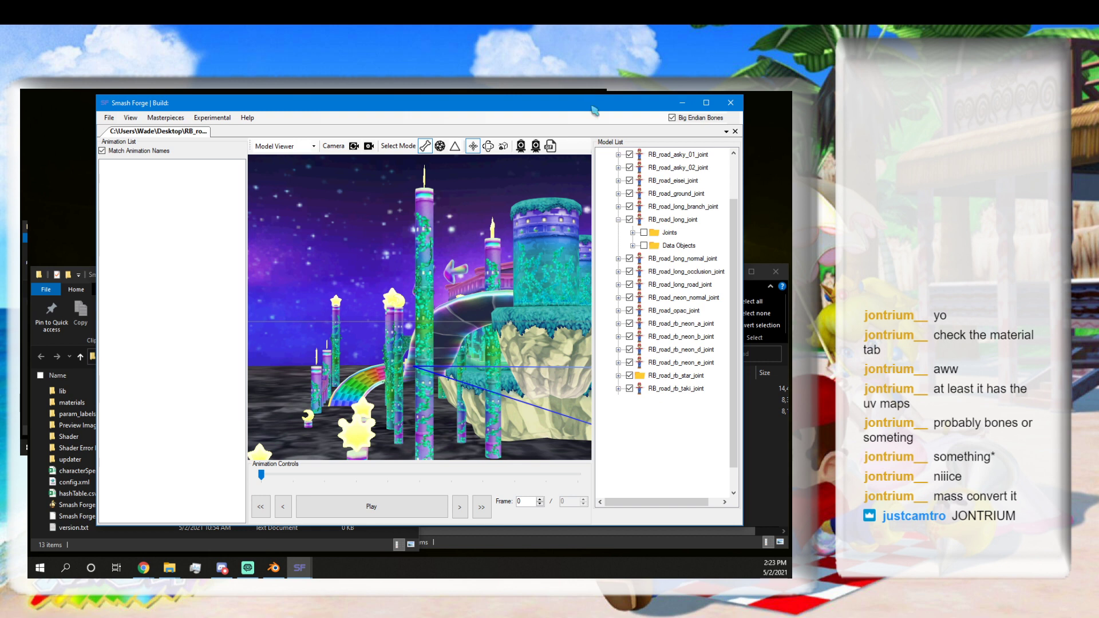
{"action": "left_click_drag", "start_coordinate": [592, 104], "coordinate": [595, 103]}
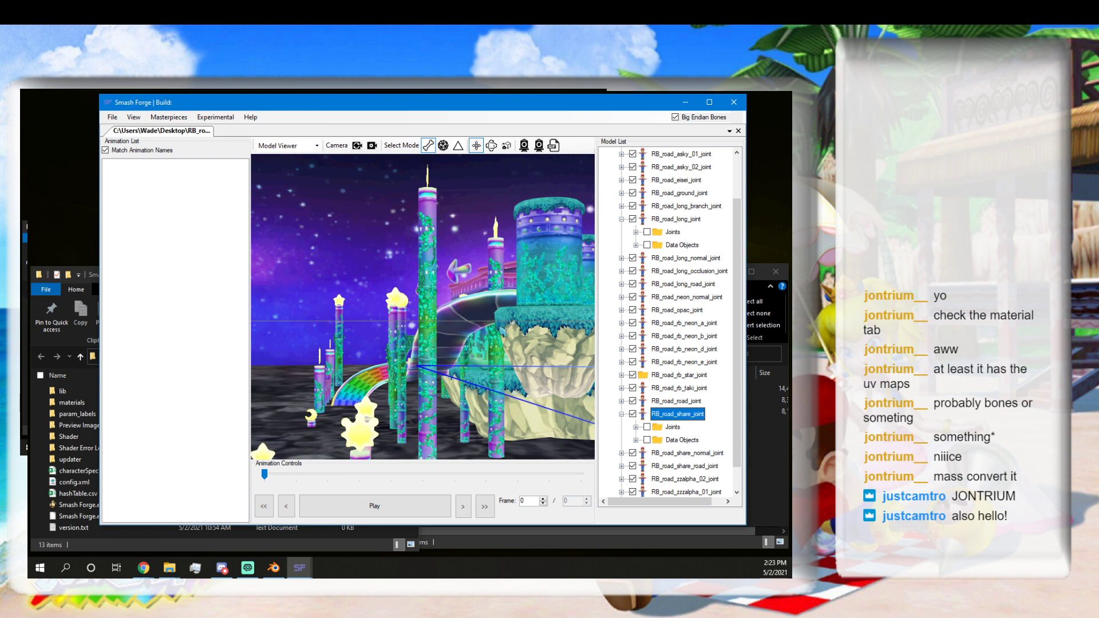
{"action": "mouse_move", "coordinate": [420, 361]}
{"action": "left_mouse_down"}
{"action": "mouse_move", "coordinate": [452, 368]}
{"action": "mouse_move", "coordinate": [430, 353]}
{"action": "left_mouse_up"}
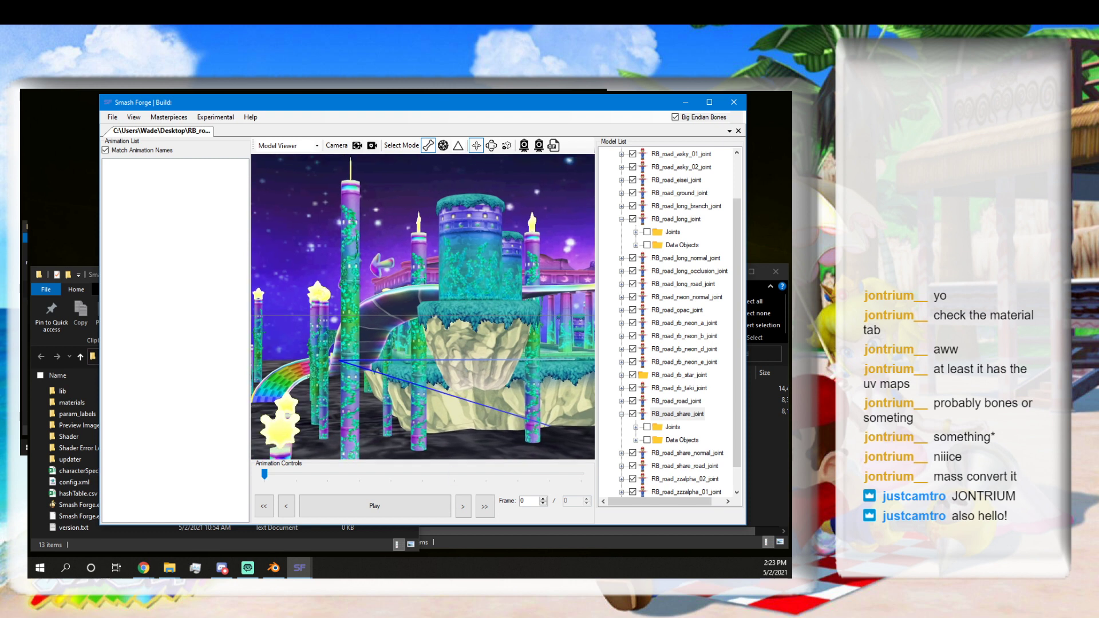
Switch to Blender, change the viewport from wireframe to textured shading, and examine the stage mesh from several angles.
{"action": "left_click", "coordinate": [273, 568]}
{"action": "scroll", "coordinate": [301, 453], "scroll_direction": "up", "scroll_amount": 3}
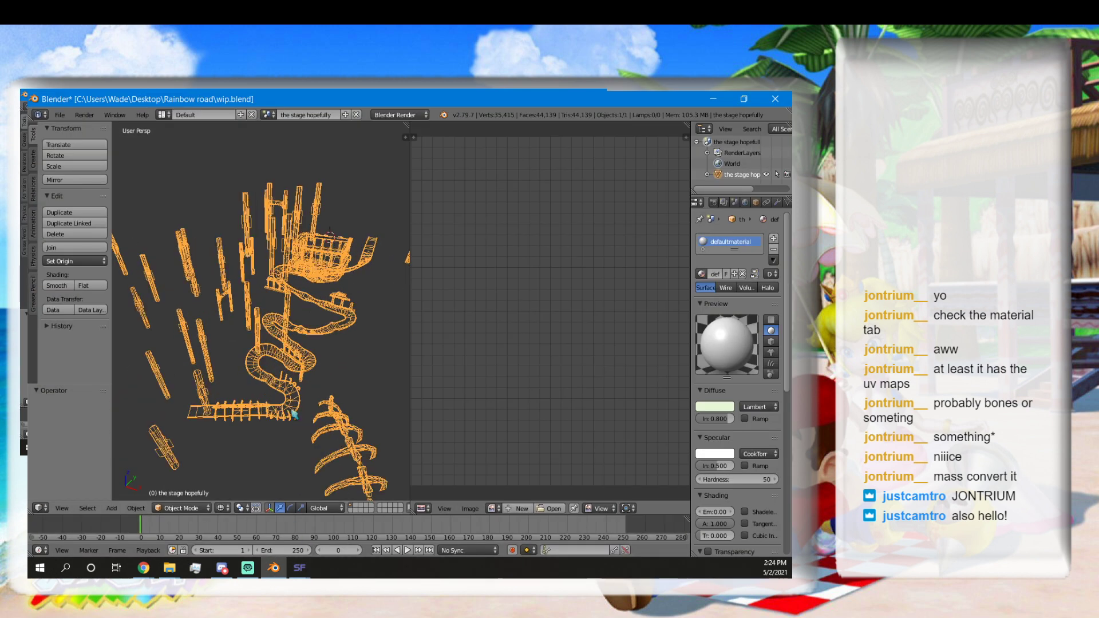
{"action": "mouse_move", "coordinate": [293, 411]}
{"action": "middle_mouse_down"}
{"action": "mouse_move", "coordinate": [300, 371]}
{"action": "mouse_move", "coordinate": [328, 399]}
{"action": "middle_mouse_up"}
{"action": "key", "text": "alt+z"}
{"action": "scroll", "coordinate": [327, 399], "scroll_direction": "up", "scroll_amount": 2}
{"action": "mouse_move", "coordinate": [280, 369]}
{"action": "middle_mouse_down"}
{"action": "mouse_move", "coordinate": [322, 371]}
{"action": "mouse_move", "coordinate": [230, 389]}
{"action": "mouse_move", "coordinate": [272, 291]}
{"action": "middle_mouse_up"}
{"action": "left_click", "coordinate": [343, 243]}
{"action": "middle_click_drag", "start_coordinate": [347, 269], "coordinate": [321, 437]}
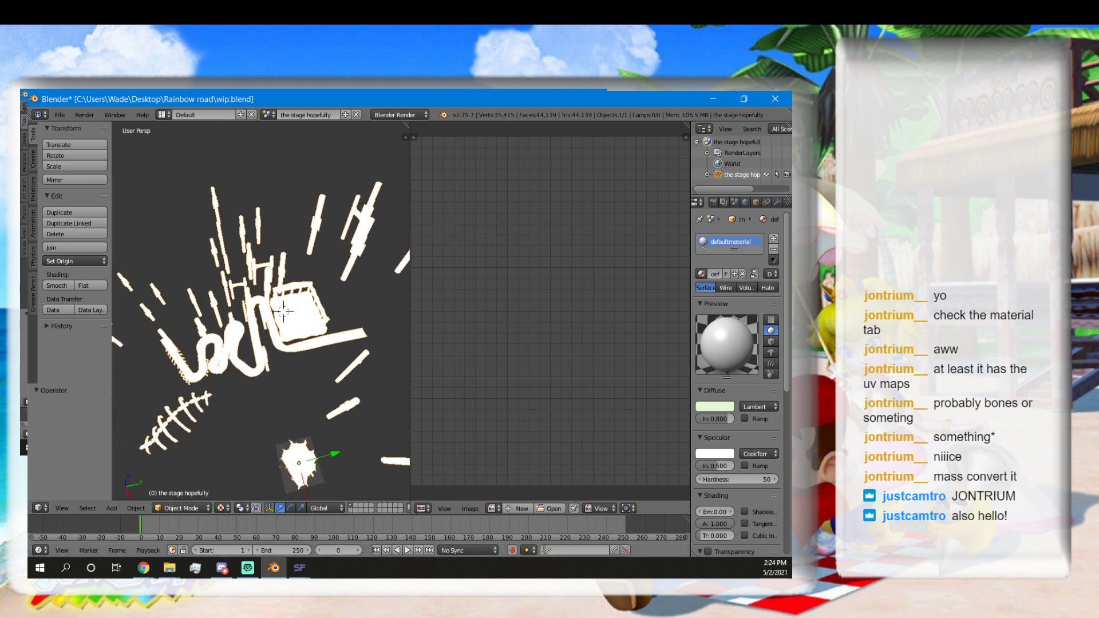
Switch to Smash Forge, examine the pillars and ground around the castle island for comparison, and minimize the program.
{"action": "left_click", "coordinate": [299, 568]}
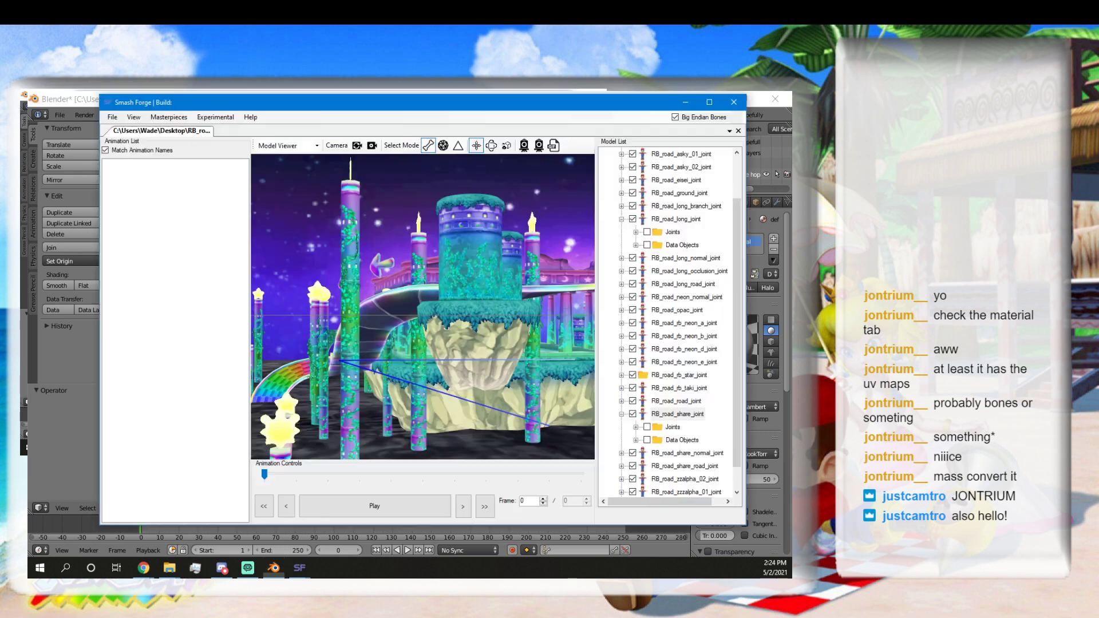
{"action": "left_click_drag", "start_coordinate": [465, 359], "coordinate": [445, 300]}
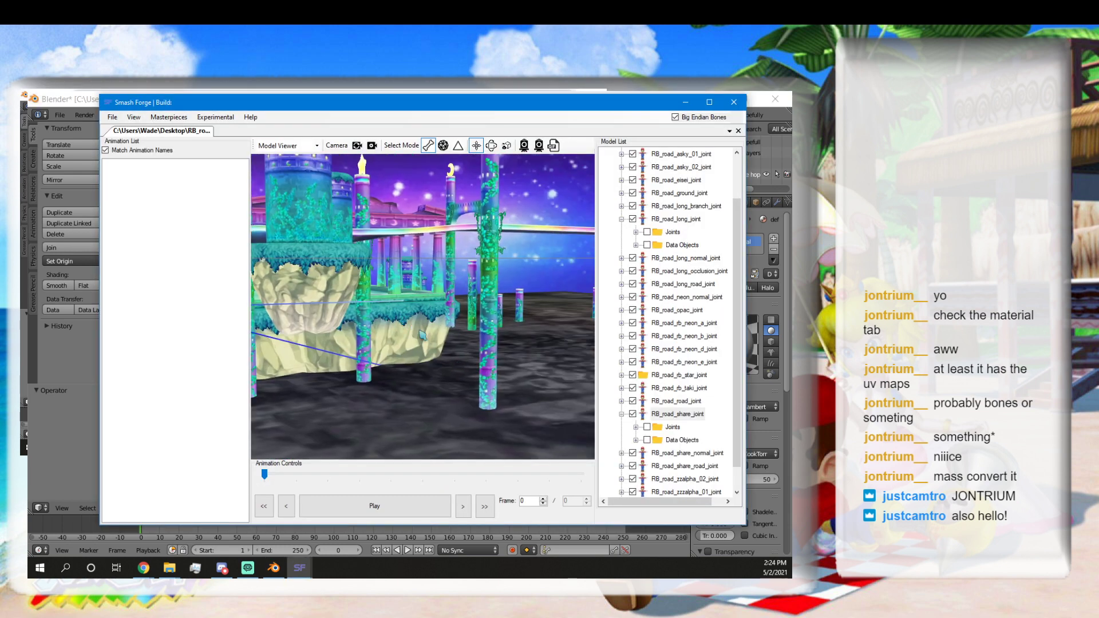
{"action": "left_click_drag", "start_coordinate": [323, 256], "coordinate": [402, 366]}
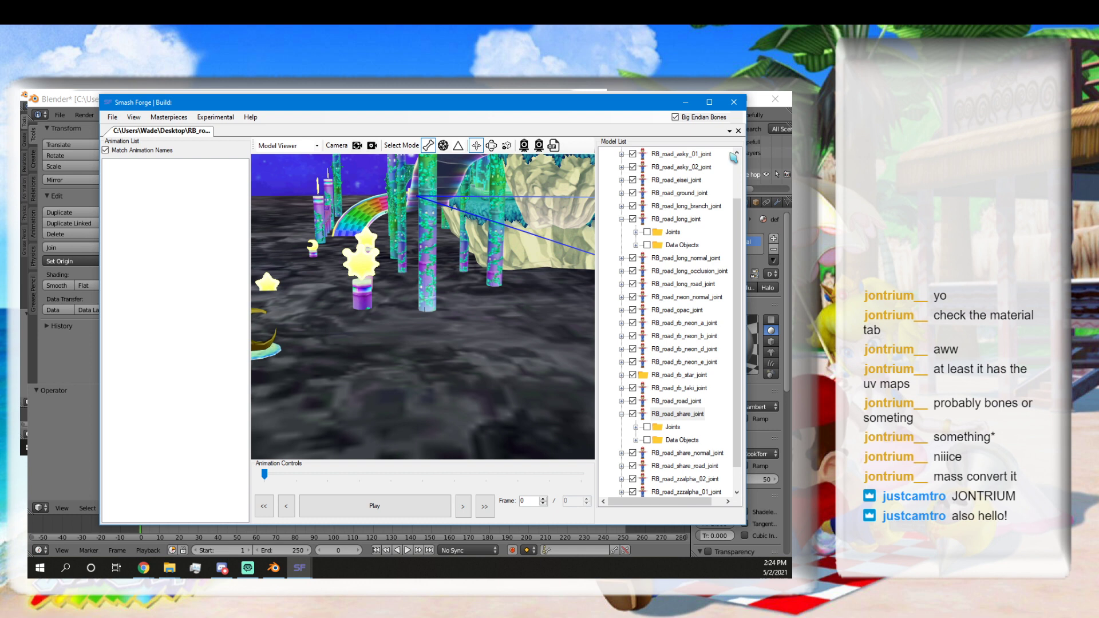
{"action": "left_click", "coordinate": [685, 102]}
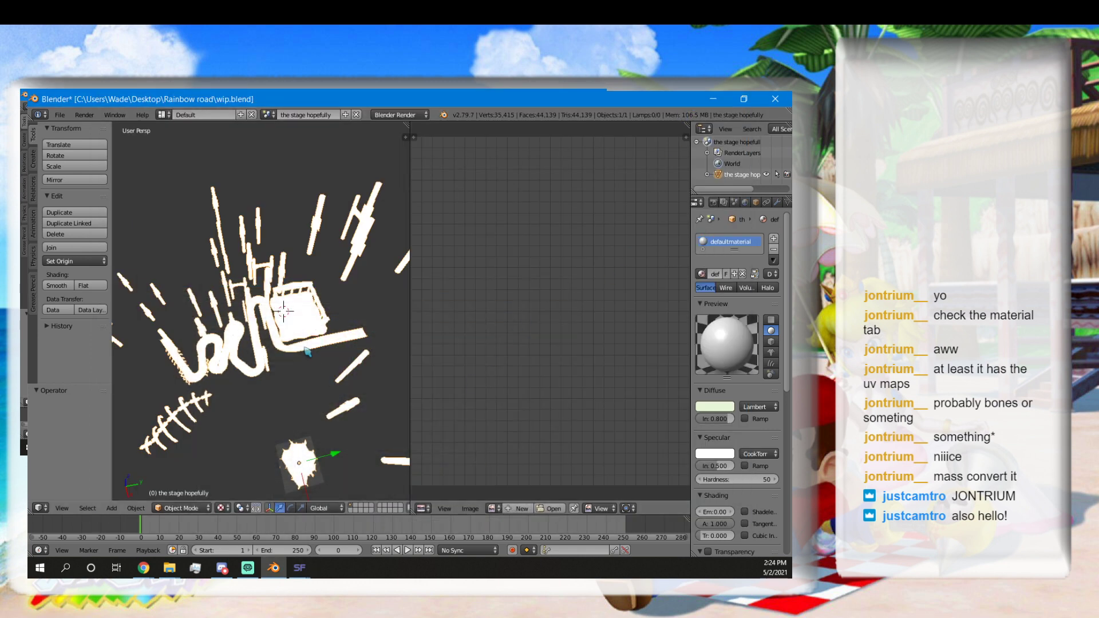
Enter Edit Mode on the stage mesh and examine the star-ringed platform and the overall track layout from several angles.
{"action": "scroll", "coordinate": [310, 387], "scroll_direction": "down", "scroll_amount": 1}
{"action": "middle_click_drag", "start_coordinate": [287, 391], "coordinate": [271, 335]}
{"action": "scroll", "coordinate": [271, 368], "scroll_direction": "up", "scroll_amount": 4}
{"action": "scroll", "coordinate": [360, 379], "scroll_direction": "up", "scroll_amount": 2}
{"action": "middle_click_drag", "start_coordinate": [359, 378], "coordinate": [339, 365]}
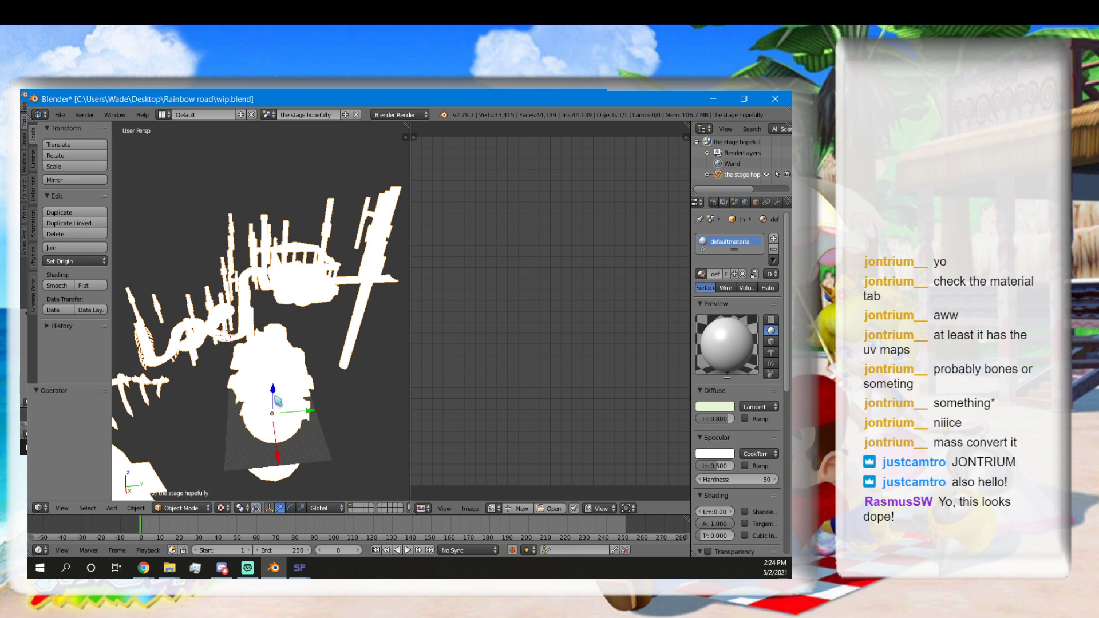
{"action": "key", "text": "Tab"}
{"action": "scroll", "coordinate": [286, 385], "scroll_direction": "up", "scroll_amount": 3}
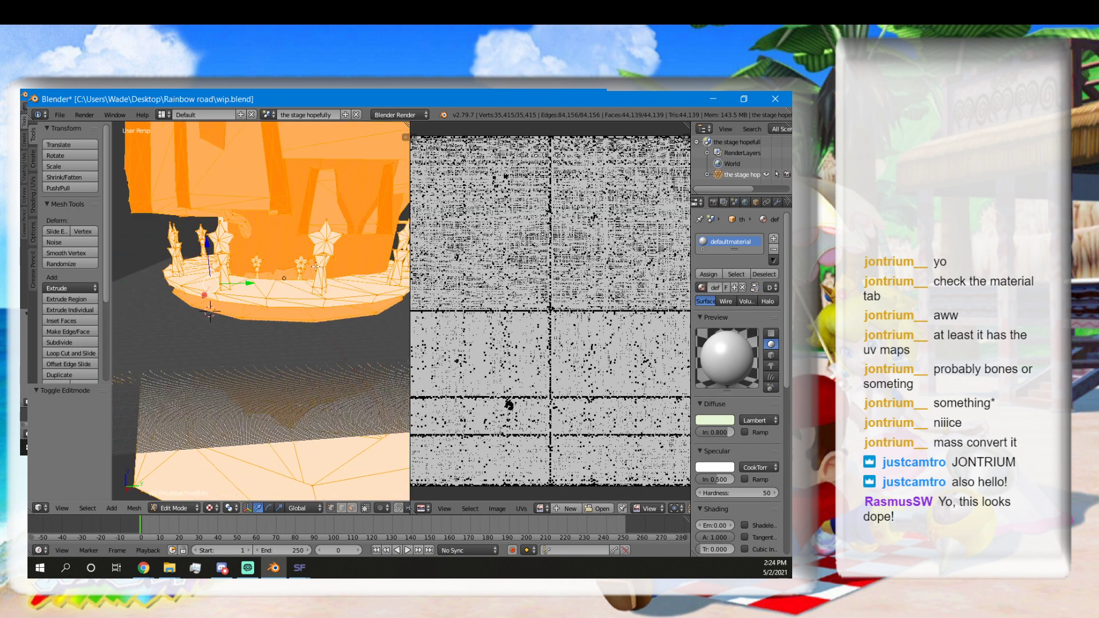
{"action": "scroll", "coordinate": [318, 233], "scroll_direction": "down", "scroll_amount": 5}
{"action": "scroll", "coordinate": [300, 259], "scroll_direction": "up", "scroll_amount": 5}
{"action": "scroll", "coordinate": [291, 271], "scroll_direction": "down", "scroll_amount": 5}
{"action": "middle_click_drag", "start_coordinate": [280, 282], "coordinate": [258, 388]}
{"action": "scroll", "coordinate": [250, 301], "scroll_direction": "up", "scroll_amount": 1}
{"action": "middle_click_drag", "start_coordinate": [254, 399], "coordinate": [305, 380]}
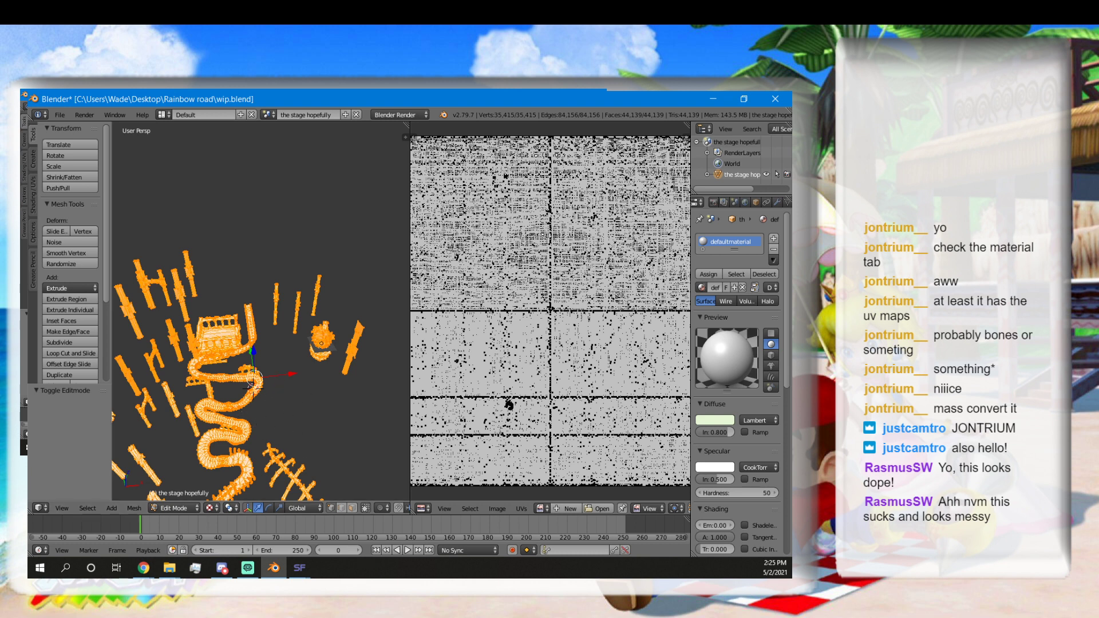
{"action": "key", "text": "alt+Tab"}
{"action": "left_click_drag", "start_coordinate": [461, 298], "coordinate": [561, 206]}
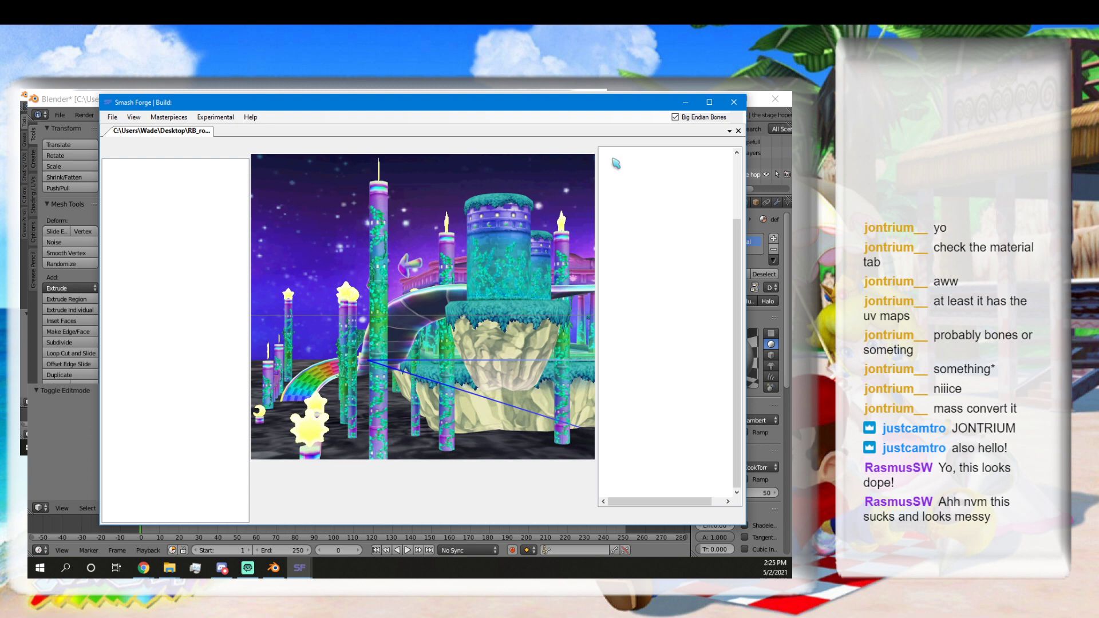
{"action": "left_click", "coordinate": [685, 102]}
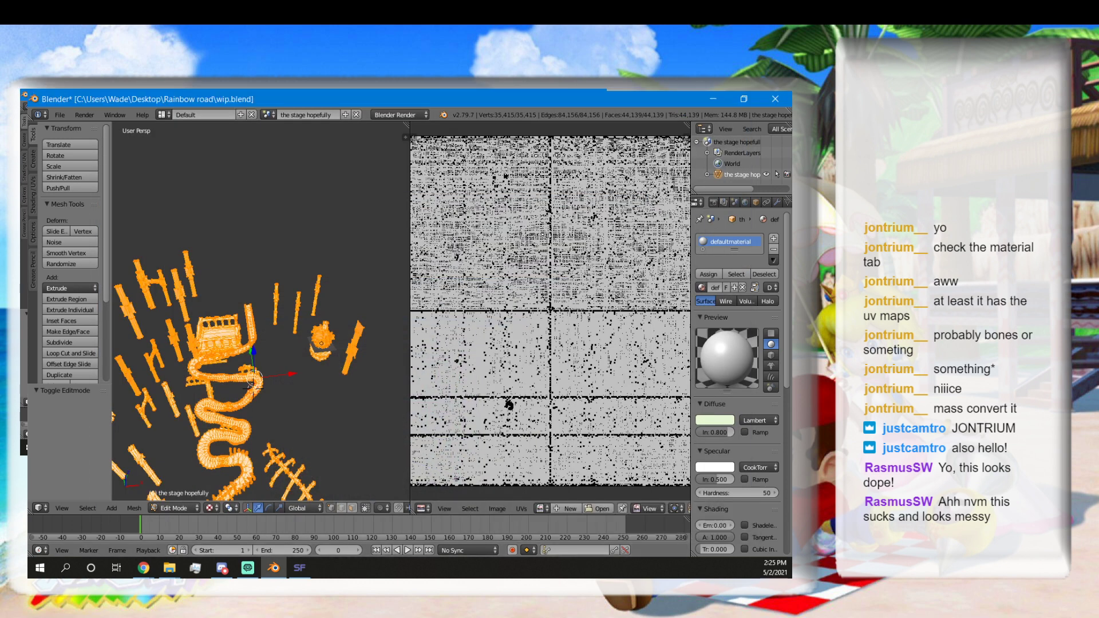
Switch to Smash Forge and expand RB_road_share_normal_joint and its data objects in the model list.
{"action": "key", "text": "alt+Tab"}
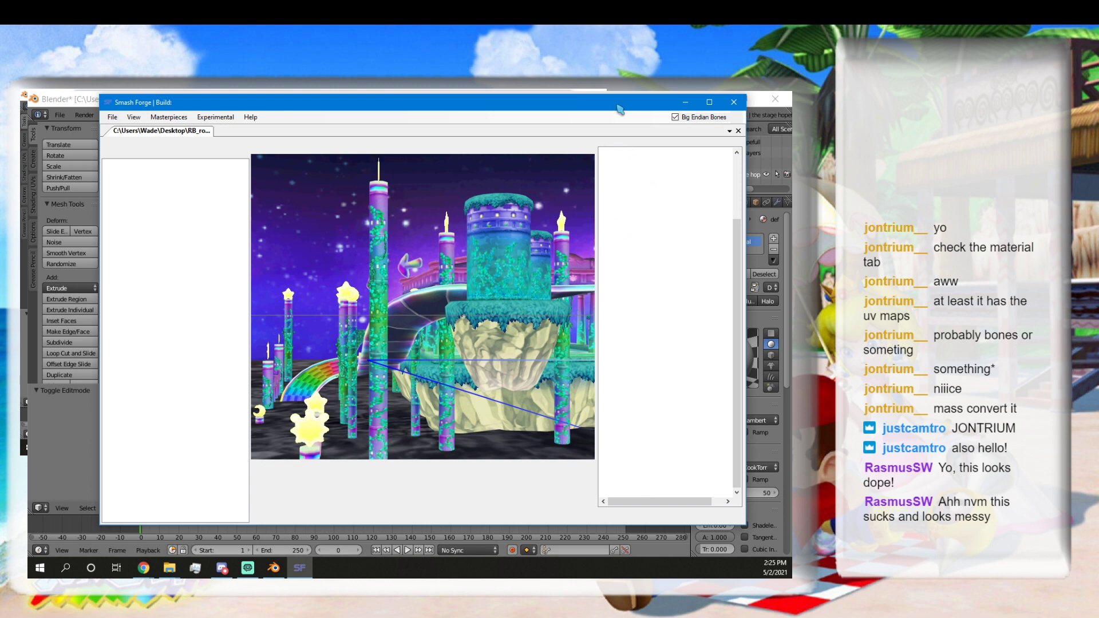
{"action": "left_click_drag", "start_coordinate": [619, 108], "coordinate": [602, 121]}
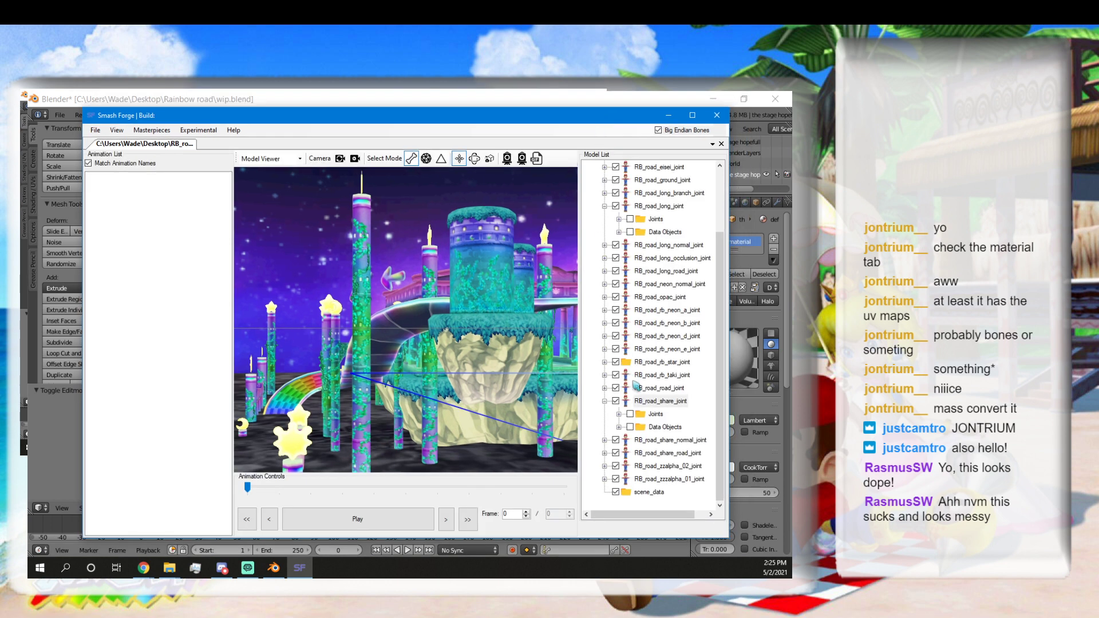
{"action": "left_click_drag", "start_coordinate": [636, 399], "coordinate": [606, 445]}
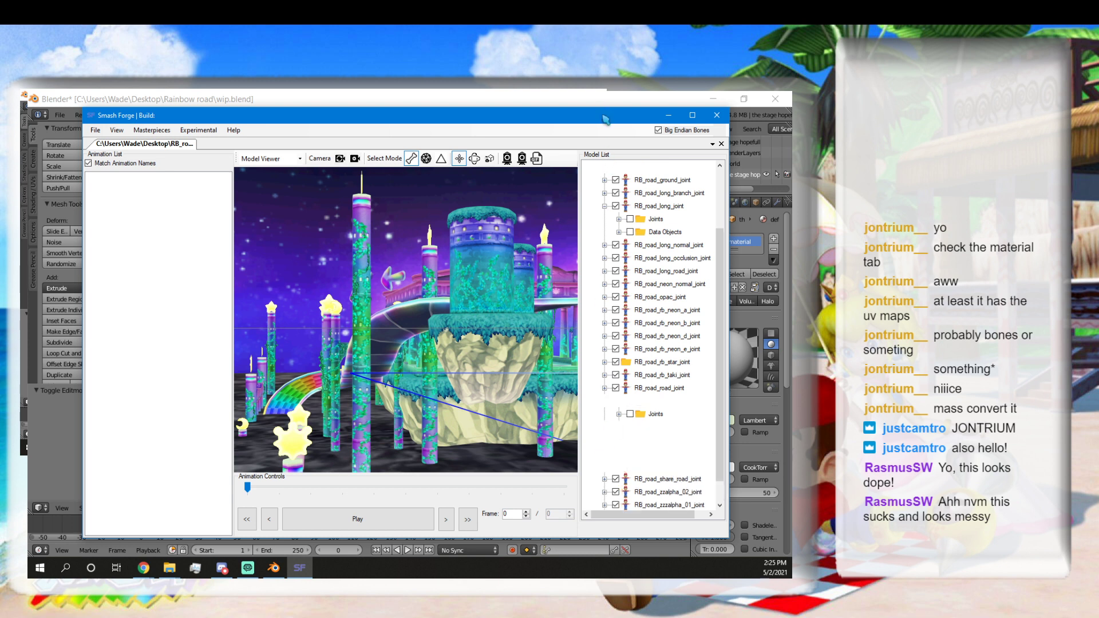
{"action": "left_click_drag", "start_coordinate": [604, 117], "coordinate": [599, 119]}
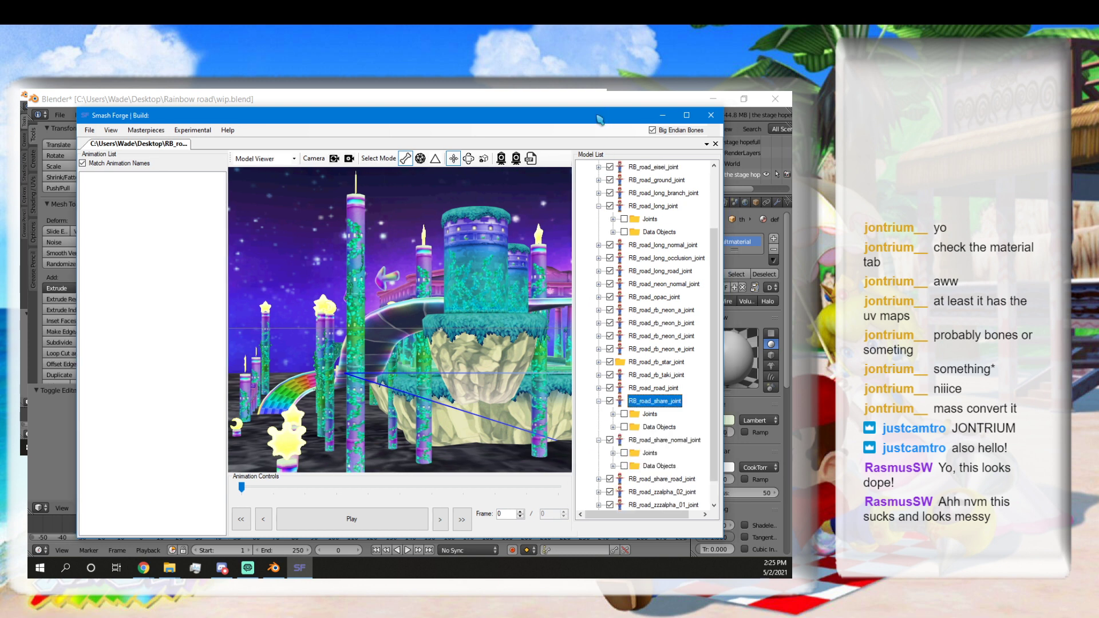
{"action": "left_click", "coordinate": [655, 441]}
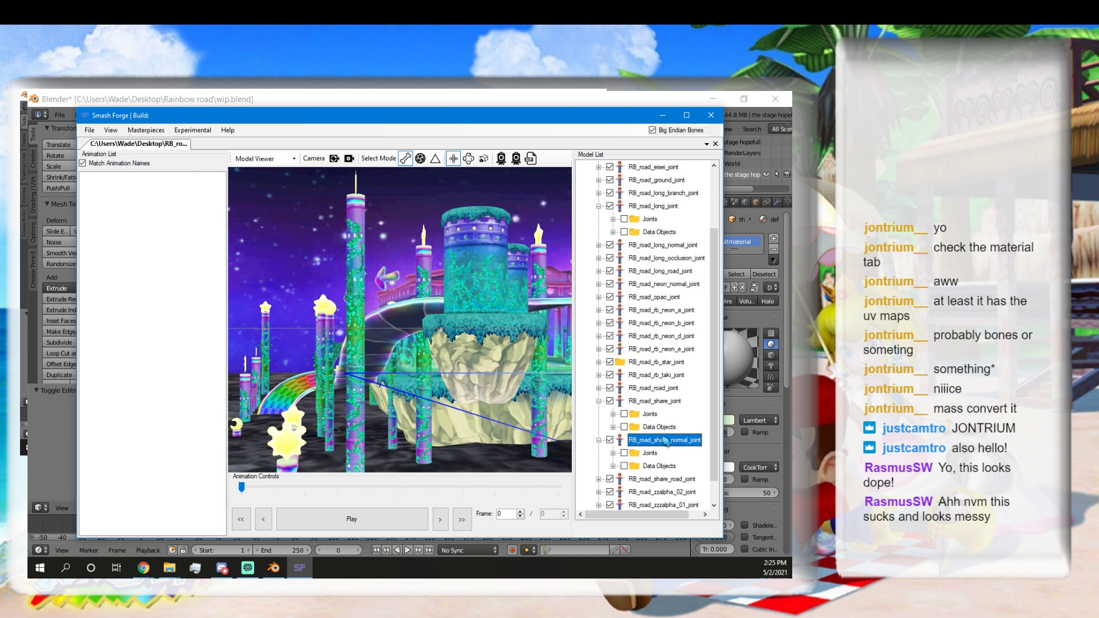
{"action": "left_click", "coordinate": [655, 467]}
{"action": "left_click", "coordinate": [615, 465]}
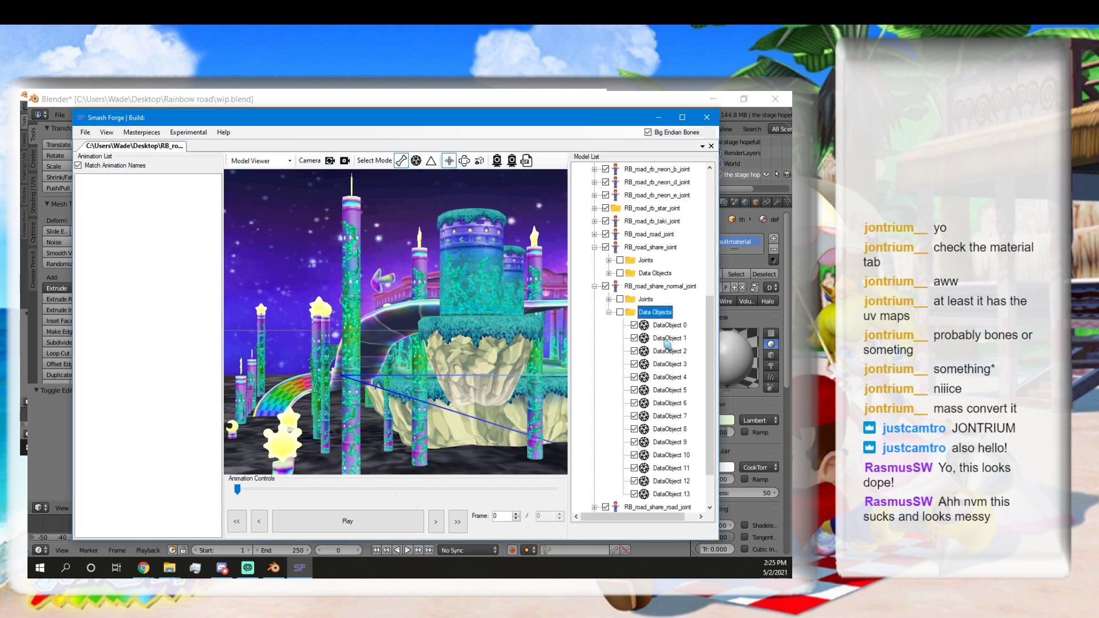
Open DataObject 4 of RB_road_share_normal_joint for inspection.
{"action": "right_click", "coordinate": [663, 381]}
{"action": "left_click", "coordinate": [679, 387]}
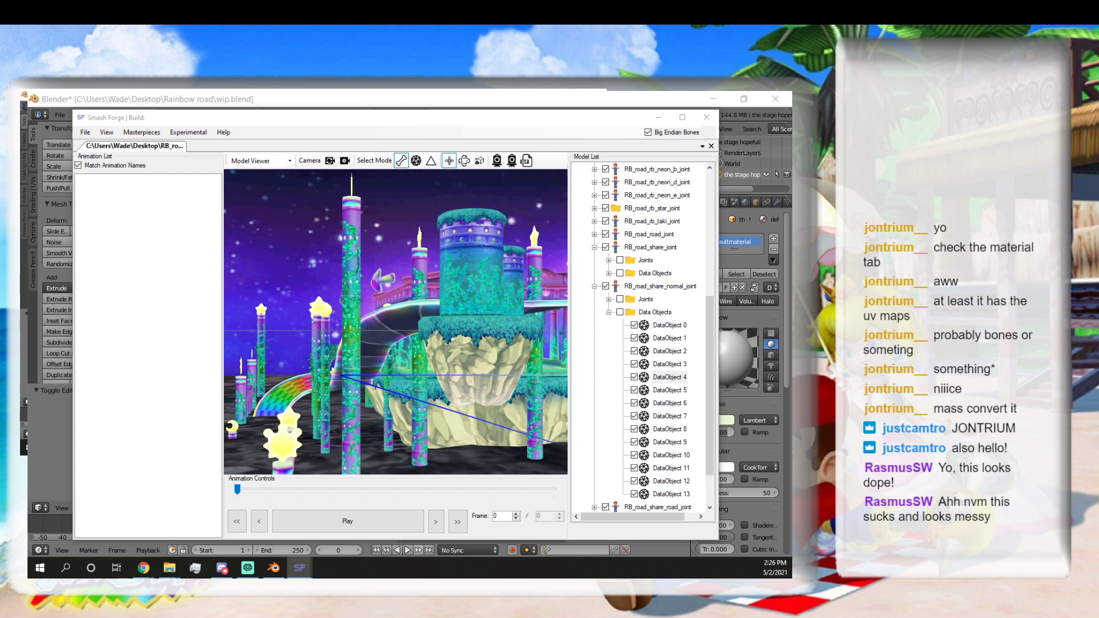
Close the texture selection window and collapse the RB_road_share_normal_joint and RB_road_share_joint nodes in the model list.
{"action": "left_click_drag", "start_coordinate": [200, 577], "coordinate": [270, 326]}
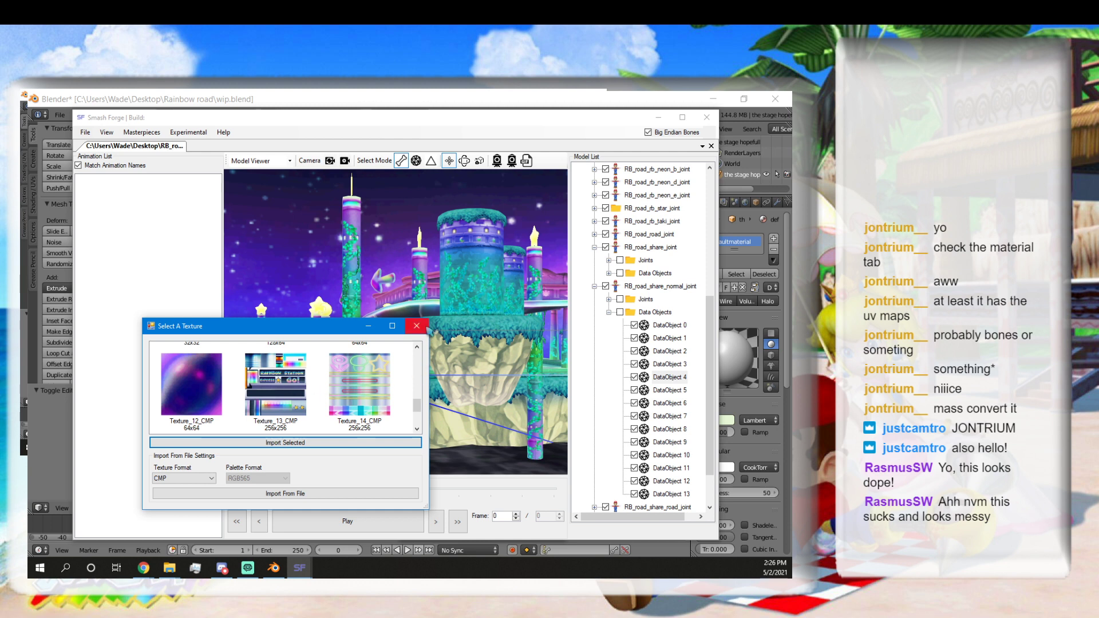
{"action": "left_click", "coordinate": [418, 326]}
{"action": "left_click", "coordinate": [595, 286]}
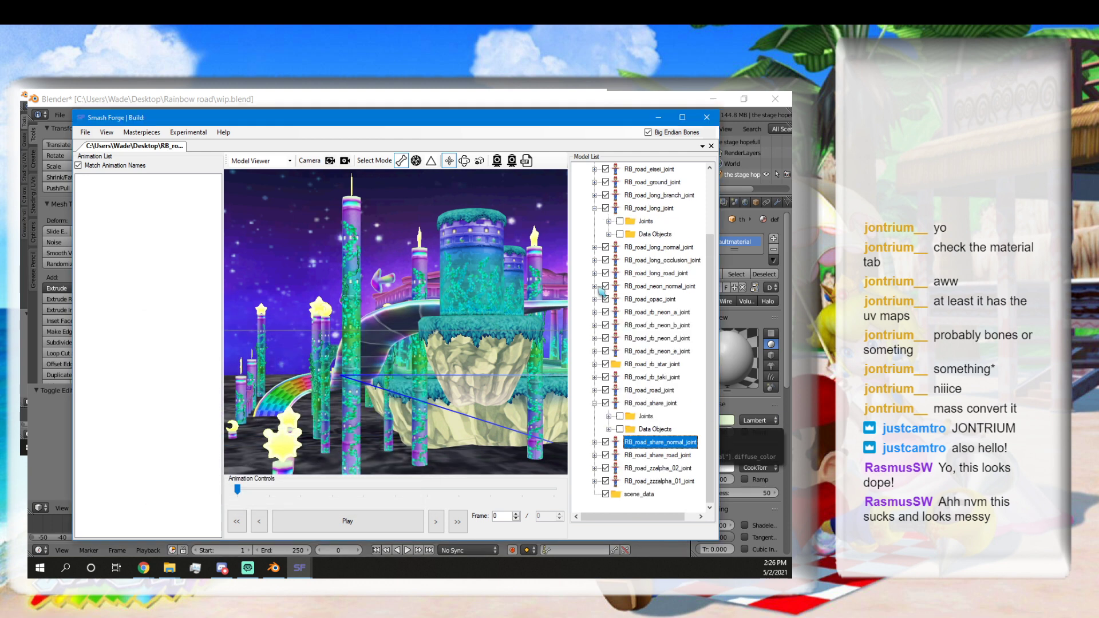
{"action": "left_click", "coordinate": [595, 403]}
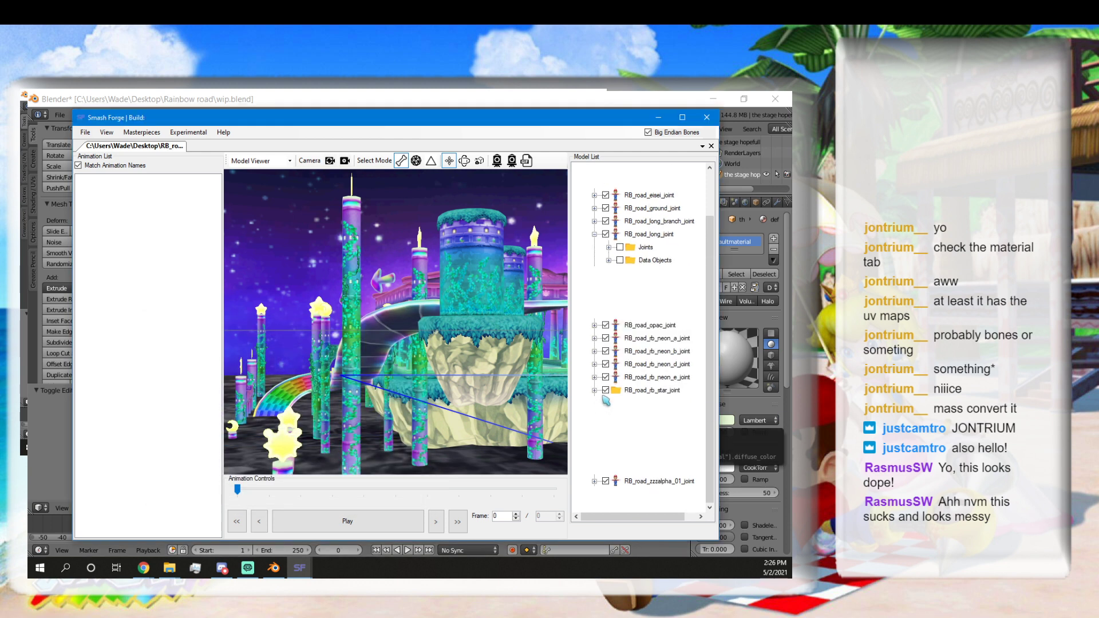
{"action": "left_click", "coordinate": [653, 365]}
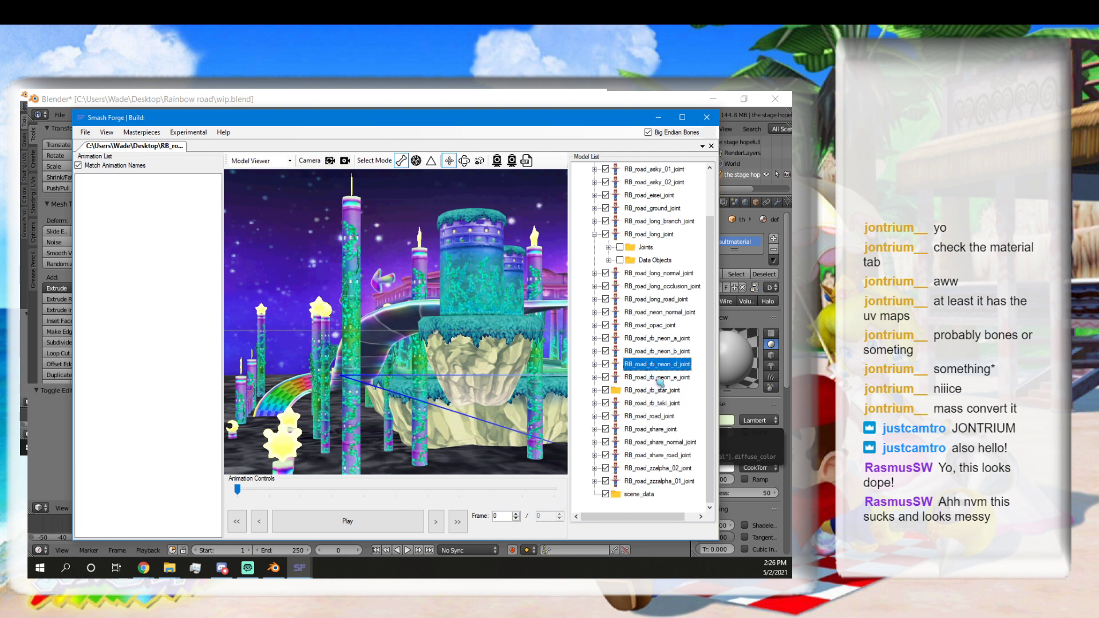
{"action": "left_click", "coordinate": [642, 405]}
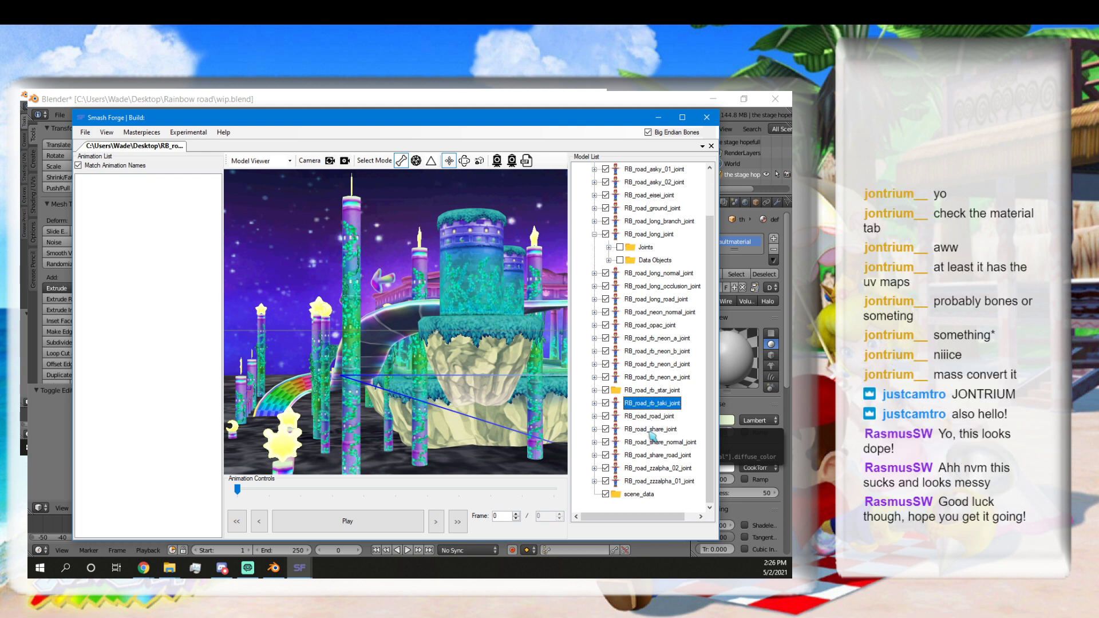
{"action": "left_click", "coordinate": [652, 430]}
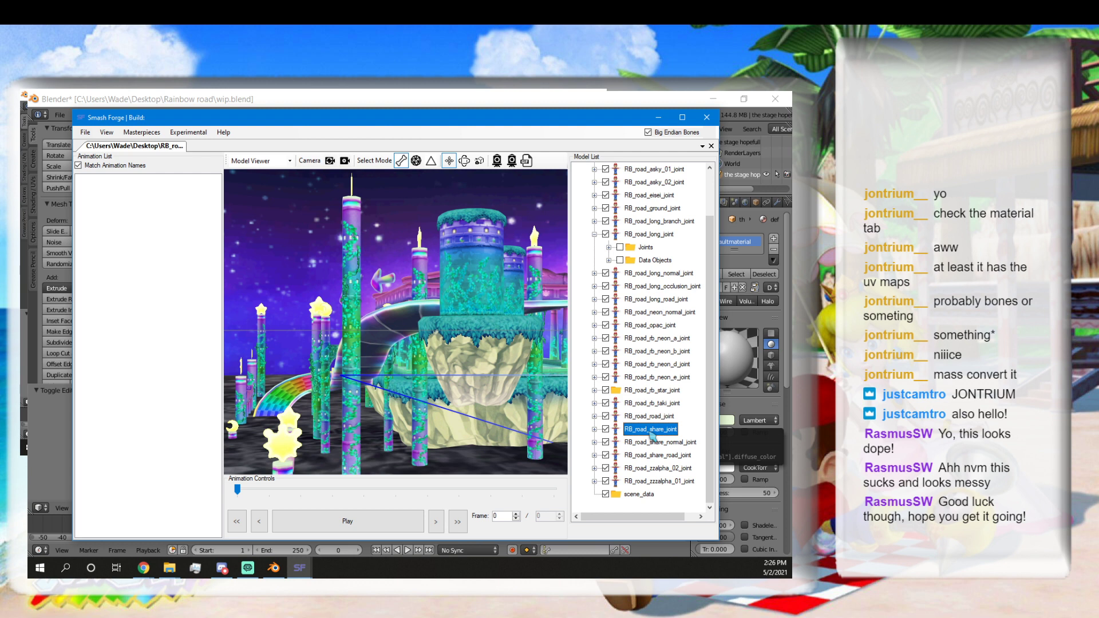
{"action": "right_click", "coordinate": [652, 436]}
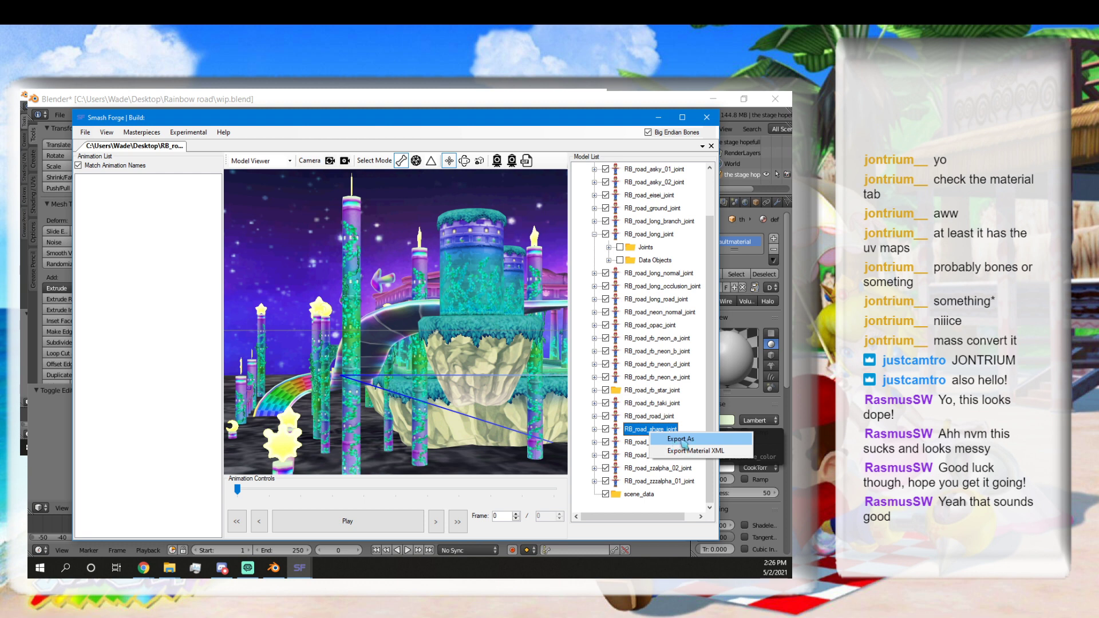
{"action": "left_click", "coordinate": [643, 432]}
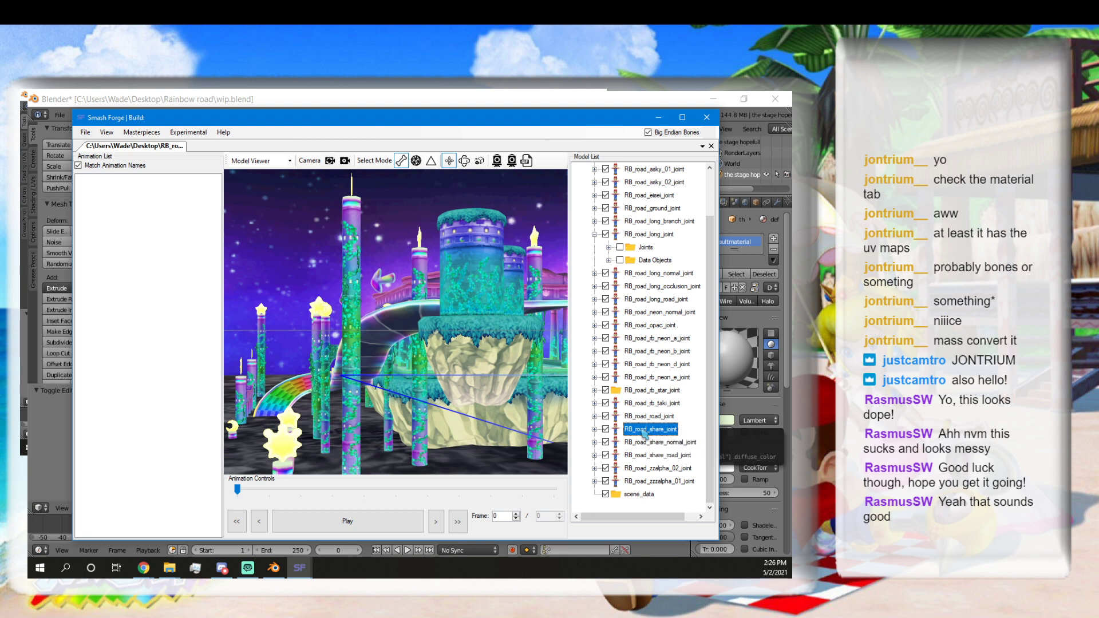
Inspect DataObject 15 of RB_road_share_joint in its editor and collapse that joint again.
{"action": "left_click", "coordinate": [596, 429]}
{"action": "left_click", "coordinate": [645, 443]}
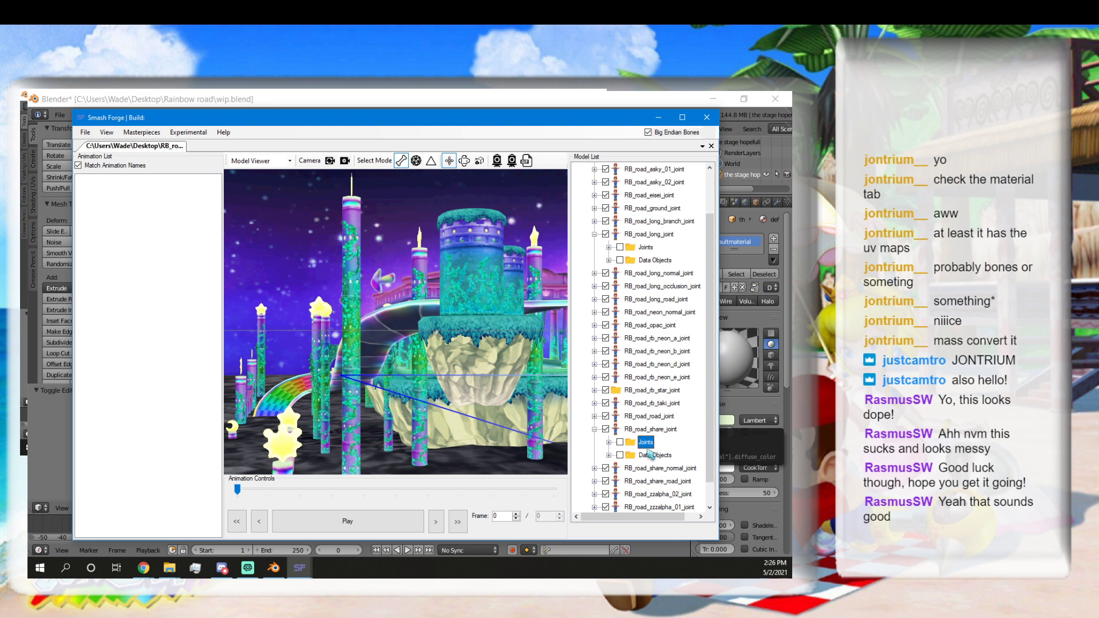
{"action": "double_click", "coordinate": [638, 456]}
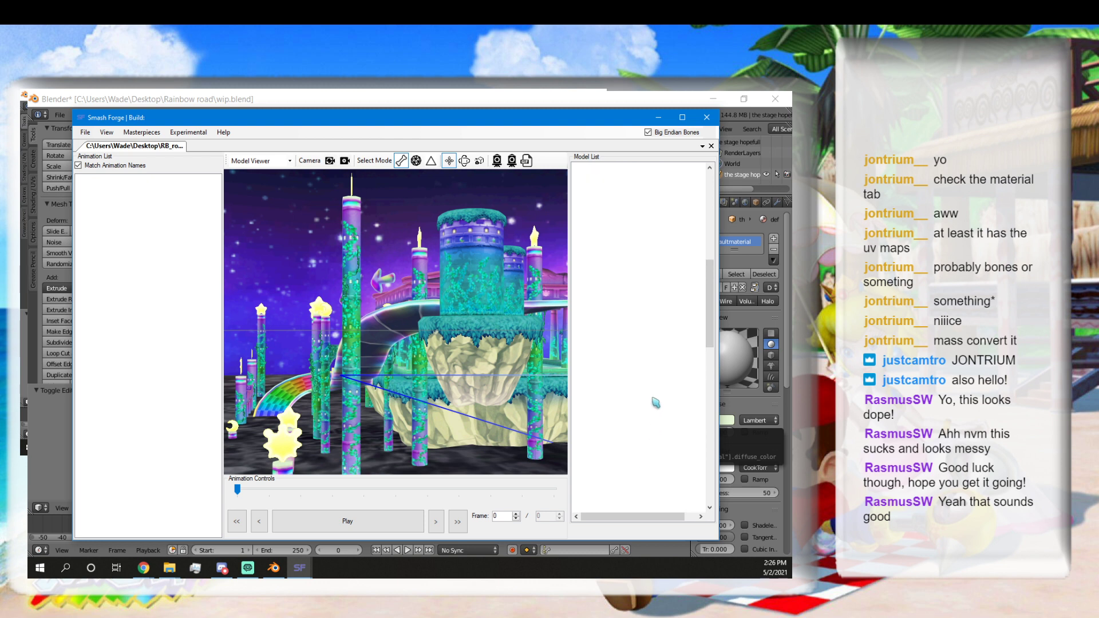
{"action": "right_click", "coordinate": [654, 374]}
{"action": "left_click", "coordinate": [671, 380]}
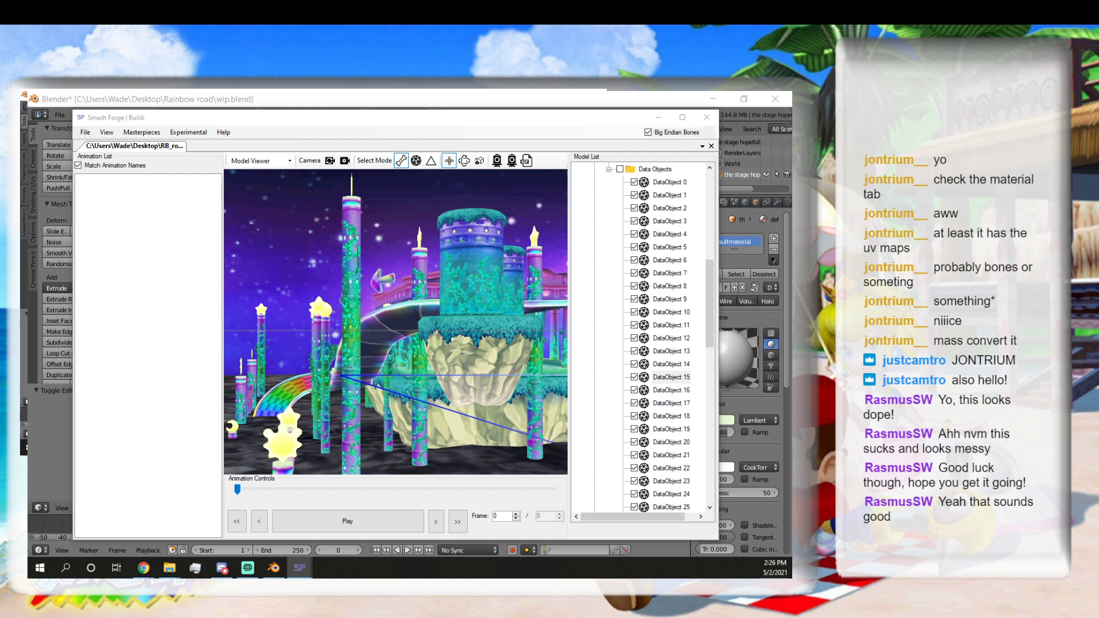
{"action": "scroll", "coordinate": [648, 285], "scroll_direction": "up", "scroll_amount": 4}
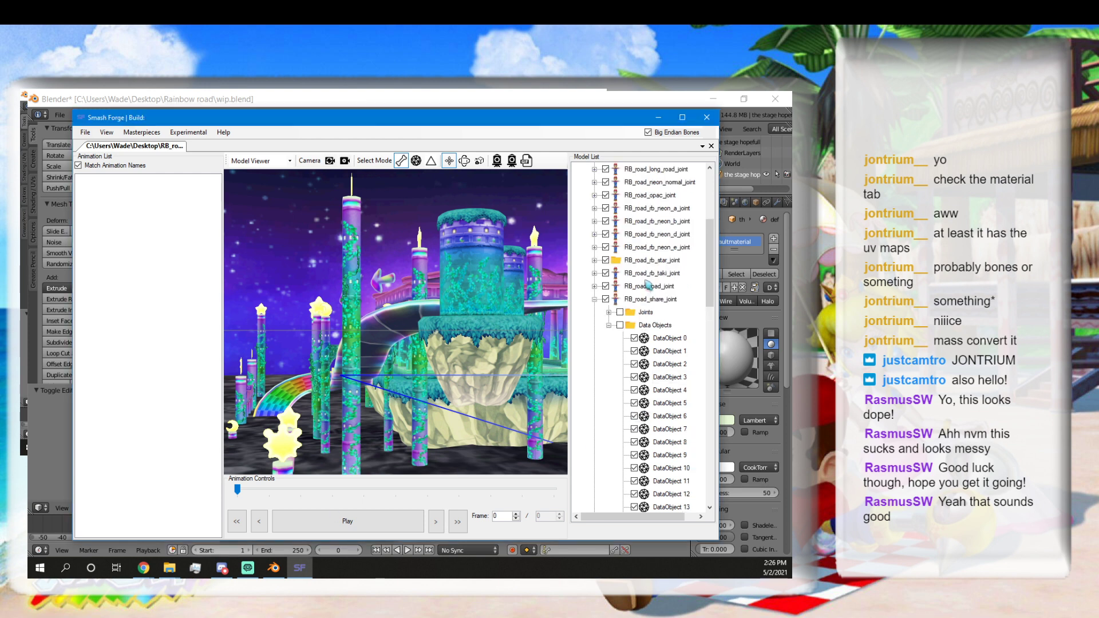
{"action": "left_click", "coordinate": [594, 299]}
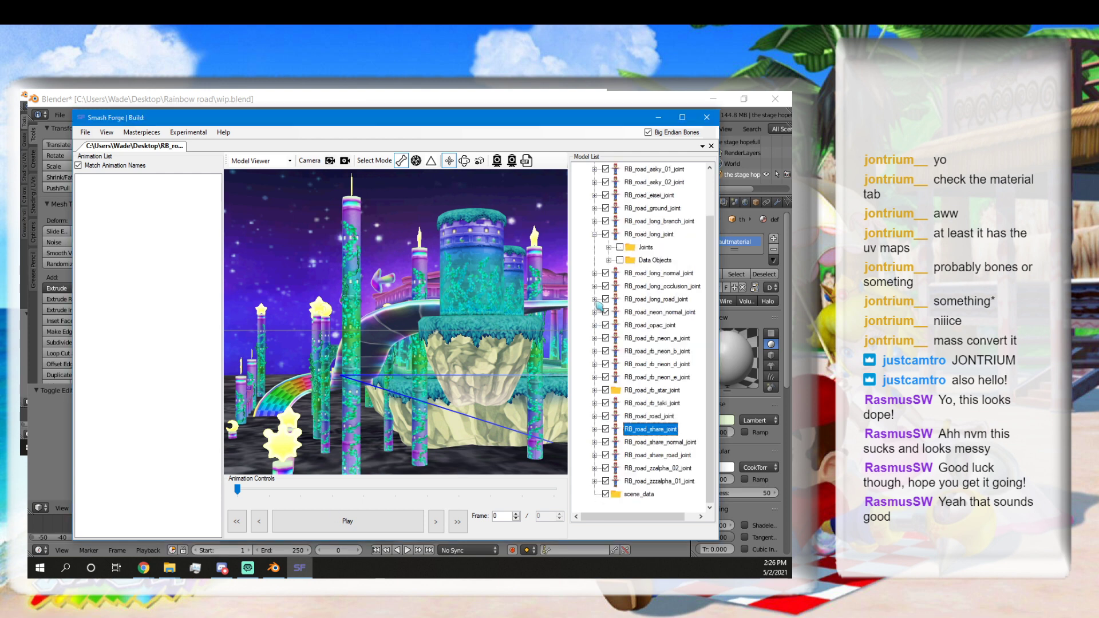
{"action": "left_click", "coordinate": [652, 443]}
{"action": "right_click", "coordinate": [655, 444]}
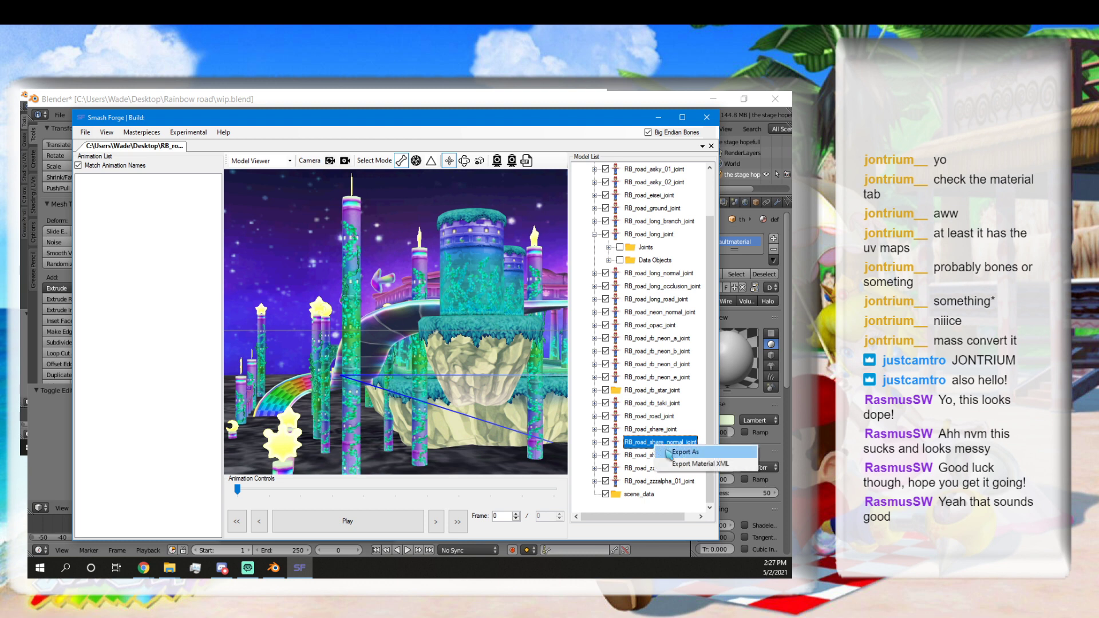
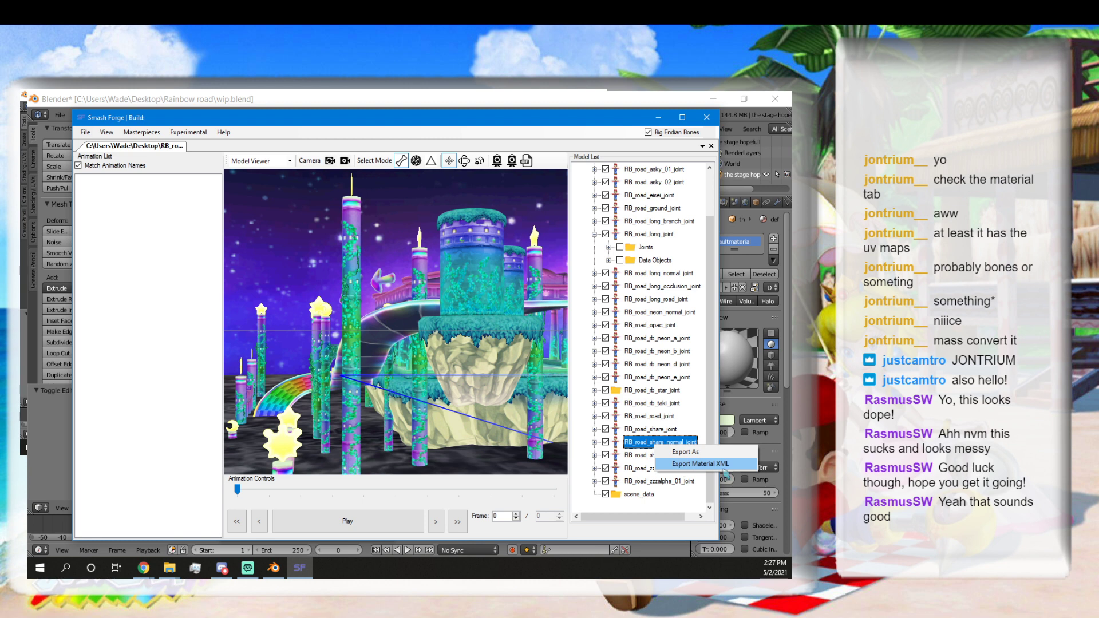
{"action": "left_click", "coordinate": [681, 464]}
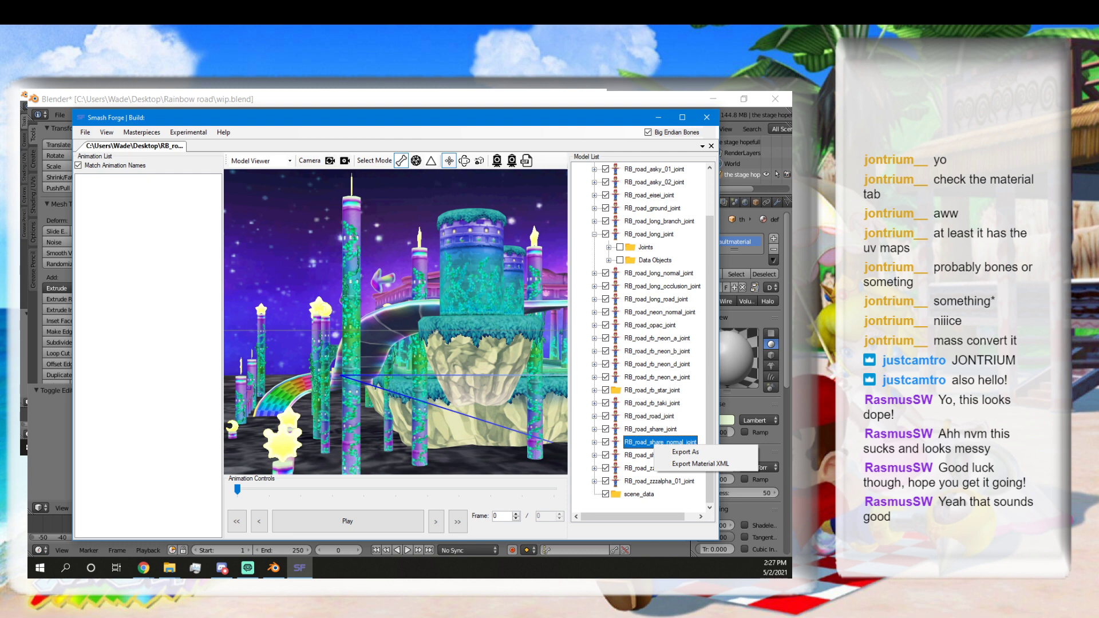
{"action": "left_click", "coordinate": [705, 454]}
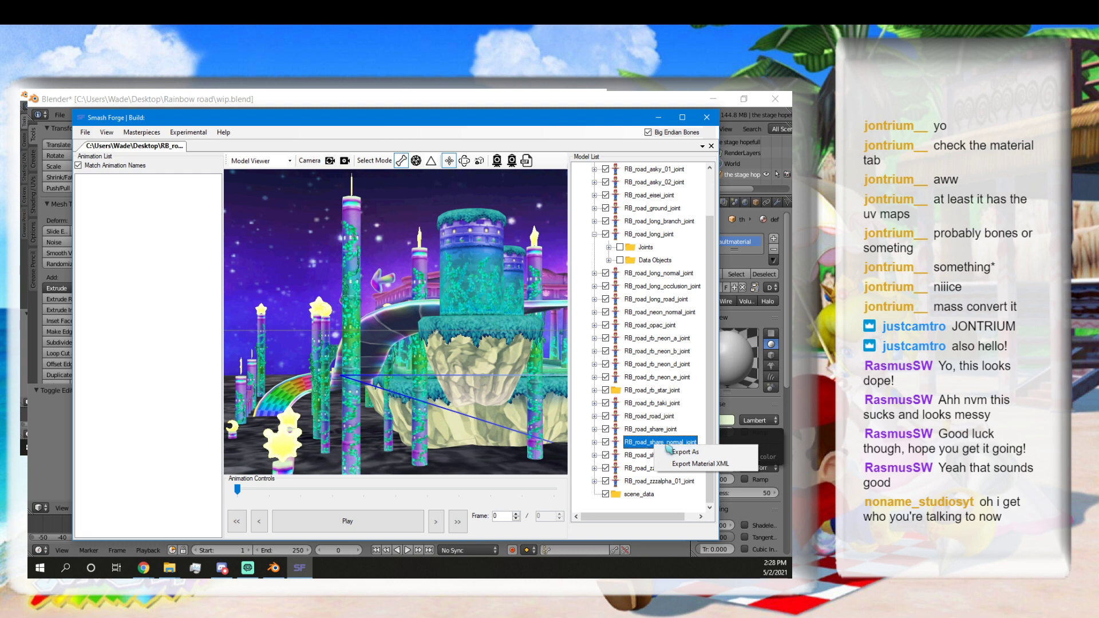
Inspect DataObject 0 of RB_road_share_normal_joint in its editor and collapse the joint's data objects.
{"action": "left_click", "coordinate": [593, 443]}
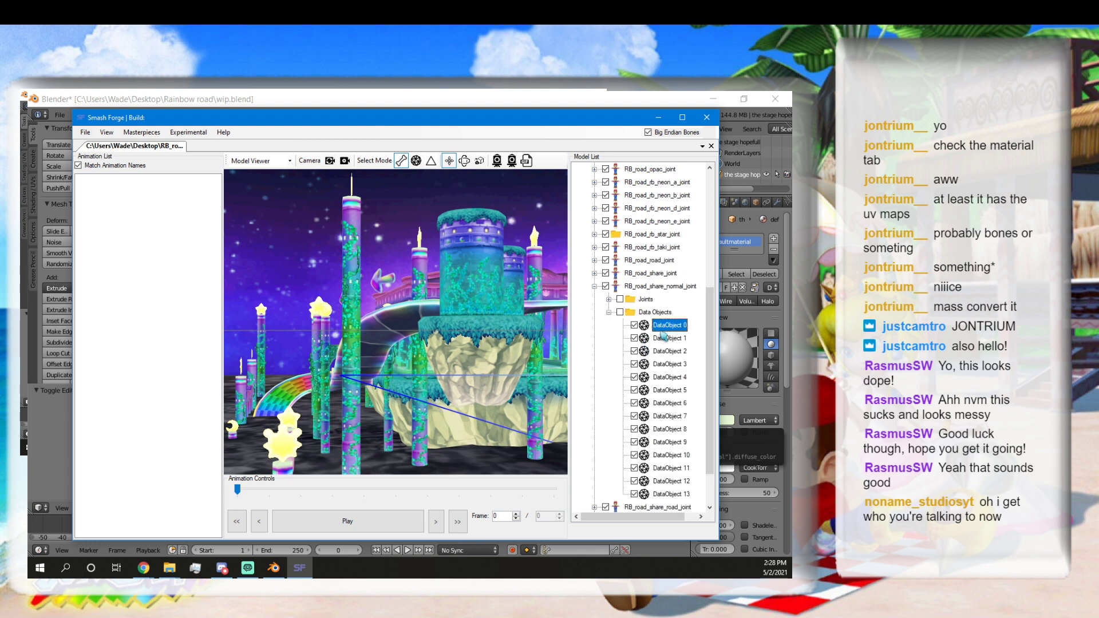
{"action": "right_click", "coordinate": [666, 326]}
{"action": "left_click", "coordinate": [670, 336]}
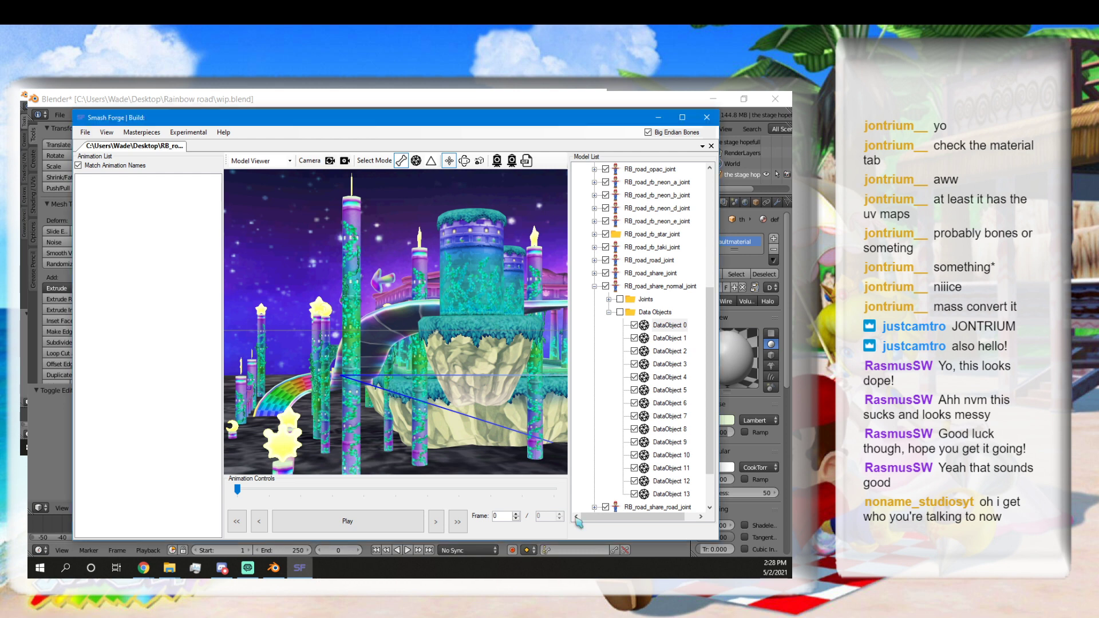
{"action": "left_click", "coordinate": [609, 312]}
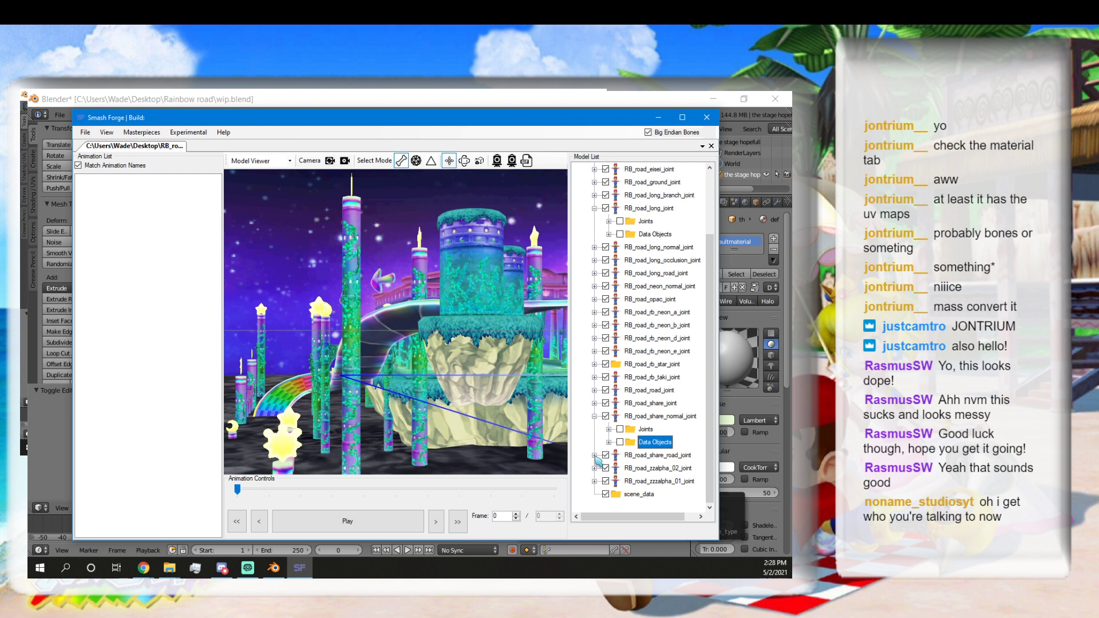
{"action": "scroll", "coordinate": [596, 426], "scroll_direction": "up", "scroll_amount": 1}
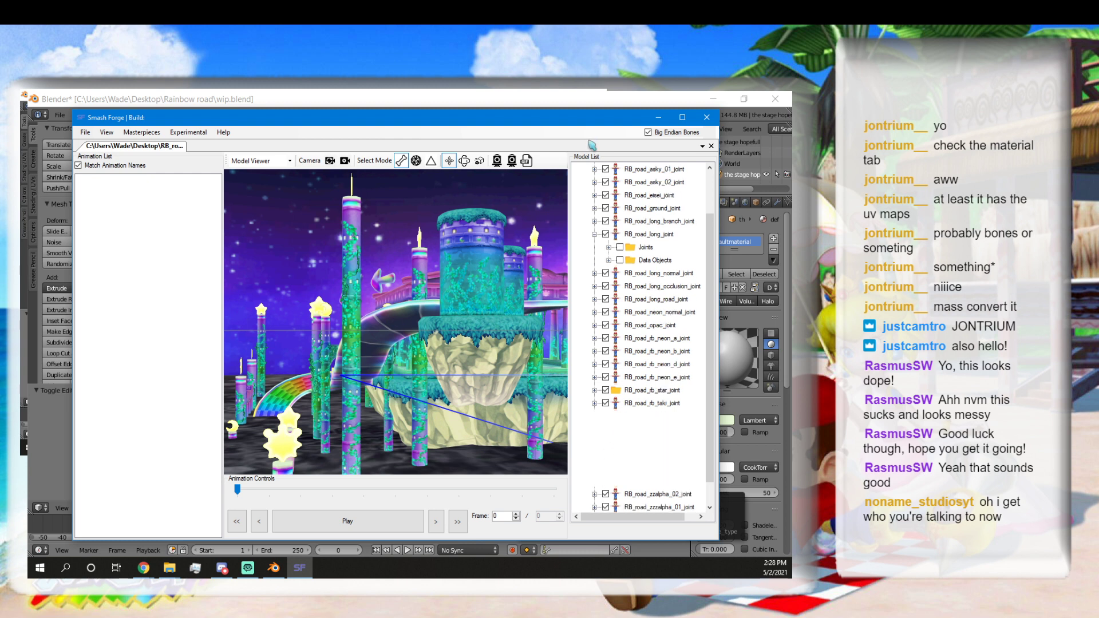
Inspect DataObject 6 of RB_road_share_road_joint in its editor and collapse that joint again.
{"action": "left_click_drag", "start_coordinate": [605, 120], "coordinate": [595, 117]}
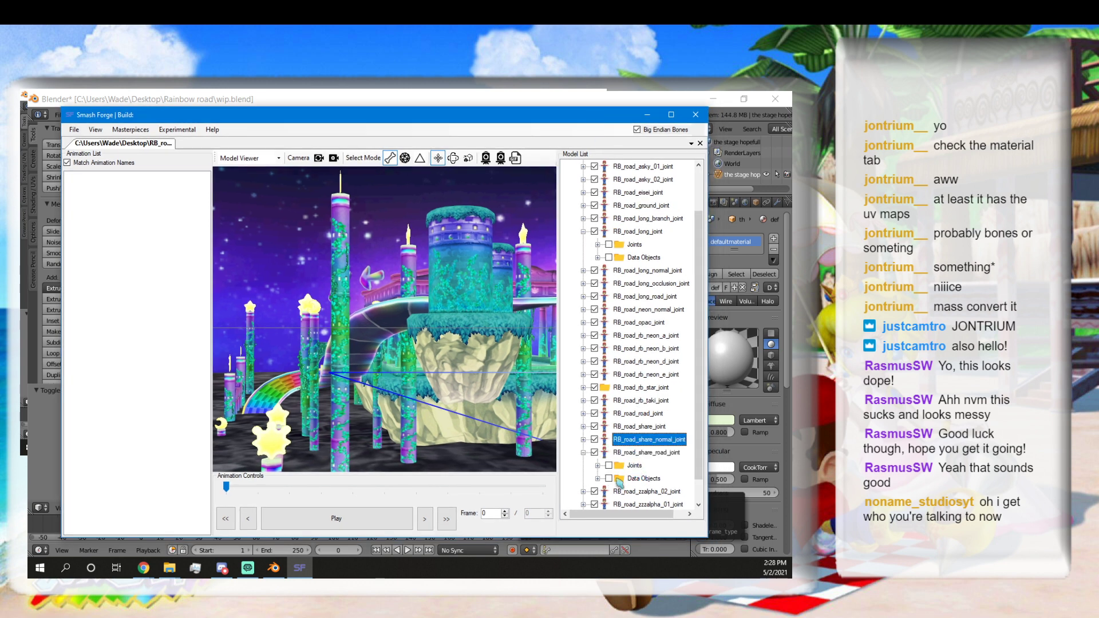
{"action": "scroll", "coordinate": [627, 482], "scroll_direction": "down", "scroll_amount": 5}
{"action": "right_click", "coordinate": [650, 373]}
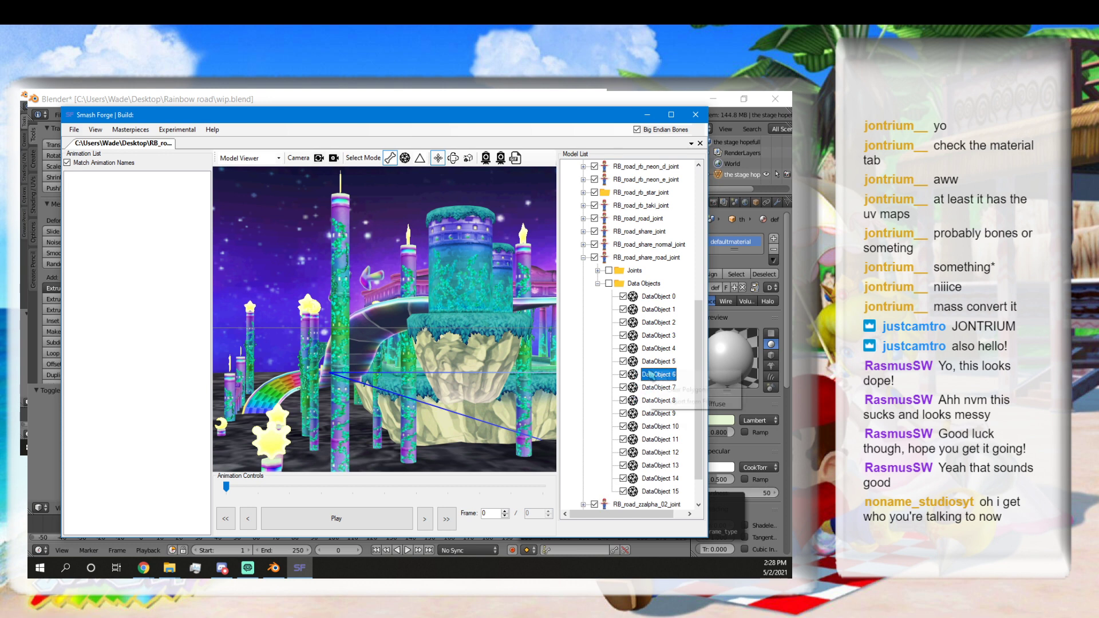
{"action": "left_click", "coordinate": [657, 382]}
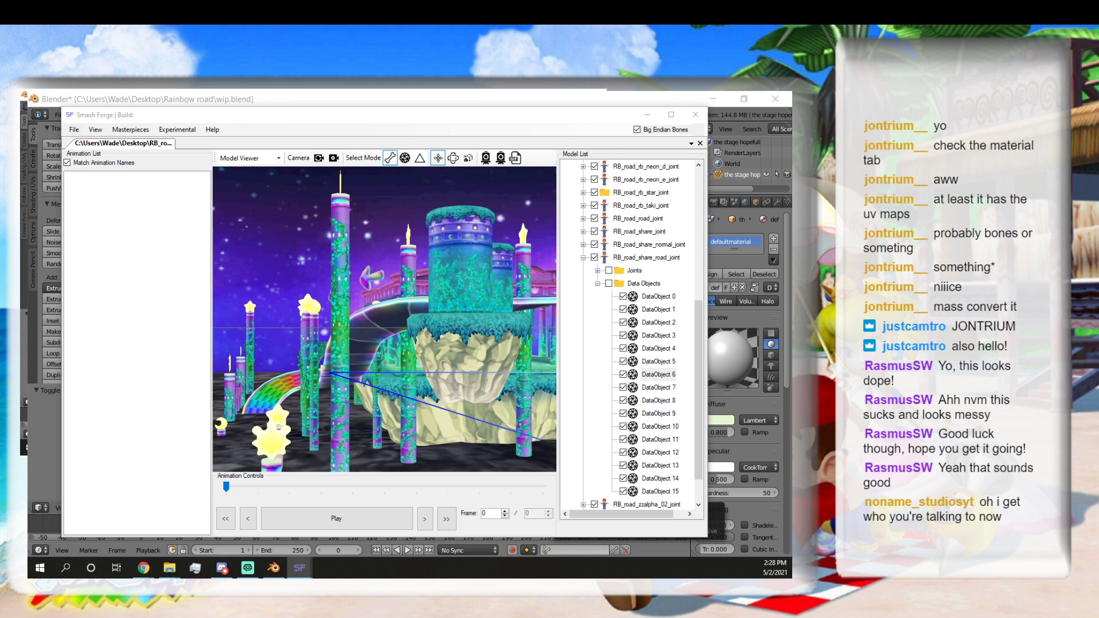
{"action": "left_click", "coordinate": [589, 261]}
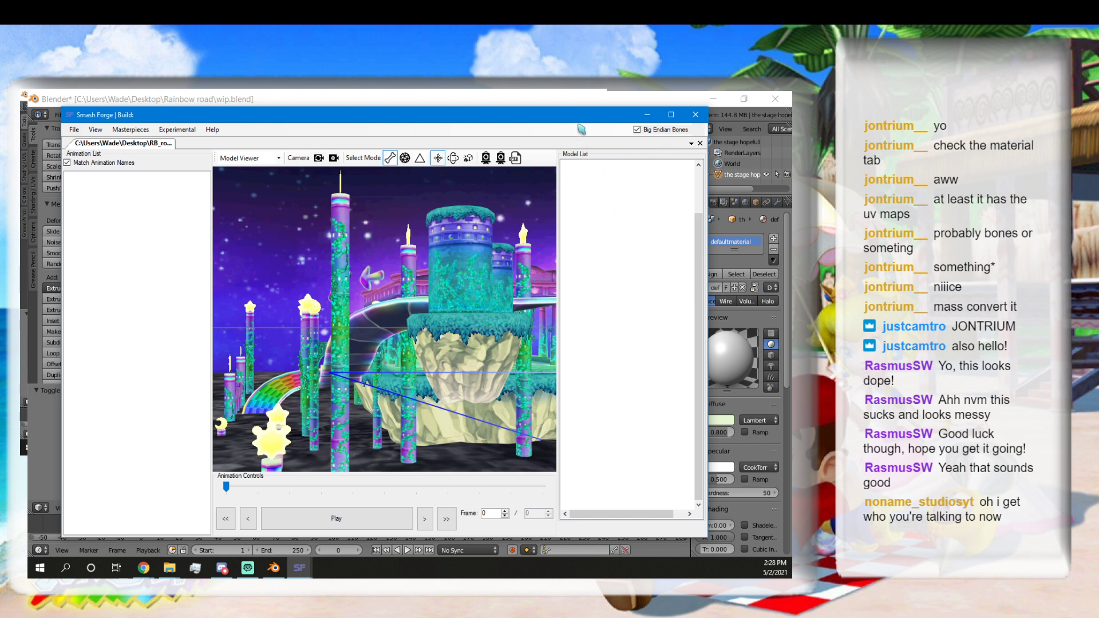
Open DataObject 17 of RB_road_zzalpha_02_joint for editing and bring up its texture selection.
{"action": "left_click_drag", "start_coordinate": [581, 122], "coordinate": [572, 121]}
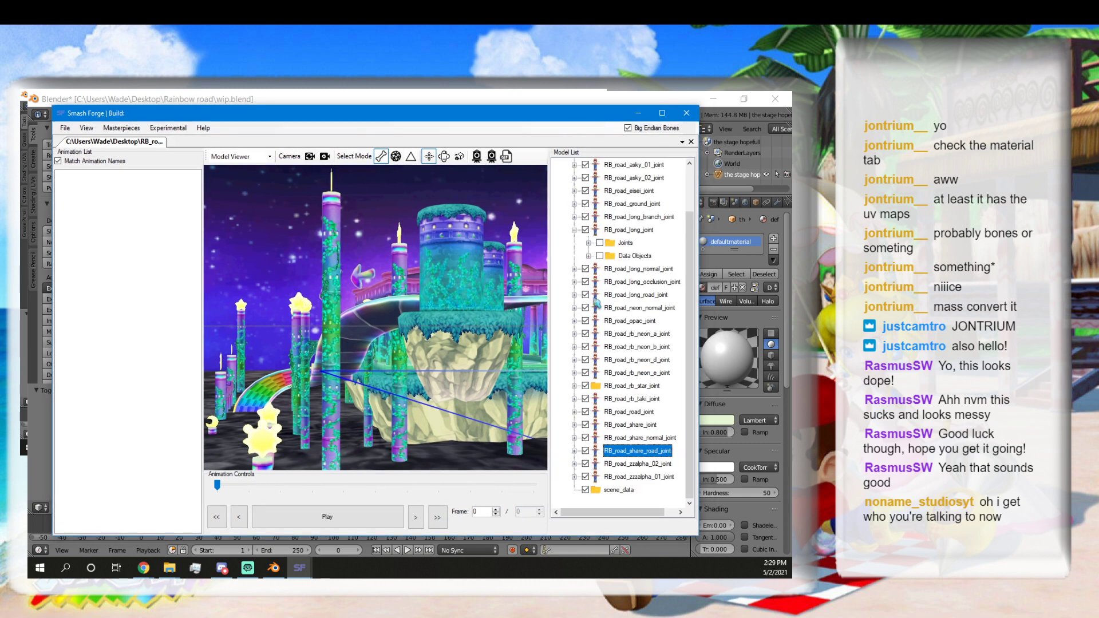
{"action": "left_click", "coordinate": [617, 464]}
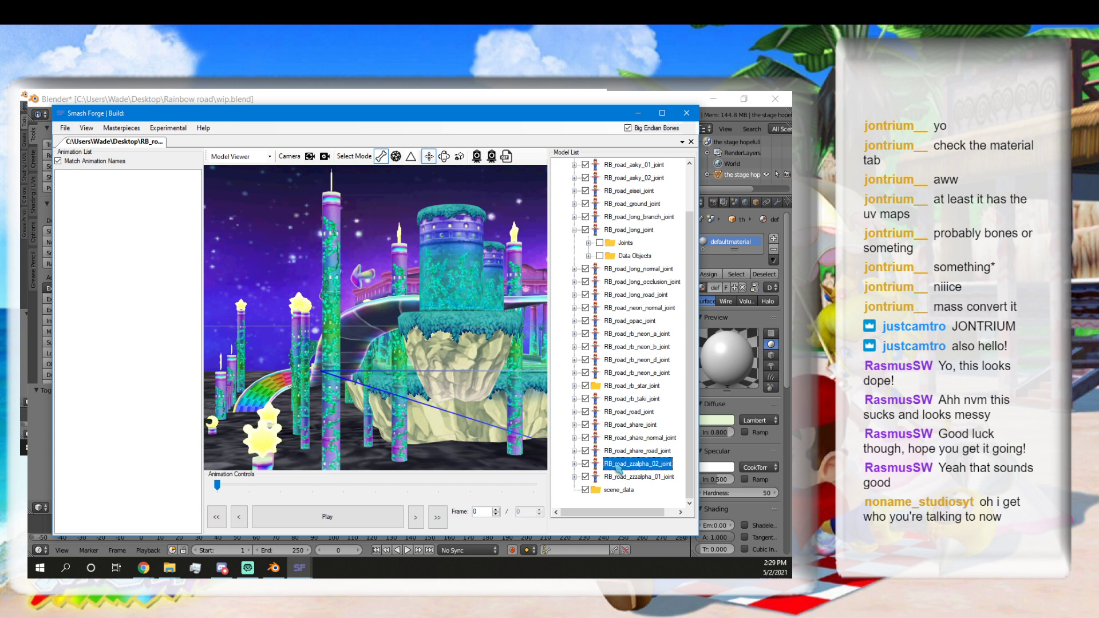
{"action": "left_click", "coordinate": [575, 464]}
{"action": "left_click", "coordinate": [630, 476]}
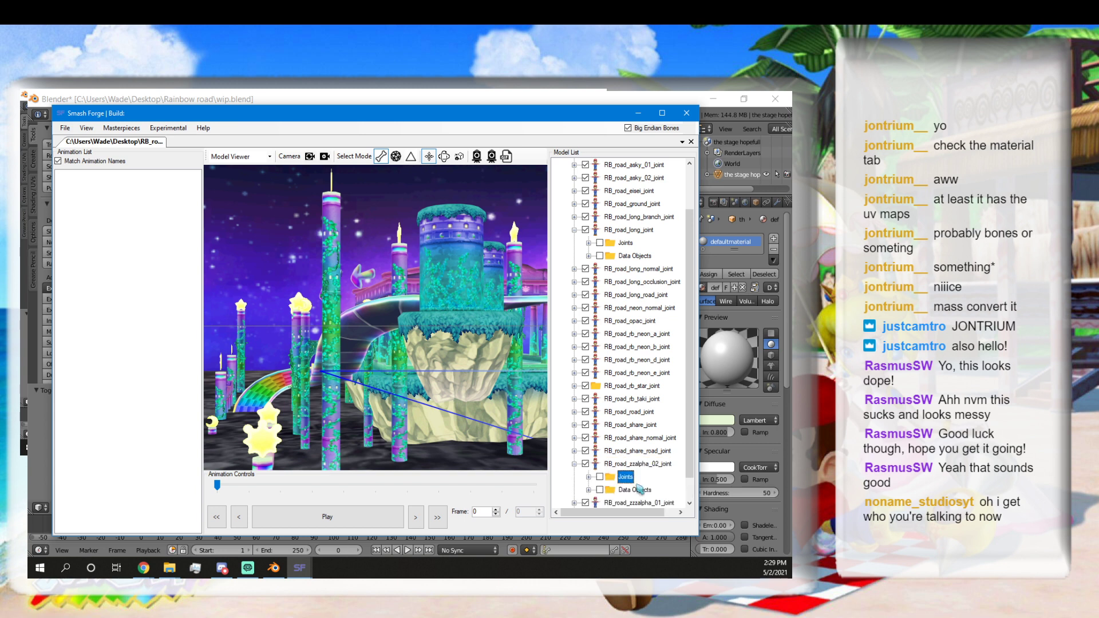
{"action": "double_click", "coordinate": [635, 490]}
{"action": "right_click", "coordinate": [641, 401]}
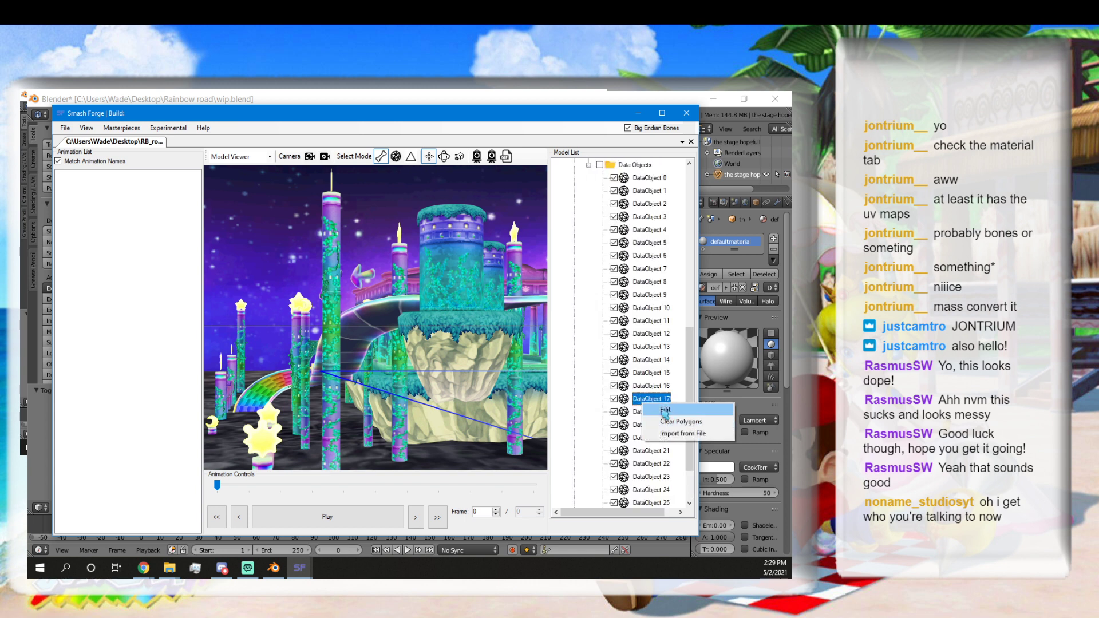
{"action": "left_click", "coordinate": [660, 408]}
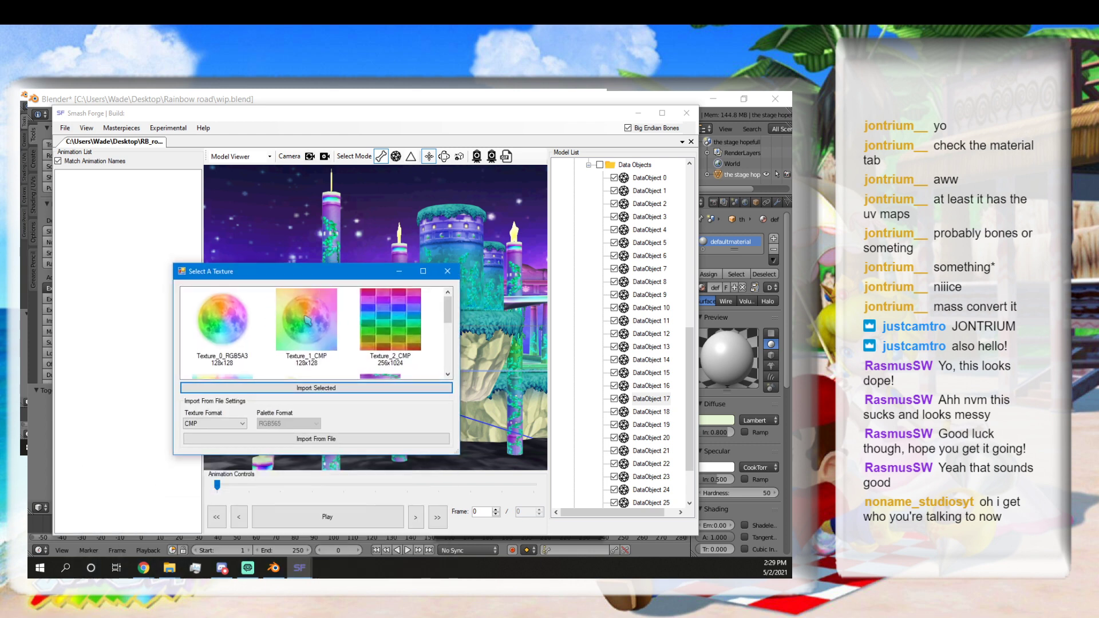
Examine the textures available for DataObject 17 and close the texture selection without importing any.
{"action": "left_click_drag", "start_coordinate": [356, 277], "coordinate": [358, 413]}
{"action": "left_click_drag", "start_coordinate": [354, 490], "coordinate": [355, 302]}
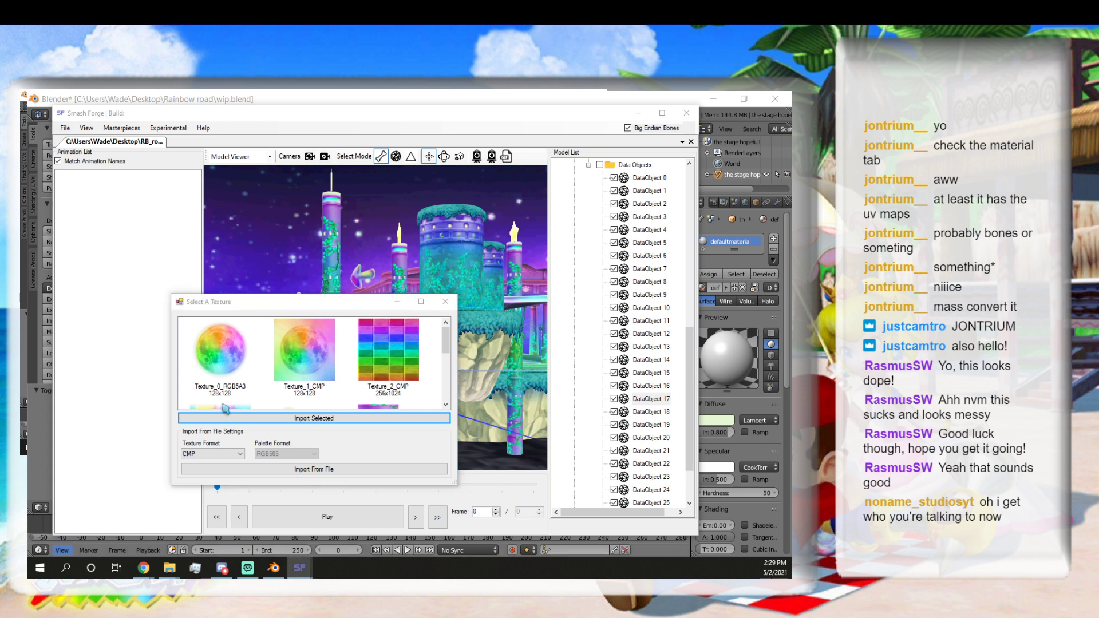
{"action": "scroll", "coordinate": [412, 358], "scroll_direction": "down", "scroll_amount": 3}
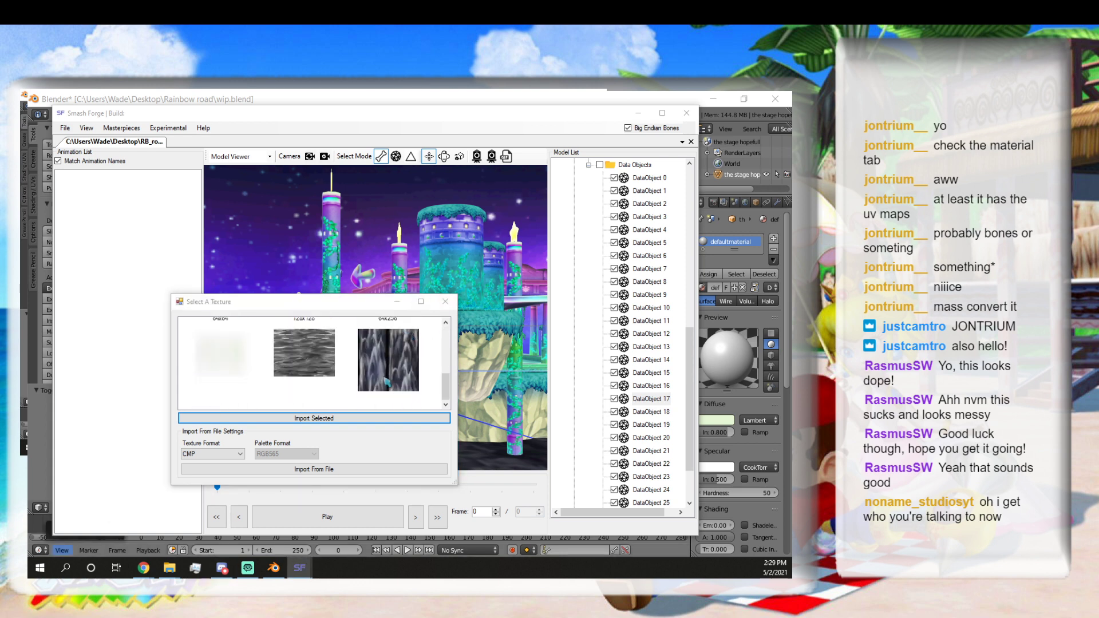
{"action": "scroll", "coordinate": [401, 358], "scroll_direction": "up", "scroll_amount": 1}
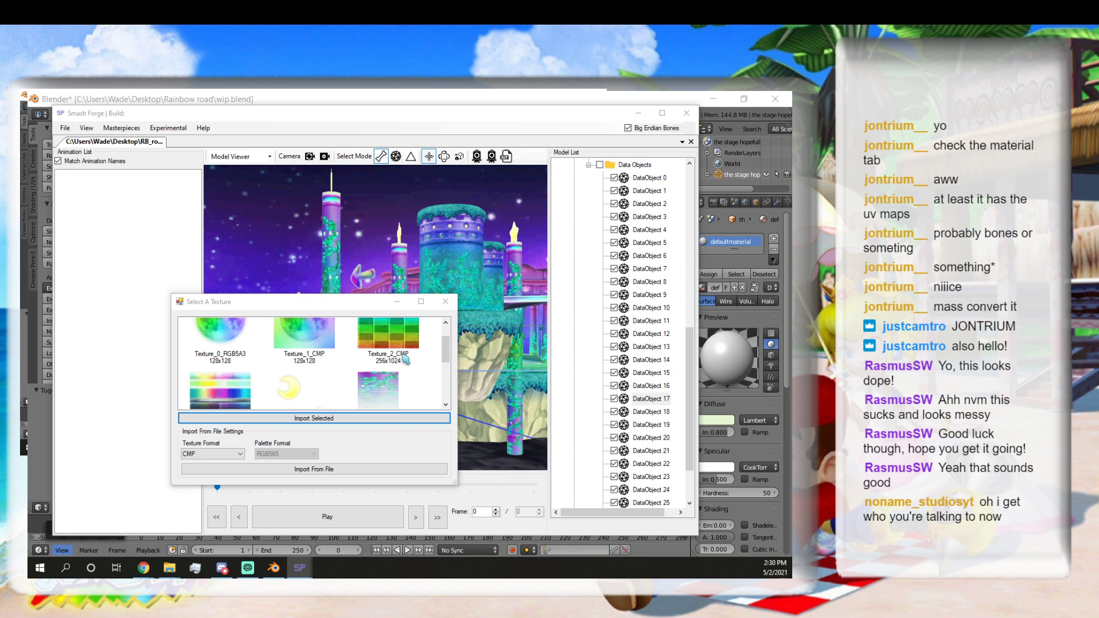
{"action": "scroll", "coordinate": [401, 369], "scroll_direction": "down", "scroll_amount": 1}
{"action": "scroll", "coordinate": [399, 370], "scroll_direction": "up", "scroll_amount": 3}
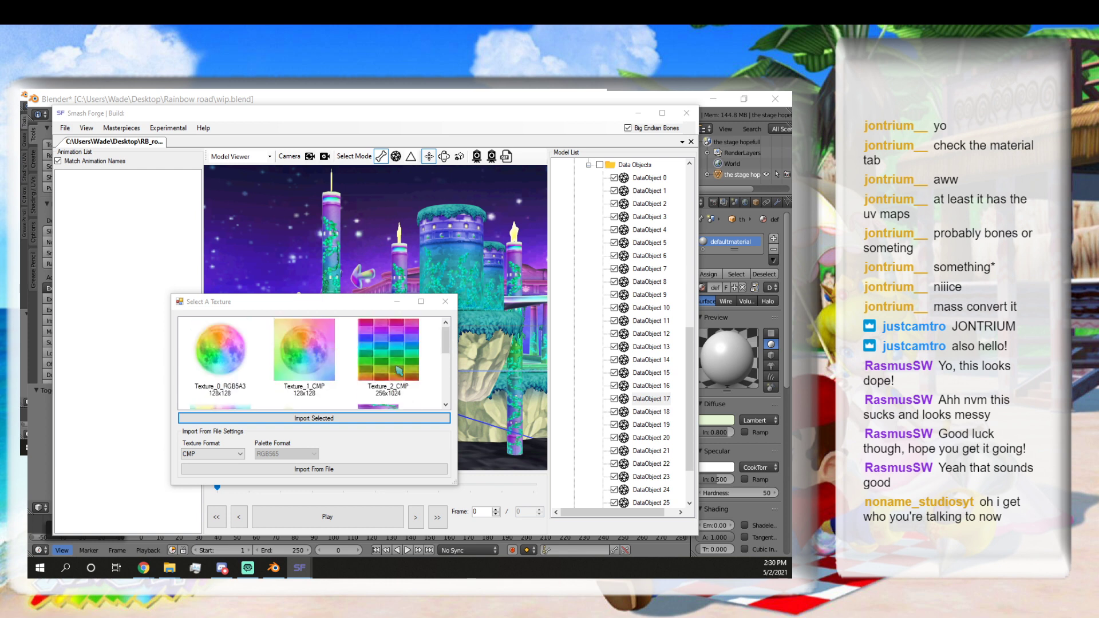
{"action": "left_click", "coordinate": [446, 301]}
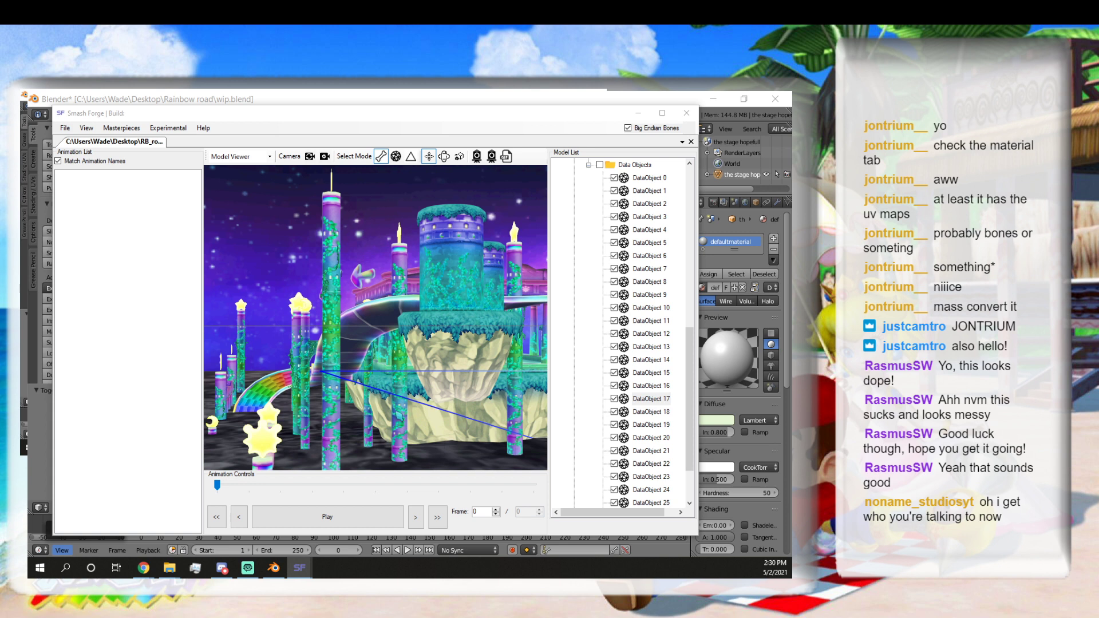
Export RB_road_zzalpha_02_joint to the Rainbow road folder as a Source Model named potato, deleting the folder's opac.smd beforehand.
{"action": "scroll", "coordinate": [613, 223], "scroll_direction": "up", "scroll_amount": 3}
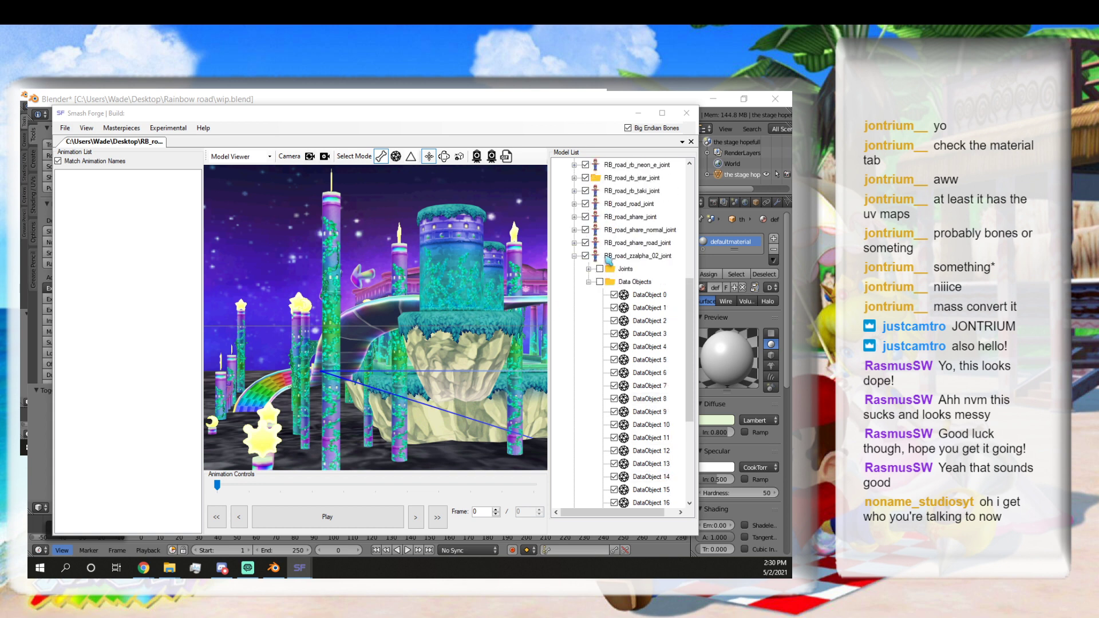
{"action": "right_click", "coordinate": [606, 257]}
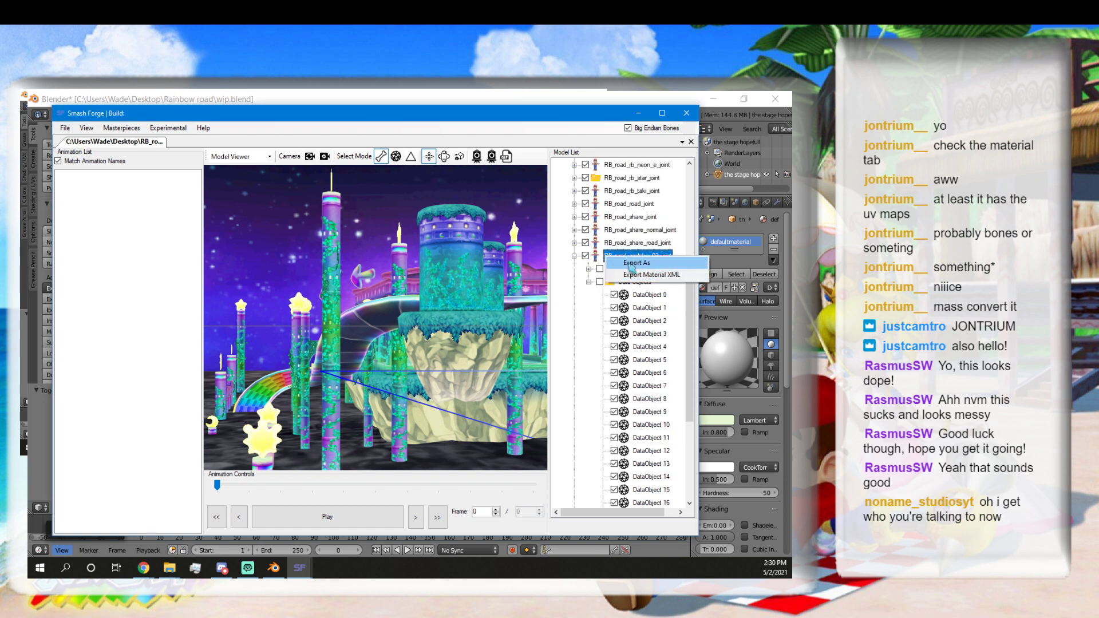
{"action": "left_click", "coordinate": [629, 264]}
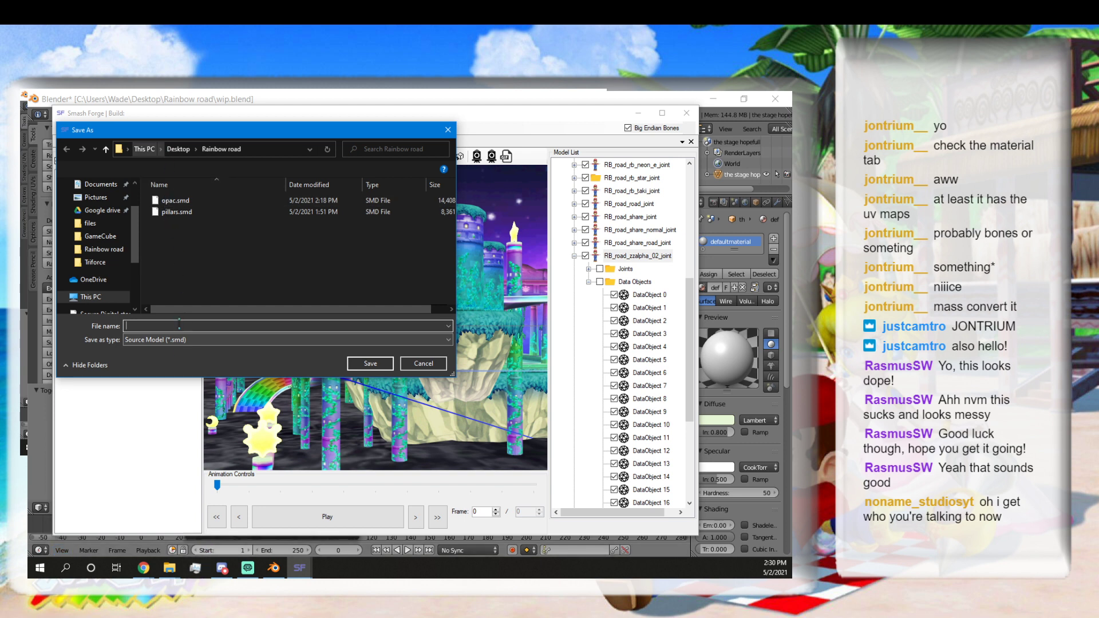
{"action": "left_click", "coordinate": [205, 201]}
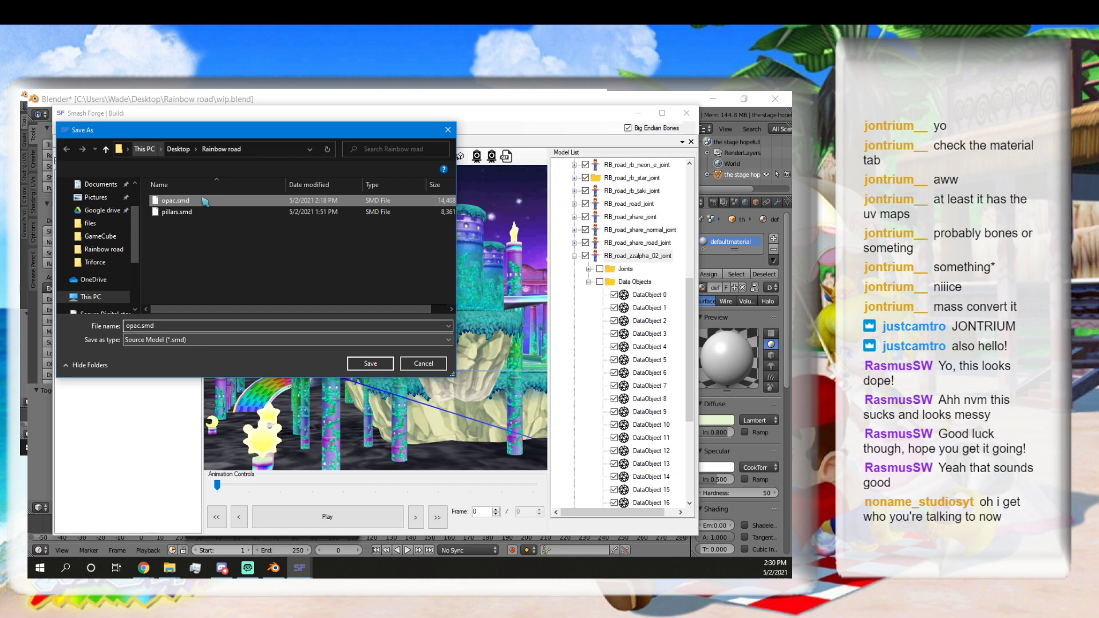
{"action": "right_click", "coordinate": [205, 201]}
{"action": "left_click", "coordinate": [130, 368]}
{"action": "double_click", "coordinate": [163, 325]}
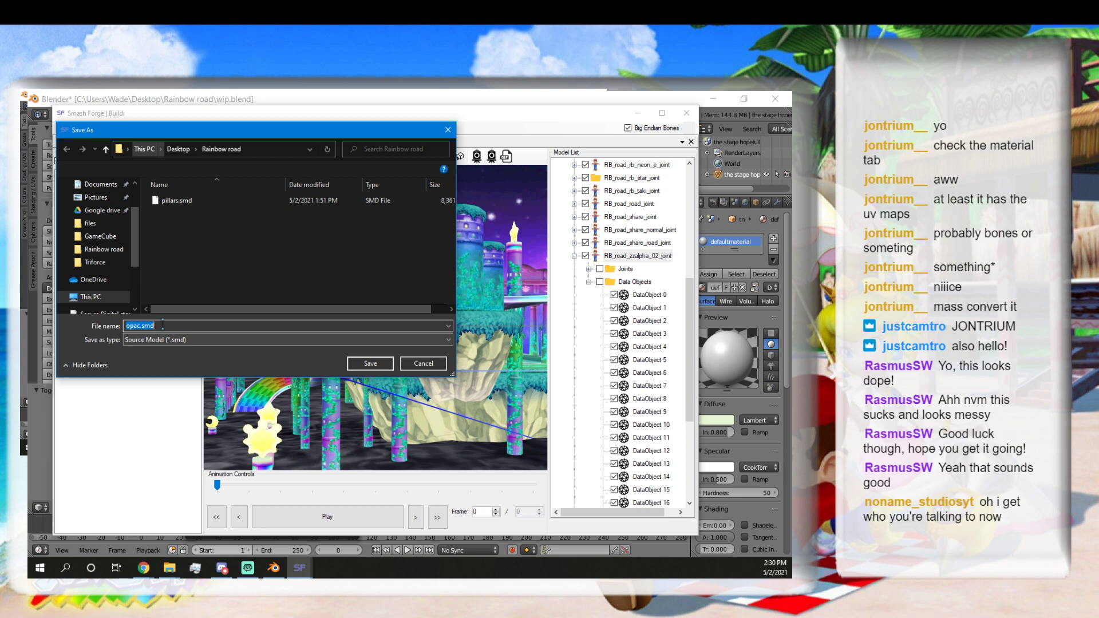
{"action": "type", "text": "potato"}
{"action": "key", "text": "Return"}
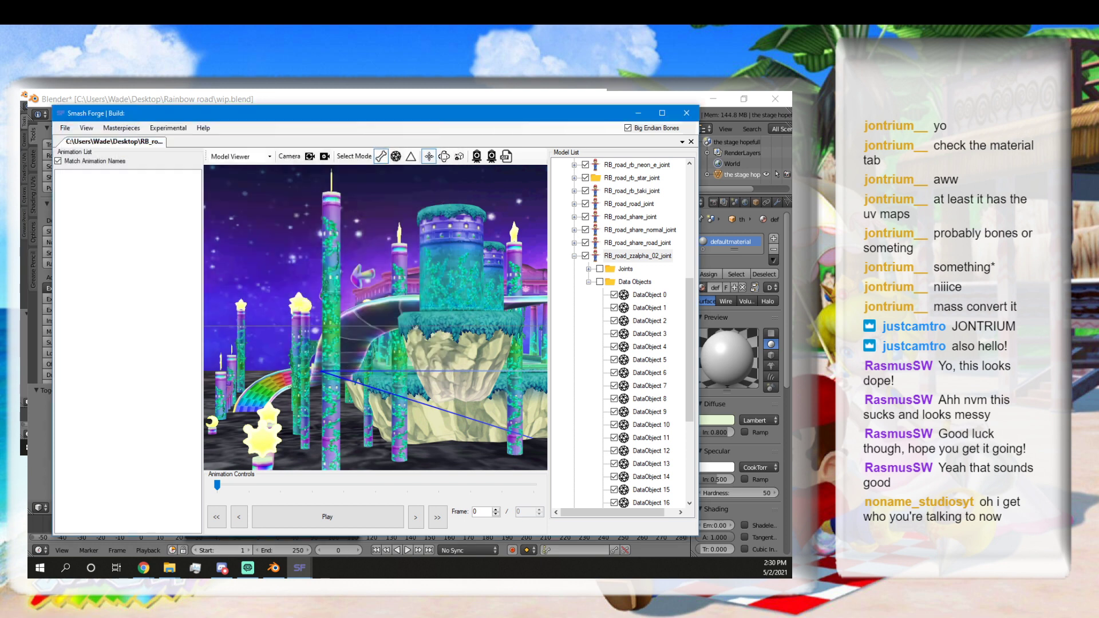
Switch to Blender and import potato.smd from the Rainbow road folder as a Source Engine model.
{"action": "left_click", "coordinate": [50, 395]}
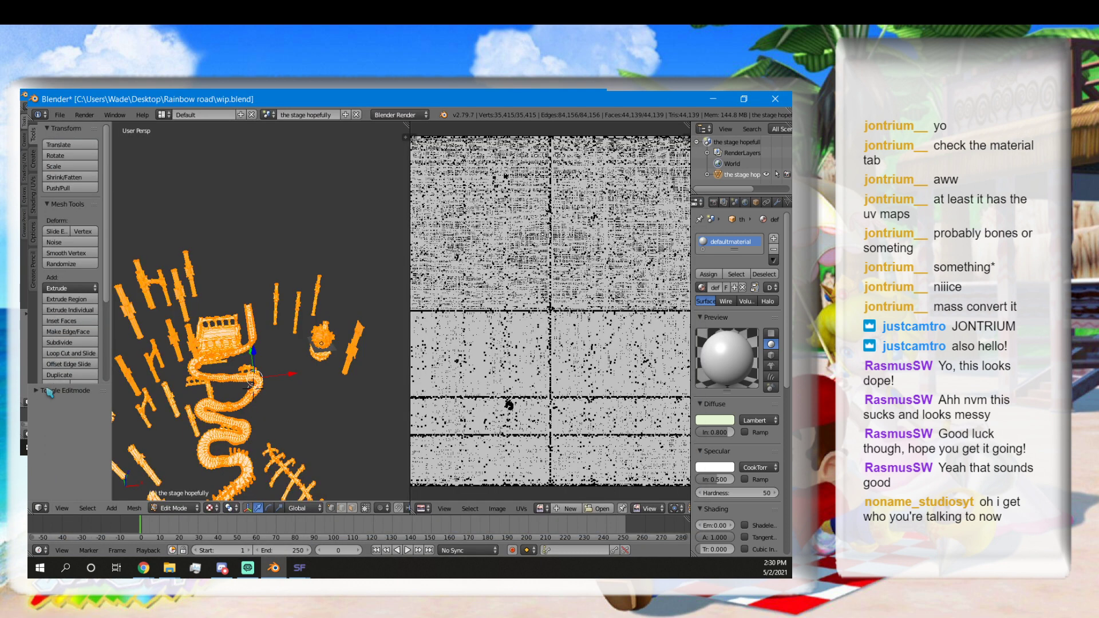
{"action": "left_click", "coordinate": [60, 115]}
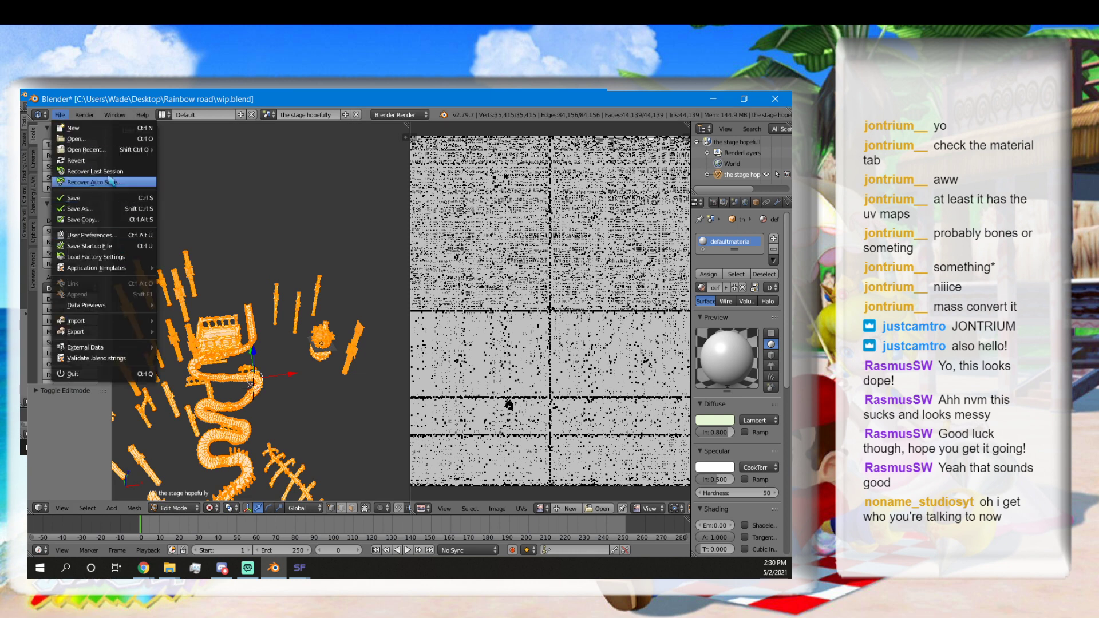
{"action": "mouse_move", "coordinate": [101, 323]}
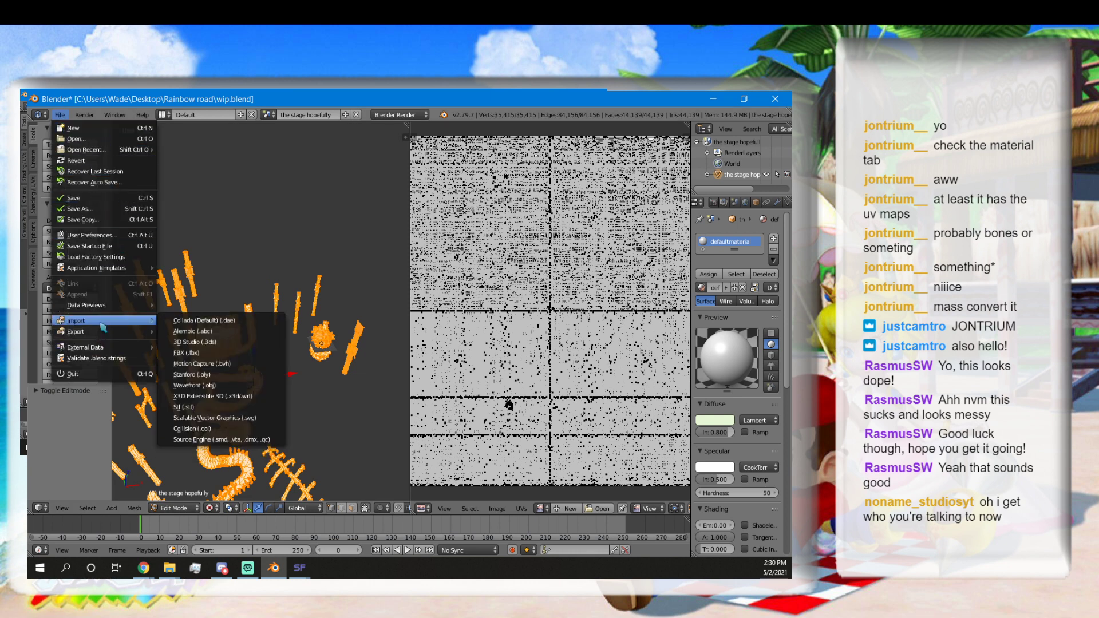
{"action": "left_click", "coordinate": [221, 440]}
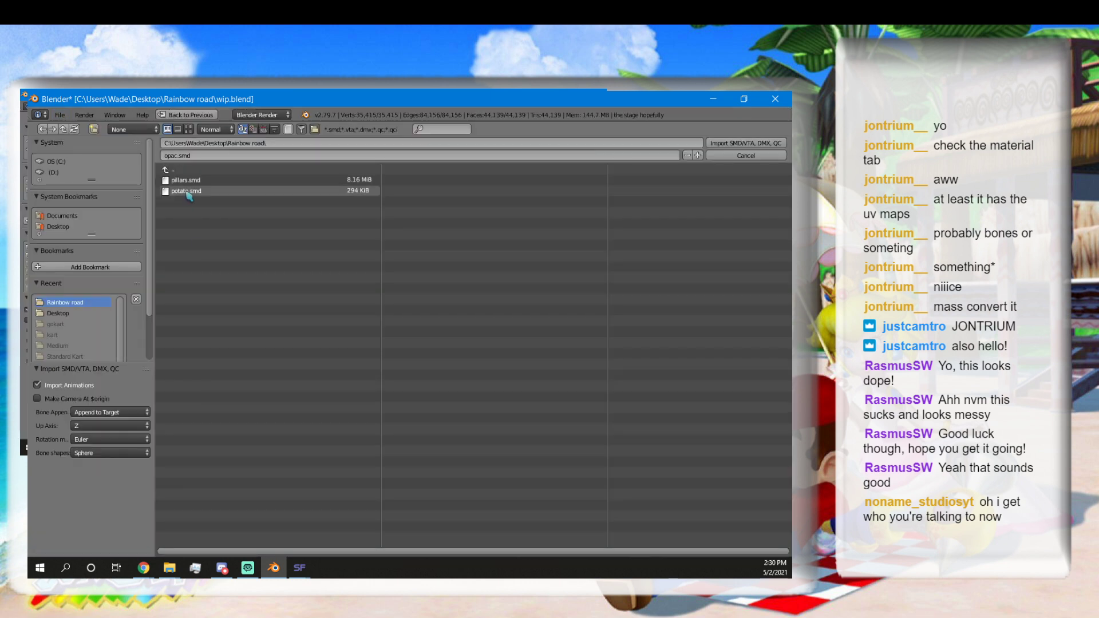
{"action": "left_click", "coordinate": [188, 192]}
Rotate the imported potato skeleton 90 degrees about the global X axis.
{"action": "scroll", "coordinate": [271, 342], "scroll_direction": "up", "scroll_amount": 3}
{"action": "mouse_move", "coordinate": [295, 360]}
{"action": "middle_mouse_down"}
{"action": "mouse_move", "coordinate": [250, 308]}
{"action": "mouse_move", "coordinate": [275, 361]}
{"action": "mouse_move", "coordinate": [278, 418]}
{"action": "mouse_move", "coordinate": [268, 309]}
{"action": "mouse_move", "coordinate": [288, 363]}
{"action": "middle_mouse_up"}
{"action": "scroll", "coordinate": [277, 401], "scroll_direction": "up", "scroll_amount": 4}
{"action": "scroll", "coordinate": [283, 352], "scroll_direction": "down", "scroll_amount": 3}
{"action": "key", "text": "r"}
{"action": "key", "text": "x"}
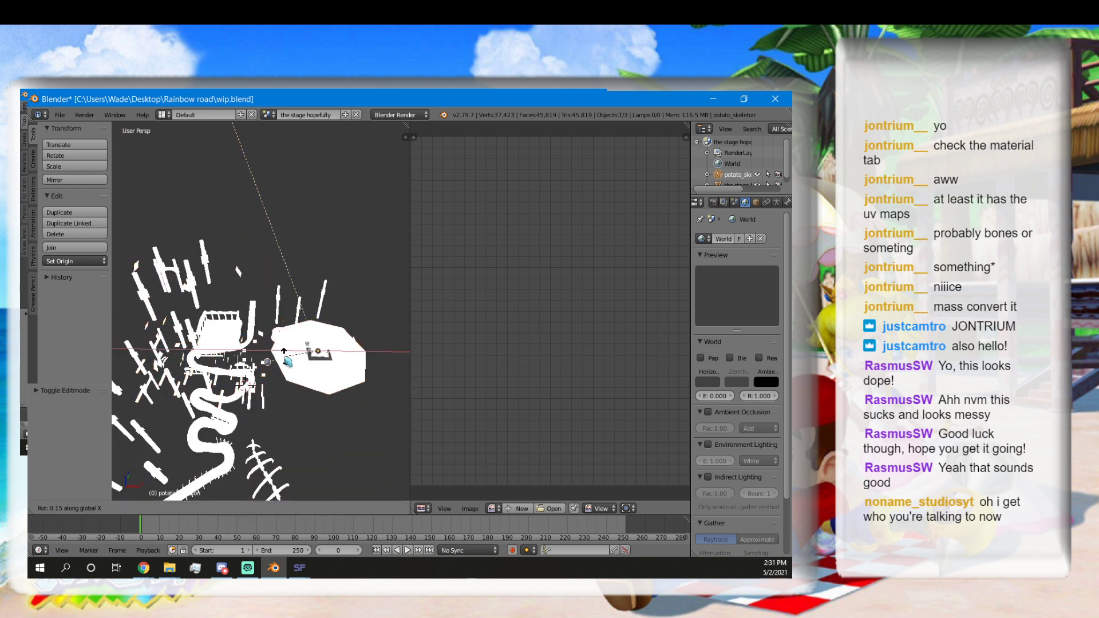
{"action": "key", "text": "9"}
{"action": "key", "text": "0"}
{"action": "key", "text": "Return"}
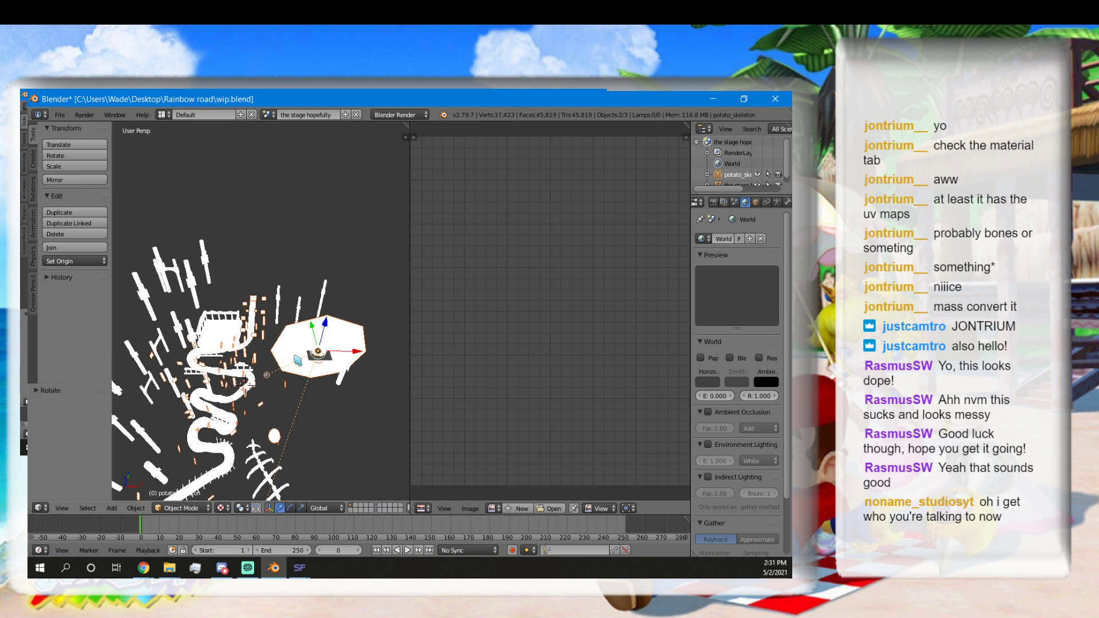
{"action": "mouse_move", "coordinate": [239, 399]}
{"action": "middle_mouse_down"}
{"action": "mouse_move", "coordinate": [300, 387]}
{"action": "mouse_move", "coordinate": [240, 407]}
{"action": "middle_mouse_up"}
{"action": "middle_click_drag", "start_coordinate": [209, 452], "coordinate": [226, 423]}
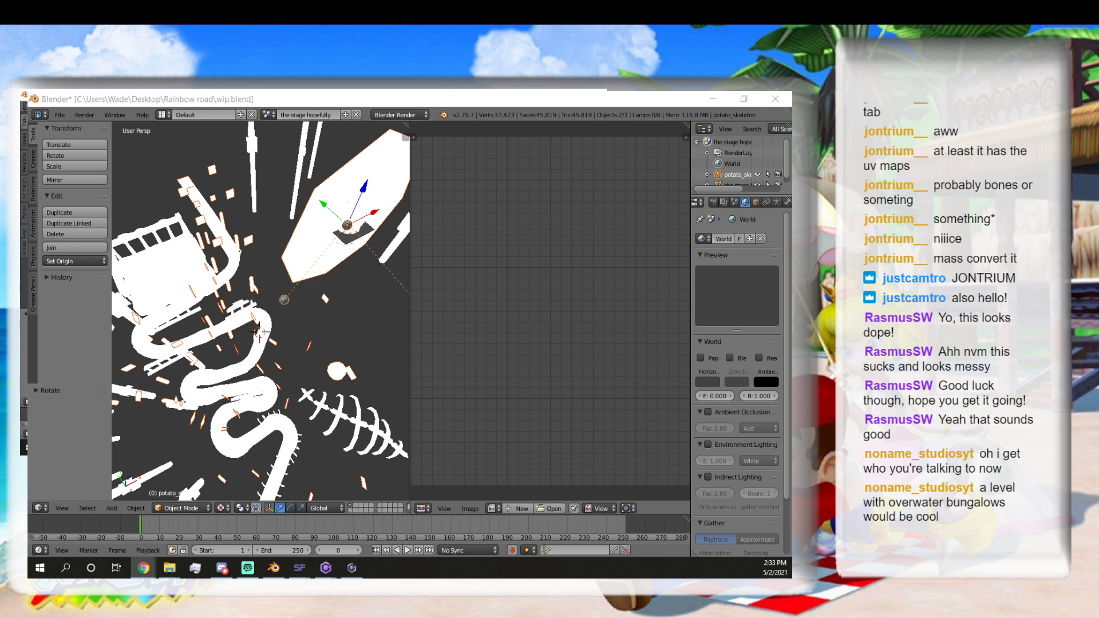
Browse the Google image results for bungalows in Chrome, looking over the overwater examples, and close the browser window.
{"action": "left_click_drag", "start_coordinate": [1092, 381], "coordinate": [456, 214]}
{"action": "scroll", "coordinate": [433, 419], "scroll_direction": "down", "scroll_amount": 4}
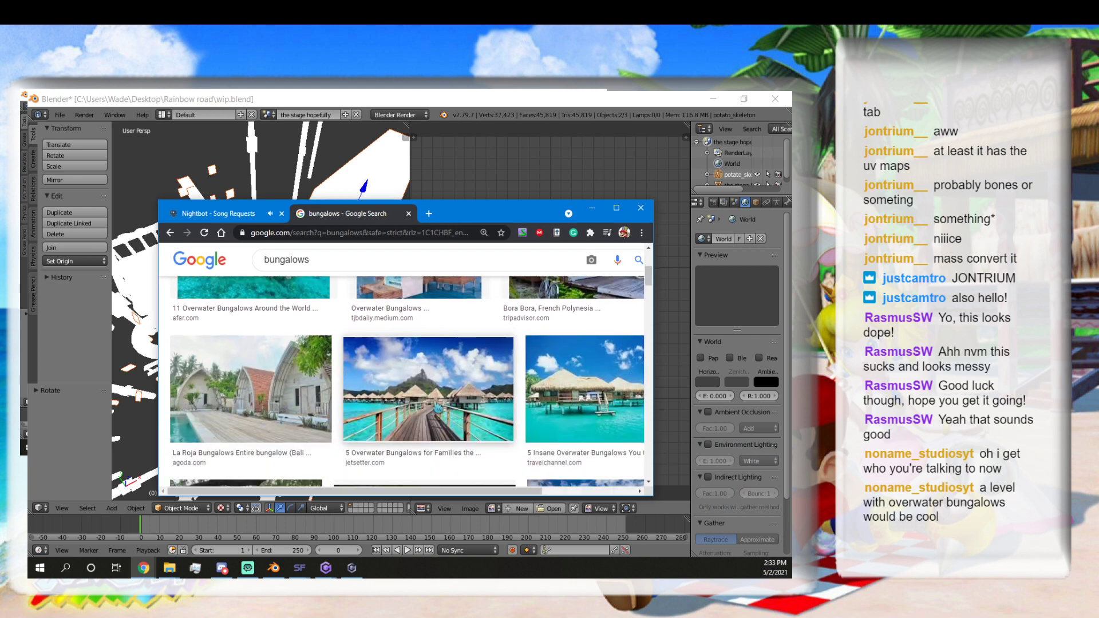
{"action": "scroll", "coordinate": [441, 407], "scroll_direction": "up", "scroll_amount": 1}
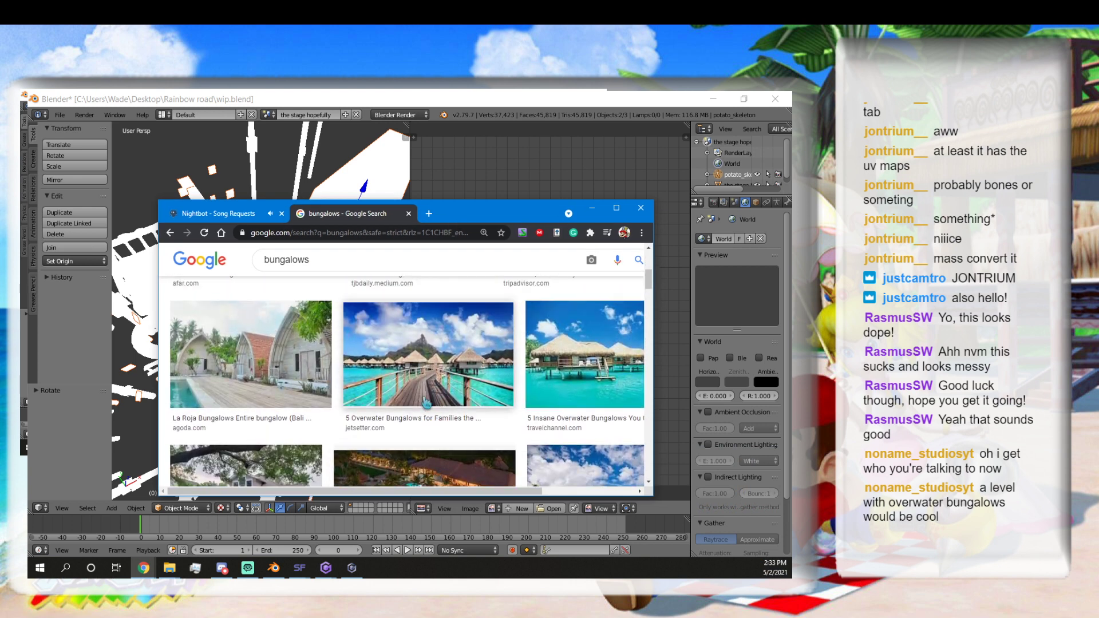
{"action": "scroll", "coordinate": [424, 398], "scroll_direction": "down", "scroll_amount": 2}
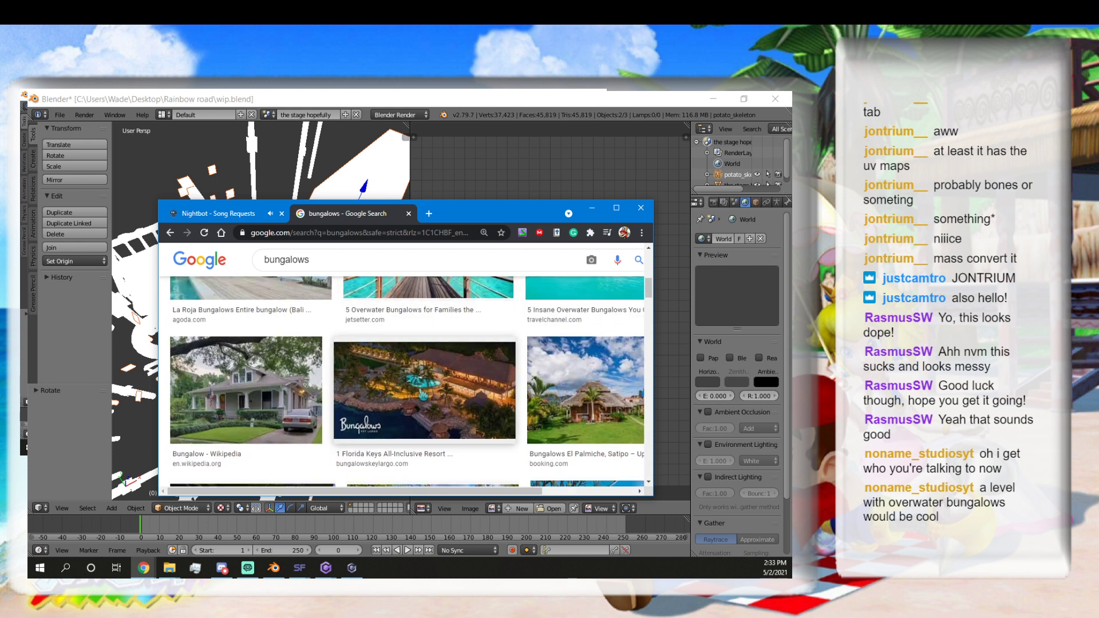
{"action": "scroll", "coordinate": [422, 395], "scroll_direction": "up", "scroll_amount": 3}
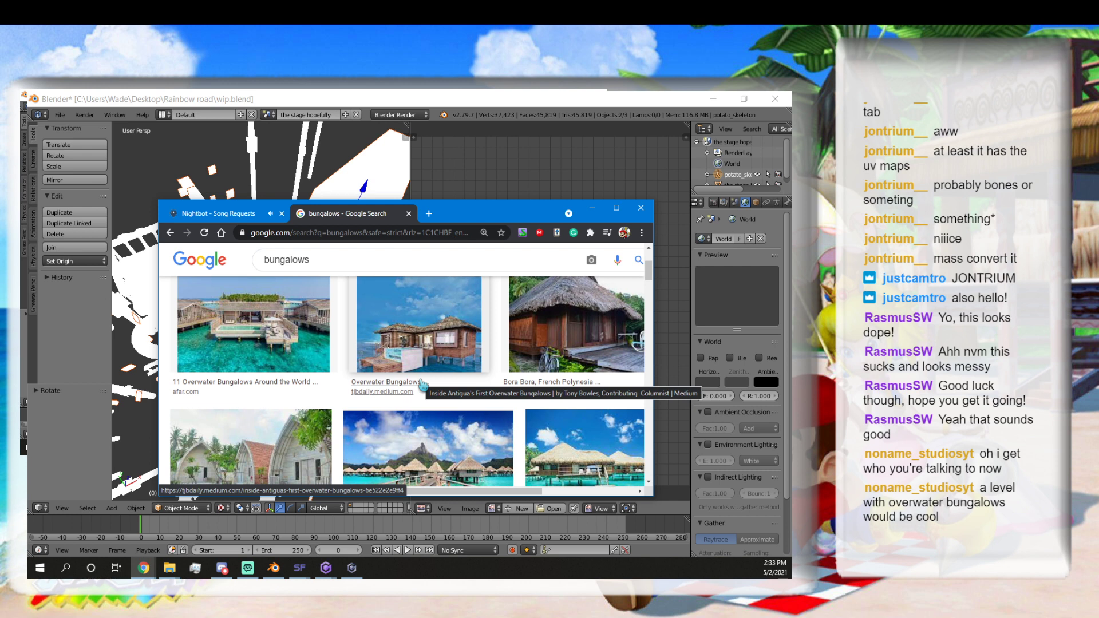
{"action": "scroll", "coordinate": [423, 386], "scroll_direction": "up", "scroll_amount": 2}
{"action": "scroll", "coordinate": [427, 369], "scroll_direction": "down", "scroll_amount": 3}
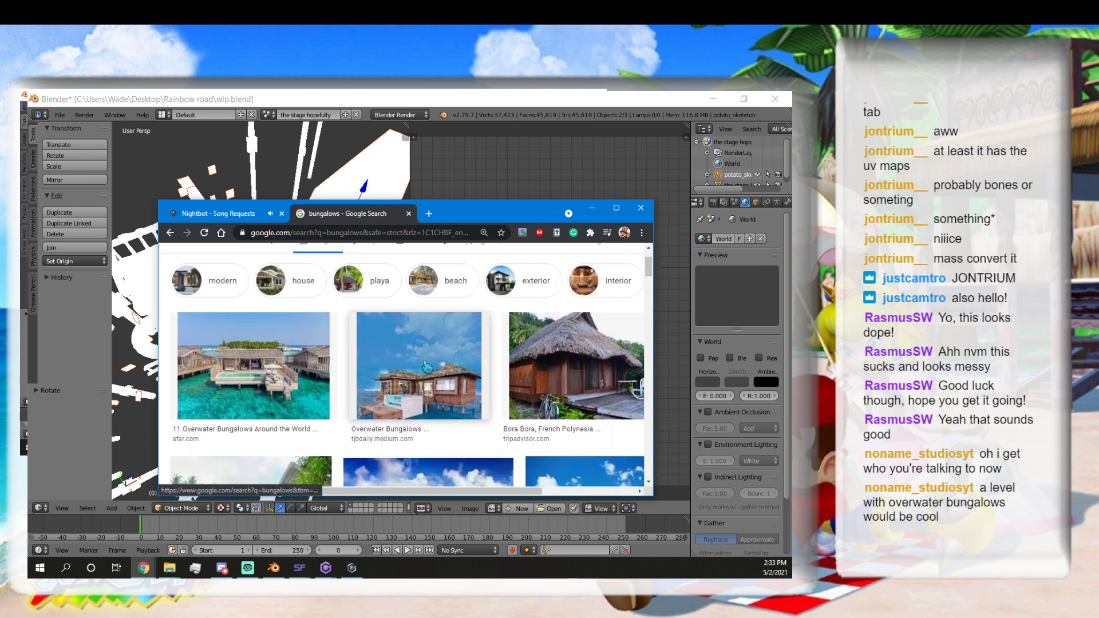
{"action": "scroll", "coordinate": [425, 367], "scroll_direction": "down", "scroll_amount": 2}
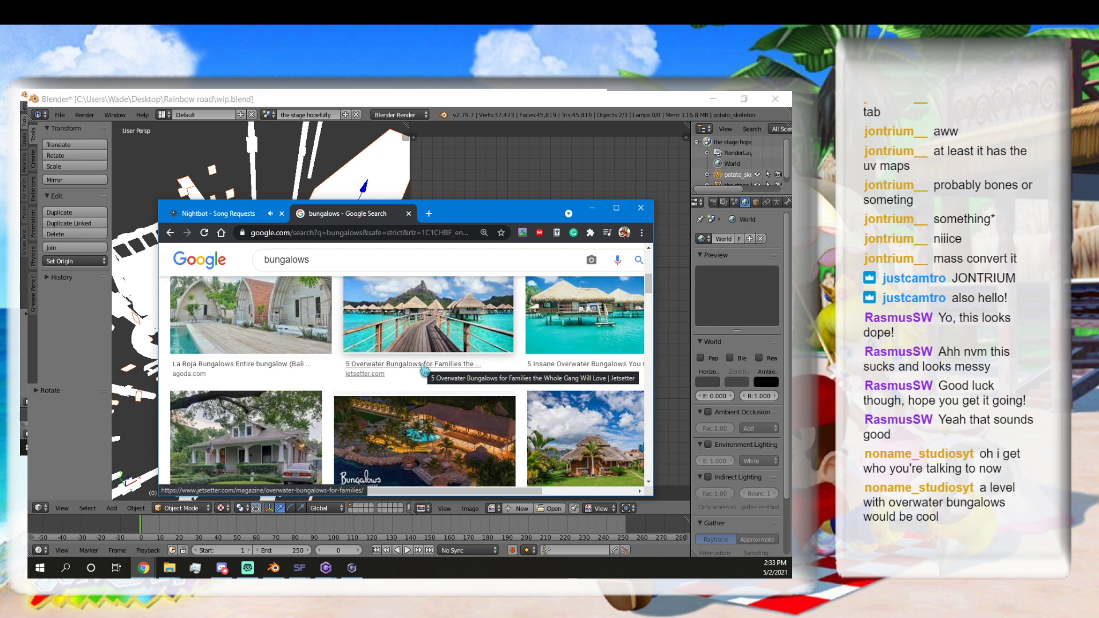
{"action": "left_click", "coordinate": [640, 208]}
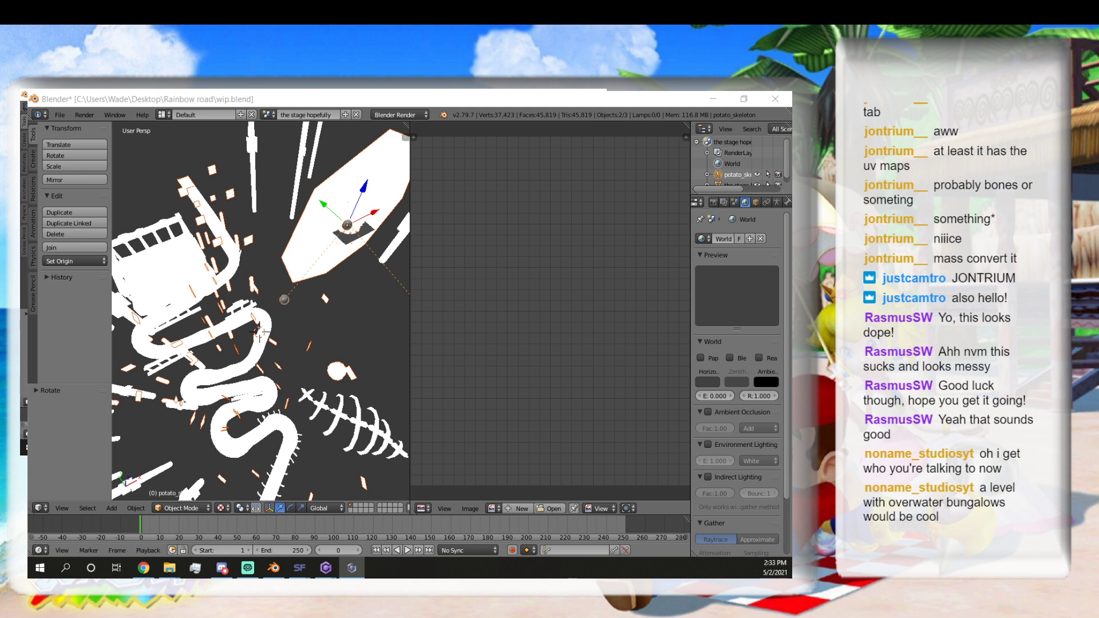
{"action": "left_click", "coordinate": [143, 568]}
{"action": "left_click_drag", "start_coordinate": [349, 208], "coordinate": [1019, 332]}
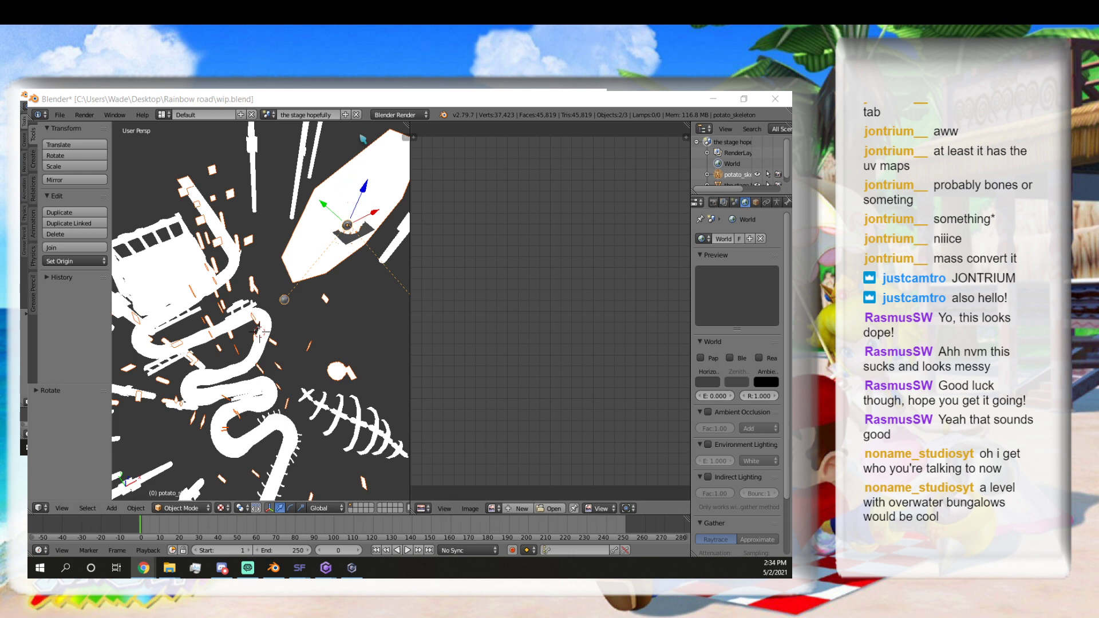
Return to Blender and examine the imported potato model beside the stage, checking its skeleton in Edit Mode.
{"action": "left_click", "coordinate": [373, 102]}
{"action": "scroll", "coordinate": [341, 255], "scroll_direction": "up", "scroll_amount": 2}
{"action": "scroll", "coordinate": [300, 297], "scroll_direction": "down", "scroll_amount": 5}
{"action": "middle_click_drag", "start_coordinate": [299, 297], "coordinate": [291, 330]}
{"action": "scroll", "coordinate": [291, 330], "scroll_direction": "up", "scroll_amount": 4}
{"action": "middle_click_drag", "start_coordinate": [377, 352], "coordinate": [266, 342]}
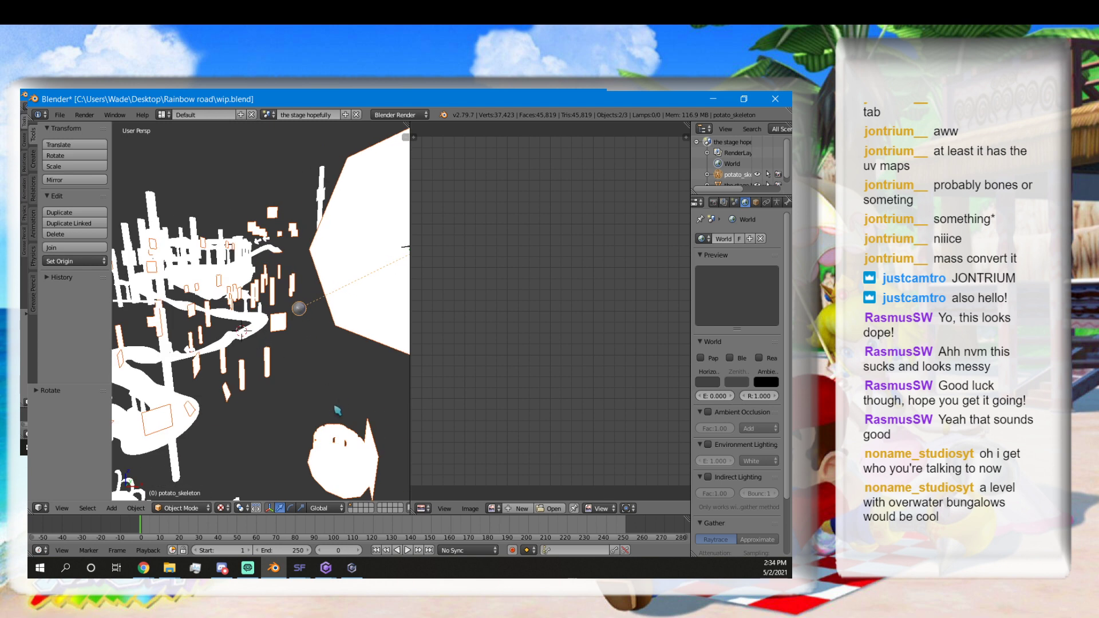
{"action": "middle_click_drag", "start_coordinate": [335, 412], "coordinate": [350, 393]}
{"action": "key", "text": "Tab"}
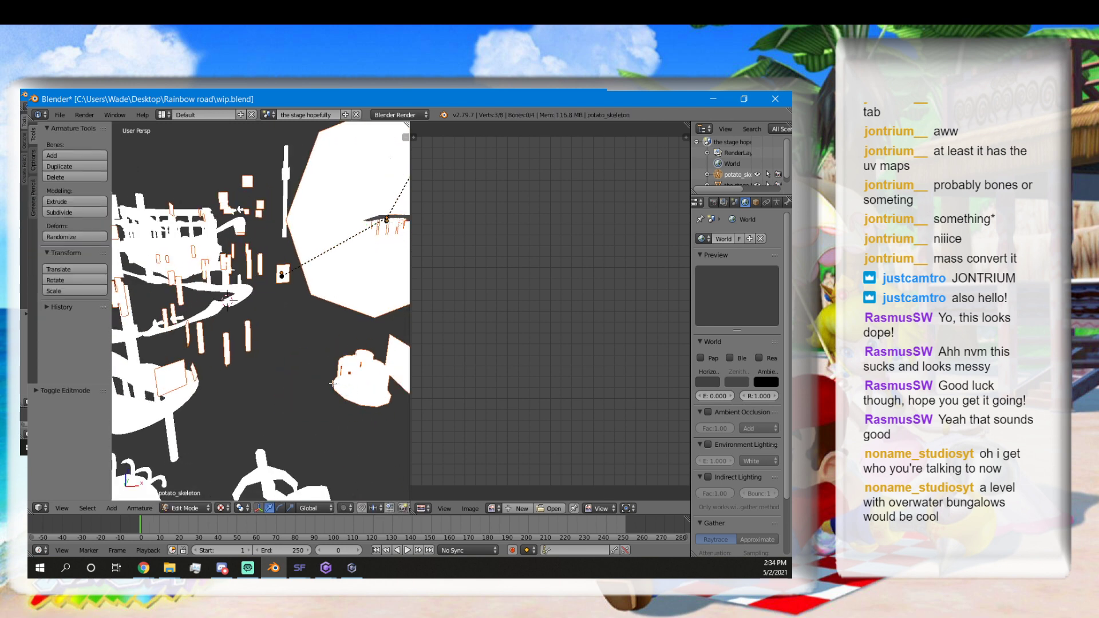
{"action": "key", "text": "Tab"}
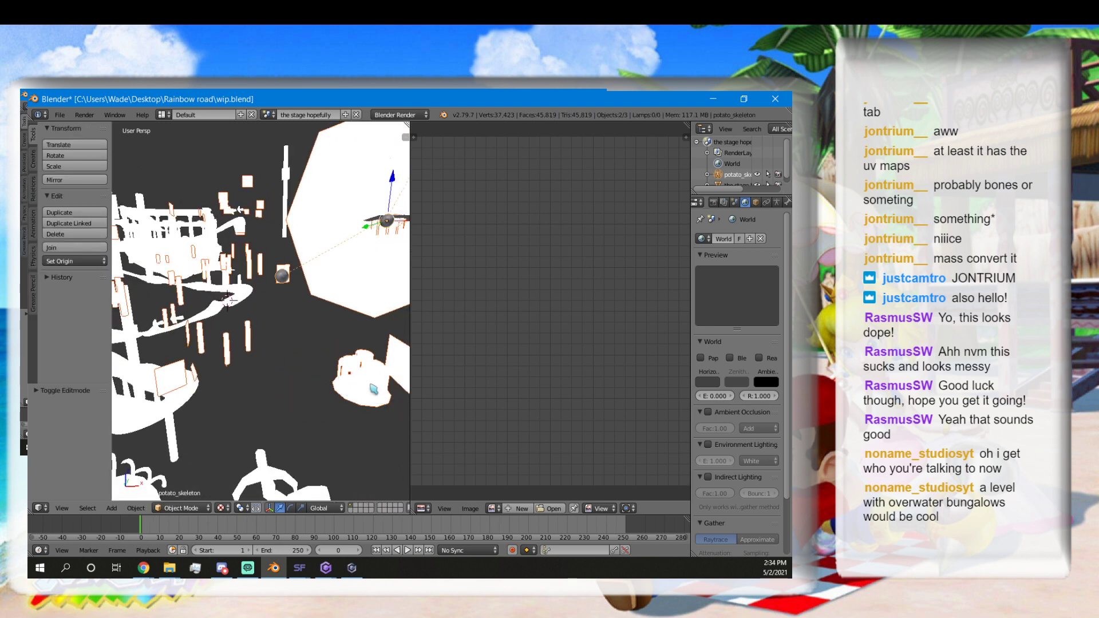
{"action": "key", "text": "Tab"}
{"action": "key", "text": "Tab"}
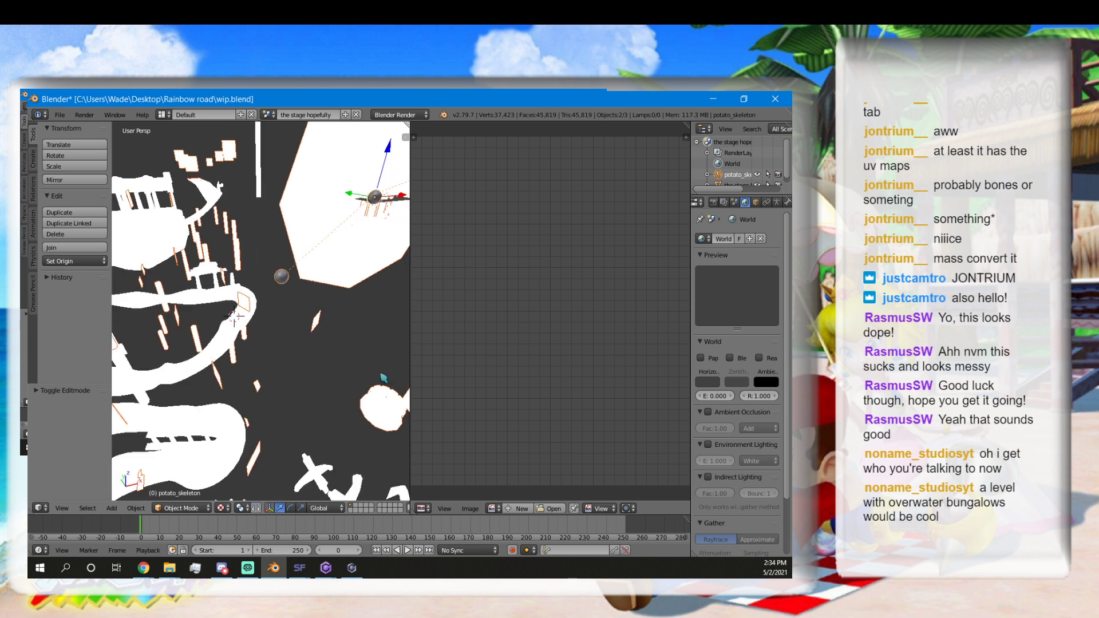
{"action": "mouse_move", "coordinate": [363, 355]}
{"action": "middle_mouse_down"}
{"action": "mouse_move", "coordinate": [383, 376]}
{"action": "mouse_move", "coordinate": [375, 368]}
{"action": "middle_mouse_up"}
Expand the potato skeleton's hierarchy and clear the potato mesh's parent to detach it from the armature.
{"action": "left_click", "coordinate": [707, 174]}
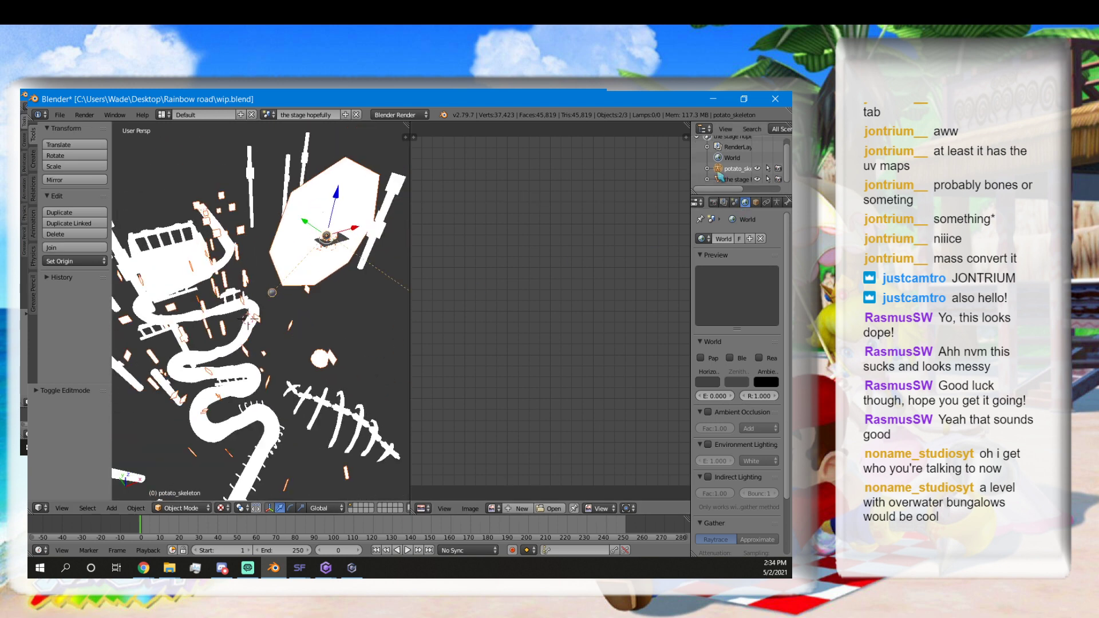
{"action": "scroll", "coordinate": [712, 169], "scroll_direction": "down", "scroll_amount": 2}
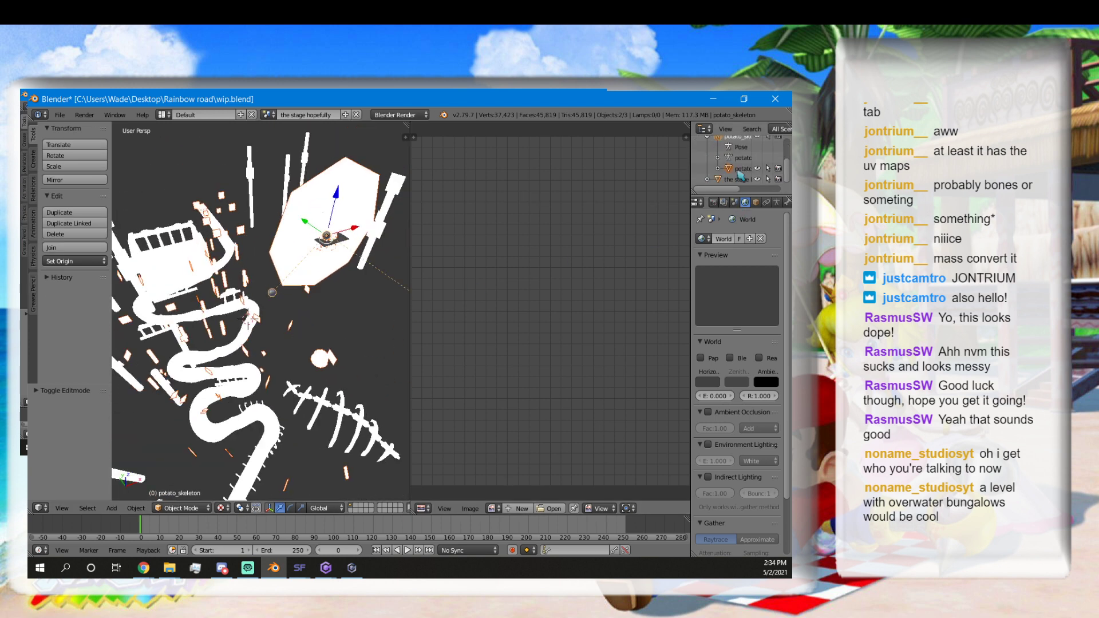
{"action": "left_click", "coordinate": [737, 169]}
{"action": "scroll", "coordinate": [735, 170], "scroll_direction": "up", "scroll_amount": 2}
{"action": "left_click_drag", "start_coordinate": [735, 170], "coordinate": [700, 161]}
Delete the potato skeleton object from the scene, keeping the detached potato mesh.
{"action": "scroll", "coordinate": [712, 174], "scroll_direction": "down", "scroll_amount": 2}
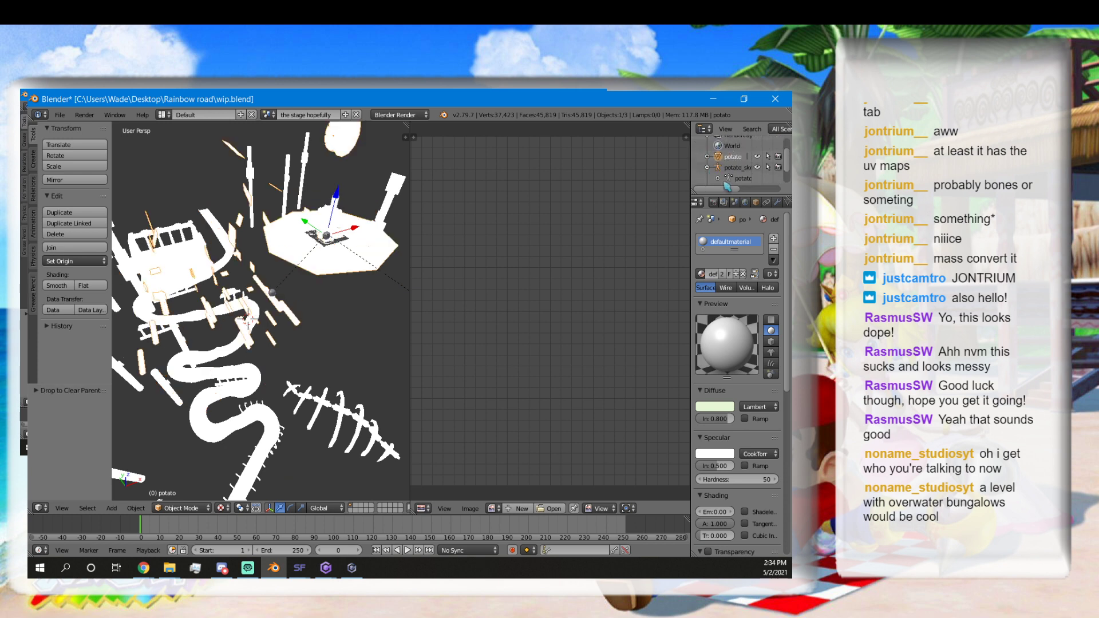
{"action": "left_click", "coordinate": [721, 170]}
{"action": "right_click", "coordinate": [720, 170]}
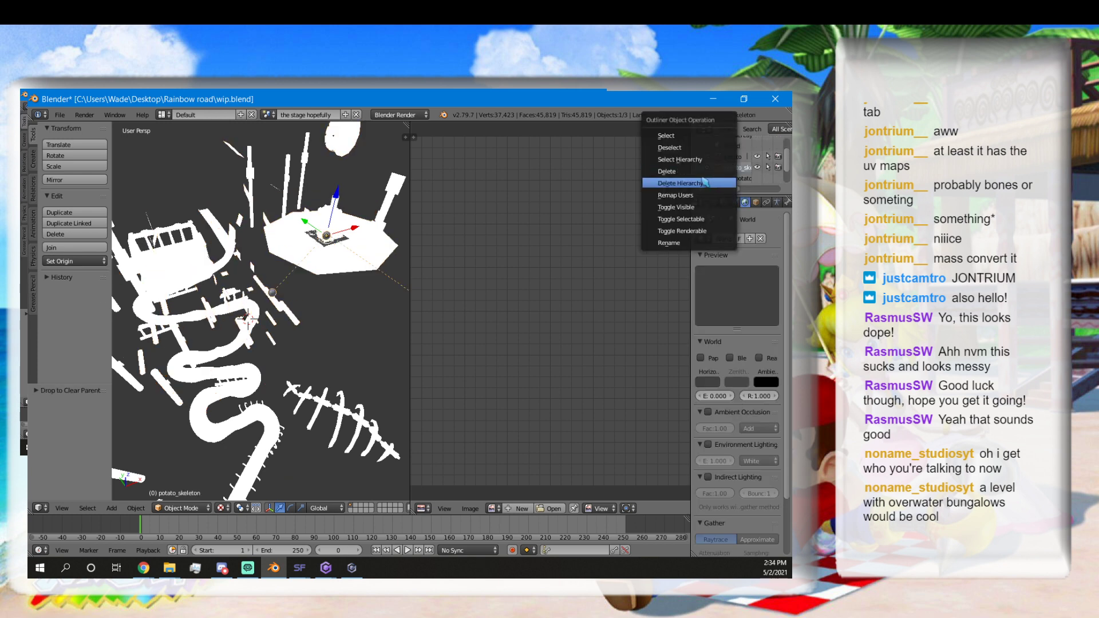
{"action": "left_click", "coordinate": [701, 174]}
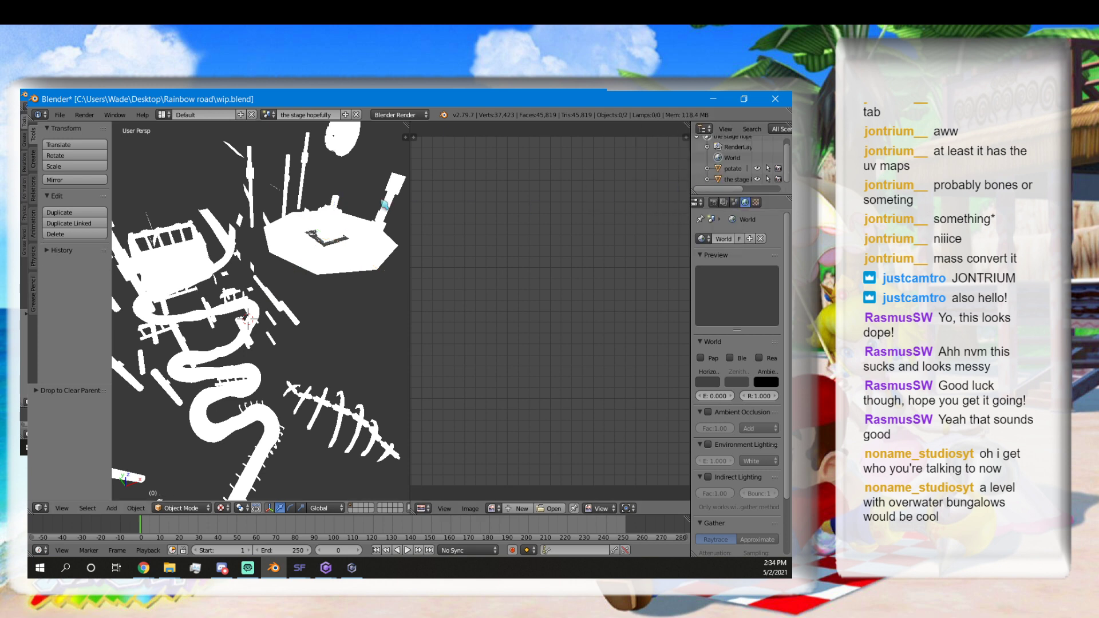
Rotate the potato mesh 90 degrees about the global X axis and check its alignment against the stage.
{"action": "right_click", "coordinate": [365, 238]}
{"action": "scroll", "coordinate": [365, 238], "scroll_direction": "down", "scroll_amount": 4}
{"action": "middle_click_drag", "start_coordinate": [321, 244], "coordinate": [353, 233]}
{"action": "middle_click_drag", "start_coordinate": [294, 312], "coordinate": [289, 279]}
{"action": "key", "text": "r"}
{"action": "key", "text": "x"}
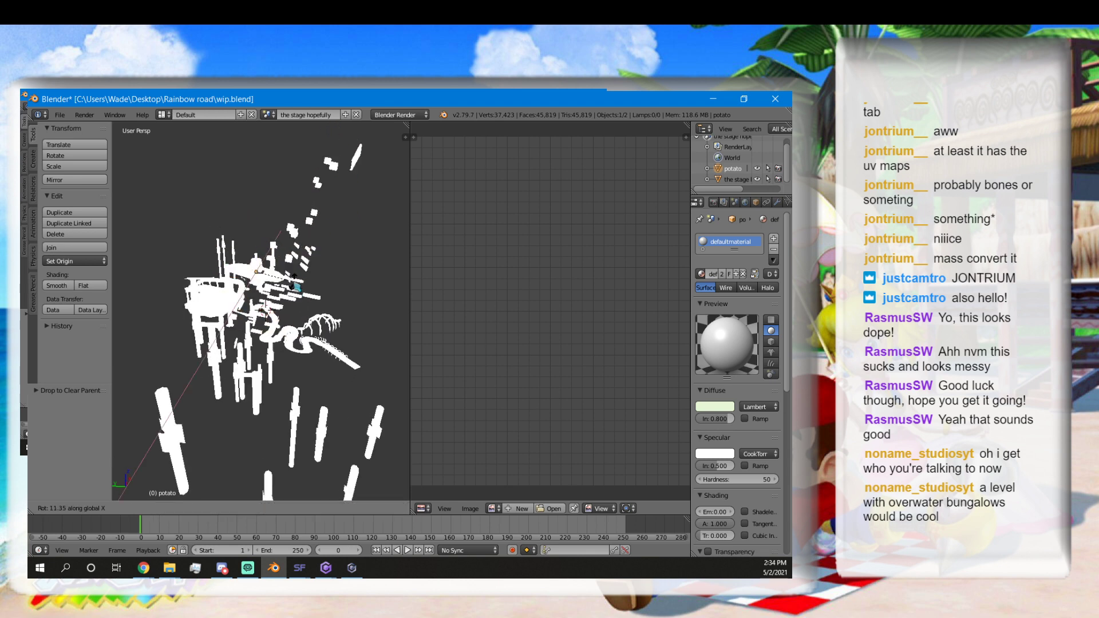
{"action": "type", "text": "90"}
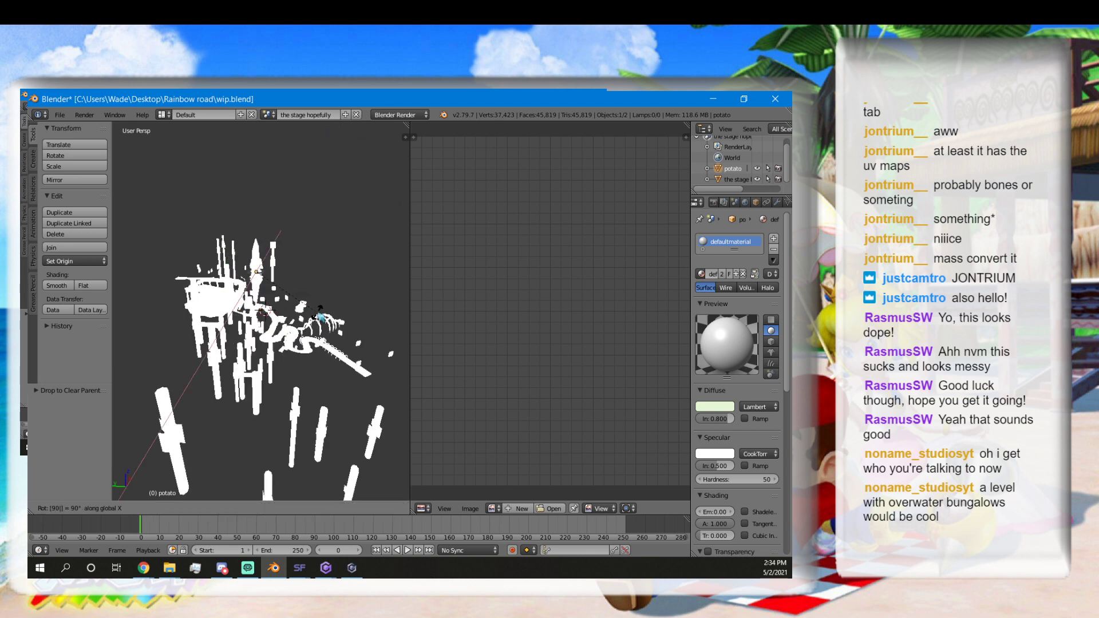
{"action": "key", "text": "Return"}
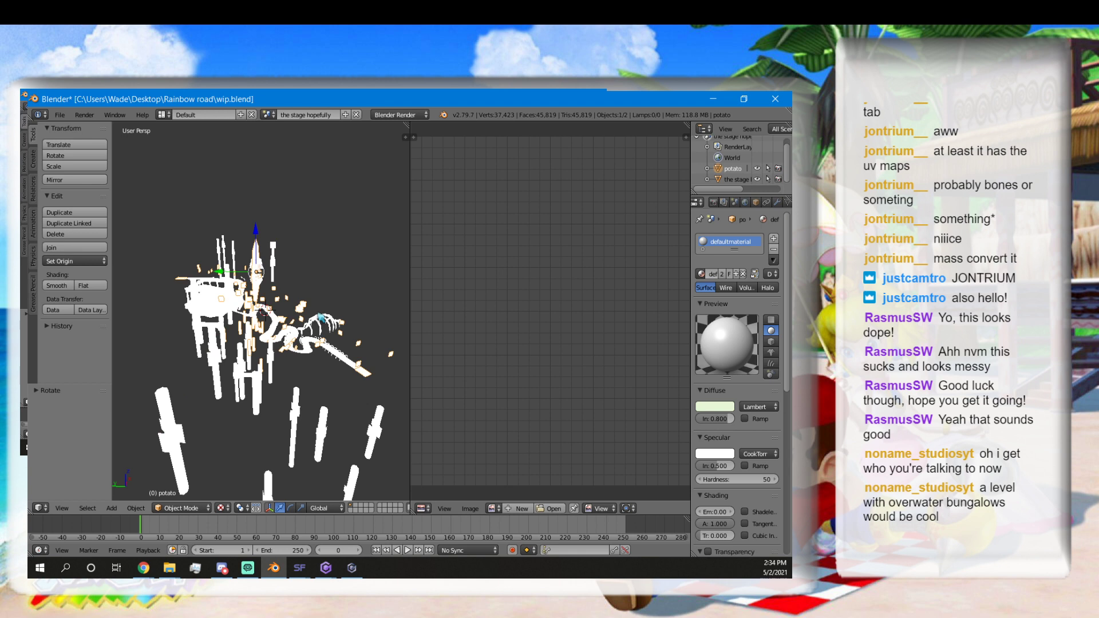
{"action": "scroll", "coordinate": [261, 312], "scroll_direction": "up", "scroll_amount": 8}
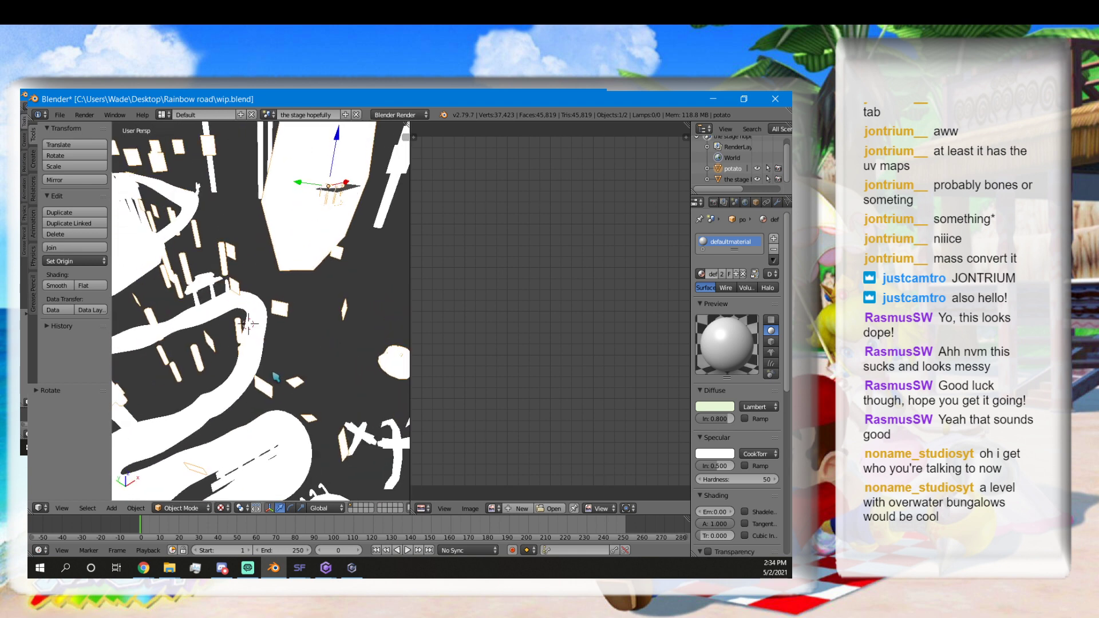
{"action": "mouse_move", "coordinate": [276, 377]}
{"action": "middle_mouse_down"}
{"action": "mouse_move", "coordinate": [220, 358]}
{"action": "mouse_move", "coordinate": [243, 374]}
{"action": "mouse_move", "coordinate": [253, 332]}
{"action": "mouse_move", "coordinate": [267, 327]}
{"action": "mouse_move", "coordinate": [217, 382]}
{"action": "mouse_move", "coordinate": [257, 369]}
{"action": "middle_mouse_up"}
{"action": "scroll", "coordinate": [230, 375], "scroll_direction": "down", "scroll_amount": 4}
{"action": "scroll", "coordinate": [240, 369], "scroll_direction": "up", "scroll_amount": 3}
{"action": "scroll", "coordinate": [258, 368], "scroll_direction": "down", "scroll_amount": 4}
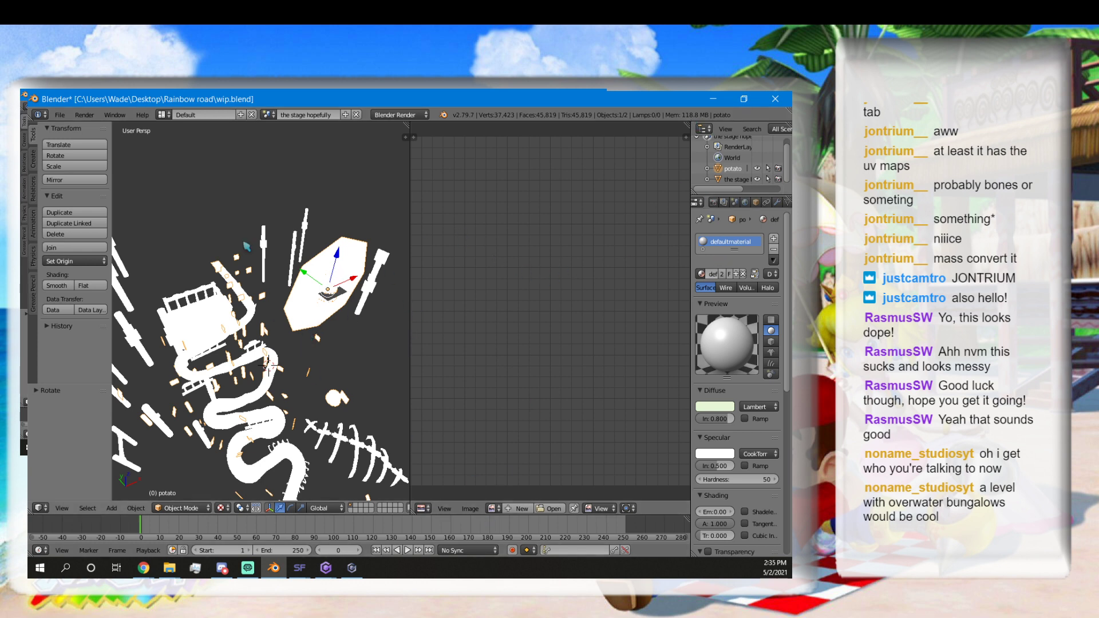
Save the Rainbow Road scene to the existing wip.blend file.
{"action": "left_click", "coordinate": [59, 116]}
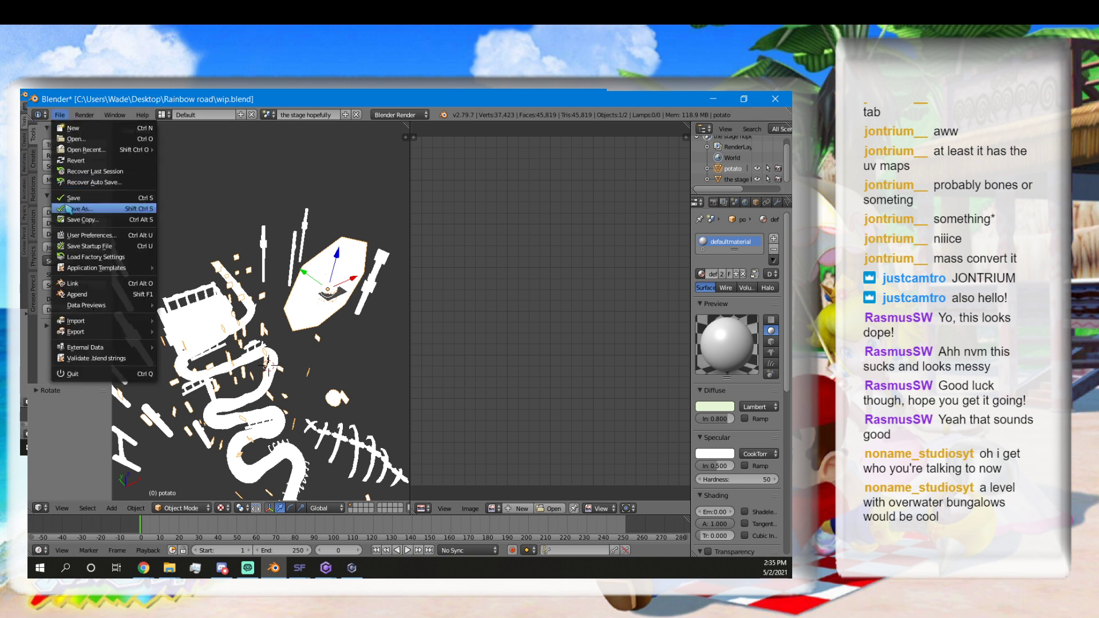
{"action": "left_click", "coordinate": [72, 197]}
{"action": "left_click", "coordinate": [59, 115]}
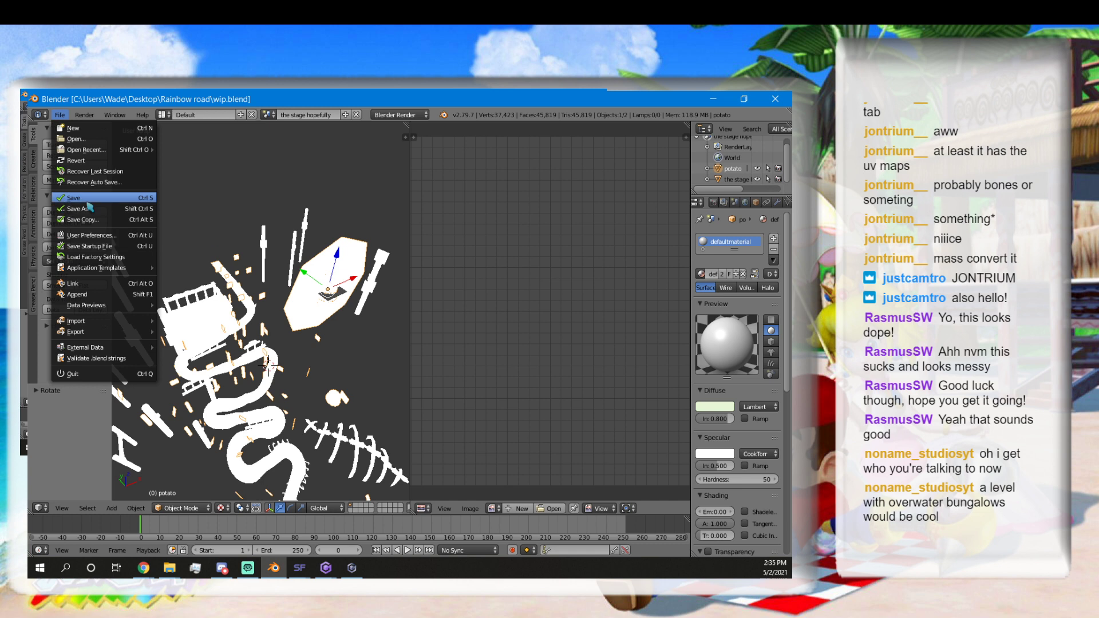
{"action": "left_click", "coordinate": [85, 200]}
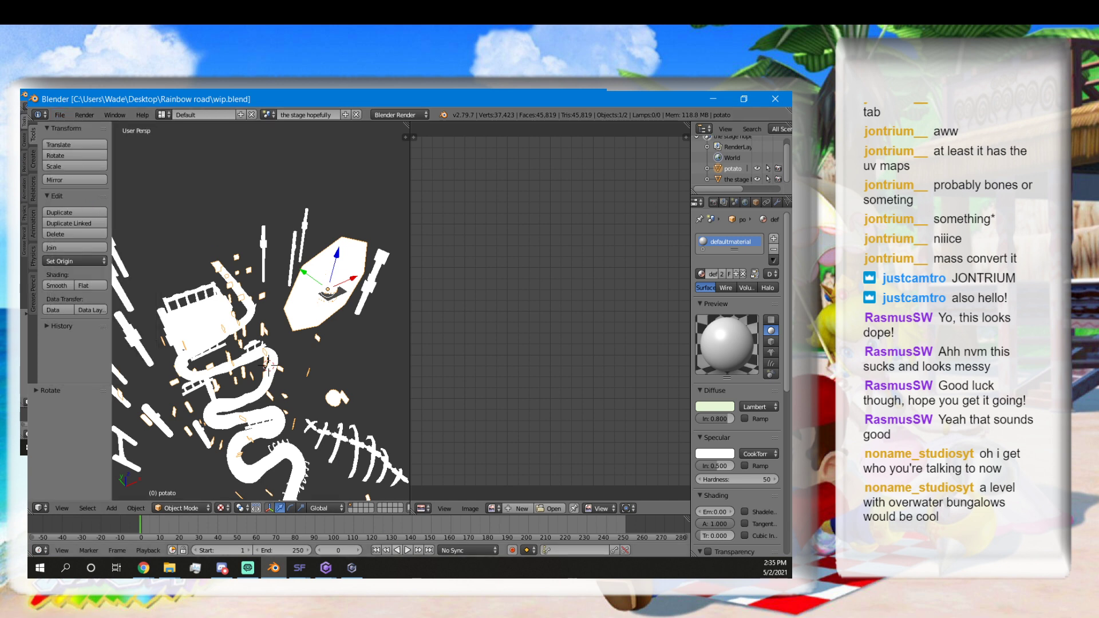
Switch to pyisotools and GC-Tool and arrange their windows next to each other.
{"action": "left_click", "coordinate": [299, 568]}
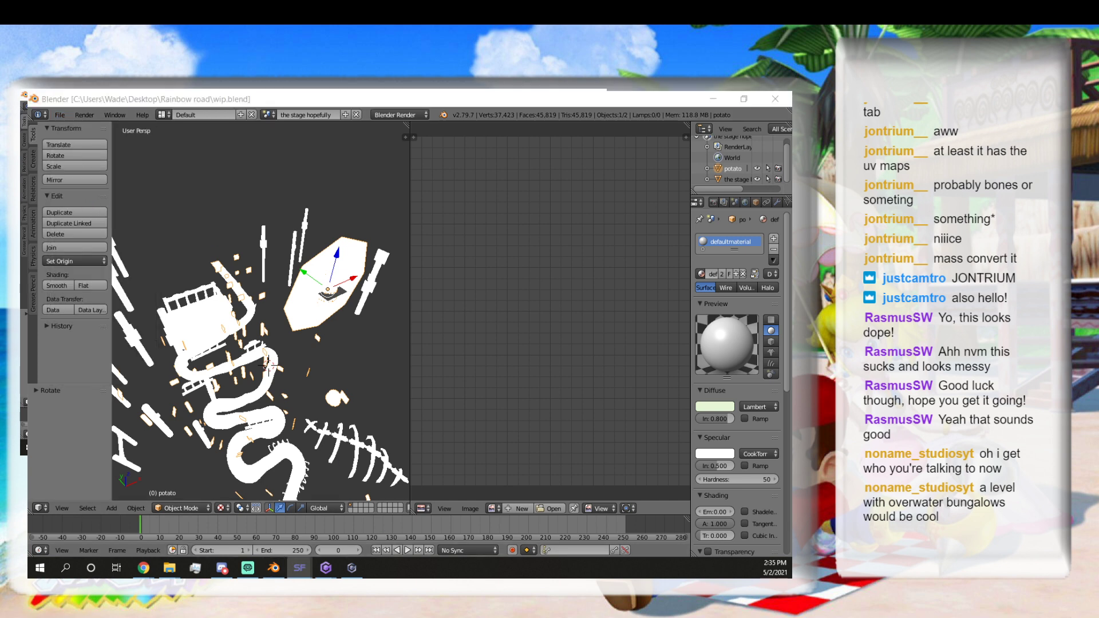
{"action": "key", "text": "alt+Tab"}
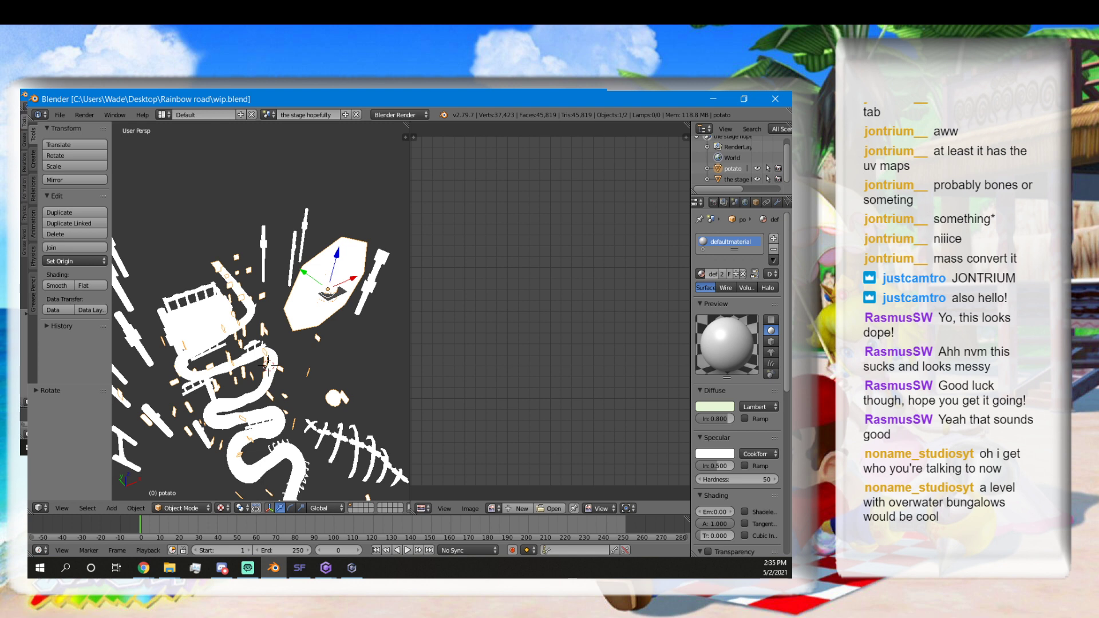
{"action": "key", "text": "alt+Tab"}
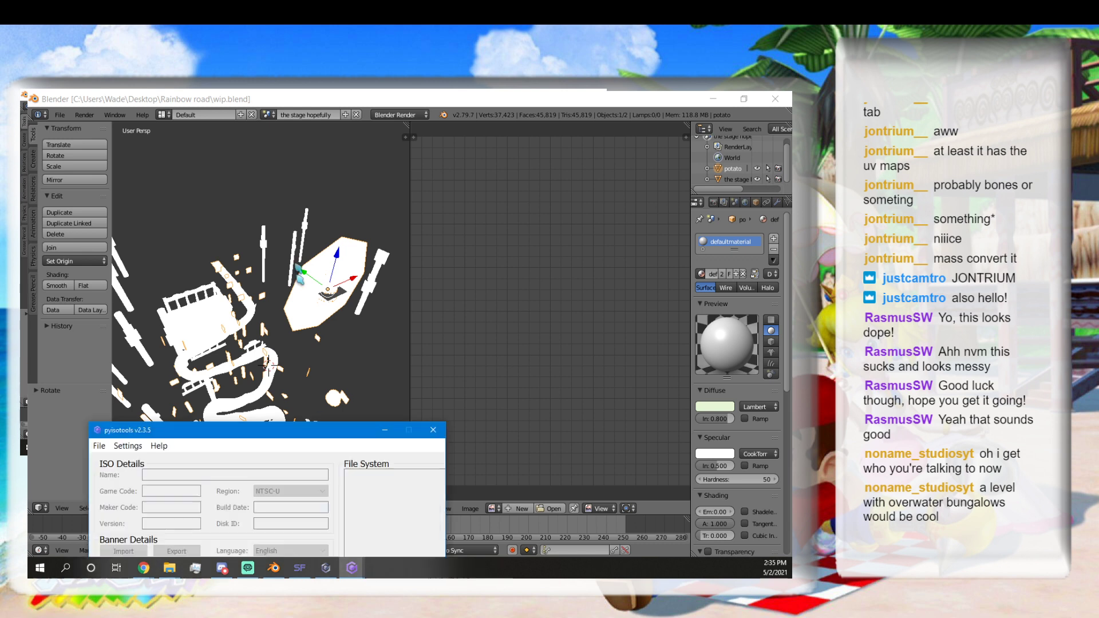
{"action": "left_click_drag", "start_coordinate": [298, 424], "coordinate": [275, 207]}
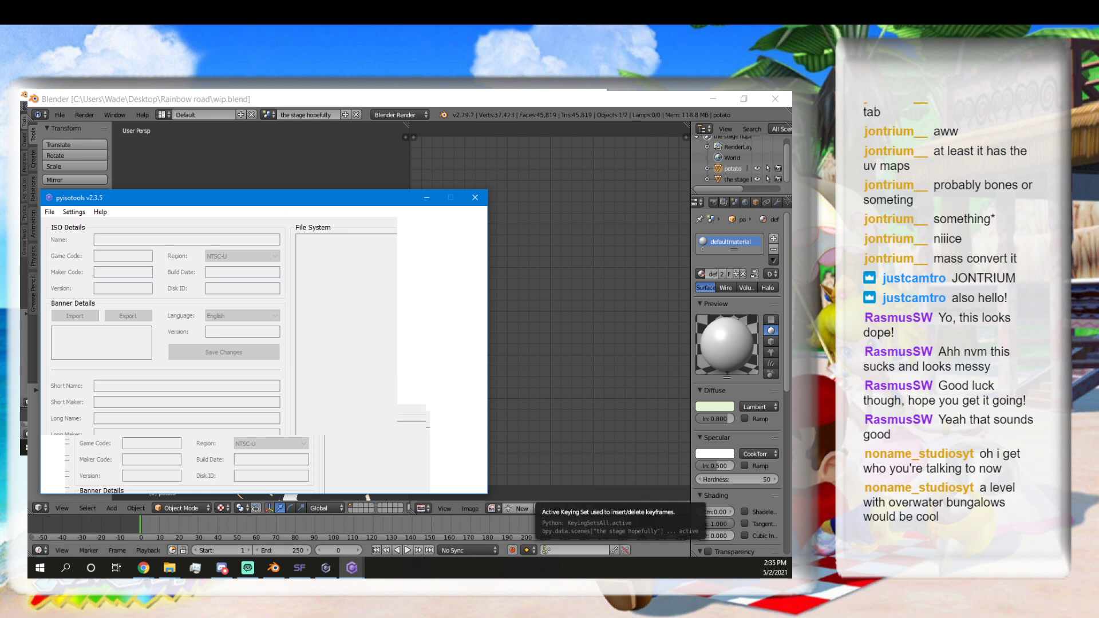
{"action": "left_click", "coordinate": [325, 567]}
{"action": "left_click_drag", "start_coordinate": [360, 165], "coordinate": [427, 188]}
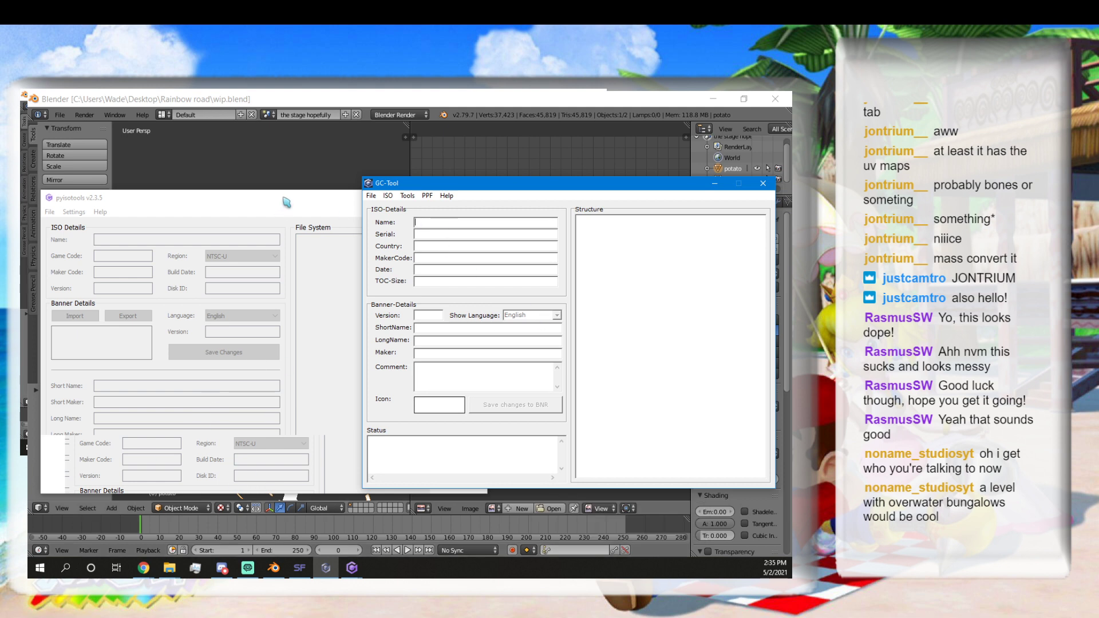
{"action": "mouse_move", "coordinate": [283, 198]}
{"action": "left_mouse_down"}
{"action": "mouse_move", "coordinate": [321, 200]}
{"action": "mouse_move", "coordinate": [296, 281]}
{"action": "mouse_move", "coordinate": [335, 214]}
{"action": "mouse_move", "coordinate": [296, 206]}
{"action": "left_mouse_up"}
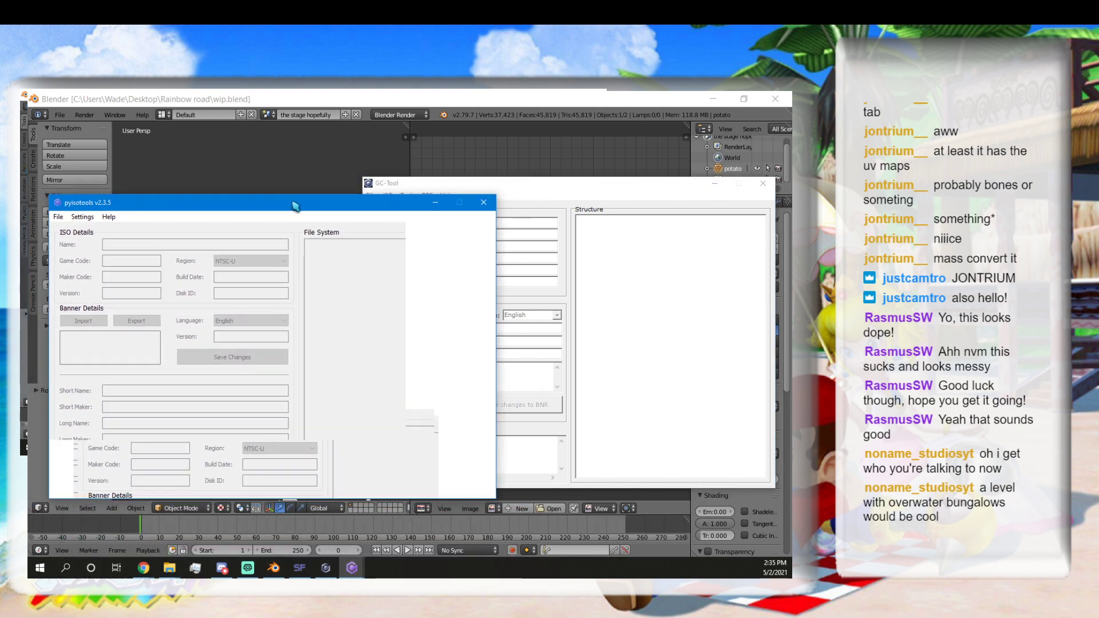
Browse the Desktop folders in GC-Tool's GameCube ISO file picker, closing it without opening an image.
{"action": "left_click", "coordinate": [534, 185]}
{"action": "left_click", "coordinate": [371, 195]}
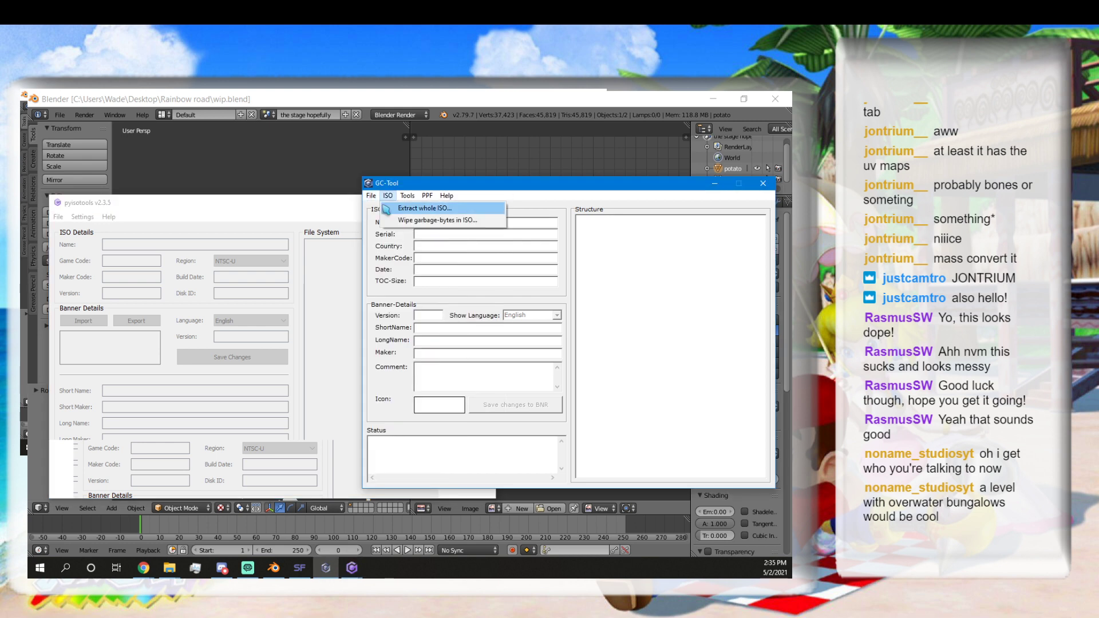
{"action": "left_click", "coordinate": [389, 208]}
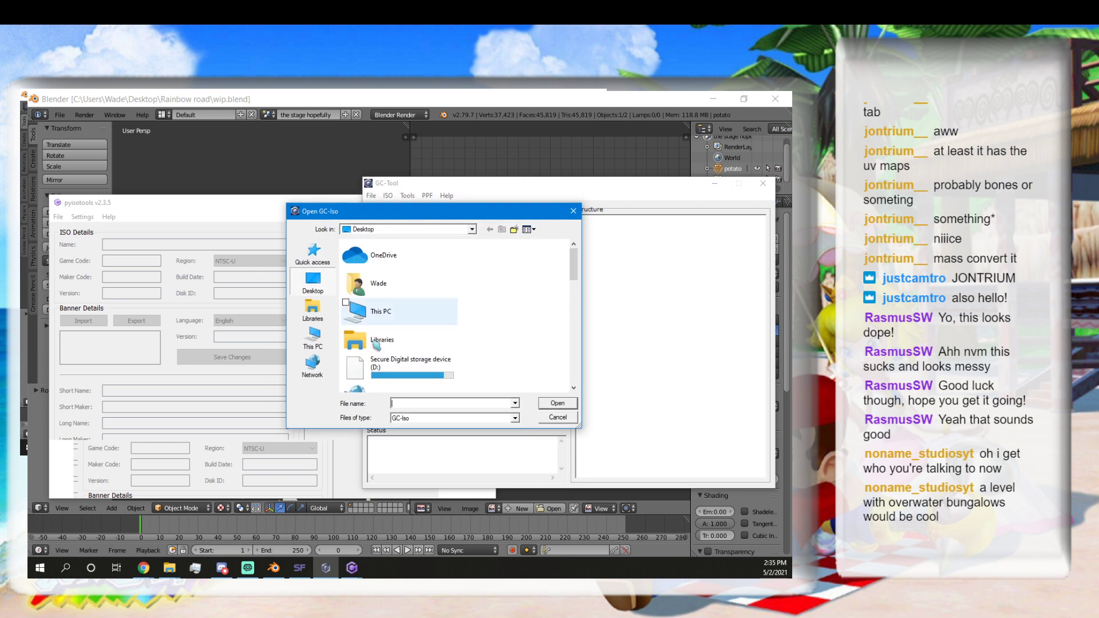
{"action": "scroll", "coordinate": [400, 376], "scroll_direction": "down", "scroll_amount": 6}
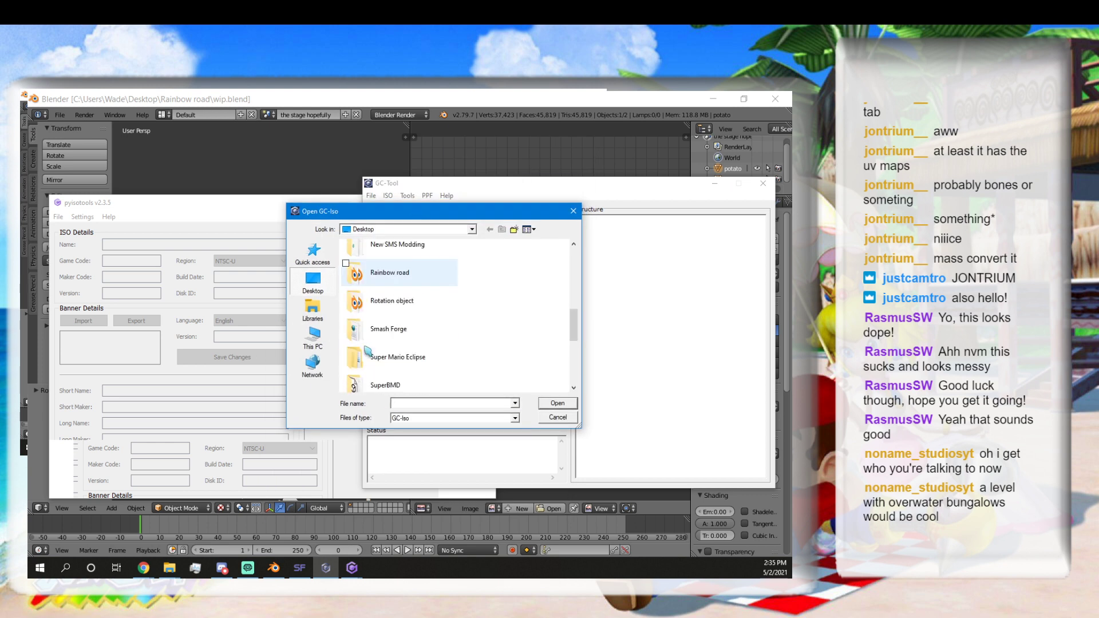
{"action": "scroll", "coordinate": [383, 355], "scroll_direction": "up", "scroll_amount": 6}
{"action": "scroll", "coordinate": [373, 342], "scroll_direction": "down", "scroll_amount": 2}
{"action": "scroll", "coordinate": [373, 342], "scroll_direction": "down", "scroll_amount": 2}
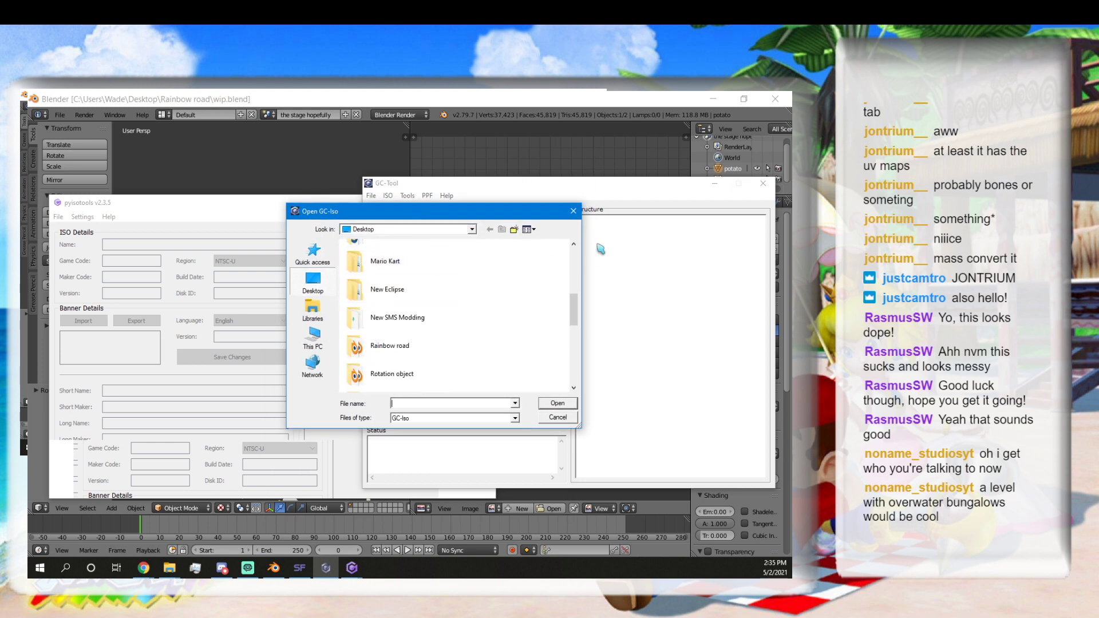
{"action": "left_click", "coordinate": [573, 211]}
View the Open Gamecube ISO dialog in pyisotools and close it without choosing a file.
{"action": "left_click", "coordinate": [77, 207]}
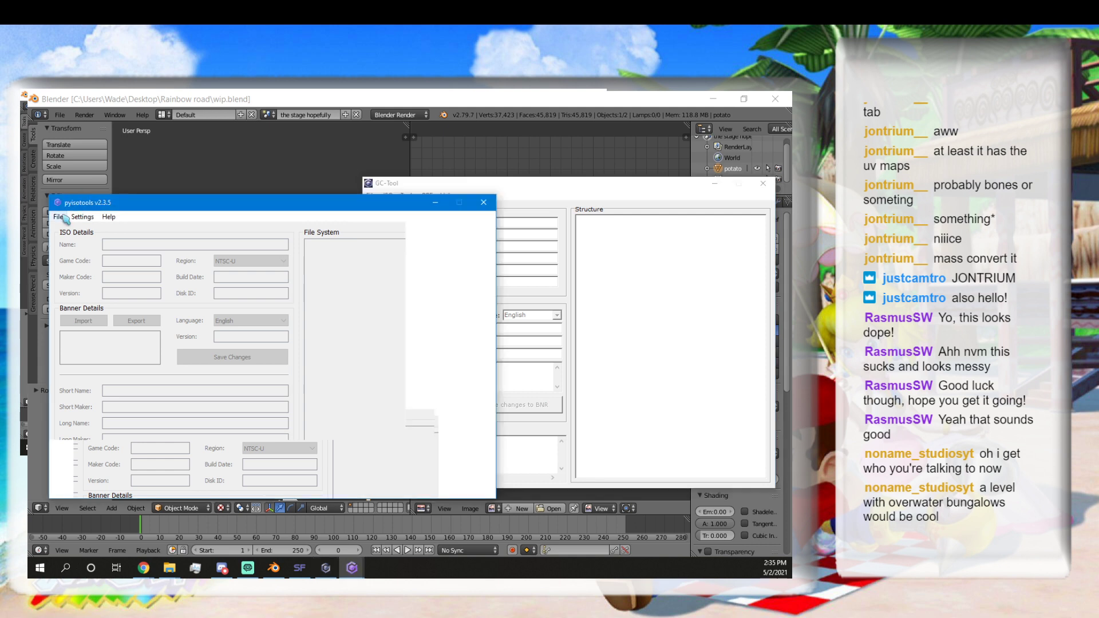
{"action": "left_click", "coordinate": [60, 218]}
{"action": "left_click", "coordinate": [72, 229]}
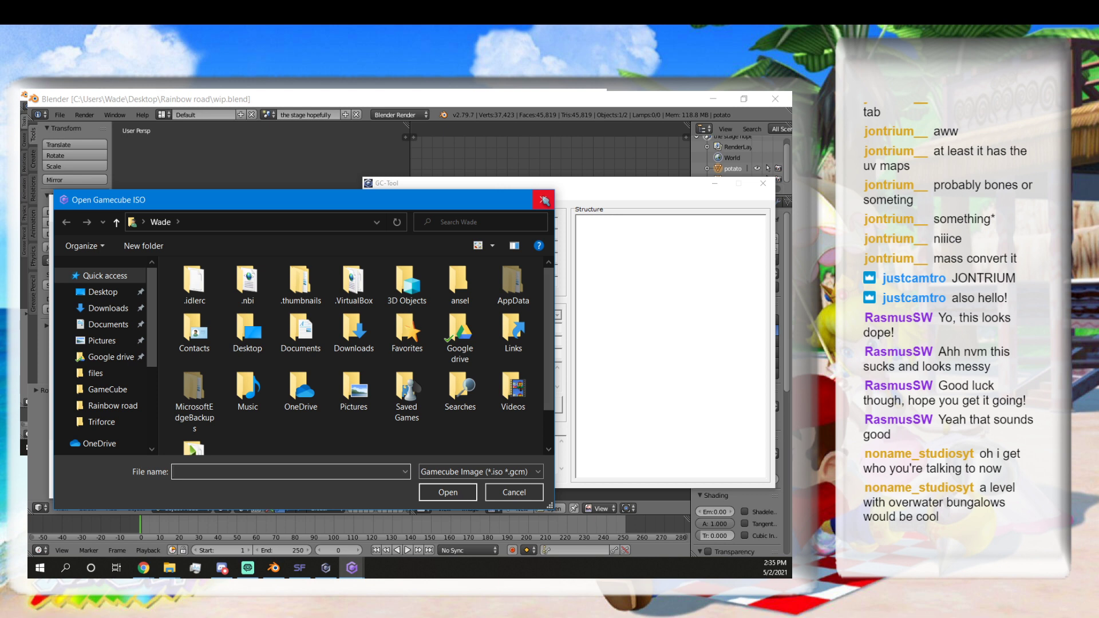
{"action": "left_click", "coordinate": [544, 200]}
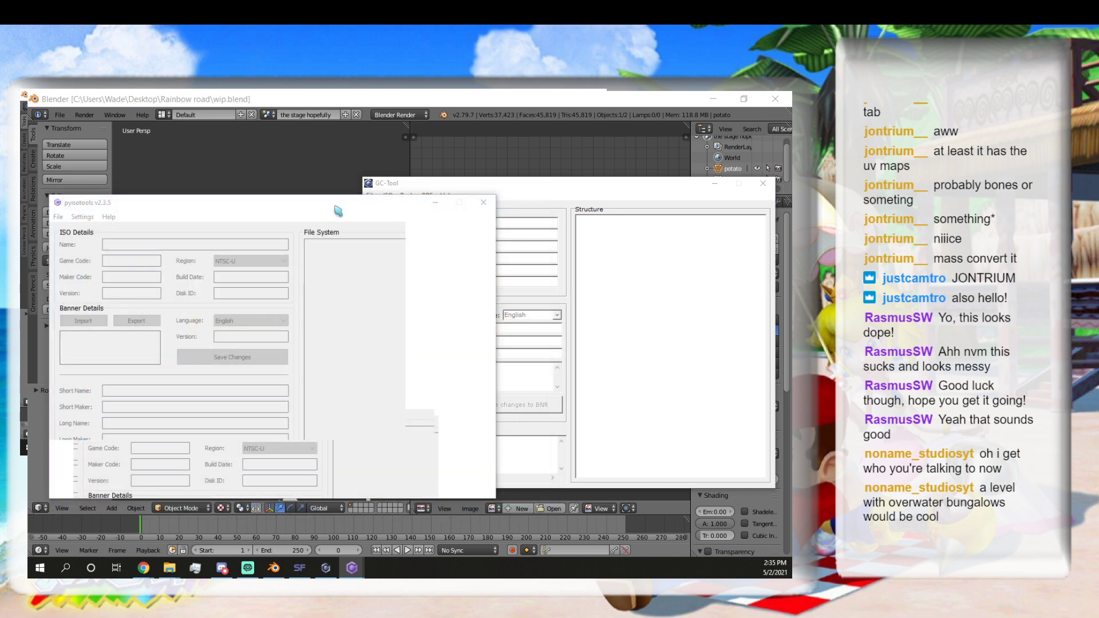
{"action": "left_click_drag", "start_coordinate": [355, 195], "coordinate": [400, 230]}
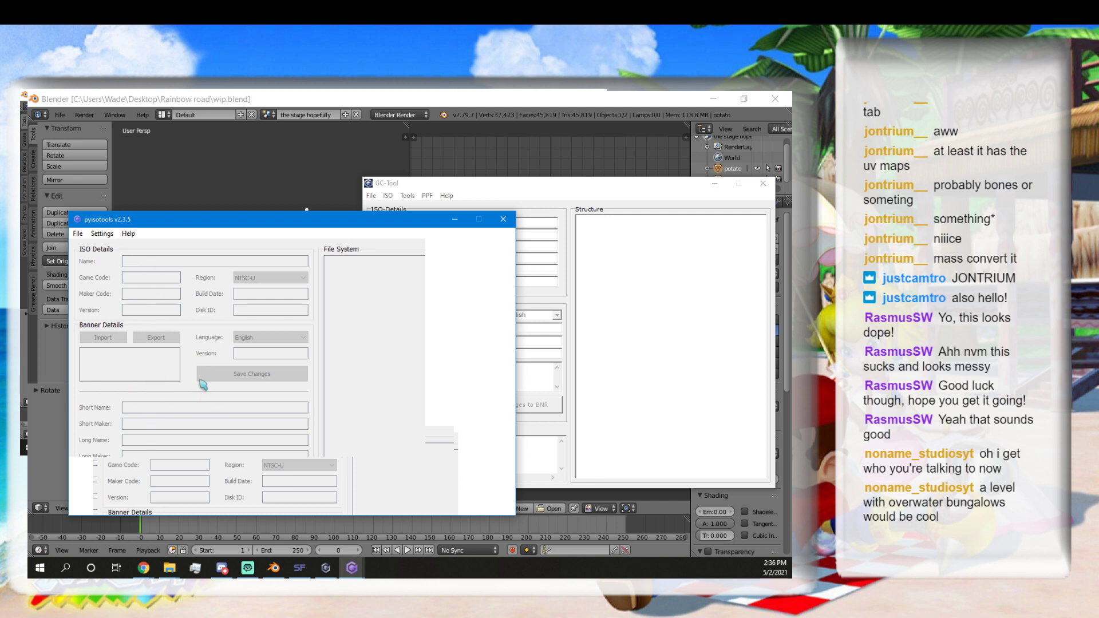
Look over GC-Tool's ISO and banner detail fields and close GC-Tool.
{"action": "left_click", "coordinate": [581, 357]}
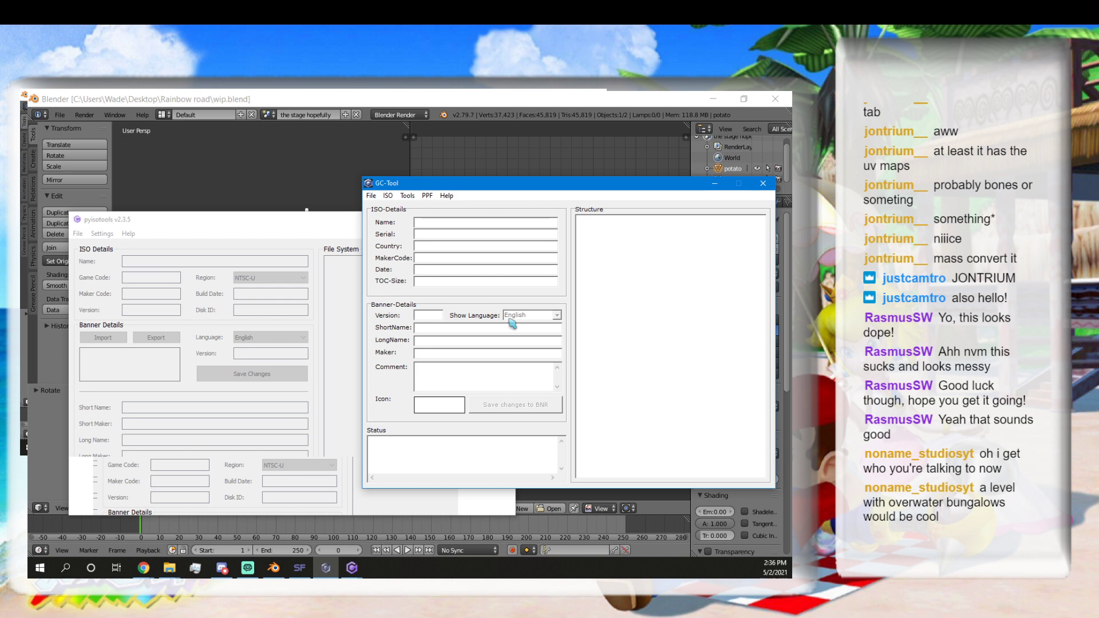
{"action": "left_click", "coordinate": [461, 245]}
{"action": "left_click", "coordinate": [454, 281]}
{"action": "left_click", "coordinate": [430, 370]}
{"action": "left_click_drag", "start_coordinate": [596, 195], "coordinate": [543, 231]}
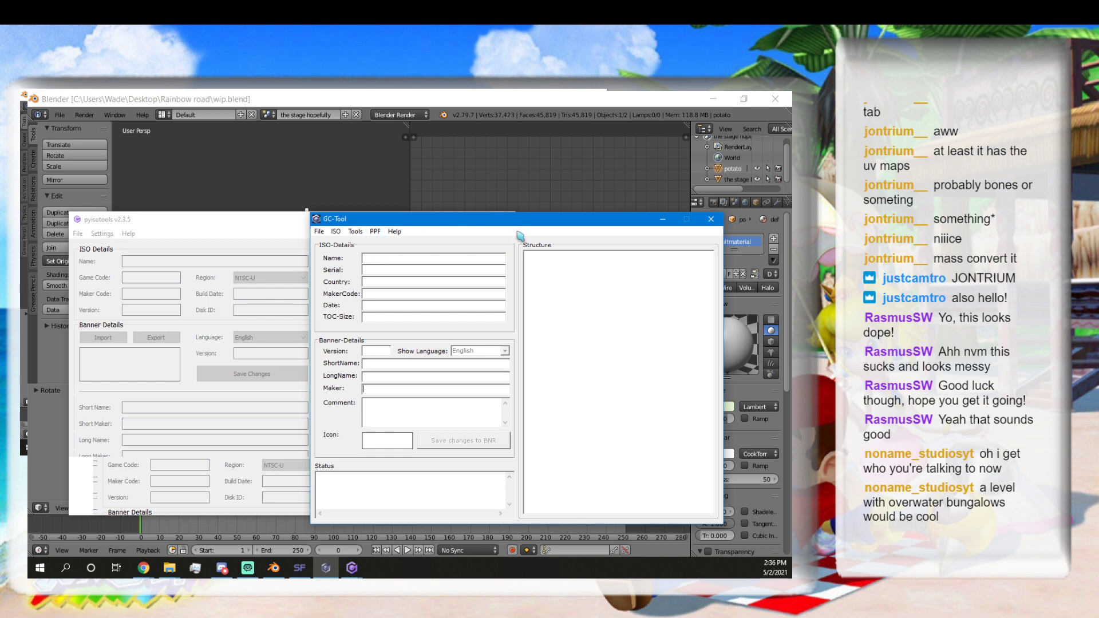
{"action": "left_click_drag", "start_coordinate": [542, 227], "coordinate": [595, 250]}
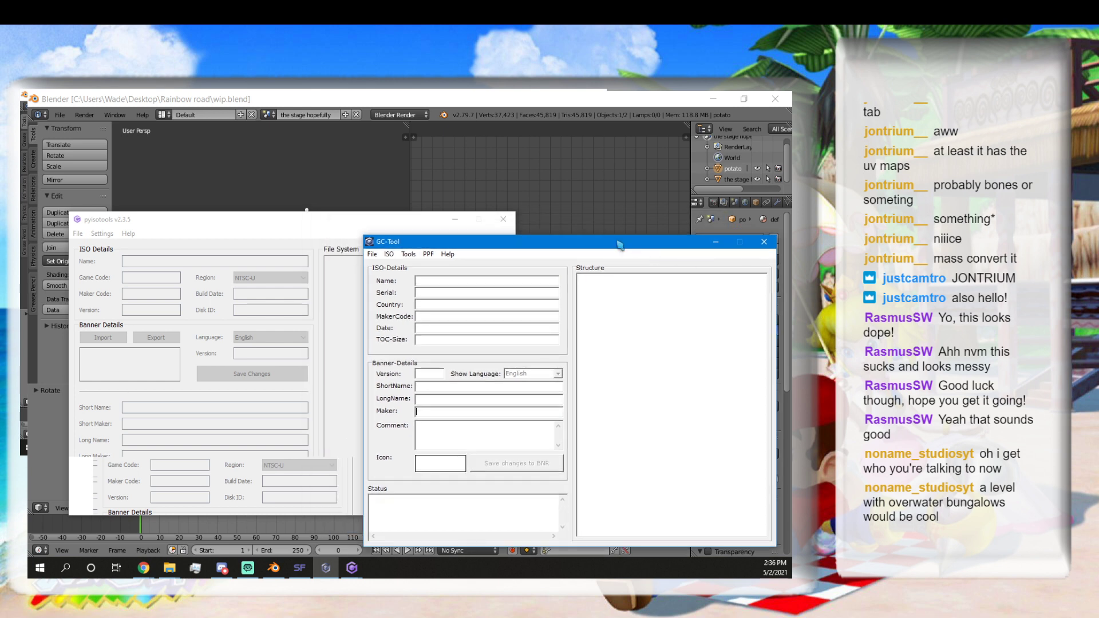
{"action": "left_click_drag", "start_coordinate": [669, 244], "coordinate": [593, 218]}
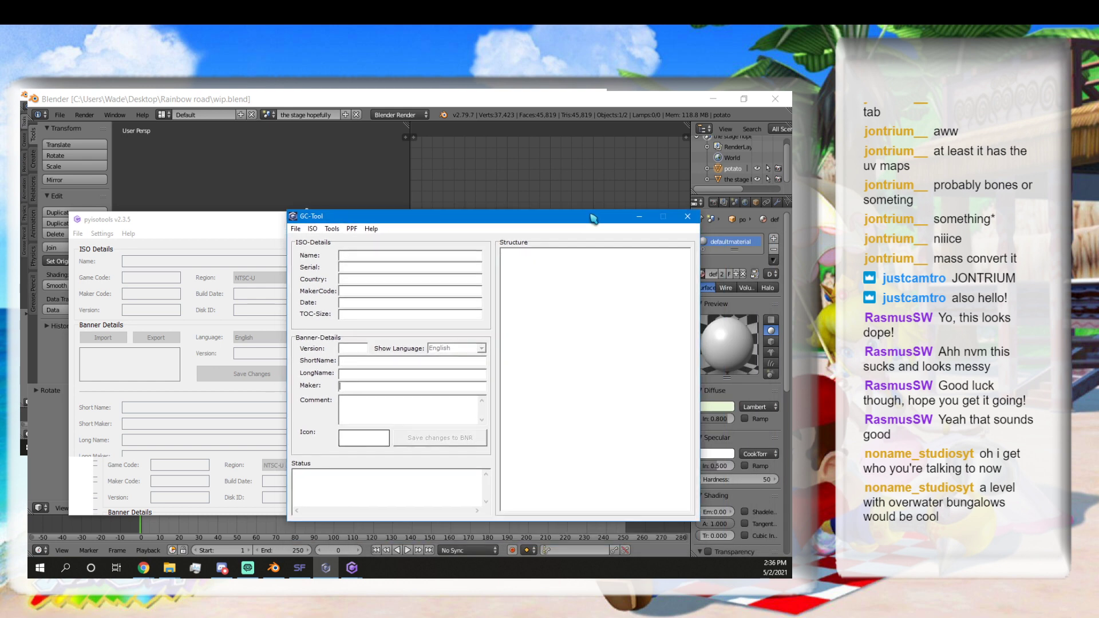
{"action": "left_click", "coordinate": [685, 218]}
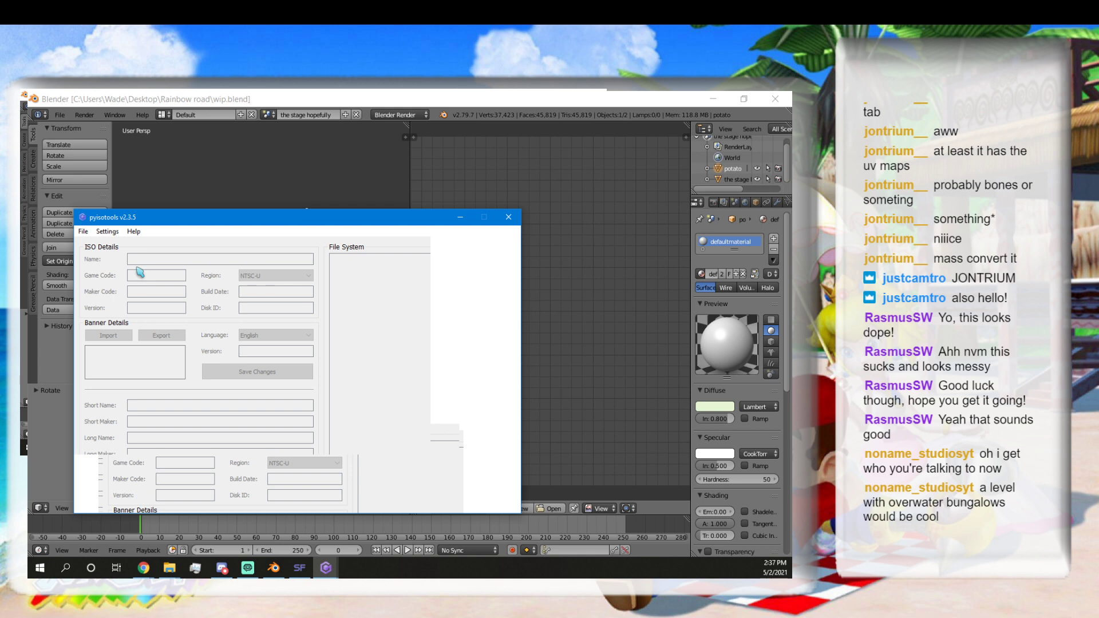
Open the SpongeBob SquarePants randomizer ISO from the Games > GameCube folder in pyisotools.
{"action": "left_click", "coordinate": [83, 231]}
{"action": "left_click", "coordinate": [99, 242]}
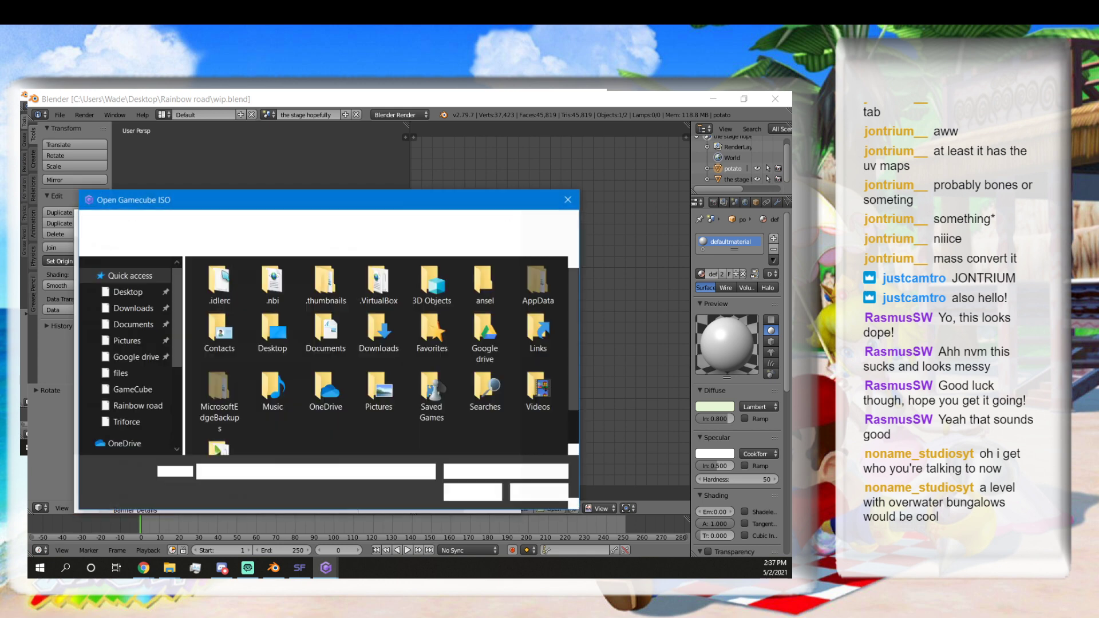
{"action": "scroll", "coordinate": [121, 377], "scroll_direction": "down", "scroll_amount": 3}
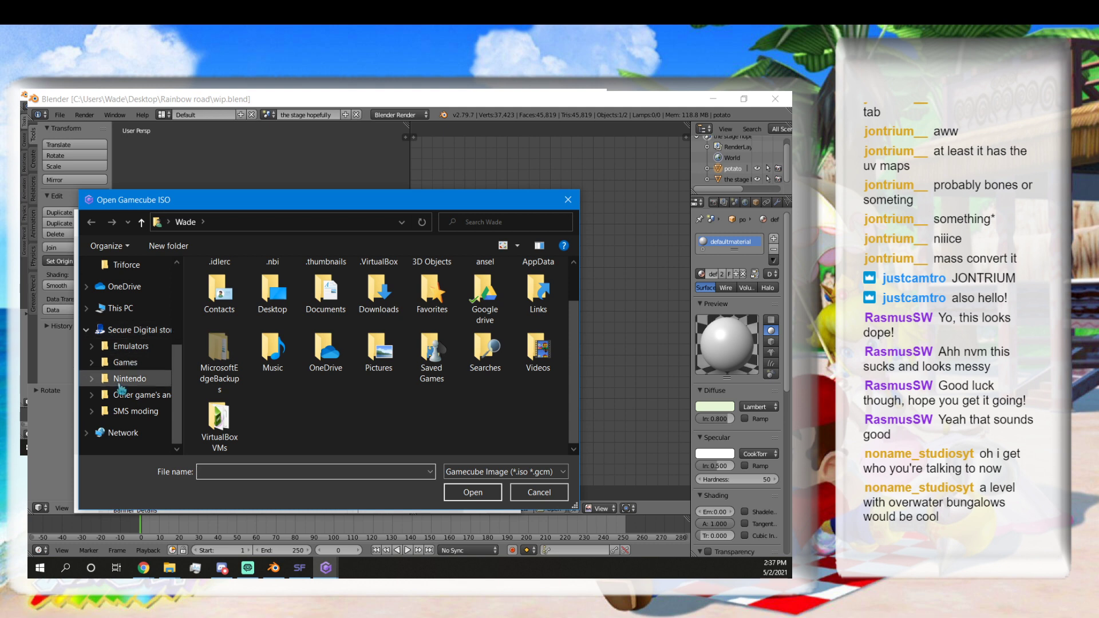
{"action": "left_click", "coordinate": [125, 363]}
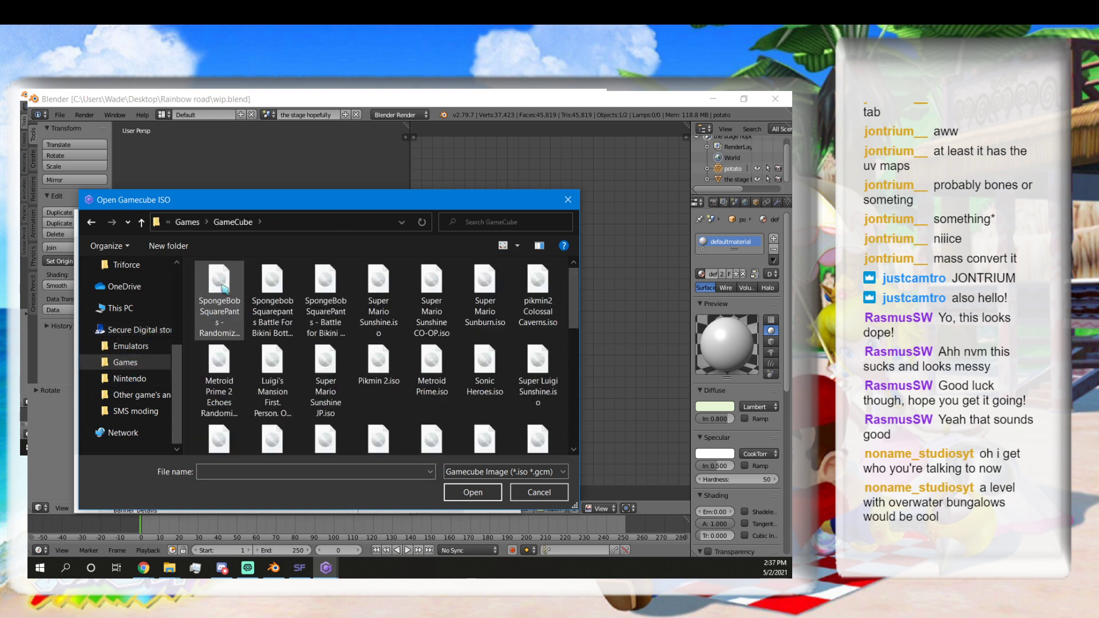
{"action": "left_click", "coordinate": [225, 291]}
{"action": "left_click", "coordinate": [471, 493]}
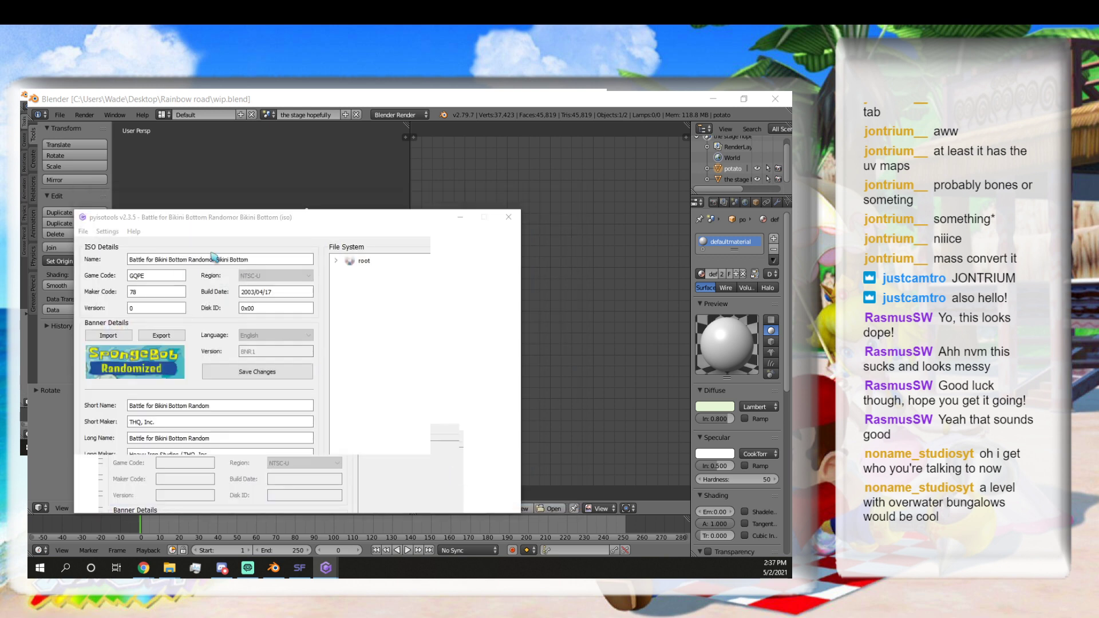
Shorten the name in the ISO details to "Battle for Bikini Bottom Rand" and look through the file commands.
{"action": "left_click", "coordinate": [131, 259]}
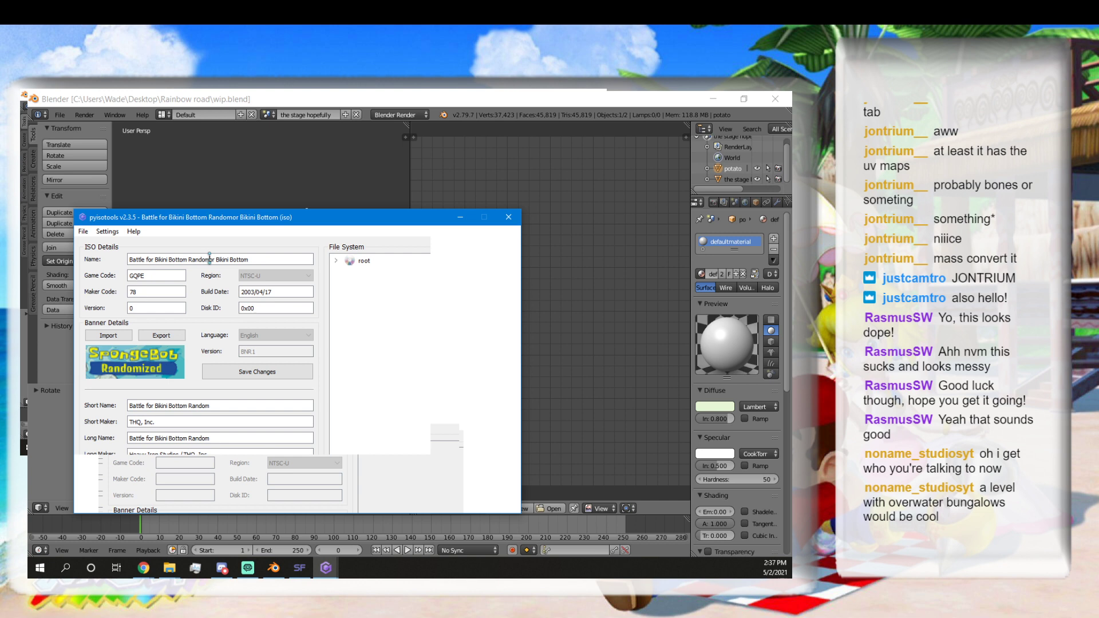
{"action": "left_click_drag", "start_coordinate": [210, 258], "coordinate": [130, 254]}
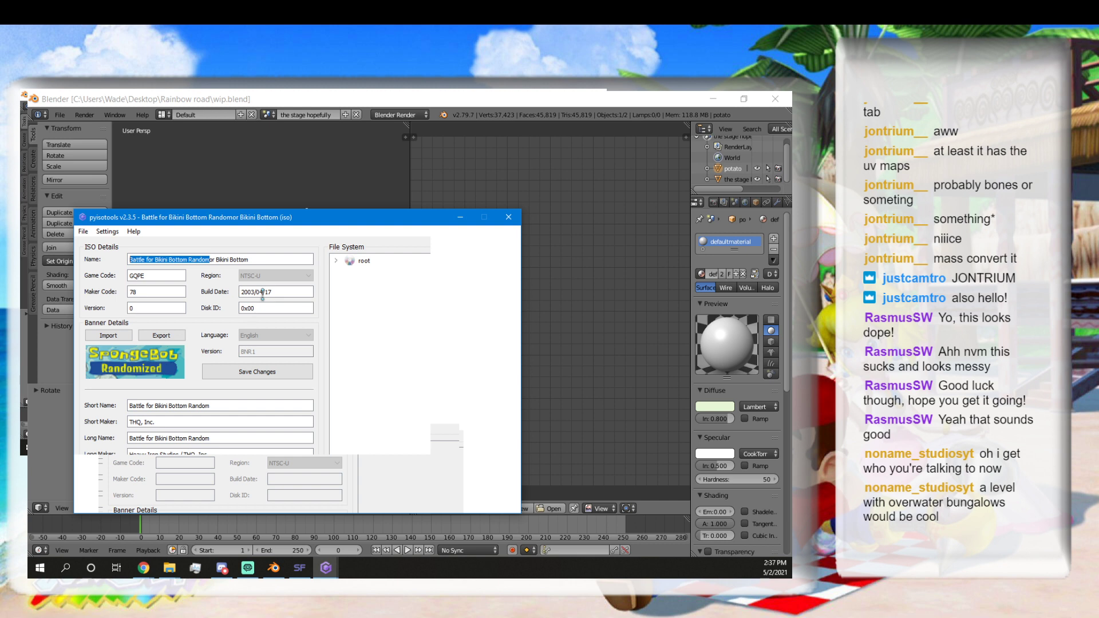
{"action": "left_click_drag", "start_coordinate": [254, 258], "coordinate": [217, 258]}
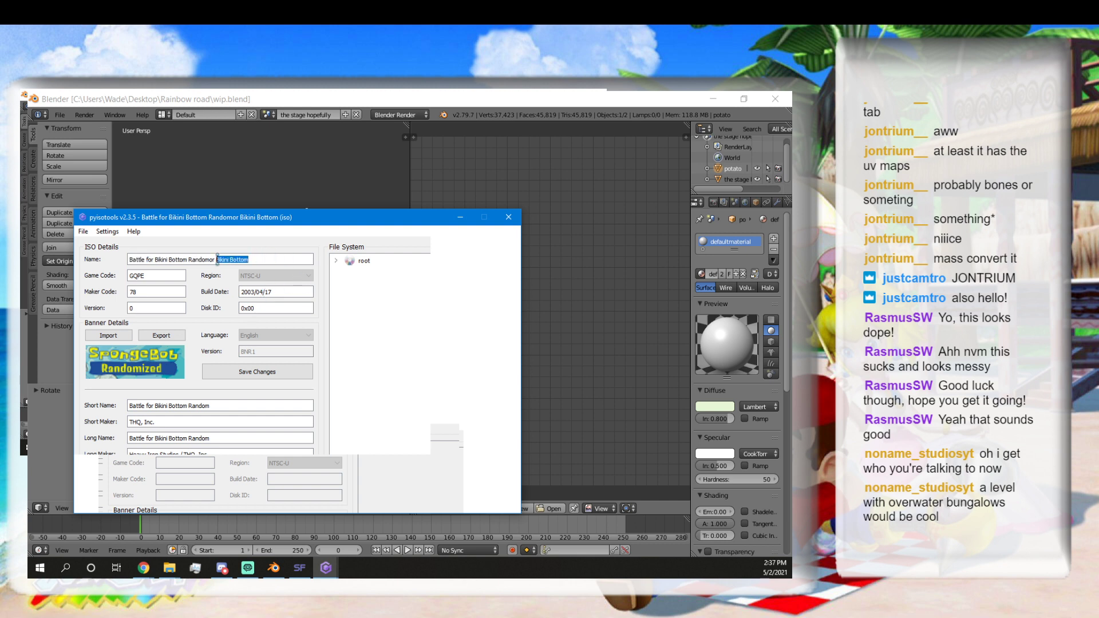
{"action": "key", "text": "BackSpace"}
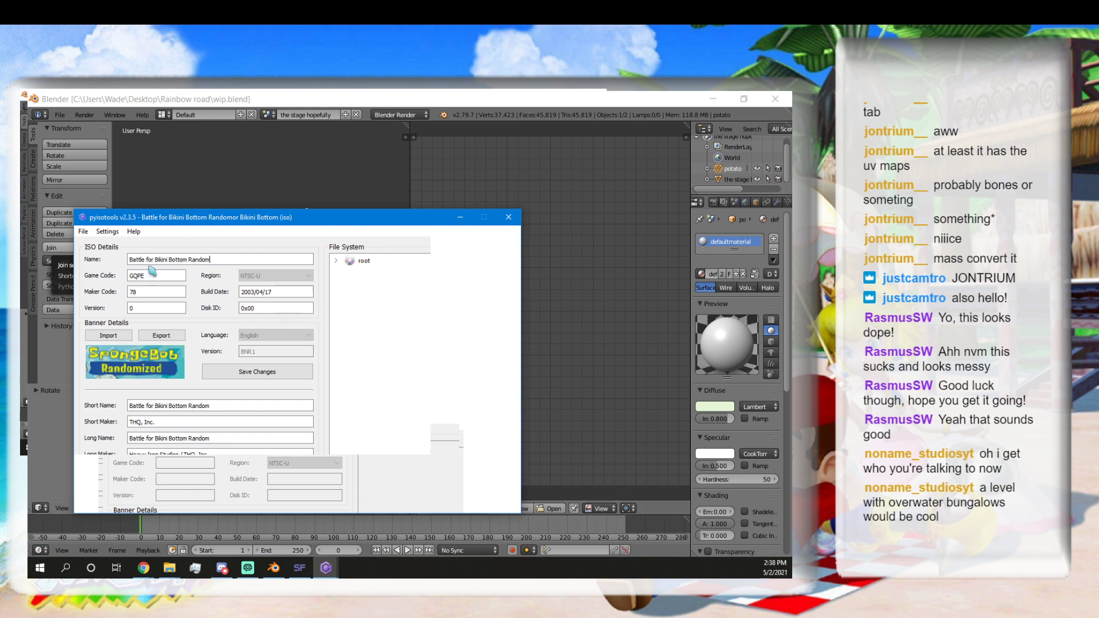
{"action": "left_click", "coordinate": [83, 231]}
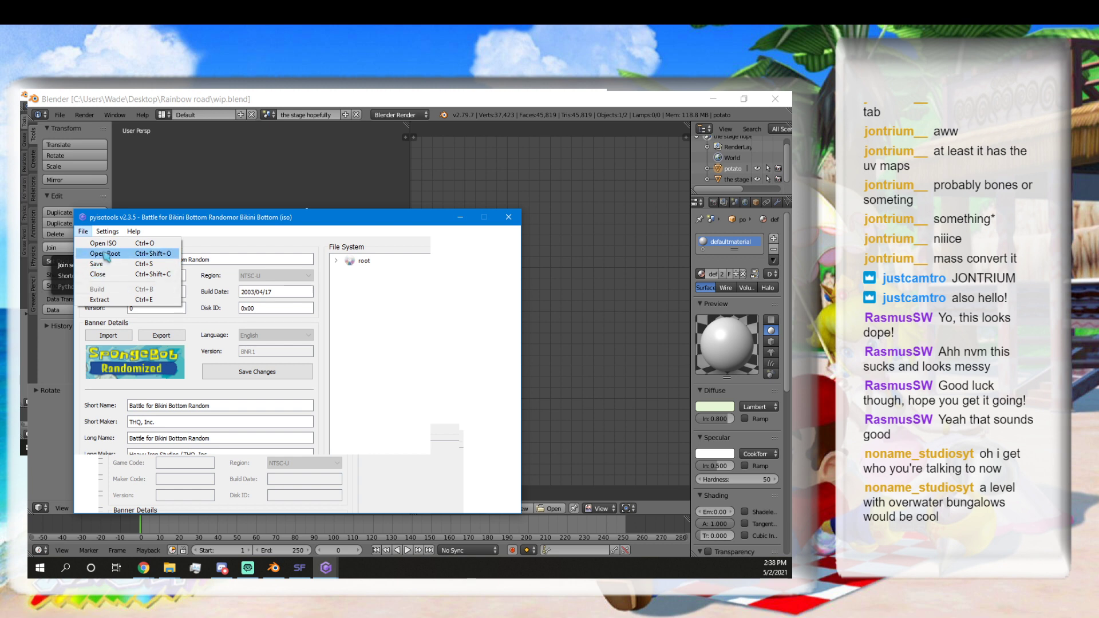
{"action": "left_click", "coordinate": [225, 264]}
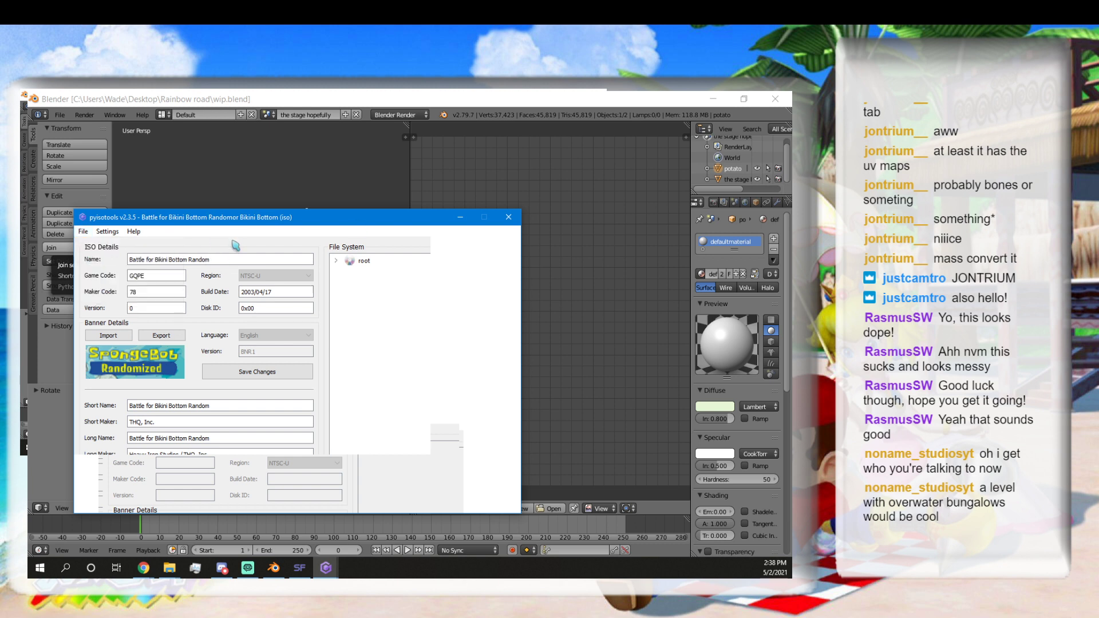
{"action": "left_click", "coordinate": [85, 232]}
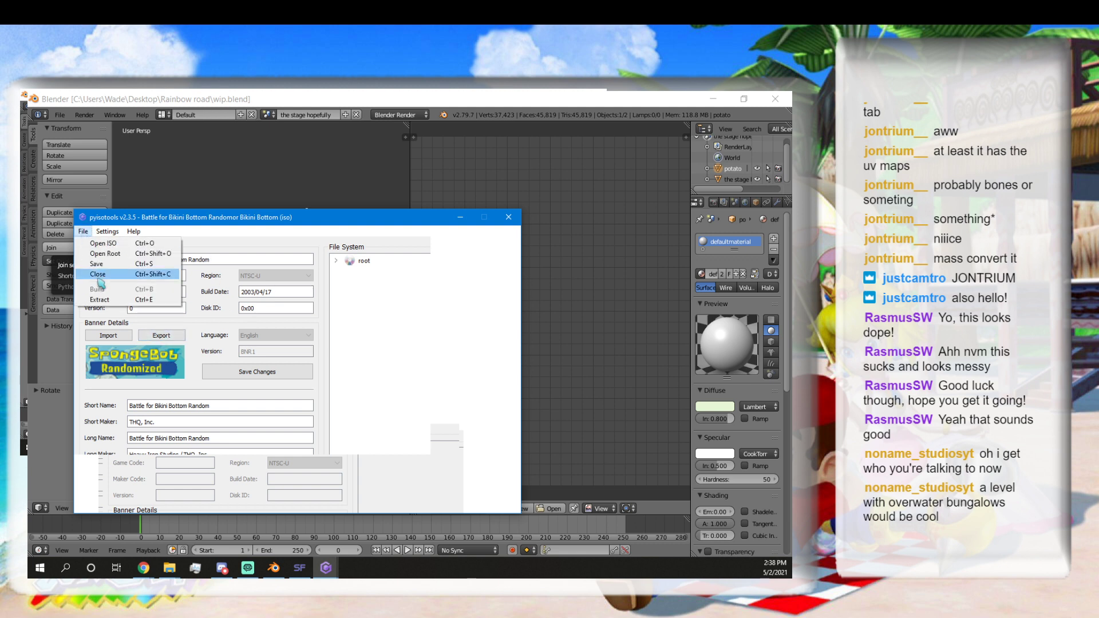
{"action": "left_click", "coordinate": [220, 259]}
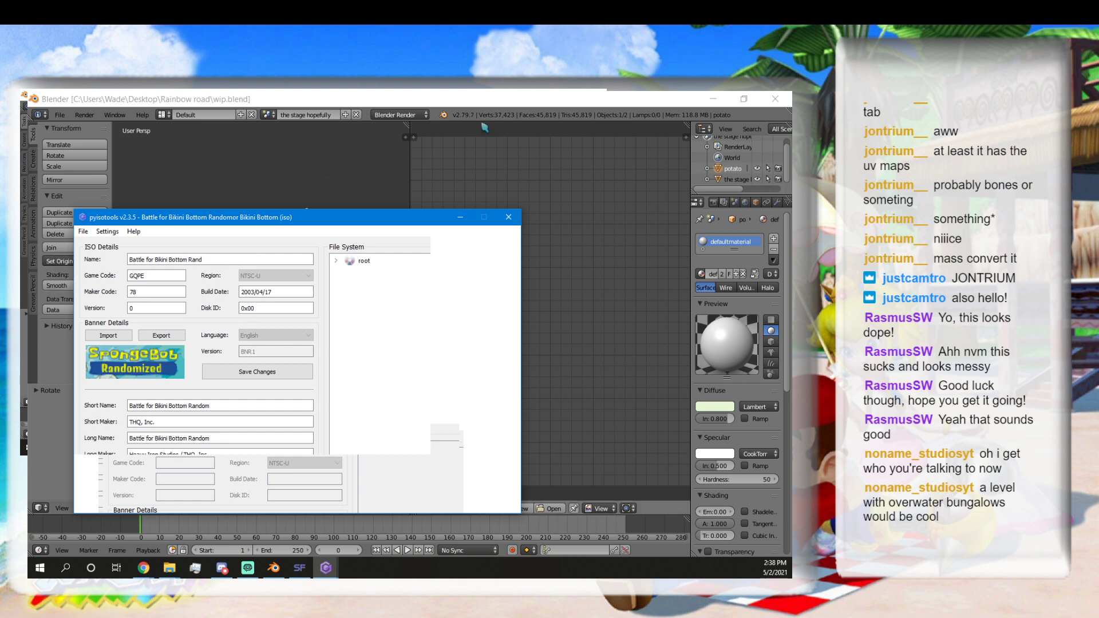
Minimize the Blender window behind pyisotools.
{"action": "left_click", "coordinate": [532, 104]}
{"action": "left_click", "coordinate": [713, 99]}
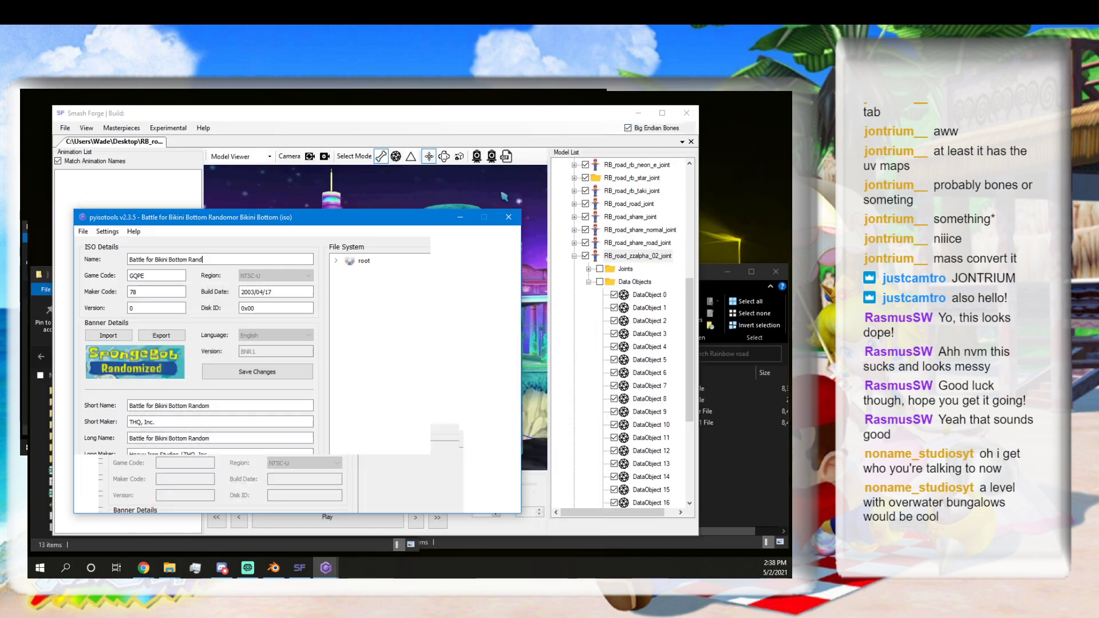
Minimize the Smash Forge and Rainbow road windows, and open the info properties of the randomized SpongeBob SquarePants ISO in Dolphin.
{"action": "left_click", "coordinate": [638, 112]}
{"action": "left_click", "coordinate": [728, 272]}
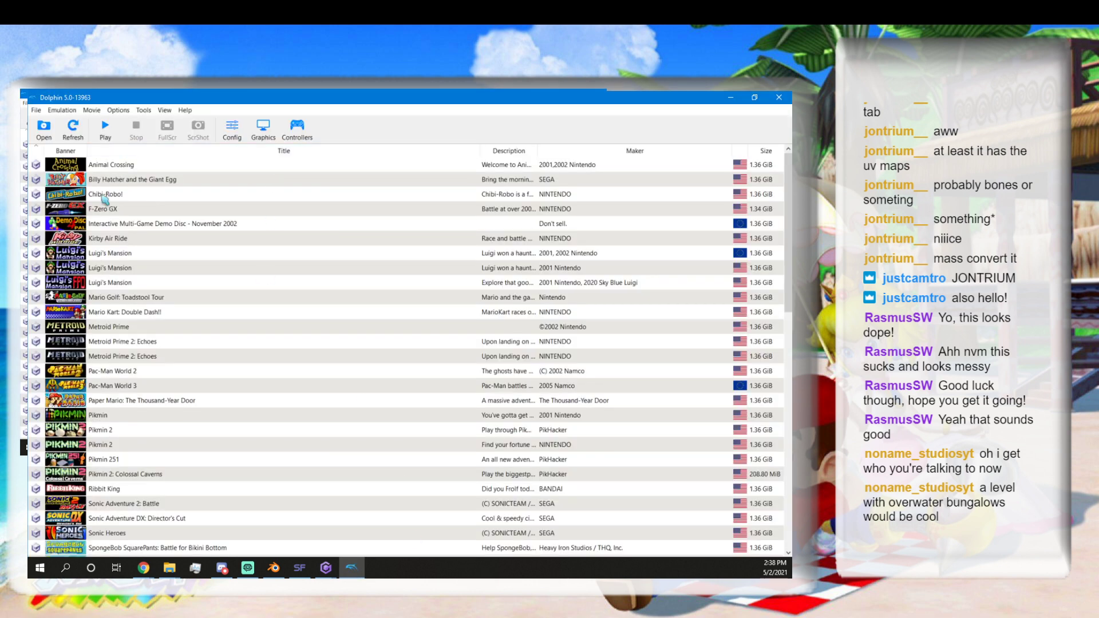
{"action": "scroll", "coordinate": [107, 206], "scroll_direction": "down", "scroll_amount": 5}
{"action": "scroll", "coordinate": [108, 213], "scroll_direction": "up", "scroll_amount": 6}
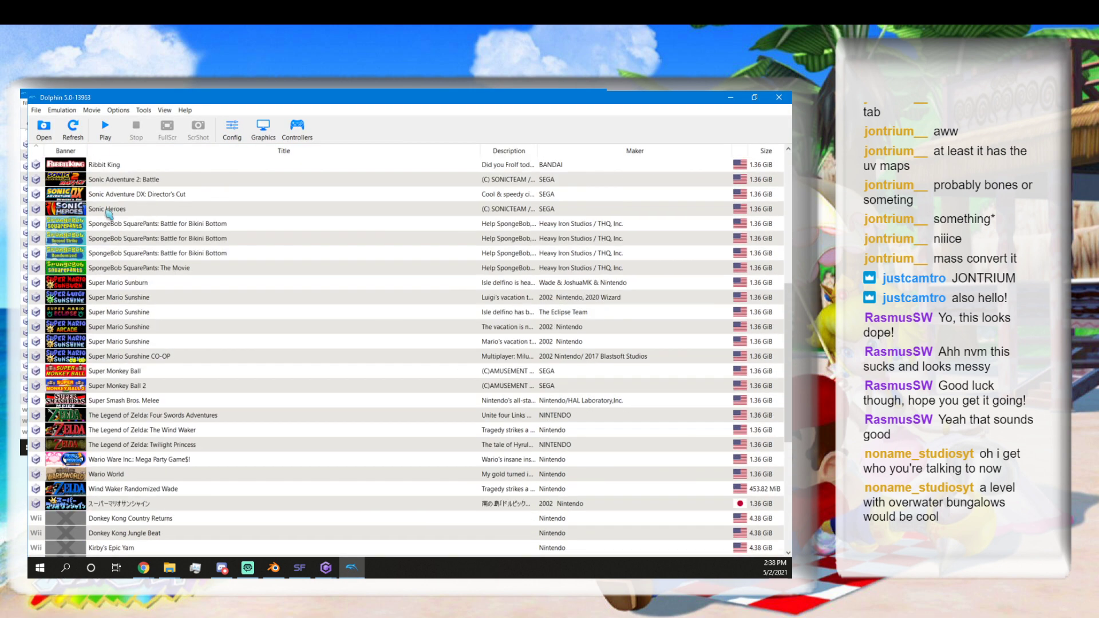
{"action": "left_click", "coordinate": [119, 254]}
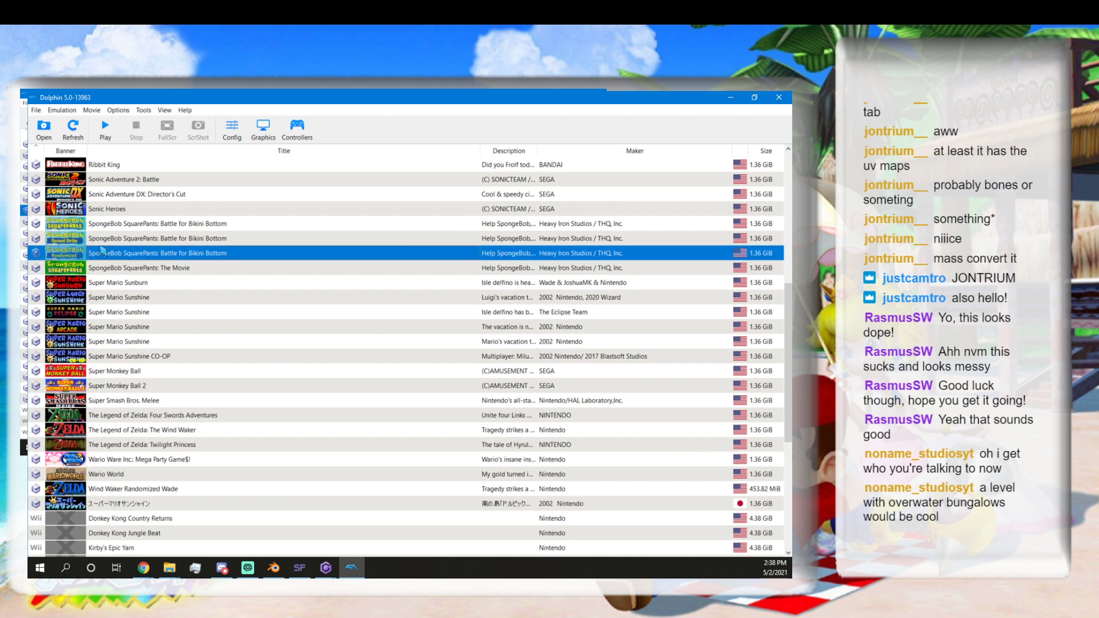
{"action": "right_click", "coordinate": [162, 258]}
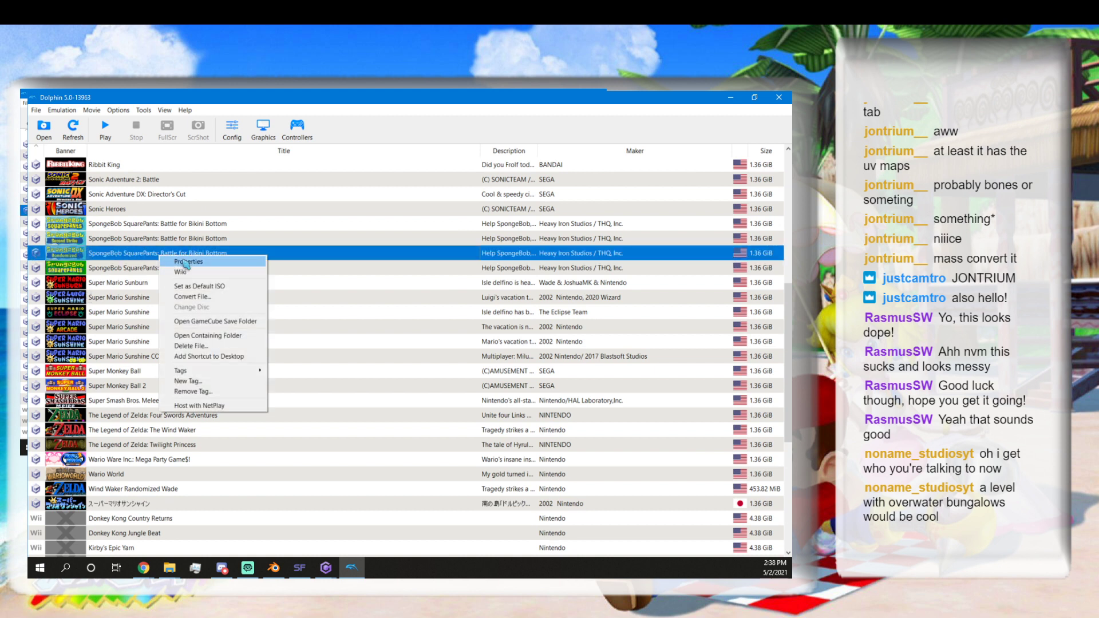
{"action": "left_click", "coordinate": [175, 262]}
{"action": "left_click", "coordinate": [471, 177]}
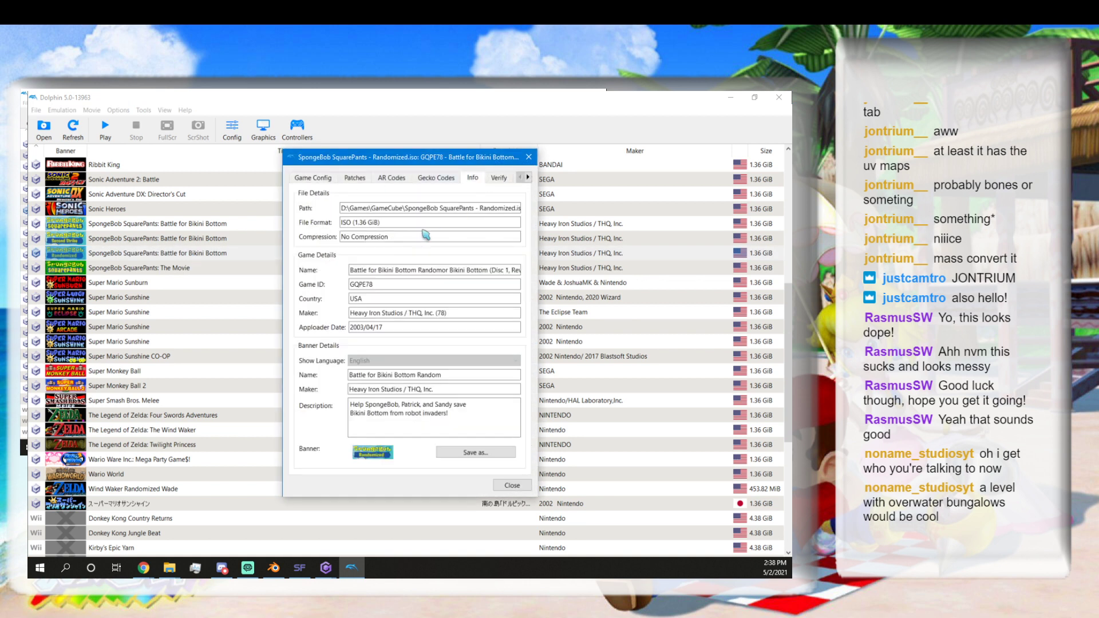
Examine the game name in the ISO's properties, then close the properties and Dolphin to return to pyisotools.
{"action": "left_click_drag", "start_coordinate": [356, 274], "coordinate": [509, 271]}
{"action": "left_click", "coordinate": [476, 273]}
{"action": "left_click", "coordinate": [528, 157]}
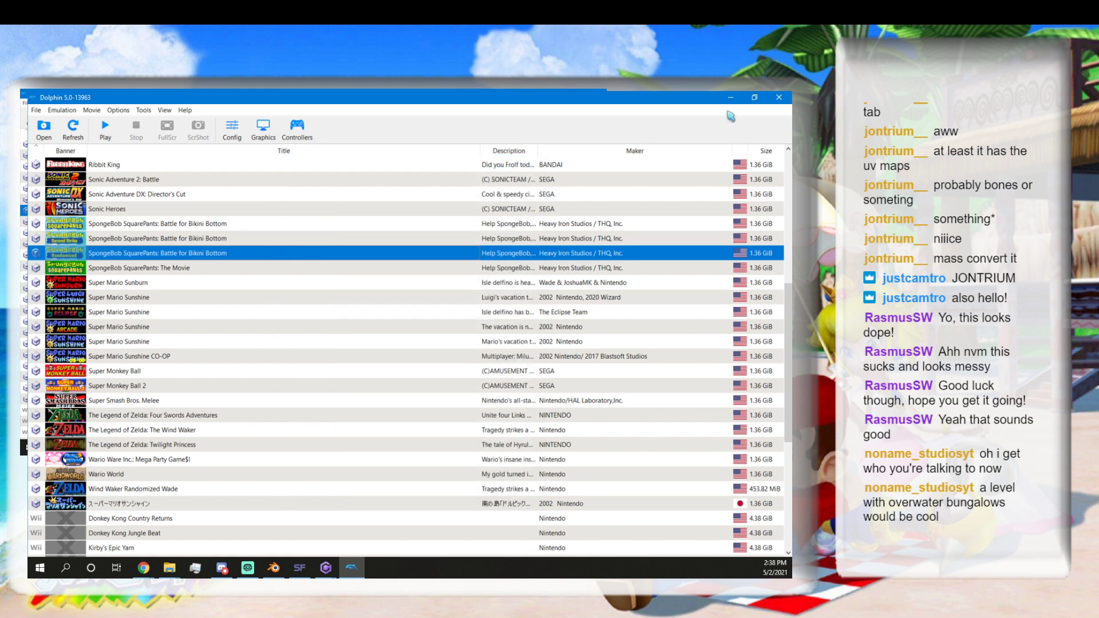
{"action": "left_click", "coordinate": [779, 98]}
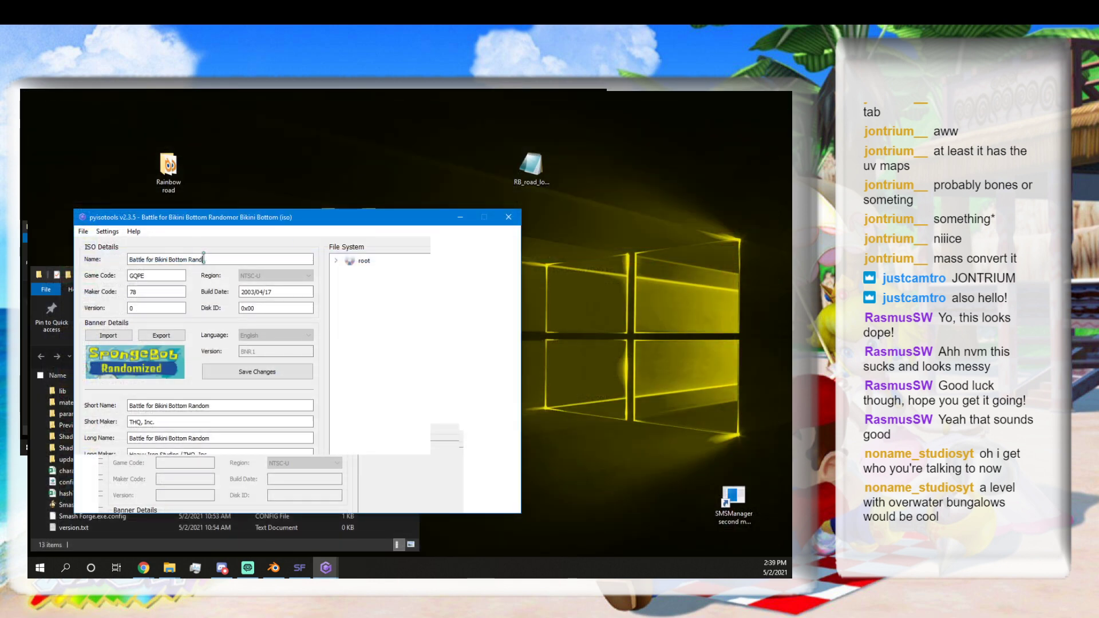
Set the ISO name to "Battle for Bikini Bottom Random" and save the ISO metadata.
{"action": "type", "text": "om"}
{"action": "left_click", "coordinate": [85, 231]}
{"action": "left_click", "coordinate": [97, 265]}
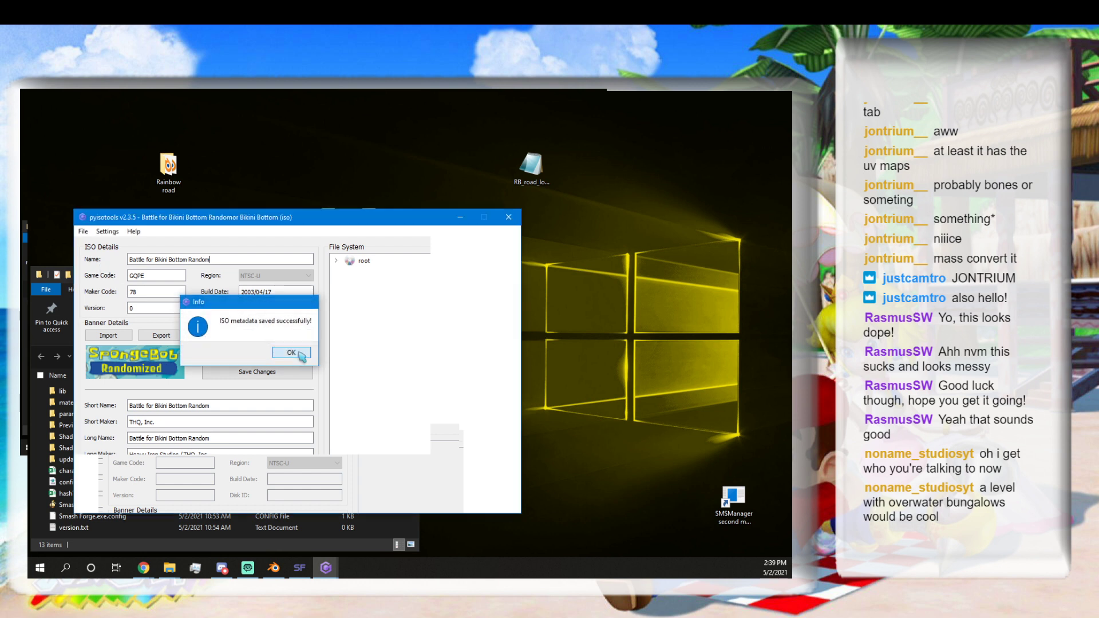
{"action": "left_click", "coordinate": [291, 356]}
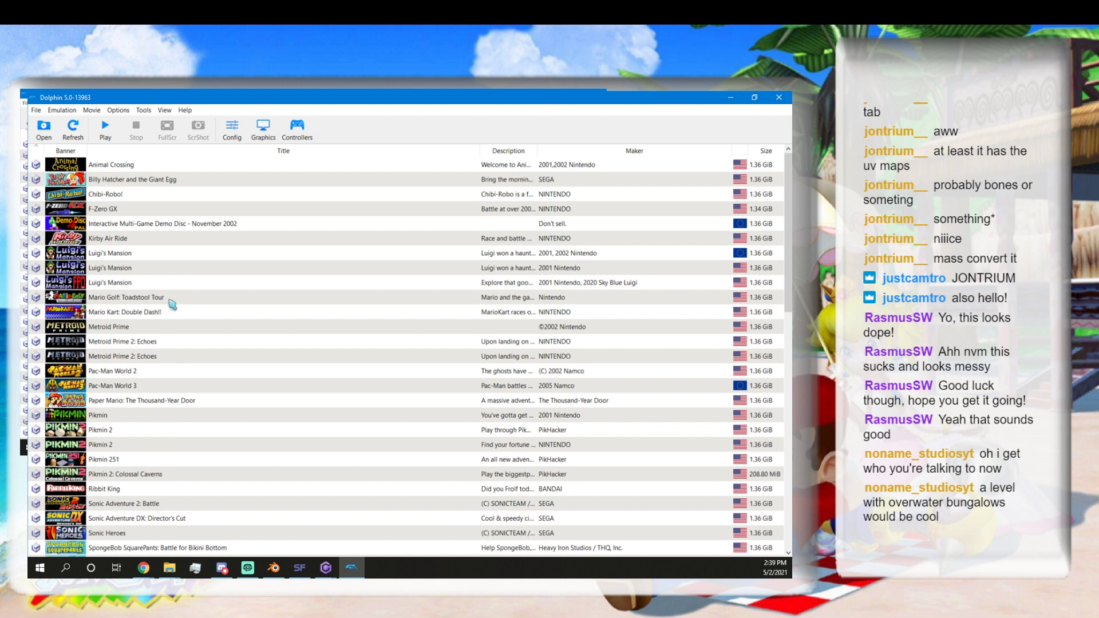
In Dolphin, open the info properties of the randomized SpongeBob SquarePants ISO again after the metadata save.
{"action": "scroll", "coordinate": [118, 361], "scroll_direction": "down", "scroll_amount": 7}
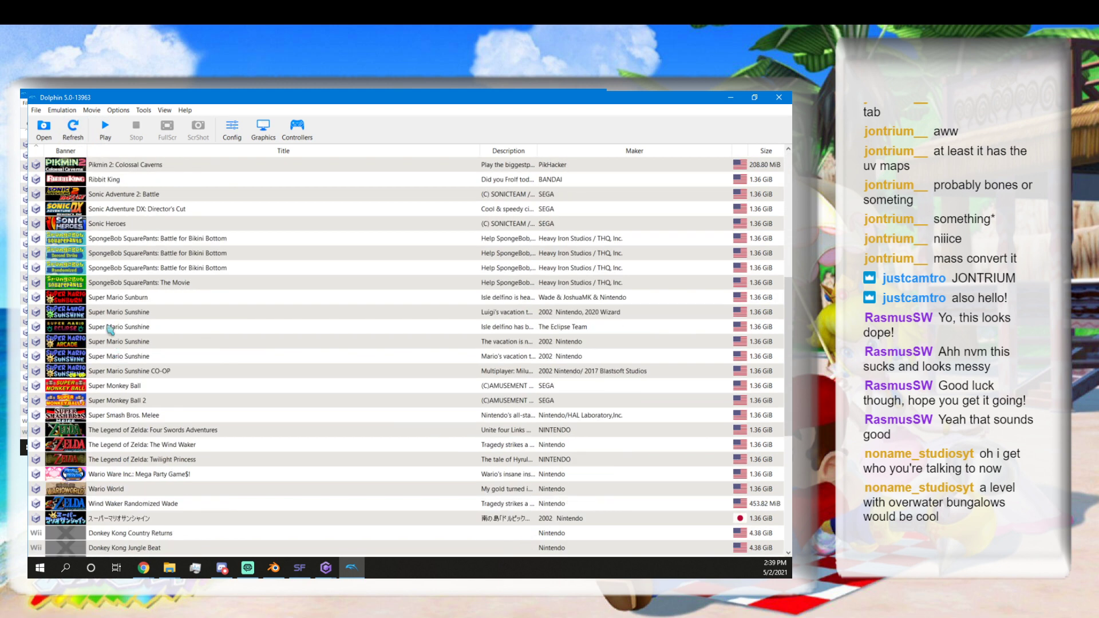
{"action": "left_click", "coordinate": [108, 286]}
{"action": "left_click", "coordinate": [117, 269]}
{"action": "right_click", "coordinate": [119, 270]}
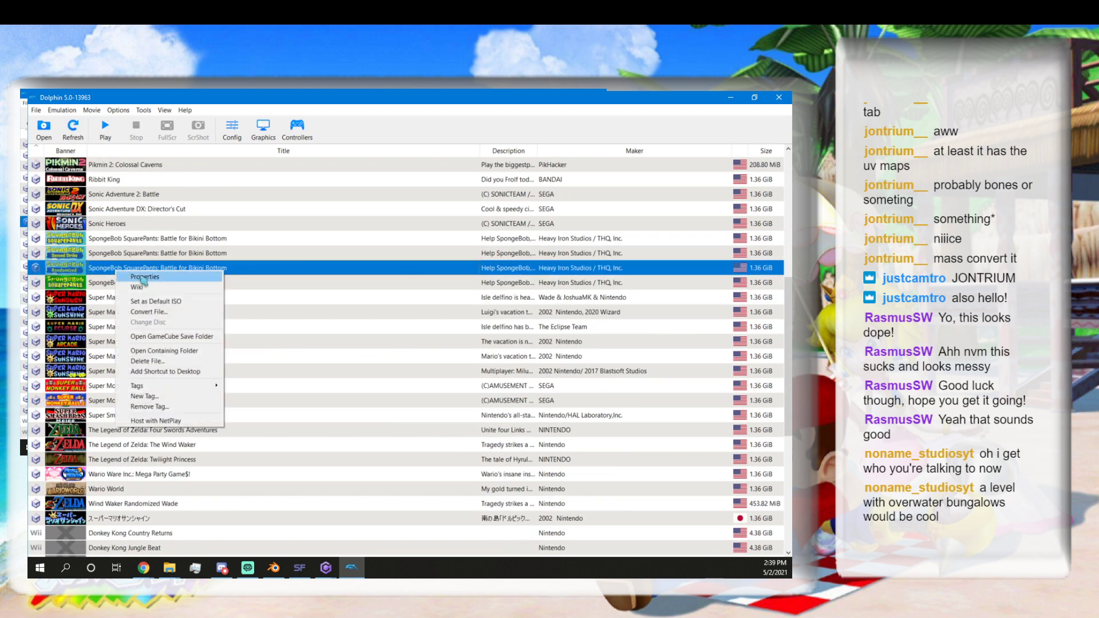
{"action": "left_click", "coordinate": [135, 278]}
{"action": "left_click", "coordinate": [473, 178]}
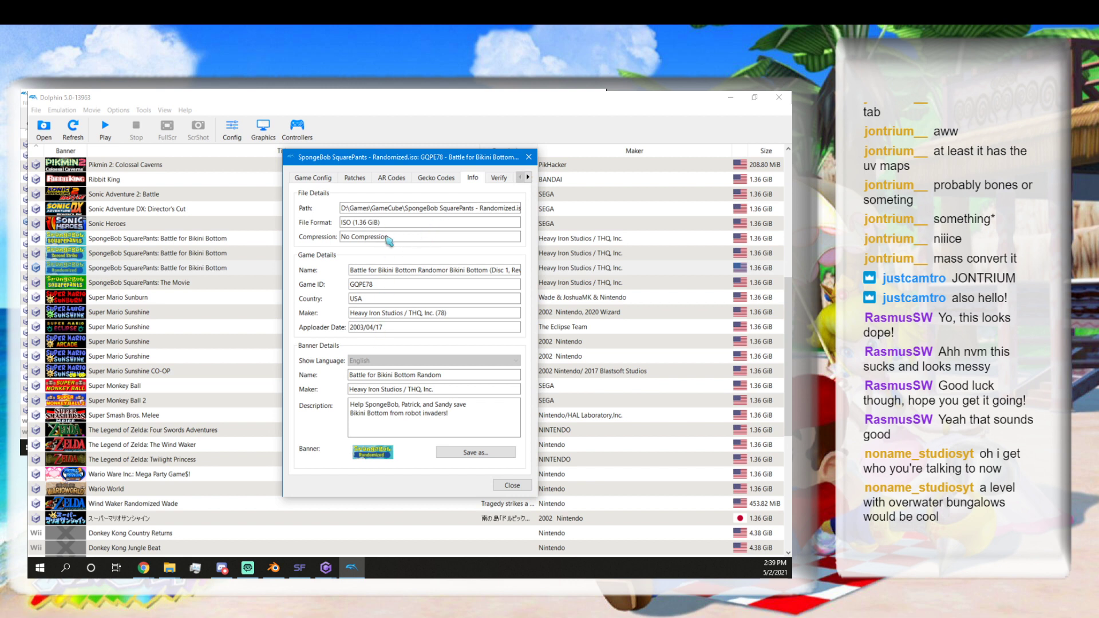
Check the wording of the saved game name under Game Details and close the properties.
{"action": "left_click_drag", "start_coordinate": [392, 272], "coordinate": [457, 273]}
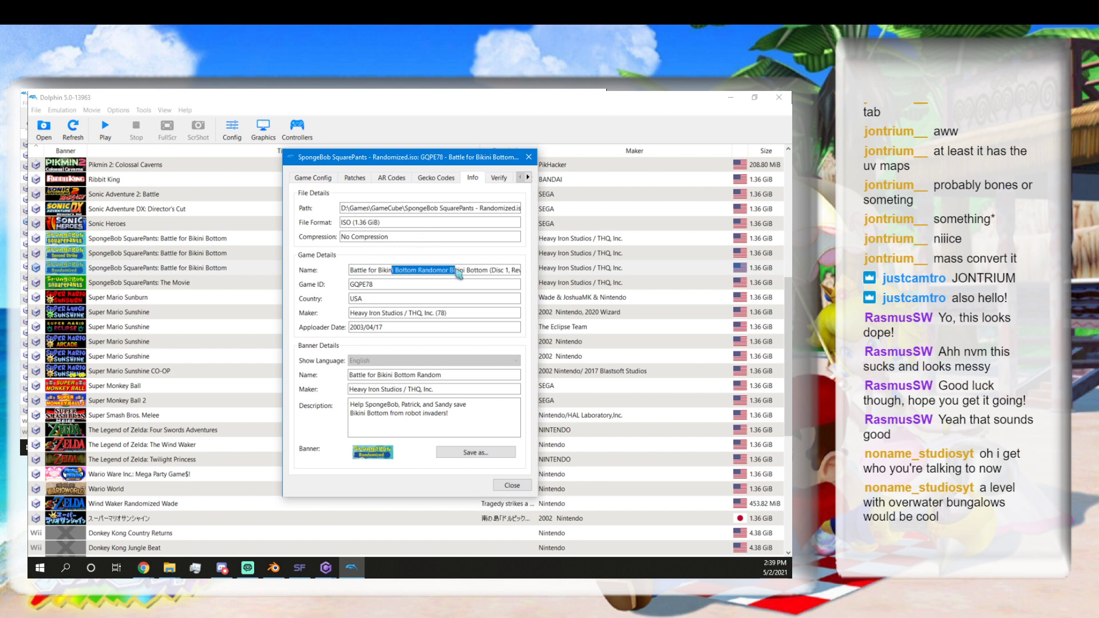
{"action": "left_click", "coordinate": [449, 274]}
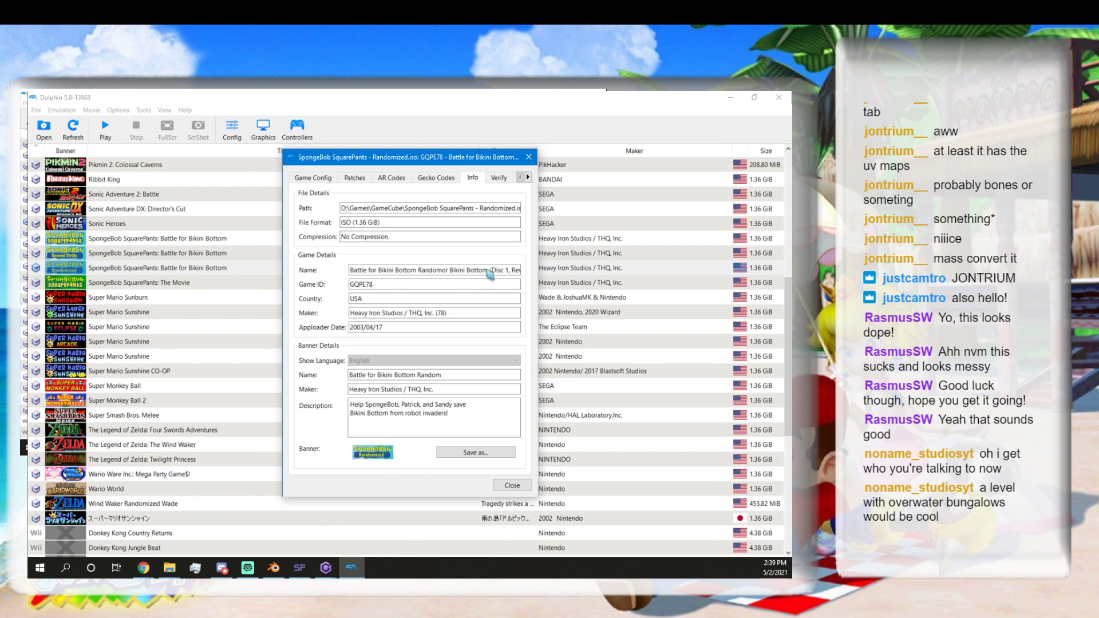
{"action": "left_click_drag", "start_coordinate": [488, 273], "coordinate": [447, 274]}
{"action": "left_click", "coordinate": [427, 273]}
{"action": "left_click", "coordinate": [530, 157]}
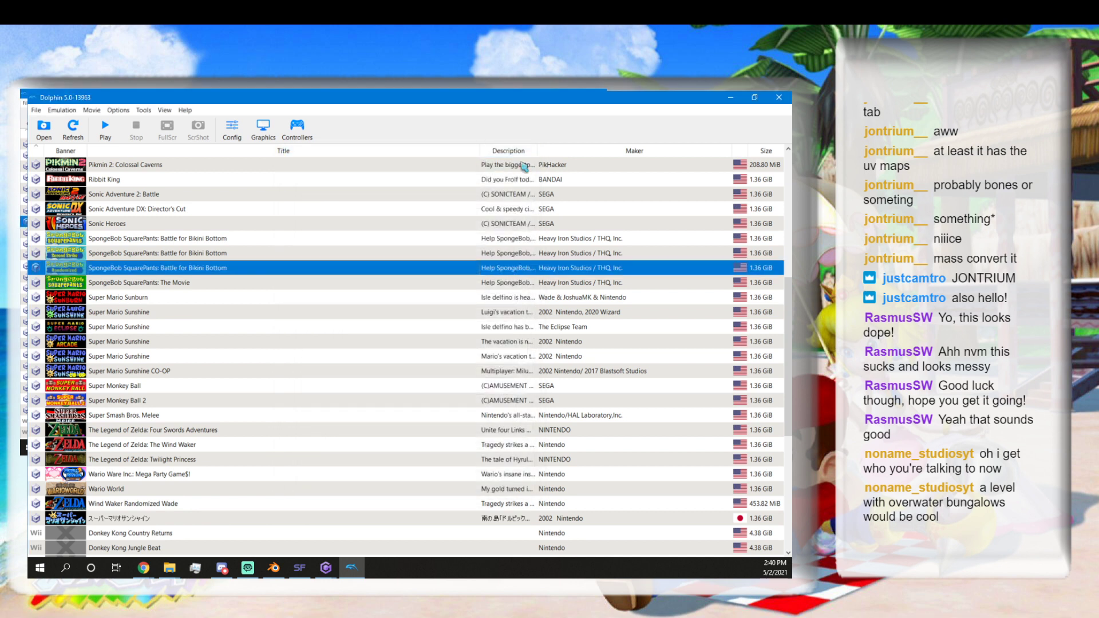
Reopen the randomized ISO's properties, read the full game name through to its disc and revision, and close Dolphin.
{"action": "right_click", "coordinate": [131, 271]}
{"action": "left_click", "coordinate": [154, 273]}
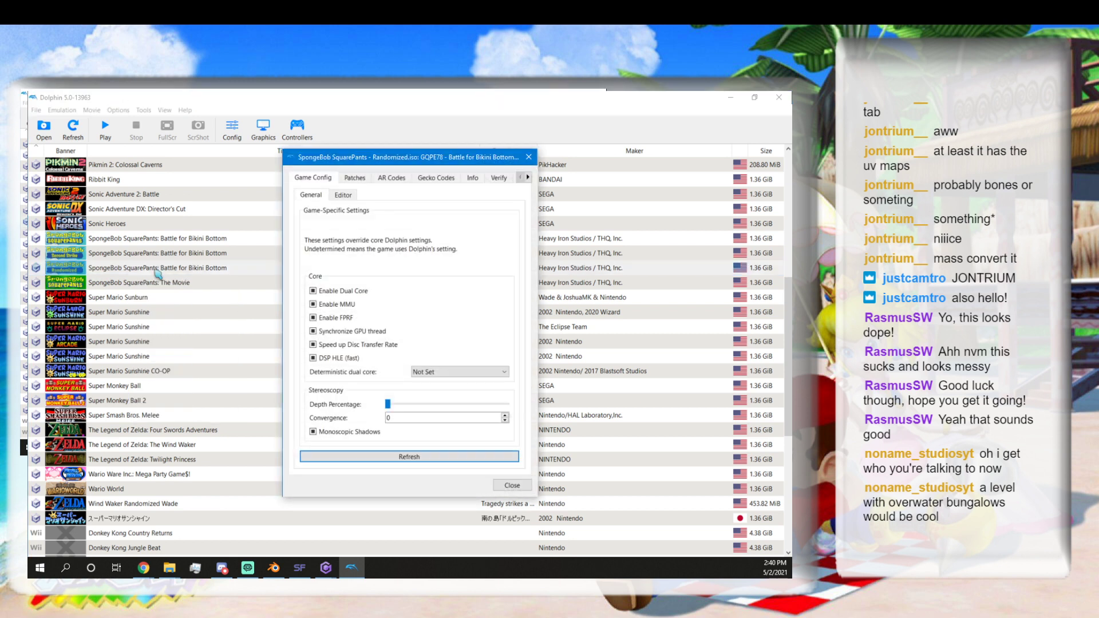
{"action": "left_click", "coordinate": [432, 180]}
{"action": "left_click", "coordinate": [473, 178]}
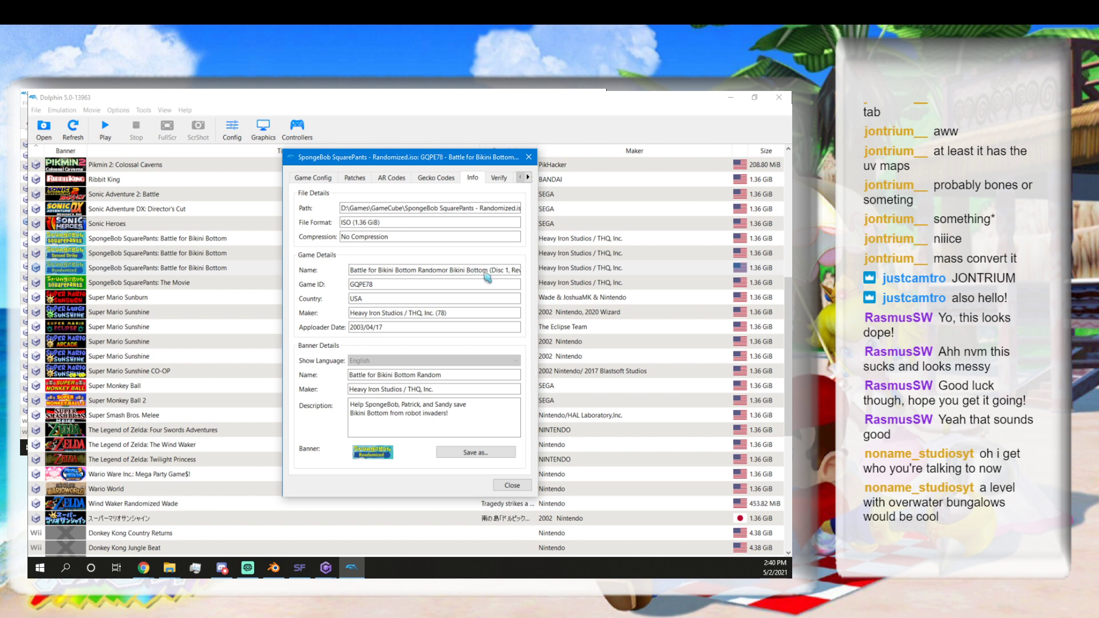
{"action": "left_click_drag", "start_coordinate": [482, 271], "coordinate": [430, 275]}
{"action": "left_click", "coordinate": [430, 271]}
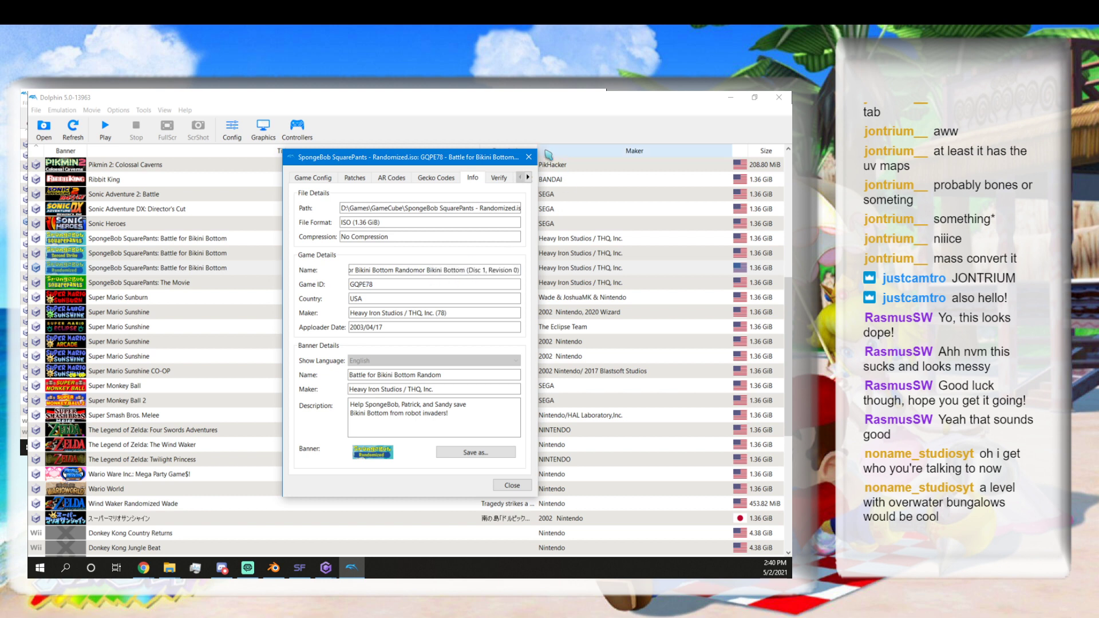
{"action": "left_click", "coordinate": [528, 157]}
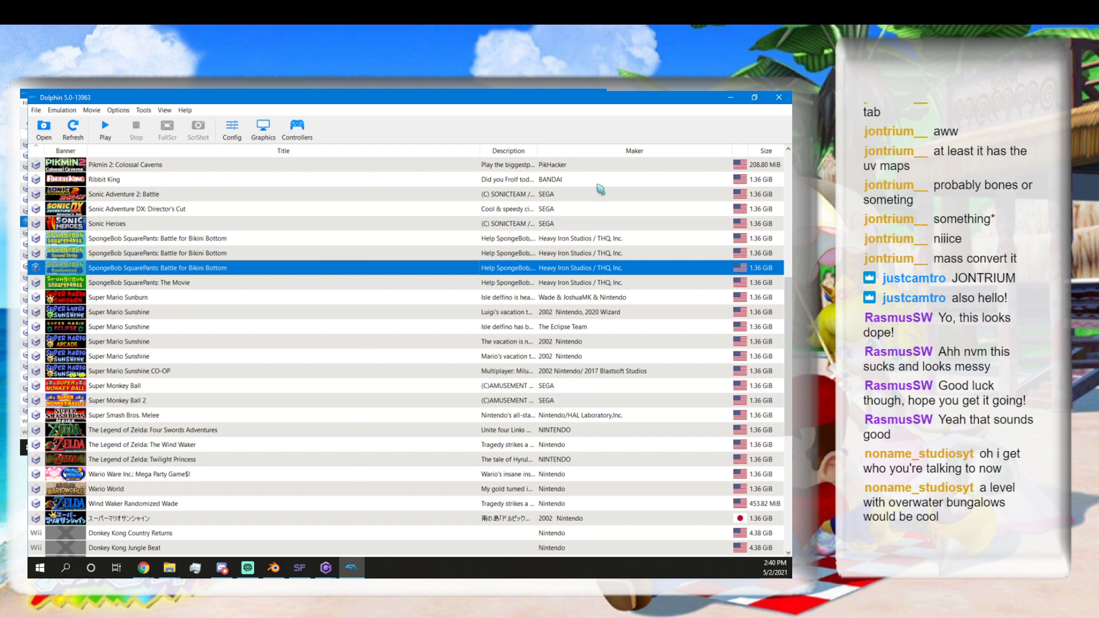
{"action": "left_click", "coordinate": [779, 97]}
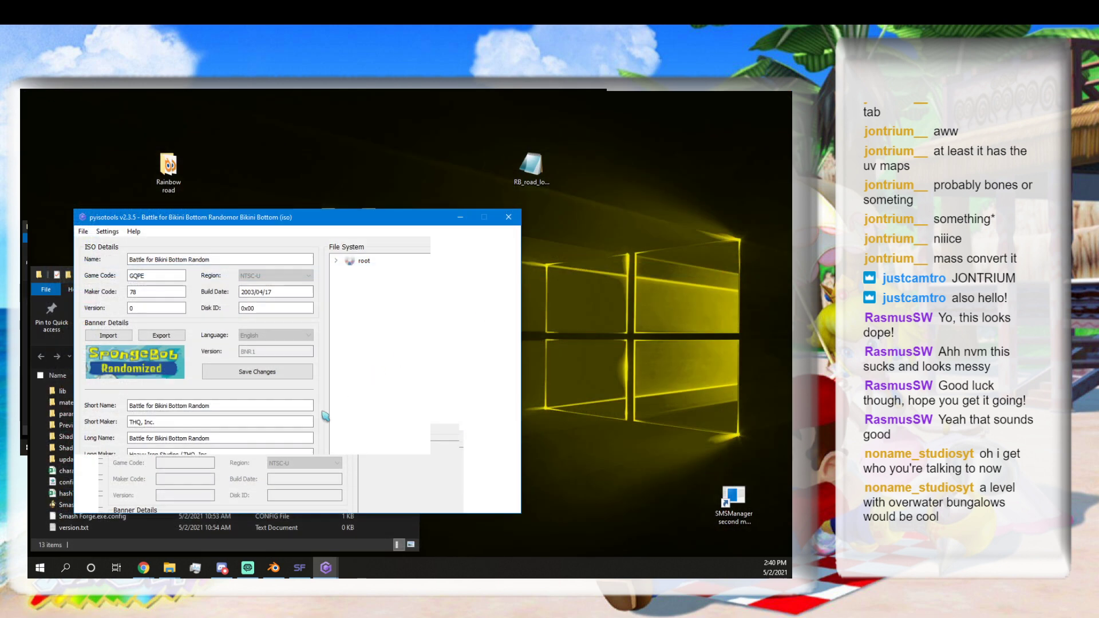
Close pyisotools, bring the Blender scene back up and switch to Smash Forge in front of it.
{"action": "left_click", "coordinate": [508, 218]}
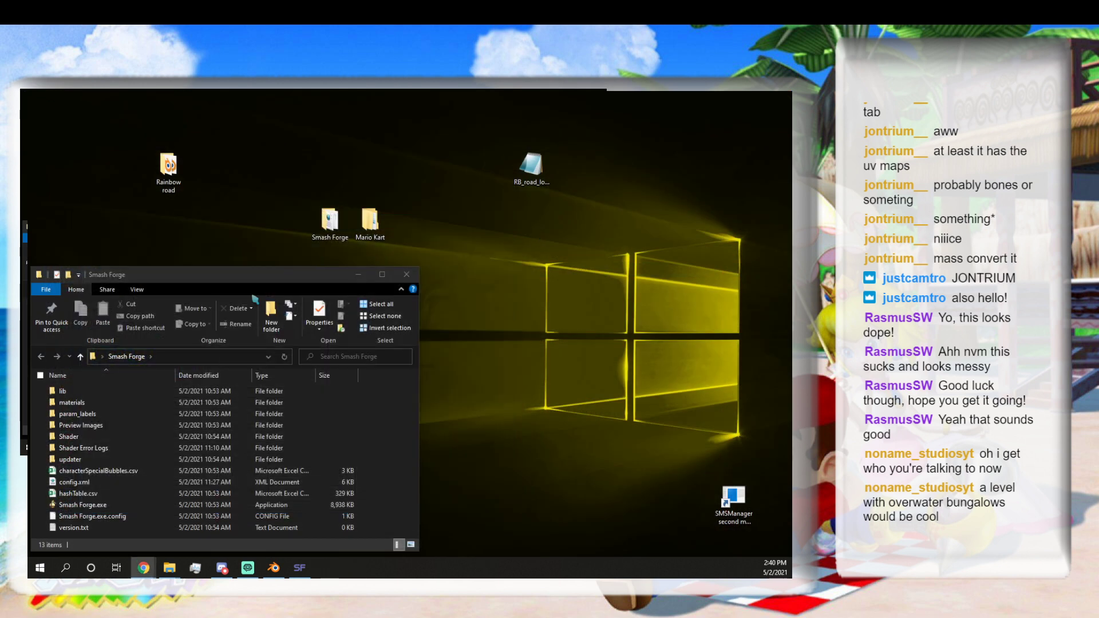
{"action": "left_click_drag", "start_coordinate": [238, 279], "coordinate": [252, 276]}
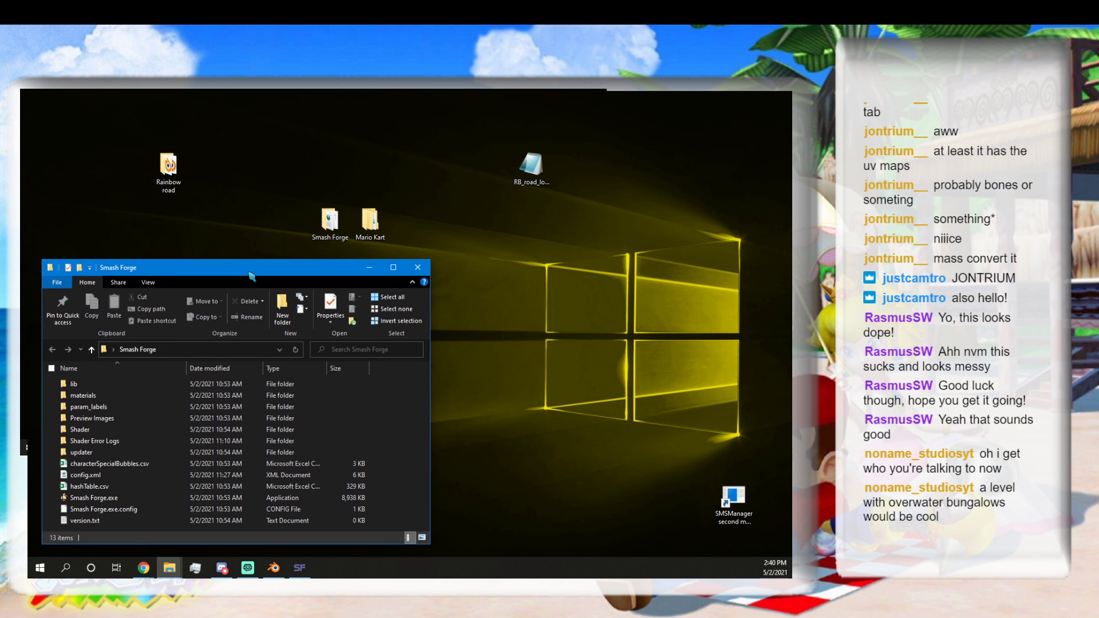
{"action": "left_click", "coordinate": [274, 568]}
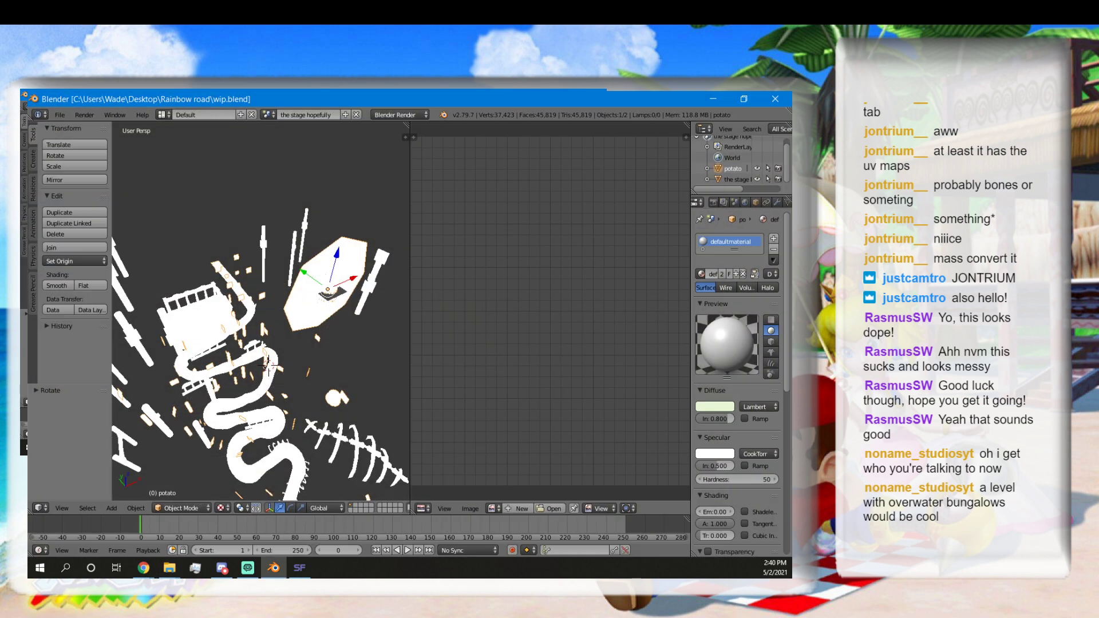
{"action": "left_click", "coordinate": [299, 568]}
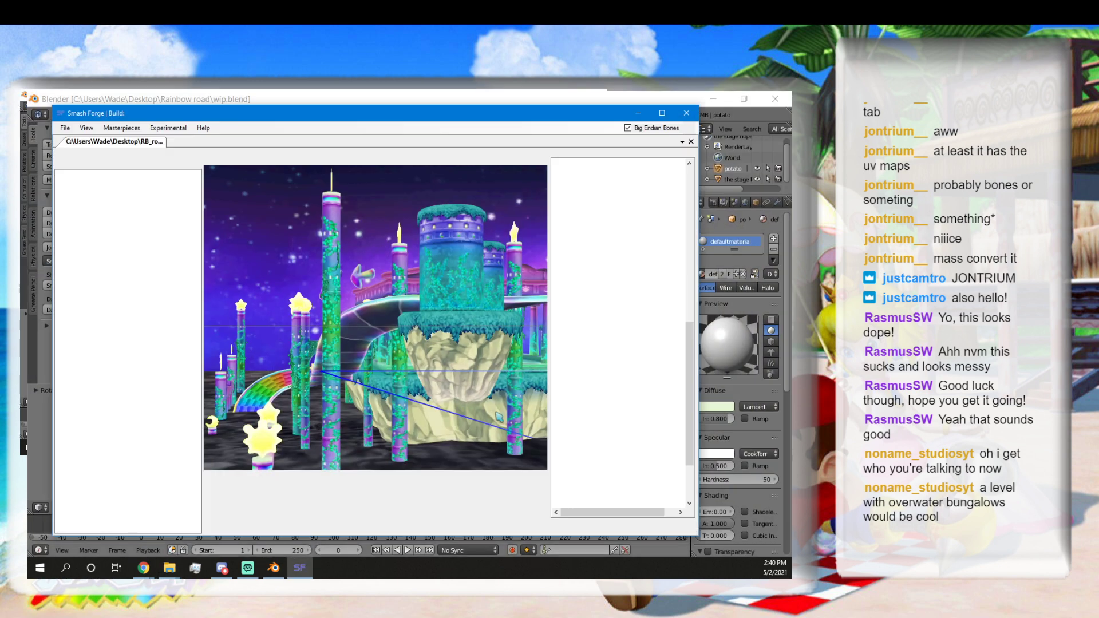
{"action": "left_click_drag", "start_coordinate": [576, 117], "coordinate": [587, 116]}
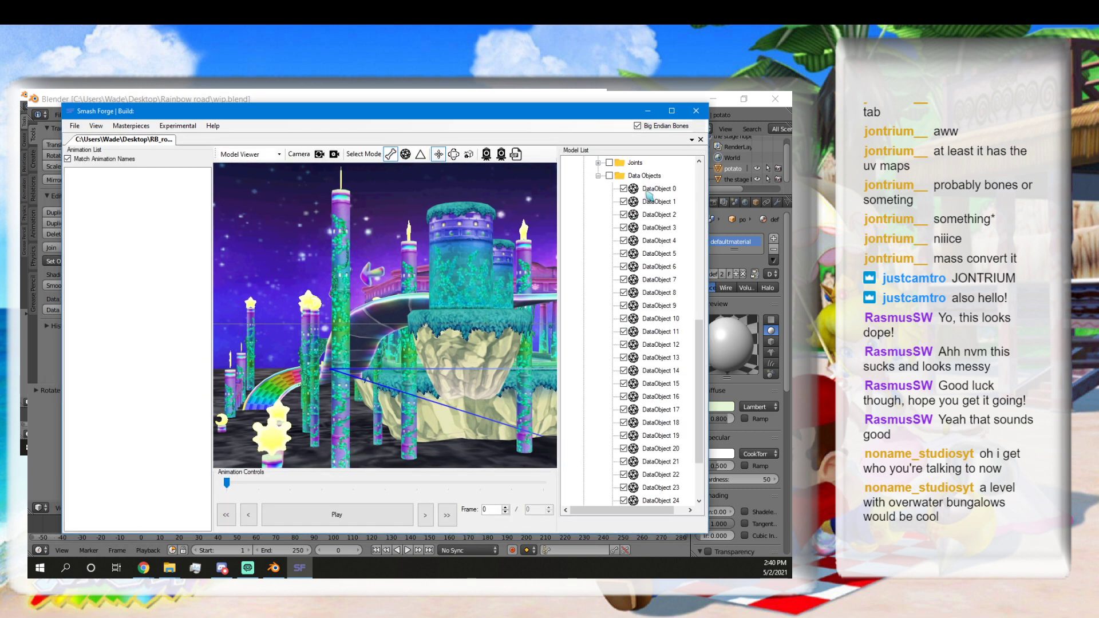
Collapse the RB_road_zzalpha_02_joint branch and uncheck RB_road_share_normal_joint in the model list.
{"action": "left_click", "coordinate": [598, 177]}
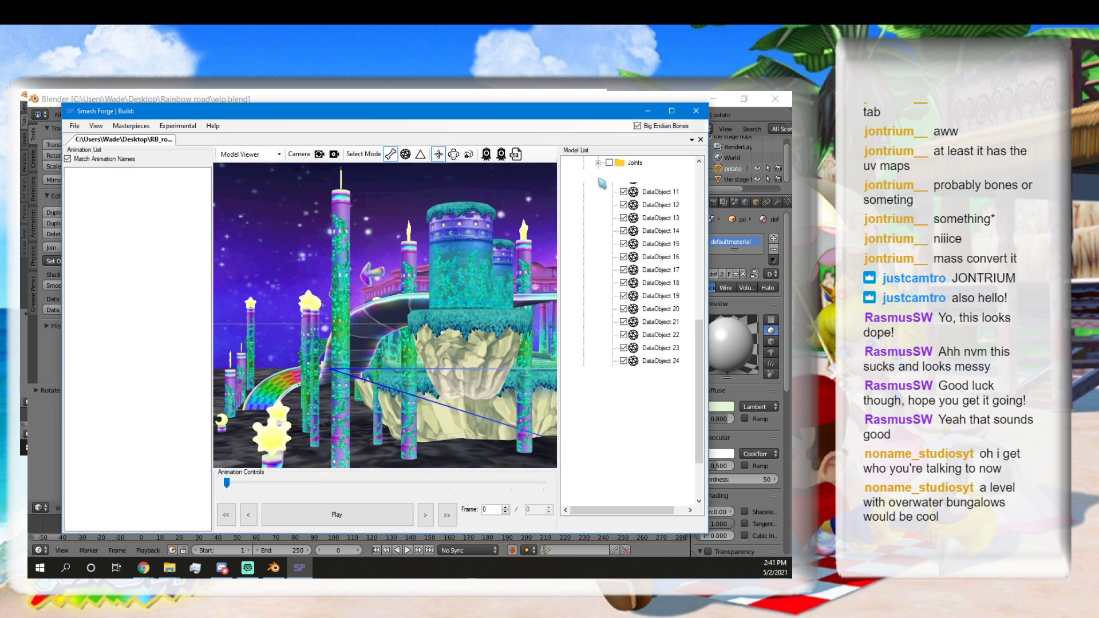
{"action": "left_click_drag", "start_coordinate": [597, 112], "coordinate": [591, 124]}
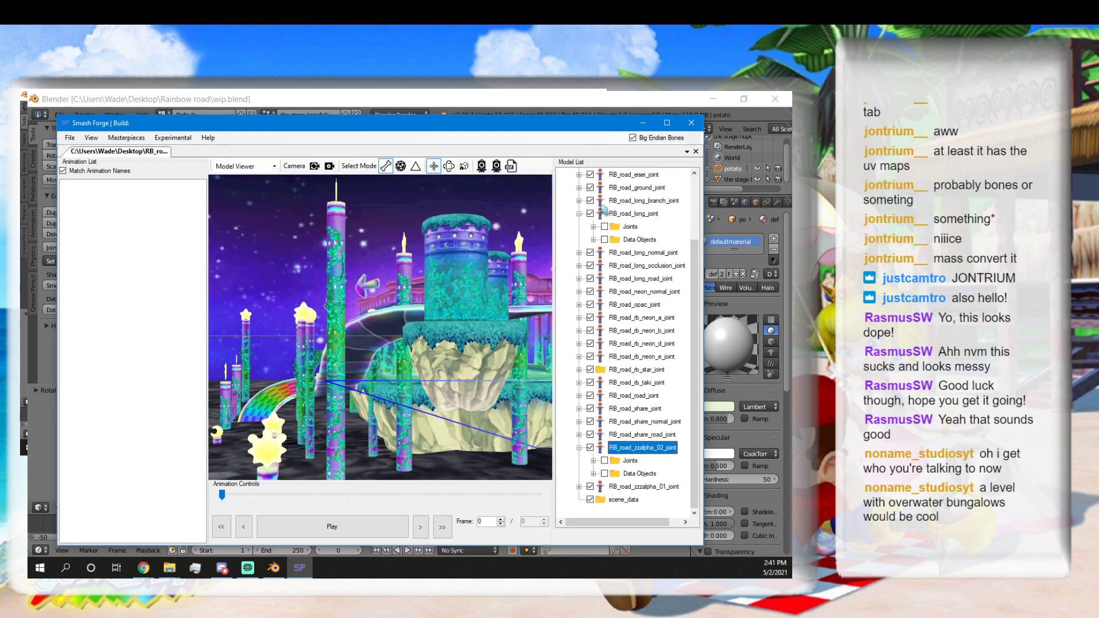
{"action": "left_click", "coordinate": [579, 448]}
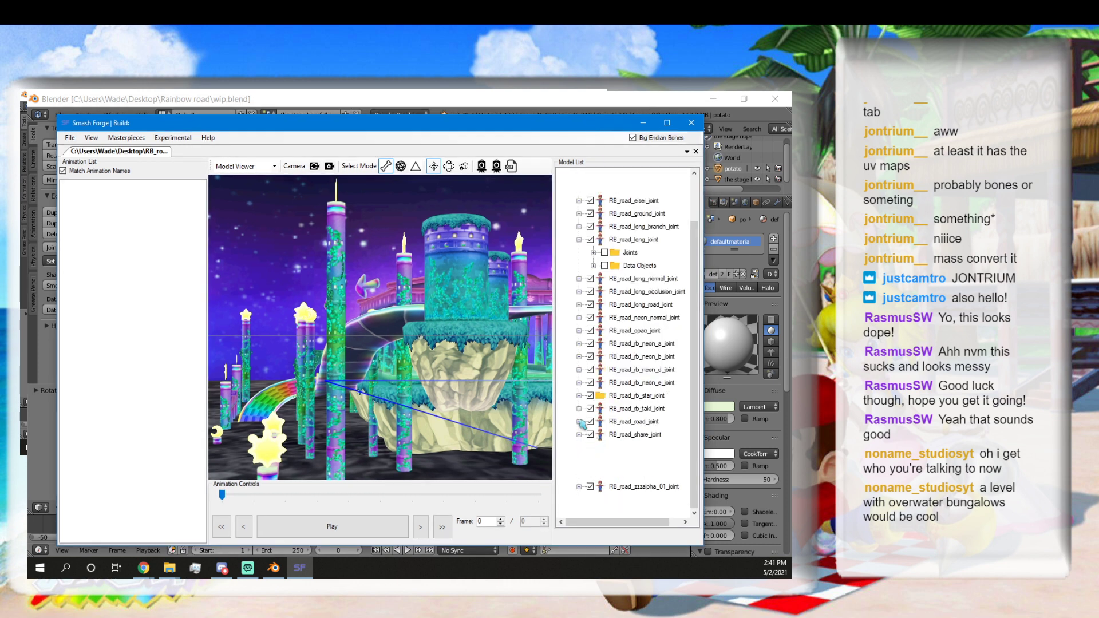
{"action": "left_click", "coordinate": [613, 449]}
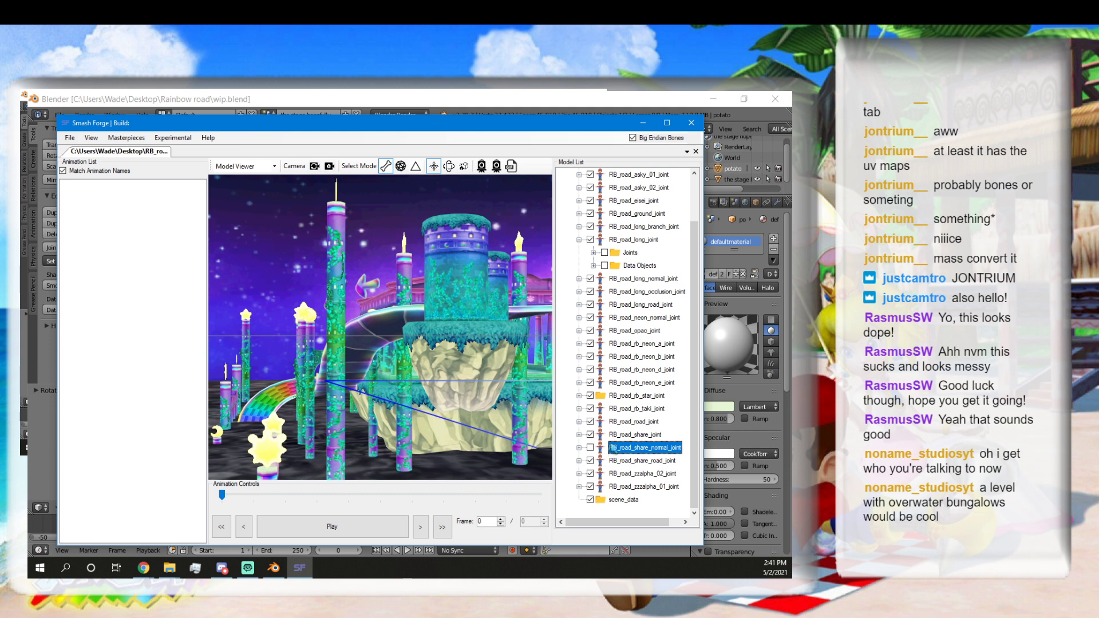
Inspect the data objects of RB_road_share_road_joint and the commands offered for DataObject 0, then collapse the joint.
{"action": "left_click", "coordinate": [606, 465]}
{"action": "key", "text": "Delete"}
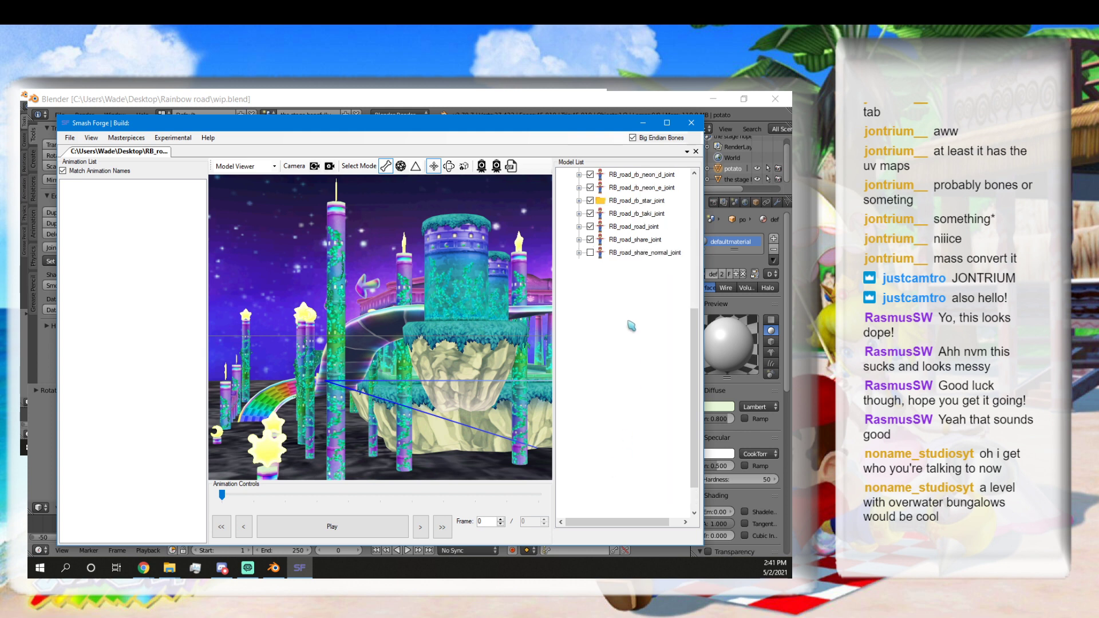
{"action": "left_click_drag", "start_coordinate": [578, 132], "coordinate": [580, 138]}
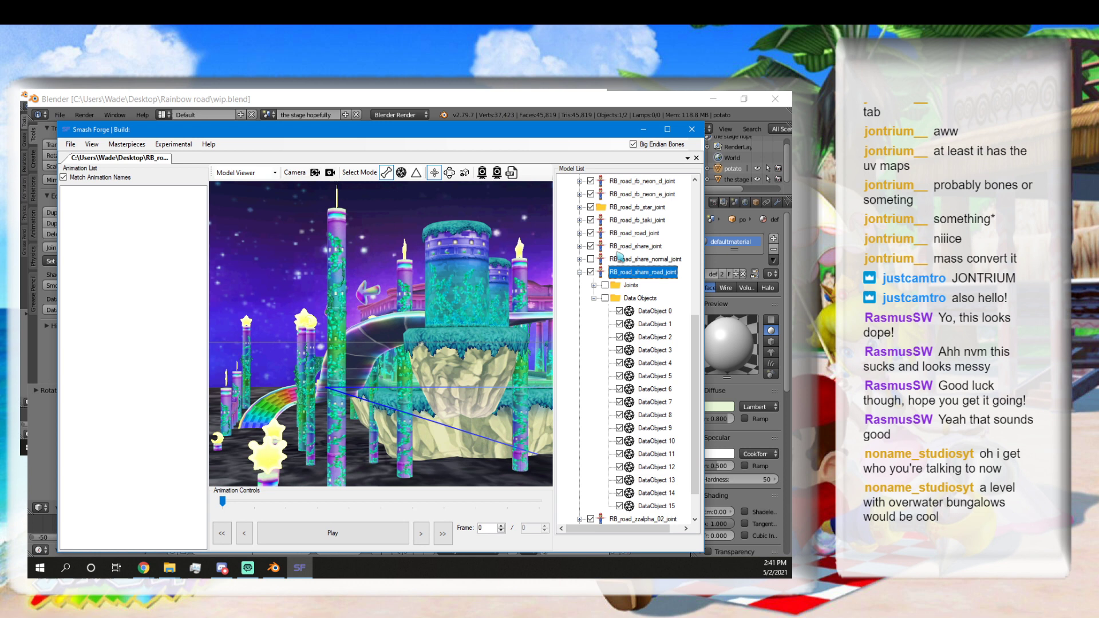
{"action": "left_click", "coordinate": [643, 313]}
{"action": "right_click", "coordinate": [643, 316]}
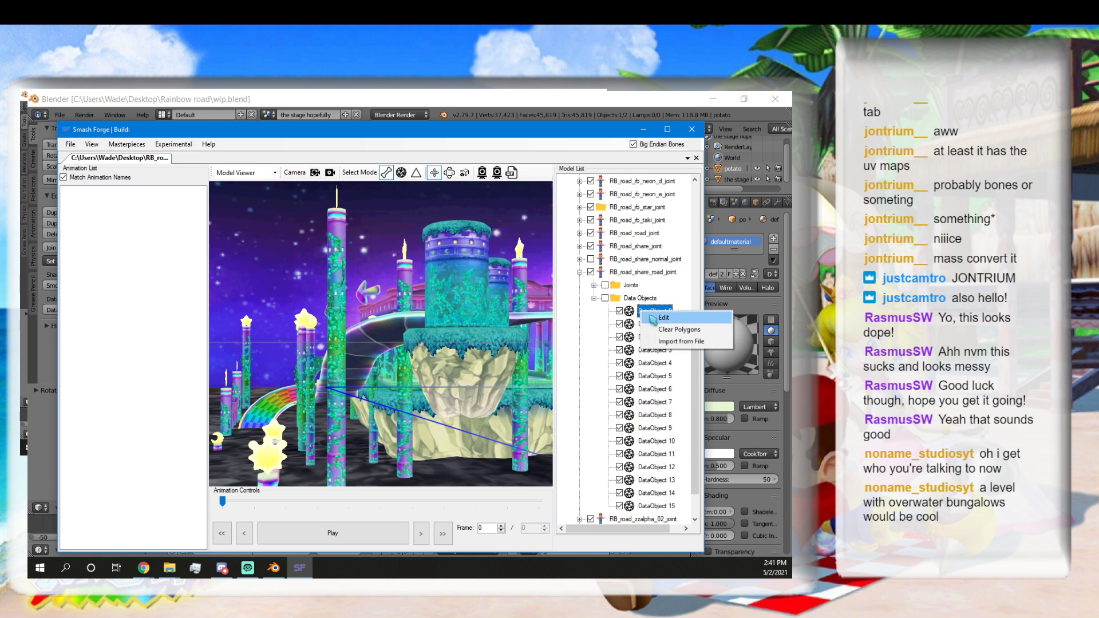
{"action": "left_click", "coordinate": [579, 272]}
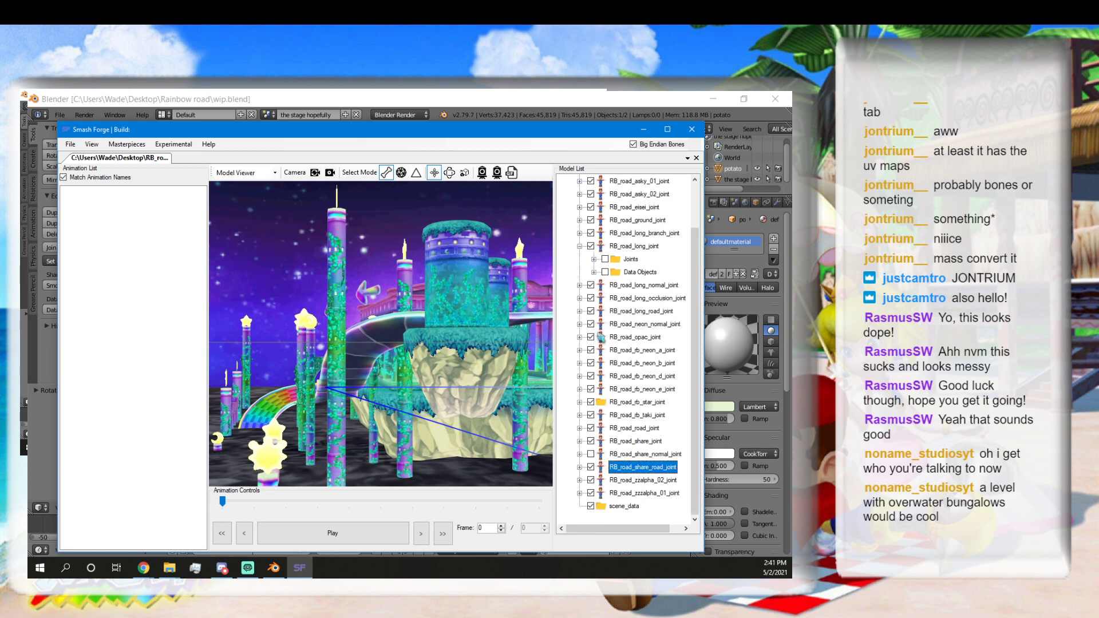
Inspect DataObject 17 of RB_road_zzalpha_02_joint in the polygon editor, then collapse the joint's branch.
{"action": "left_click", "coordinate": [580, 481]}
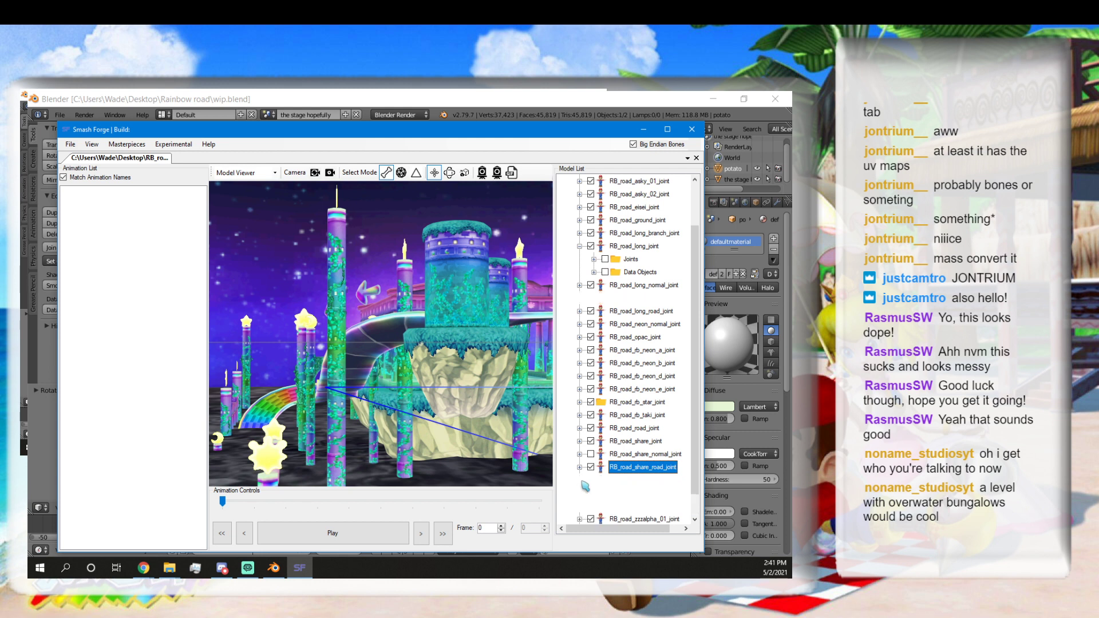
{"action": "left_click", "coordinate": [626, 484]}
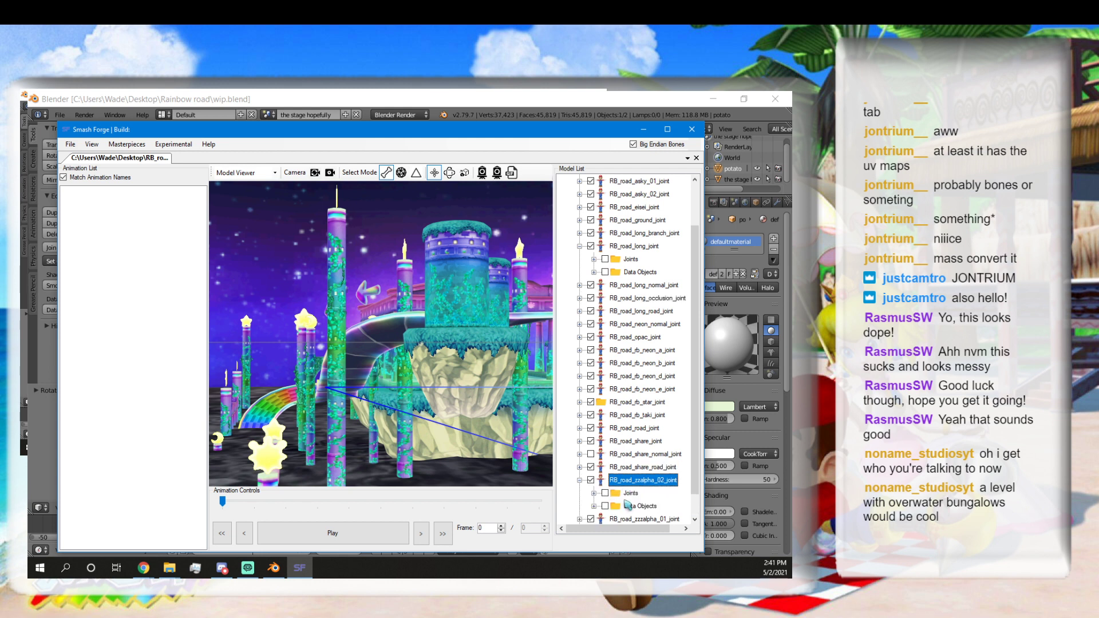
{"action": "left_click", "coordinate": [628, 506]}
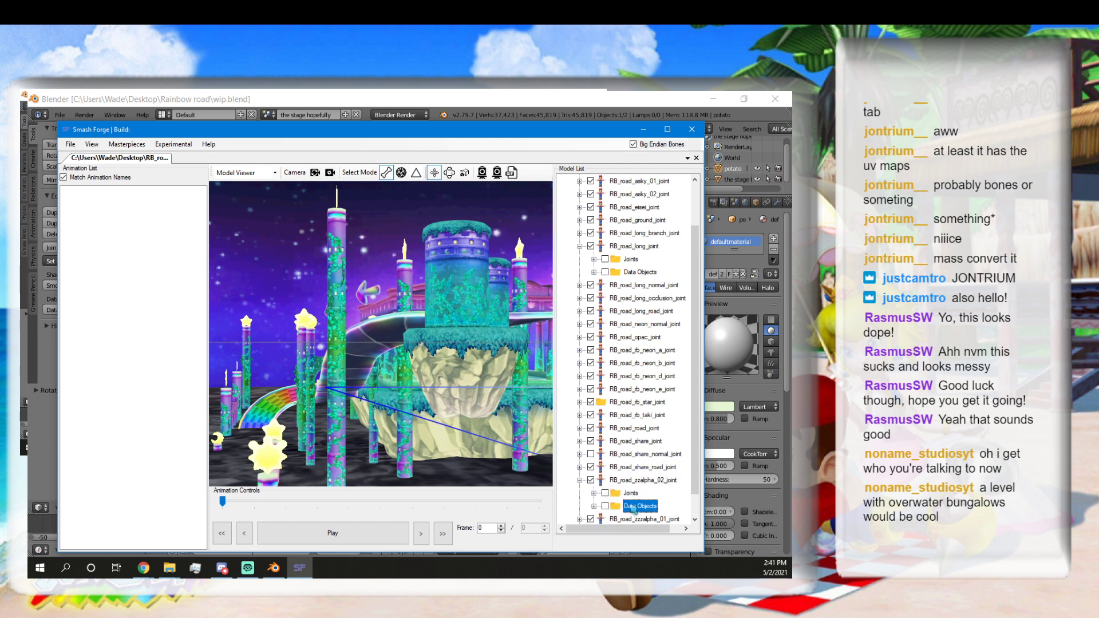
{"action": "double_click", "coordinate": [632, 507]}
{"action": "right_click", "coordinate": [644, 414]}
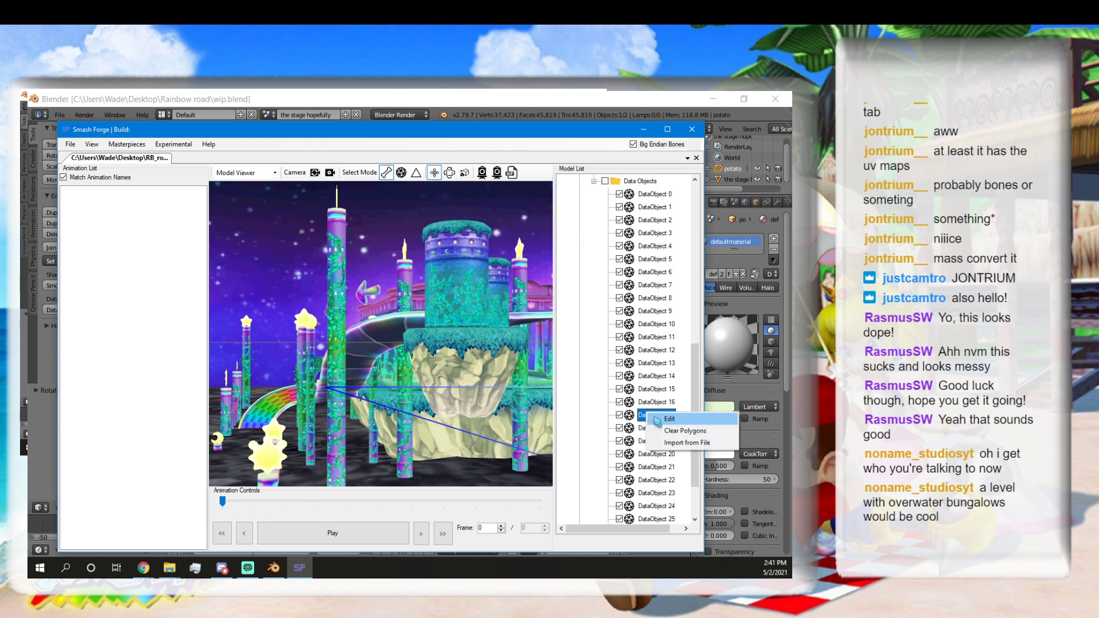
{"action": "left_click", "coordinate": [668, 419]}
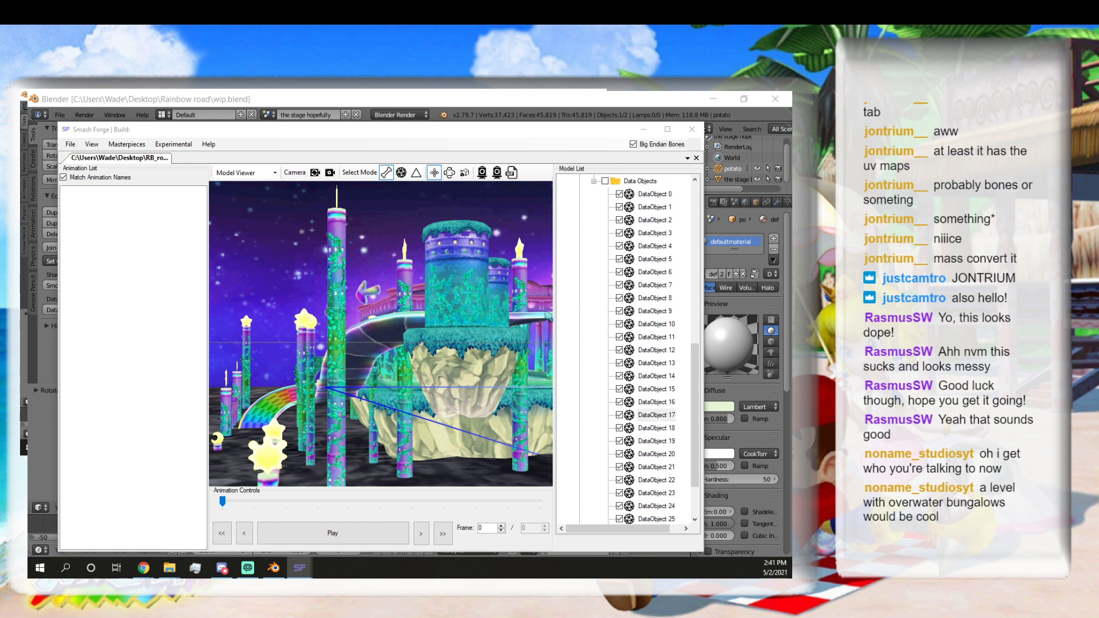
{"action": "left_click", "coordinate": [594, 222]}
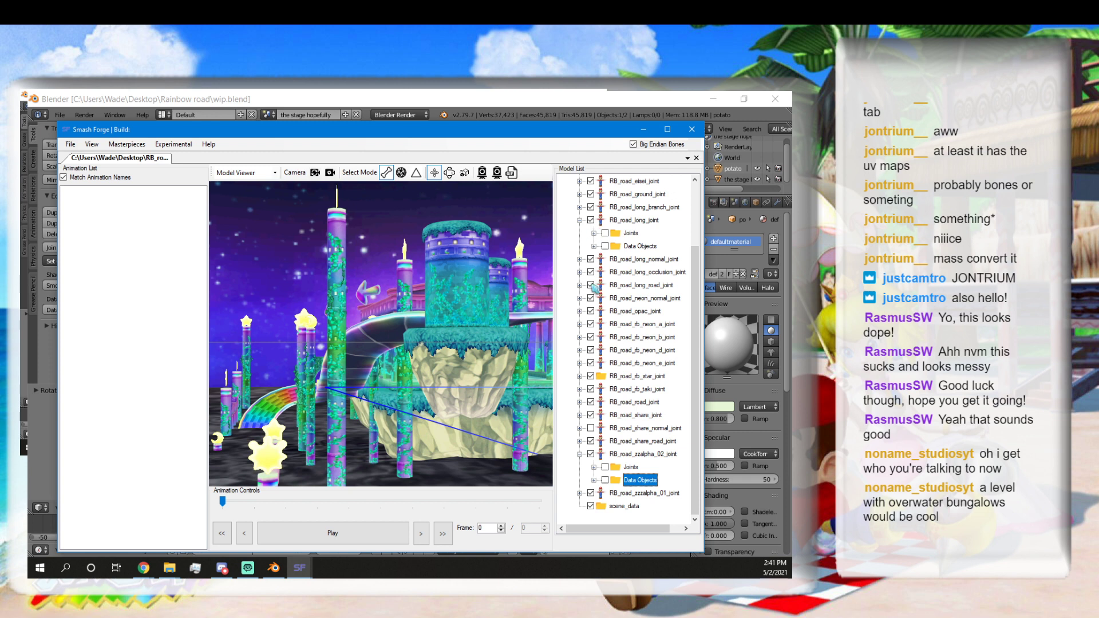
{"action": "left_click", "coordinate": [579, 454]}
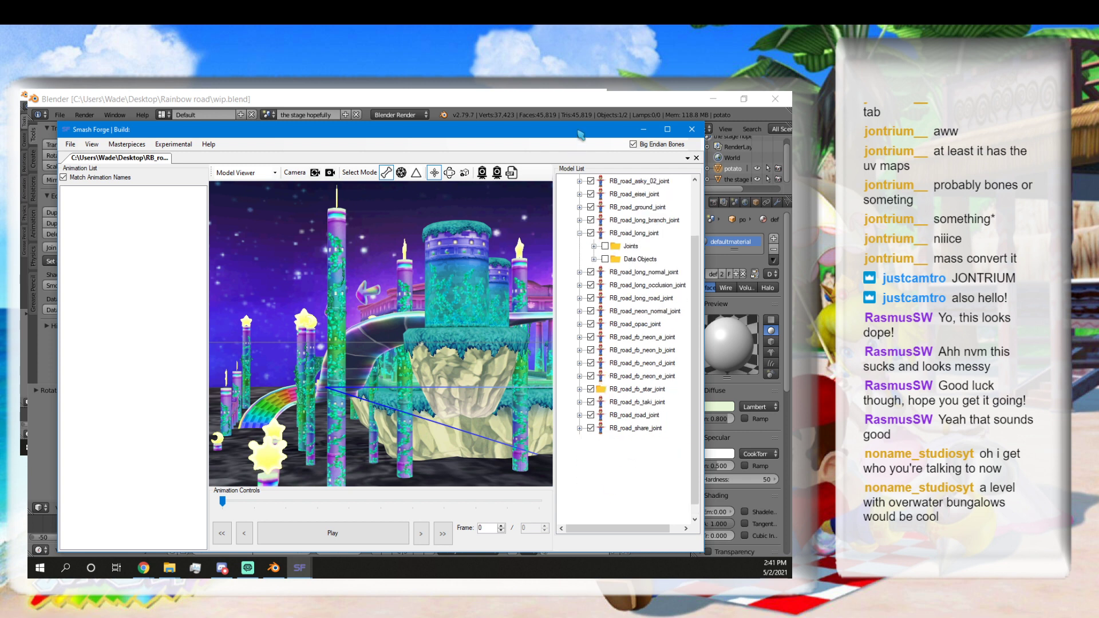
Open DataObject 8 of RB_road_zzzalpha_01_joint for editing to inspect it, then return to the model list and collapse the joint.
{"action": "left_click_drag", "start_coordinate": [579, 135], "coordinate": [577, 149]}
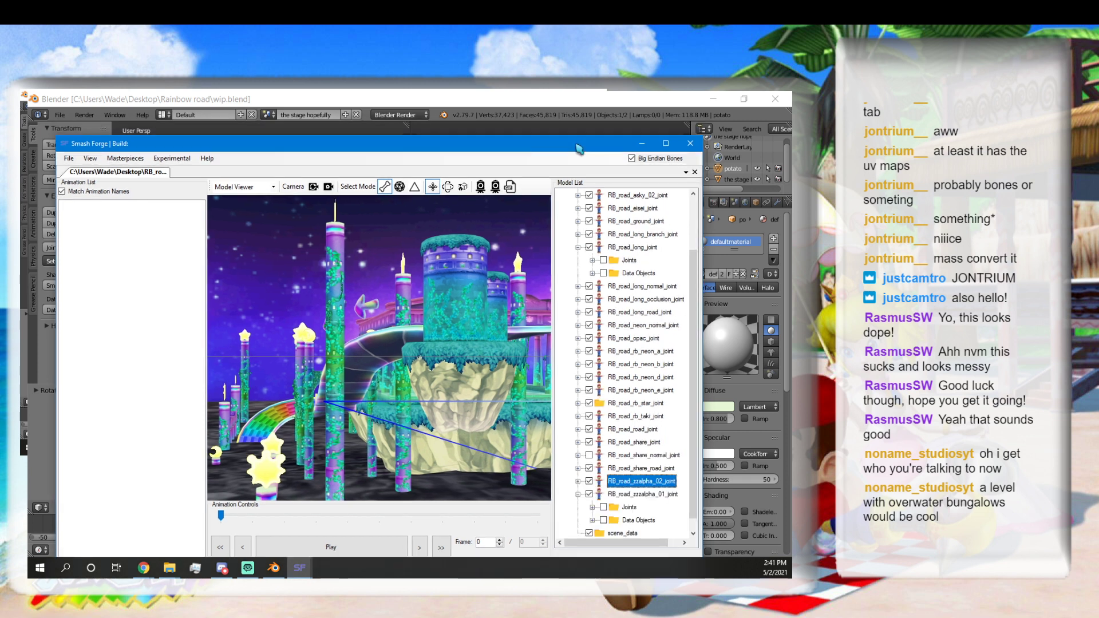
{"action": "scroll", "coordinate": [636, 506], "scroll_direction": "down", "scroll_amount": 1}
{"action": "left_click", "coordinate": [629, 508]}
{"action": "key", "text": "Delete"}
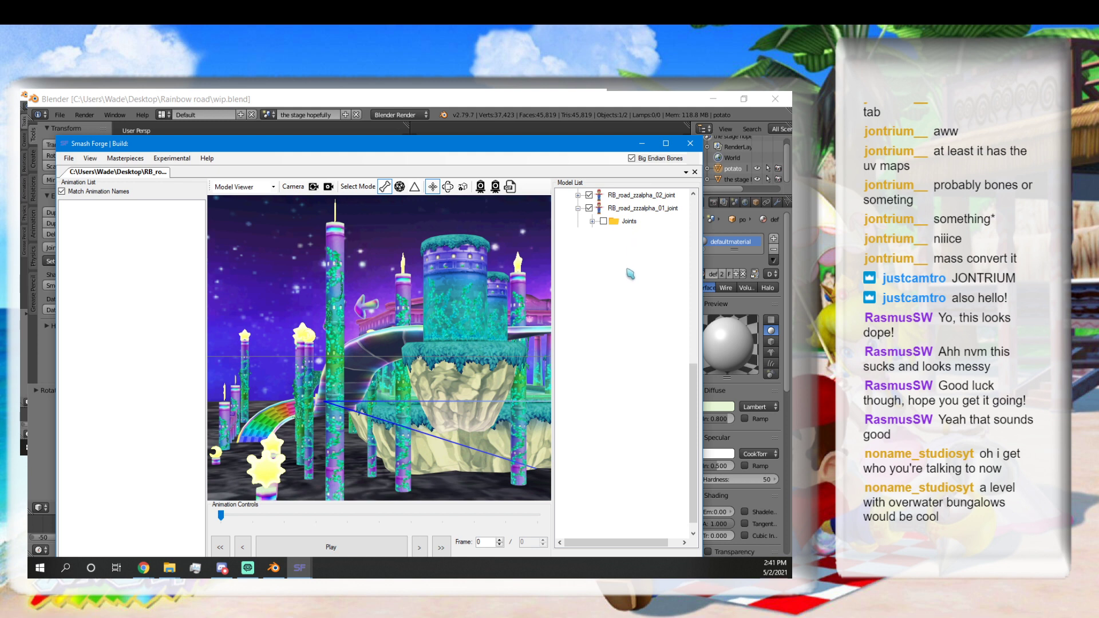
{"action": "left_click", "coordinate": [628, 352]}
{"action": "right_click", "coordinate": [653, 348]}
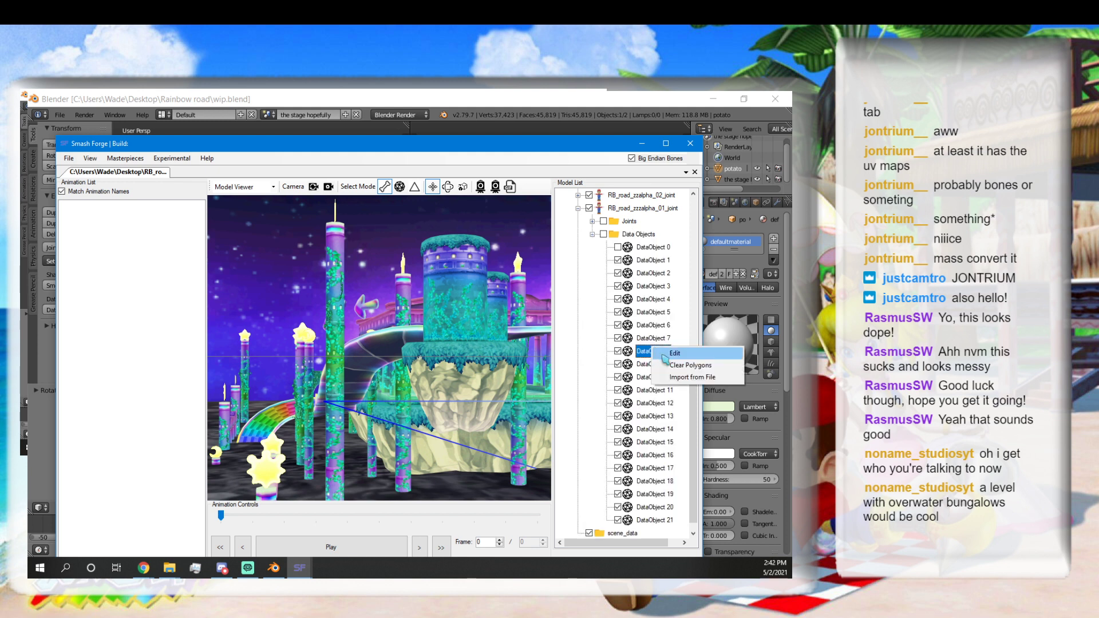
{"action": "left_click", "coordinate": [662, 354]}
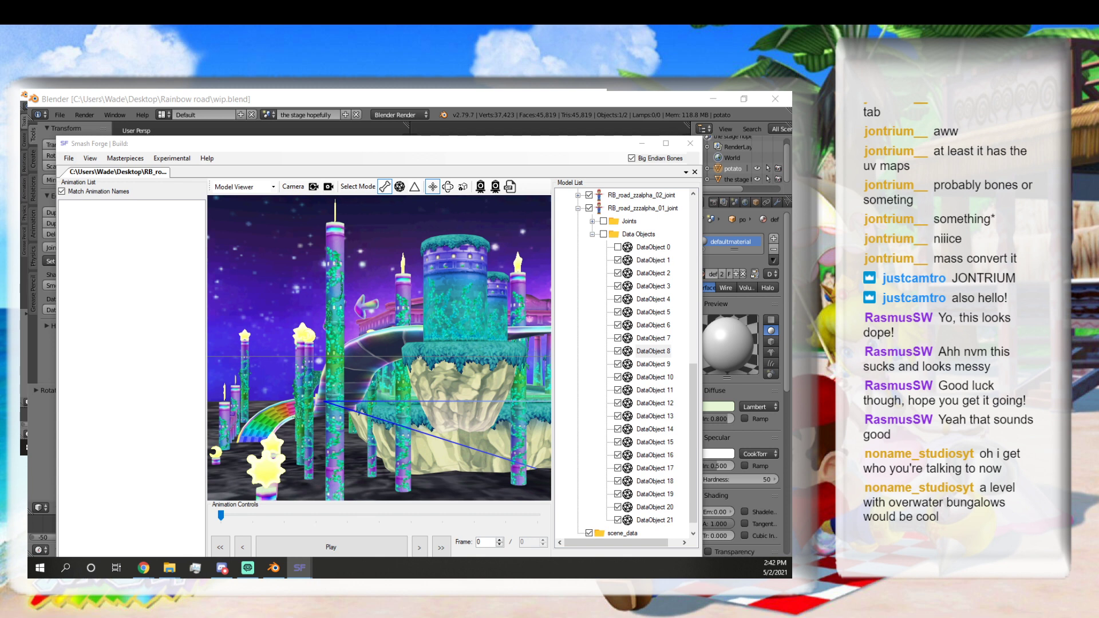
{"action": "left_click", "coordinate": [299, 568]}
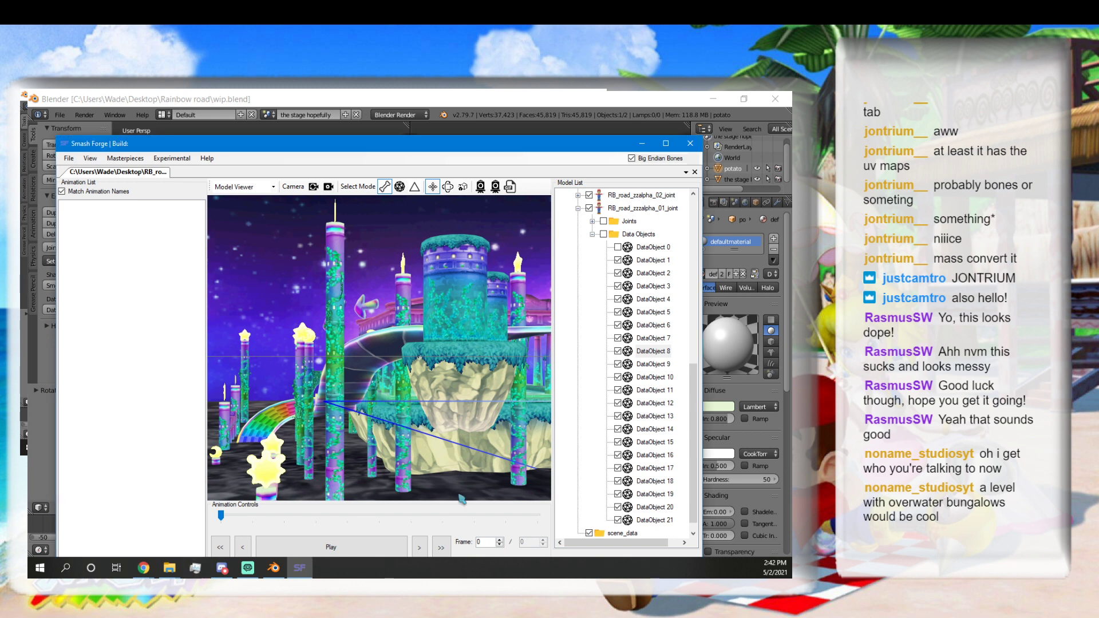
{"action": "left_click", "coordinate": [577, 208]}
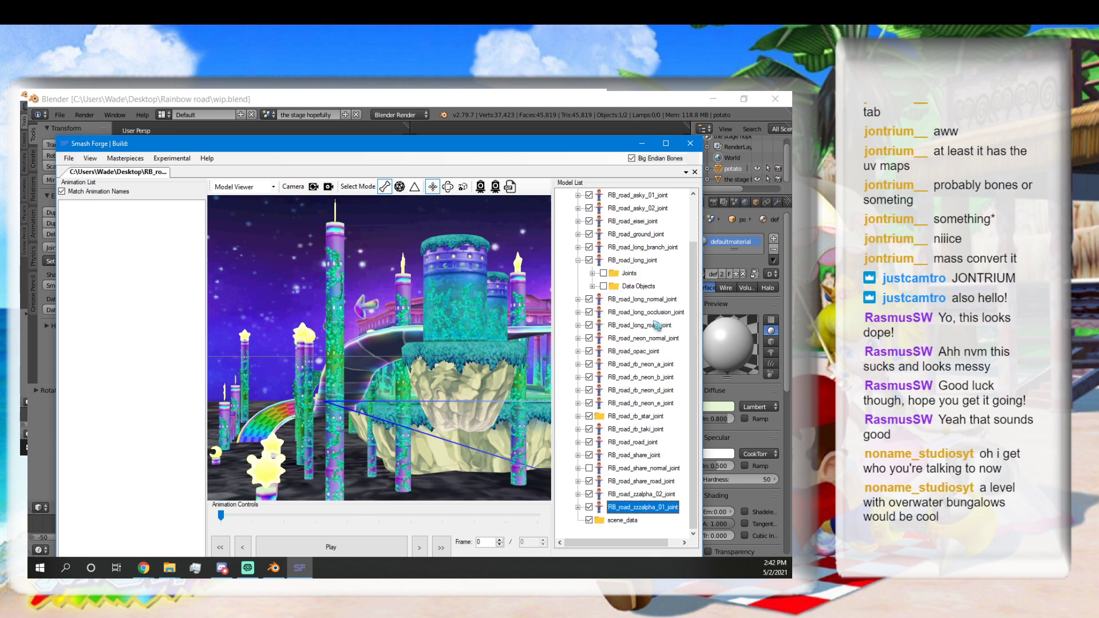
Look around the Rainbow Road stage model once more and close Smash Forge.
{"action": "scroll", "coordinate": [656, 326], "scroll_direction": "up", "scroll_amount": 2}
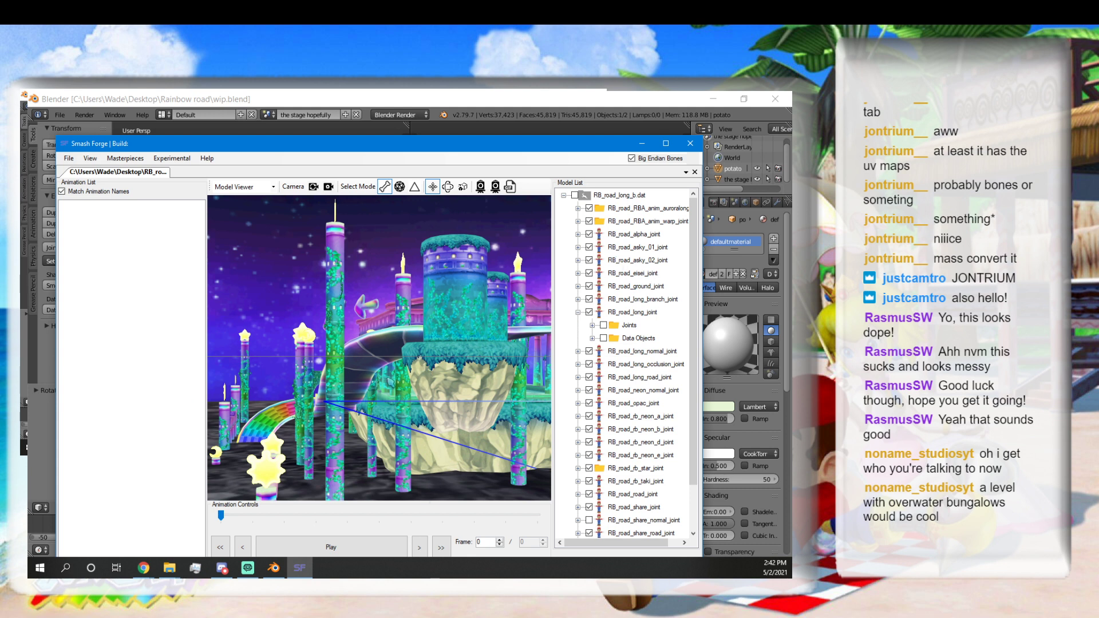
{"action": "scroll", "coordinate": [395, 384], "scroll_direction": "up", "scroll_amount": 5}
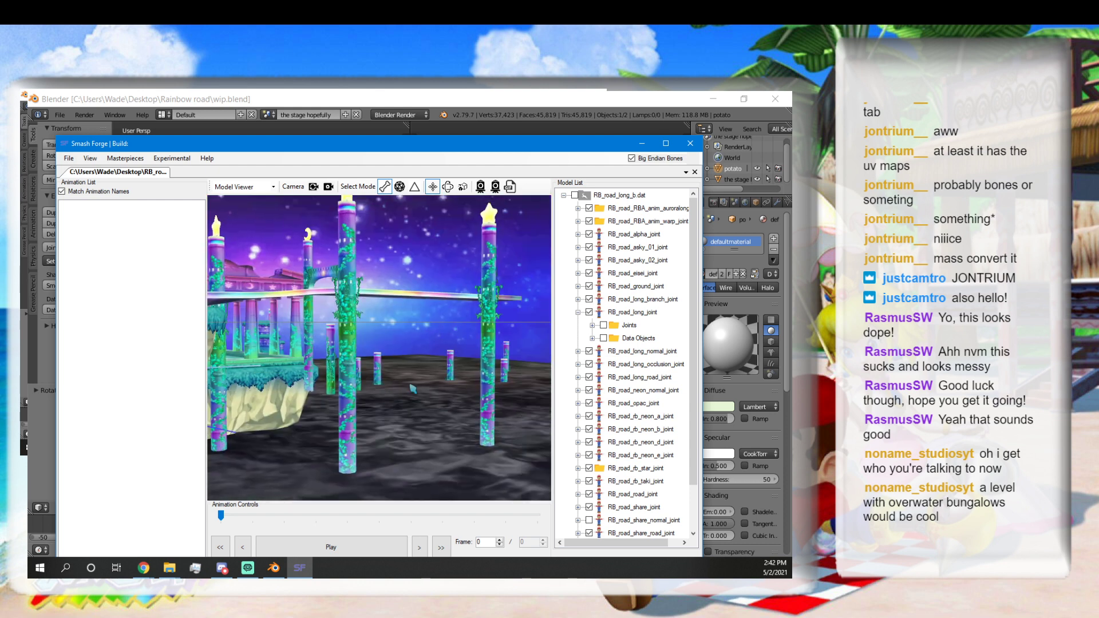
{"action": "mouse_move", "coordinate": [410, 384]}
{"action": "left_mouse_down"}
{"action": "mouse_move", "coordinate": [393, 396]}
{"action": "mouse_move", "coordinate": [395, 384]}
{"action": "left_mouse_up"}
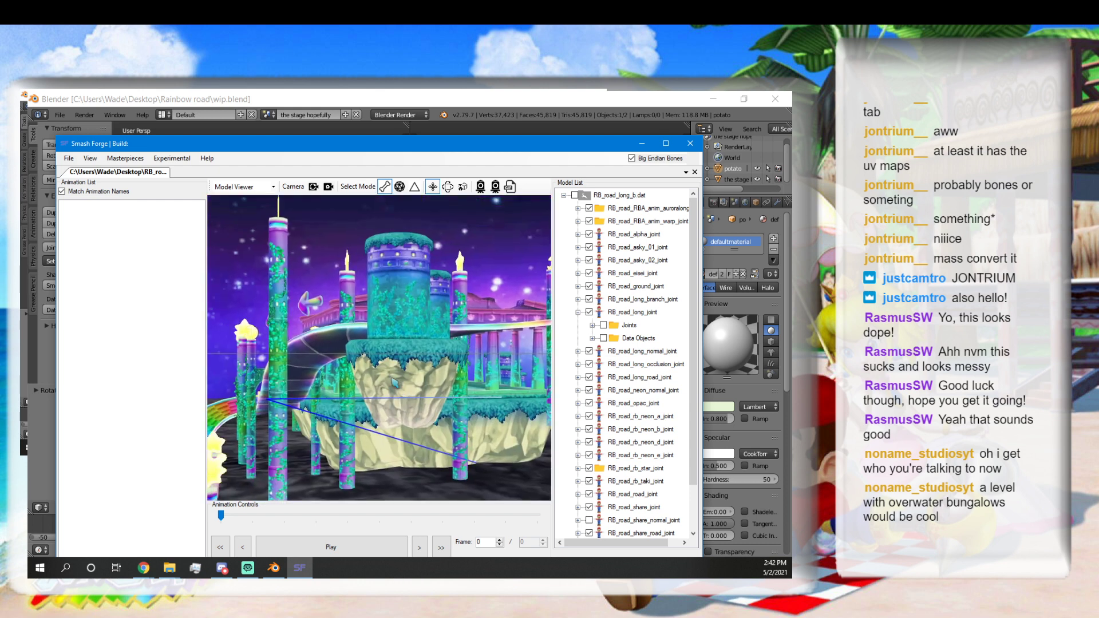
{"action": "left_click", "coordinate": [690, 143]}
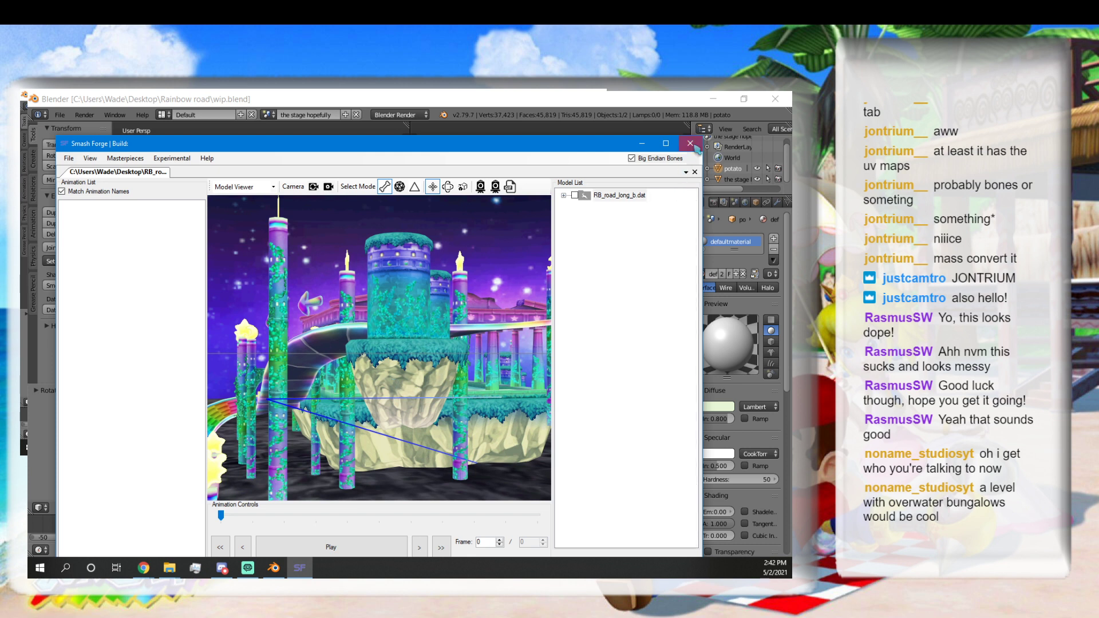
View the imported road meshes in the Blender scene from afar and up close, then close Blender.
{"action": "scroll", "coordinate": [339, 339], "scroll_direction": "down", "scroll_amount": 5}
{"action": "scroll", "coordinate": [281, 353], "scroll_direction": "down", "scroll_amount": 3}
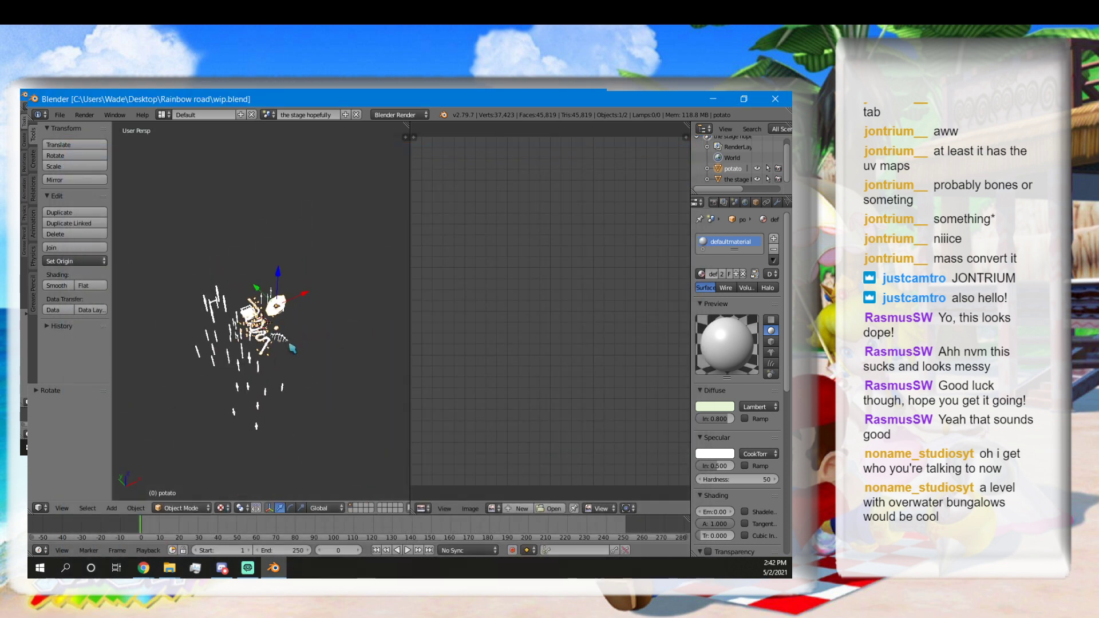
{"action": "scroll", "coordinate": [336, 310], "scroll_direction": "up", "scroll_amount": 3}
{"action": "middle_click_drag", "start_coordinate": [287, 346], "coordinate": [290, 382]}
{"action": "scroll", "coordinate": [338, 313], "scroll_direction": "up", "scroll_amount": 4}
{"action": "scroll", "coordinate": [312, 380], "scroll_direction": "up", "scroll_amount": 2}
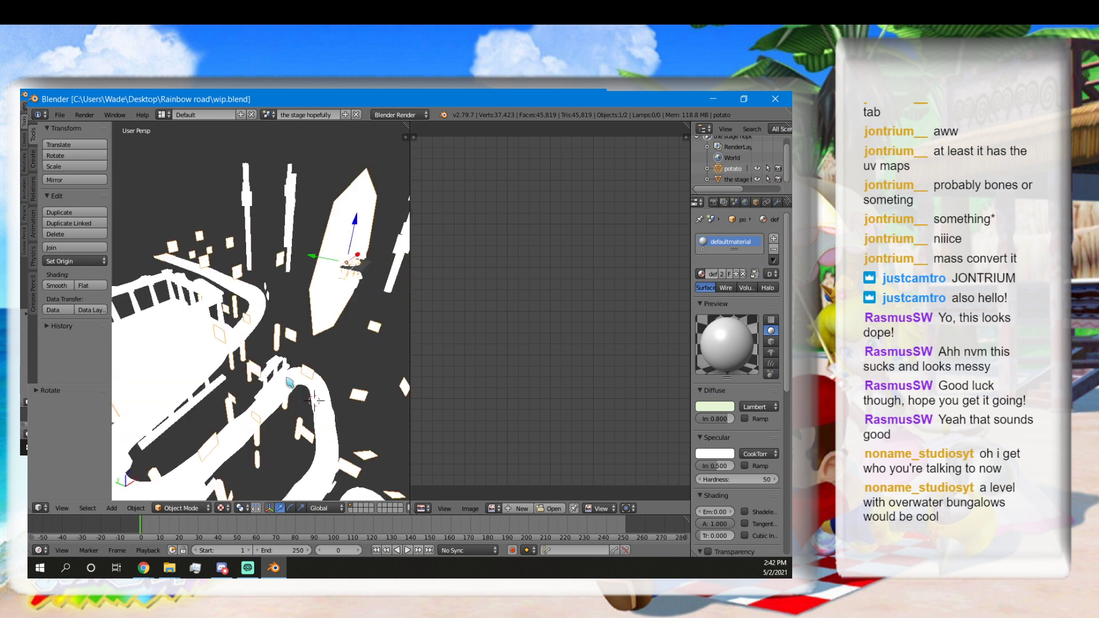
{"action": "left_click", "coordinate": [779, 103]}
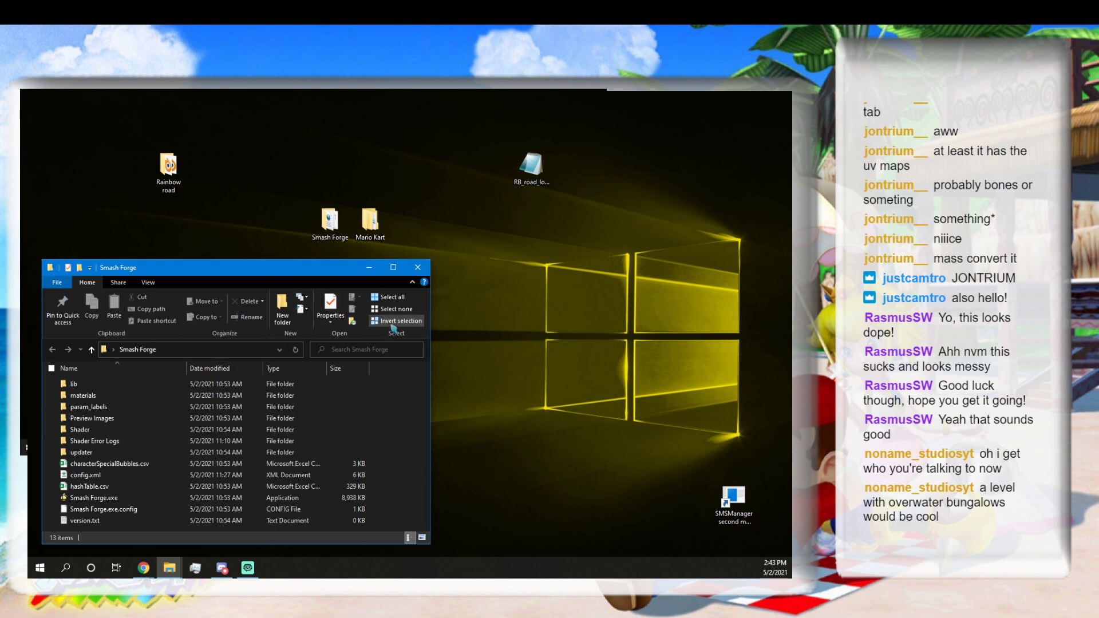
Close the Smash Forge folder window and delete the Smash Forge and Mario Kart folders from the desktop.
{"action": "left_click", "coordinate": [418, 267]}
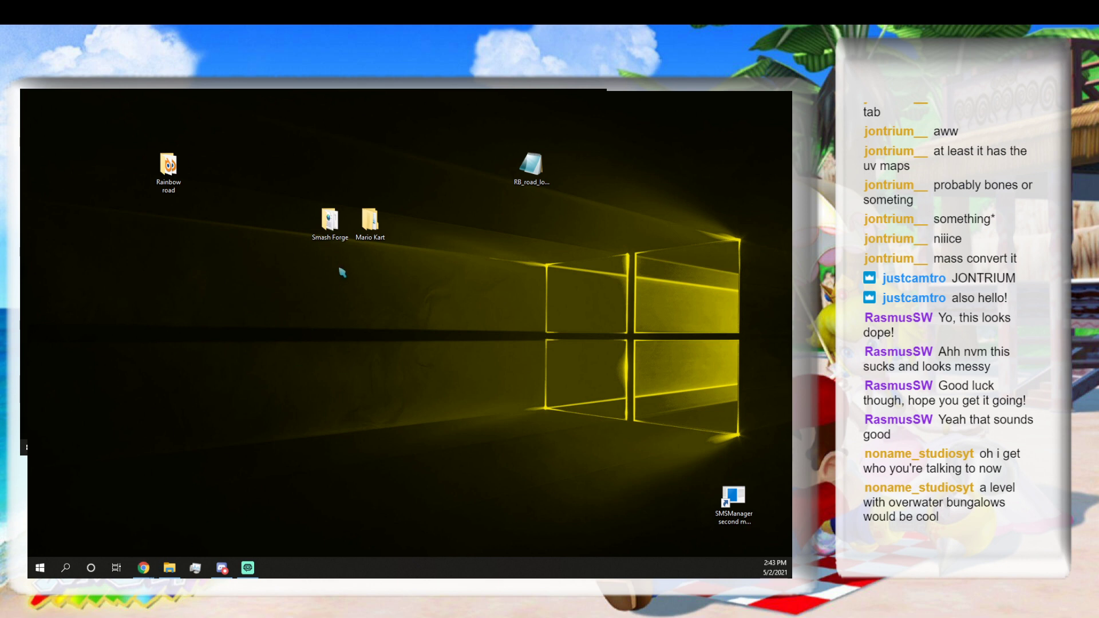
{"action": "left_click_drag", "start_coordinate": [424, 206], "coordinate": [338, 241]}
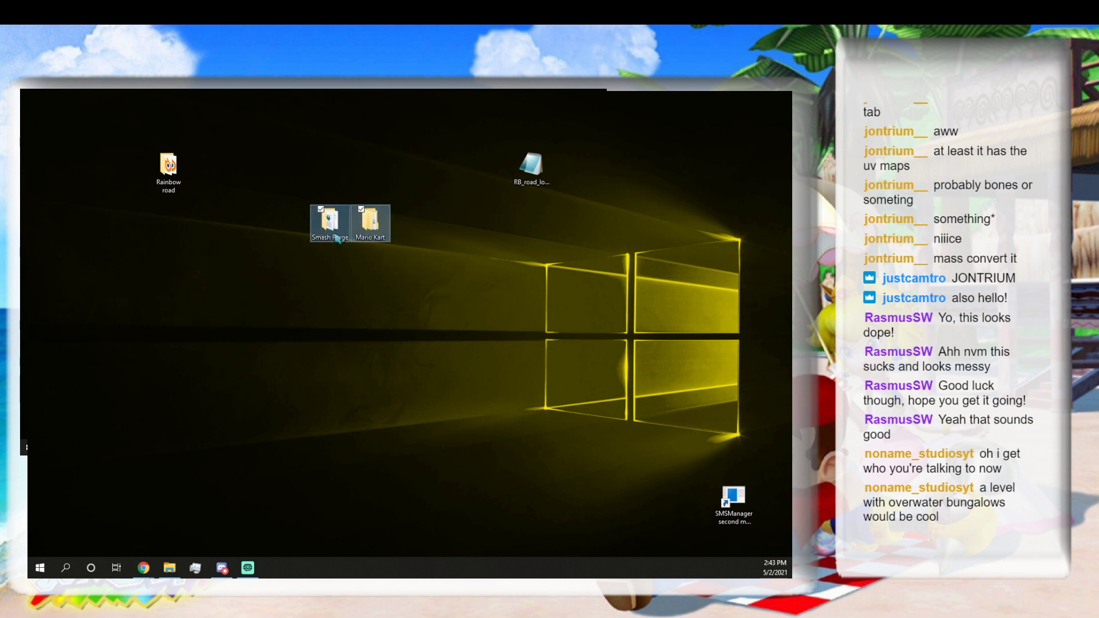
{"action": "right_click", "coordinate": [338, 237]}
{"action": "left_click", "coordinate": [216, 375]}
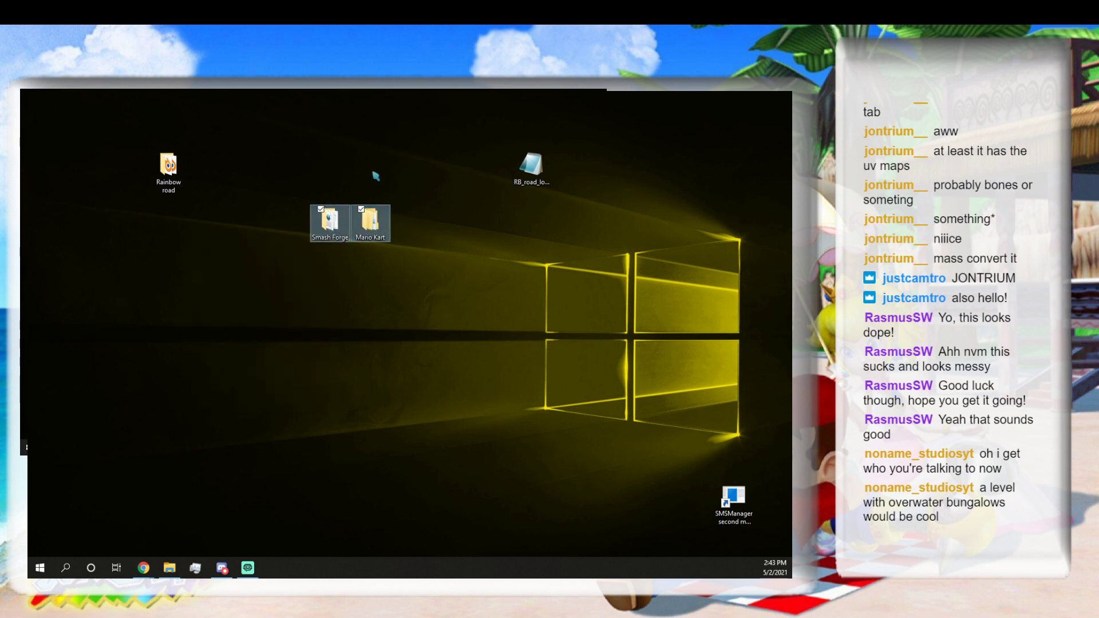
Delete the Rainbow road folder and the RB_road_long_b.dat file from the desktop.
{"action": "double_click", "coordinate": [167, 172]}
{"action": "right_click", "coordinate": [175, 175]}
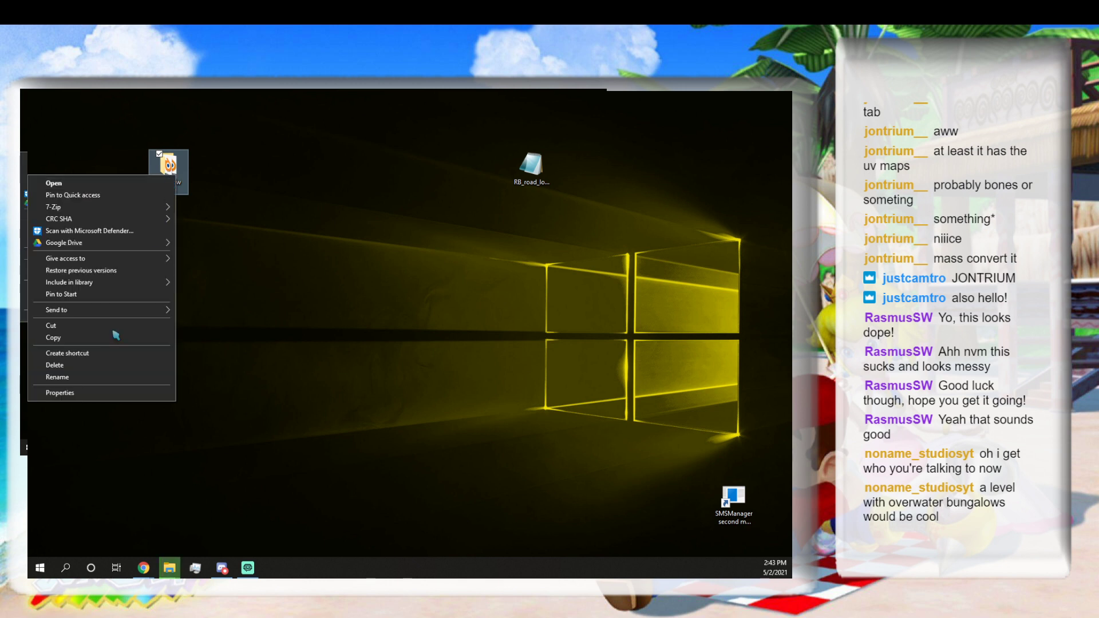
{"action": "left_click", "coordinate": [97, 368]}
{"action": "left_click", "coordinate": [518, 165]}
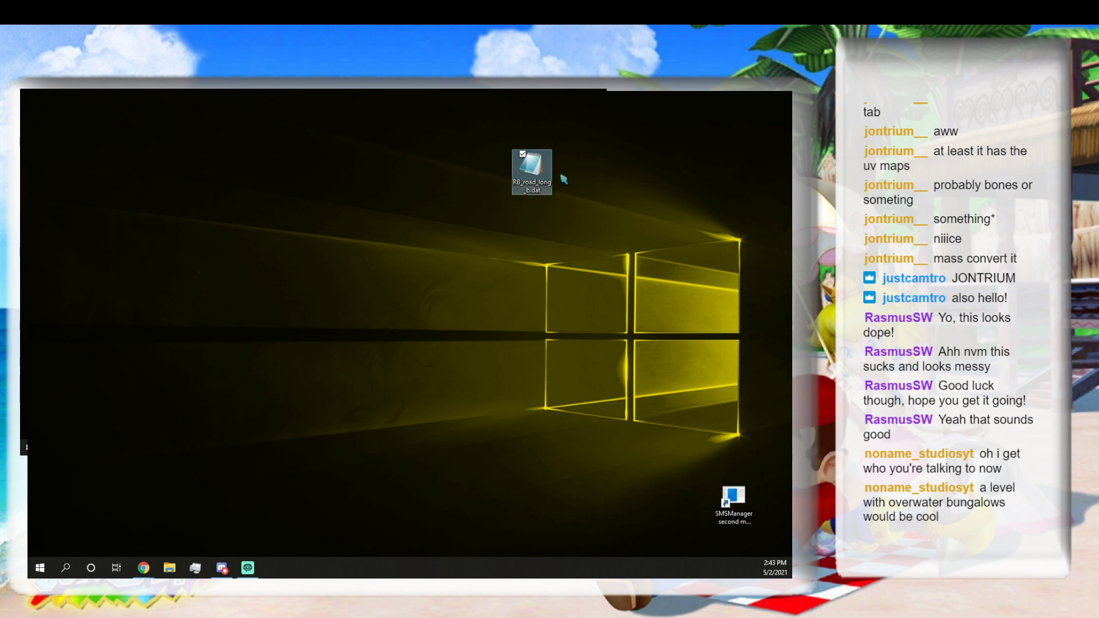
{"action": "right_click", "coordinate": [545, 178]}
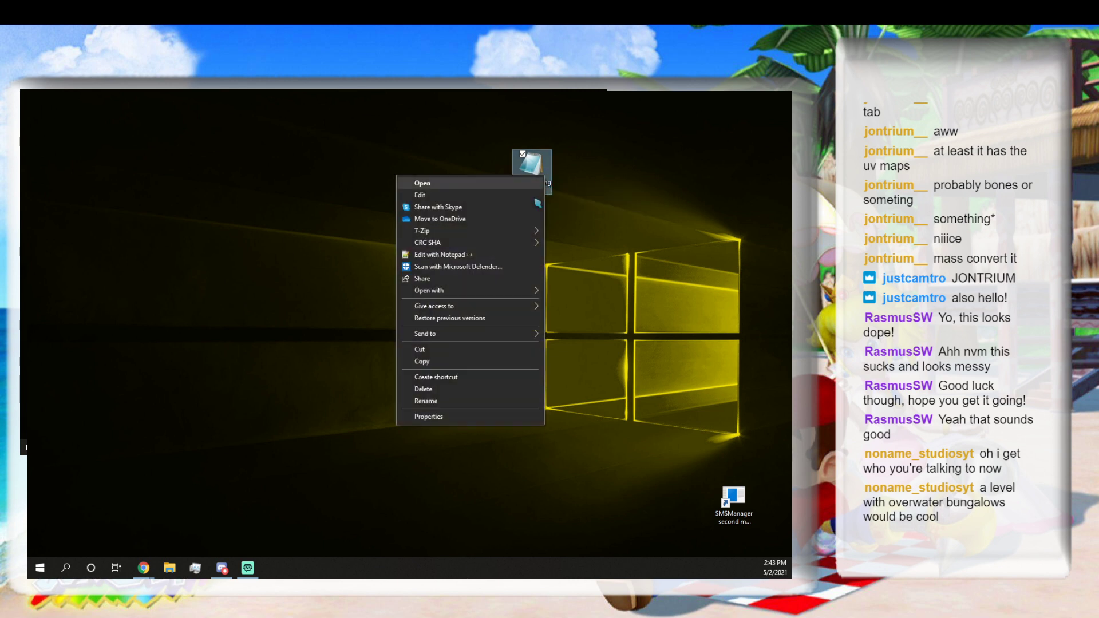
{"action": "left_click", "coordinate": [478, 389]}
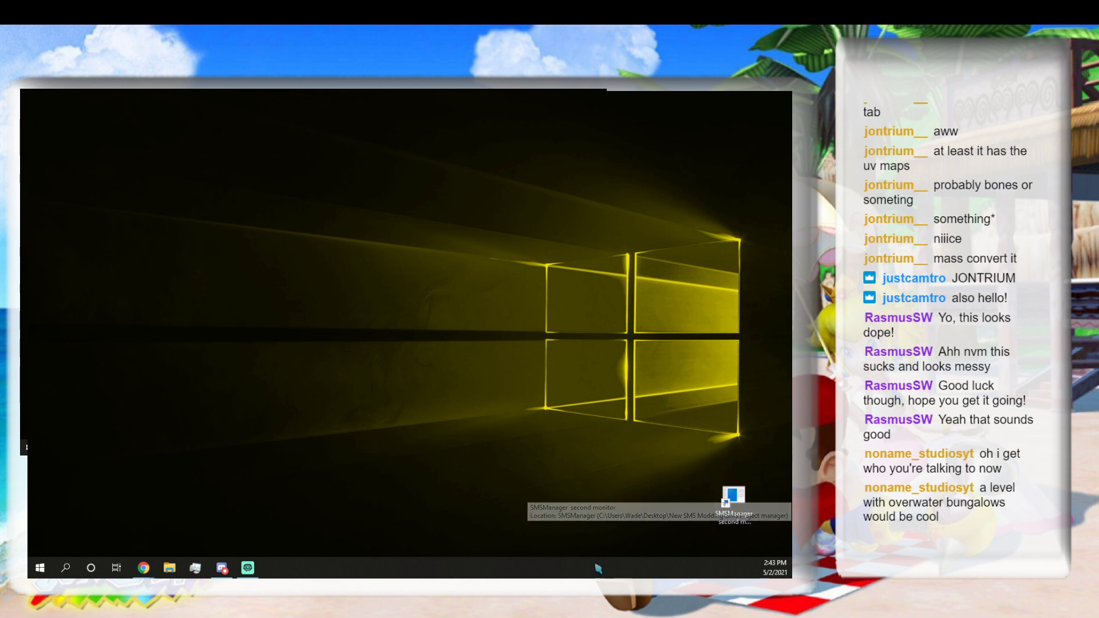
Launch SMS Project Manager from its desktop shortcut and load the recent Super Mario Eclipse project.
{"action": "double_click", "coordinate": [733, 496]}
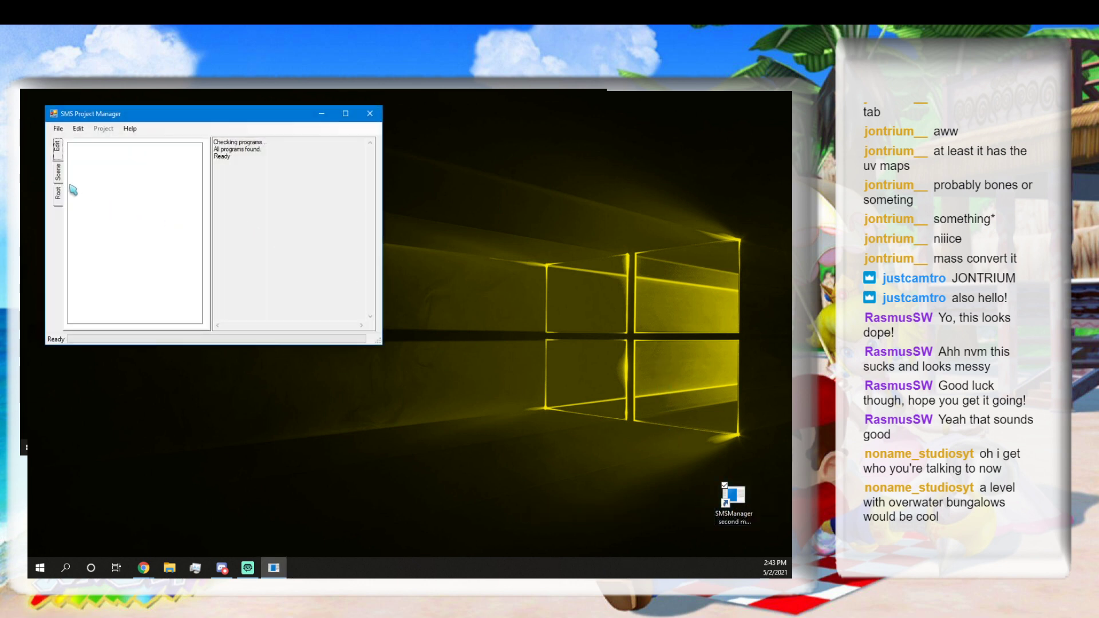
{"action": "left_click", "coordinate": [58, 128]}
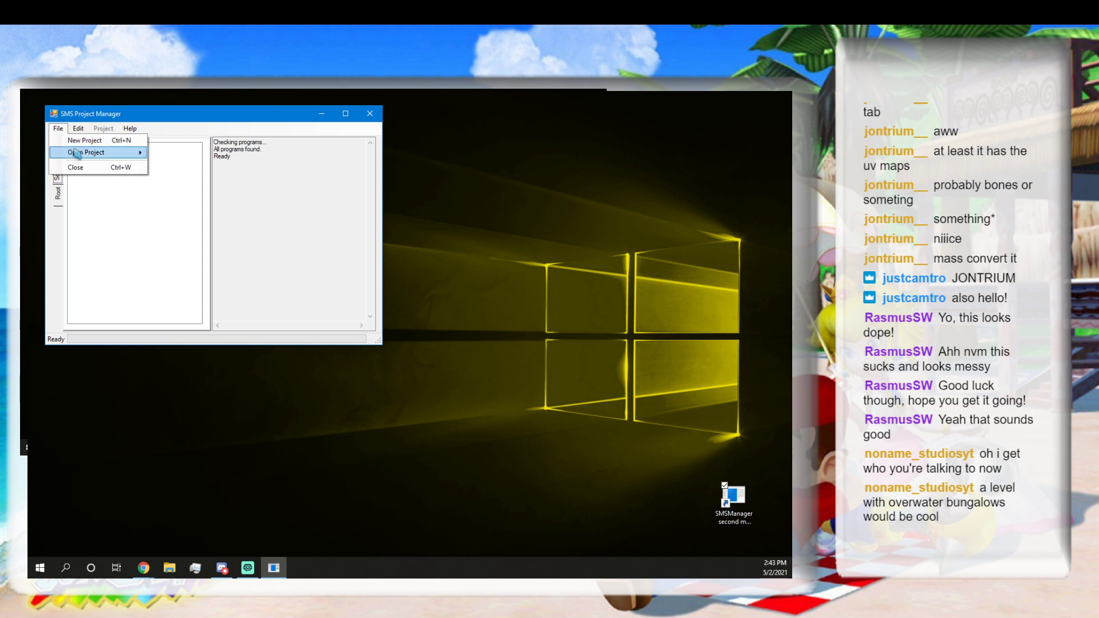
{"action": "mouse_move", "coordinate": [137, 152]}
{"action": "left_click", "coordinate": [189, 153]}
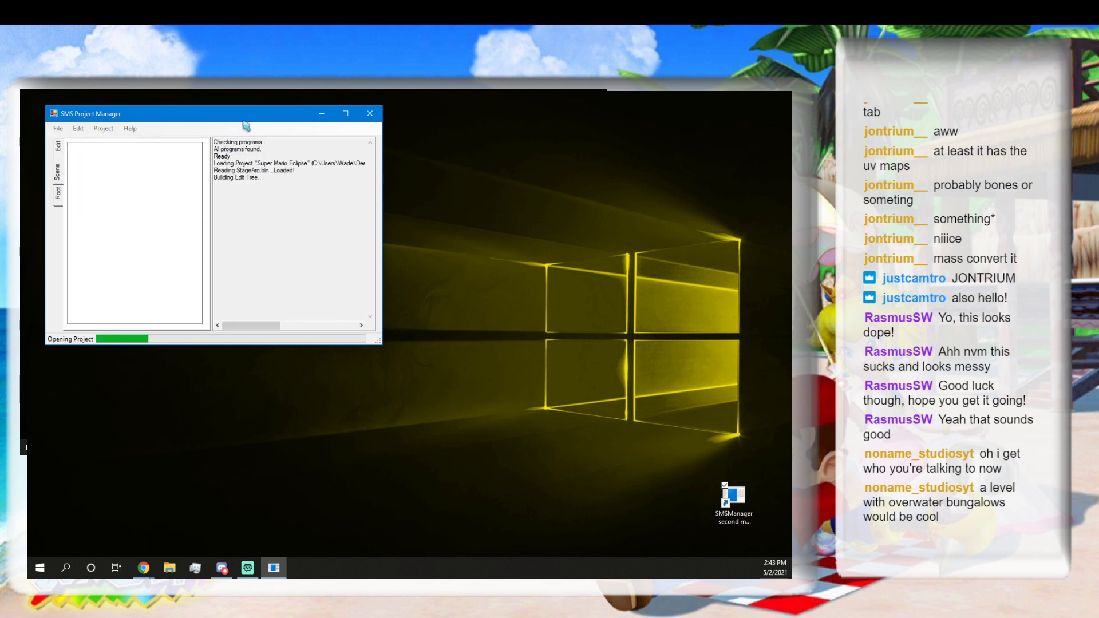
{"action": "left_click_drag", "start_coordinate": [155, 114], "coordinate": [248, 201]}
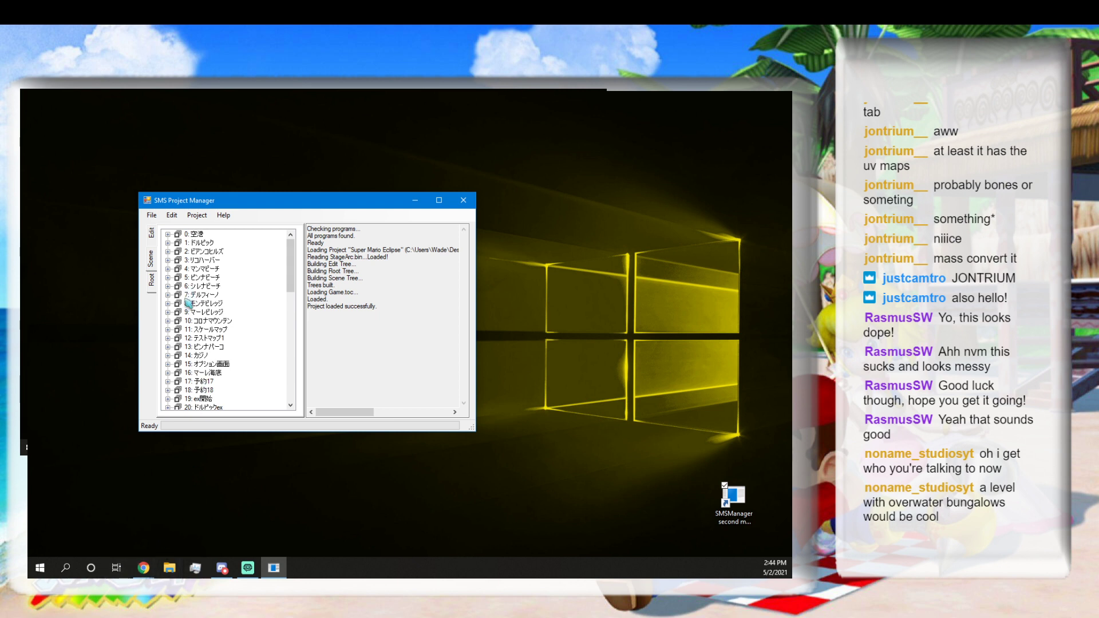
Expand stage 4 (マンマビーチ) in the project tree and open the scene bin of mamma3.arc for editing.
{"action": "mouse_move", "coordinate": [145, 571]}
{"action": "left_click", "coordinate": [168, 269]}
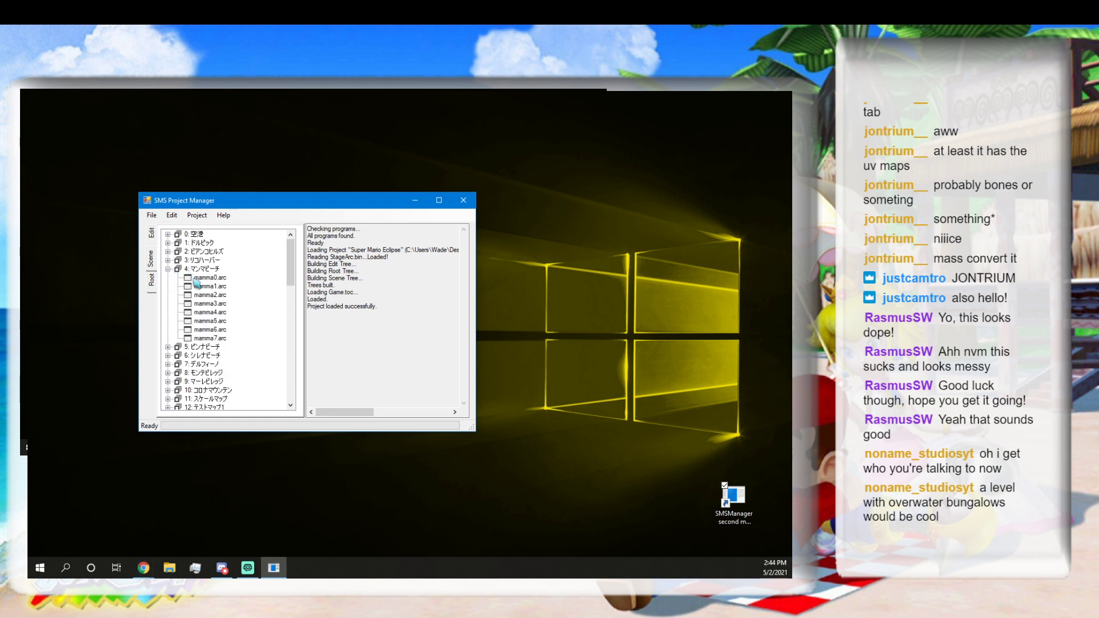
{"action": "right_click", "coordinate": [216, 304]}
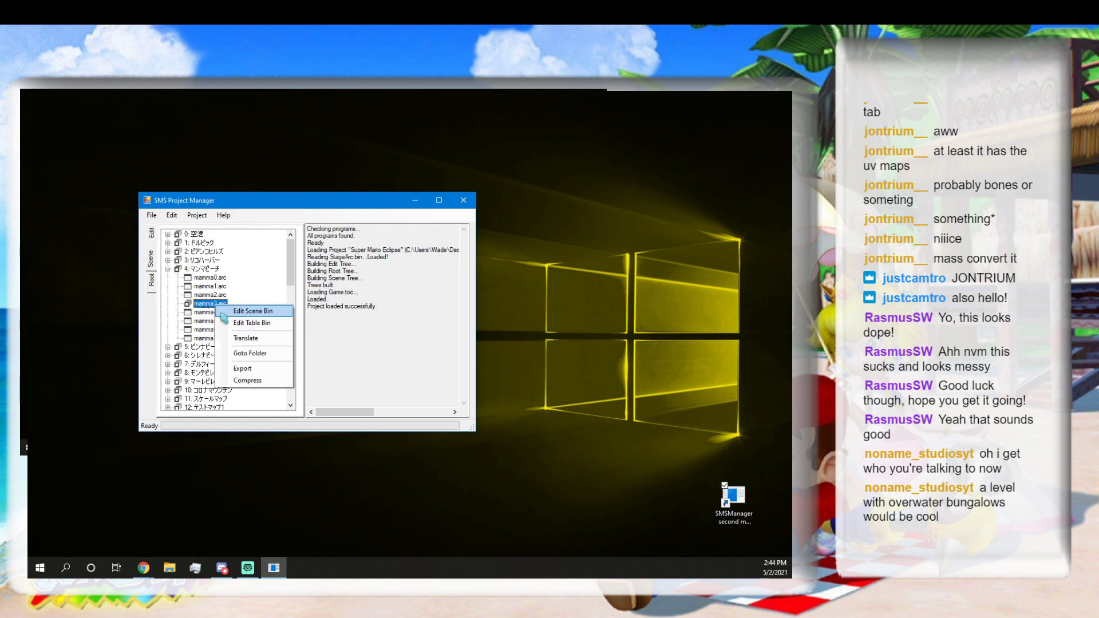
{"action": "left_click", "coordinate": [252, 310]}
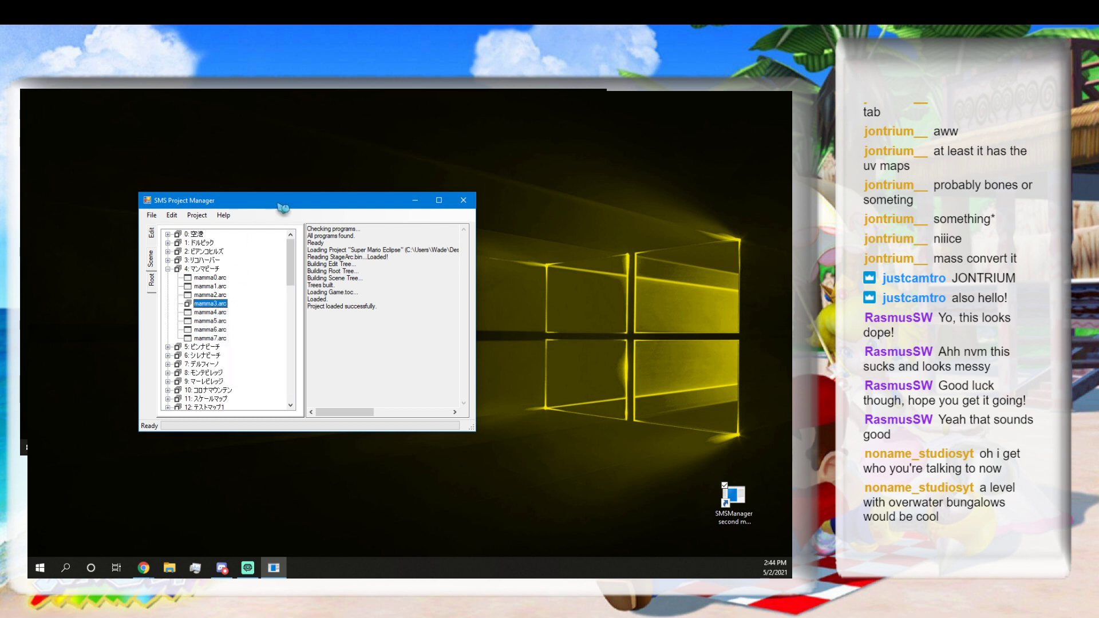
{"action": "left_click_drag", "start_coordinate": [283, 208], "coordinate": [369, 220]}
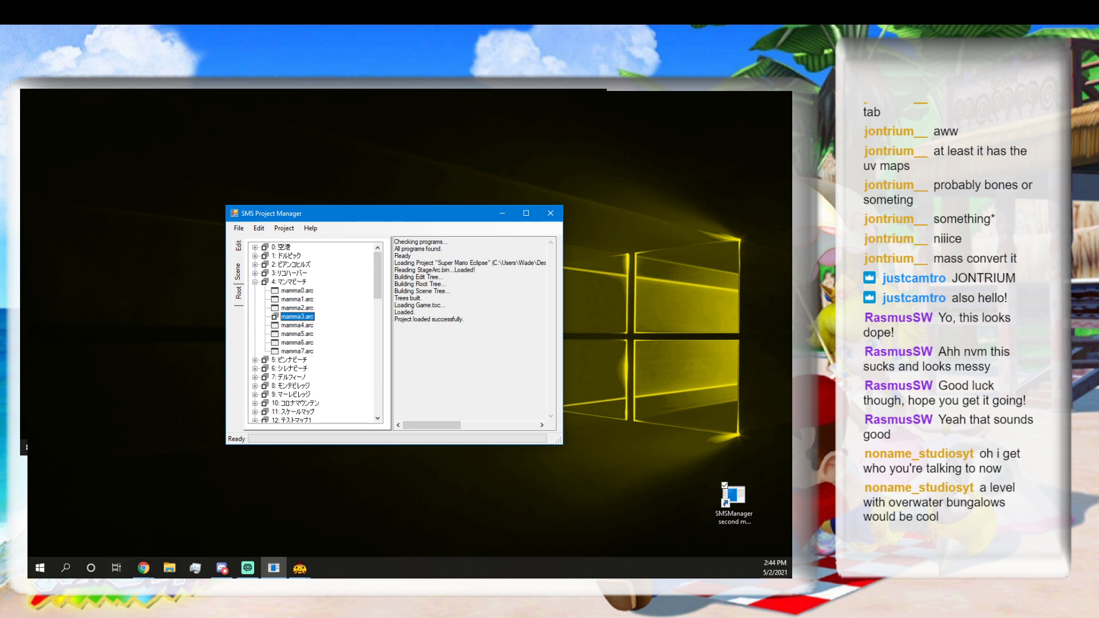
Arrange the mamma3 Bin Editor and Scene Preview windows on the visible desktop and shrink the preview window.
{"action": "left_click_drag", "start_coordinate": [256, 443], "coordinate": [256, 296]}
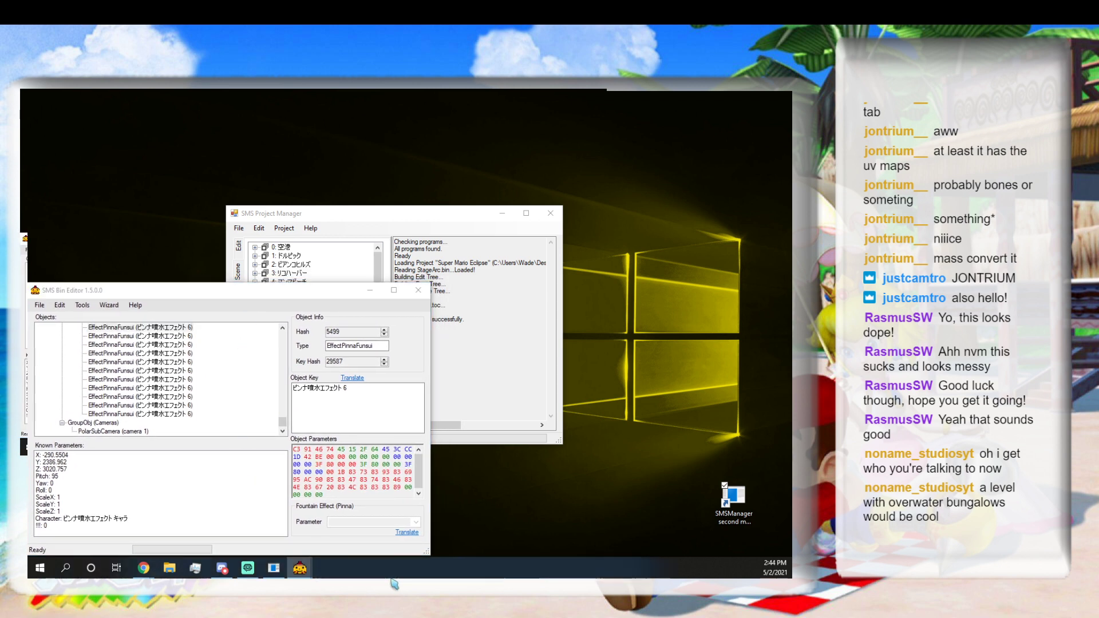
{"action": "left_click_drag", "start_coordinate": [278, 116], "coordinate": [241, 112]}
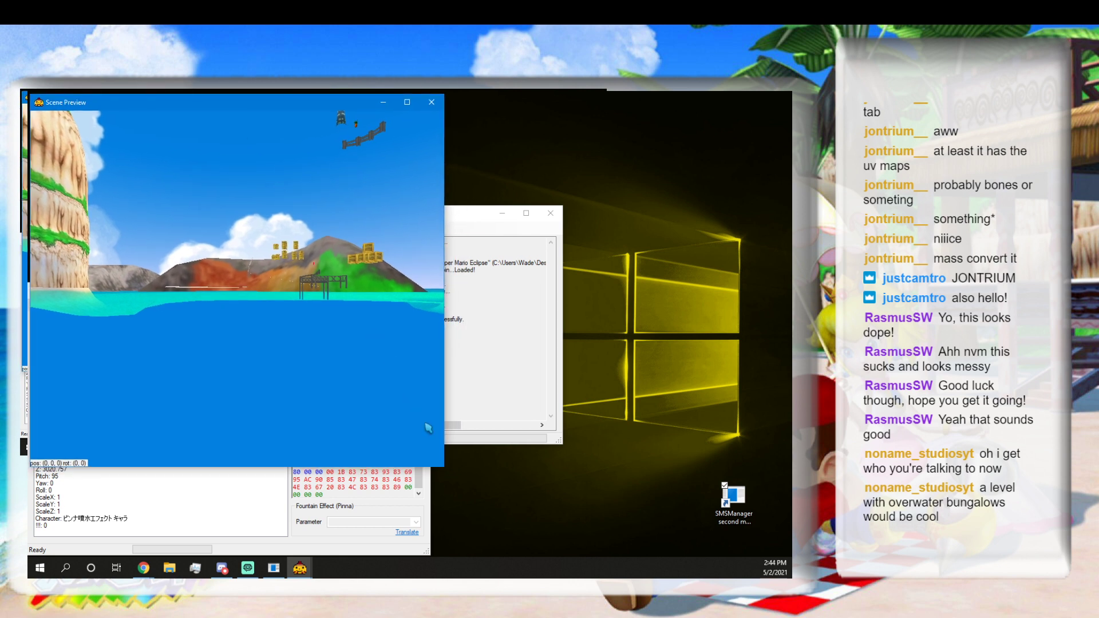
{"action": "left_click_drag", "start_coordinate": [443, 469], "coordinate": [433, 389]}
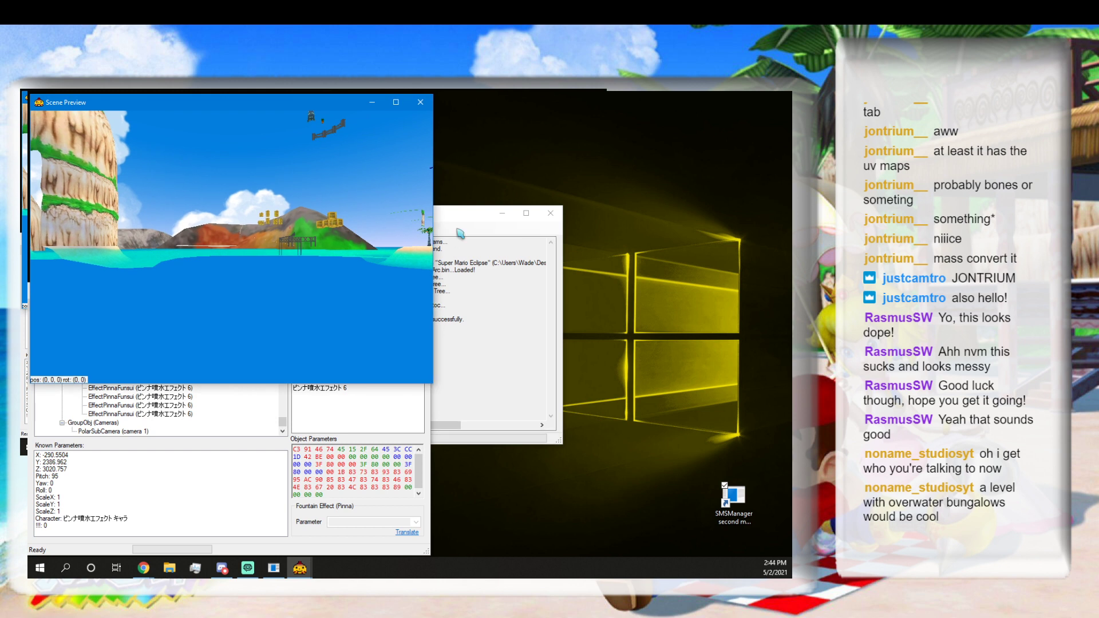
Open the scene folder of mamma3.arc from the project tree and move its window beside the project manager.
{"action": "left_click", "coordinate": [459, 224]}
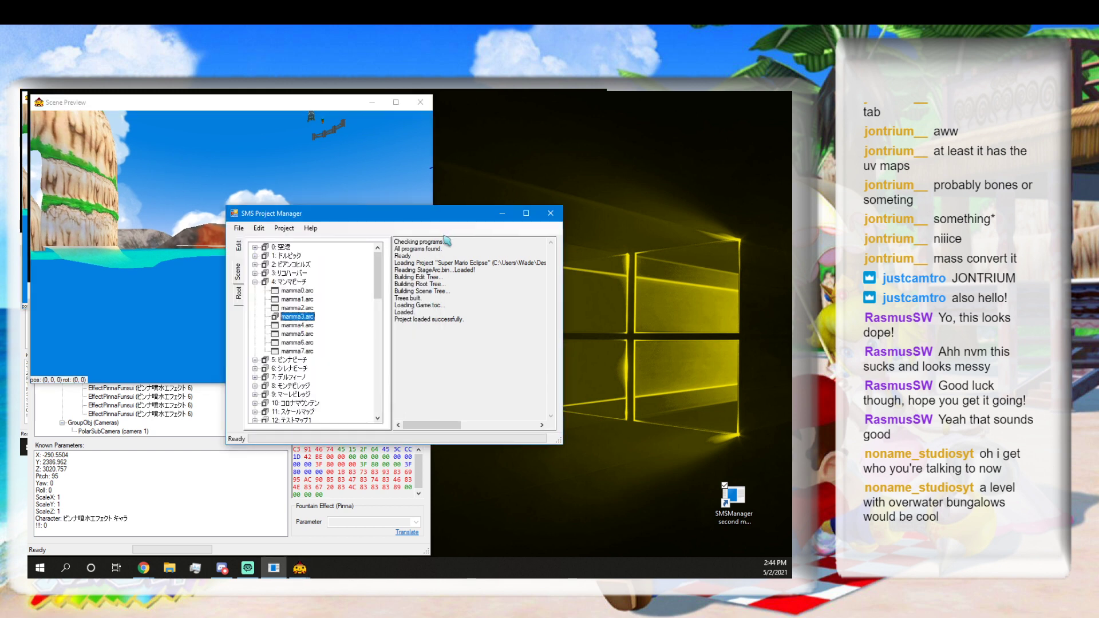
{"action": "left_click", "coordinate": [289, 327]}
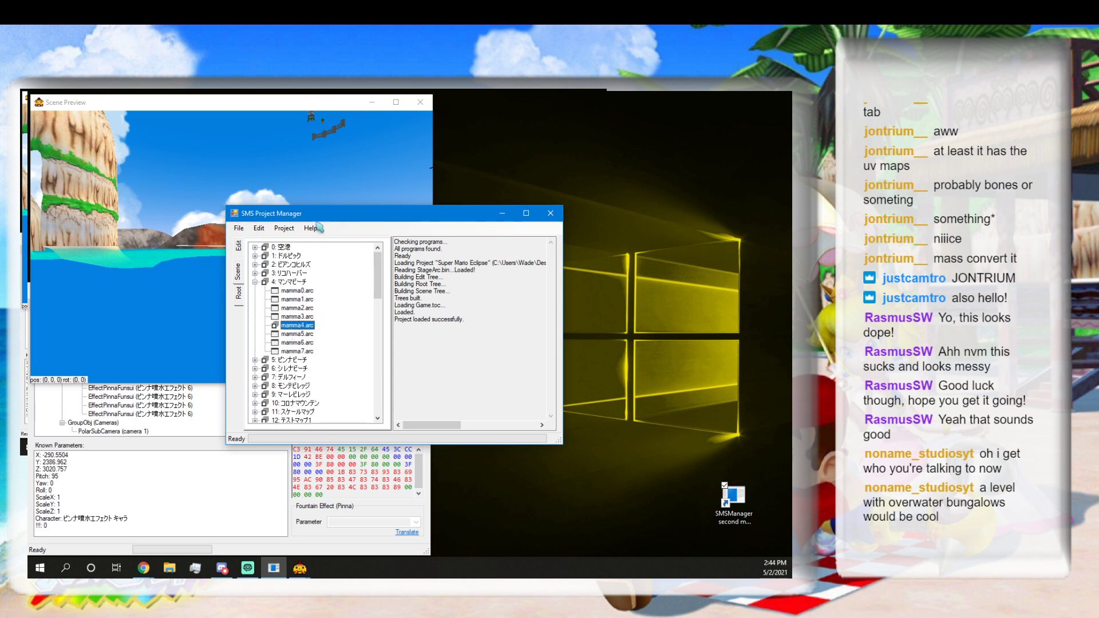
{"action": "right_click", "coordinate": [296, 317]}
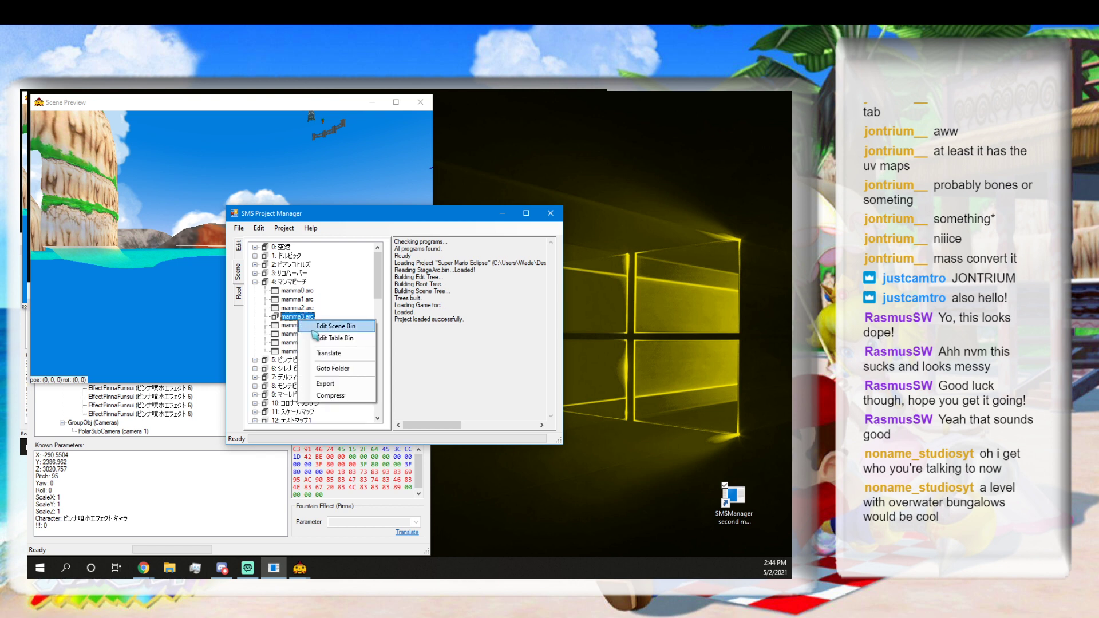
{"action": "left_click", "coordinate": [318, 326]}
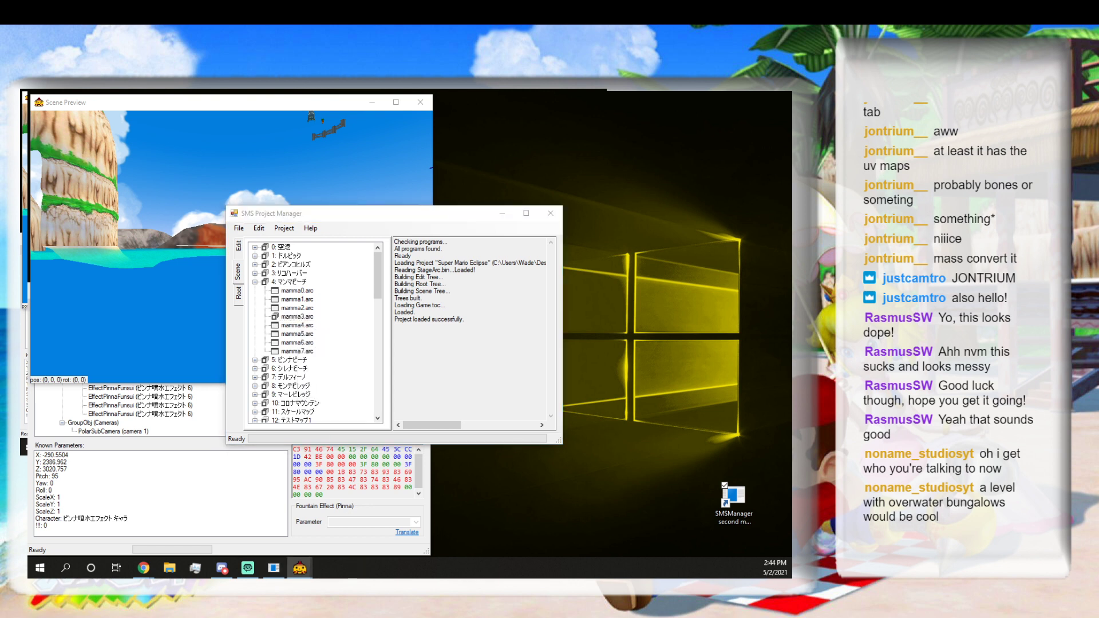
{"action": "left_click", "coordinate": [273, 568]}
{"action": "right_click", "coordinate": [310, 317]}
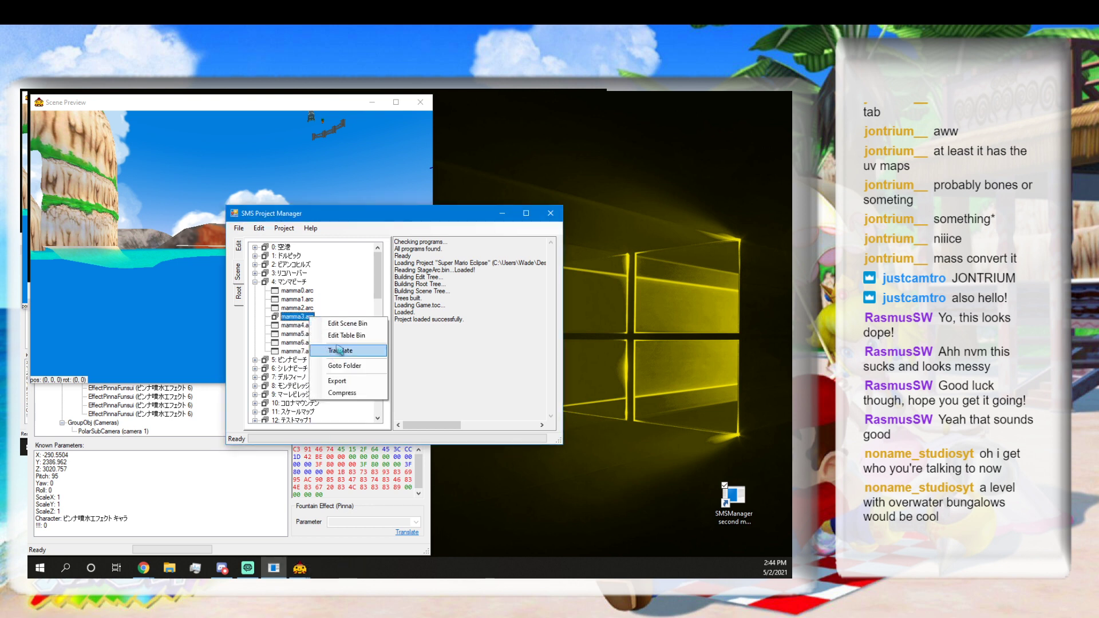
{"action": "left_click", "coordinate": [344, 366]}
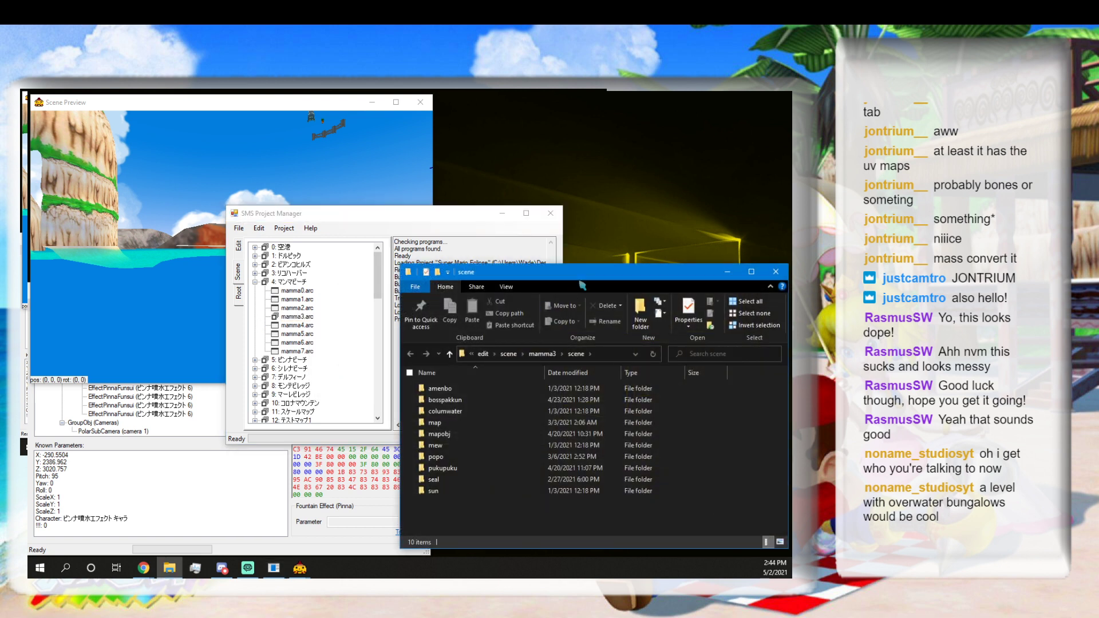
{"action": "left_click_drag", "start_coordinate": [582, 285], "coordinate": [232, 229]}
Look through the arc files of stages 1 (ドルピック), 5 (ピンナビーチ) and 6 (シレナビーチ) in the project tree.
{"action": "left_click", "coordinate": [465, 213]}
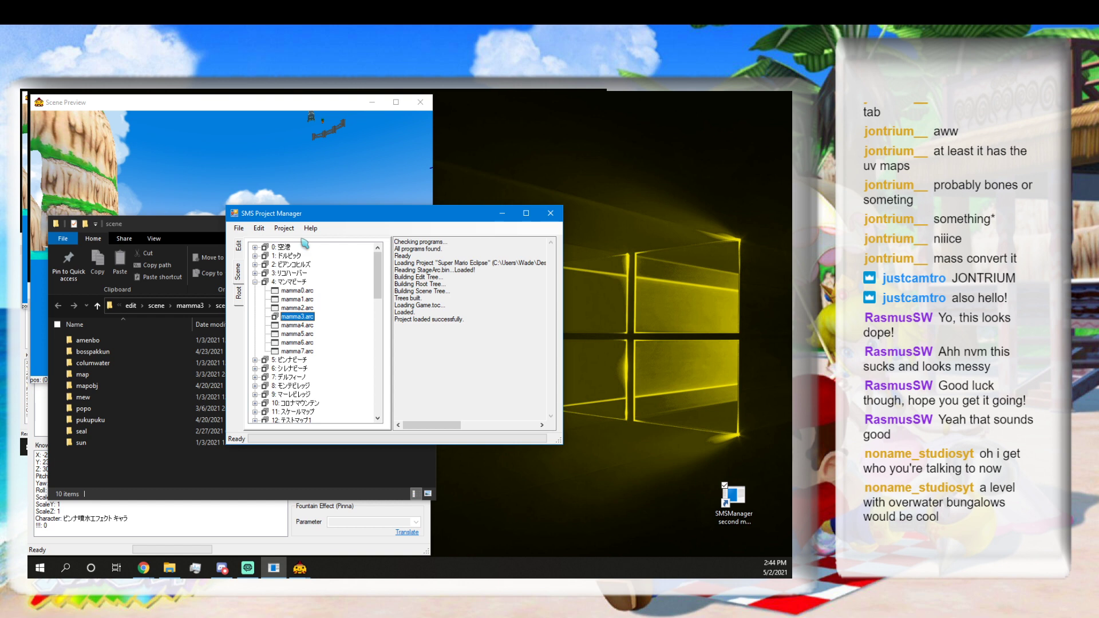
{"action": "left_click", "coordinate": [255, 256]}
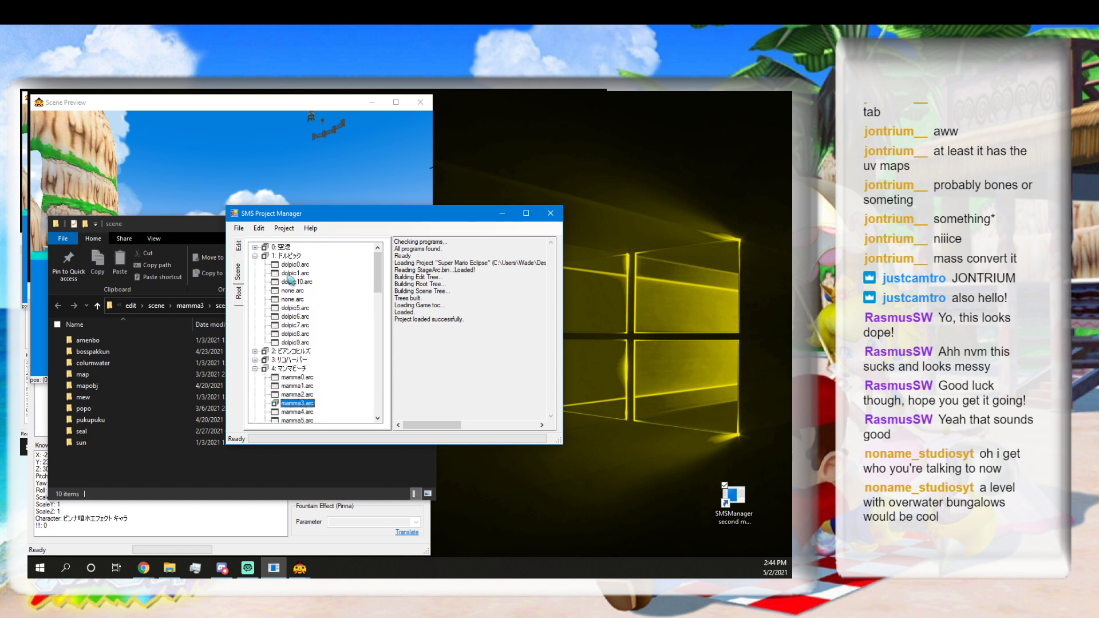
{"action": "left_click", "coordinate": [254, 256]}
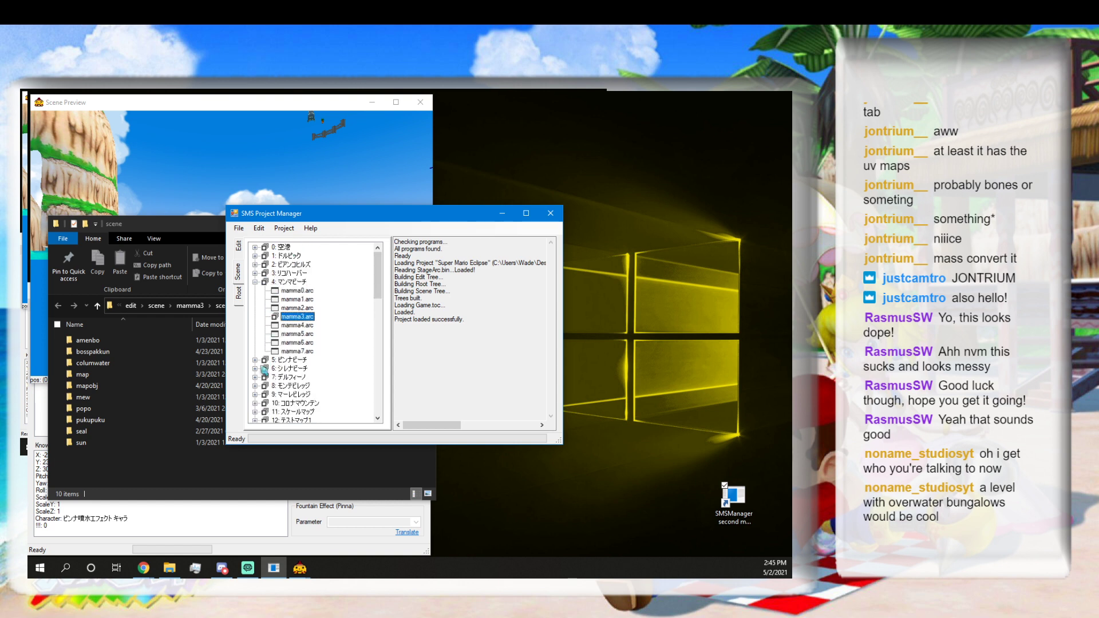
{"action": "left_click", "coordinate": [256, 368]}
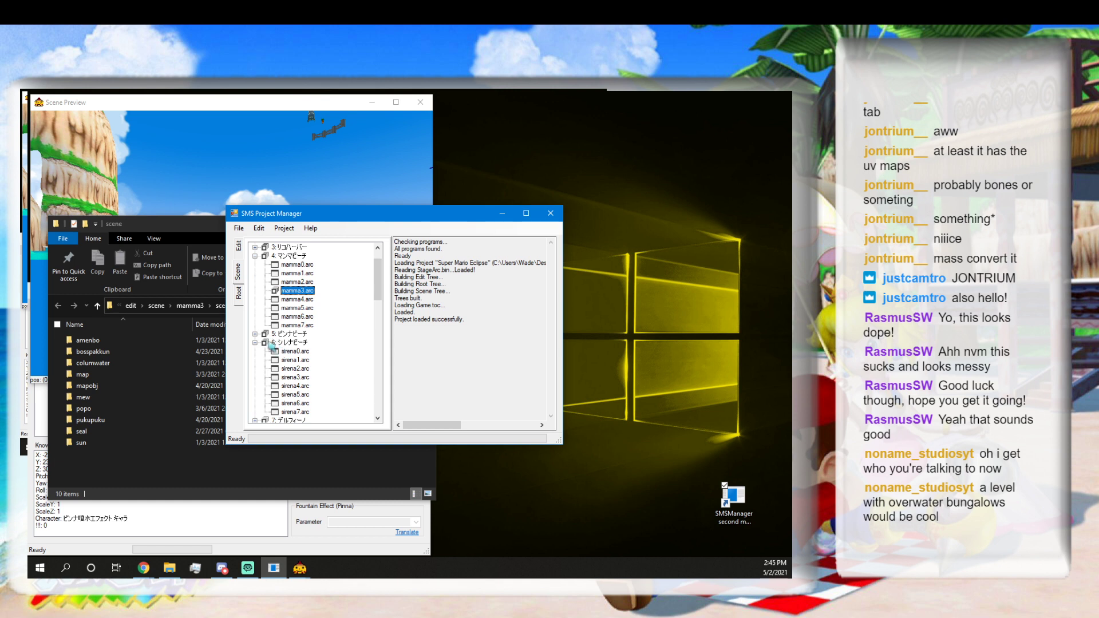
{"action": "left_click", "coordinate": [256, 342]}
{"action": "left_click", "coordinate": [256, 334]}
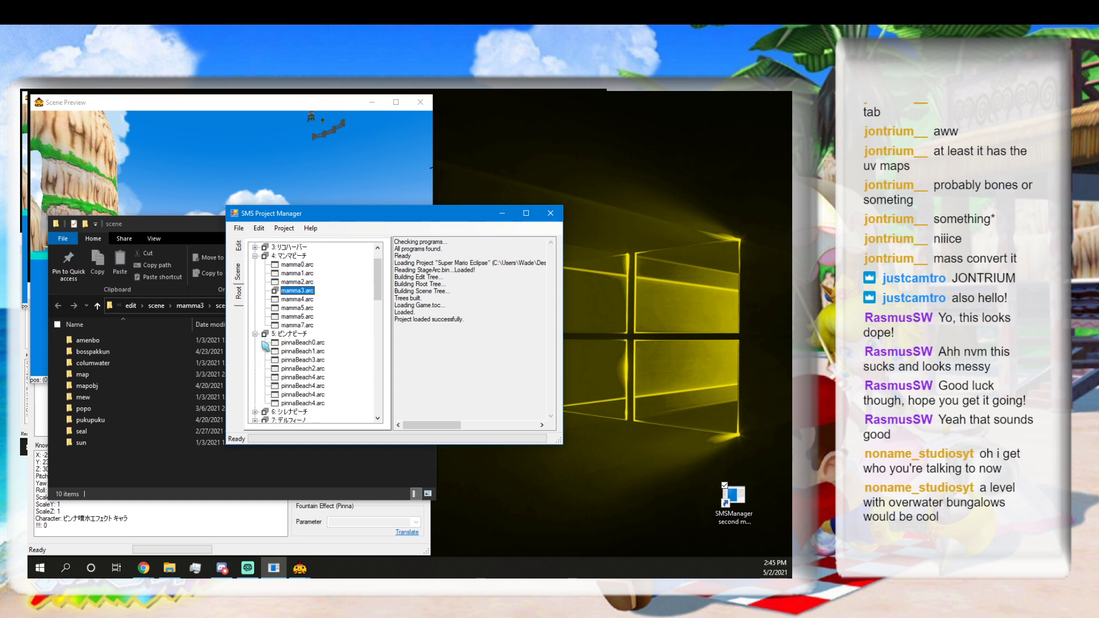
{"action": "scroll", "coordinate": [284, 353], "scroll_direction": "down", "scroll_amount": 1}
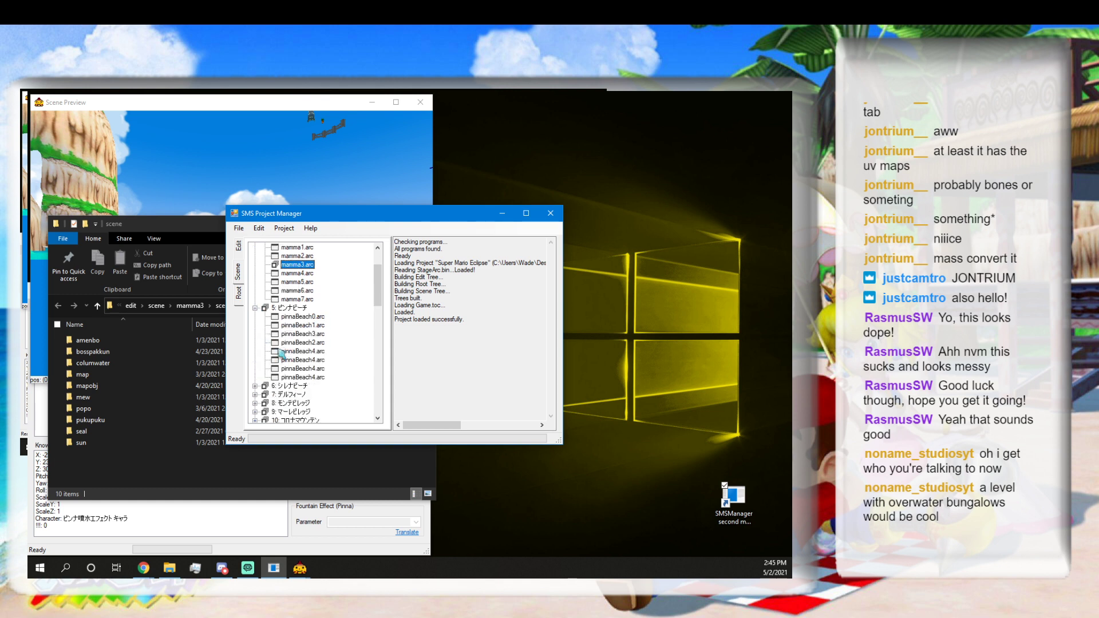
{"action": "left_click", "coordinate": [256, 386]}
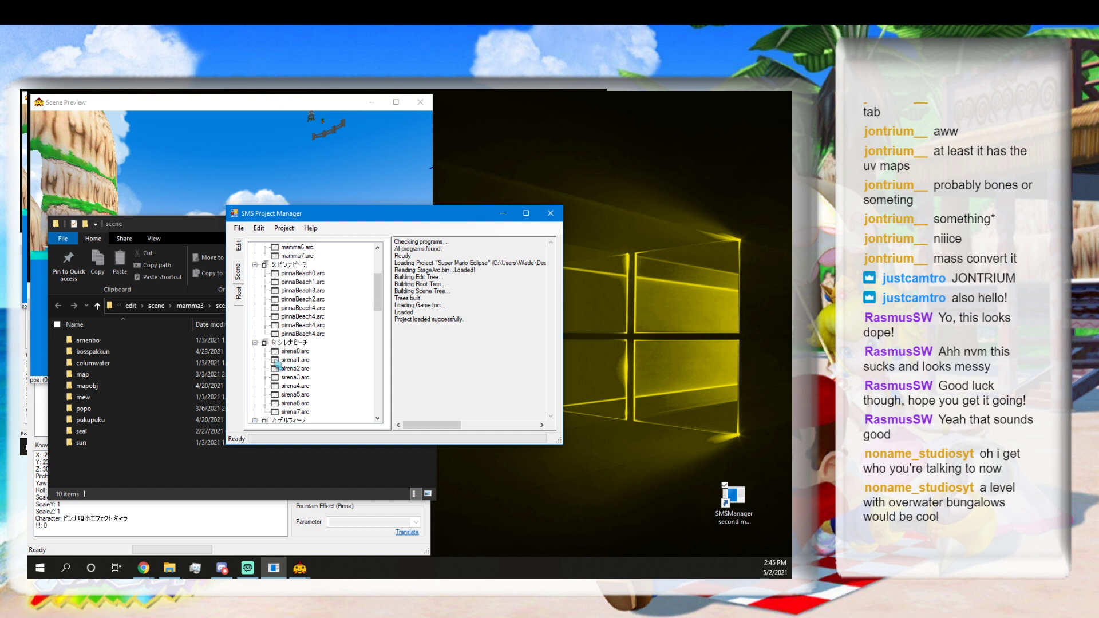
{"action": "scroll", "coordinate": [283, 355], "scroll_direction": "up", "scroll_amount": 4}
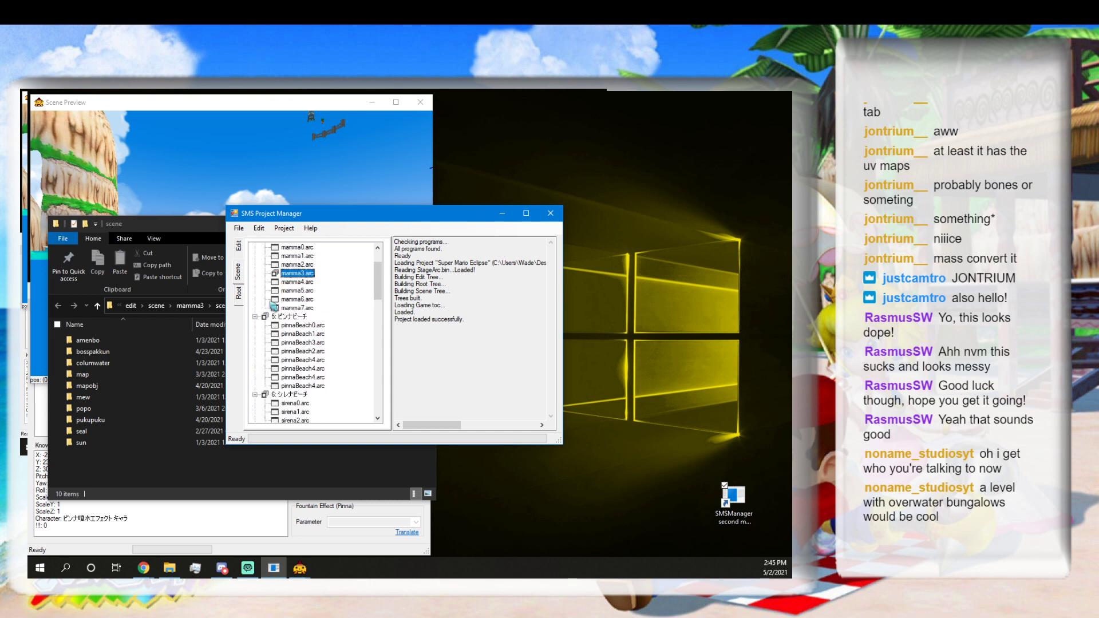
Expand stage 3 (リコハーバー), open the scene bin of ricco1.arc for editing, and arrange its editor and preview windows beside the mamma3 ones.
{"action": "left_click", "coordinate": [255, 273]}
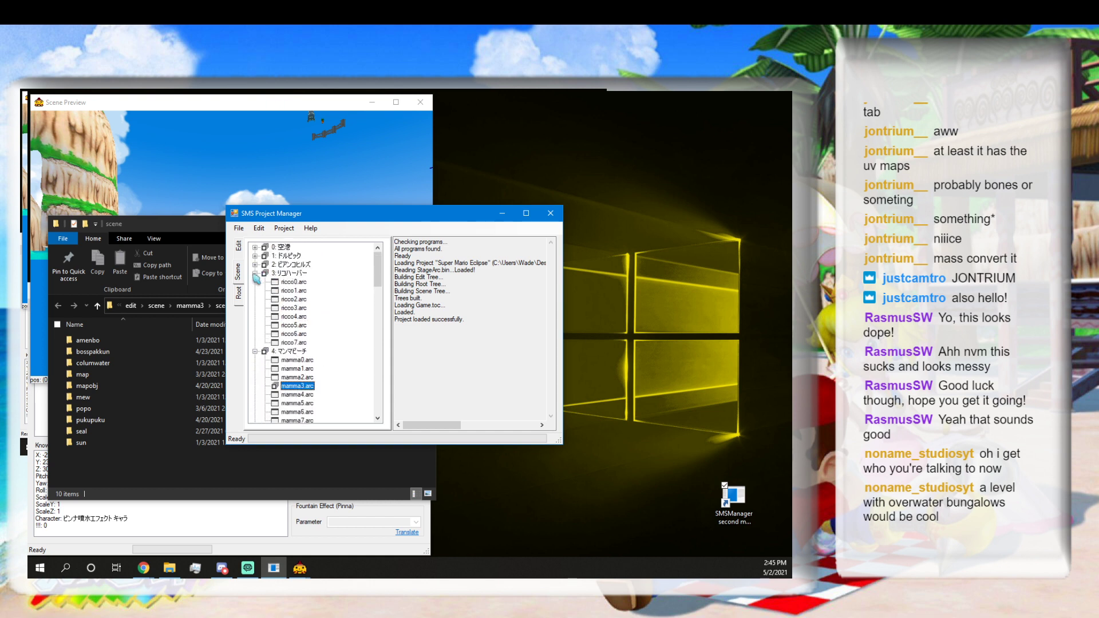
{"action": "right_click", "coordinate": [300, 281]}
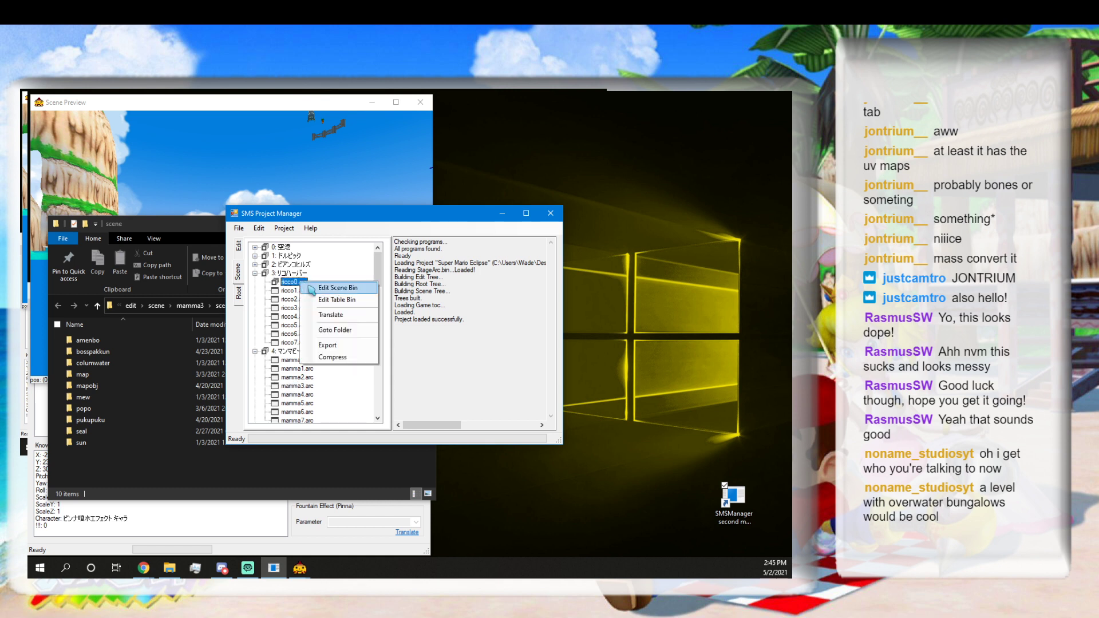
{"action": "left_click", "coordinate": [332, 288]}
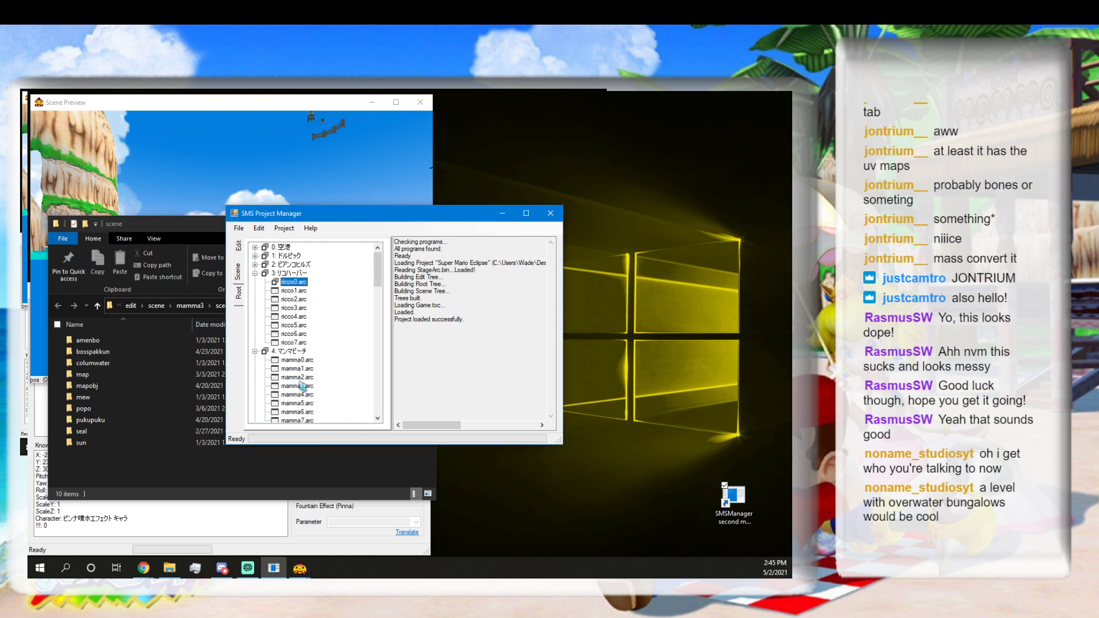
{"action": "right_click", "coordinate": [294, 292]}
{"action": "left_click", "coordinate": [329, 295]}
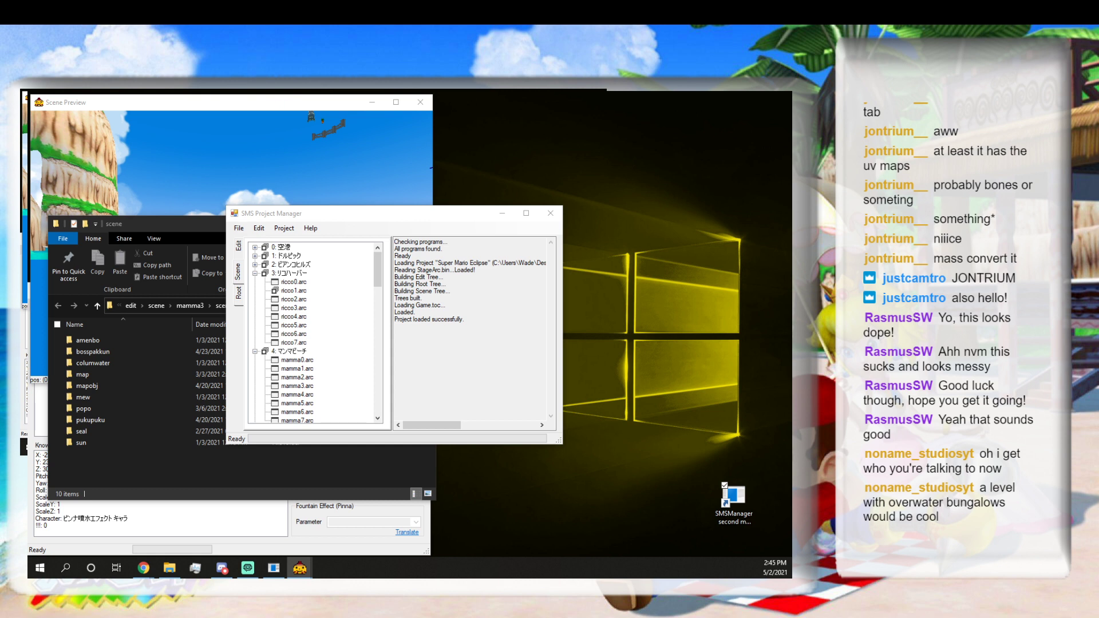
{"action": "left_click_drag", "start_coordinate": [572, 575], "coordinate": [652, 295]}
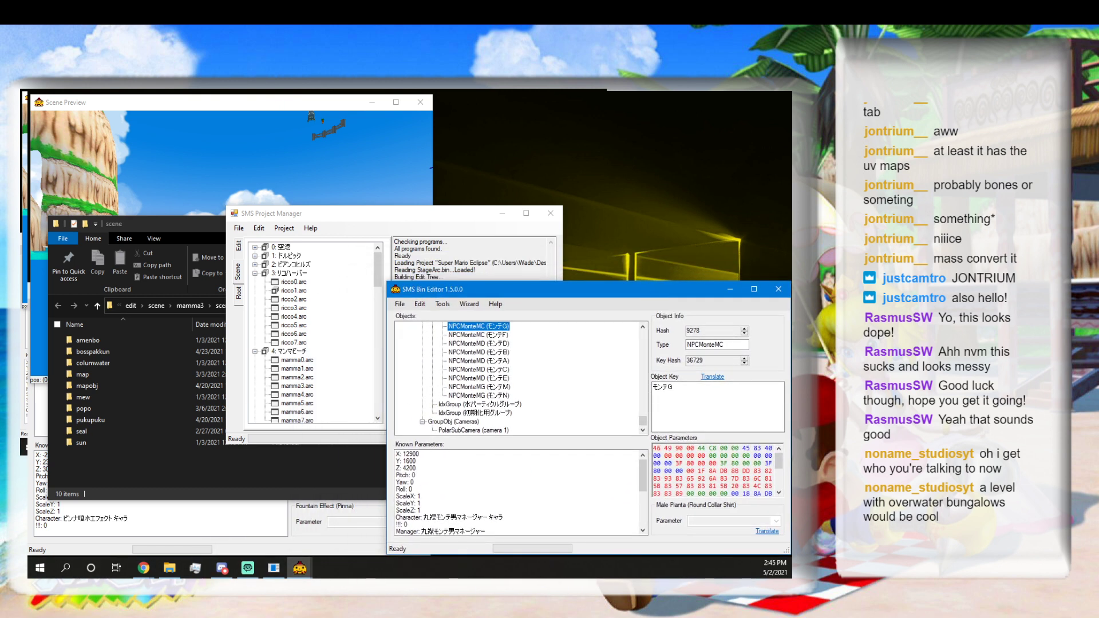
{"action": "left_click_drag", "start_coordinate": [403, 583], "coordinate": [589, 103]}
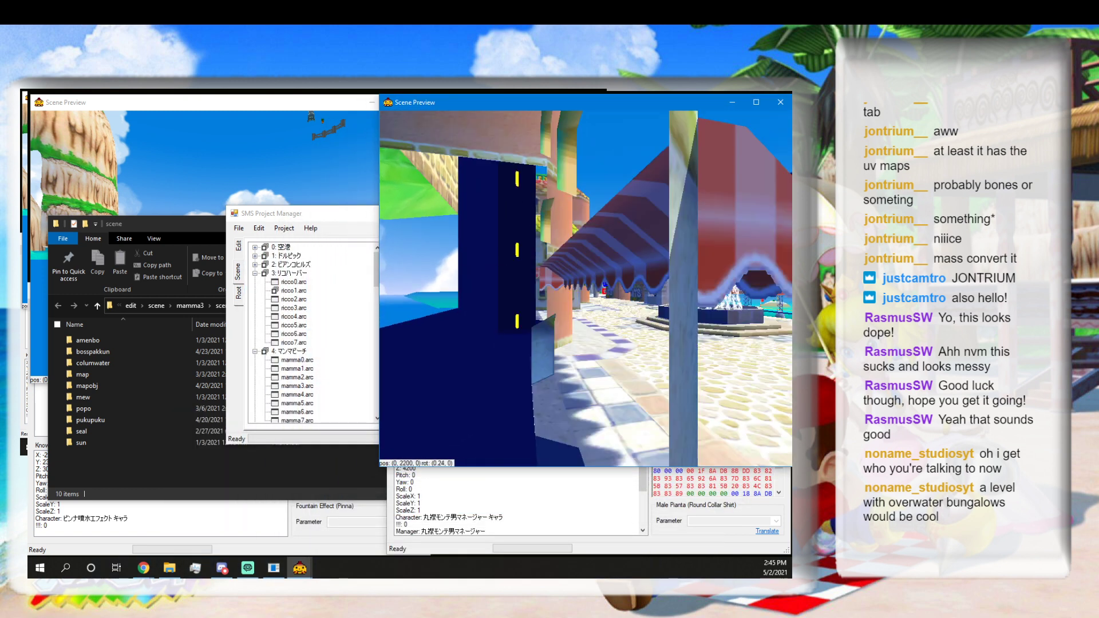
Fly through the ricco1 scene preview to the fenced ship deck and select the Klamber on the wire mesh to identify it.
{"action": "key", "text": "w"}
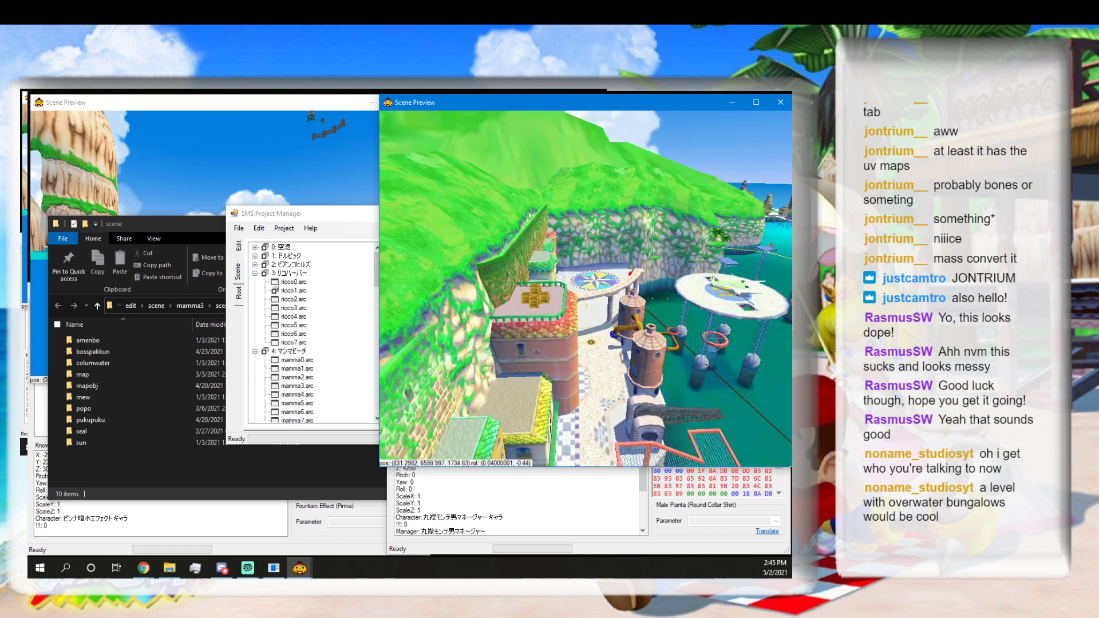
{"action": "key", "text": "w"}
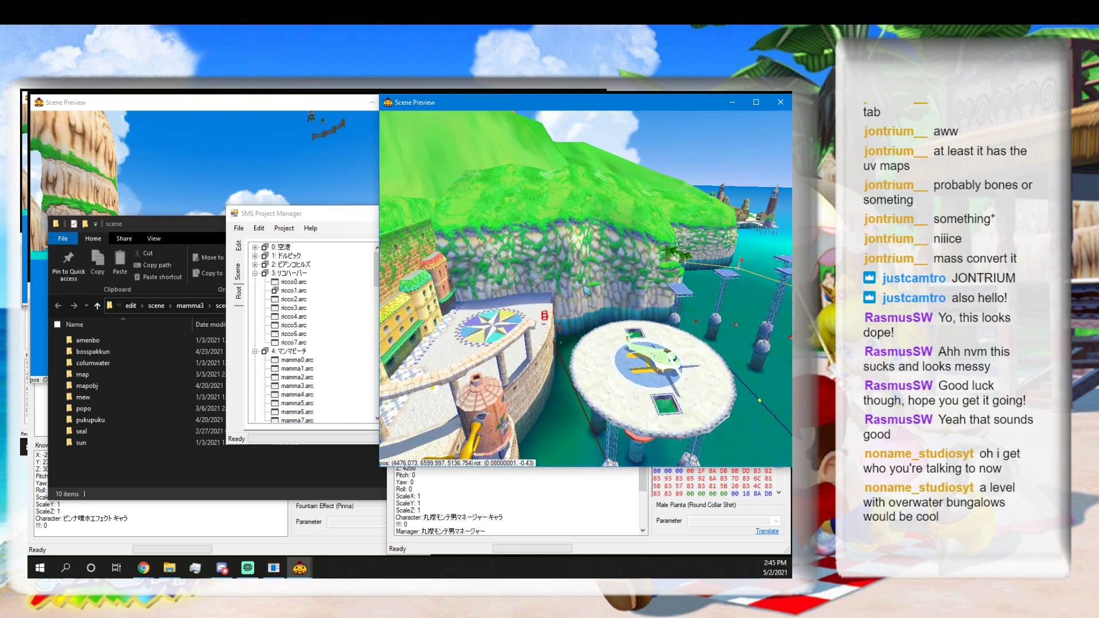
{"action": "key", "text": "d"}
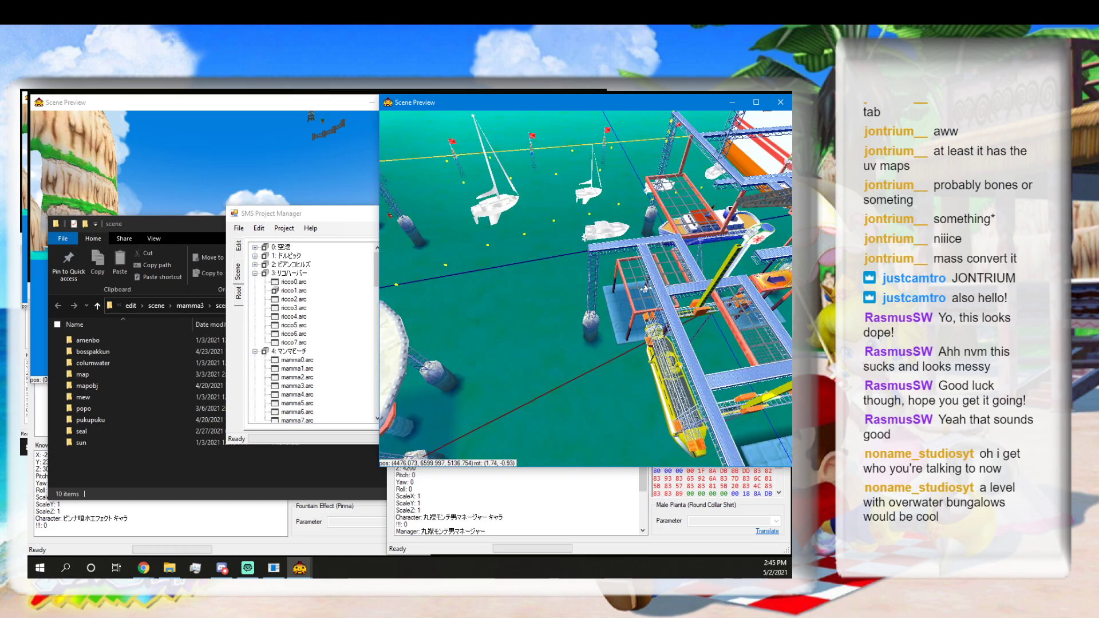
{"action": "key", "text": "w"}
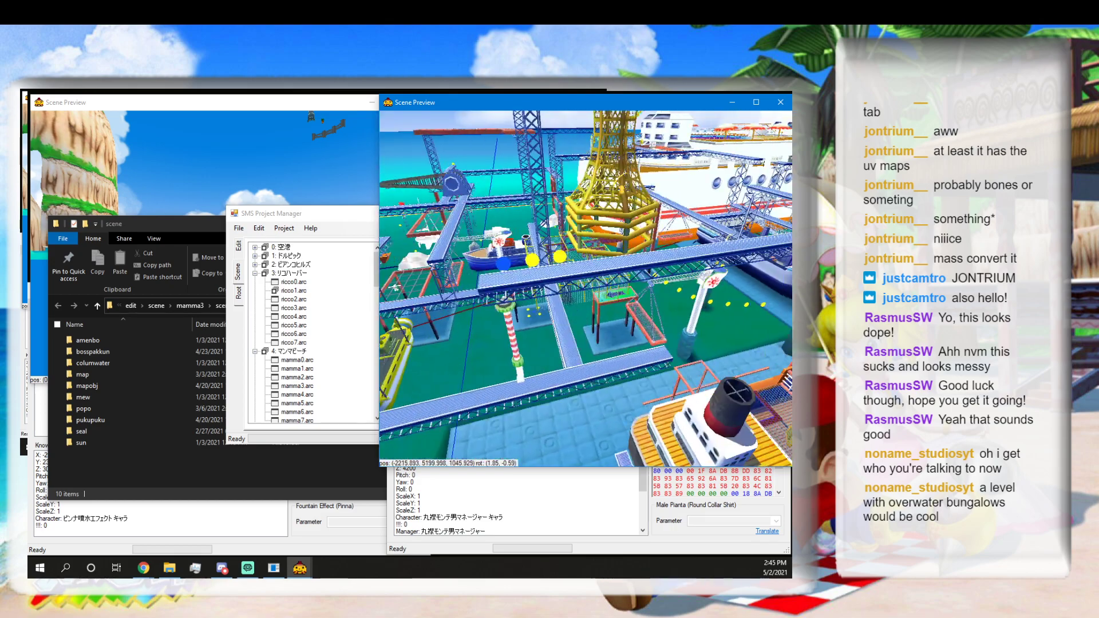
{"action": "key", "text": "w"}
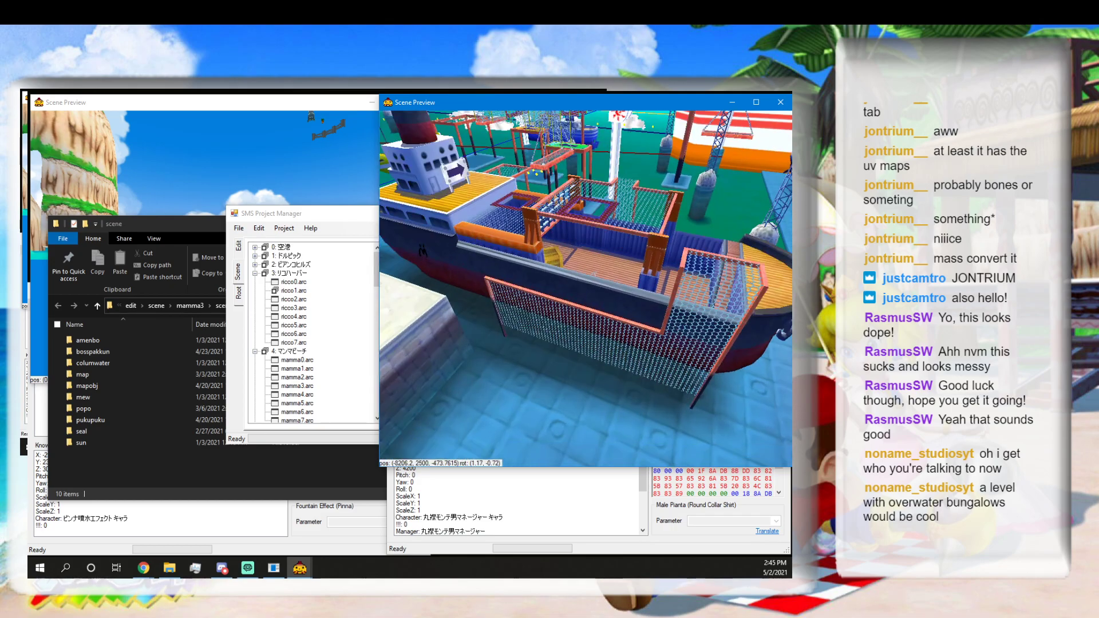
{"action": "key", "text": "w"}
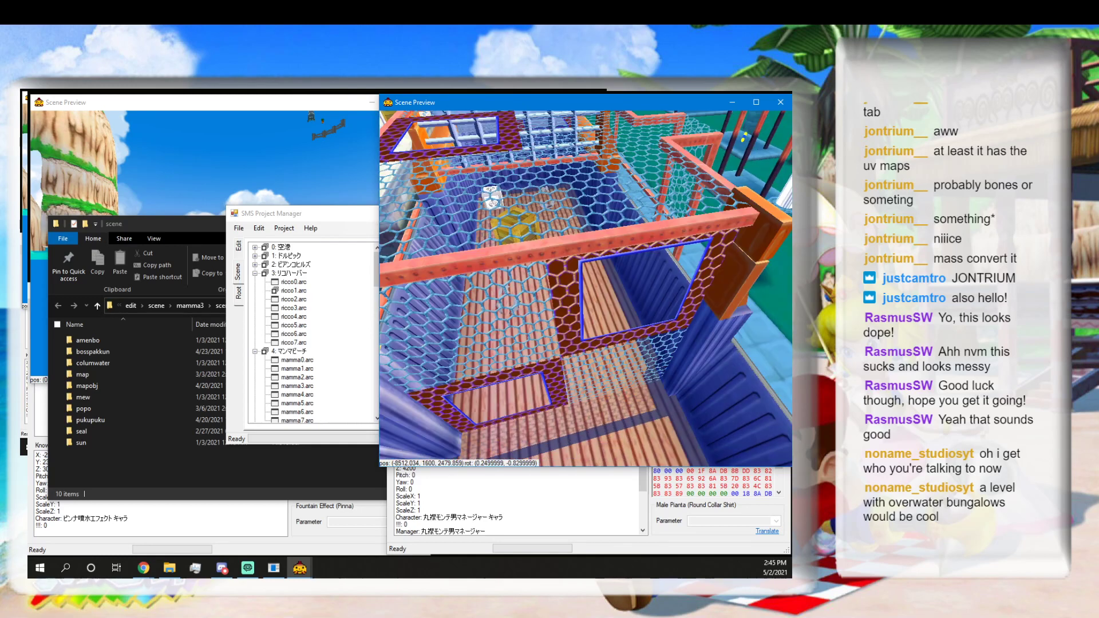
{"action": "key", "text": "w"}
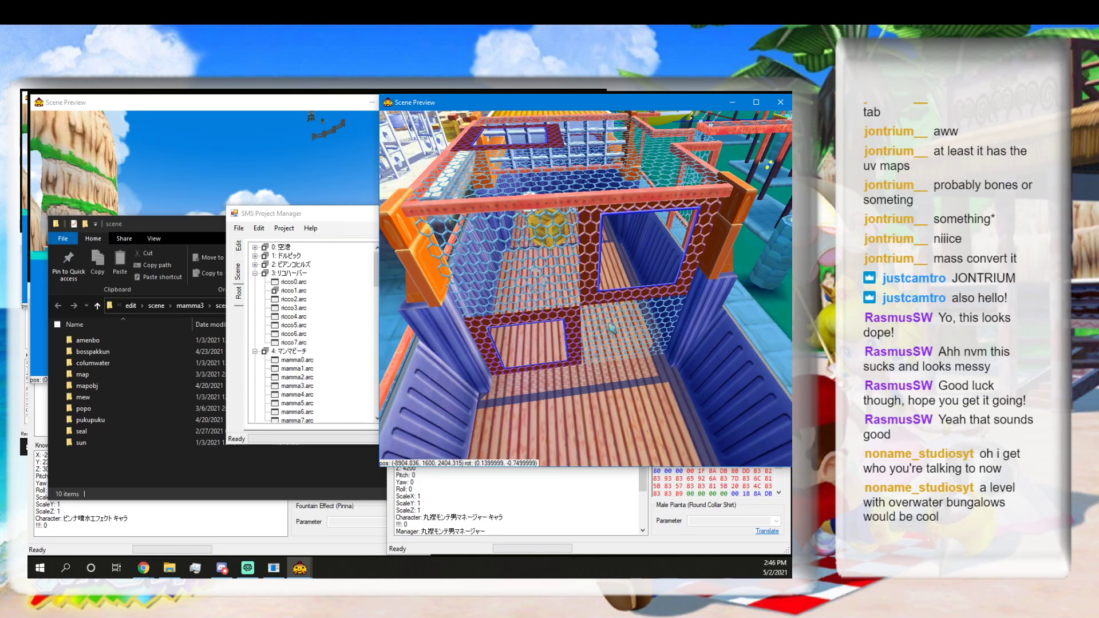
{"action": "left_click", "coordinate": [634, 342]}
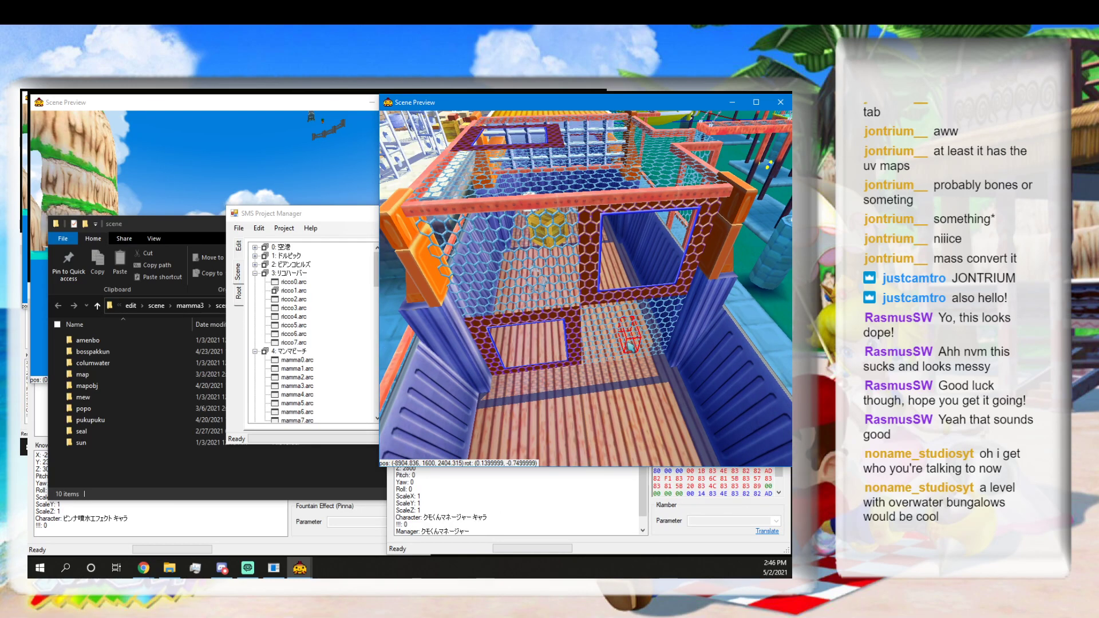
{"action": "key", "text": "w"}
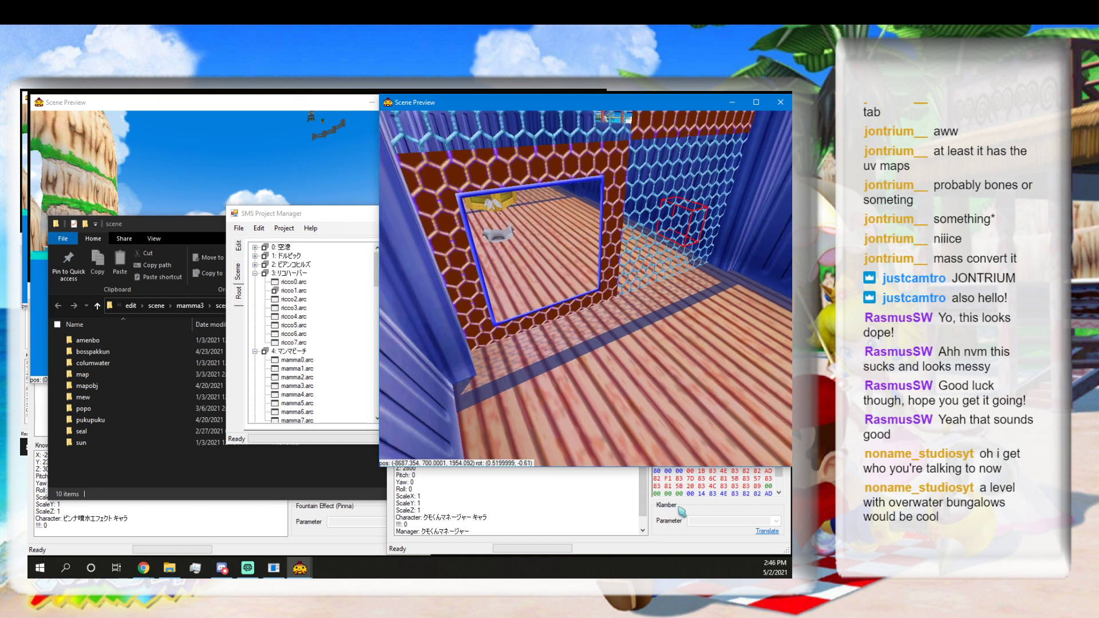
Open the scene folder of ricco1.arc from the project tree and look through its object subfolders.
{"action": "right_click", "coordinate": [300, 293]}
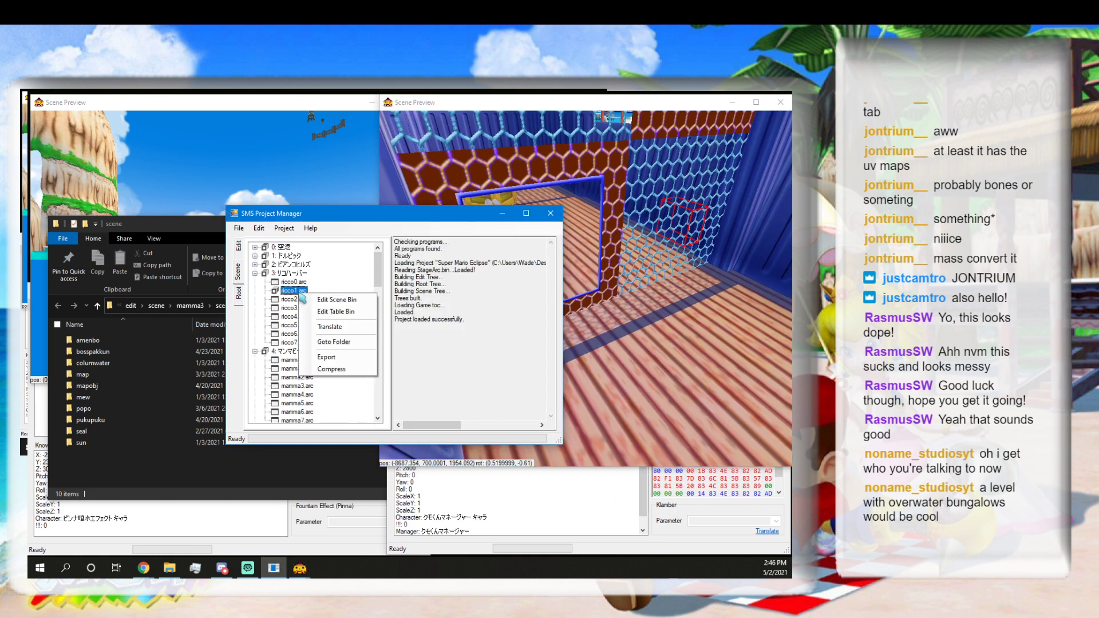
{"action": "left_click", "coordinate": [332, 341]}
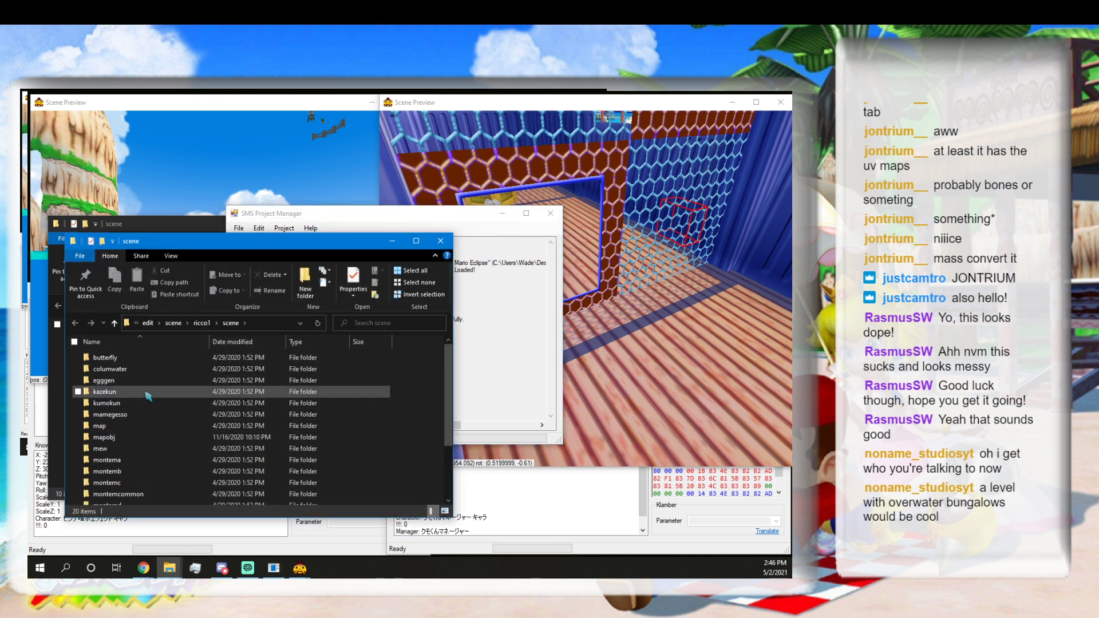
{"action": "scroll", "coordinate": [146, 415], "scroll_direction": "down", "scroll_amount": 3}
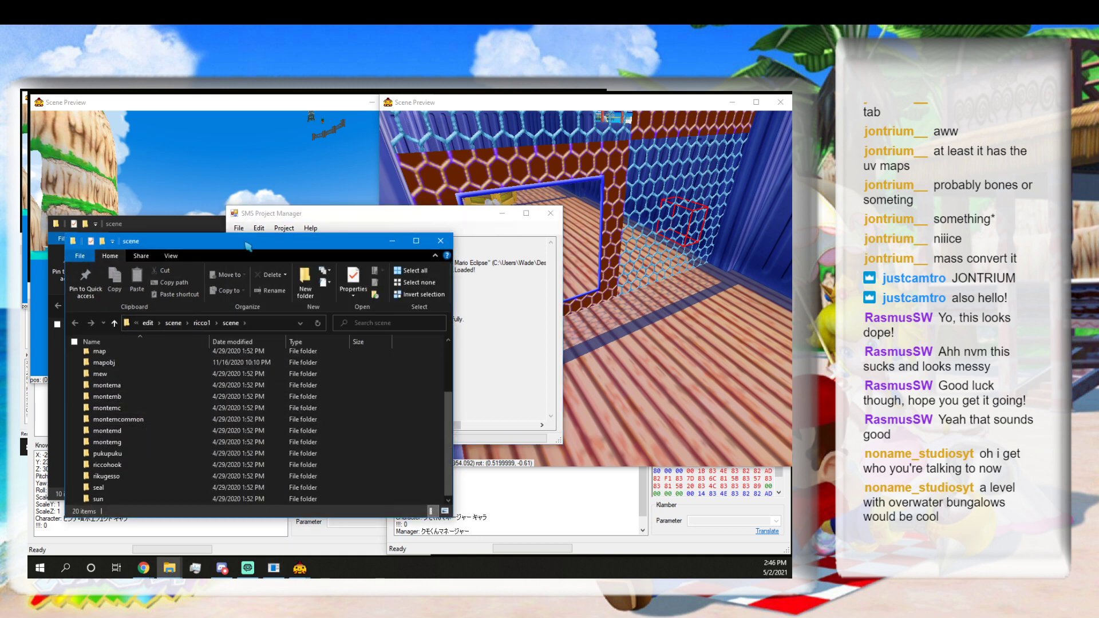
Check the selected Klamber's parameters in the ricco1 bin editor and open the kumokun folder inside the ricco1 scene folder.
{"action": "left_click_drag", "start_coordinate": [247, 246], "coordinate": [580, 226]}
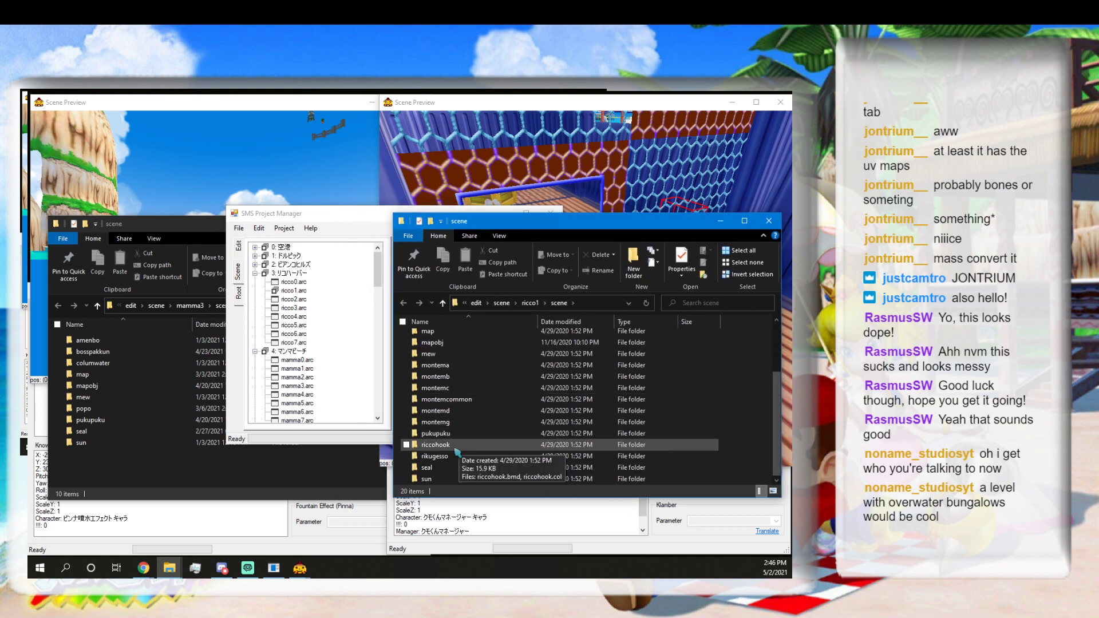
{"action": "scroll", "coordinate": [453, 449], "scroll_direction": "up", "scroll_amount": 2}
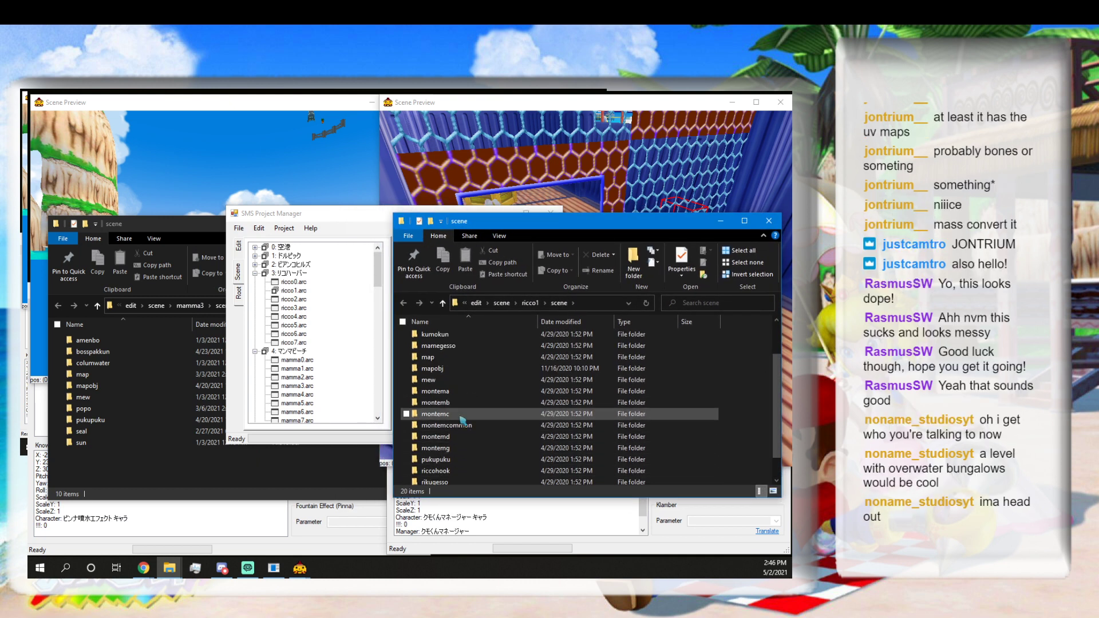
{"action": "scroll", "coordinate": [455, 395], "scroll_direction": "up", "scroll_amount": 1}
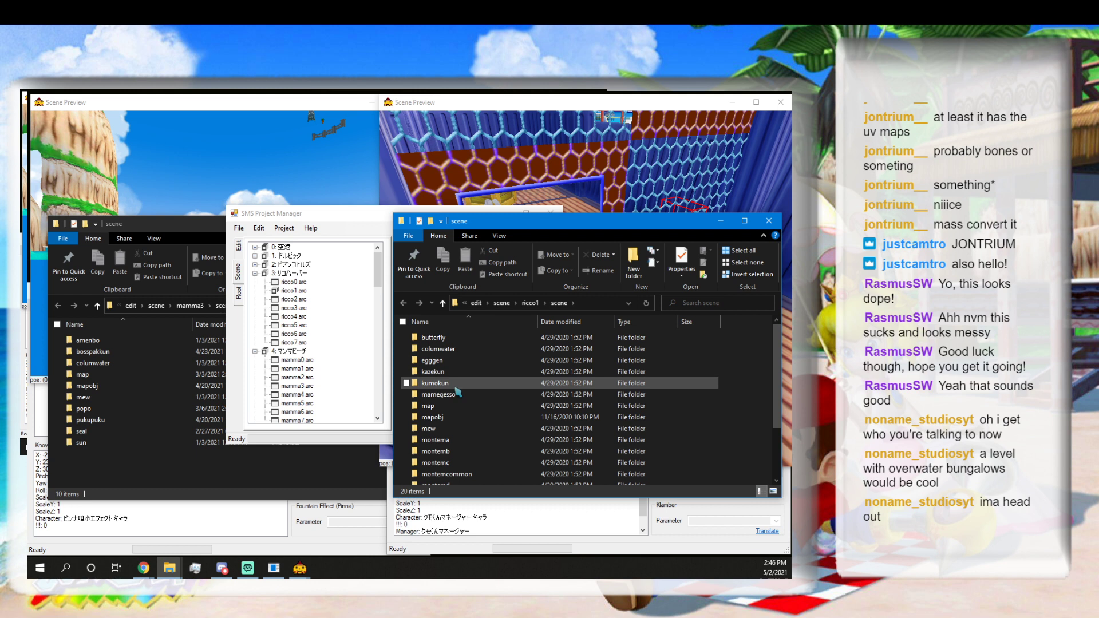
{"action": "left_click", "coordinate": [427, 524]}
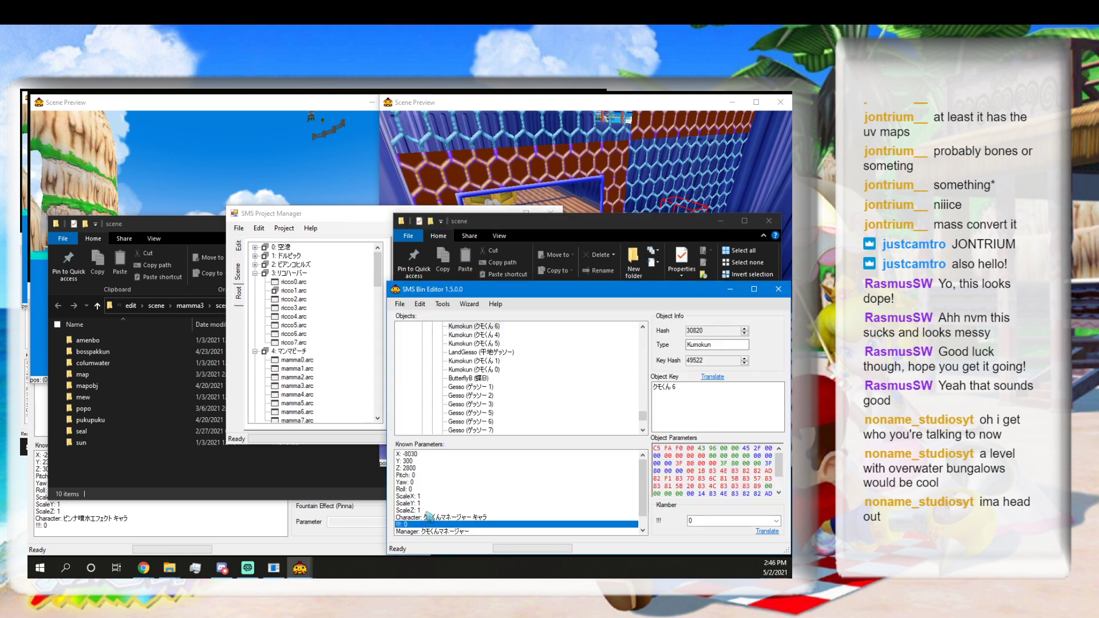
{"action": "scroll", "coordinate": [428, 509], "scroll_direction": "down", "scroll_amount": 1}
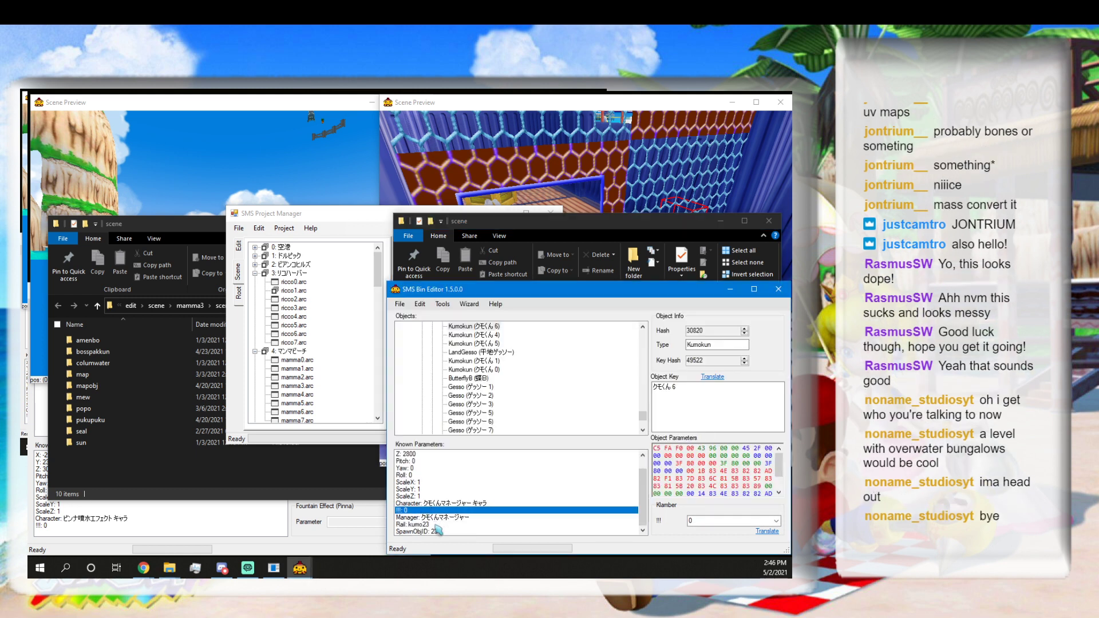
{"action": "left_click", "coordinate": [524, 231]}
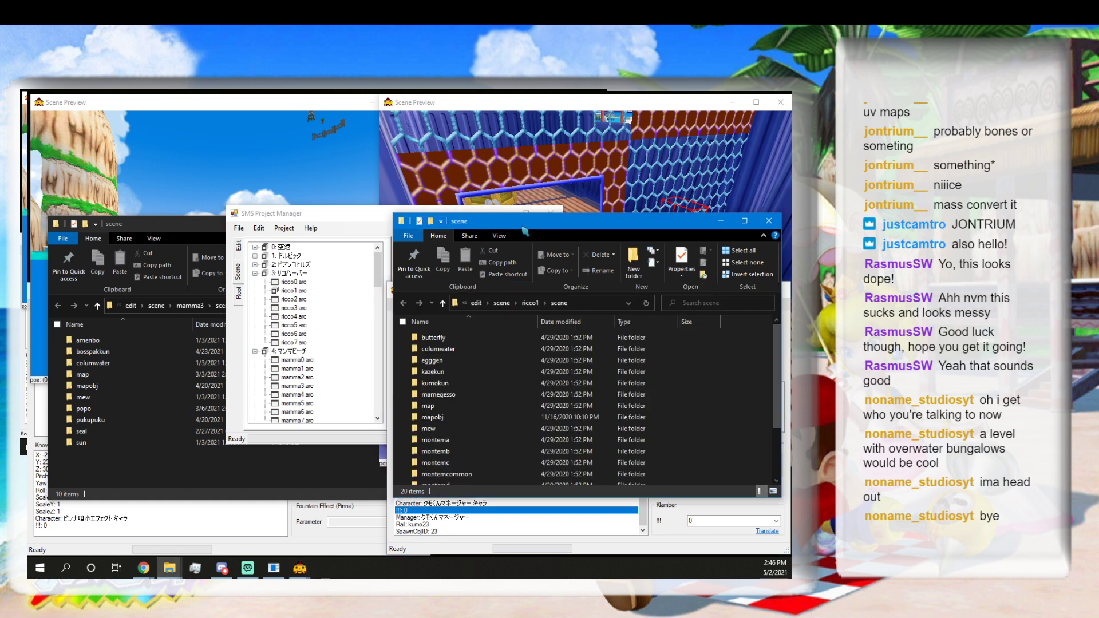
{"action": "double_click", "coordinate": [455, 383]}
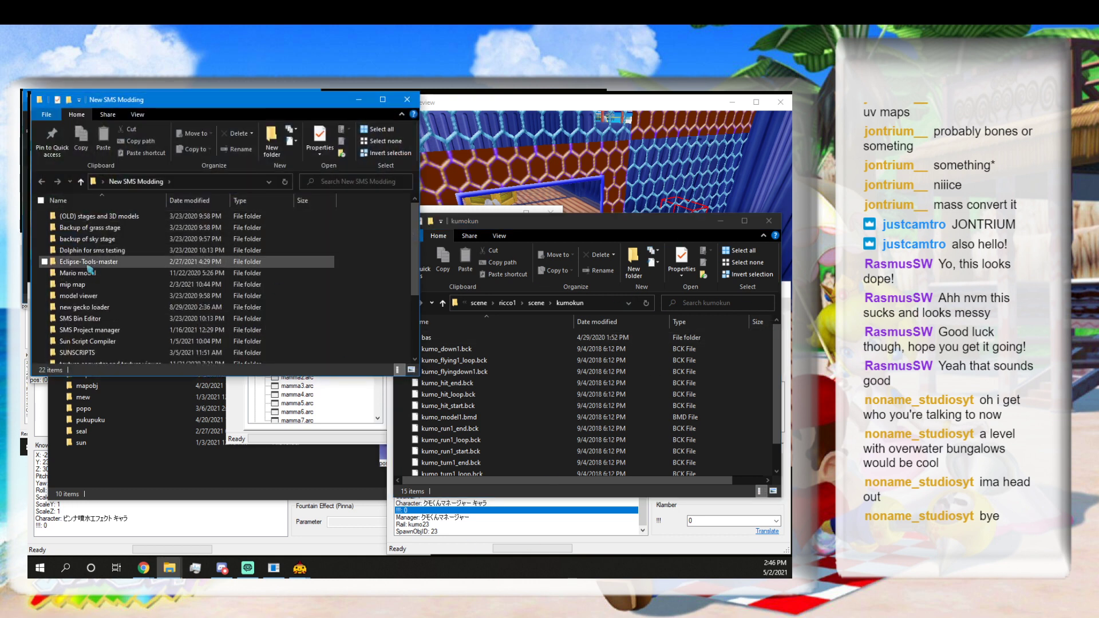
Launch j3dview.exe from the model viewer folder in New SMS Modding and close that folder window.
{"action": "scroll", "coordinate": [95, 277], "scroll_direction": "down", "scroll_amount": 2}
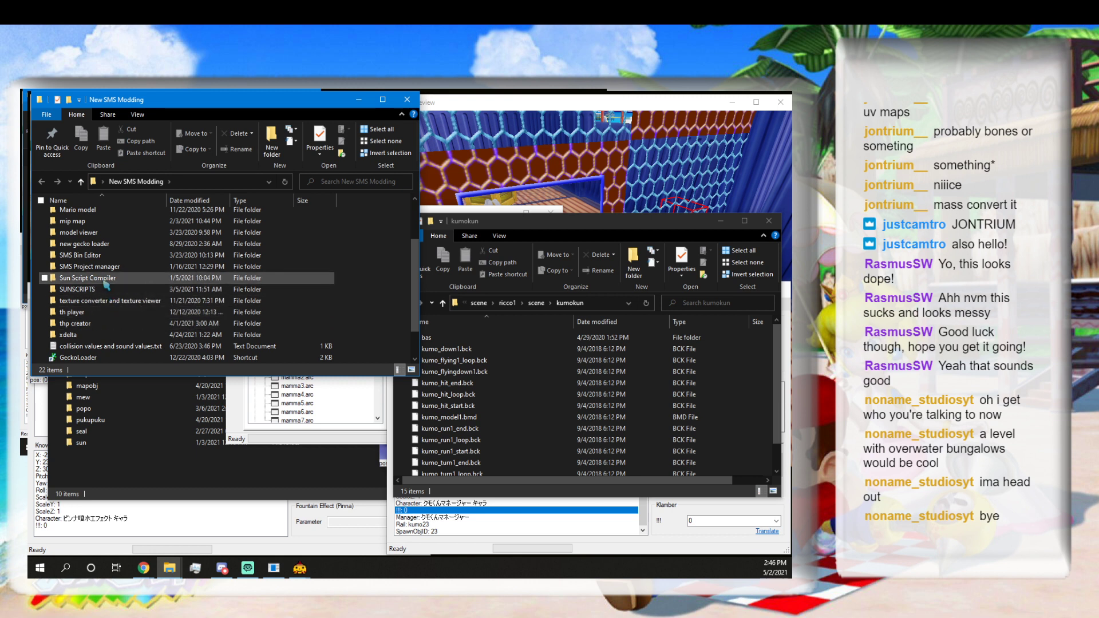
{"action": "scroll", "coordinate": [99, 255], "scroll_direction": "up", "scroll_amount": 1}
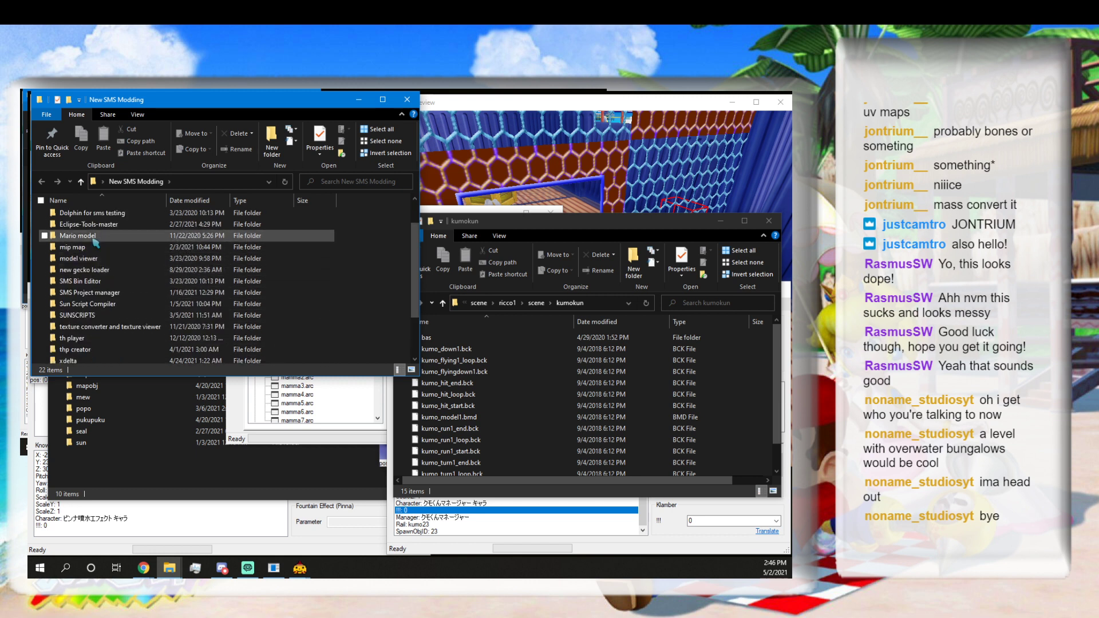
{"action": "double_click", "coordinate": [93, 258]}
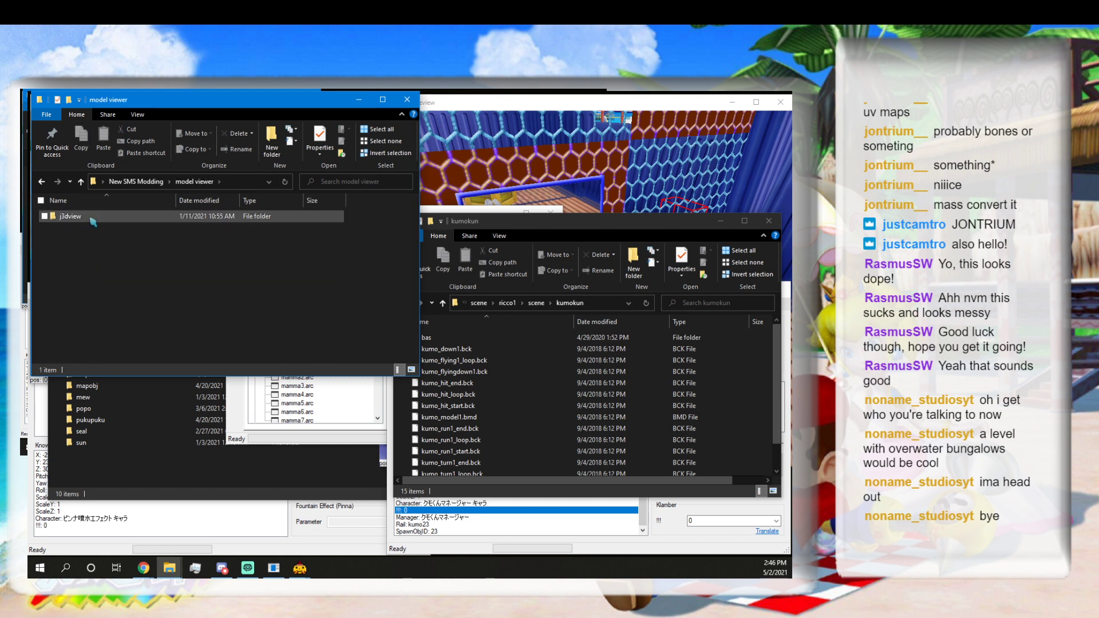
{"action": "double_click", "coordinate": [91, 217]}
{"action": "left_click", "coordinate": [89, 251]}
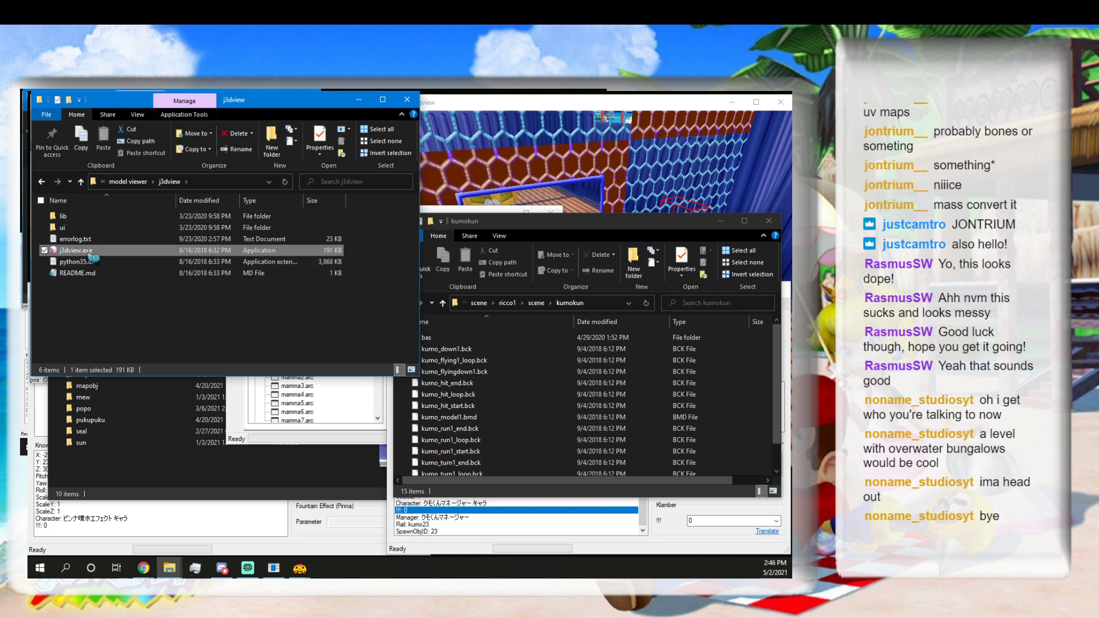
{"action": "left_click", "coordinate": [407, 99]}
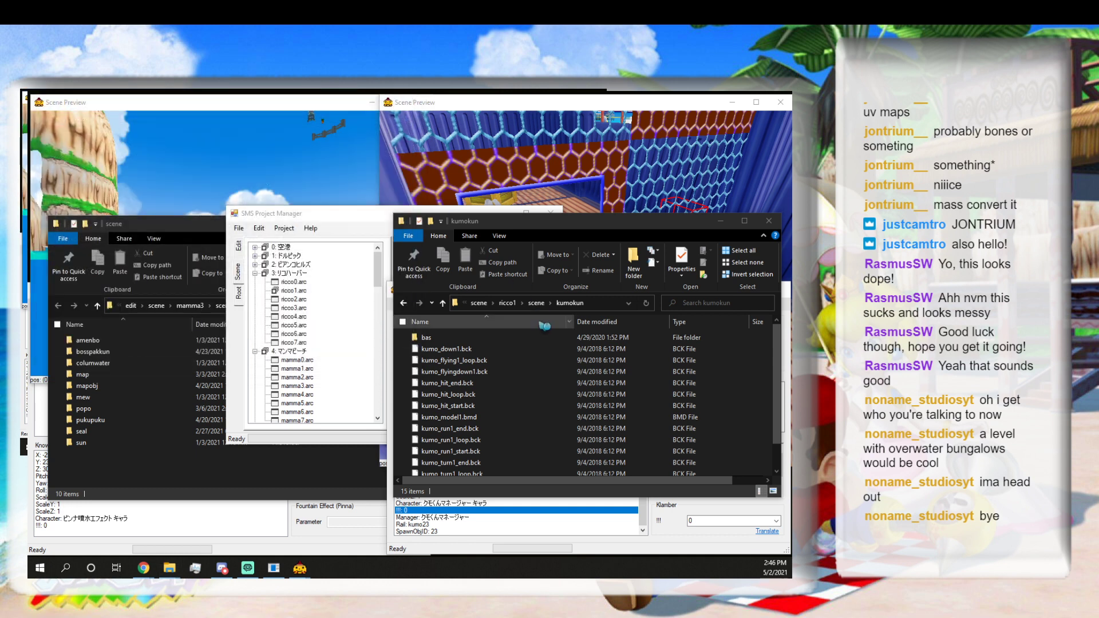
Open kumo_model1.bmd from ricco1's kumokun folder in j3dview to examine the model, and close the viewer.
{"action": "left_click", "coordinate": [603, 303]}
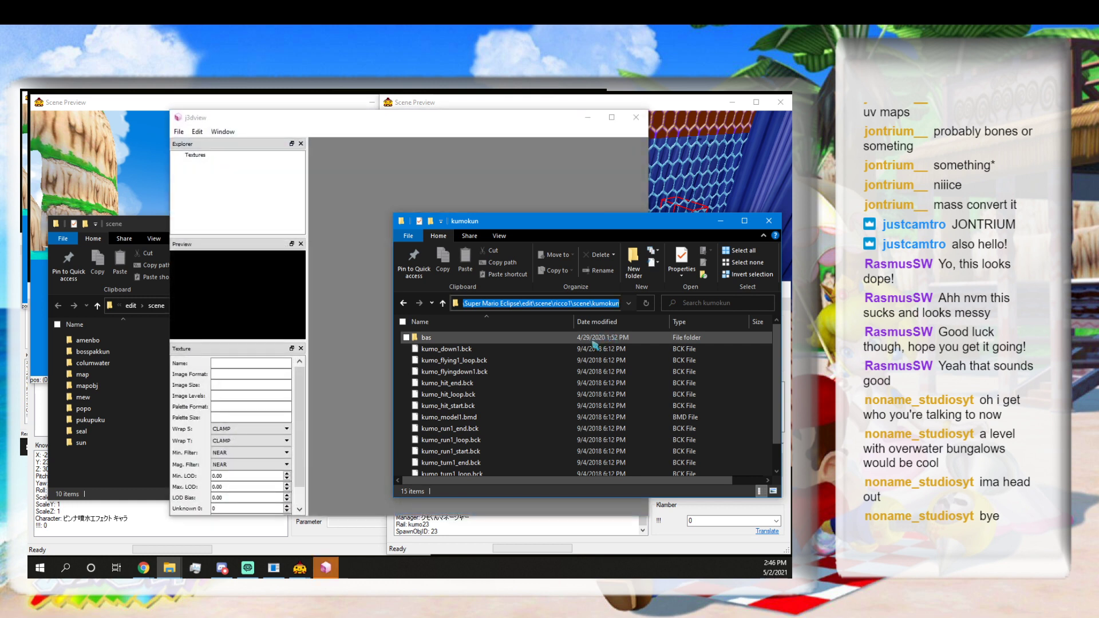
{"action": "left_click", "coordinate": [369, 164]}
{"action": "left_click", "coordinate": [179, 132]}
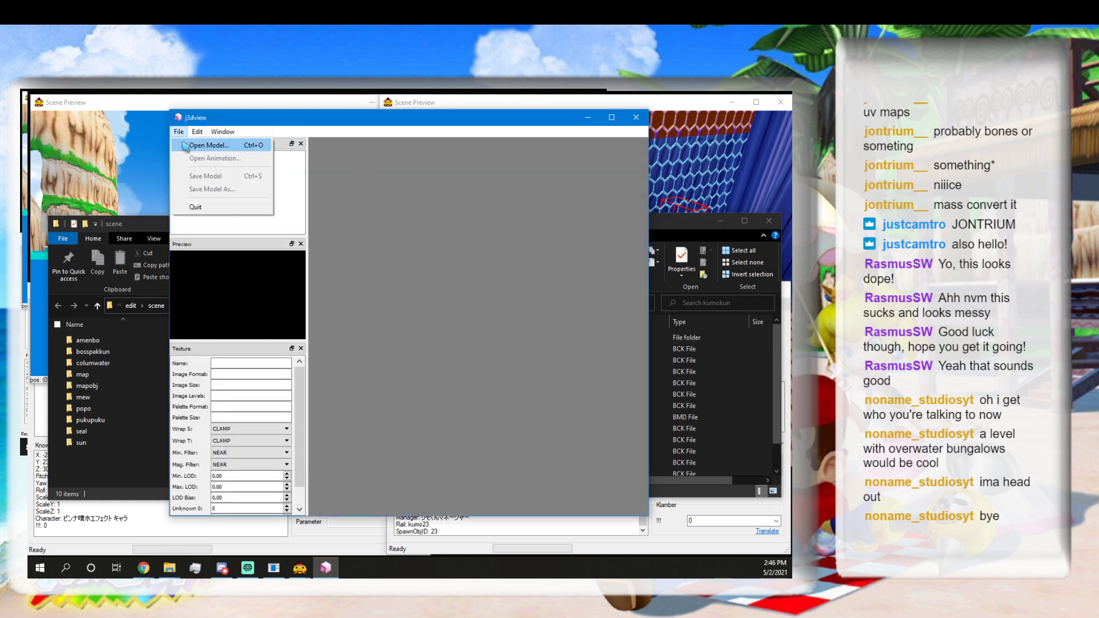
{"action": "left_click", "coordinate": [207, 145]}
{"action": "left_click", "coordinate": [378, 166]}
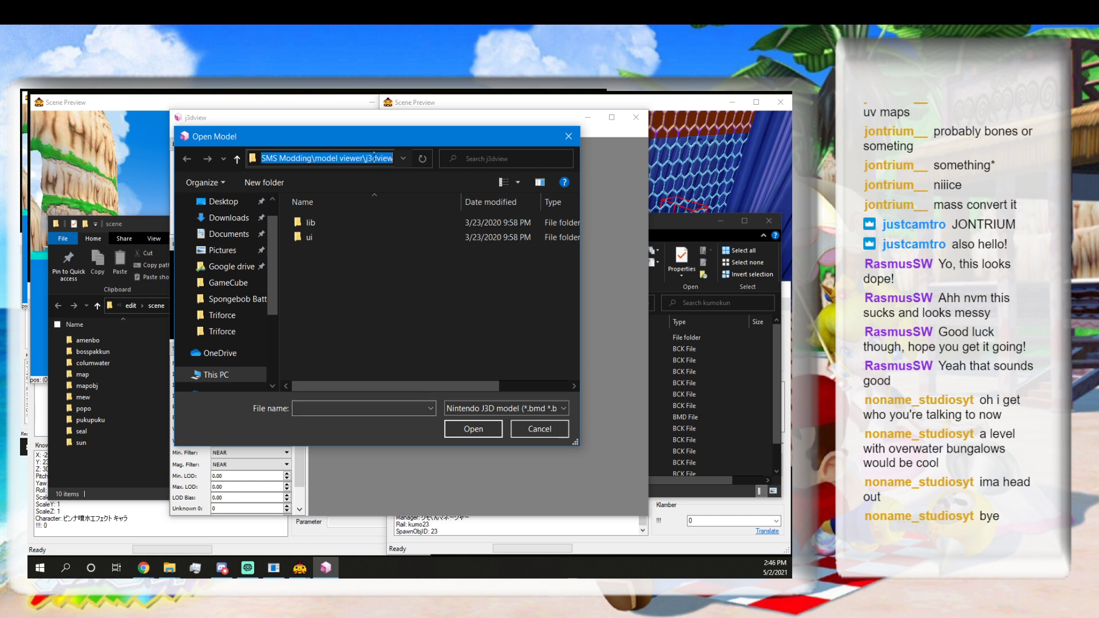
{"action": "key", "text": "ctrl+v"}
{"action": "key", "text": "Return"}
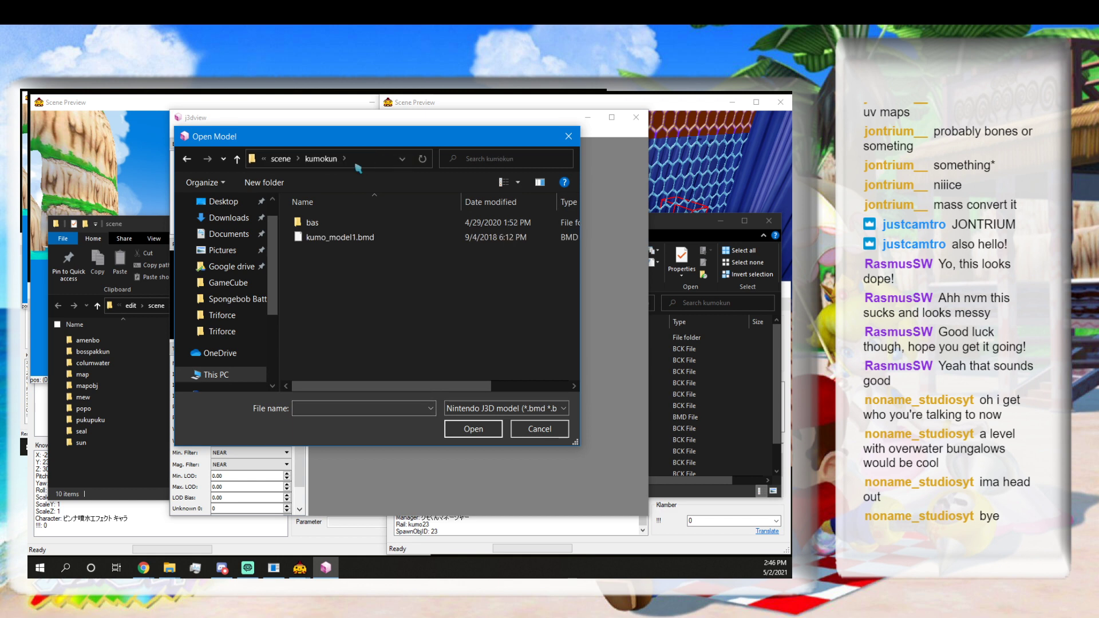
{"action": "double_click", "coordinate": [355, 237]}
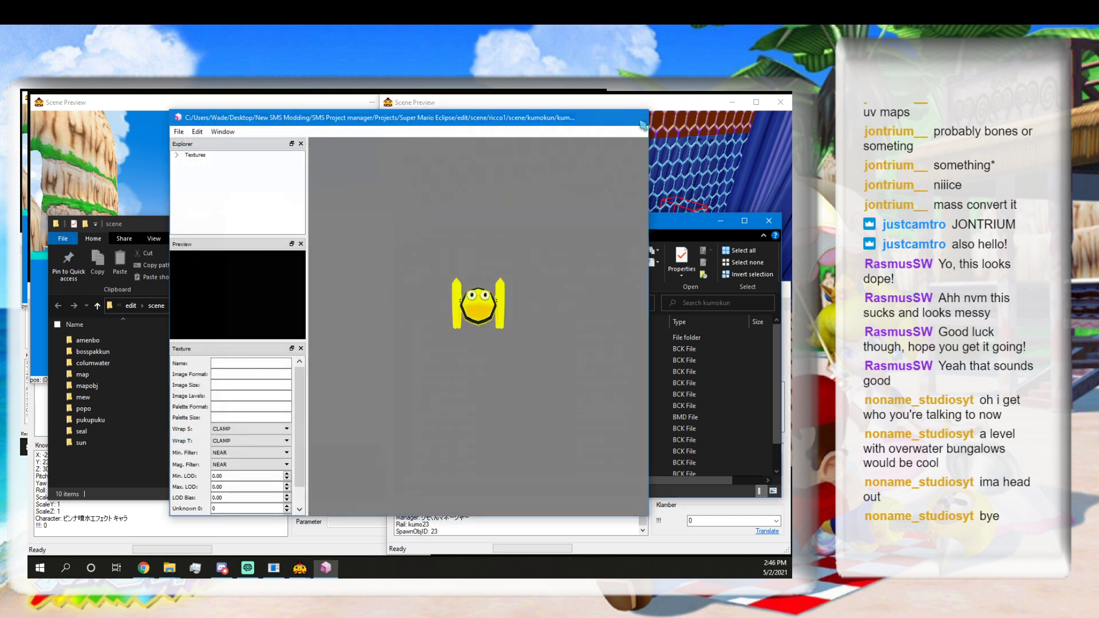
{"action": "left_click", "coordinate": [635, 118]}
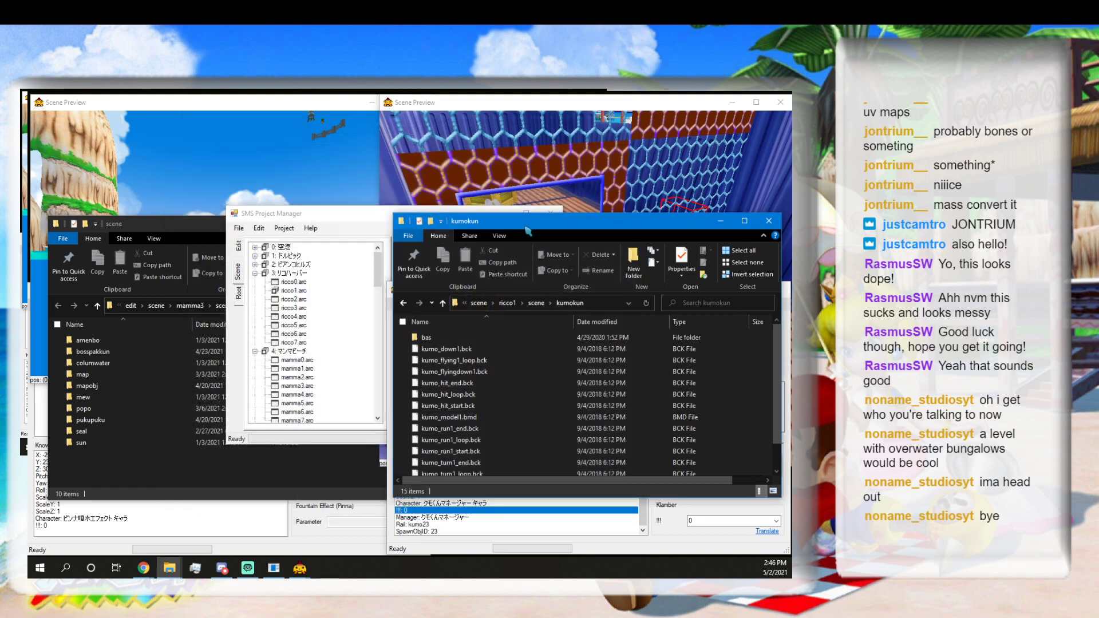
Copy the kumokun folder from ricco1's scene folder into mamma3's scene folder and close the ricco1 folder window.
{"action": "left_click", "coordinate": [442, 303]}
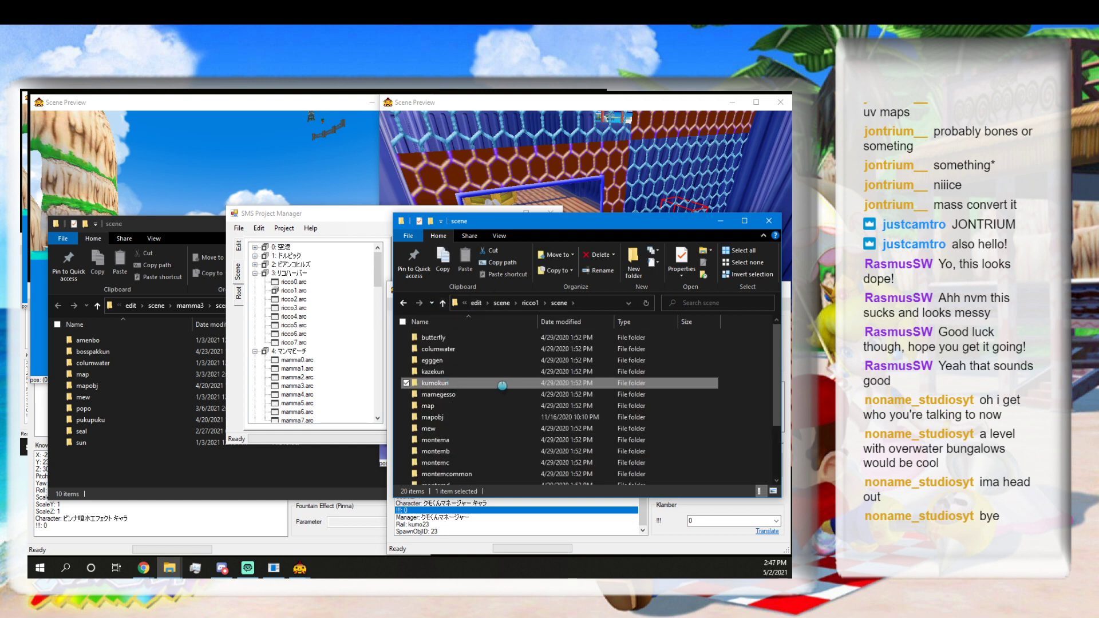
{"action": "right_click", "coordinate": [450, 384]}
{"action": "left_click", "coordinate": [347, 320]}
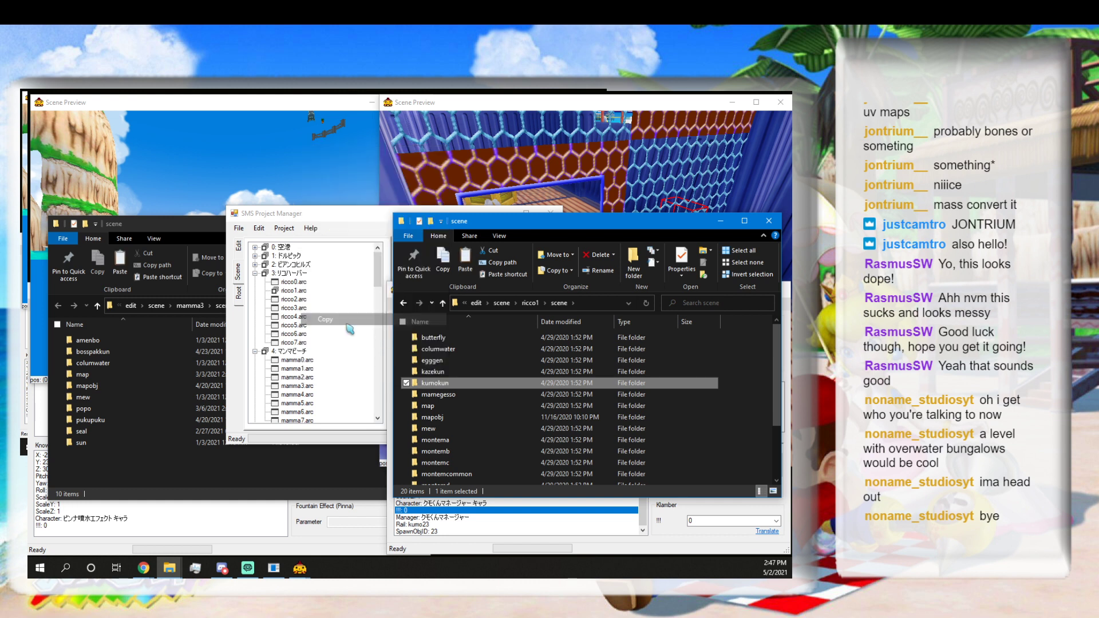
{"action": "right_click", "coordinate": [152, 473]}
{"action": "left_click", "coordinate": [80, 387]}
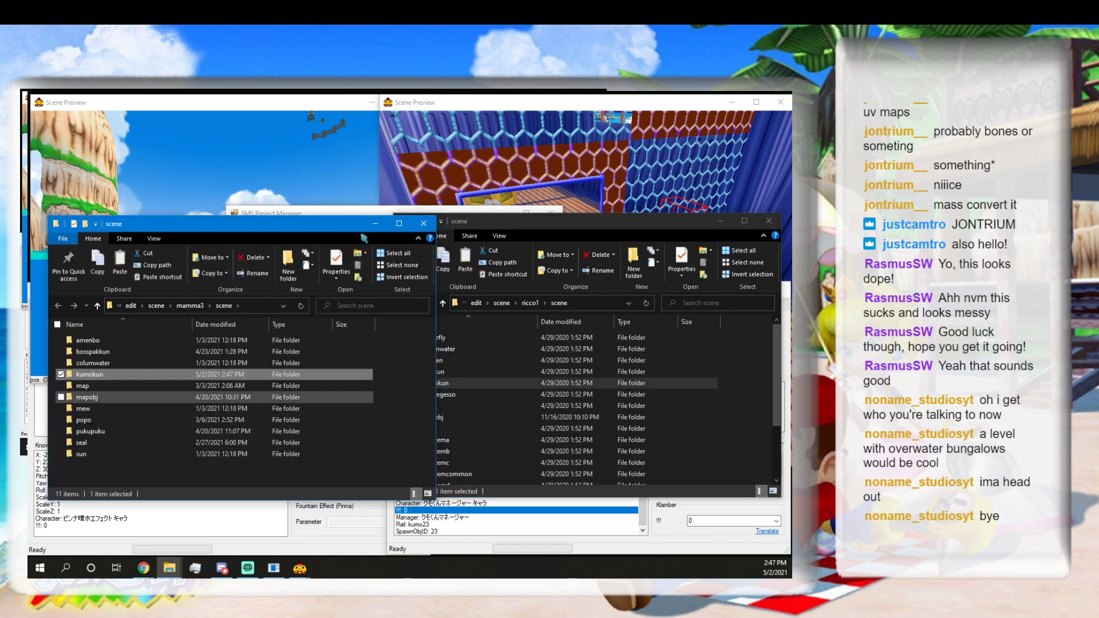
{"action": "left_click", "coordinate": [552, 225]}
{"action": "left_click_drag", "start_coordinate": [551, 225], "coordinate": [468, 226]}
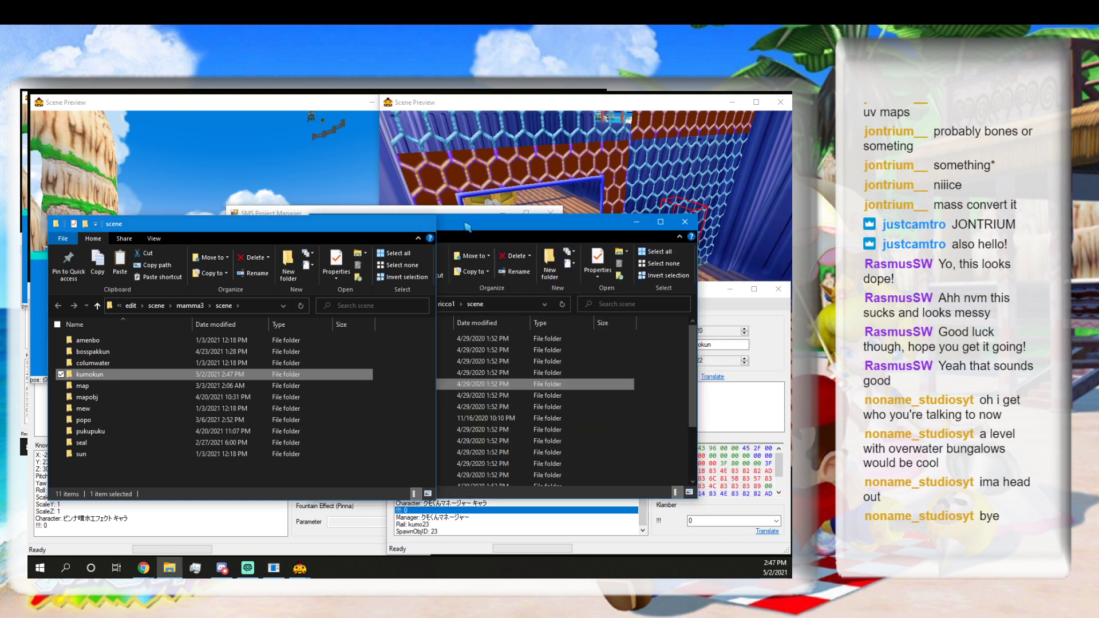
{"action": "left_click", "coordinate": [687, 223]}
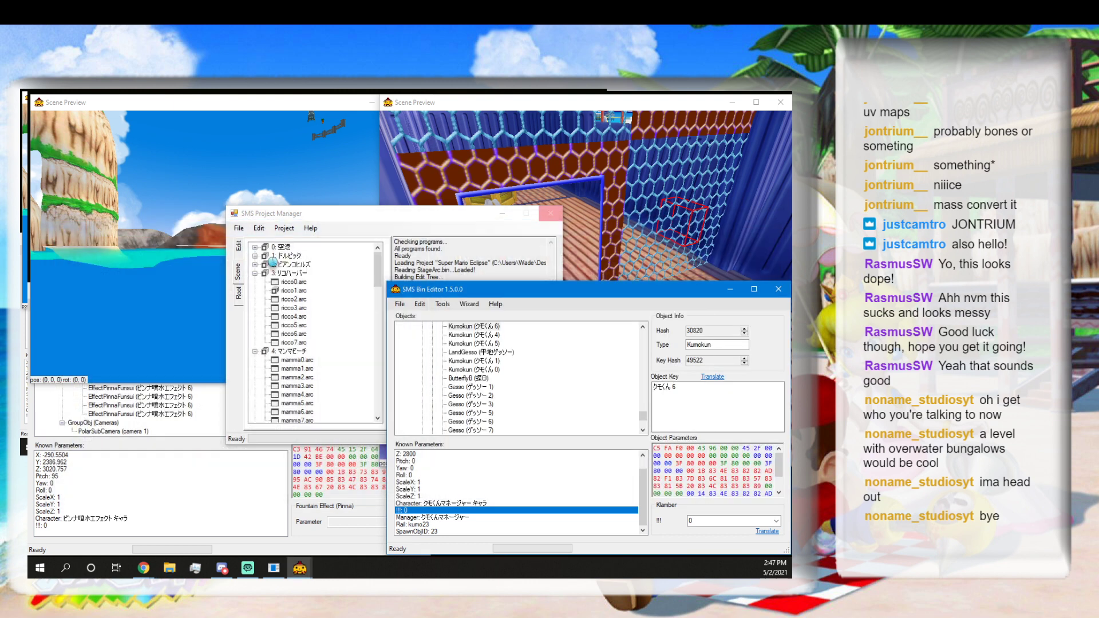
Copy the Kumokun (クモくん 6) object from the ricco1 object list in the bin editor.
{"action": "left_click", "coordinate": [160, 446]}
{"action": "left_click", "coordinate": [461, 296]}
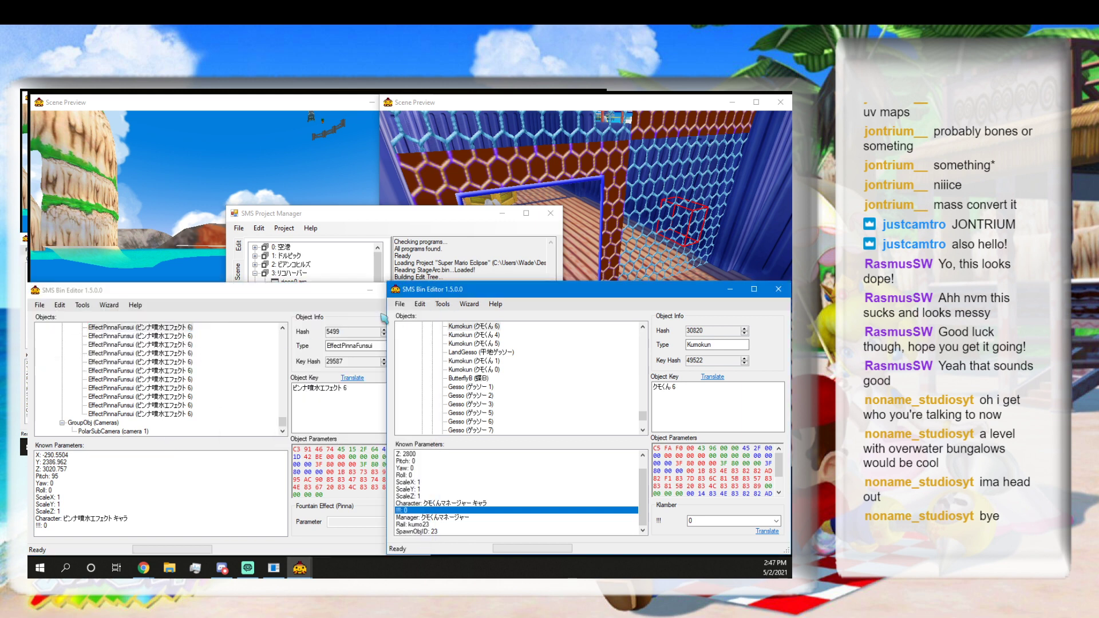
{"action": "scroll", "coordinate": [530, 368], "scroll_direction": "up", "scroll_amount": 5}
{"action": "scroll", "coordinate": [529, 368], "scroll_direction": "down", "scroll_amount": 3}
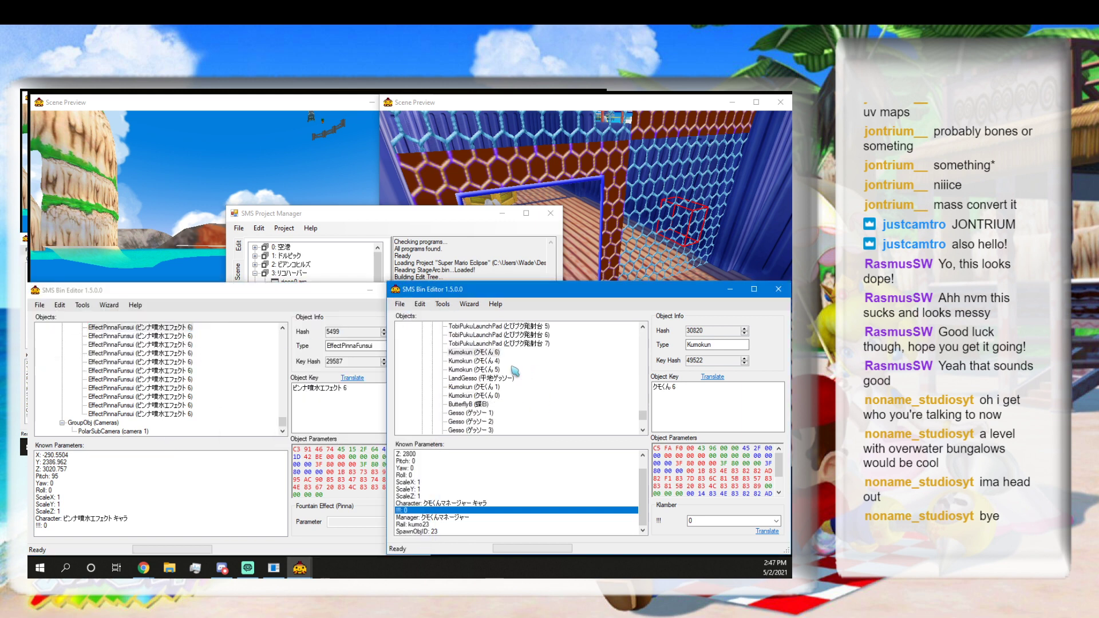
{"action": "right_click", "coordinate": [486, 355]}
{"action": "left_click", "coordinate": [517, 364]}
Paste the Kumokun object after the last TobiPukuLaunchPad in the mamma3 object list.
{"action": "scroll", "coordinate": [492, 360], "scroll_direction": "up", "scroll_amount": 1}
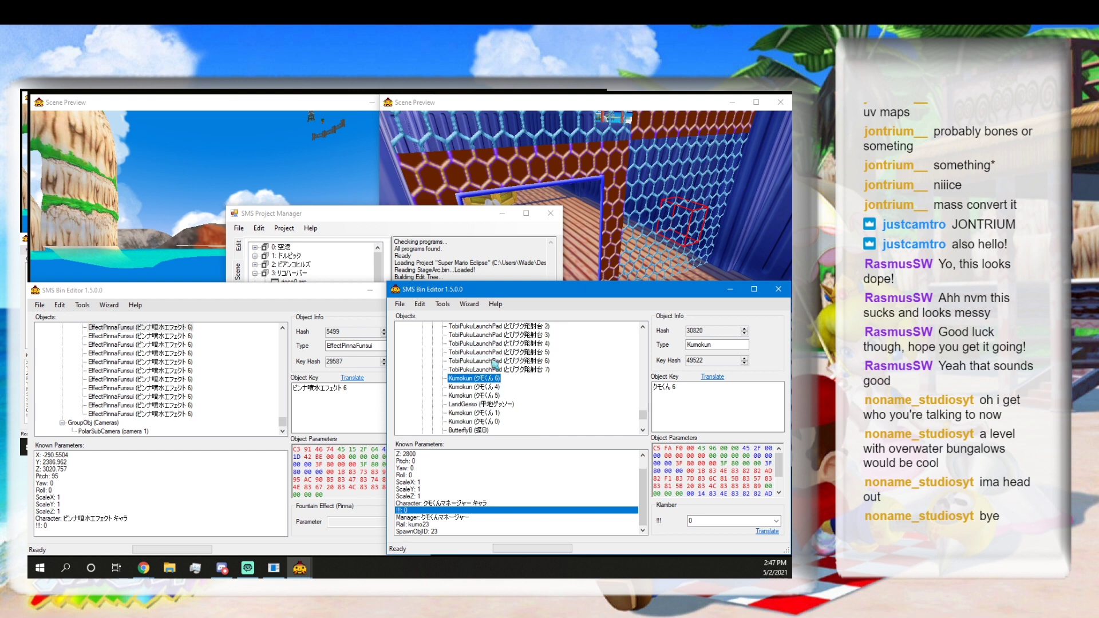
{"action": "scroll", "coordinate": [493, 363], "scroll_direction": "up", "scroll_amount": 3}
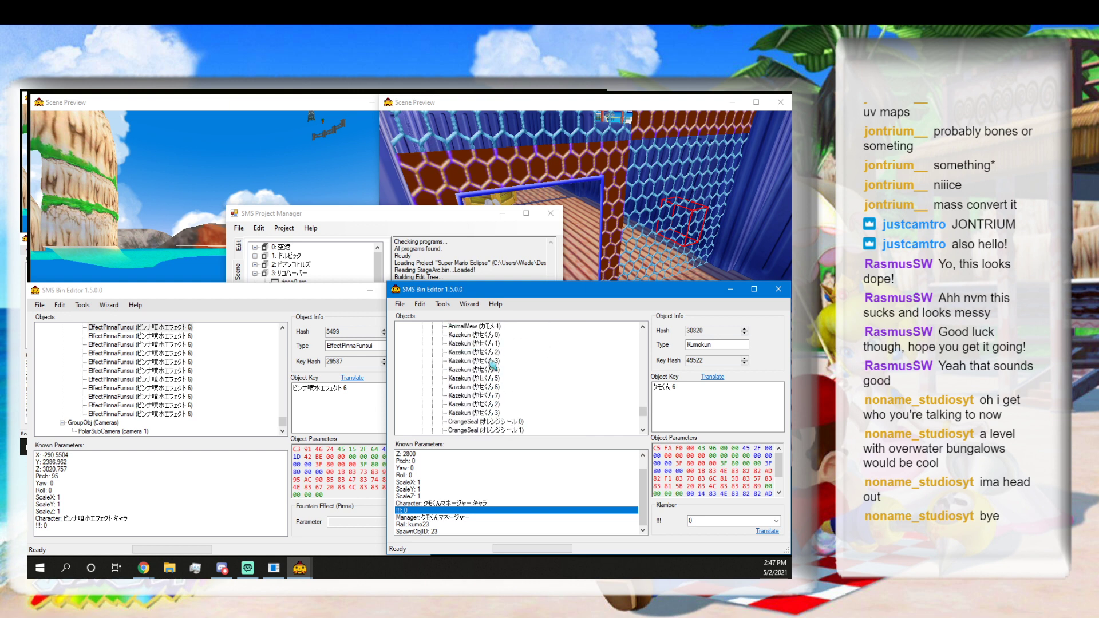
{"action": "scroll", "coordinate": [493, 363], "scroll_direction": "down", "scroll_amount": 3}
{"action": "scroll", "coordinate": [132, 391], "scroll_direction": "up", "scroll_amount": 5}
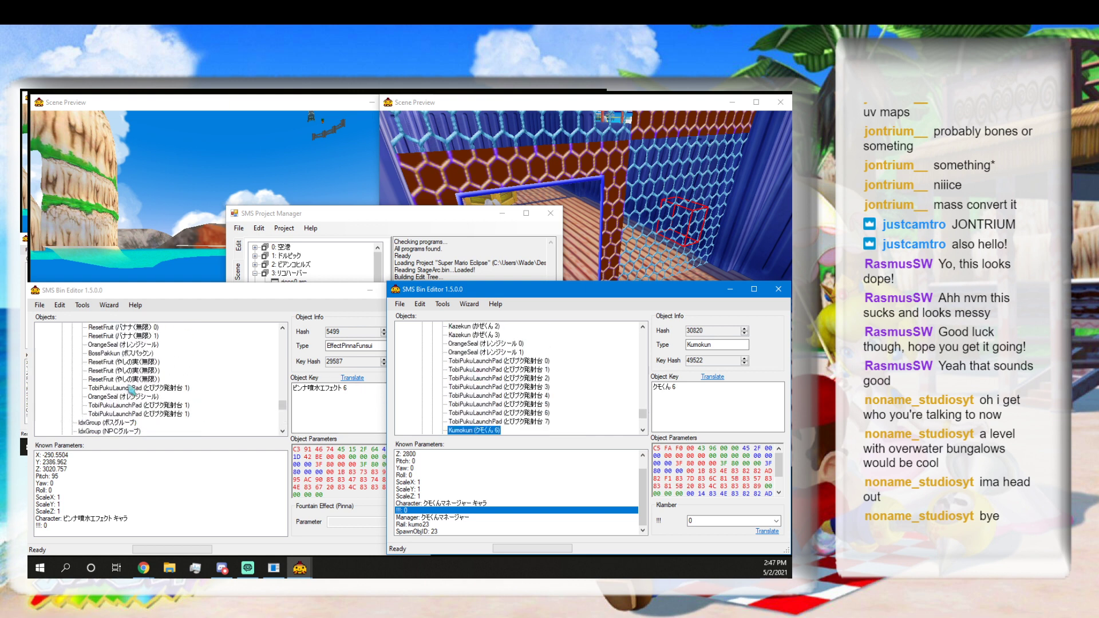
{"action": "scroll", "coordinate": [132, 391], "scroll_direction": "down", "scroll_amount": 1}
{"action": "left_click", "coordinate": [132, 388]}
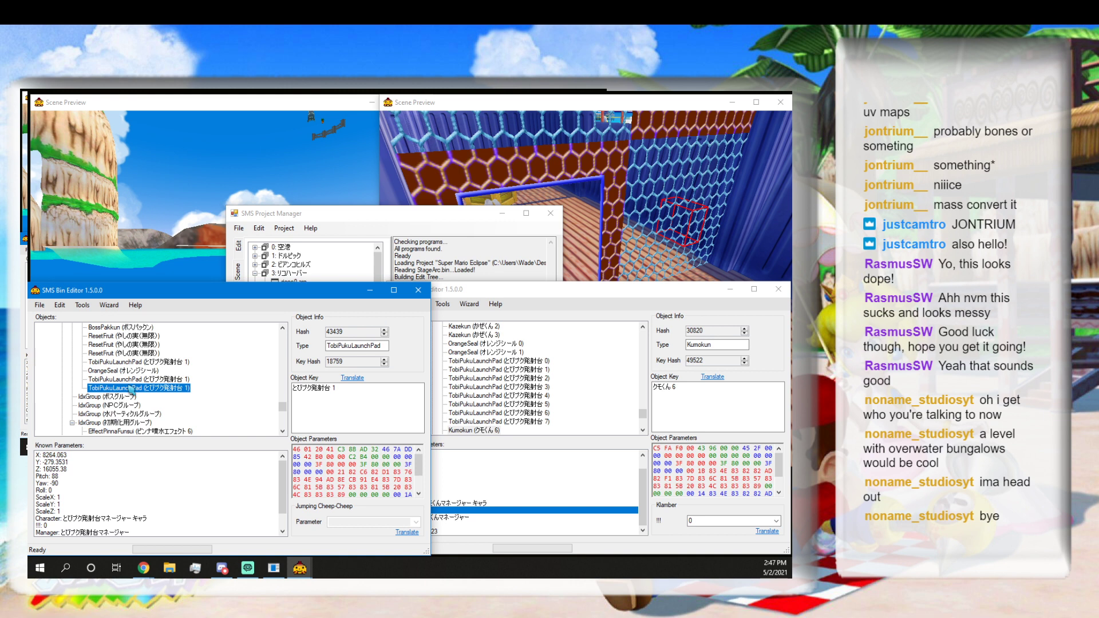
{"action": "right_click", "coordinate": [131, 388]}
{"action": "left_click", "coordinate": [143, 402]}
Go to the pasted Kumokun in the mamma3 scene preview and raise it to about Y 3923, Z 3890.
{"action": "right_click", "coordinate": [109, 398]}
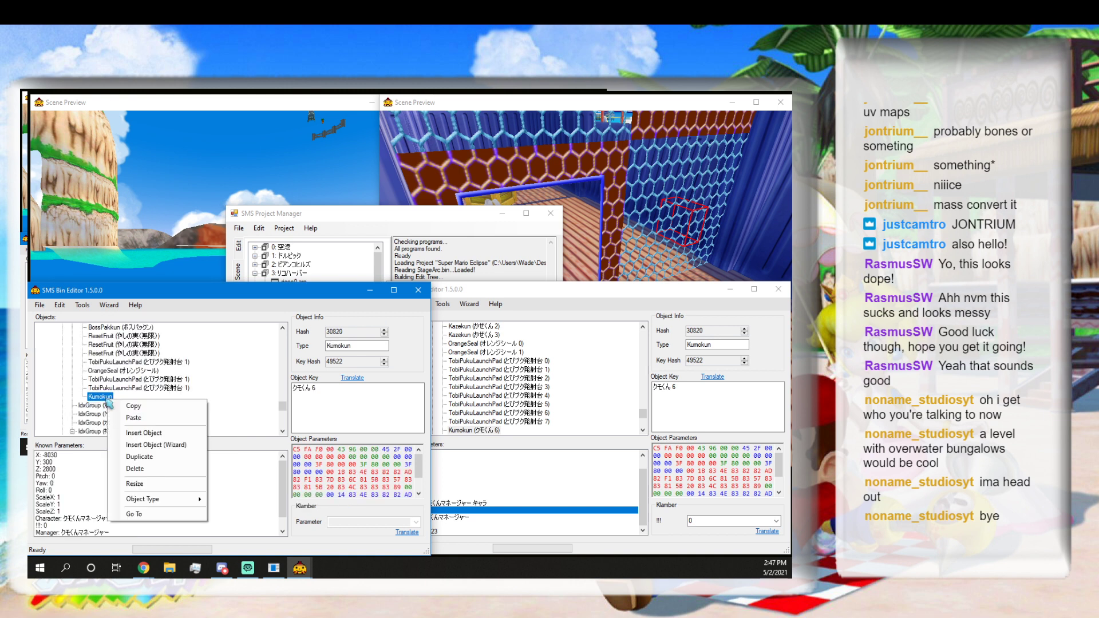
{"action": "left_click", "coordinate": [152, 514]}
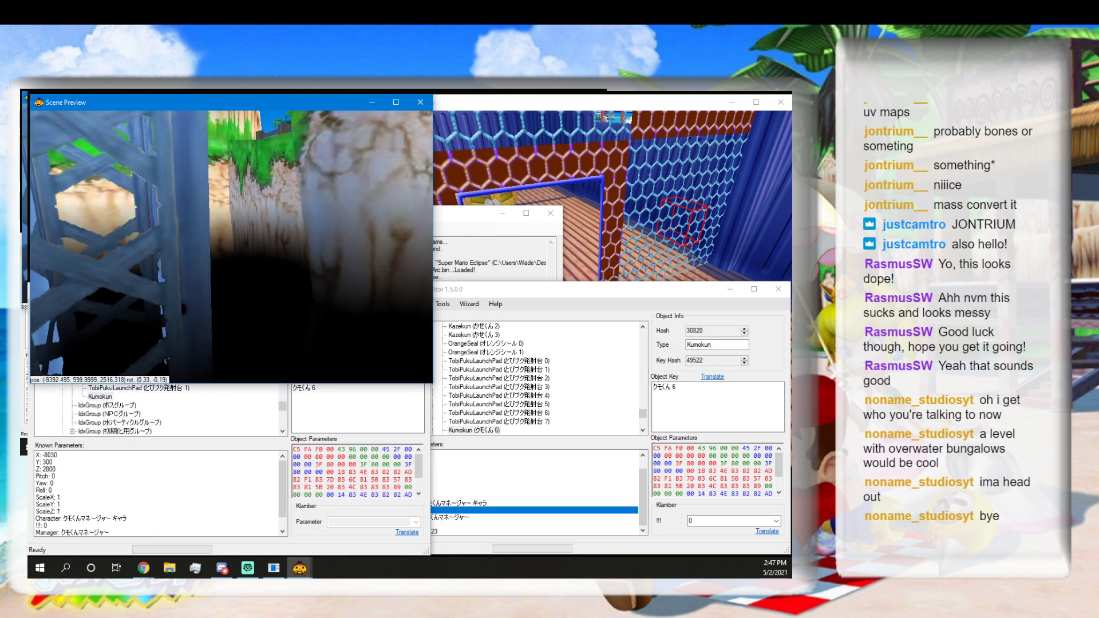
{"action": "key", "text": "w"}
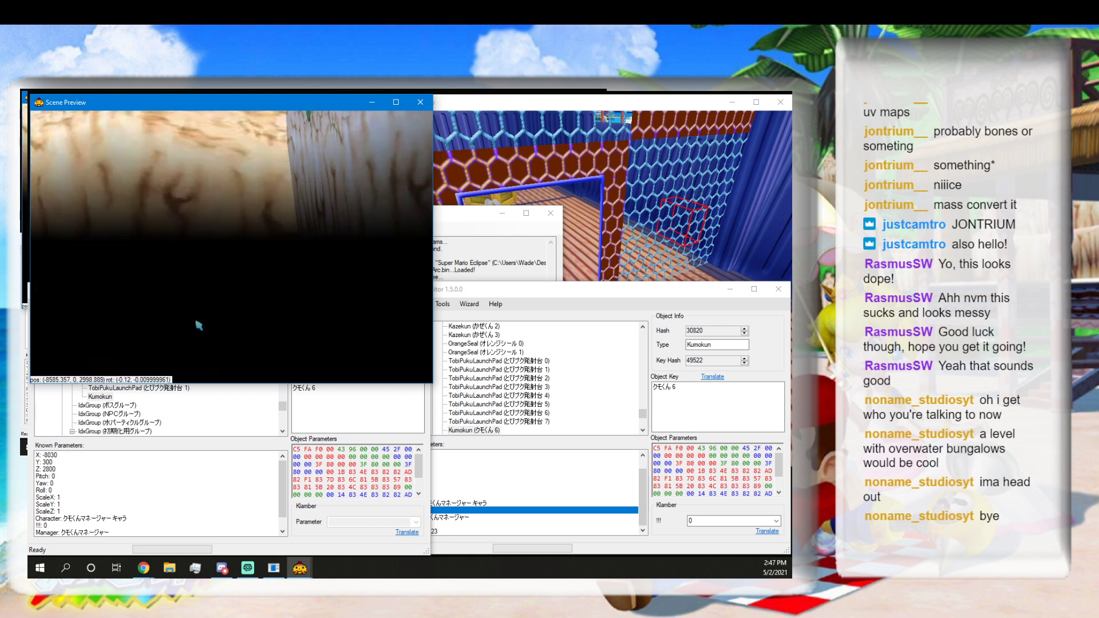
{"action": "left_click", "coordinate": [109, 394]}
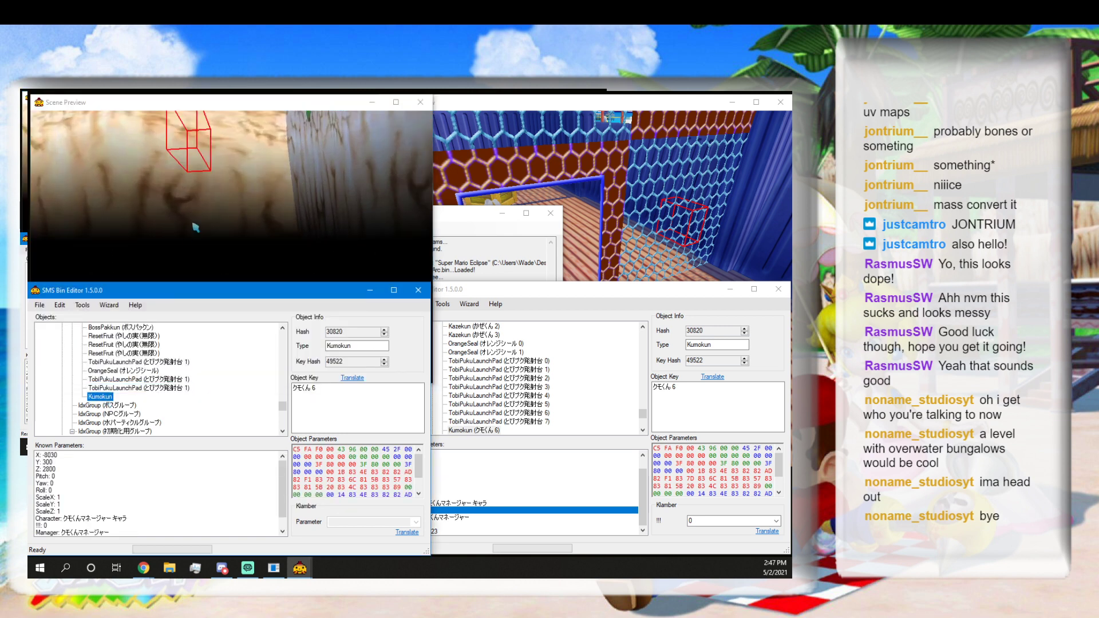
{"action": "left_click", "coordinate": [200, 146]}
{"action": "key", "text": "a"}
{"action": "key", "text": "e"}
{"action": "right_click_drag", "start_coordinate": [202, 125], "coordinate": [232, 295]}
{"action": "left_click", "coordinate": [242, 305]}
{"action": "left_click", "coordinate": [301, 330]}
{"action": "key", "text": "s"}
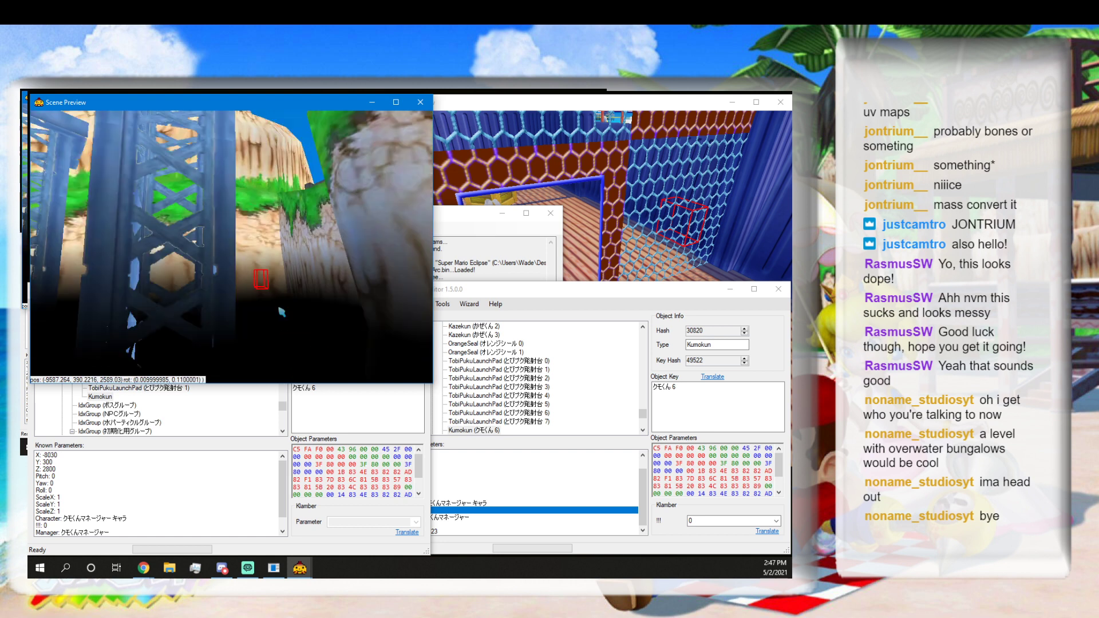
{"action": "key", "text": "w"}
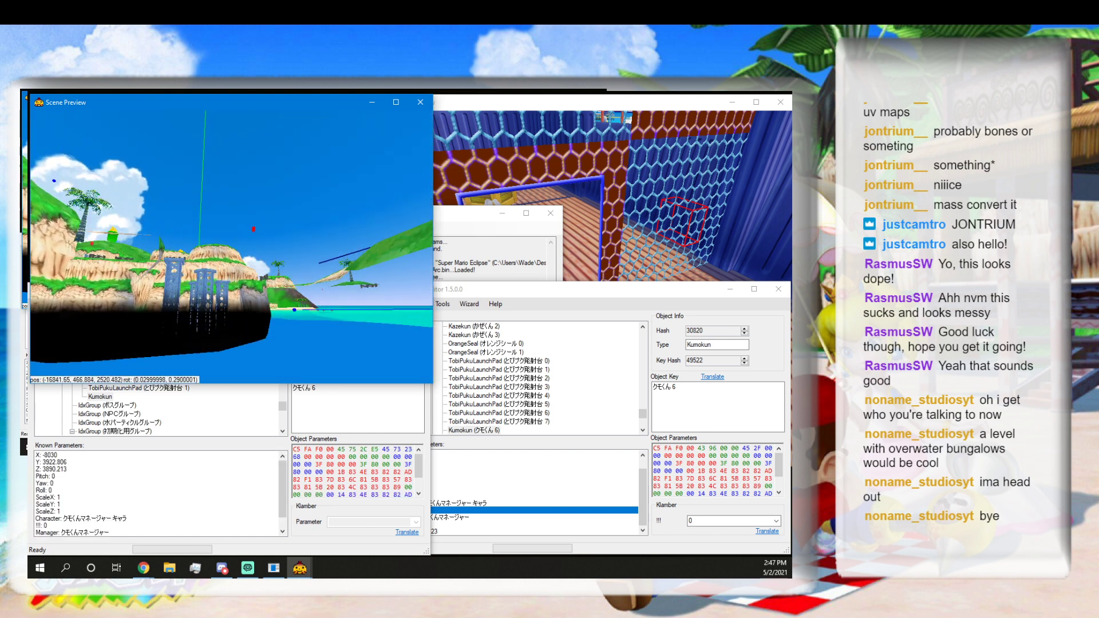
Move the Kumokun over the rocky slope beside the dark pit, to about X -10932, Z 3471.
{"action": "key", "text": "e"}
{"action": "right_click_drag", "start_coordinate": [231, 229], "coordinate": [111, 284]}
{"action": "key", "text": "w"}
{"action": "key", "text": "e"}
{"action": "key", "text": "d"}
{"action": "key", "text": "a"}
{"action": "key", "text": "w"}
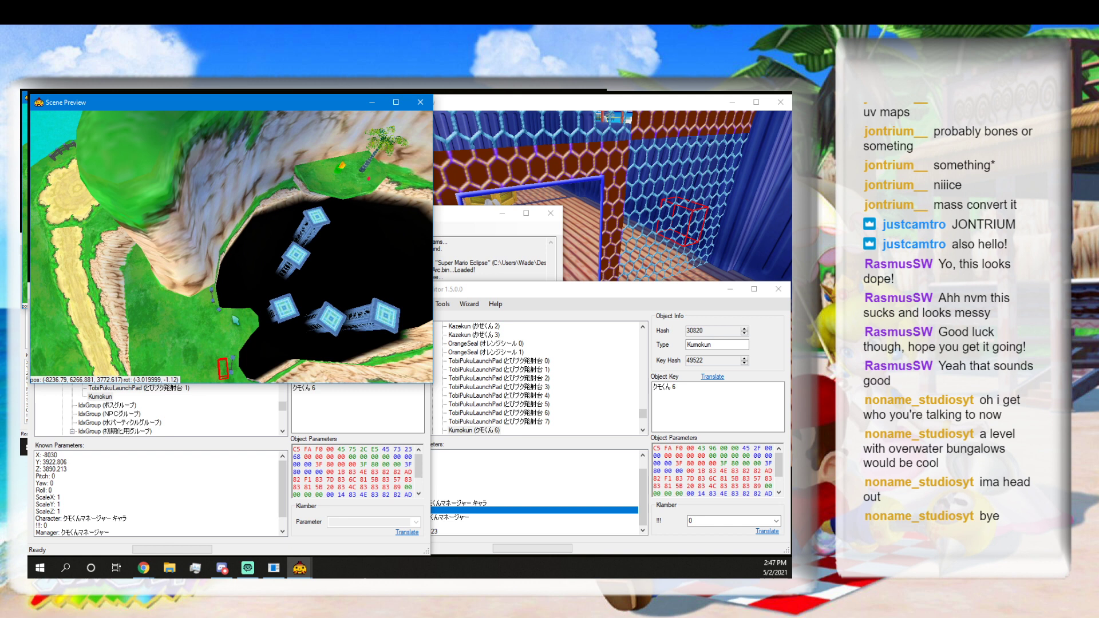
{"action": "left_click_drag", "start_coordinate": [223, 369], "coordinate": [231, 170]}
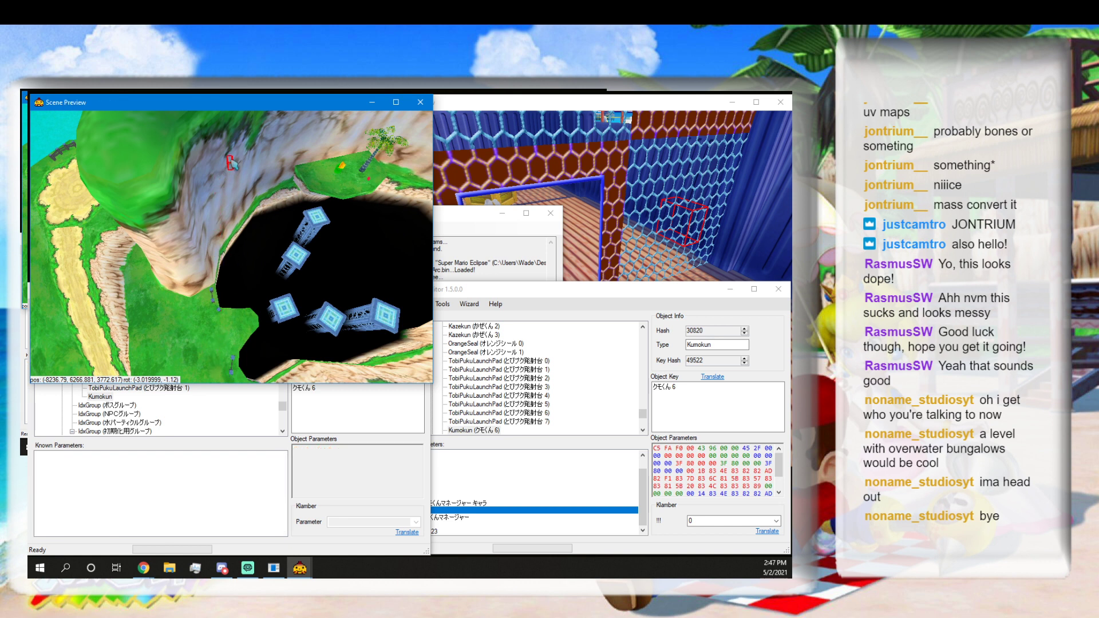
Shift the Kumokun farther up the rocky slope behind the pit, to about X -11476, Z 3475.
{"action": "key", "text": "q"}
{"action": "right_click_drag", "start_coordinate": [231, 169], "coordinate": [212, 161]}
{"action": "key", "text": "w"}
{"action": "key", "text": "q"}
{"action": "key", "text": "d"}
{"action": "key", "text": "w"}
{"action": "key", "text": "e"}
{"action": "right_click_drag", "start_coordinate": [254, 225], "coordinate": [231, 244]}
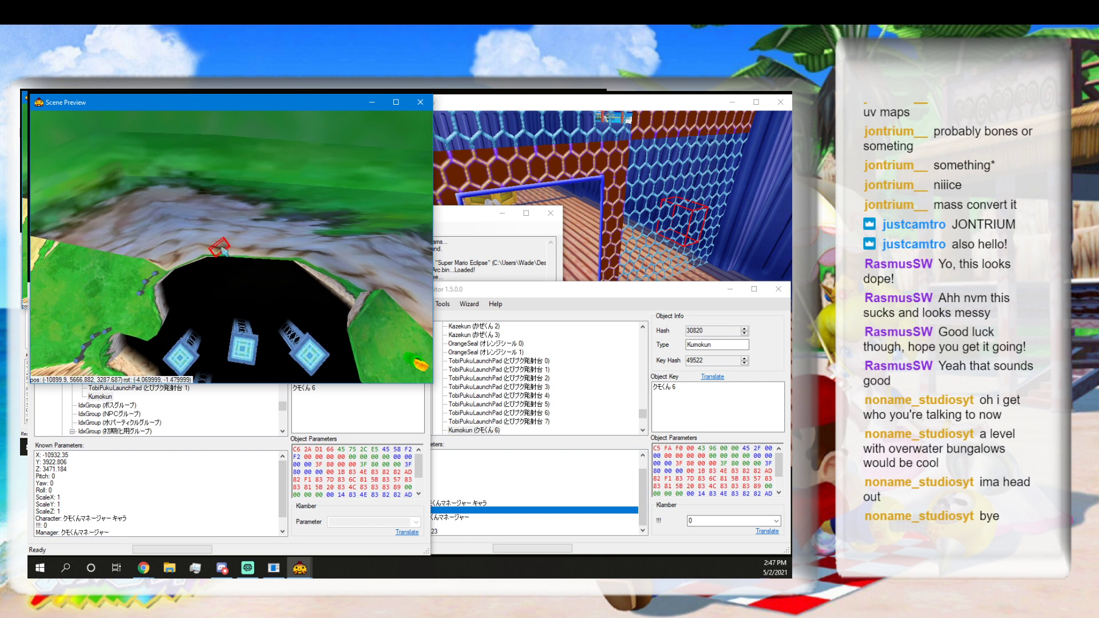
{"action": "left_click_drag", "start_coordinate": [223, 250], "coordinate": [276, 214]}
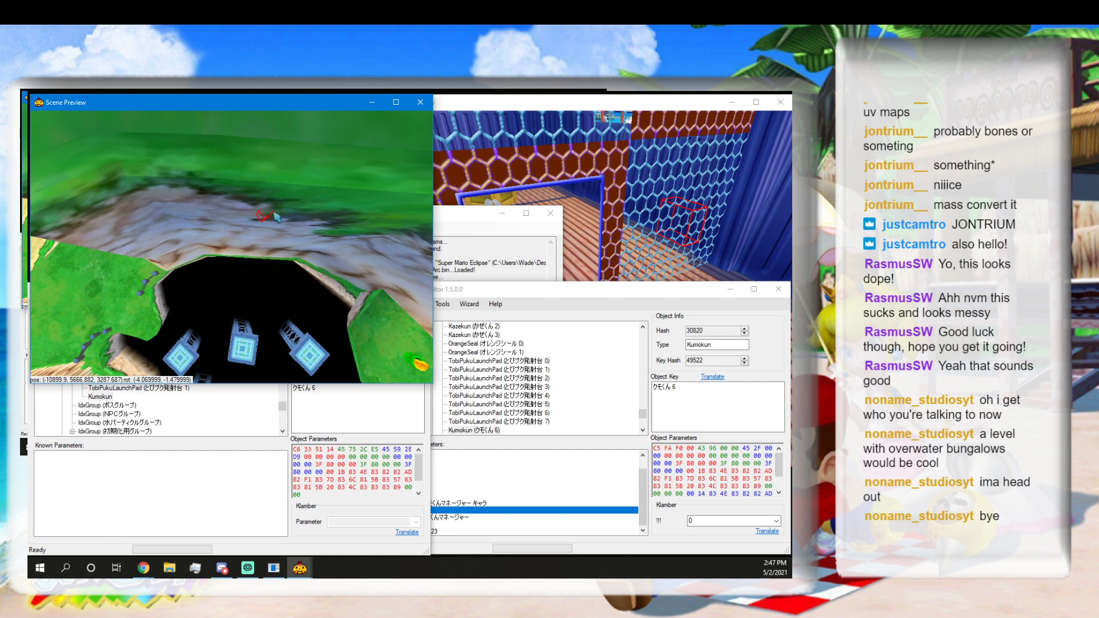
Set the Kumokun's yaw to 45 and nudge it on the cliff to about X -11488, Y 3937, Z 3487.
{"action": "left_click", "coordinate": [82, 483]}
{"action": "left_click", "coordinate": [336, 520]}
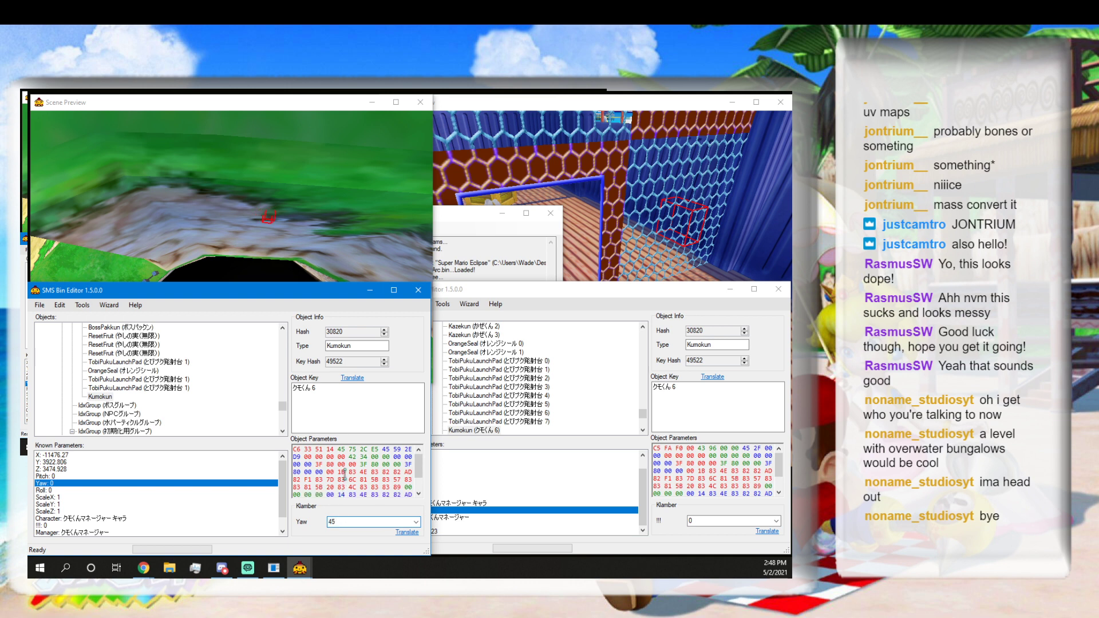
{"action": "right_click_drag", "start_coordinate": [261, 210], "coordinate": [206, 209]}
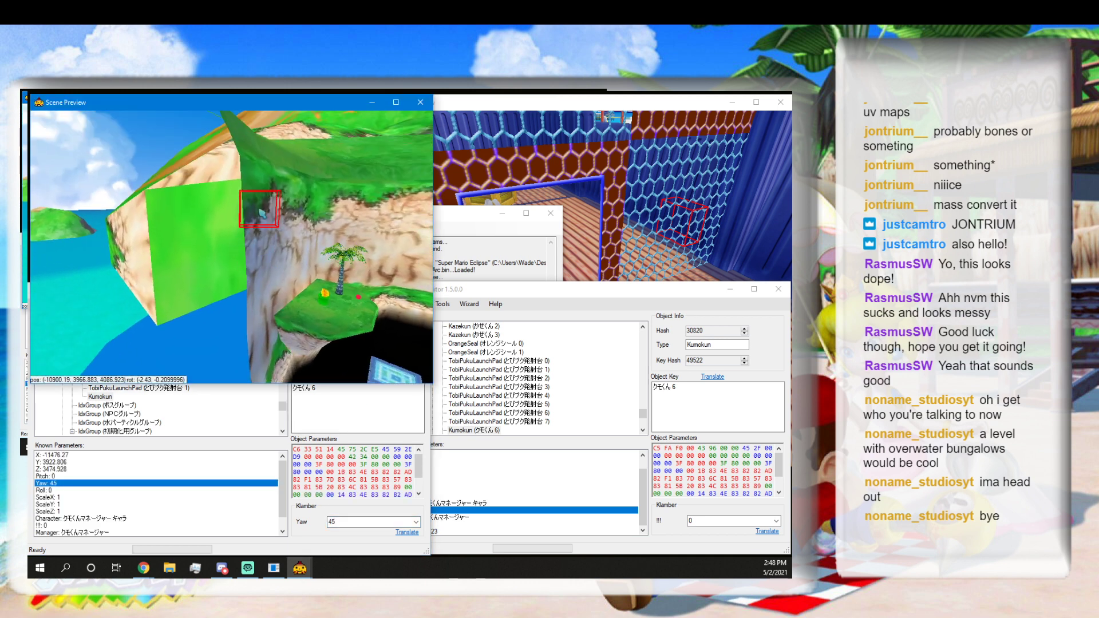
{"action": "left_click_drag", "start_coordinate": [264, 214], "coordinate": [263, 214]}
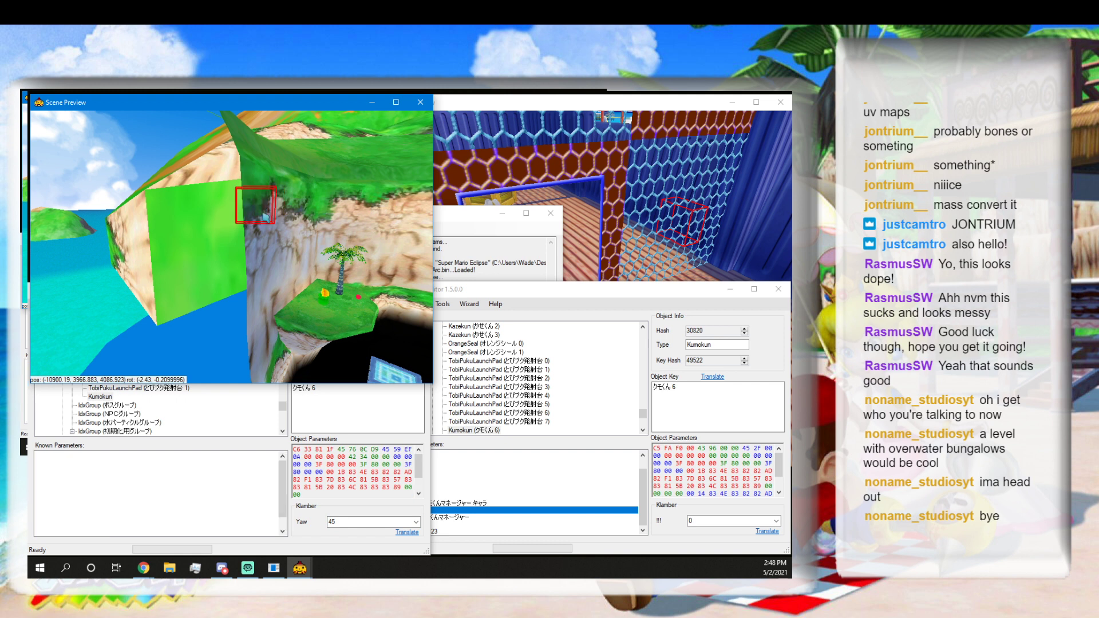
{"action": "left_click", "coordinate": [514, 289]}
{"action": "left_click", "coordinate": [284, 450]}
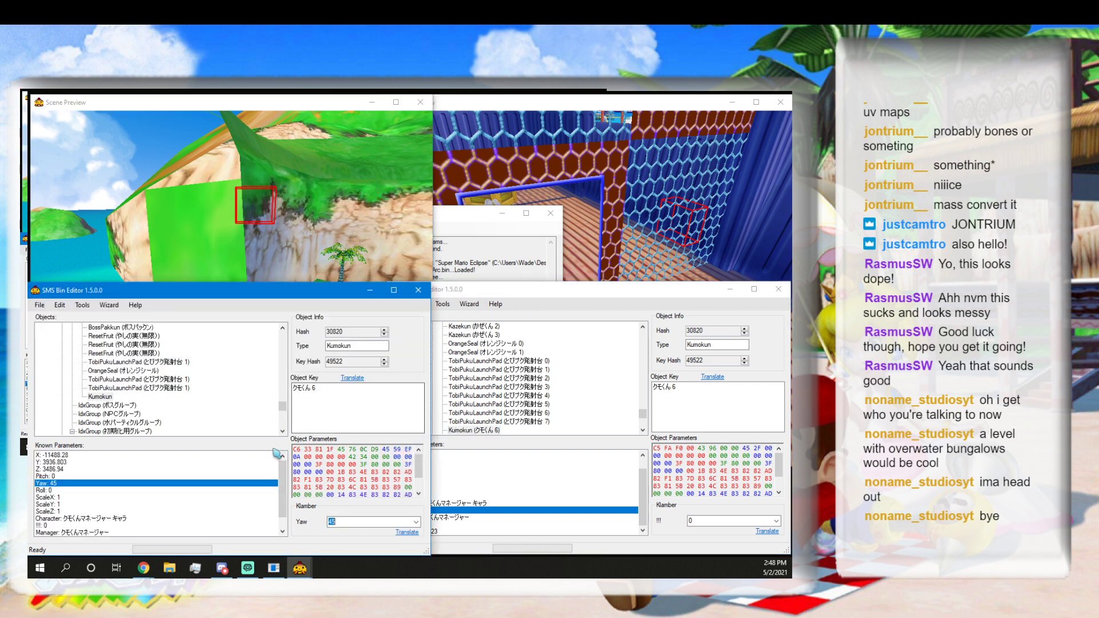
Copy the KumokunManager (クモくんマネージャー) from the manager group at the start of the ricco1 object list.
{"action": "left_click", "coordinate": [509, 291]}
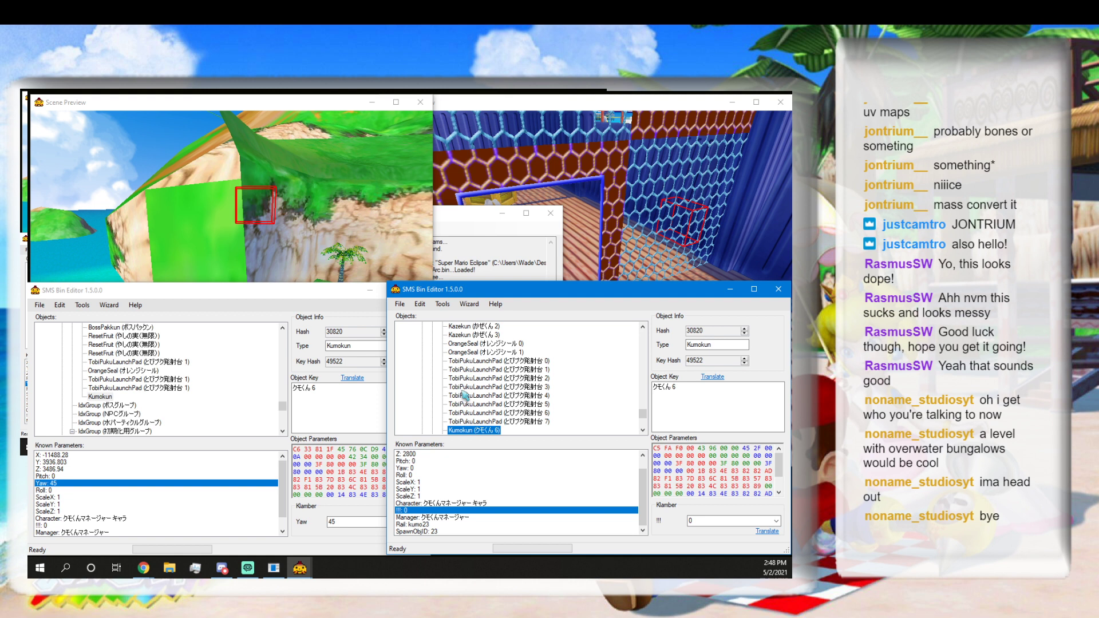
{"action": "scroll", "coordinate": [545, 408], "scroll_direction": "up", "scroll_amount": 1}
{"action": "left_click_drag", "start_coordinate": [641, 411], "coordinate": [523, 333]}
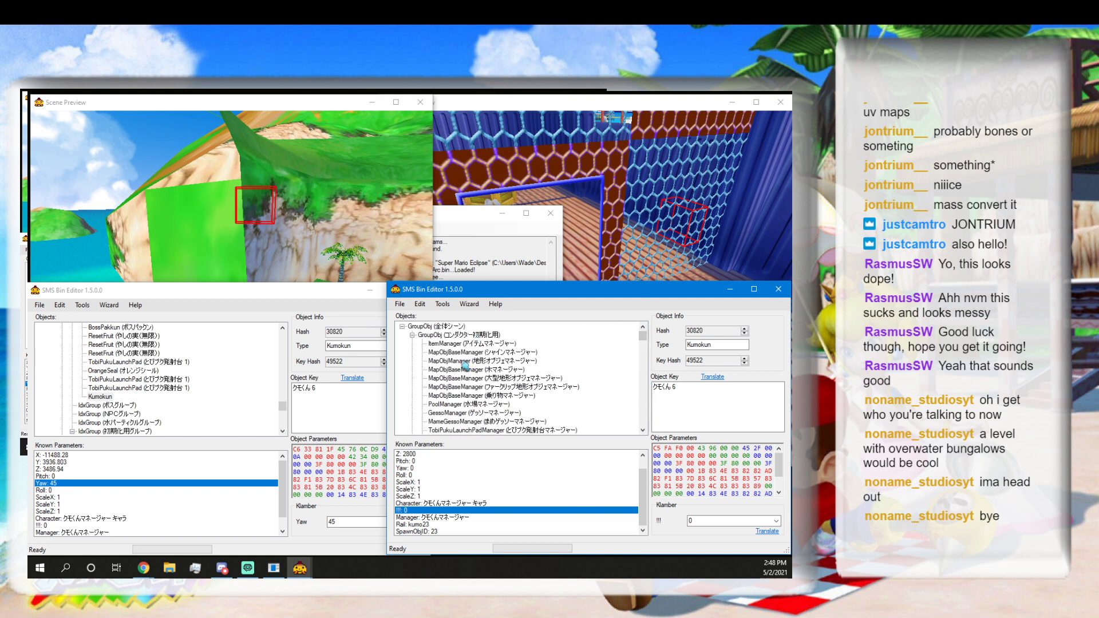
{"action": "scroll", "coordinate": [465, 365], "scroll_direction": "down", "scroll_amount": 2}
{"action": "scroll", "coordinate": [448, 396], "scroll_direction": "down", "scroll_amount": 2}
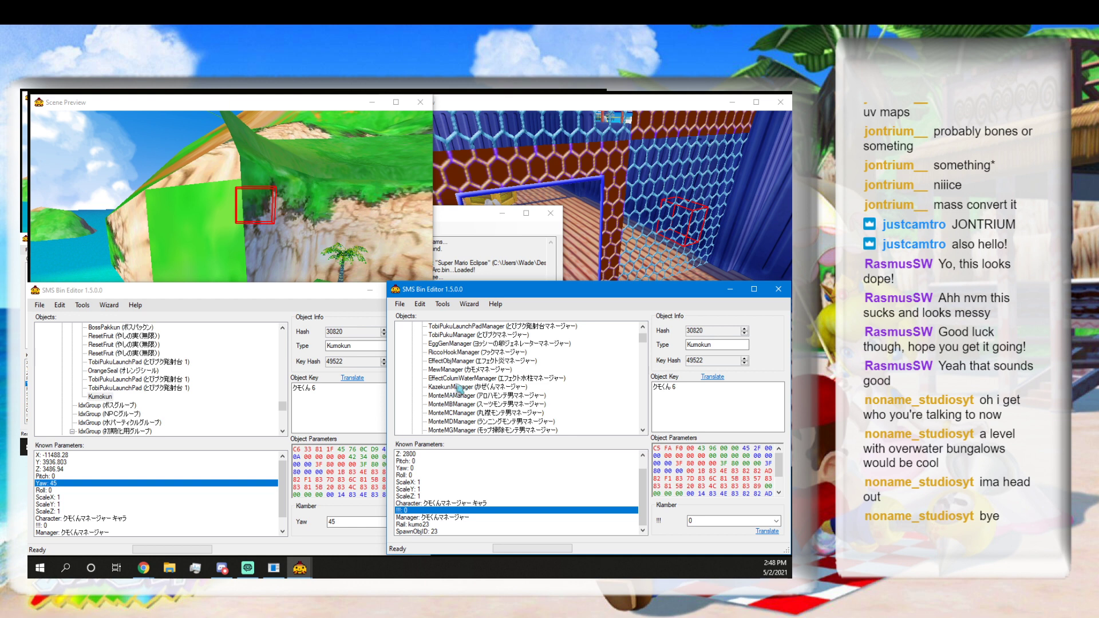
{"action": "scroll", "coordinate": [459, 389], "scroll_direction": "down", "scroll_amount": 2}
{"action": "scroll", "coordinate": [461, 388], "scroll_direction": "down", "scroll_amount": 2}
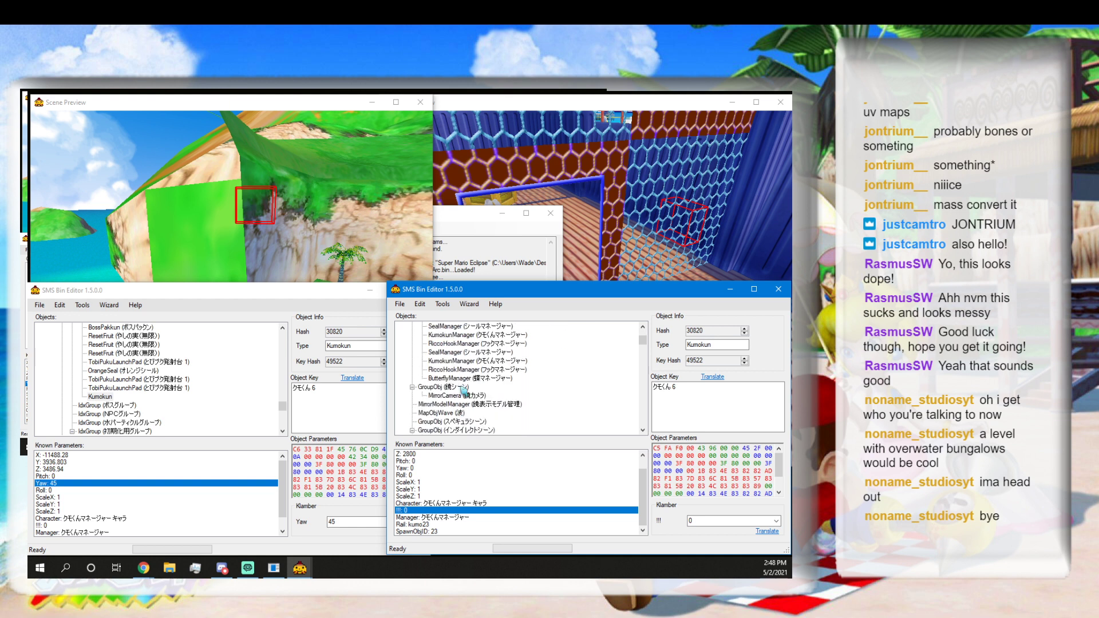
{"action": "left_click", "coordinate": [458, 367]}
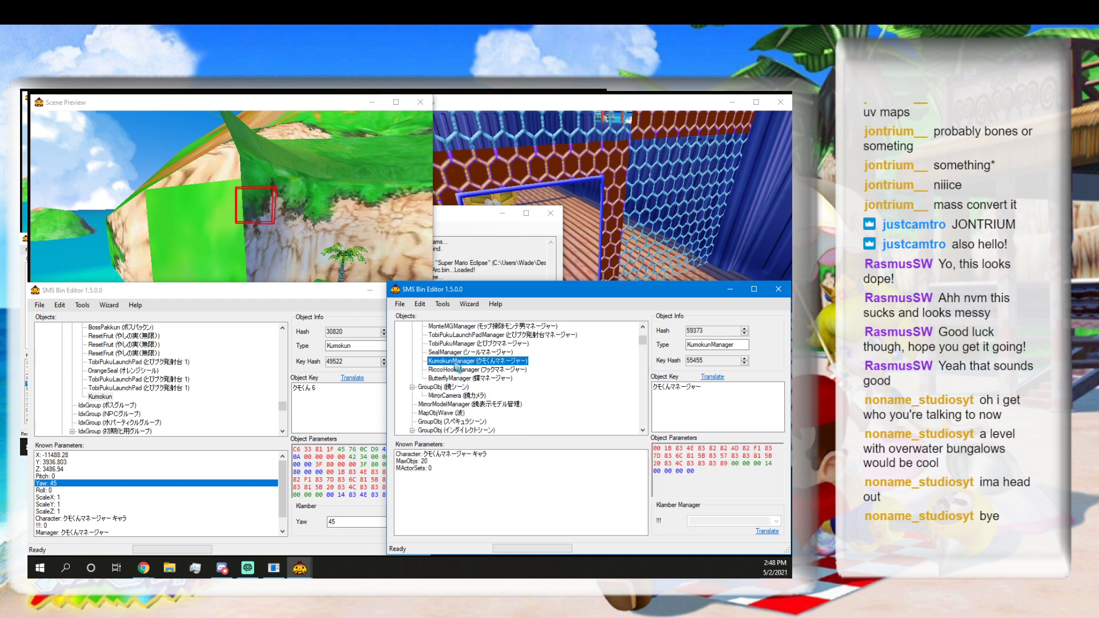
{"action": "right_click", "coordinate": [455, 362]}
Paste the KumokunManager after the TobiPukuManager in the mamma3 object list.
{"action": "left_click", "coordinate": [420, 379]}
{"action": "left_click_drag", "start_coordinate": [282, 407], "coordinate": [282, 328]}
{"action": "left_click", "coordinate": [93, 362]}
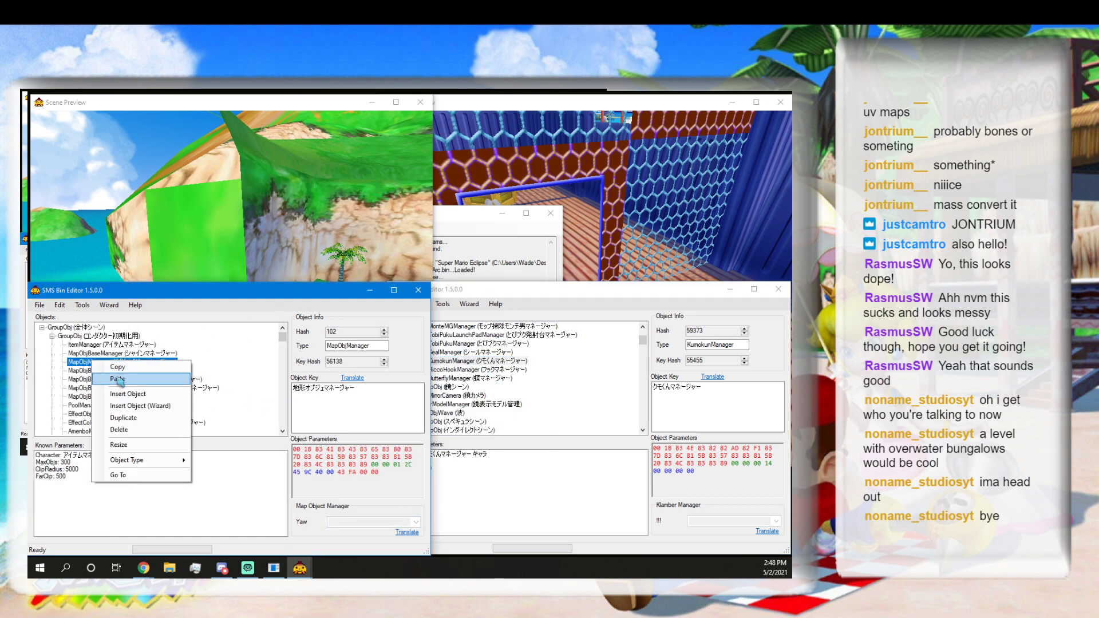
{"action": "scroll", "coordinate": [115, 389], "scroll_direction": "down", "scroll_amount": 2}
{"action": "left_click", "coordinate": [110, 423]}
{"action": "left_click", "coordinate": [95, 431]}
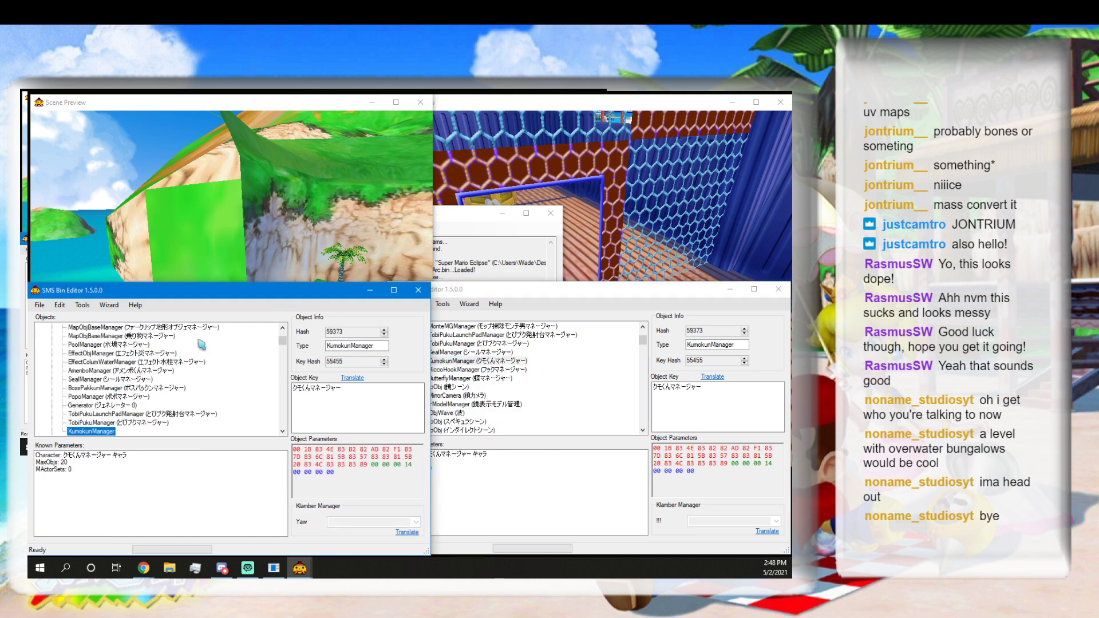
Select the Kumokun in the mamma3 object list and check its manager, rail and spawn parameters.
{"action": "scroll", "coordinate": [114, 424], "scroll_direction": "down", "scroll_amount": 10}
{"action": "scroll", "coordinate": [278, 404], "scroll_direction": "down", "scroll_amount": 2}
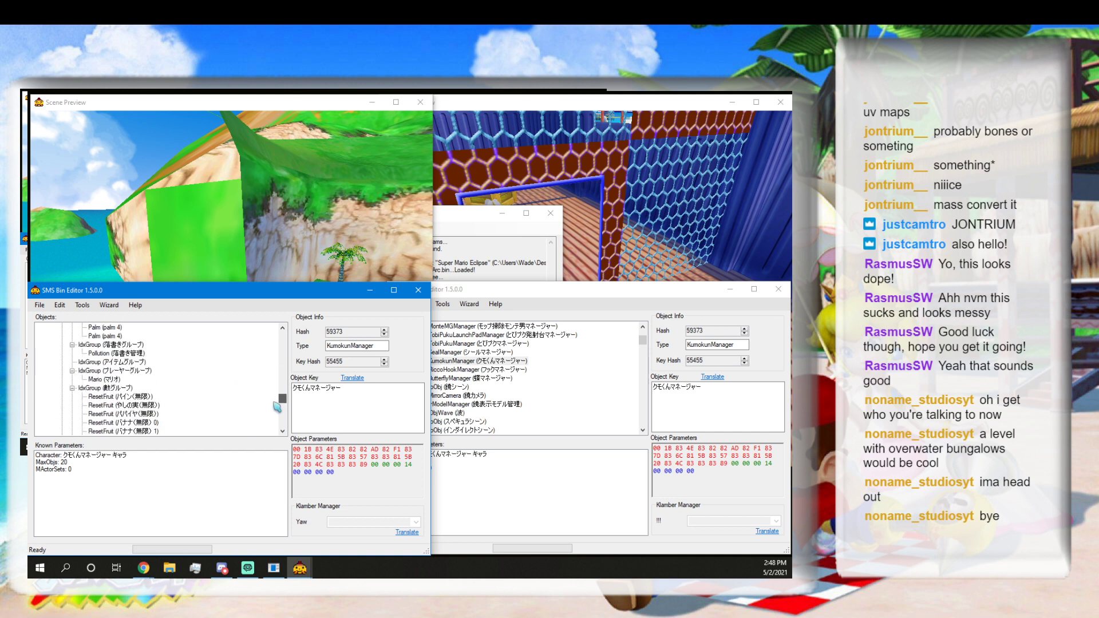
{"action": "scroll", "coordinate": [102, 390], "scroll_direction": "down", "scroll_amount": 3}
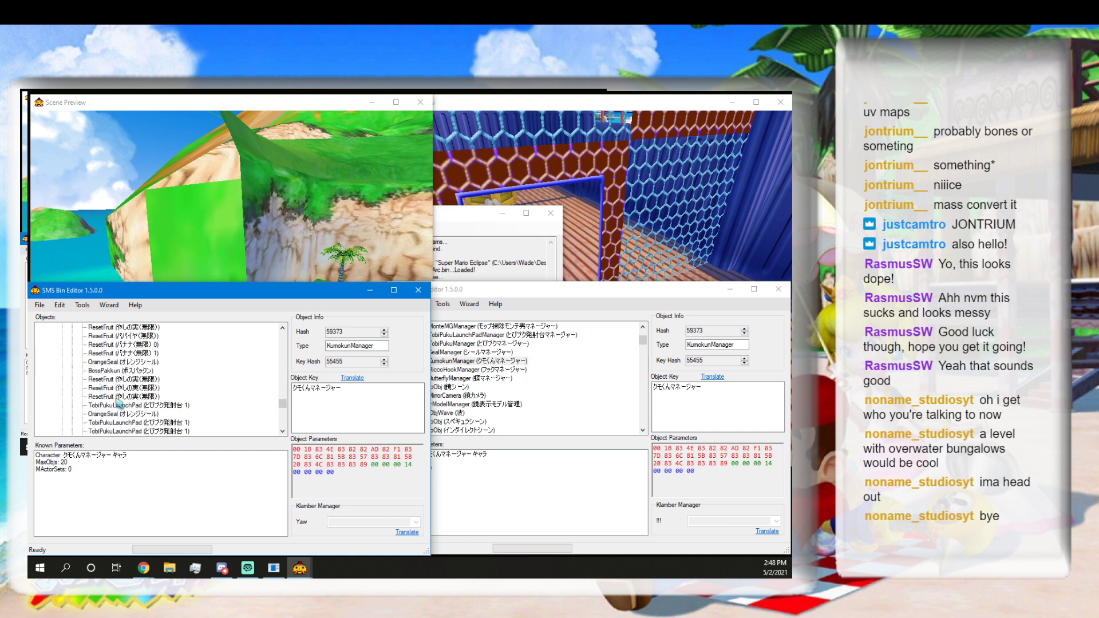
{"action": "scroll", "coordinate": [121, 398], "scroll_direction": "down", "scroll_amount": 1}
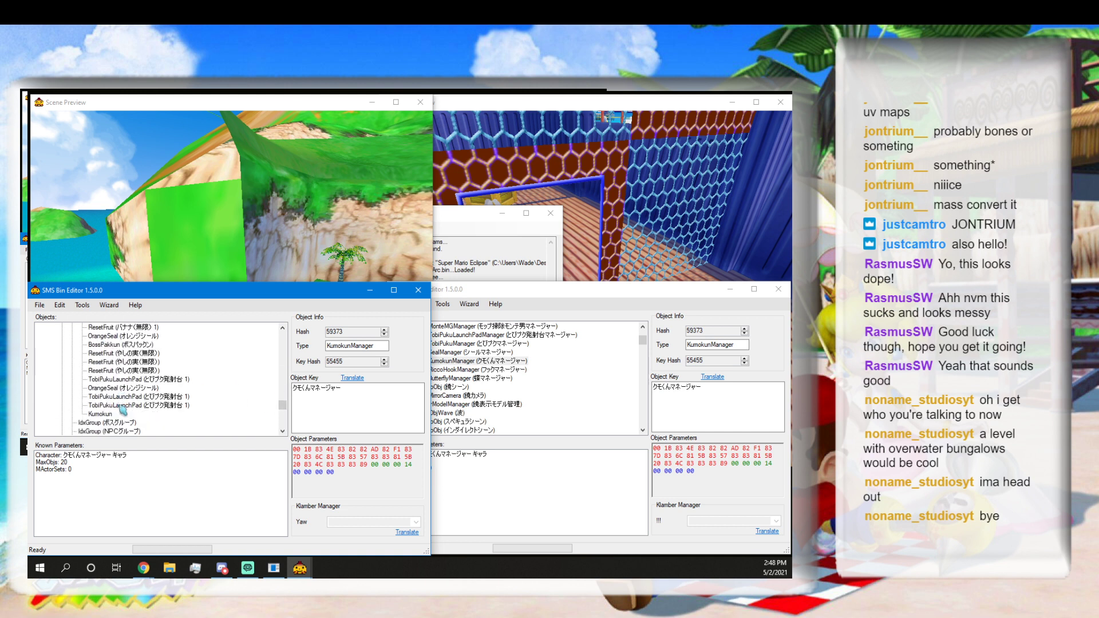
{"action": "left_click", "coordinate": [108, 413]}
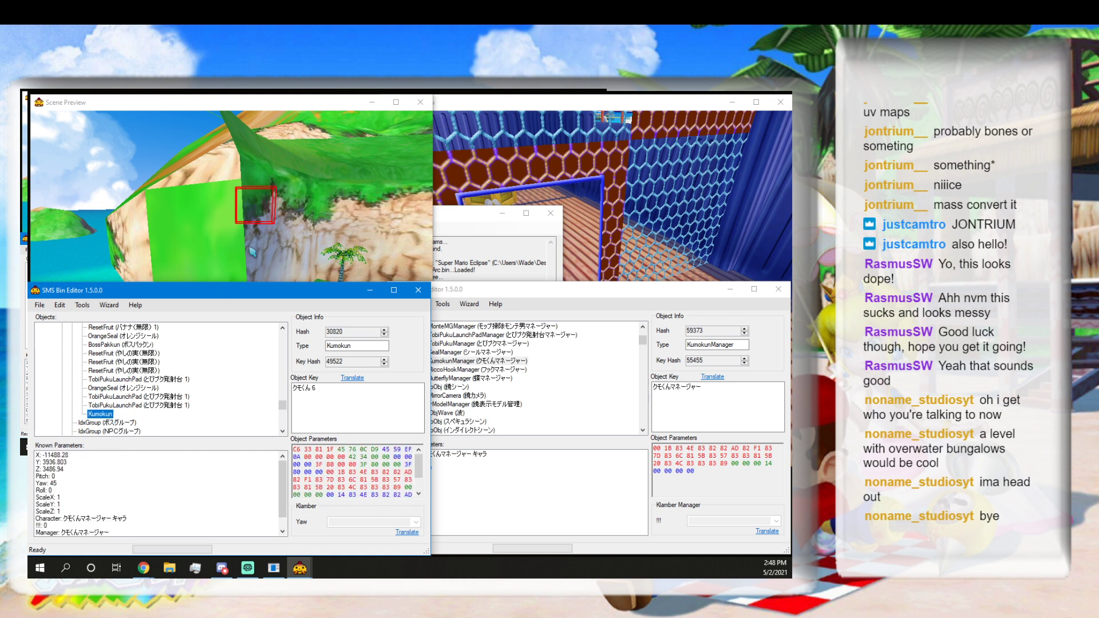
{"action": "scroll", "coordinate": [94, 492], "scroll_direction": "down", "scroll_amount": 1}
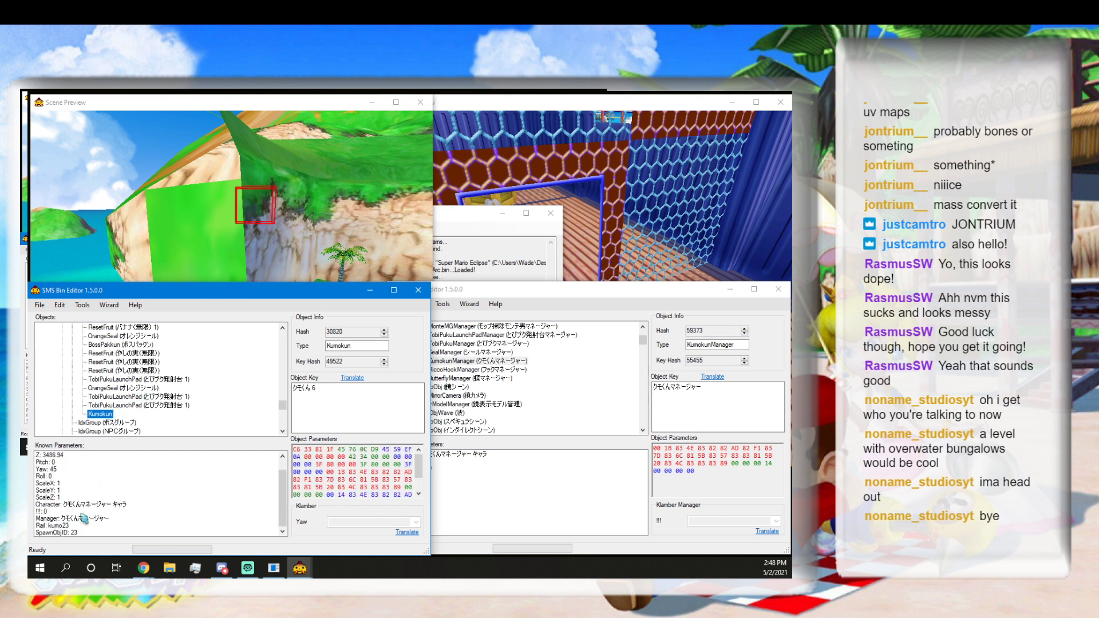
Open the Rail Editor for ricco1 and another one for mamma3.
{"action": "left_click", "coordinate": [549, 304]}
{"action": "left_click", "coordinate": [443, 304]}
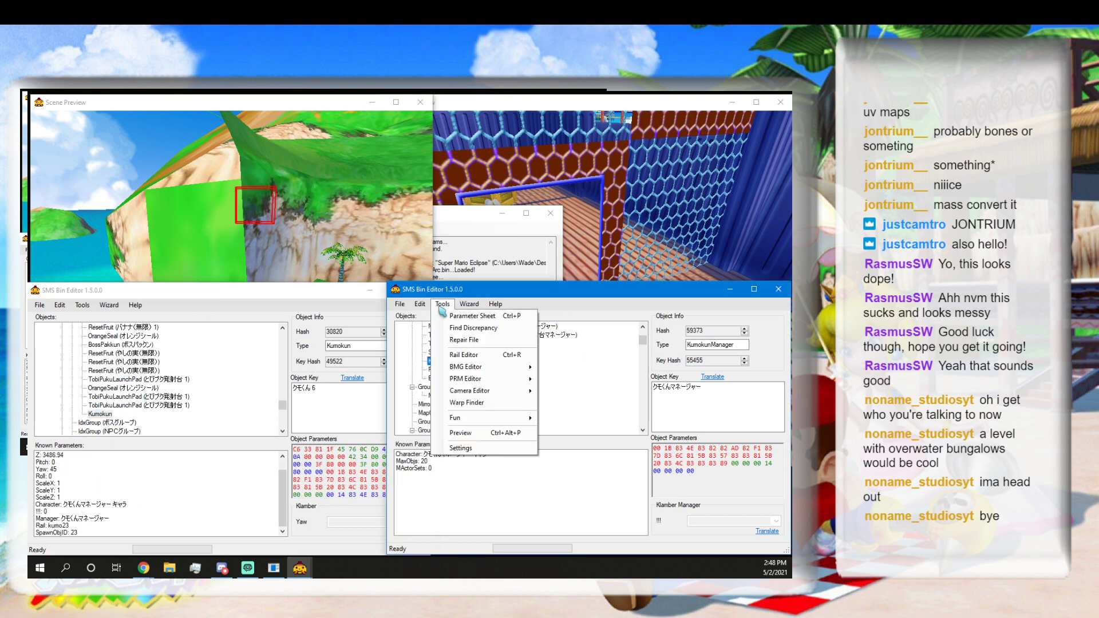
{"action": "left_click", "coordinate": [463, 355]}
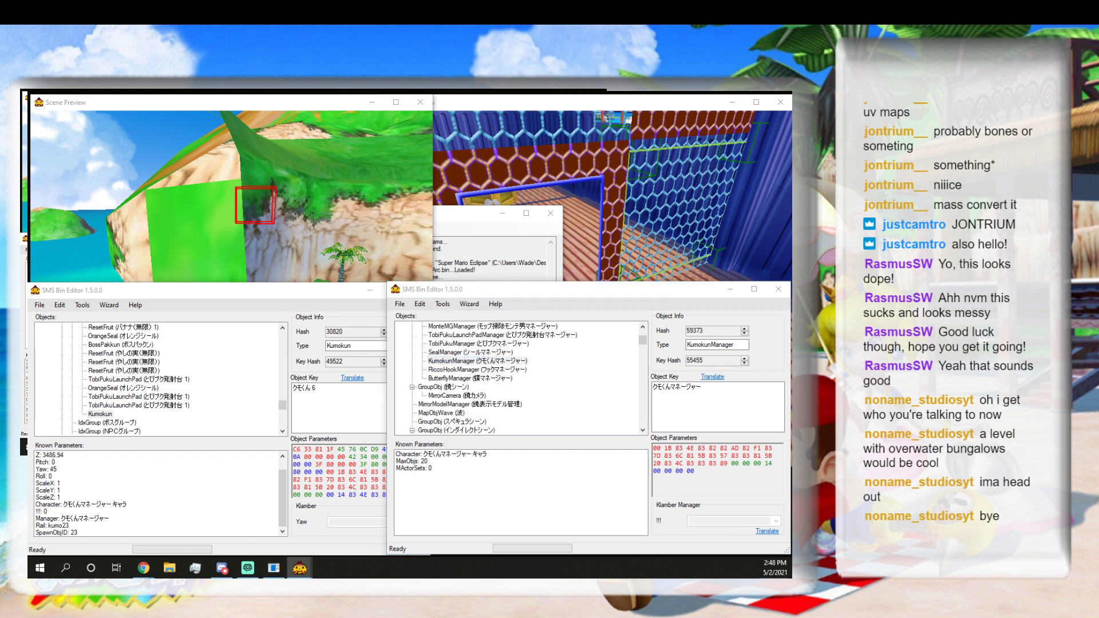
{"action": "left_click_drag", "start_coordinate": [572, 253], "coordinate": [625, 227]}
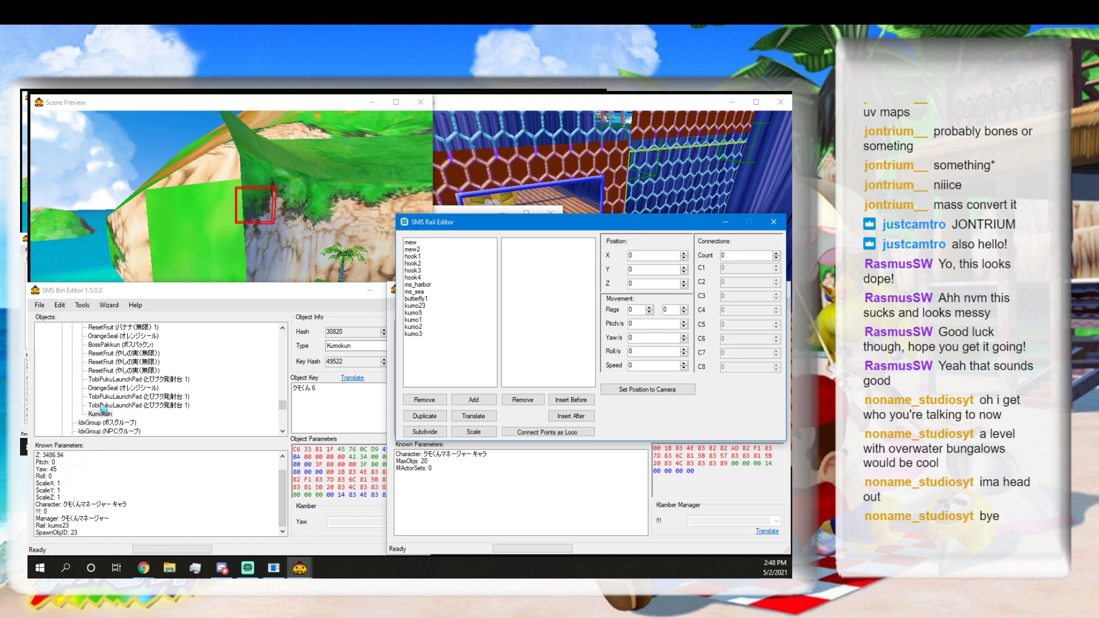
{"action": "left_click", "coordinate": [83, 305]}
{"action": "left_click", "coordinate": [107, 357]}
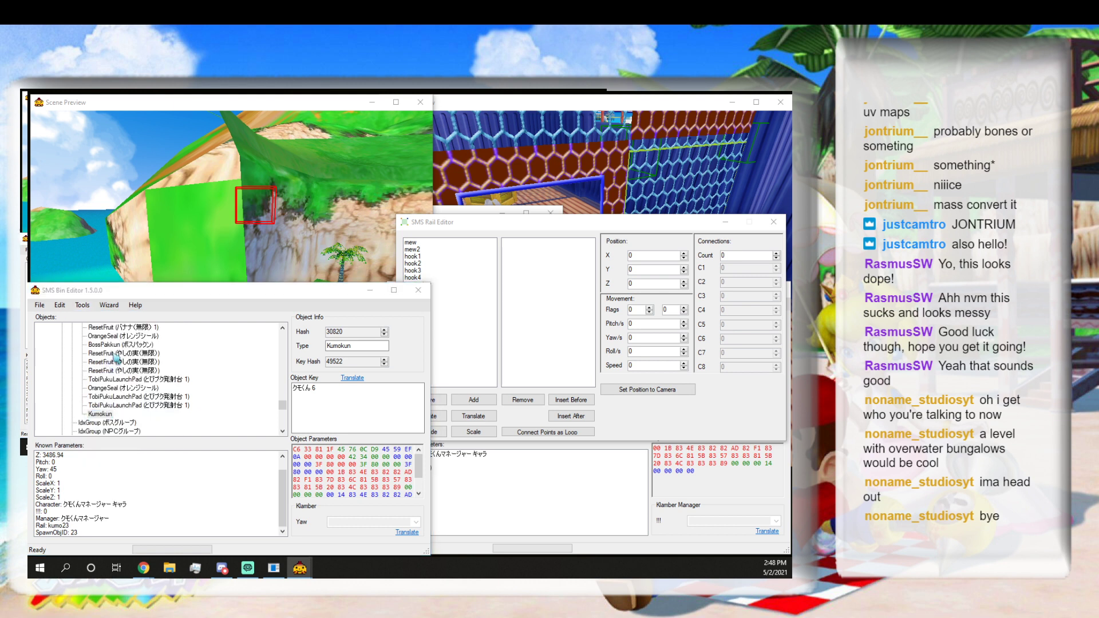
Examine the Kumokun's spot on the mamma3 cliff, both scenes' rail lists, and the rails in the ricco1 scene preview.
{"action": "left_click_drag", "start_coordinate": [257, 332], "coordinate": [251, 219]}
{"action": "key", "text": "w"}
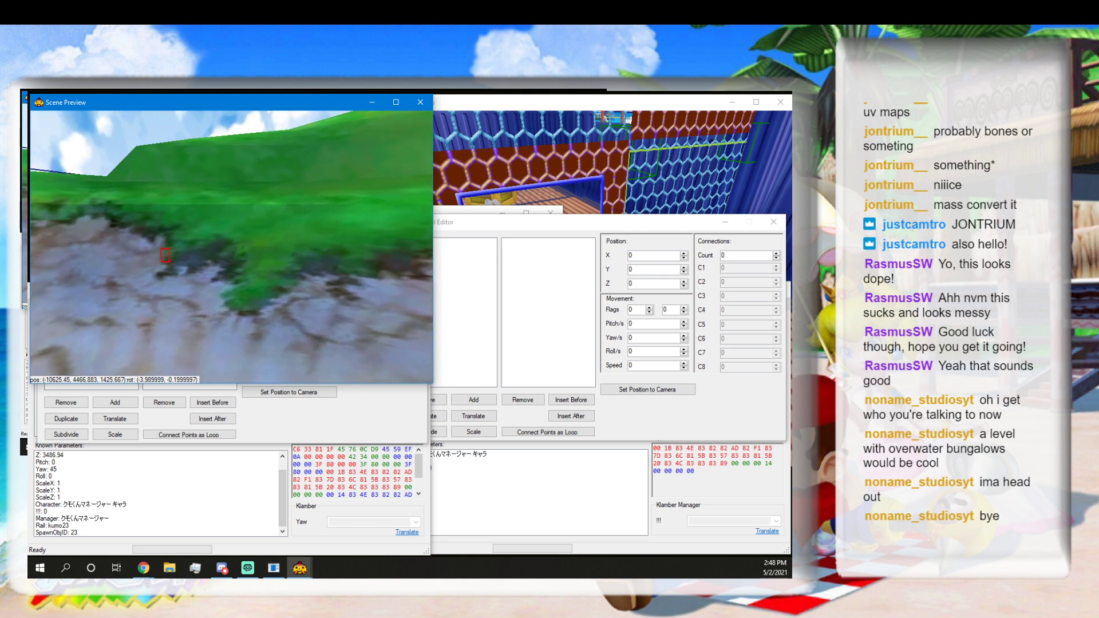
{"action": "left_click", "coordinate": [286, 427]}
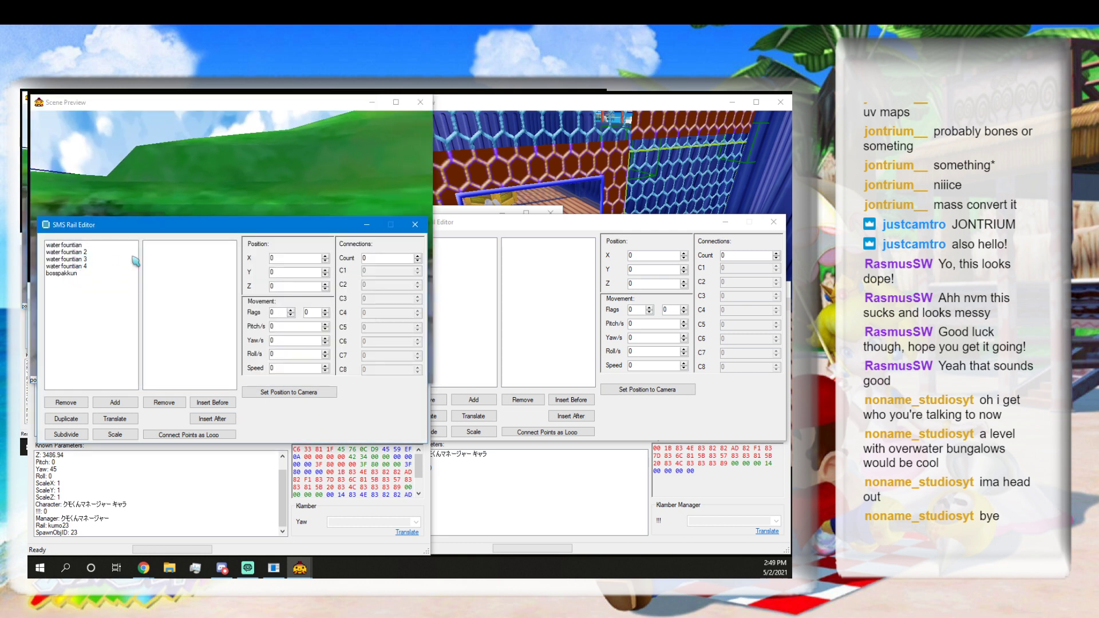
{"action": "left_click", "coordinate": [458, 250]}
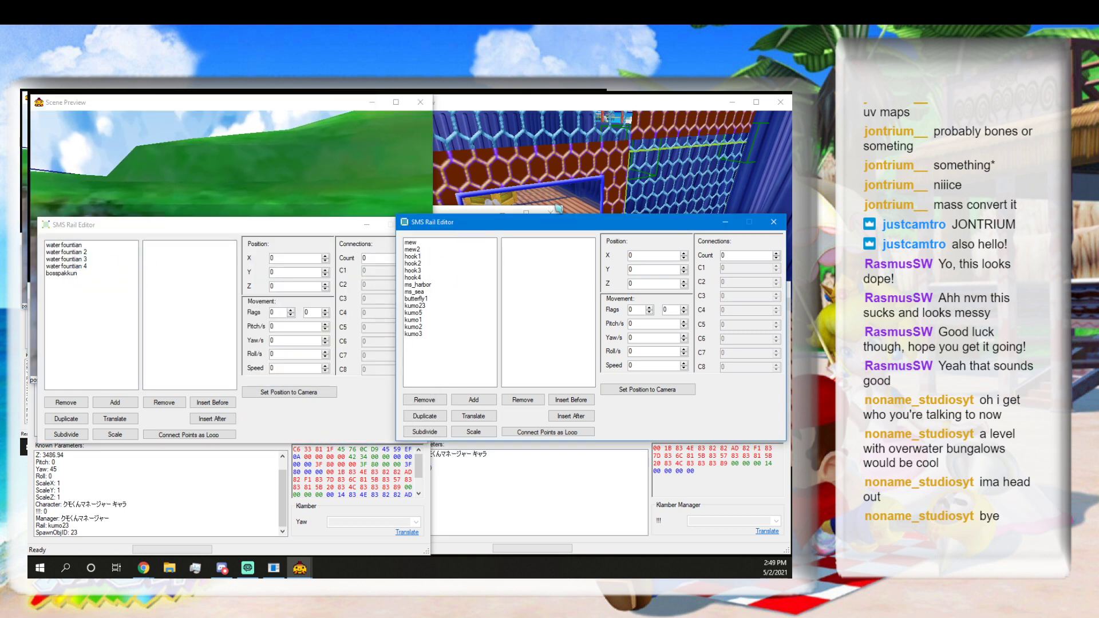
{"action": "left_click", "coordinate": [497, 501]}
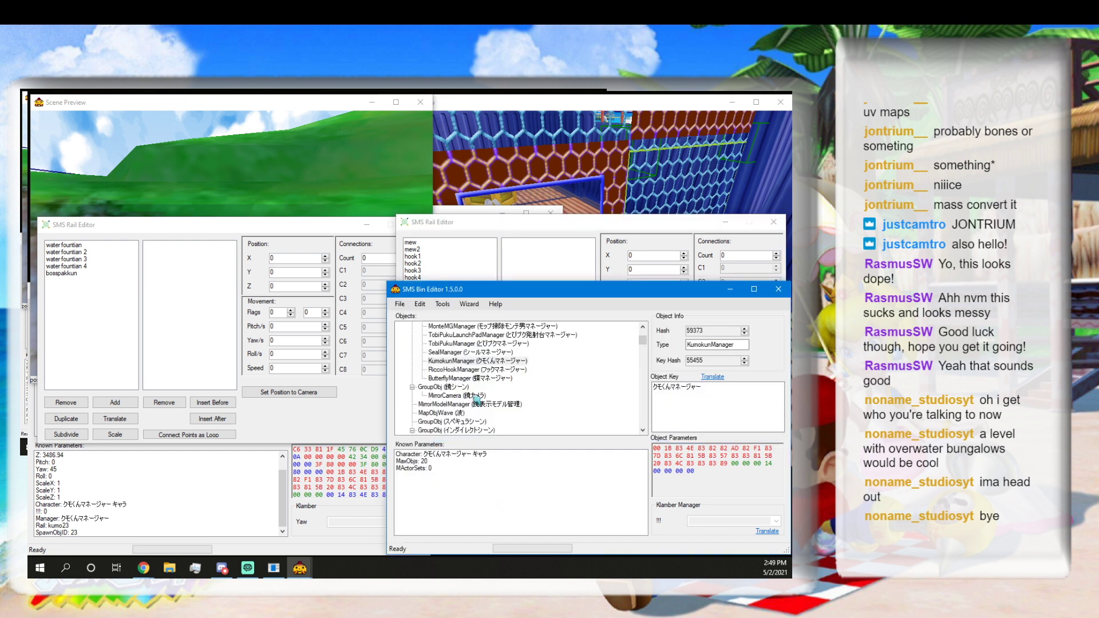
{"action": "left_click", "coordinate": [597, 208]}
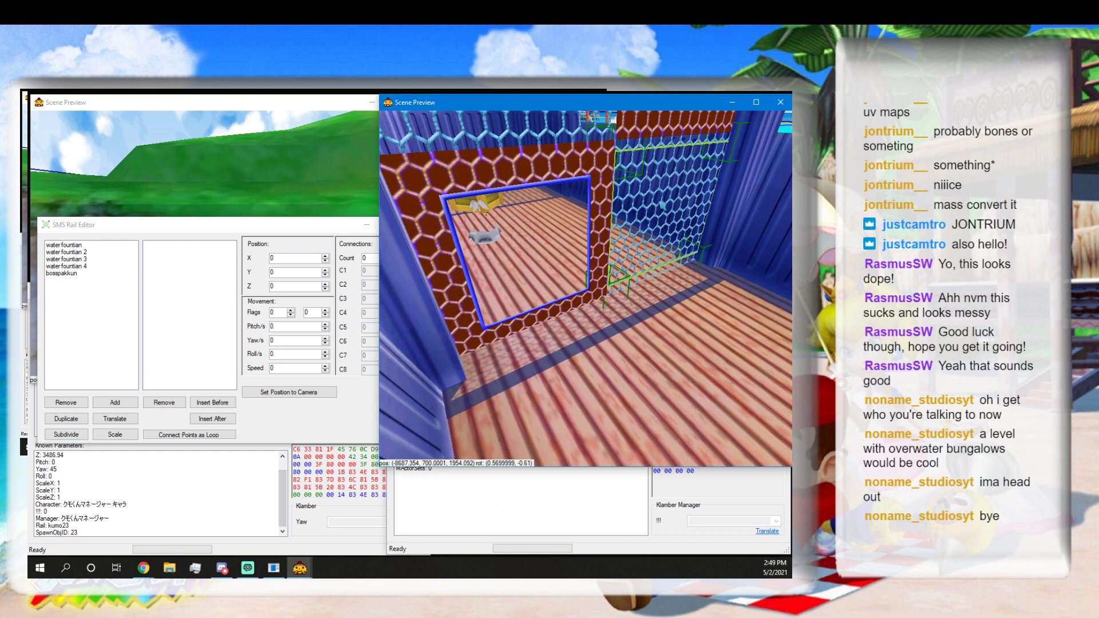
Check which rail the ricco1 Kumokun uses and open the Rail Editor for ricco1 again.
{"action": "left_click", "coordinate": [662, 518]}
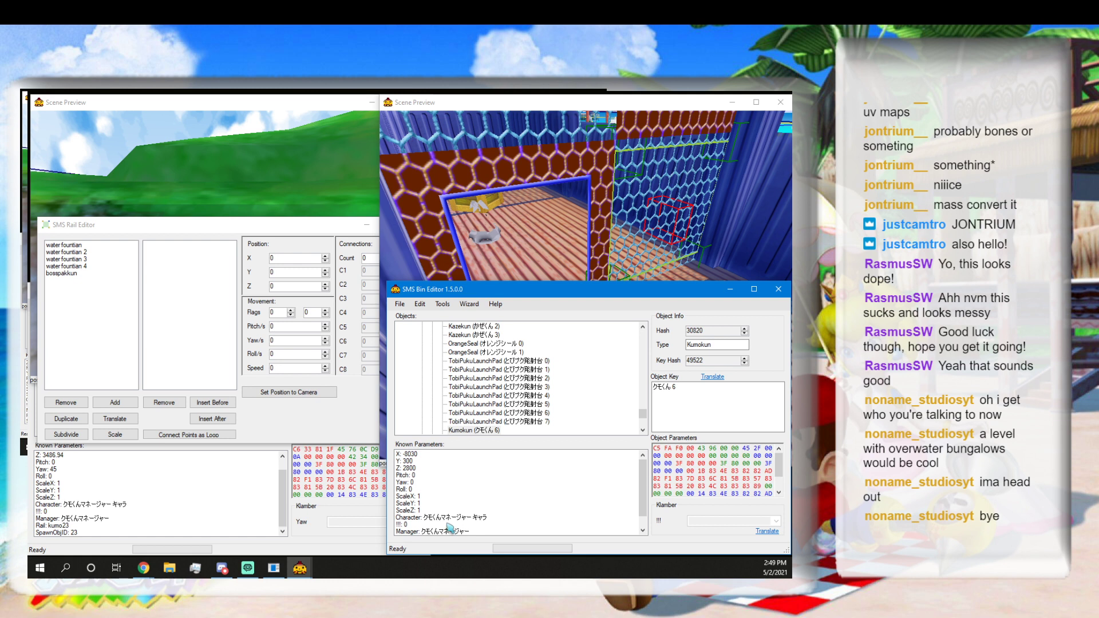
{"action": "scroll", "coordinate": [433, 531], "scroll_direction": "down", "scroll_amount": 1}
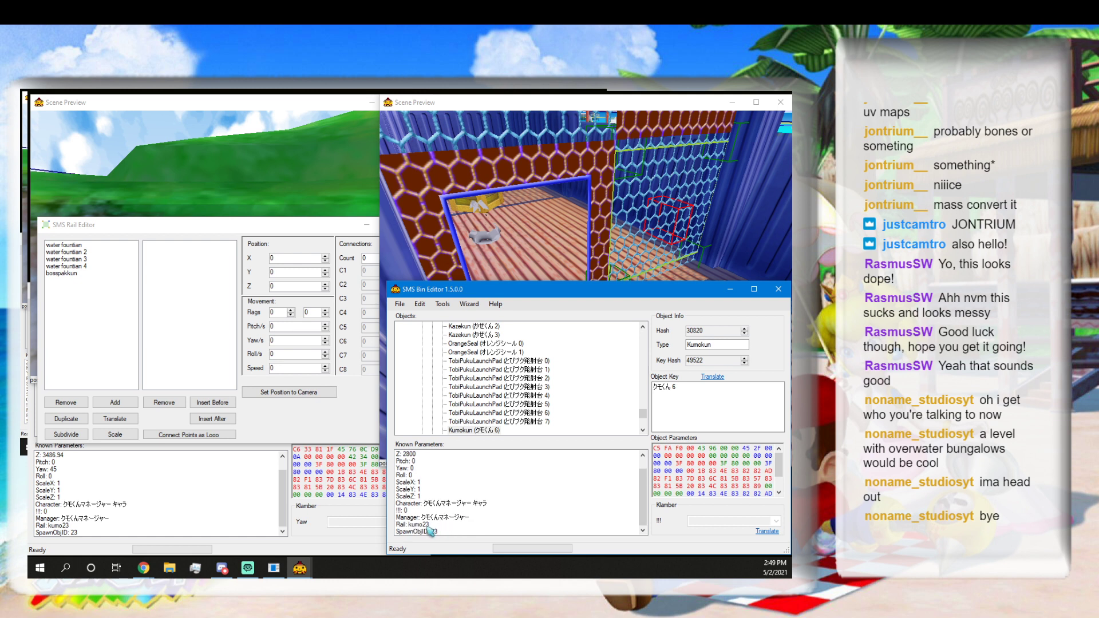
{"action": "left_click", "coordinate": [443, 304]}
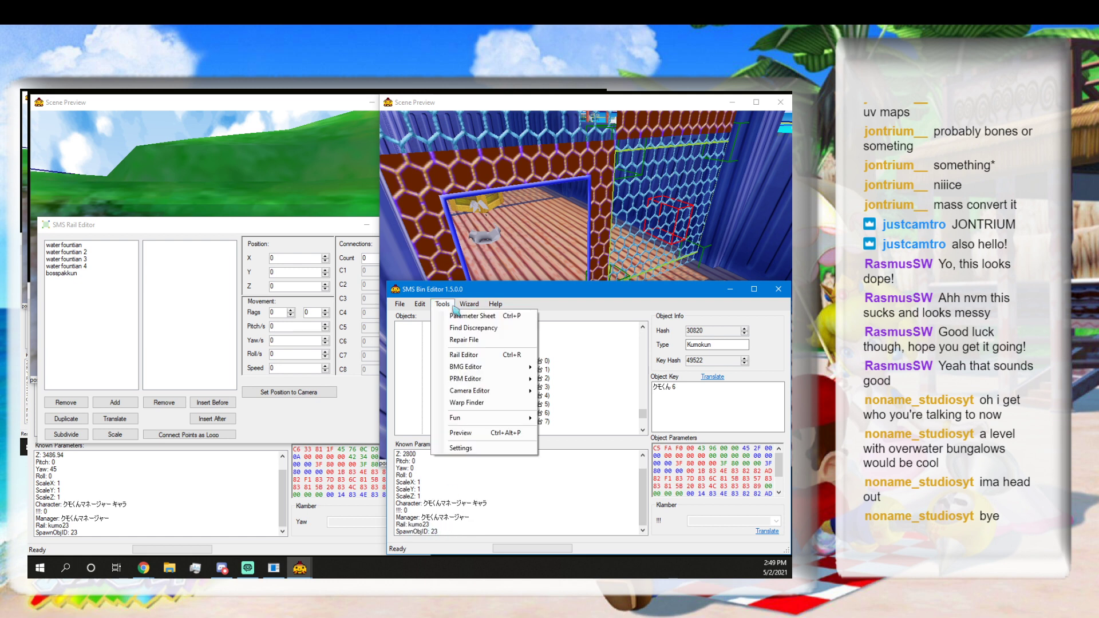
{"action": "left_click", "coordinate": [464, 356]}
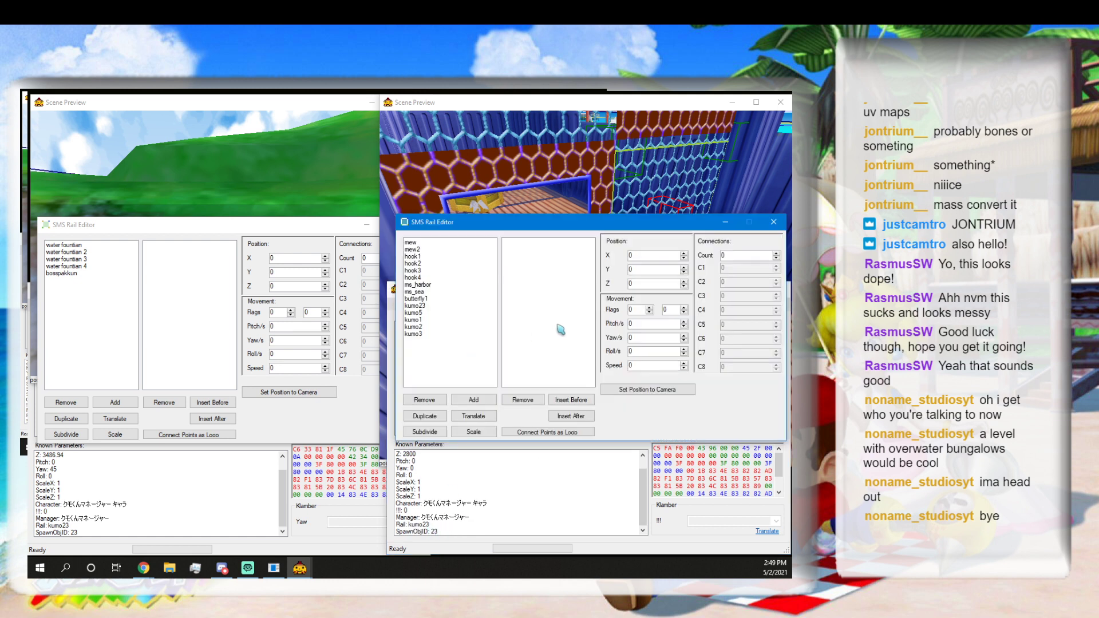
Examine the positions, movement values and connections of the kumo23 rail's points in ricco1.
{"action": "left_click", "coordinate": [421, 306]}
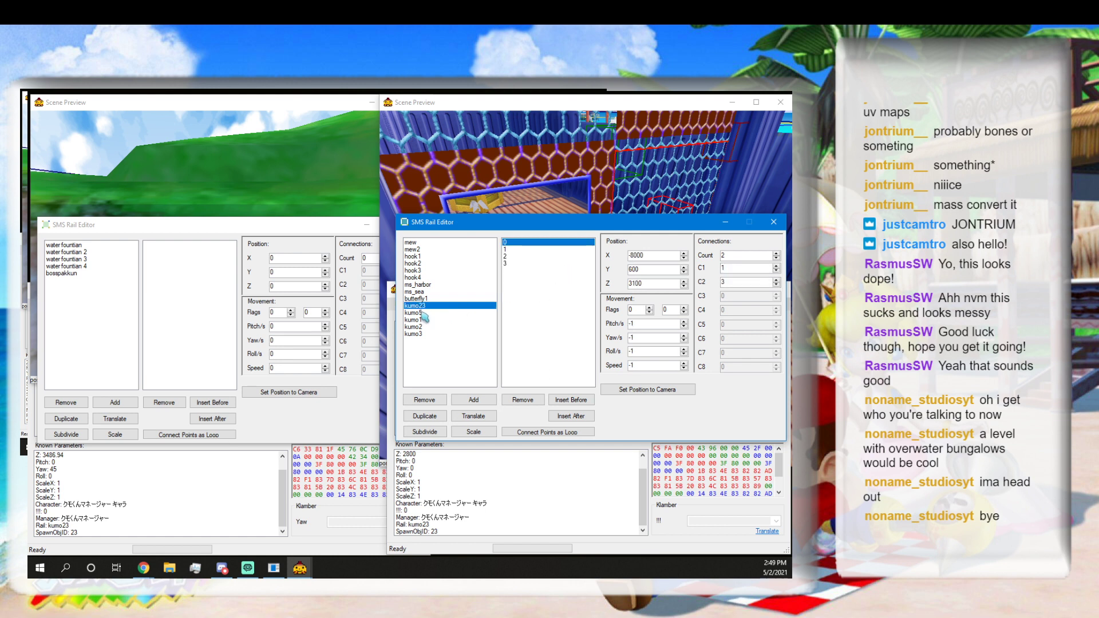
{"action": "left_click", "coordinate": [516, 250]}
{"action": "left_click", "coordinate": [508, 264]}
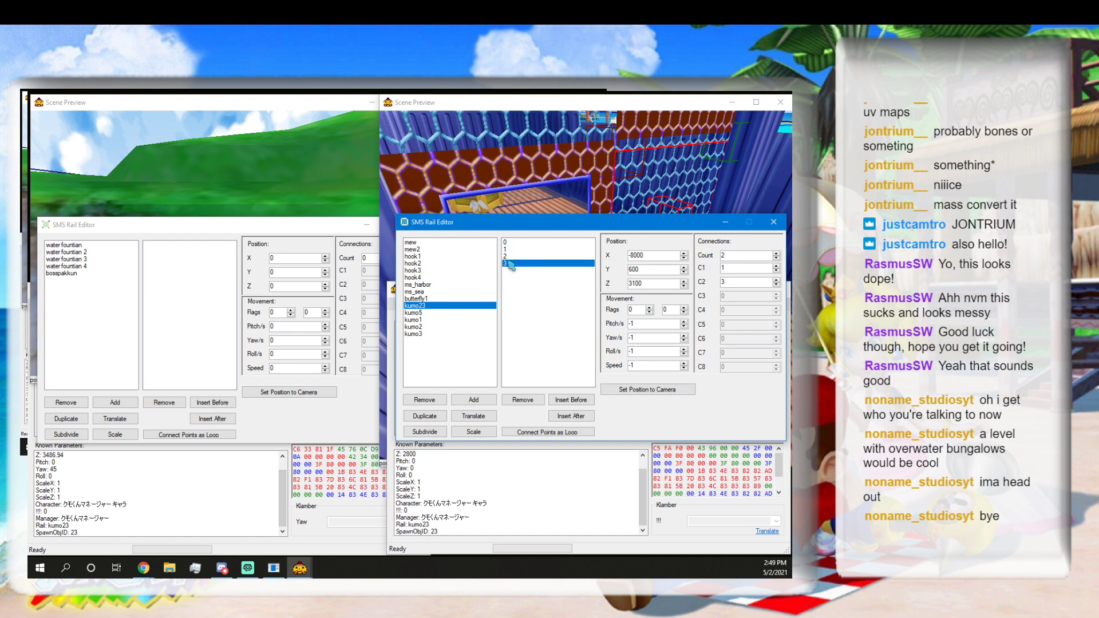
{"action": "left_click", "coordinate": [511, 257]}
{"action": "left_click", "coordinate": [513, 250]}
{"action": "left_click", "coordinate": [514, 243]}
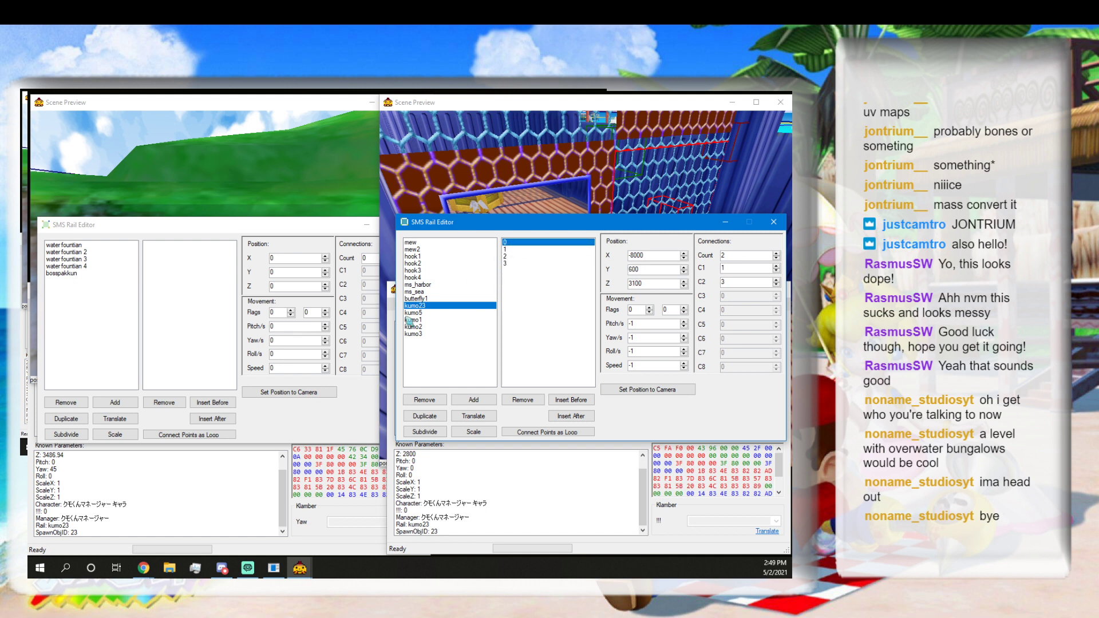
Add a rail named kumo23 to mamma3 and insert four points into it.
{"action": "left_click", "coordinate": [122, 399]}
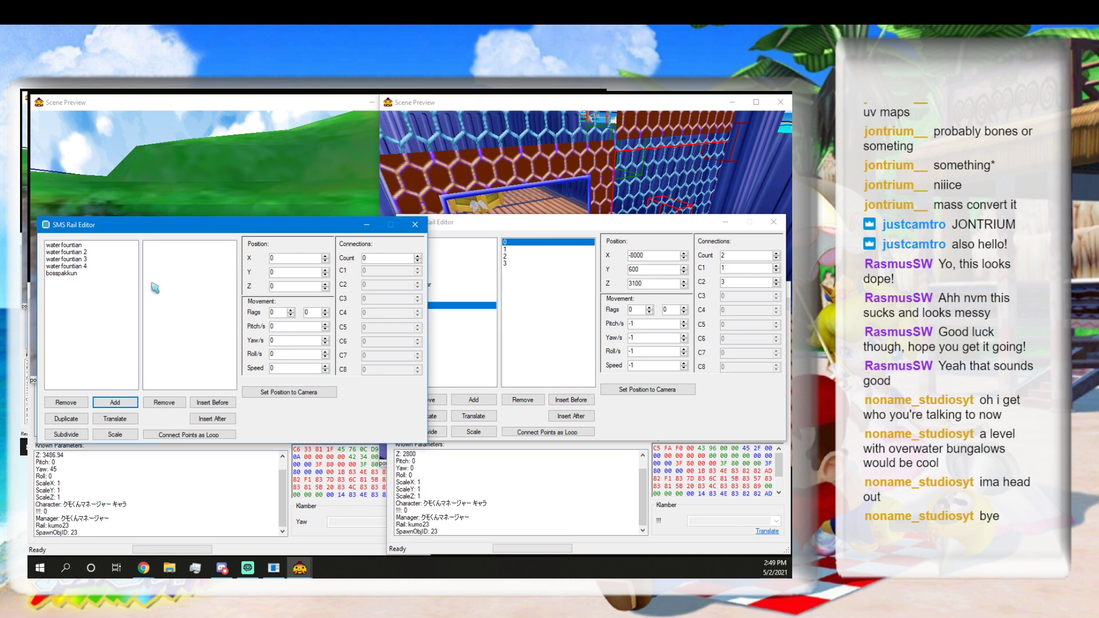
{"action": "left_click_drag", "start_coordinate": [218, 231], "coordinate": [189, 225]}
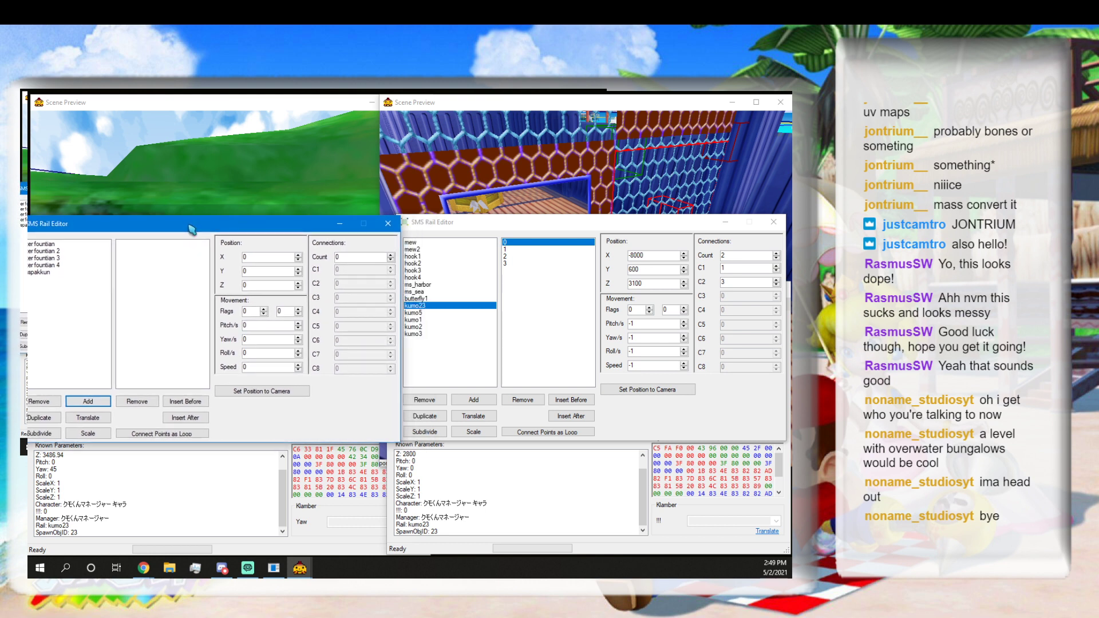
{"action": "left_click", "coordinate": [85, 404]}
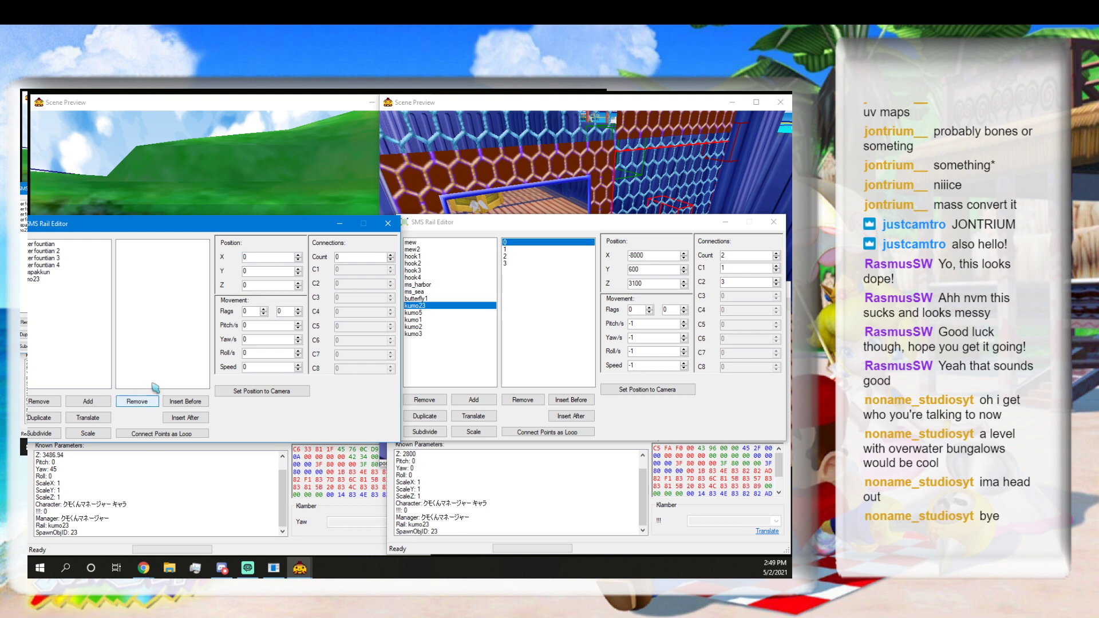
{"action": "mouse_move", "coordinate": [203, 228]}
{"action": "left_mouse_down"}
{"action": "mouse_move", "coordinate": [228, 229]}
{"action": "mouse_move", "coordinate": [214, 229]}
{"action": "left_mouse_up"}
{"action": "left_click_drag", "start_coordinate": [539, 226], "coordinate": [553, 229]}
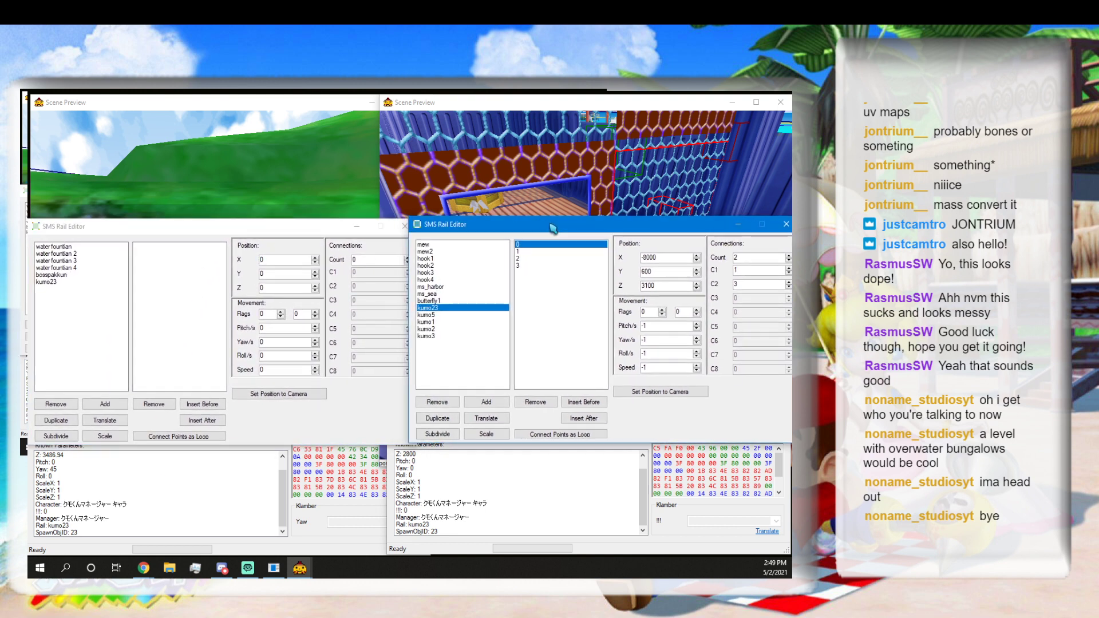
{"action": "left_click", "coordinate": [54, 282]}
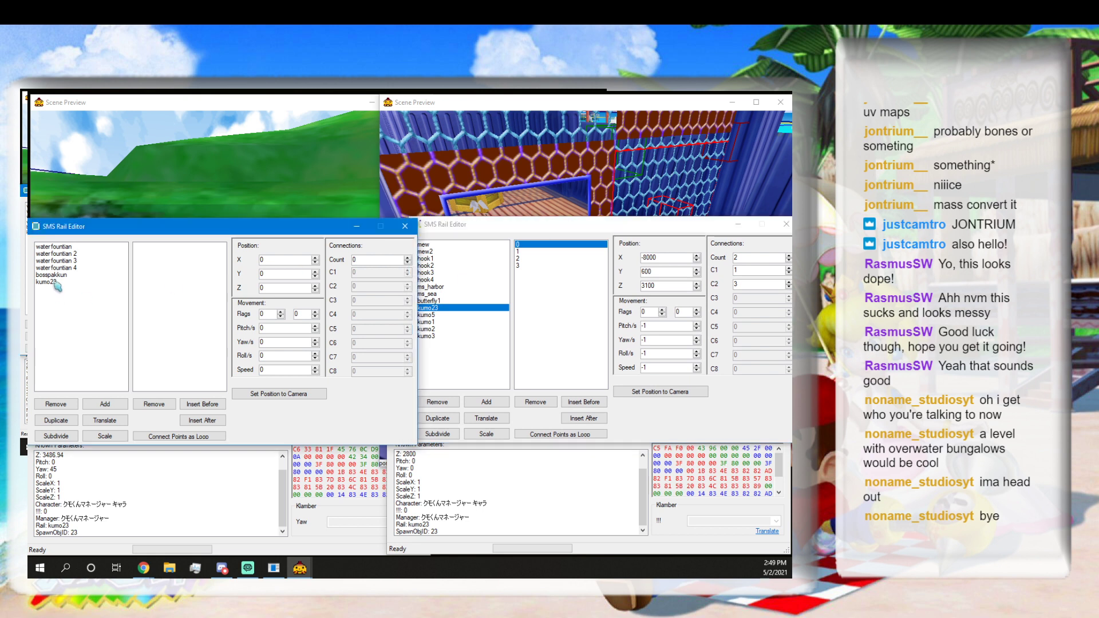
{"action": "left_click", "coordinate": [207, 407]}
On point 0 of mamma3's kumo23 rail, set pitch, yaw, roll and speed to -1 and define two connections, with C1 as 1.
{"action": "left_click", "coordinate": [150, 246]}
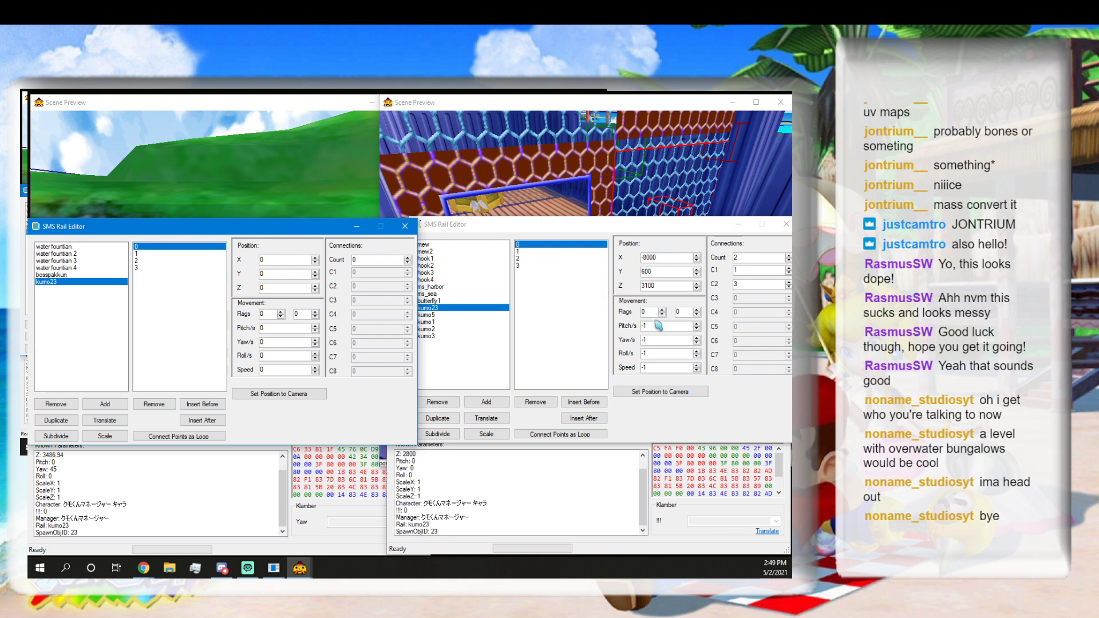
{"action": "left_click", "coordinate": [315, 345]}
{"action": "left_click", "coordinate": [315, 358]}
{"action": "left_click", "coordinate": [315, 371]}
{"action": "left_click", "coordinate": [407, 257]}
{"action": "left_click", "coordinate": [407, 257]}
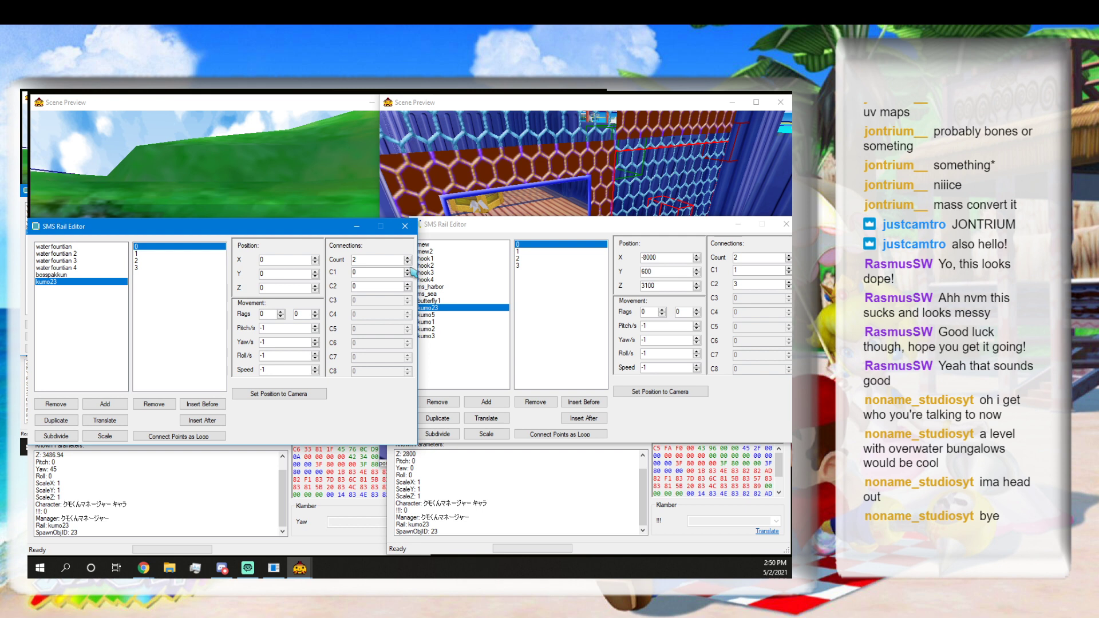
{"action": "left_click", "coordinate": [408, 270]}
Give point 1 of mamma3's kumo23 rail two connections, C1 0 and C2 2, and set pitch, yaw, roll and speed to -1.
{"action": "left_click", "coordinate": [162, 253]}
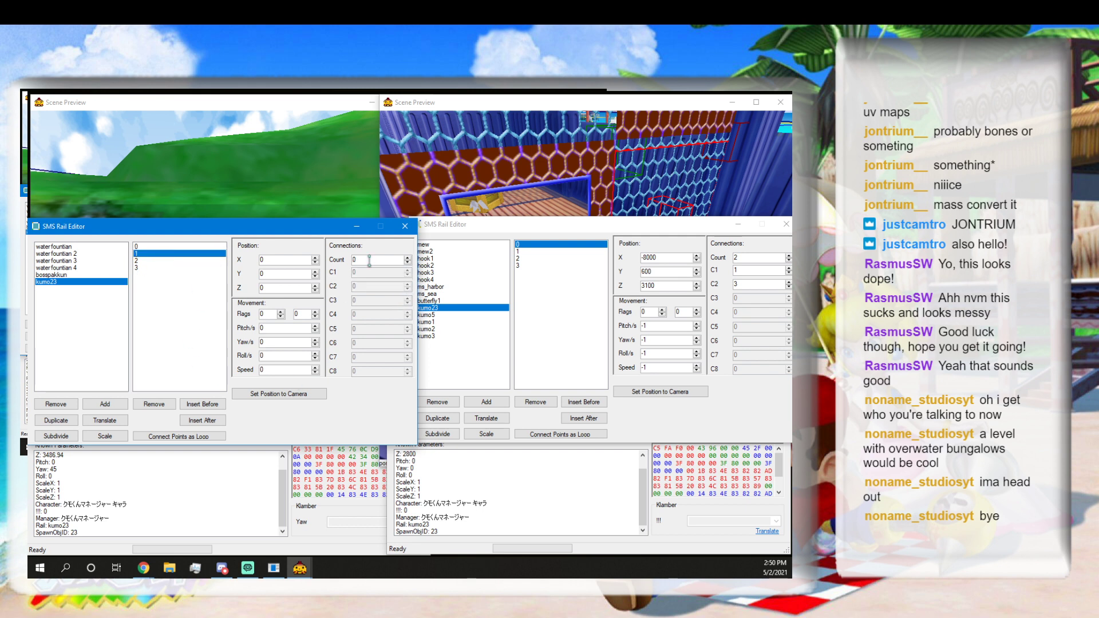
{"action": "left_click", "coordinate": [544, 252]}
{"action": "left_click", "coordinate": [406, 258]}
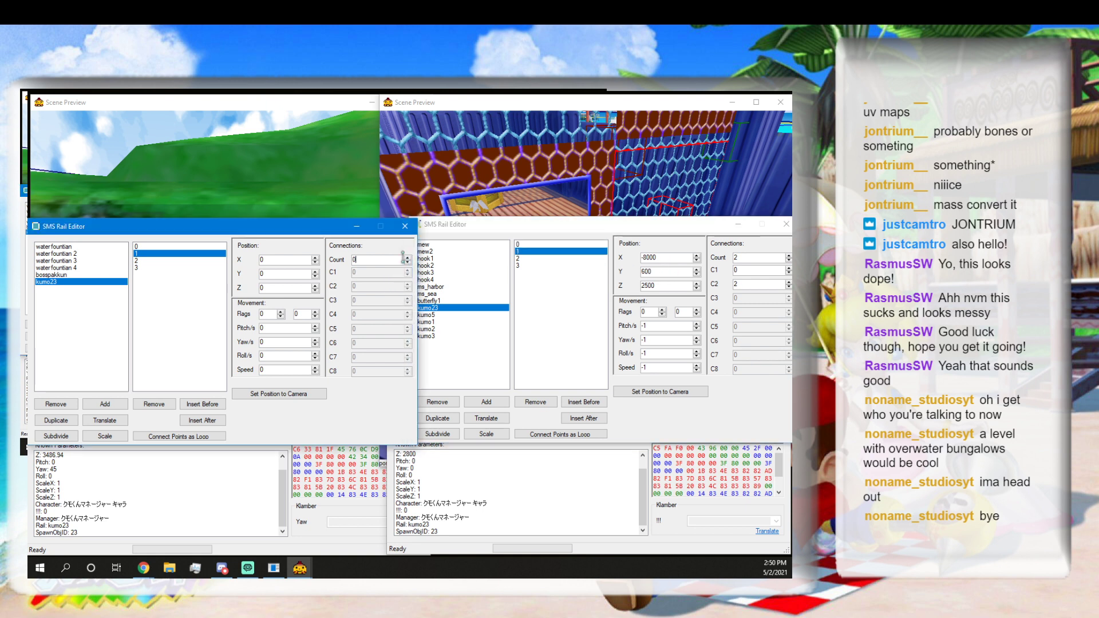
{"action": "left_click", "coordinate": [407, 258]}
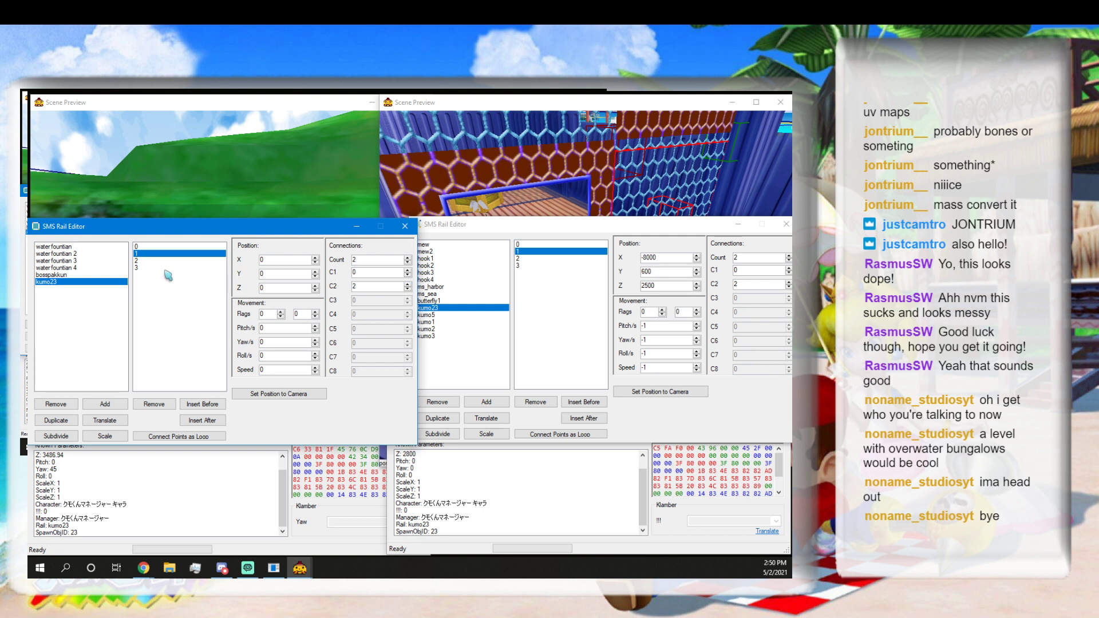
{"action": "left_click", "coordinate": [314, 331]}
{"action": "left_click", "coordinate": [315, 344]}
{"action": "left_click", "coordinate": [315, 358]}
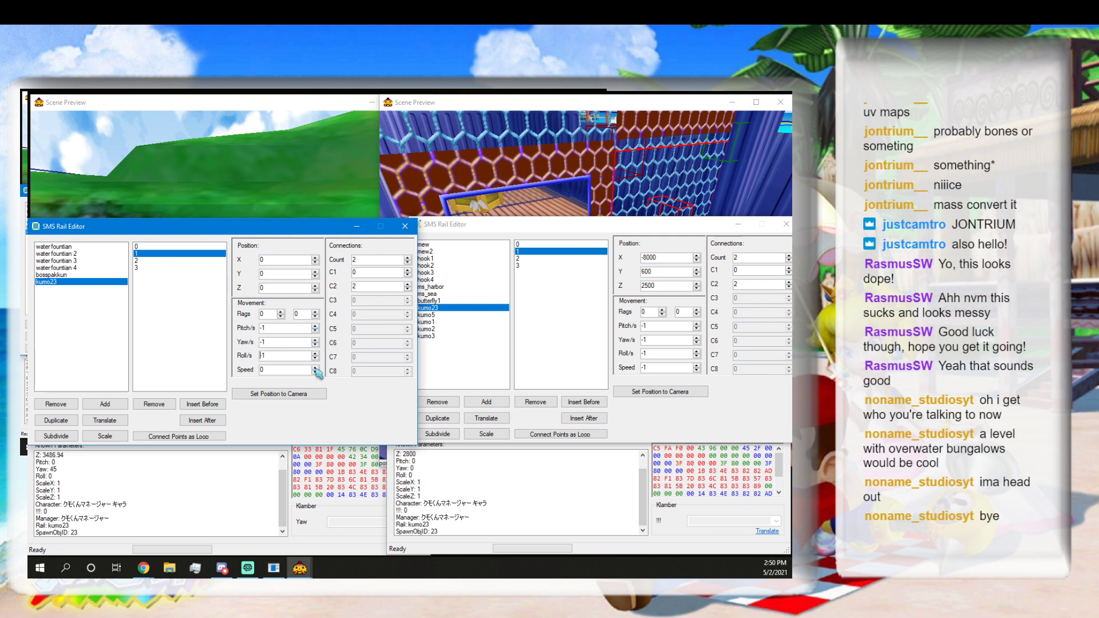
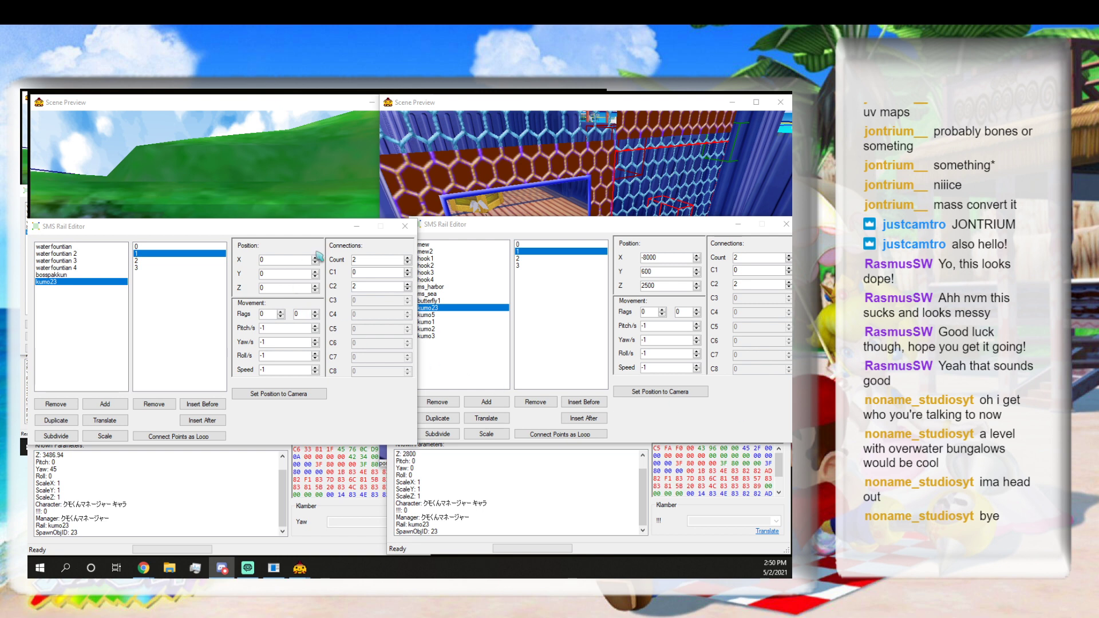
Compare the mamma3 kumo23 values with points 0 and 1 of the ricco1 kumo23 rail.
{"action": "left_click", "coordinate": [437, 229]}
{"action": "left_click", "coordinate": [287, 229]}
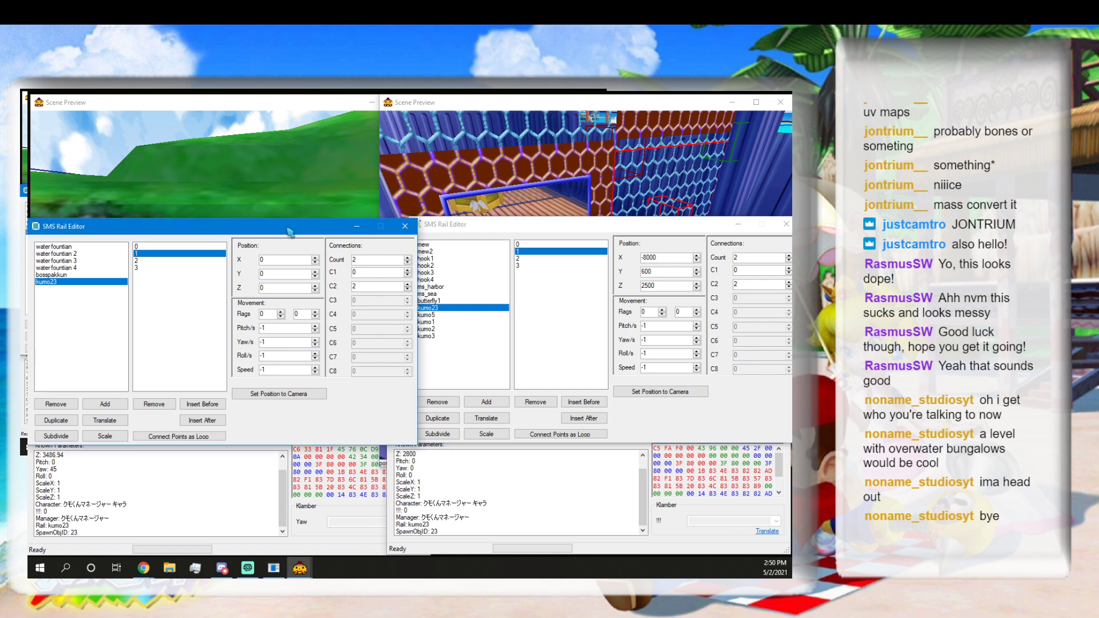
{"action": "left_click", "coordinate": [465, 230]}
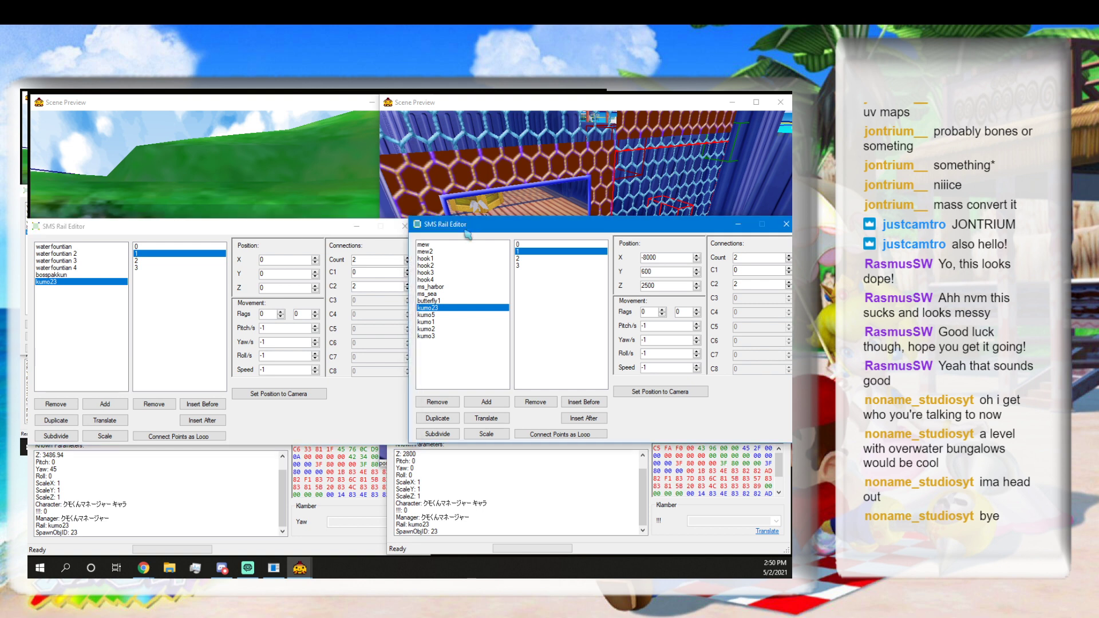
{"action": "left_click", "coordinate": [436, 315]}
{"action": "left_click", "coordinate": [437, 309]}
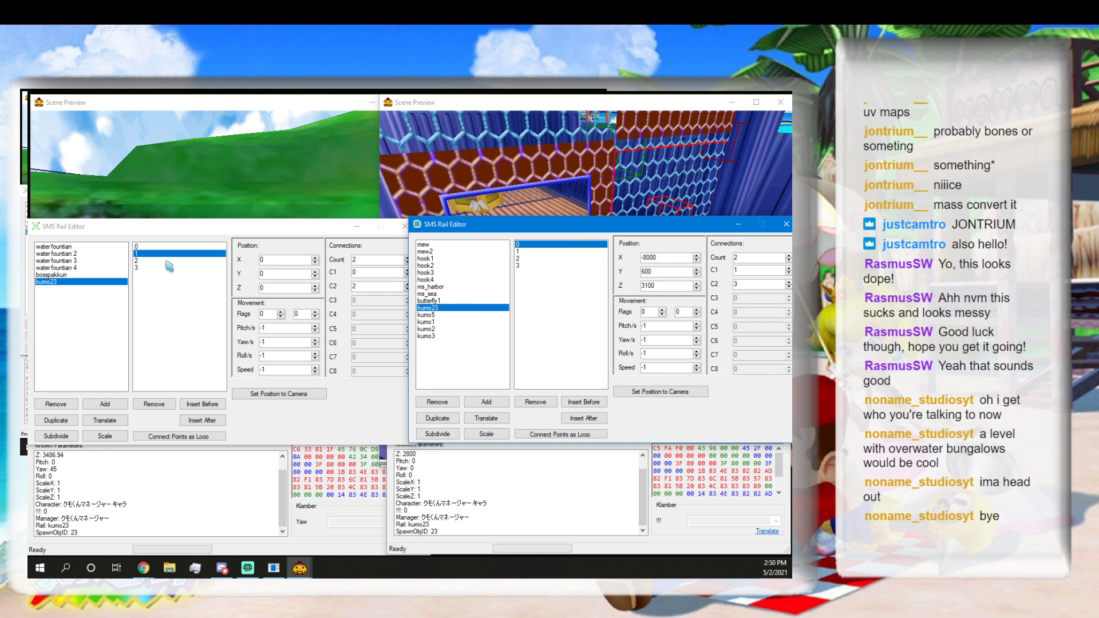
{"action": "left_click", "coordinate": [526, 252]}
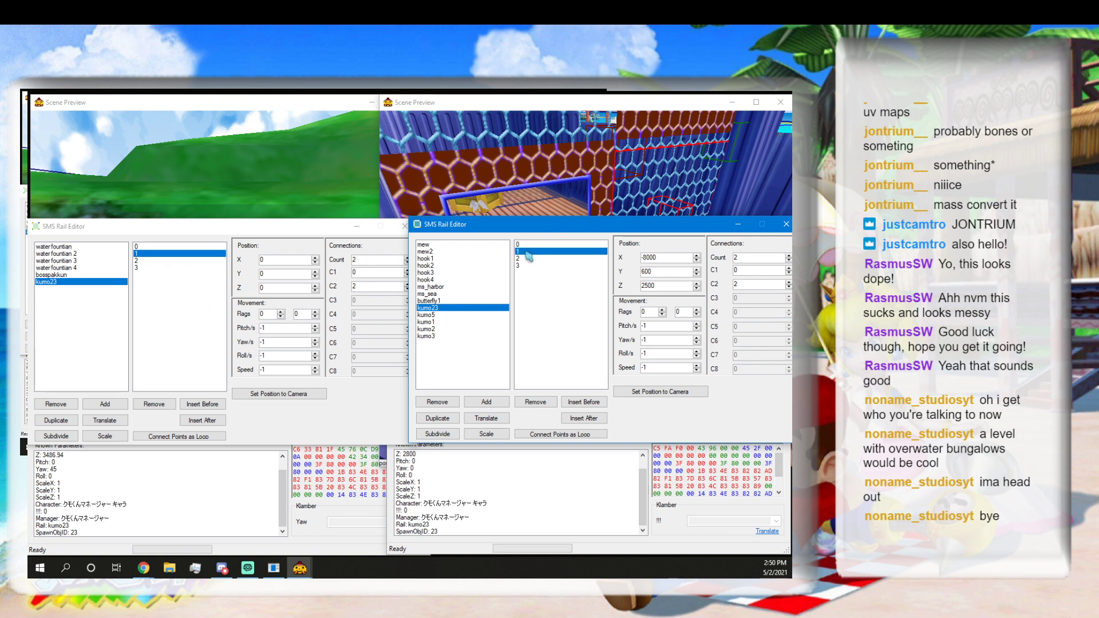
On point 2 of mamma3's kumo23 rail, set pitch, yaw, roll and speed to -1 and add two connections, C1 1 and C2 3.
{"action": "left_click", "coordinate": [182, 262]}
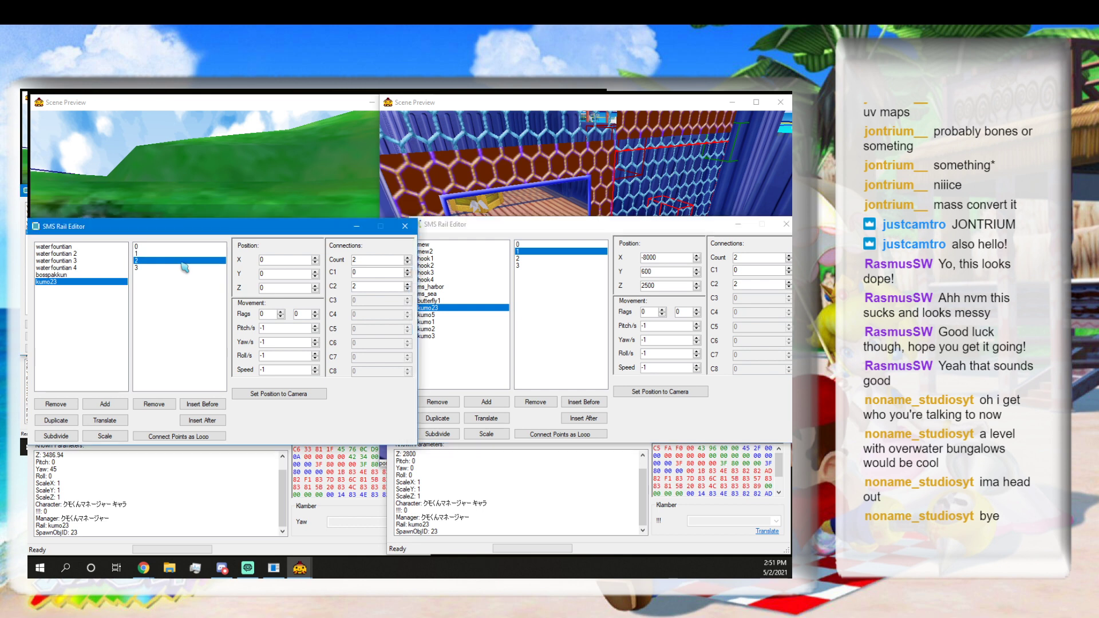
{"action": "left_click", "coordinate": [527, 259]}
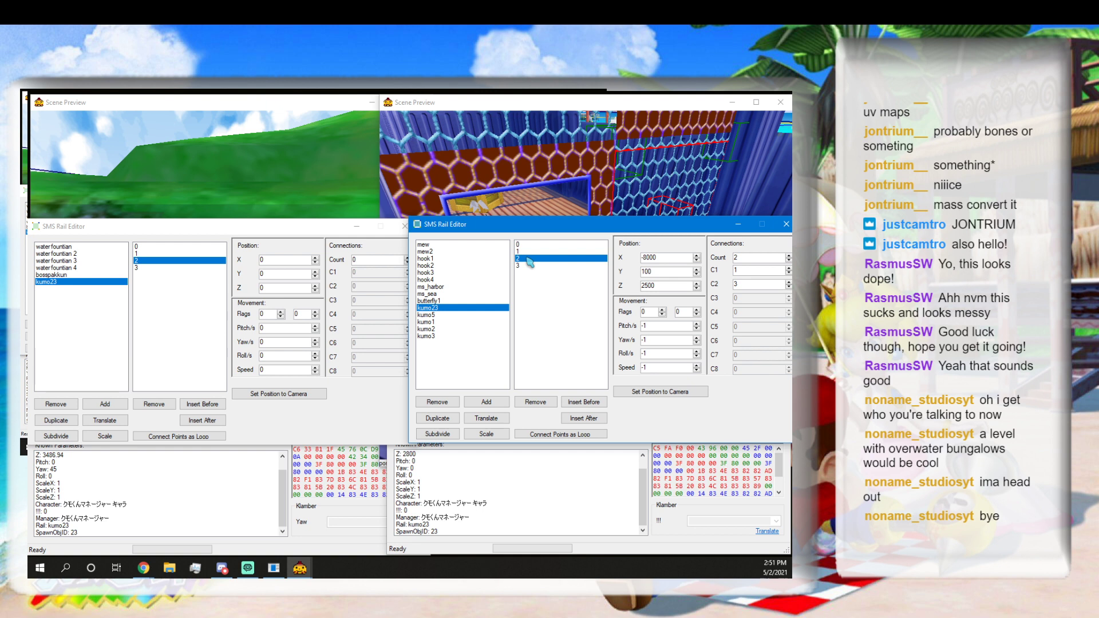
{"action": "left_click", "coordinate": [149, 261]}
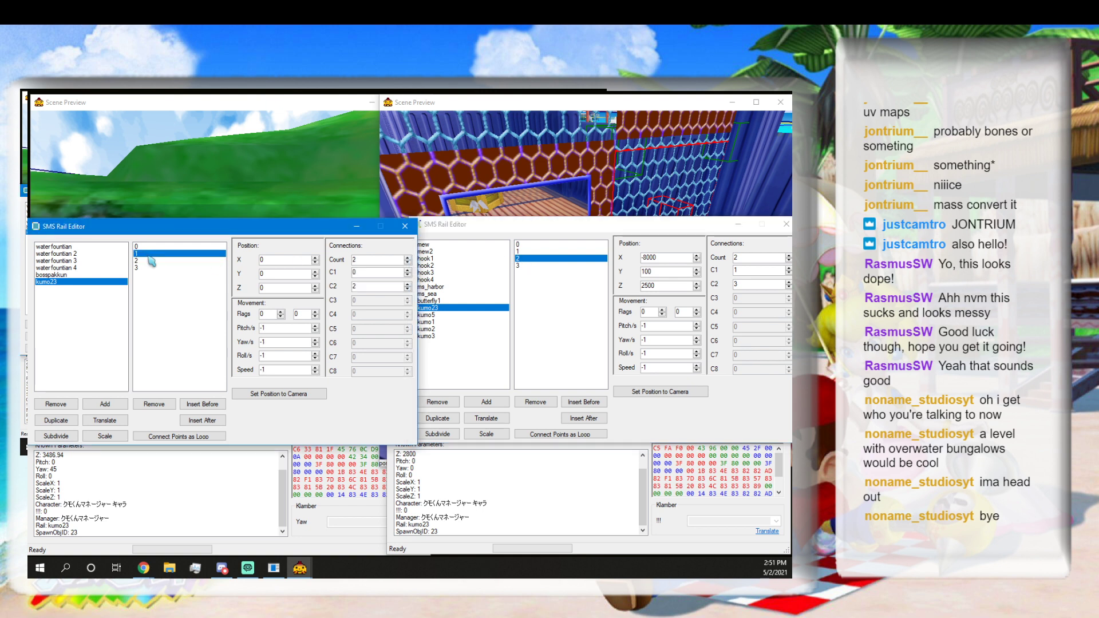
{"action": "left_click", "coordinate": [315, 331]}
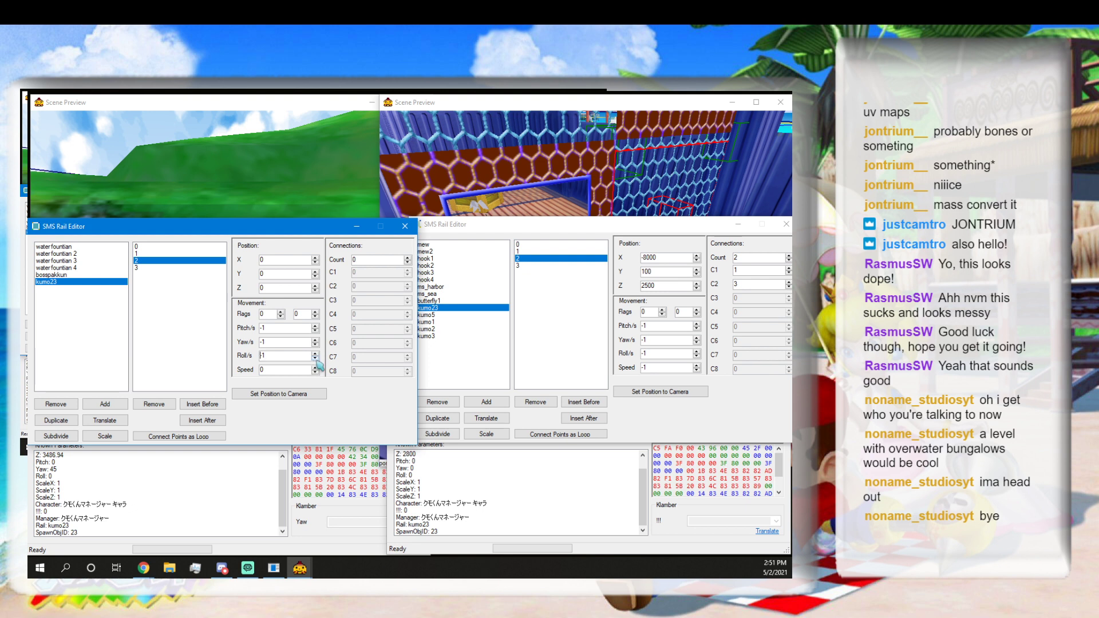
{"action": "left_click", "coordinate": [315, 373]}
{"action": "left_click", "coordinate": [407, 257]}
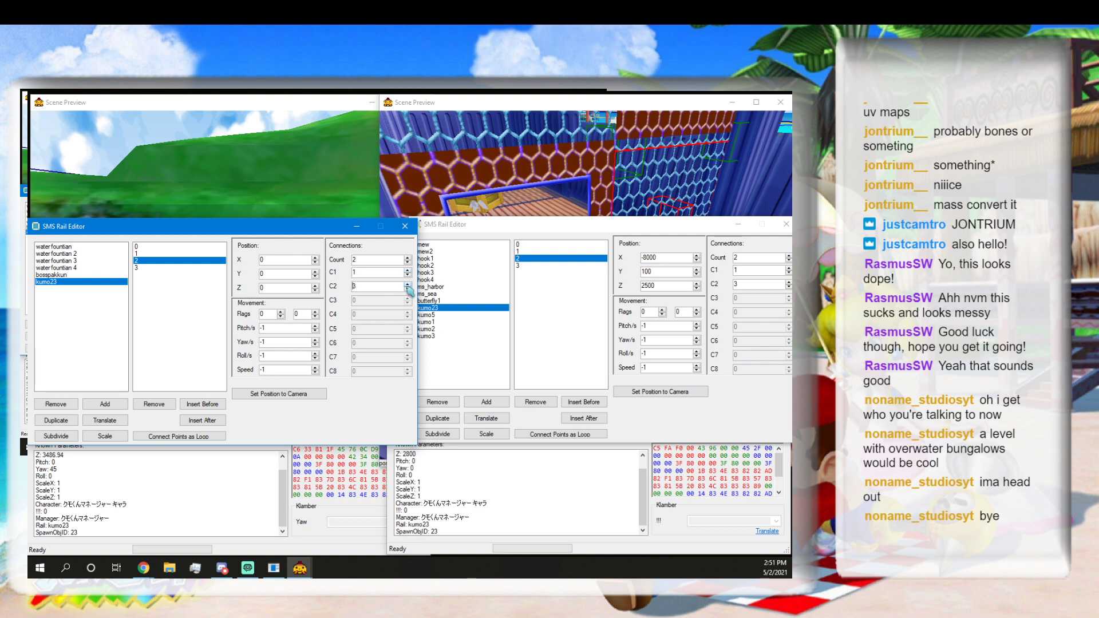
On point 3 of mamma3's kumo23 rail, set pitch, yaw, roll and speed to -1 and the connection count to 2.
{"action": "left_click", "coordinate": [178, 268]}
{"action": "left_click", "coordinate": [537, 266]}
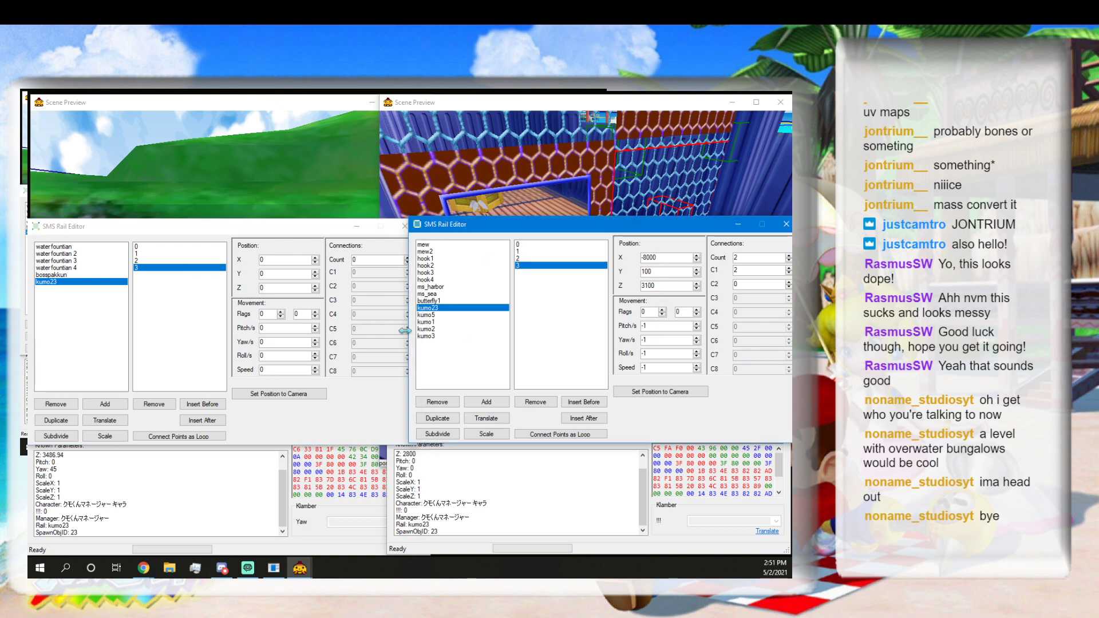
{"action": "left_click", "coordinate": [315, 331]}
{"action": "left_click", "coordinate": [316, 344]}
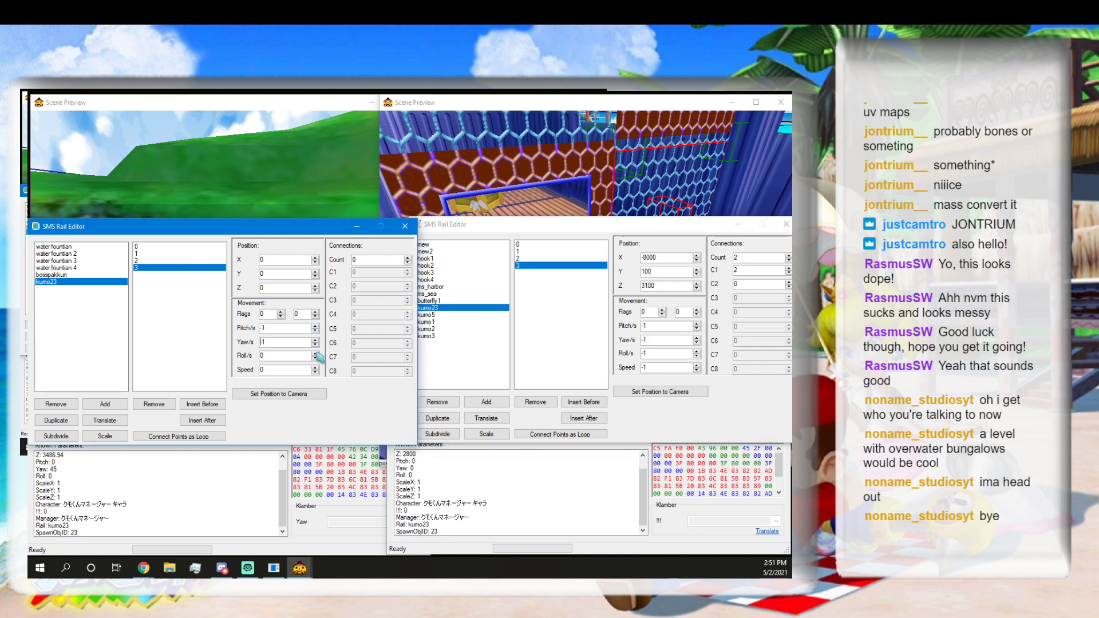
{"action": "left_click", "coordinate": [316, 358]}
{"action": "left_click", "coordinate": [316, 372]}
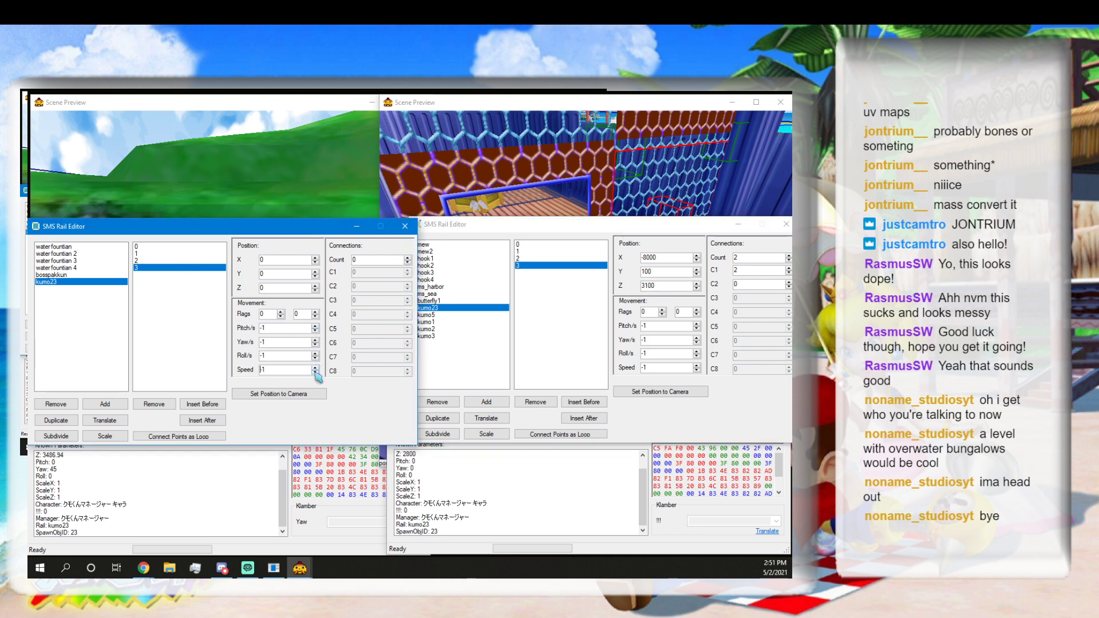
{"action": "left_click", "coordinate": [407, 257]}
{"action": "left_click", "coordinate": [407, 257]}
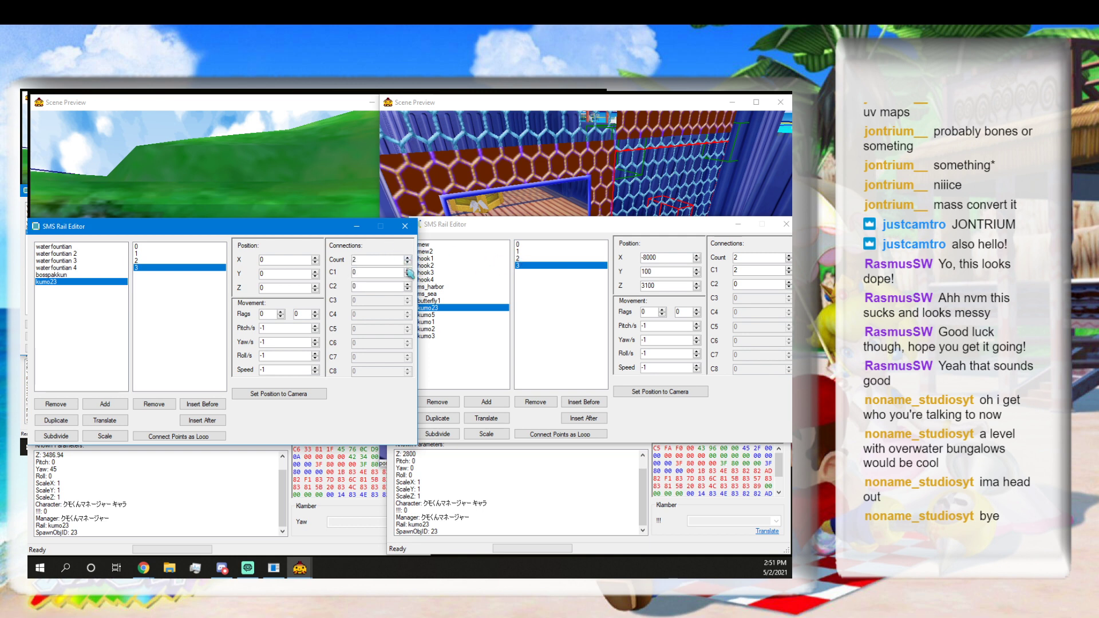
Check points 2 and 1 of mamma3's kumo23 rail against the same points in ricco1.
{"action": "left_click", "coordinate": [193, 261]}
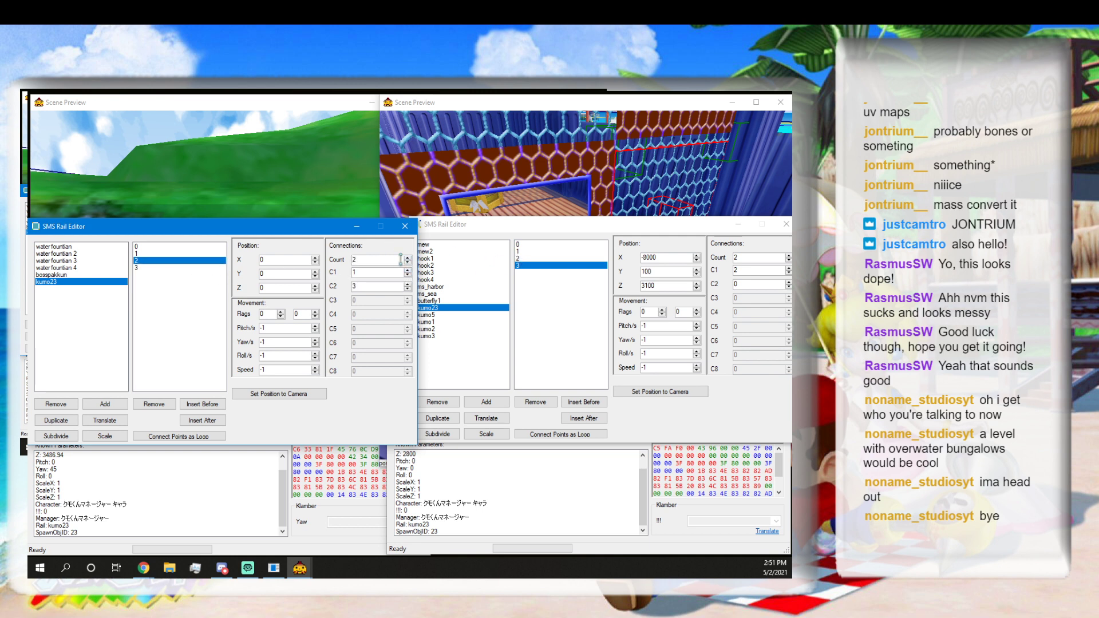
{"action": "left_click", "coordinate": [531, 260]}
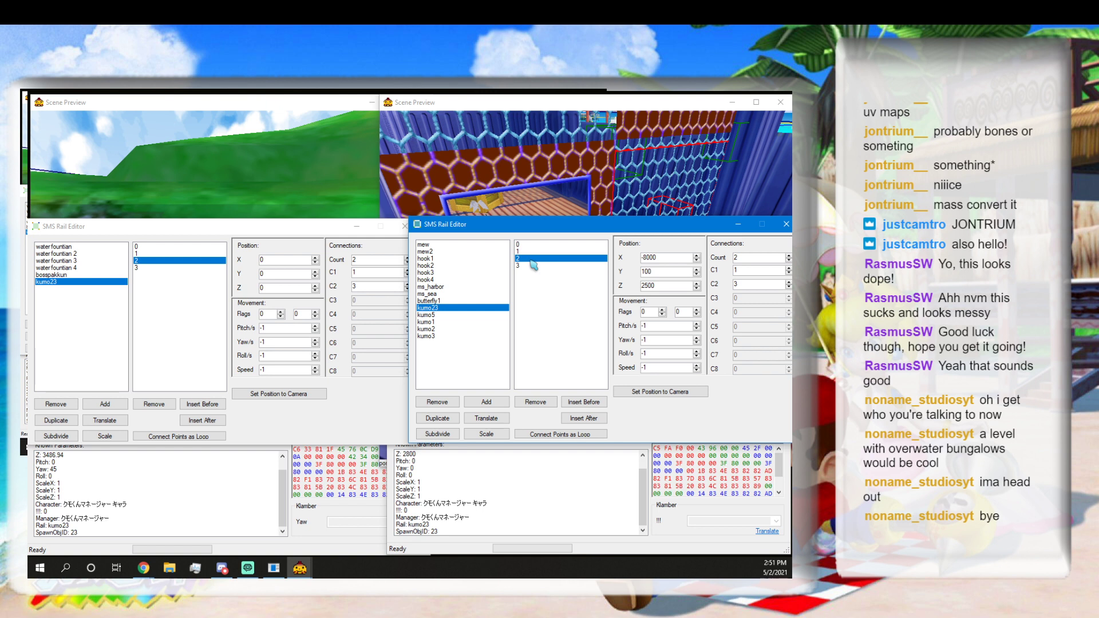
{"action": "left_click", "coordinate": [203, 254]}
{"action": "left_click", "coordinate": [564, 251]}
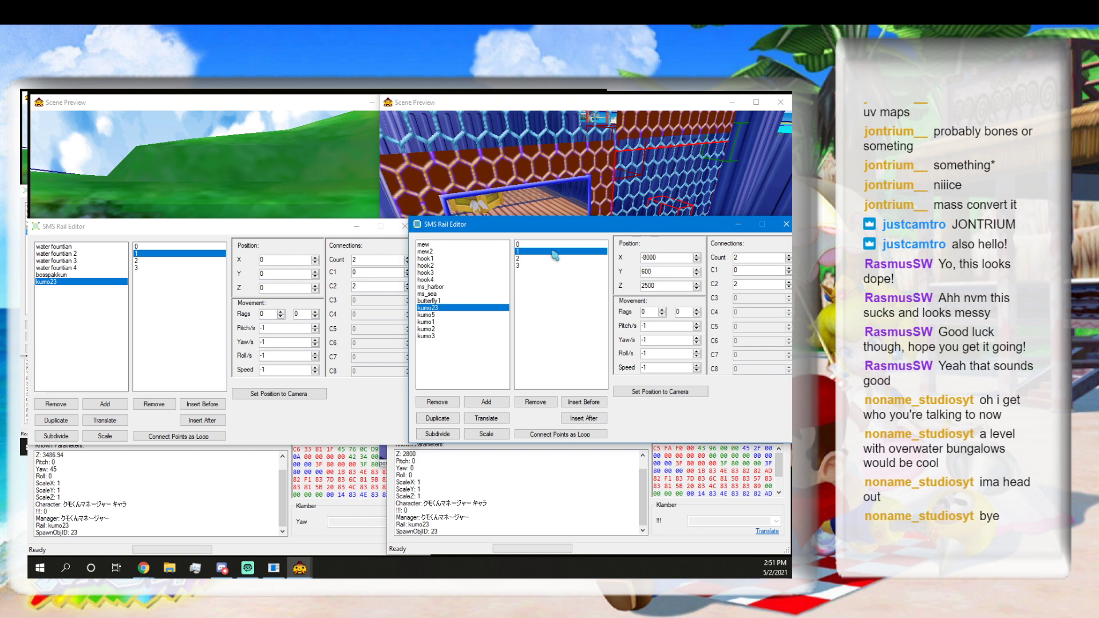
Compare point 0 of the kumo23 rail in both levels, and close ricco1's rail editor.
{"action": "left_click", "coordinate": [541, 245]}
{"action": "left_click", "coordinate": [164, 247]}
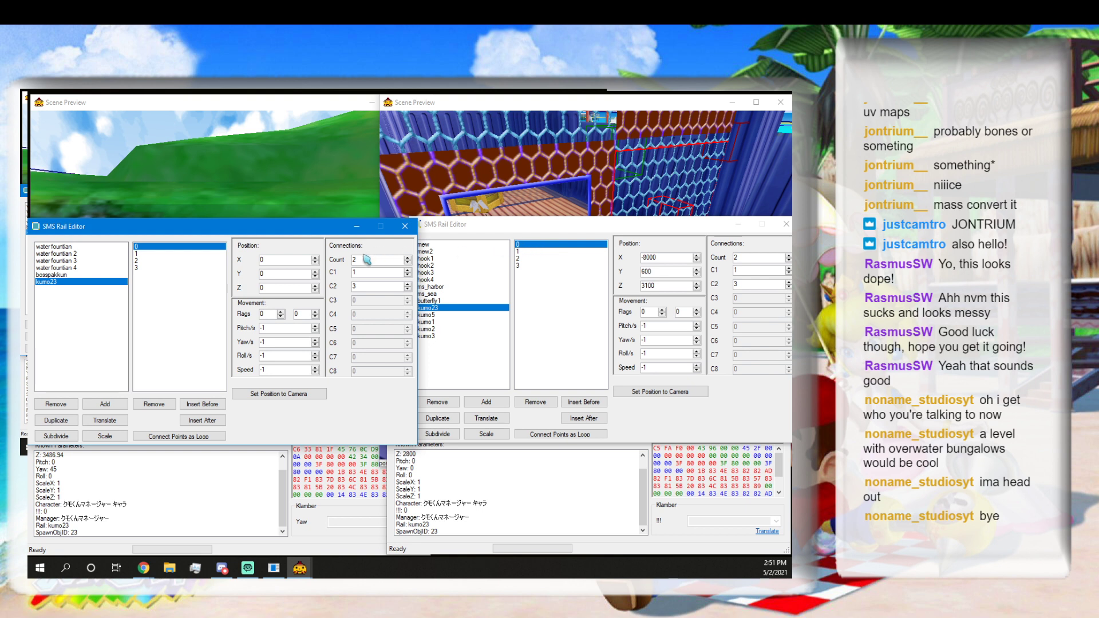
{"action": "left_click_drag", "start_coordinate": [698, 226], "coordinate": [645, 246]}
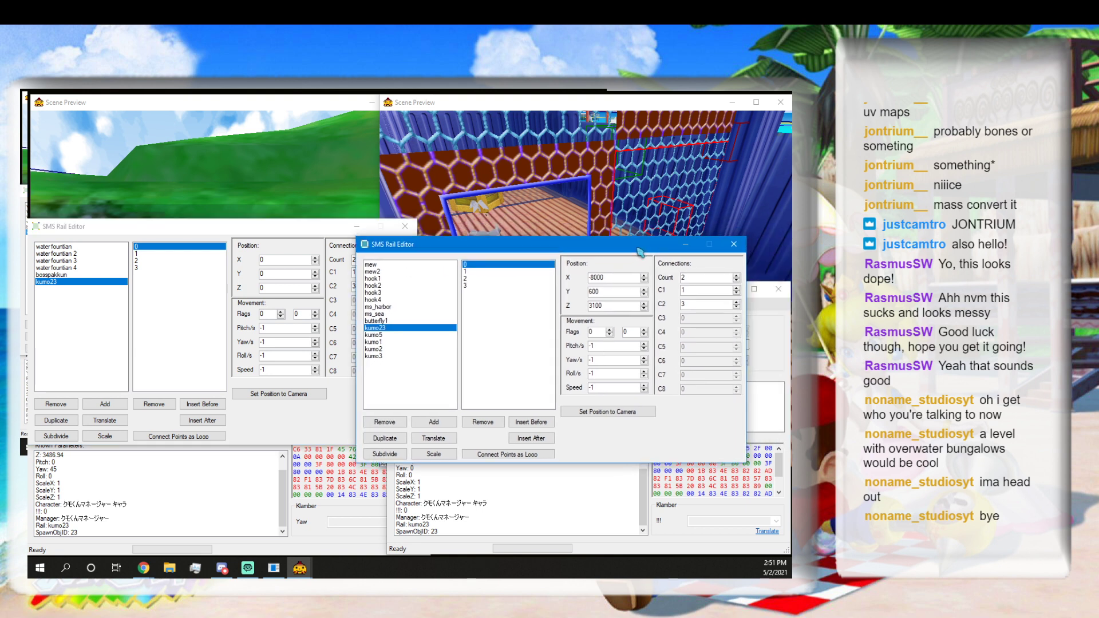
{"action": "left_click", "coordinate": [733, 245]}
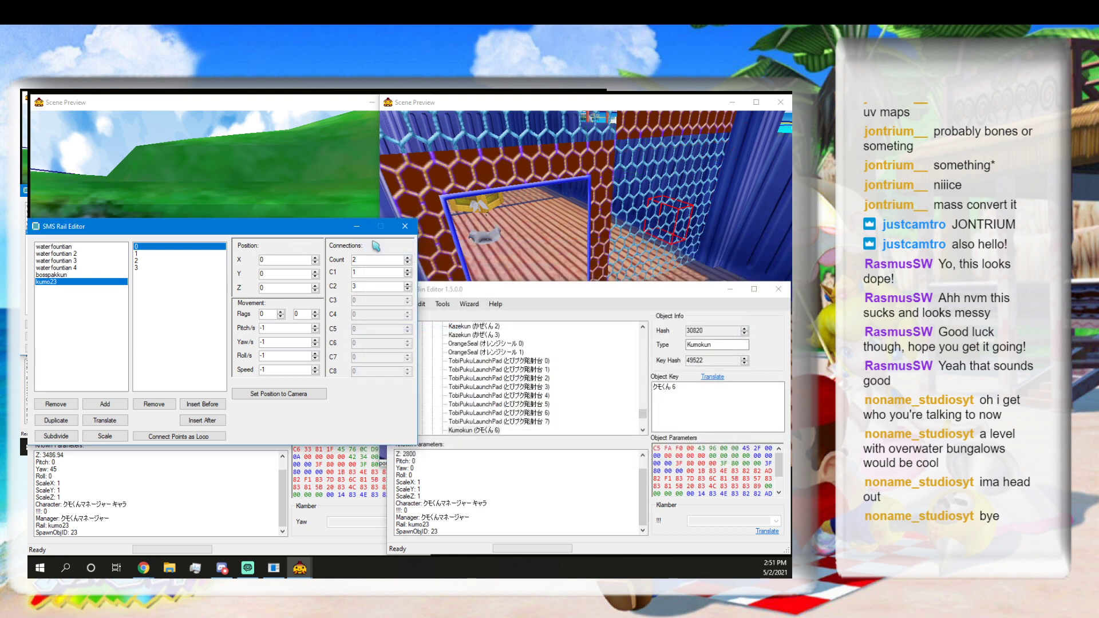
Examine the cliff wall around the Klamber in the mamma3 scene preview.
{"action": "left_click", "coordinate": [258, 98]}
{"action": "right_click_drag", "start_coordinate": [202, 261], "coordinate": [196, 184]}
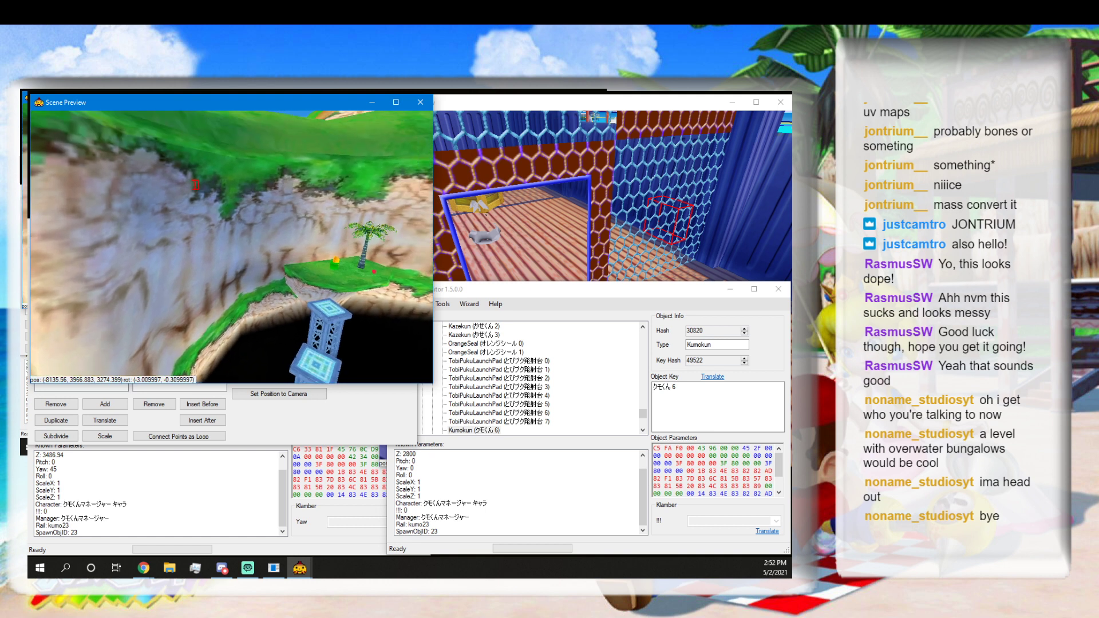
{"action": "key", "text": "s"}
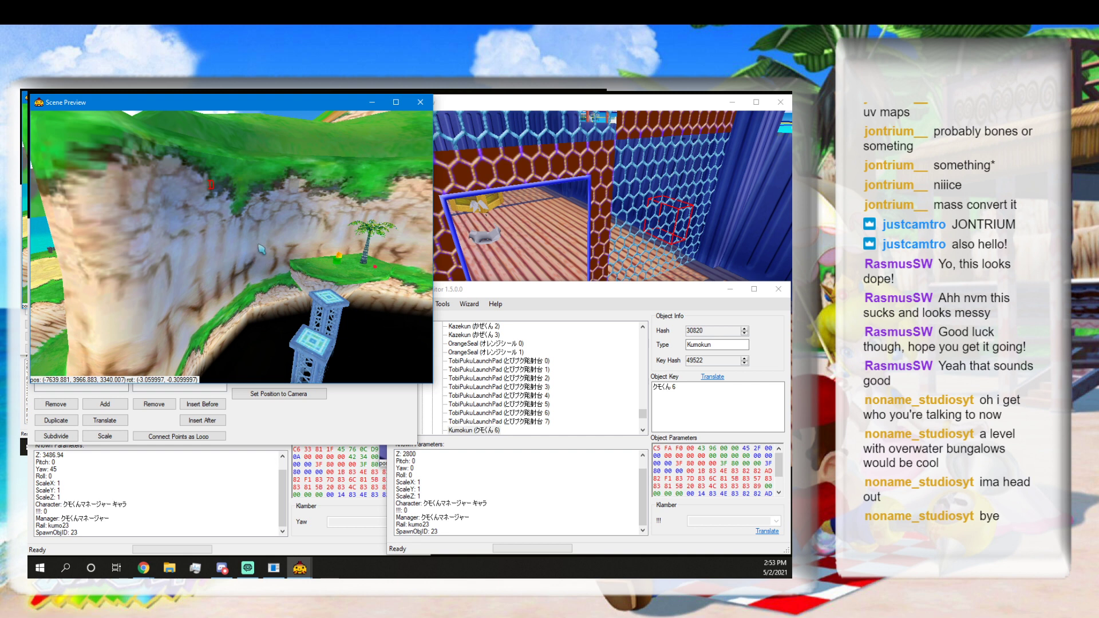
{"action": "right_click_drag", "start_coordinate": [258, 248], "coordinate": [281, 231]}
{"action": "key", "text": "w"}
{"action": "key", "text": "w"}
{"action": "key", "text": "q"}
{"action": "key", "text": "w"}
{"action": "key", "text": "a"}
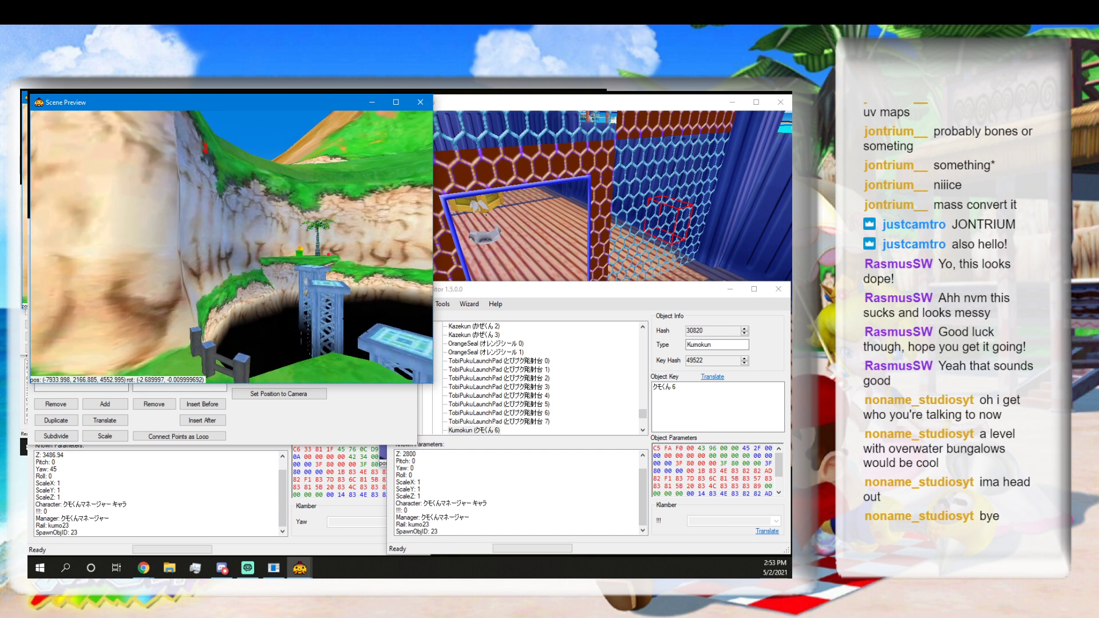
{"action": "key", "text": "w"}
{"action": "key", "text": "e"}
{"action": "right_click_drag", "start_coordinate": [281, 231], "coordinate": [209, 215]}
{"action": "key", "text": "w"}
{"action": "key", "text": "e"}
{"action": "key", "text": "s"}
{"action": "key", "text": "q"}
{"action": "key", "text": "w"}
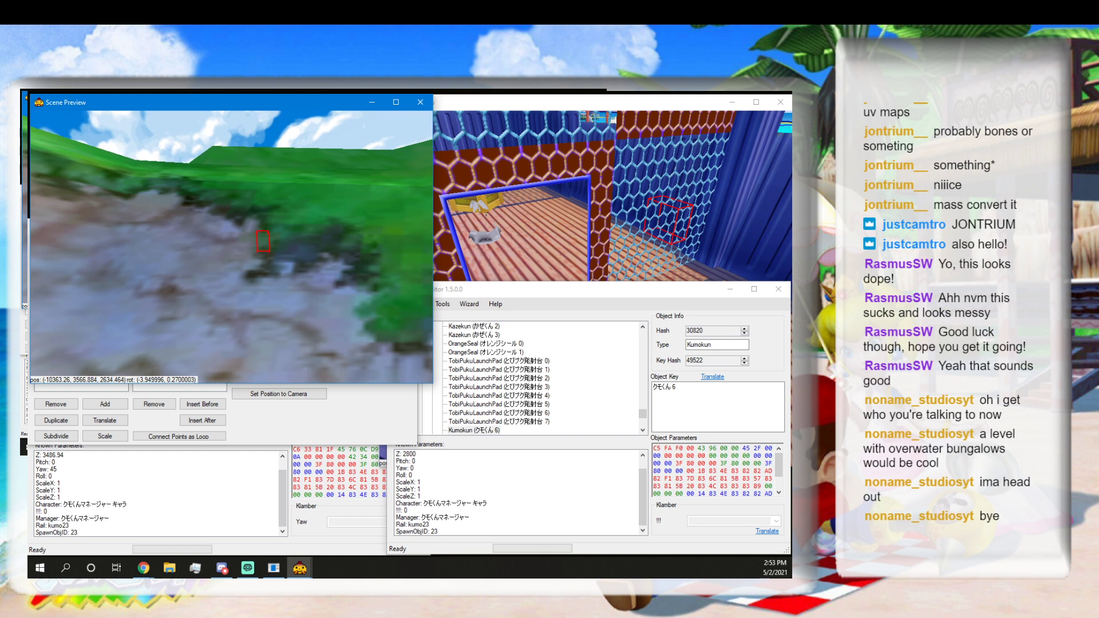
Move the Klamber along the cliff wall's upper edge to about X -10967, Y 4111, Z 3914.
{"action": "left_click", "coordinate": [254, 432]}
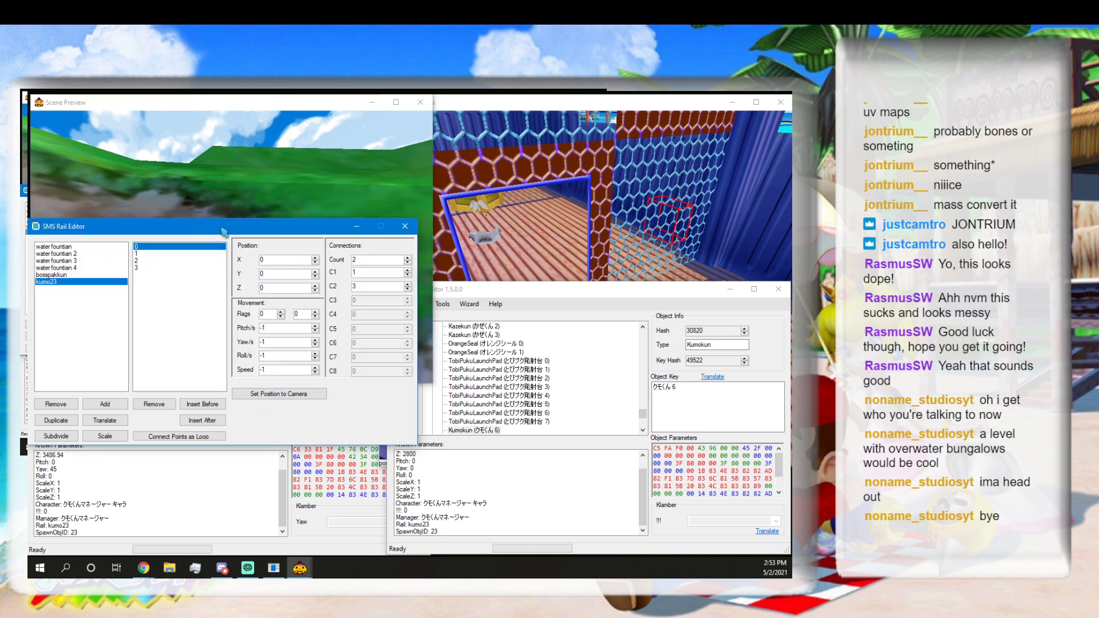
{"action": "left_click_drag", "start_coordinate": [224, 231], "coordinate": [224, 291]}
{"action": "left_click", "coordinate": [269, 238]}
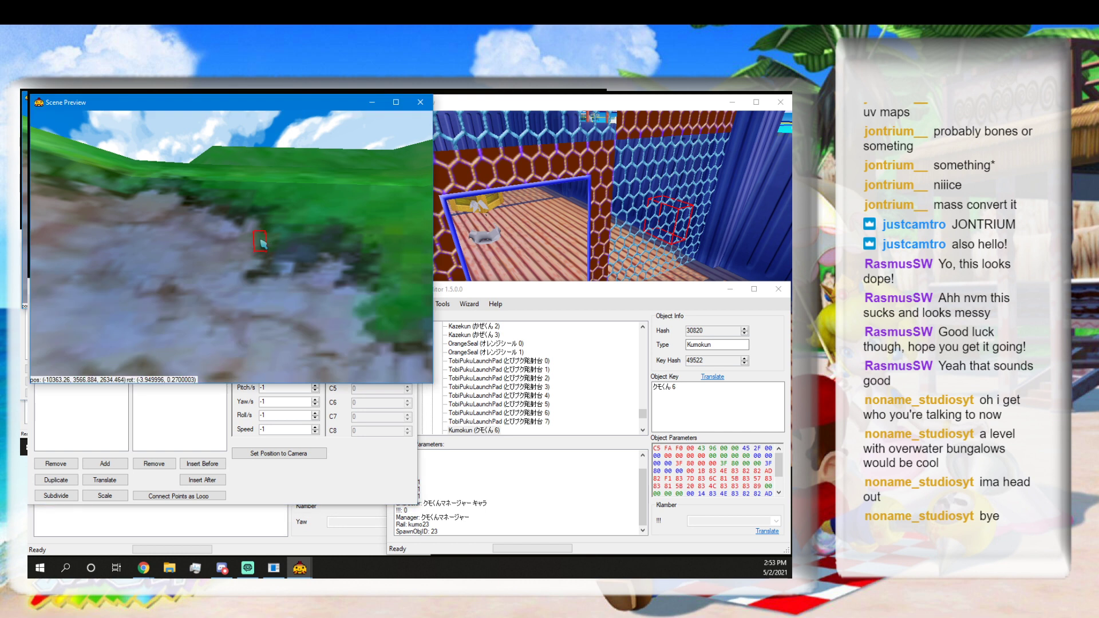
{"action": "right_click_drag", "start_coordinate": [169, 222], "coordinate": [138, 219]}
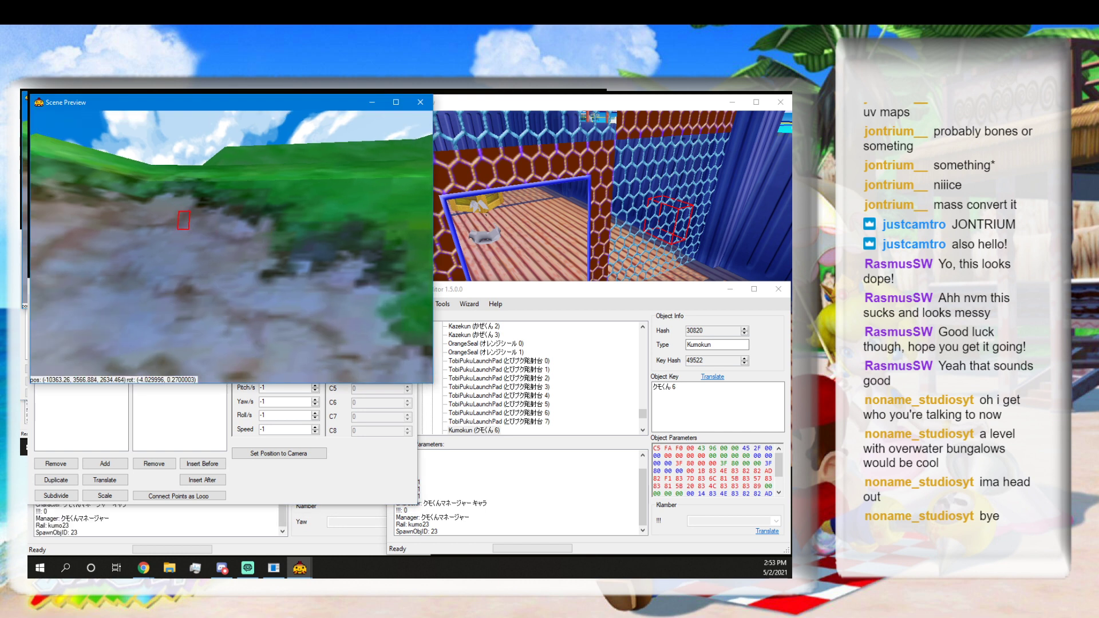
{"action": "key", "text": "d"}
{"action": "key", "text": "a"}
{"action": "right_click_drag", "start_coordinate": [236, 204], "coordinate": [216, 202]}
{"action": "left_click", "coordinate": [213, 192]}
{"action": "left_click", "coordinate": [209, 199]}
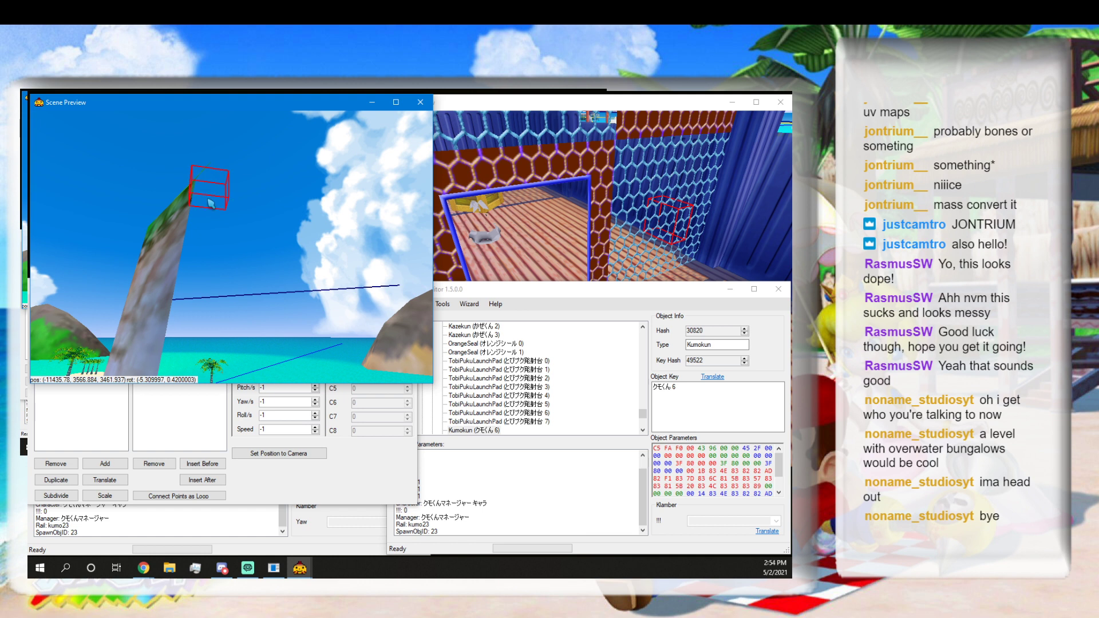
{"action": "left_click_drag", "start_coordinate": [208, 199], "coordinate": [192, 194]}
{"action": "key", "text": "a"}
{"action": "right_click_drag", "start_coordinate": [191, 194], "coordinate": [222, 213]}
{"action": "key", "text": "e"}
{"action": "key", "text": "a"}
{"action": "right_click_drag", "start_coordinate": [222, 264], "coordinate": [250, 294]}
{"action": "key", "text": "a"}
Copy the Klamber's X position, -10966.81, into point 0 of the kumo23 rail.
{"action": "left_click", "coordinate": [341, 457]}
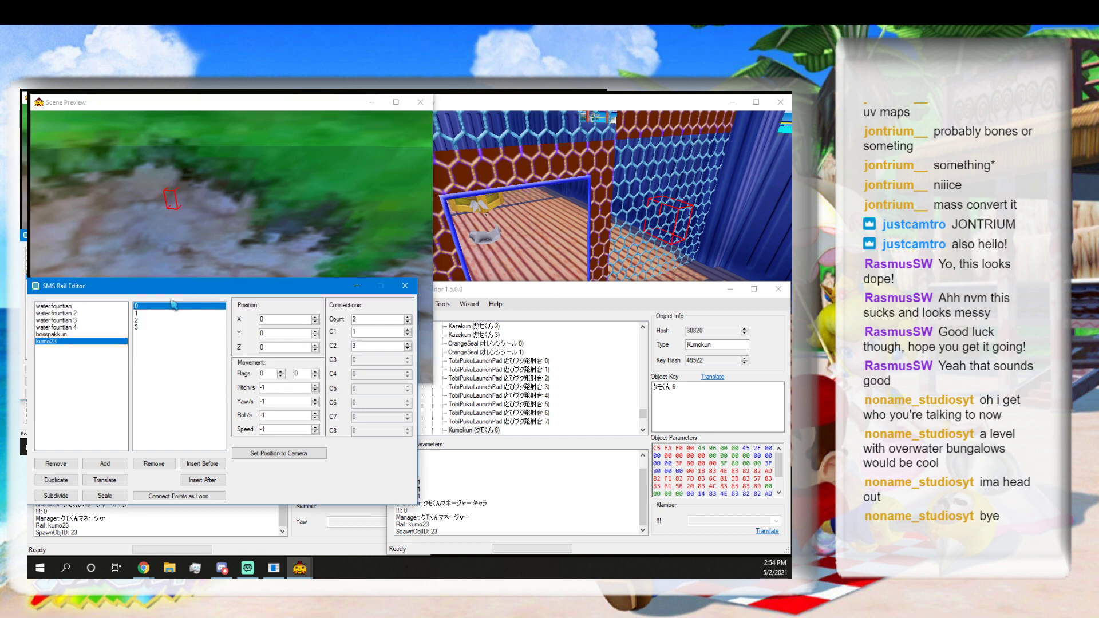
{"action": "left_click", "coordinate": [255, 512]}
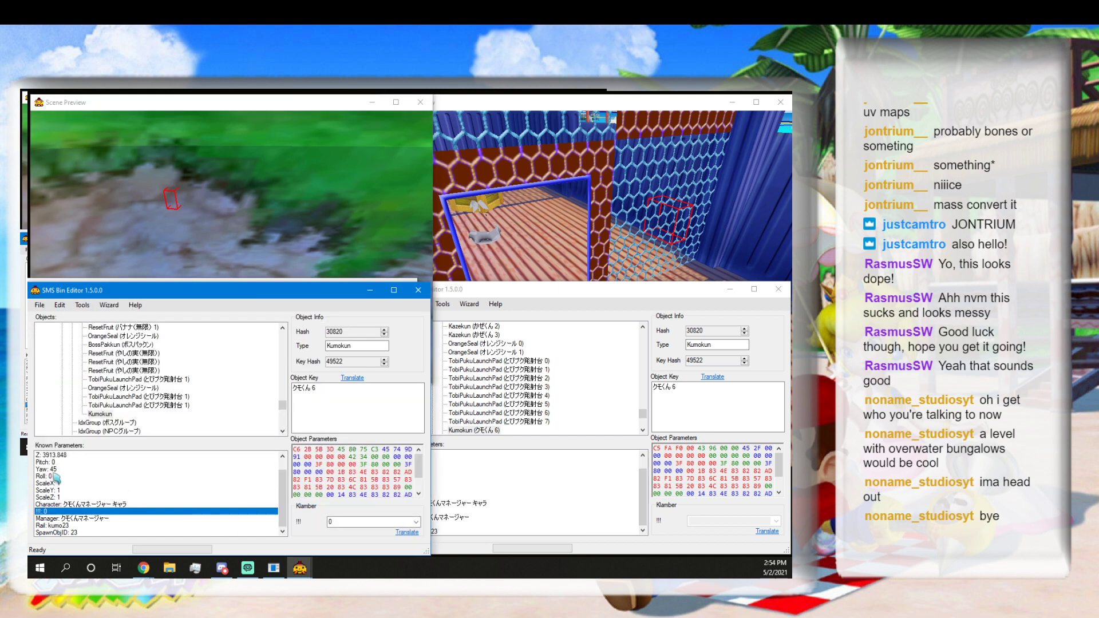
{"action": "scroll", "coordinate": [59, 465], "scroll_direction": "up", "scroll_amount": 1}
{"action": "left_click", "coordinate": [65, 455]}
{"action": "left_click_drag", "start_coordinate": [329, 522], "coordinate": [389, 531]}
{"action": "key", "text": "ctrl+c"}
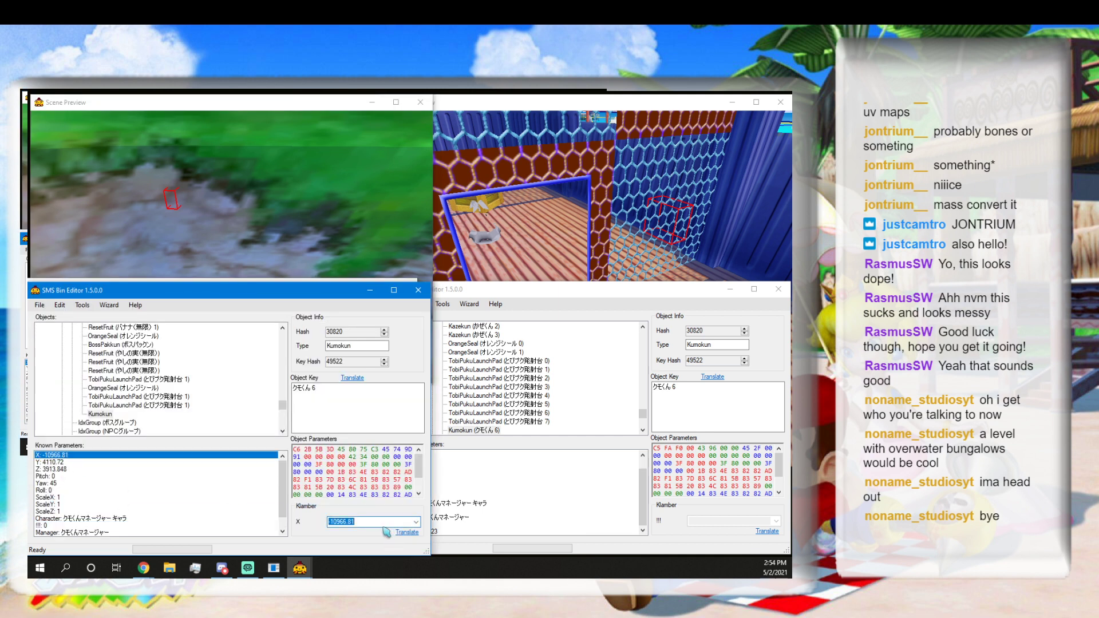
{"action": "left_click_drag", "start_coordinate": [275, 280], "coordinate": [281, 264]}
{"action": "left_click", "coordinate": [299, 296]}
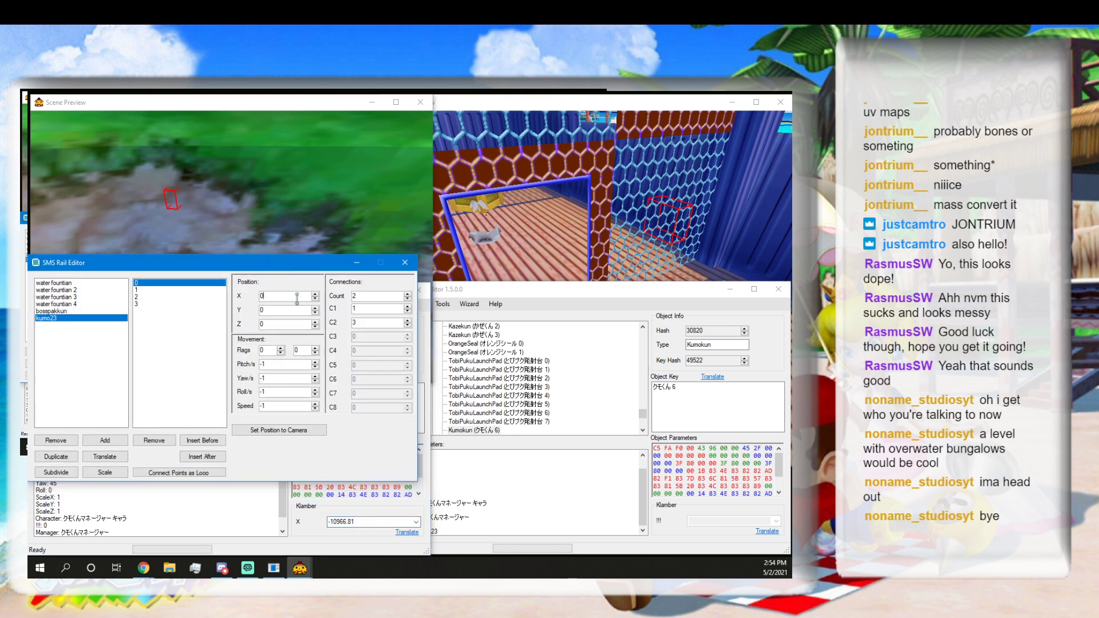
{"action": "key", "text": "ctrl+v"}
Set the Y position of kumo23's point 0 to the Klamber's Y value, 4110.72.
{"action": "left_click", "coordinate": [86, 493]}
{"action": "left_click", "coordinate": [86, 490]}
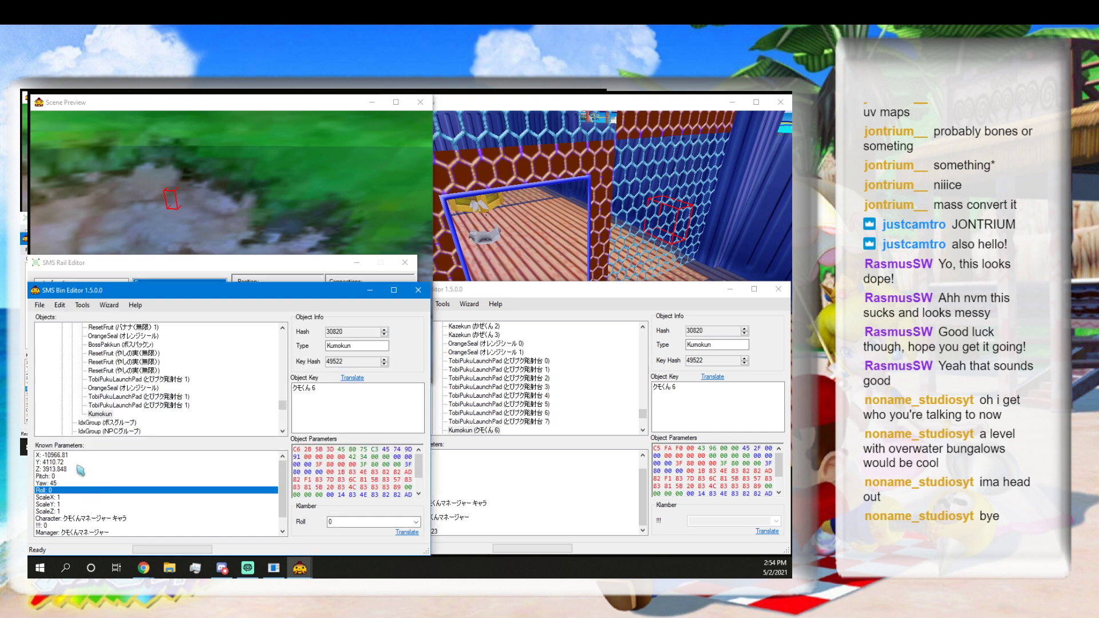
{"action": "left_click", "coordinate": [83, 462]}
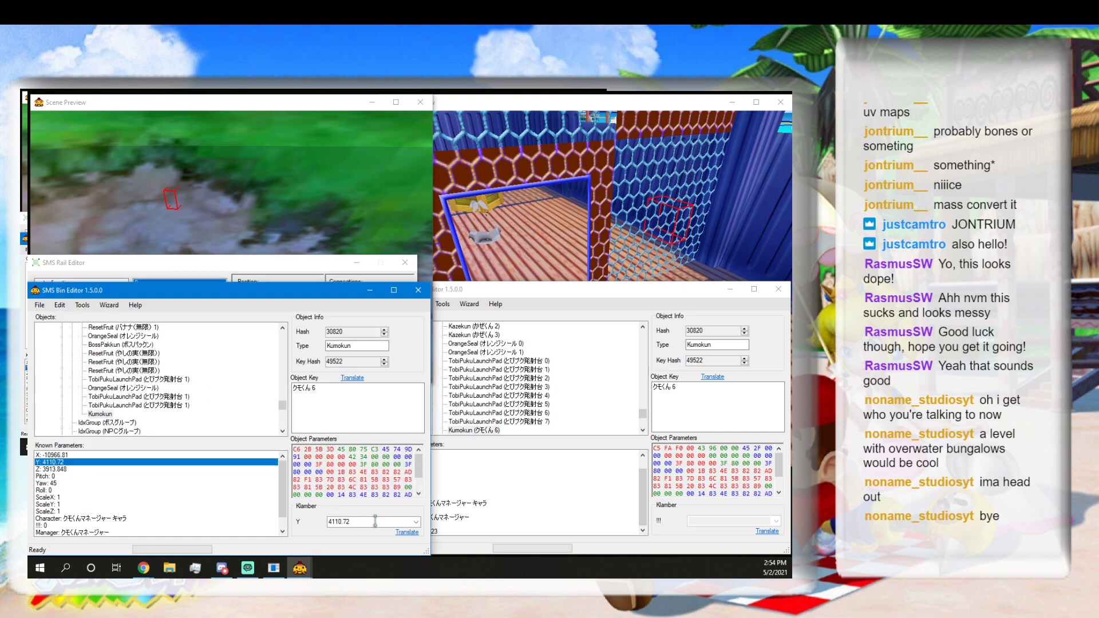
{"action": "left_click", "coordinate": [266, 262]}
{"action": "left_click_drag", "start_coordinate": [286, 310], "coordinate": [192, 313]}
{"action": "type", "text": "4110.72"}
Copy the Klamber's Z position, 3913.848, into point 0 of the kumo23 rail.
{"action": "left_click", "coordinate": [172, 493]}
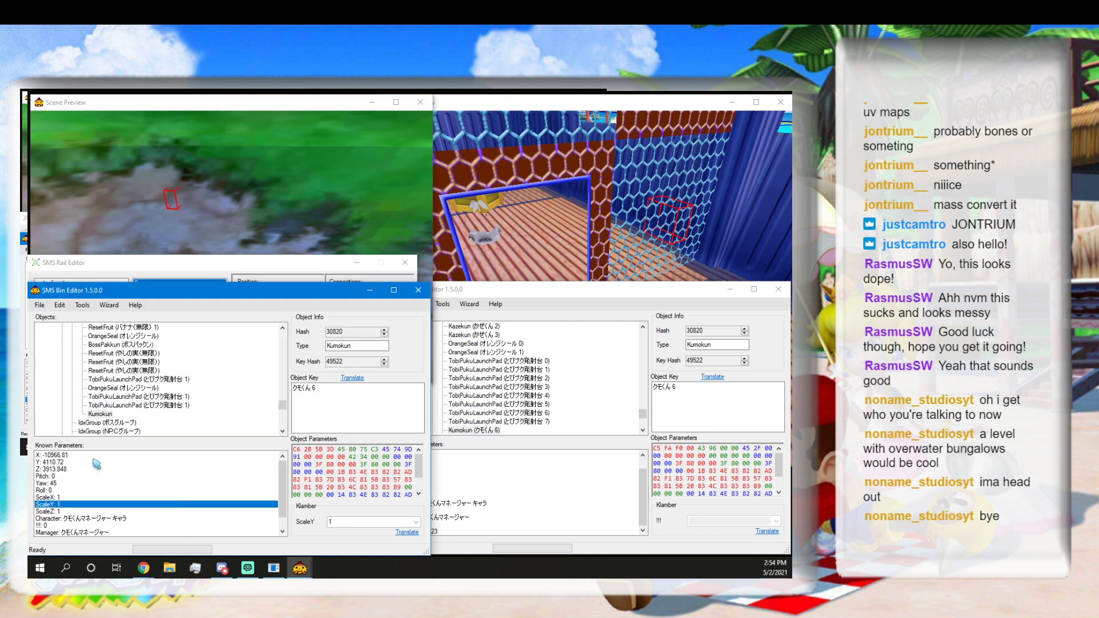
{"action": "left_click", "coordinate": [52, 469]}
{"action": "double_click", "coordinate": [367, 521]}
{"action": "key", "text": "ctrl+c"}
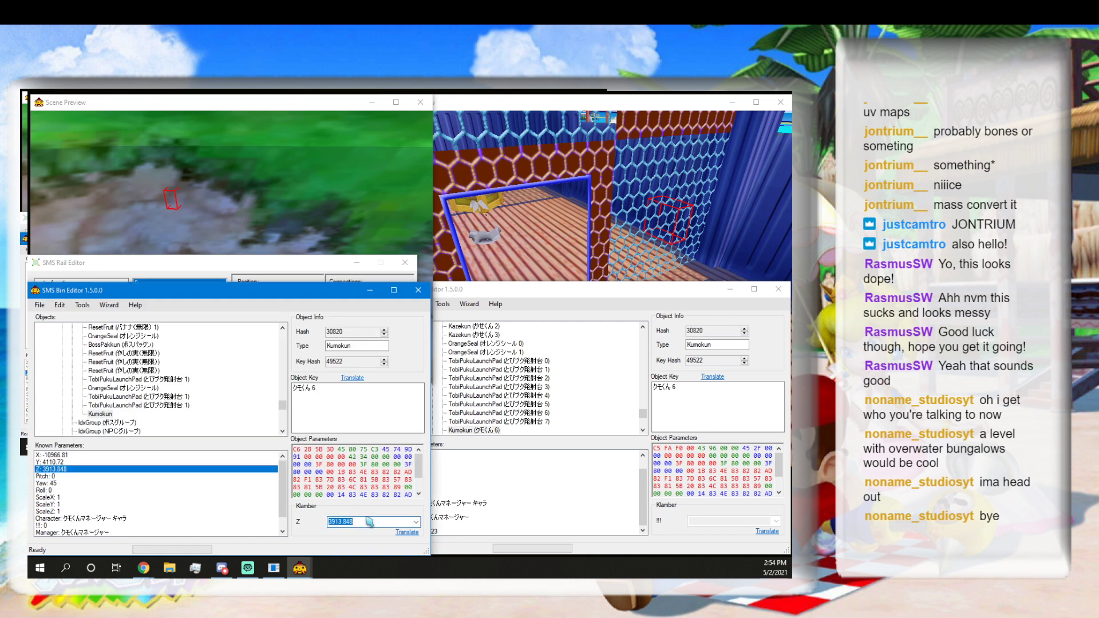
{"action": "left_click", "coordinate": [290, 278]}
{"action": "left_click_drag", "start_coordinate": [285, 323], "coordinate": [201, 329]}
{"action": "key", "text": "ctrl+v"}
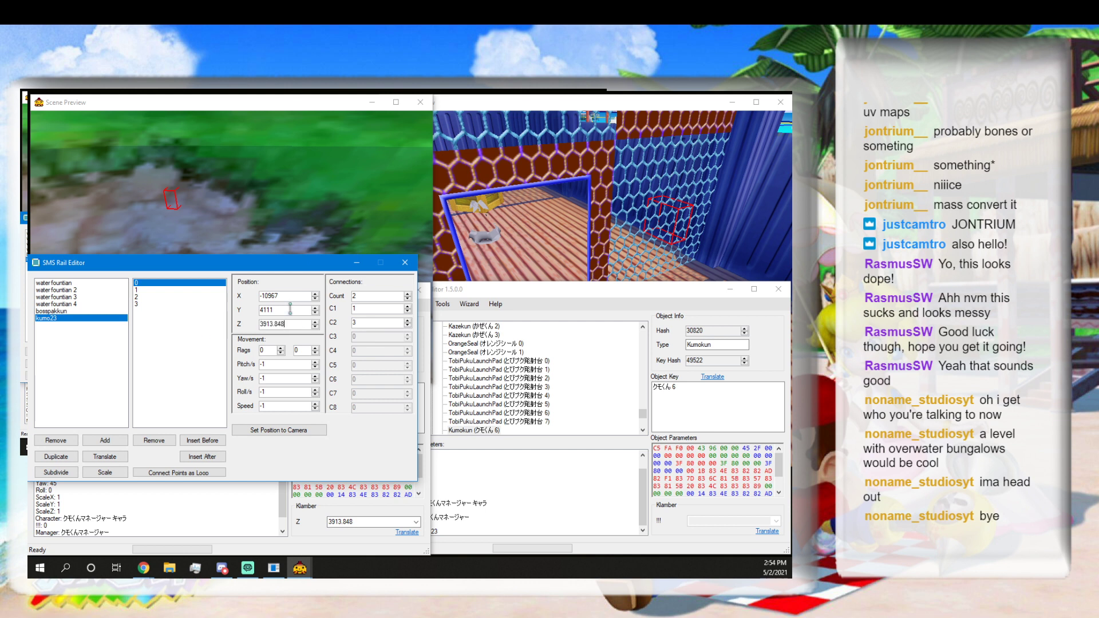
{"action": "left_click", "coordinate": [290, 310]}
Move the Klamber farther along the cliff's grassy upper edge to about X -12231, Y 4092, Z 2821.
{"action": "left_click", "coordinate": [167, 196]}
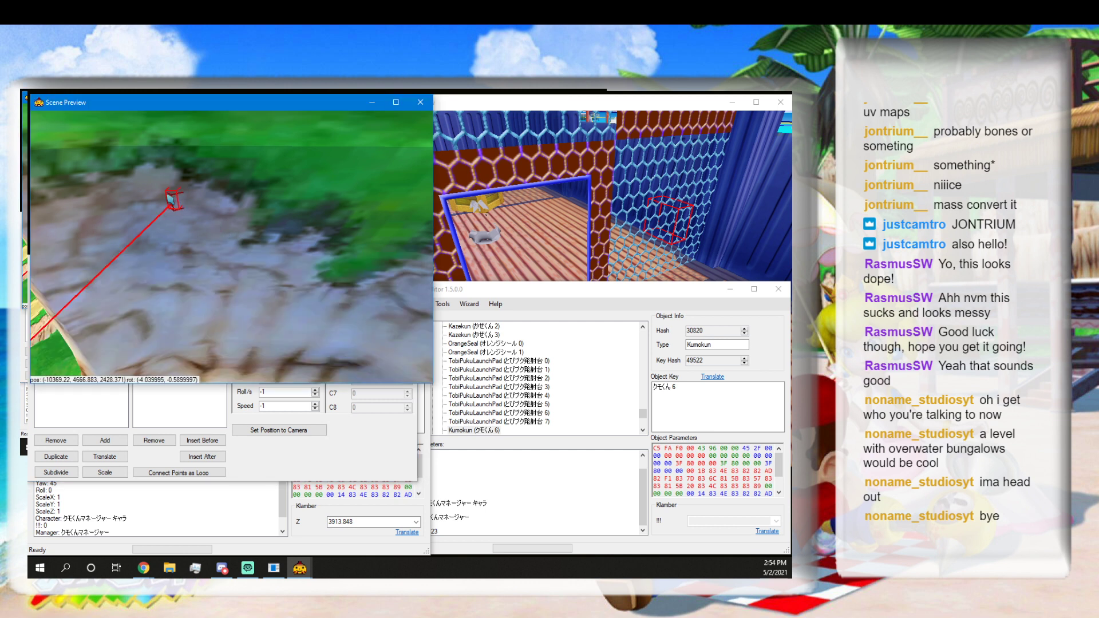
{"action": "left_click_drag", "start_coordinate": [251, 217], "coordinate": [413, 211]}
{"action": "key", "text": "w"}
{"action": "key", "text": "e"}
{"action": "right_click_drag", "start_coordinate": [413, 211], "coordinate": [409, 251]}
{"action": "key", "text": "d"}
{"action": "key", "text": "q"}
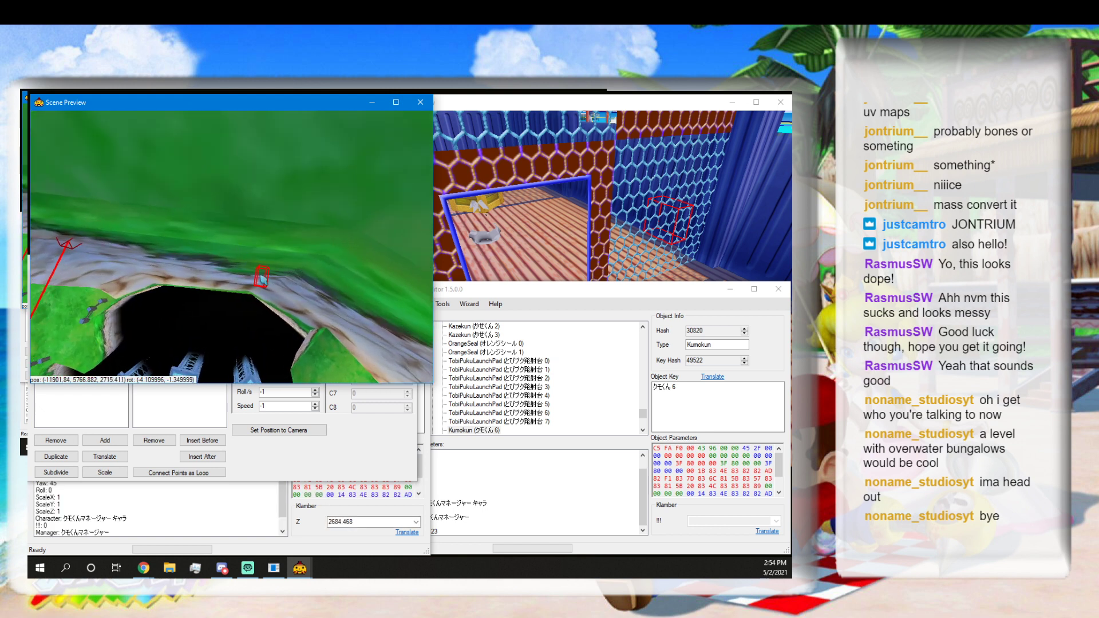
{"action": "left_click_drag", "start_coordinate": [259, 274], "coordinate": [254, 260]}
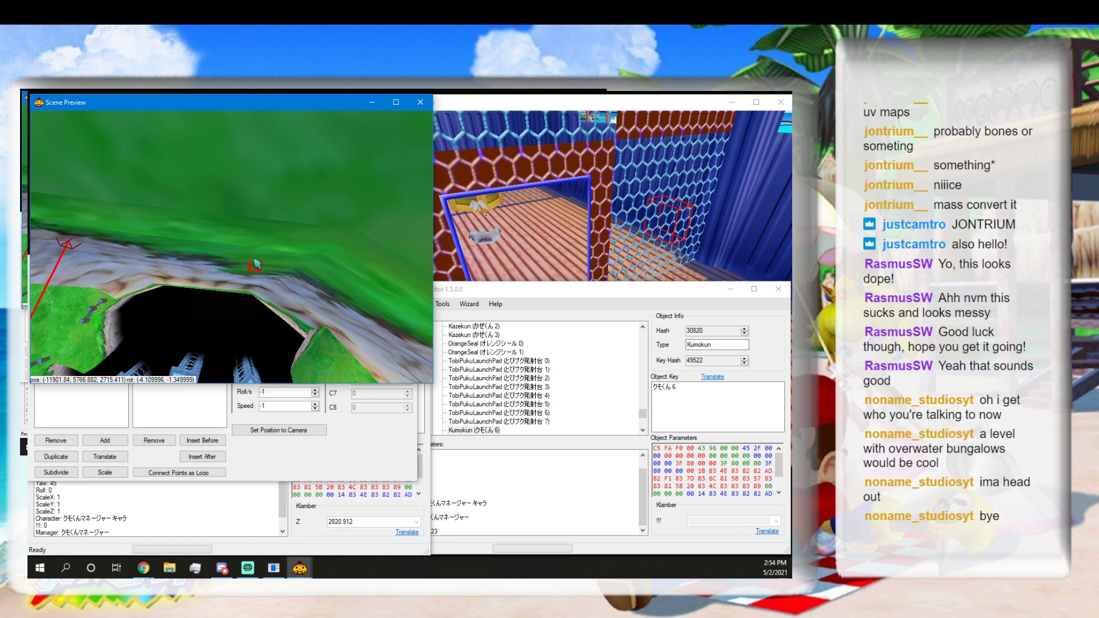
{"action": "key", "text": "s"}
{"action": "right_click_drag", "start_coordinate": [255, 263], "coordinate": [259, 218]}
{"action": "key", "text": "q"}
{"action": "key", "text": "w"}
{"action": "key", "text": "e"}
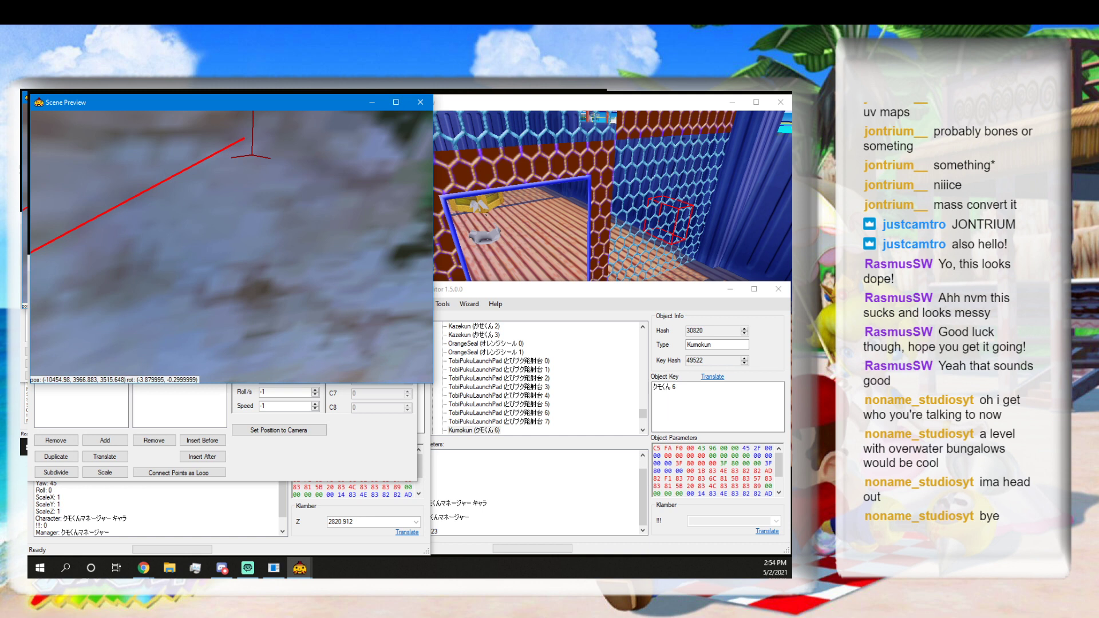
{"action": "key", "text": "d"}
{"action": "key", "text": "s"}
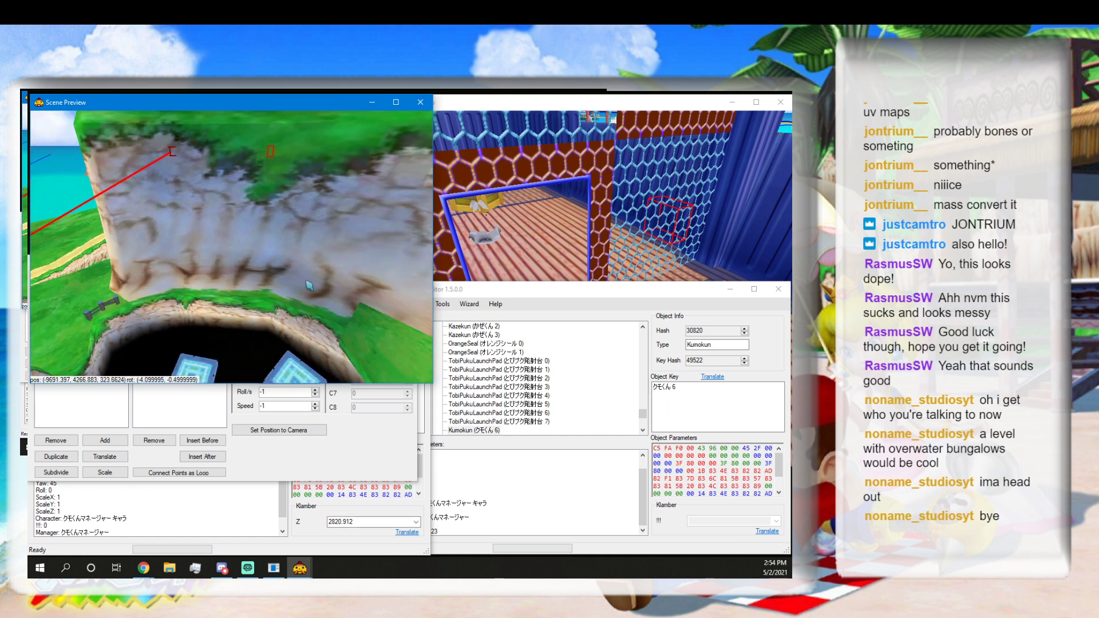
Copy the Klamber's X position, -12230.71, into point 1 of the kumo23 rail.
{"action": "left_click", "coordinate": [317, 431]}
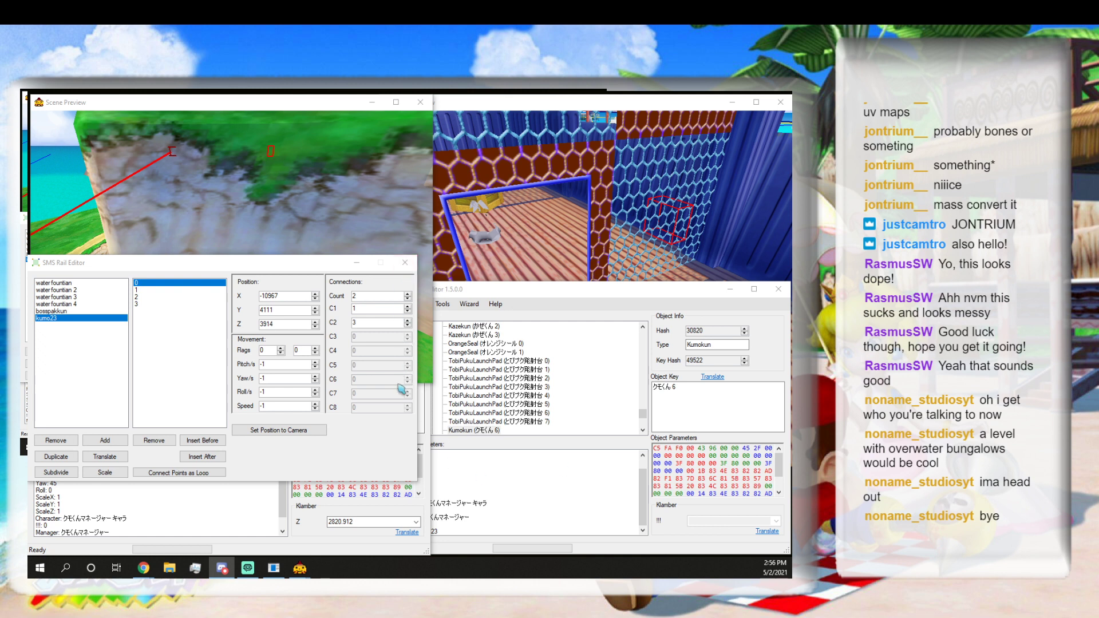
{"action": "left_click", "coordinate": [298, 309]}
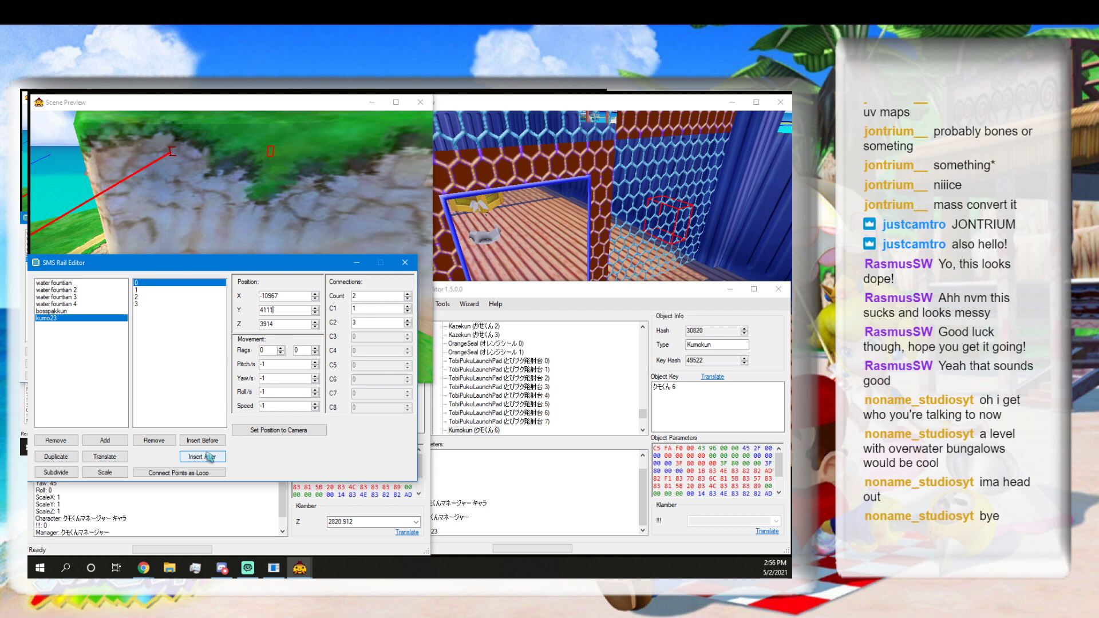
{"action": "left_click", "coordinate": [164, 290]}
{"action": "left_click", "coordinate": [187, 497]}
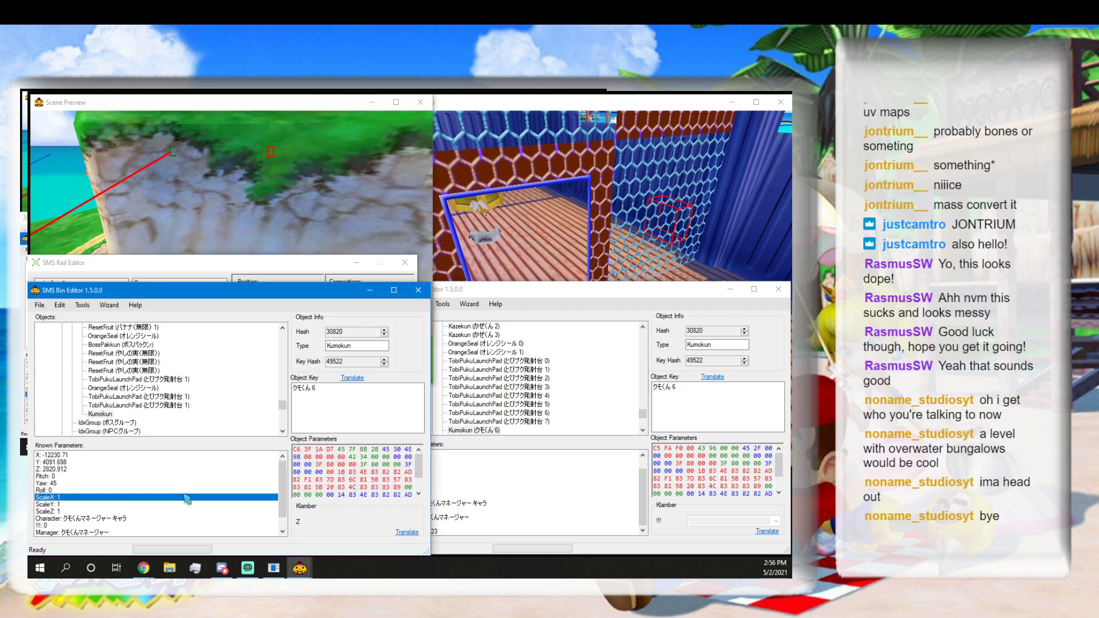
{"action": "left_click", "coordinate": [143, 455]}
{"action": "left_click", "coordinate": [355, 521]}
{"action": "key", "text": "ctrl+c"}
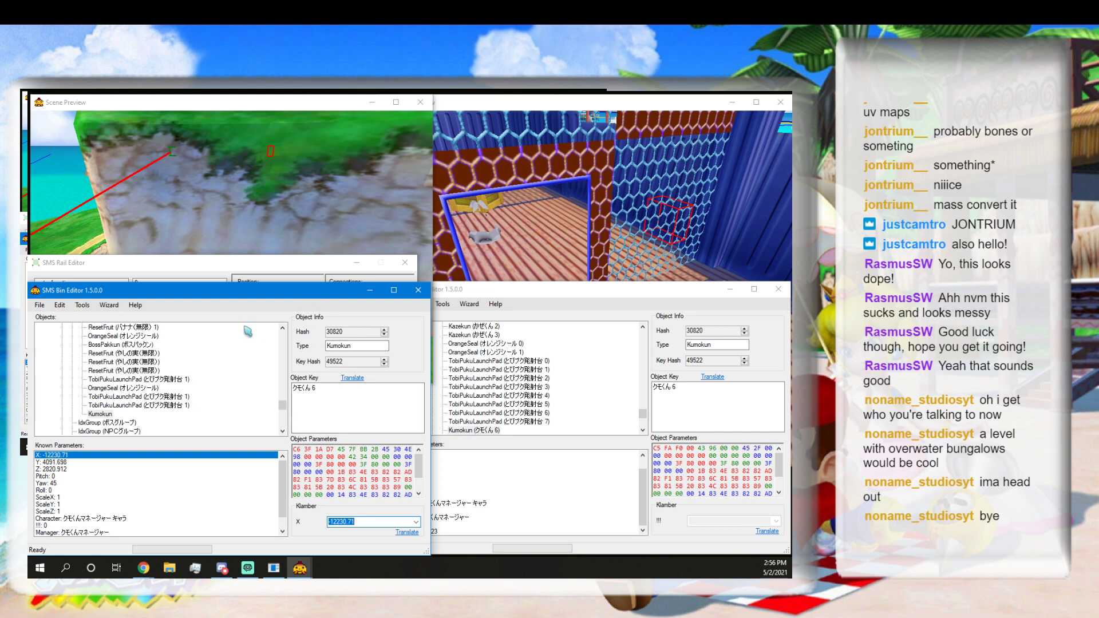
{"action": "left_click", "coordinate": [275, 273]}
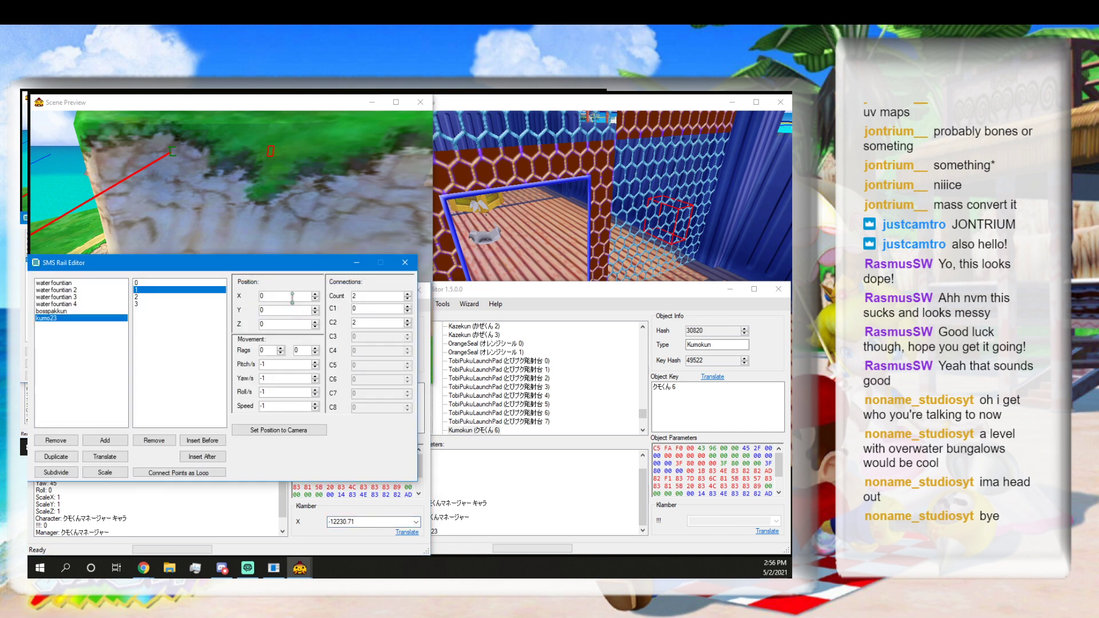
{"action": "left_click_drag", "start_coordinate": [292, 298], "coordinate": [209, 304]}
{"action": "key", "text": "ctrl+v"}
Copy the Klamber's Y position, 4091.698, into point 1 of the kumo23 rail.
{"action": "left_click", "coordinate": [129, 504]}
{"action": "left_click", "coordinate": [92, 462]}
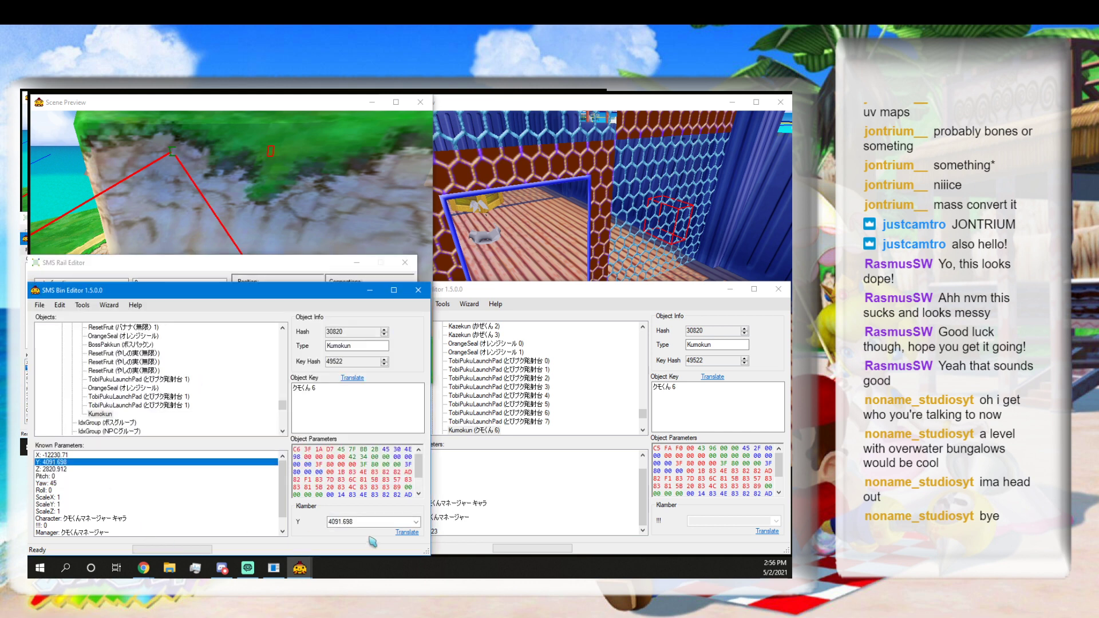
{"action": "double_click", "coordinate": [376, 522]}
{"action": "key", "text": "ctrl+c"}
{"action": "left_click", "coordinate": [267, 265]}
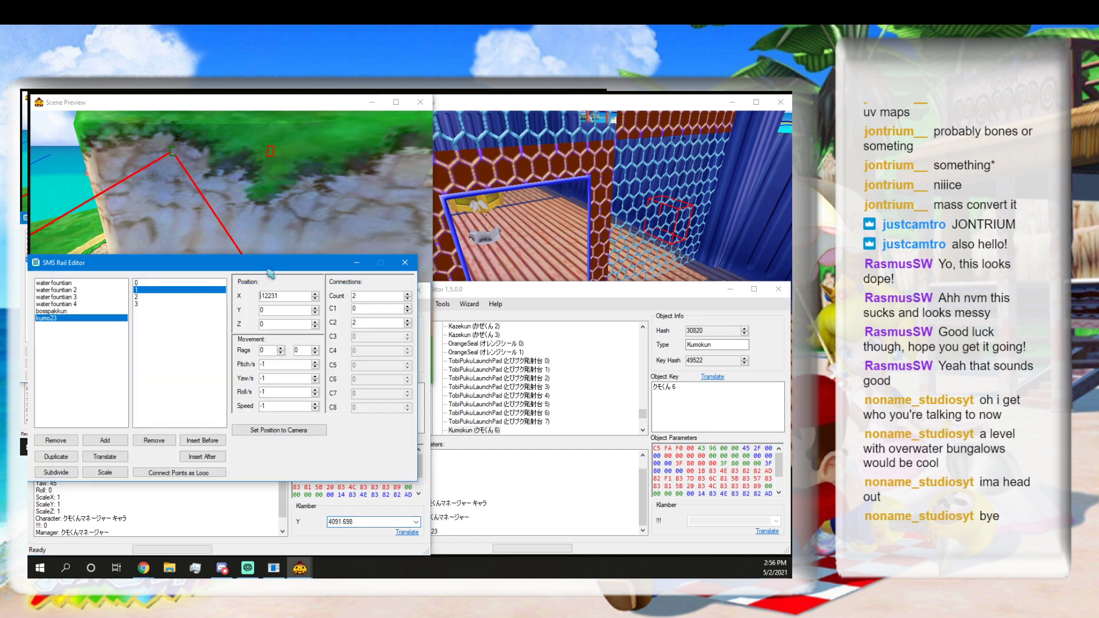
{"action": "left_click_drag", "start_coordinate": [272, 312], "coordinate": [163, 312]}
{"action": "key", "text": "ctrl+v"}
Copy the Klamber's Z position, 2820.912, into point 1 of the kumo23 rail.
{"action": "left_click", "coordinate": [240, 498]}
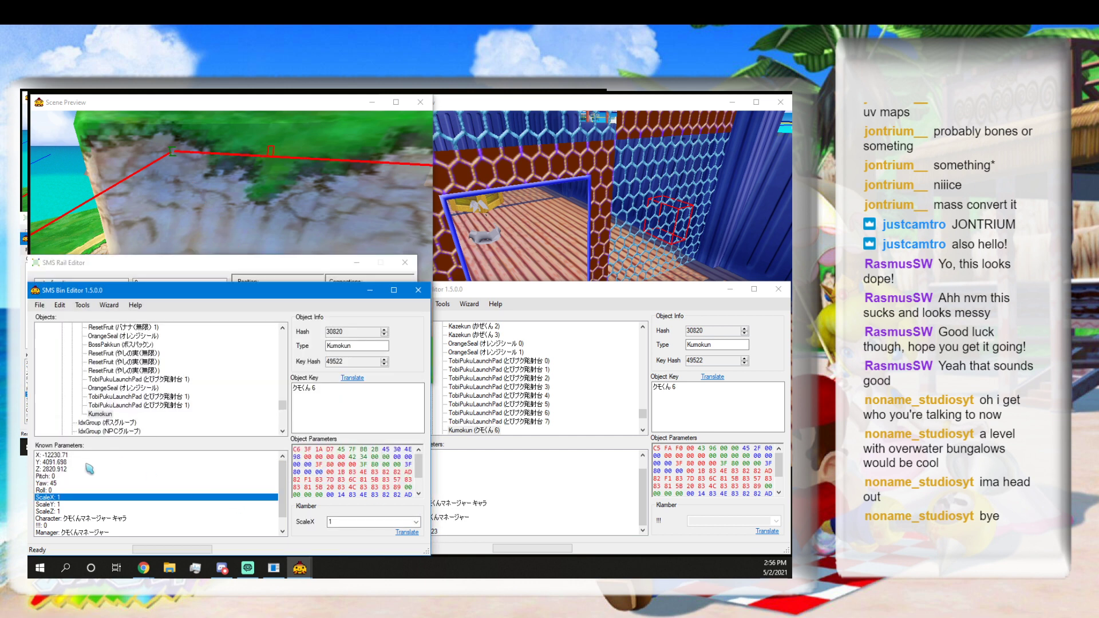
{"action": "left_click", "coordinate": [86, 468]}
{"action": "double_click", "coordinate": [387, 523]}
{"action": "key", "text": "ctrl+x"}
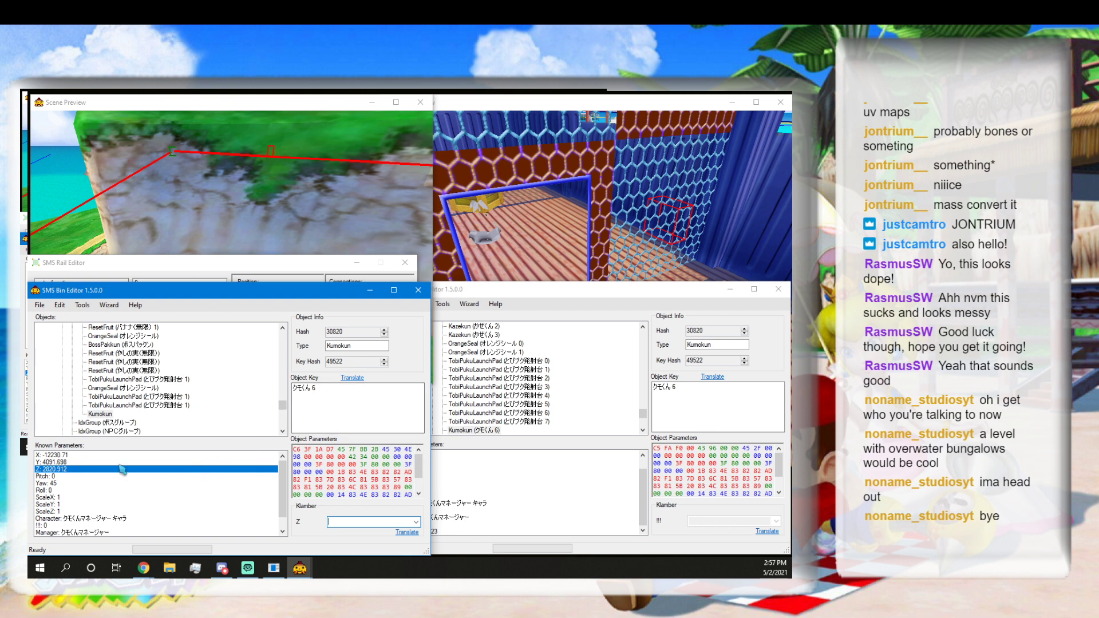
{"action": "type", "text": "2820.912"}
{"action": "double_click", "coordinate": [332, 522]}
{"action": "left_click", "coordinate": [249, 273]}
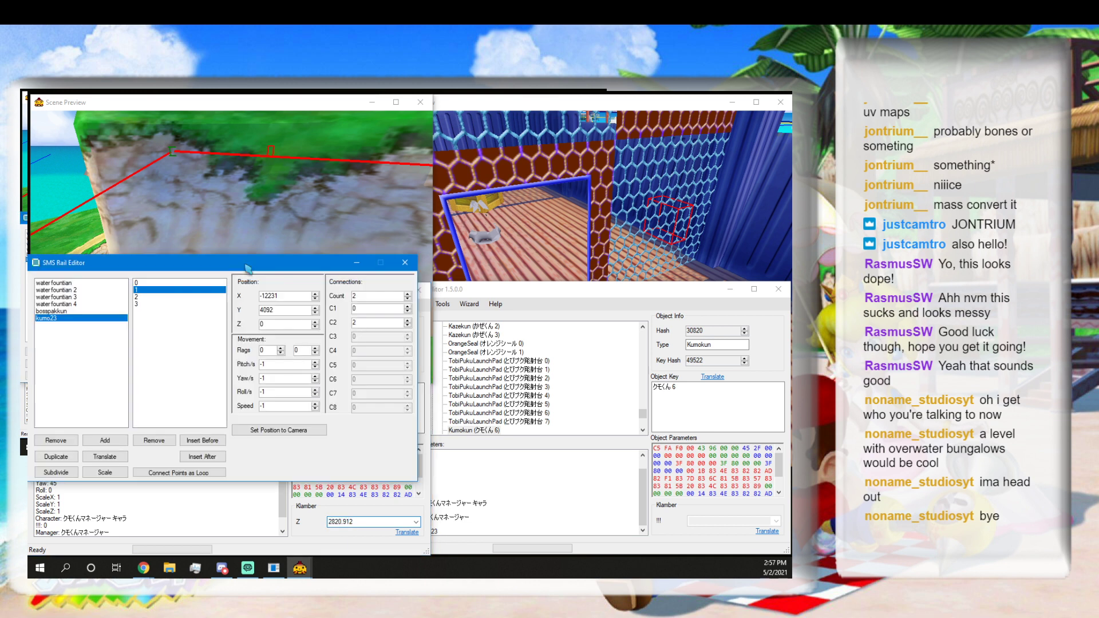
{"action": "double_click", "coordinate": [271, 324]}
{"action": "key", "text": "ctrl+v"}
{"action": "left_click", "coordinate": [283, 309]}
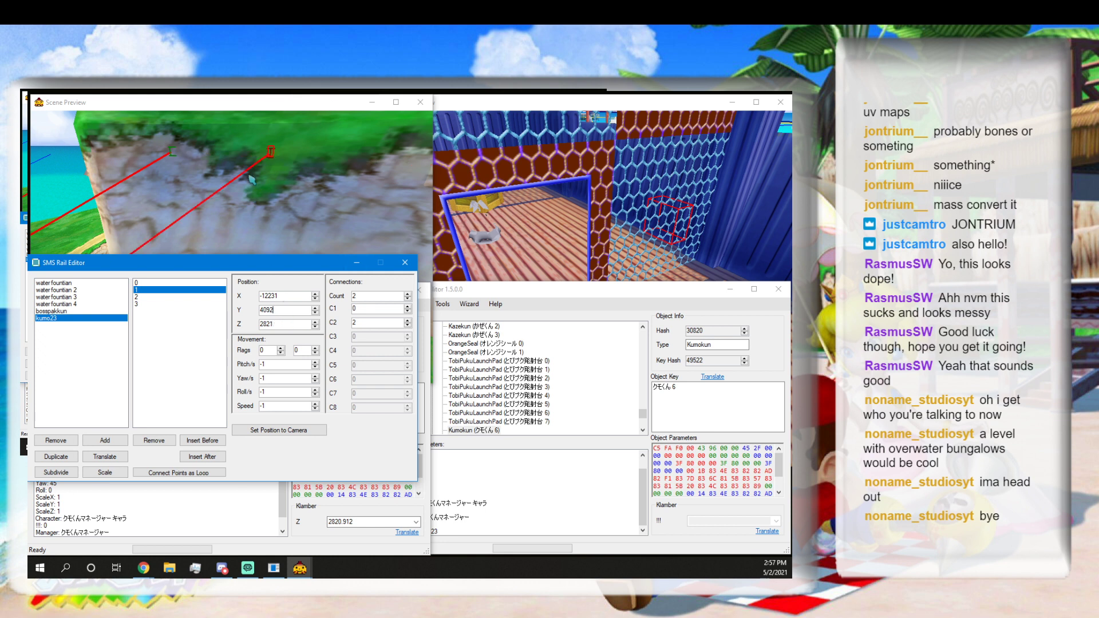
Move the Klamber down onto the bare rock of the cliff wall, to about X -11701, Y 3562, Z 3273.
{"action": "left_click", "coordinate": [271, 152]}
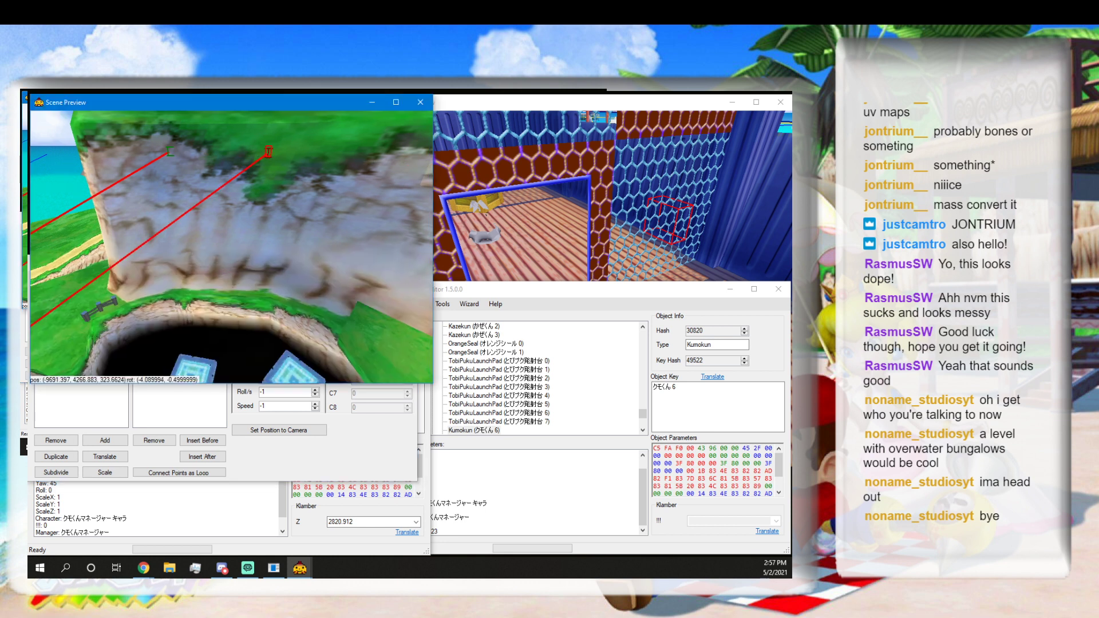
{"action": "key", "text": "w"}
{"action": "key", "text": "d"}
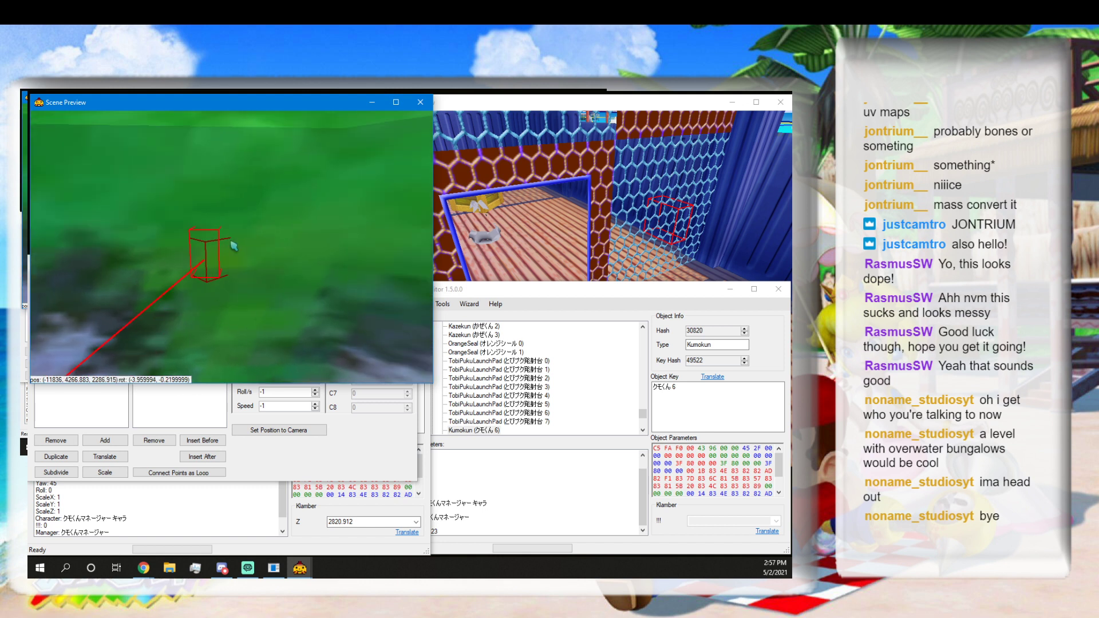
{"action": "key", "text": "s"}
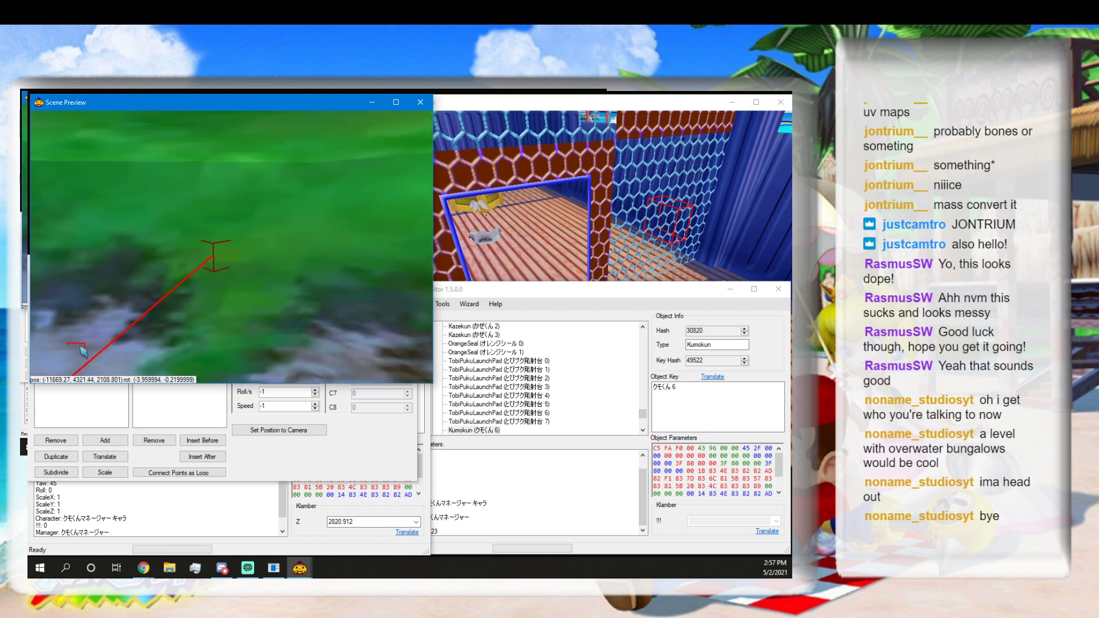
{"action": "left_click_drag", "start_coordinate": [83, 348], "coordinate": [1, 378]}
{"action": "key", "text": "a"}
{"action": "key", "text": "d"}
{"action": "key", "text": "a"}
{"action": "left_click_drag", "start_coordinate": [293, 187], "coordinate": [294, 198]}
{"action": "left_click_drag", "start_coordinate": [279, 307], "coordinate": [238, 243]}
{"action": "key", "text": "a"}
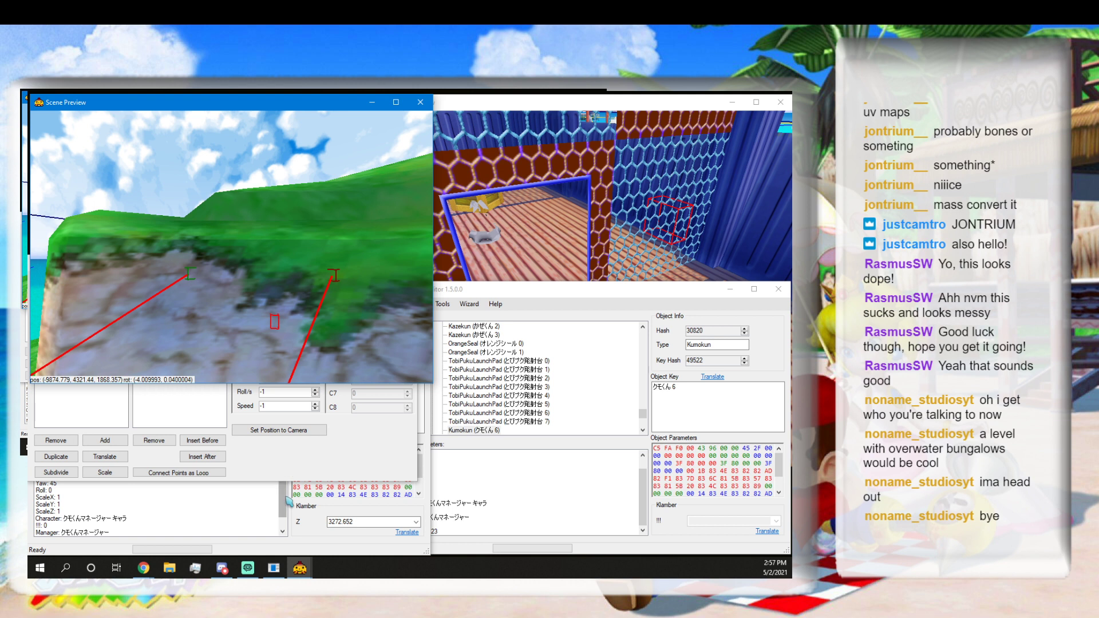
Copy the Klamber's X position, -11701.04, into point 2 of the kumo23 rail.
{"action": "left_click", "coordinate": [291, 466]}
{"action": "left_click", "coordinate": [158, 296]}
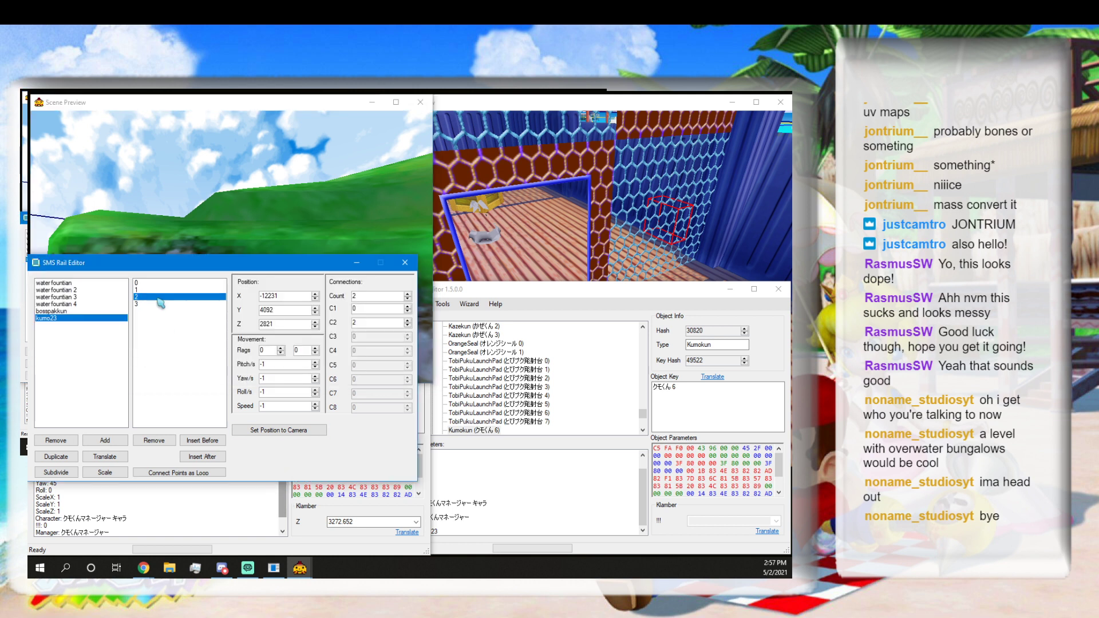
{"action": "left_click", "coordinate": [222, 511]}
{"action": "left_click", "coordinate": [63, 455]}
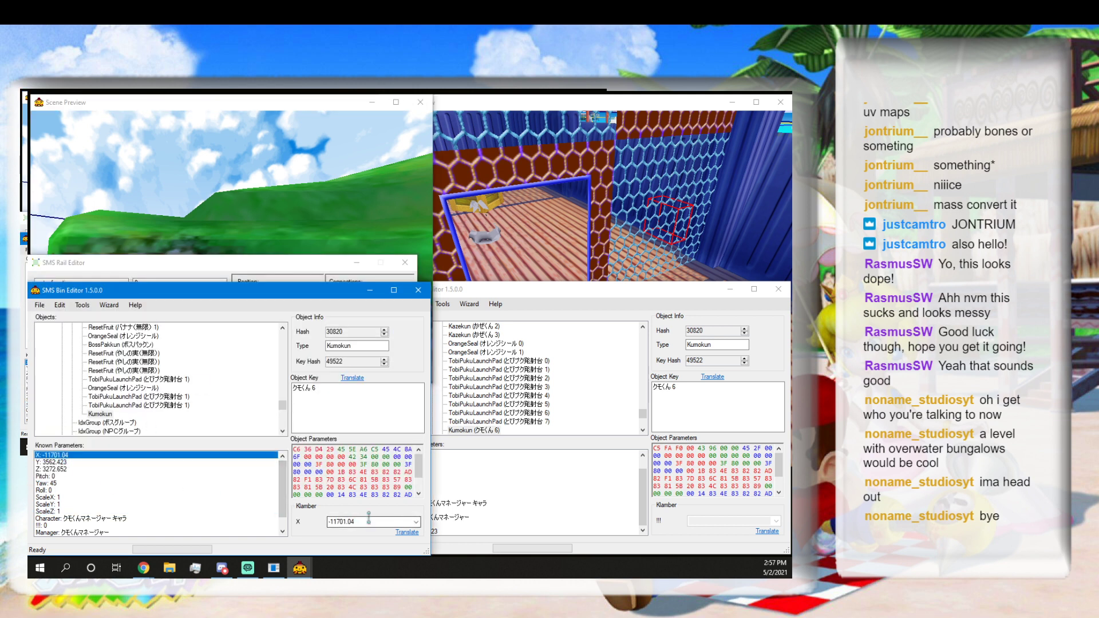
{"action": "left_click", "coordinate": [368, 518]}
{"action": "left_click", "coordinate": [277, 278]}
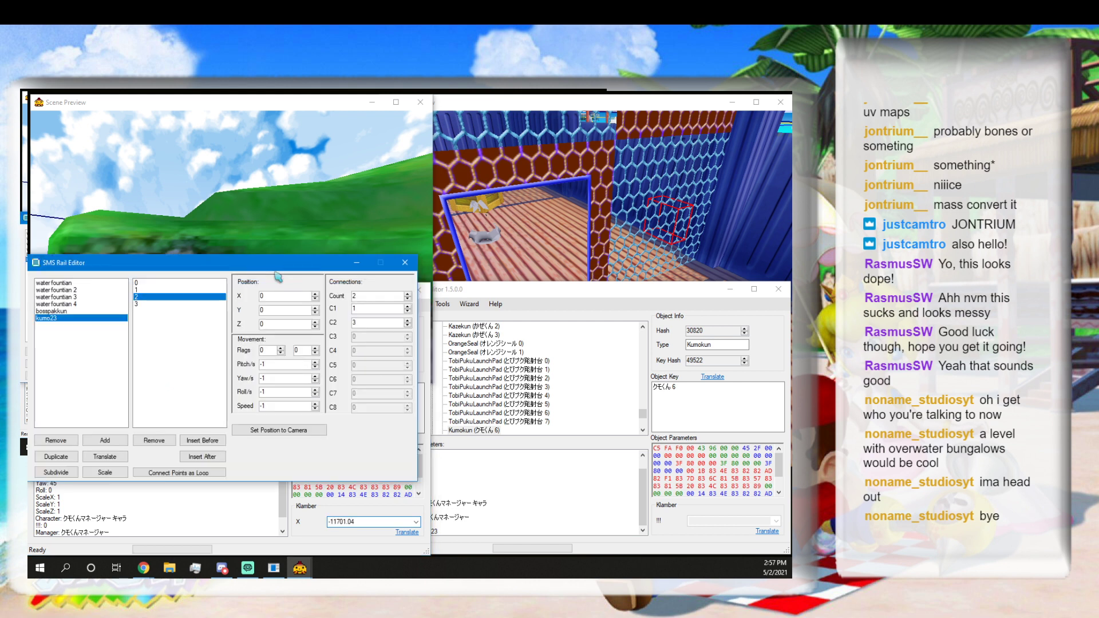
{"action": "key", "text": "ctrl+v"}
Copy the Klamber's Y position, 3562.423, into point 2 of the kumo23 rail.
{"action": "left_click", "coordinate": [236, 491]}
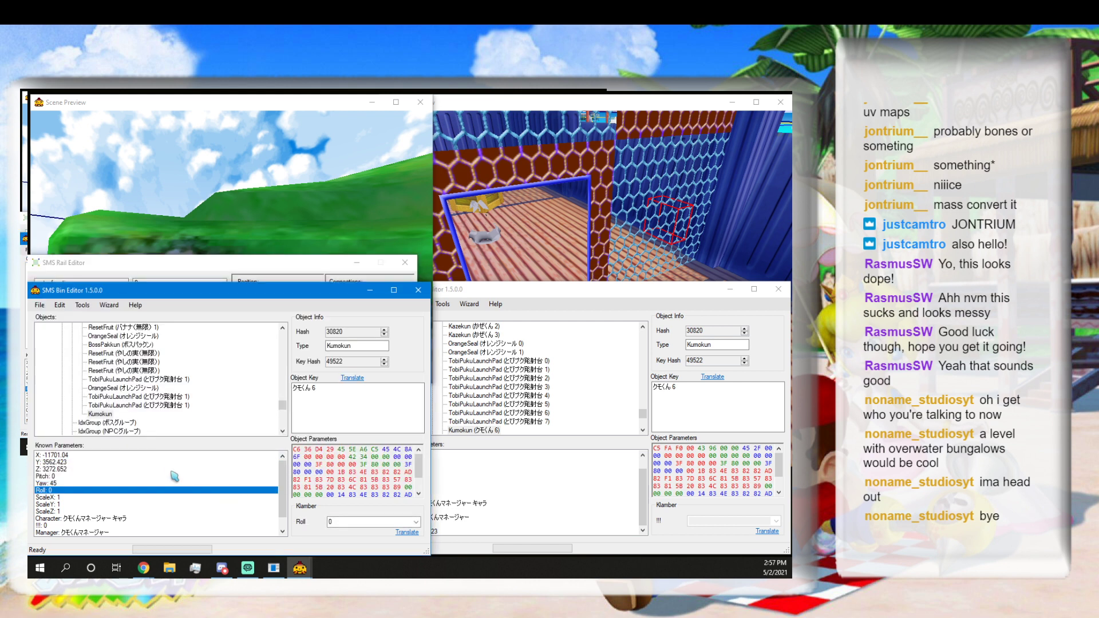
{"action": "left_click", "coordinate": [169, 463]}
{"action": "left_click", "coordinate": [372, 521]}
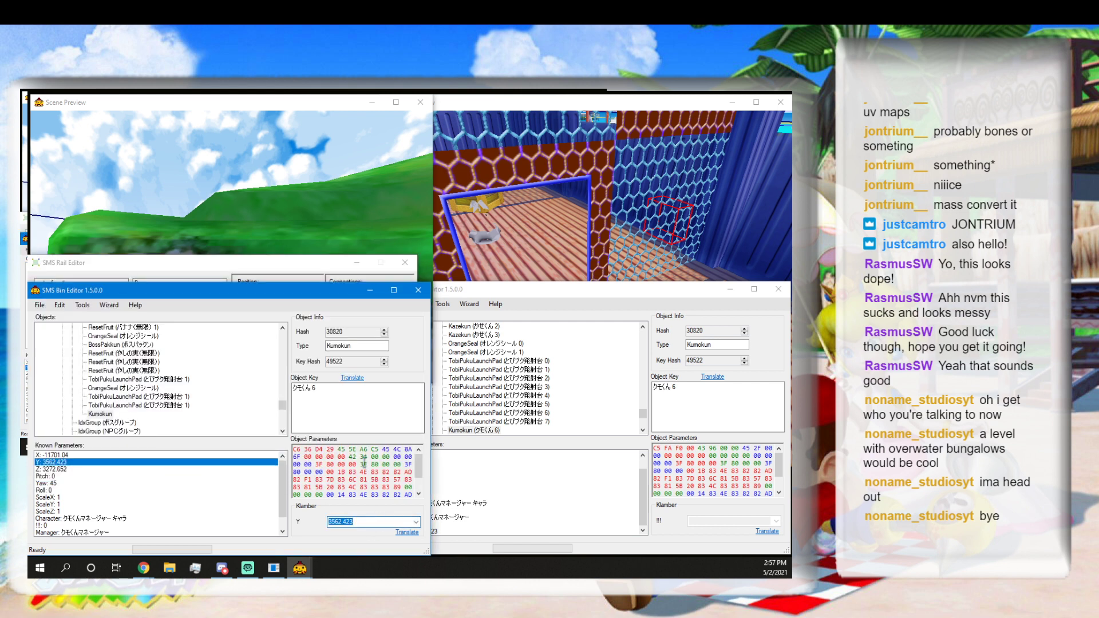
{"action": "left_click", "coordinate": [280, 263]}
{"action": "left_click_drag", "start_coordinate": [281, 309], "coordinate": [161, 311]}
{"action": "key", "text": "ctrl+v"}
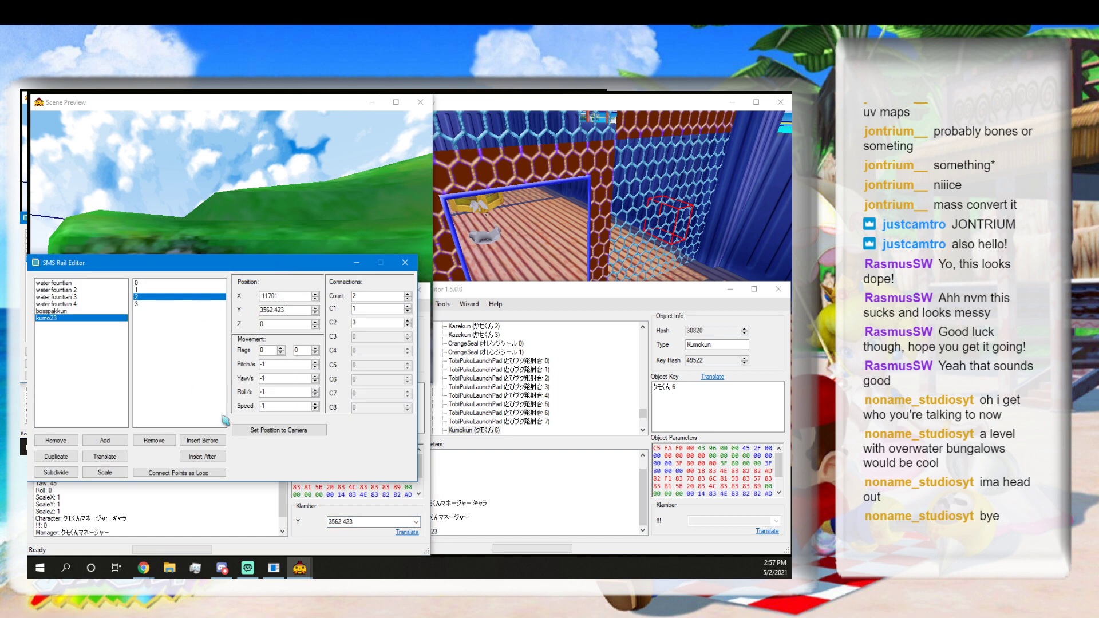
Copy the Klamber's Z position, 3272.652, into point 2 of the kumo23 rail.
{"action": "left_click", "coordinate": [216, 495]}
{"action": "left_click", "coordinate": [107, 469]}
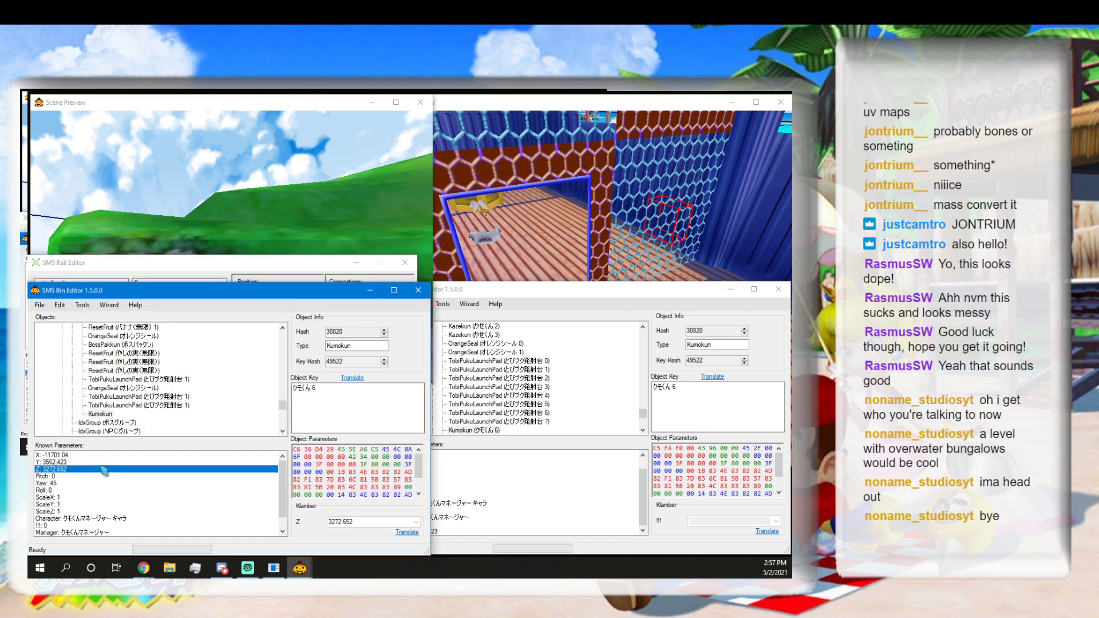
{"action": "left_click", "coordinate": [361, 521]}
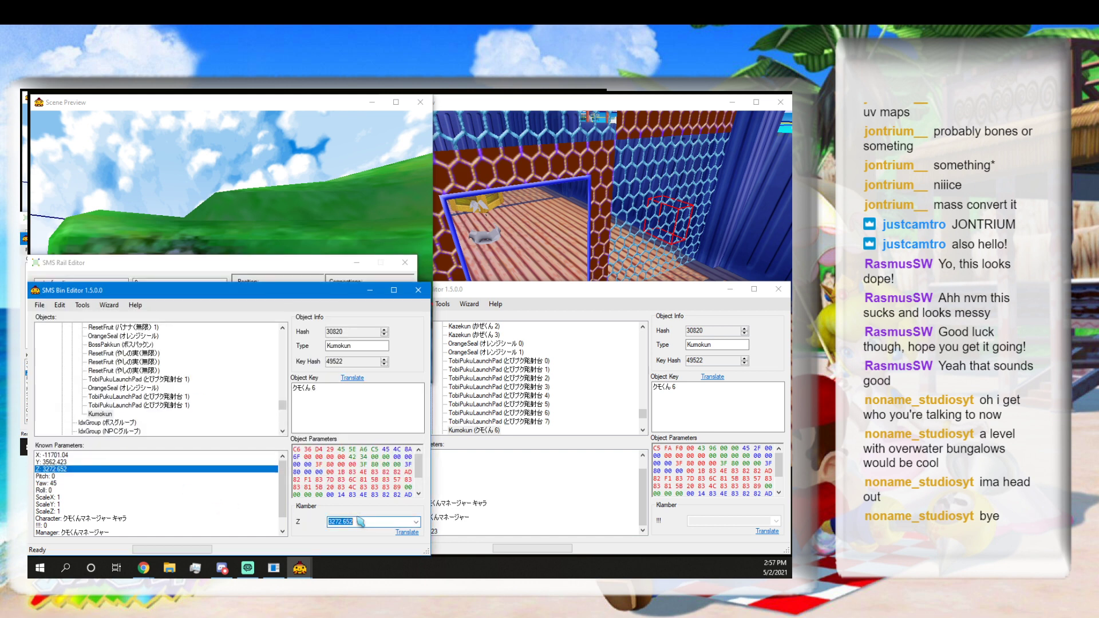
{"action": "left_click", "coordinate": [324, 268]}
{"action": "left_click_drag", "start_coordinate": [276, 325], "coordinate": [166, 324]}
{"action": "key", "text": "ctrl+v"}
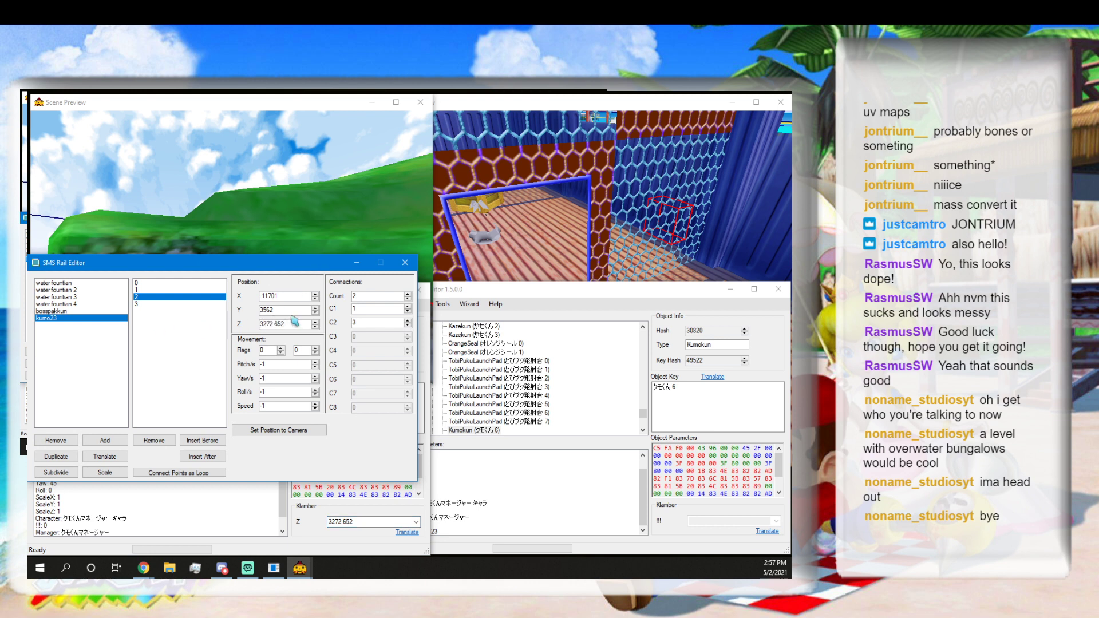
{"action": "left_click", "coordinate": [295, 310]}
{"action": "left_click", "coordinate": [292, 296]}
Select rail point 3 and move the Klamber up to the cliff's grassy edge, to about X -11722, Y 4255, Z 3252.
{"action": "left_click", "coordinate": [171, 304]}
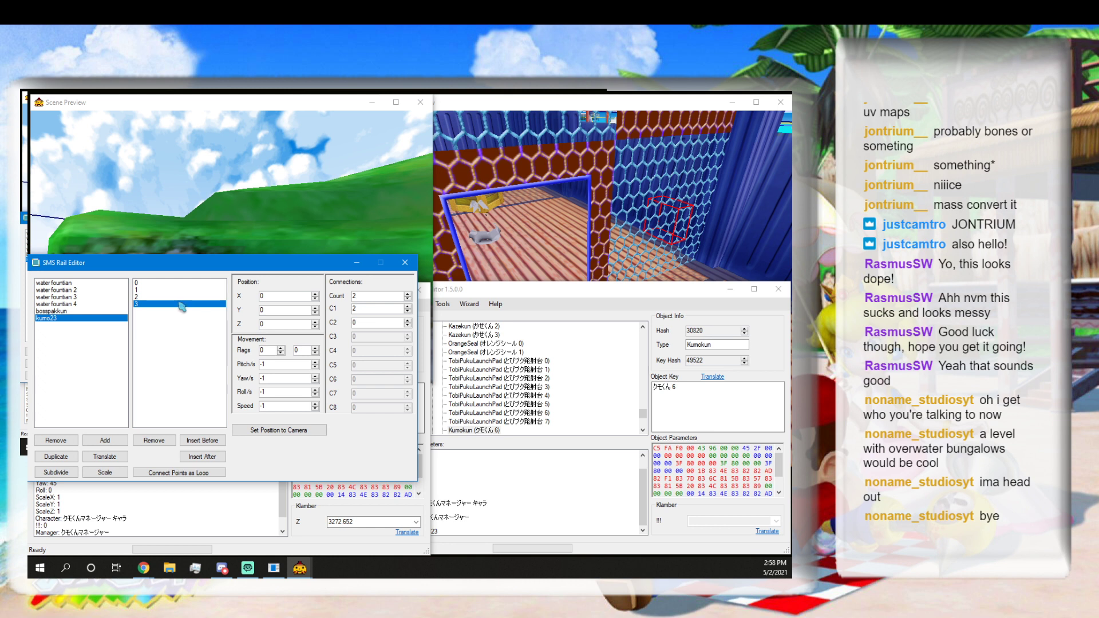
{"action": "left_click", "coordinate": [178, 298]}
{"action": "left_click", "coordinate": [175, 305]}
{"action": "left_click", "coordinate": [242, 253]}
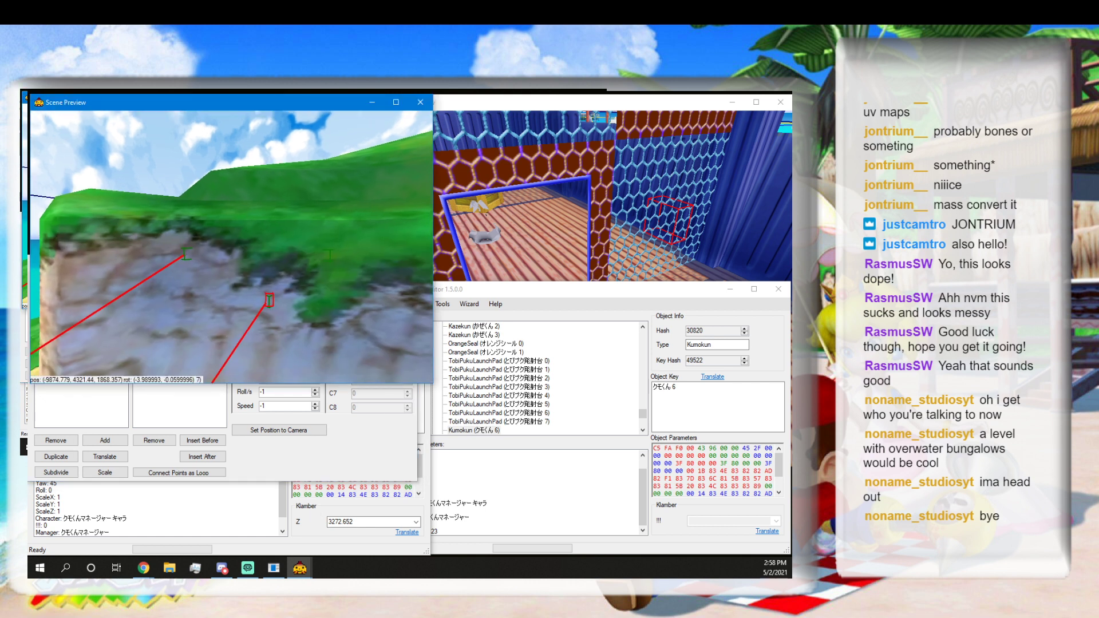
{"action": "key", "text": "w"}
{"action": "key", "text": "d"}
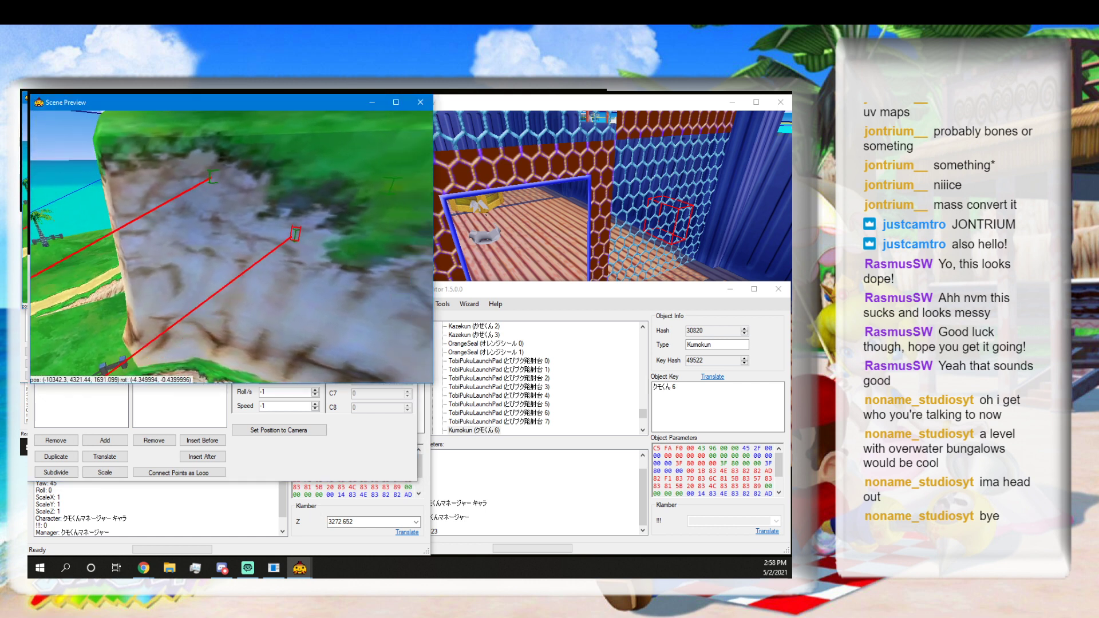
{"action": "key", "text": "w"}
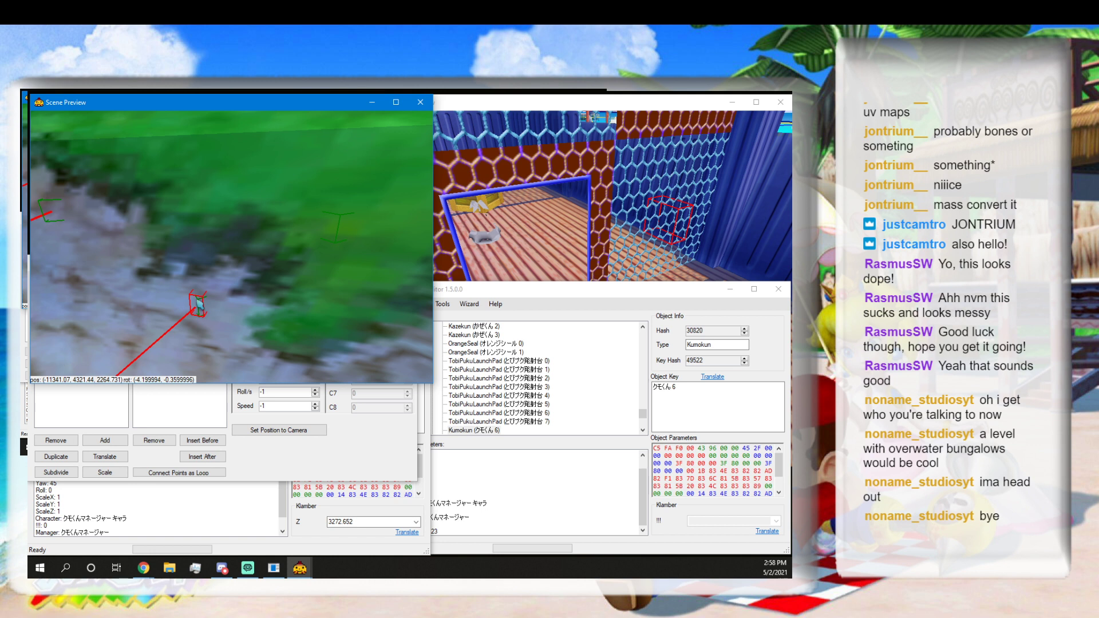
{"action": "left_click_drag", "start_coordinate": [192, 298], "coordinate": [195, 180]}
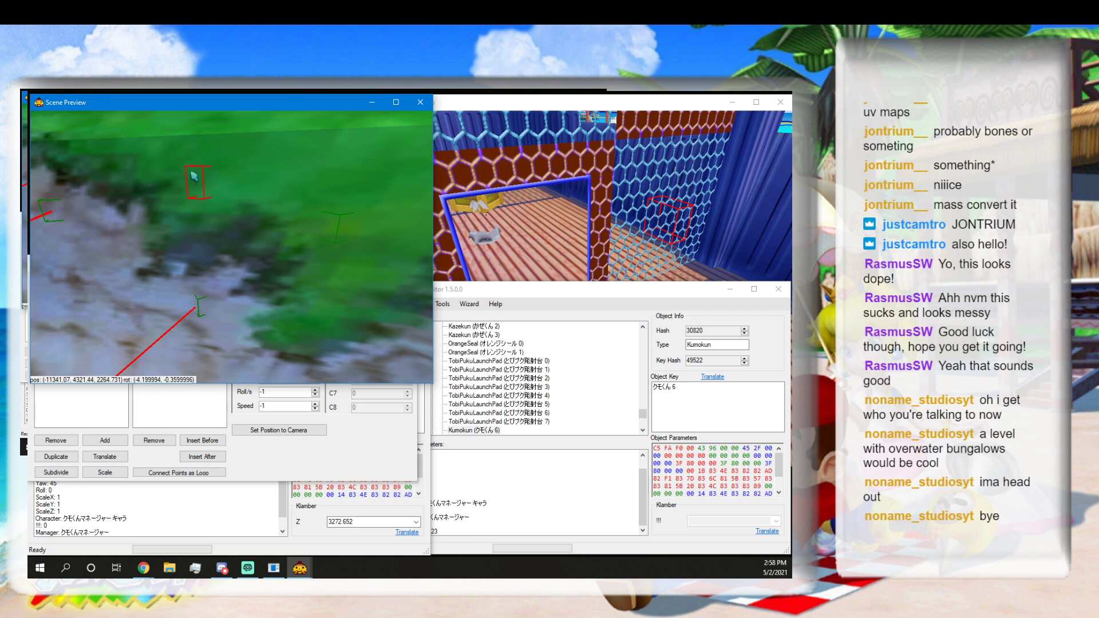
Copy the Klamber's X position, -11722.1, into point 3 of the kumo23 rail.
{"action": "left_click", "coordinate": [394, 452]}
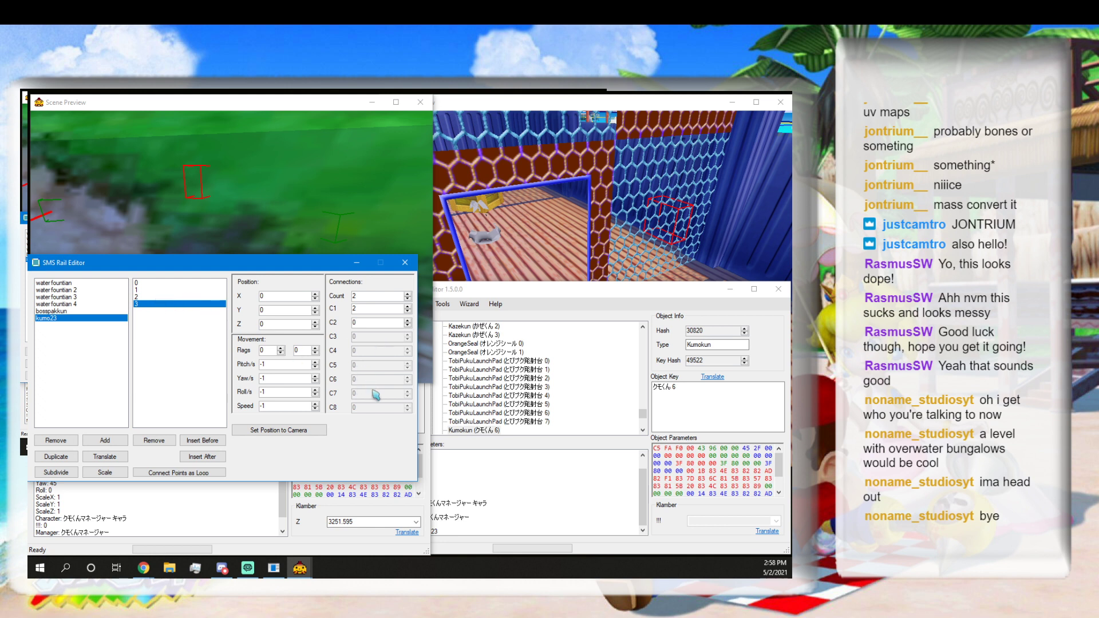
{"action": "left_click", "coordinate": [247, 491]}
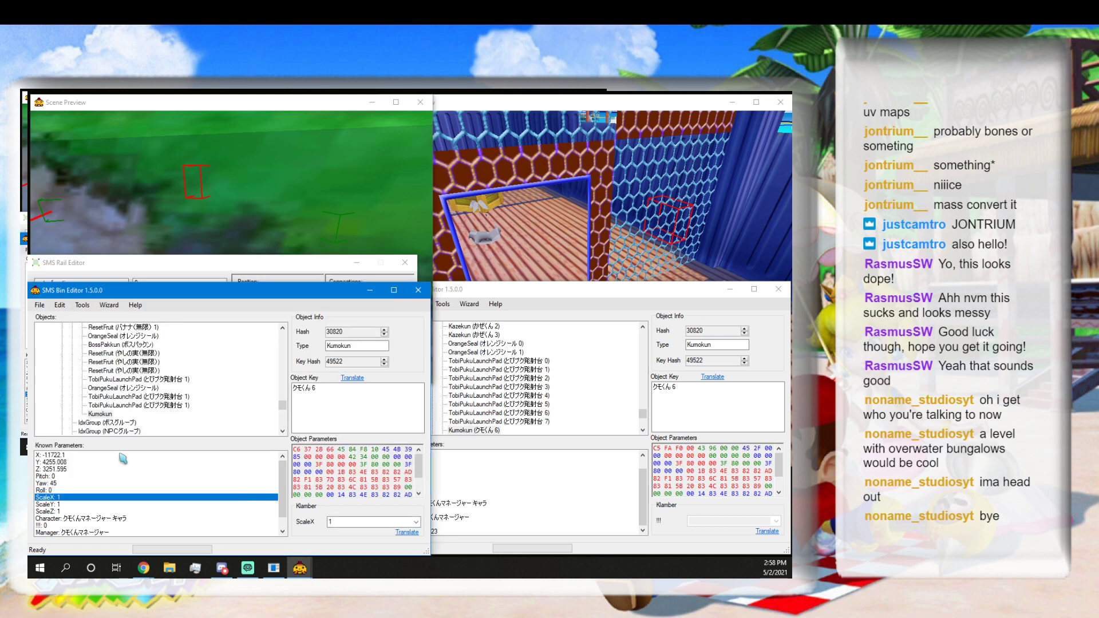
{"action": "left_click", "coordinate": [123, 455]}
{"action": "double_click", "coordinate": [358, 520]}
{"action": "key", "text": "ctrl+c"}
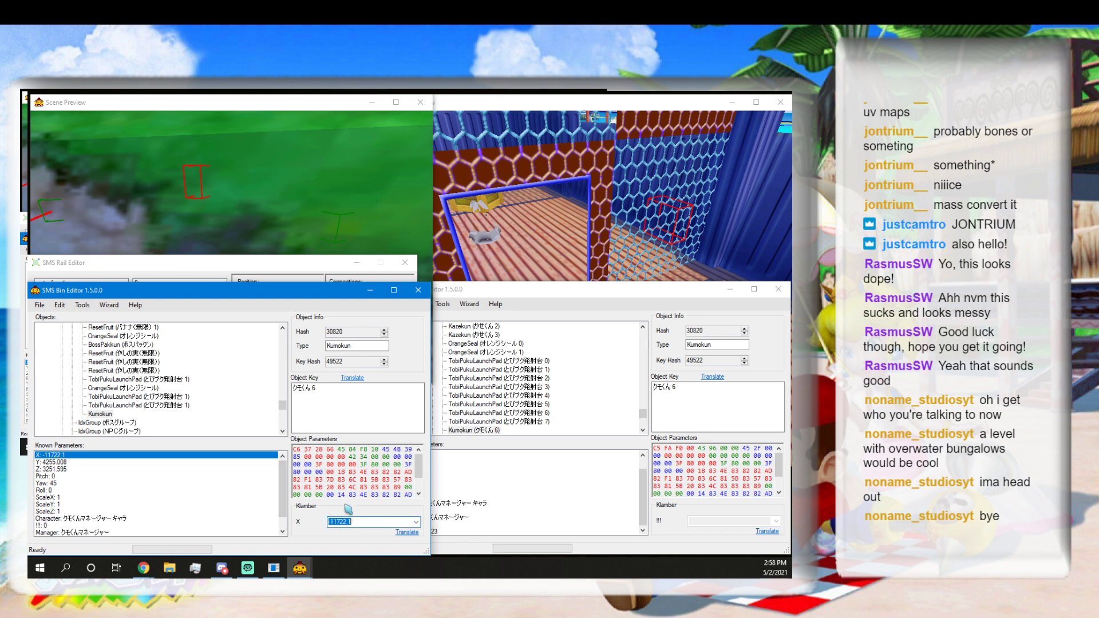
{"action": "left_click", "coordinate": [218, 270]}
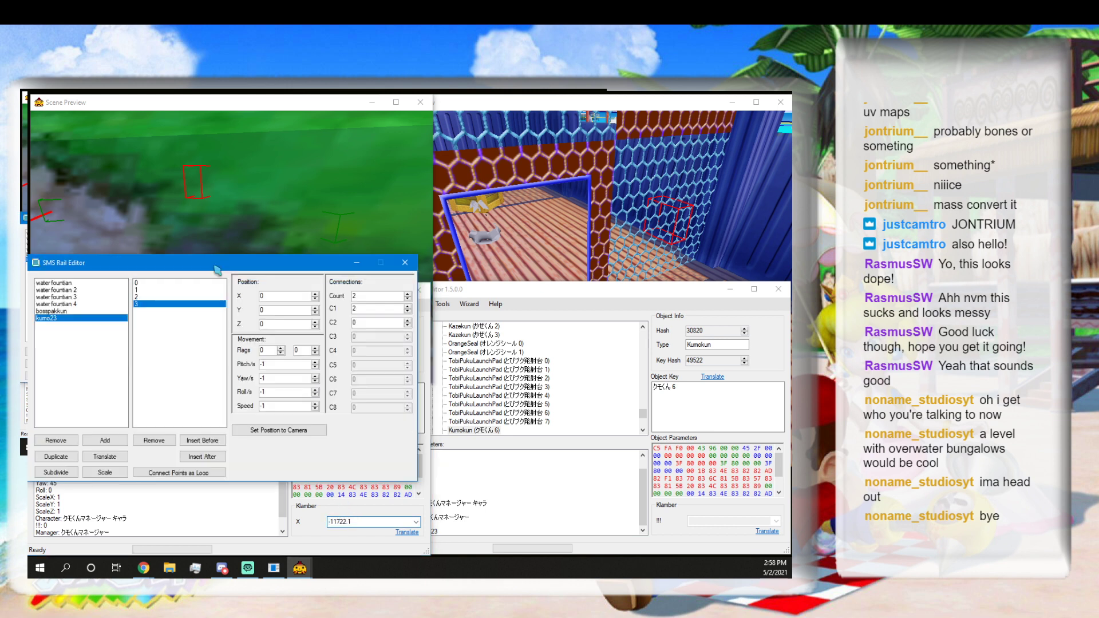
{"action": "left_click", "coordinate": [147, 283]}
{"action": "double_click", "coordinate": [291, 296]}
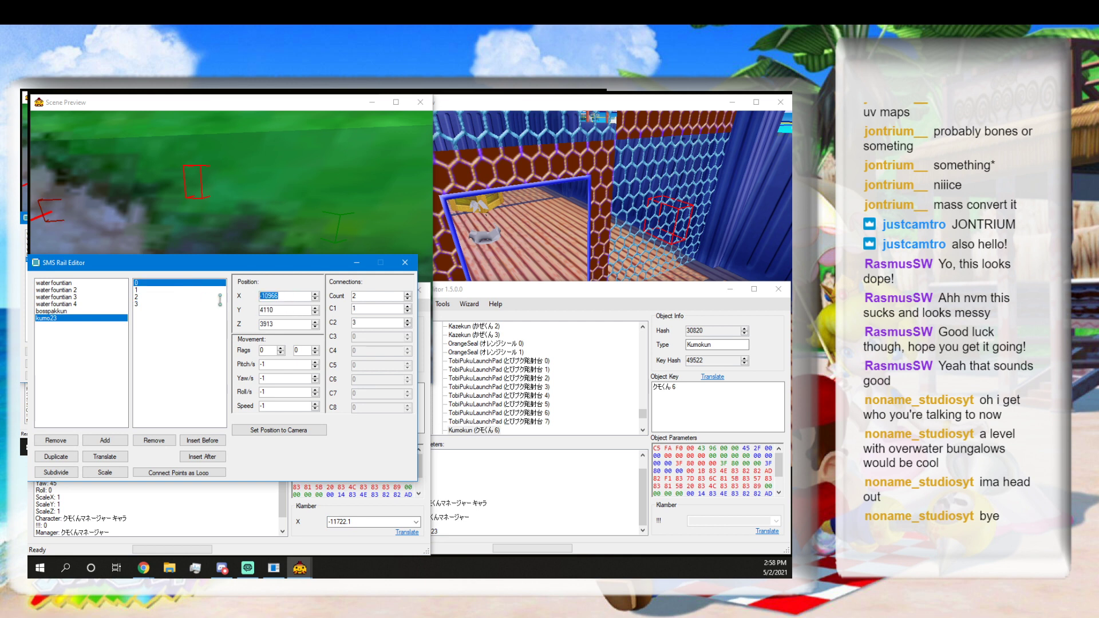
{"action": "left_click", "coordinate": [156, 304]}
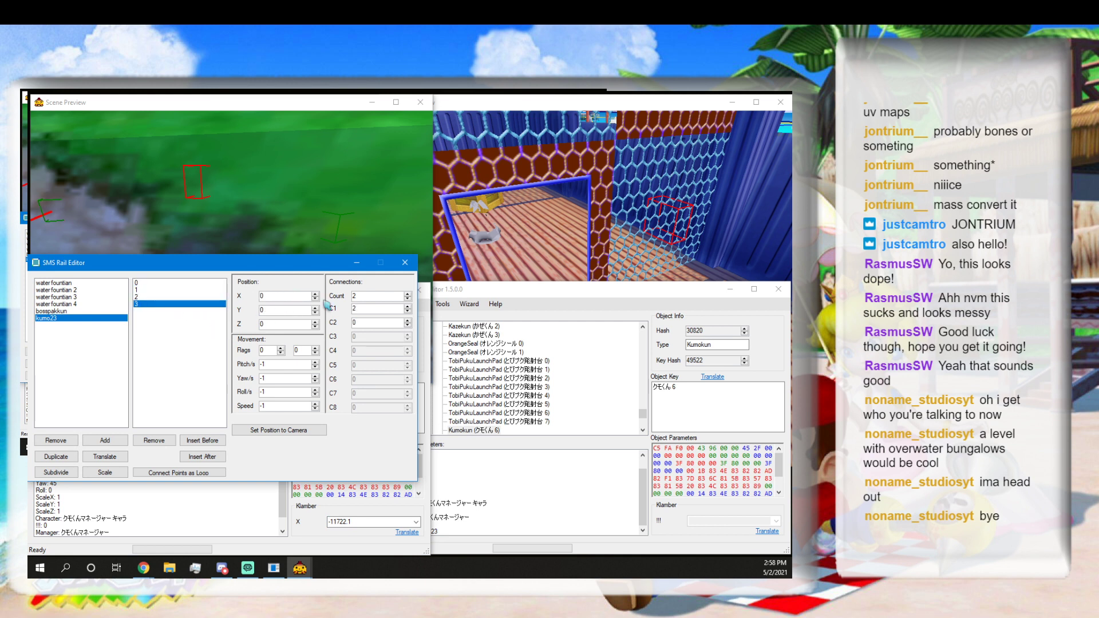
{"action": "double_click", "coordinate": [282, 298]}
{"action": "key", "text": "ctrl+v"}
Copy the Klamber's Y position, 4255.008, into point 3 of the kumo23 rail.
{"action": "left_click", "coordinate": [155, 505]}
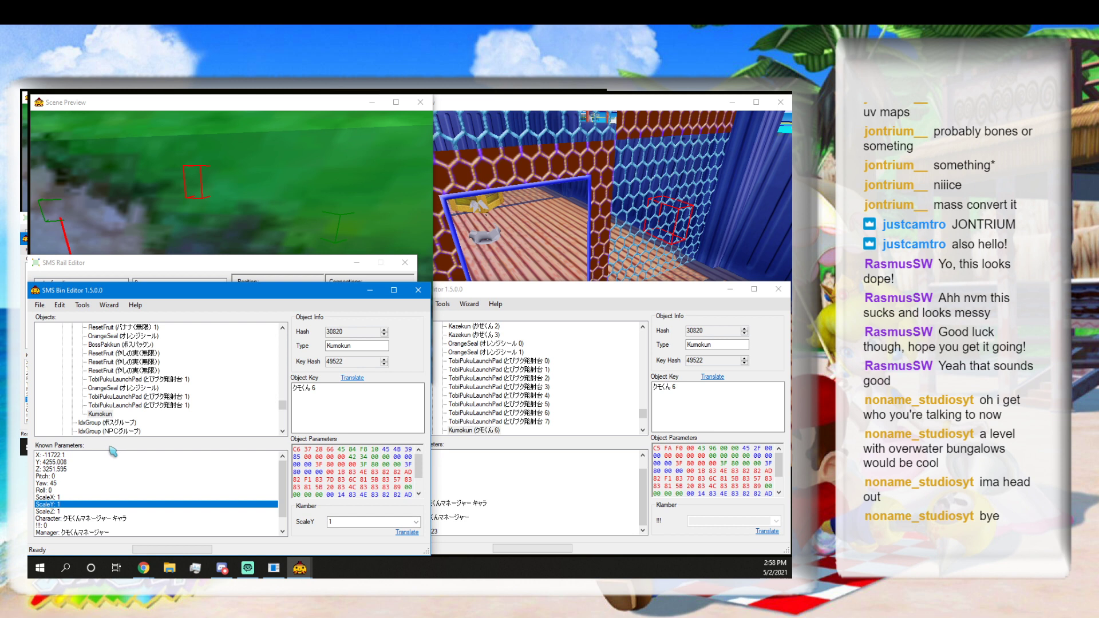
{"action": "left_click", "coordinate": [94, 462]}
{"action": "double_click", "coordinate": [360, 520]}
{"action": "key", "text": "ctrl+c"}
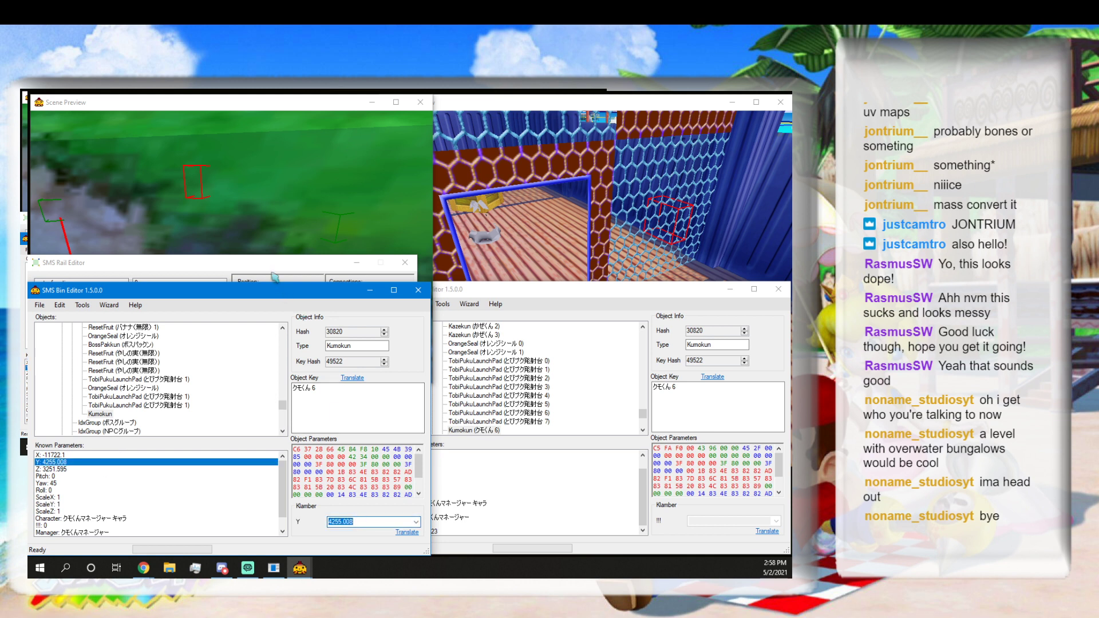
{"action": "key", "text": "alt+Tab"}
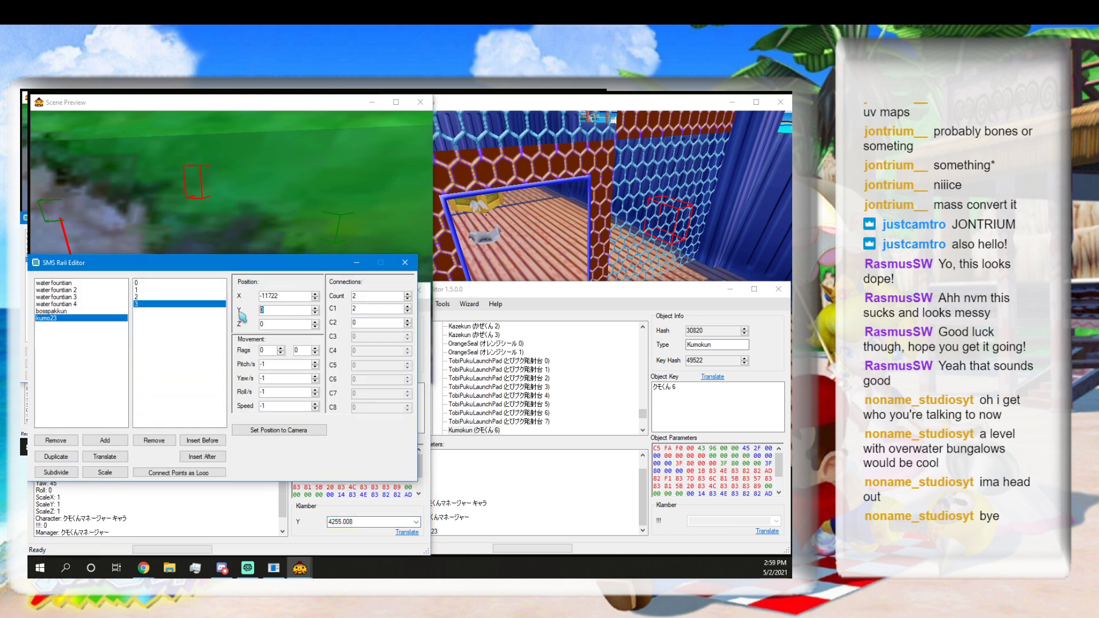
{"action": "key", "text": "ctrl+v"}
Copy the Klamber's Z position, 3251.595, into point 3 of the kumo23 rail.
{"action": "left_click", "coordinate": [118, 504]}
{"action": "left_click", "coordinate": [105, 469]}
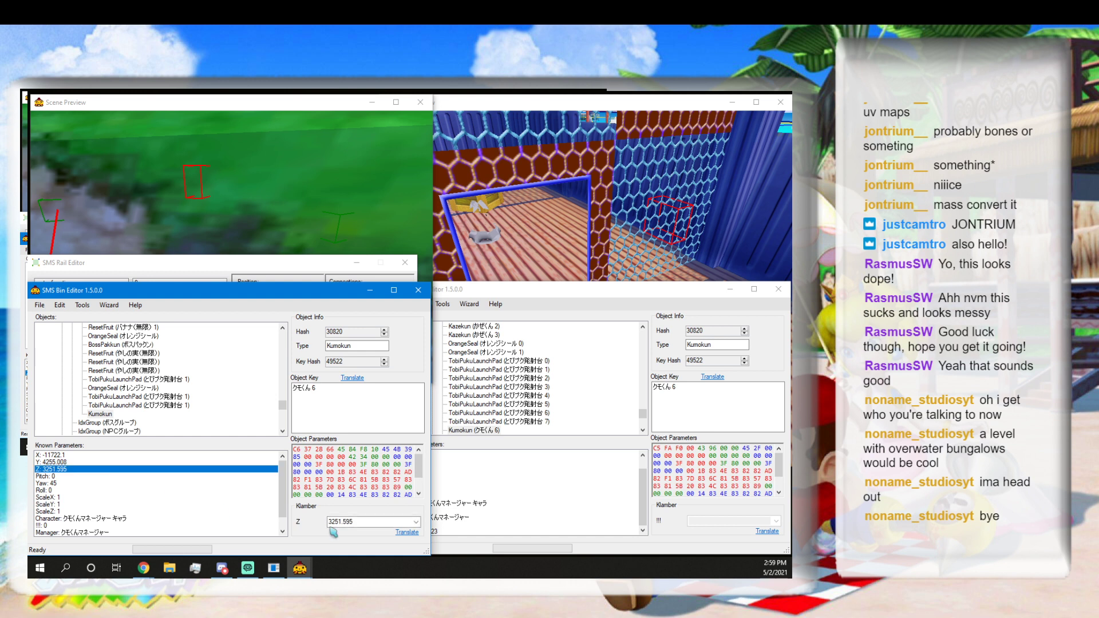
{"action": "double_click", "coordinate": [373, 520]}
{"action": "key", "text": "ctrl+c"}
{"action": "left_click", "coordinate": [259, 267]}
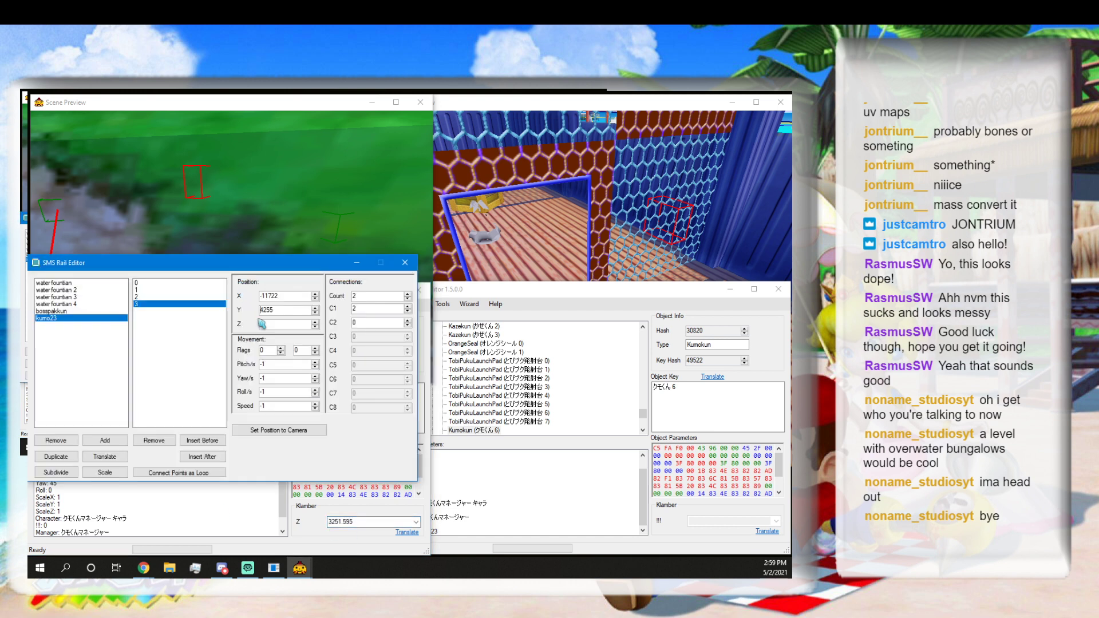
{"action": "key", "text": "ctrl+v"}
{"action": "left_click", "coordinate": [285, 309]}
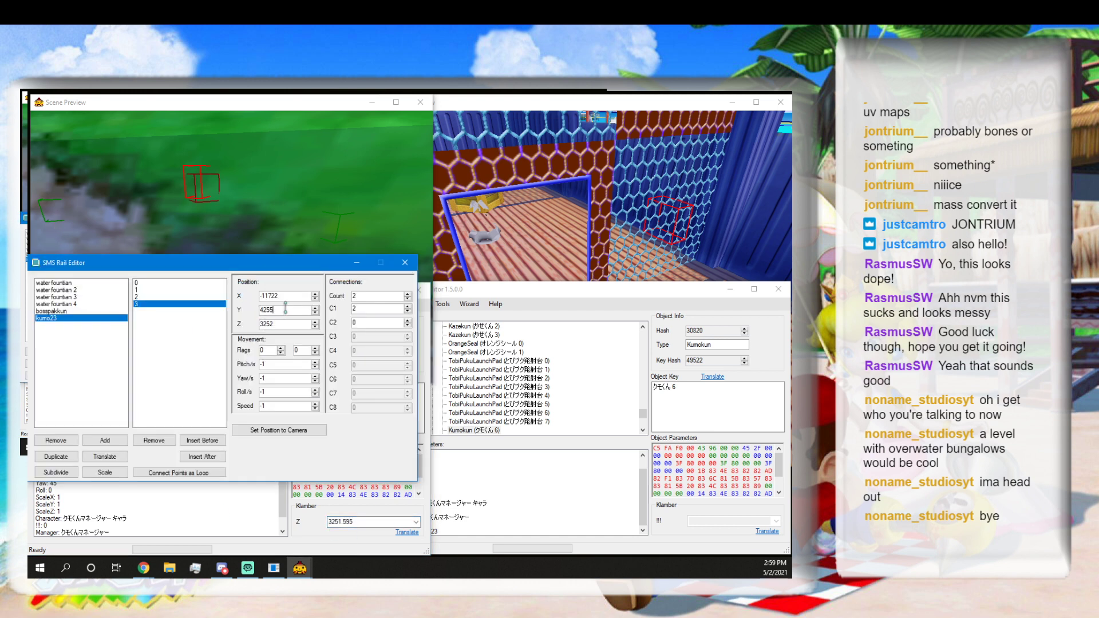
{"action": "left_click", "coordinate": [214, 194]}
{"action": "key", "text": "s"}
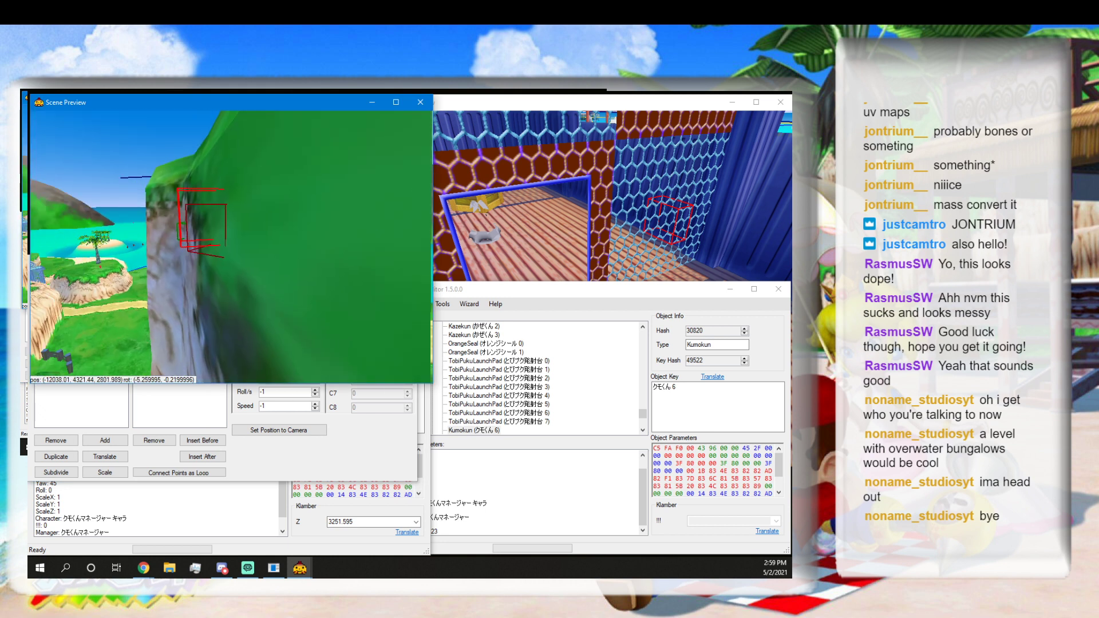
Examine the placed kumo23 rail points and the Klamber along the cliff wall from several viewpoints.
{"action": "key", "text": "e"}
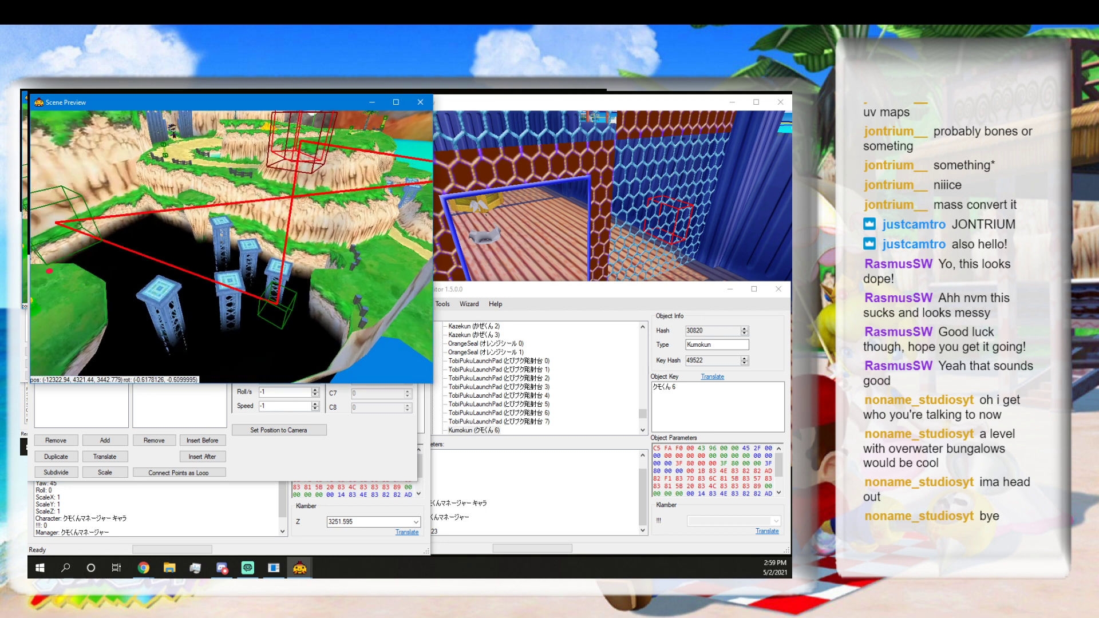
{"action": "key", "text": "w"}
{"action": "key", "text": "w"}
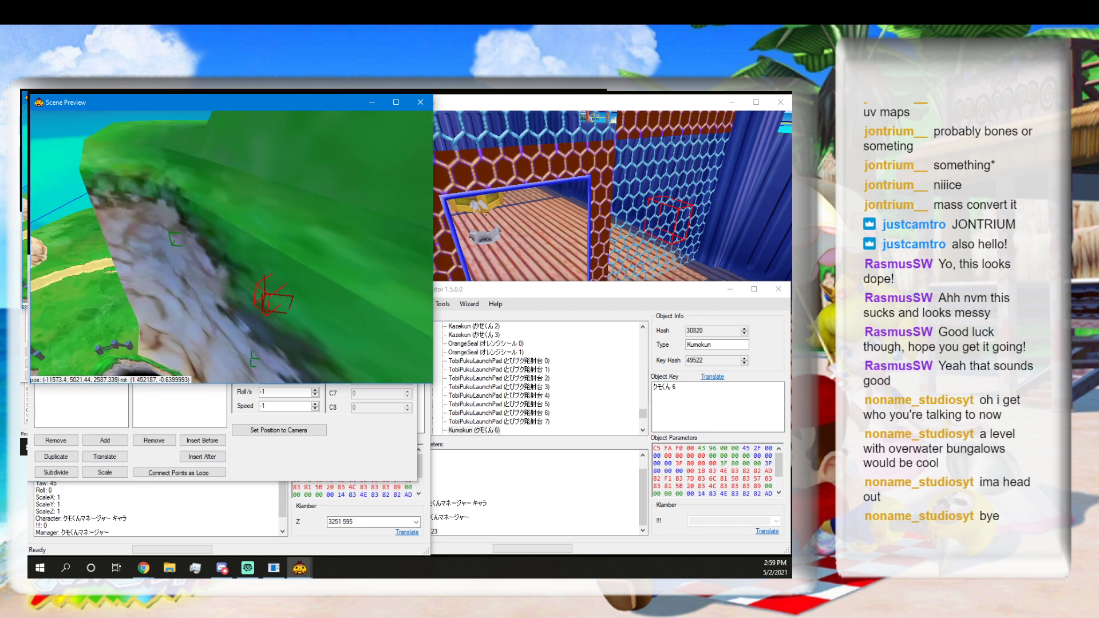
{"action": "left_click_drag", "start_coordinate": [232, 246], "coordinate": [235, 246]}
{"action": "key", "text": "q"}
{"action": "key", "text": "s"}
{"action": "key", "text": "d"}
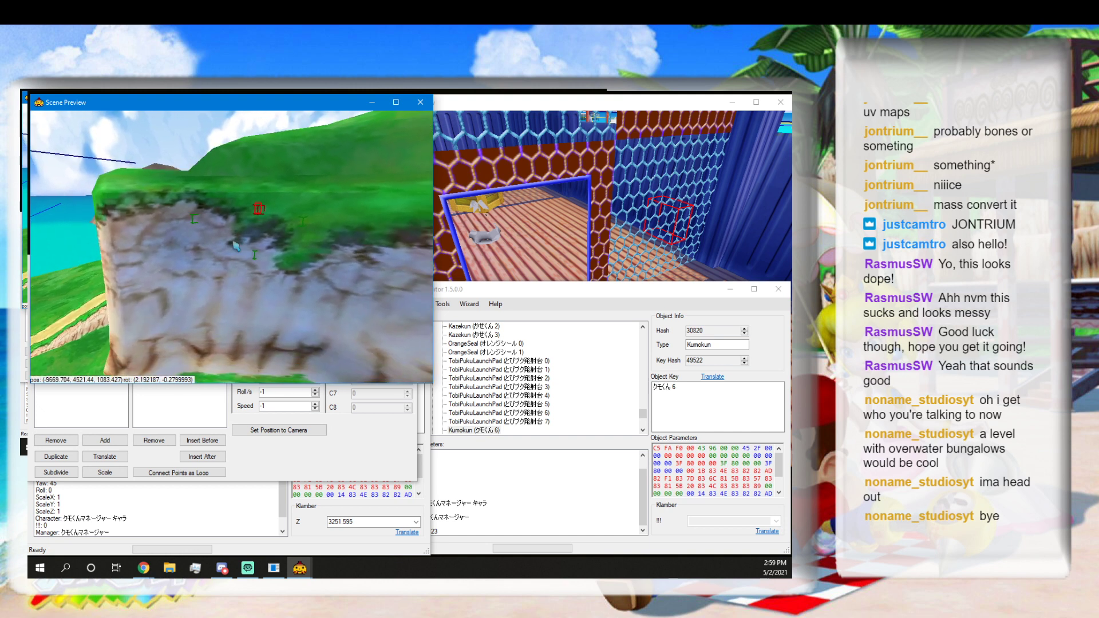
Close the rail editor and select the Klamber's Character parameter in the mamma3 object.
{"action": "left_click", "coordinate": [321, 451]}
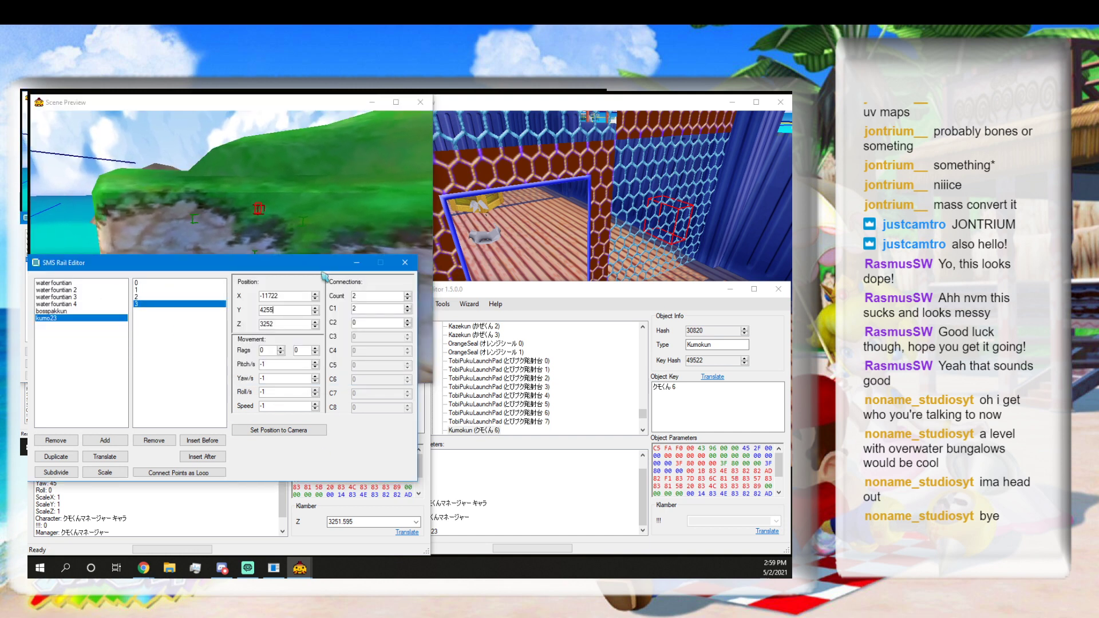
{"action": "left_click", "coordinate": [404, 264]}
{"action": "scroll", "coordinate": [114, 503], "scroll_direction": "down", "scroll_amount": 1}
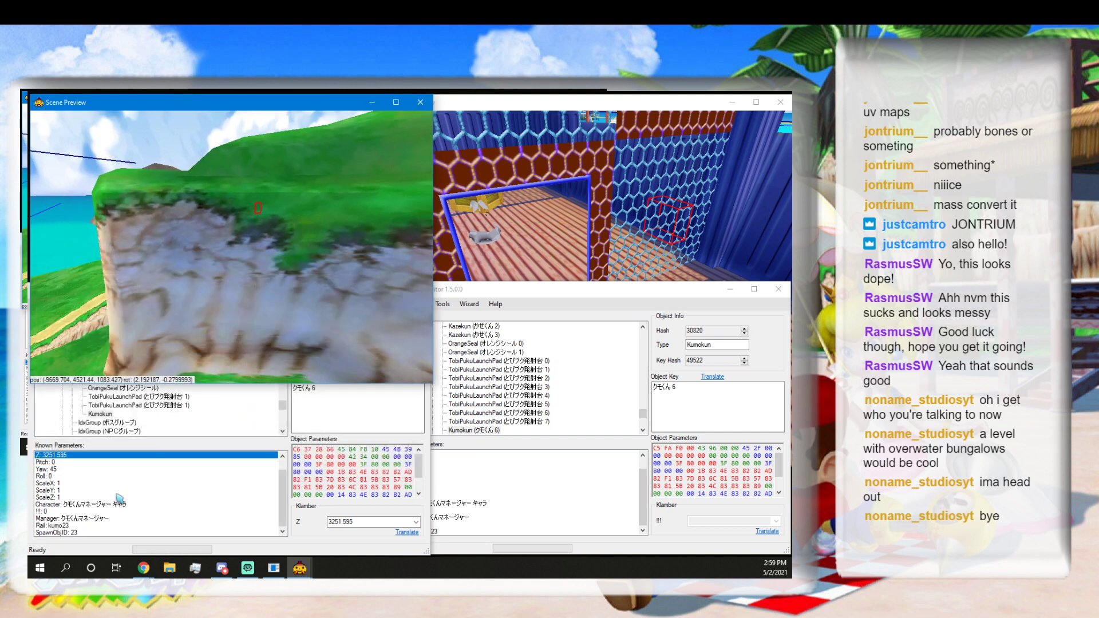
{"action": "left_click", "coordinate": [113, 510]}
{"action": "left_click", "coordinate": [114, 504]}
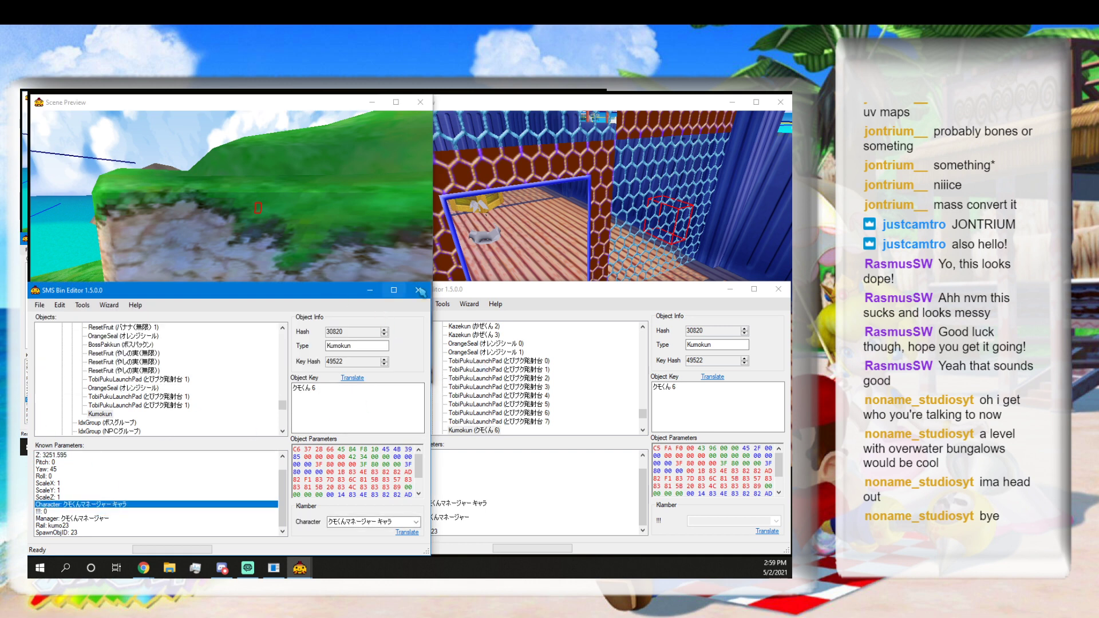
Close the reference bin editor that holds the original ricco1 Klamber, along with its scene preview.
{"action": "left_click", "coordinate": [497, 299]}
{"action": "left_click_drag", "start_coordinate": [499, 297], "coordinate": [463, 289]}
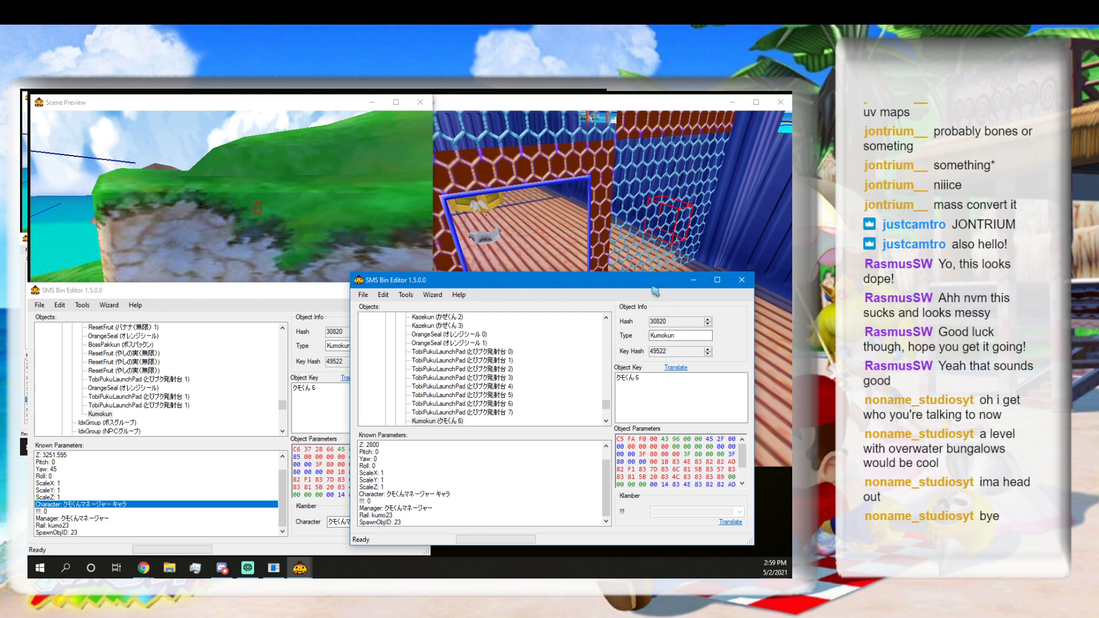
{"action": "left_click", "coordinate": [741, 280]}
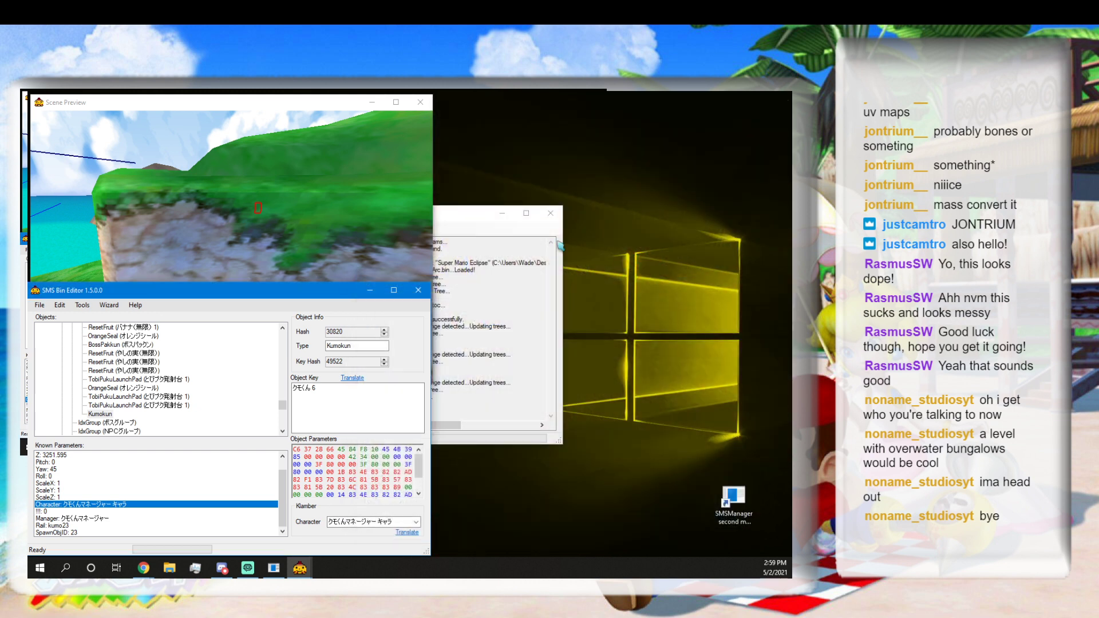
Bring the SMS Project Manager to the front and move it clear of the remaining bin editor.
{"action": "left_click", "coordinate": [443, 224]}
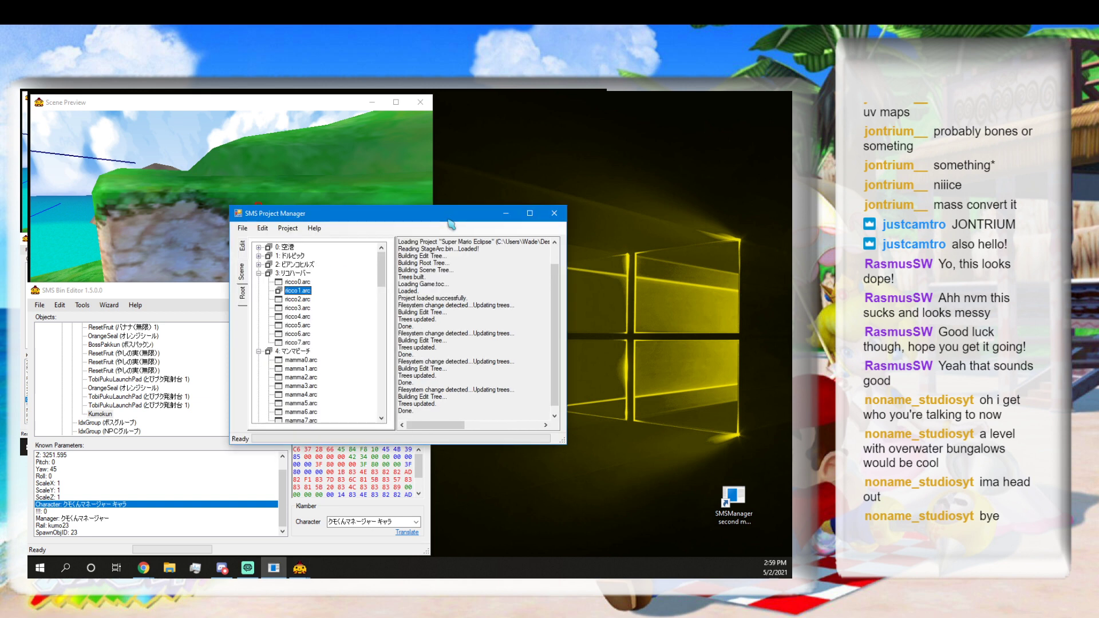
{"action": "left_click_drag", "start_coordinate": [434, 224], "coordinate": [497, 240]}
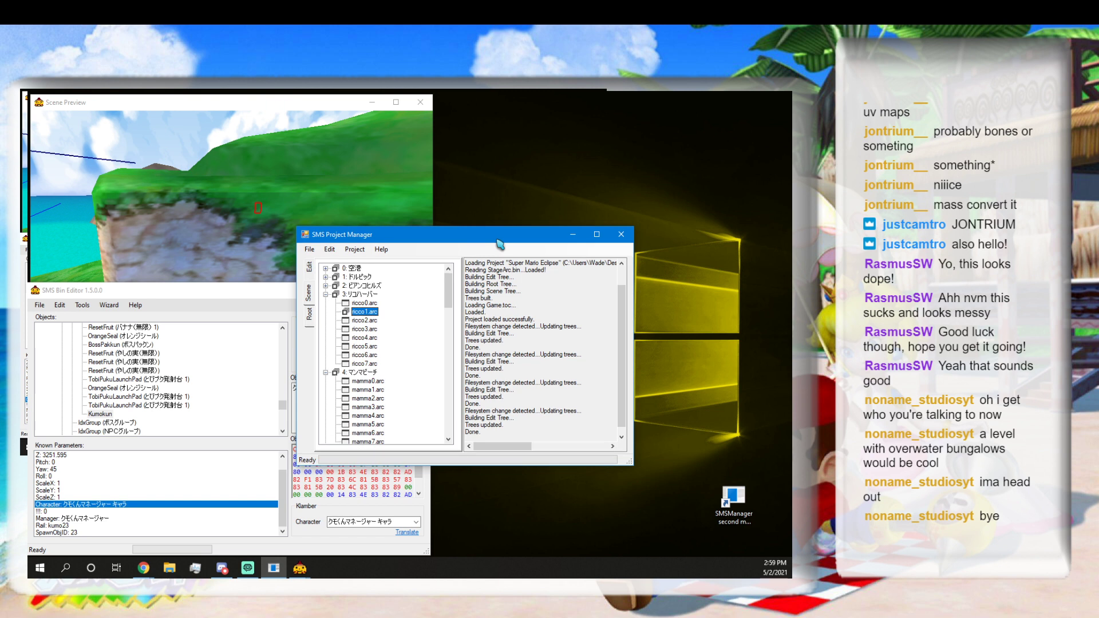
{"action": "left_click_drag", "start_coordinate": [499, 245], "coordinate": [635, 240]}
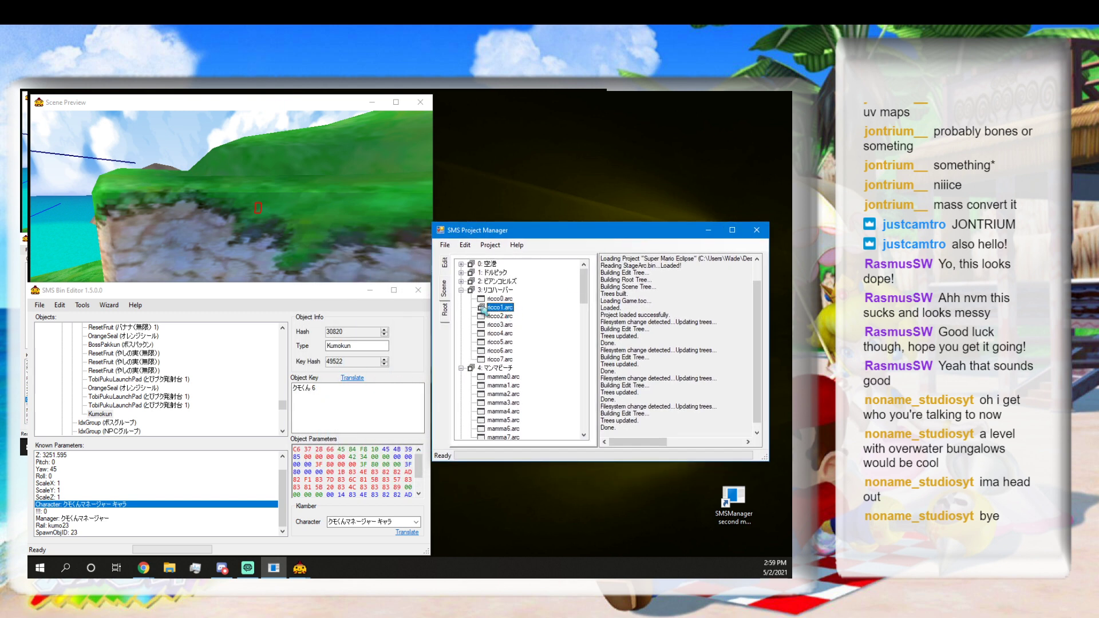
Close the remaining bin editor with the mamma3 scene and its preview.
{"action": "left_click", "coordinate": [98, 292]}
{"action": "left_click", "coordinate": [40, 305]}
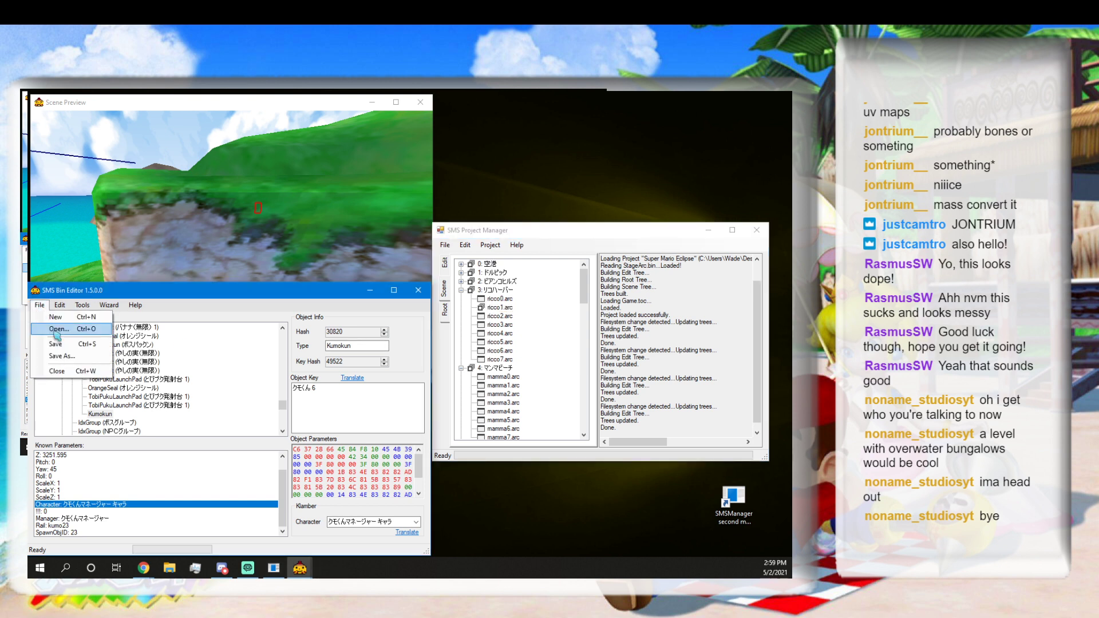
{"action": "left_click", "coordinate": [416, 290]}
{"action": "left_click", "coordinate": [416, 291]}
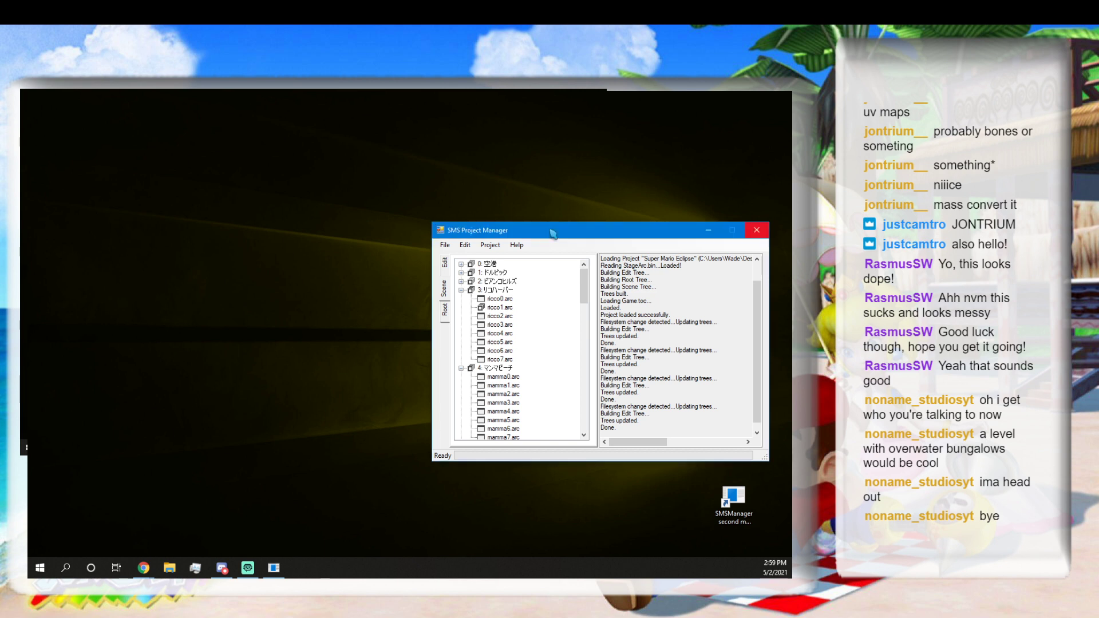
Export the current project to .arc files and launch a second SMS Project Manager window set to the scene view.
{"action": "left_click_drag", "start_coordinate": [531, 228], "coordinate": [330, 222]}
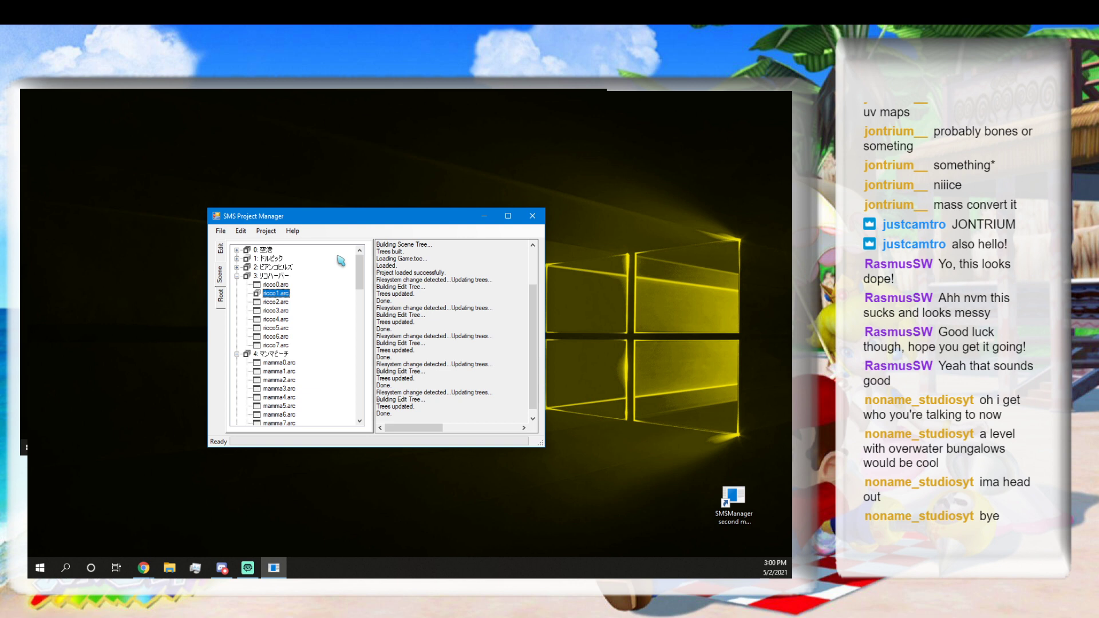
{"action": "key", "text": "ctrl+e"}
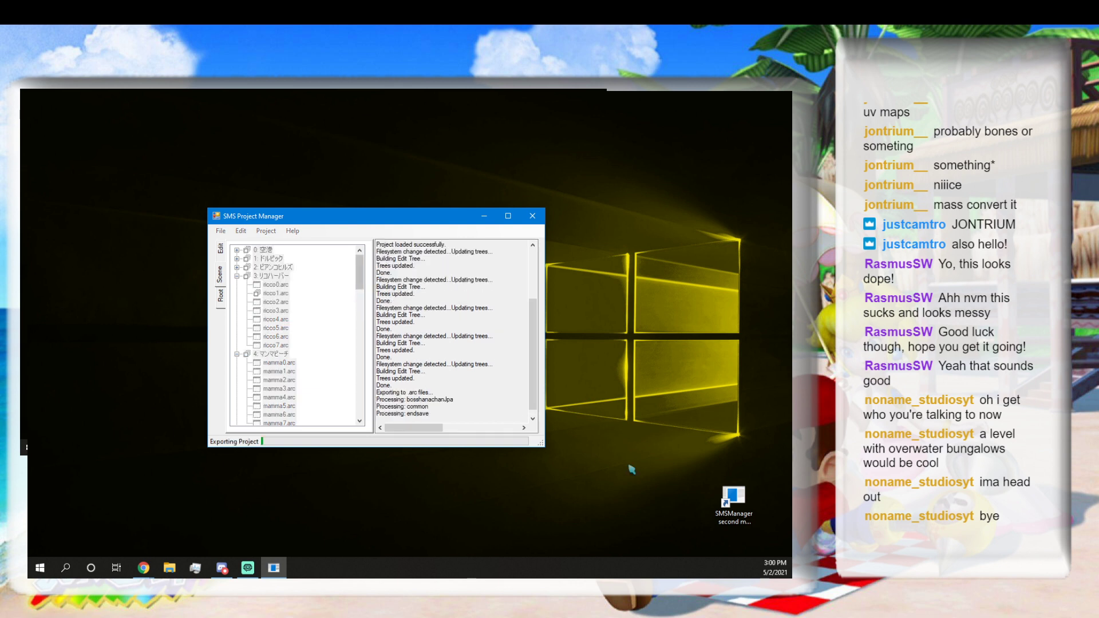
{"action": "double_click", "coordinate": [743, 502]}
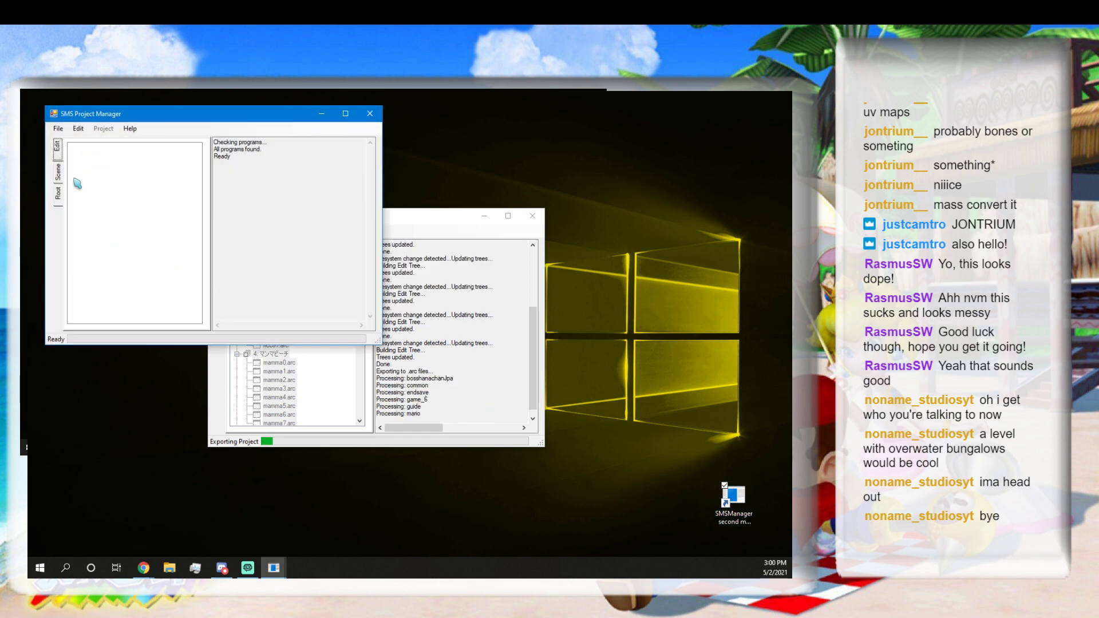
{"action": "left_click", "coordinate": [63, 170]}
{"action": "left_click_drag", "start_coordinate": [125, 114], "coordinate": [288, 217]}
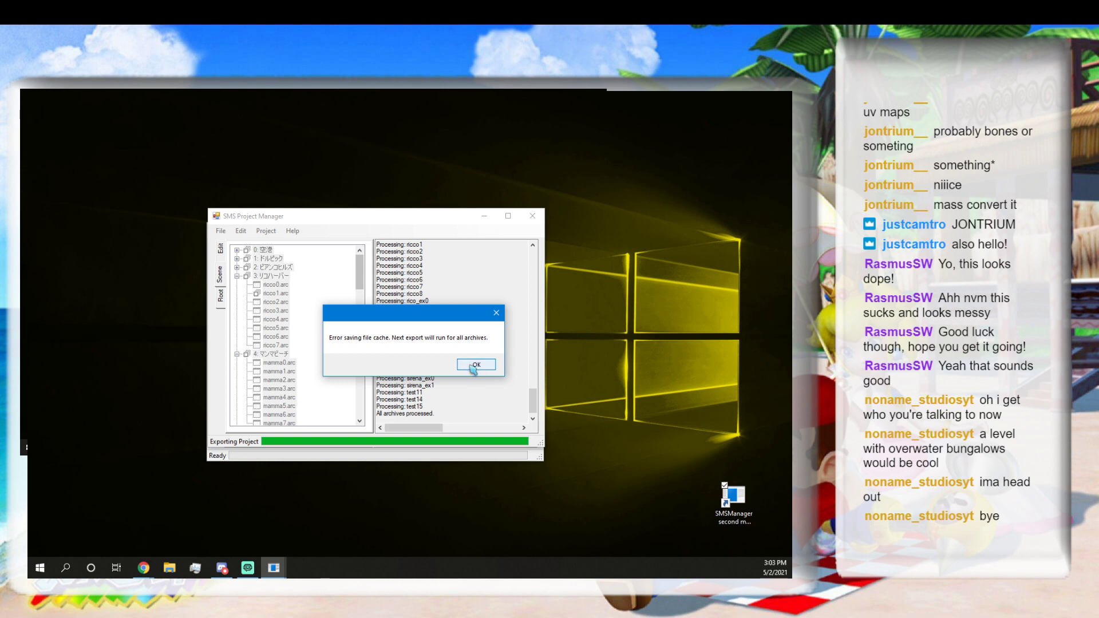
{"action": "left_click", "coordinate": [474, 365]}
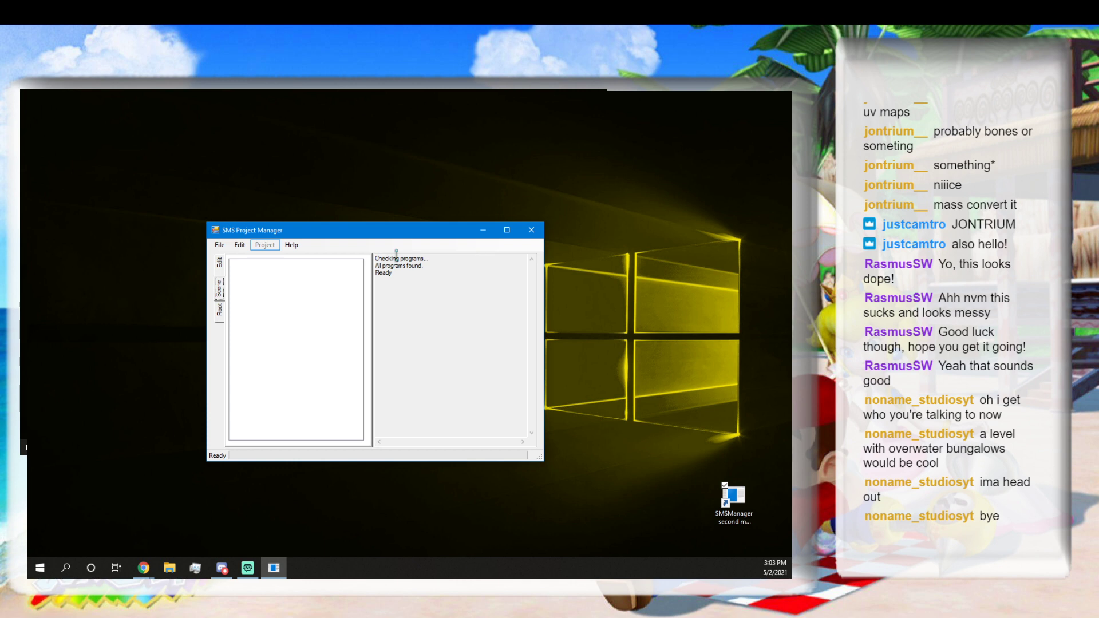
Load the Super Mario Eclipse project in the second project manager window.
{"action": "left_click", "coordinate": [221, 245]}
{"action": "mouse_move", "coordinate": [260, 269]}
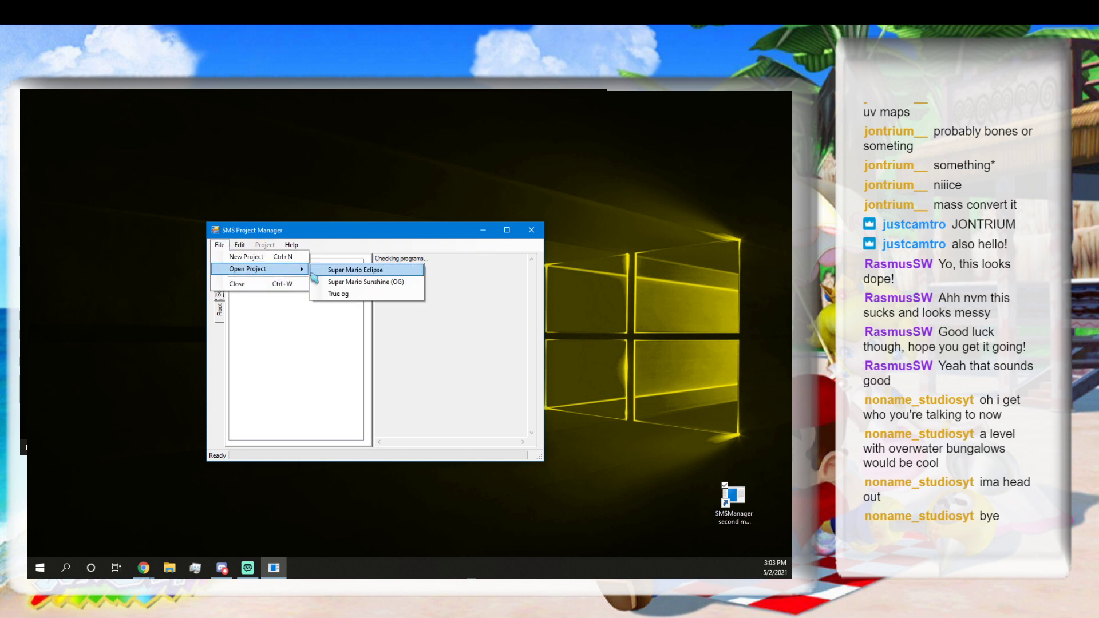
{"action": "left_click", "coordinate": [323, 270]}
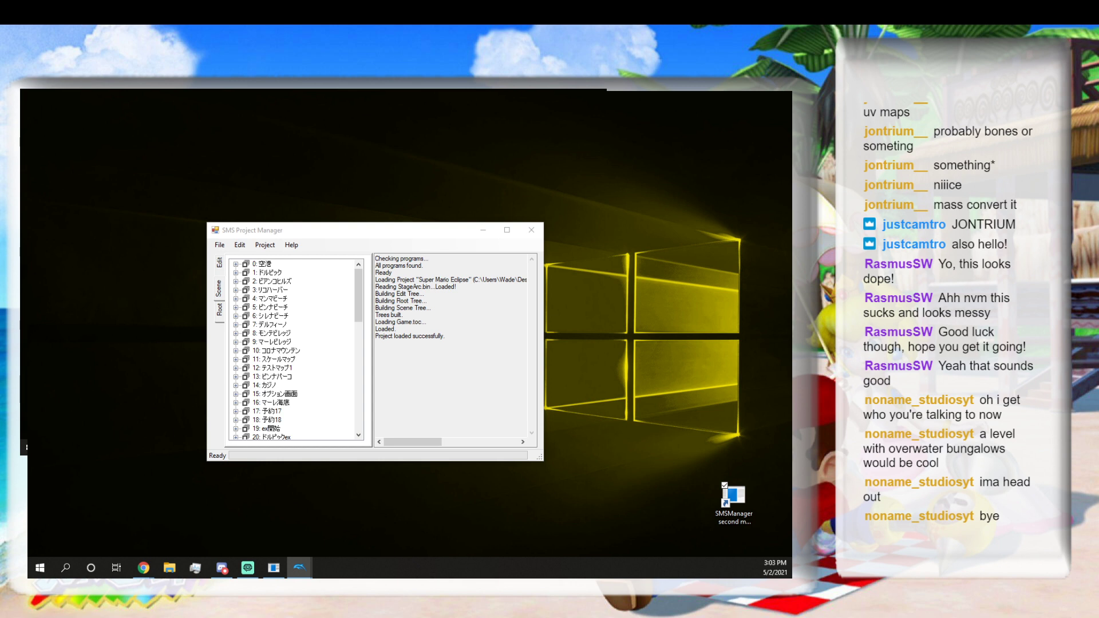
{"action": "left_click_drag", "start_coordinate": [378, 577], "coordinate": [454, 92]}
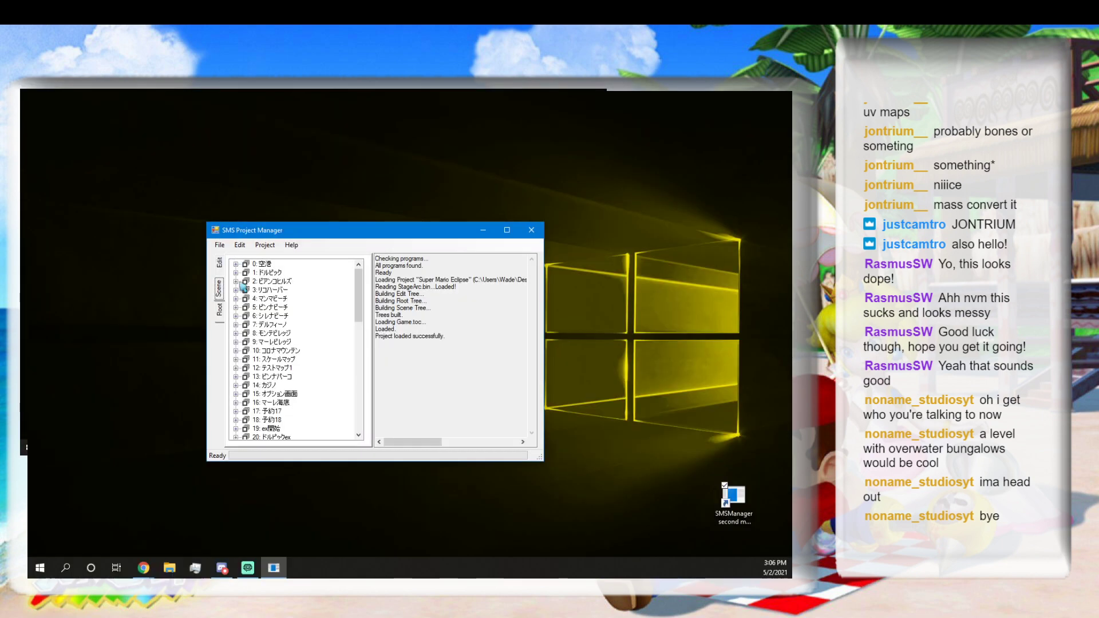
Open the mamma3.arc scene of stage 4 (マンマビーチ) for editing with its scene preview.
{"action": "left_click", "coordinate": [236, 299]}
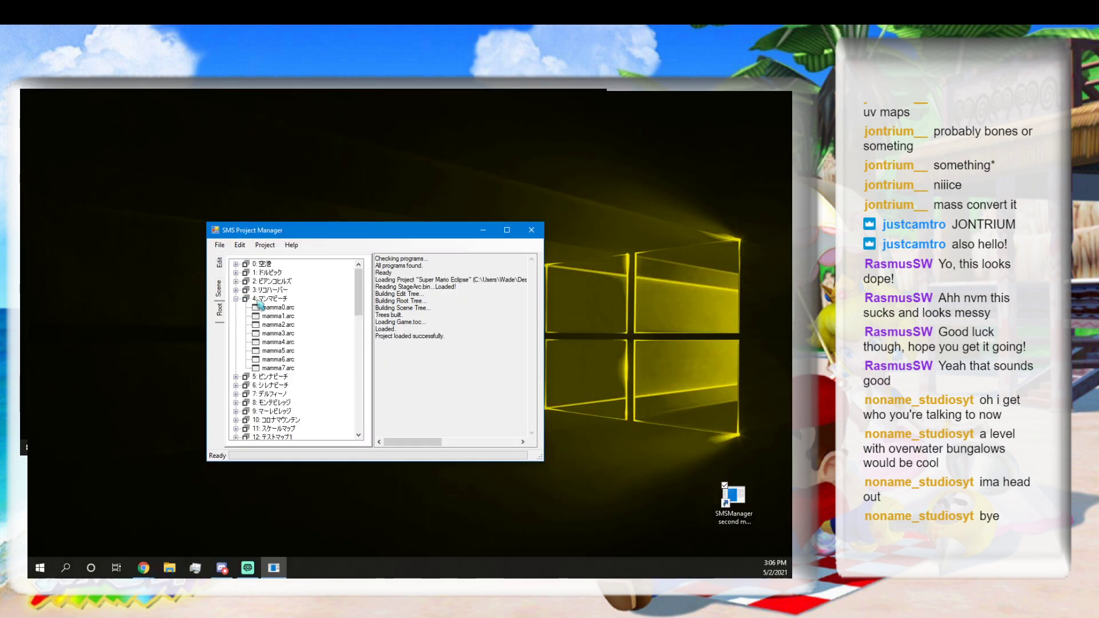
{"action": "left_click", "coordinate": [274, 309]}
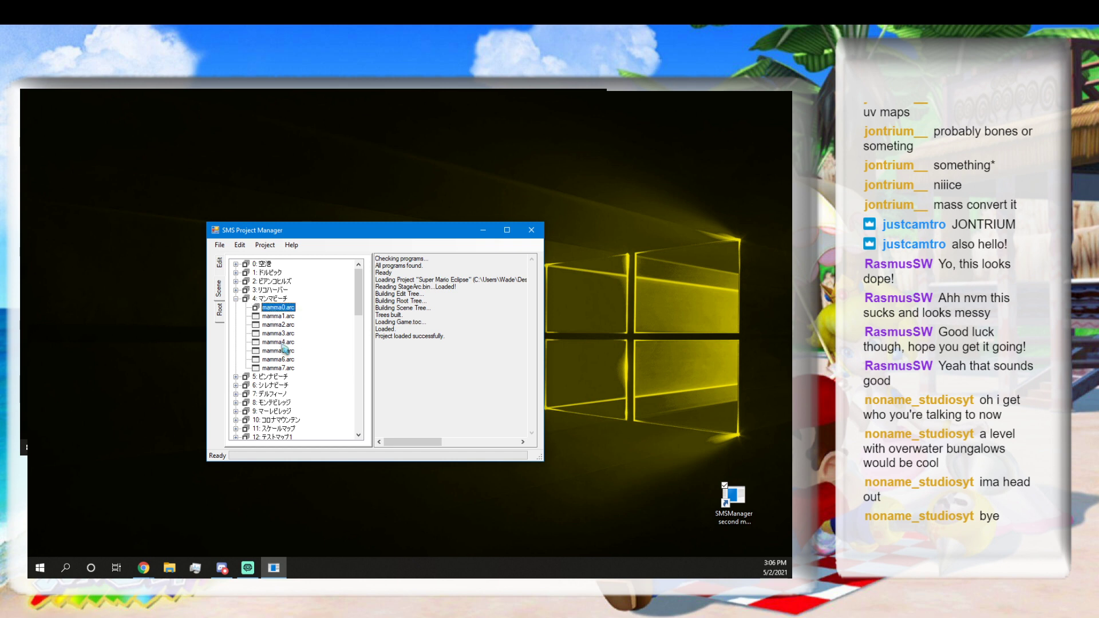
{"action": "right_click", "coordinate": [285, 334]}
{"action": "left_click", "coordinate": [290, 339]}
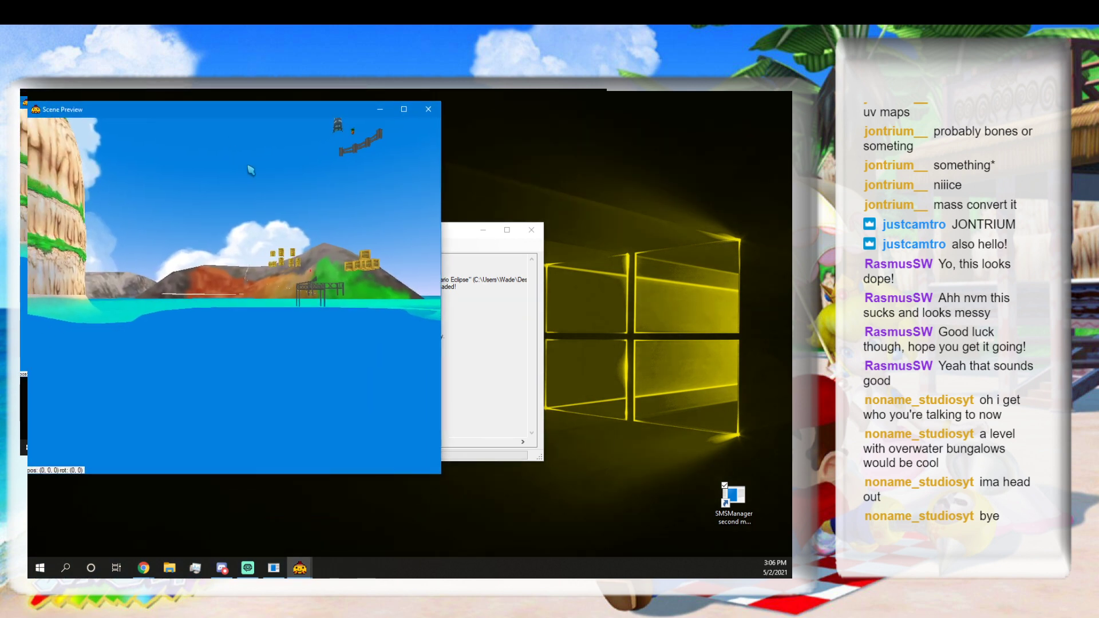
Find the Kumokun (クモくん 6) object in the scene's object list and select it for placement on the cliff.
{"action": "mouse_move", "coordinate": [234, 296]}
{"action": "right_mouse_down"}
{"action": "mouse_move", "coordinate": [329, 305]}
{"action": "mouse_move", "coordinate": [235, 293]}
{"action": "right_mouse_up"}
{"action": "key", "text": "w"}
{"action": "key", "text": "w"}
{"action": "key", "text": "w"}
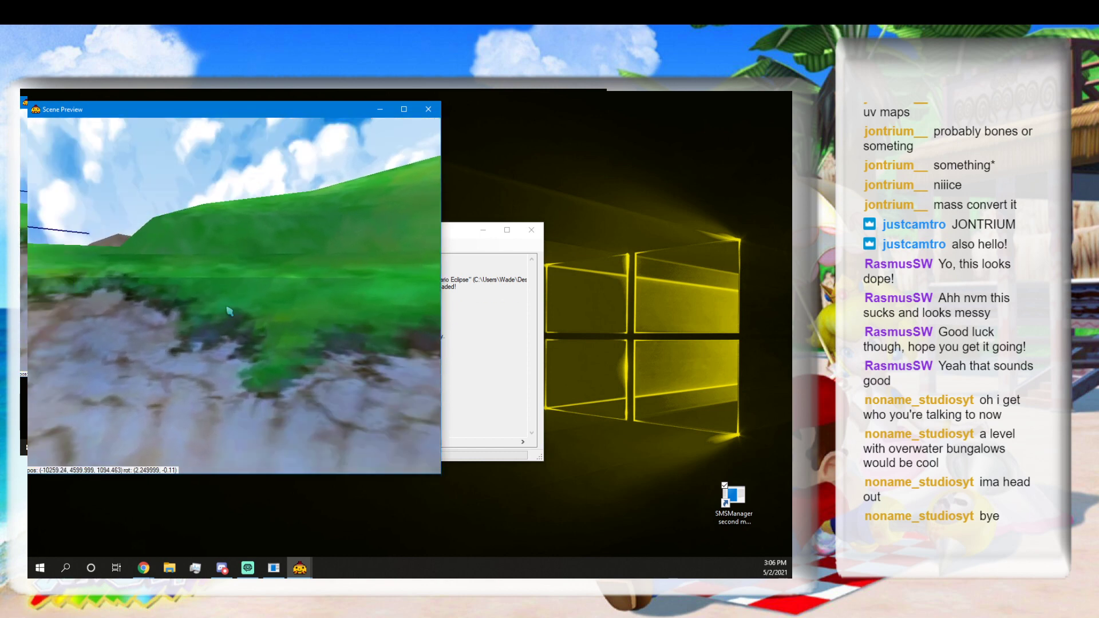
{"action": "left_click", "coordinate": [452, 229]}
{"action": "left_click_drag", "start_coordinate": [464, 575], "coordinate": [569, 300]}
{"action": "scroll", "coordinate": [521, 394], "scroll_direction": "up", "scroll_amount": 5}
{"action": "scroll", "coordinate": [522, 394], "scroll_direction": "up", "scroll_amount": 3}
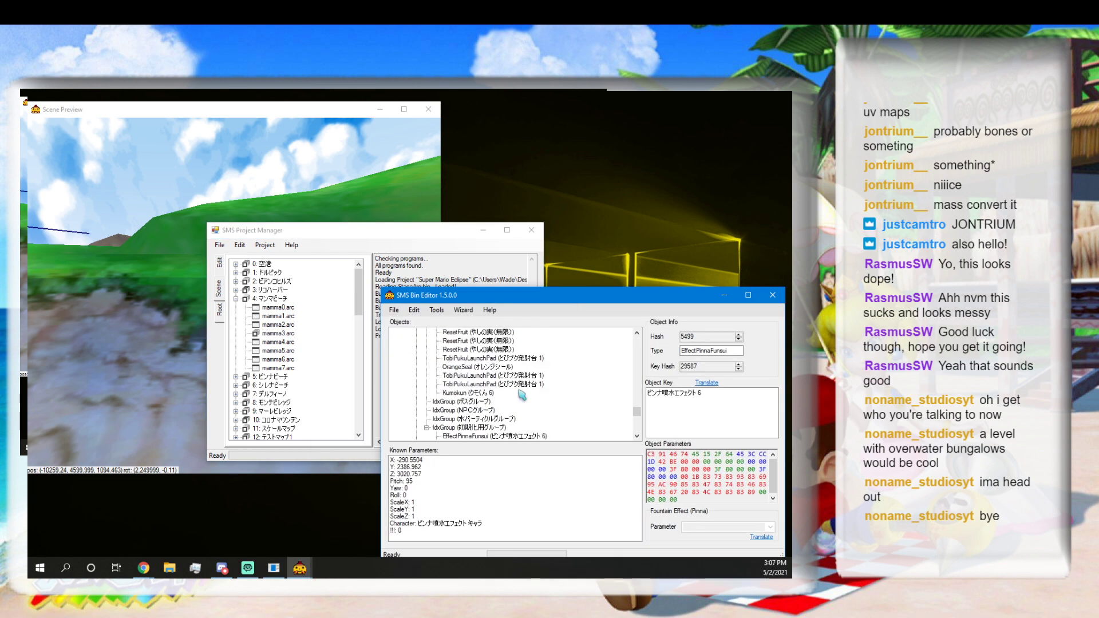
{"action": "scroll", "coordinate": [465, 424], "scroll_direction": "up", "scroll_amount": 1}
{"action": "scroll", "coordinate": [466, 425], "scroll_direction": "down", "scroll_amount": 1}
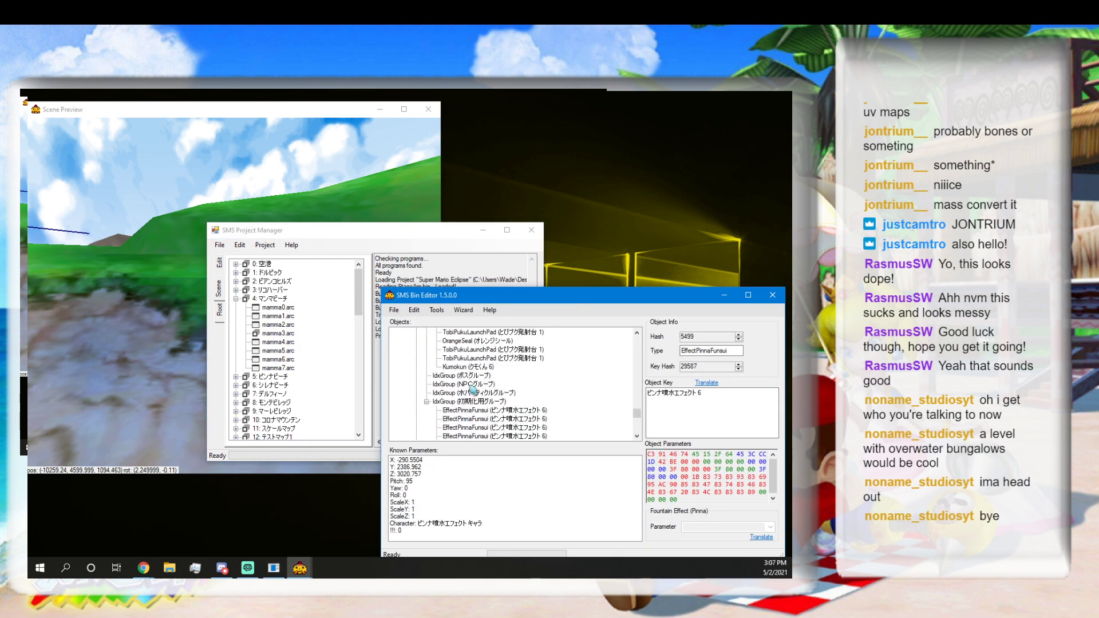
{"action": "double_click", "coordinate": [467, 367]}
Move Kumokun down from the cliff's grassy edge onto the rock face, to about X -11825, Y 3678, Z 3149.
{"action": "key", "text": "s"}
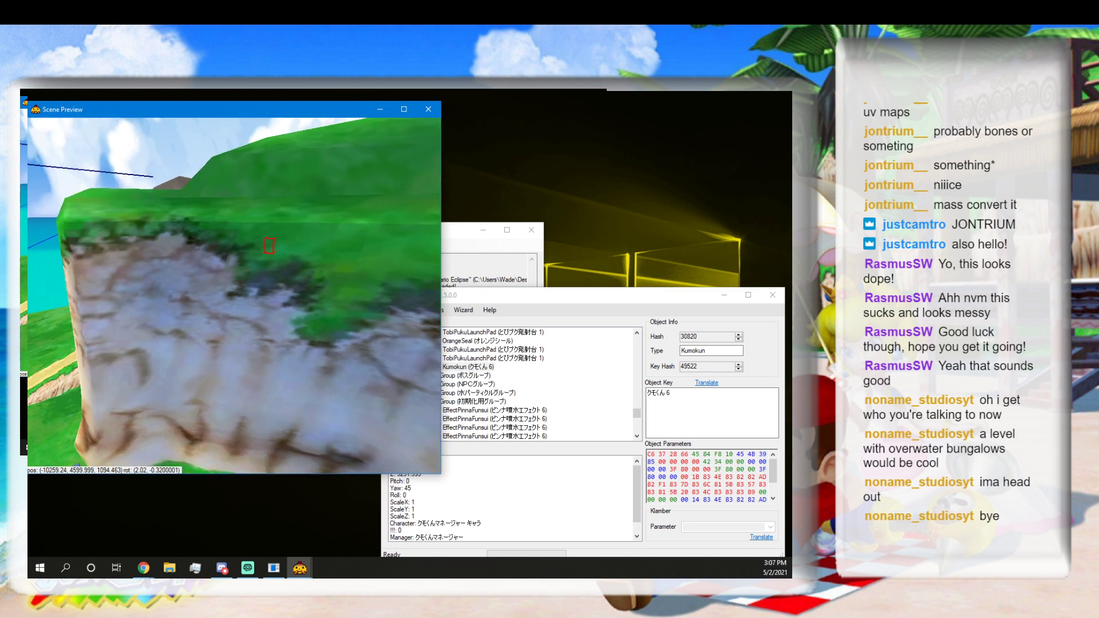
{"action": "key", "text": "e"}
{"action": "key", "text": "w"}
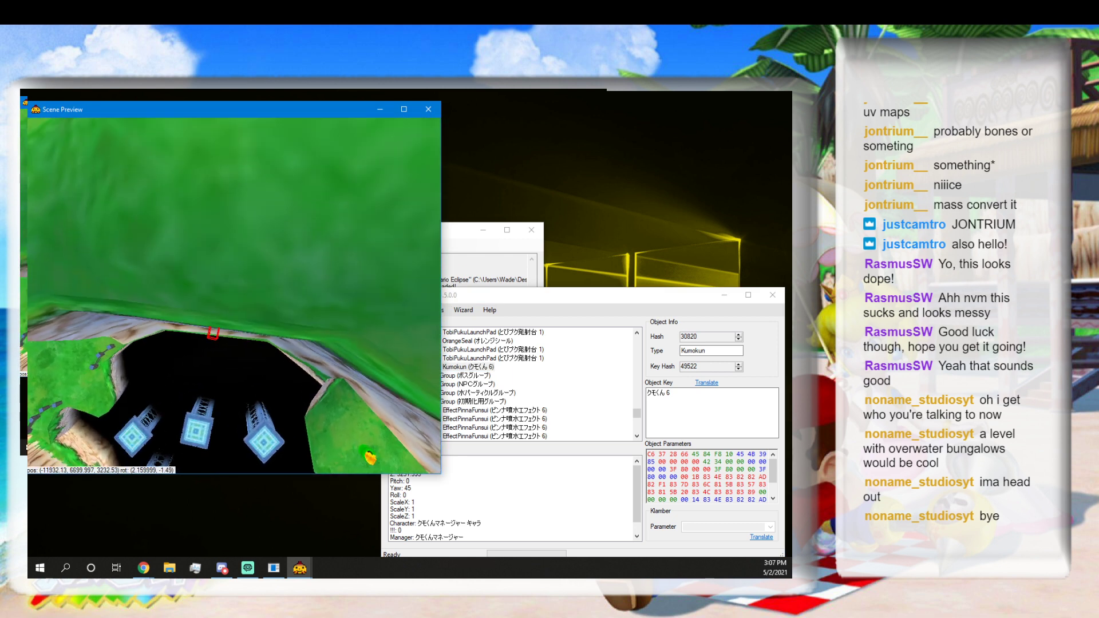
{"action": "key", "text": "s"}
{"action": "key", "text": "q"}
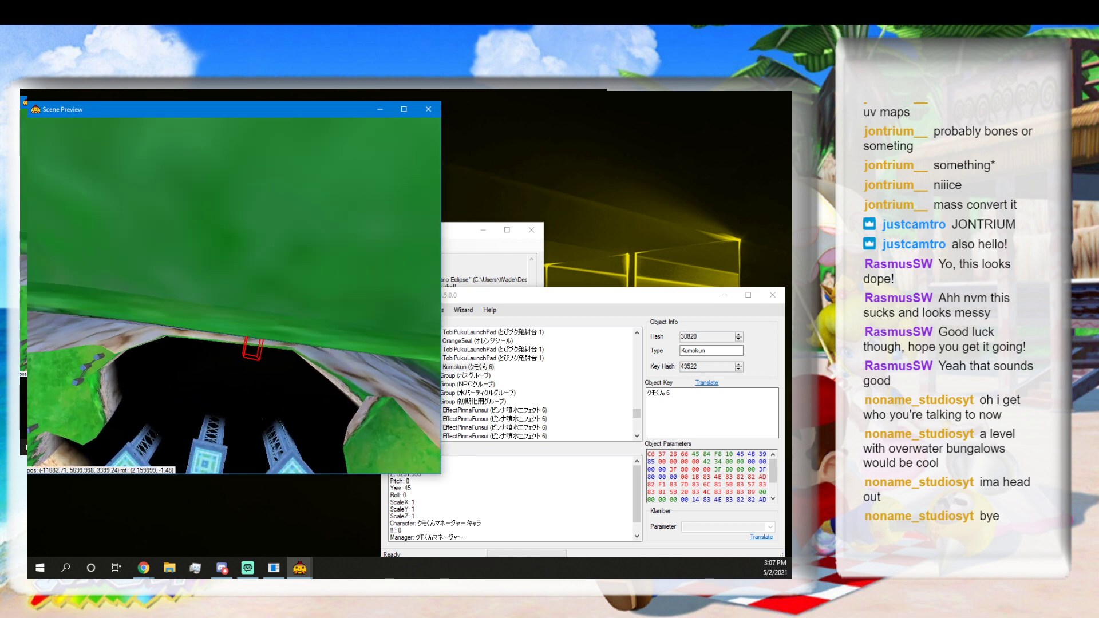
{"action": "key", "text": "s"}
{"action": "right_click_drag", "start_coordinate": [234, 296], "coordinate": [239, 283]}
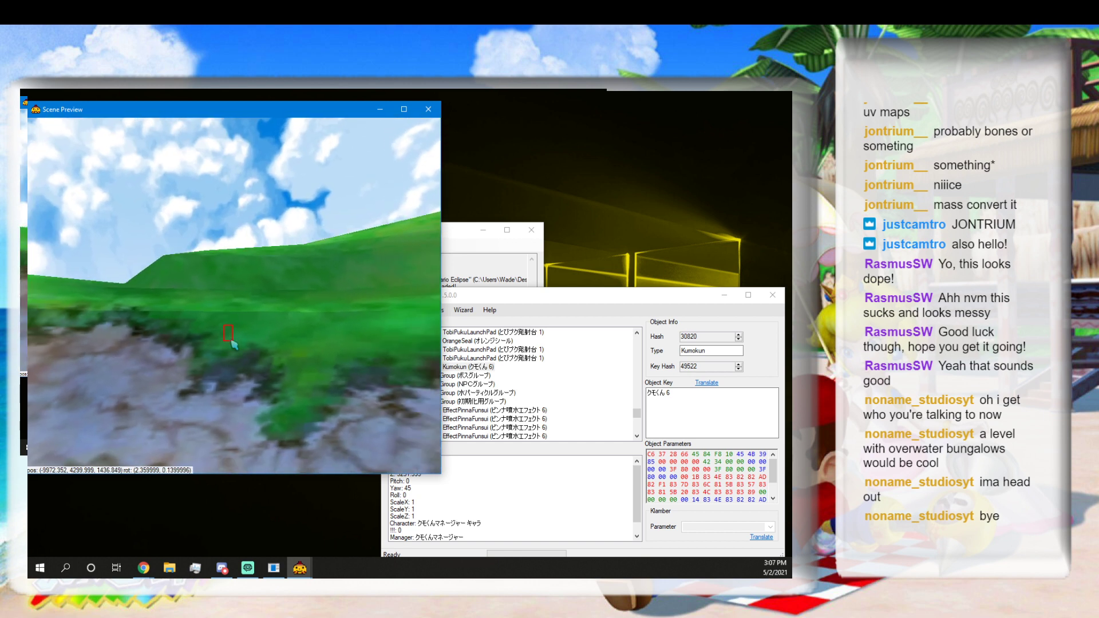
{"action": "left_click", "coordinate": [479, 380]}
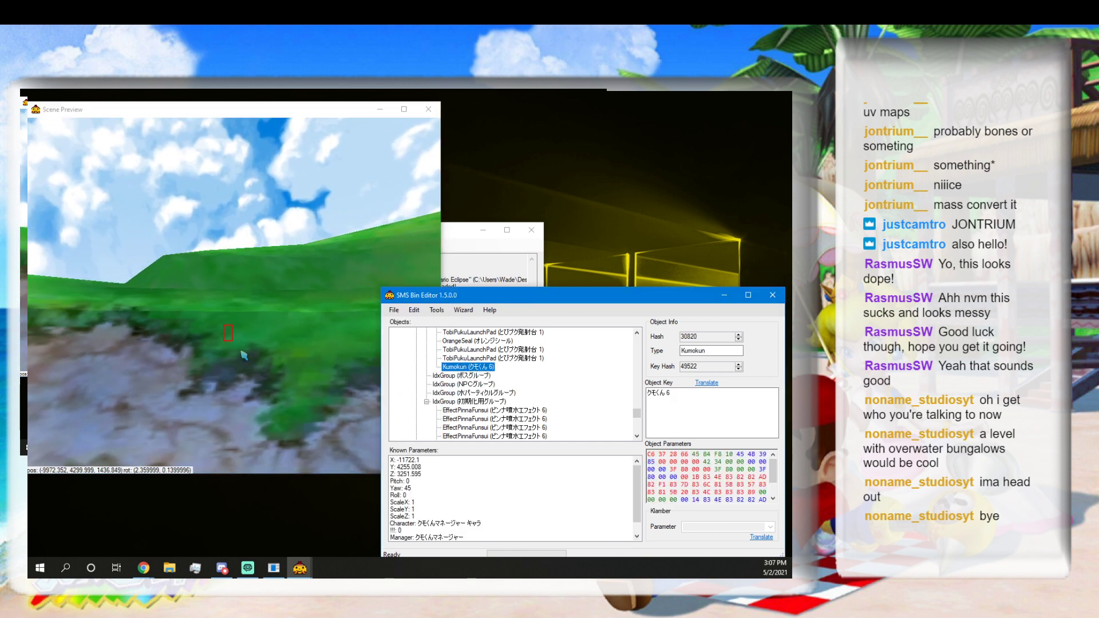
{"action": "left_click", "coordinate": [231, 337]}
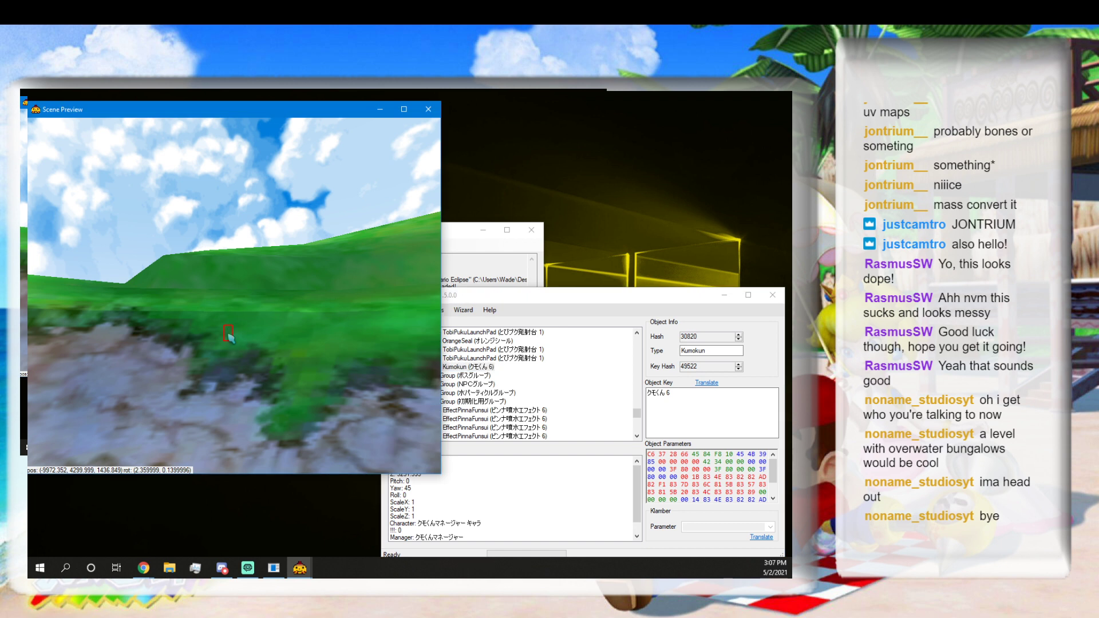
{"action": "left_click", "coordinate": [231, 339]}
{"action": "left_click_drag", "start_coordinate": [245, 396], "coordinate": [244, 397]}
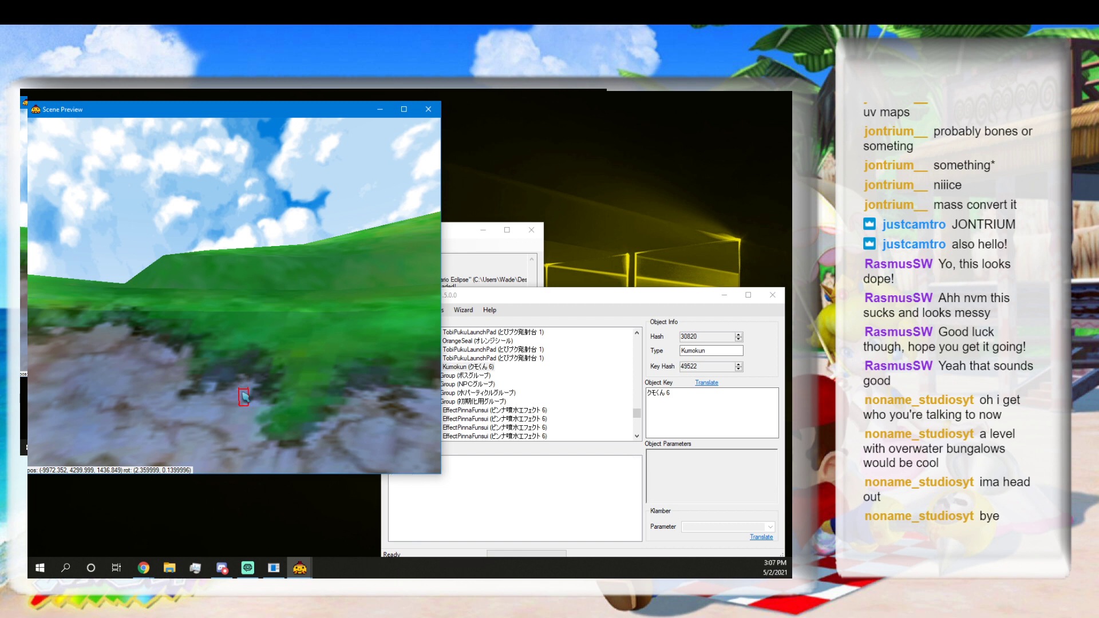
Examine how Kumokun sits against the cliff wall from the side and from above.
{"action": "key", "text": "d"}
{"action": "right_click_drag", "start_coordinate": [245, 397], "coordinate": [159, 409]}
{"action": "key", "text": "d"}
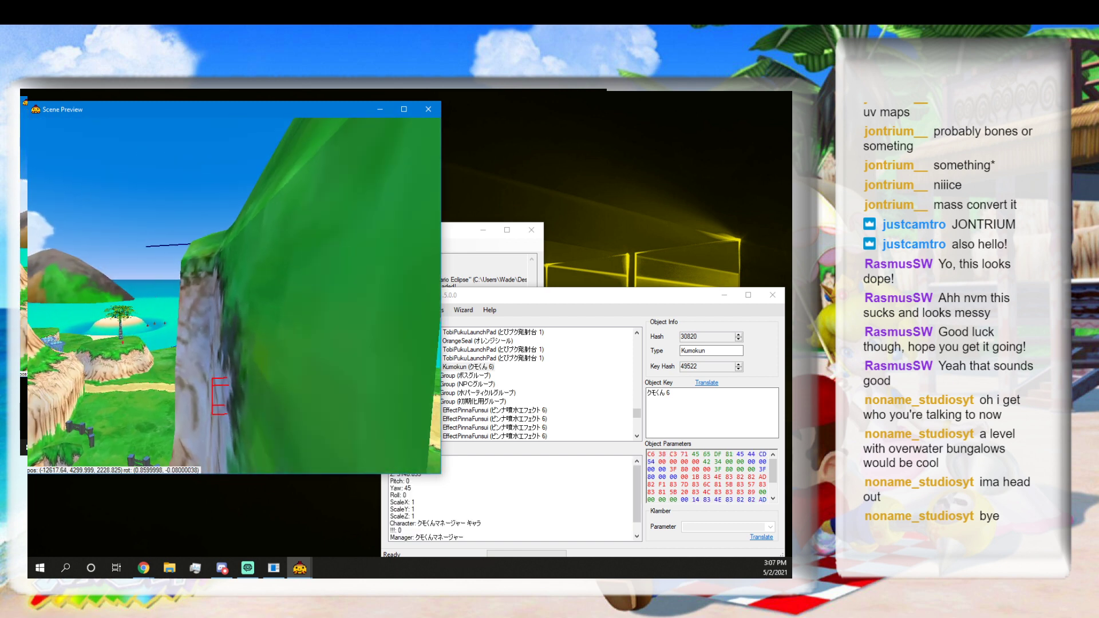
{"action": "left_click", "coordinate": [457, 301]}
{"action": "left_click", "coordinate": [436, 310]}
{"action": "left_click", "coordinate": [444, 360]}
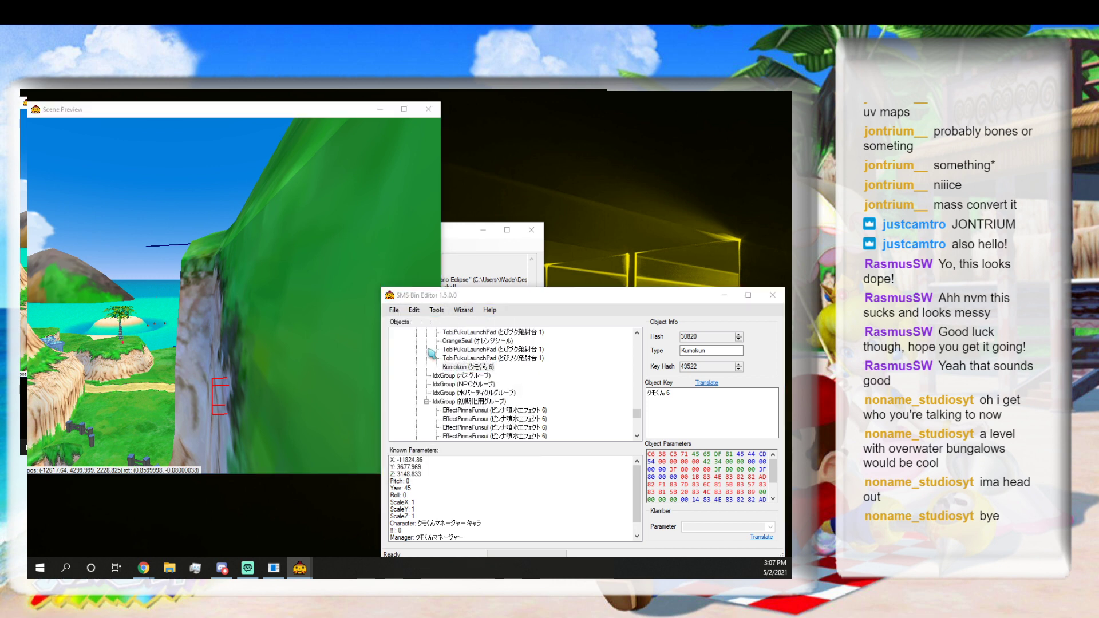
{"action": "right_click_drag", "start_coordinate": [256, 345], "coordinate": [246, 422]}
{"action": "key", "text": "w"}
{"action": "key", "text": "e"}
{"action": "key", "text": "d"}
{"action": "key", "text": "w"}
{"action": "key", "text": "w"}
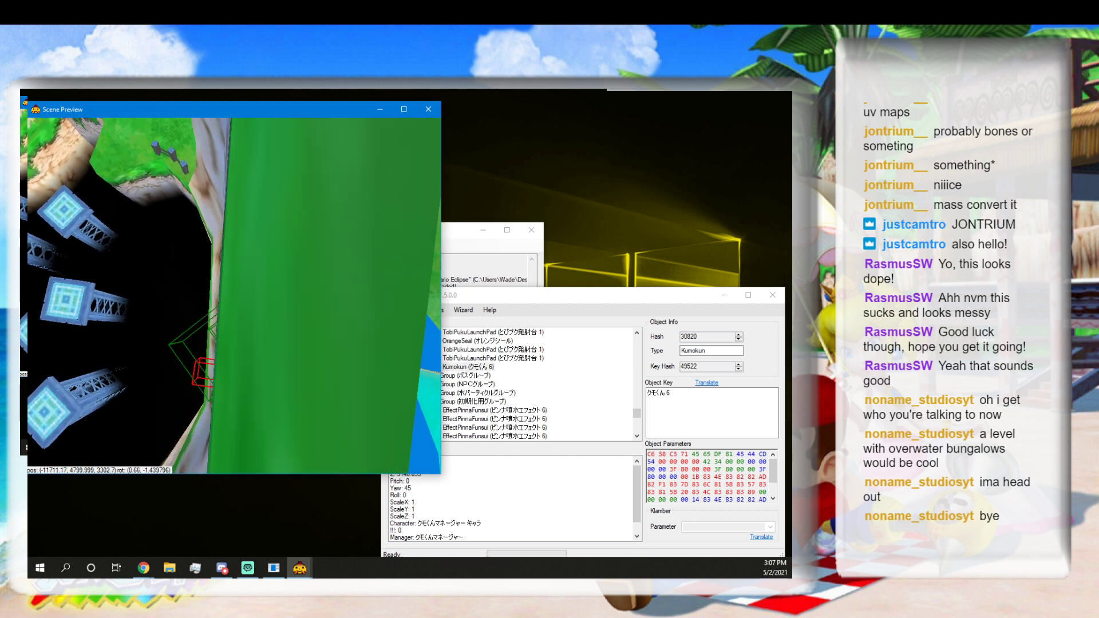
{"action": "key", "text": "d"}
Inspect Kumokun and the markers beside it from the opposite side, close up and from the front of the cliff.
{"action": "left_click_drag", "start_coordinate": [246, 423], "coordinate": [425, 419]}
{"action": "key", "text": "a"}
{"action": "key", "text": "d"}
{"action": "key", "text": "w"}
{"action": "key", "text": "d"}
{"action": "key", "text": "d"}
{"action": "key", "text": "a"}
{"action": "key", "text": "q"}
{"action": "key", "text": "e"}
{"action": "key", "text": "d"}
{"action": "key", "text": "s"}
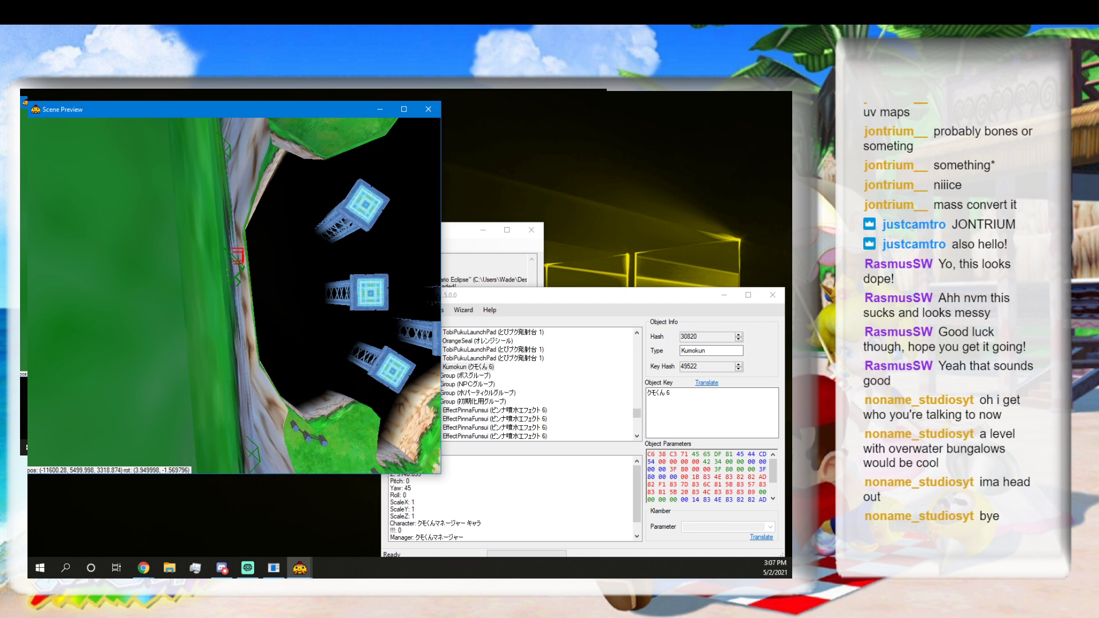
{"action": "key", "text": "d"}
{"action": "key", "text": "q"}
{"action": "left_click_drag", "start_coordinate": [433, 430], "coordinate": [413, 397]}
{"action": "key", "text": "w"}
{"action": "key", "text": "w"}
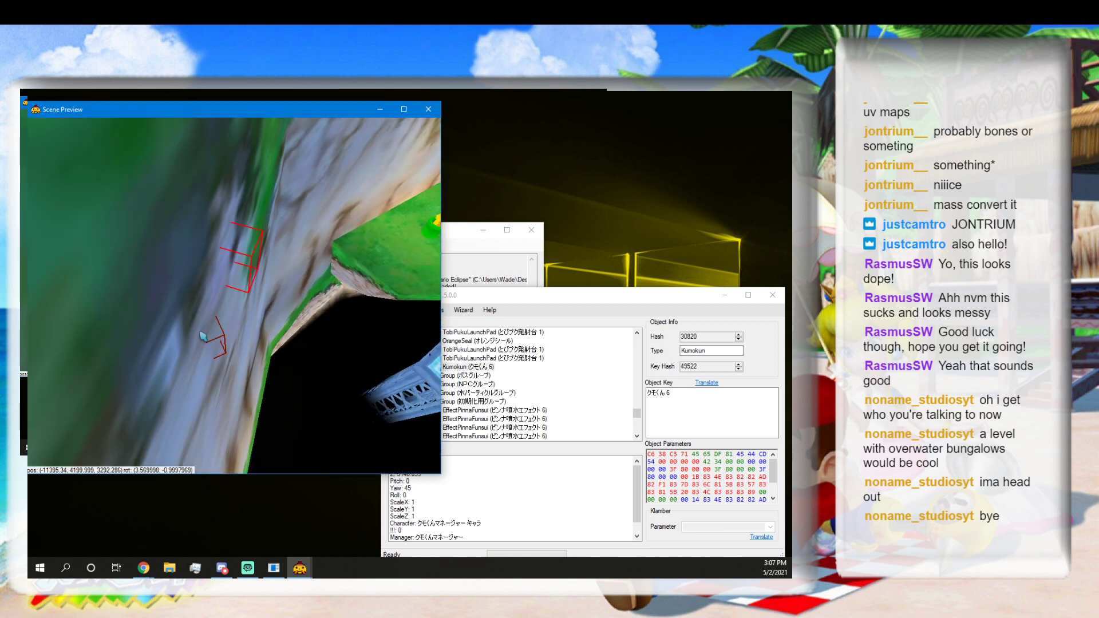
{"action": "key", "text": "a"}
{"action": "left_click_drag", "start_coordinate": [232, 279], "coordinate": [247, 301]}
{"action": "key", "text": "w"}
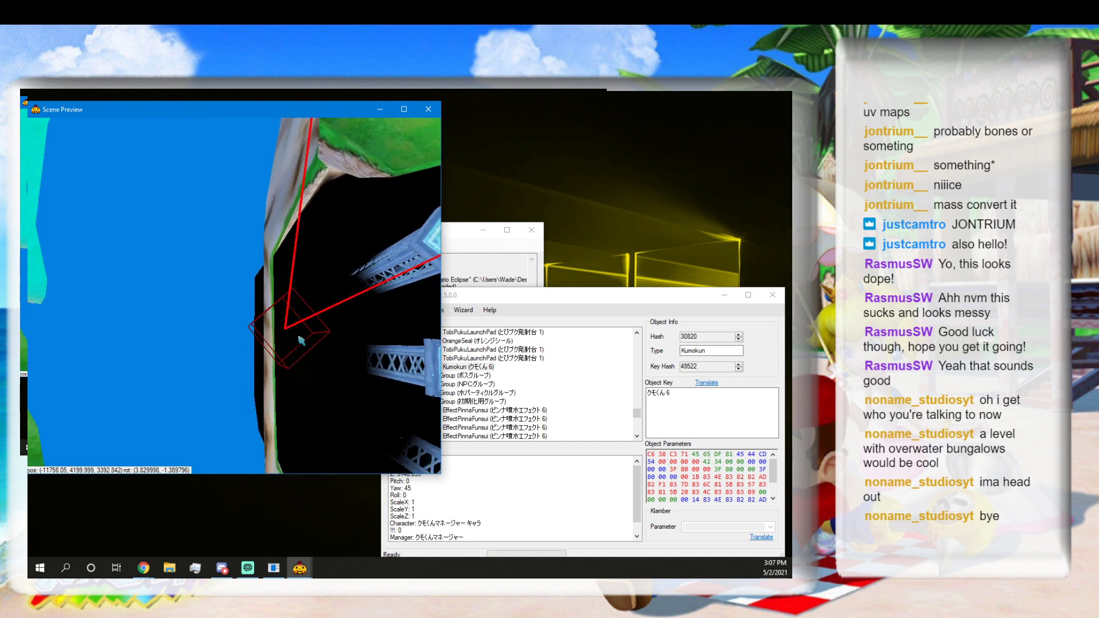
{"action": "left_click_drag", "start_coordinate": [319, 326], "coordinate": [249, 265]}
{"action": "key", "text": "e"}
{"action": "key", "text": "s"}
{"action": "key", "text": "w"}
{"action": "key", "text": "q"}
{"action": "key", "text": "s"}
{"action": "key", "text": "d"}
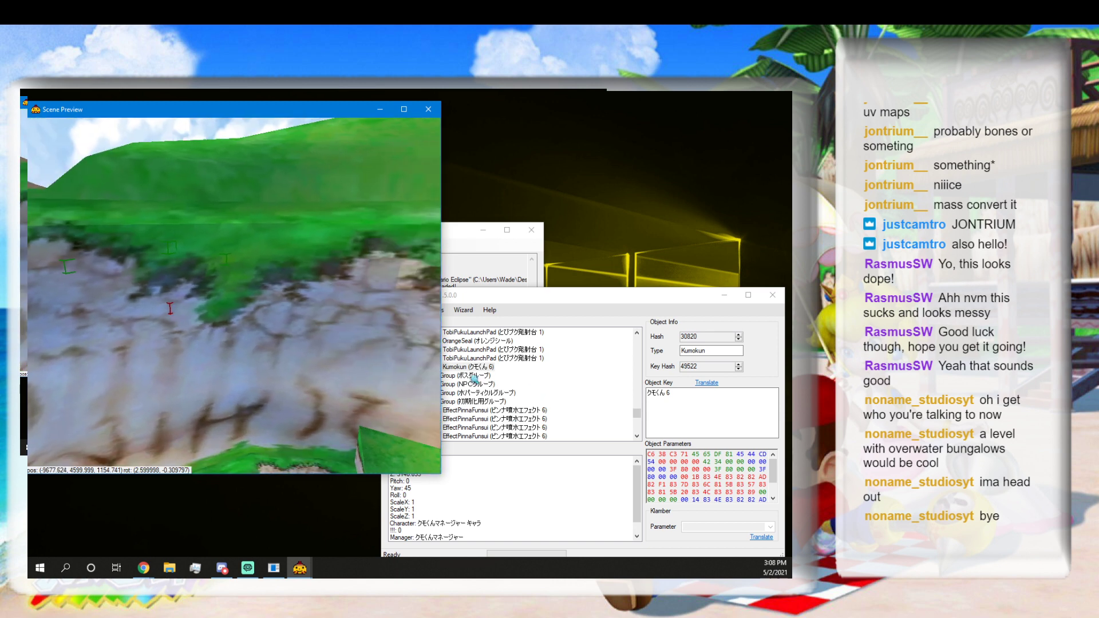
Reselect Kumokun and move it down the rock face onto the red marker, to a height of about Y 3527.
{"action": "left_click", "coordinate": [469, 370]}
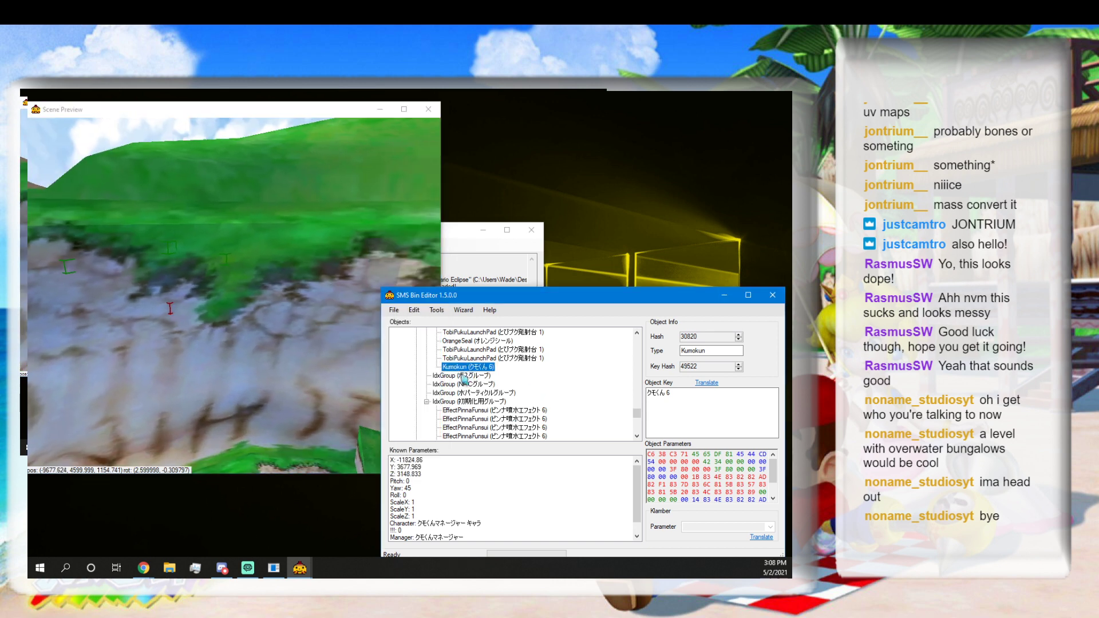
{"action": "left_click", "coordinate": [465, 376]}
{"action": "left_click", "coordinate": [465, 366]}
{"action": "left_click", "coordinate": [192, 295]}
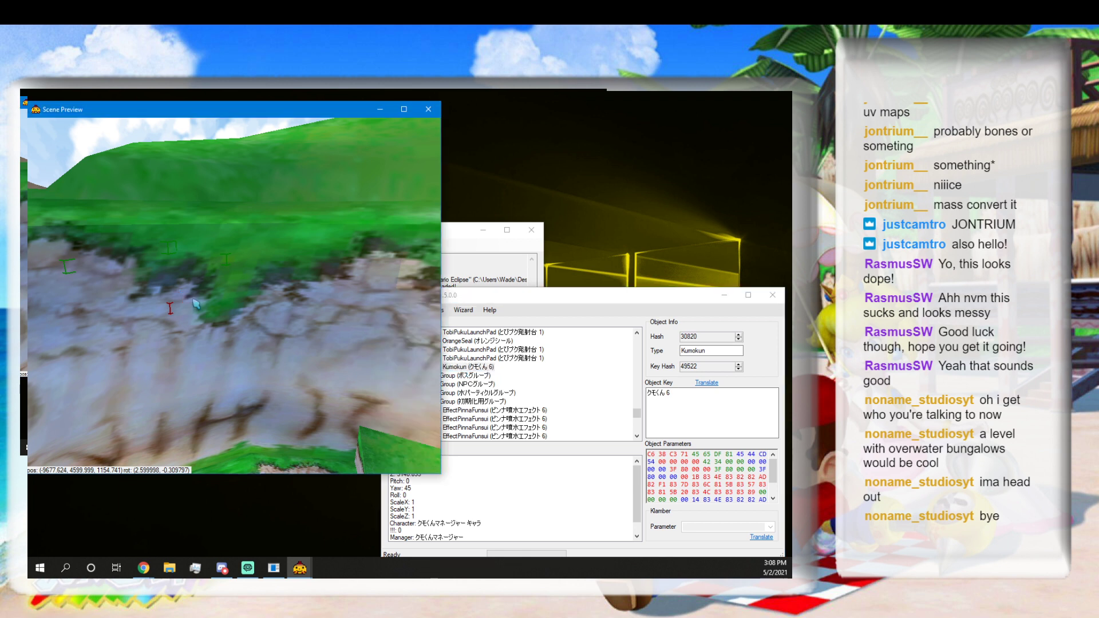
{"action": "key", "text": "a"}
{"action": "left_click_drag", "start_coordinate": [200, 289], "coordinate": [191, 295]}
{"action": "key", "text": "w"}
{"action": "key", "text": "w"}
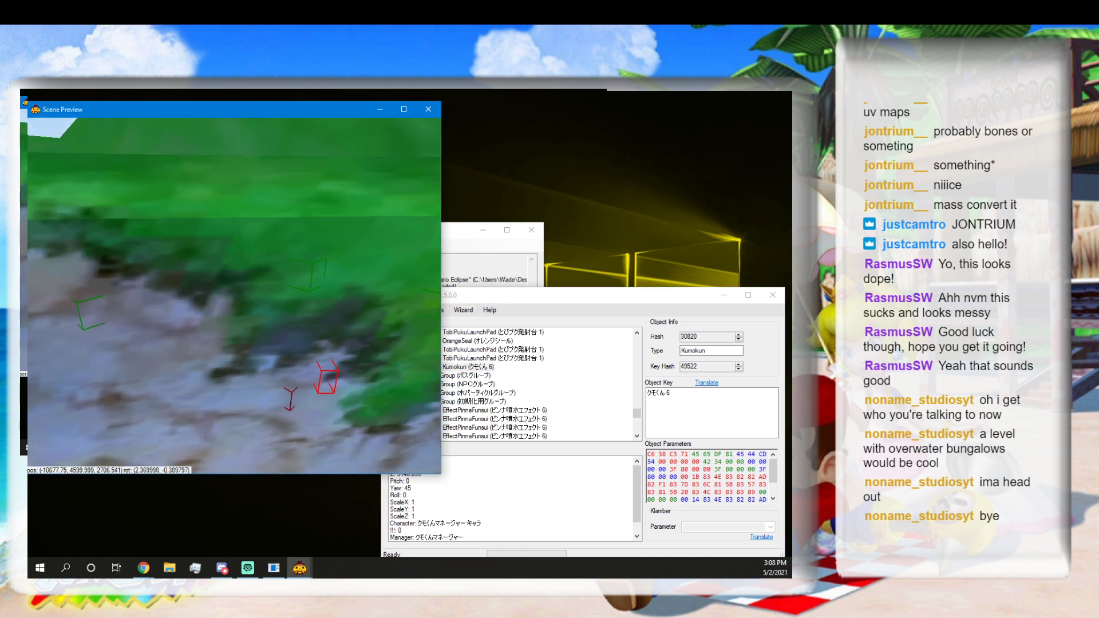
{"action": "key", "text": "d"}
{"action": "key", "text": "q"}
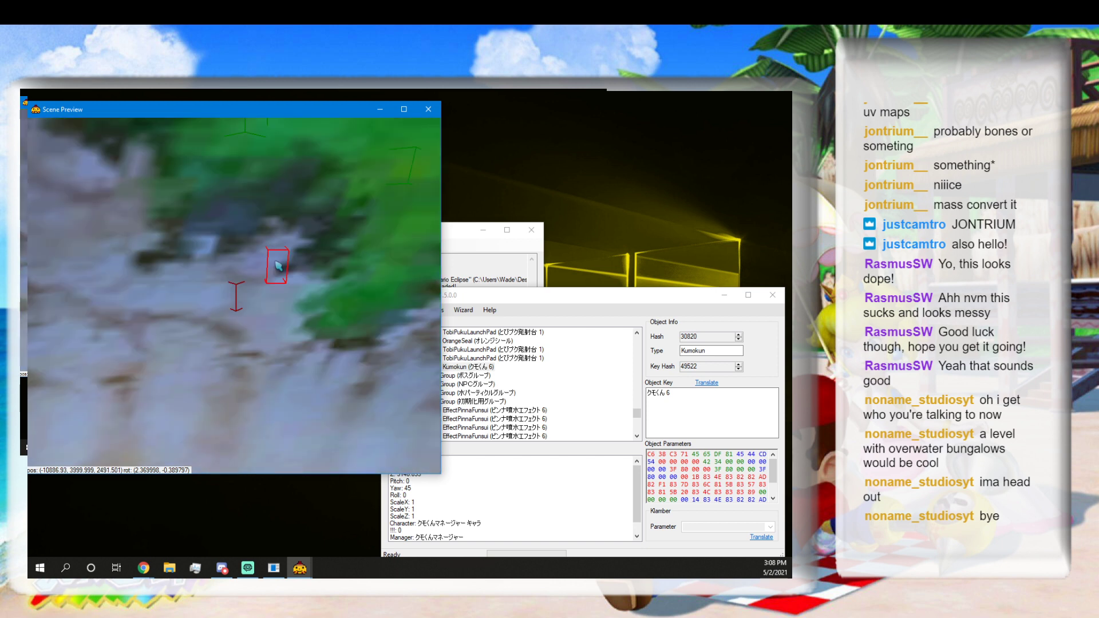
{"action": "left_click_drag", "start_coordinate": [275, 262], "coordinate": [236, 296]}
Nudge Kumokun against the cliff wall from a top-down view, to about X -11686, Y 3527, Z 3251.
{"action": "key", "text": "e"}
{"action": "key", "text": "w"}
{"action": "right_click_drag", "start_coordinate": [235, 296], "coordinate": [233, 340]}
{"action": "key", "text": "w"}
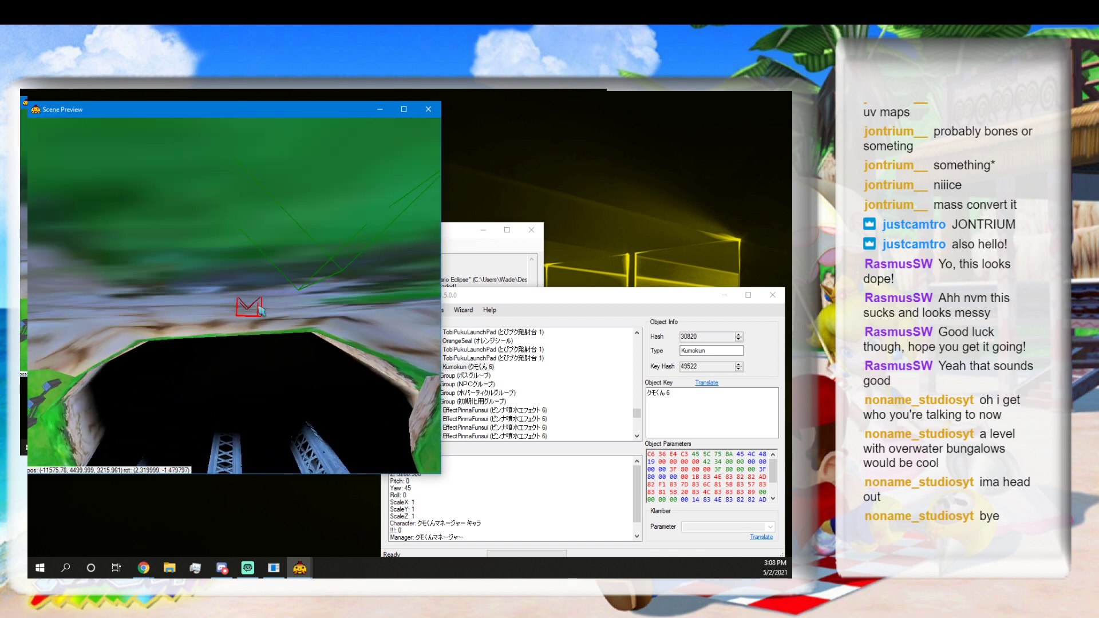
{"action": "left_click_drag", "start_coordinate": [258, 310], "coordinate": [258, 311]}
Check Kumokun's X, Y and Z parameters and examine its placement on the cliff wall from a distance.
{"action": "left_click", "coordinate": [459, 459]}
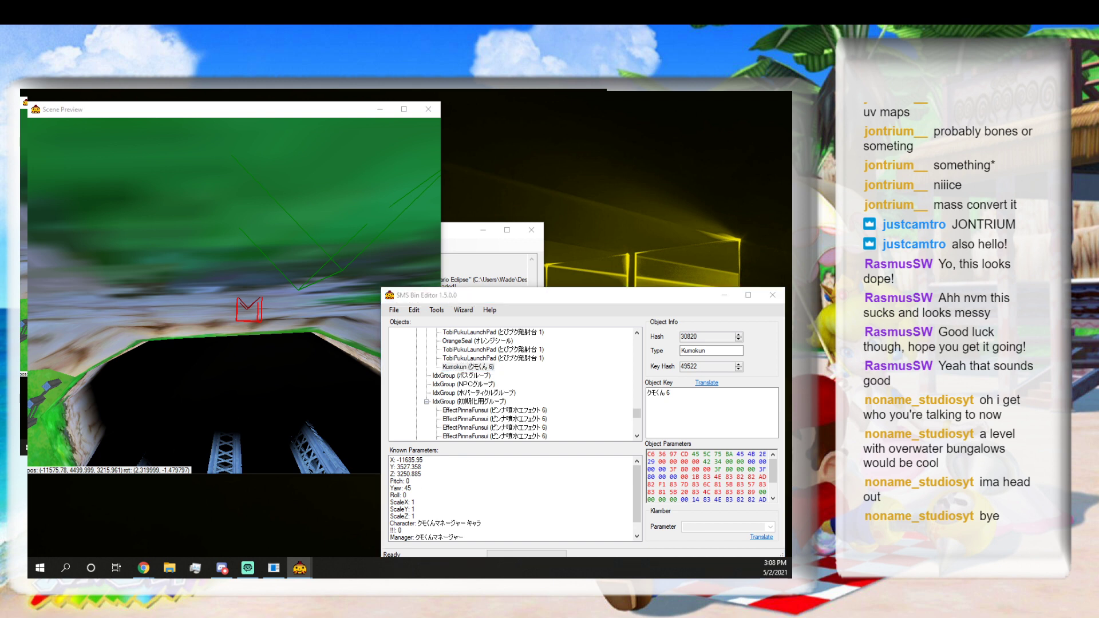
{"action": "left_click", "coordinate": [429, 459]}
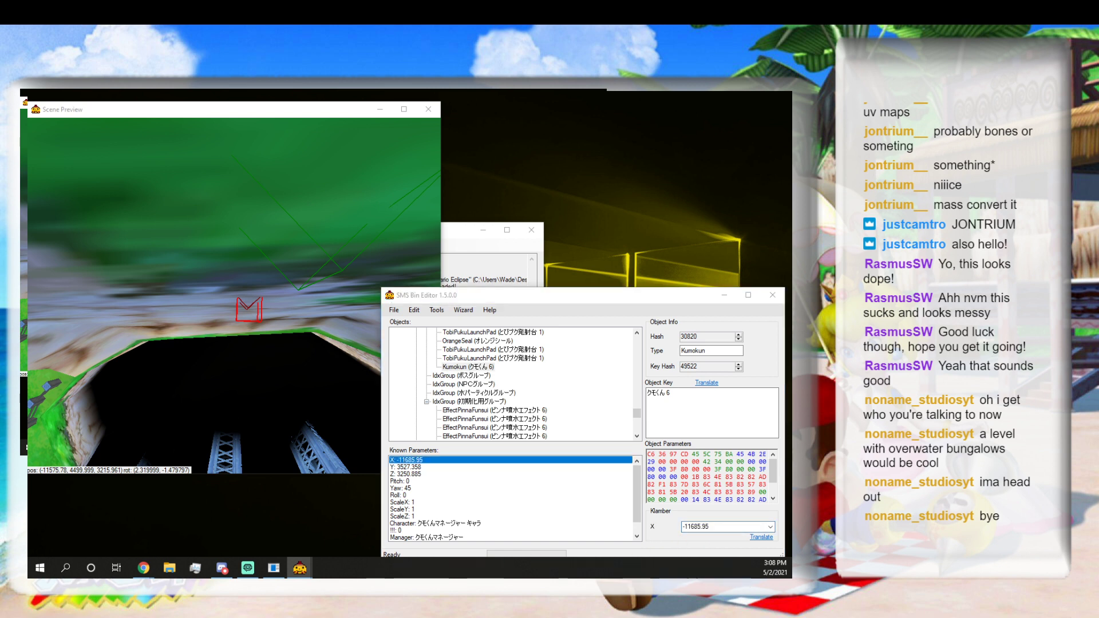
{"action": "left_click", "coordinate": [438, 468]}
{"action": "left_click", "coordinate": [723, 526]}
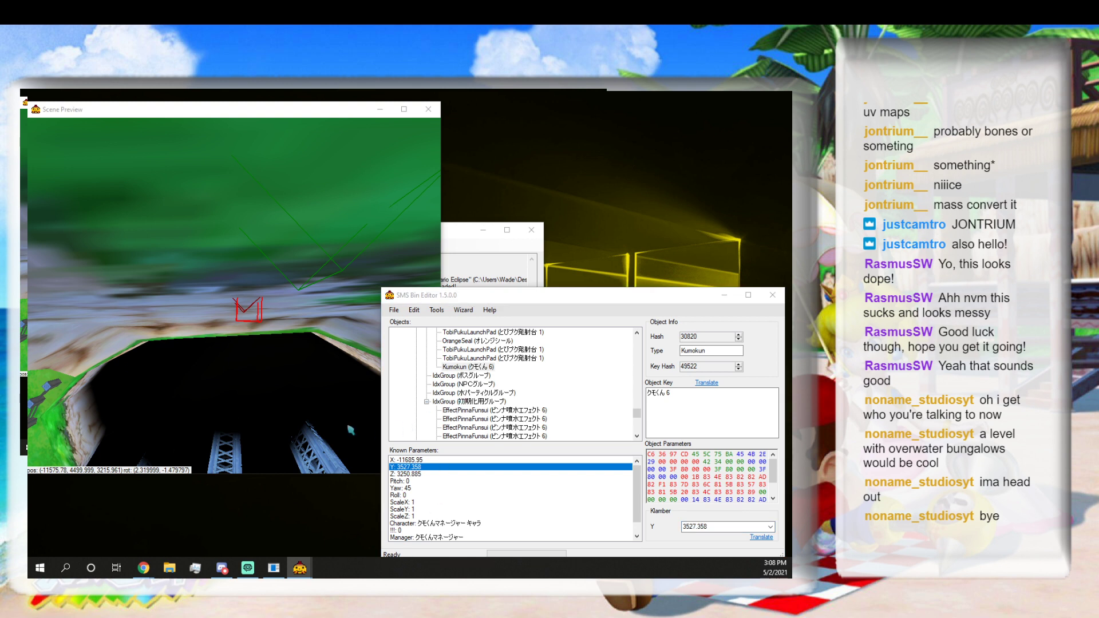
{"action": "left_click", "coordinate": [422, 474]}
{"action": "left_click", "coordinate": [698, 526]}
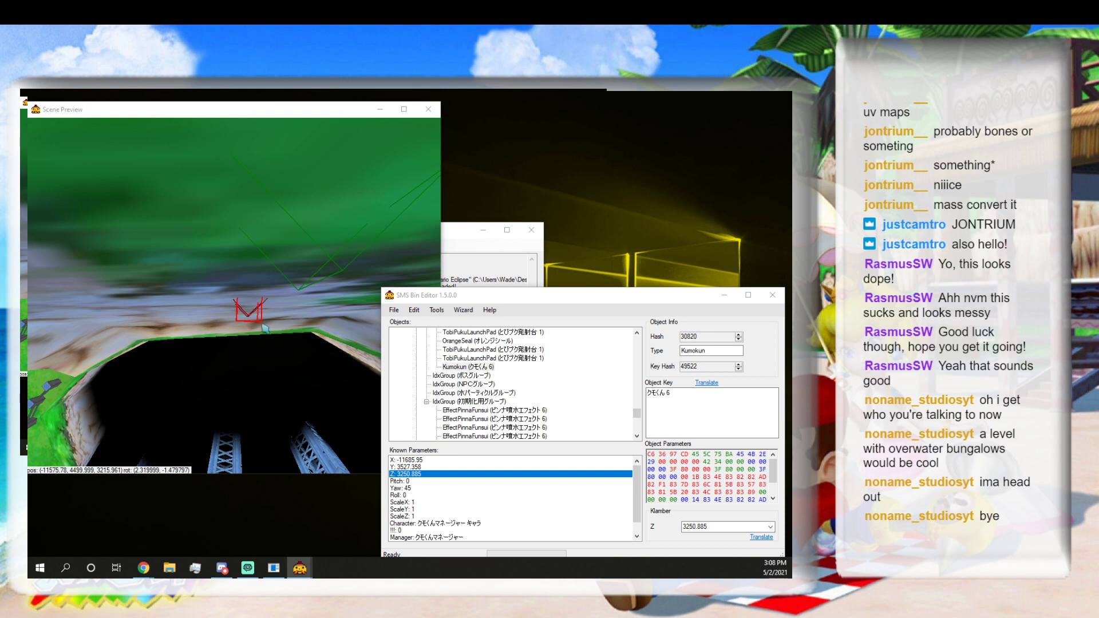
{"action": "left_click_drag", "start_coordinate": [262, 327], "coordinate": [255, 272]}
{"action": "key", "text": "q"}
{"action": "key", "text": "s"}
{"action": "key", "text": "e"}
{"action": "key", "text": "s"}
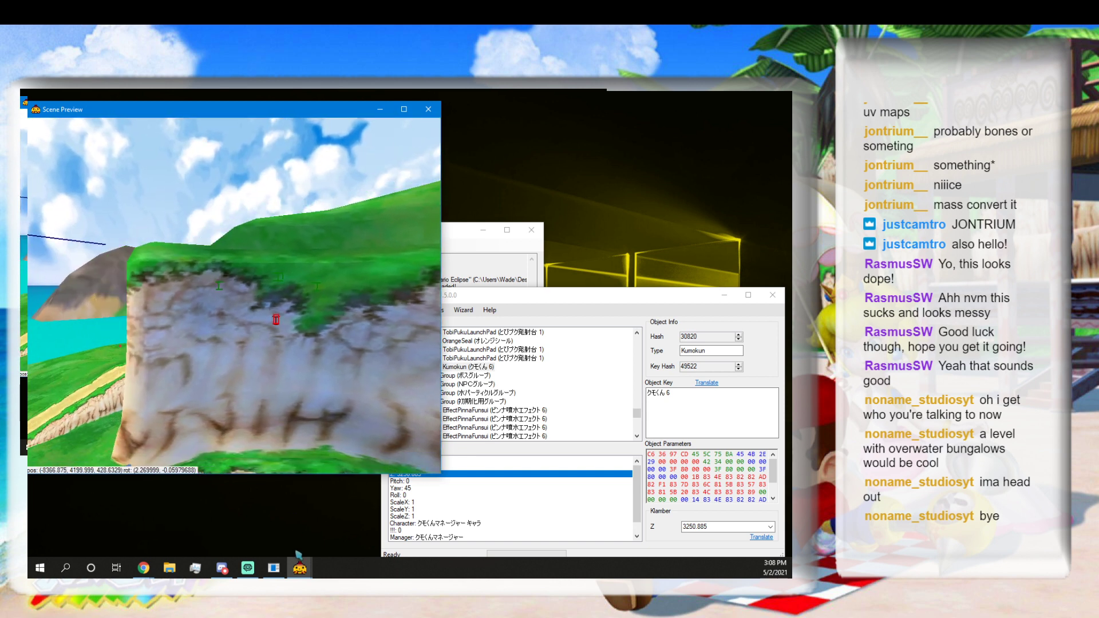
Save the mamma3 scene changes in SMS Bin Editor and close the editor.
{"action": "left_click", "coordinate": [299, 567]}
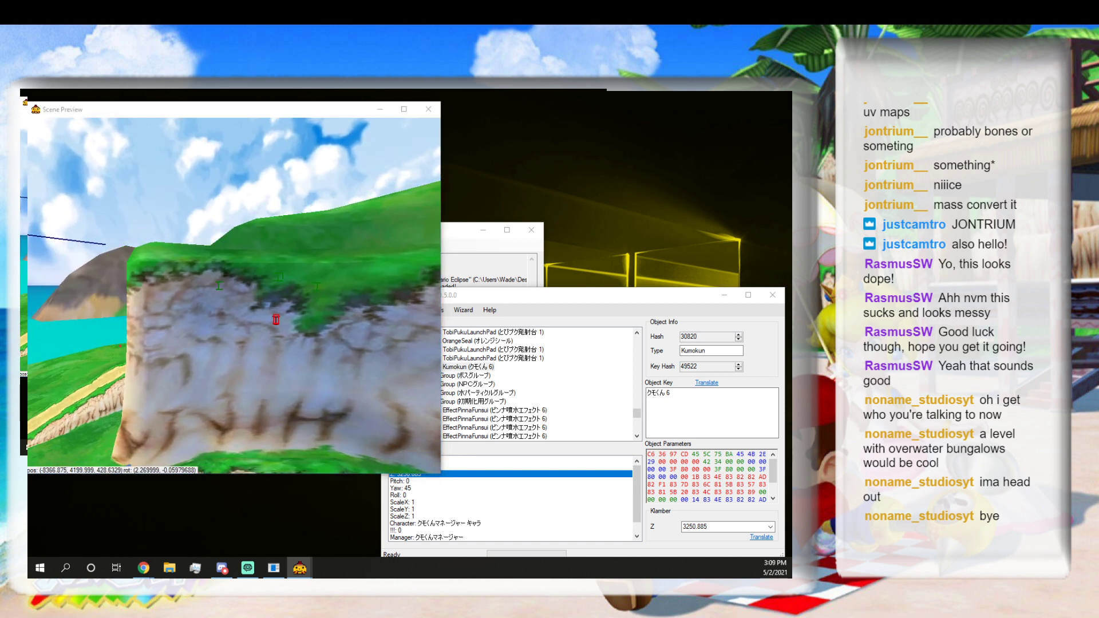
{"action": "left_click", "coordinate": [455, 295]}
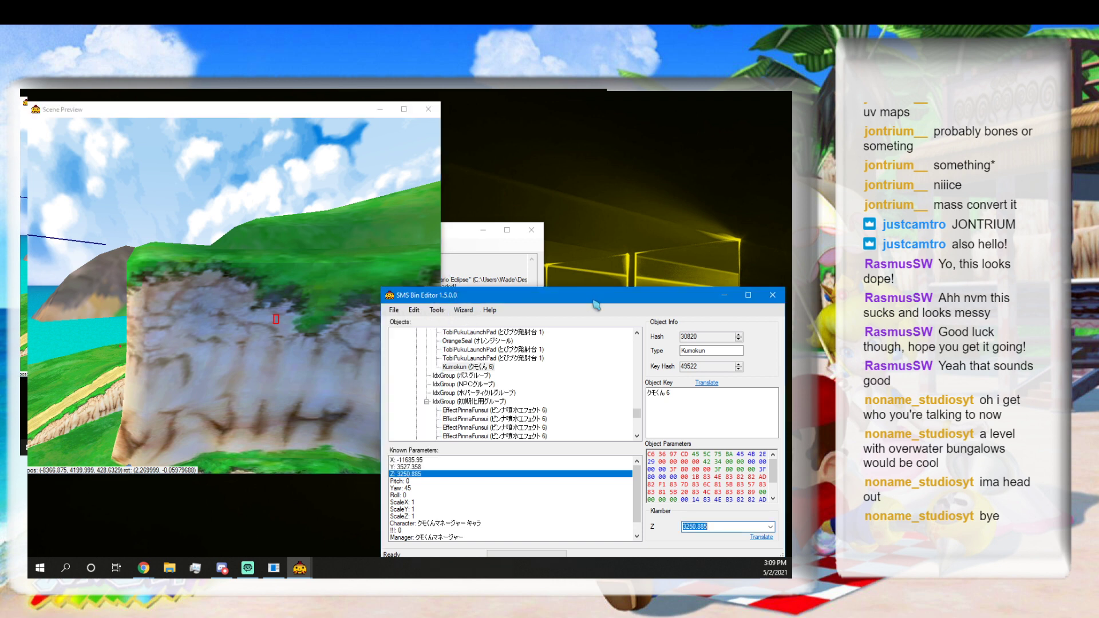
{"action": "left_click_drag", "start_coordinate": [595, 305], "coordinate": [476, 309]}
{"action": "left_click", "coordinate": [274, 314]}
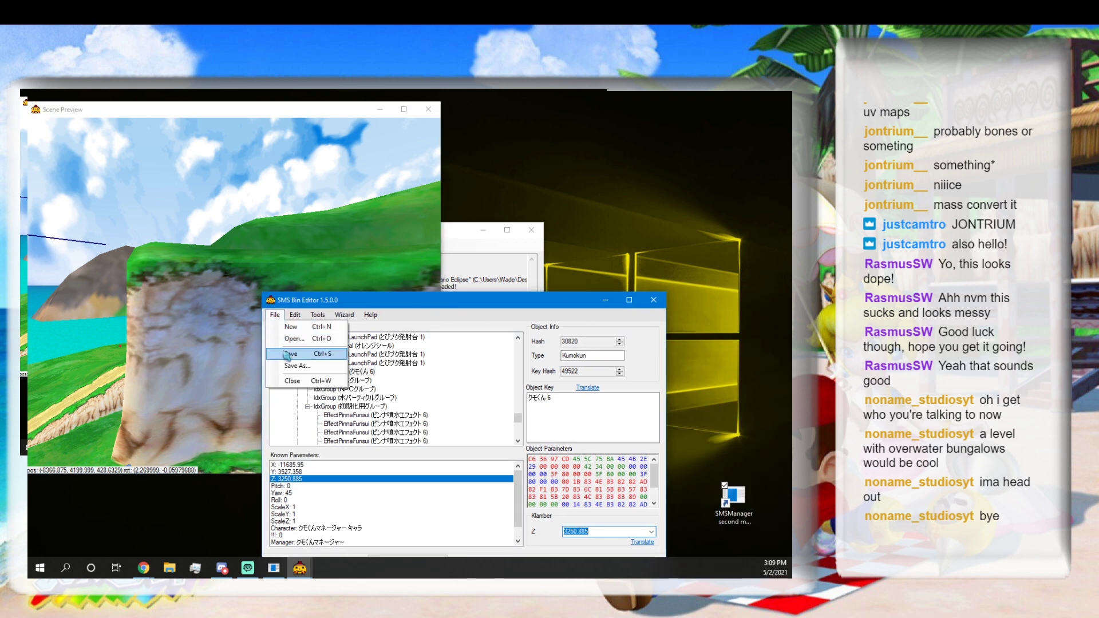
{"action": "left_click", "coordinate": [286, 355]}
{"action": "left_click", "coordinate": [653, 300]}
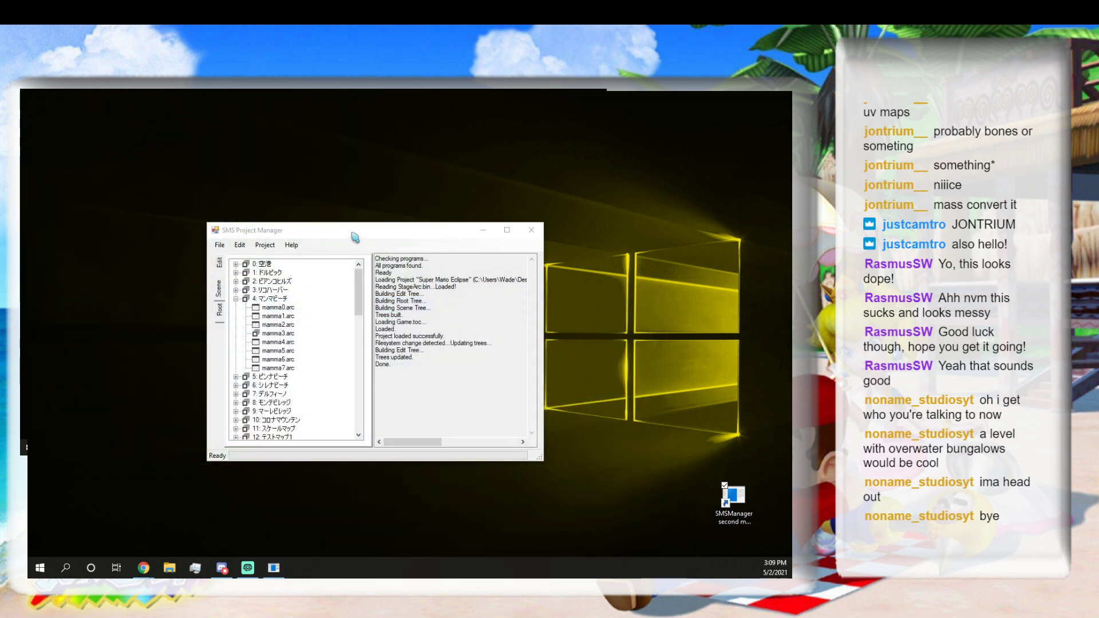
Export the Super Mario Eclipse project from SMS Project Manager, dismiss the resulting message and close the manager.
{"action": "left_click", "coordinate": [354, 236]}
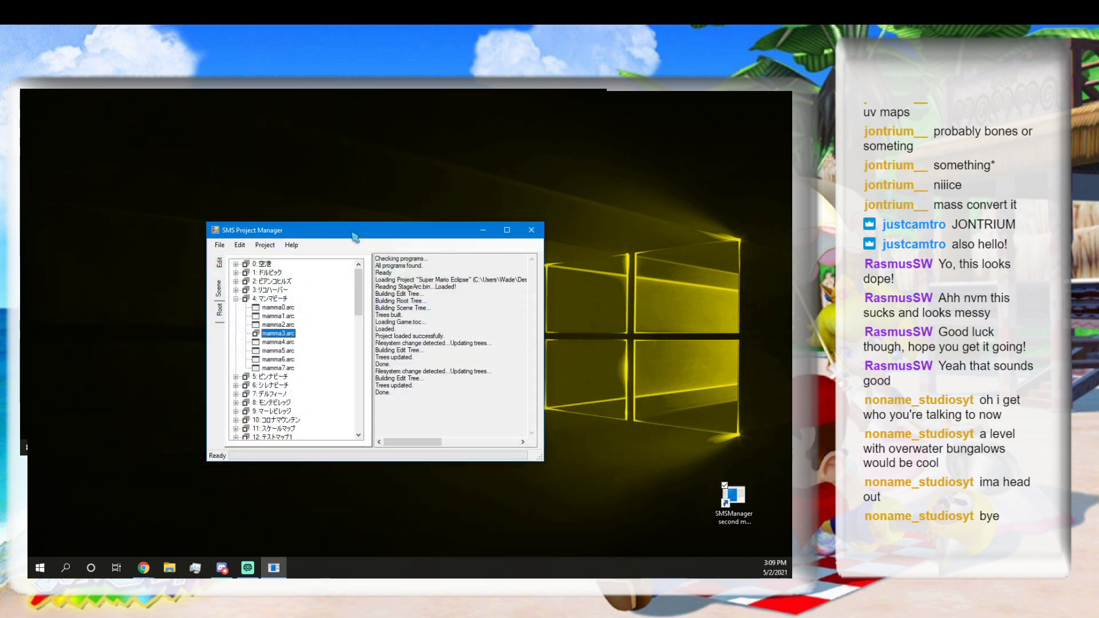
{"action": "key", "text": "ctrl+e"}
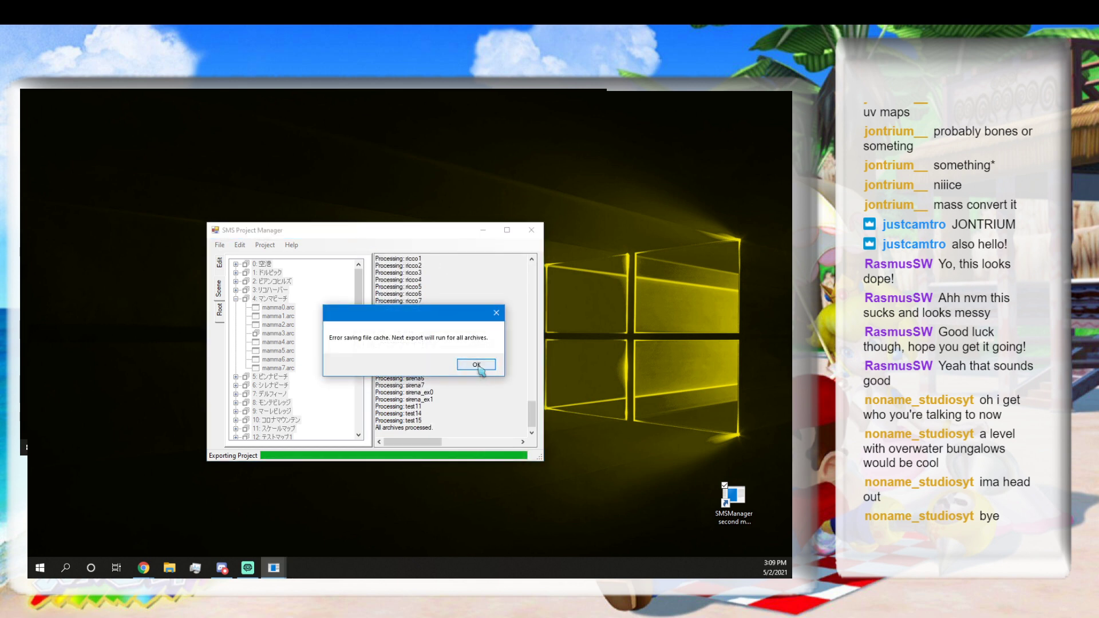
{"action": "left_click", "coordinate": [477, 364]}
{"action": "left_click", "coordinate": [531, 231]}
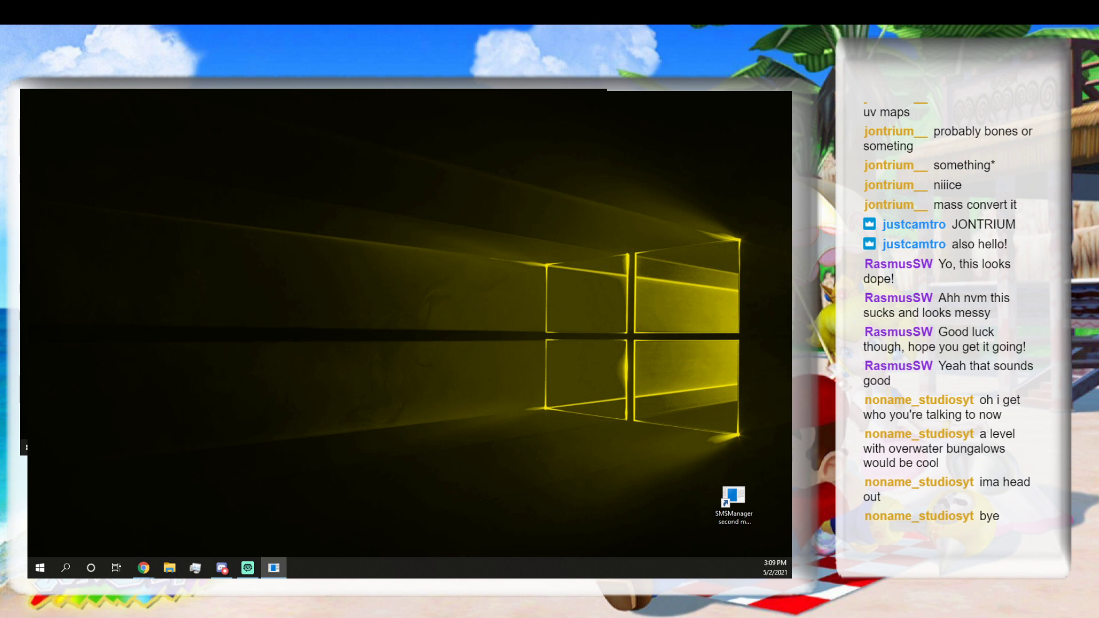
Reopen the Super Mario Eclipse project in a fresh SMS Project Manager window.
{"action": "left_click", "coordinate": [146, 234]}
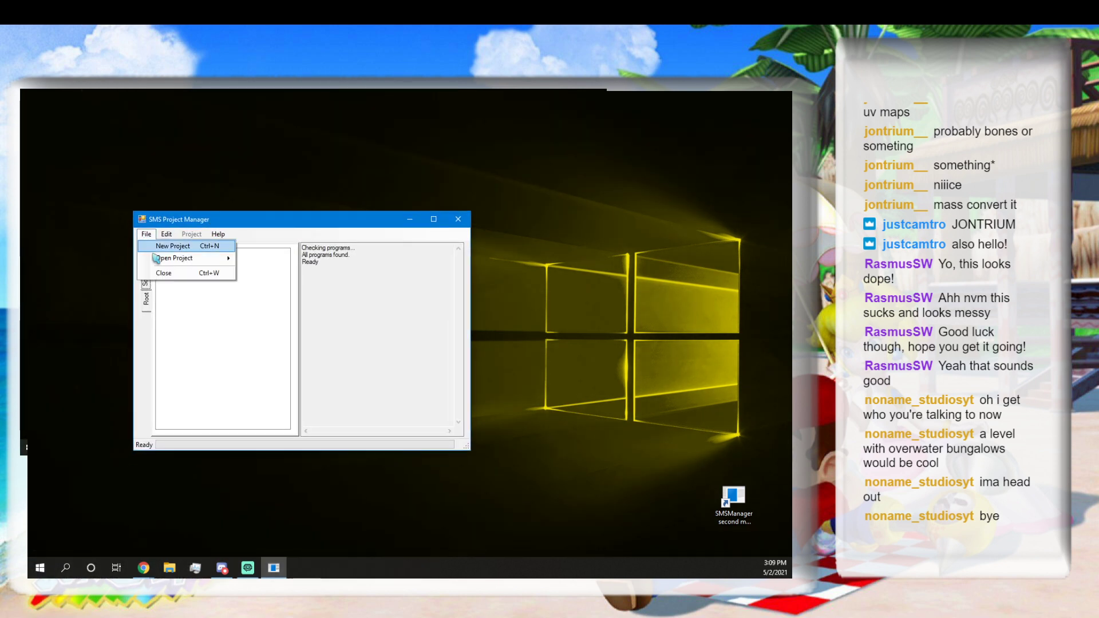
{"action": "mouse_move", "coordinate": [156, 258]}
{"action": "left_click", "coordinate": [257, 259]}
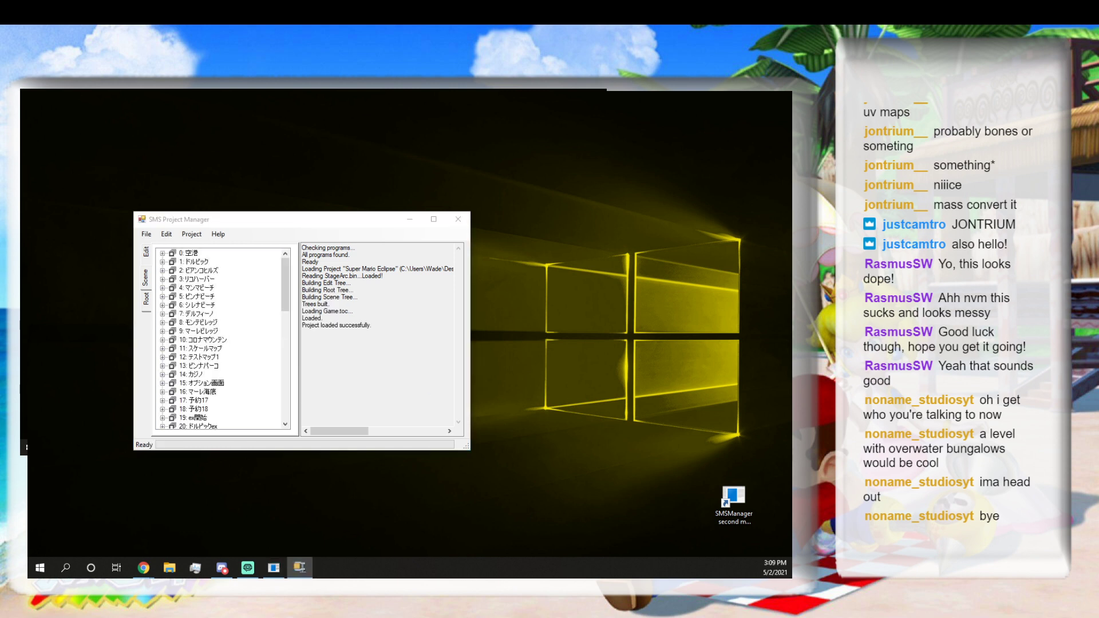
{"action": "left_click_drag", "start_coordinate": [355, 575], "coordinate": [396, 235]}
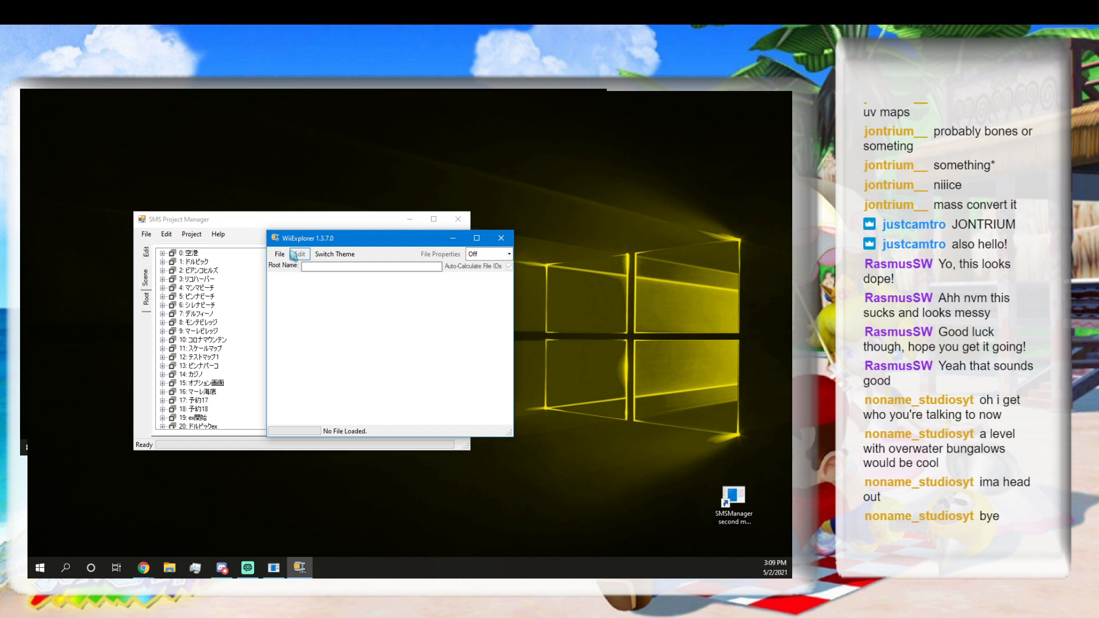
{"action": "left_click", "coordinate": [280, 254]}
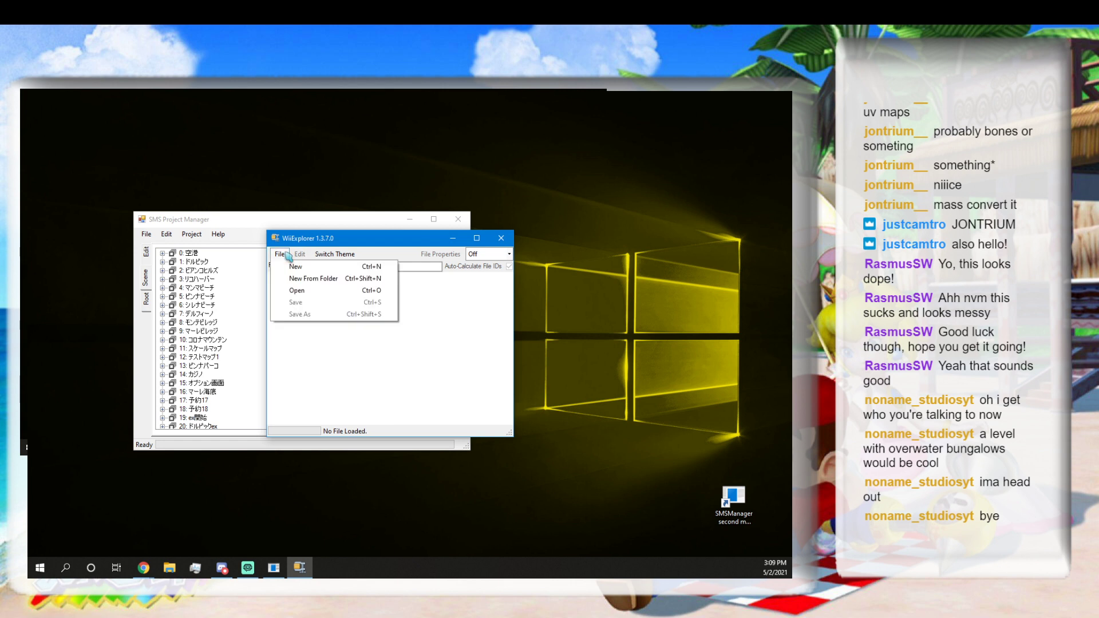
{"action": "left_click", "coordinate": [317, 291]}
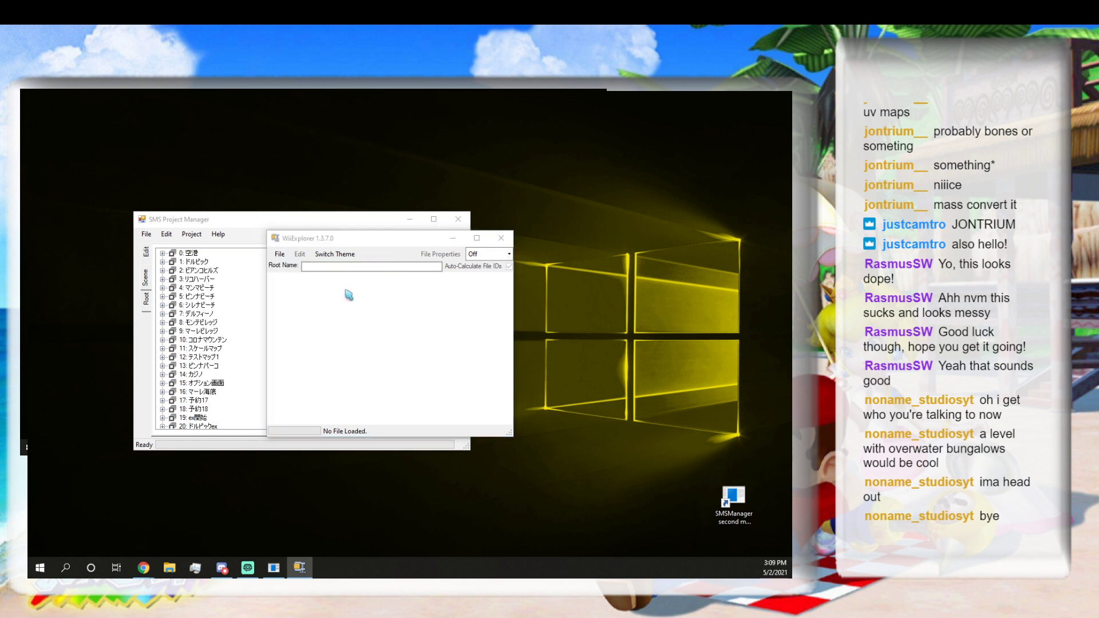
{"action": "scroll", "coordinate": [408, 366], "scroll_direction": "down", "scroll_amount": 1}
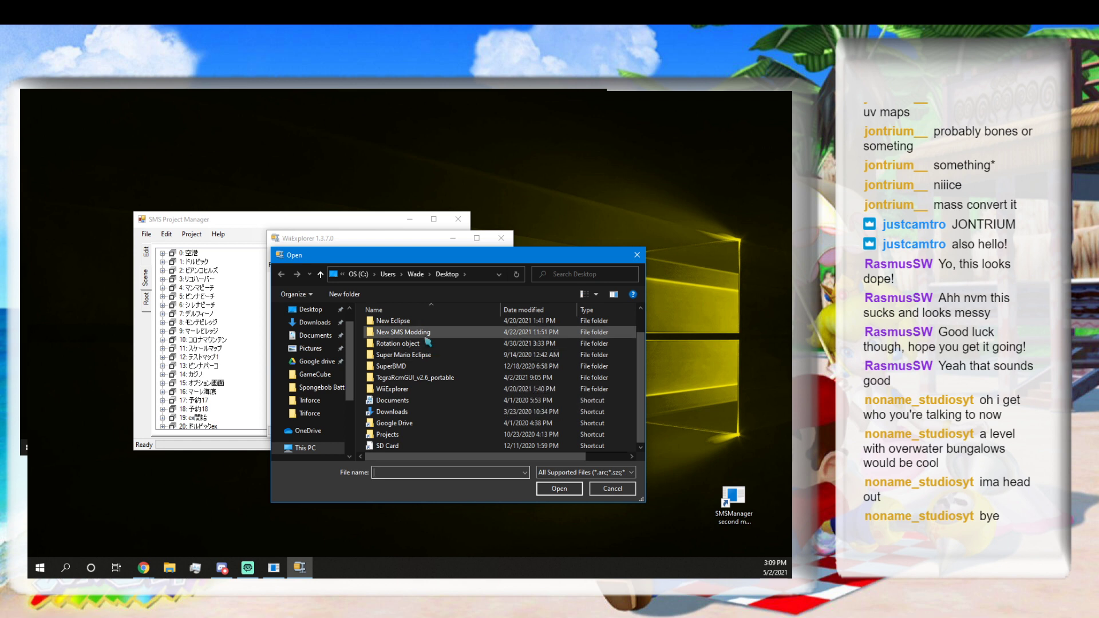
{"action": "scroll", "coordinate": [426, 342], "scroll_direction": "up", "scroll_amount": 1}
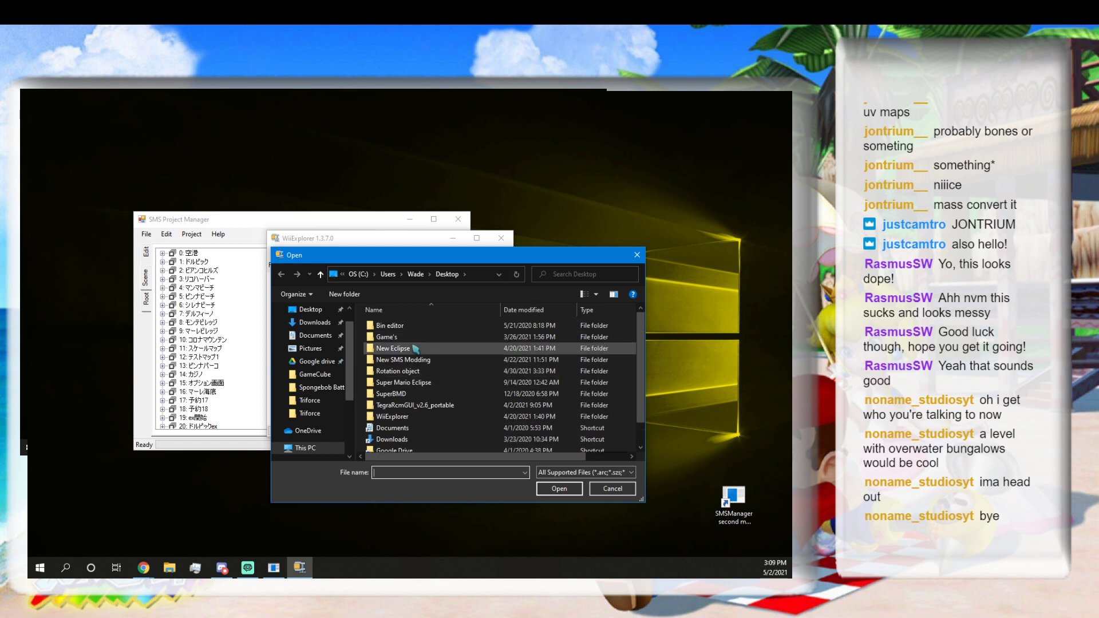
{"action": "double_click", "coordinate": [410, 349]}
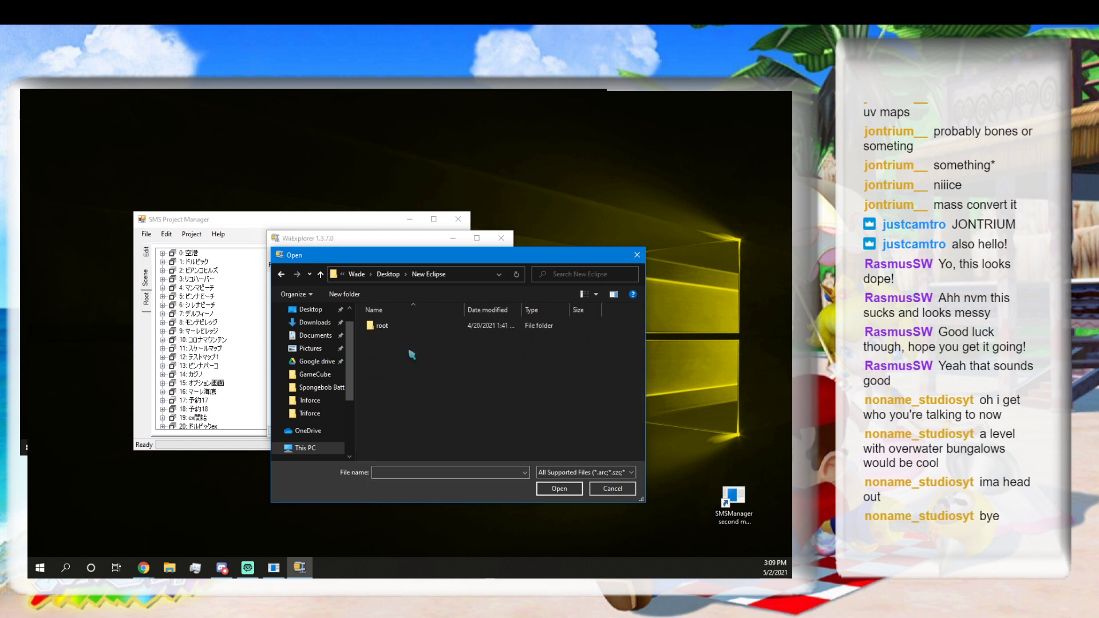
{"action": "left_click", "coordinate": [545, 489]}
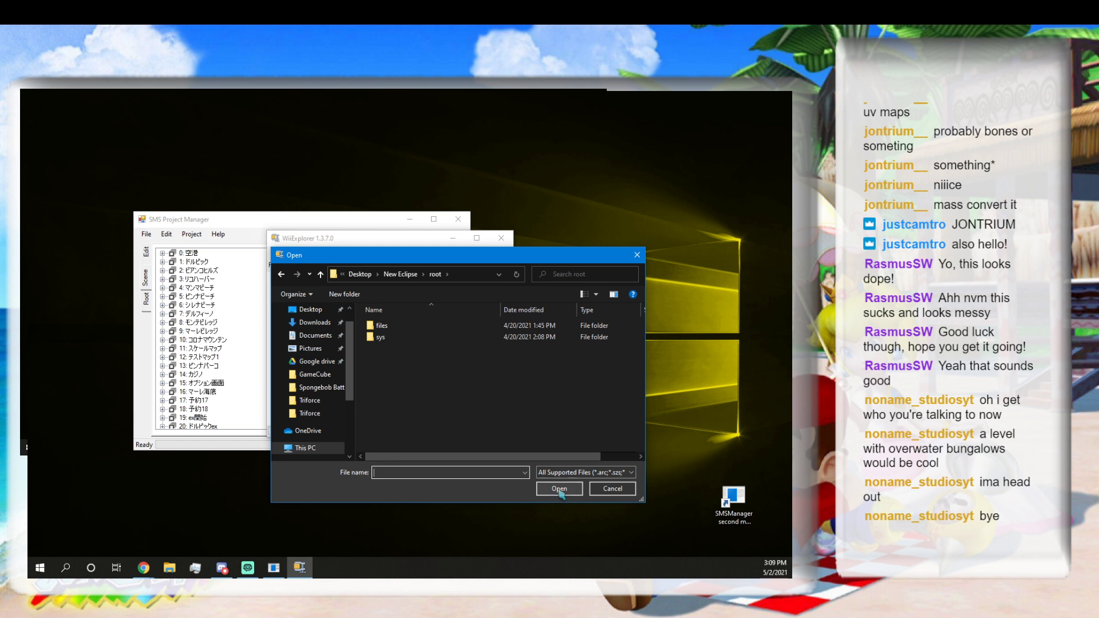
{"action": "left_click", "coordinate": [610, 488]}
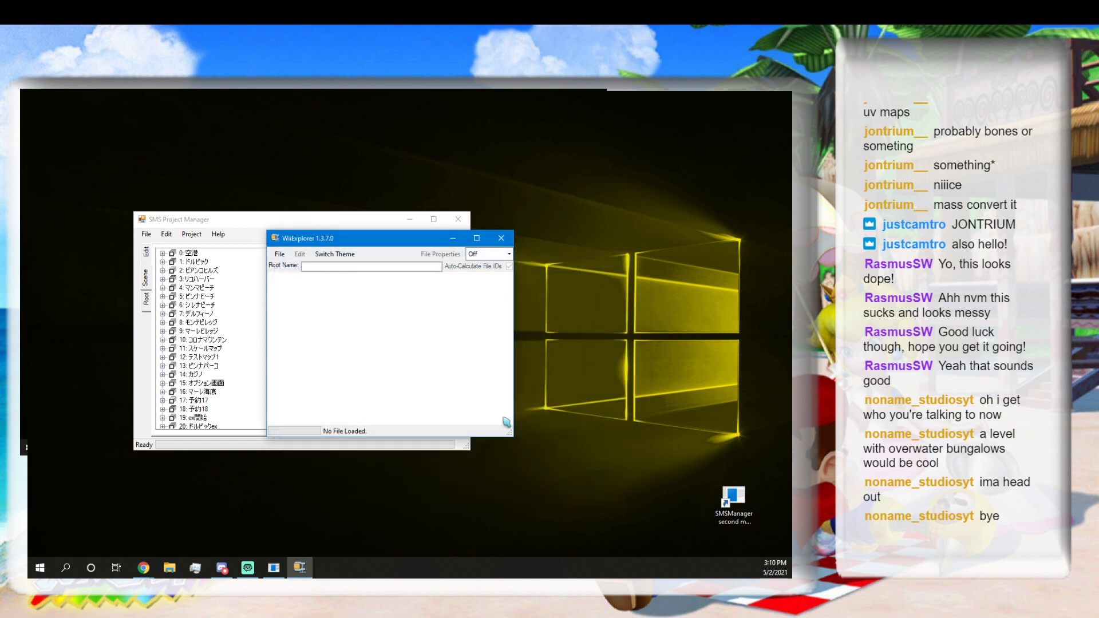
Create a new WiiExplorer archive from the root folder inside New Eclipse on the Desktop.
{"action": "left_click", "coordinate": [279, 253]}
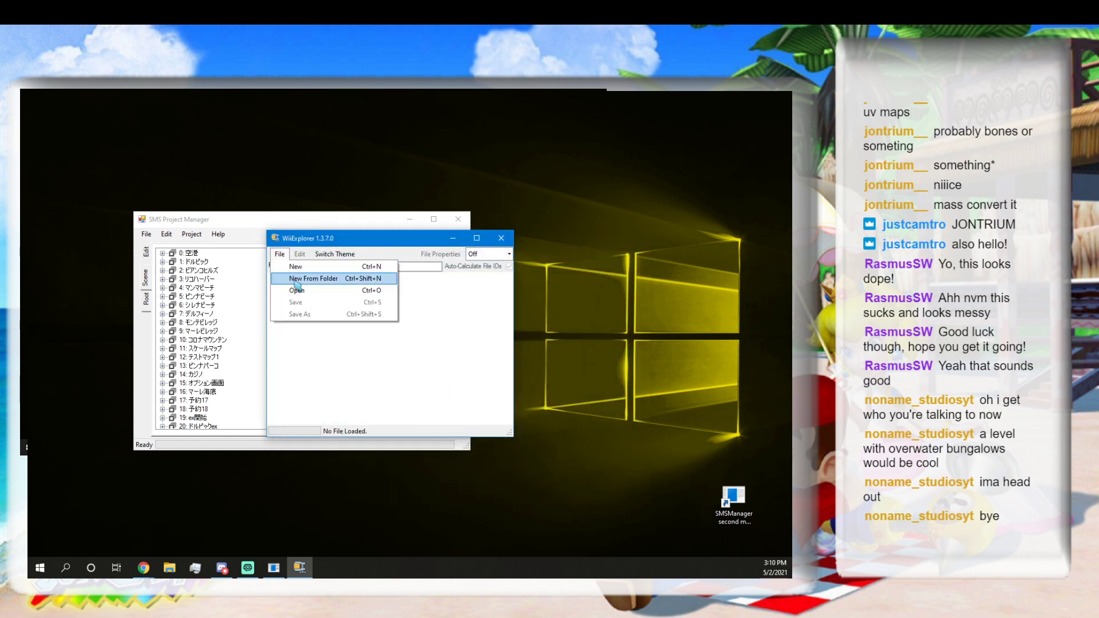
{"action": "left_click", "coordinate": [295, 279]}
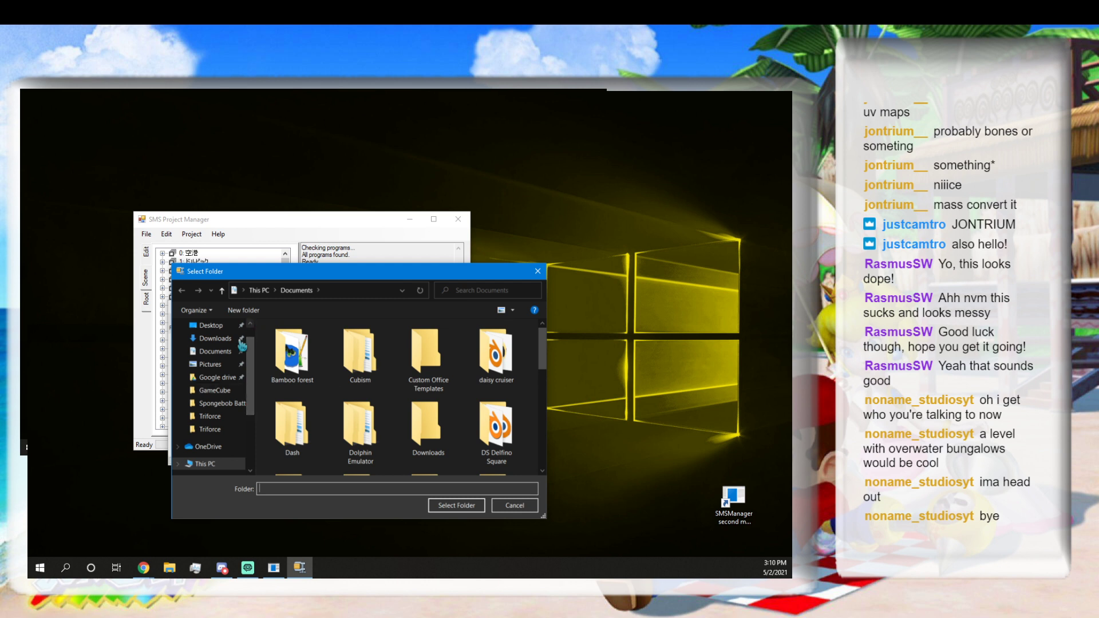
{"action": "scroll", "coordinate": [252, 342], "scroll_direction": "up", "scroll_amount": 1}
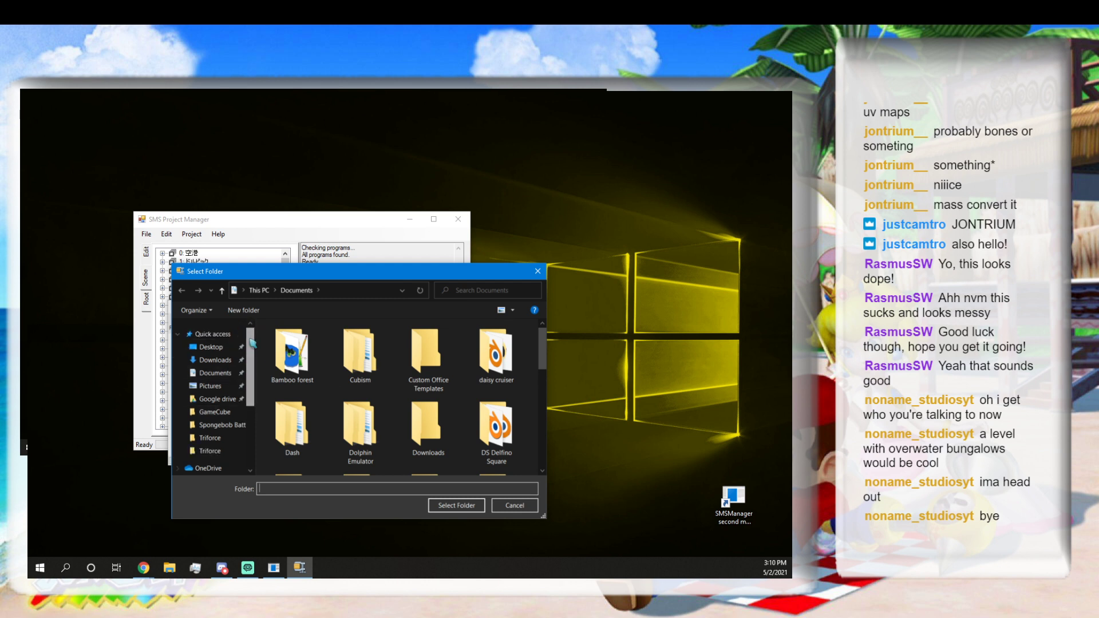
{"action": "left_click", "coordinate": [216, 348]}
{"action": "double_click", "coordinate": [354, 371]}
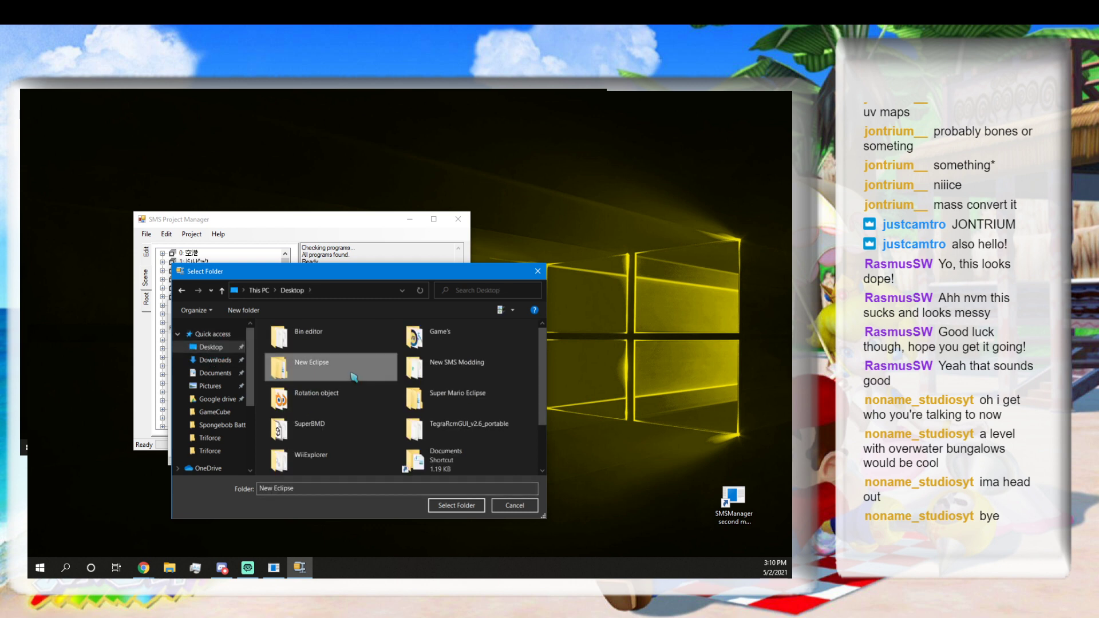
{"action": "left_click", "coordinate": [451, 506]}
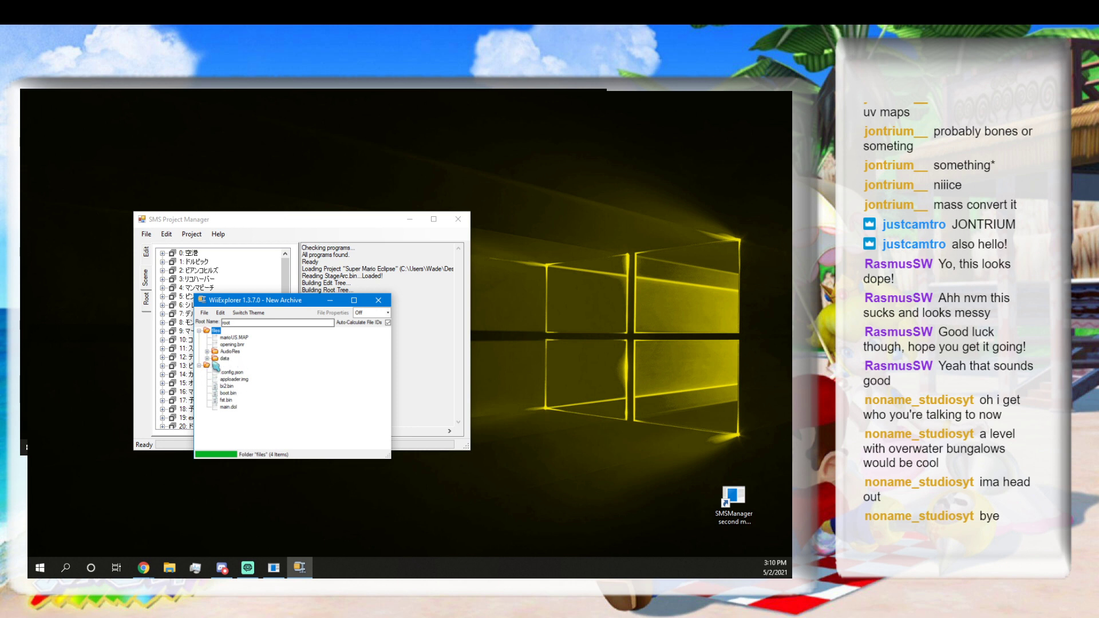
Browse the archive's data folder down to the scene files and check the actions available for bia_ex0.szs.
{"action": "left_click", "coordinate": [208, 359]}
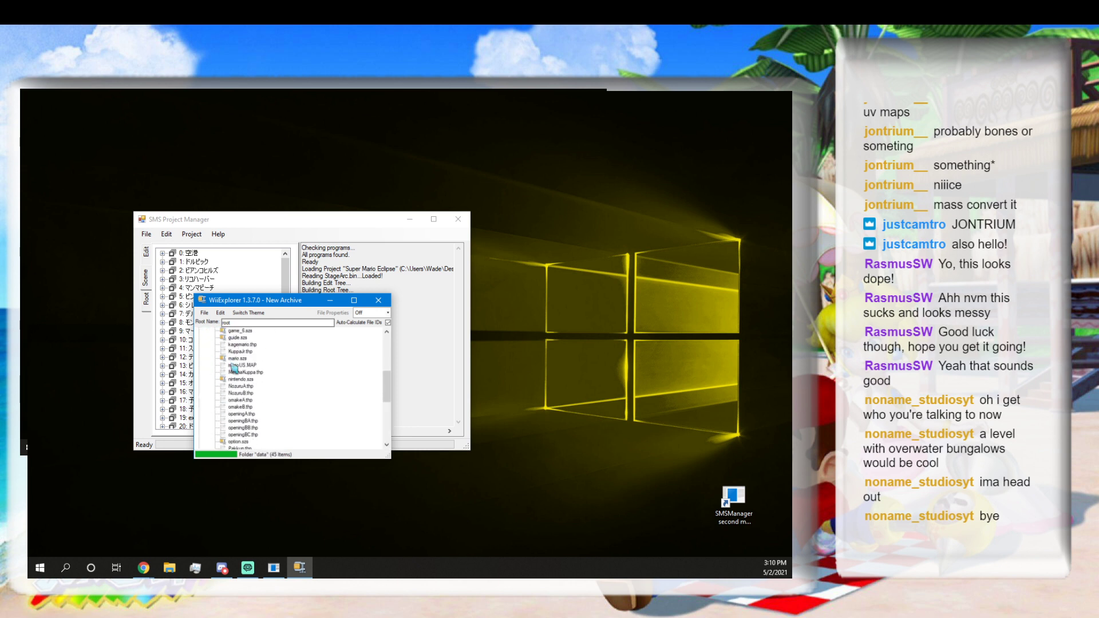
{"action": "scroll", "coordinate": [231, 403], "scroll_direction": "up", "scroll_amount": 9}
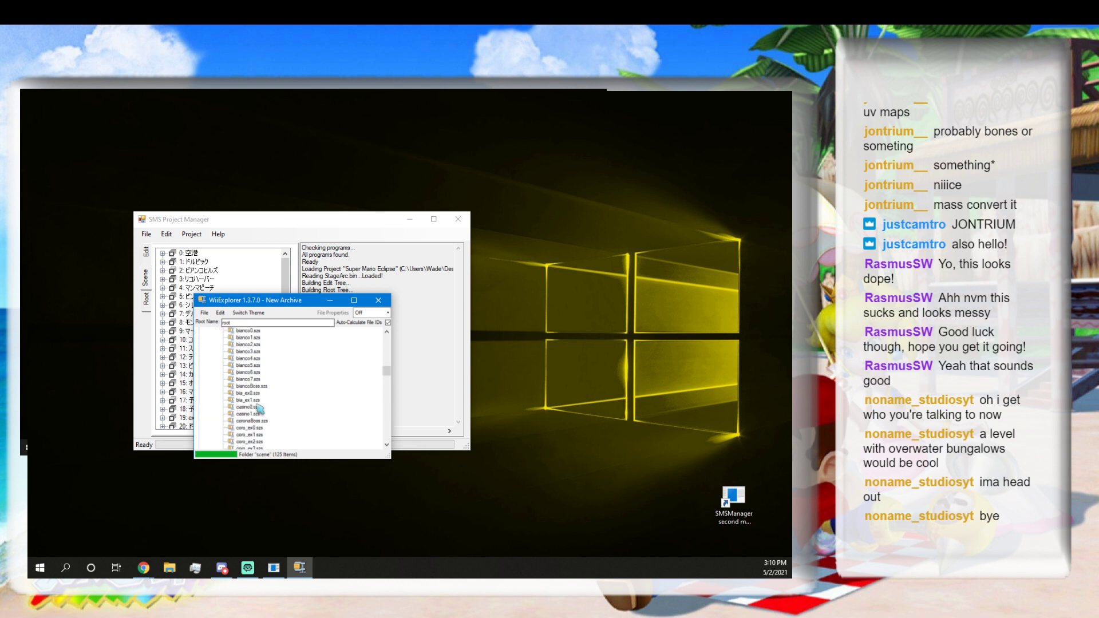
{"action": "left_click", "coordinate": [248, 372]}
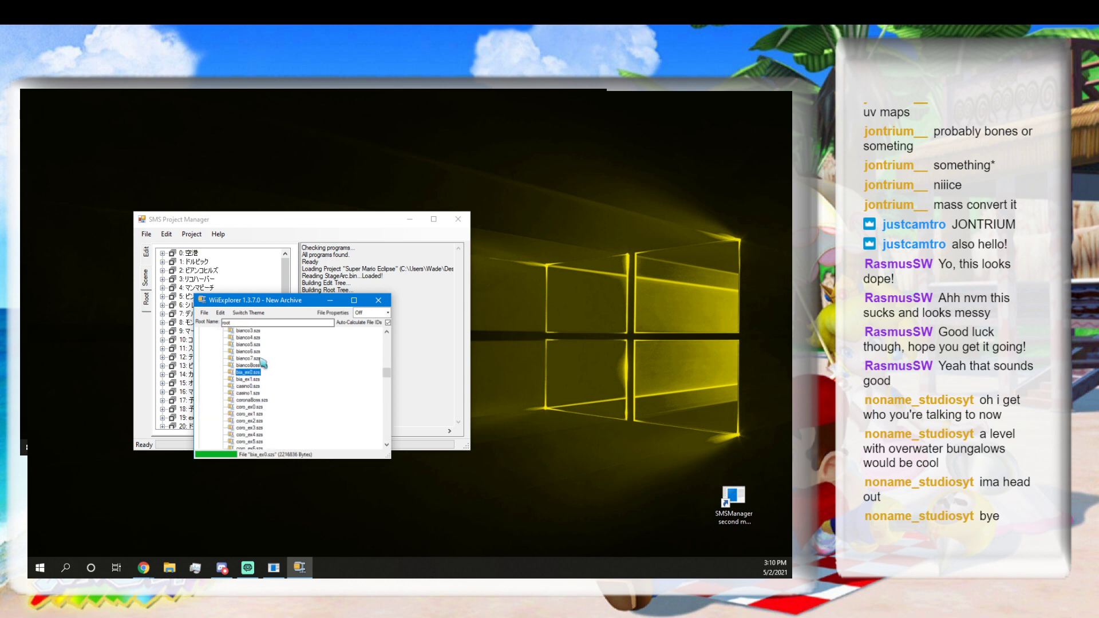
{"action": "left_click", "coordinate": [255, 378]}
{"action": "right_click", "coordinate": [255, 379]}
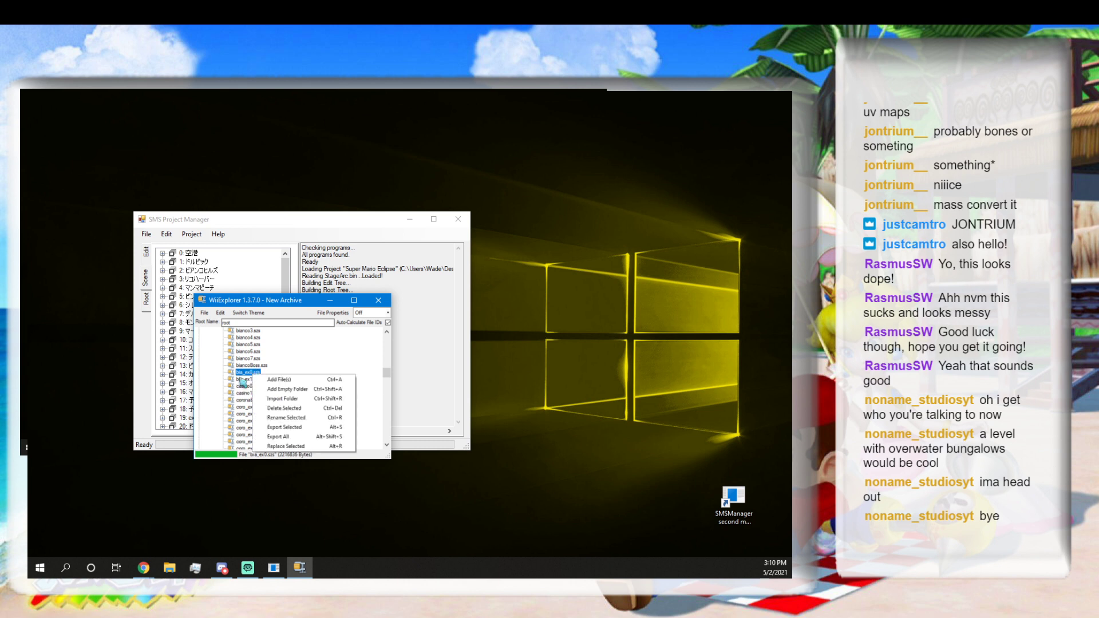
{"action": "left_click", "coordinate": [239, 380]}
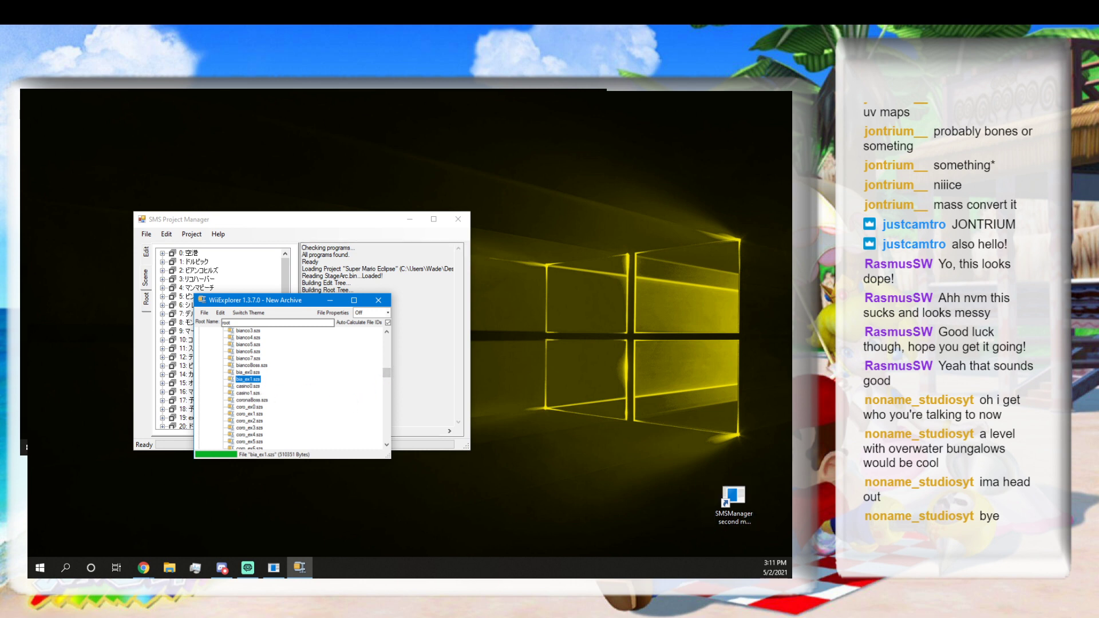
Check the actions available for casino1.szs in the scene folder and leave that file selected.
{"action": "left_click_drag", "start_coordinate": [528, 523], "coordinate": [578, 368]}
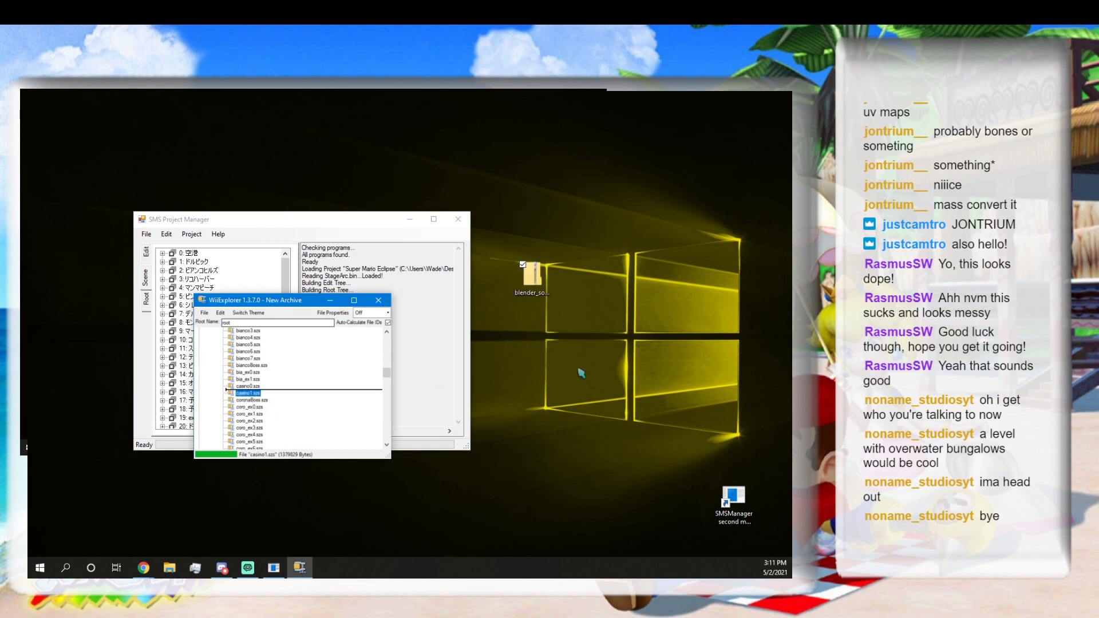
{"action": "right_click", "coordinate": [247, 393]}
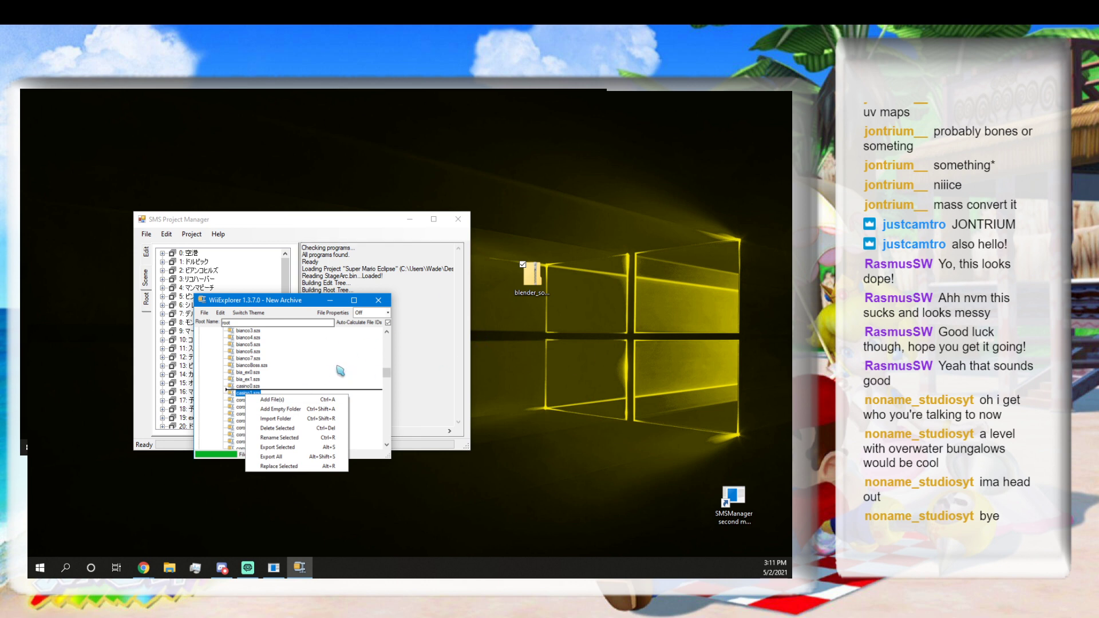
{"action": "left_click", "coordinate": [337, 370]}
{"action": "left_click", "coordinate": [259, 394]}
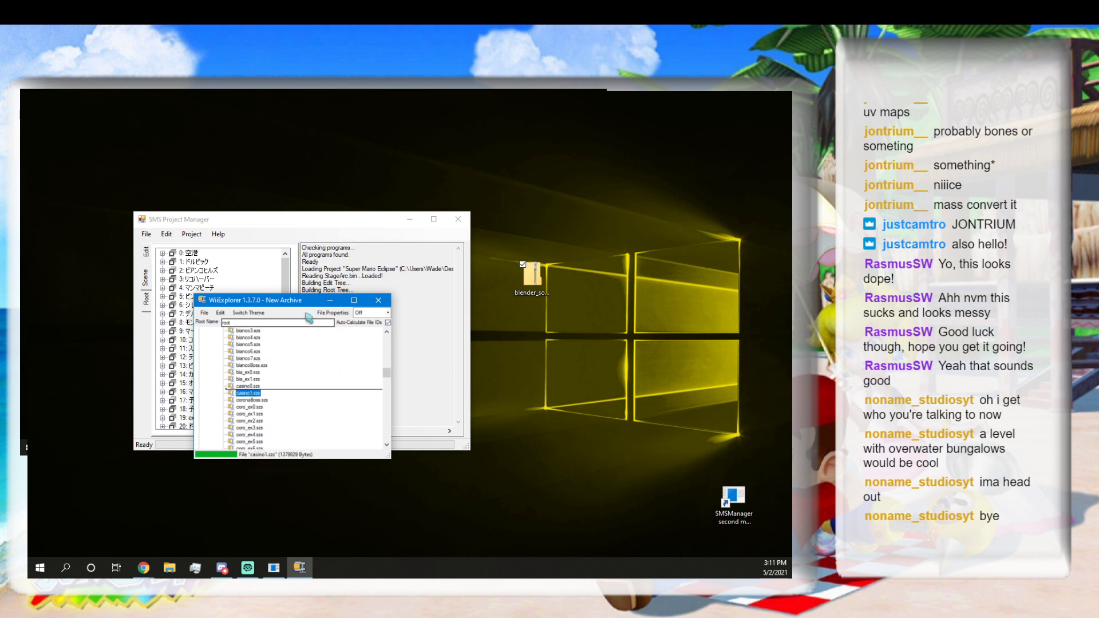
Close the new WiiExplorer archive and quit without saving its changes.
{"action": "left_click_drag", "start_coordinate": [304, 304], "coordinate": [540, 377]}
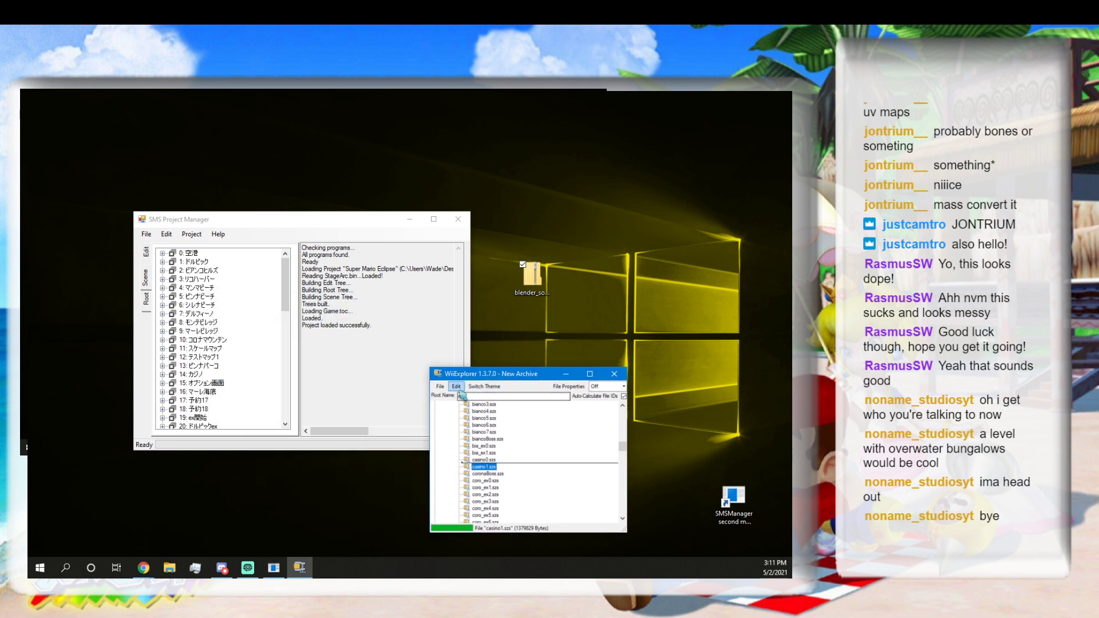
{"action": "left_click", "coordinate": [461, 395]}
{"action": "type", "text": "root"}
{"action": "left_click", "coordinate": [613, 375]}
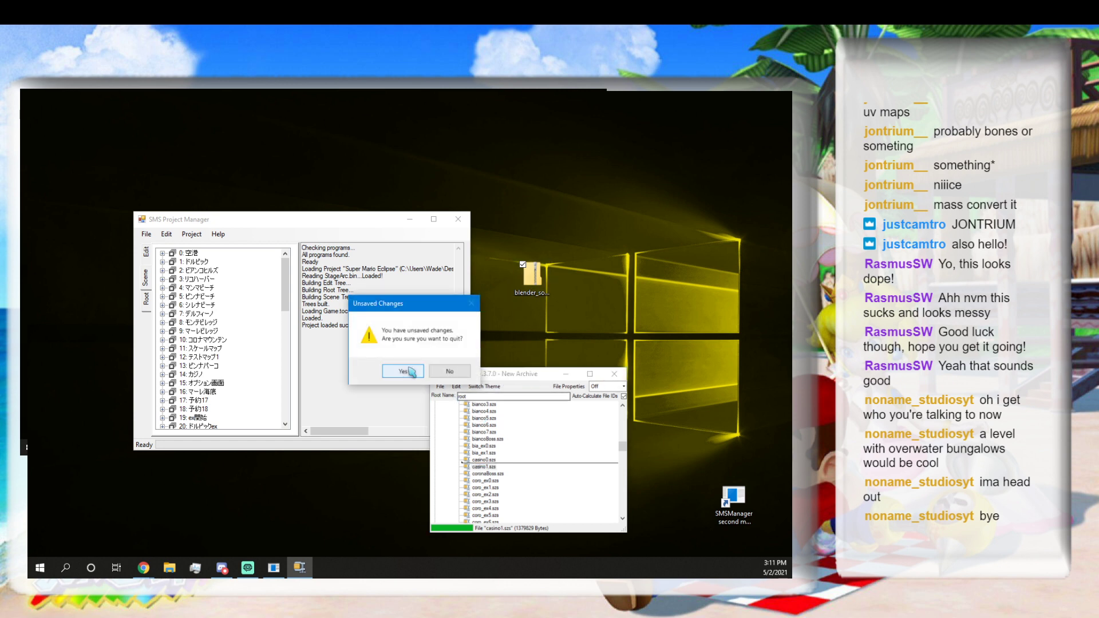
{"action": "left_click", "coordinate": [402, 372]}
Delete the Blender zip file from the desktop and return to SMS Project Manager.
{"action": "left_click", "coordinate": [532, 277]}
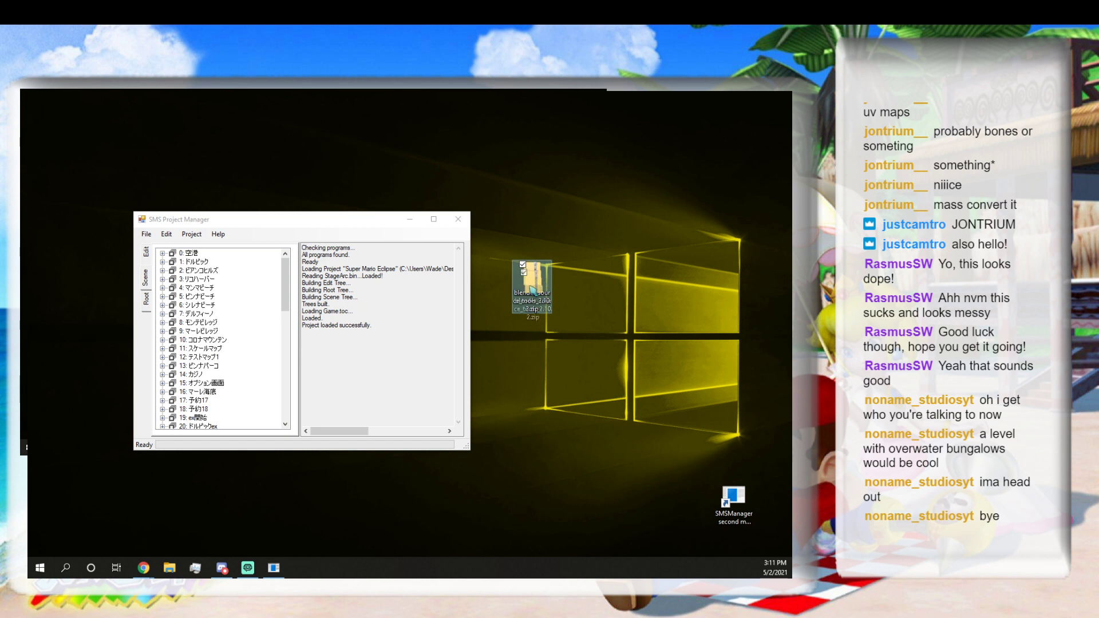
{"action": "key", "text": "Delete"}
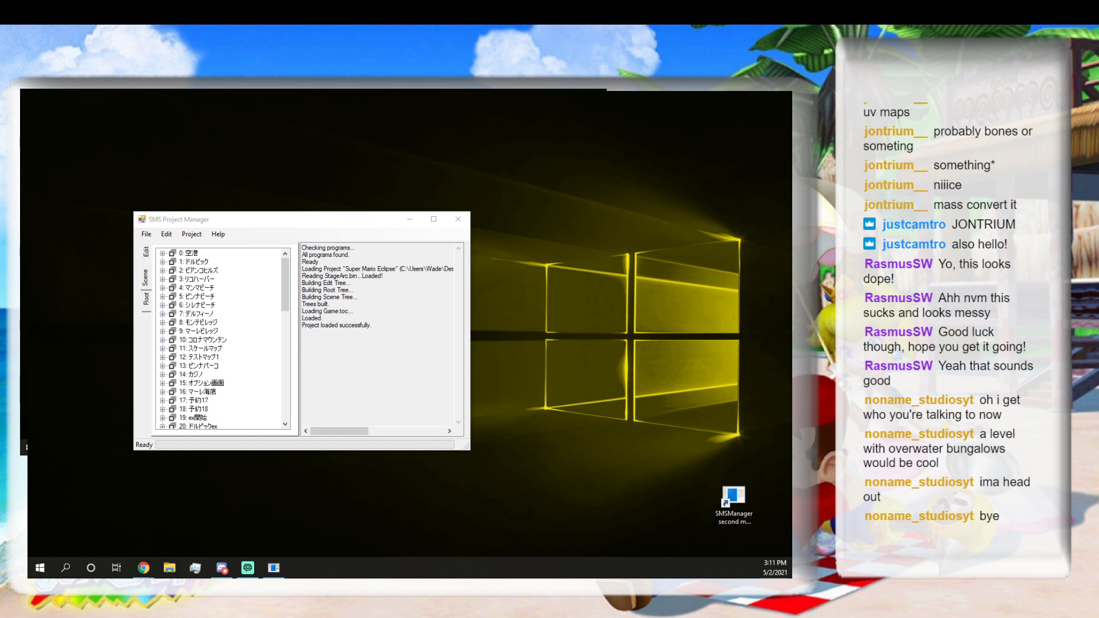
{"action": "left_click", "coordinate": [335, 230]}
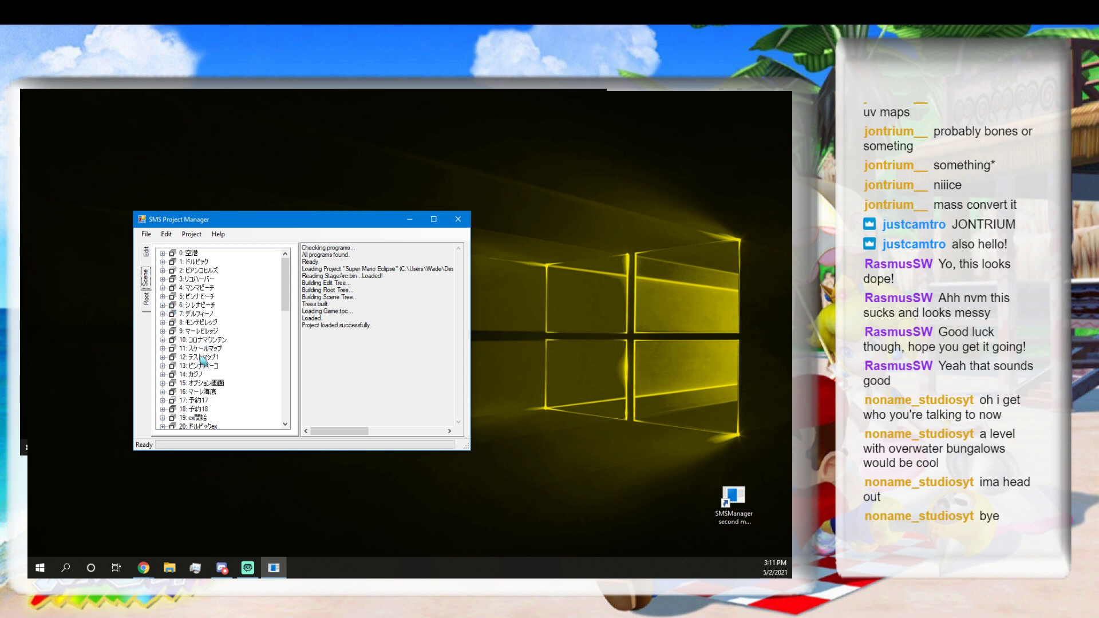
Find mam_ex0.arc under scene group 32 (マンマex0) and open its scene bin for editing.
{"action": "left_click_drag", "start_coordinate": [247, 220], "coordinate": [273, 219]}
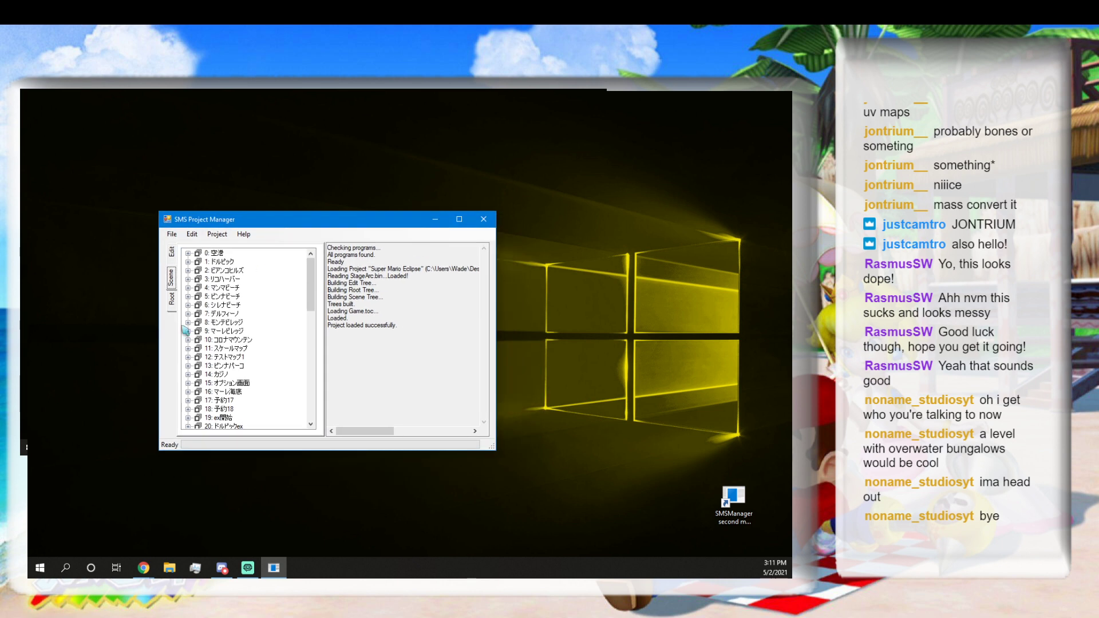
{"action": "scroll", "coordinate": [185, 330], "scroll_direction": "down", "scroll_amount": 8}
{"action": "left_click", "coordinate": [188, 331]}
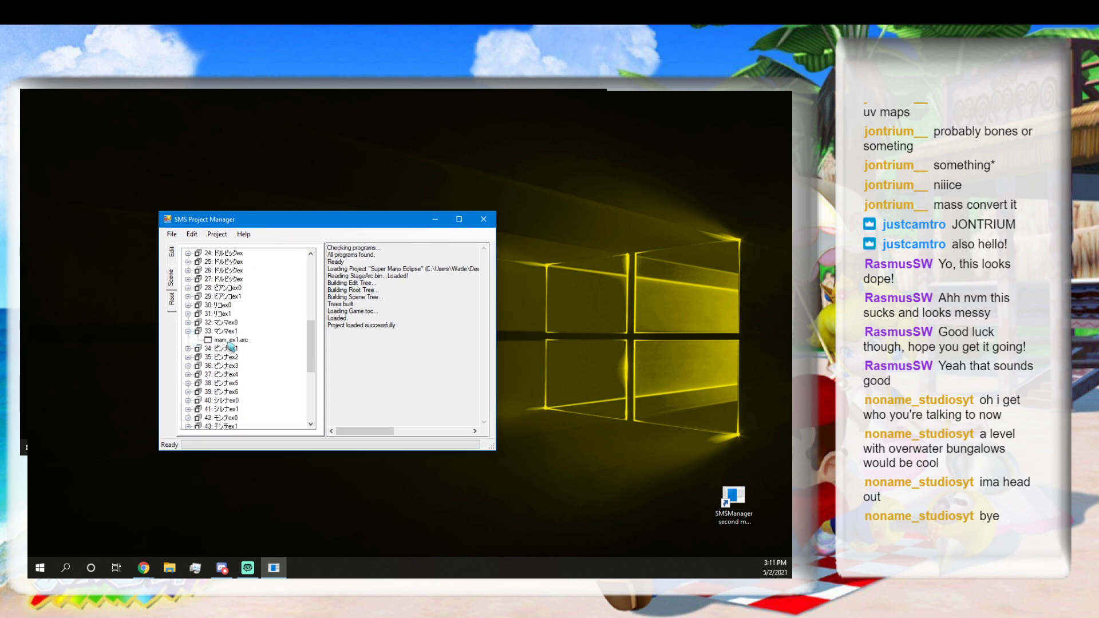
{"action": "left_click", "coordinate": [187, 330]}
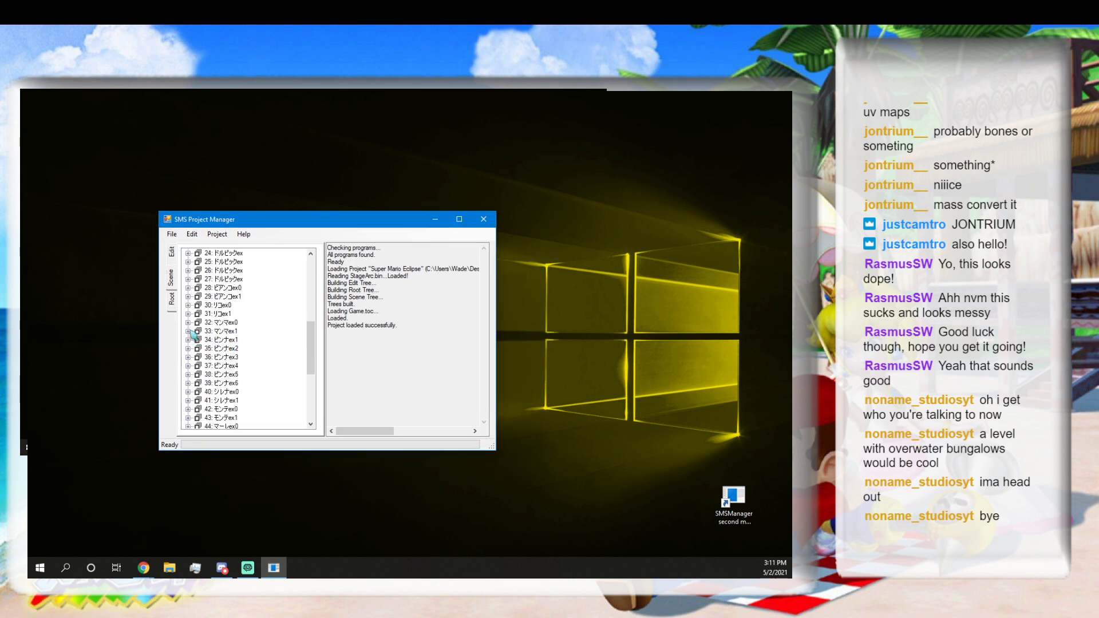
{"action": "left_click", "coordinate": [188, 323]}
{"action": "left_click", "coordinate": [239, 331]}
{"action": "right_click", "coordinate": [241, 335]}
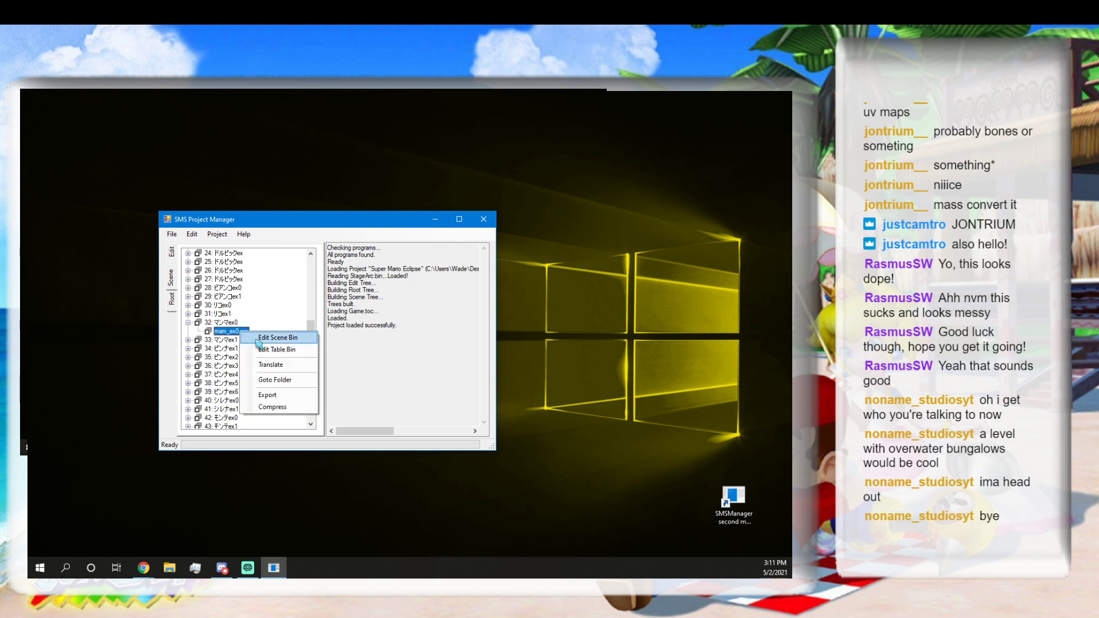
{"action": "left_click", "coordinate": [265, 338]}
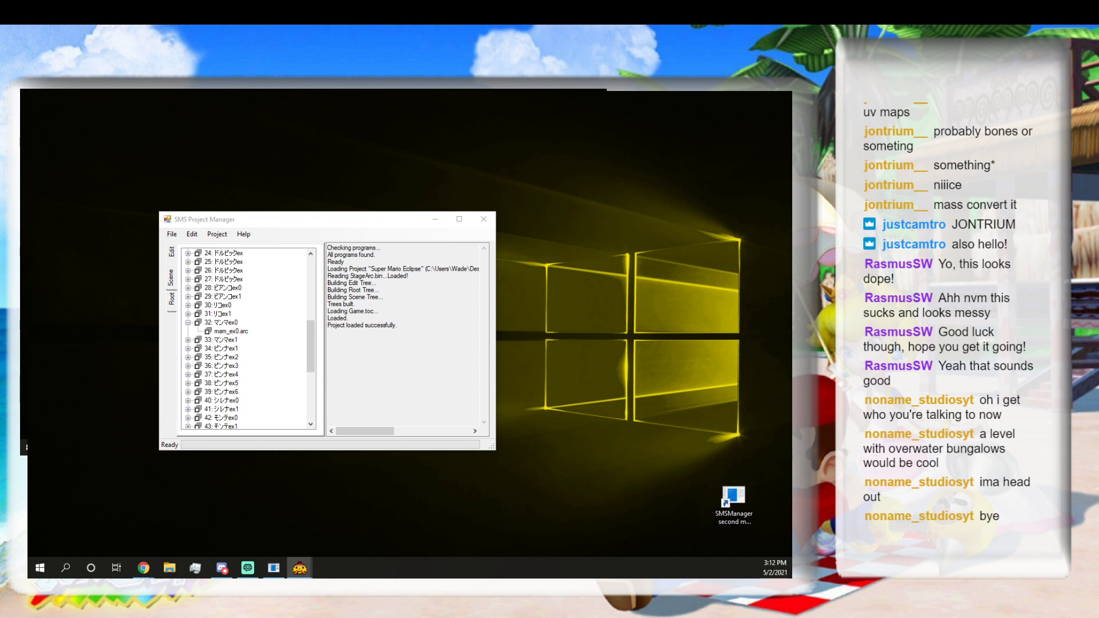
Select the wooden Umaibou platform in the scene preview to inspect its object entry, and close the bin editor.
{"action": "left_click_drag", "start_coordinate": [312, 578], "coordinate": [355, 146]}
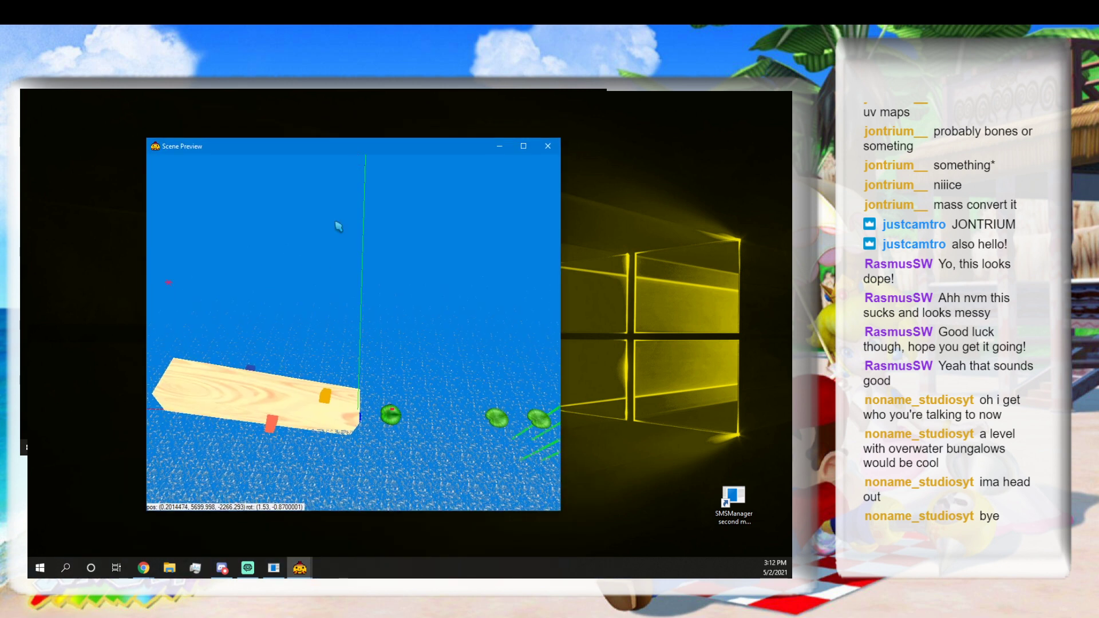
{"action": "left_click", "coordinate": [302, 402]}
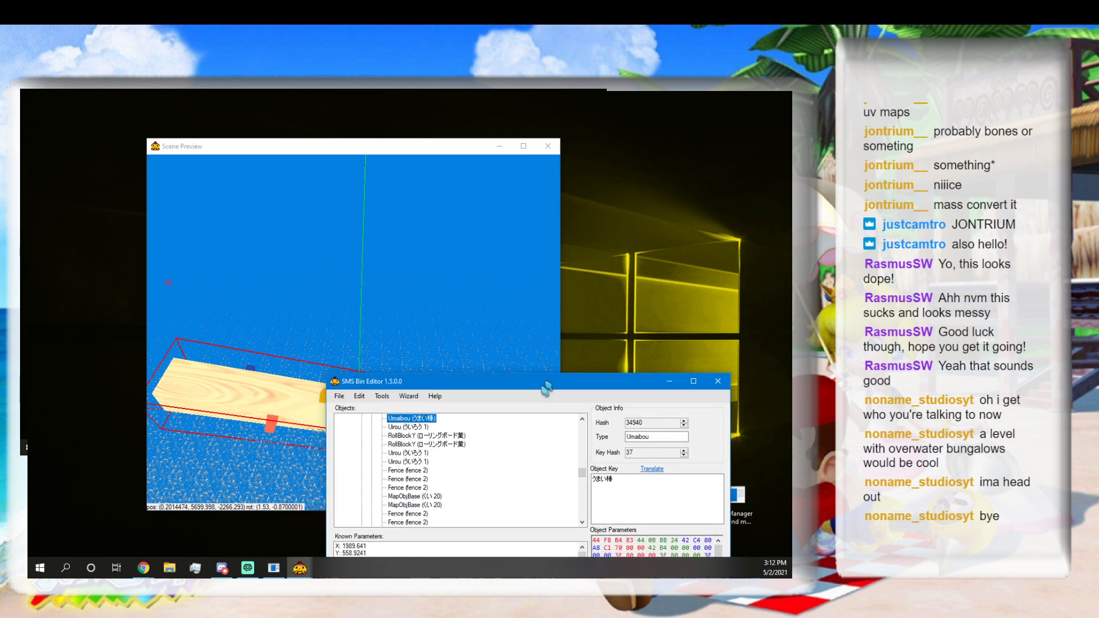
{"action": "right_click", "coordinate": [436, 387]}
{"action": "left_click", "coordinate": [449, 394]}
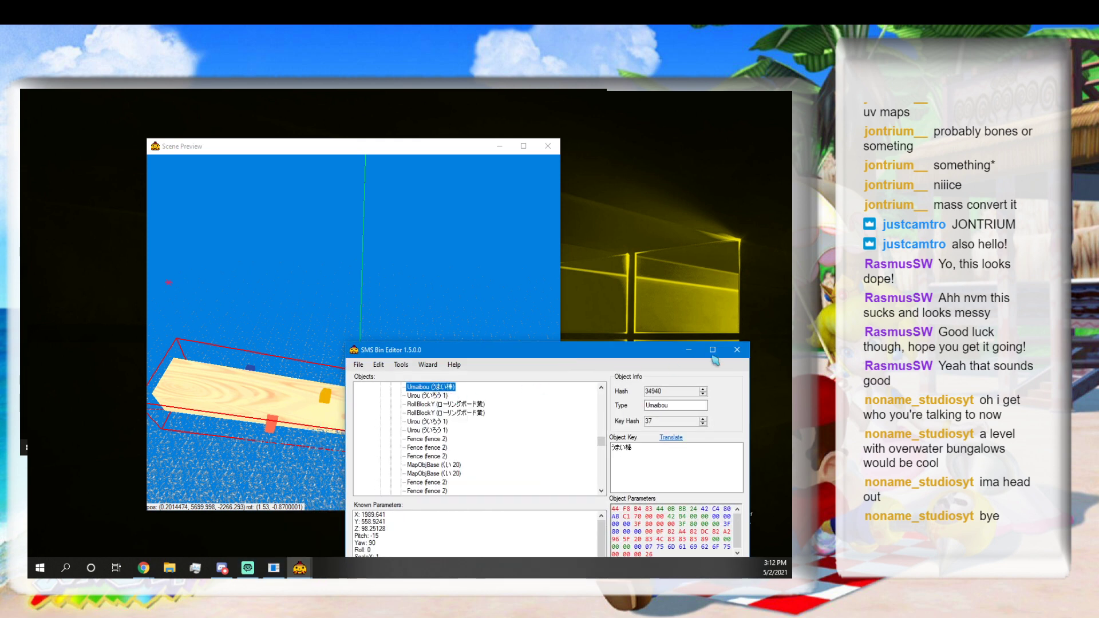
{"action": "left_click", "coordinate": [736, 349]}
Expand scene group 6 (シレナビーチ) and check the actions available for sirena0.arc.
{"action": "scroll", "coordinate": [263, 349], "scroll_direction": "up", "scroll_amount": 8}
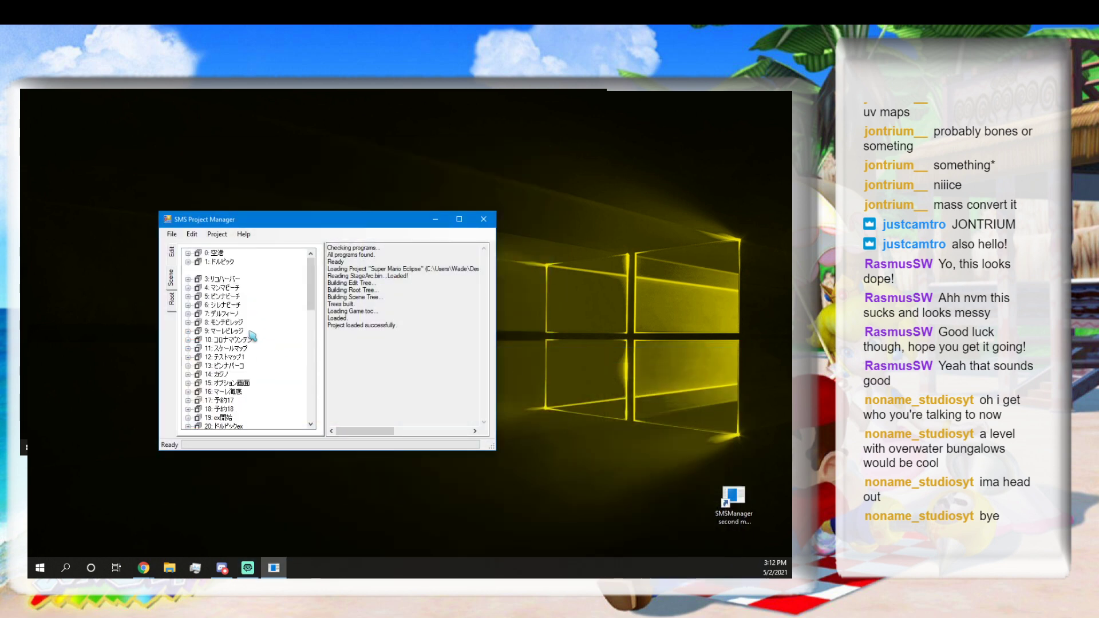
{"action": "left_click", "coordinate": [187, 305]}
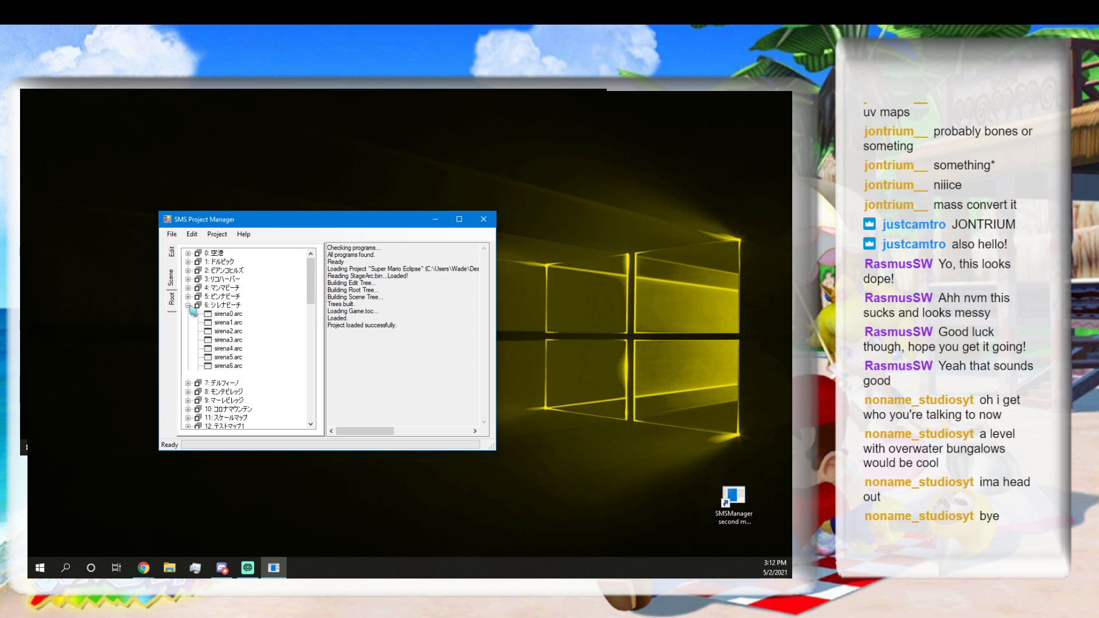
{"action": "right_click", "coordinate": [232, 315]}
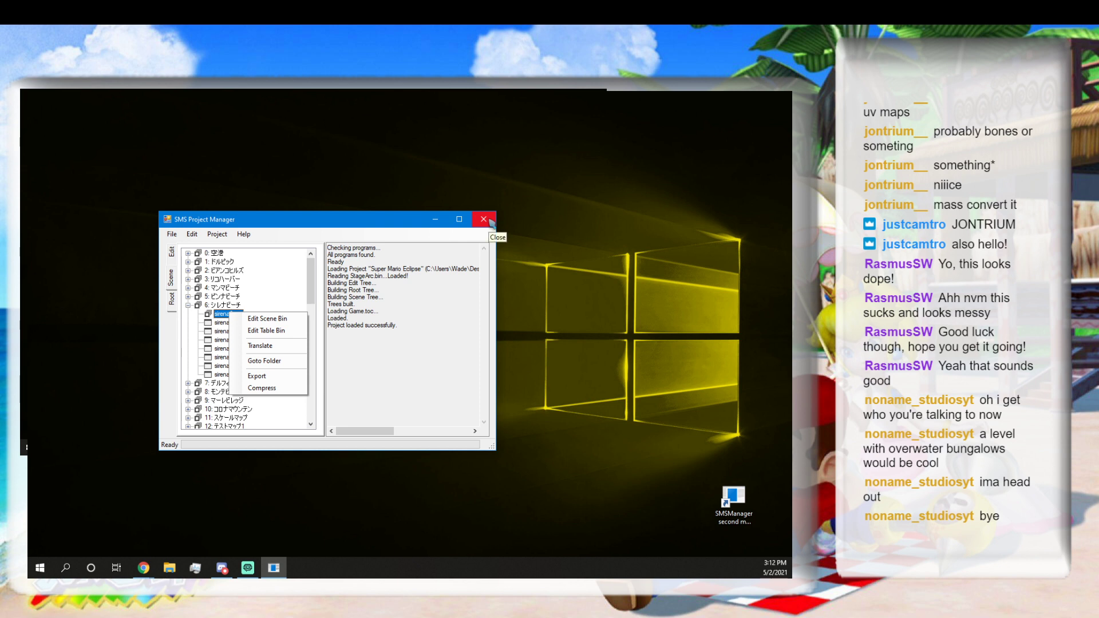
{"action": "left_click", "coordinate": [210, 318]}
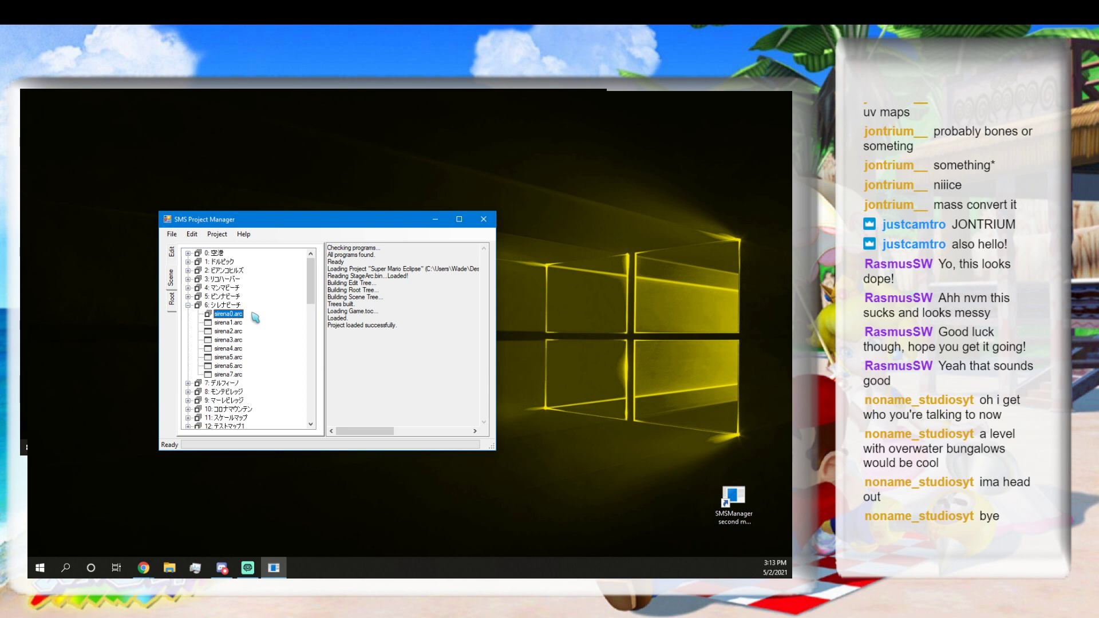
{"action": "right_click", "coordinate": [221, 313]}
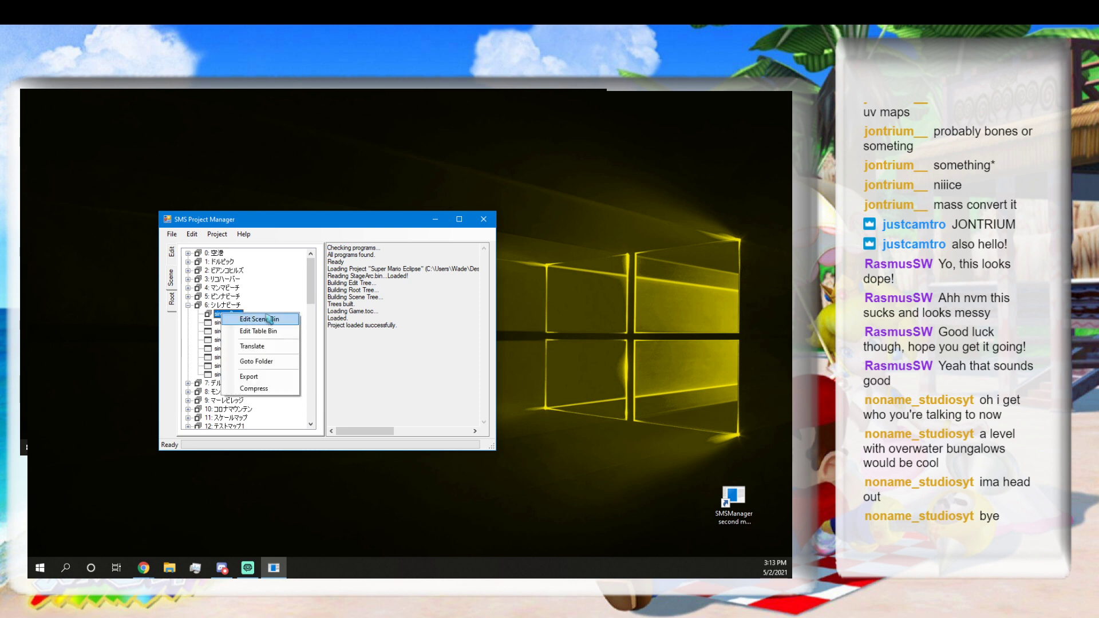
{"action": "left_click", "coordinate": [370, 222]}
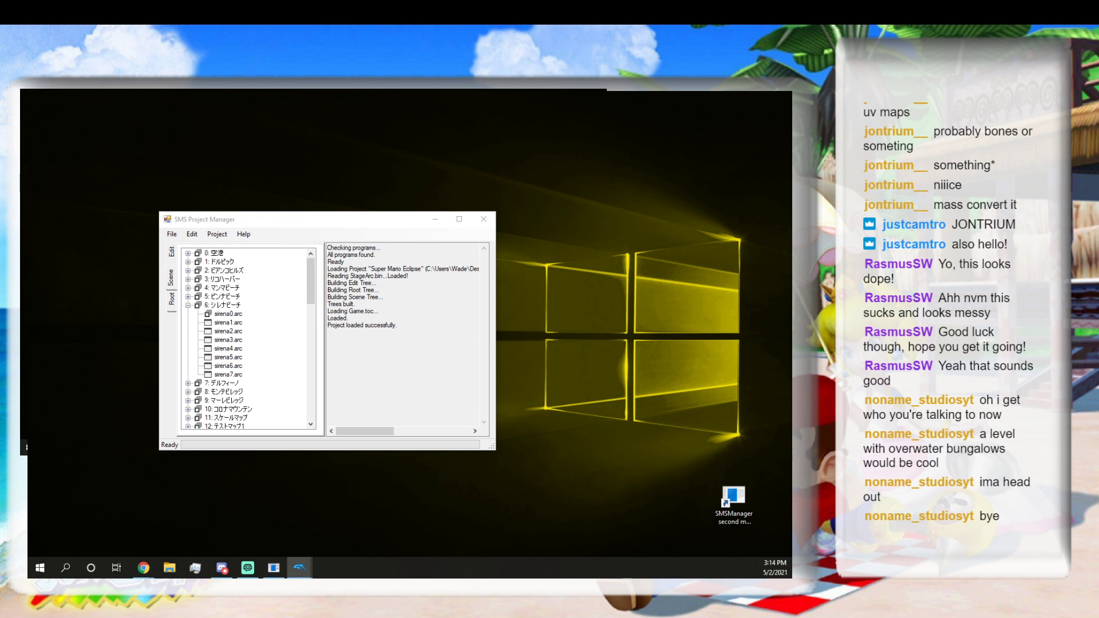
In Dolphin, proceed from the Super Mario Eclipse title screen through data selection to the level select.
{"action": "left_click_drag", "start_coordinate": [241, 554], "coordinate": [309, 93]}
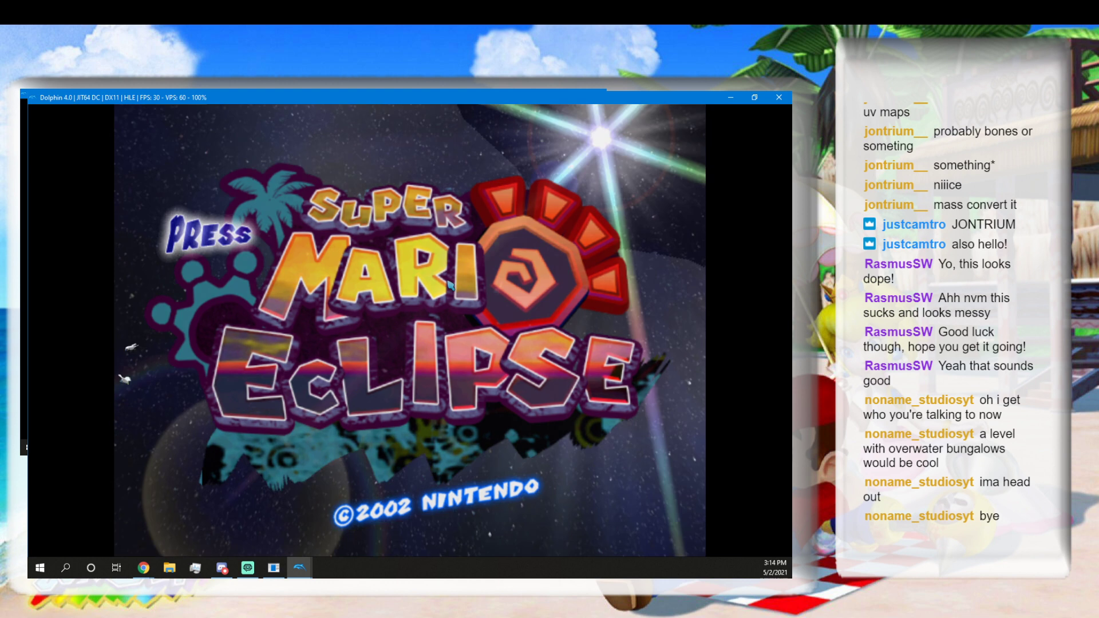
{"action": "key", "text": "Return"}
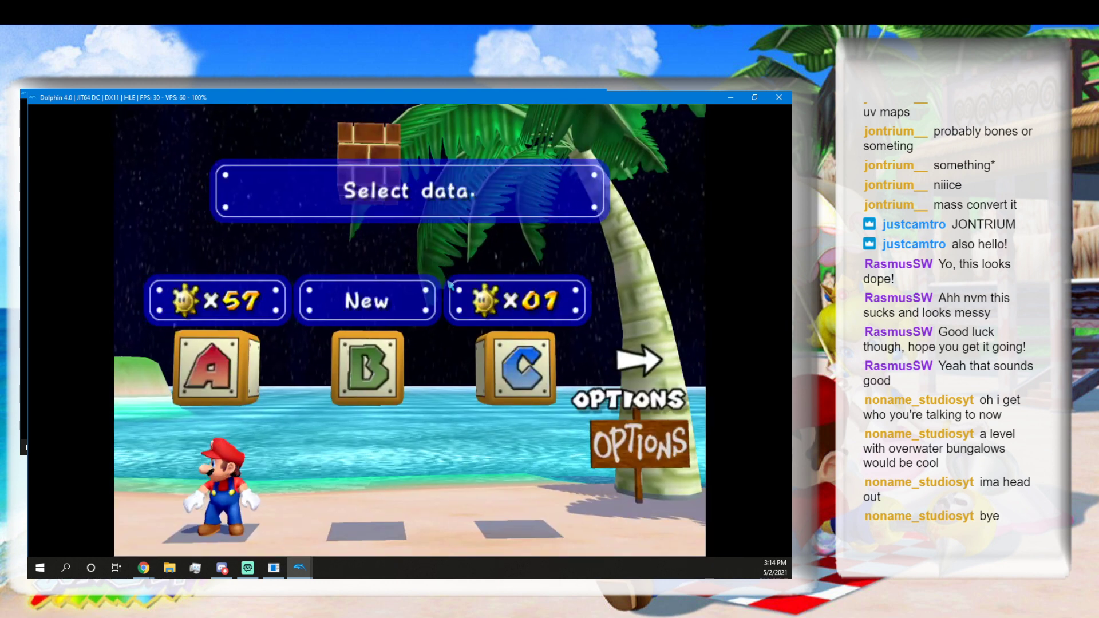
{"action": "key", "text": "Return"}
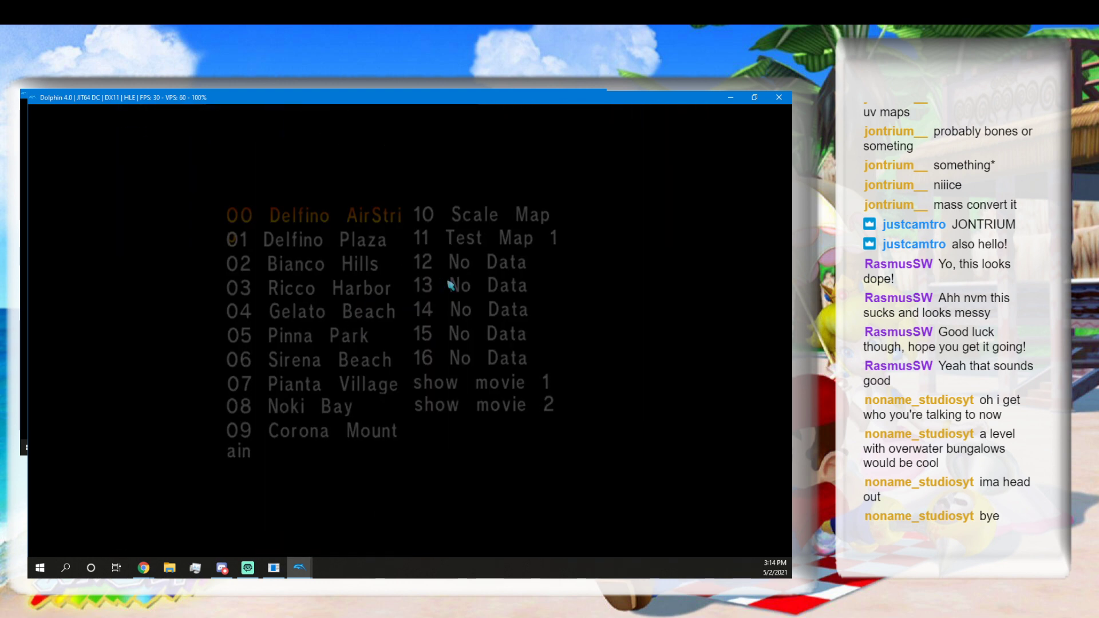
Choose 04 Gelato Beach in the level select and load its scene 3.
{"action": "key", "text": "Down"}
{"action": "key", "text": "Down"}
{"action": "key", "text": "Down"}
{"action": "key", "text": "Down"}
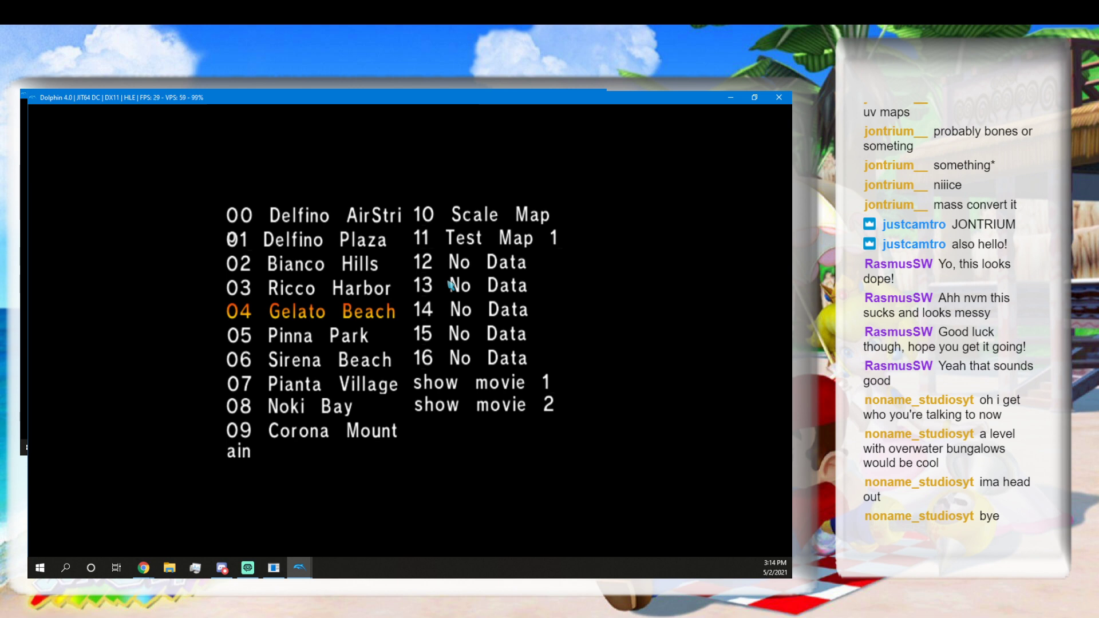
{"action": "key", "text": "Down"}
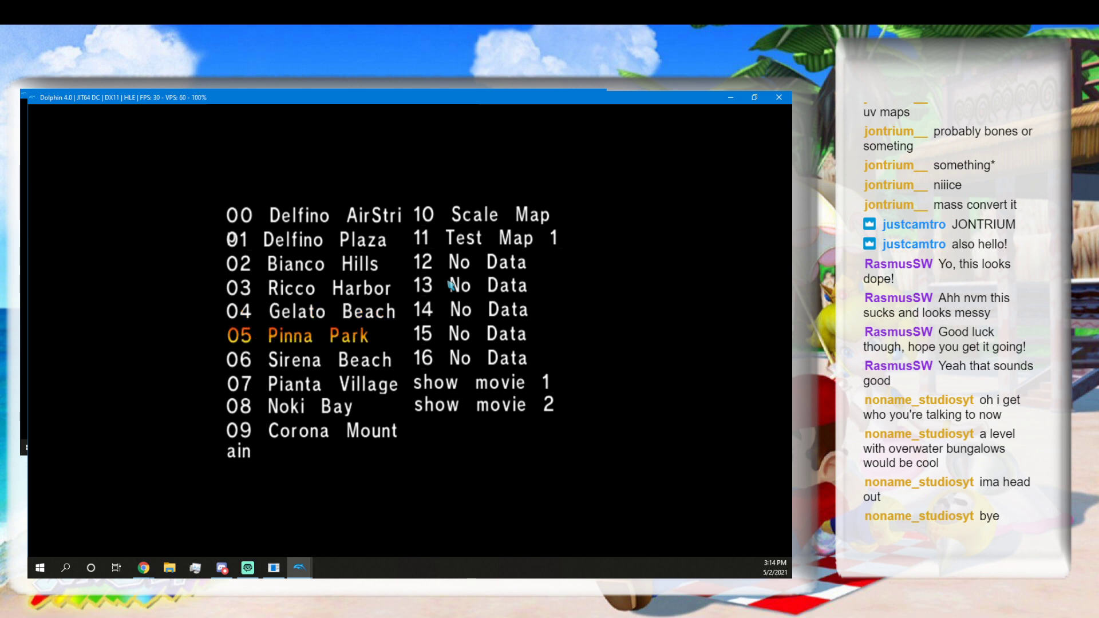
{"action": "key", "text": "Up"}
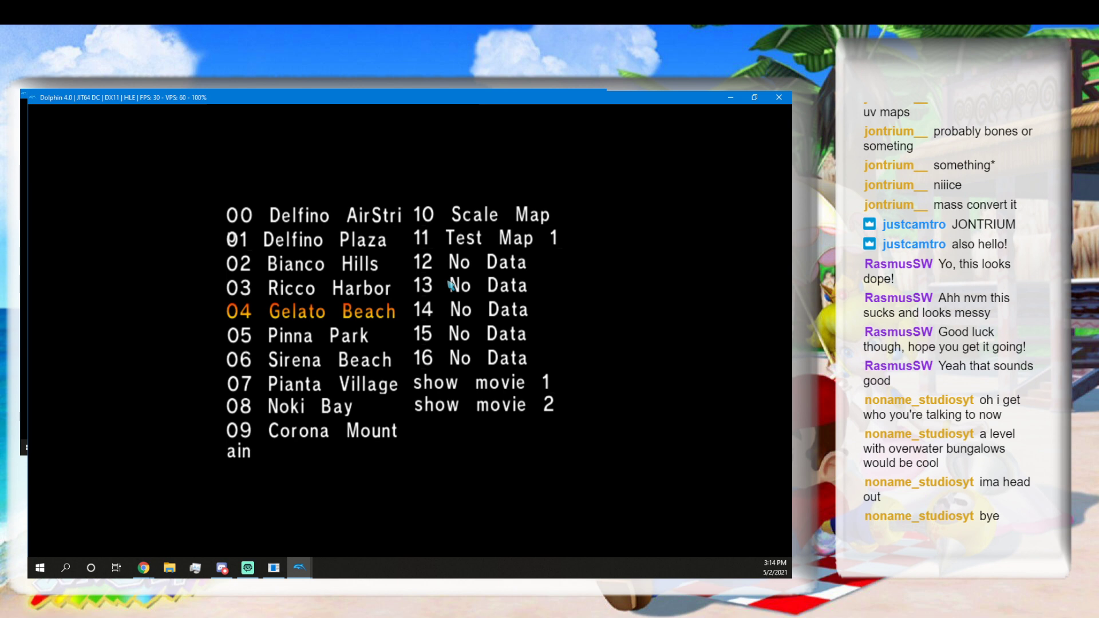
{"action": "key", "text": "x"}
{"action": "key", "text": "Down"}
{"action": "key", "text": "Down"}
{"action": "key", "text": "Down"}
{"action": "key", "text": "Down"}
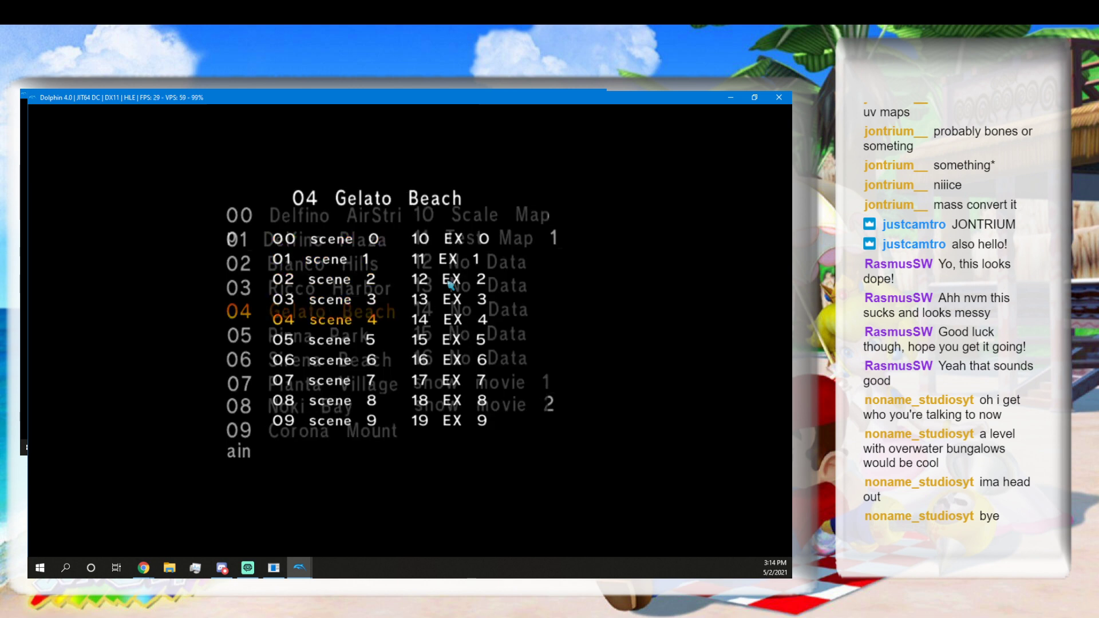
{"action": "key", "text": "Up"}
{"action": "key", "text": "x"}
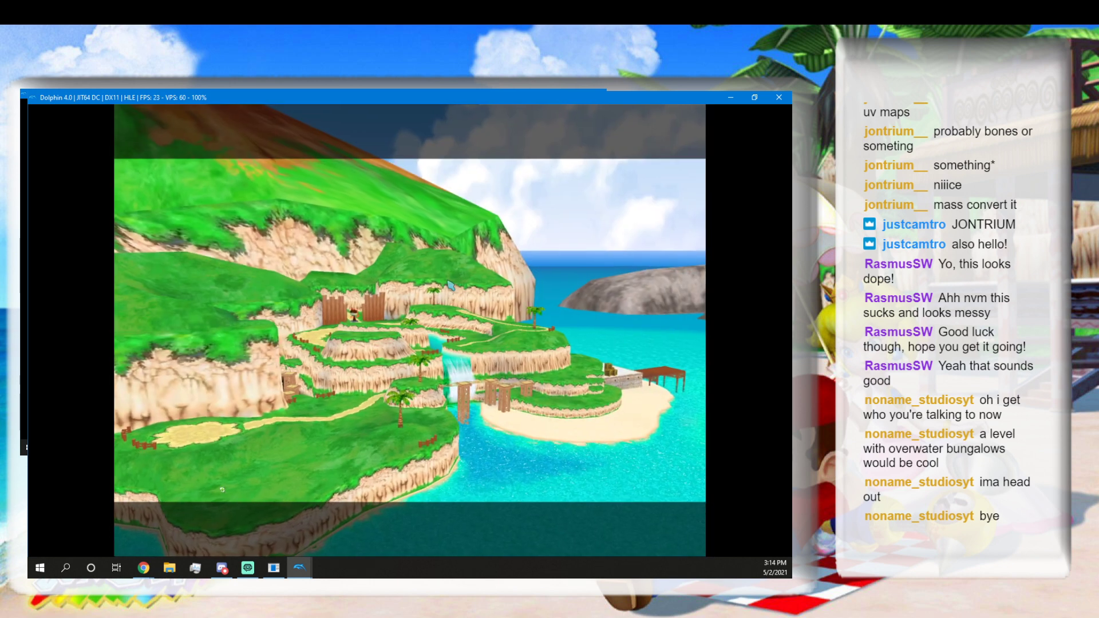
{"action": "key", "text": "x"}
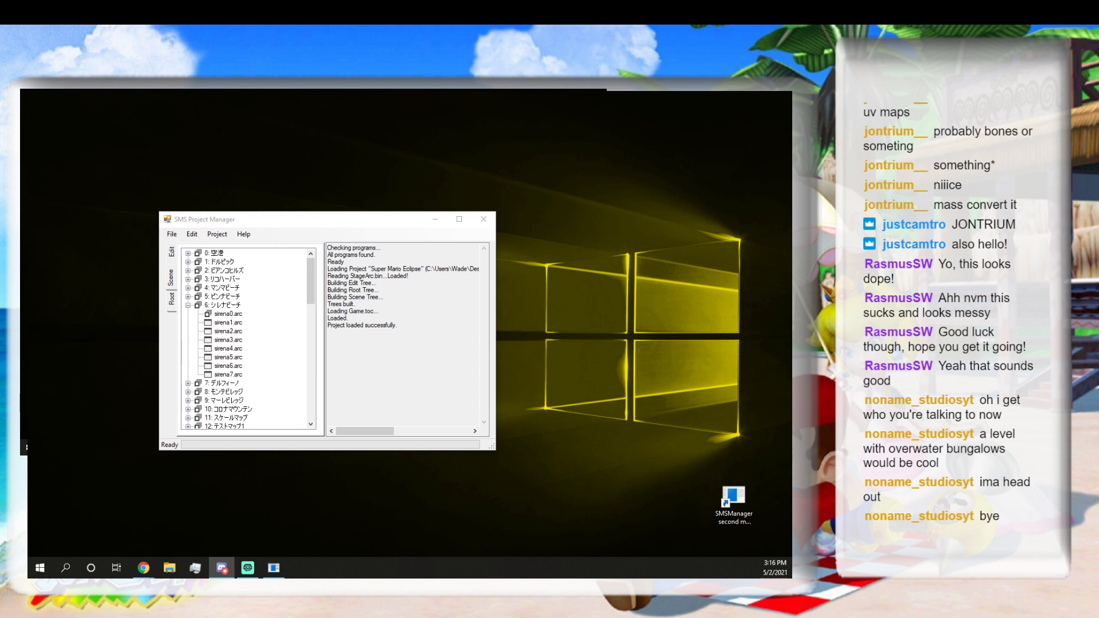
Switch to SMS Project Manager and open the scene bin of sirena0.arc for editing.
{"action": "left_click", "coordinate": [227, 315]}
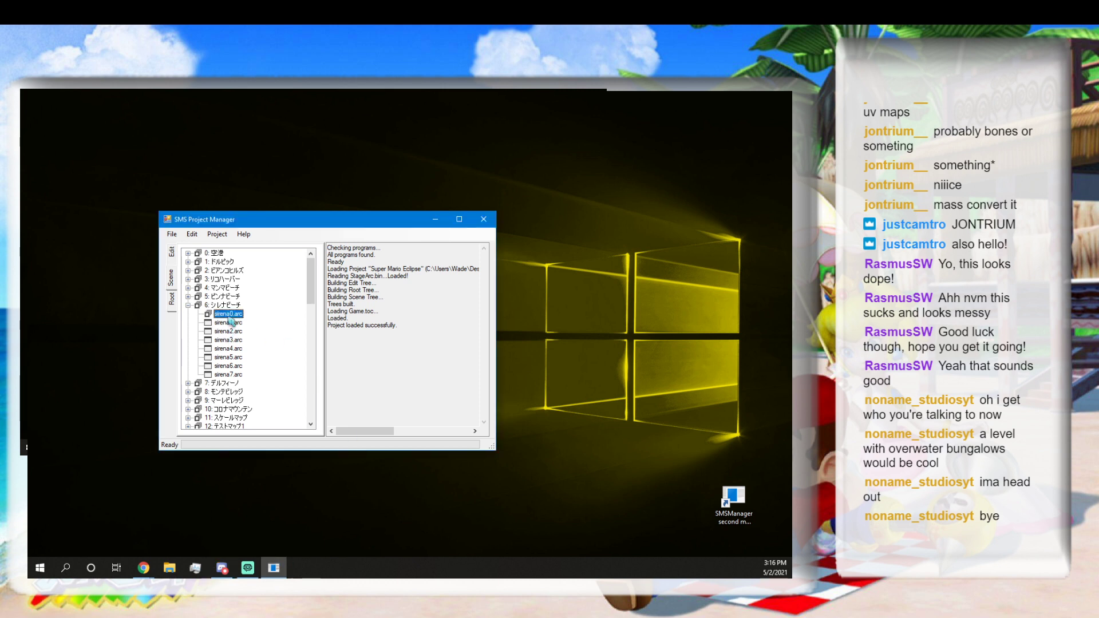
{"action": "right_click", "coordinate": [231, 319]}
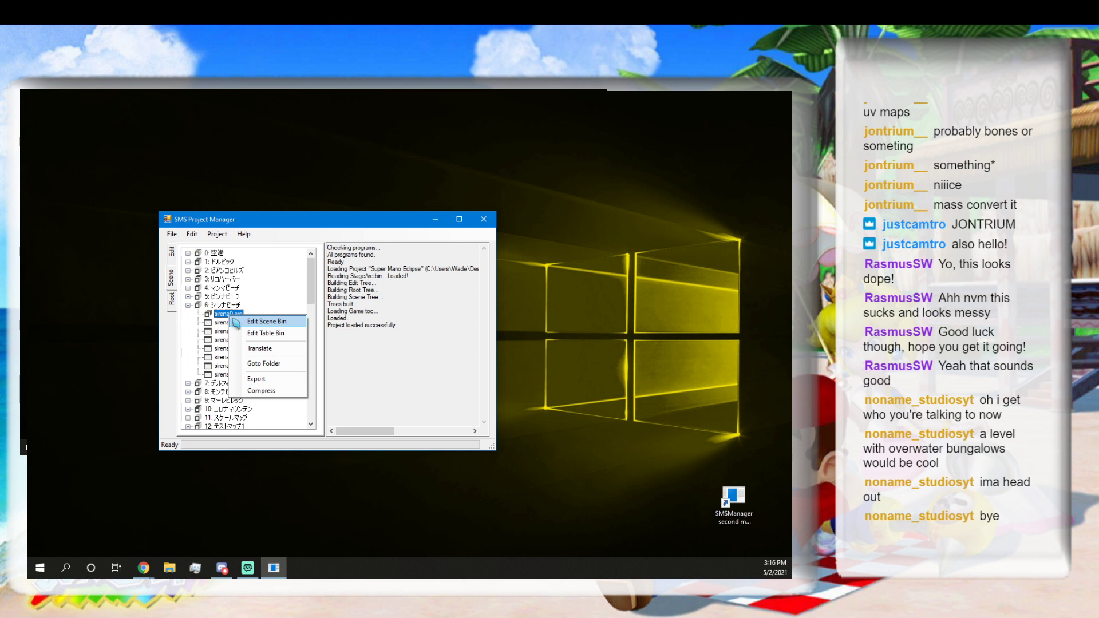
{"action": "left_click", "coordinate": [255, 324]}
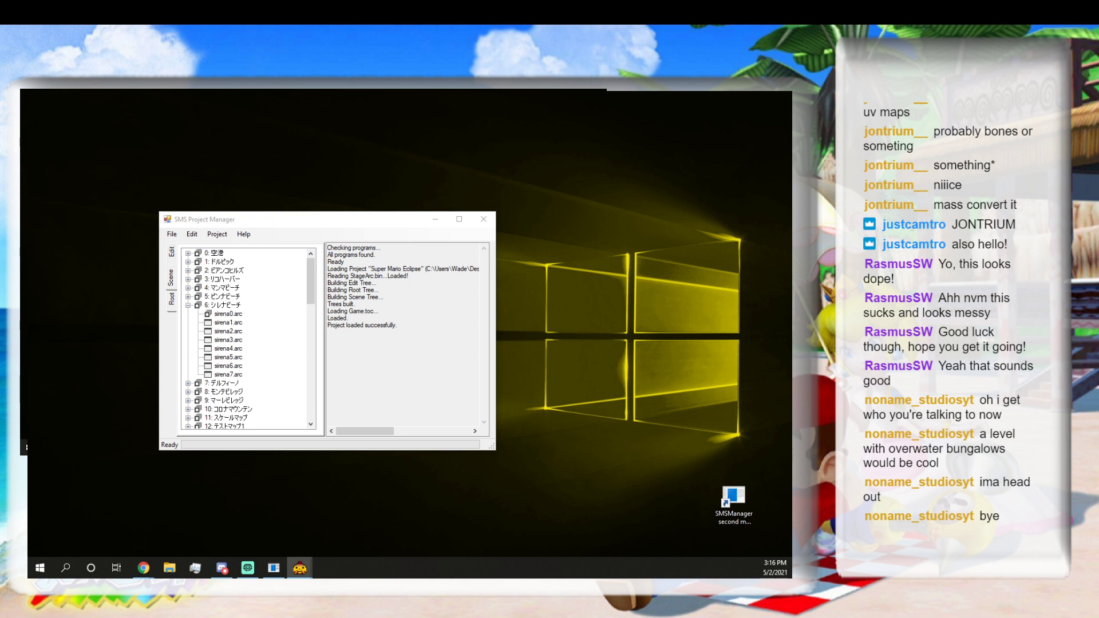
Collapse scene group 6, expand group 4 (マンマビーチ), and open the scene bin of mamma3.arc for editing.
{"action": "left_click", "coordinate": [187, 305]}
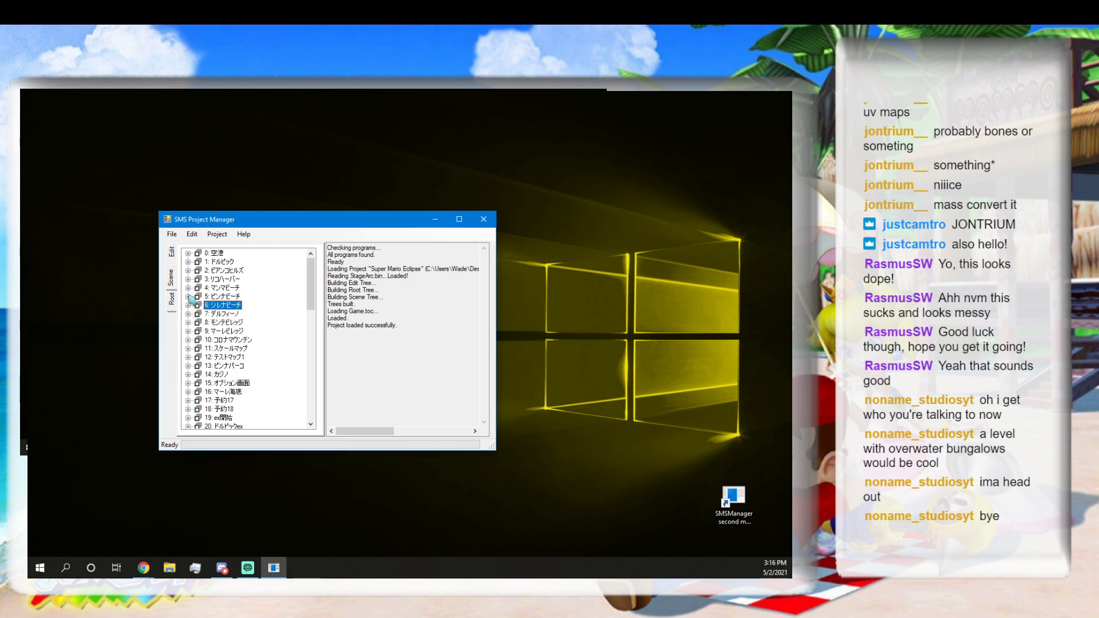
{"action": "left_click", "coordinate": [187, 287]}
{"action": "left_click", "coordinate": [223, 297]}
{"action": "right_click", "coordinate": [222, 298]}
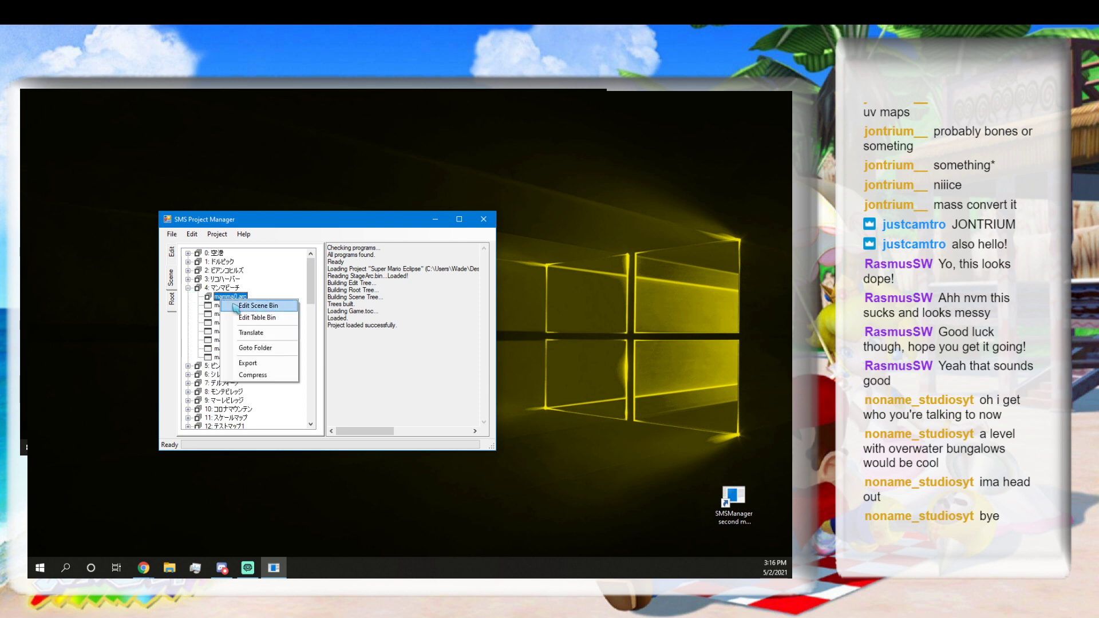
{"action": "left_click", "coordinate": [229, 322]}
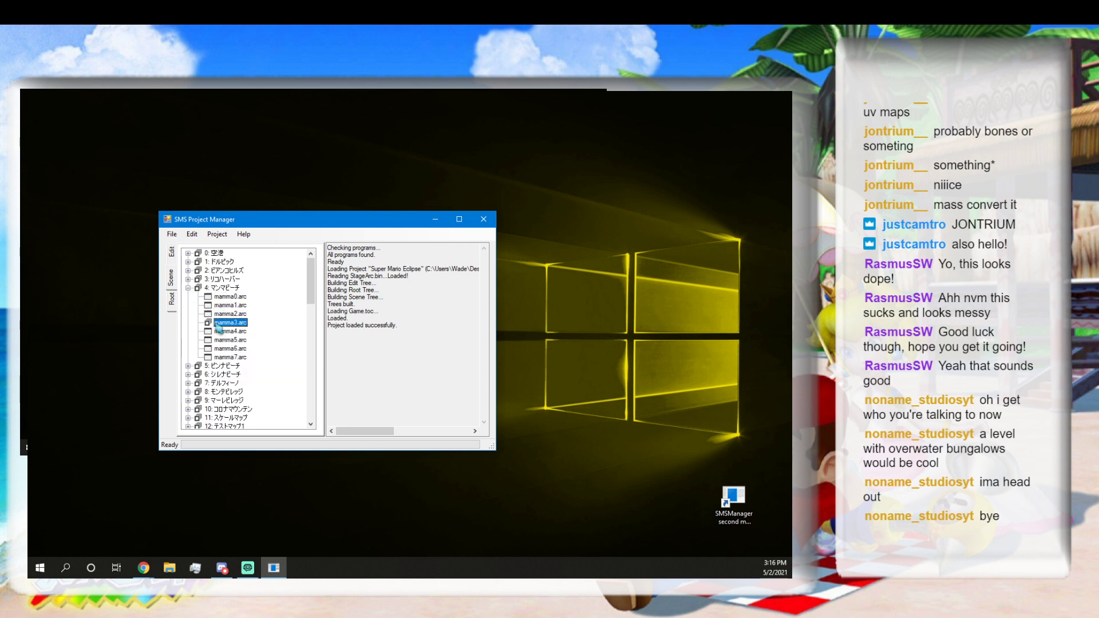
{"action": "right_click", "coordinate": [218, 324]}
{"action": "left_click", "coordinate": [251, 331]}
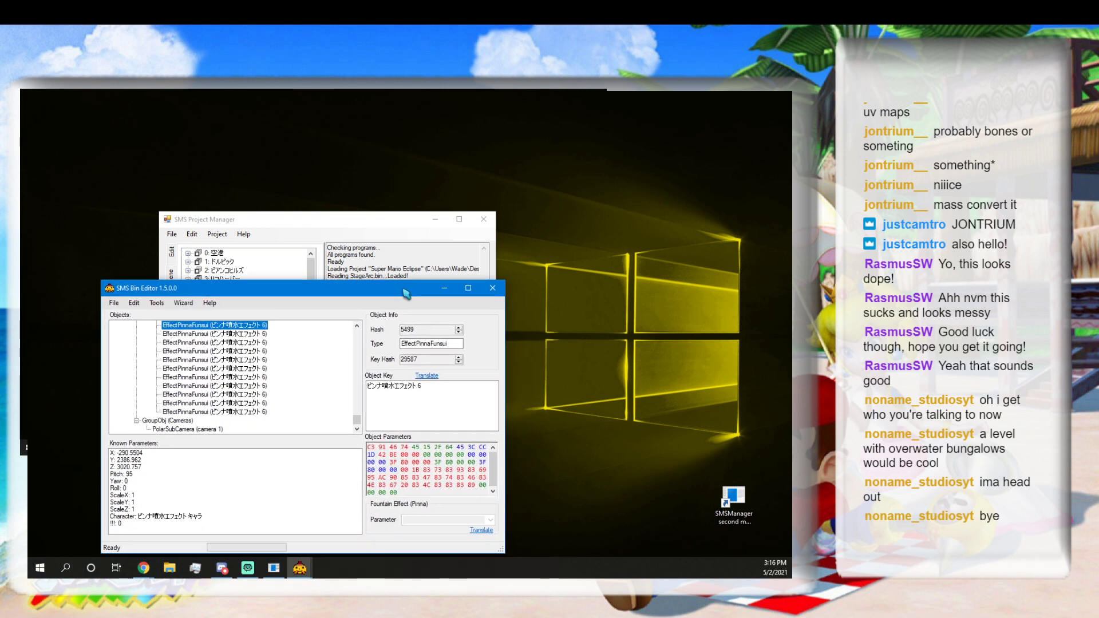
Find the group of jumping Cheep-Cheeps in the water of the mamma3 scene preview and select one of them.
{"action": "left_click_drag", "start_coordinate": [351, 298], "coordinate": [333, 296]}
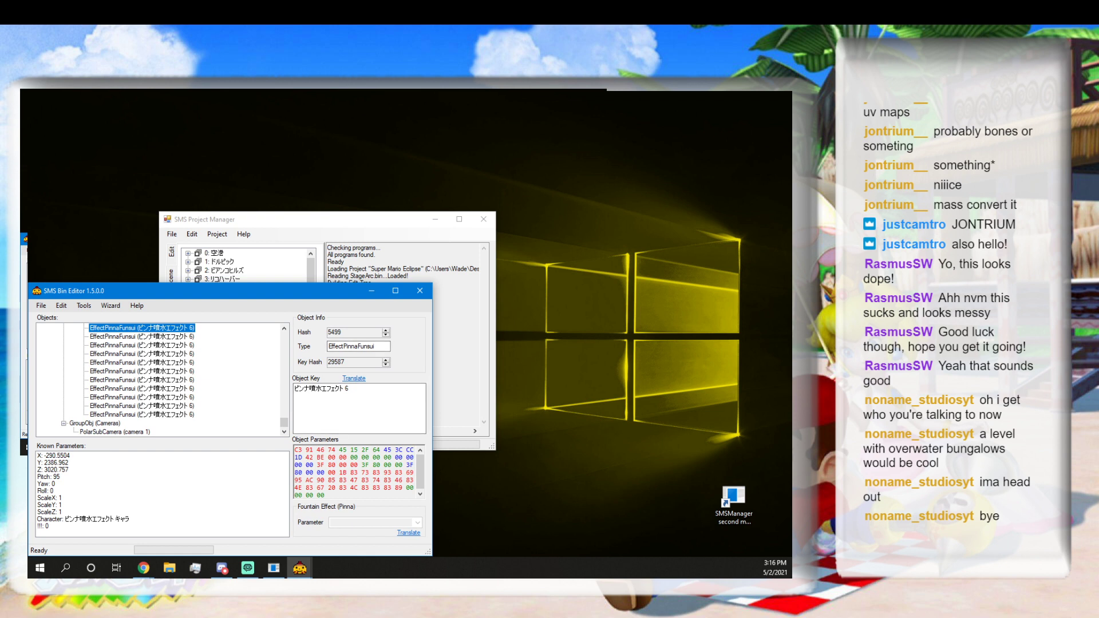
{"action": "left_click_drag", "start_coordinate": [448, 580], "coordinate": [238, 107]}
{"action": "key", "text": "w"}
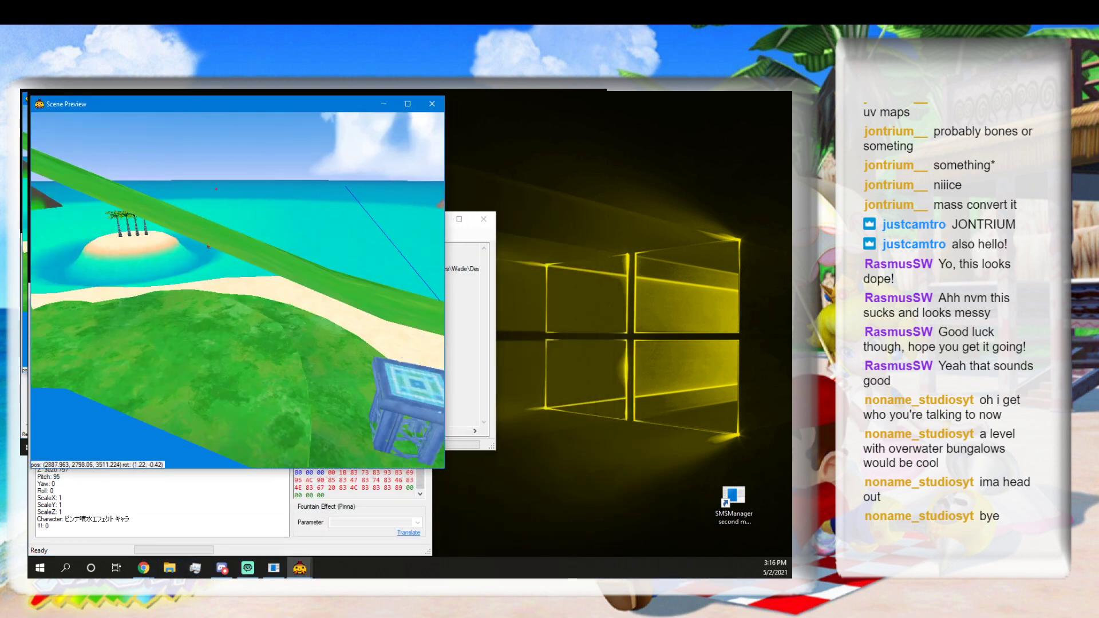
{"action": "key", "text": "w"}
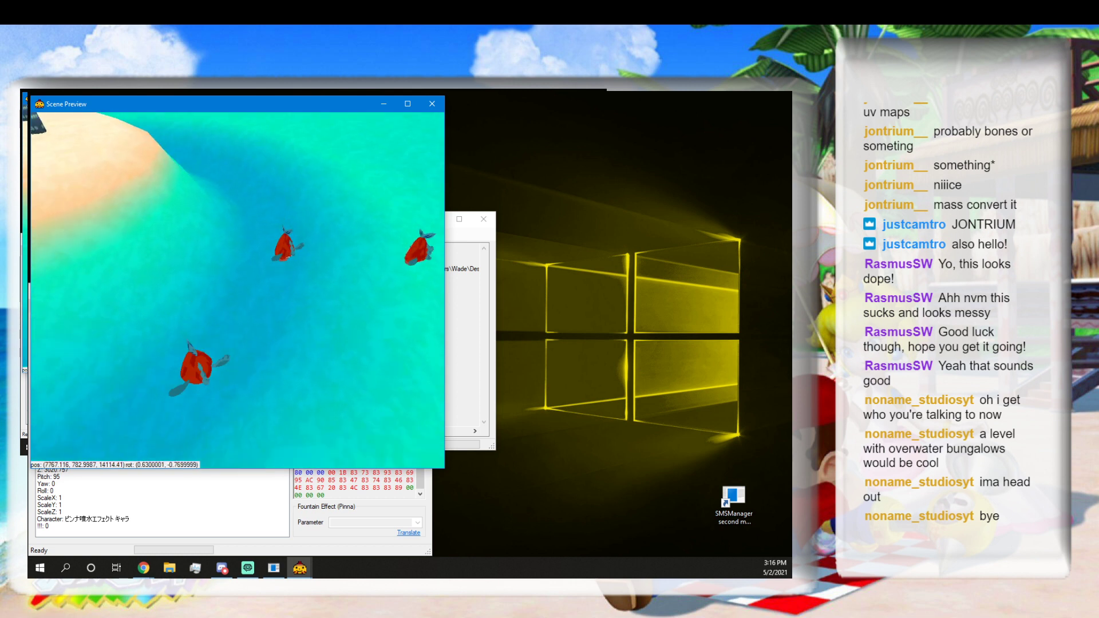
{"action": "left_click", "coordinate": [198, 367]}
{"action": "left_click", "coordinate": [286, 250]}
{"action": "key", "text": "a"}
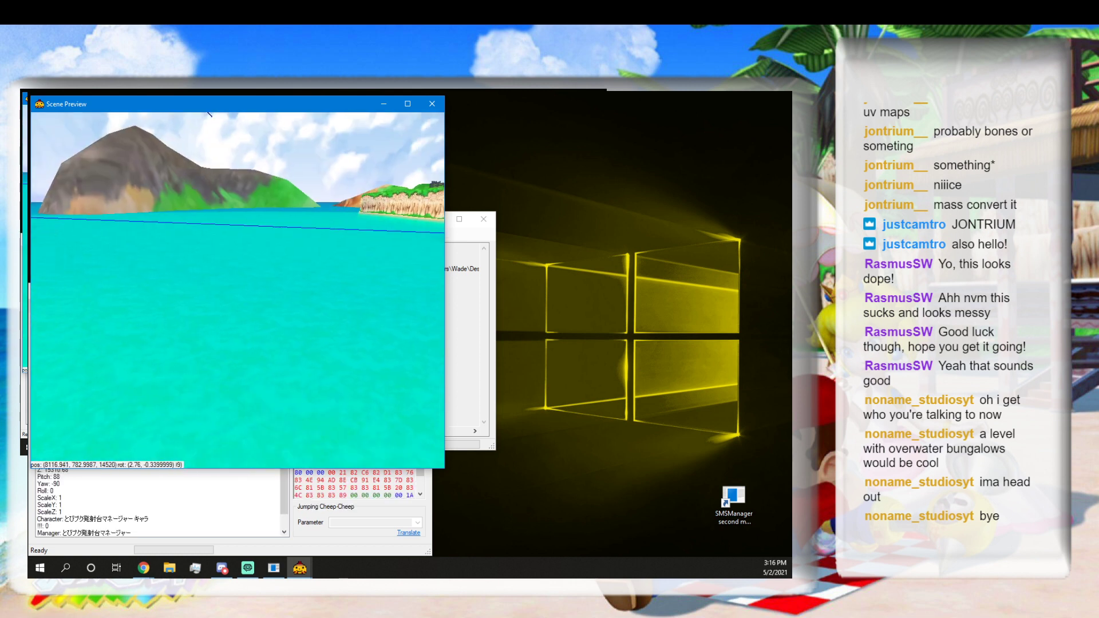
{"action": "right_click_drag", "start_coordinate": [421, 324], "coordinate": [420, 325]}
Open the scene bin of ricco1.arc from scene group 3 (リコハーバー) and place its preview and editor beside the mamma3 windows.
{"action": "left_click", "coordinate": [463, 303]}
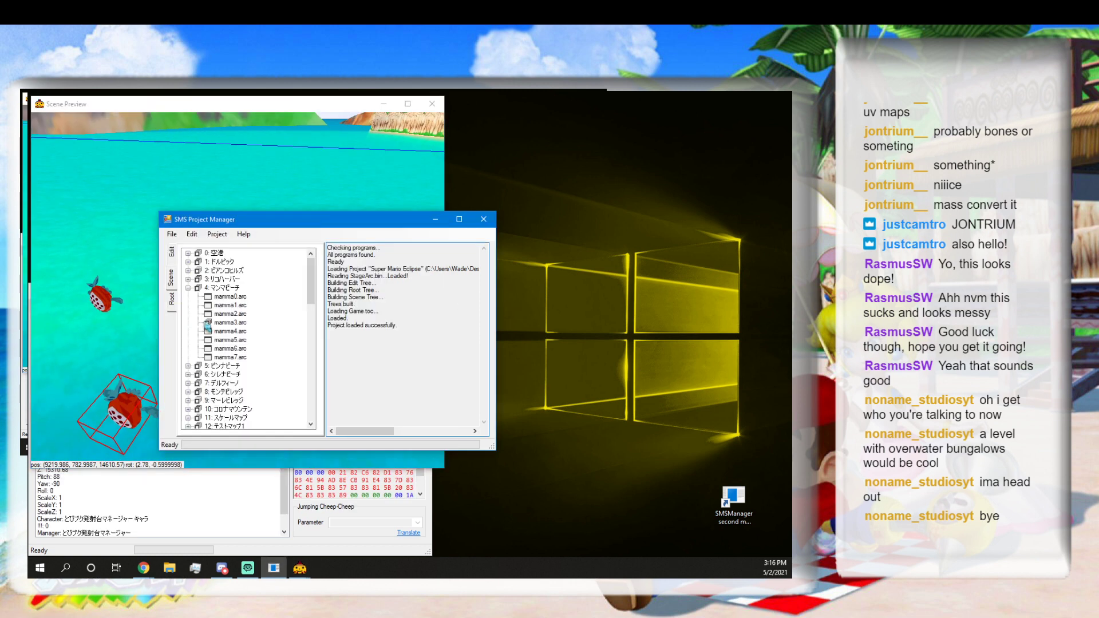
{"action": "left_click", "coordinate": [189, 280]}
{"action": "right_click", "coordinate": [222, 294]}
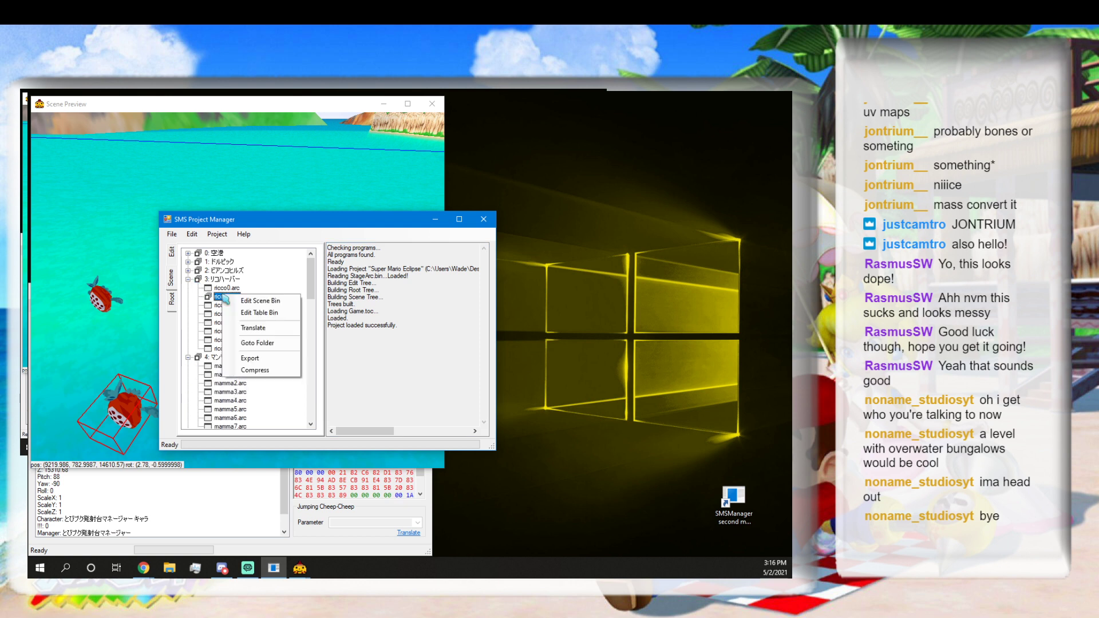
{"action": "left_click", "coordinate": [234, 299]}
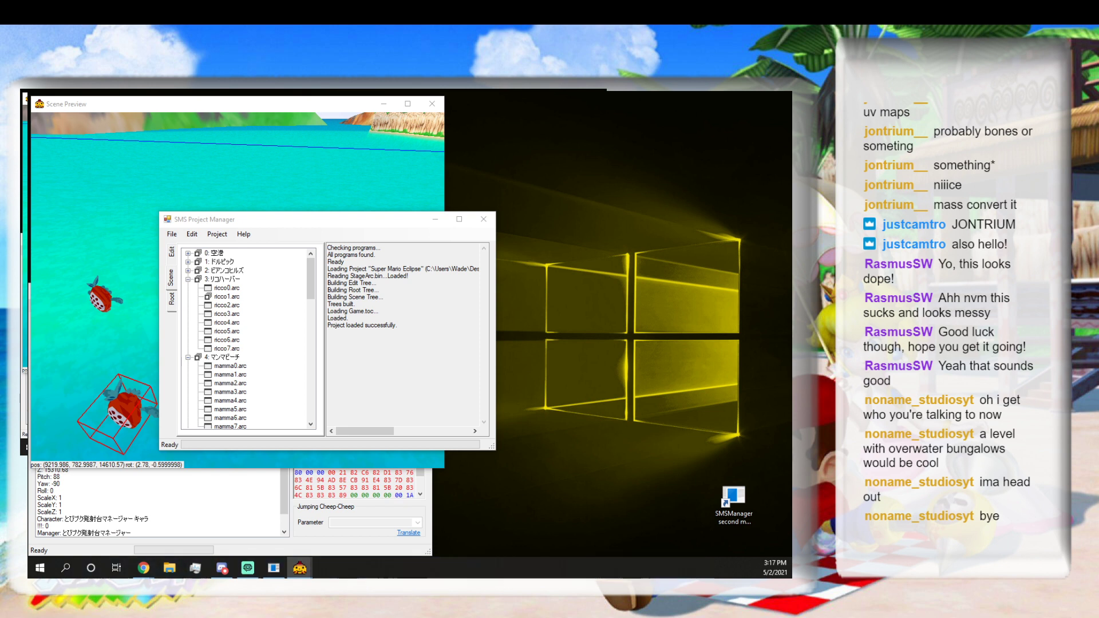
{"action": "left_click_drag", "start_coordinate": [562, 134], "coordinate": [583, 106]}
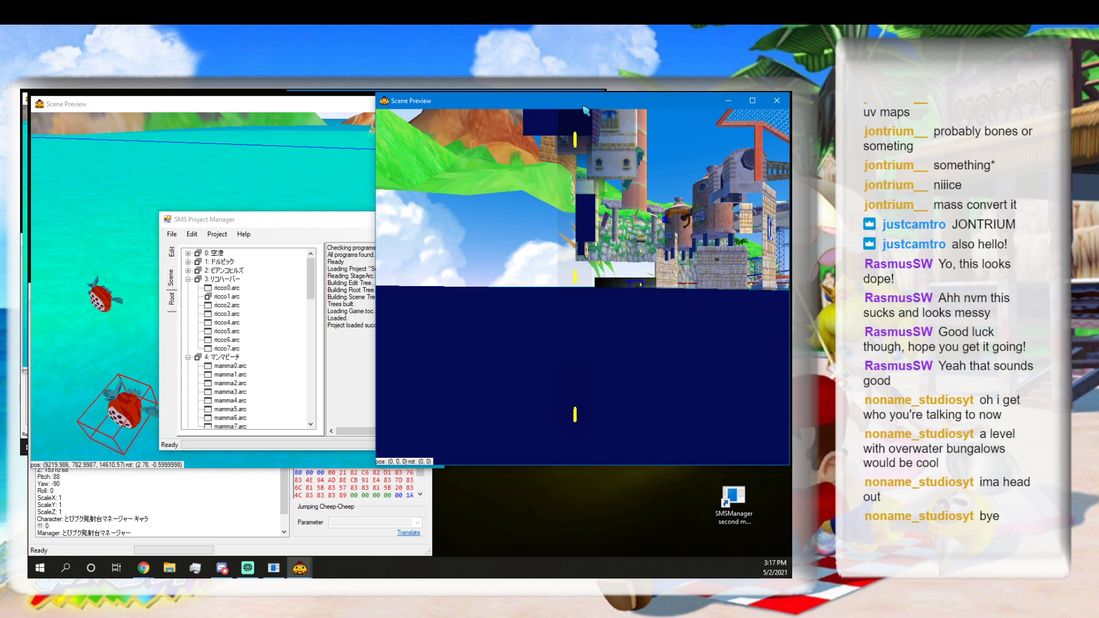
{"action": "left_click_drag", "start_coordinate": [498, 612], "coordinate": [544, 294]}
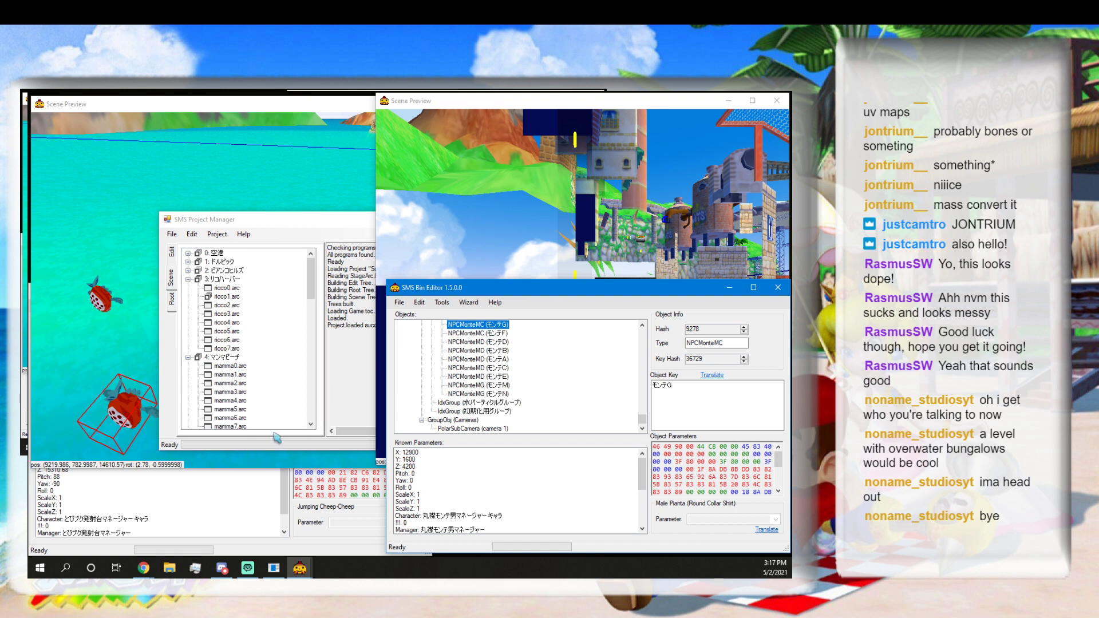
Locate the jumping Cheep-Cheep between the two pillars in the ricco1 preview, select it, and show it in the object editor.
{"action": "left_click", "coordinate": [312, 466]}
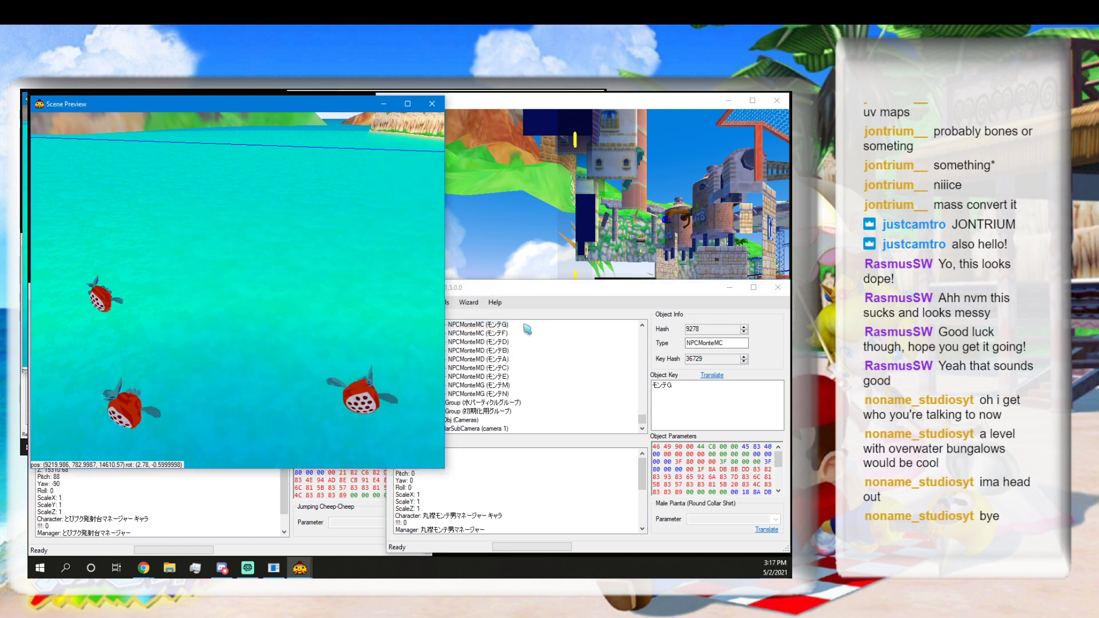
{"action": "left_click_drag", "start_coordinate": [565, 264], "coordinate": [554, 309]}
{"action": "key", "text": "s"}
{"action": "key", "text": "w"}
{"action": "key", "text": "e"}
{"action": "key", "text": "s"}
{"action": "key", "text": "a"}
{"action": "key", "text": "w"}
{"action": "key", "text": "d"}
{"action": "key", "text": "q"}
{"action": "key", "text": "s"}
{"action": "key", "text": "w"}
{"action": "key", "text": "s"}
{"action": "key", "text": "w"}
{"action": "key", "text": "q"}
{"action": "key", "text": "d"}
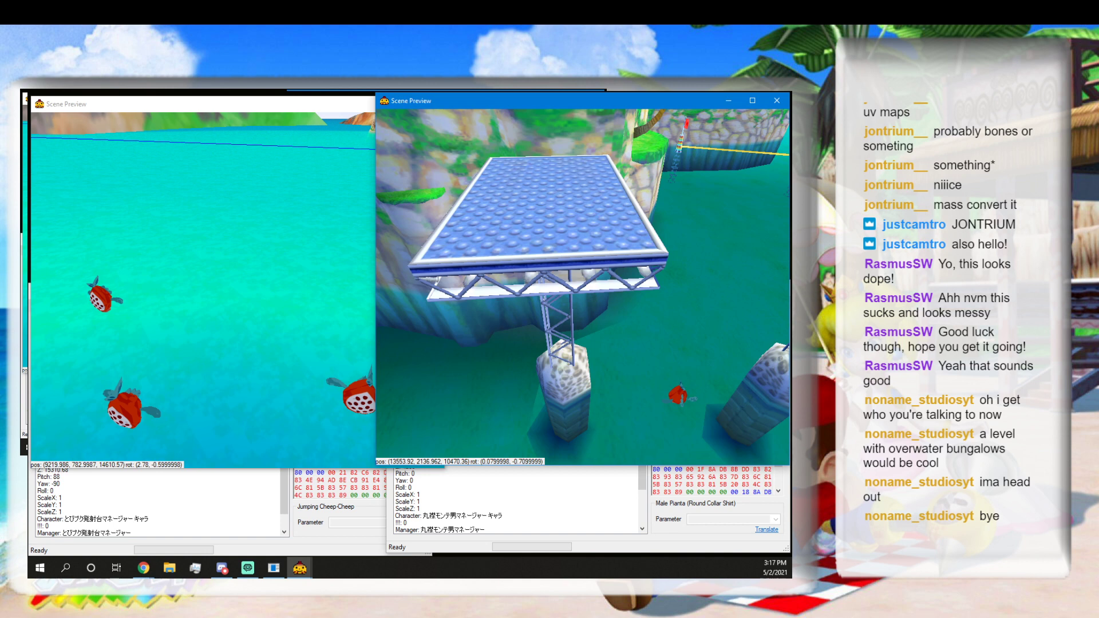
{"action": "key", "text": "d"}
{"action": "left_click", "coordinate": [579, 402]}
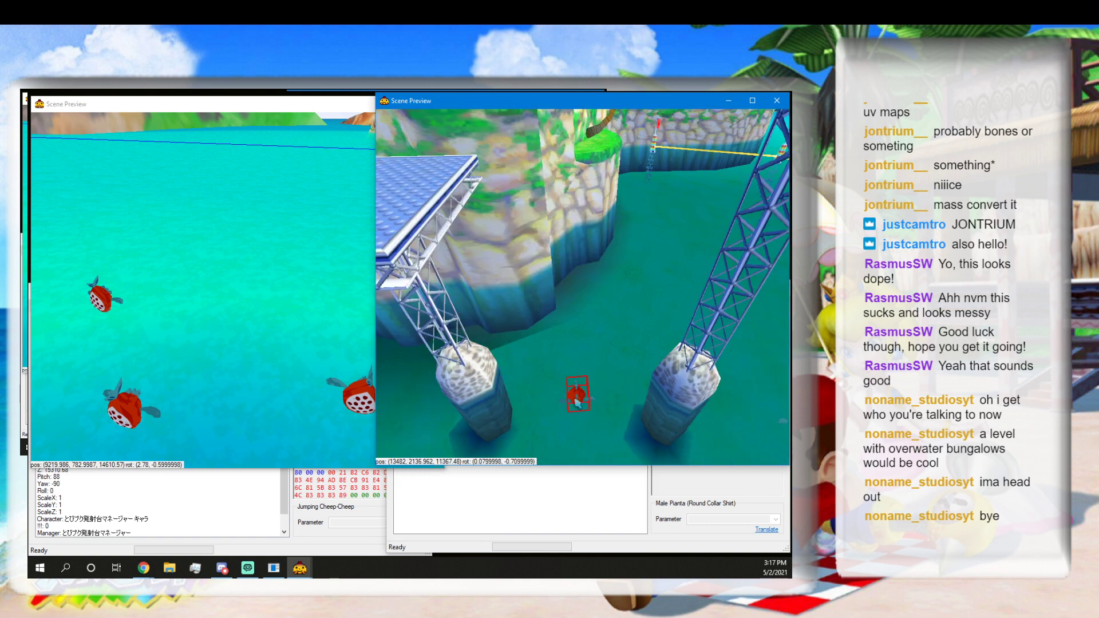
{"action": "left_click", "coordinate": [654, 501]}
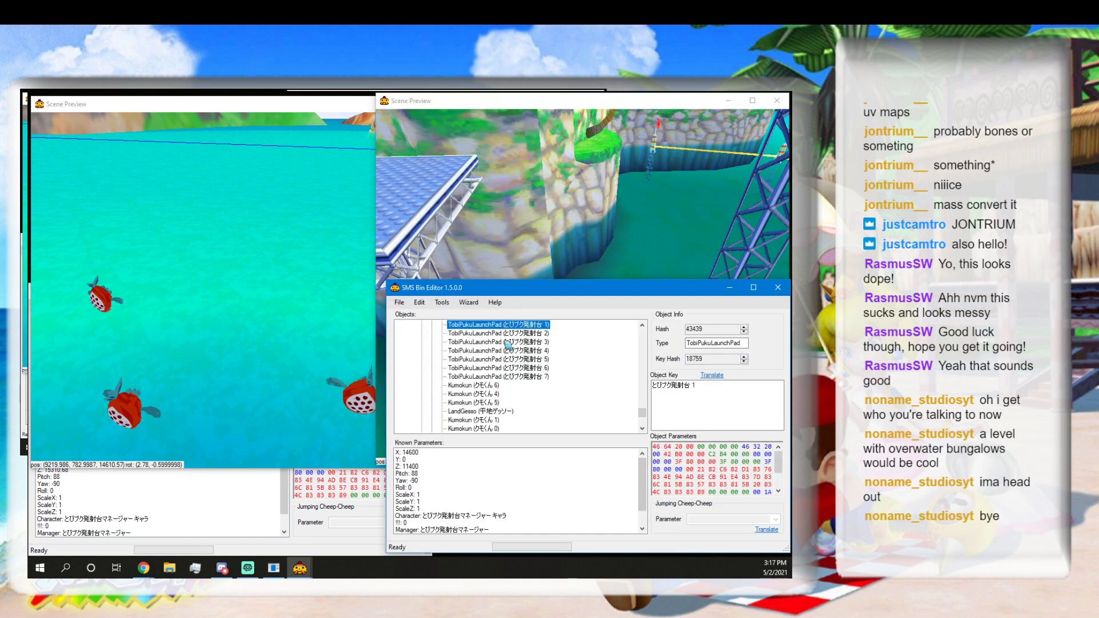
Put the mamma3 and ricco1 editors side by side and compare the parameters of their TobiPukuLaunchPad objects down to JumpRange.
{"action": "left_click", "coordinate": [119, 309]}
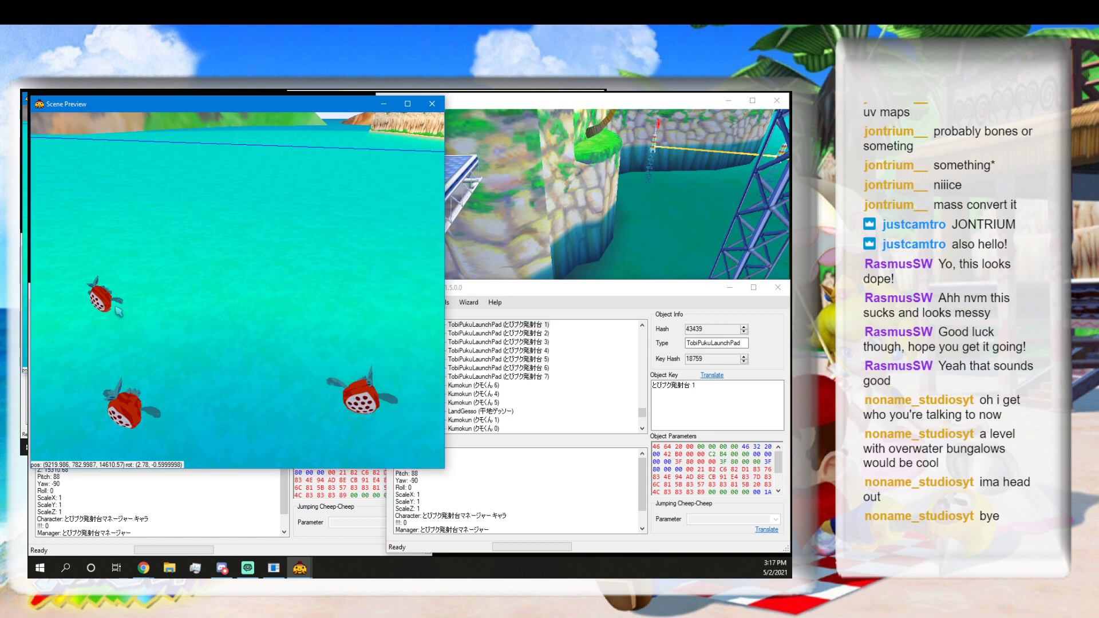
{"action": "left_click", "coordinate": [306, 515]}
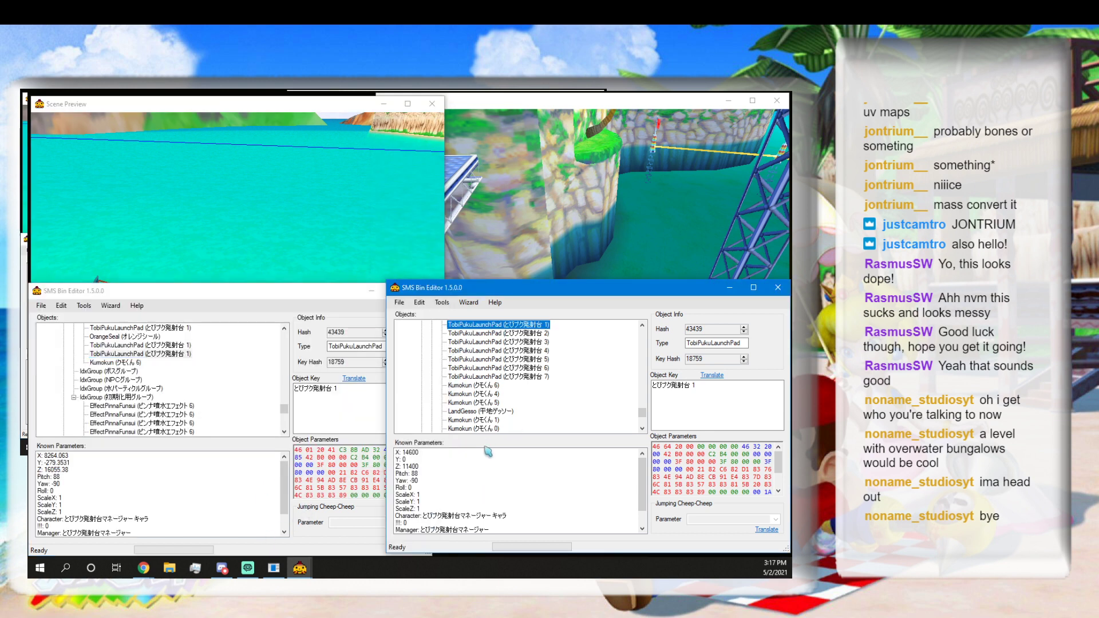
{"action": "left_click", "coordinate": [487, 455]}
{"action": "left_click_drag", "start_coordinate": [451, 294], "coordinate": [498, 296]}
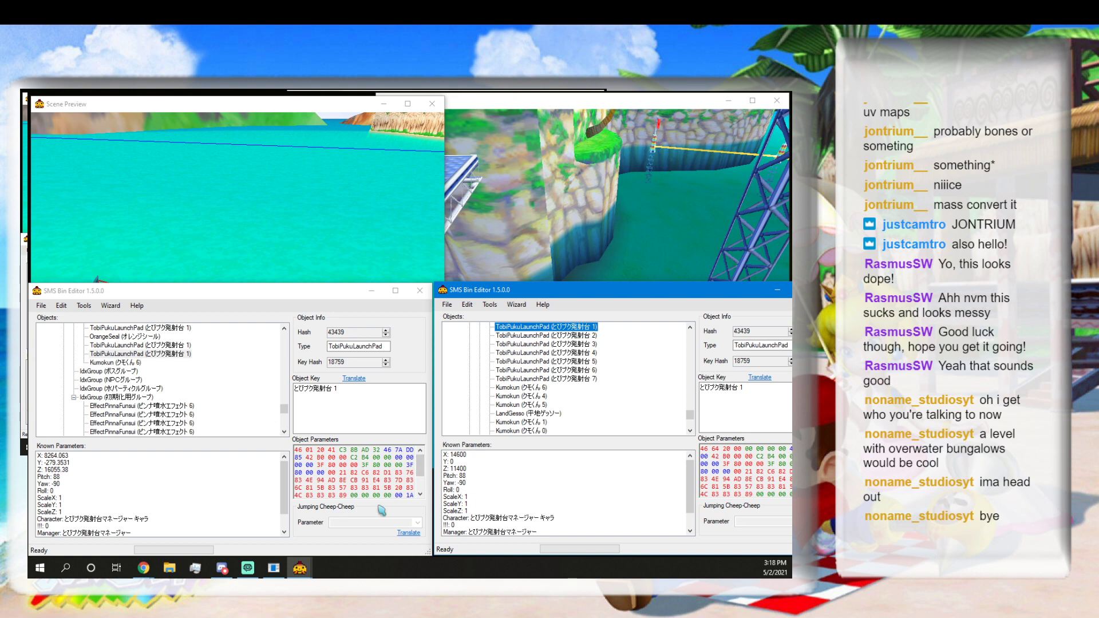
{"action": "scroll", "coordinate": [100, 506], "scroll_direction": "down", "scroll_amount": 1}
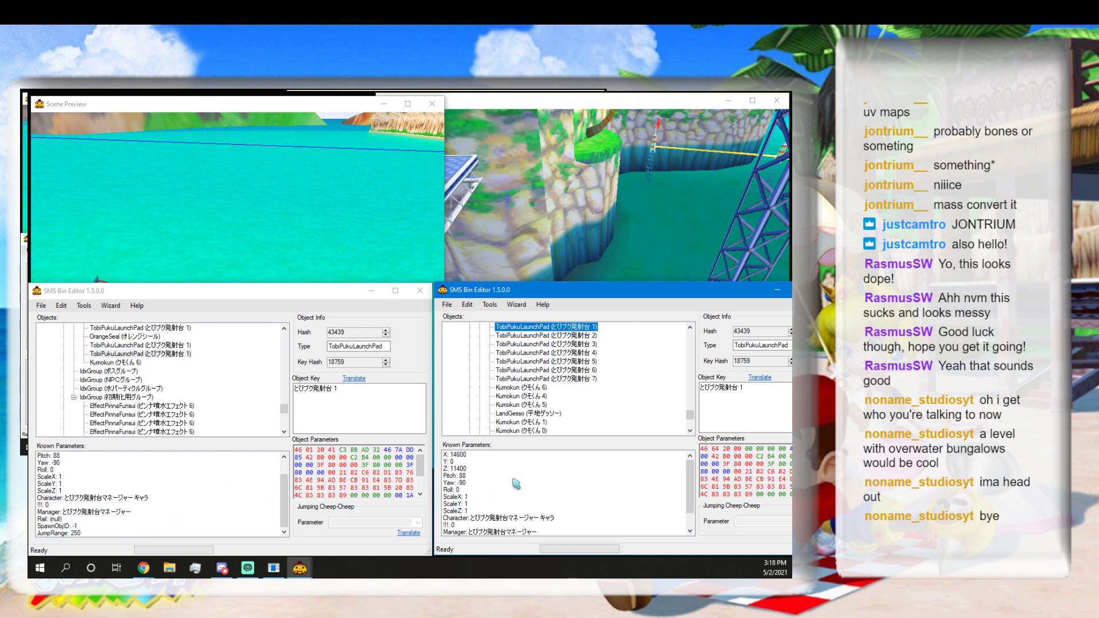
{"action": "scroll", "coordinate": [515, 486], "scroll_direction": "down", "scroll_amount": 1}
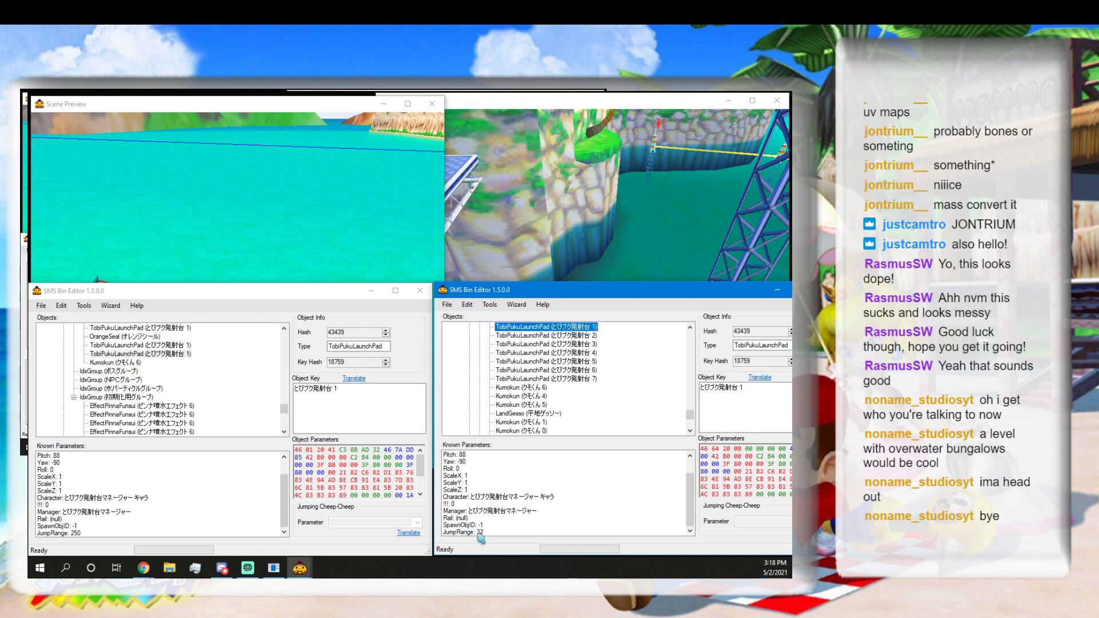
Set the JumpRange of the selected mamma3 TobiPukuLaunchPad to 32 and review its Rail and remaining parameters.
{"action": "left_click", "coordinate": [85, 533]}
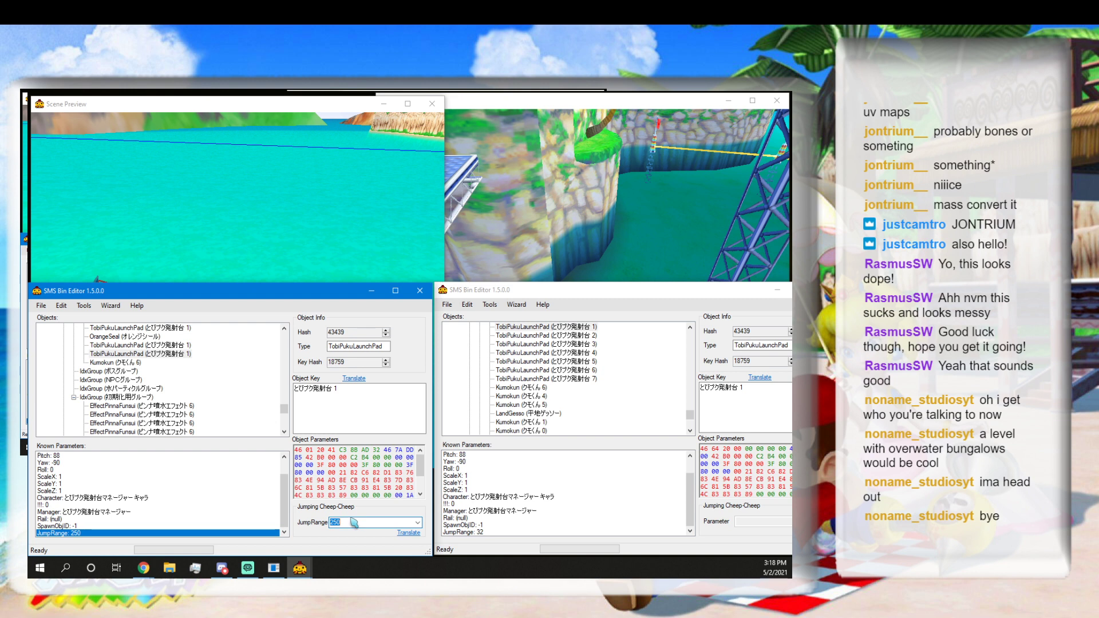
{"action": "type", "text": "32"}
{"action": "left_click", "coordinate": [111, 520]}
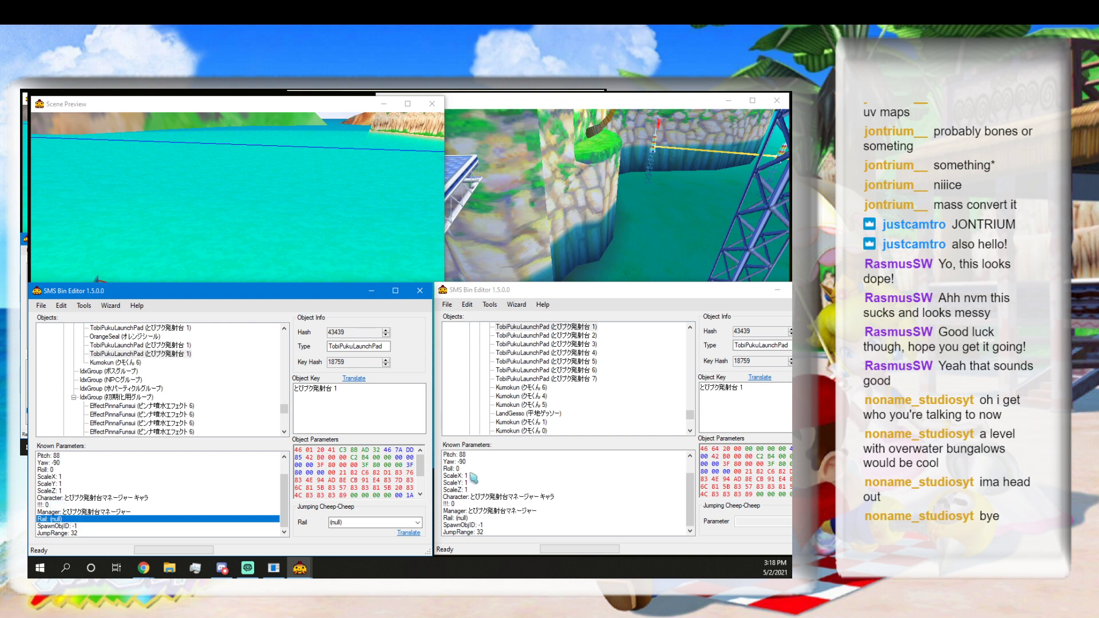
{"action": "scroll", "coordinate": [154, 463], "scroll_direction": "up", "scroll_amount": 1}
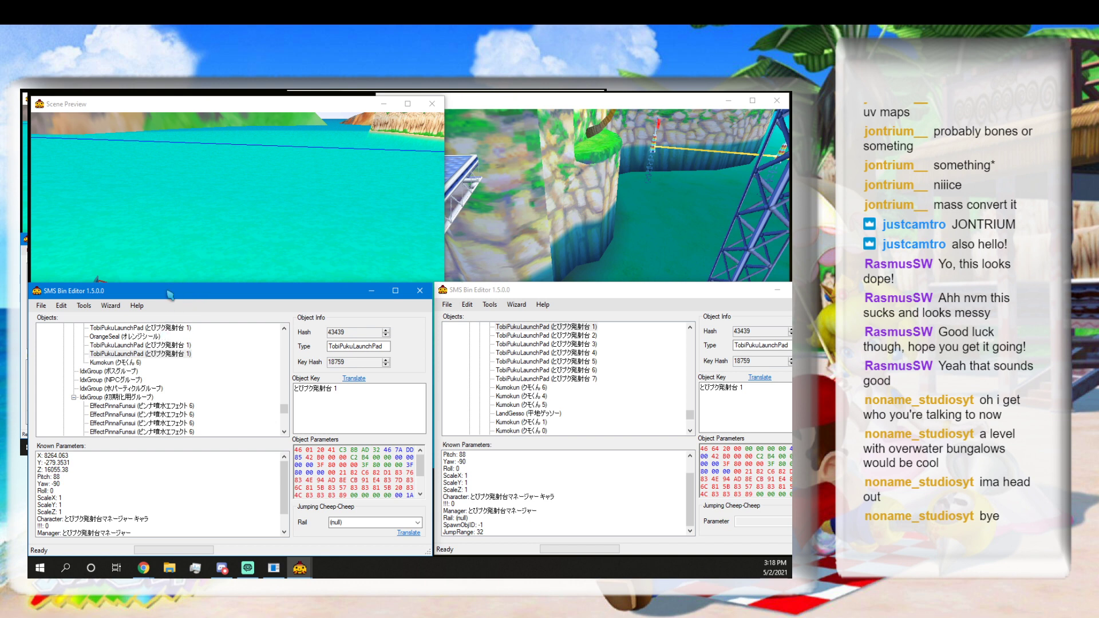
{"action": "scroll", "coordinate": [139, 466], "scroll_direction": "down", "scroll_amount": 1}
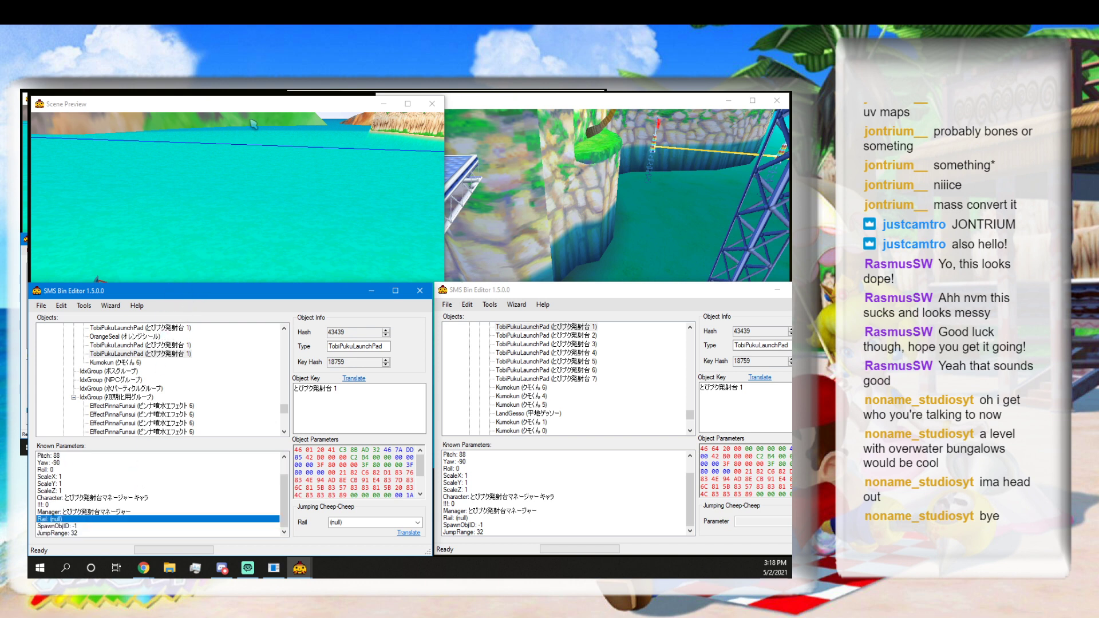
Select the next Cheep-Cheep in the mamma3 preview, the one with JumpRange 400, and set its JumpRange to 32.
{"action": "left_click", "coordinate": [264, 110]}
{"action": "left_click", "coordinate": [131, 397]}
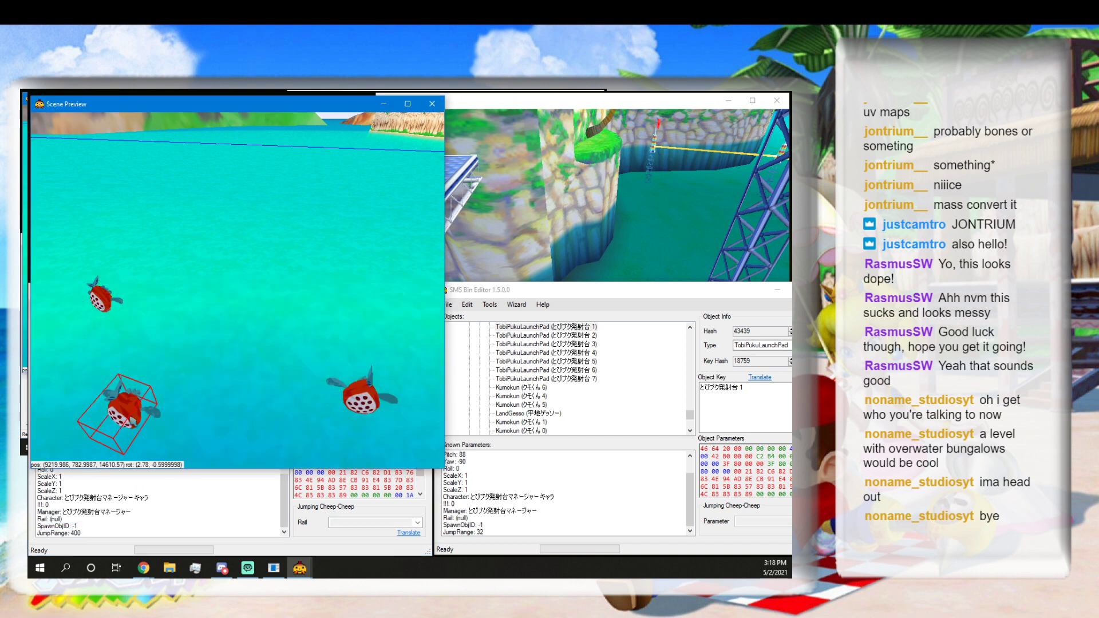
{"action": "left_click", "coordinate": [96, 533]}
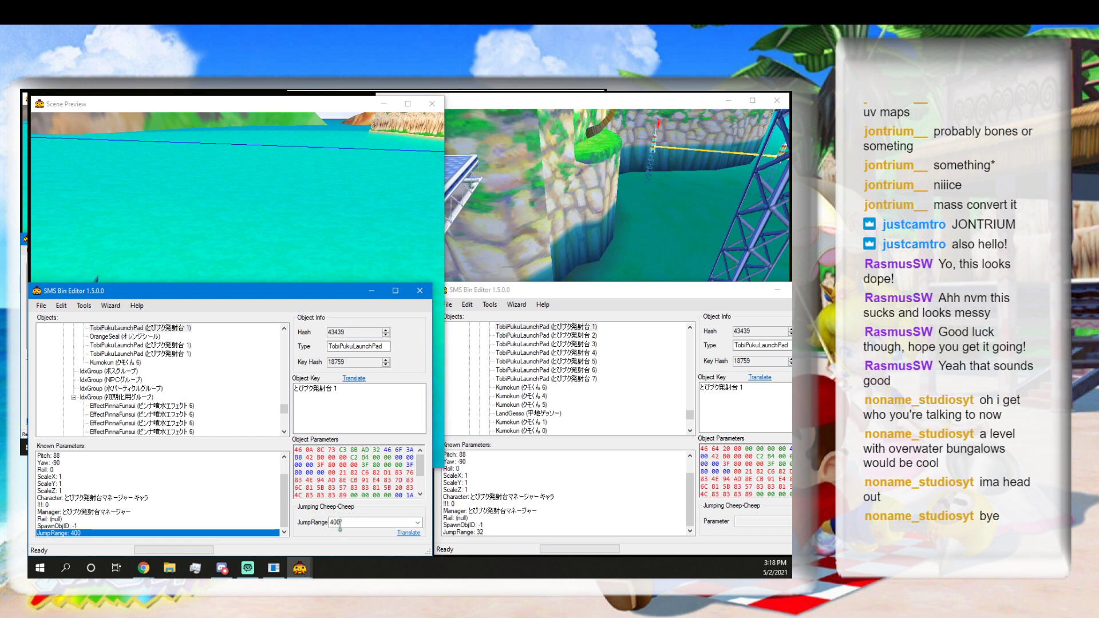
{"action": "double_click", "coordinate": [344, 523]}
{"action": "left_click", "coordinate": [207, 249]}
Select the remaining mamma3 Cheep-Cheep with JumpRange 30, set its JumpRange to 32, and view its Manager parameter.
{"action": "left_click", "coordinate": [363, 385]}
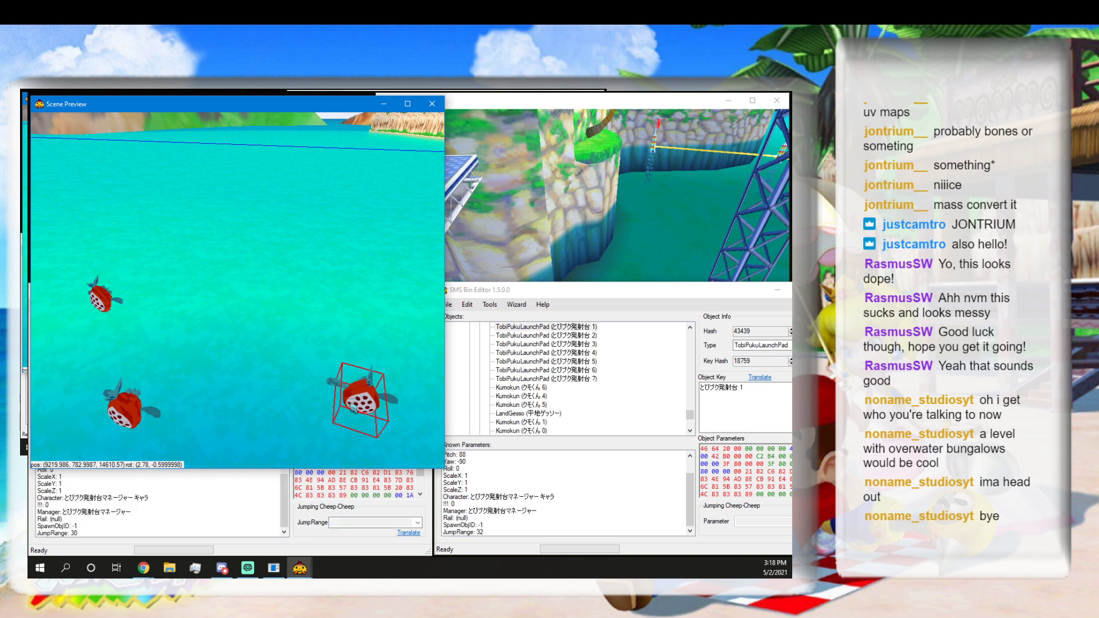
{"action": "left_click", "coordinate": [118, 526]}
{"action": "left_click", "coordinate": [108, 534]}
{"action": "double_click", "coordinate": [345, 522]}
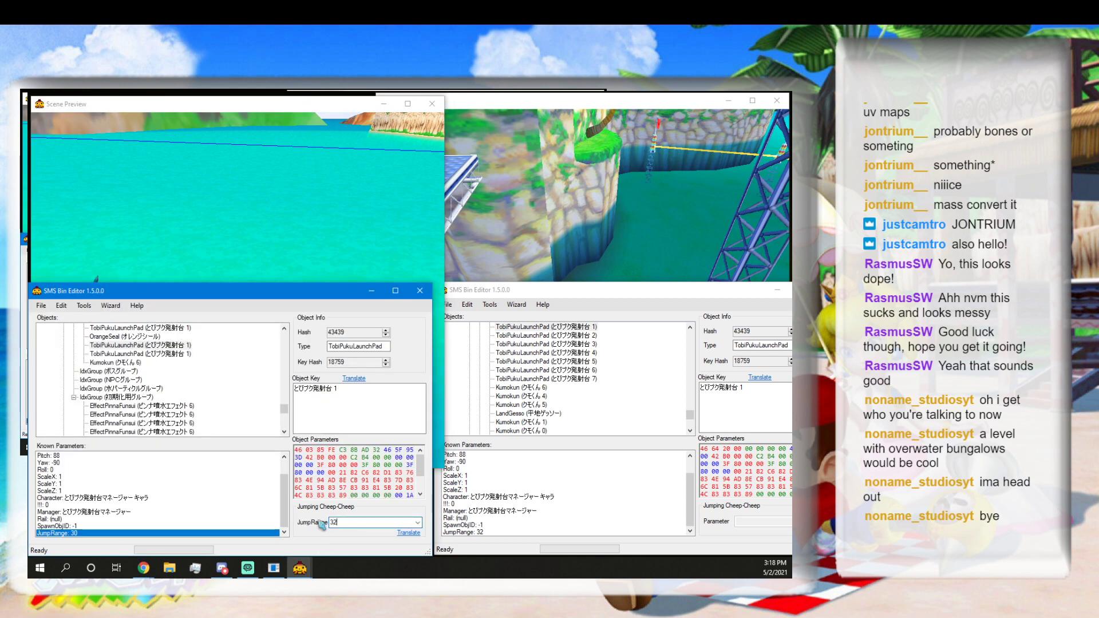
{"action": "type", "text": "32"}
{"action": "left_click", "coordinate": [87, 512]}
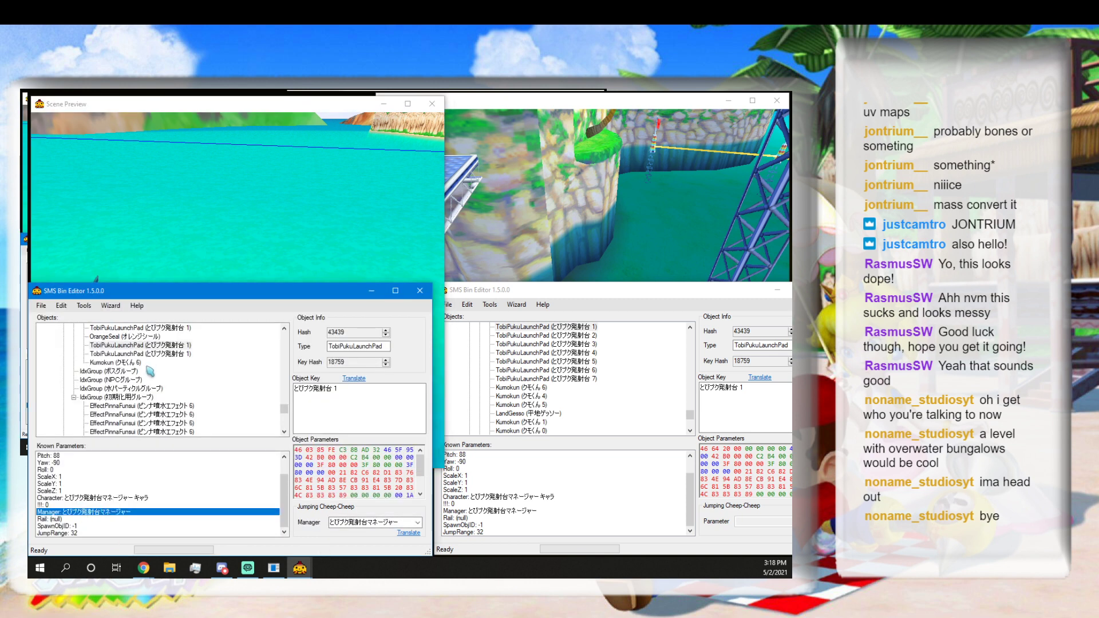
Check the parameters of the three TobiPukuLaunchPad objects in the mamma3 object list.
{"action": "left_click", "coordinate": [152, 355]}
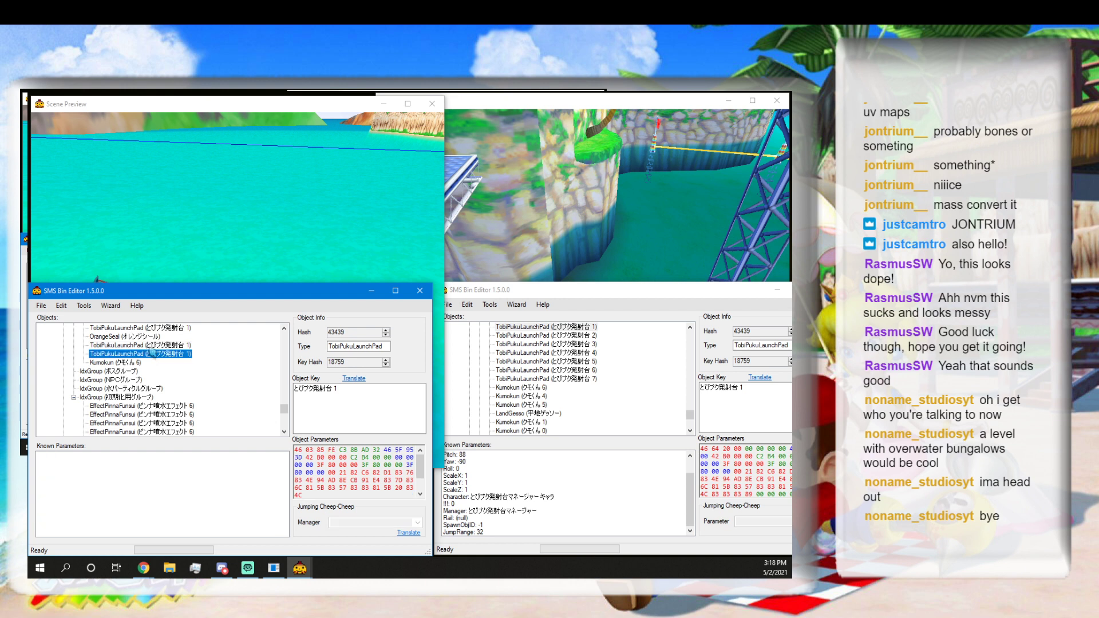
{"action": "left_click", "coordinate": [152, 346]}
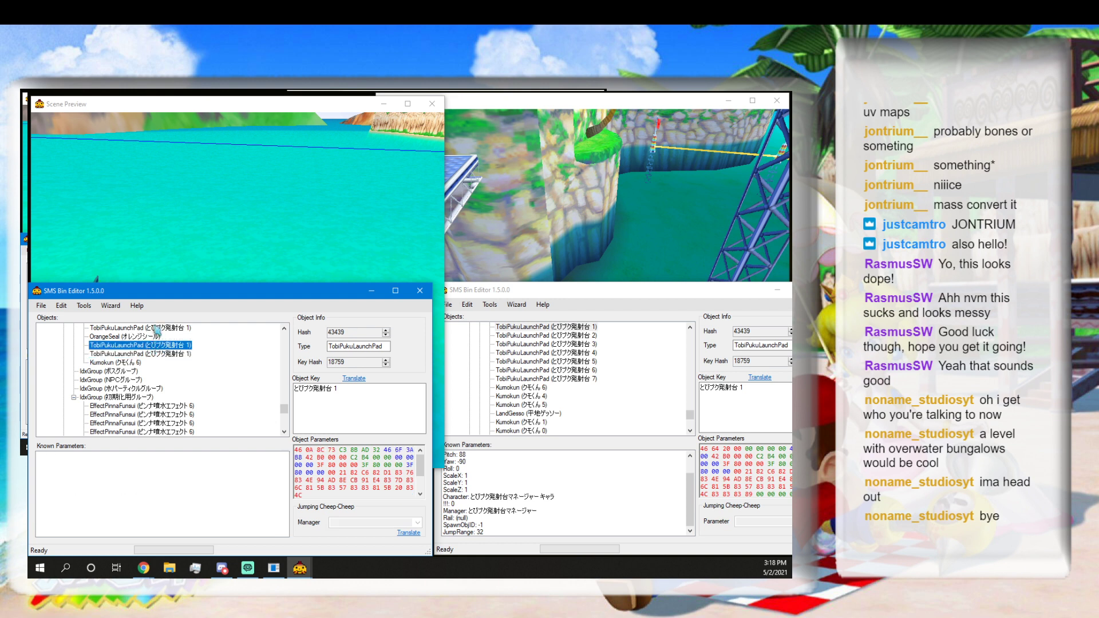
{"action": "left_click", "coordinate": [155, 328]}
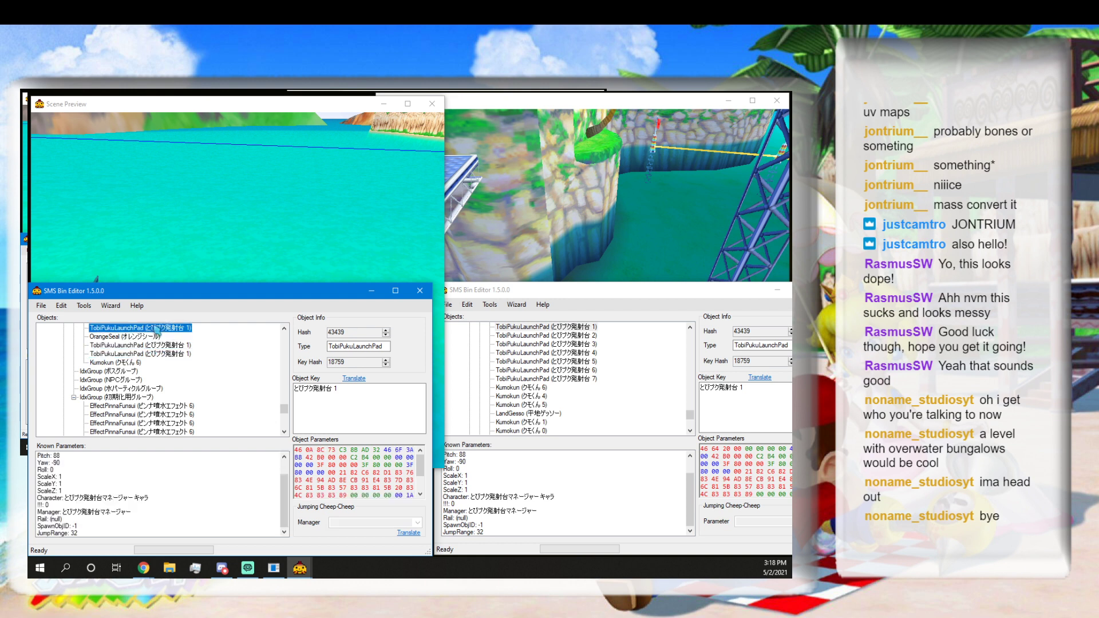
Save the mamma3 scene bin and close both the mamma3 and ricco1 editors.
{"action": "left_click", "coordinate": [41, 305]}
{"action": "left_click", "coordinate": [50, 320]}
{"action": "left_click", "coordinate": [41, 306]}
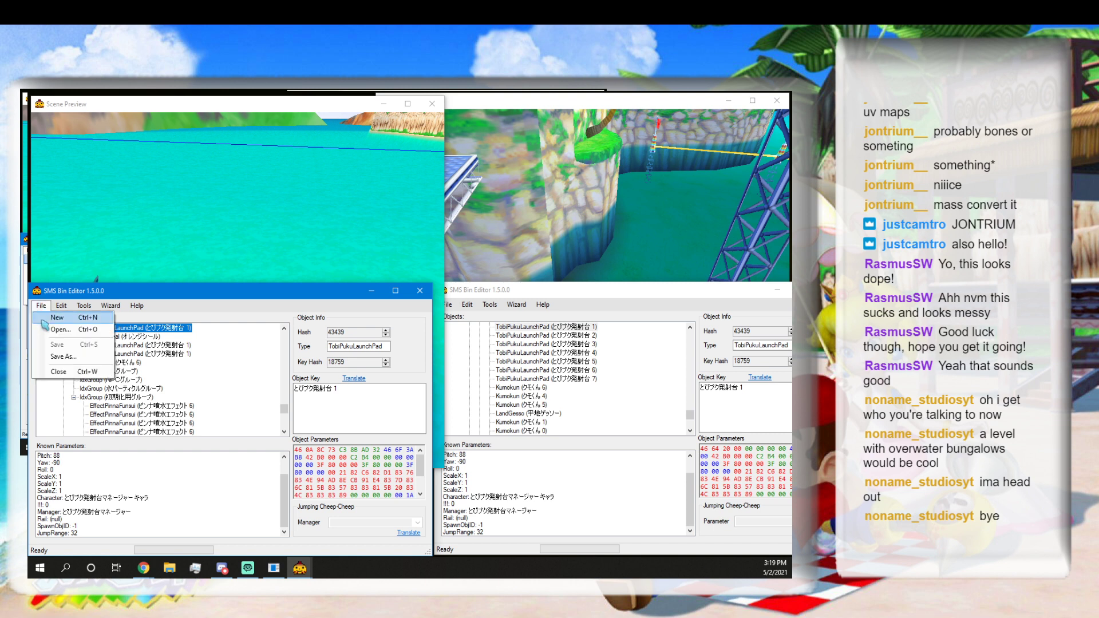
{"action": "left_click", "coordinate": [419, 290]}
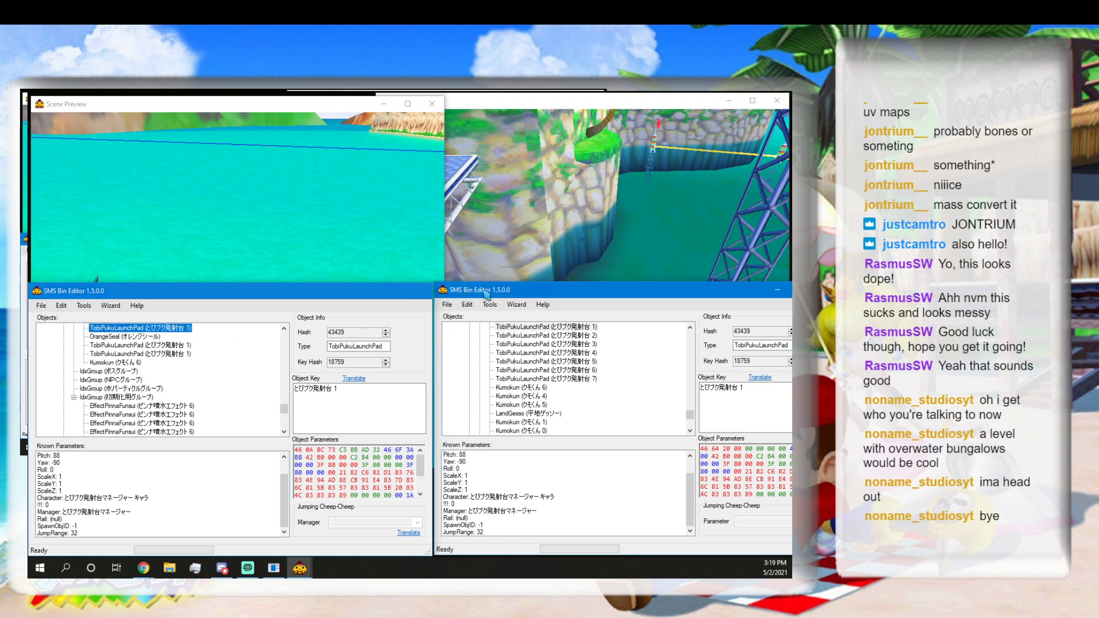
{"action": "left_click_drag", "start_coordinate": [457, 294], "coordinate": [289, 297]}
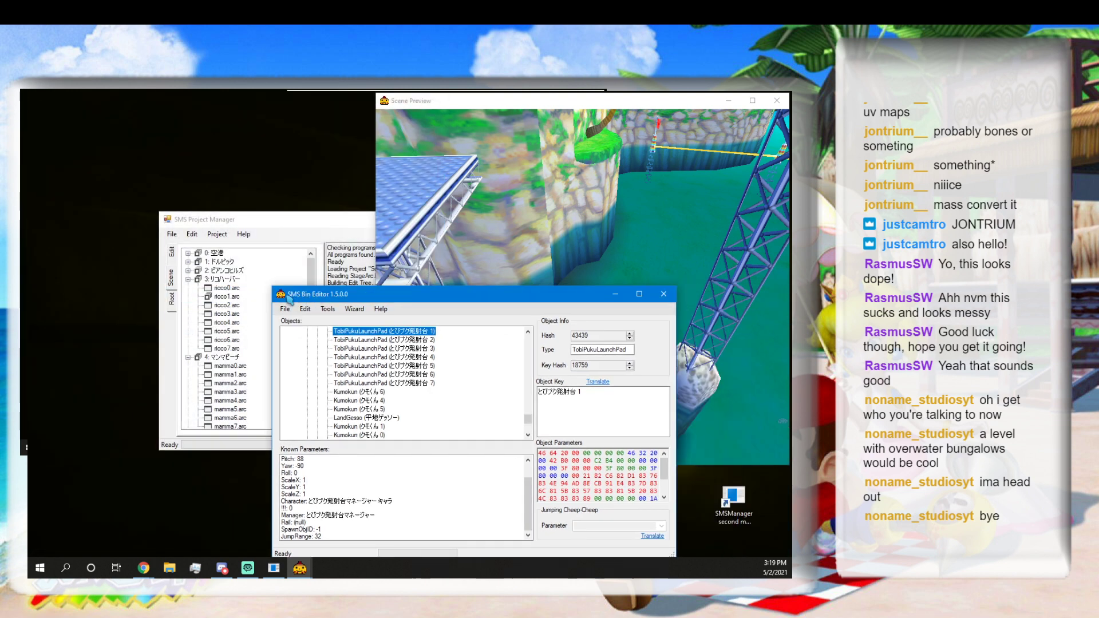
{"action": "left_click", "coordinate": [664, 293]}
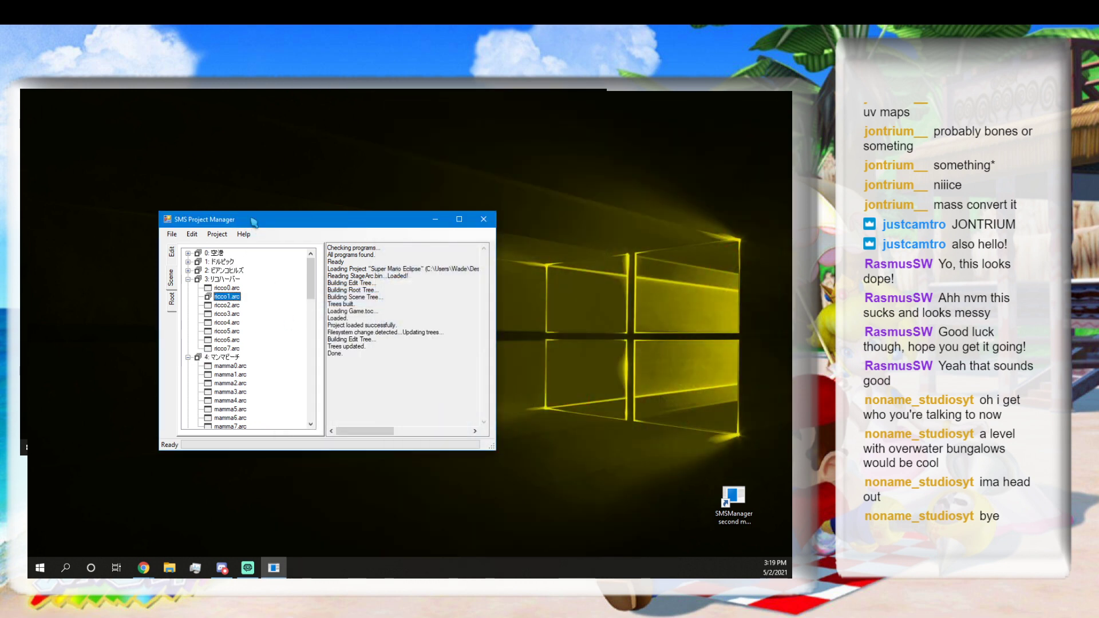
Export the project and close SMS Project Manager.
{"action": "key", "text": "ctrl+e"}
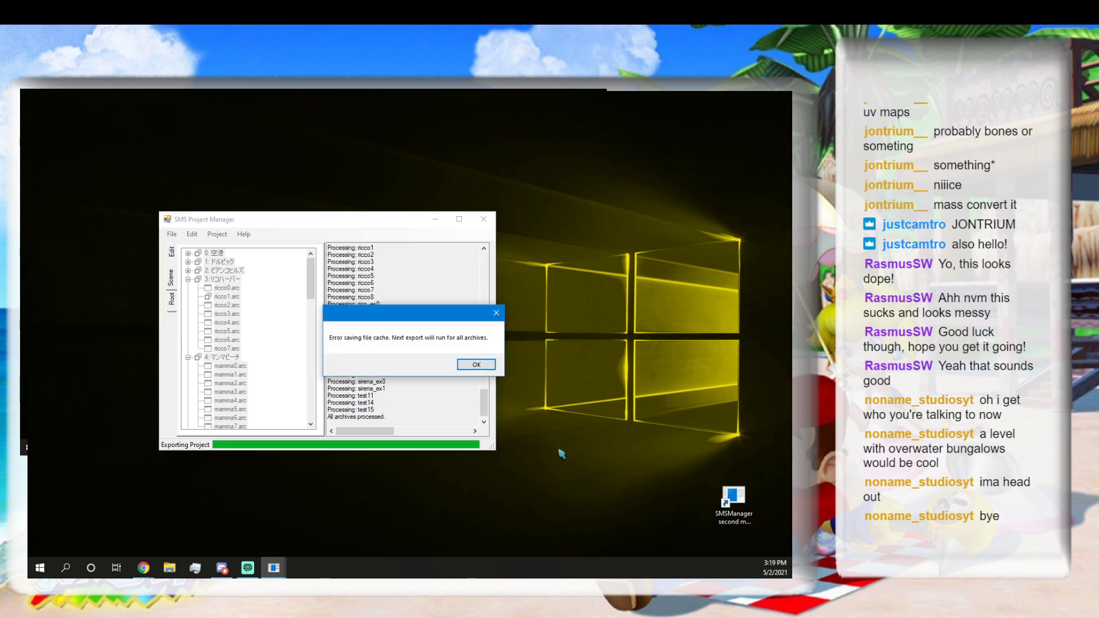
{"action": "key", "text": "Return"}
{"action": "key", "text": "alt+F4"}
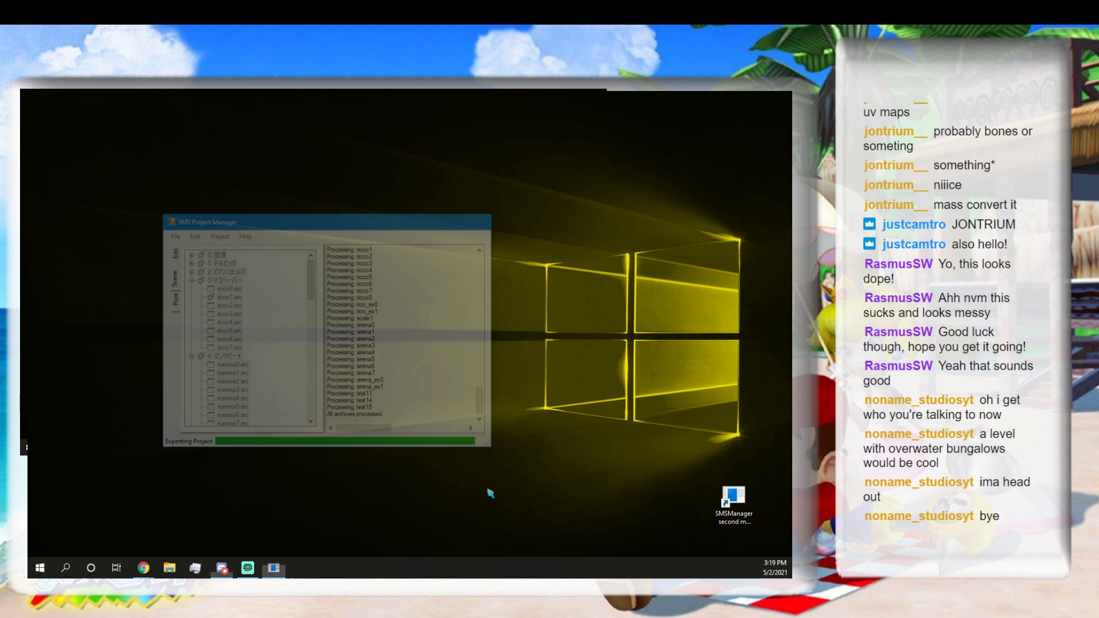
Relaunch SMS Project Manager, reopen the Super Mario Eclipse project, and start the game from its title screen in Dolphin.
{"action": "double_click", "coordinate": [733, 496]}
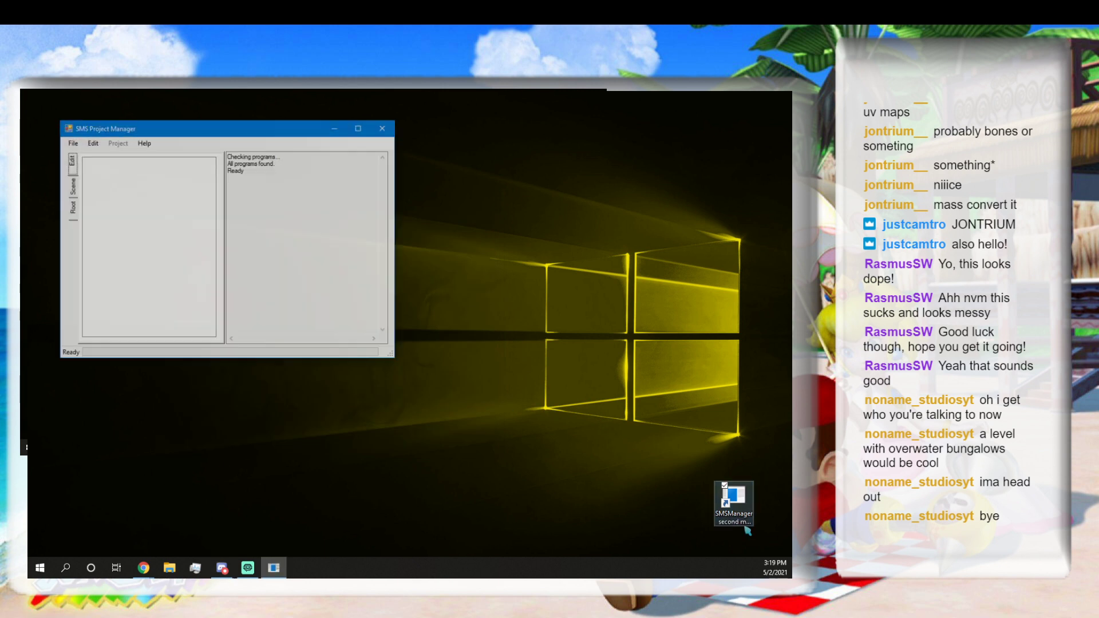
{"action": "left_click", "coordinate": [72, 143]}
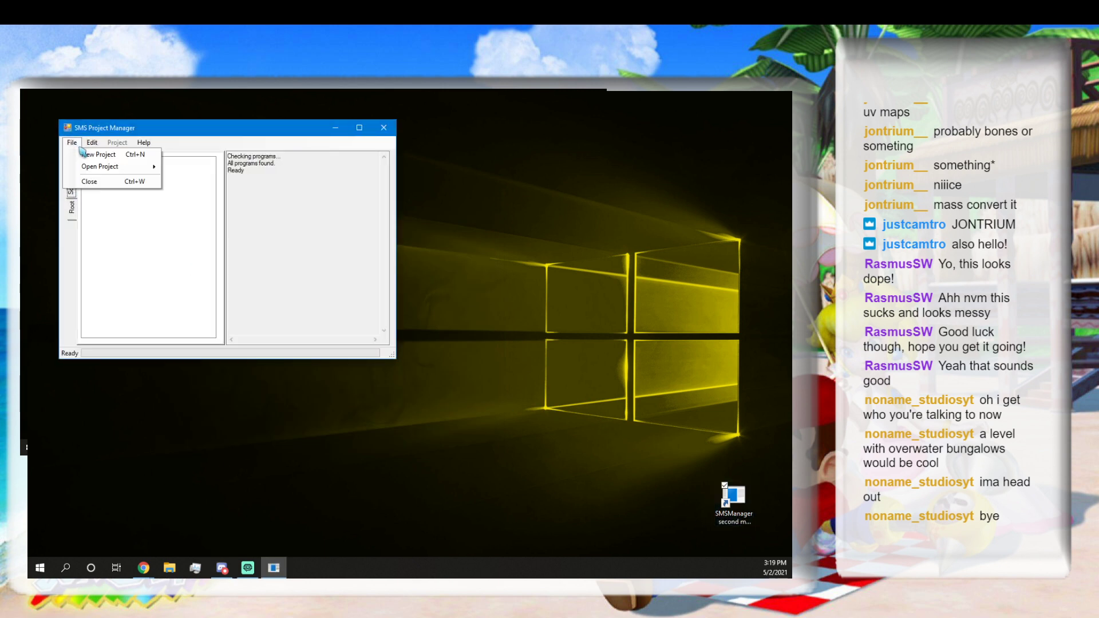
{"action": "mouse_move", "coordinate": [115, 167]}
{"action": "left_click", "coordinate": [183, 168]}
{"action": "left_click_drag", "start_coordinate": [214, 133], "coordinate": [368, 201]}
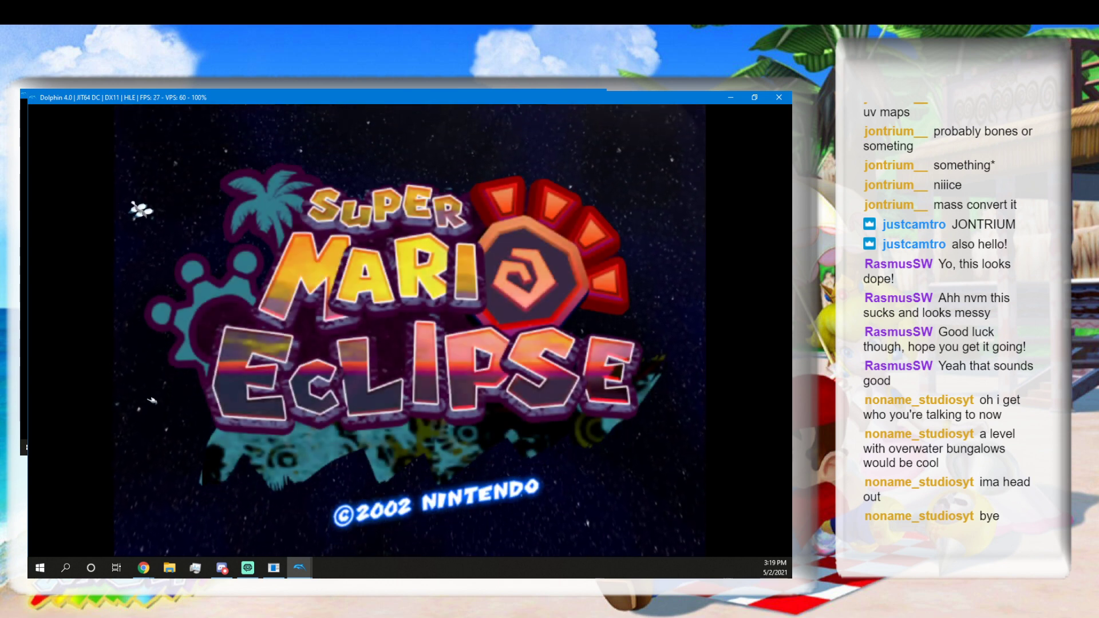
{"action": "key", "text": "Return"}
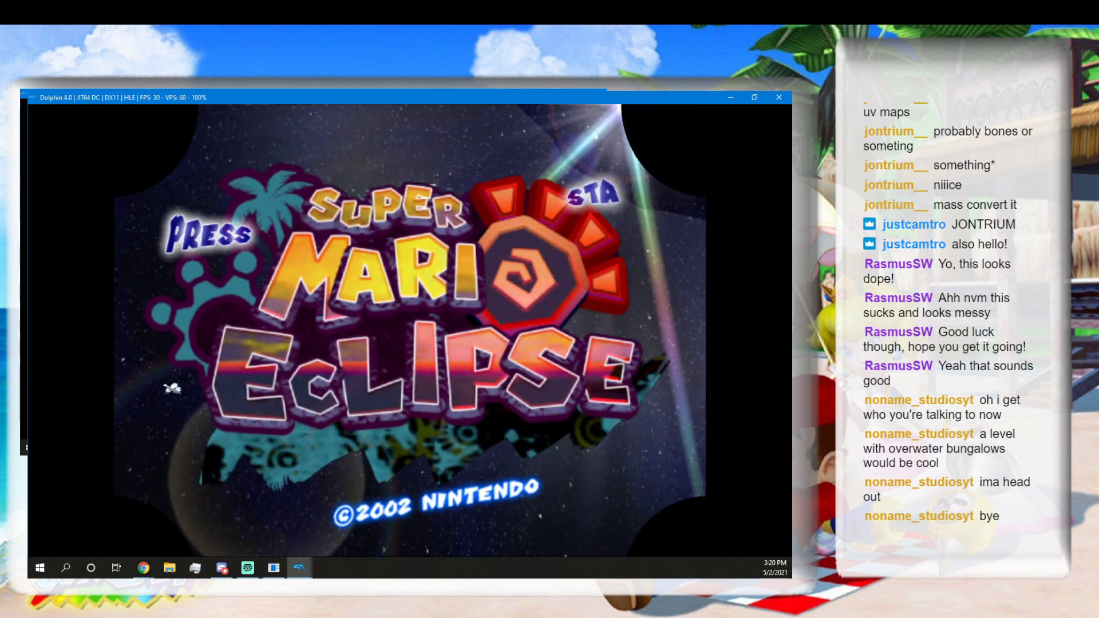
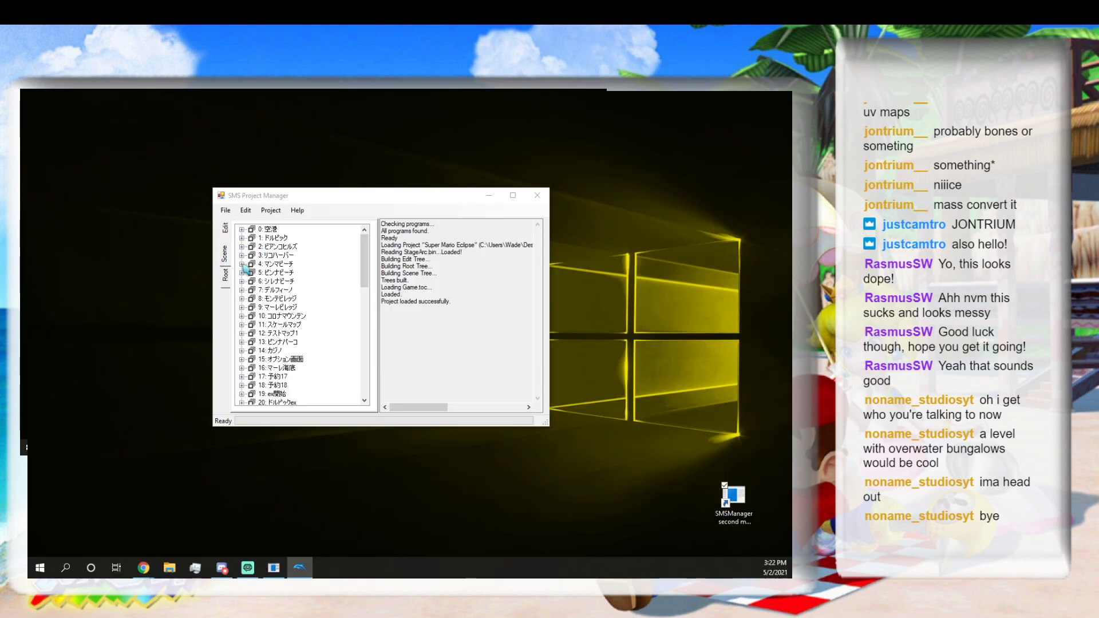
Switch to SMS Project Manager and open the scene of mamma3.arc for editing.
{"action": "left_click", "coordinate": [242, 264]}
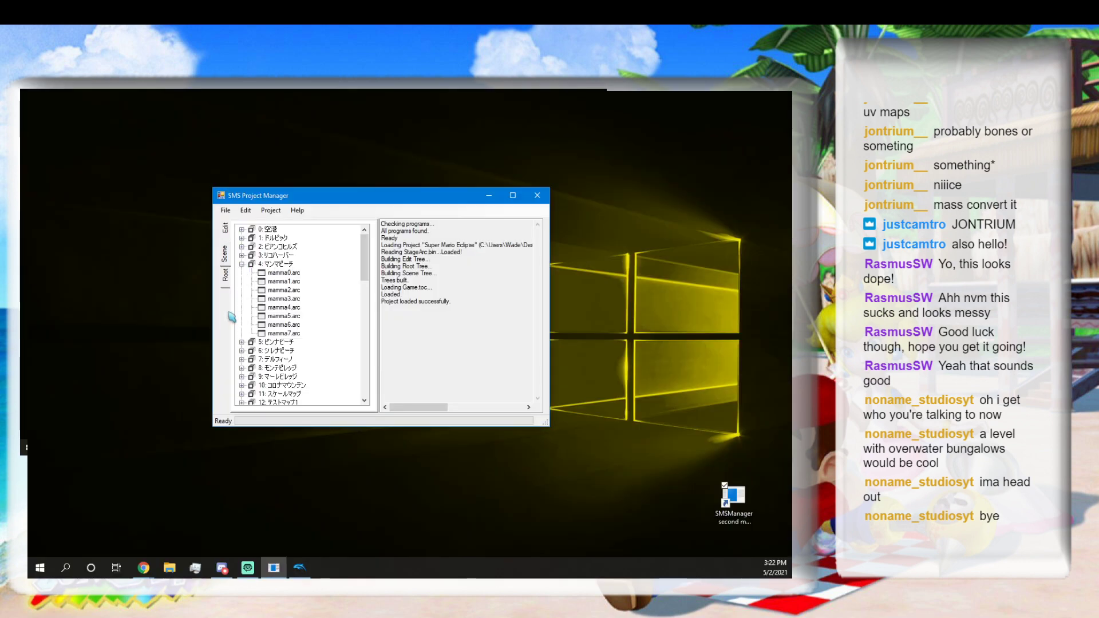
{"action": "left_click", "coordinate": [289, 298]}
{"action": "right_click", "coordinate": [289, 298]}
{"action": "left_click", "coordinate": [300, 307]}
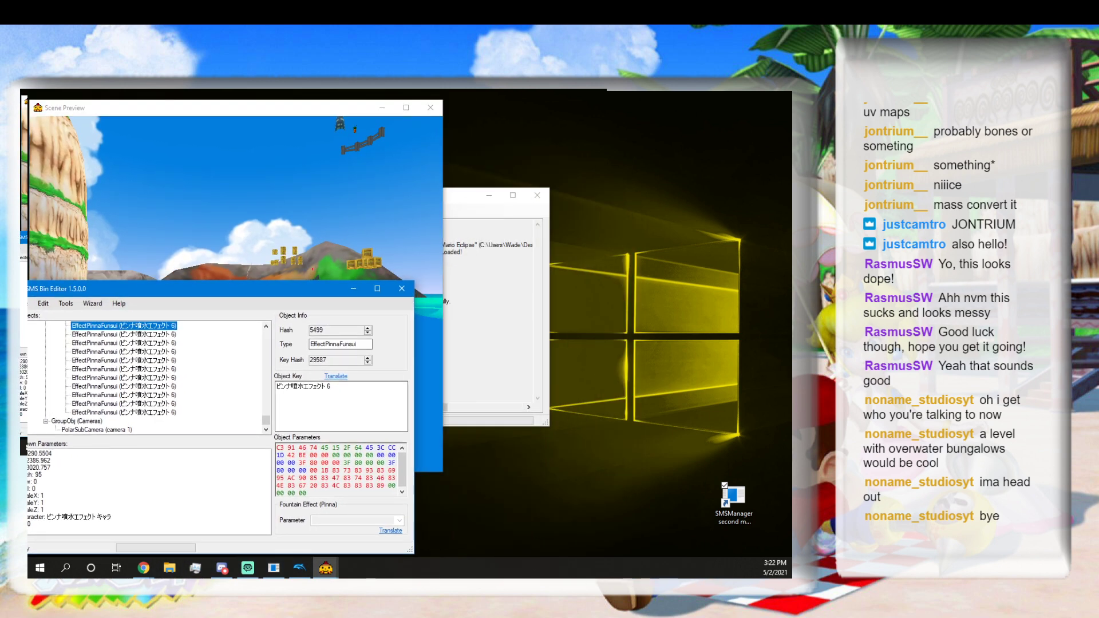
Open the scene of ricco1.arc from the project tree as a second editor for reference.
{"action": "left_click", "coordinate": [485, 418]}
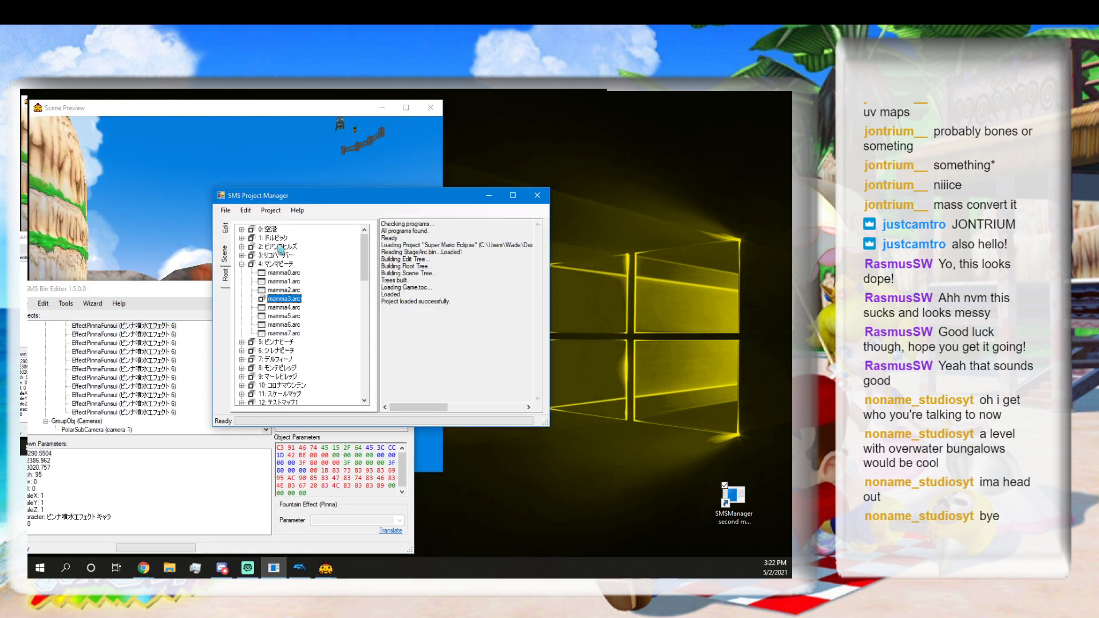
{"action": "left_click", "coordinate": [242, 256]}
{"action": "left_click", "coordinate": [266, 274]}
{"action": "right_click", "coordinate": [267, 273]}
{"action": "left_click", "coordinate": [297, 280]}
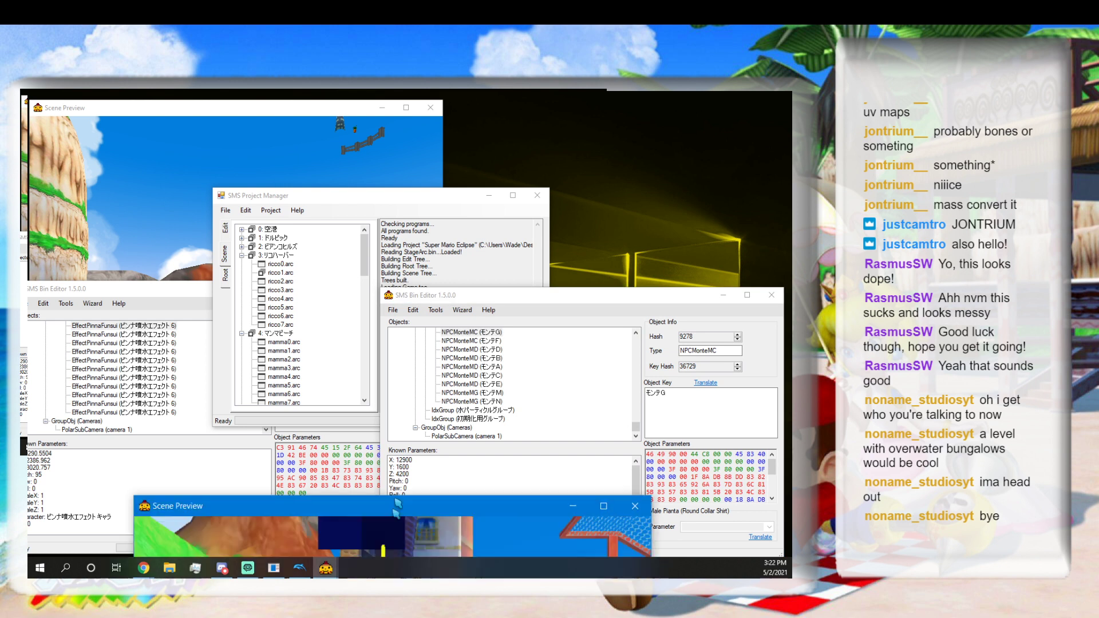
Find a jumping Cheep-Cheep in the water of the ricco1 preview and check its Y parameter.
{"action": "left_click_drag", "start_coordinate": [463, 139], "coordinate": [558, 114]}
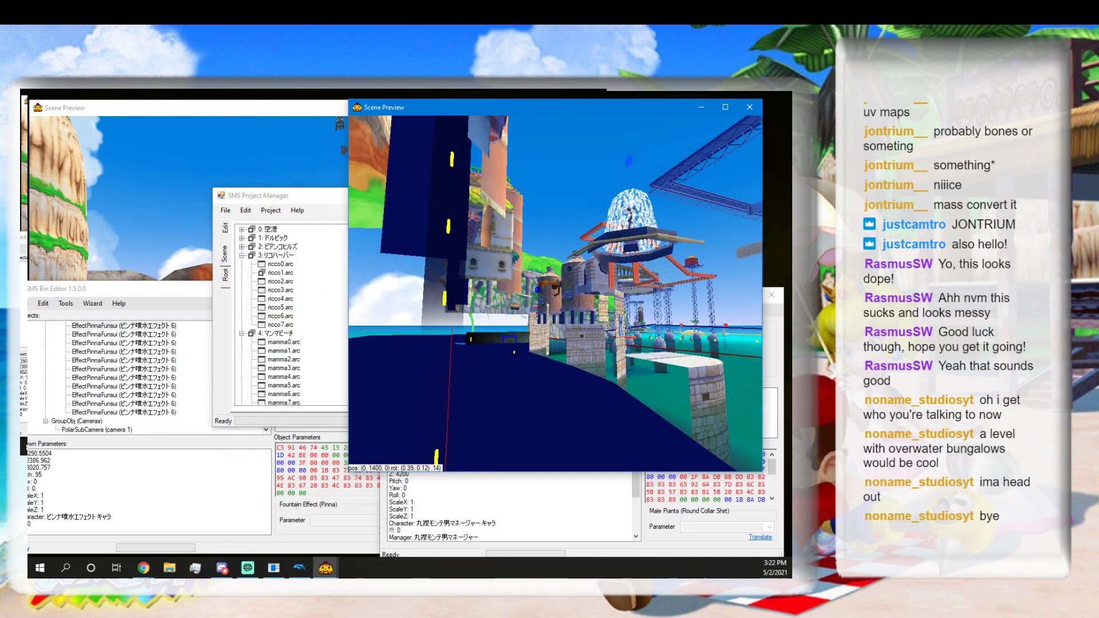
{"action": "key", "text": "w"}
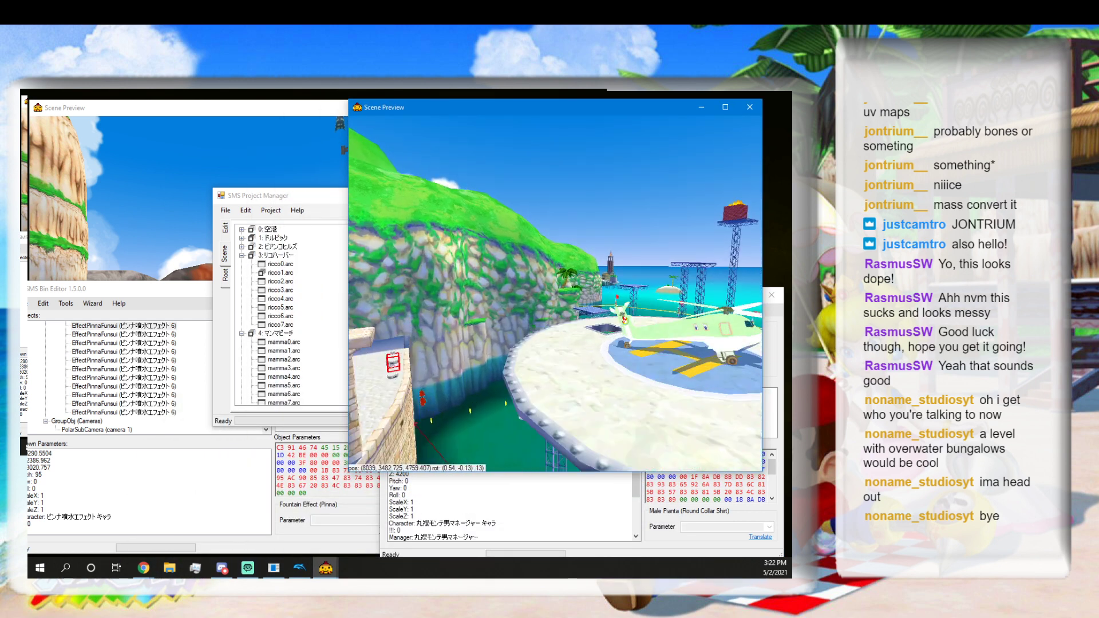
{"action": "key", "text": "w"}
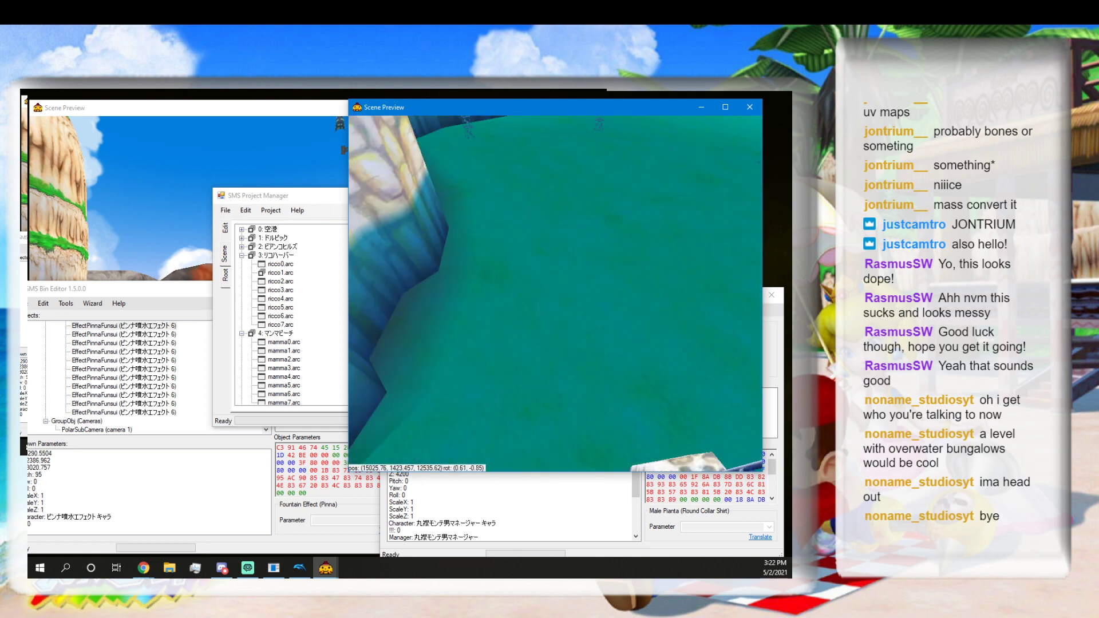
{"action": "key", "text": "a"}
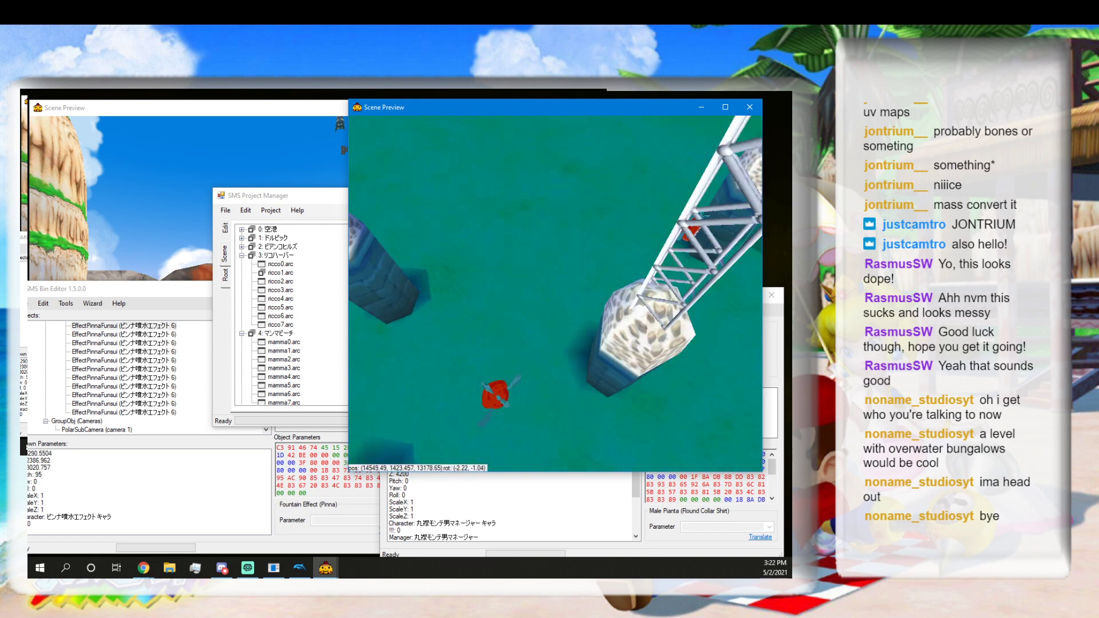
{"action": "key", "text": "w"}
{"action": "right_click_drag", "start_coordinate": [578, 290], "coordinate": [596, 299]}
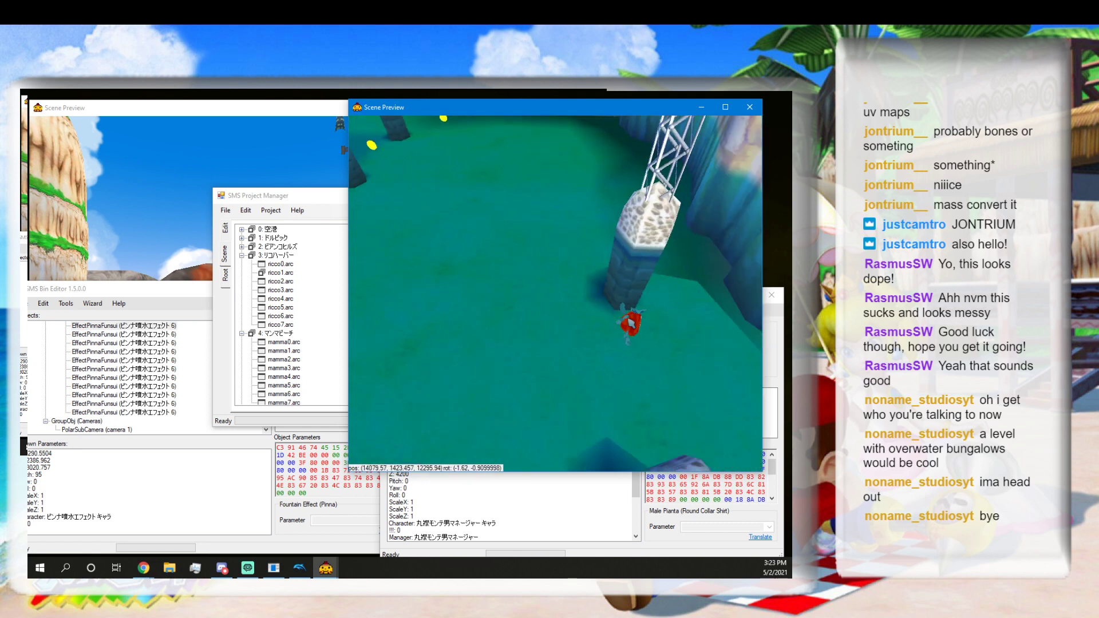
{"action": "left_click", "coordinate": [627, 318]}
{"action": "left_click", "coordinate": [574, 525]}
{"action": "left_click", "coordinate": [449, 467]}
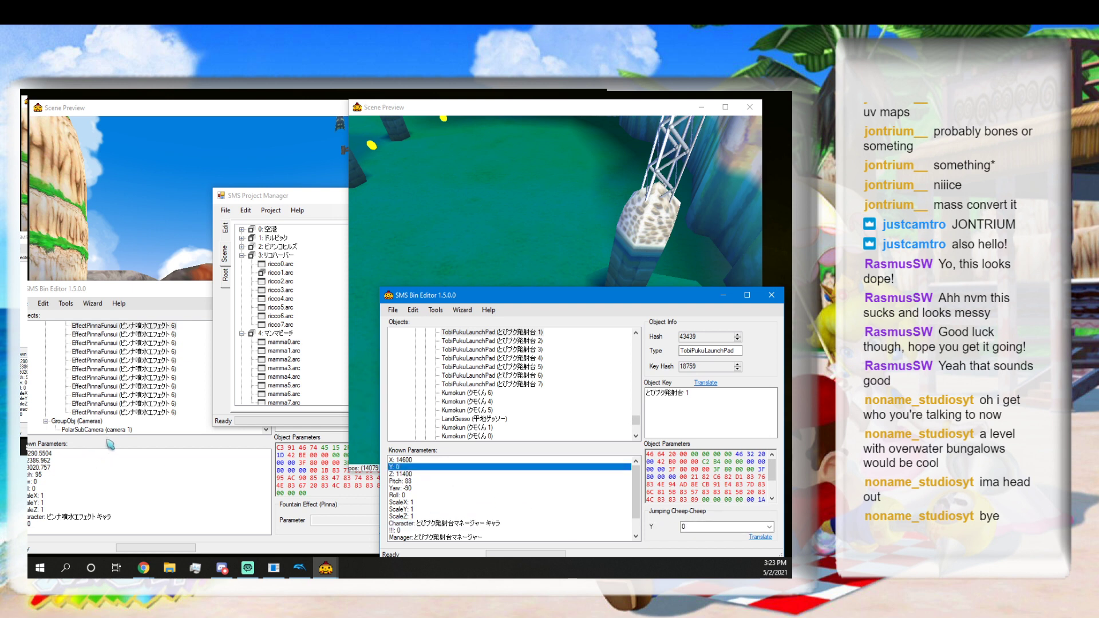
Select one of the three Cheep-Cheeps beside the small palm island in the mamma3 preview and set its Y to 0.
{"action": "left_click", "coordinate": [125, 293]}
{"action": "left_click", "coordinate": [167, 265]}
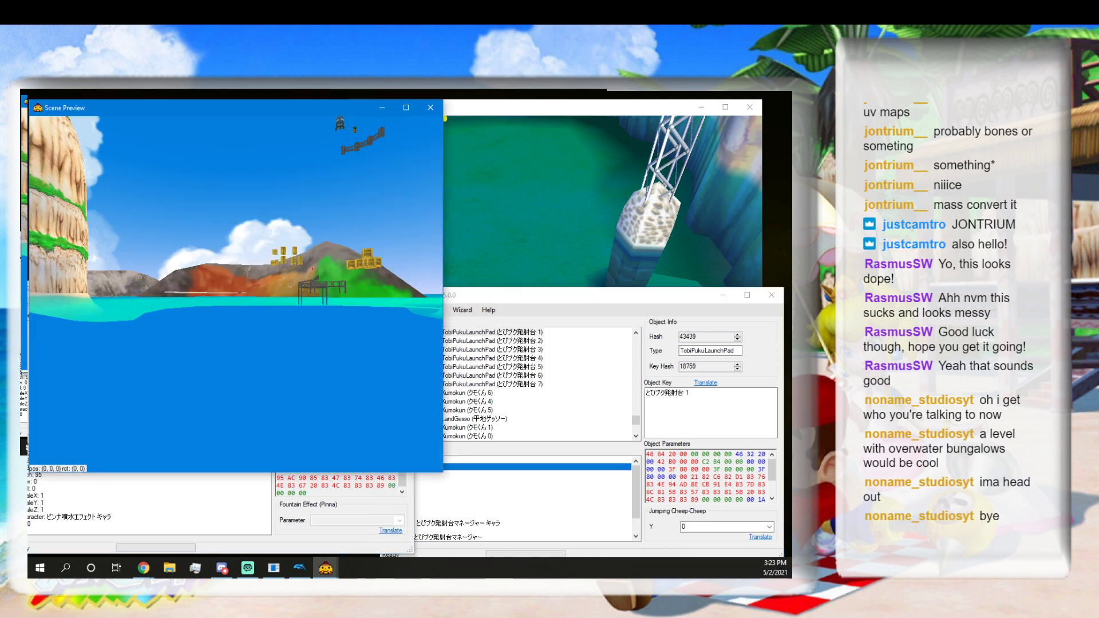
{"action": "key", "text": "w"}
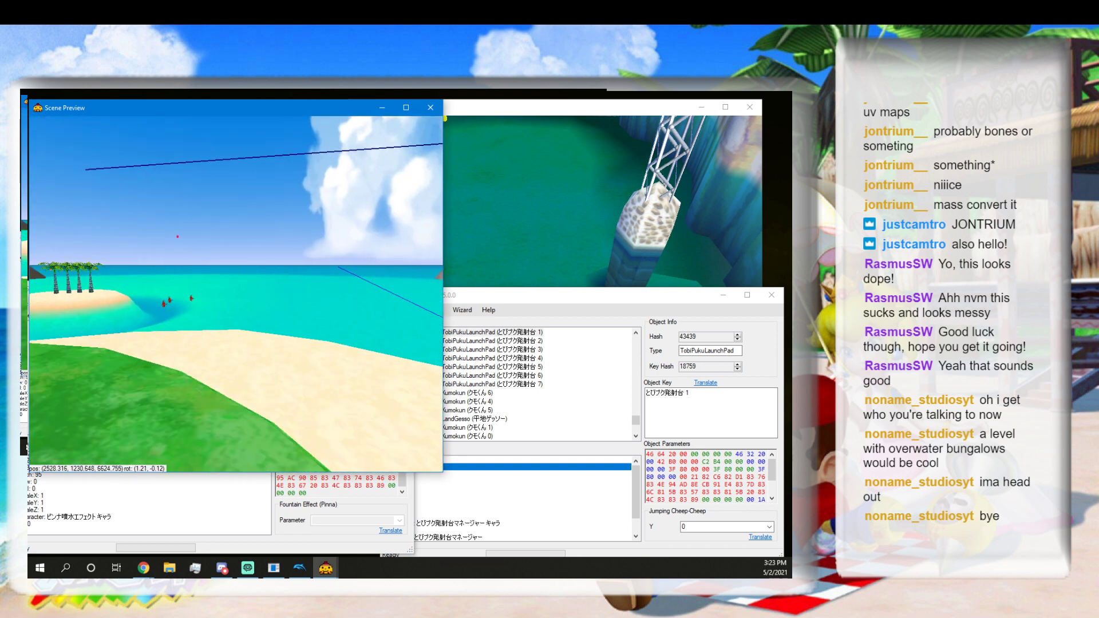
{"action": "key", "text": "w"}
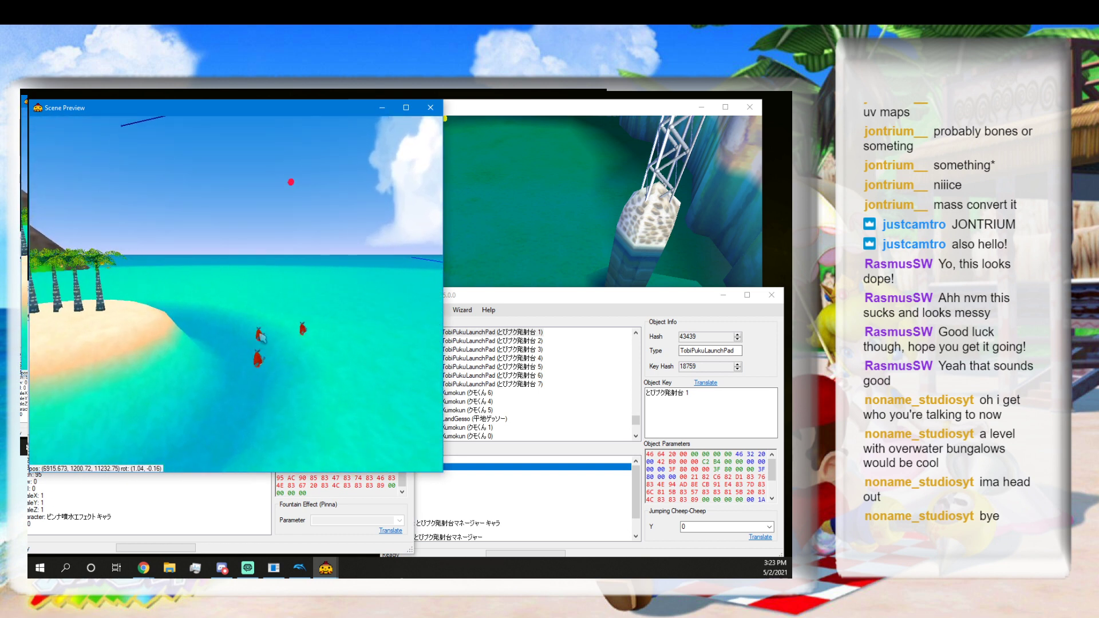
{"action": "left_click", "coordinate": [259, 332]}
{"action": "left_click", "coordinate": [190, 502]}
{"action": "left_click", "coordinate": [39, 490]}
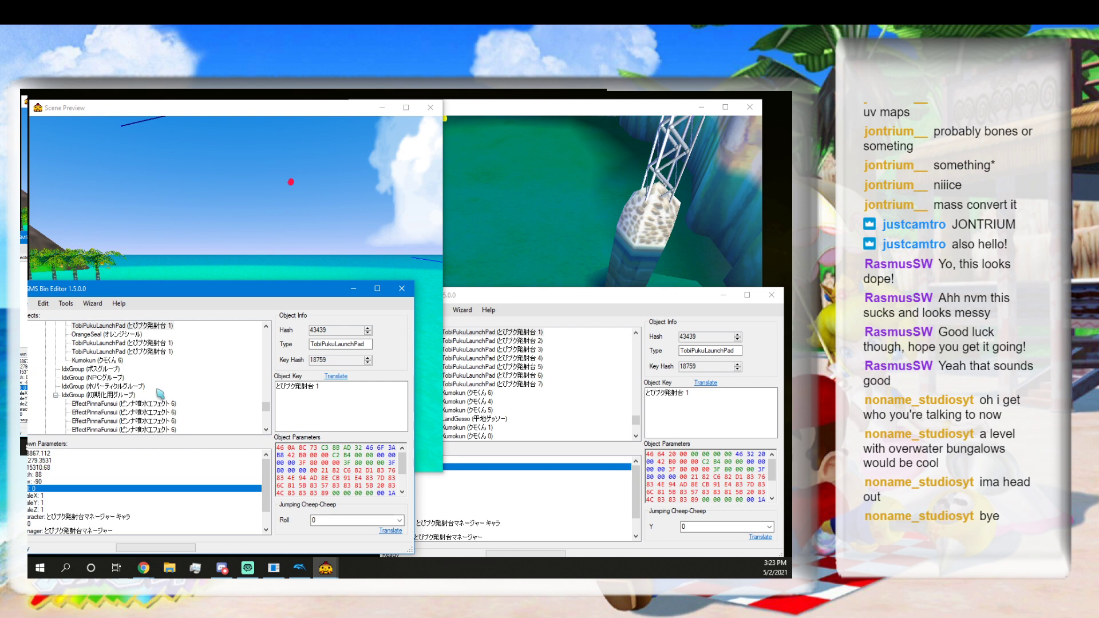
{"action": "left_click_drag", "start_coordinate": [228, 293], "coordinate": [272, 291]}
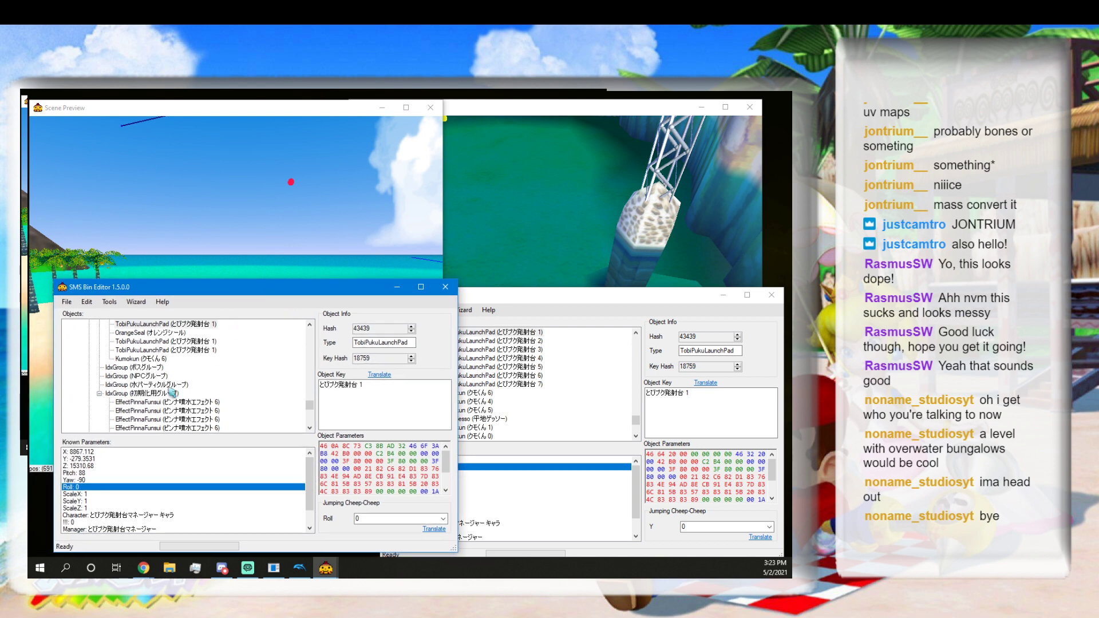
{"action": "left_click", "coordinate": [93, 459]}
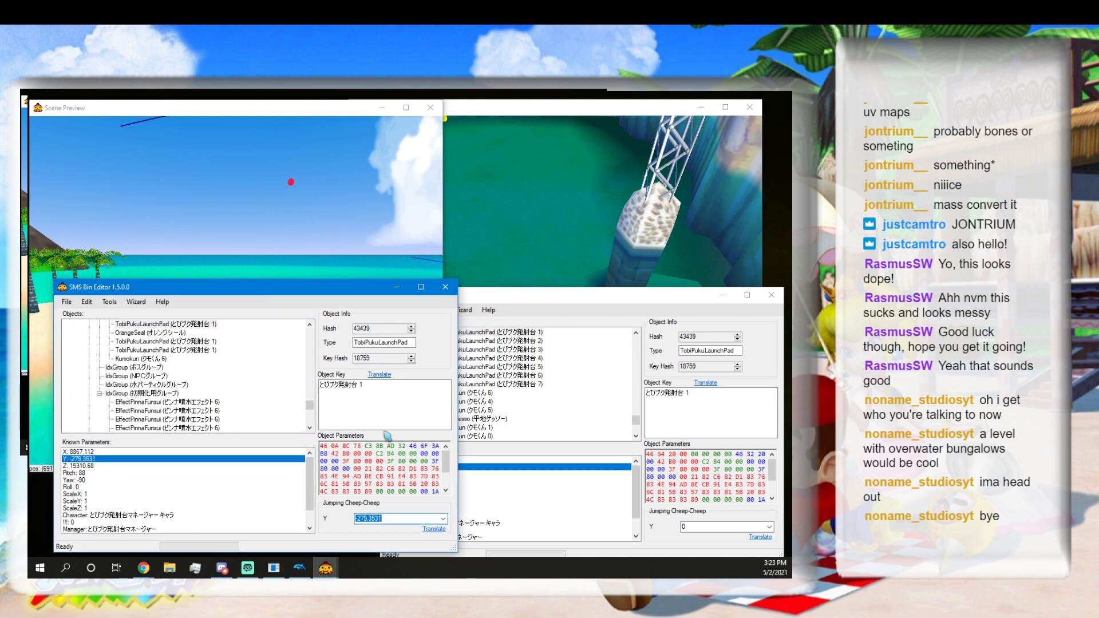
{"action": "type", "text": "0"}
Set Y to 0 for the two TobiPukuLaunchPad objects listed below OrangeSeal in mamma3.
{"action": "left_click", "coordinate": [178, 342]}
{"action": "left_click", "coordinate": [79, 459]}
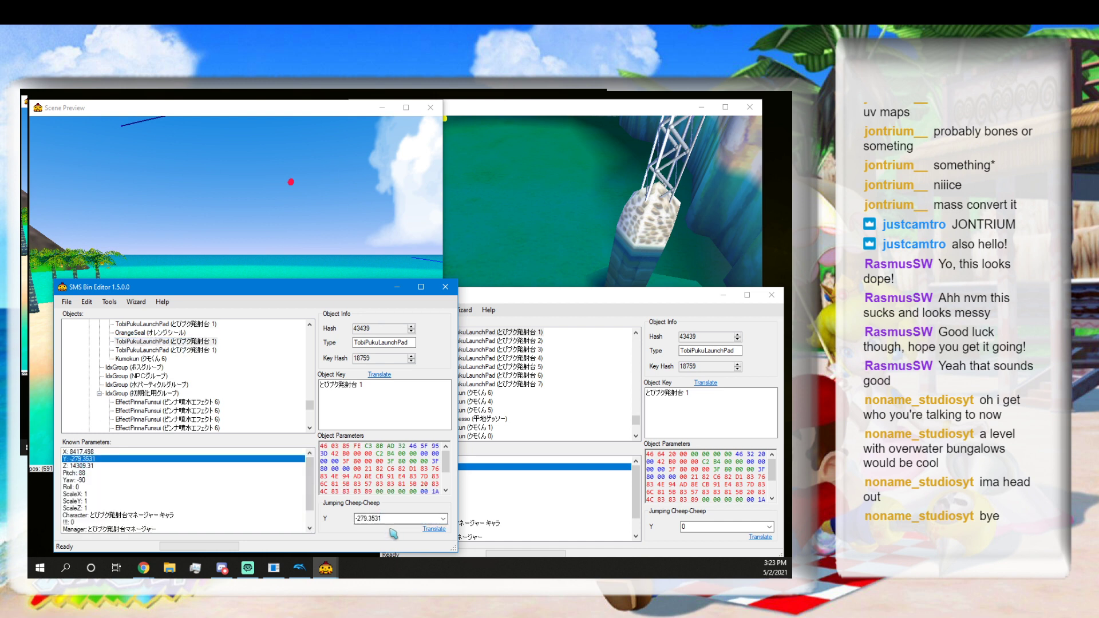
{"action": "left_click", "coordinate": [155, 349]}
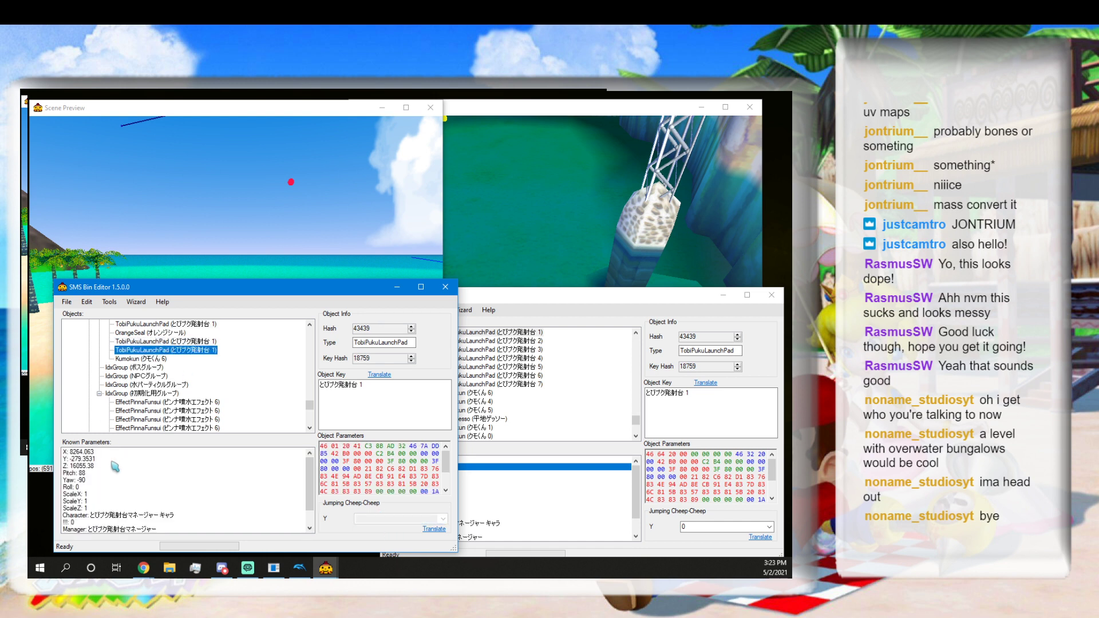
{"action": "left_click", "coordinate": [113, 460]}
{"action": "type", "text": "055.38"}
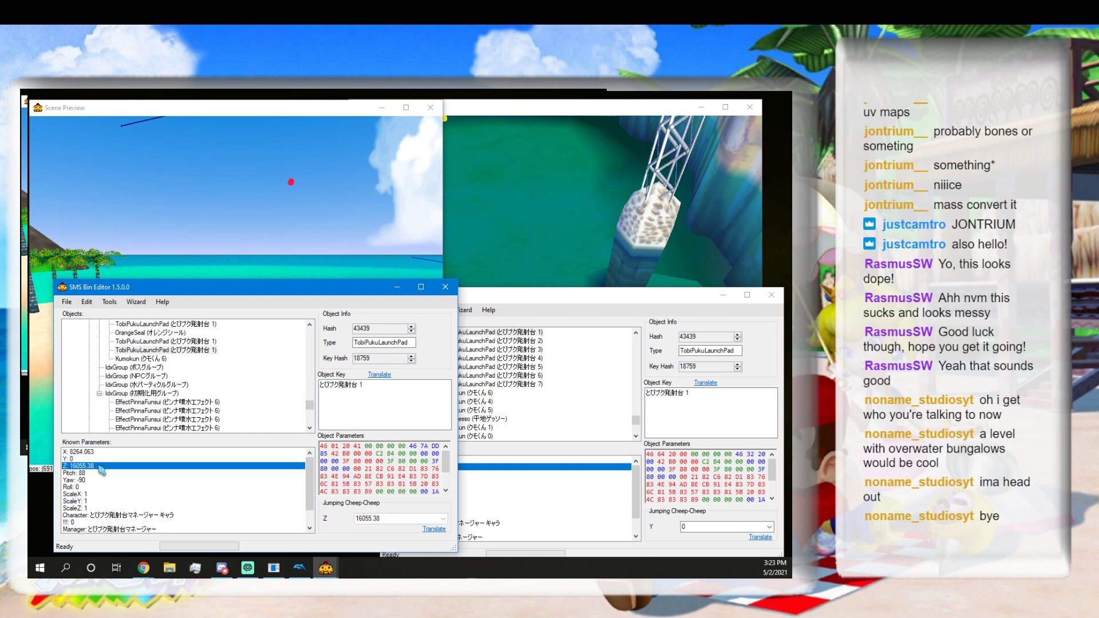
{"action": "key", "text": "Return"}
{"action": "left_click", "coordinate": [122, 453]}
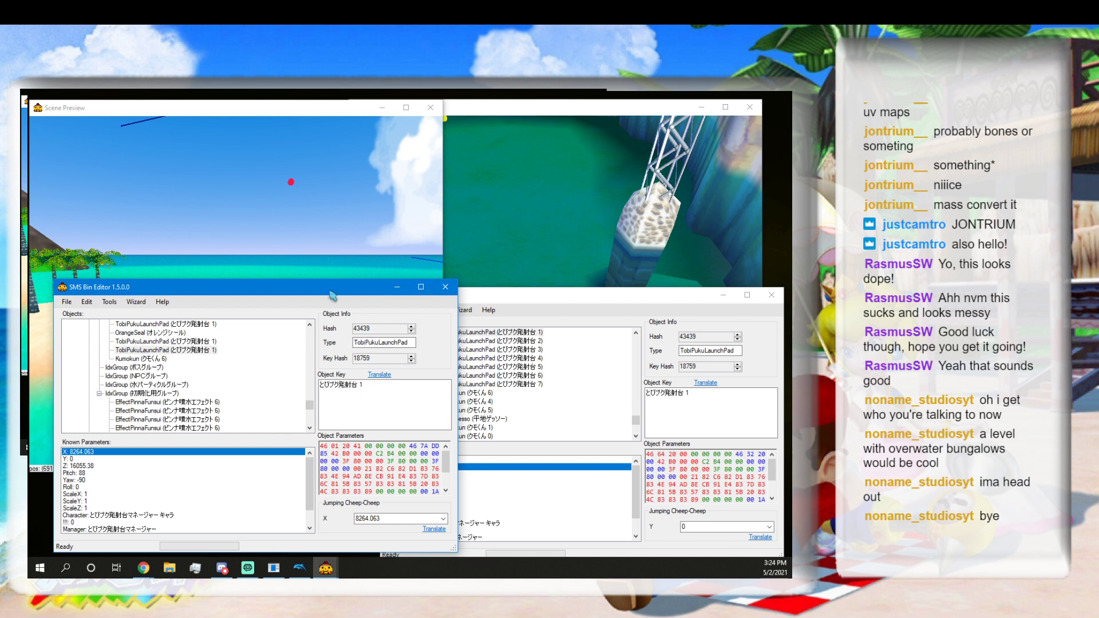
Select each of the three mamma3 Cheep-Cheeps in the preview and verify their parameters in the editor.
{"action": "left_click_drag", "start_coordinate": [332, 294], "coordinate": [306, 295]}
{"action": "left_click", "coordinate": [310, 261]}
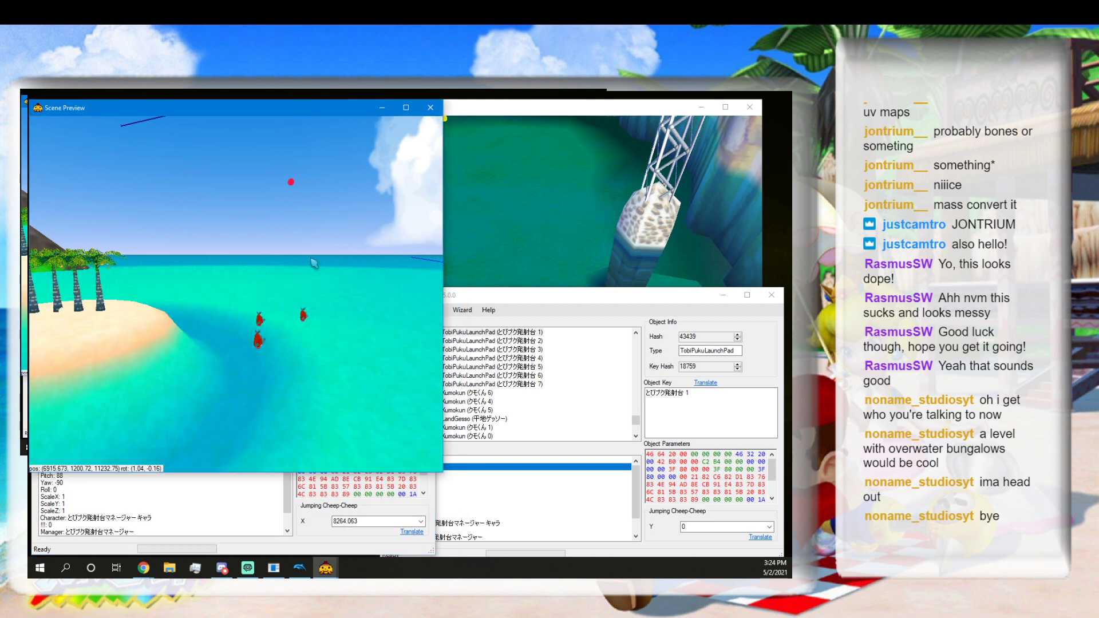
{"action": "right_click_drag", "start_coordinate": [310, 259], "coordinate": [348, 303]}
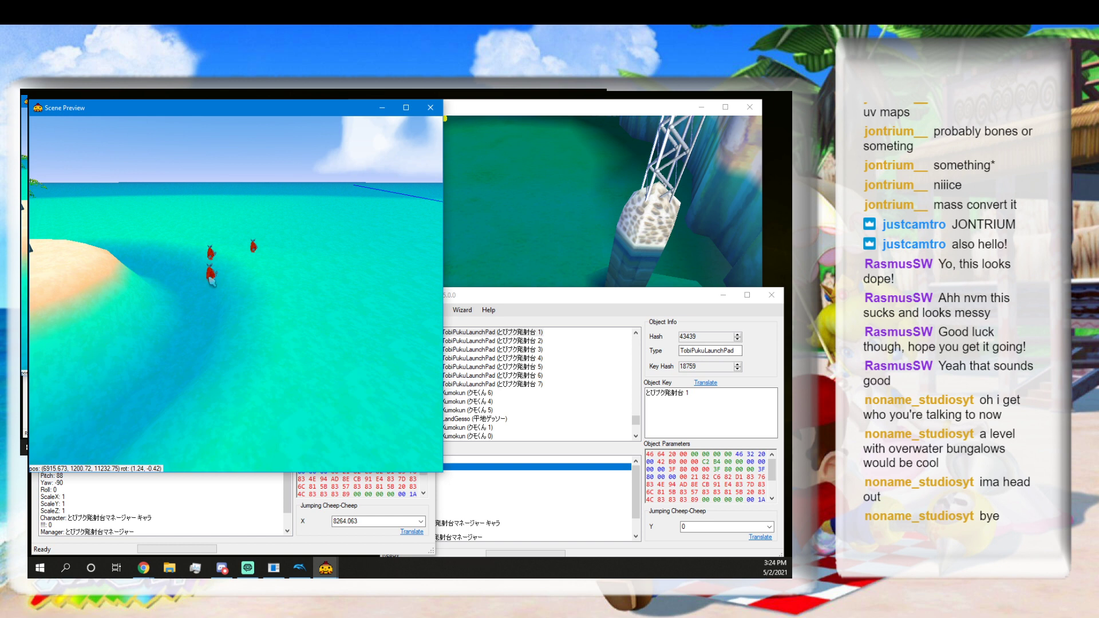
{"action": "left_click", "coordinate": [211, 277]}
{"action": "left_click", "coordinate": [253, 247]}
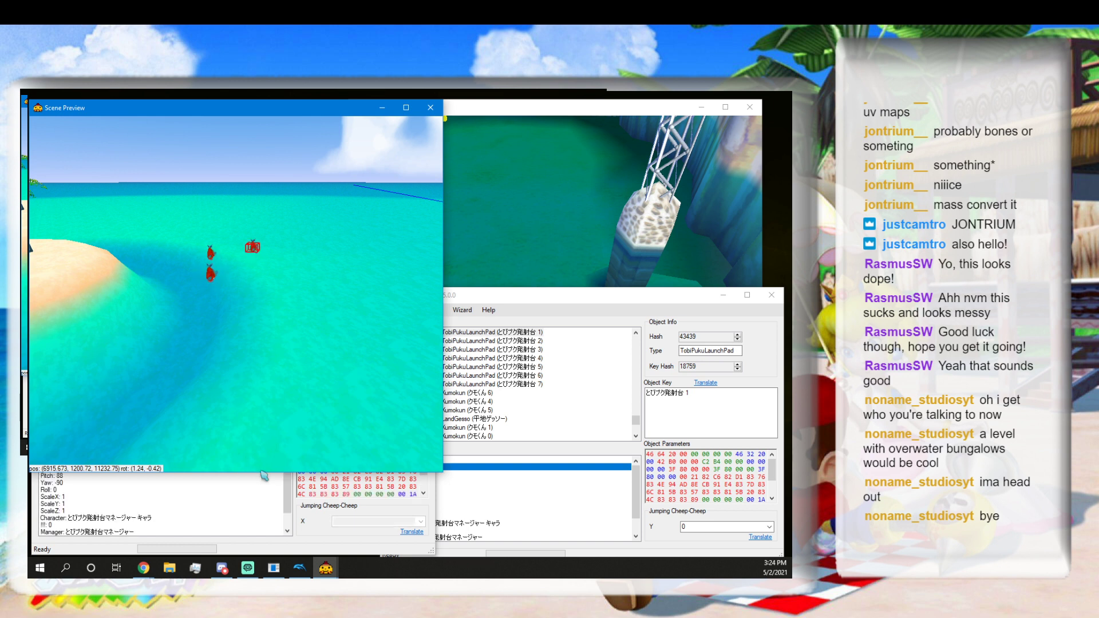
{"action": "left_click", "coordinate": [304, 503]}
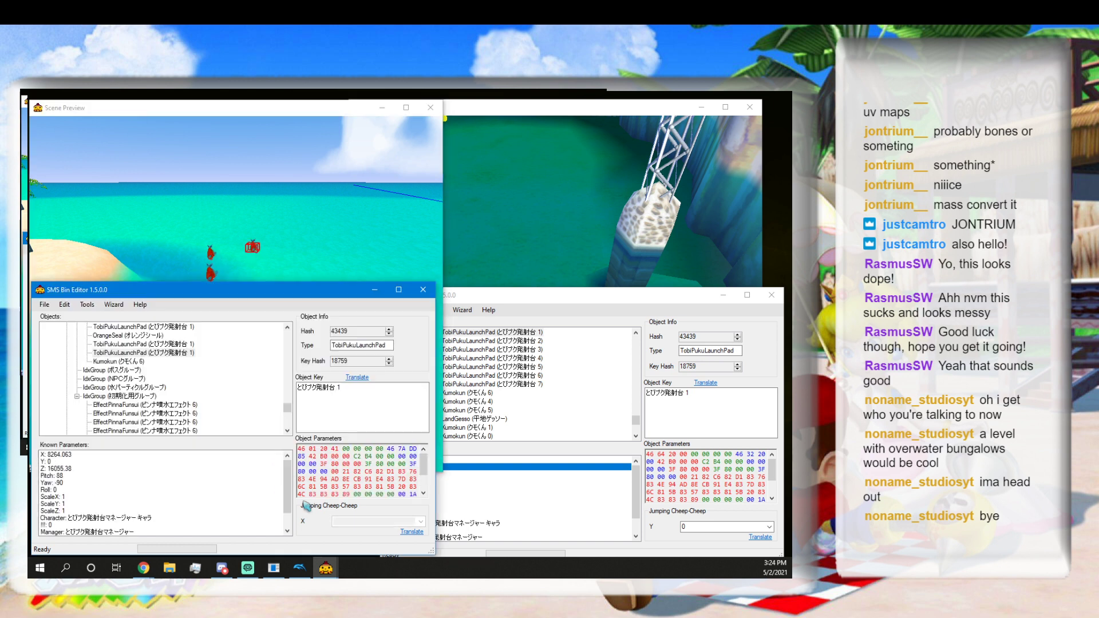
{"action": "left_click", "coordinate": [212, 255]}
{"action": "left_click", "coordinate": [210, 274]}
{"action": "left_click", "coordinate": [302, 508]}
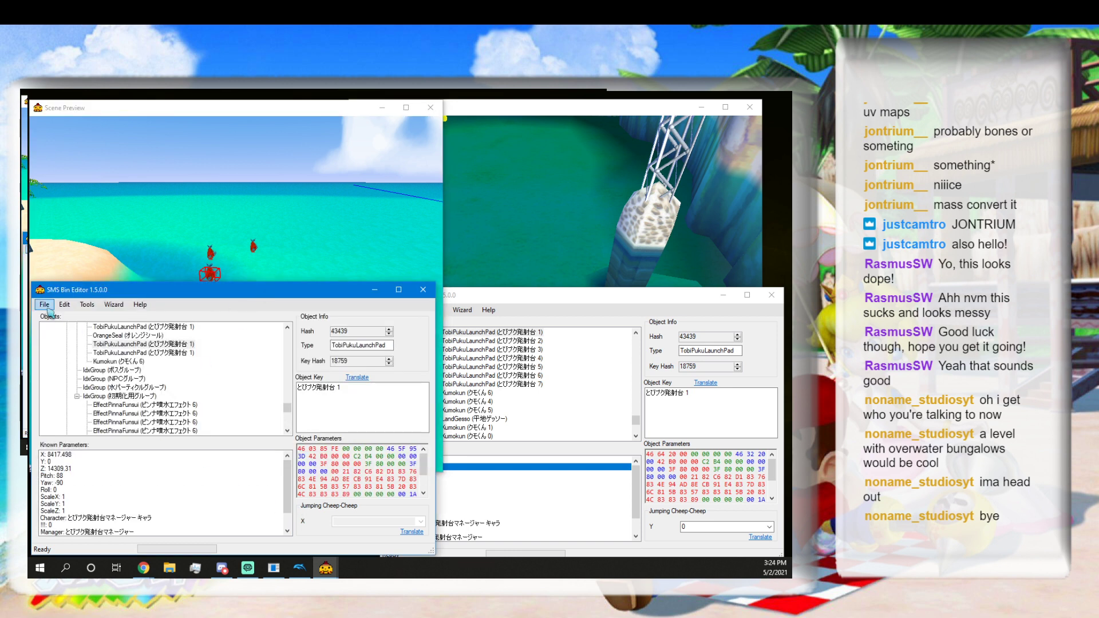
Save the mamma3 scene bin and close the editors and previews of mamma3 and ricco1.
{"action": "left_click", "coordinate": [44, 304]}
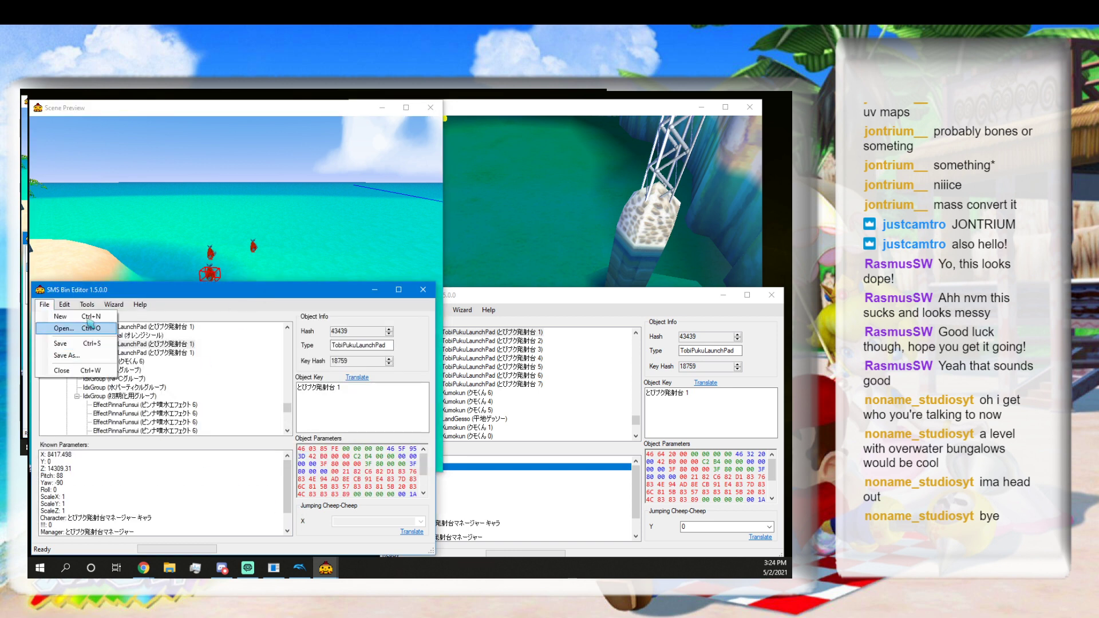
{"action": "left_click", "coordinate": [73, 346]}
{"action": "left_click", "coordinate": [45, 304]}
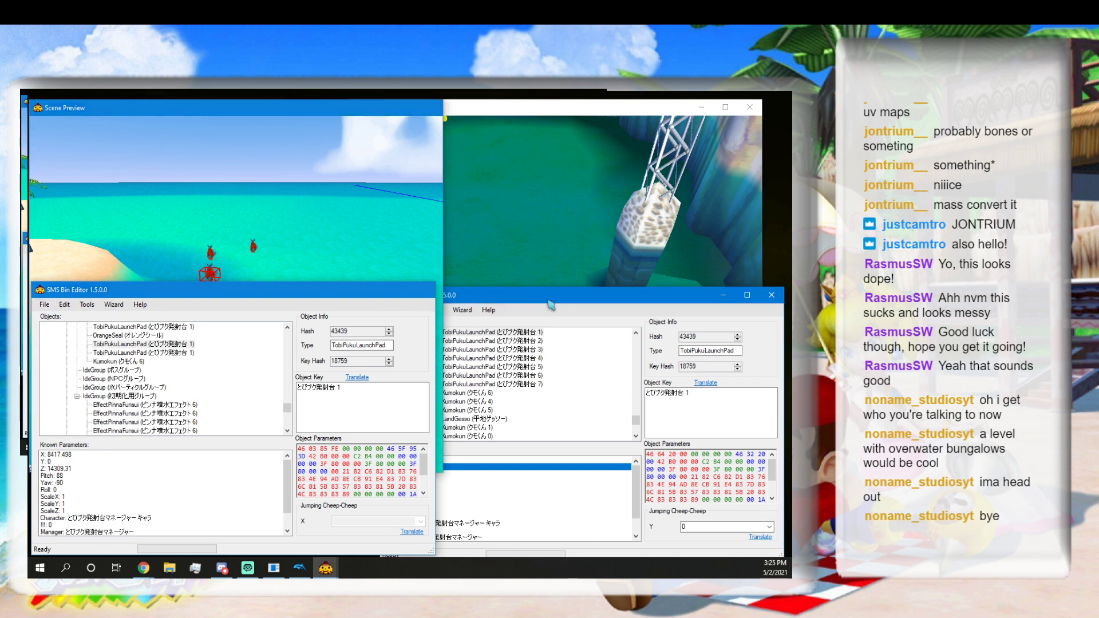
{"action": "left_click_drag", "start_coordinate": [503, 299], "coordinate": [490, 298]}
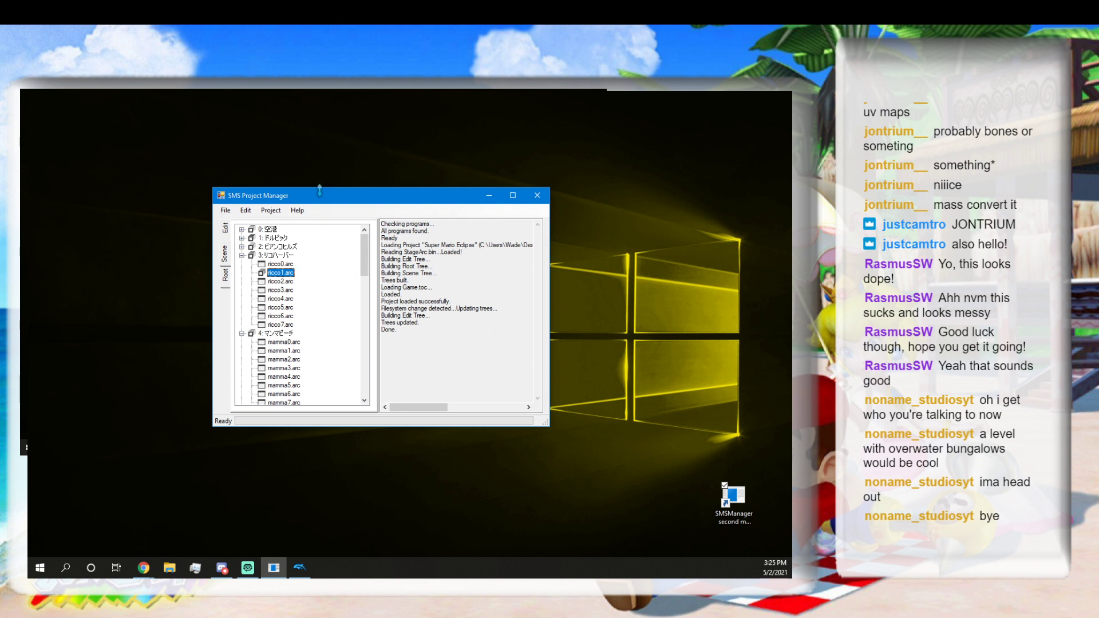
Switch to Discord, reposition the floating stream preview, add the beeg_yoshi reaction to the memes channel video, and put Discord away.
{"action": "left_click_drag", "start_coordinate": [332, 201], "coordinate": [327, 207]}
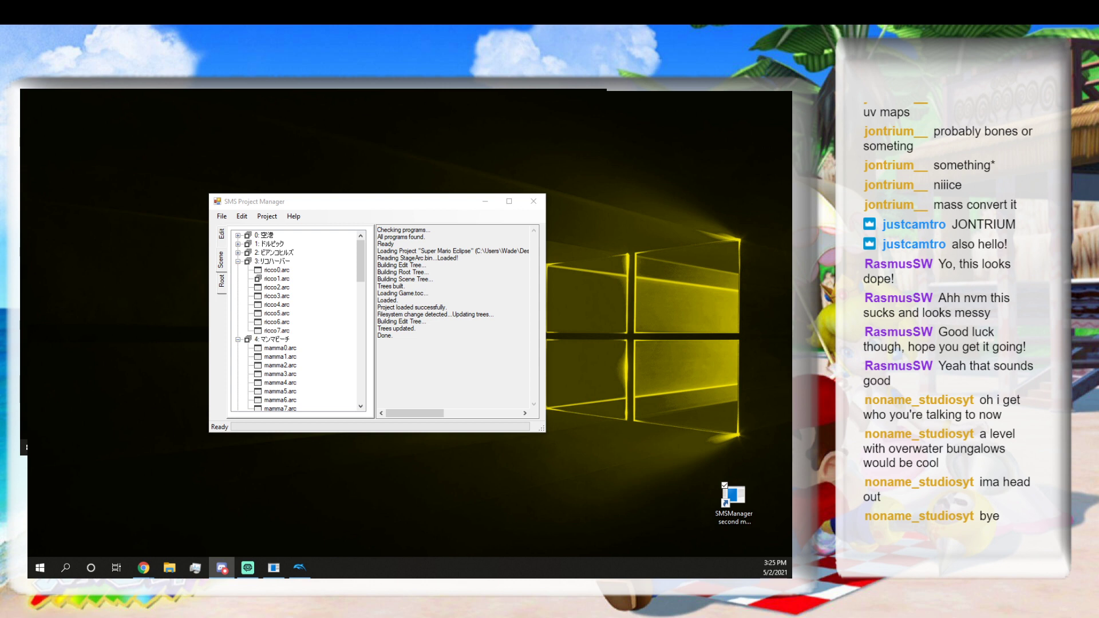
{"action": "left_click_drag", "start_coordinate": [892, 367], "coordinate": [160, 204]}
{"action": "mouse_move", "coordinate": [304, 269]}
{"action": "left_click_drag", "start_coordinate": [315, 292], "coordinate": [369, 429]}
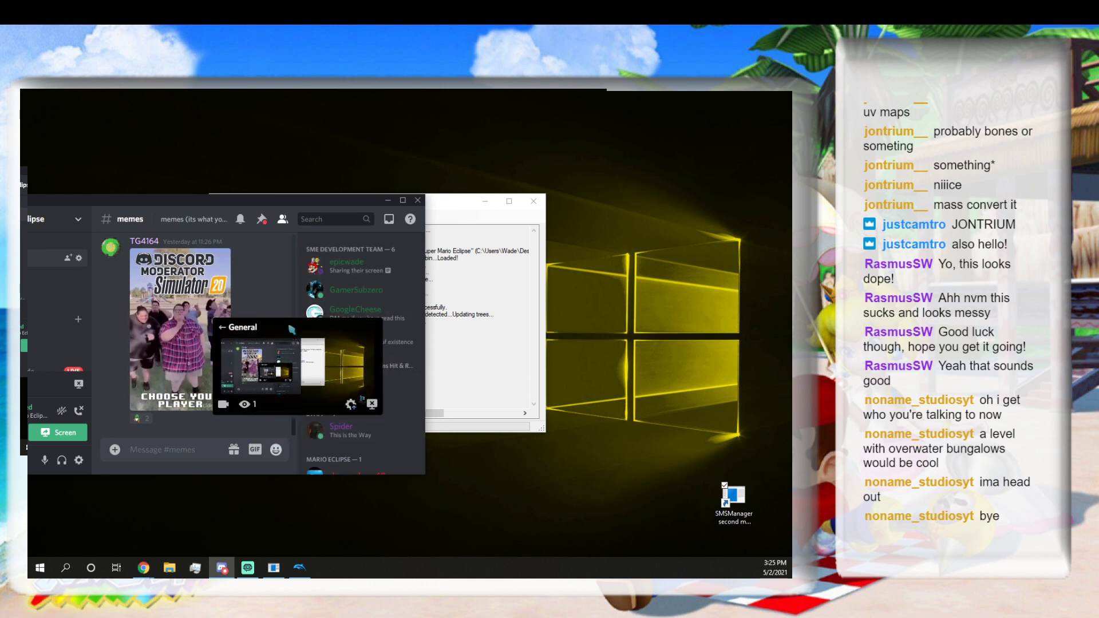
{"action": "left_click_drag", "start_coordinate": [293, 323], "coordinate": [339, 318]}
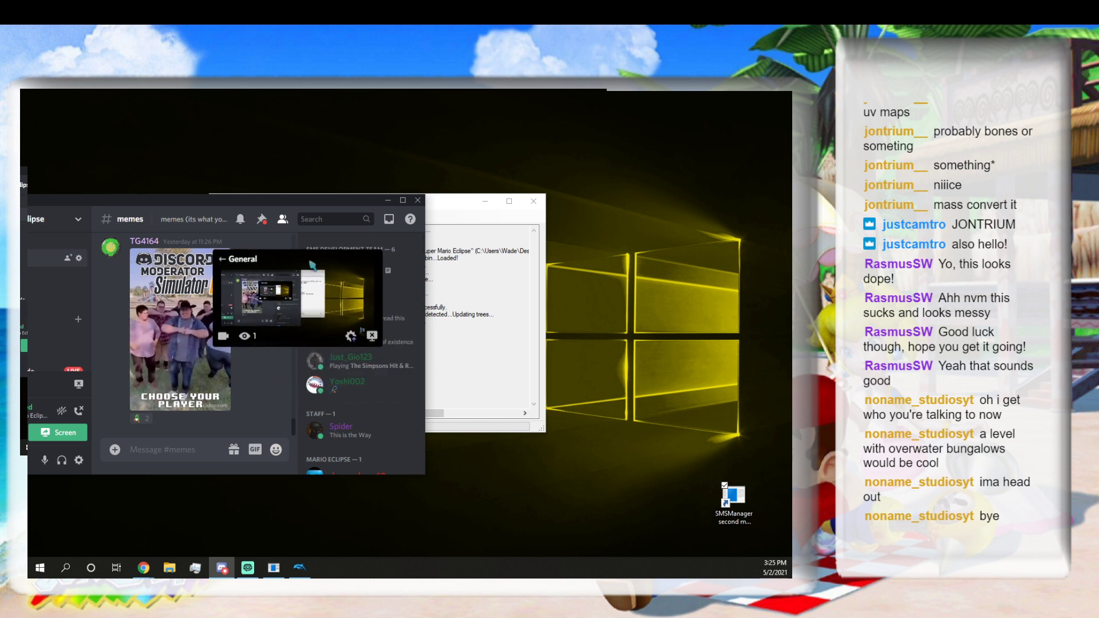
{"action": "left_click_drag", "start_coordinate": [312, 263], "coordinate": [391, 346]}
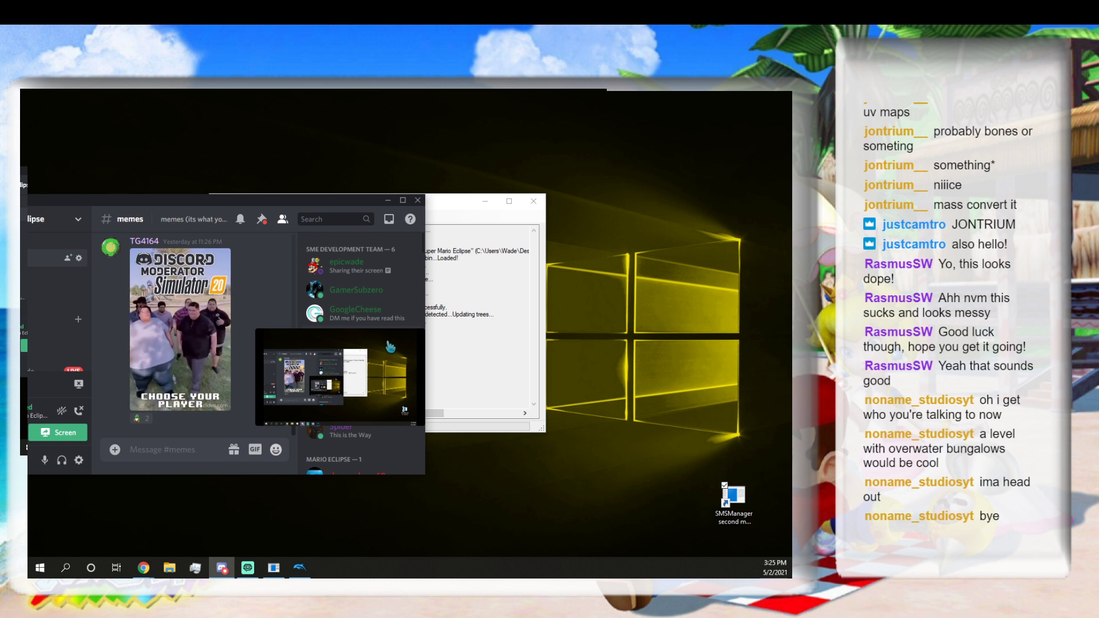
{"action": "mouse_move", "coordinate": [382, 330]}
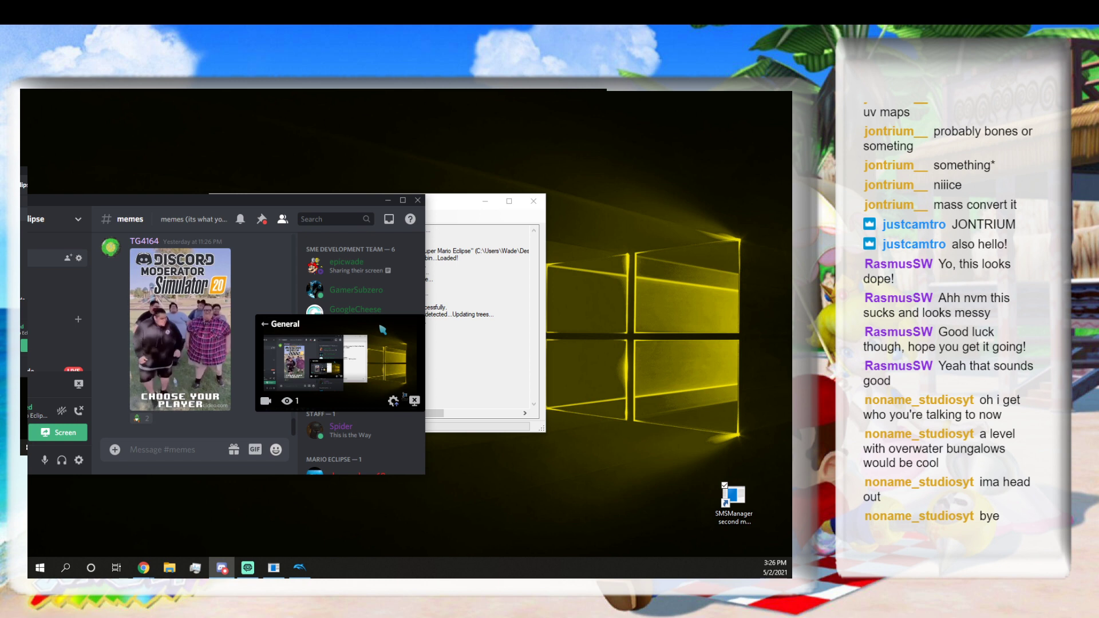
{"action": "left_click_drag", "start_coordinate": [383, 331], "coordinate": [378, 251]}
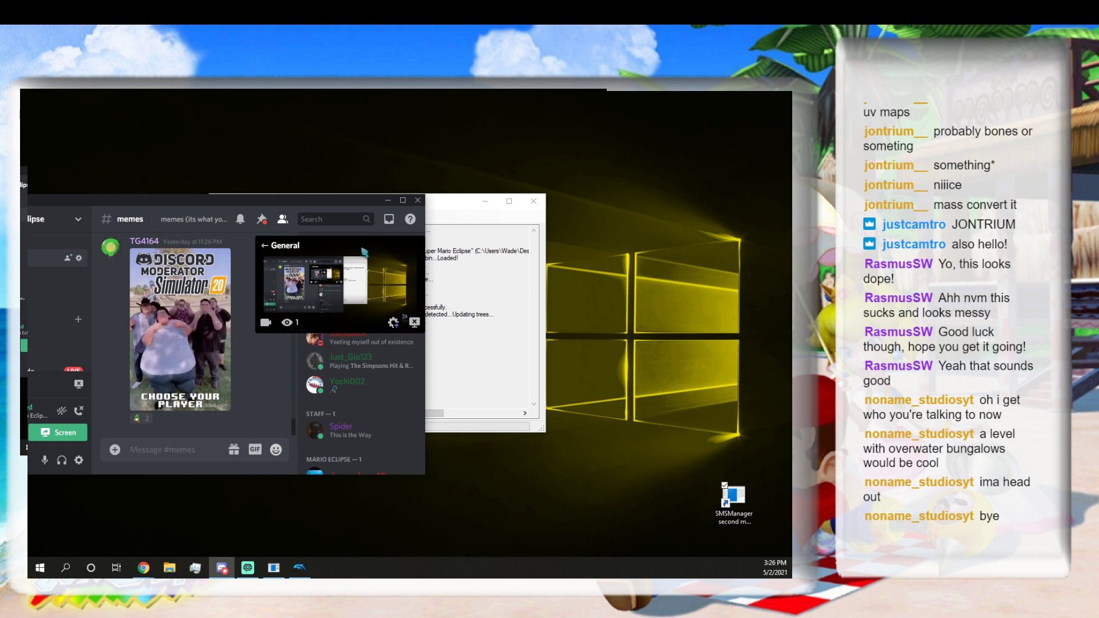
{"action": "left_click_drag", "start_coordinate": [361, 249], "coordinate": [344, 255]}
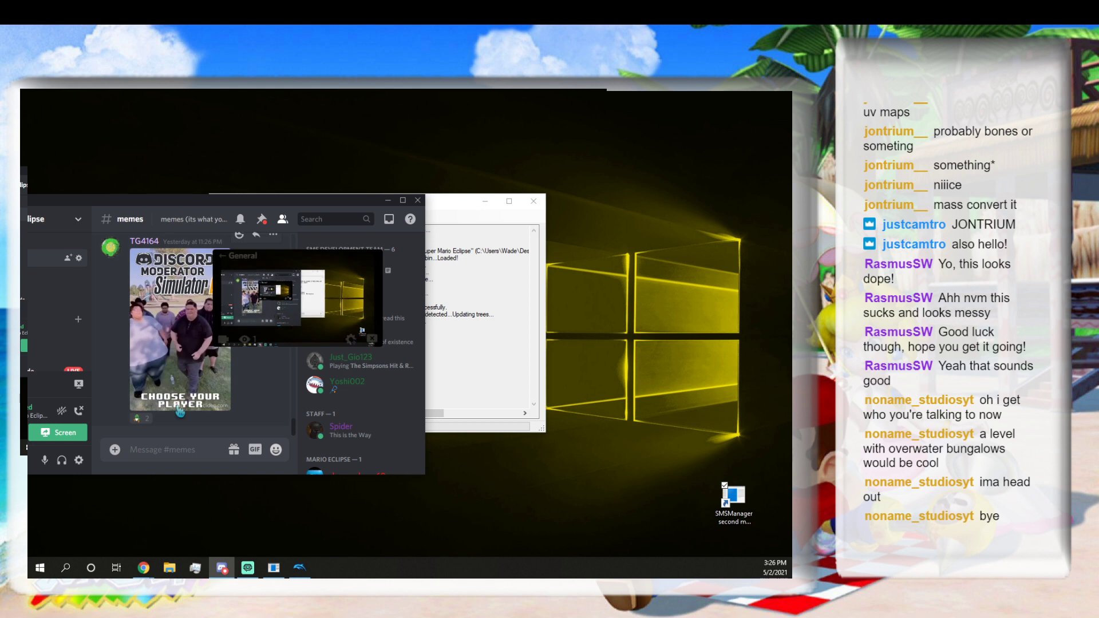
{"action": "left_click", "coordinate": [145, 424]}
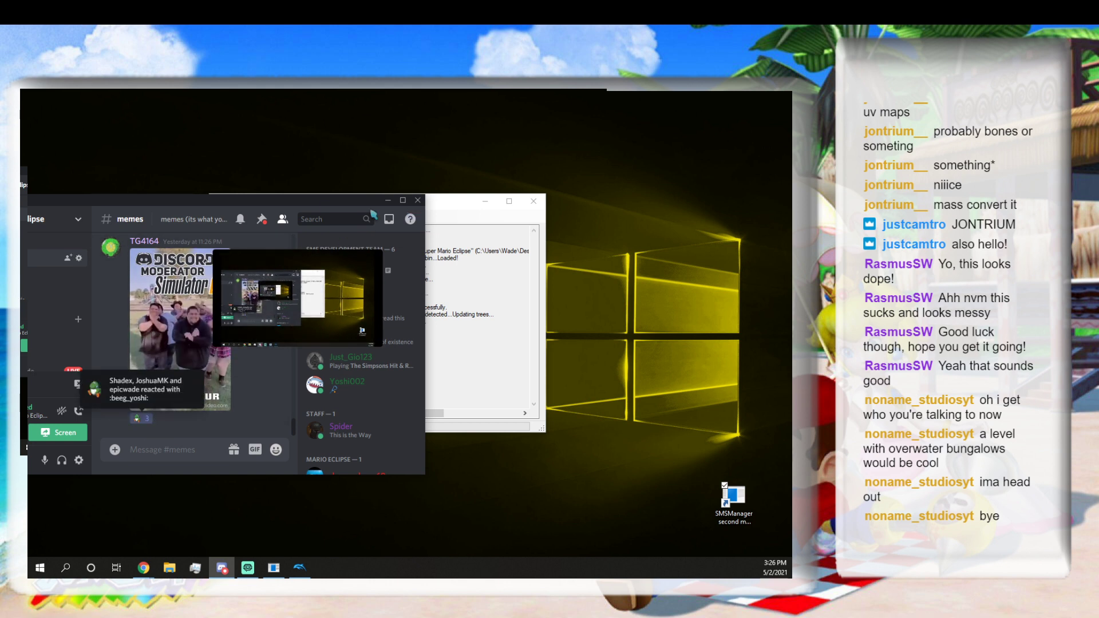
{"action": "left_click_drag", "start_coordinate": [285, 203], "coordinate": [792, 286]}
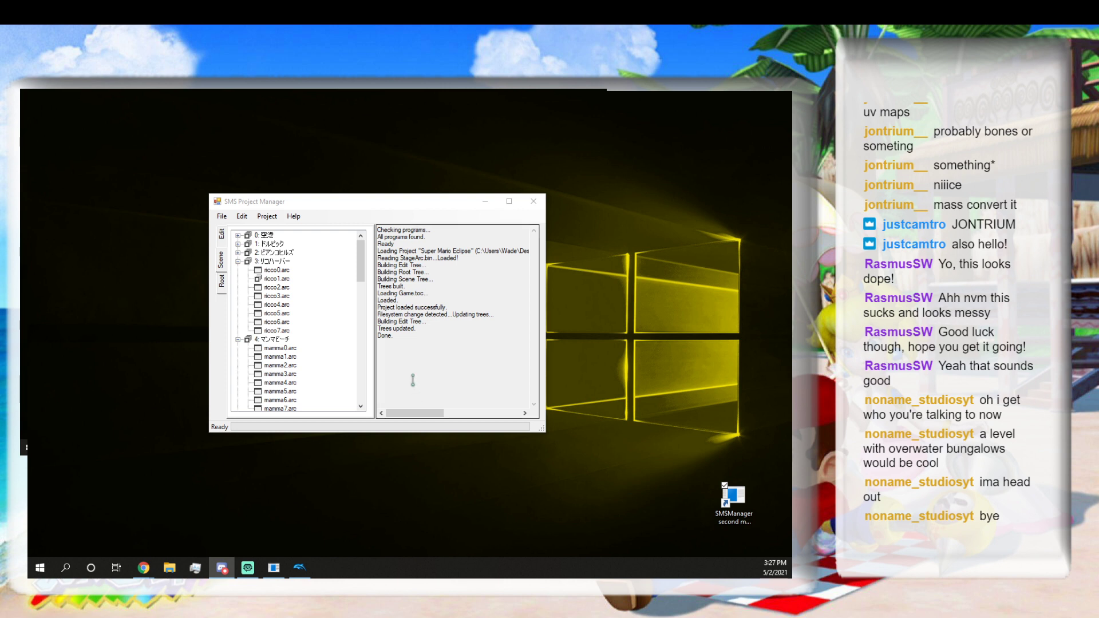
Export the Super Mario Eclipse project from the project manager.
{"action": "left_click", "coordinate": [280, 347]}
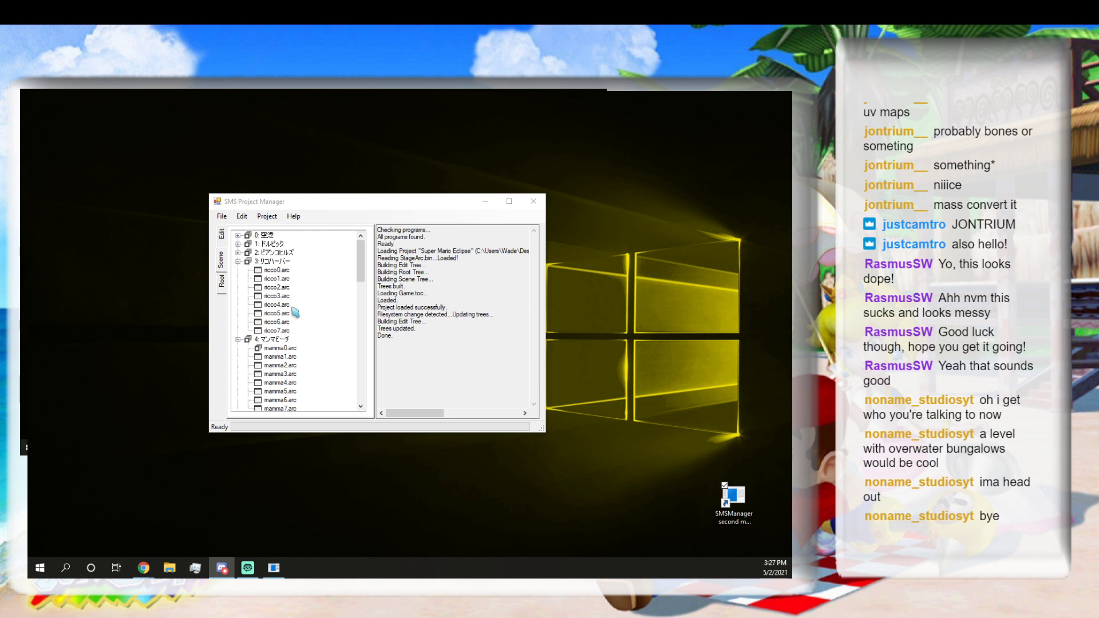
{"action": "left_click", "coordinate": [290, 201]}
{"action": "left_click", "coordinate": [278, 217]}
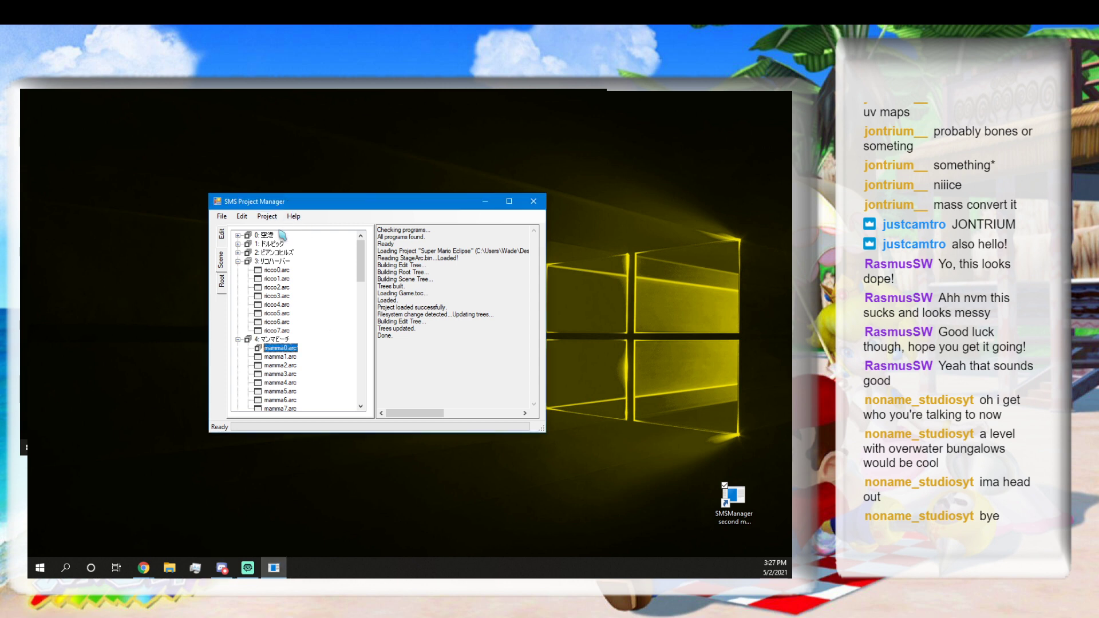
{"action": "left_click", "coordinate": [284, 236]}
Launch a second SMS Project Manager window and open the Super Mario Eclipse project in it.
{"action": "left_click", "coordinate": [735, 514]}
{"action": "double_click", "coordinate": [735, 513]}
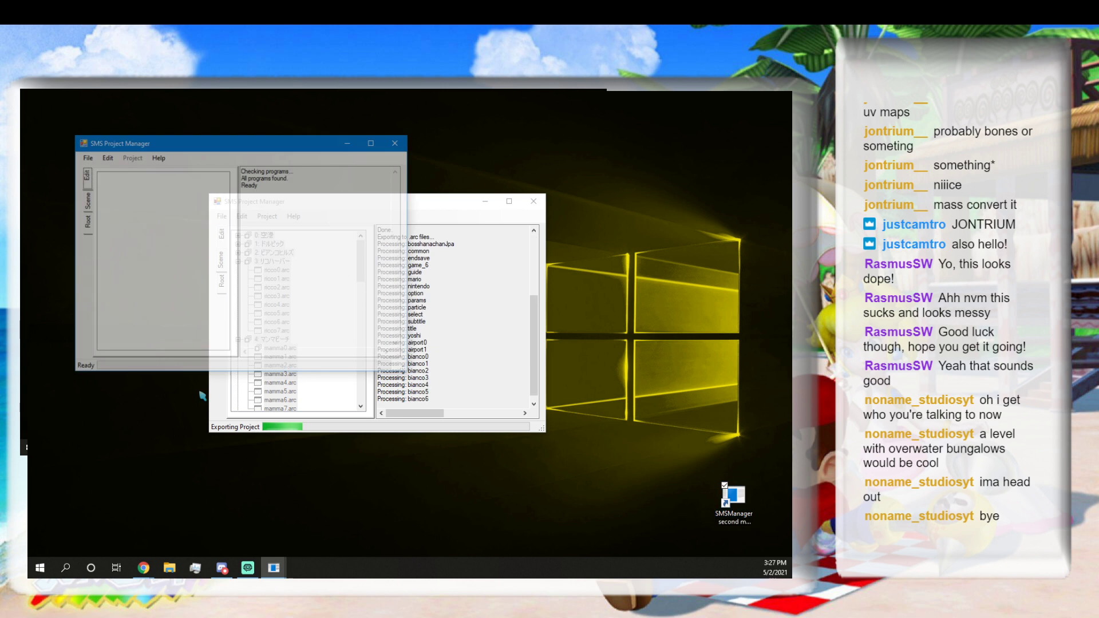
{"action": "left_click_drag", "start_coordinate": [141, 146], "coordinate": [269, 232]}
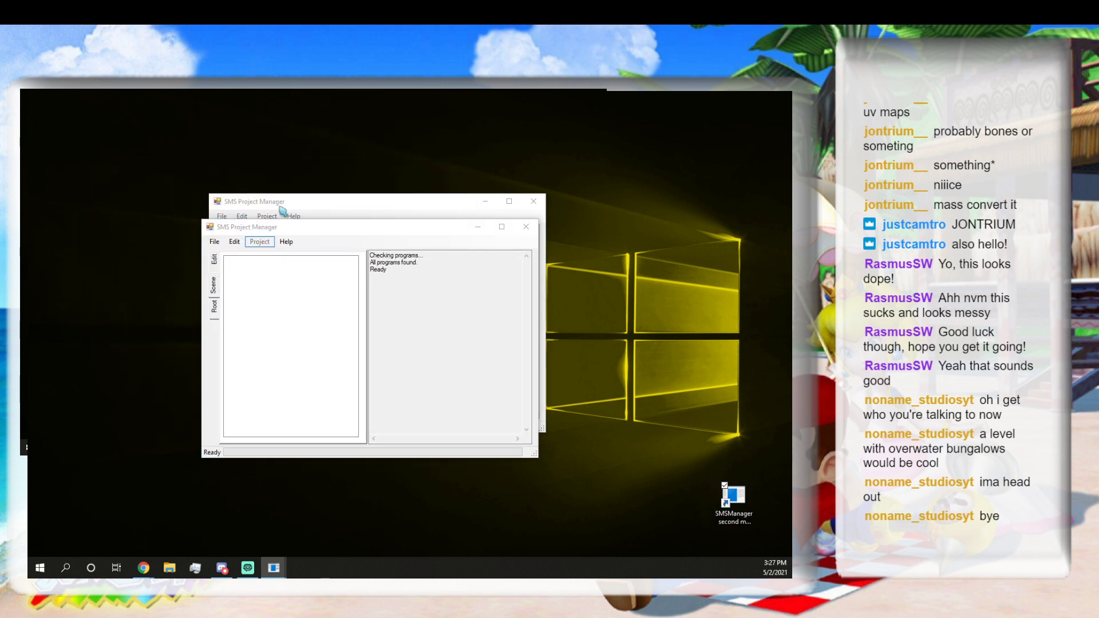
{"action": "left_click", "coordinate": [279, 205]}
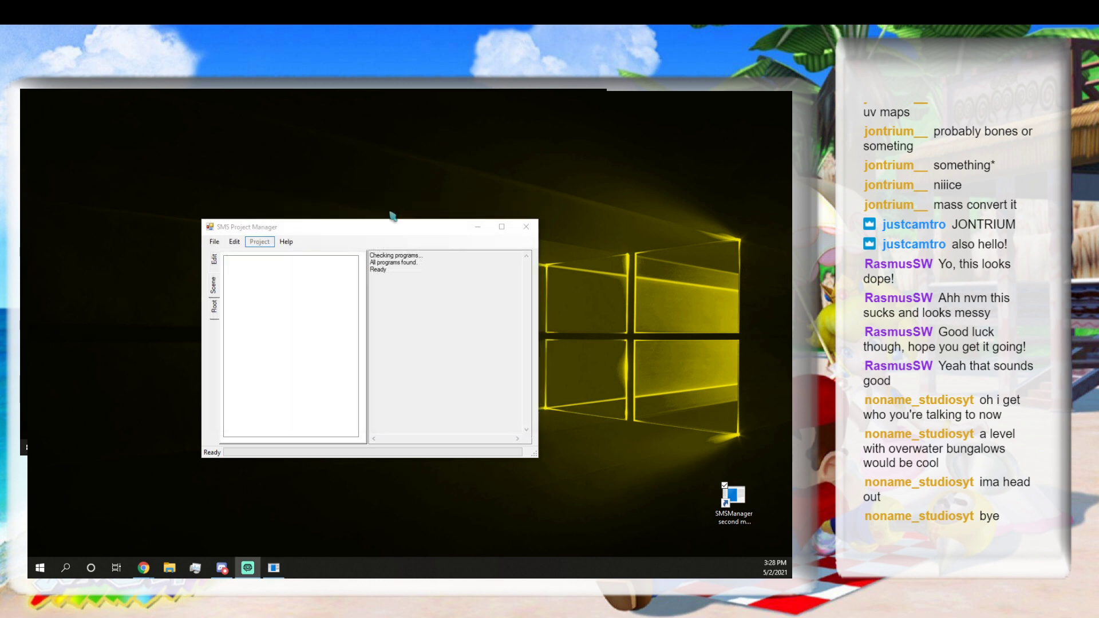
{"action": "left_click", "coordinate": [380, 230]}
{"action": "left_click", "coordinate": [214, 241]}
{"action": "mouse_move", "coordinate": [238, 267]}
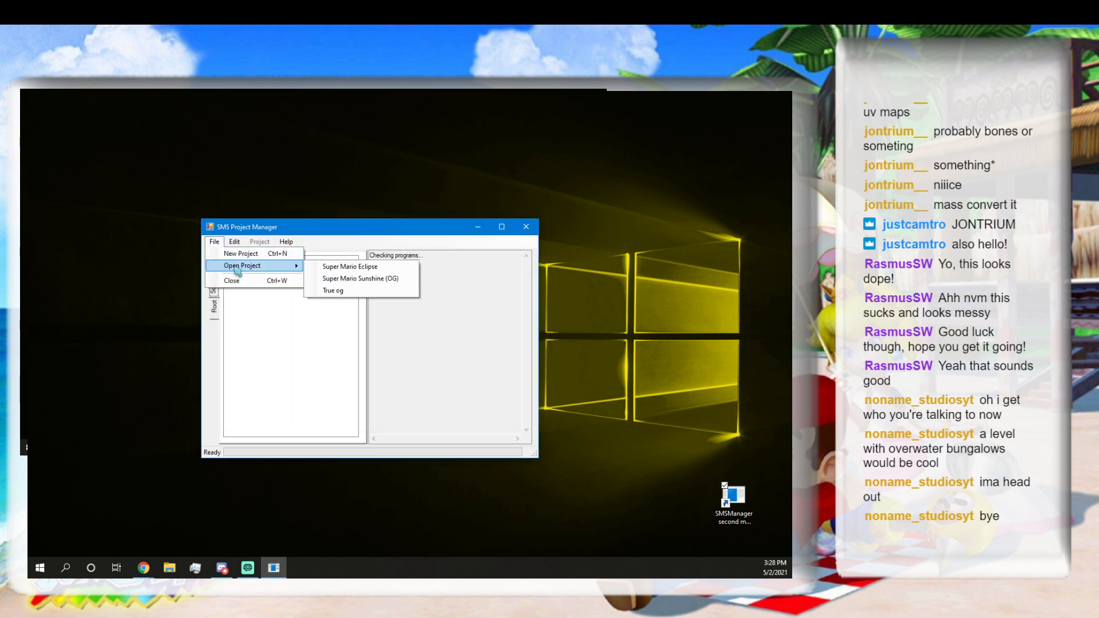
{"action": "left_click", "coordinate": [349, 267]}
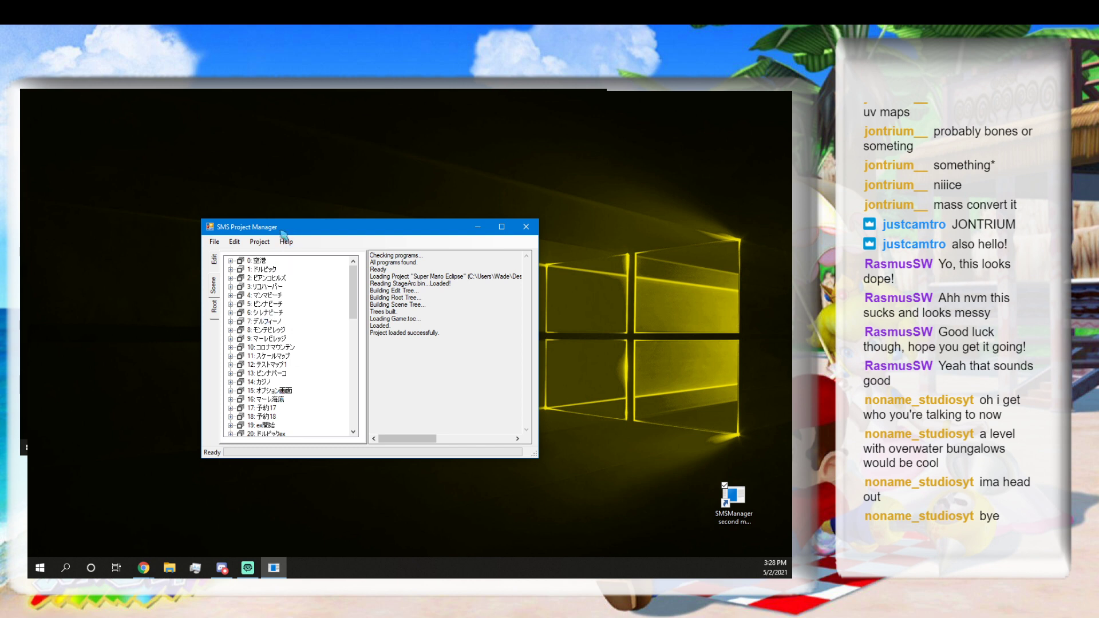
{"action": "left_click_drag", "start_coordinate": [281, 231], "coordinate": [281, 234]}
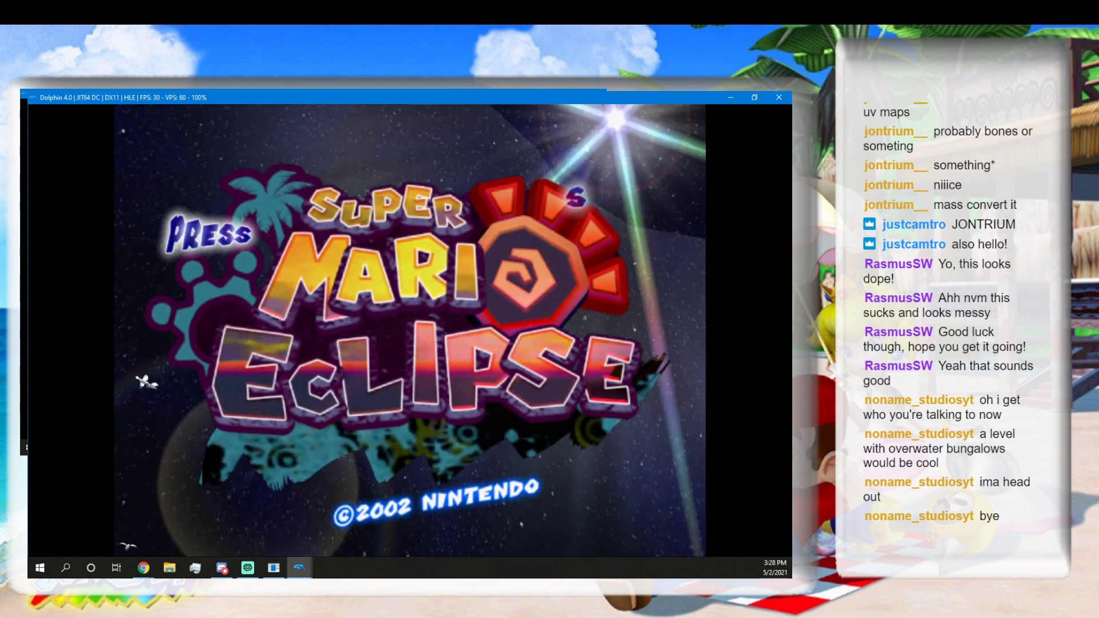
Start Super Mario Eclipse in Dolphin, load a save file, and test the Cheep-Cheeps in the beach level's water.
{"action": "key", "text": "Return"}
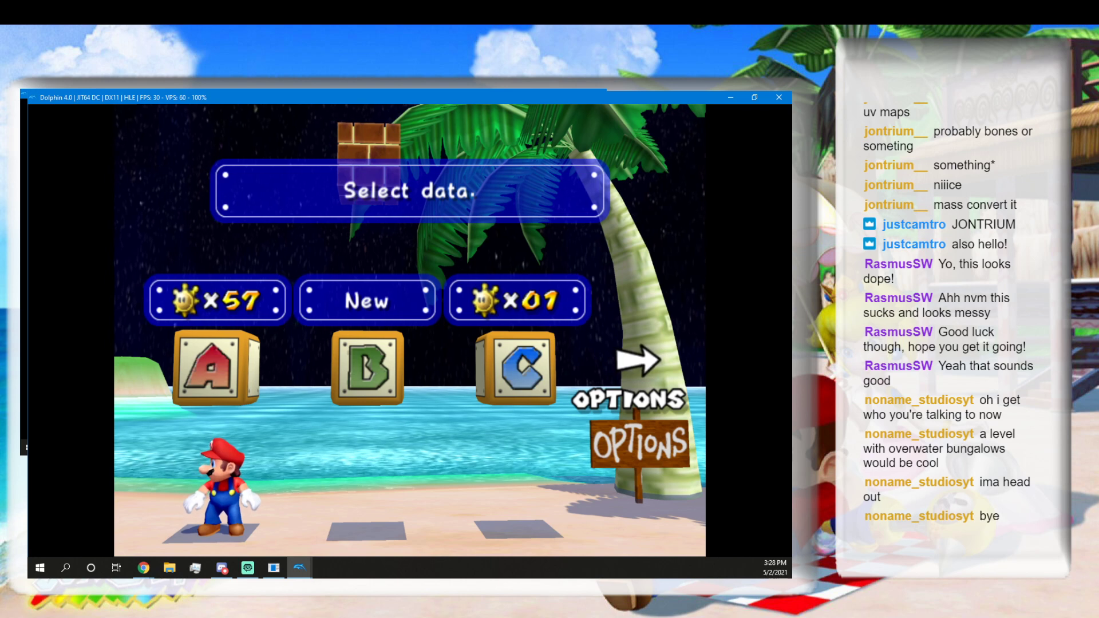
{"action": "key", "text": "Return"}
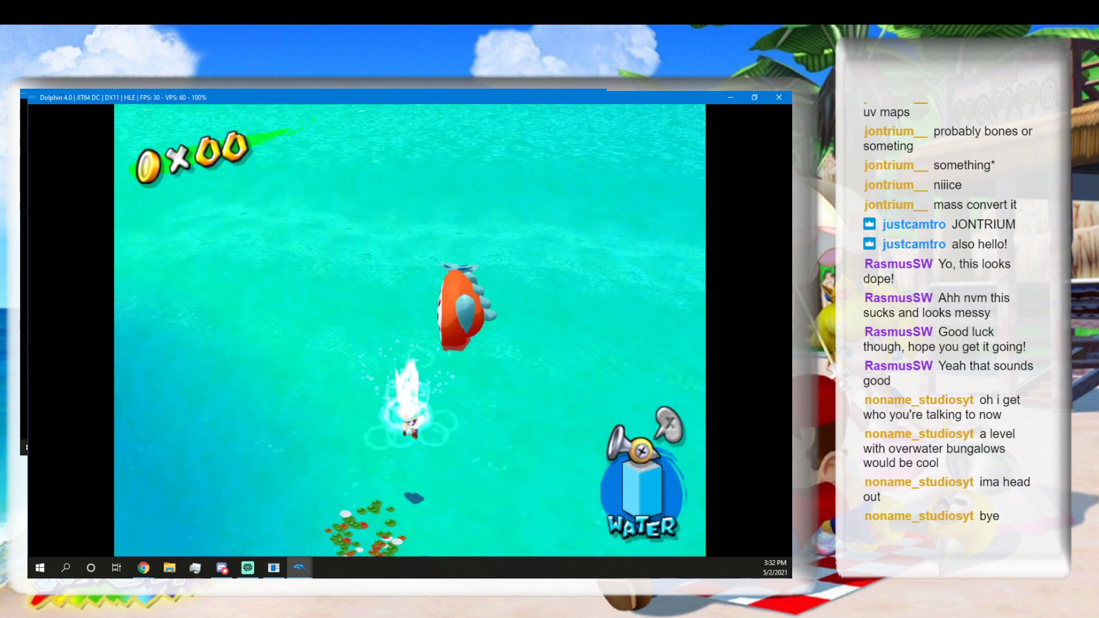
{"action": "key", "text": "F1"}
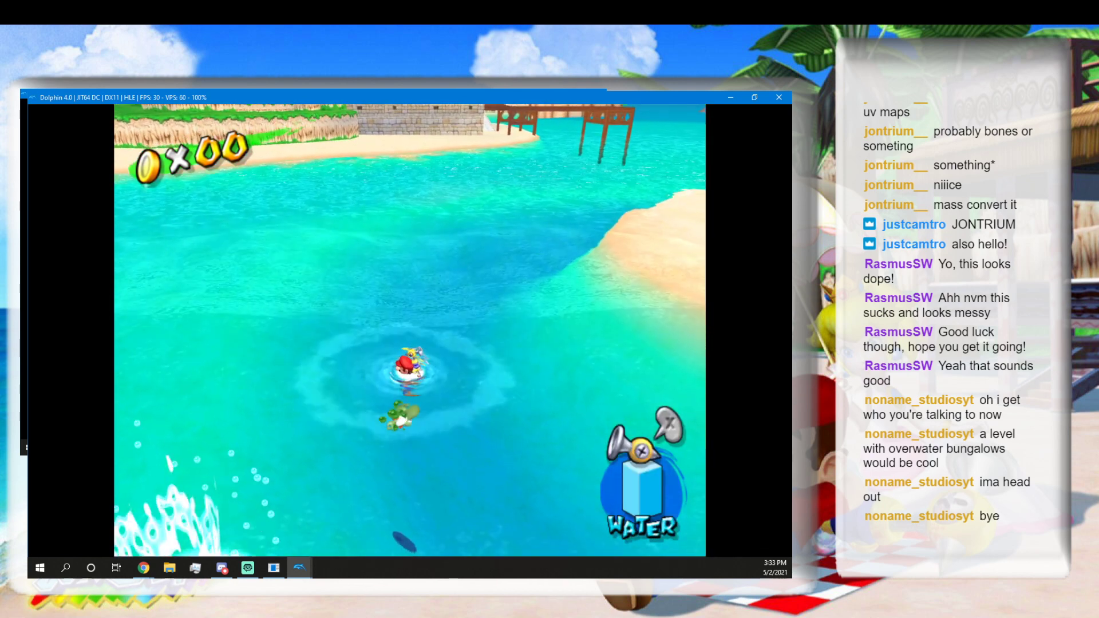
{"action": "key", "text": "F1"}
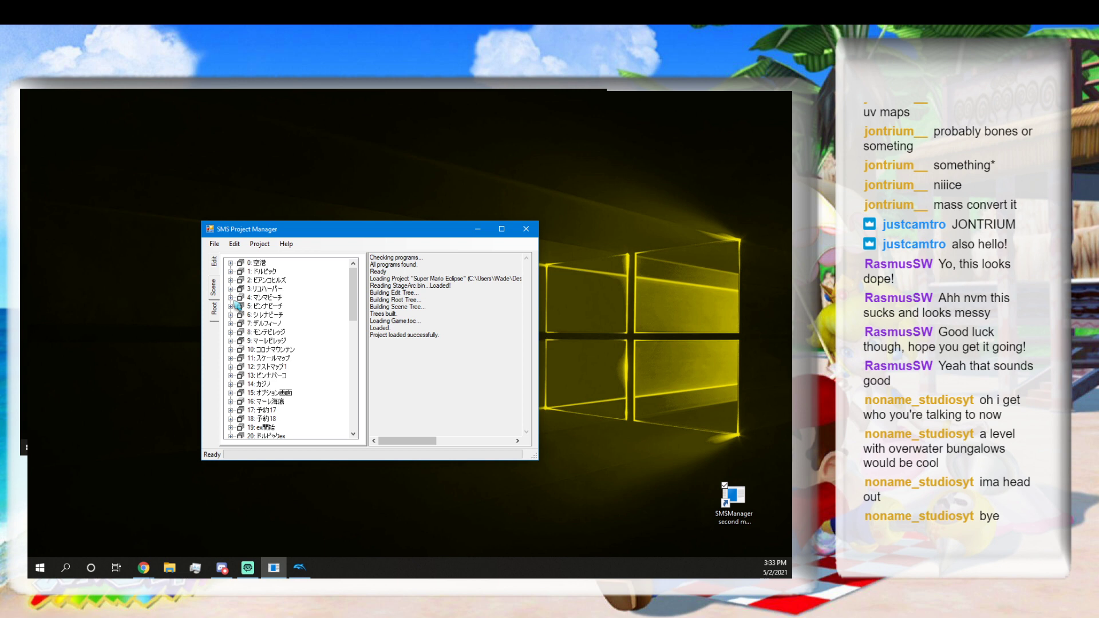
Open the mamma3.arc scene bin for editing from stage group 4 and move its preview clear of the project manager.
{"action": "left_click", "coordinate": [231, 297]}
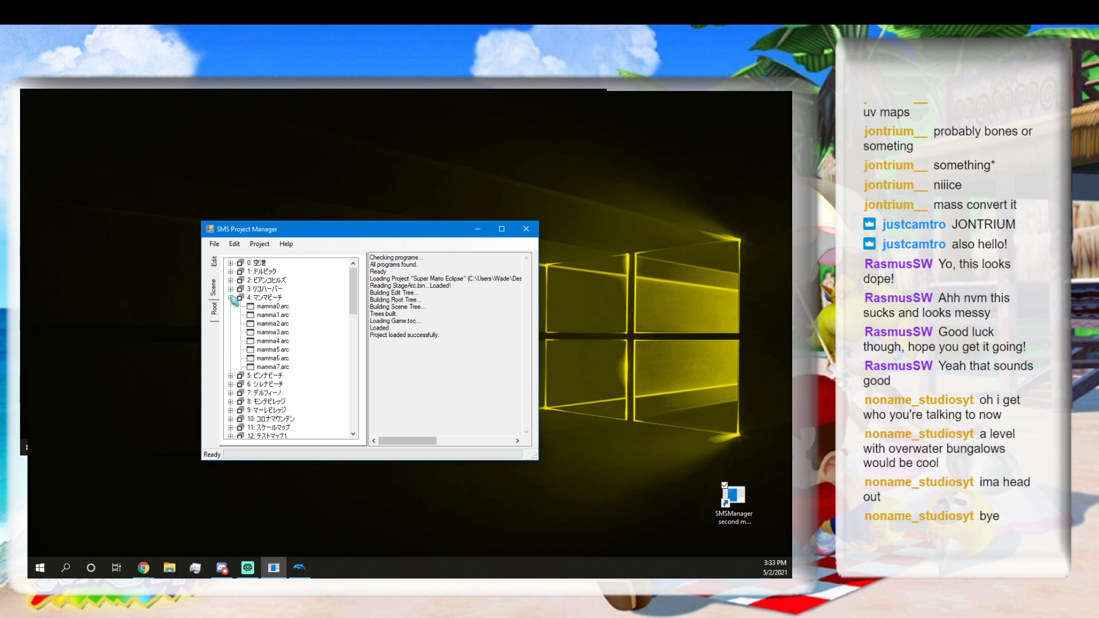
{"action": "left_click", "coordinate": [274, 307]}
{"action": "left_click", "coordinate": [283, 317]}
{"action": "left_click", "coordinate": [283, 333]}
{"action": "right_click", "coordinate": [283, 333]}
{"action": "left_click", "coordinate": [292, 336]}
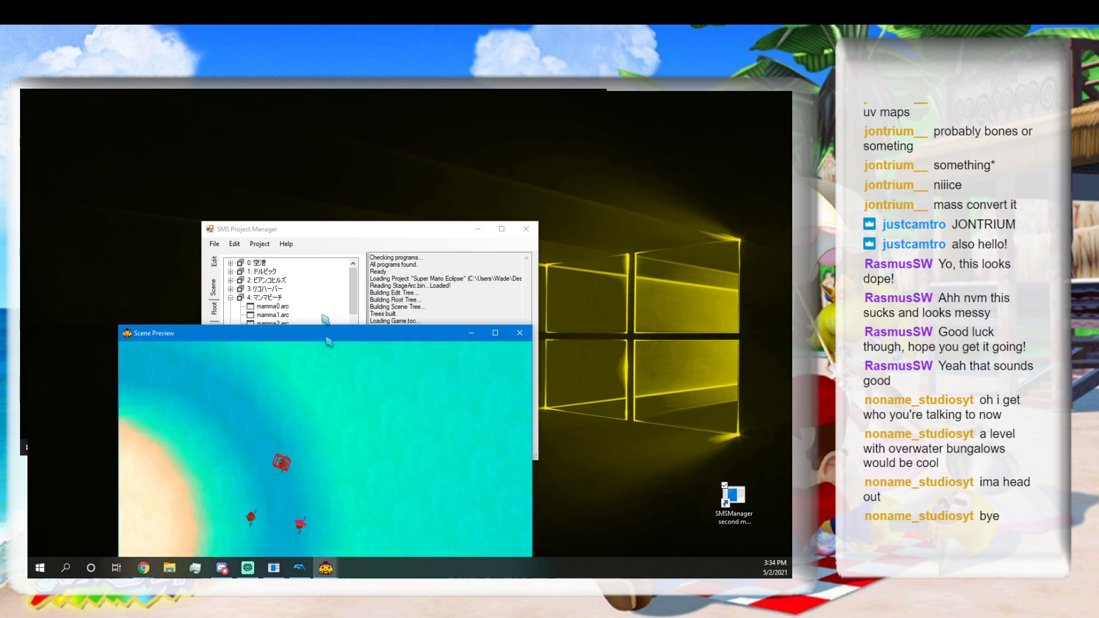
{"action": "left_click_drag", "start_coordinate": [327, 331], "coordinate": [268, 153]}
Expand stage group 3 in the project manager and open the ricco1.arc scene bin for editing.
{"action": "left_click", "coordinate": [537, 335]}
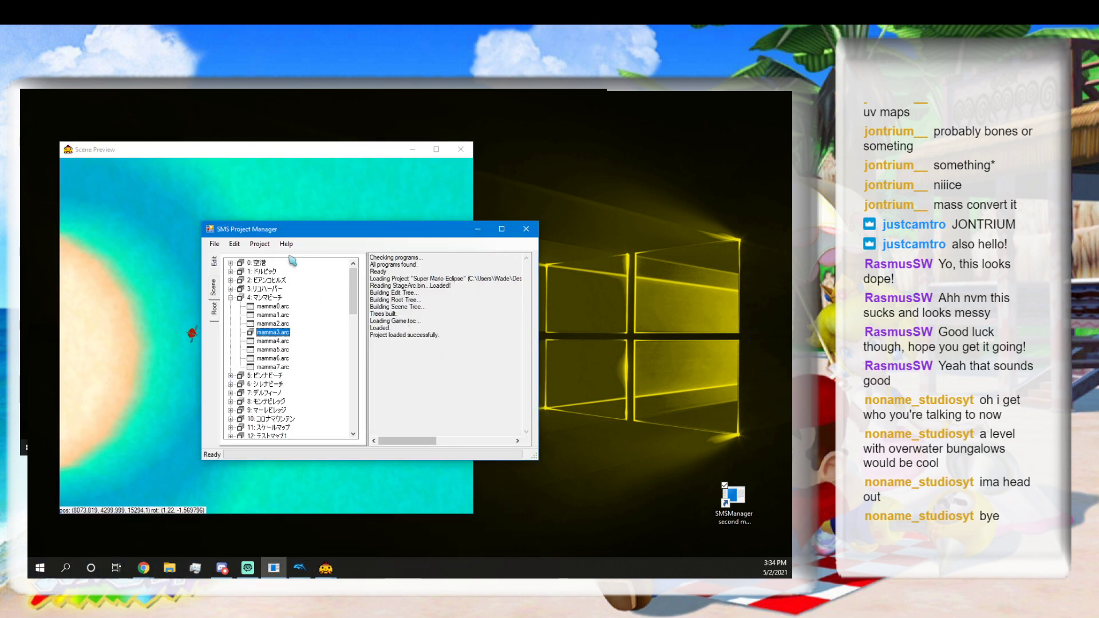
{"action": "left_click", "coordinate": [231, 288]}
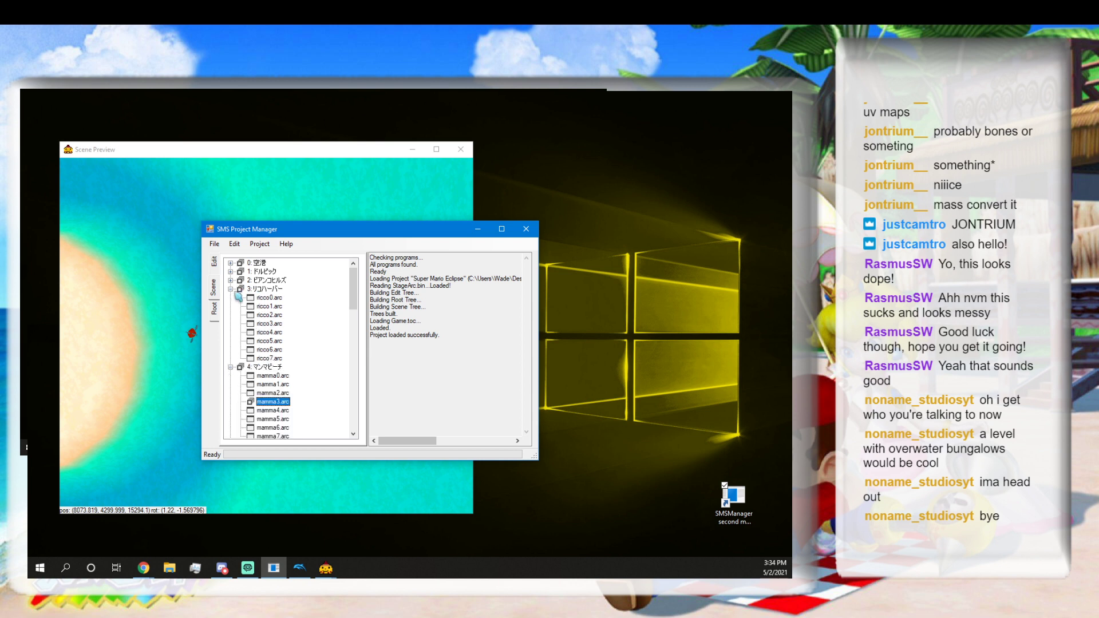
{"action": "left_click", "coordinate": [277, 298]}
{"action": "right_click", "coordinate": [278, 298]}
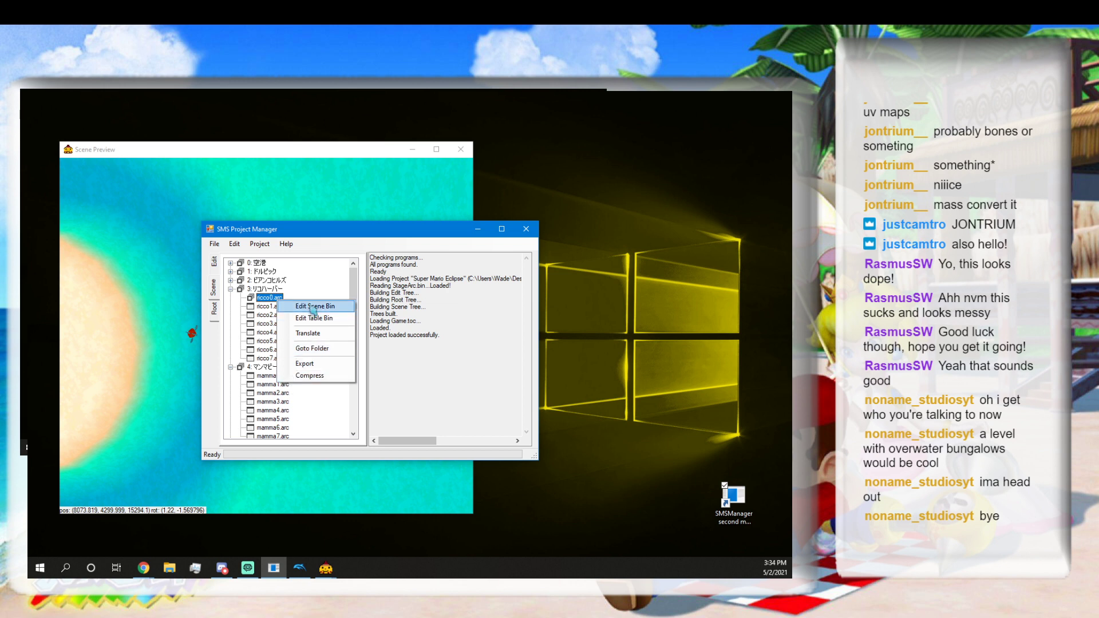
{"action": "left_click", "coordinate": [269, 306]}
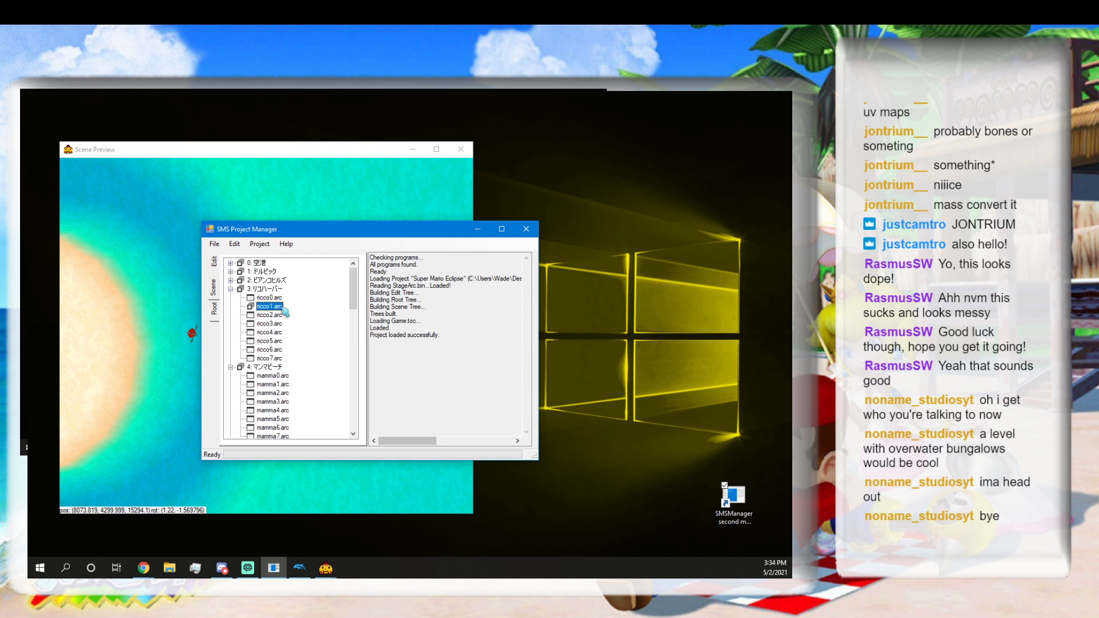
{"action": "right_click", "coordinate": [282, 307]}
{"action": "left_click", "coordinate": [288, 314]}
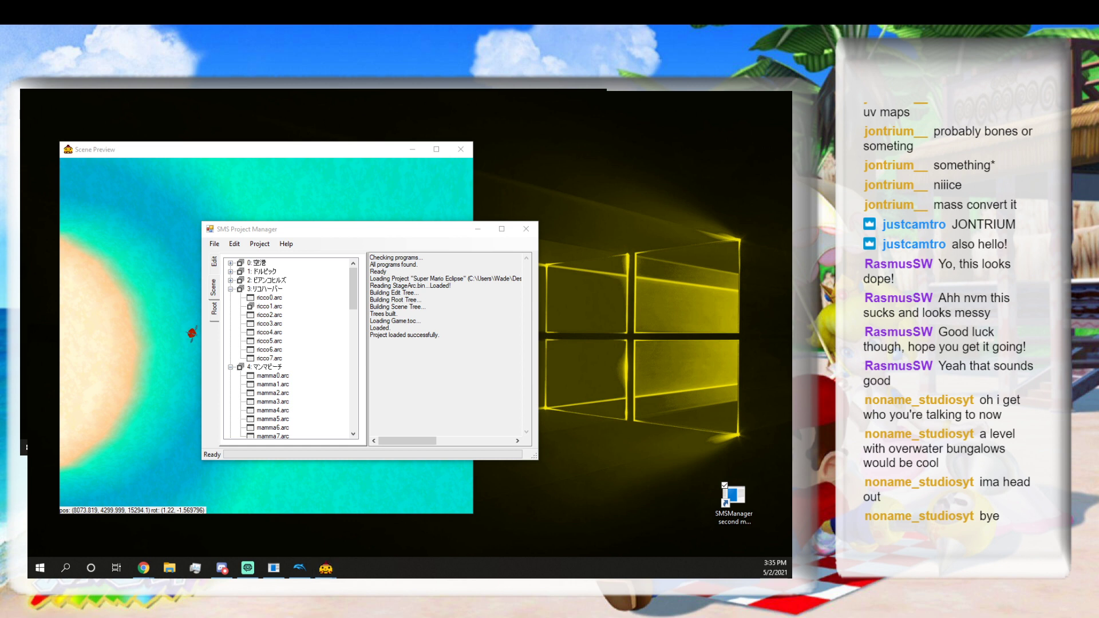
Select the northernmost of the three Cheep-Cheeps beside the island in the mamma3 preview, and open the ricco1.arc scene bin again.
{"action": "left_click", "coordinate": [253, 200]}
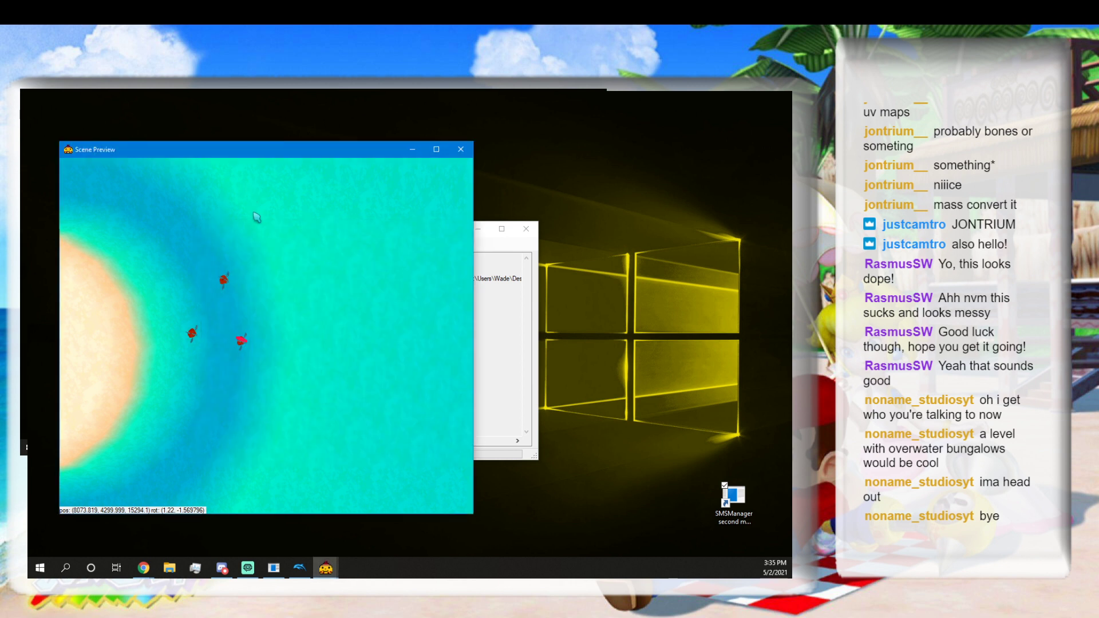
{"action": "left_click", "coordinate": [223, 280]}
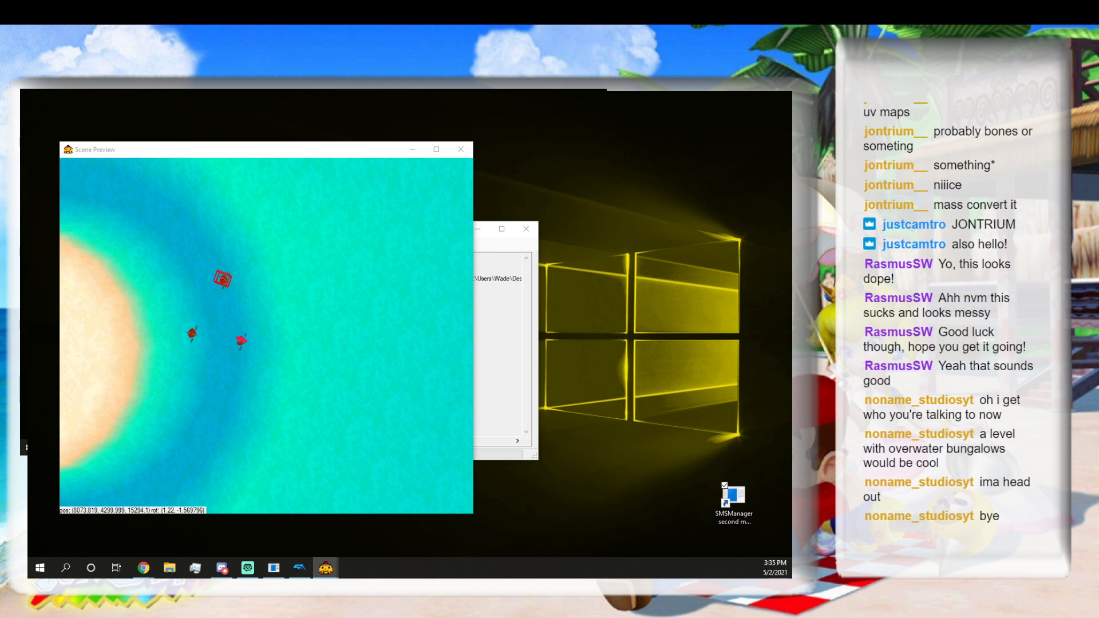
{"action": "left_click", "coordinate": [274, 568]}
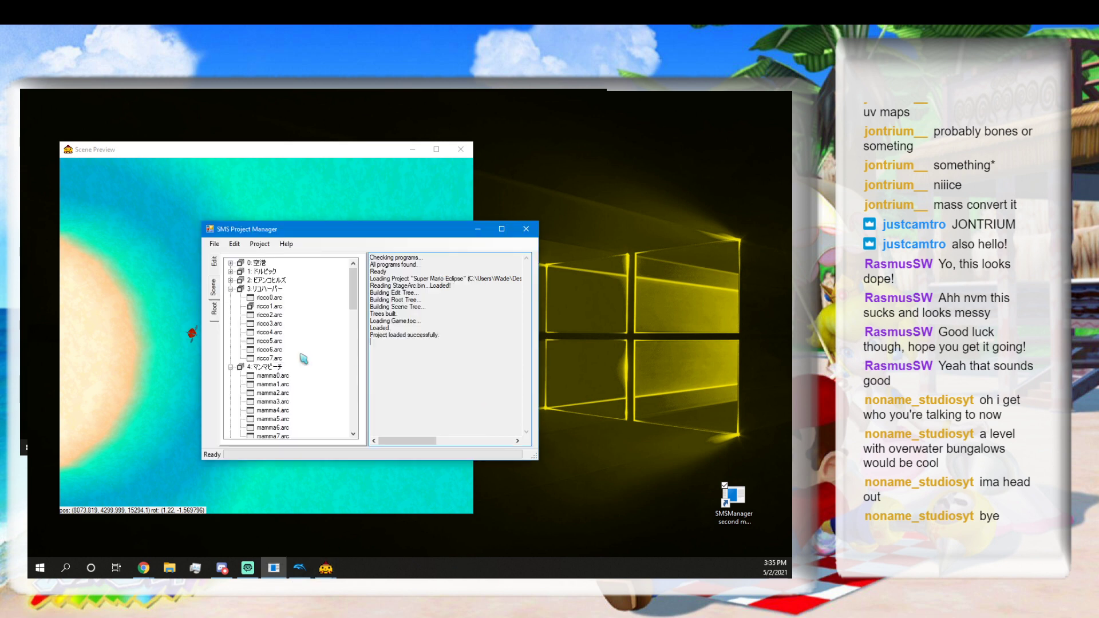
{"action": "right_click", "coordinate": [262, 306]}
{"action": "left_click", "coordinate": [278, 312]}
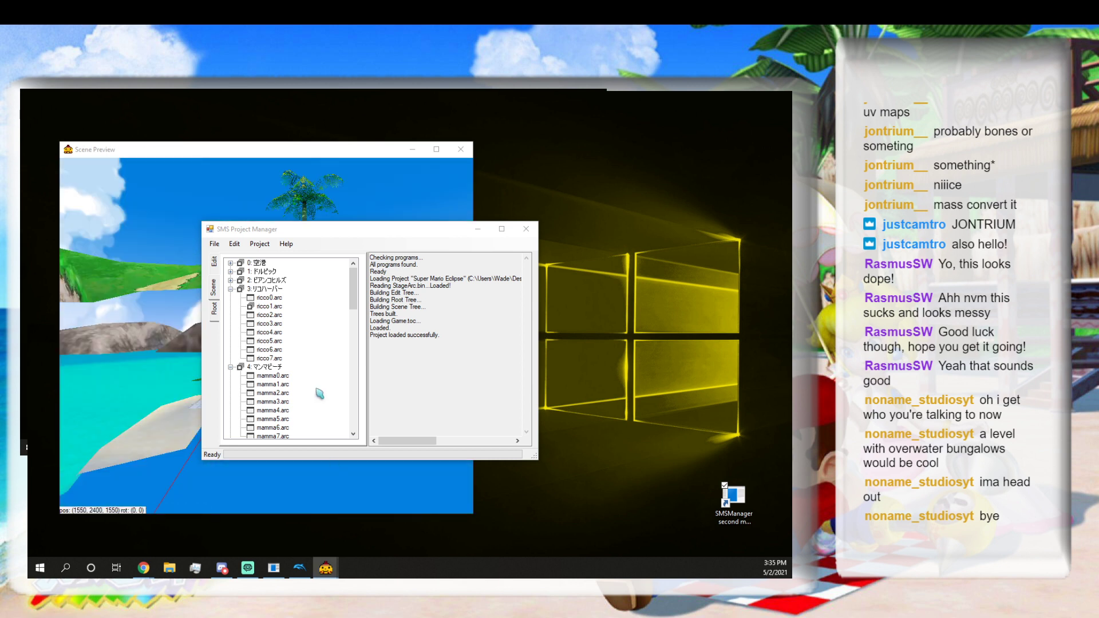
Move the project manager clear of the scene preview and locate the blue marker near the platforms, viewing the level from above.
{"action": "left_click_drag", "start_coordinate": [358, 230], "coordinate": [546, 239]}
{"action": "left_click", "coordinate": [275, 255]}
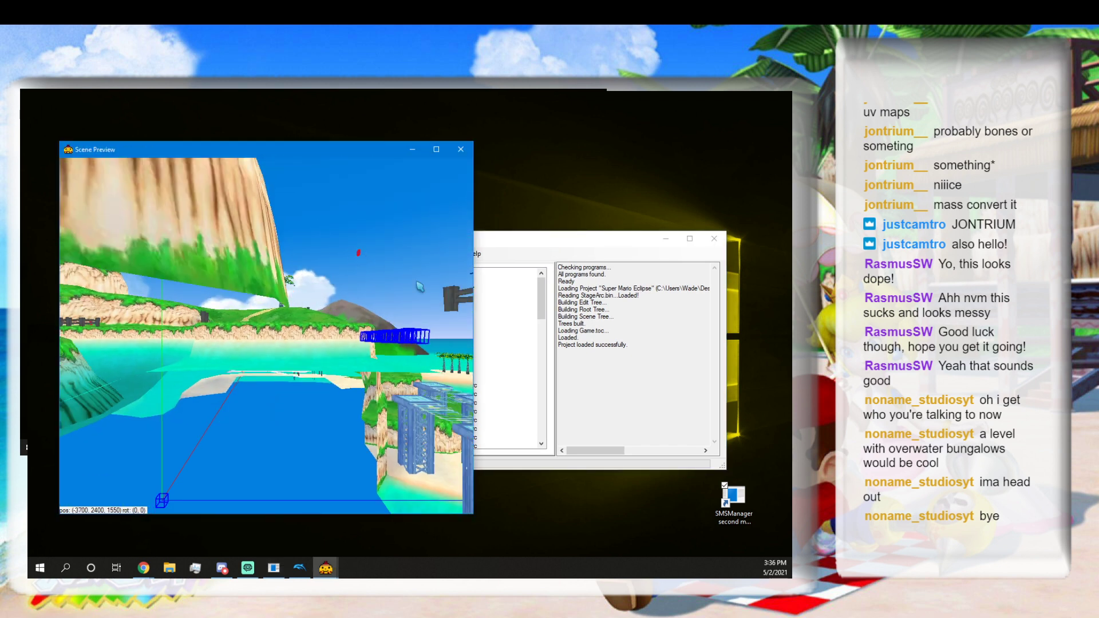
{"action": "key", "text": "s"}
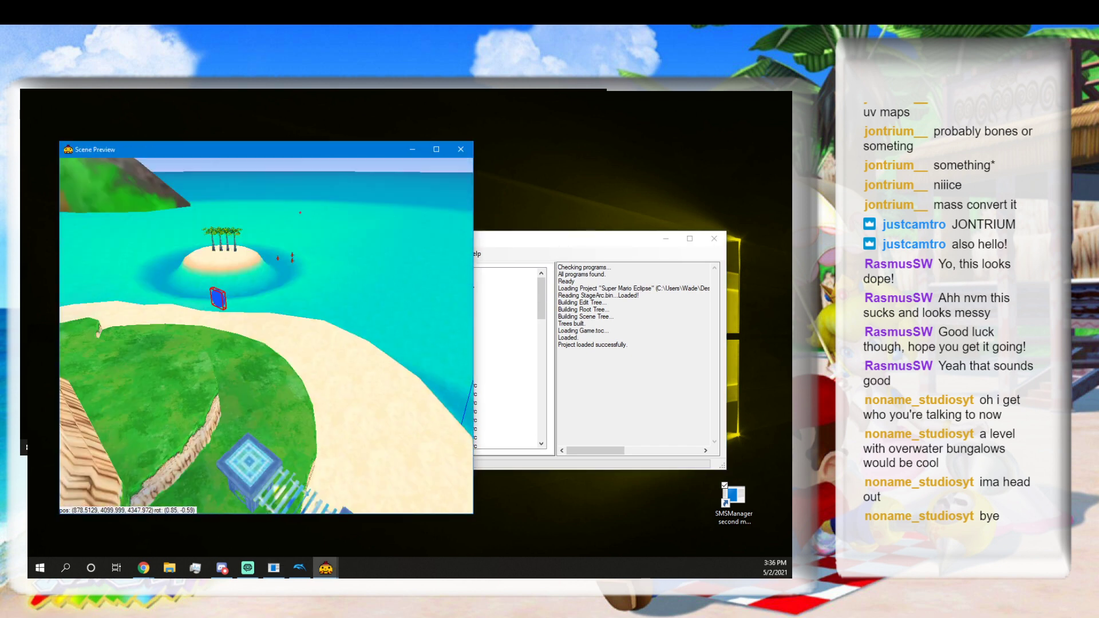
{"action": "key", "text": "w"}
{"action": "key", "text": "w"}
{"action": "key", "text": "w"}
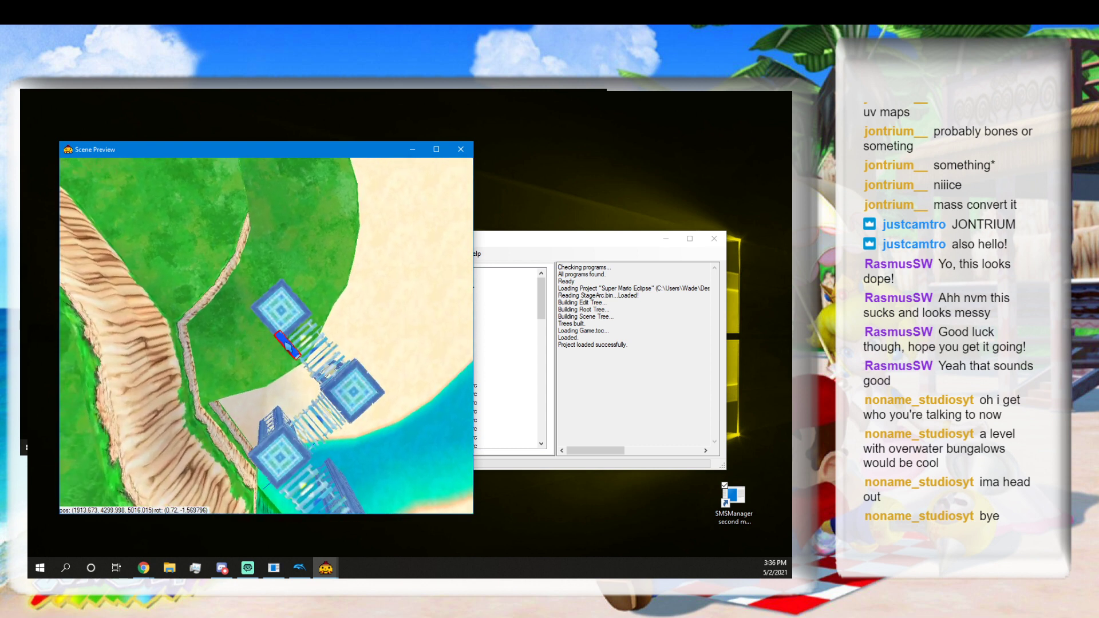
{"action": "scroll", "coordinate": [294, 359], "scroll_direction": "down", "scroll_amount": 20}
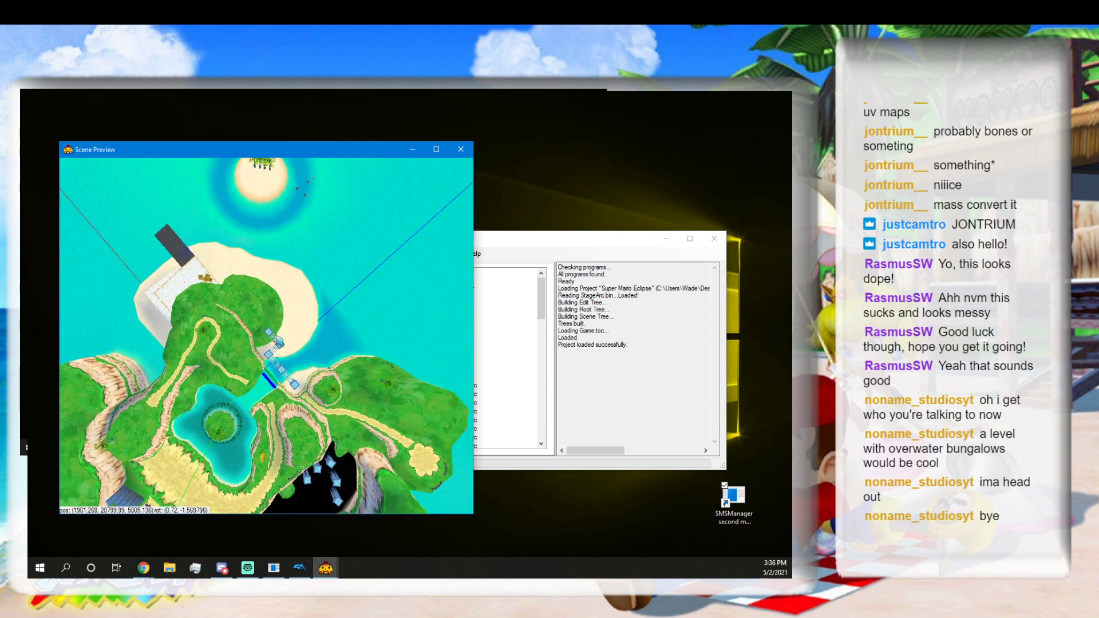
Move the selected blue marker over to the small palm island in the scene preview.
{"action": "right_click_drag", "start_coordinate": [276, 218], "coordinate": [307, 218]}
{"action": "key", "text": "w"}
{"action": "key", "text": "w"}
{"action": "key", "text": "w"}
{"action": "key", "text": "w"}
{"action": "key", "text": "s"}
{"action": "key", "text": "w"}
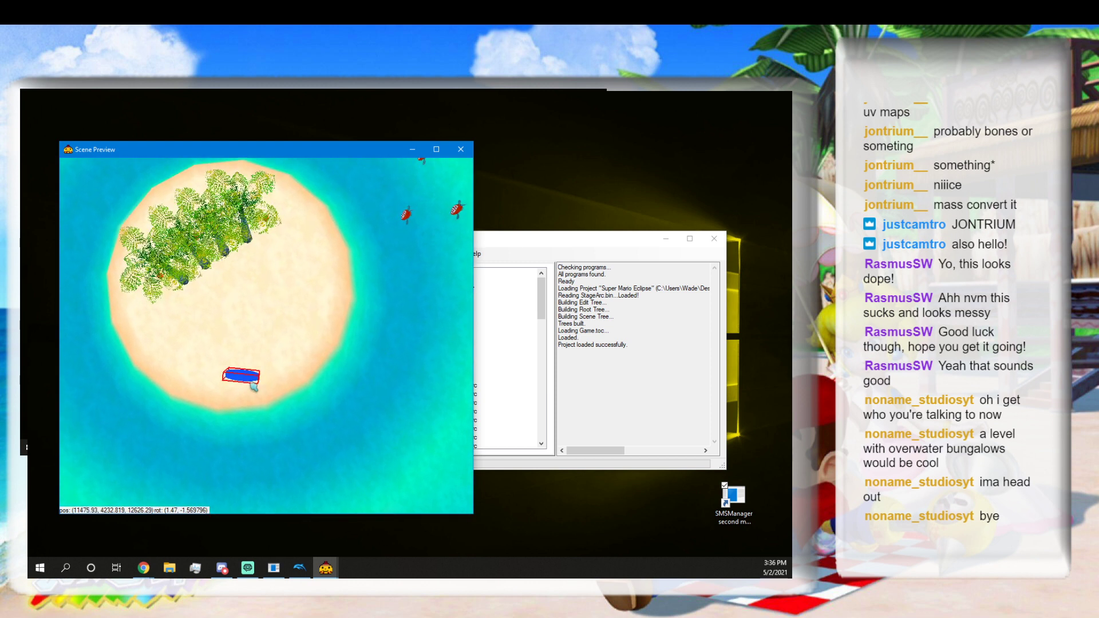
{"action": "key", "text": "s"}
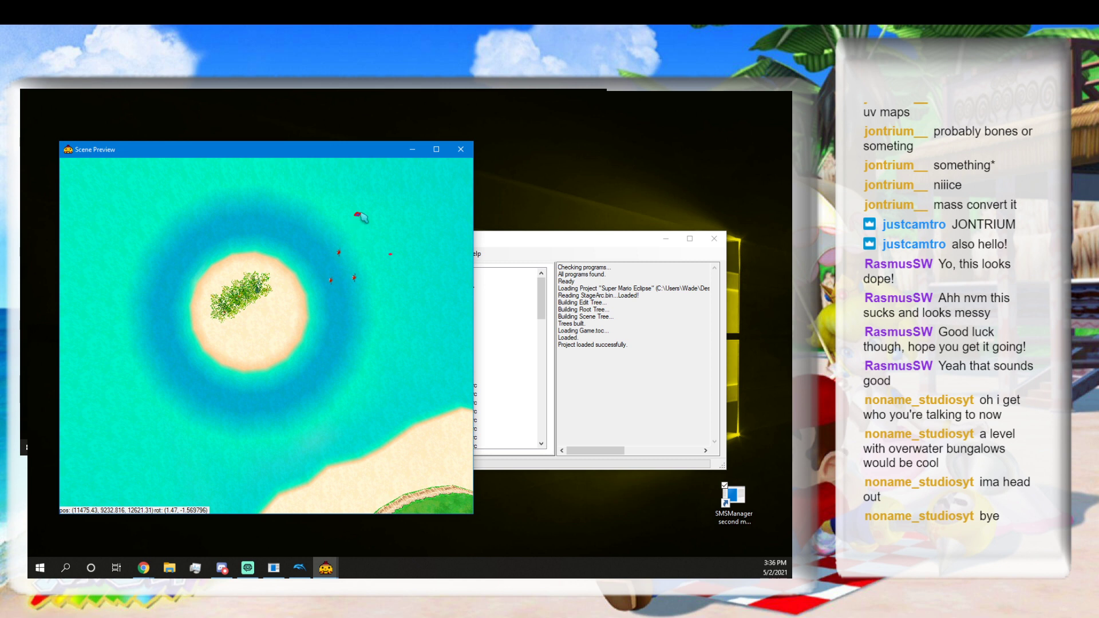
Move the blue marker off the palm island to the seaward side of the three Cheep-Cheeps.
{"action": "right_click_drag", "start_coordinate": [361, 213], "coordinate": [400, 214]}
{"action": "key", "text": "w"}
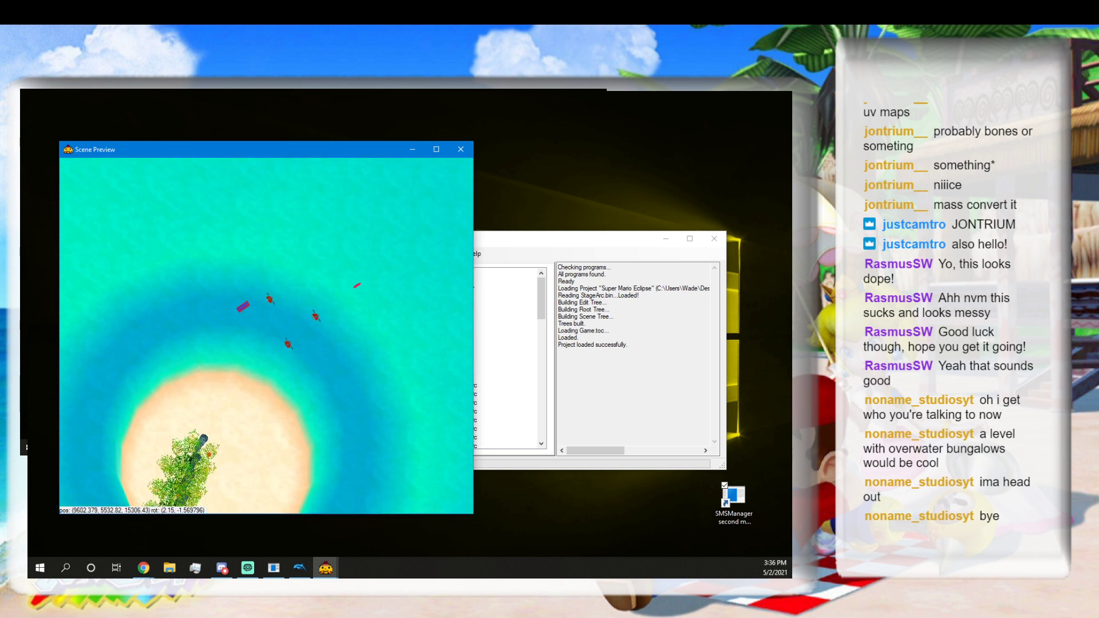
{"action": "key", "text": "a"}
{"action": "key", "text": "w"}
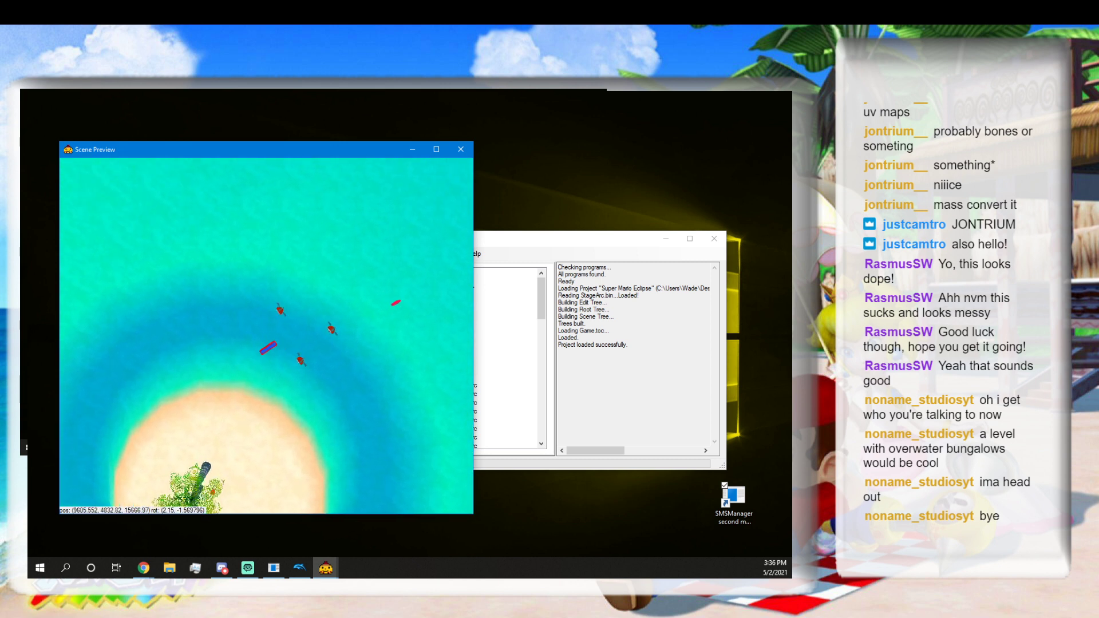
{"action": "left_click", "coordinate": [267, 373]}
{"action": "left_click_drag", "start_coordinate": [291, 346], "coordinate": [302, 280]}
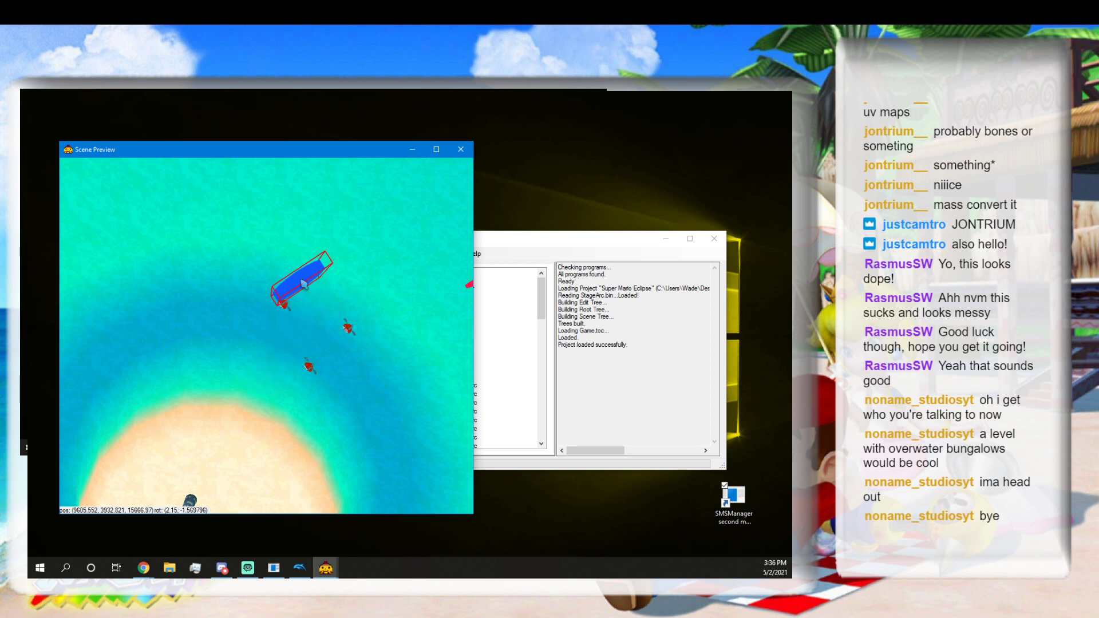
Lower the selected marker from the sky beside the volcano towards the water around the Cheep-Cheeps.
{"action": "key", "text": "s"}
{"action": "right_click_drag", "start_coordinate": [302, 279], "coordinate": [325, 263]}
{"action": "key", "text": "a"}
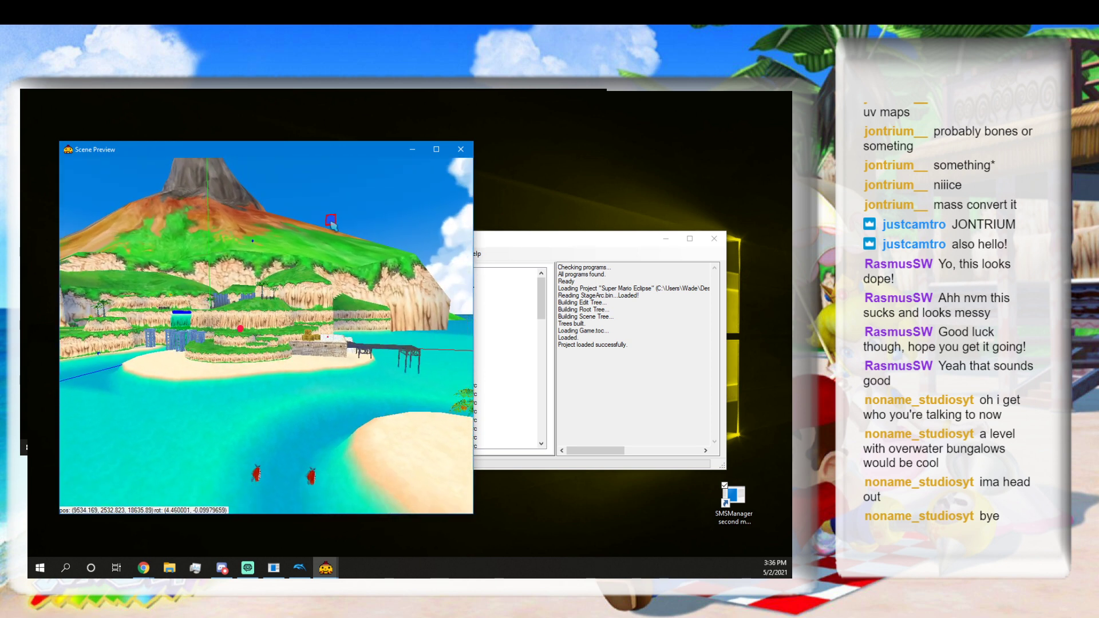
{"action": "left_click_drag", "start_coordinate": [331, 221], "coordinate": [247, 334]}
{"action": "right_click_drag", "start_coordinate": [247, 334], "coordinate": [304, 353]}
{"action": "key", "text": "a"}
{"action": "key", "text": "a"}
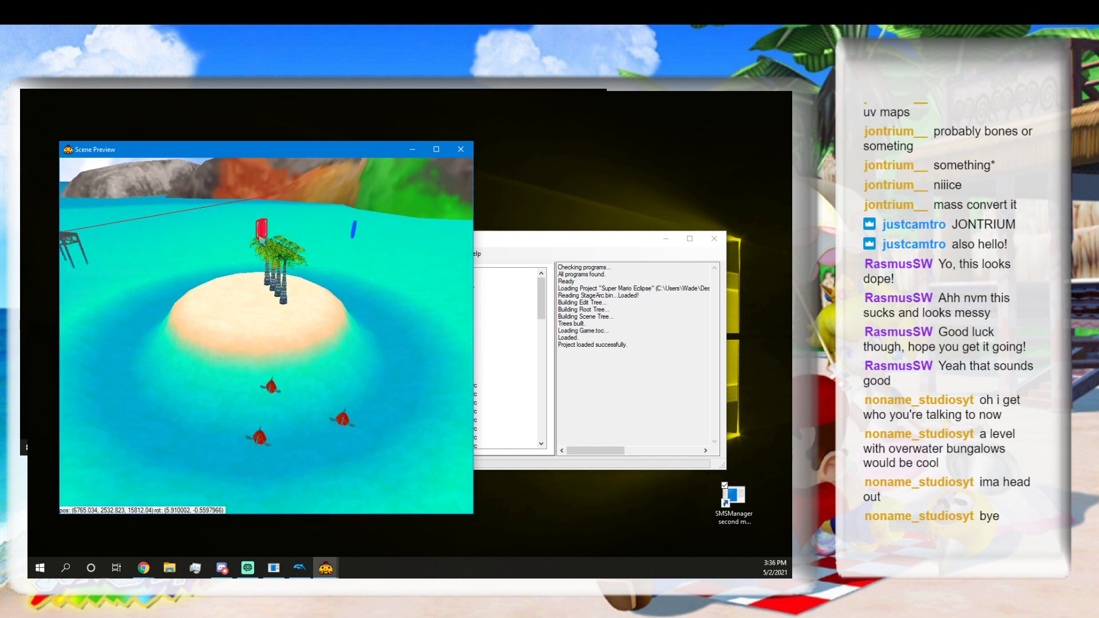
Move the pink marker from behind the palm trees onto the nearby Cheep-Cheep and align it over the body.
{"action": "left_click_drag", "start_coordinate": [261, 237], "coordinate": [261, 444]}
{"action": "right_click_drag", "start_coordinate": [254, 428], "coordinate": [256, 464]}
{"action": "key", "text": "w"}
{"action": "key", "text": "s"}
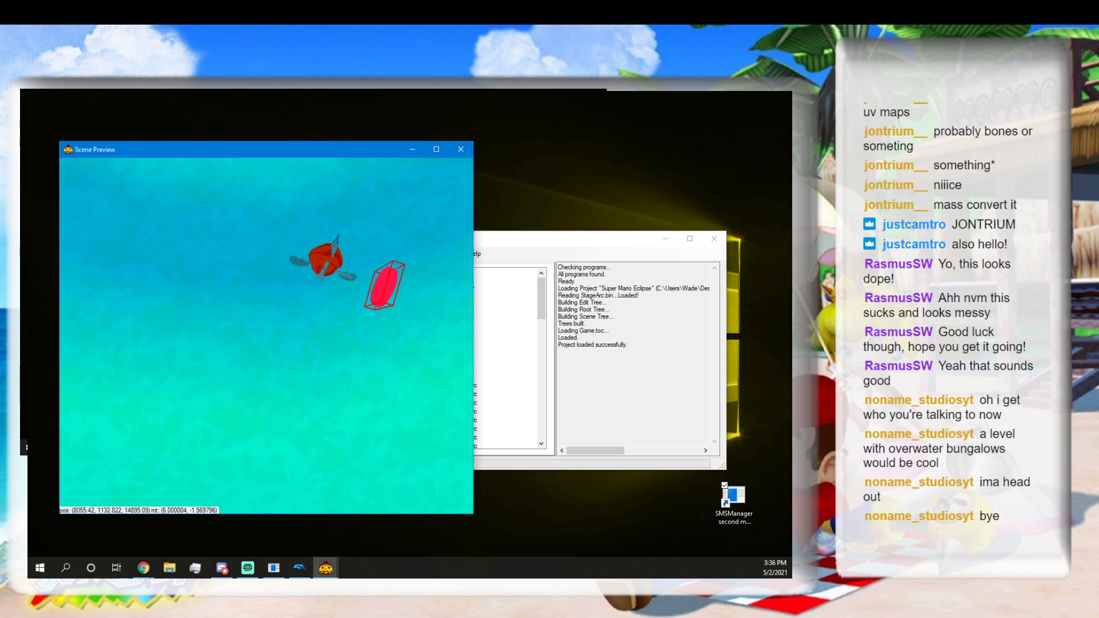
{"action": "left_click_drag", "start_coordinate": [306, 453], "coordinate": [287, 353]}
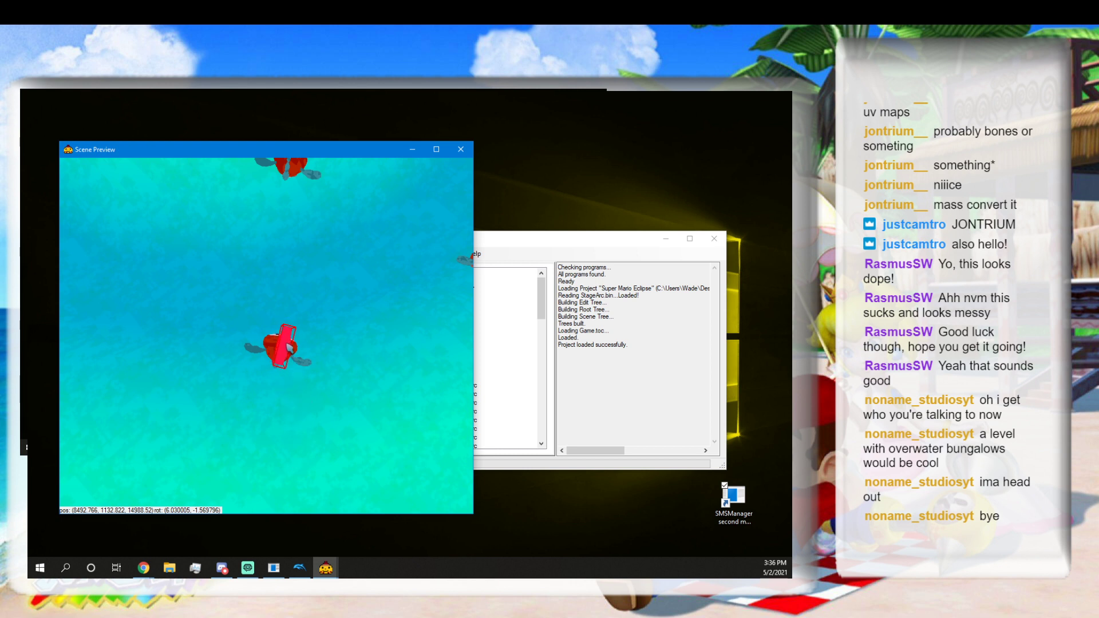
{"action": "right_click_drag", "start_coordinate": [258, 333], "coordinate": [268, 332]}
{"action": "key", "text": "d"}
{"action": "left_click_drag", "start_coordinate": [245, 349], "coordinate": [262, 350]}
{"action": "right_click_drag", "start_coordinate": [262, 350], "coordinate": [279, 310]}
{"action": "key", "text": "s"}
Select the pink marker above the Cheep-Cheeps and locate the blue marker hanging over the open sea.
{"action": "left_click", "coordinate": [372, 216]}
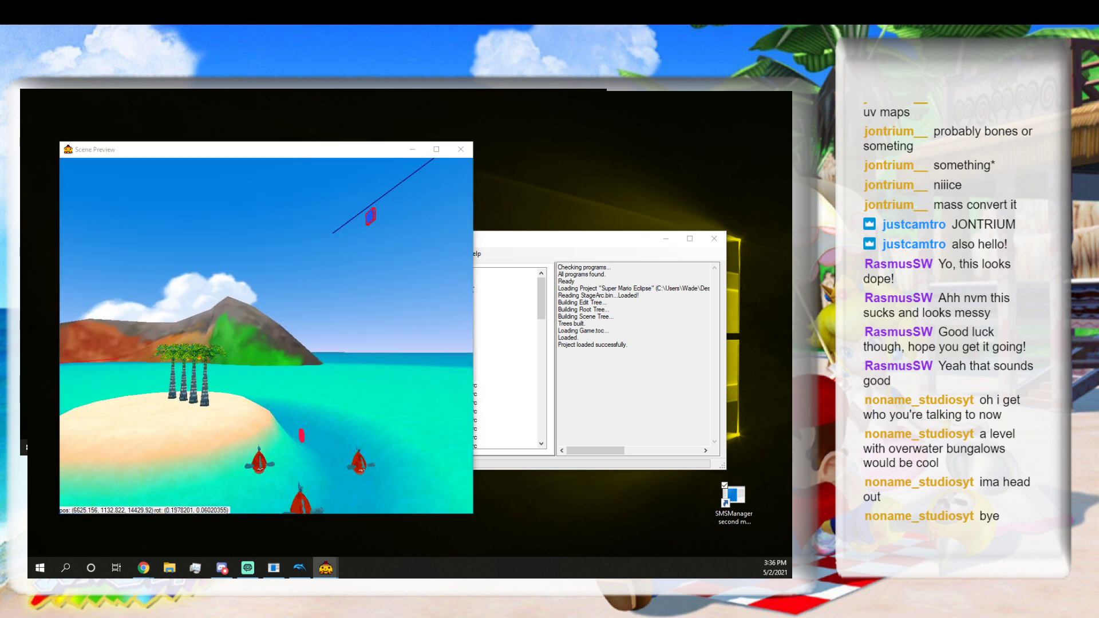
{"action": "left_click", "coordinate": [302, 432]}
{"action": "key", "text": "Return"}
{"action": "right_click_drag", "start_coordinate": [369, 285], "coordinate": [469, 349]}
{"action": "key", "text": "w"}
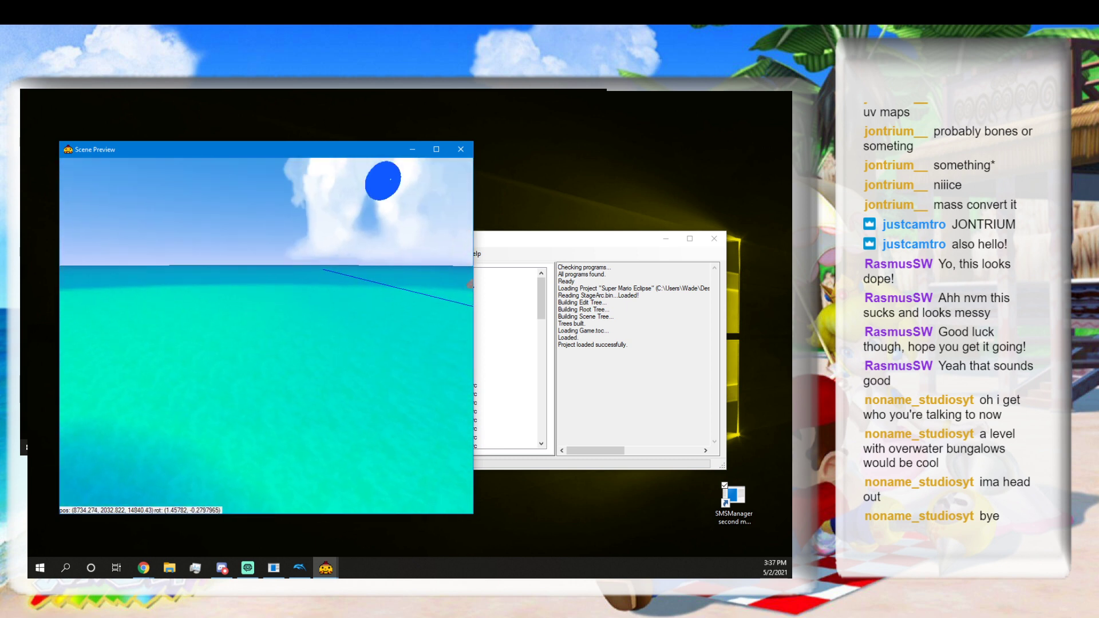
{"action": "right_click_drag", "start_coordinate": [286, 320], "coordinate": [298, 312]}
{"action": "key", "text": "s"}
{"action": "key", "text": "a"}
Select the blue marker and bring it down from the sky to beside the outermost Cheep-Cheep.
{"action": "left_click", "coordinate": [372, 291]}
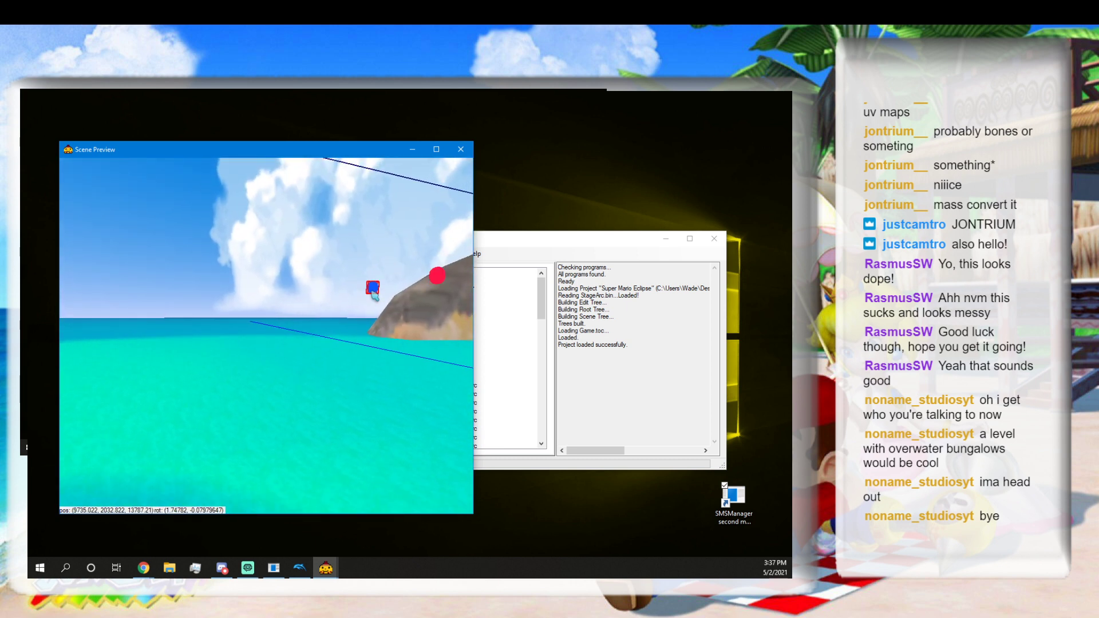
{"action": "left_click_drag", "start_coordinate": [371, 292], "coordinate": [315, 503]}
{"action": "key", "text": "a"}
{"action": "key", "text": "q"}
{"action": "right_click_drag", "start_coordinate": [315, 503], "coordinate": [371, 500]}
{"action": "key", "text": "a"}
{"action": "key", "text": "q"}
{"action": "key", "text": "w"}
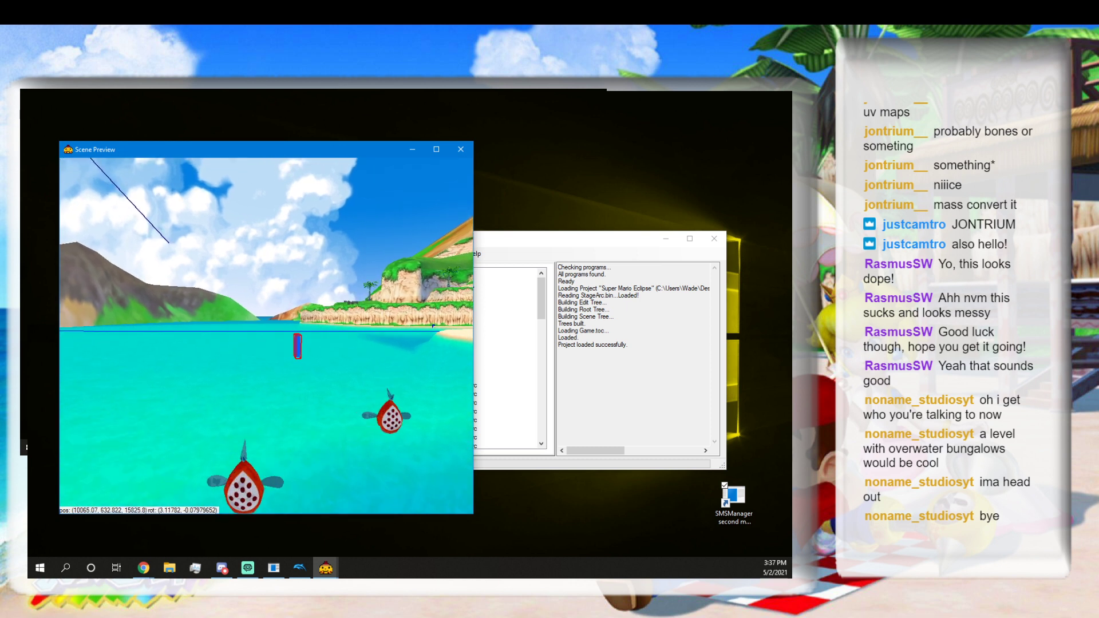
{"action": "left_click_drag", "start_coordinate": [302, 355], "coordinate": [248, 430]}
{"action": "key", "text": "w"}
{"action": "right_click_drag", "start_coordinate": [247, 430], "coordinate": [200, 497]}
{"action": "key", "text": "e"}
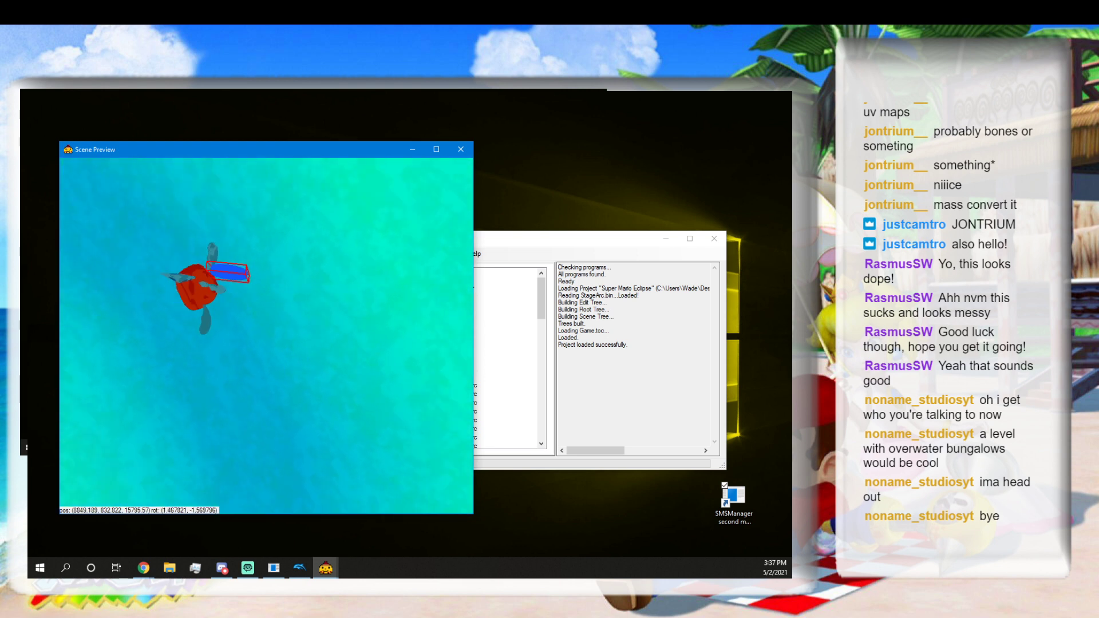
Centre the blue marker over the outermost Cheep-Cheep's body and check the group from a distance.
{"action": "right_click_drag", "start_coordinate": [303, 335], "coordinate": [309, 336]}
{"action": "key", "text": "w"}
{"action": "key", "text": "a"}
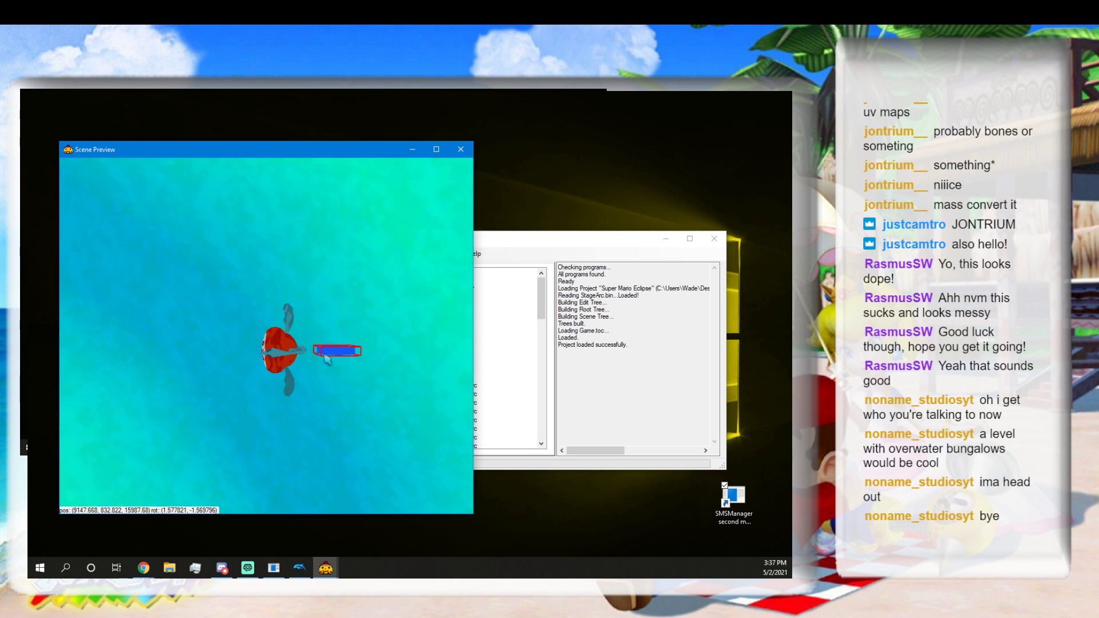
{"action": "left_click_drag", "start_coordinate": [326, 360], "coordinate": [277, 362]}
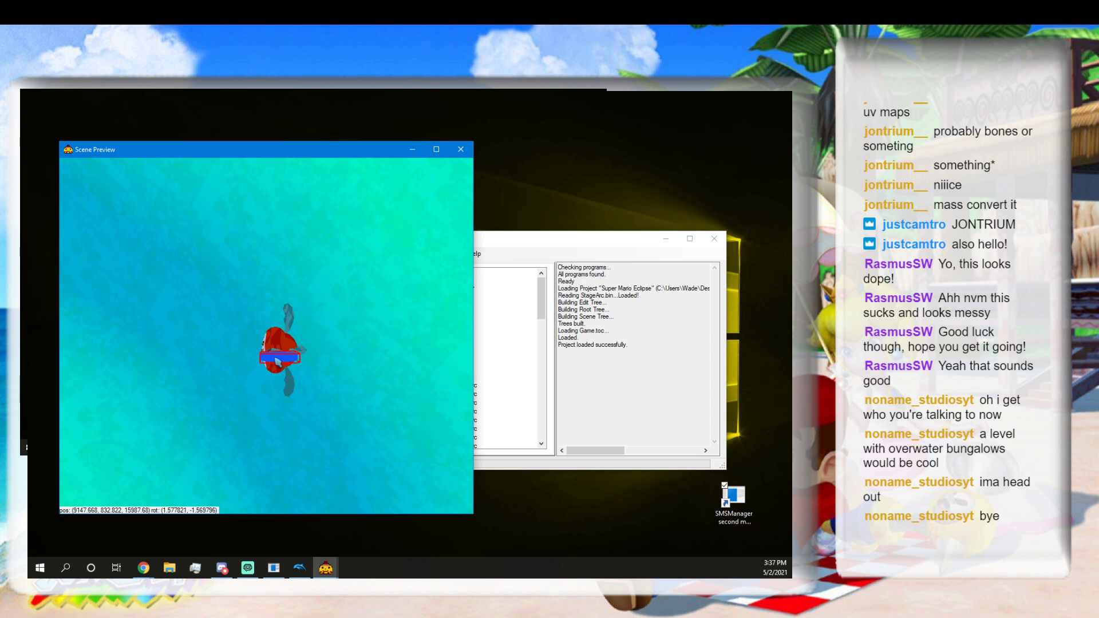
{"action": "key", "text": "s"}
{"action": "right_click_drag", "start_coordinate": [277, 362], "coordinate": [434, 280]}
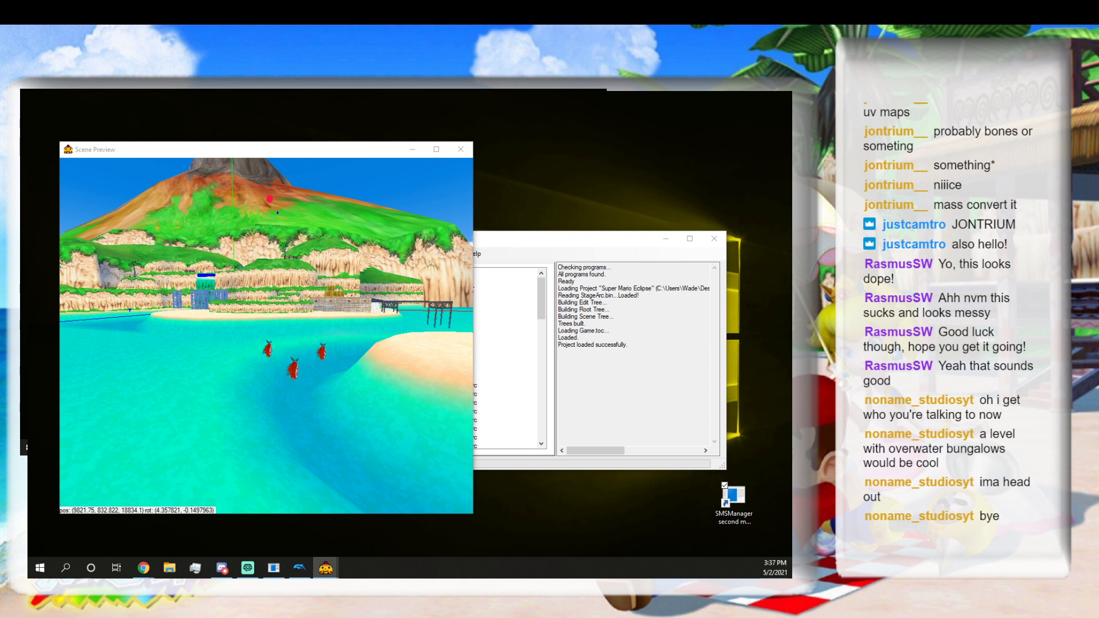
Examine the metal-framed pier, the stone wall and the tiled terrace with the crates in the scene preview.
{"action": "left_click", "coordinate": [411, 405]}
{"action": "mouse_move", "coordinate": [411, 405]}
{"action": "left_mouse_down"}
{"action": "mouse_move", "coordinate": [427, 386]}
{"action": "mouse_move", "coordinate": [429, 404]}
{"action": "mouse_move", "coordinate": [472, 393]}
{"action": "mouse_move", "coordinate": [572, 399]}
{"action": "mouse_move", "coordinate": [555, 444]}
{"action": "mouse_move", "coordinate": [437, 439]}
{"action": "mouse_move", "coordinate": [421, 436]}
{"action": "mouse_move", "coordinate": [411, 393]}
{"action": "left_mouse_up"}
{"action": "key", "text": "a"}
{"action": "key", "text": "a"}
{"action": "key", "text": "a"}
{"action": "key", "text": "a"}
{"action": "key", "text": "w"}
{"action": "key", "text": "d"}
{"action": "key", "text": "w"}
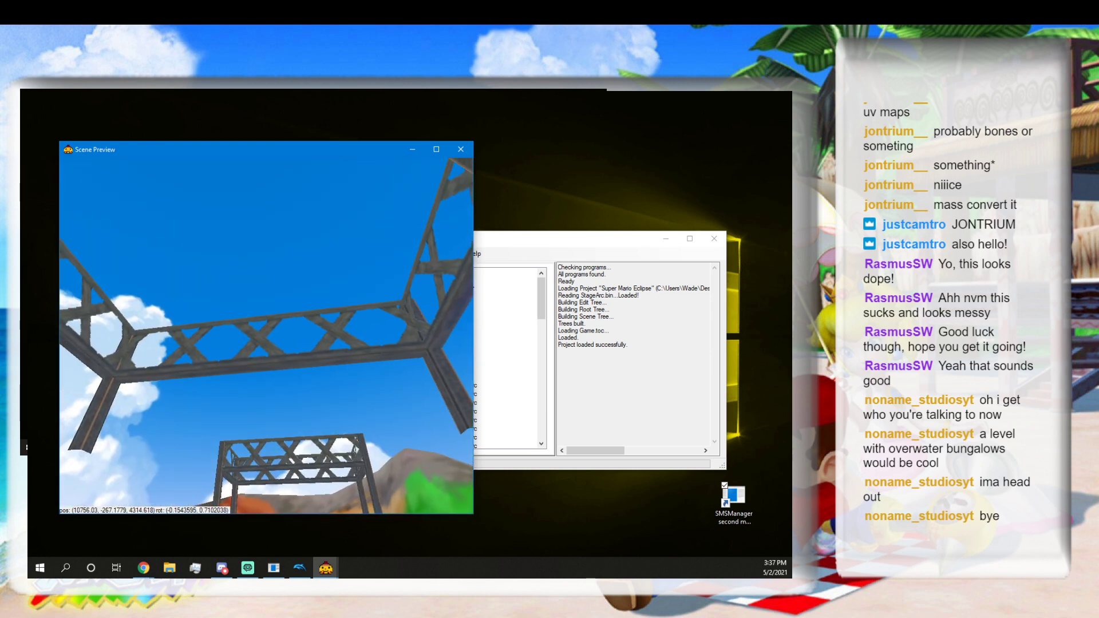
{"action": "left_click_drag", "start_coordinate": [366, 366], "coordinate": [382, 395]}
{"action": "key", "text": "d"}
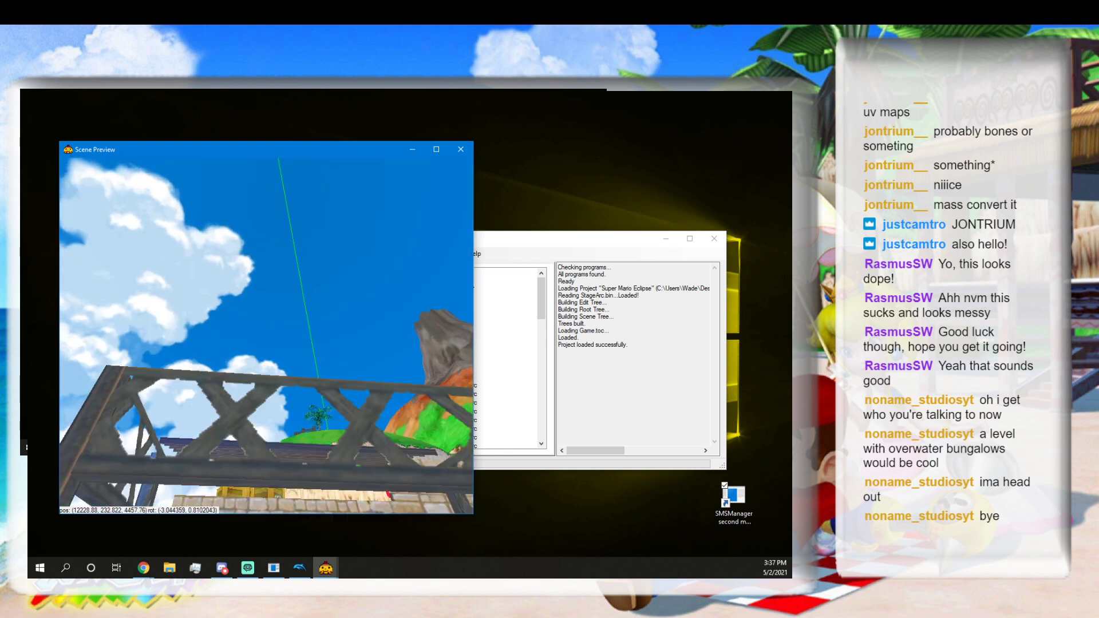
{"action": "key", "text": "e"}
{"action": "left_click_drag", "start_coordinate": [321, 338], "coordinate": [373, 384]}
{"action": "key", "text": "a"}
{"action": "key", "text": "d"}
{"action": "key", "text": "q"}
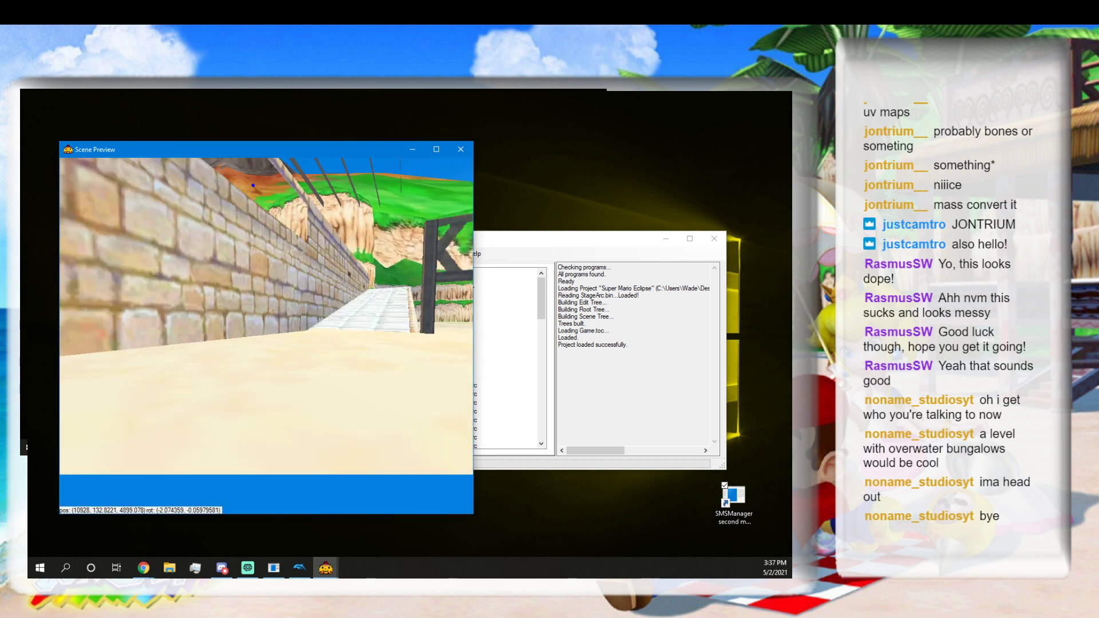
{"action": "key", "text": "e"}
{"action": "left_click_drag", "start_coordinate": [281, 332], "coordinate": [267, 338]}
{"action": "key", "text": "s"}
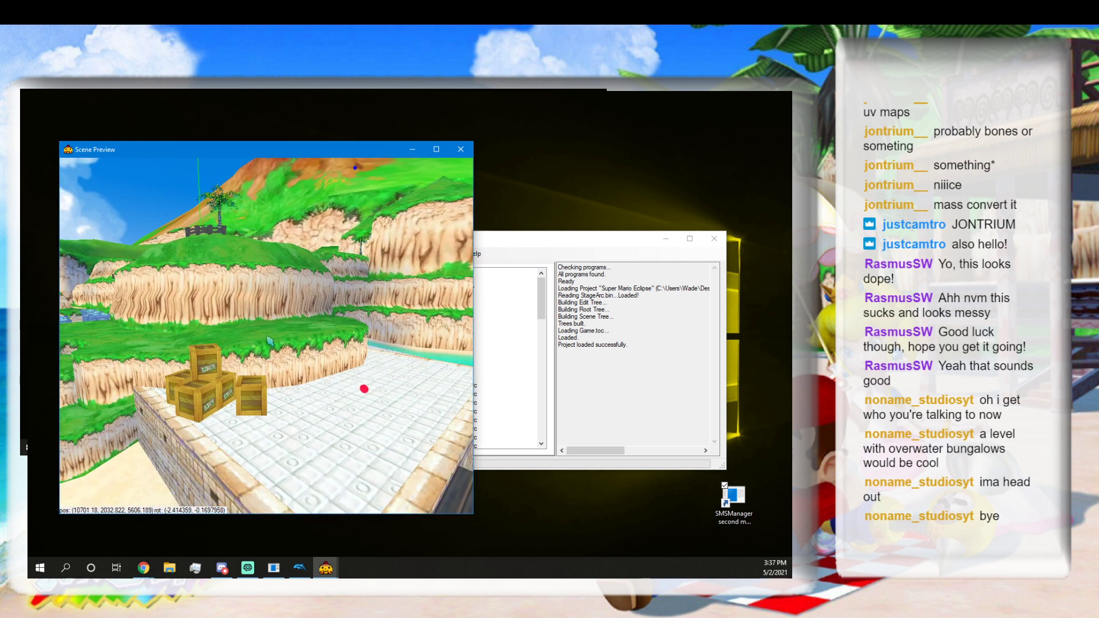
Open the ricco1.arc scene bin for editing again from the project manager.
{"action": "left_click", "coordinate": [503, 460]}
{"action": "right_click", "coordinate": [448, 316]}
{"action": "left_click", "coordinate": [451, 342]}
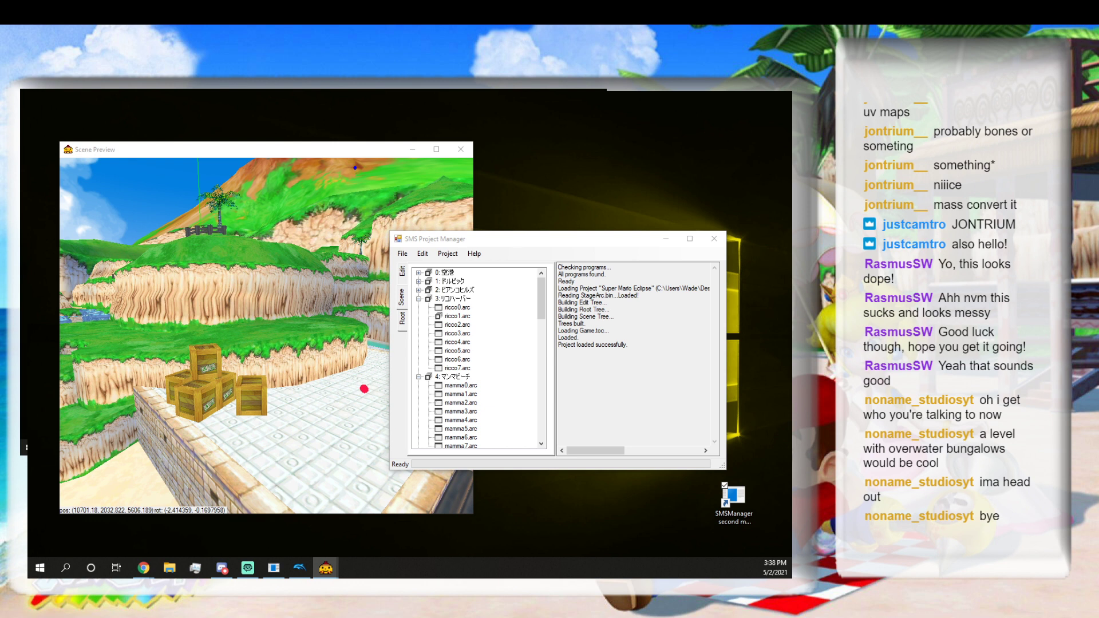
{"action": "key", "text": "alt+Tab"}
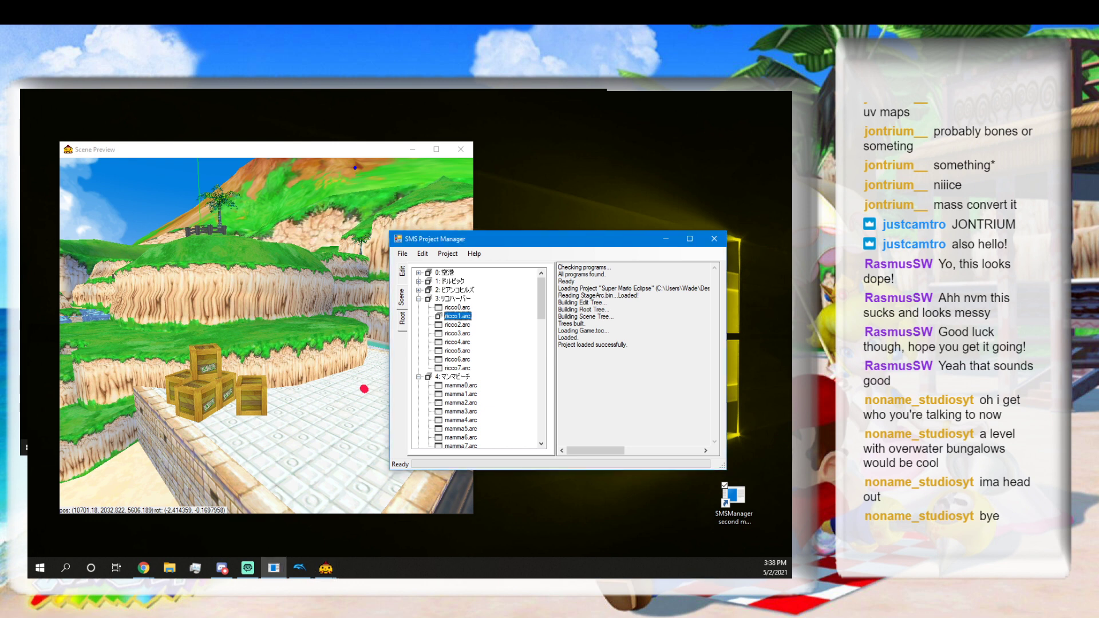
{"action": "key", "text": "alt+Tab"}
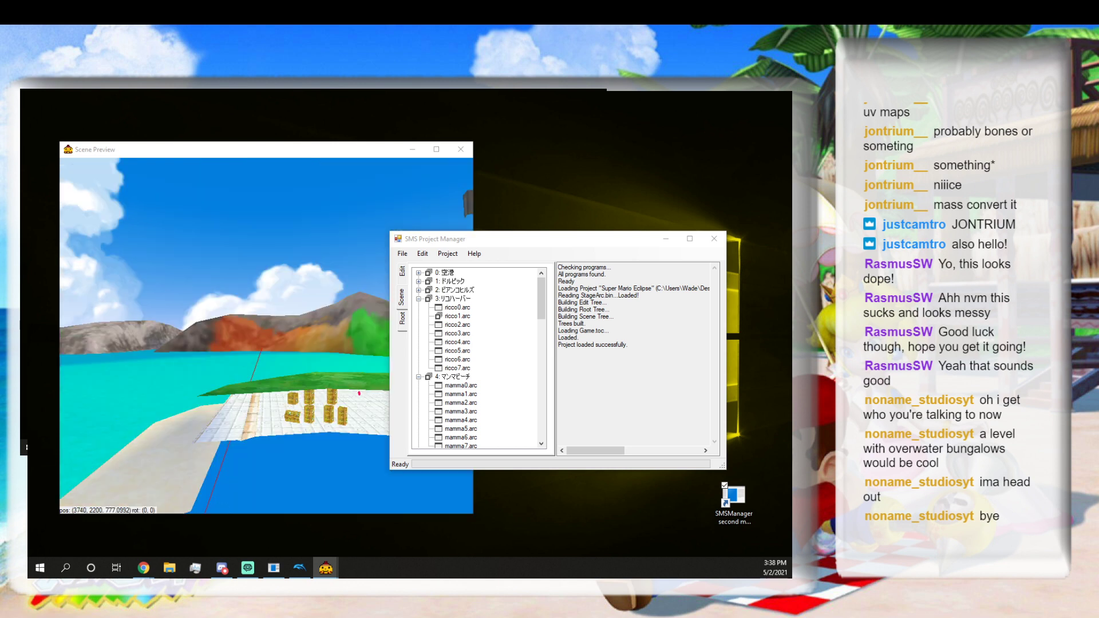
Select the black M graffiti object standing near the cliffs in the newly opened scene preview.
{"action": "right_click_drag", "start_coordinate": [271, 470], "coordinate": [343, 478]}
{"action": "key", "text": "e"}
{"action": "key", "text": "e"}
{"action": "key", "text": "e"}
{"action": "key", "text": "e"}
{"action": "key", "text": "e"}
{"action": "key", "text": "e"}
{"action": "key", "text": "e"}
{"action": "key", "text": "w"}
{"action": "key", "text": "w"}
{"action": "key", "text": "w"}
{"action": "key", "text": "w"}
{"action": "key", "text": "w"}
{"action": "key", "text": "q"}
{"action": "key", "text": "q"}
{"action": "key", "text": "q"}
{"action": "key", "text": "q"}
{"action": "key", "text": "q"}
{"action": "key", "text": "q"}
{"action": "key", "text": "w"}
{"action": "key", "text": "w"}
{"action": "key", "text": "w"}
{"action": "key", "text": "w"}
{"action": "key", "text": "w"}
{"action": "key", "text": "w"}
{"action": "key", "text": "w"}
{"action": "key", "text": "w"}
{"action": "key", "text": "w"}
{"action": "key", "text": "w"}
{"action": "key", "text": "w"}
{"action": "key", "text": "w"}
{"action": "key", "text": "w"}
{"action": "key", "text": "w"}
{"action": "key", "text": "w"}
{"action": "key", "text": "w"}
{"action": "key", "text": "w"}
{"action": "key", "text": "w"}
{"action": "key", "text": "w"}
{"action": "key", "text": "w"}
{"action": "key", "text": "w"}
{"action": "key", "text": "w"}
{"action": "left_click", "coordinate": [212, 375]}
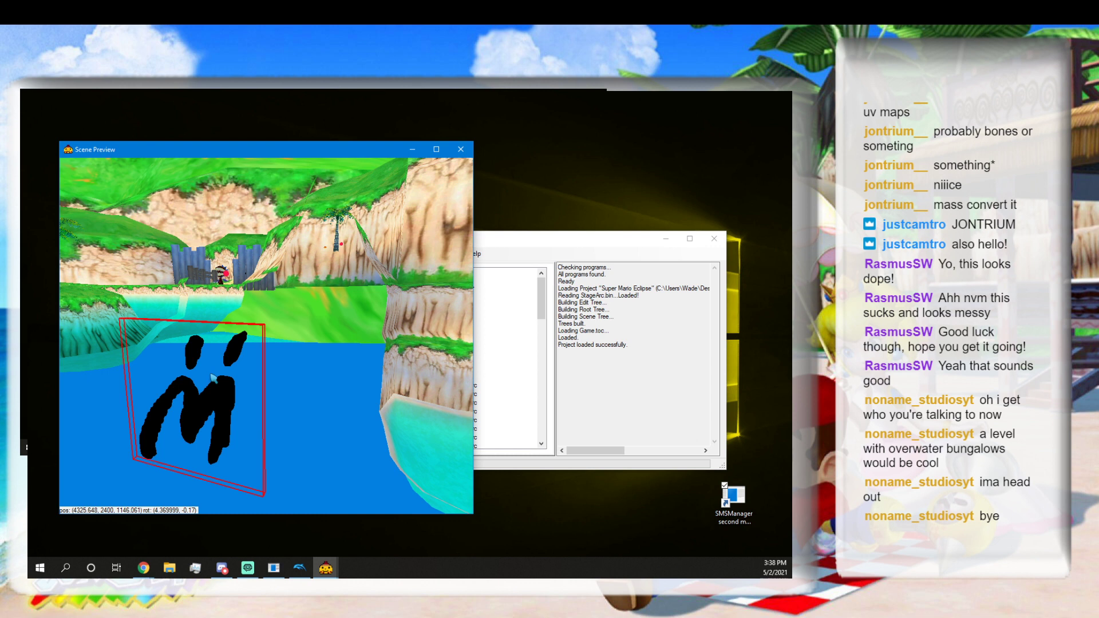
Examine the M graffiti object from its side, and the green hilltop and path behind it.
{"action": "key", "text": "a"}
{"action": "key", "text": "a"}
{"action": "key", "text": "a"}
{"action": "key", "text": "a"}
{"action": "key", "text": "a"}
{"action": "key", "text": "a"}
{"action": "right_click_drag", "start_coordinate": [215, 391], "coordinate": [258, 396]}
{"action": "right_click_drag", "start_coordinate": [270, 325], "coordinate": [280, 332]}
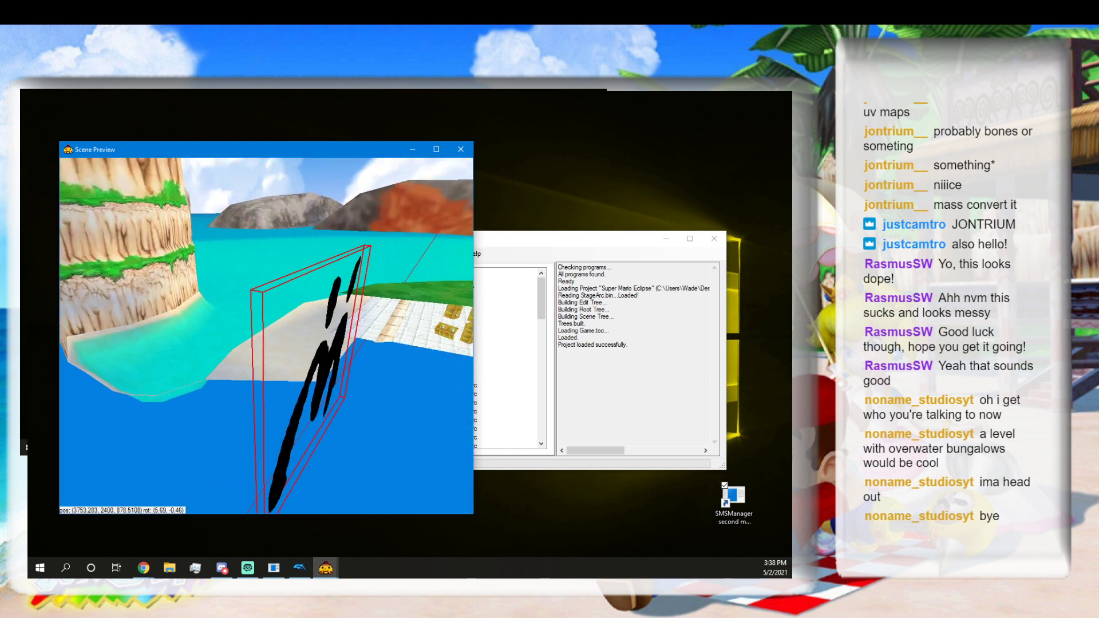
{"action": "key", "text": "s"}
{"action": "key", "text": "s"}
{"action": "key", "text": "s"}
{"action": "key", "text": "s"}
{"action": "key", "text": "s"}
{"action": "key", "text": "s"}
{"action": "key", "text": "s"}
{"action": "key", "text": "s"}
{"action": "key", "text": "s"}
{"action": "key", "text": "s"}
{"action": "key", "text": "s"}
{"action": "key", "text": "s"}
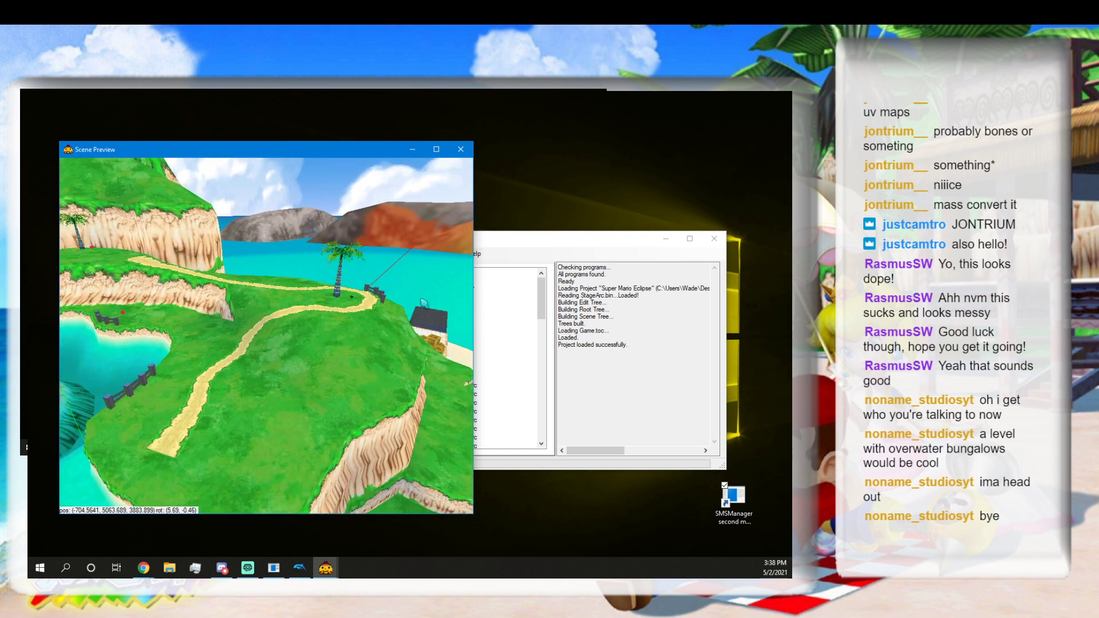
Examine the green hilltop path and the coastline down to below the sea surface in the scene preview.
{"action": "key", "text": "w"}
{"action": "key", "text": "w"}
{"action": "key", "text": "w"}
{"action": "key", "text": "w"}
{"action": "key", "text": "w"}
{"action": "key", "text": "w"}
{"action": "key", "text": "w"}
{"action": "key", "text": "w"}
{"action": "key", "text": "w"}
{"action": "key", "text": "w"}
{"action": "key", "text": "w"}
{"action": "key", "text": "w"}
{"action": "key", "text": "d"}
{"action": "key", "text": "d"}
{"action": "key", "text": "d"}
{"action": "key", "text": "d"}
{"action": "right_click_drag", "start_coordinate": [376, 322], "coordinate": [348, 308]}
{"action": "key", "text": "w"}
{"action": "key", "text": "w"}
{"action": "key", "text": "w"}
{"action": "key", "text": "w"}
{"action": "key", "text": "w"}
{"action": "key", "text": "w"}
{"action": "key", "text": "w"}
{"action": "key", "text": "w"}
{"action": "key", "text": "q"}
{"action": "key", "text": "q"}
{"action": "key", "text": "q"}
{"action": "key", "text": "q"}
{"action": "key", "text": "q"}
{"action": "key", "text": "q"}
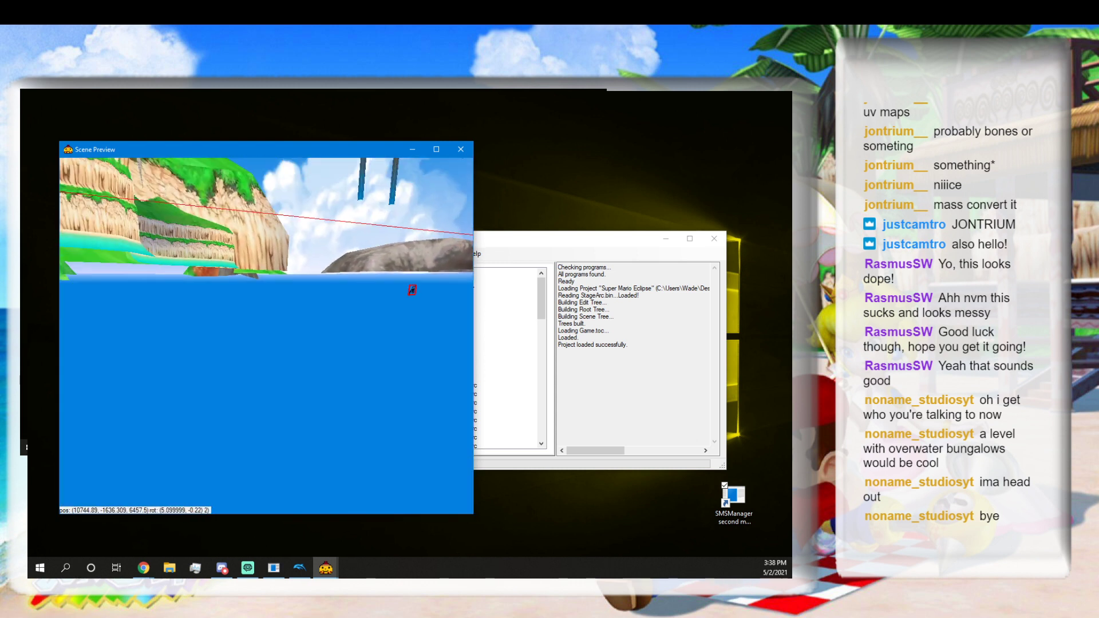
Move the selected M graffiti object from the shallow water towards the stone wall on the beach.
{"action": "key", "text": "d"}
{"action": "key", "text": "d"}
{"action": "key", "text": "d"}
{"action": "key", "text": "d"}
{"action": "key", "text": "d"}
{"action": "key", "text": "d"}
{"action": "key", "text": "d"}
{"action": "key", "text": "d"}
{"action": "mouse_move", "coordinate": [277, 359]}
{"action": "right_mouse_down"}
{"action": "mouse_move", "coordinate": [250, 354]}
{"action": "mouse_move", "coordinate": [229, 368]}
{"action": "mouse_move", "coordinate": [214, 399]}
{"action": "mouse_move", "coordinate": [274, 365]}
{"action": "right_mouse_up"}
{"action": "key", "text": "w"}
{"action": "key", "text": "w"}
{"action": "key", "text": "w"}
{"action": "key", "text": "w"}
{"action": "key", "text": "w"}
{"action": "key", "text": "w"}
{"action": "key", "text": "w"}
{"action": "key", "text": "w"}
{"action": "key", "text": "e"}
{"action": "key", "text": "e"}
{"action": "key", "text": "e"}
{"action": "key", "text": "e"}
{"action": "key", "text": "e"}
{"action": "key", "text": "e"}
{"action": "key", "text": "w"}
{"action": "key", "text": "w"}
{"action": "key", "text": "w"}
{"action": "key", "text": "w"}
{"action": "key", "text": "w"}
{"action": "key", "text": "w"}
{"action": "key", "text": "w"}
{"action": "key", "text": "w"}
{"action": "key", "text": "e"}
{"action": "key", "text": "e"}
{"action": "key", "text": "q"}
{"action": "key", "text": "q"}
{"action": "key", "text": "s"}
{"action": "key", "text": "s"}
{"action": "key", "text": "q"}
{"action": "key", "text": "q"}
{"action": "key", "text": "q"}
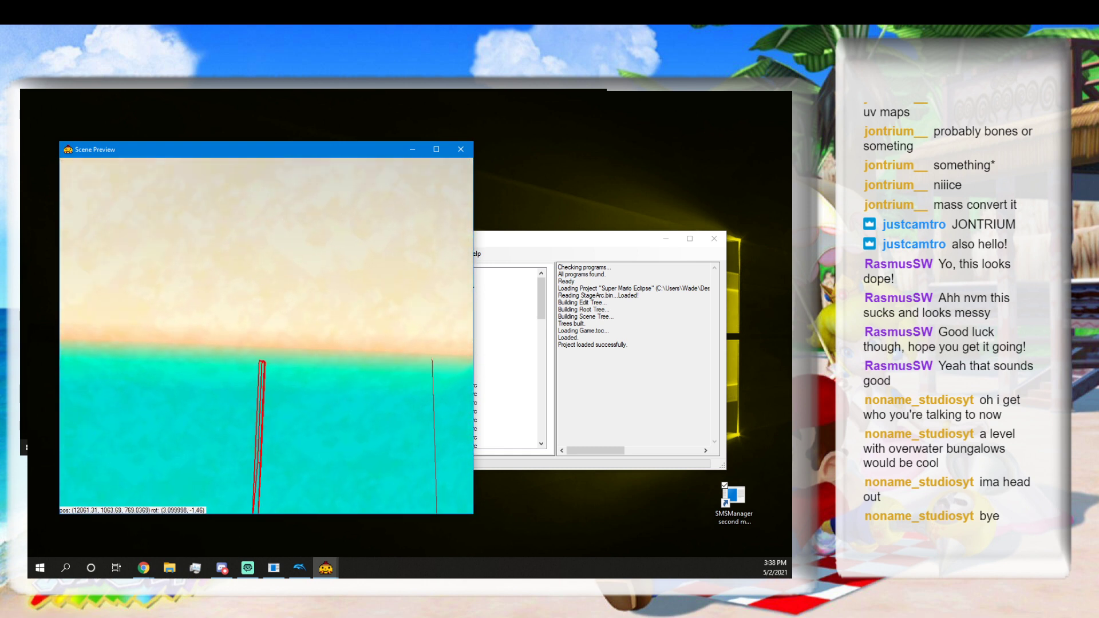
{"action": "key", "text": "s"}
{"action": "key", "text": "s"}
{"action": "key", "text": "s"}
{"action": "key", "text": "s"}
{"action": "key", "text": "s"}
{"action": "key", "text": "s"}
{"action": "key", "text": "s"}
{"action": "key", "text": "s"}
{"action": "key", "text": "s"}
{"action": "key", "text": "s"}
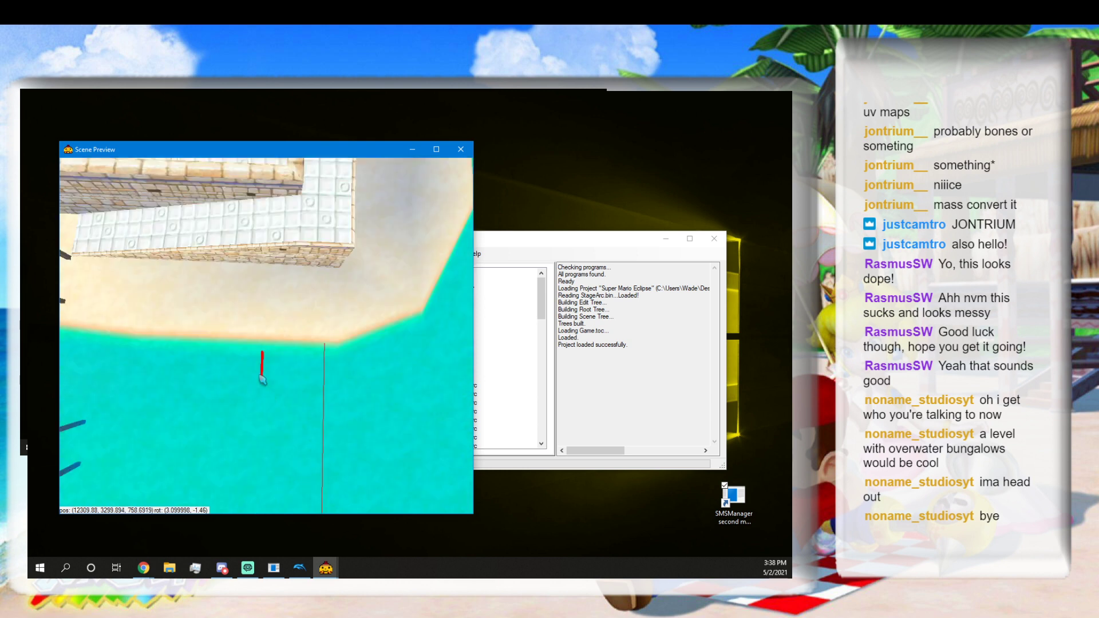
{"action": "left_click_drag", "start_coordinate": [315, 306], "coordinate": [324, 227]}
Set the M graffiti's yaw to 180.
{"action": "right_click_drag", "start_coordinate": [332, 224], "coordinate": [279, 205]}
{"action": "key", "text": "w"}
{"action": "key", "text": "w"}
{"action": "key", "text": "w"}
{"action": "key", "text": "w"}
{"action": "key", "text": "w"}
{"action": "key", "text": "w"}
{"action": "key", "text": "w"}
{"action": "key", "text": "w"}
{"action": "key", "text": "w"}
{"action": "key", "text": "w"}
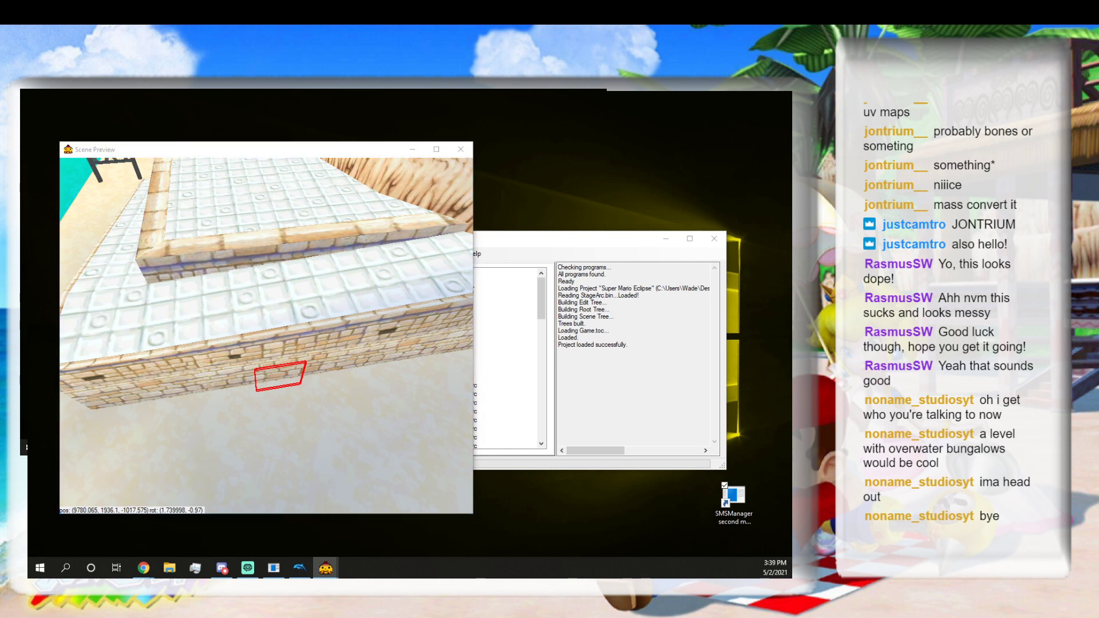
{"action": "type", "text": "80"}
Reposition the M graffiti on the sand in front of the stone wall.
{"action": "key", "text": "w"}
{"action": "key", "text": "w"}
{"action": "key", "text": "w"}
{"action": "key", "text": "w"}
{"action": "key", "text": "w"}
{"action": "key", "text": "w"}
{"action": "right_click_drag", "start_coordinate": [274, 412], "coordinate": [269, 376]}
{"action": "key", "text": "w"}
{"action": "key", "text": "w"}
{"action": "key", "text": "w"}
{"action": "key", "text": "w"}
{"action": "mouse_move", "coordinate": [184, 355]}
{"action": "right_mouse_down"}
{"action": "mouse_move", "coordinate": [215, 350]}
{"action": "mouse_move", "coordinate": [175, 349]}
{"action": "right_mouse_up"}
{"action": "key", "text": "s"}
{"action": "key", "text": "s"}
{"action": "key", "text": "s"}
{"action": "left_click_drag", "start_coordinate": [189, 371], "coordinate": [353, 414]}
Place the M graffiti against the stone wall's face at about X 9167, Y 408, Z -178.
{"action": "key", "text": "a"}
{"action": "key", "text": "a"}
{"action": "key", "text": "a"}
{"action": "key", "text": "a"}
{"action": "right_click_drag", "start_coordinate": [354, 414], "coordinate": [419, 425]}
{"action": "right_click_drag", "start_coordinate": [276, 337], "coordinate": [282, 336]}
{"action": "key", "text": "a"}
{"action": "key", "text": "a"}
{"action": "key", "text": "a"}
{"action": "key", "text": "a"}
{"action": "key", "text": "s"}
{"action": "key", "text": "s"}
{"action": "key", "text": "s"}
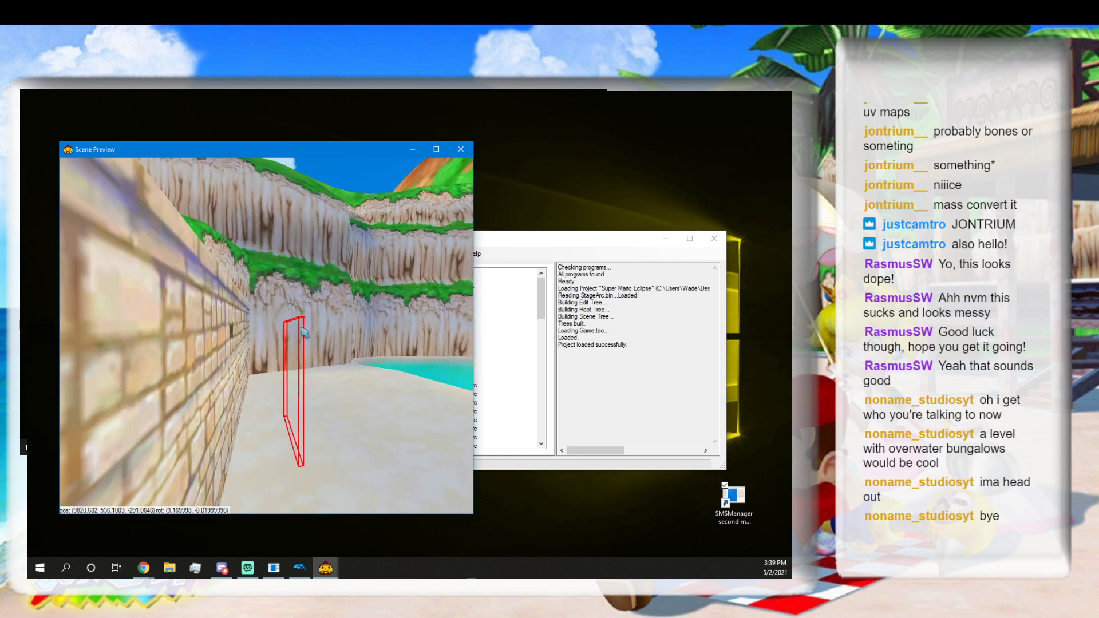
{"action": "left_click_drag", "start_coordinate": [304, 334], "coordinate": [204, 336]}
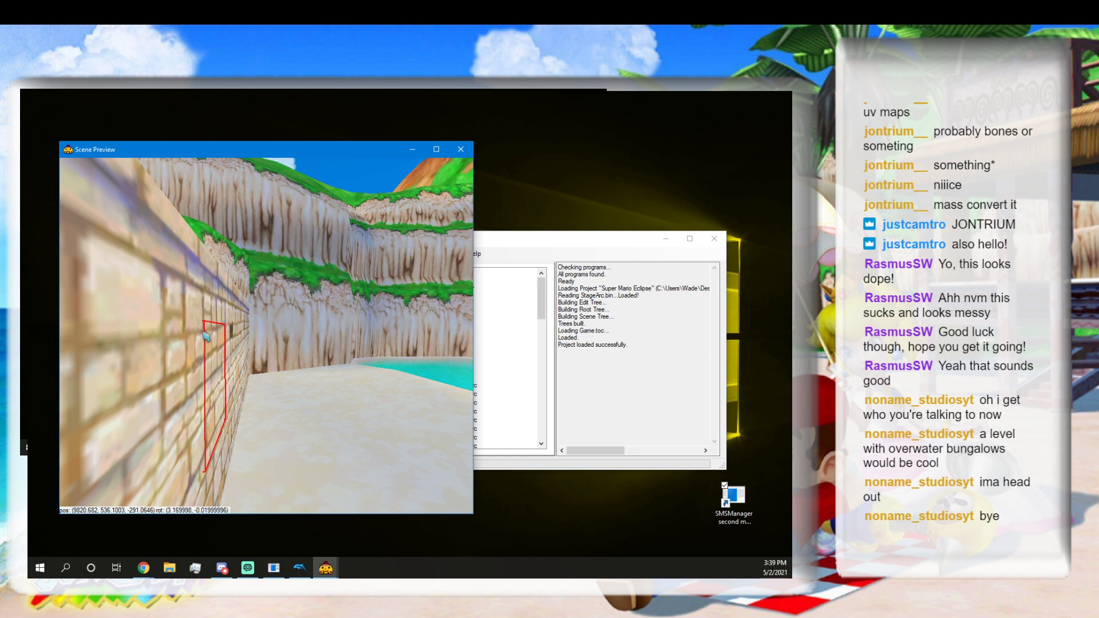
{"action": "key", "text": "d"}
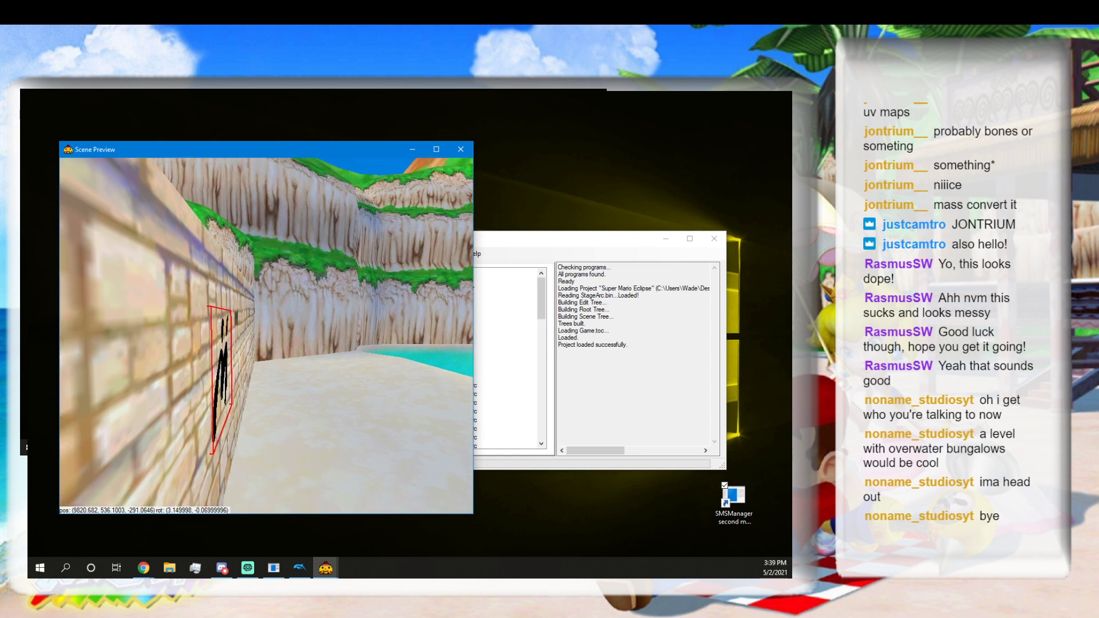
Examine the stone wall, the metal-framed pier and the tiled terrace with the crates from the beach side.
{"action": "right_click_drag", "start_coordinate": [207, 336], "coordinate": [130, 348]}
{"action": "key", "text": "a"}
{"action": "key", "text": "d"}
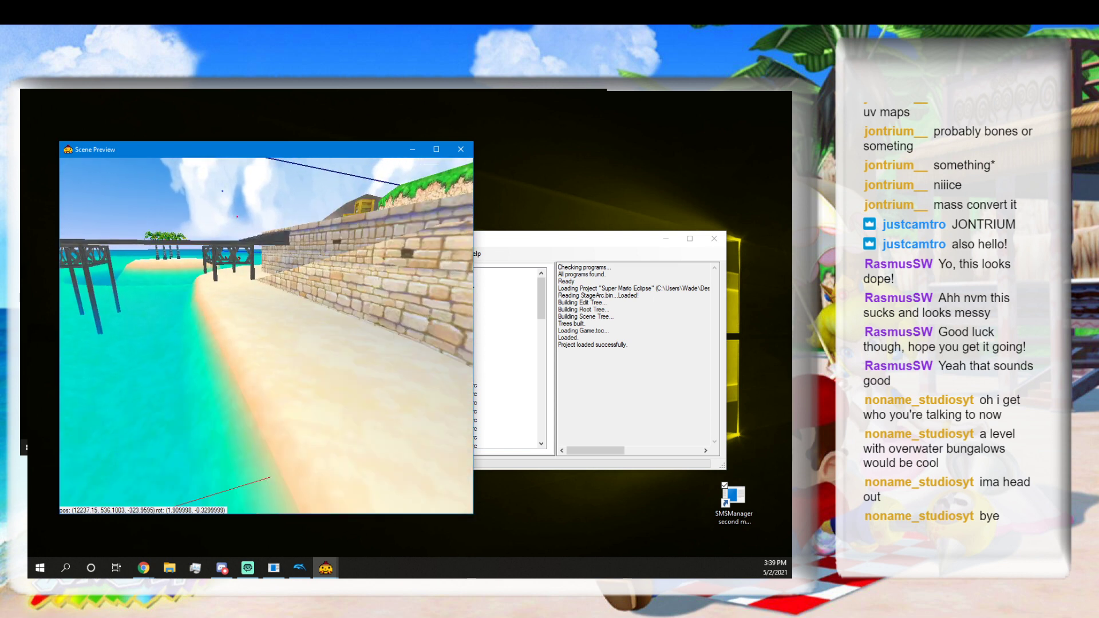
{"action": "key", "text": "w"}
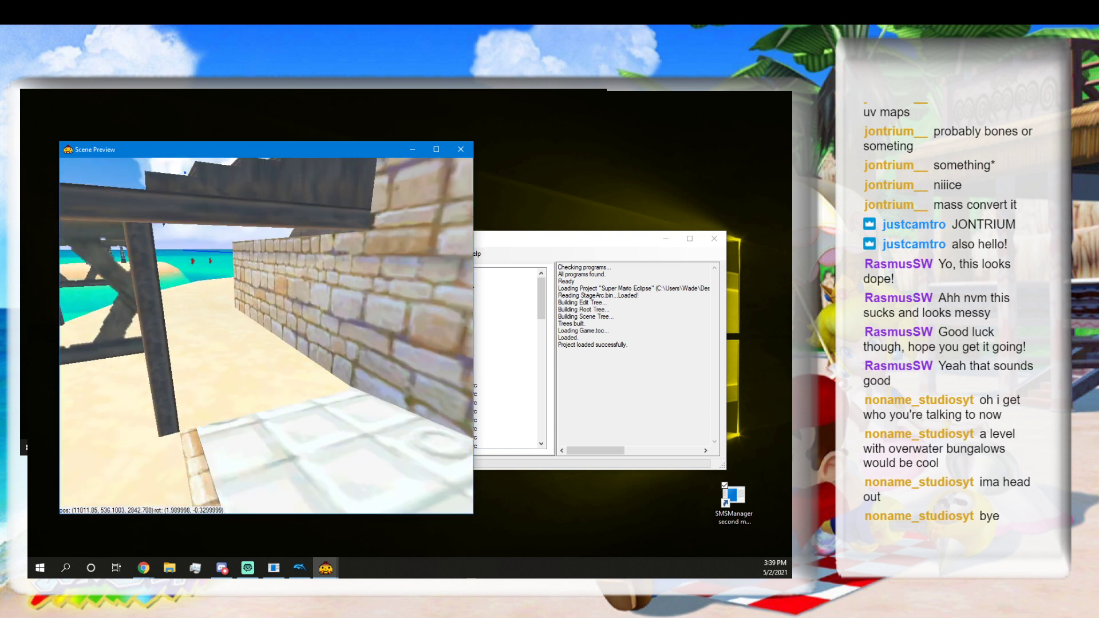
{"action": "key", "text": "s"}
{"action": "right_click_drag", "start_coordinate": [129, 348], "coordinate": [189, 365]}
{"action": "key", "text": "a"}
{"action": "key", "text": "w"}
{"action": "key", "text": "e"}
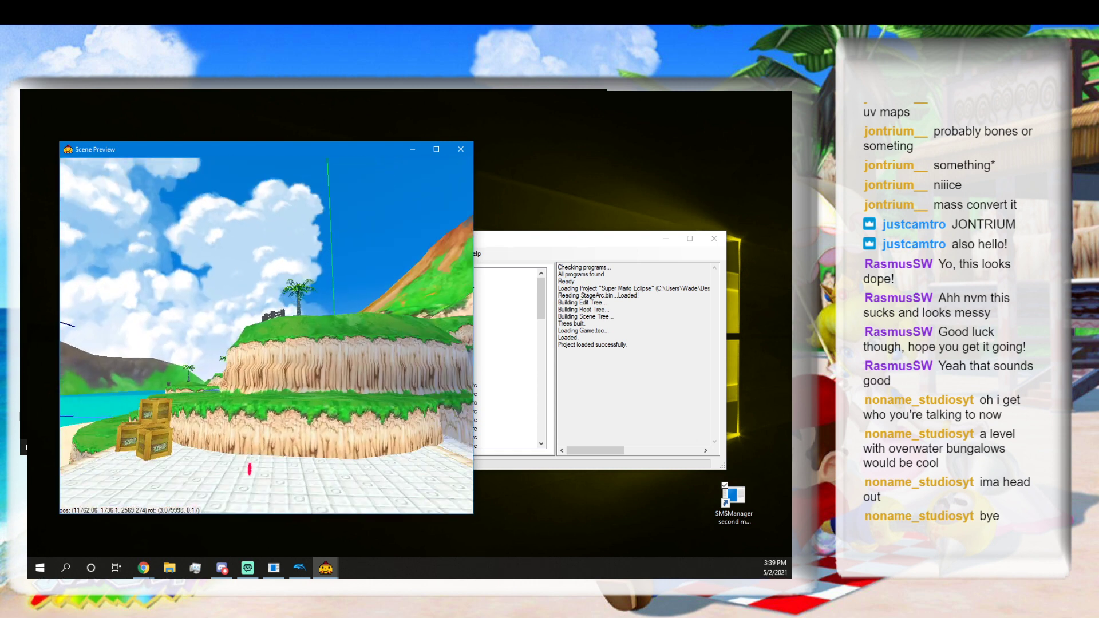
{"action": "key", "text": "w"}
{"action": "key", "text": "e"}
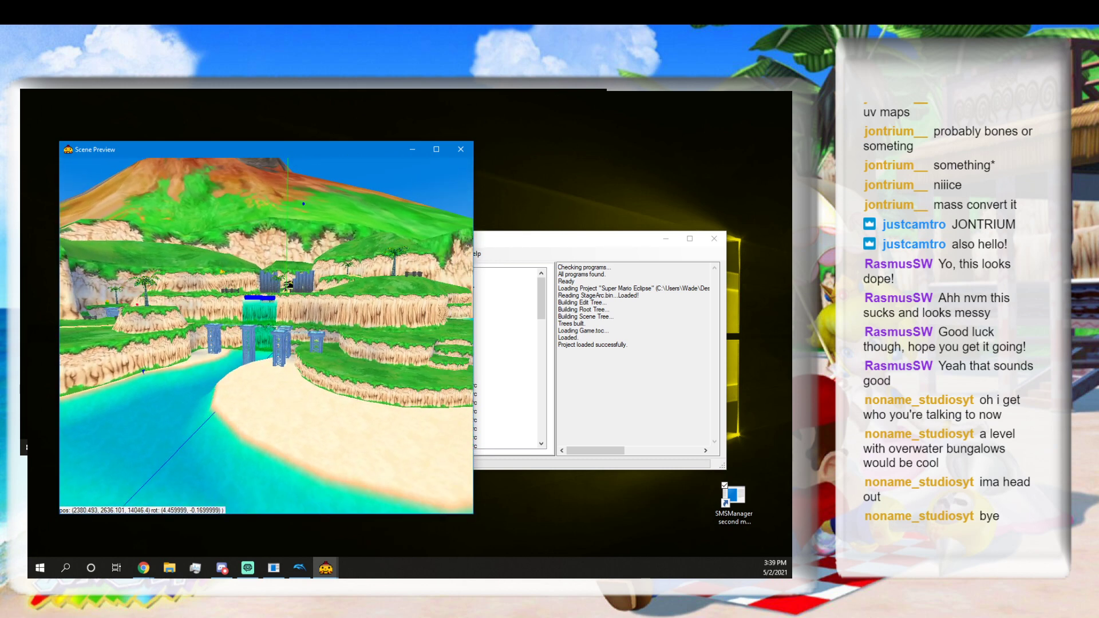
Examine the waterfall bay, the palm islet with its Cheep-Cheeps and the green cliff tops in the scene preview.
{"action": "key", "text": "w"}
{"action": "key", "text": "d"}
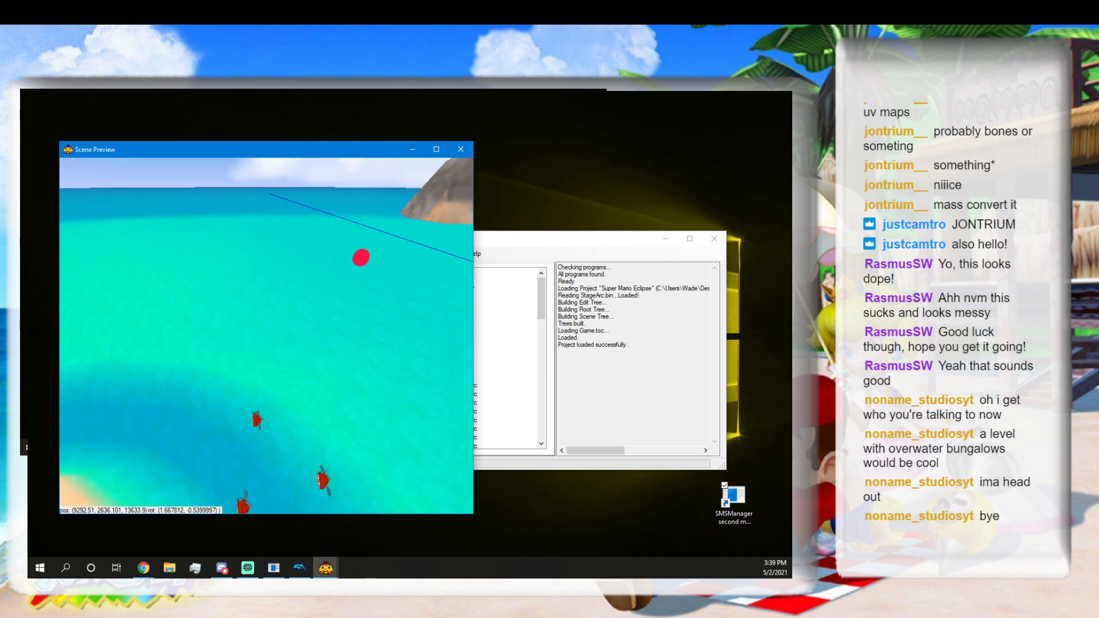
{"action": "key", "text": "s"}
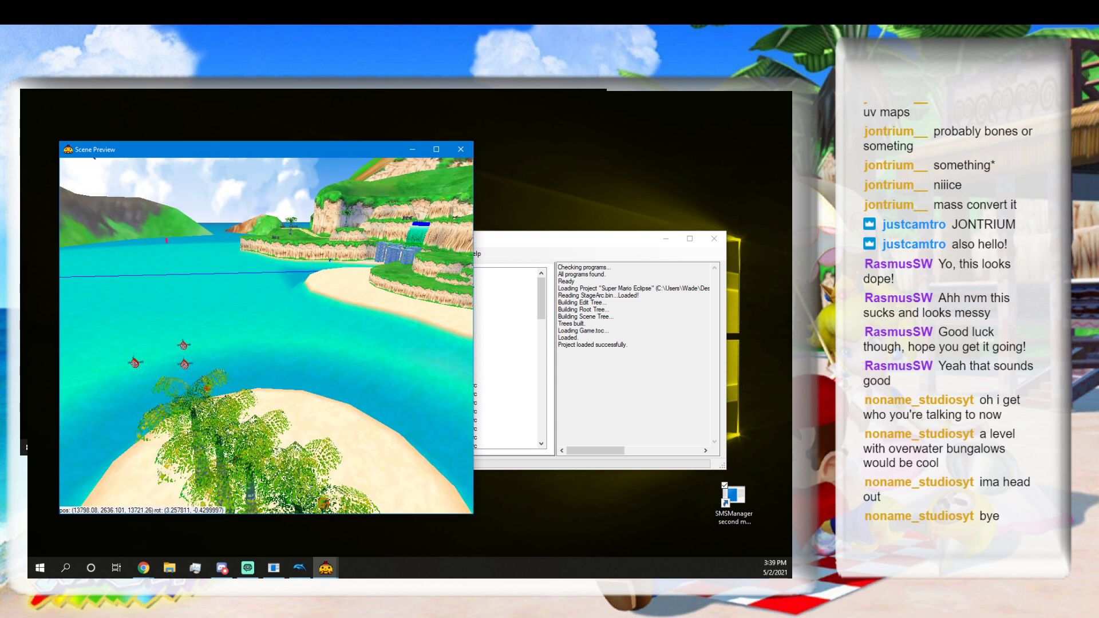
{"action": "key", "text": "w"}
{"action": "key", "text": "d"}
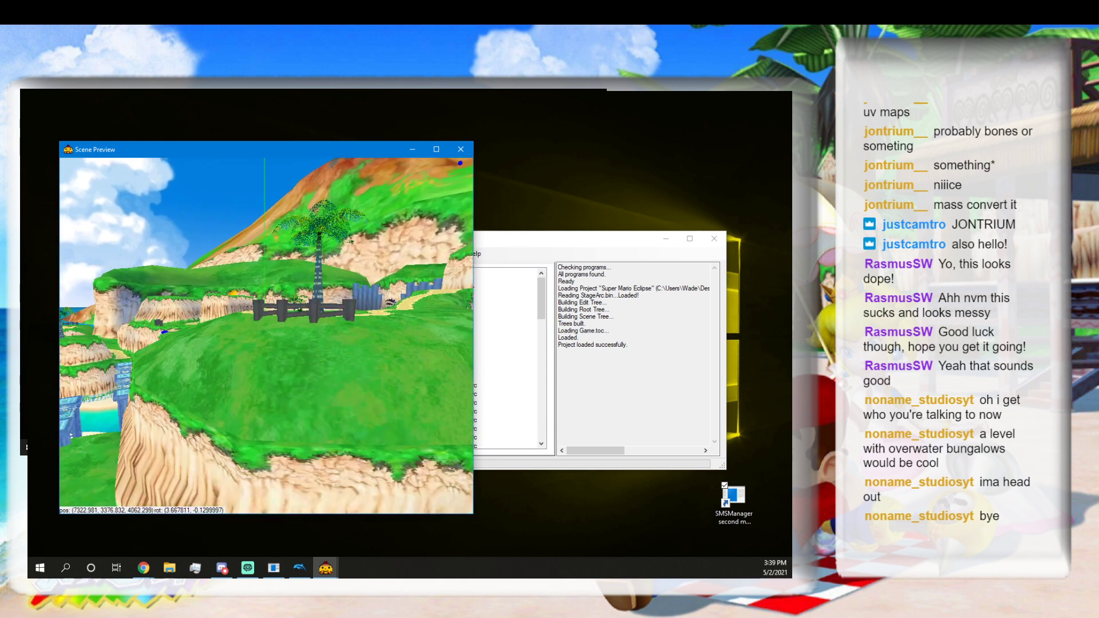
{"action": "key", "text": "w"}
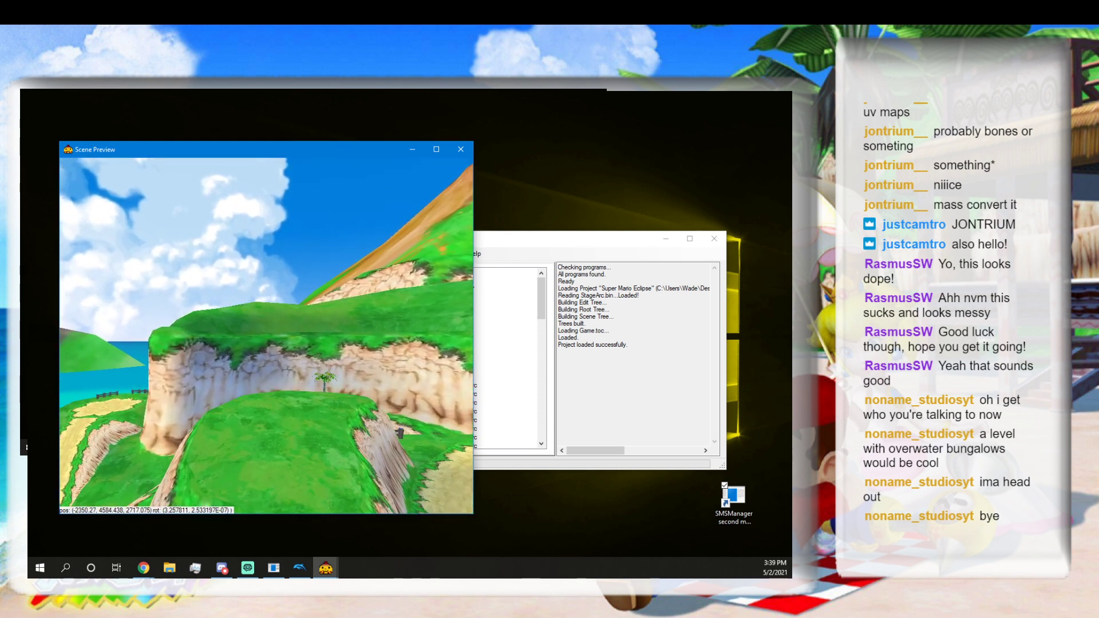
{"action": "key", "text": "w"}
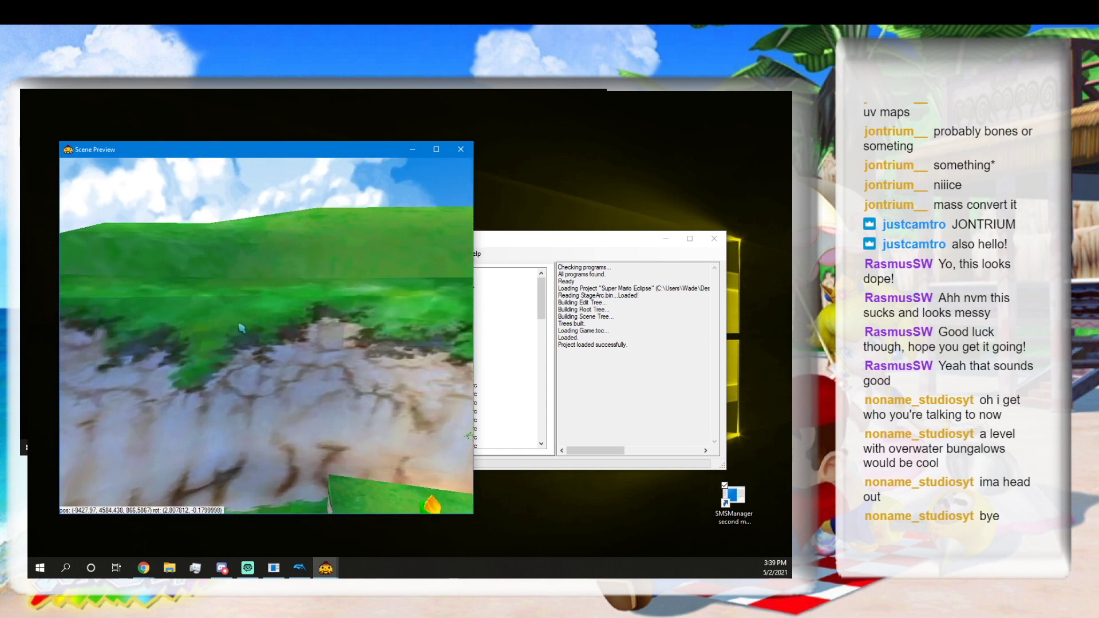
Select the Kumokun (クモくん 6) object in the bin editor's object tree and inspect its parameters through SpawnObjID.
{"action": "left_click", "coordinate": [491, 240]}
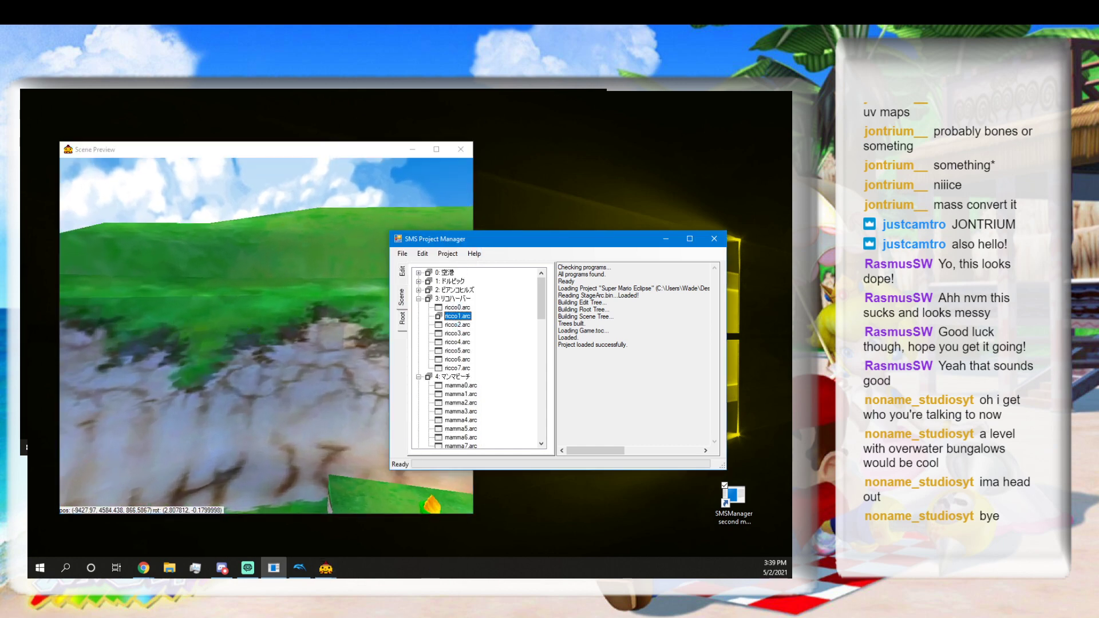
{"action": "left_click_drag", "start_coordinate": [289, 573], "coordinate": [510, 268]}
{"action": "scroll", "coordinate": [453, 349], "scroll_direction": "up", "scroll_amount": 7}
{"action": "scroll", "coordinate": [440, 341], "scroll_direction": "down", "scroll_amount": 2}
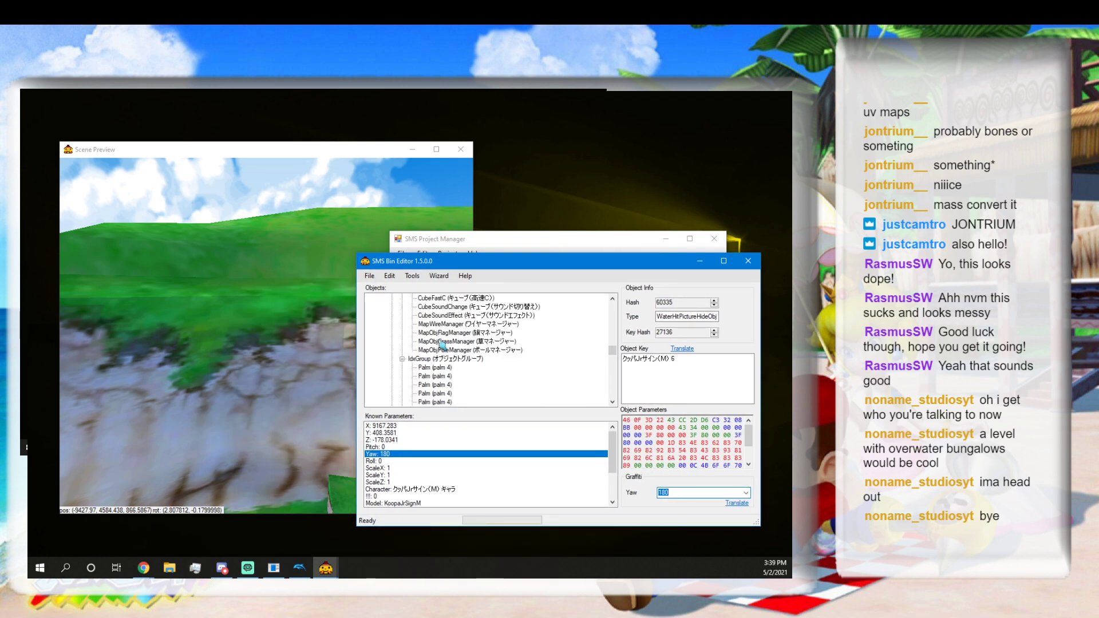
{"action": "scroll", "coordinate": [442, 343], "scroll_direction": "down", "scroll_amount": 8}
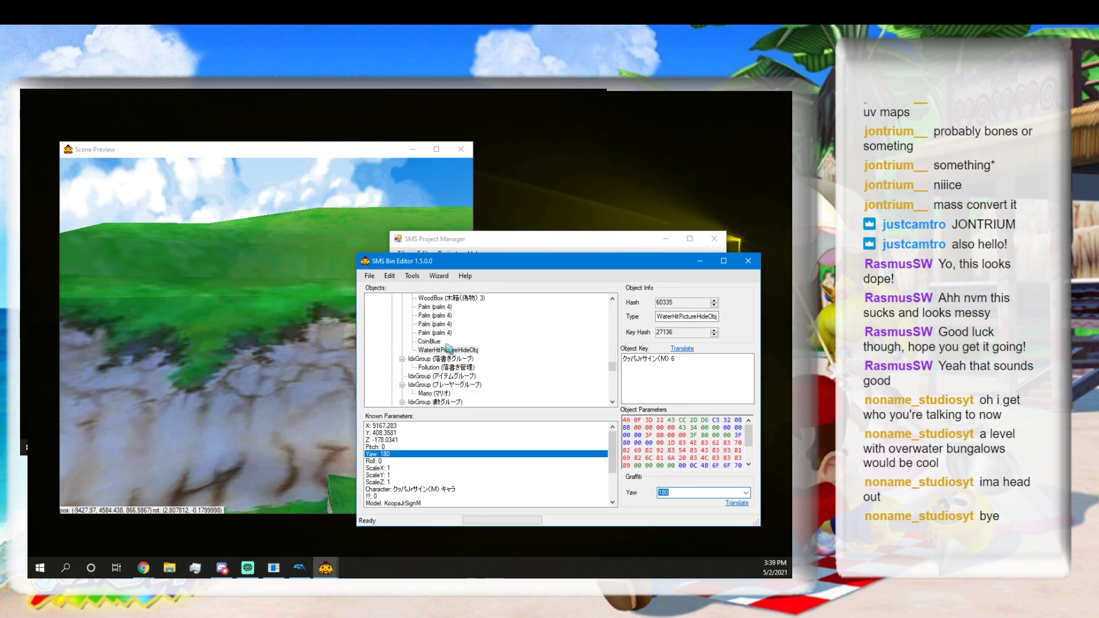
{"action": "scroll", "coordinate": [441, 375], "scroll_direction": "down", "scroll_amount": 2}
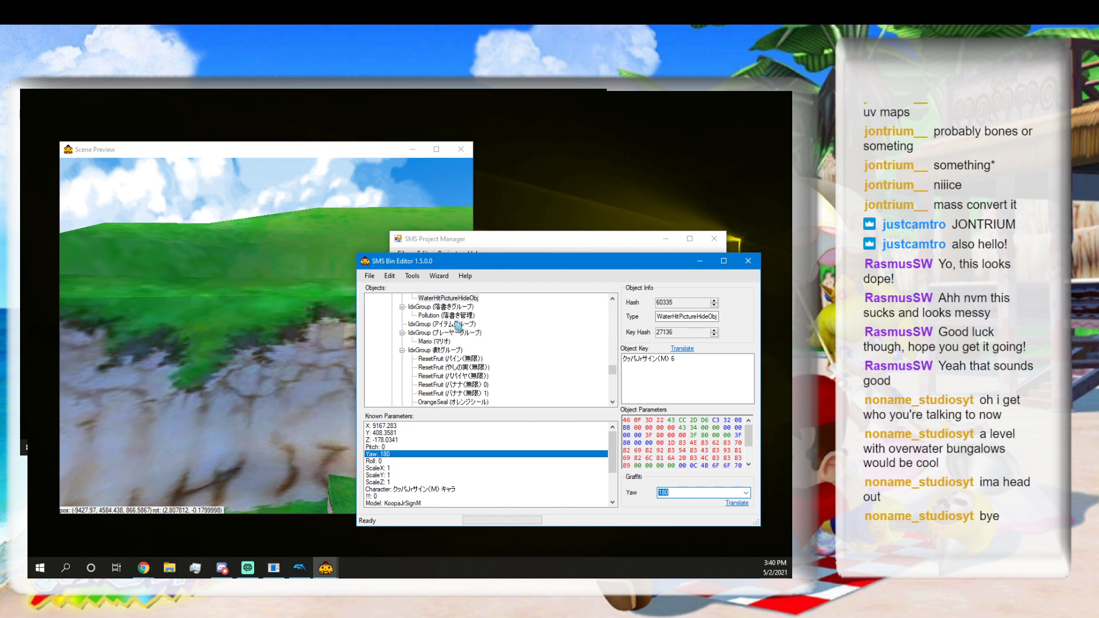
{"action": "scroll", "coordinate": [456, 329], "scroll_direction": "down", "scroll_amount": 1}
{"action": "scroll", "coordinate": [456, 327], "scroll_direction": "down", "scroll_amount": 5}
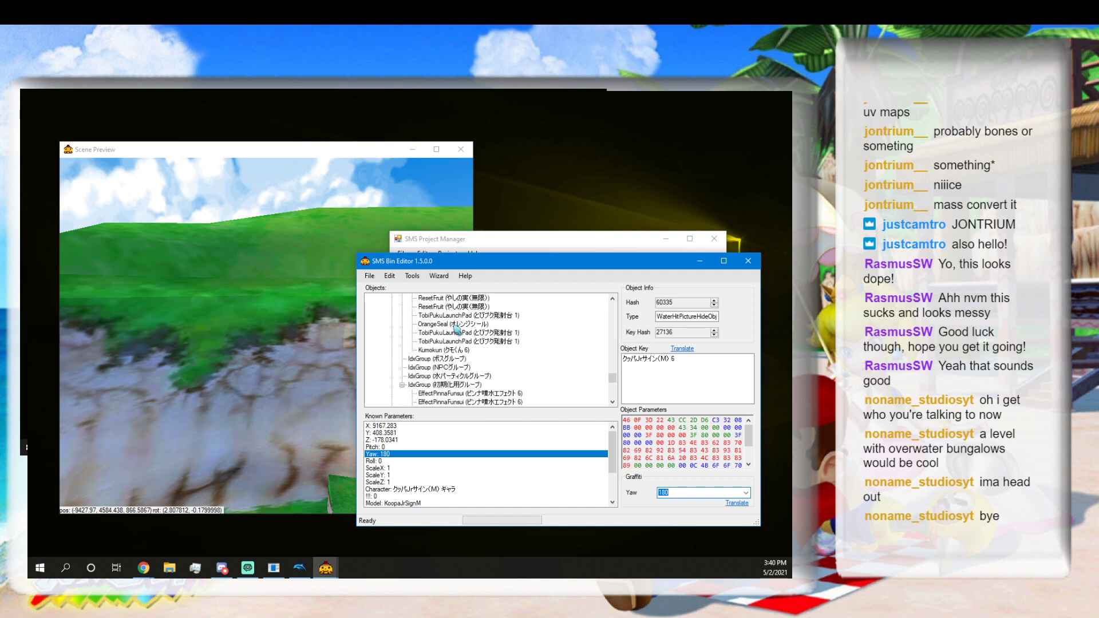
{"action": "left_click", "coordinate": [452, 350]}
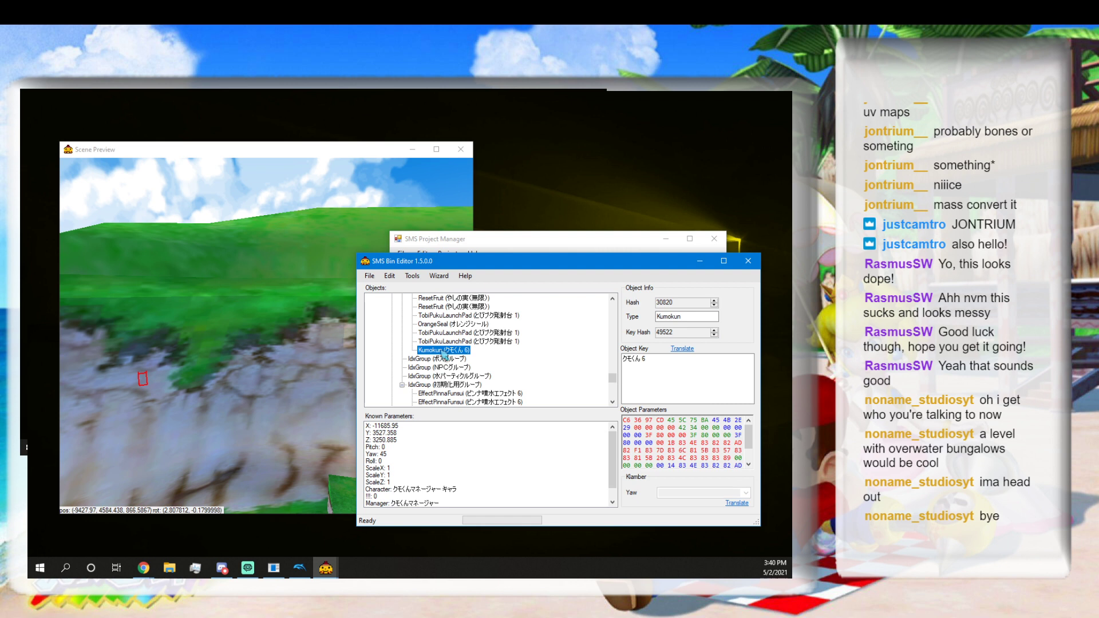
{"action": "scroll", "coordinate": [425, 482], "scroll_direction": "down", "scroll_amount": 1}
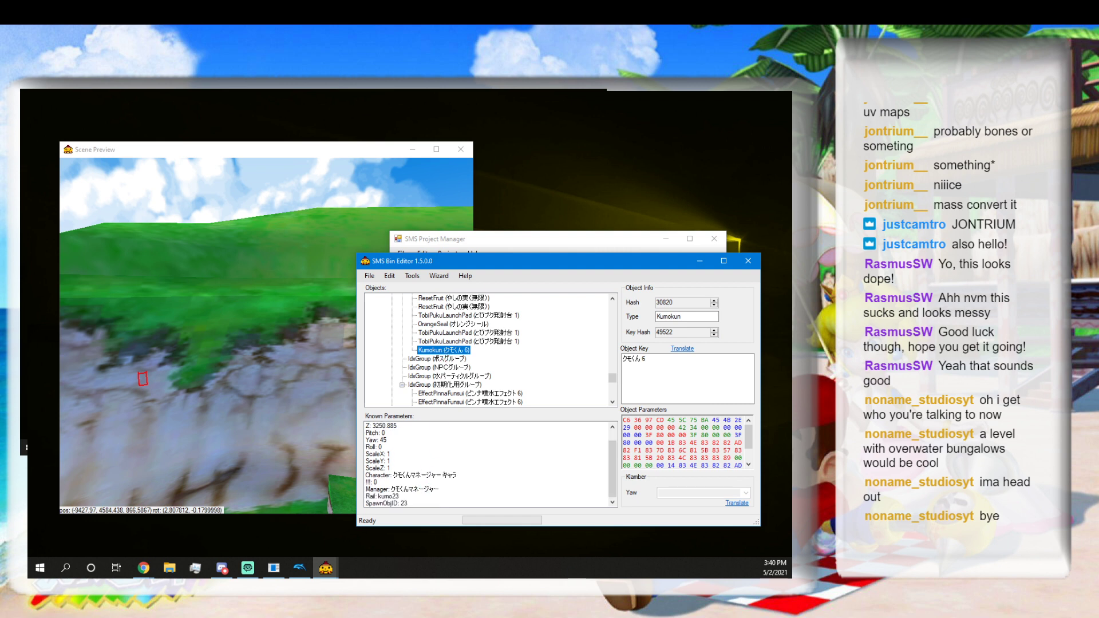
Open "collision values and sound values.txt" from the New SMS Modding folder for reference, then close it and the folder.
{"action": "key", "text": "alt+Tab"}
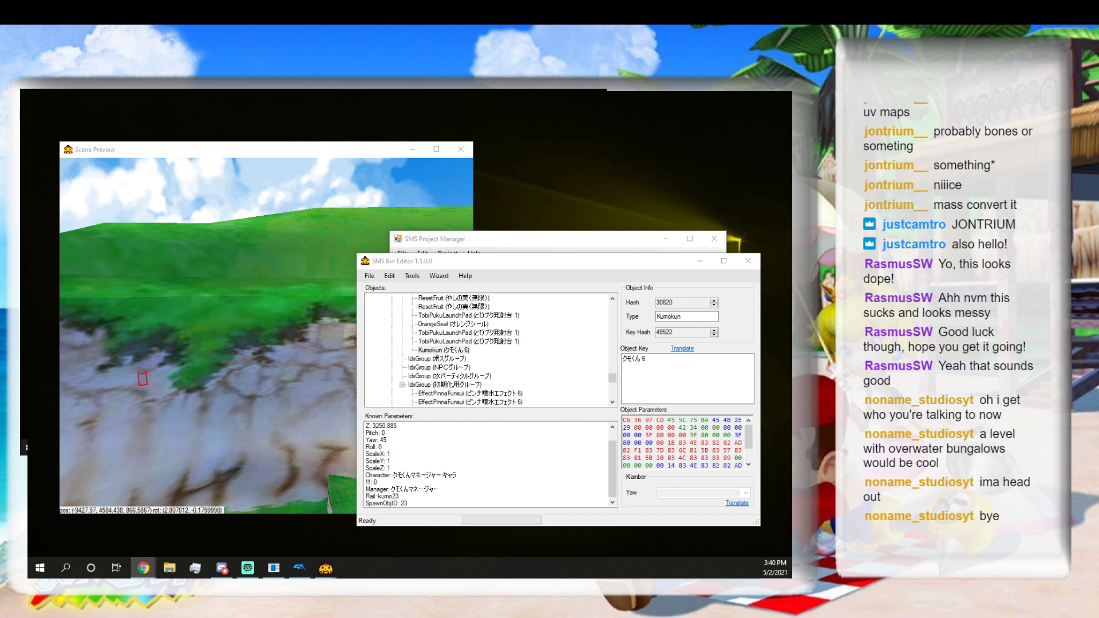
{"action": "left_click", "coordinate": [170, 568]}
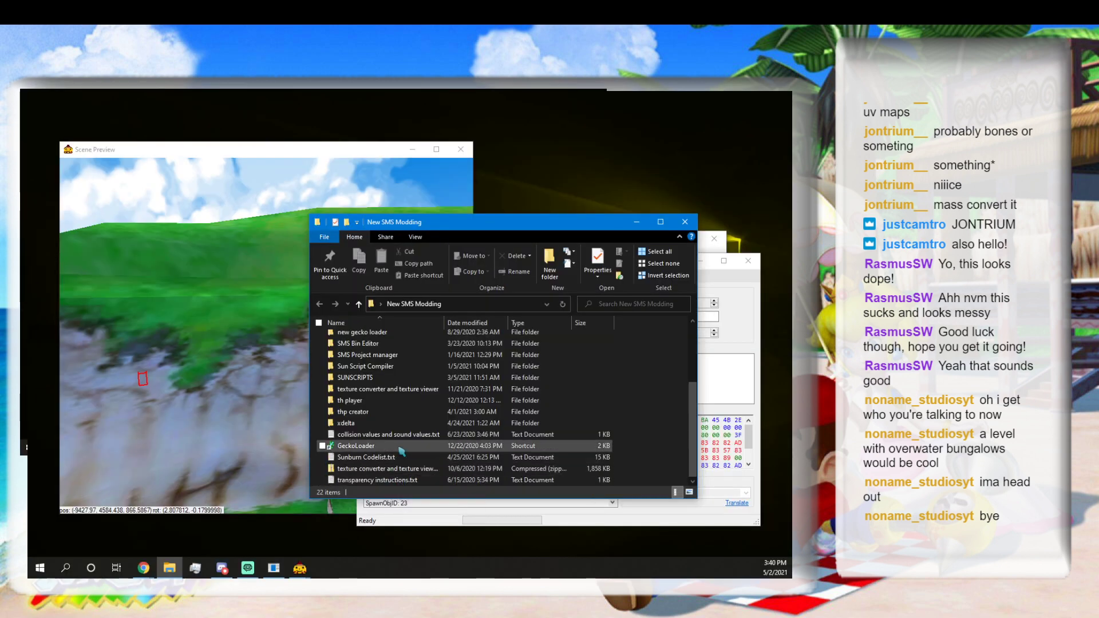
{"action": "double_click", "coordinate": [407, 436]}
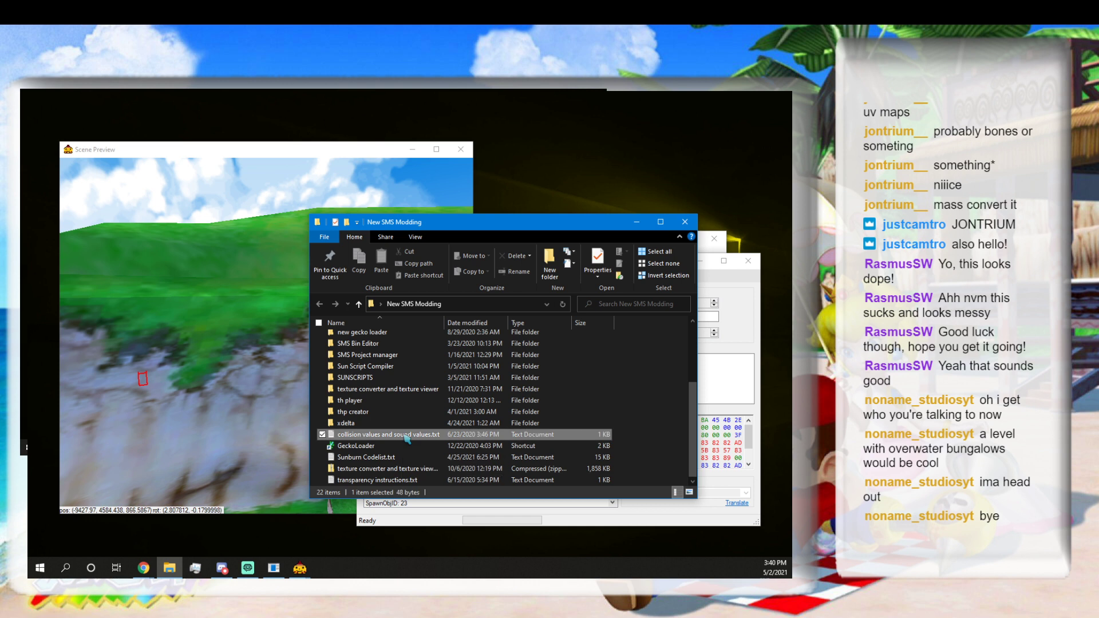
{"action": "left_click", "coordinate": [684, 221]}
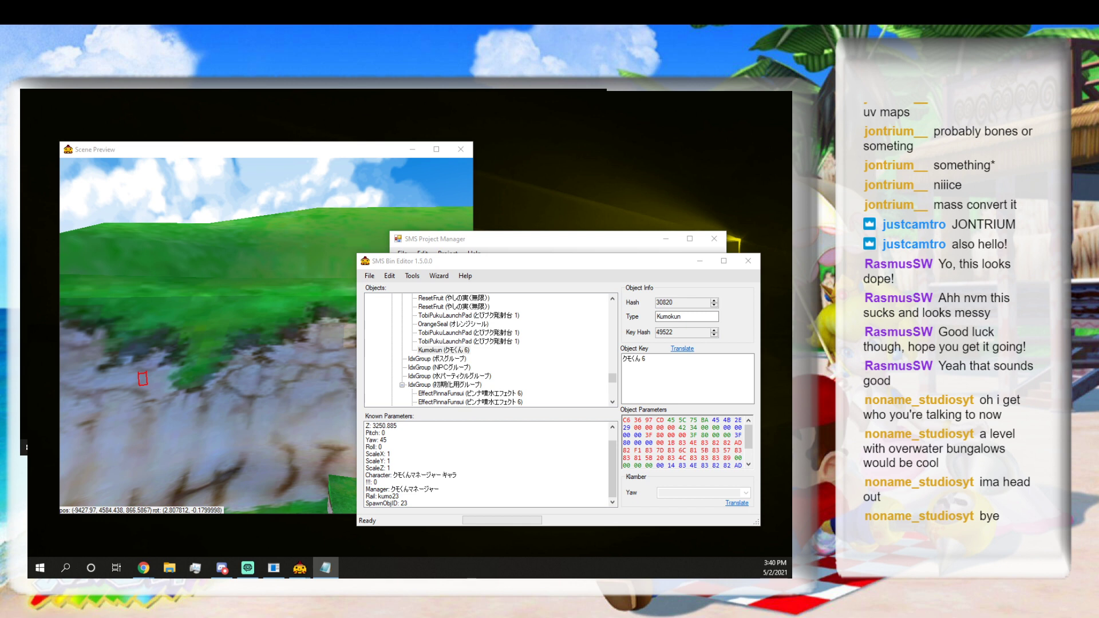
{"action": "key", "text": "alt+F4"}
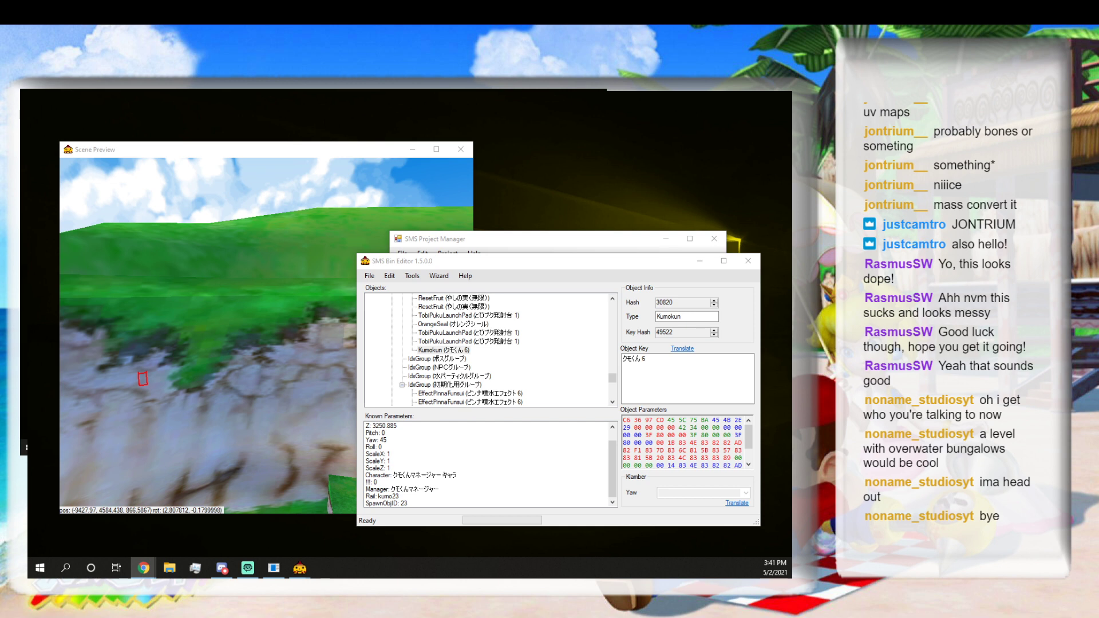
Switch to the Sunshine Wiki Docs page in Chrome, look over the Files & Tools contents list, and return to Docs.
{"action": "left_click_drag", "start_coordinate": [792, 321], "coordinate": [218, 92]}
{"action": "scroll", "coordinate": [249, 286], "scroll_direction": "up", "scroll_amount": 4}
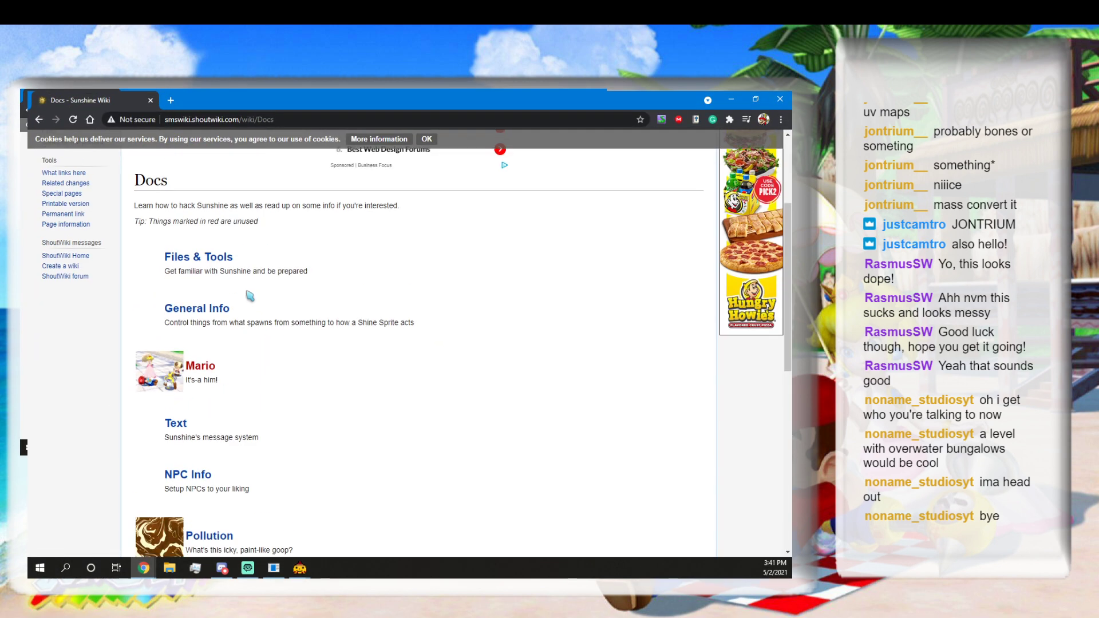
{"action": "left_click", "coordinate": [219, 262]}
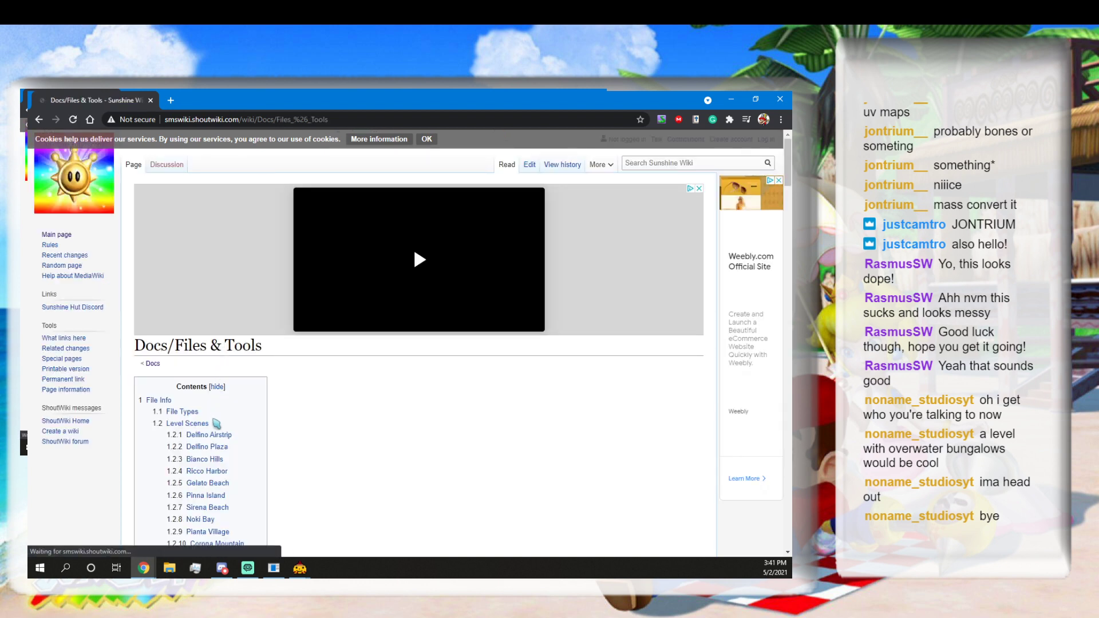
{"action": "scroll", "coordinate": [214, 448], "scroll_direction": "down", "scroll_amount": 1}
{"action": "scroll", "coordinate": [229, 441], "scroll_direction": "down", "scroll_amount": 2}
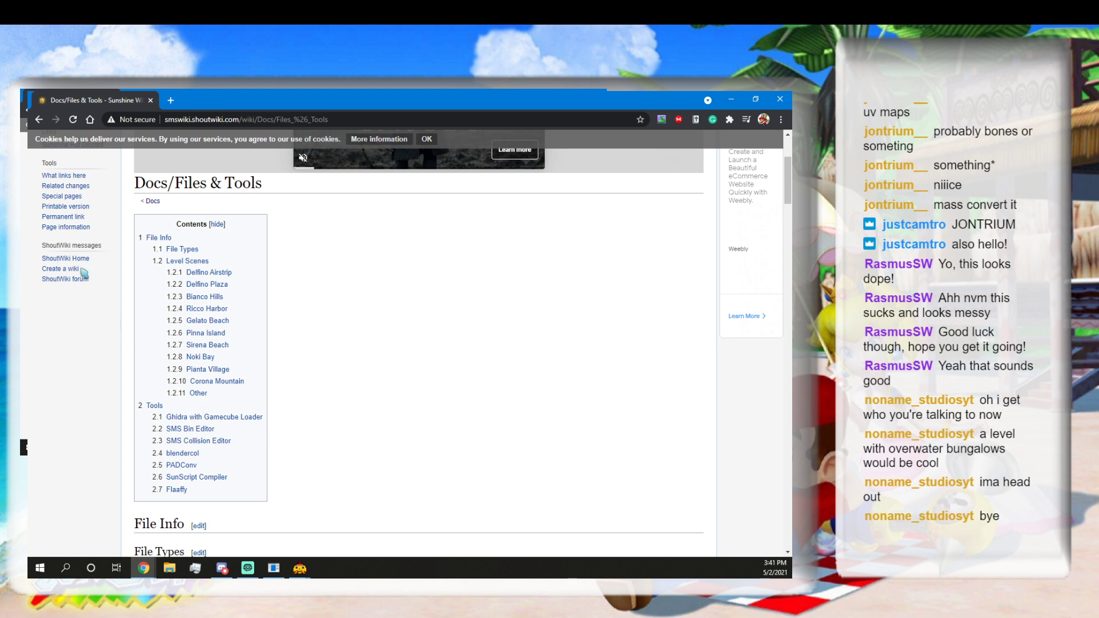
{"action": "left_click", "coordinate": [39, 120]}
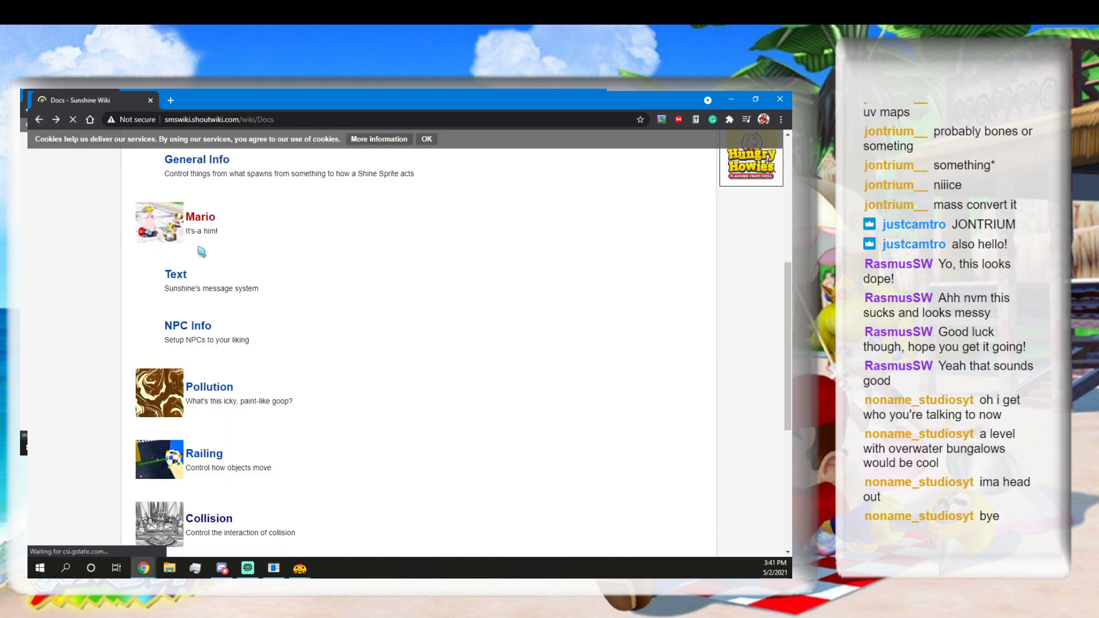
Accept the wiki's cookie notice and open the NPC Info page from the Docs list.
{"action": "scroll", "coordinate": [198, 261], "scroll_direction": "up", "scroll_amount": 3}
{"action": "left_click", "coordinate": [184, 478]}
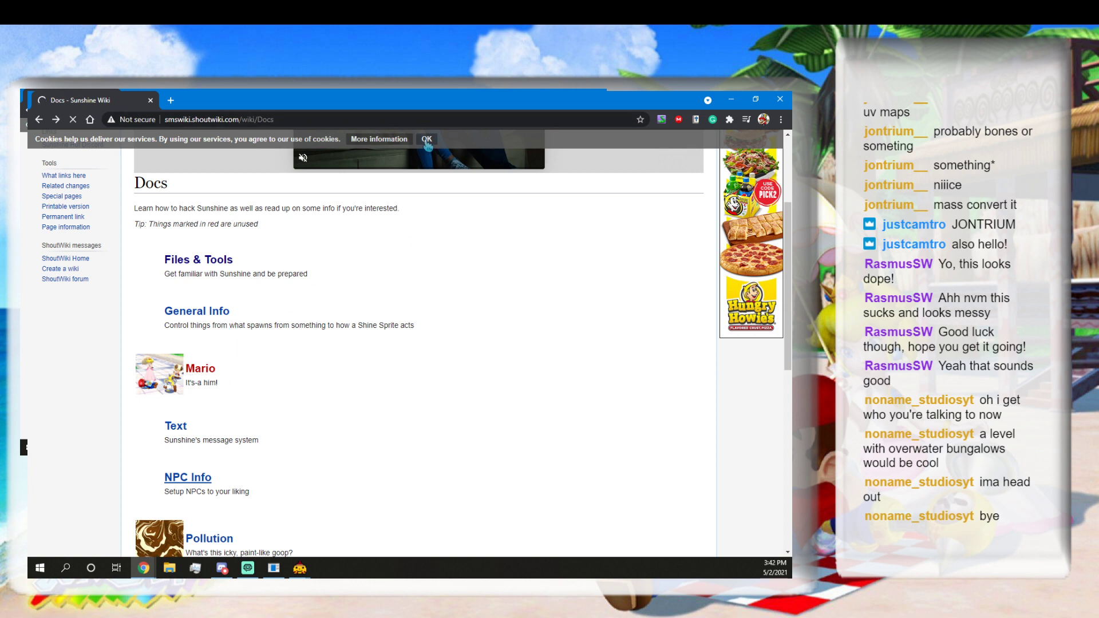
{"action": "left_click", "coordinate": [426, 139]}
{"action": "scroll", "coordinate": [268, 366], "scroll_direction": "down", "scroll_amount": 1}
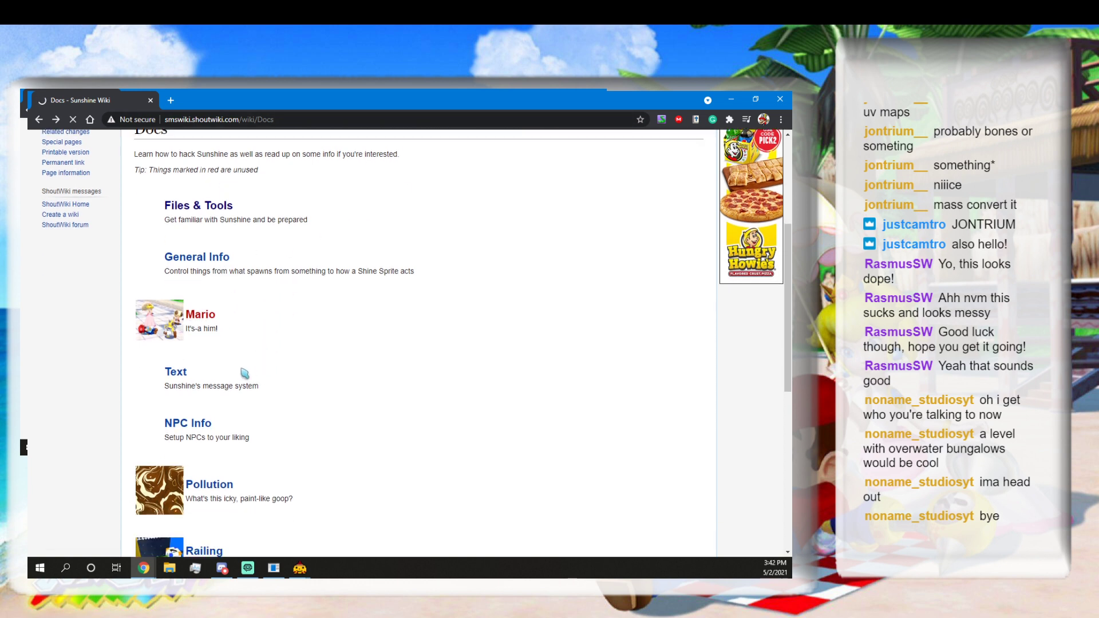
{"action": "scroll", "coordinate": [231, 401], "scroll_direction": "down", "scroll_amount": 2}
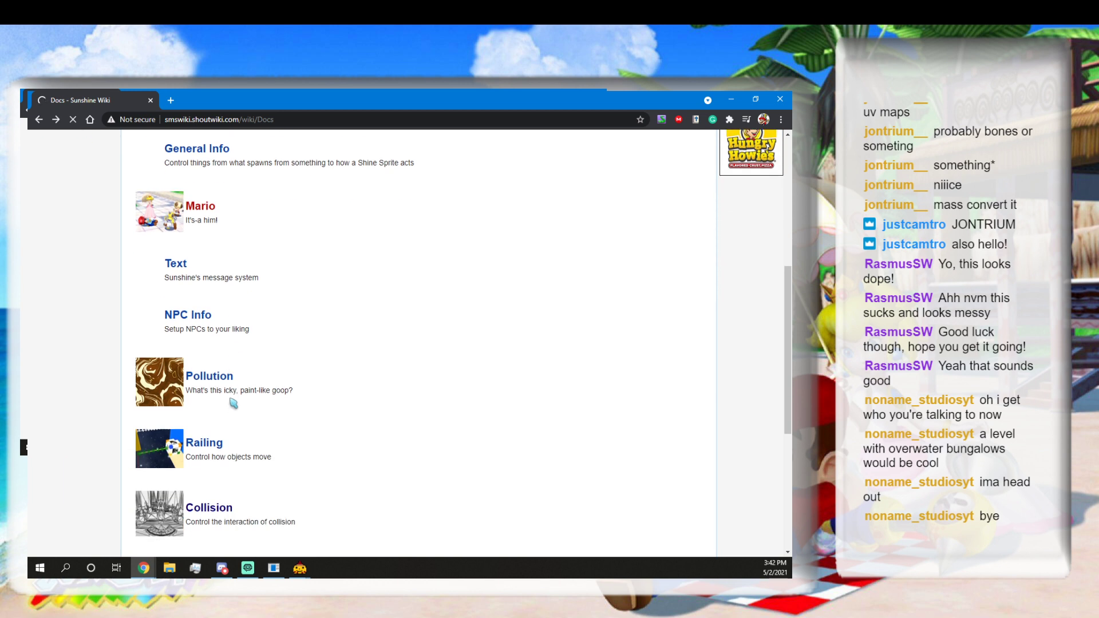
{"action": "scroll", "coordinate": [234, 401], "scroll_direction": "up", "scroll_amount": 1}
{"action": "left_click", "coordinate": [229, 364]}
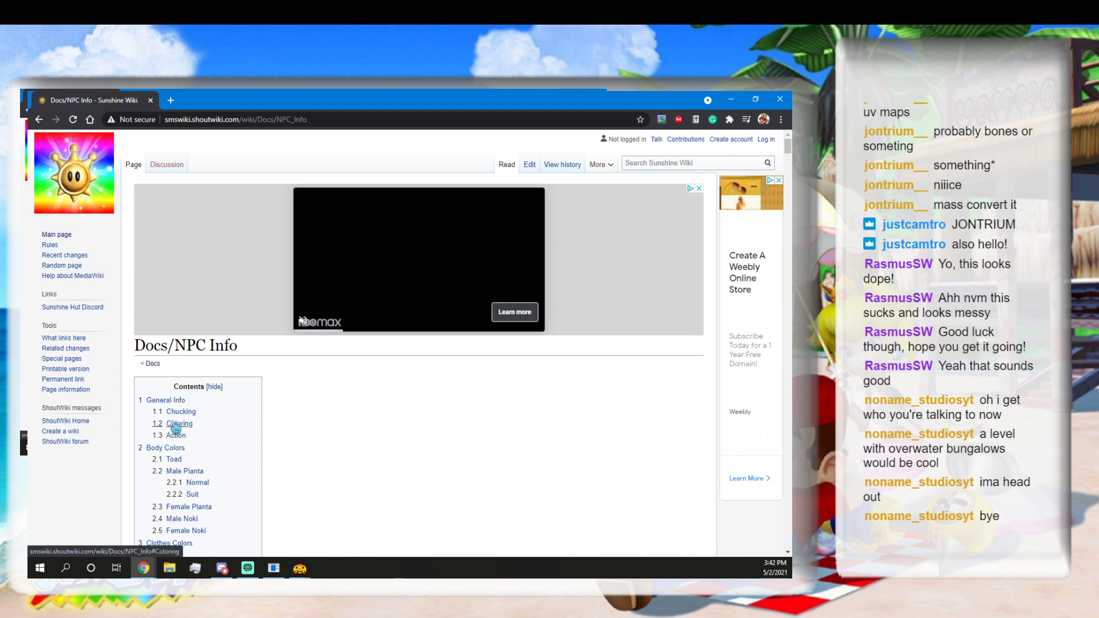
Read the General Info section on NPC chucking, coloring and the Action value table.
{"action": "scroll", "coordinate": [198, 432], "scroll_direction": "down", "scroll_amount": 1}
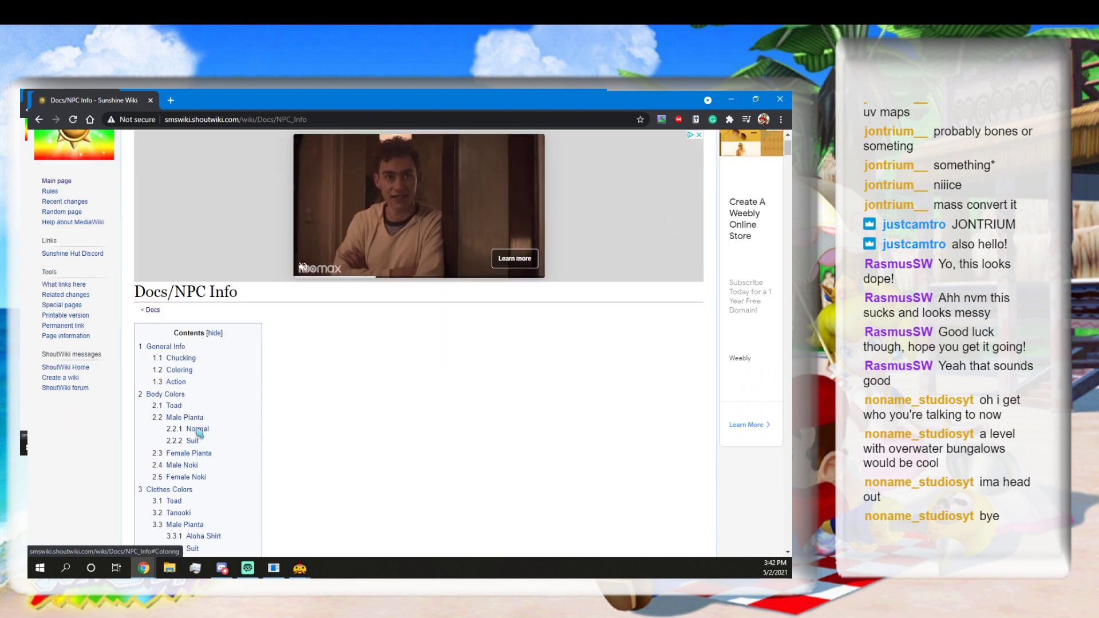
{"action": "scroll", "coordinate": [197, 432], "scroll_direction": "down", "scroll_amount": 15}
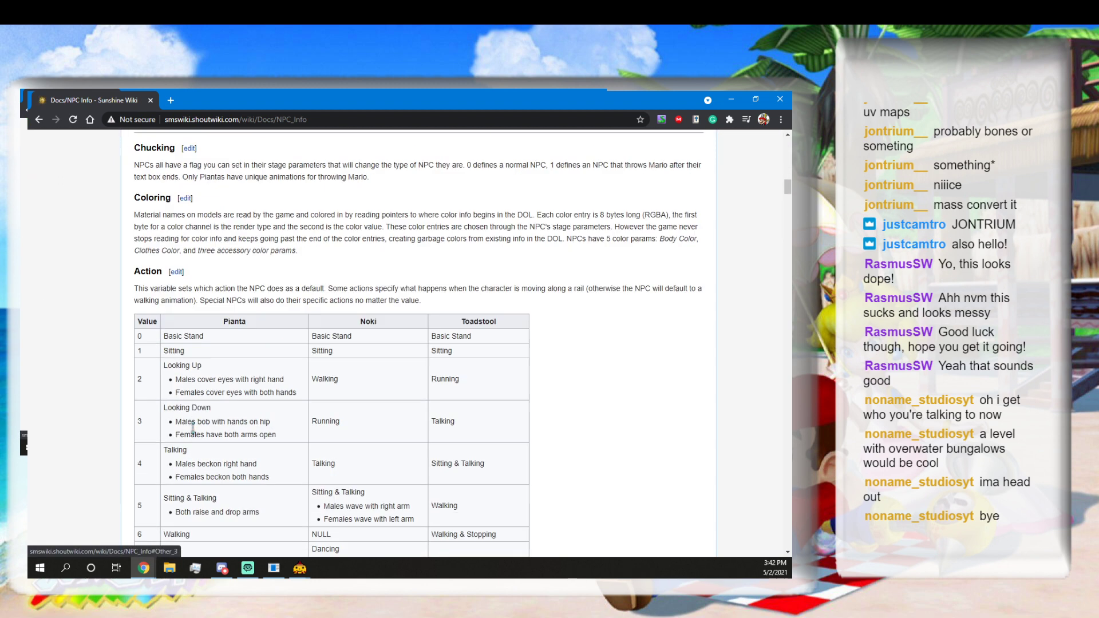
{"action": "scroll", "coordinate": [192, 427], "scroll_direction": "up", "scroll_amount": 1}
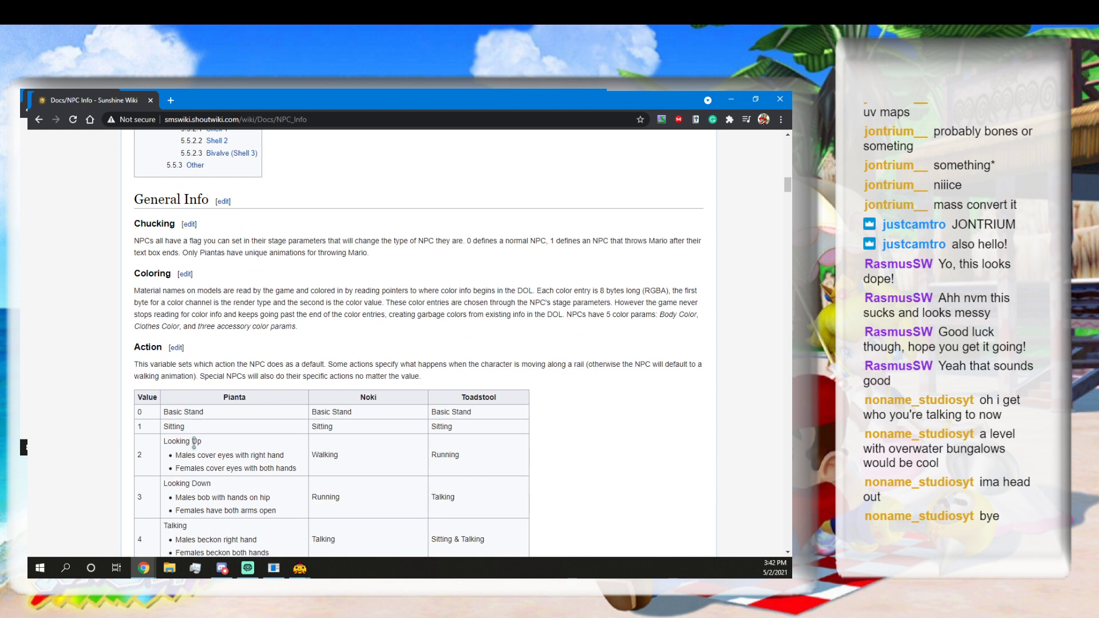
{"action": "scroll", "coordinate": [194, 443], "scroll_direction": "down", "scroll_amount": 9}
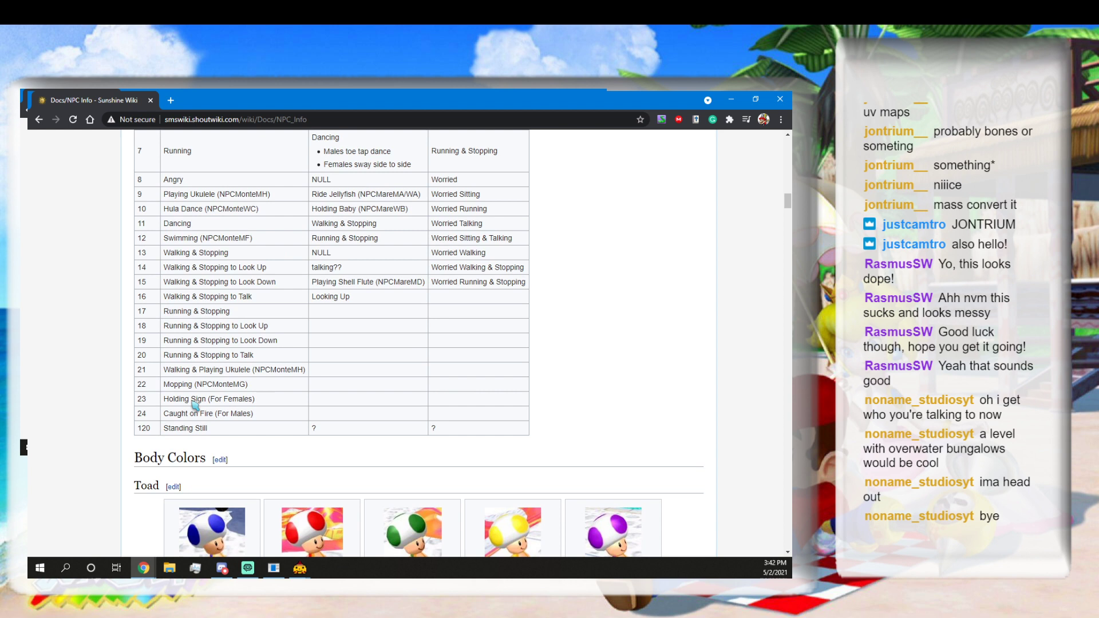
Review the Body Colors galleries for Toad, male and female Piantas, and male and female Nokis.
{"action": "scroll", "coordinate": [194, 405], "scroll_direction": "down", "scroll_amount": 5}
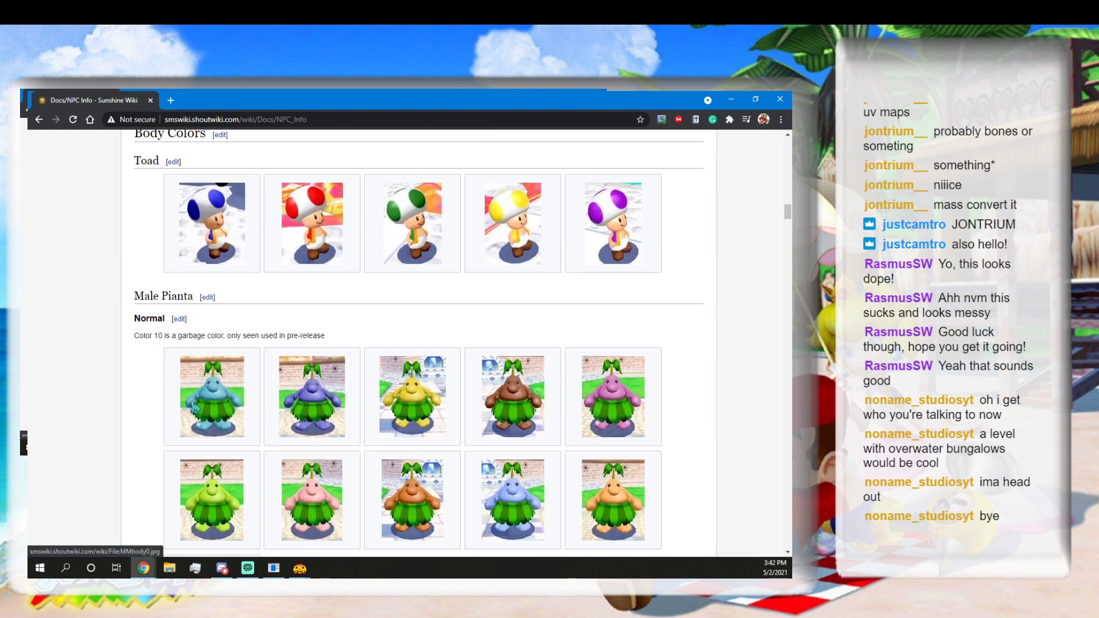
{"action": "scroll", "coordinate": [193, 408], "scroll_direction": "down", "scroll_amount": 2}
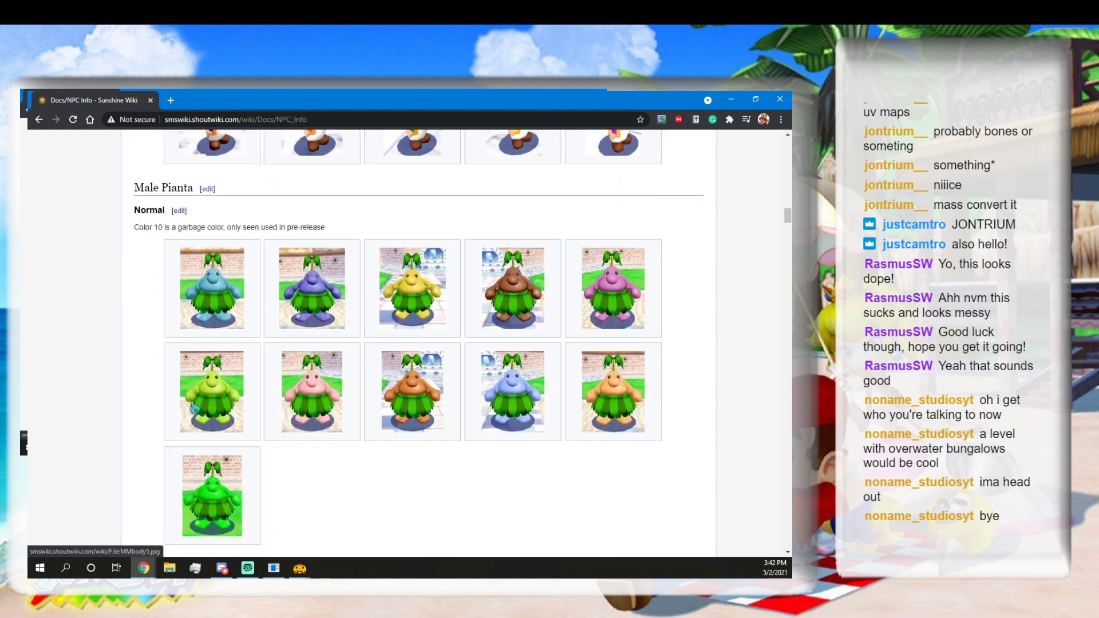
{"action": "scroll", "coordinate": [194, 407], "scroll_direction": "down", "scroll_amount": 1}
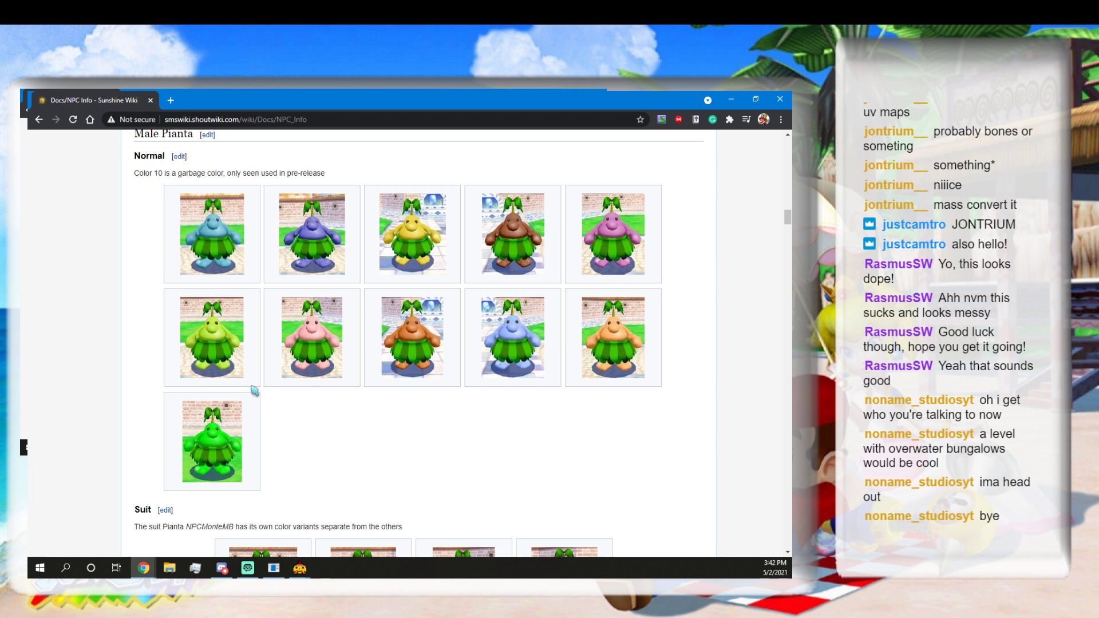
{"action": "scroll", "coordinate": [338, 372], "scroll_direction": "down", "scroll_amount": 5}
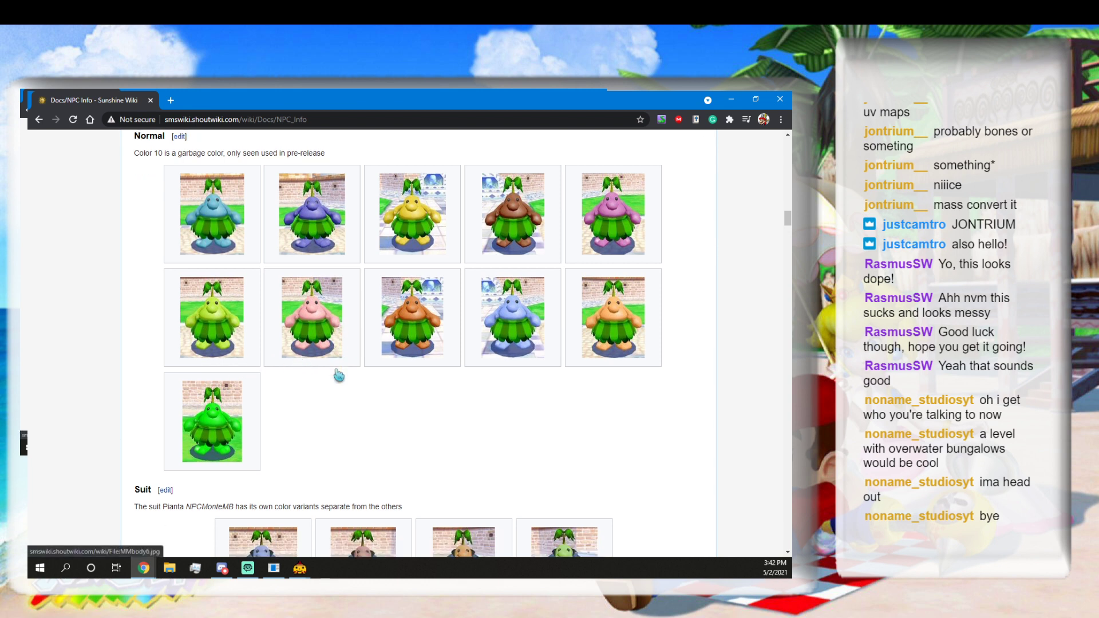
{"action": "scroll", "coordinate": [338, 374], "scroll_direction": "down", "scroll_amount": 1}
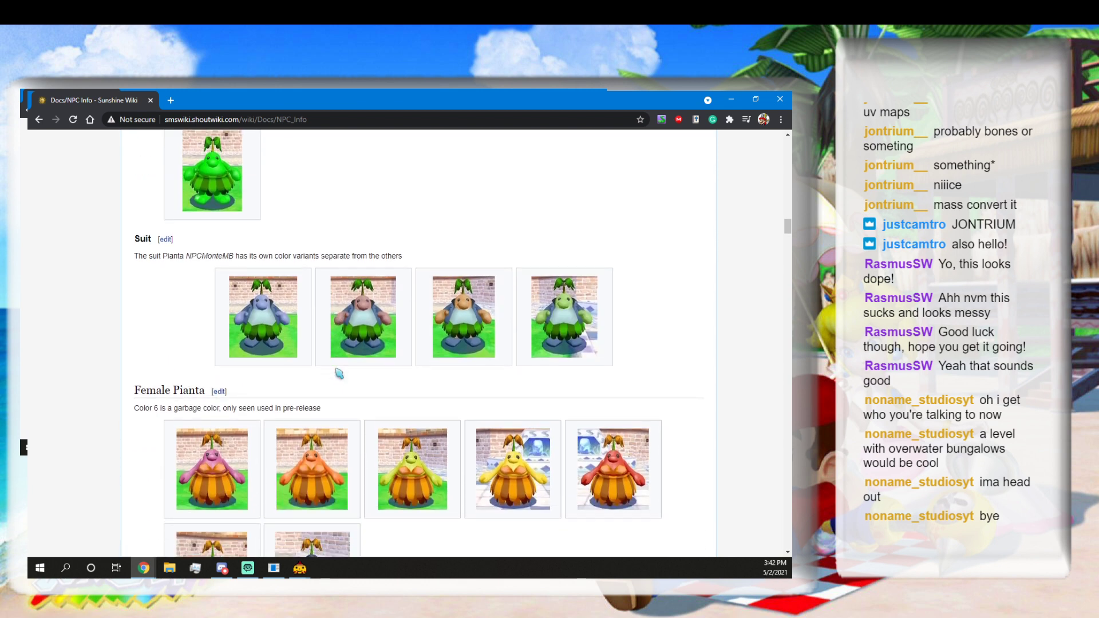
{"action": "scroll", "coordinate": [367, 371], "scroll_direction": "down", "scroll_amount": 11}
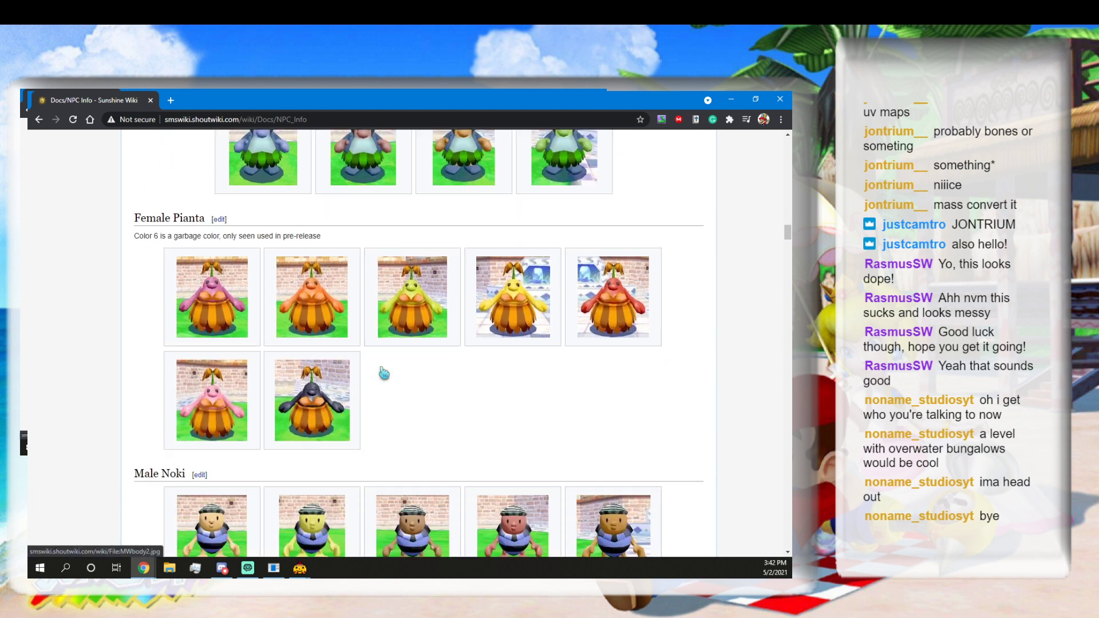
{"action": "scroll", "coordinate": [374, 372], "scroll_direction": "down", "scroll_amount": 5}
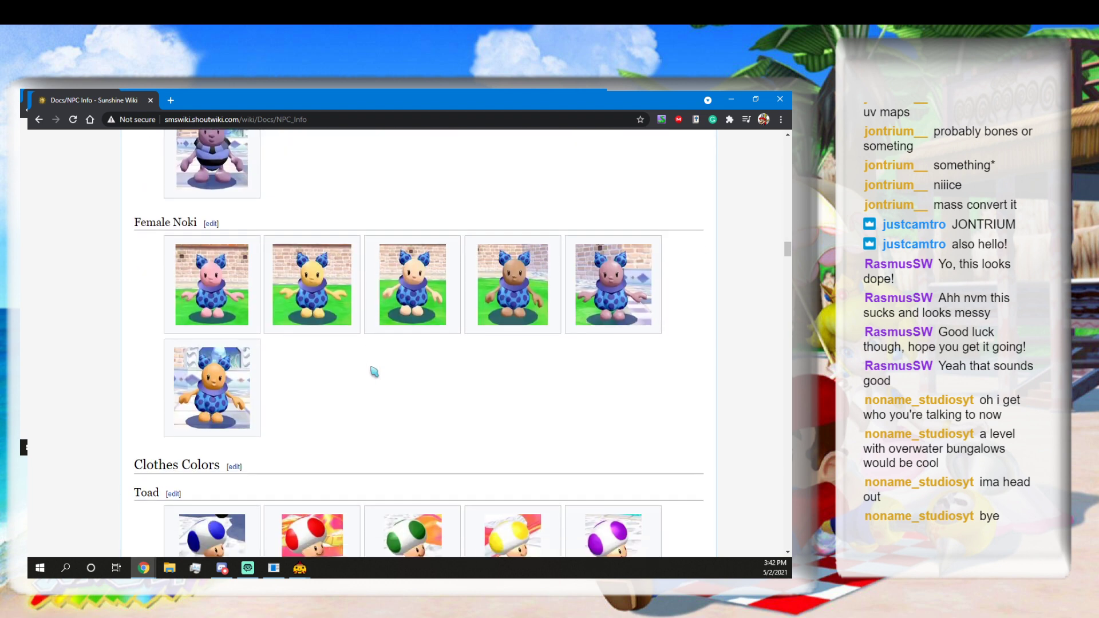
Review the Clothes Colors galleries, from Toad and Tanooki through the male Pianta shirts and suits to the female Pianta.
{"action": "scroll", "coordinate": [373, 372], "scroll_direction": "down", "scroll_amount": 4}
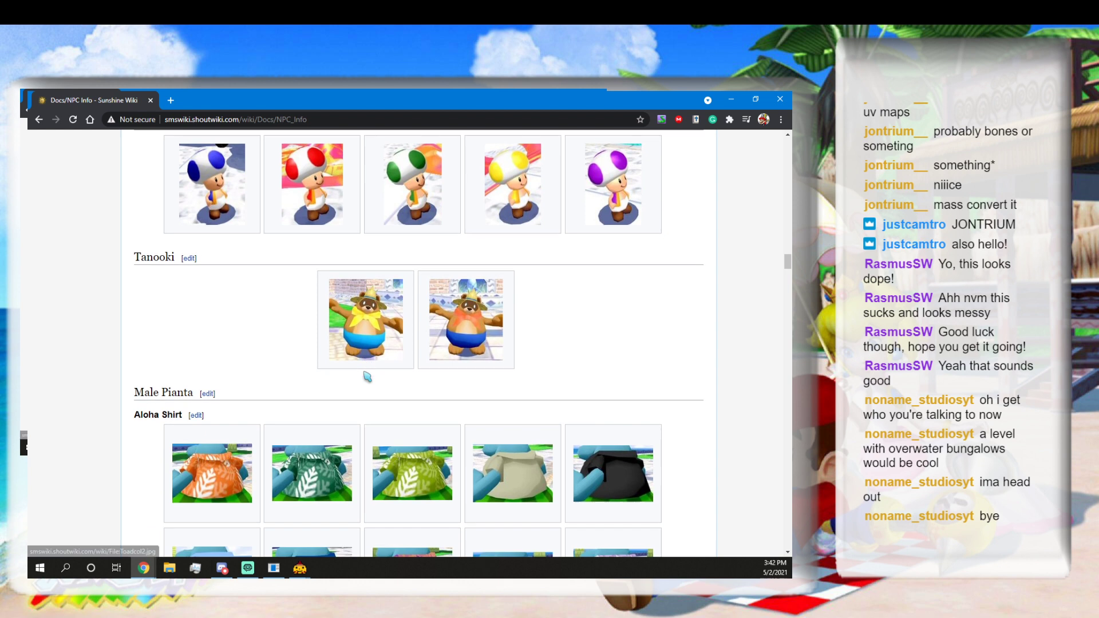
{"action": "scroll", "coordinate": [365, 376], "scroll_direction": "down", "scroll_amount": 4}
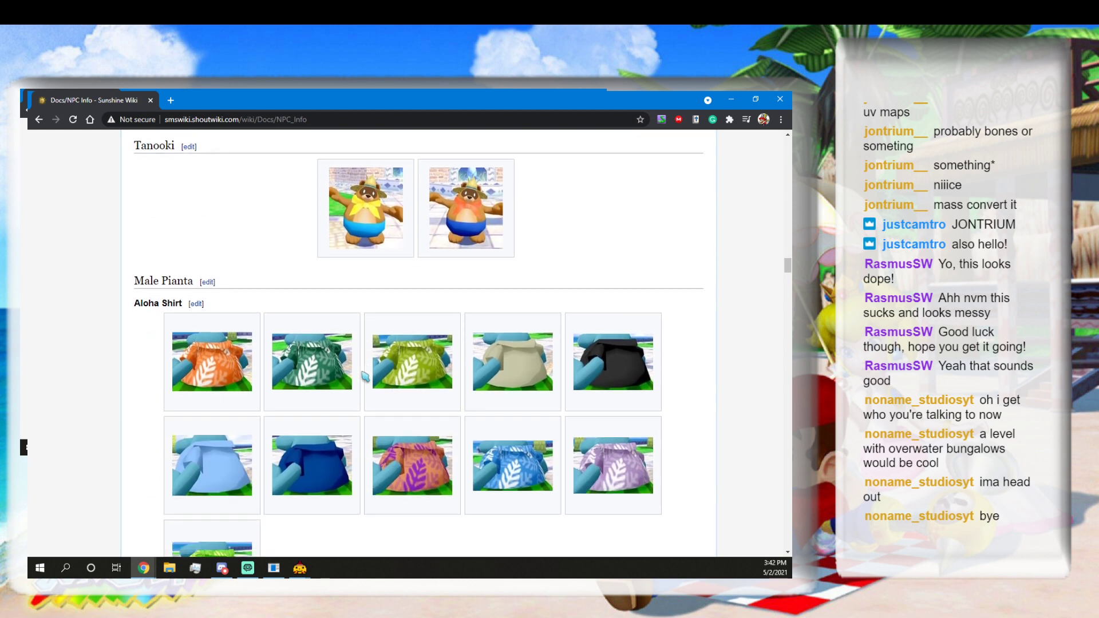
{"action": "scroll", "coordinate": [364, 376], "scroll_direction": "down", "scroll_amount": 2}
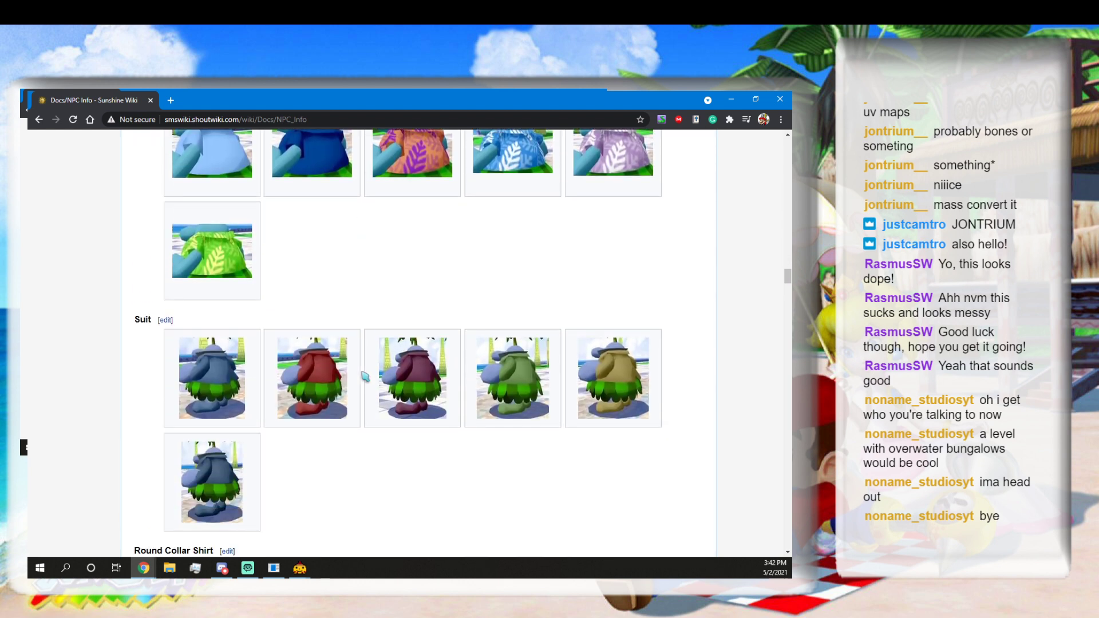
{"action": "scroll", "coordinate": [364, 375], "scroll_direction": "down", "scroll_amount": 7}
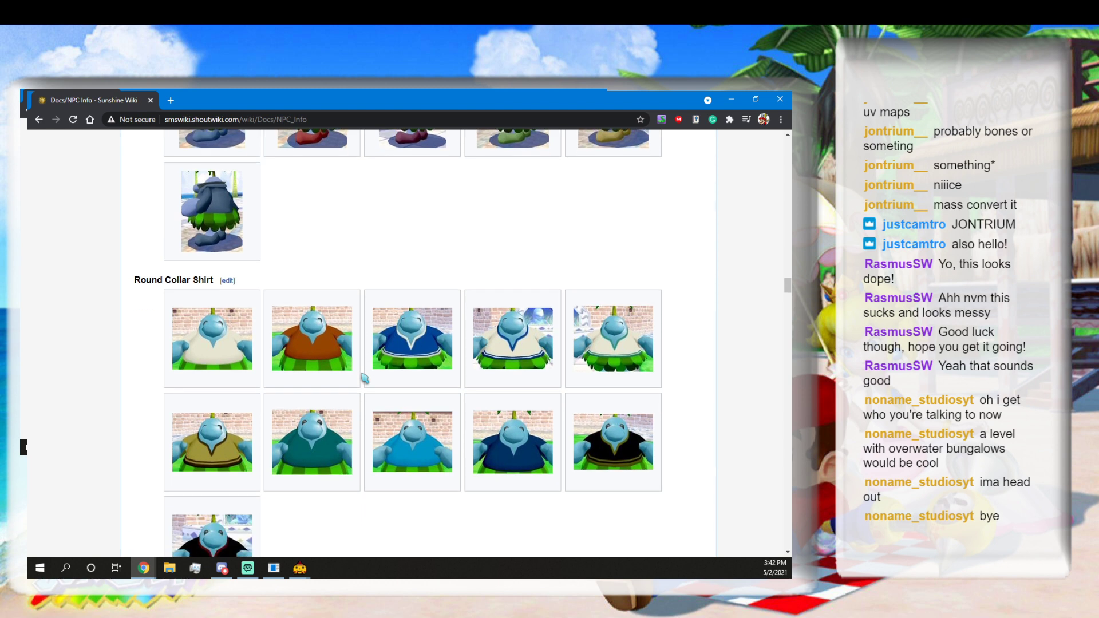
{"action": "scroll", "coordinate": [365, 377], "scroll_direction": "down", "scroll_amount": 10}
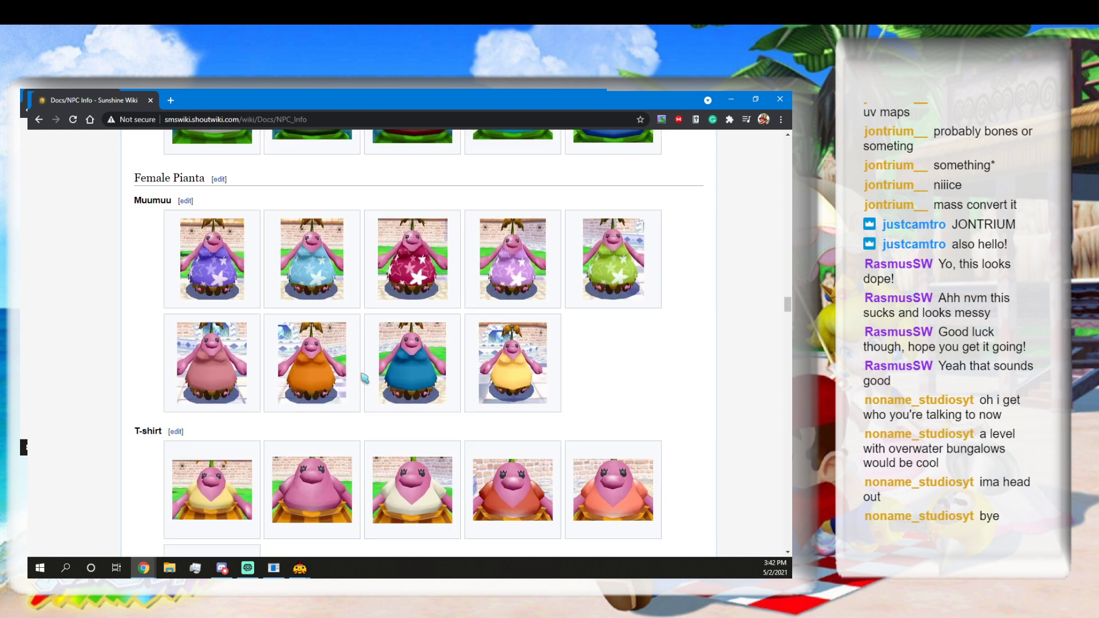
Read the Accessories value tables for Toad, Toadsworth, Princess Peach, Tanooki, Piantas and Nokis.
{"action": "scroll", "coordinate": [364, 377], "scroll_direction": "down", "scroll_amount": 6}
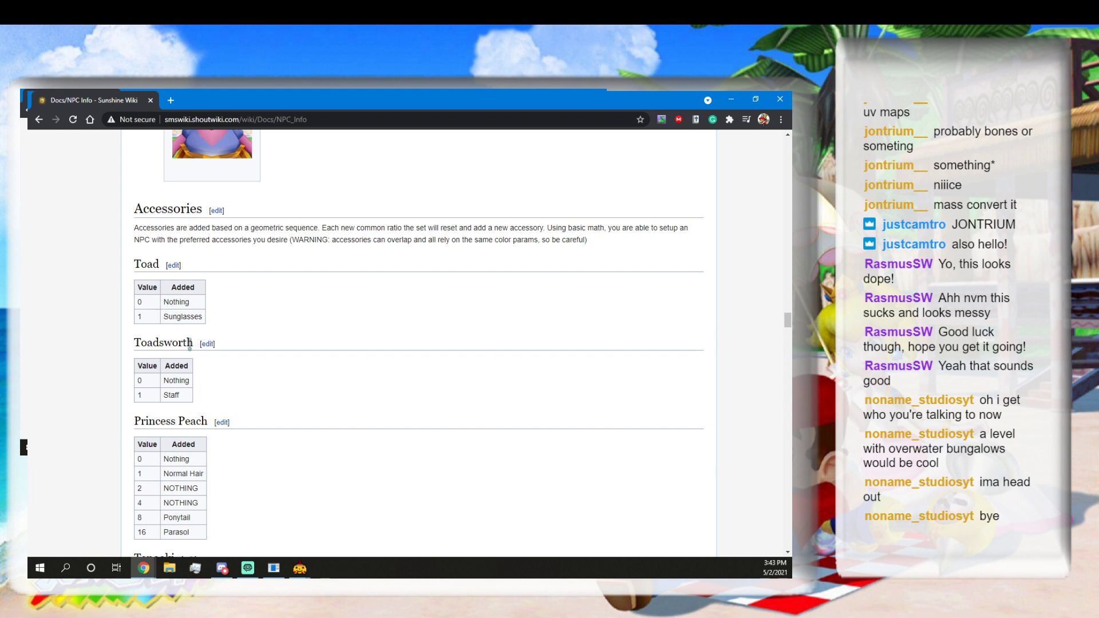
{"action": "scroll", "coordinate": [224, 442], "scroll_direction": "down", "scroll_amount": 10}
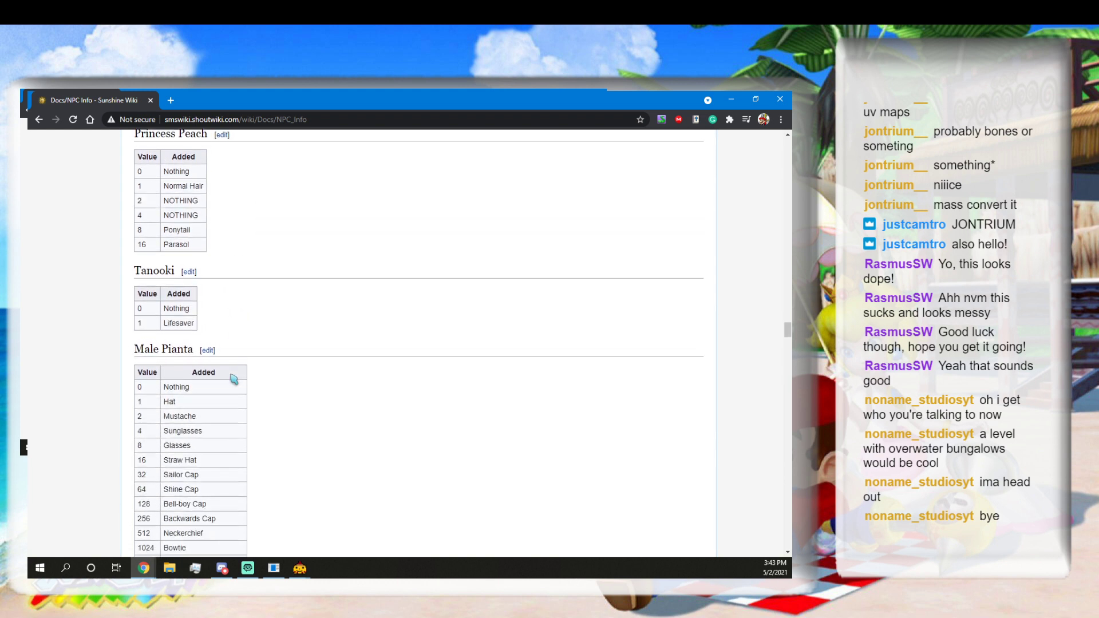
{"action": "scroll", "coordinate": [225, 401], "scroll_direction": "down", "scroll_amount": 5}
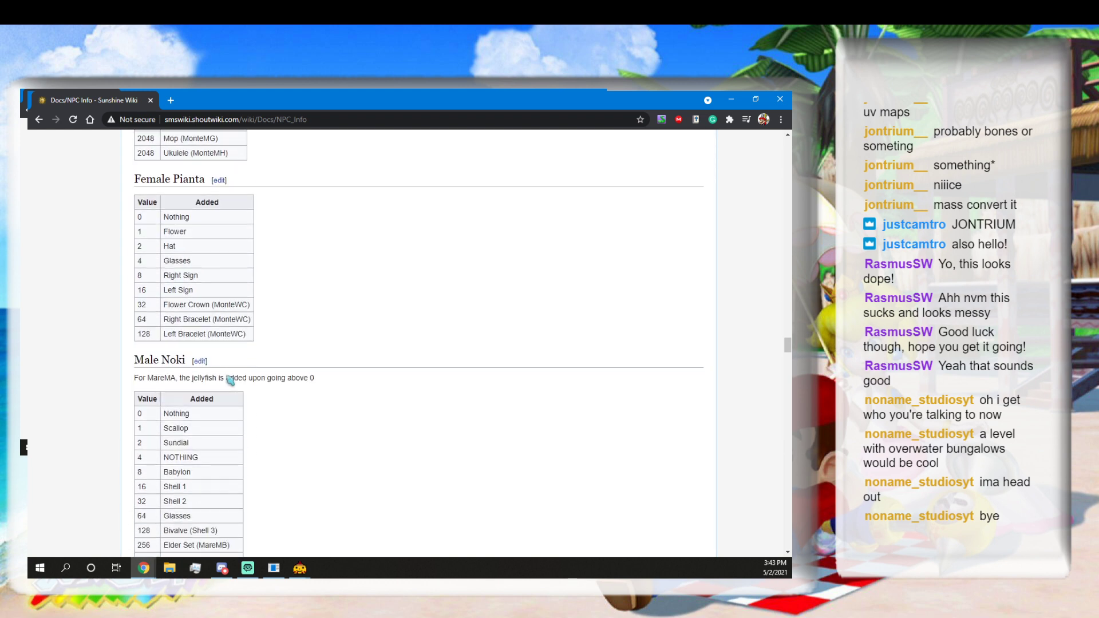
{"action": "scroll", "coordinate": [225, 393], "scroll_direction": "down", "scroll_amount": 7}
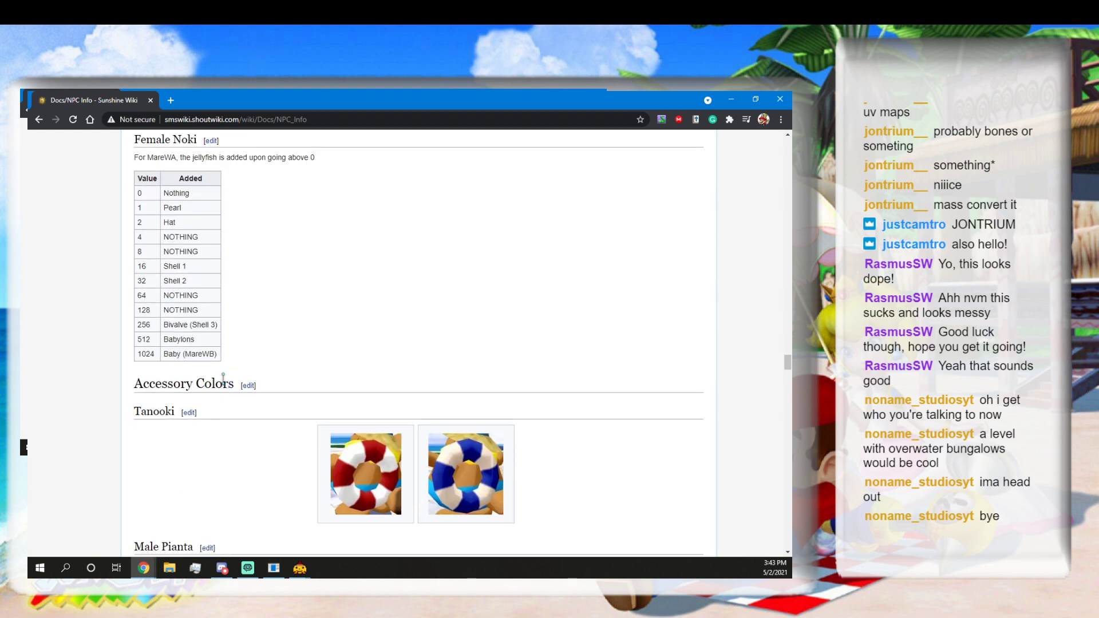
Examine the Accessory Colors for Tanooki and the male Pianta's hats, caps, mustache and neckerchief under Color Param 1 and 2.
{"action": "scroll", "coordinate": [229, 376], "scroll_direction": "down", "scroll_amount": 4}
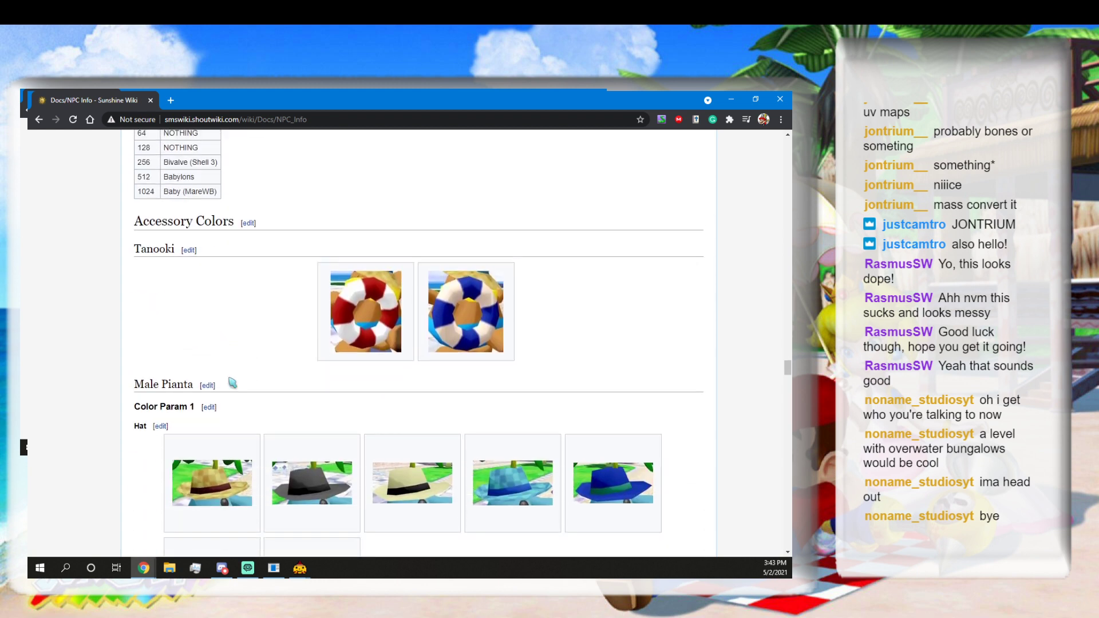
{"action": "scroll", "coordinate": [232, 382], "scroll_direction": "down", "scroll_amount": 1}
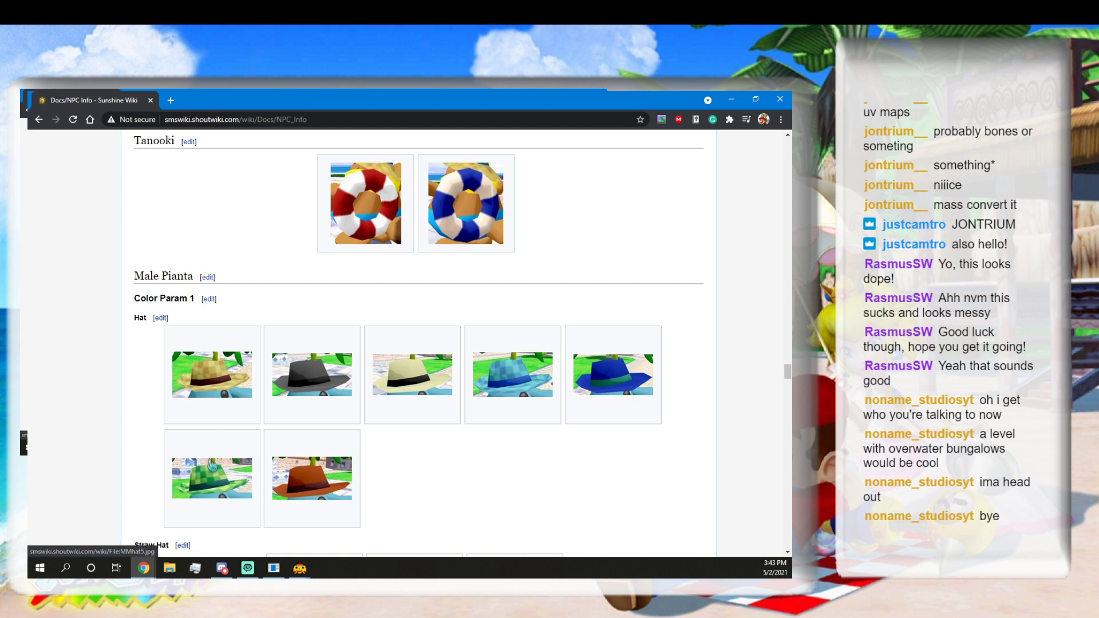
{"action": "scroll", "coordinate": [212, 438], "scroll_direction": "down", "scroll_amount": 1}
{"action": "scroll", "coordinate": [209, 411], "scroll_direction": "down", "scroll_amount": 1}
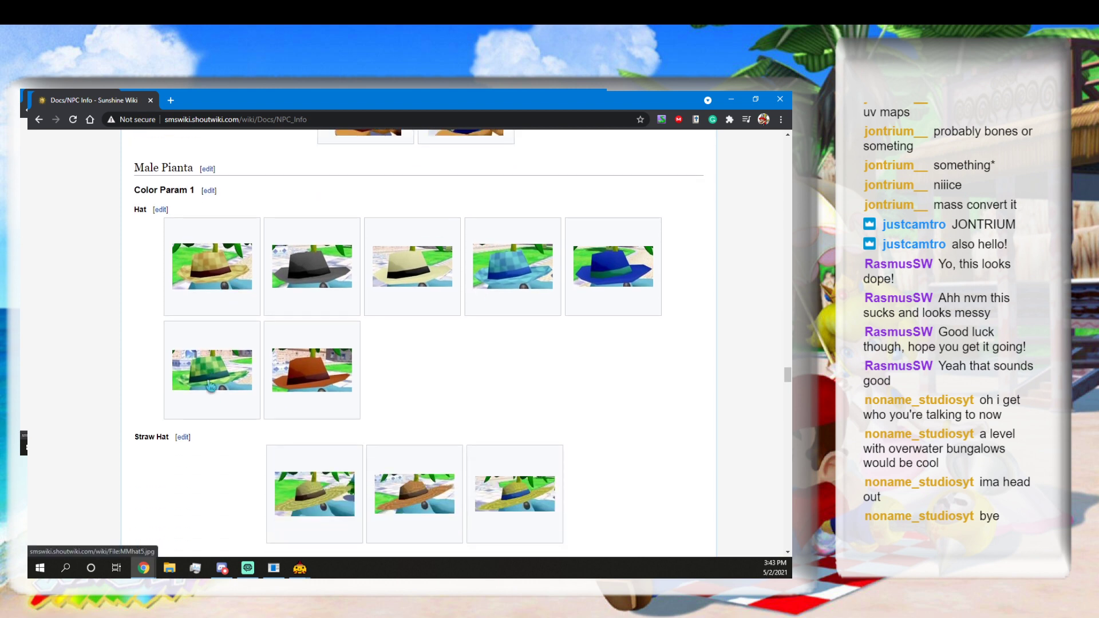
{"action": "scroll", "coordinate": [211, 395], "scroll_direction": "down", "scroll_amount": 2}
{"action": "scroll", "coordinate": [211, 389], "scroll_direction": "down", "scroll_amount": 5}
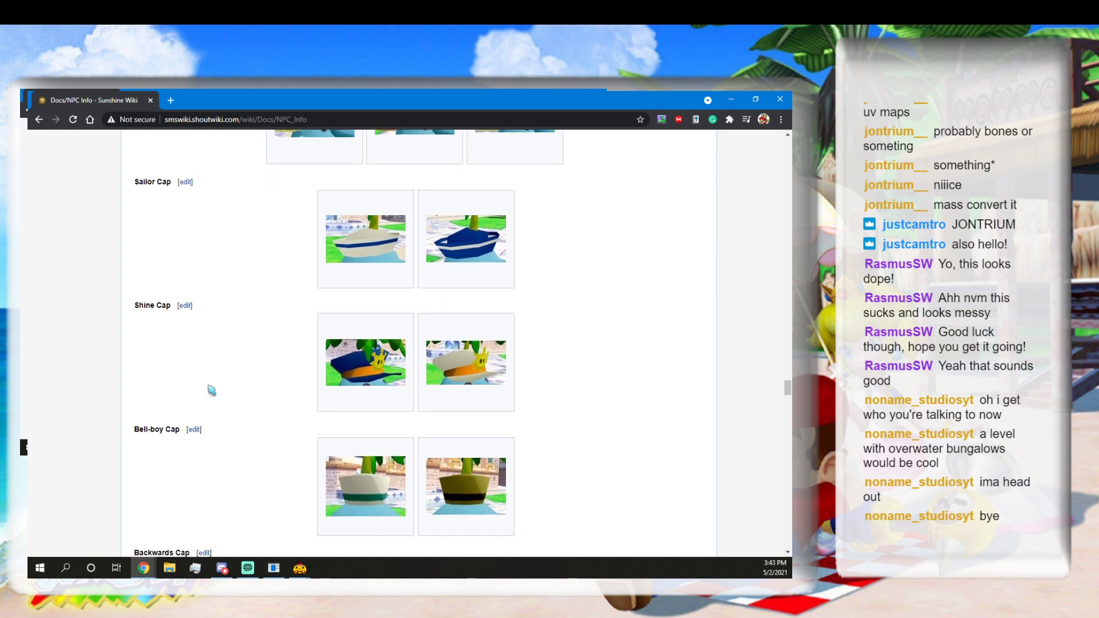
{"action": "scroll", "coordinate": [211, 389], "scroll_direction": "down", "scroll_amount": 1}
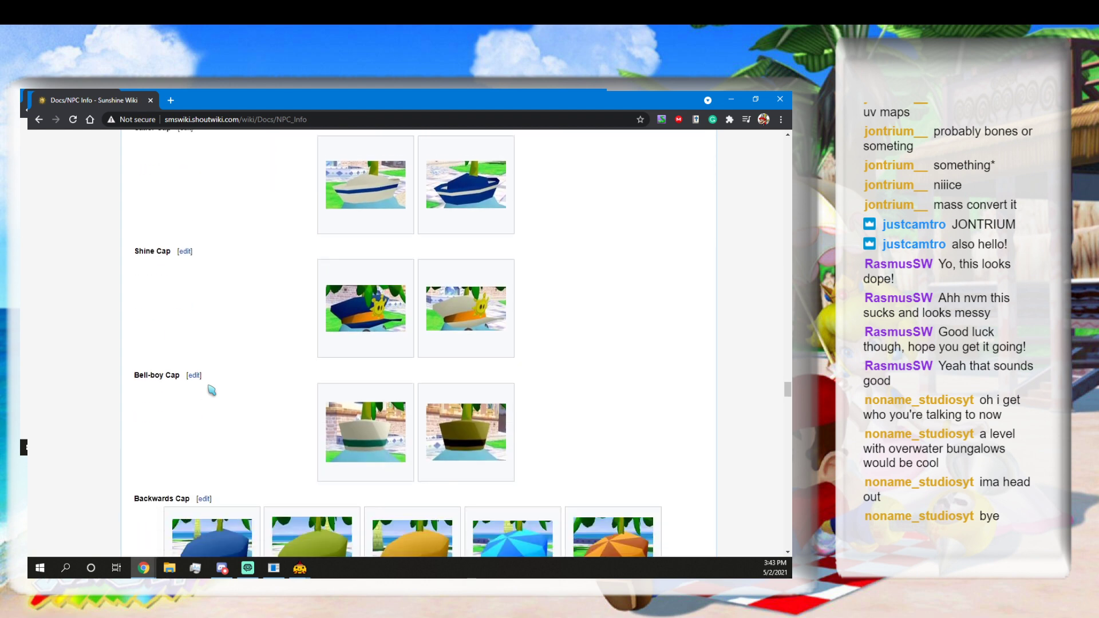
{"action": "scroll", "coordinate": [211, 389], "scroll_direction": "down", "scroll_amount": 1}
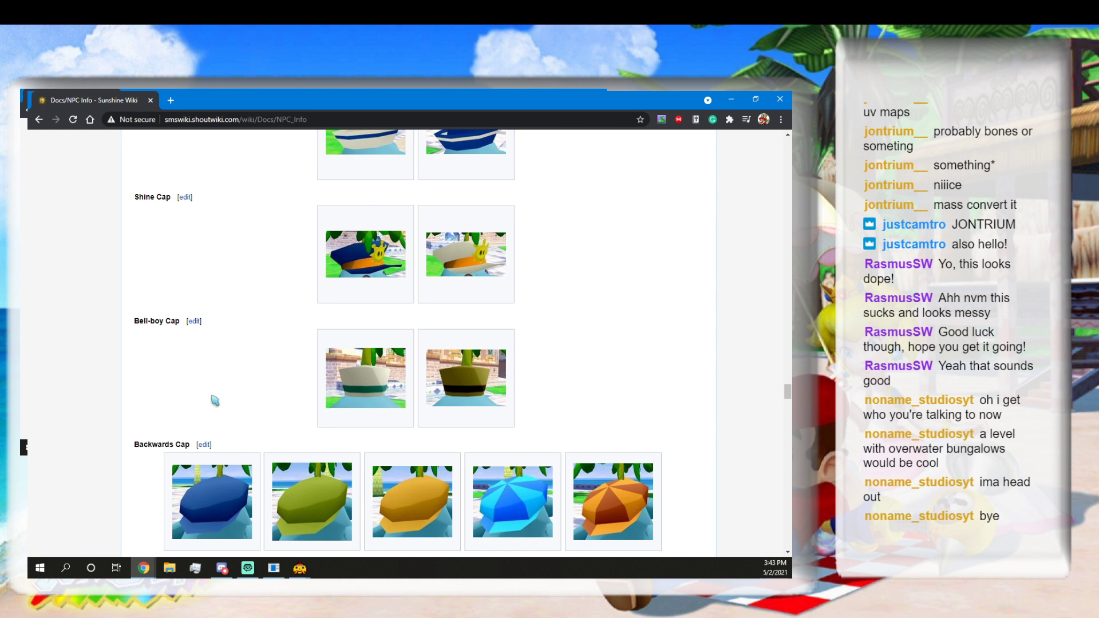
{"action": "scroll", "coordinate": [214, 400], "scroll_direction": "down", "scroll_amount": 5}
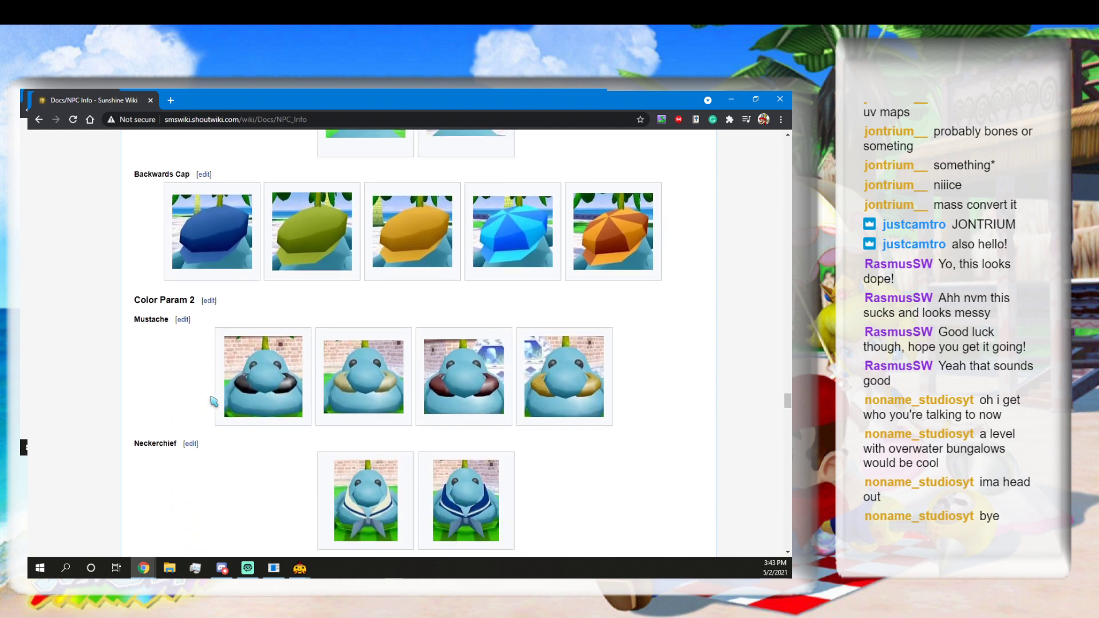
Examine the remaining Accessory Colors galleries, from the male Pianta's glasses through the female Pianta to the male and female Nokis.
{"action": "scroll", "coordinate": [213, 400], "scroll_direction": "down", "scroll_amount": 5}
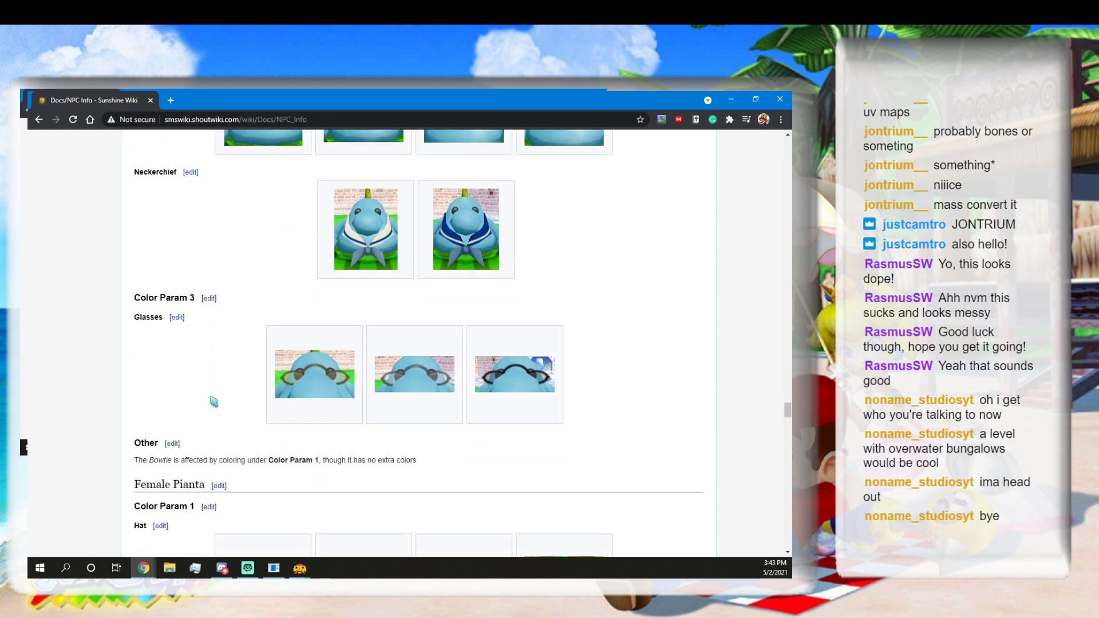
{"action": "scroll", "coordinate": [214, 401], "scroll_direction": "down", "scroll_amount": 5}
{"action": "scroll", "coordinate": [214, 400], "scroll_direction": "down", "scroll_amount": 4}
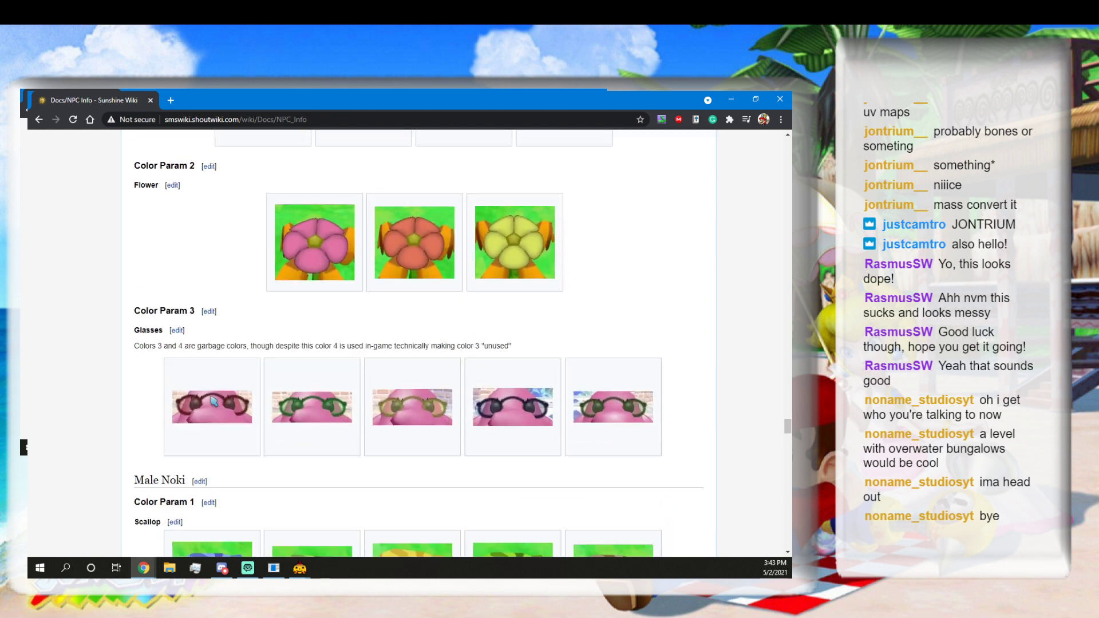
{"action": "scroll", "coordinate": [213, 401], "scroll_direction": "down", "scroll_amount": 10}
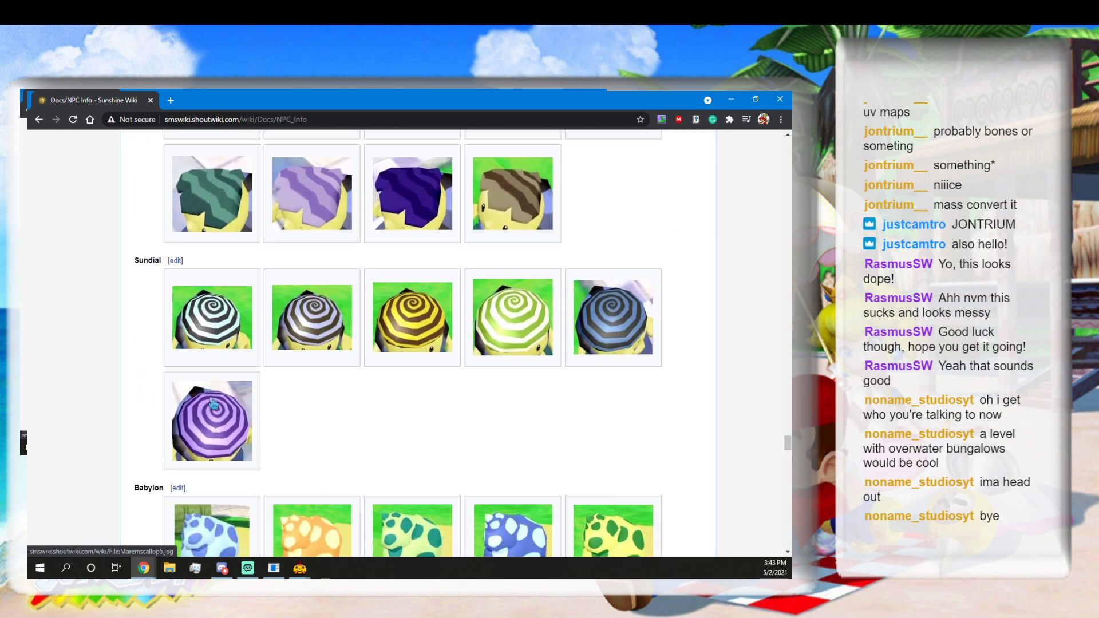
{"action": "scroll", "coordinate": [214, 403], "scroll_direction": "down", "scroll_amount": 16}
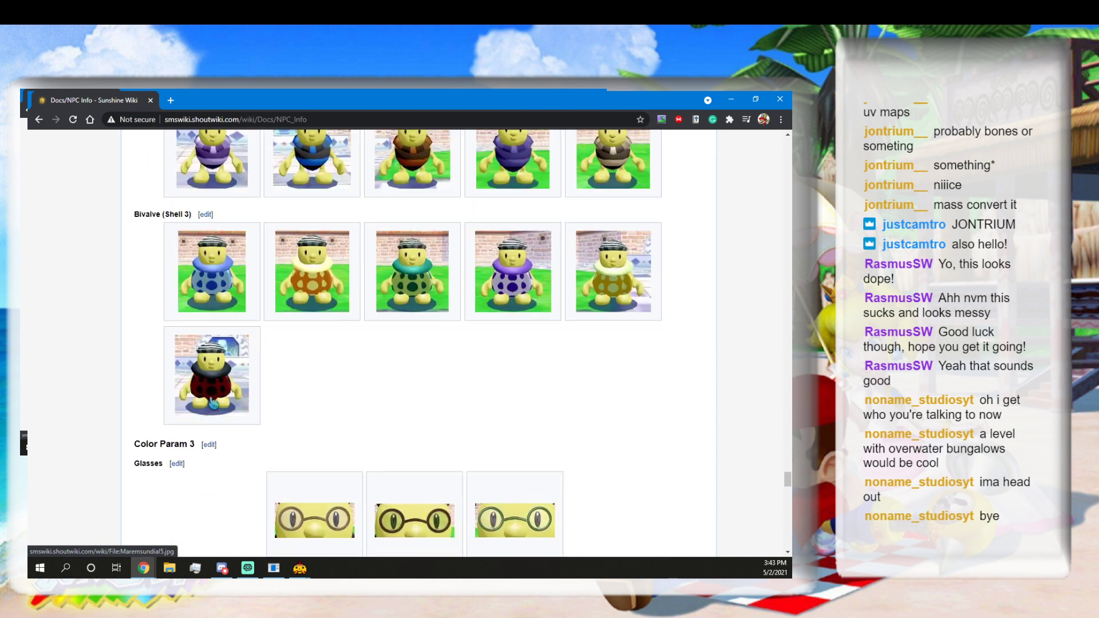
{"action": "scroll", "coordinate": [213, 402], "scroll_direction": "down", "scroll_amount": 20}
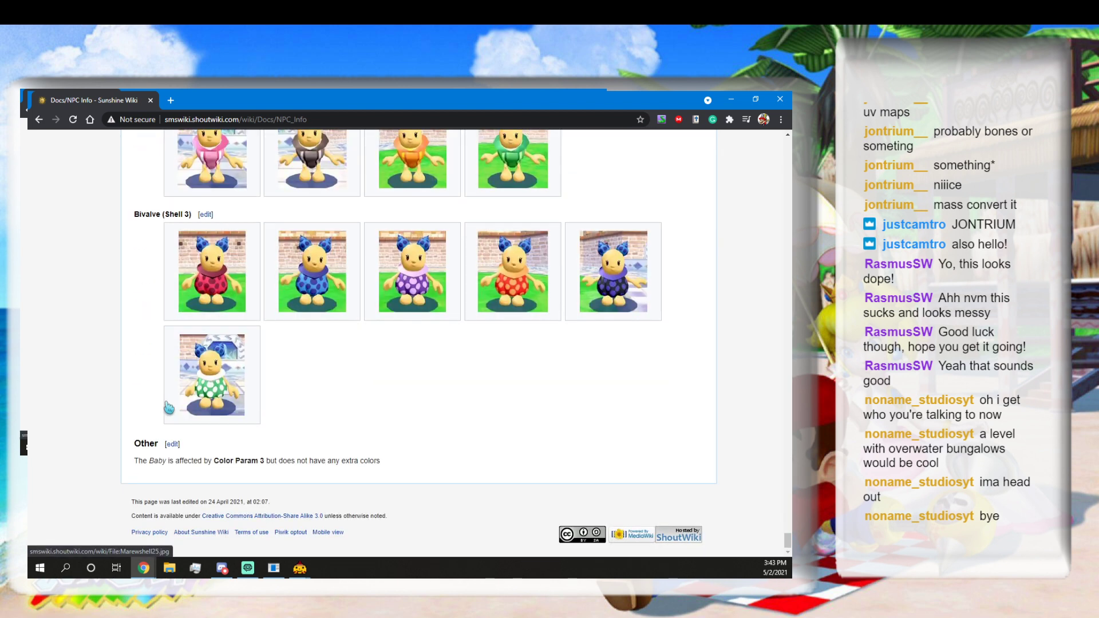
{"action": "scroll", "coordinate": [172, 394], "scroll_direction": "up", "scroll_amount": 10}
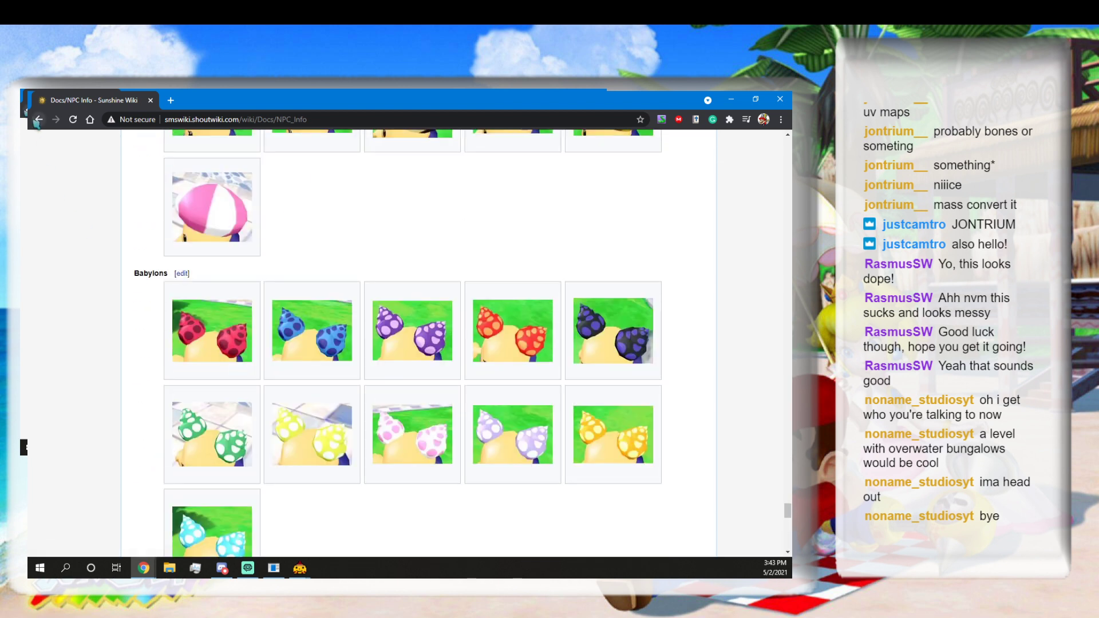
Return to the Docs index, look through its topics, read the Scripting page and go back.
{"action": "left_click", "coordinate": [39, 119]}
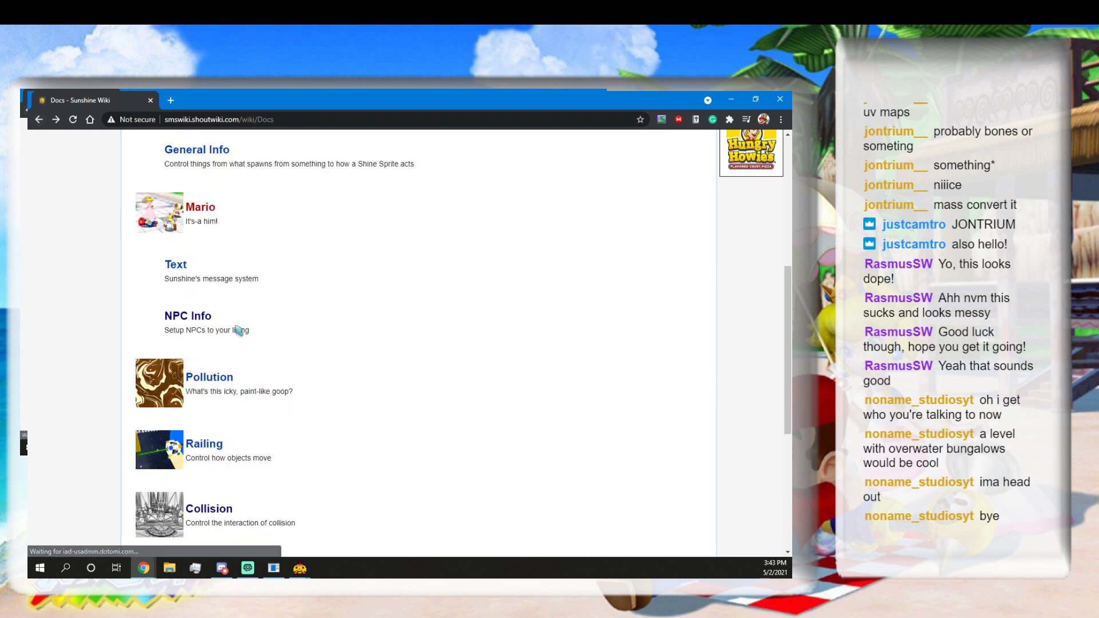
{"action": "scroll", "coordinate": [237, 330], "scroll_direction": "down", "scroll_amount": 3}
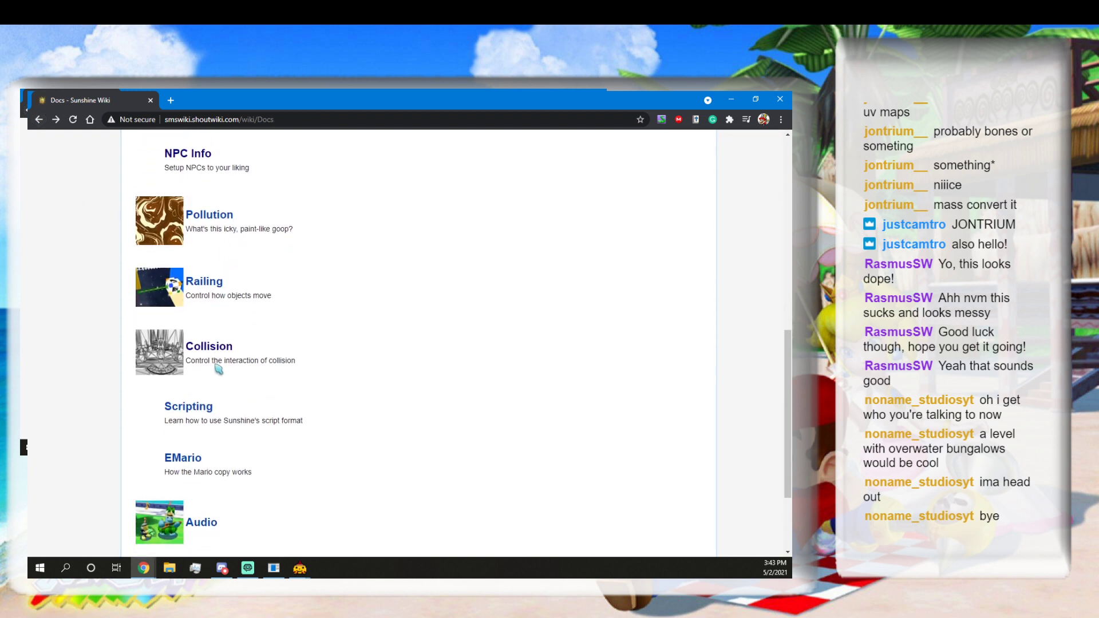
{"action": "scroll", "coordinate": [195, 416], "scroll_direction": "down", "scroll_amount": 2}
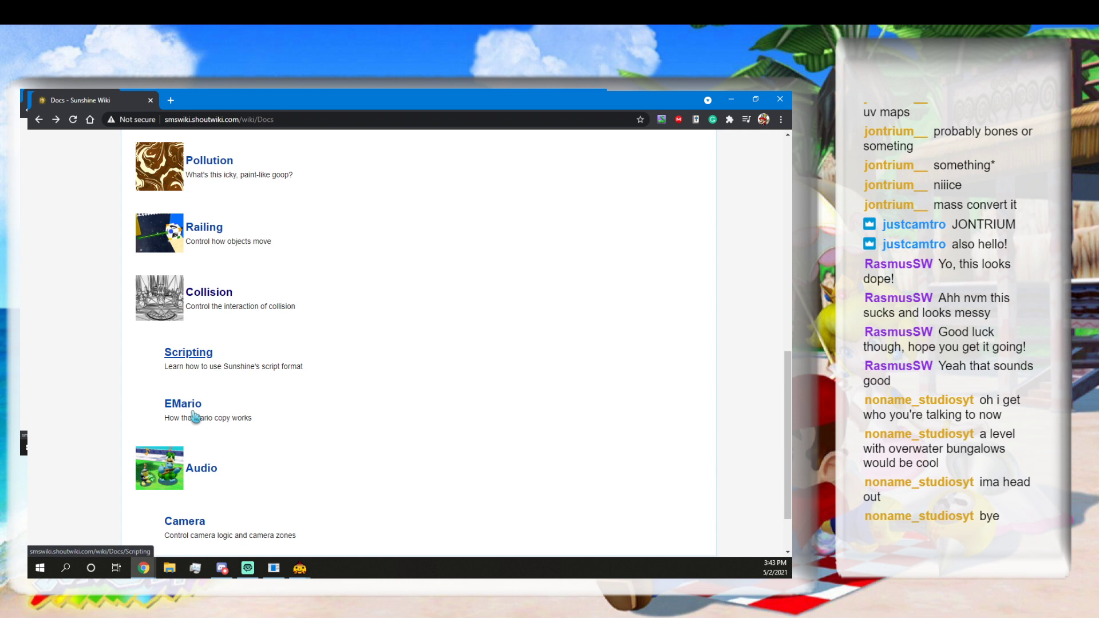
{"action": "left_click", "coordinate": [174, 304]}
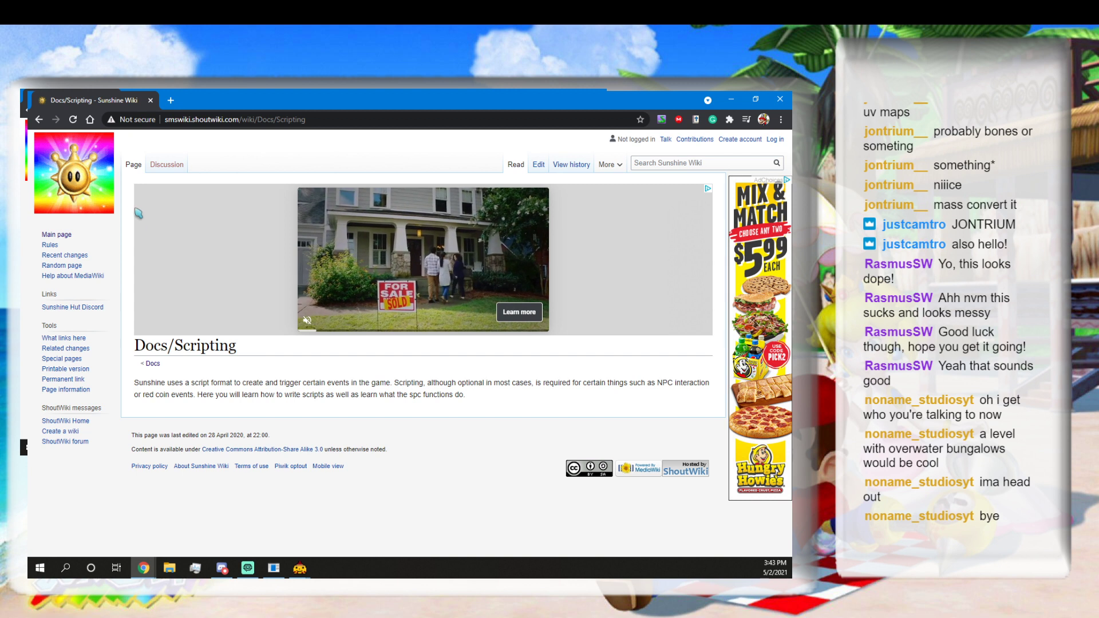
{"action": "key", "text": "alt+Left"}
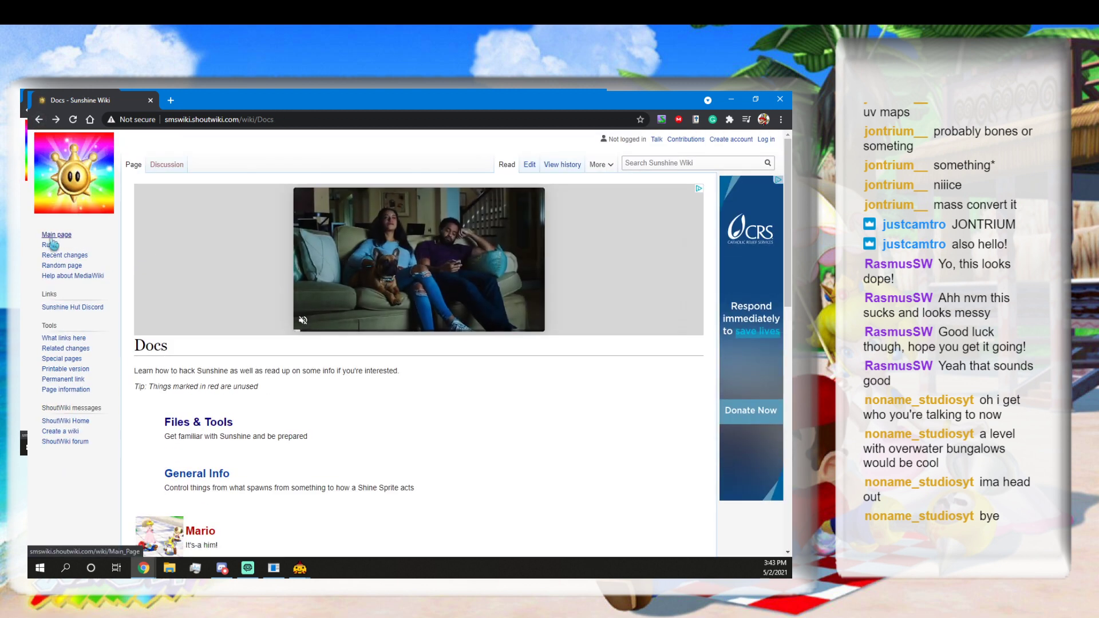
Open the Sunshine Wiki main page and look over its About, Articles, Did You Know and News sections.
{"action": "left_click", "coordinate": [51, 237]}
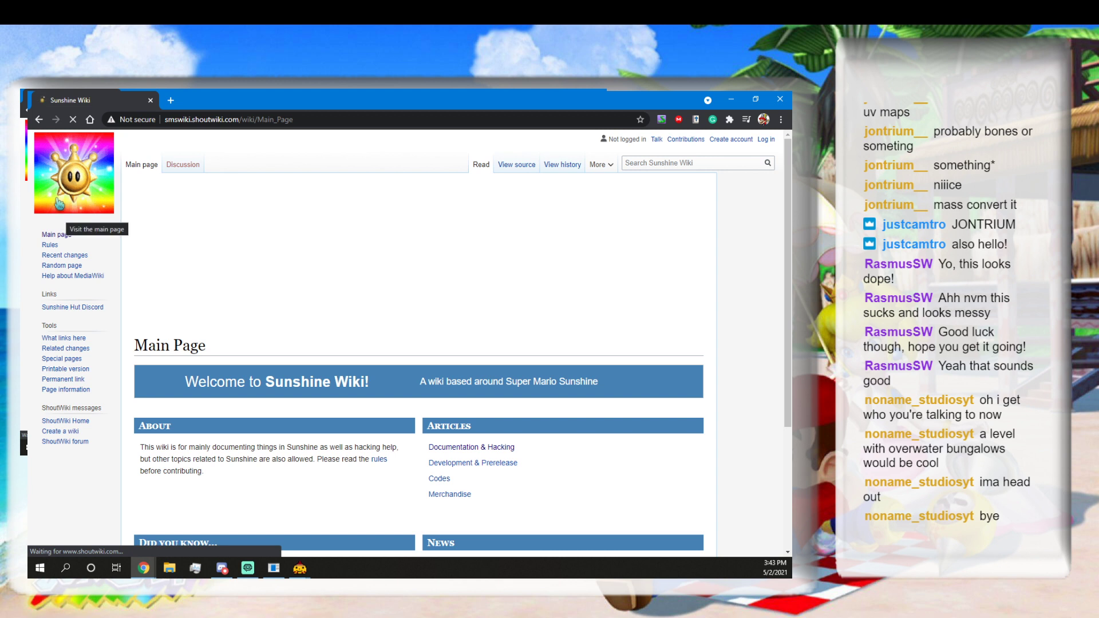
{"action": "scroll", "coordinate": [247, 403], "scroll_direction": "down", "scroll_amount": 3}
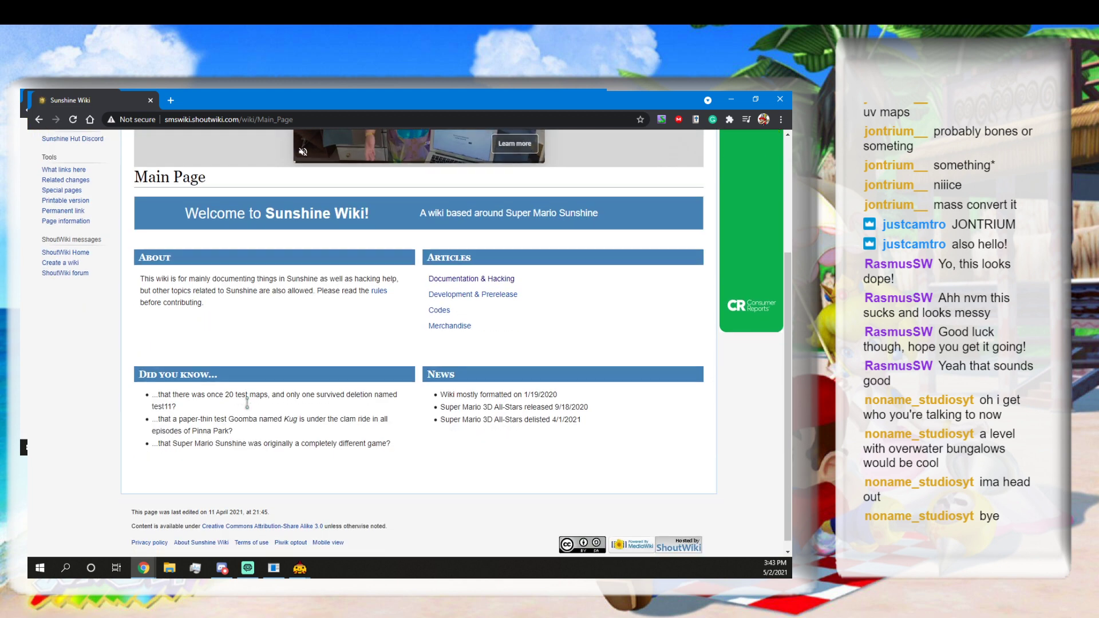
{"action": "scroll", "coordinate": [252, 403], "scroll_direction": "up", "scroll_amount": 3}
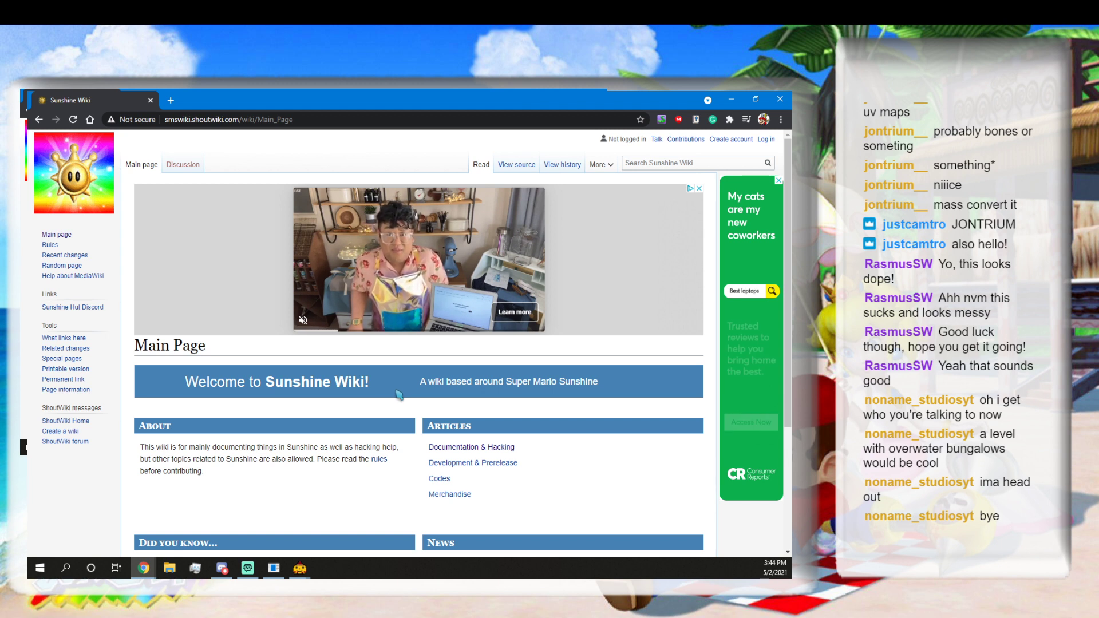
Open the Codes article and read the Gecko codes from Reenable SPCPrint through Disable Casual Camera Rotation.
{"action": "left_click", "coordinate": [434, 478]}
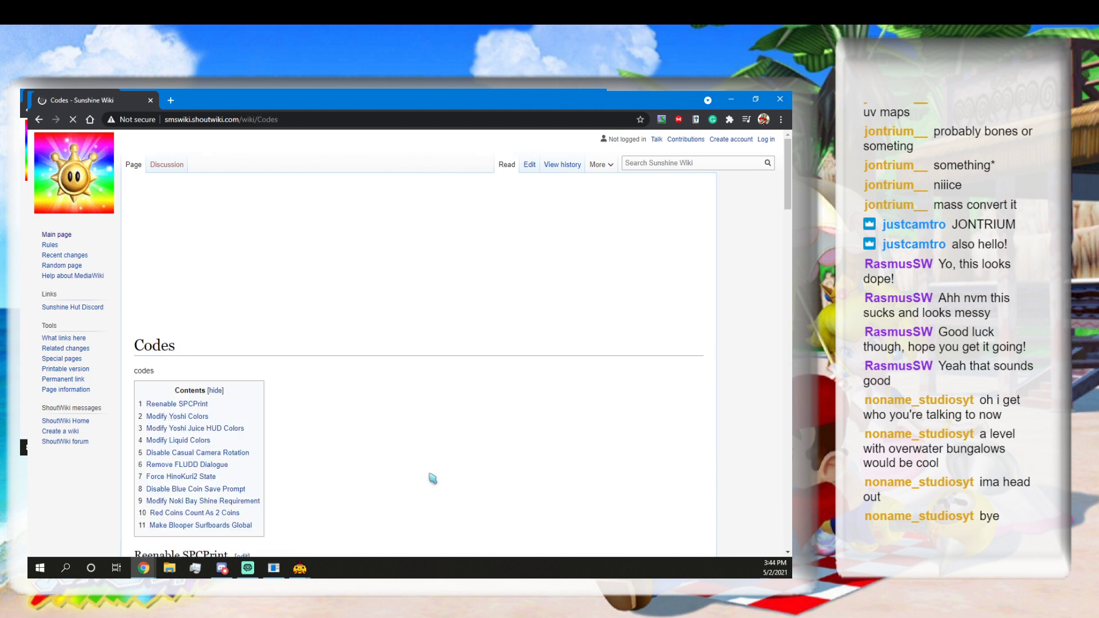
{"action": "scroll", "coordinate": [410, 476], "scroll_direction": "down", "scroll_amount": 4}
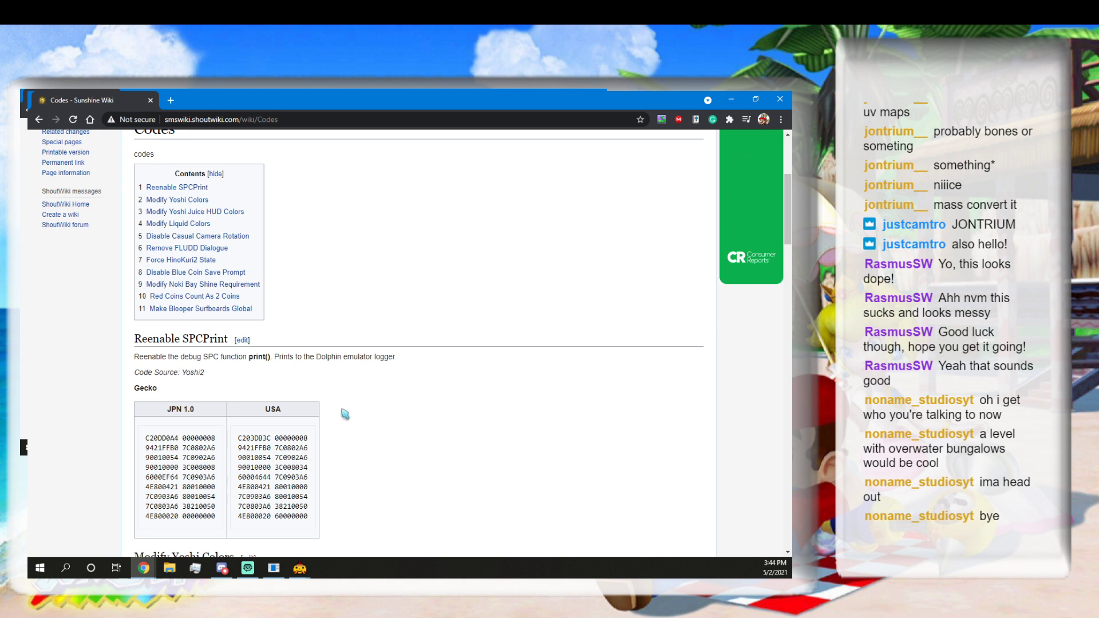
{"action": "scroll", "coordinate": [344, 408], "scroll_direction": "down", "scroll_amount": 5}
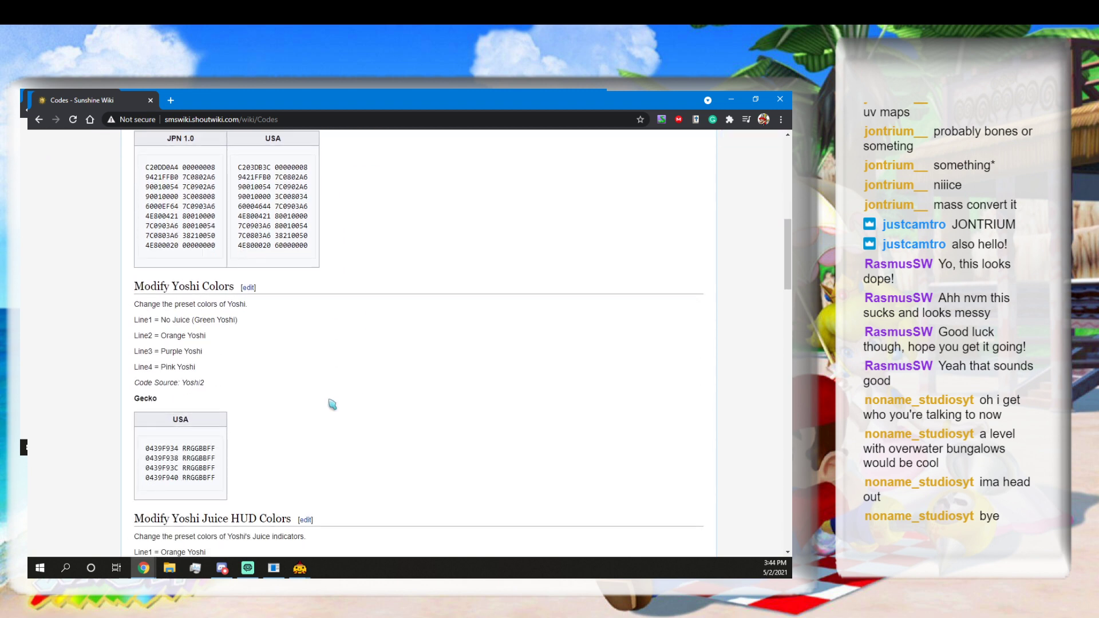
{"action": "scroll", "coordinate": [332, 404], "scroll_direction": "down", "scroll_amount": 4}
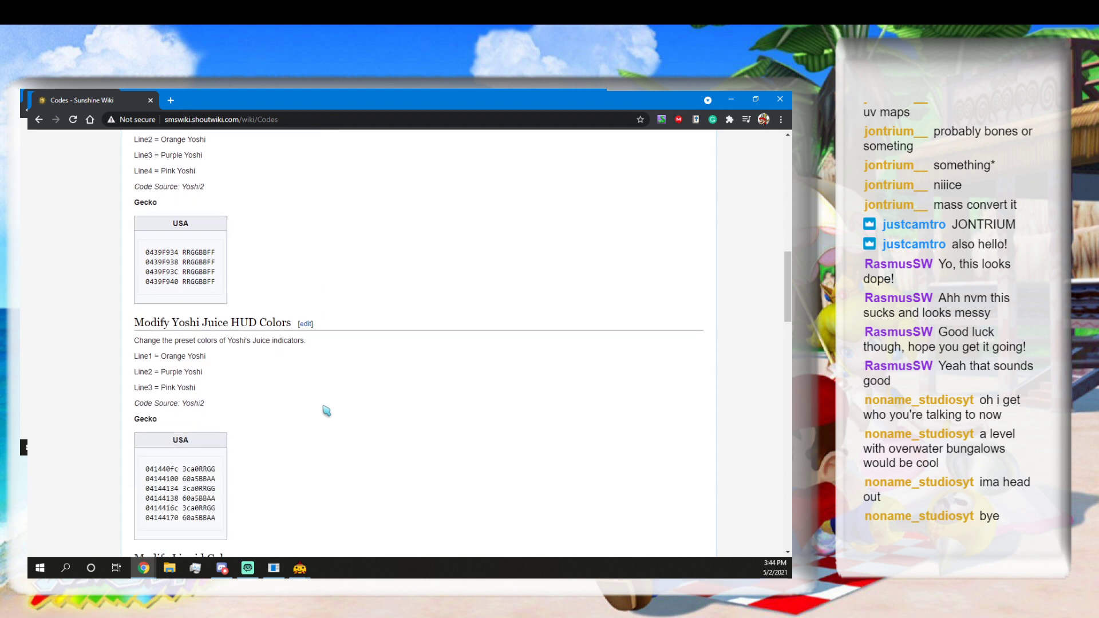
{"action": "scroll", "coordinate": [298, 416], "scroll_direction": "down", "scroll_amount": 4}
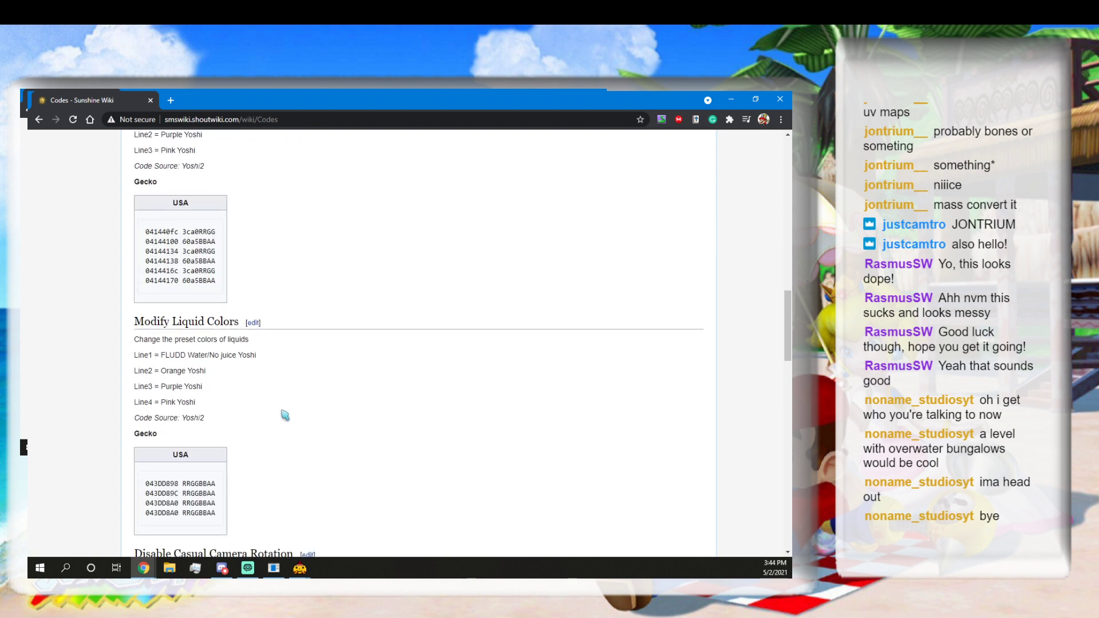
{"action": "scroll", "coordinate": [291, 438], "scroll_direction": "down", "scroll_amount": 4}
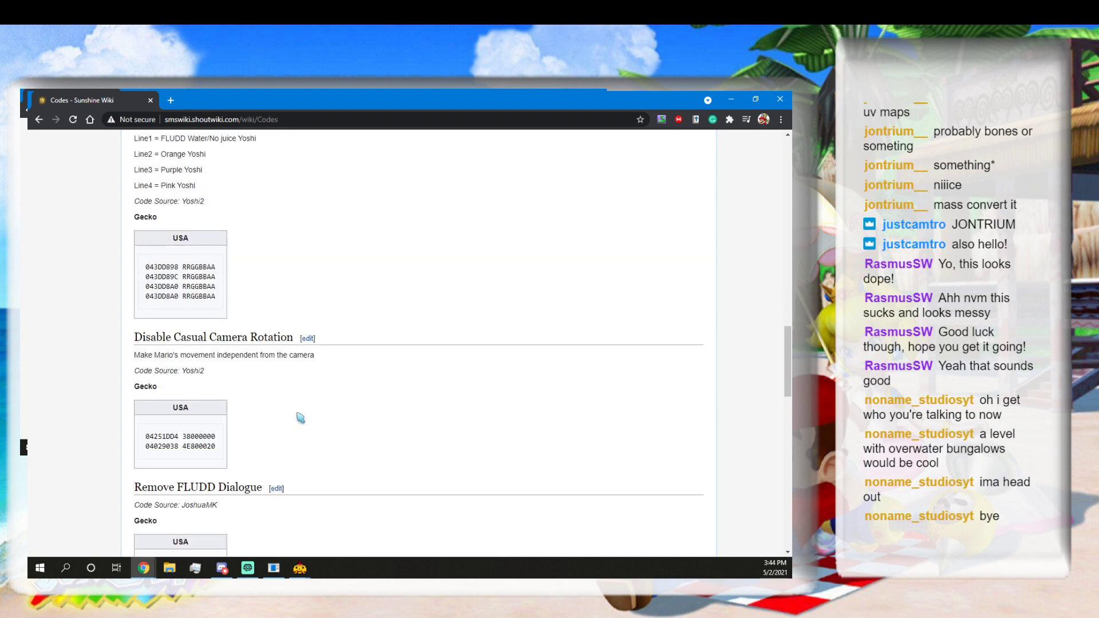
Read the remaining Gecko codes, from Remove FLUDD Dialogue through Make Blooper Surfboards Global.
{"action": "scroll", "coordinate": [303, 428], "scroll_direction": "down", "scroll_amount": 3}
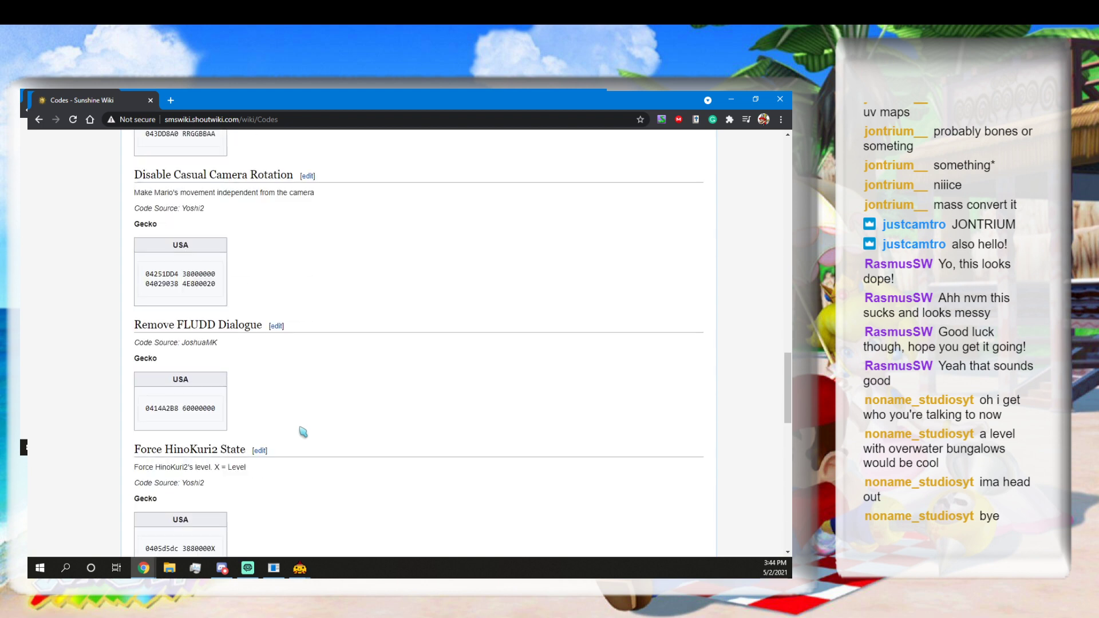
{"action": "scroll", "coordinate": [303, 432], "scroll_direction": "down", "scroll_amount": 3}
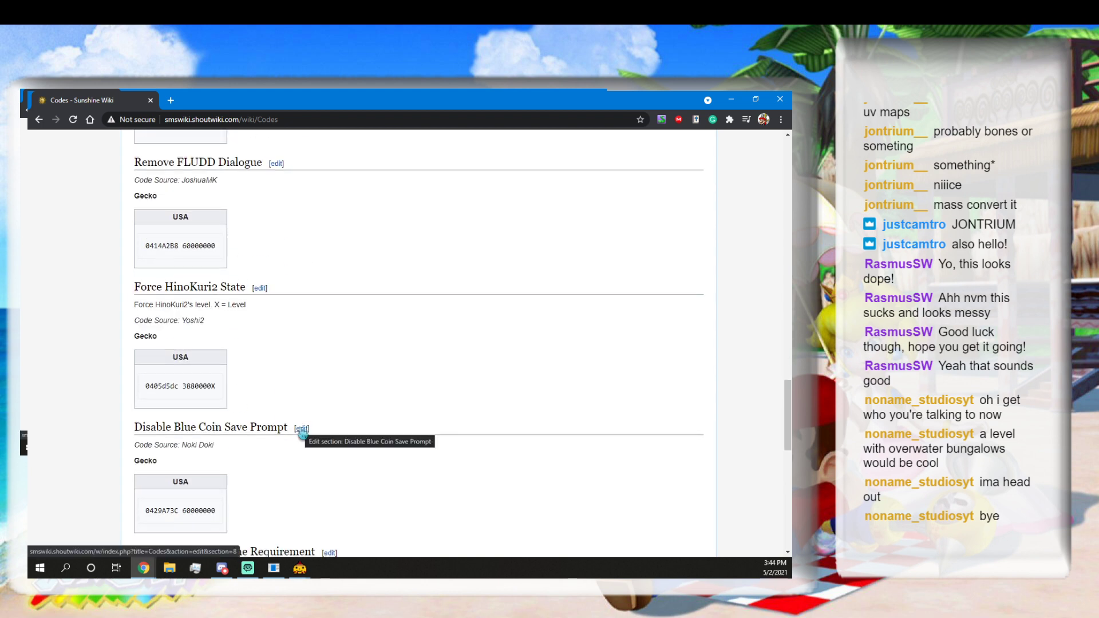
{"action": "scroll", "coordinate": [363, 455], "scroll_direction": "down", "scroll_amount": 2}
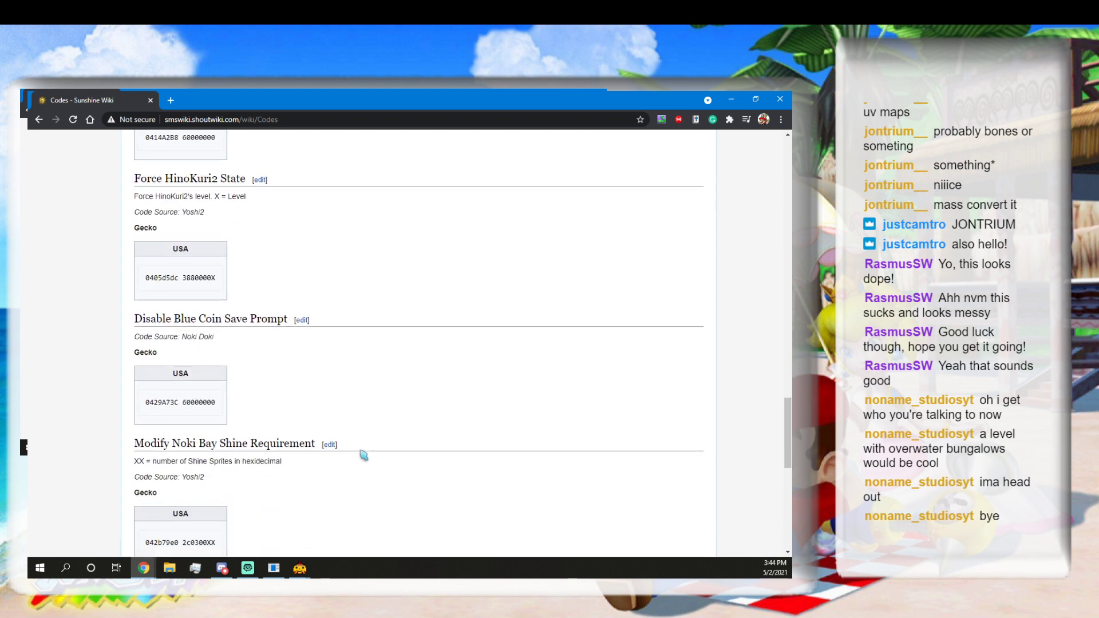
{"action": "scroll", "coordinate": [363, 455], "scroll_direction": "down", "scroll_amount": 2}
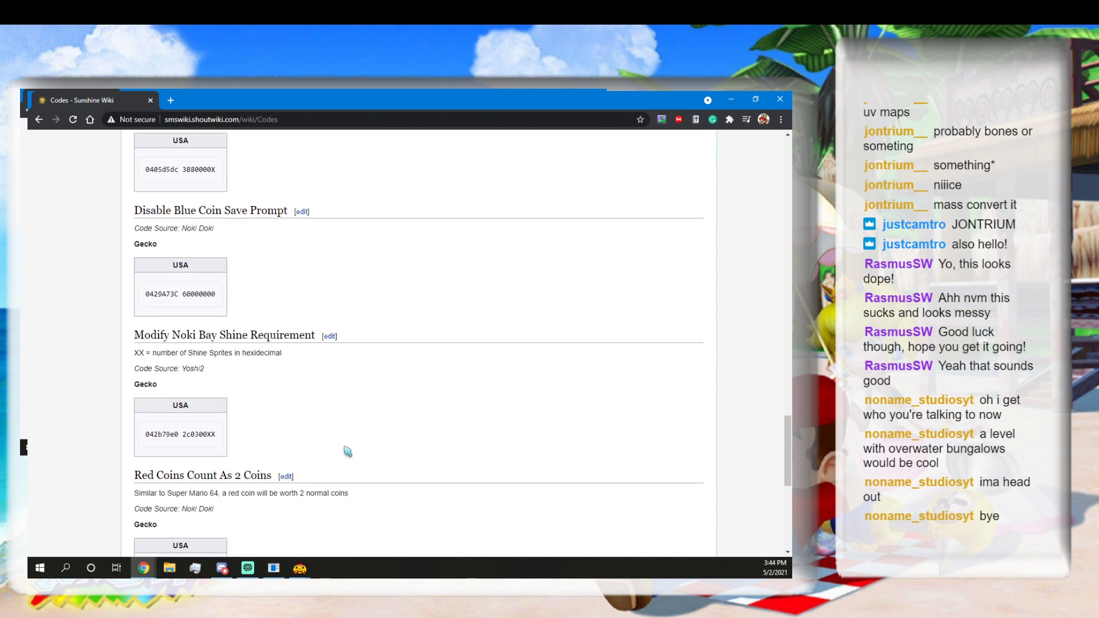
{"action": "scroll", "coordinate": [347, 451], "scroll_direction": "down", "scroll_amount": 2}
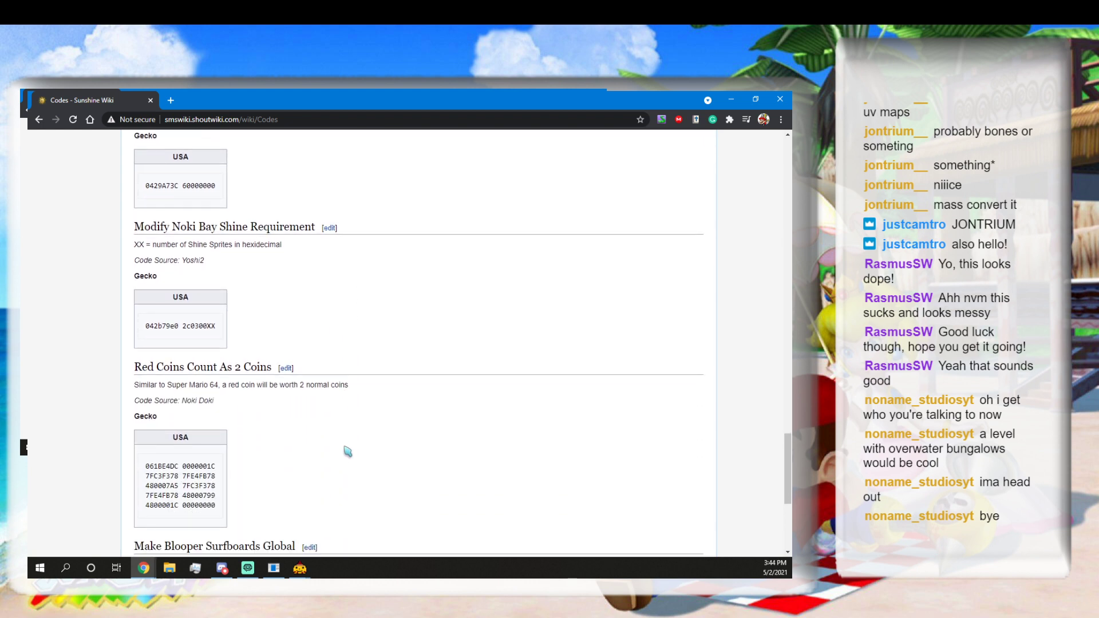
{"action": "scroll", "coordinate": [347, 452], "scroll_direction": "down", "scroll_amount": 5}
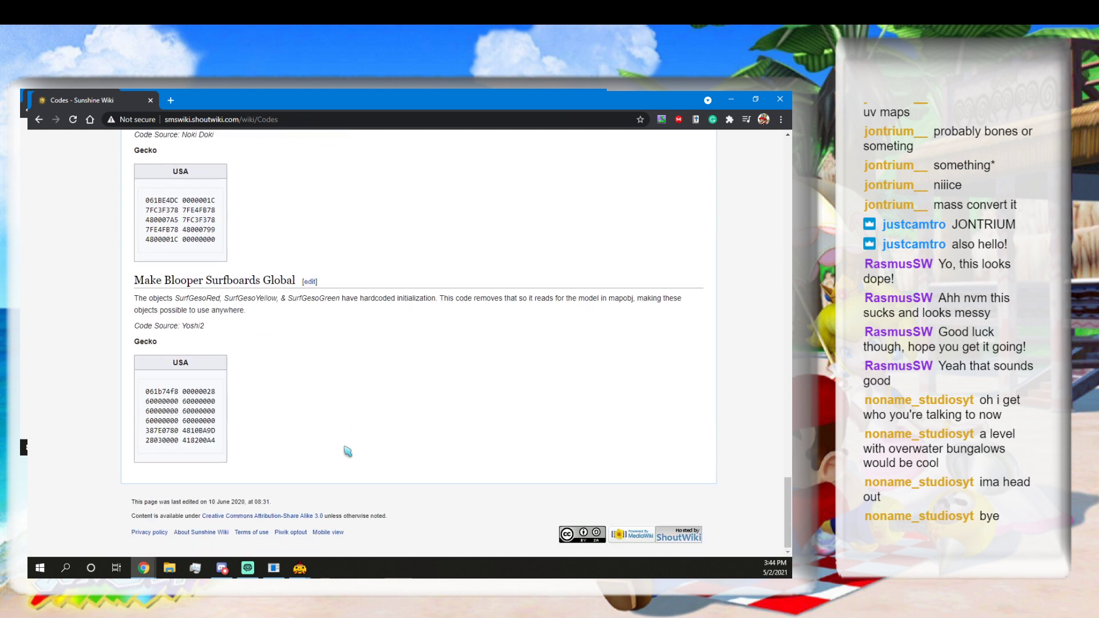
{"action": "scroll", "coordinate": [348, 451], "scroll_direction": "up", "scroll_amount": 20}
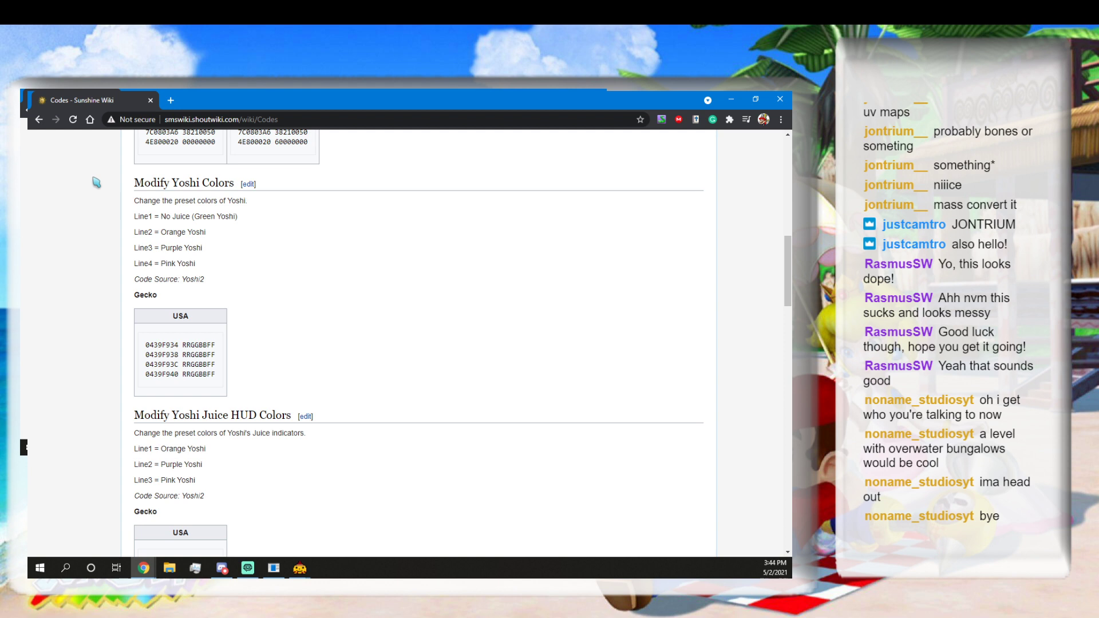
Go back to the wiki's main page, open the Merchandise article and jump to its Pencils & Case section.
{"action": "left_click", "coordinate": [39, 119]}
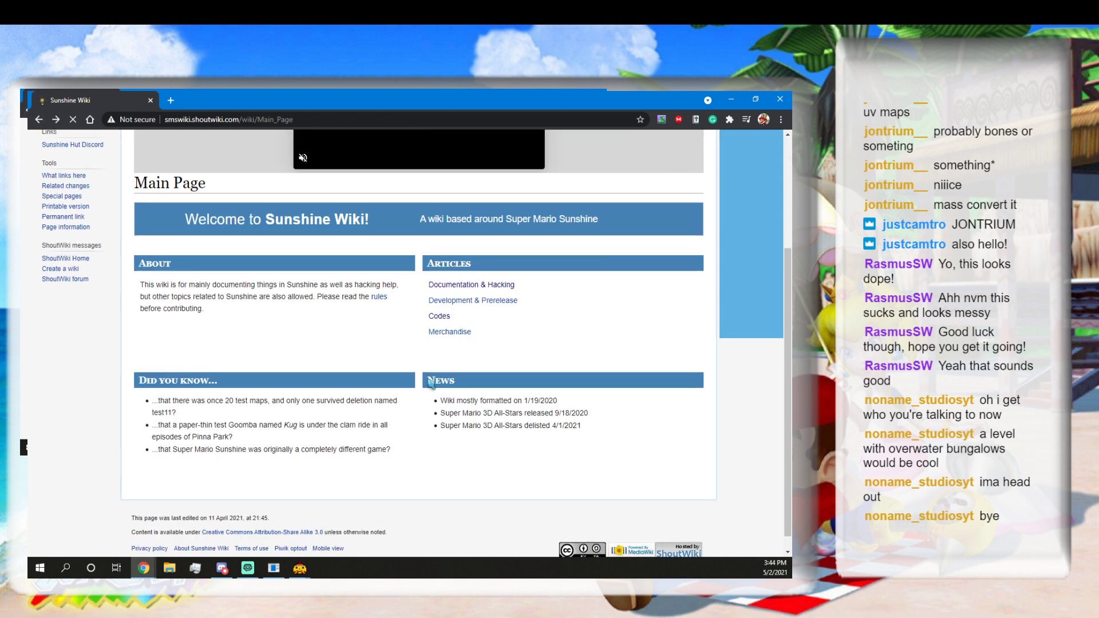
{"action": "left_click", "coordinate": [461, 337]}
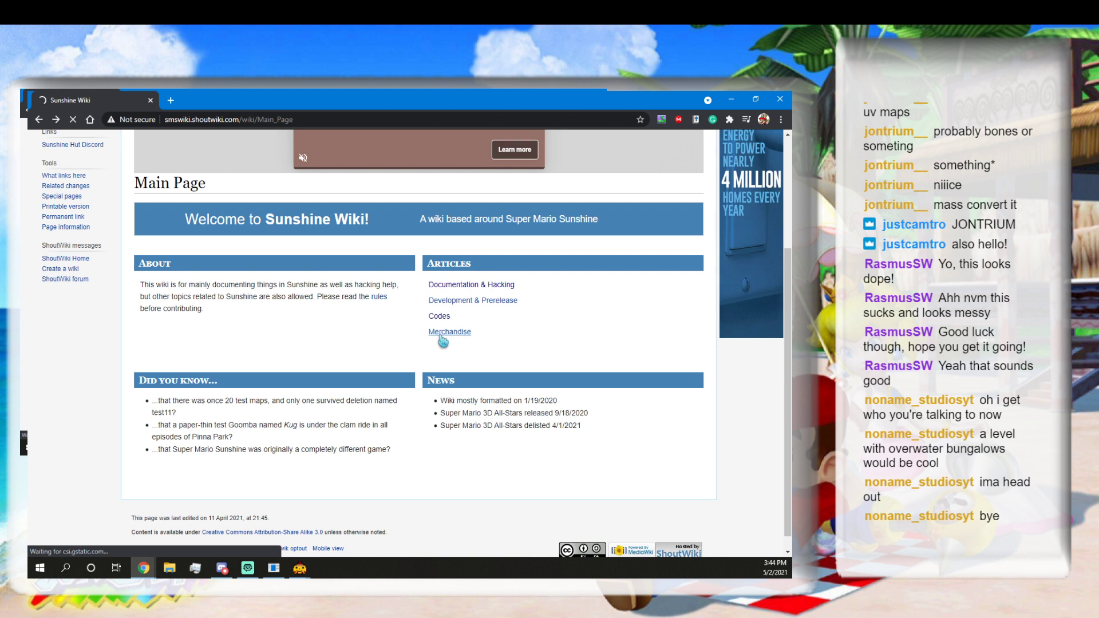
{"action": "scroll", "coordinate": [436, 345], "scroll_direction": "down", "scroll_amount": 1}
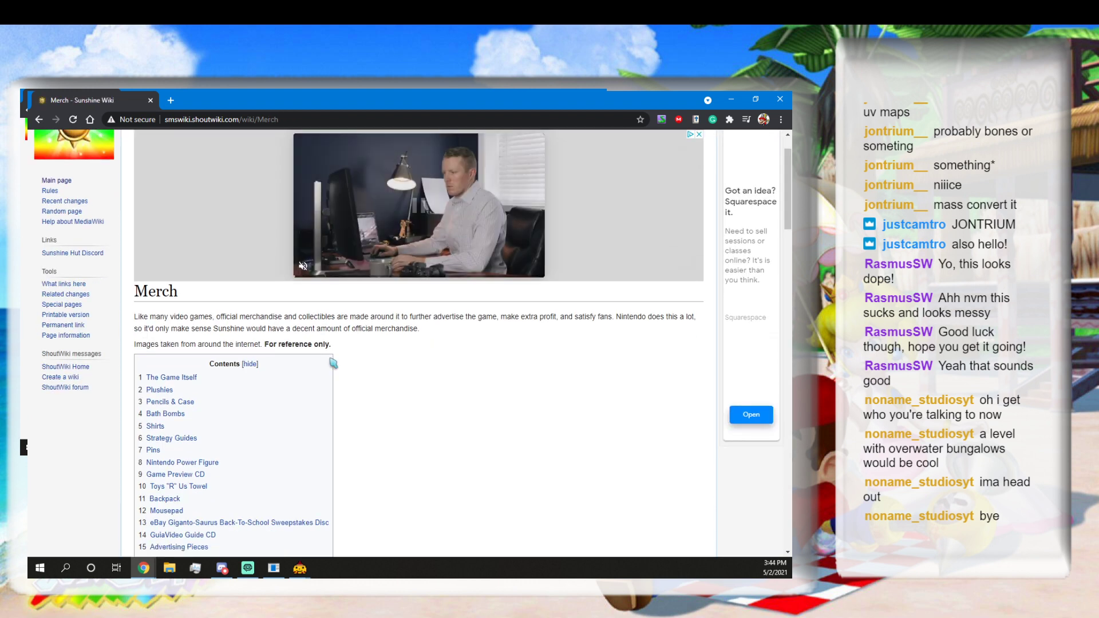
{"action": "left_click", "coordinate": [174, 402]}
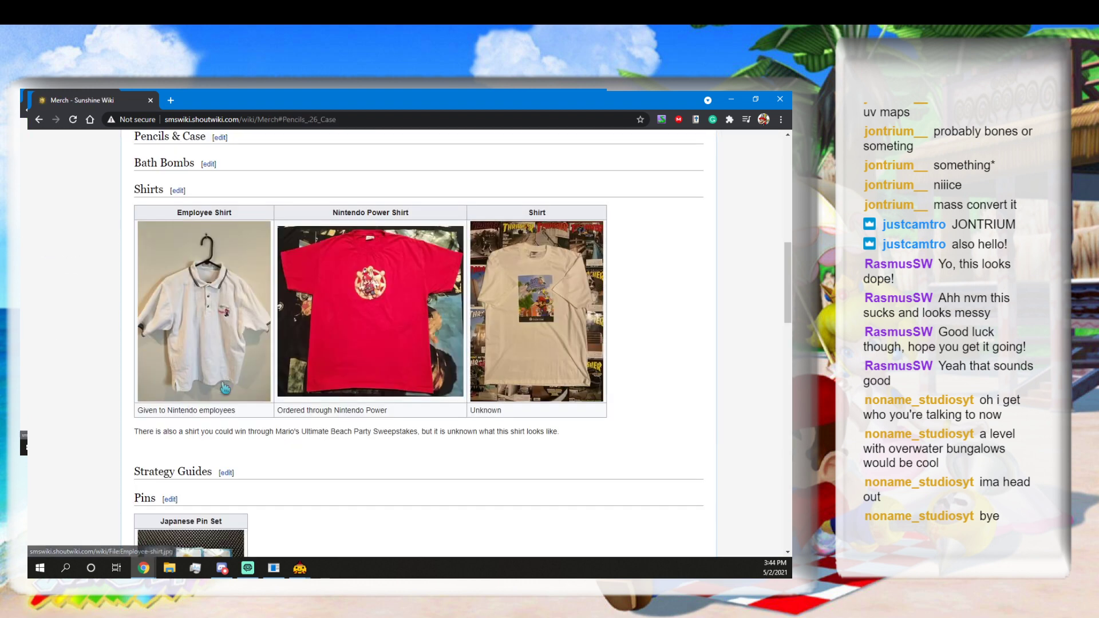
Look over the merchandise pictures in the Shirts and Pins sections.
{"action": "scroll", "coordinate": [354, 296], "scroll_direction": "up", "scroll_amount": 1}
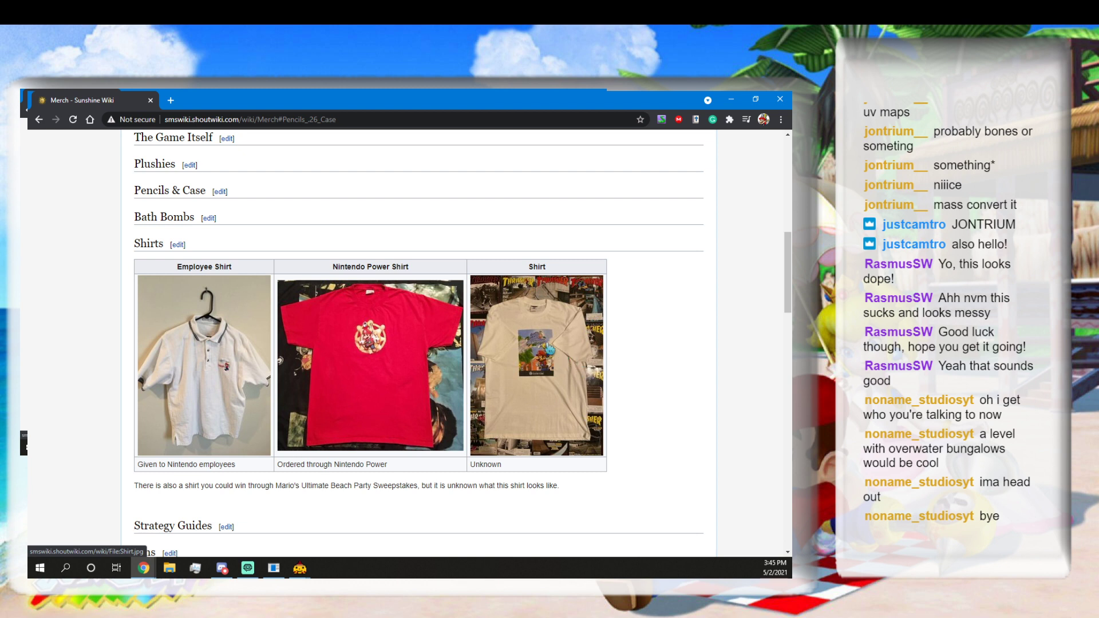
{"action": "scroll", "coordinate": [340, 397], "scroll_direction": "down", "scroll_amount": 2}
{"action": "scroll", "coordinate": [340, 397], "scroll_direction": "down", "scroll_amount": 1}
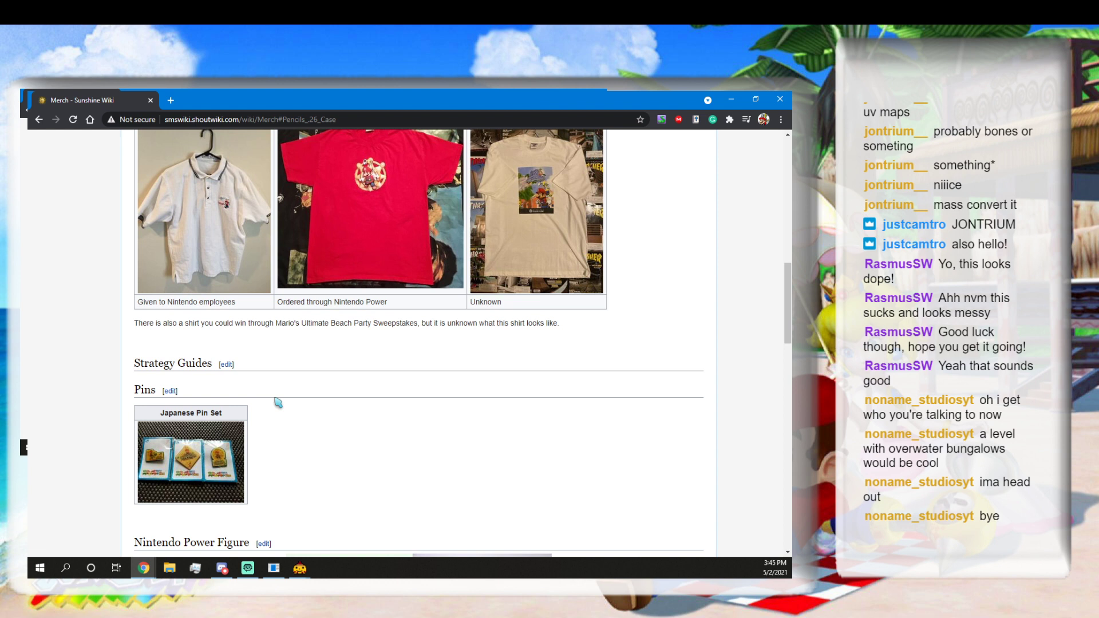
{"action": "scroll", "coordinate": [277, 403], "scroll_direction": "down", "scroll_amount": 1}
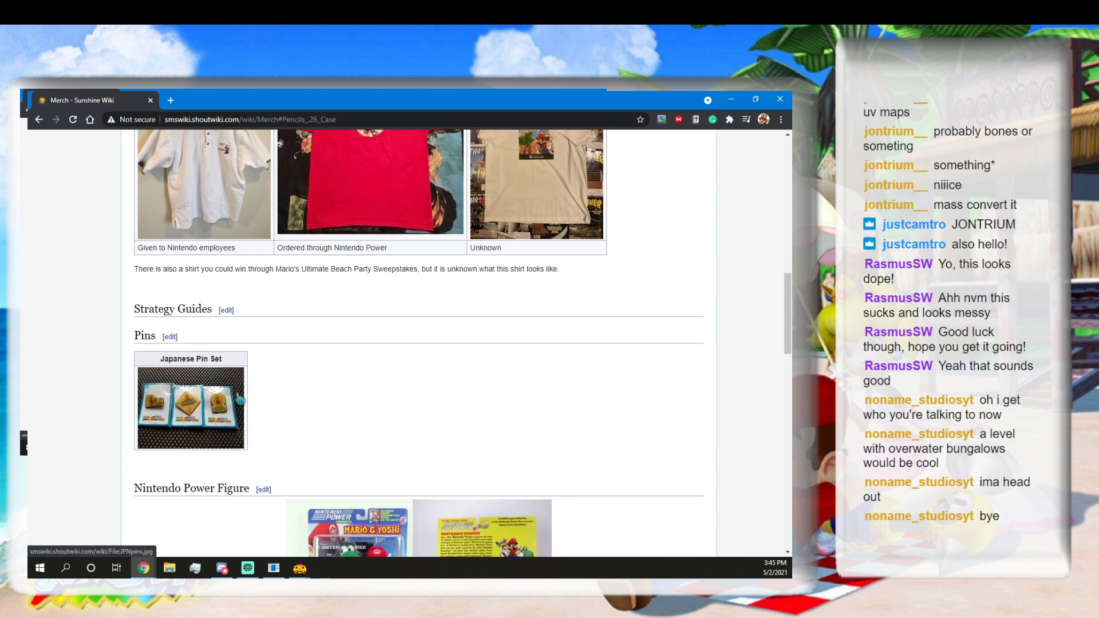
{"action": "scroll", "coordinate": [239, 399], "scroll_direction": "up", "scroll_amount": 3}
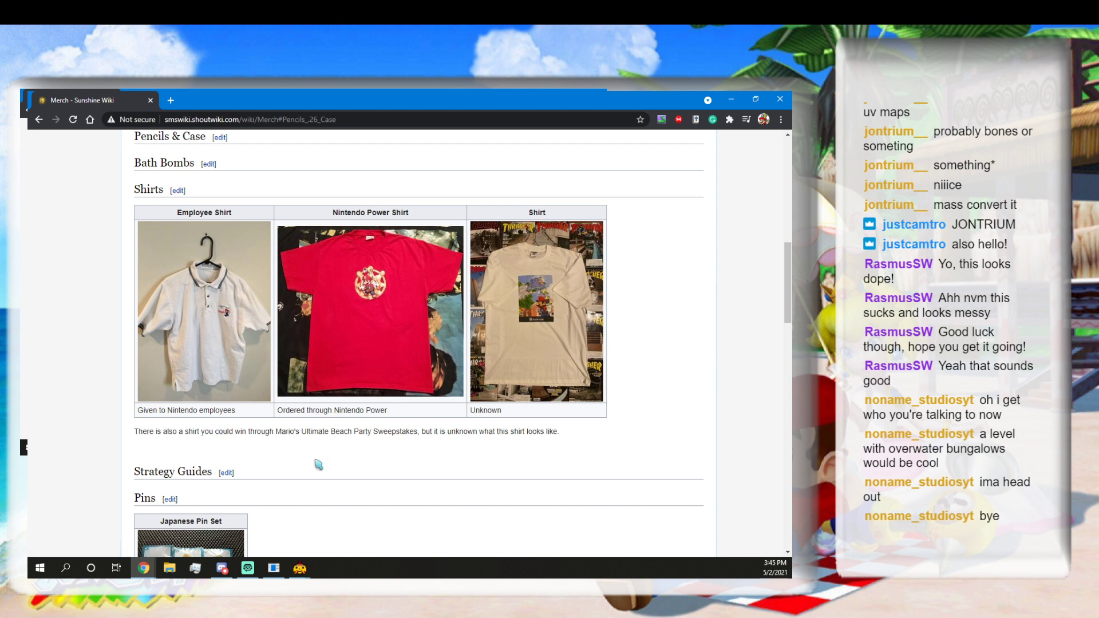
View the full-size picture of the Japanese Pin Set and return to the Merch article.
{"action": "scroll", "coordinate": [318, 464], "scroll_direction": "down", "scroll_amount": 3}
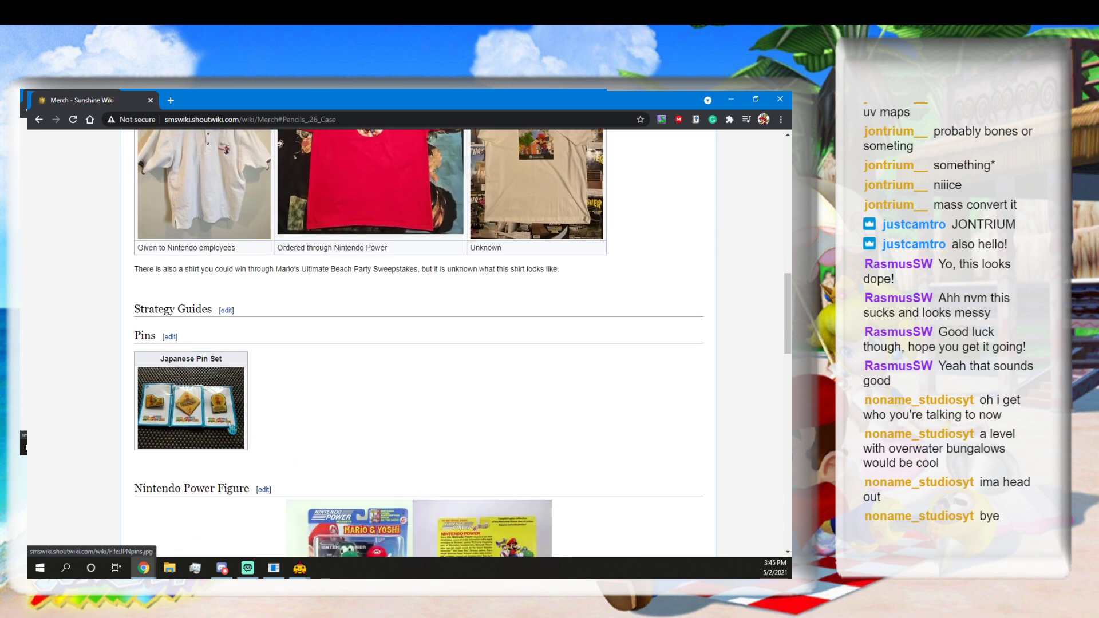
{"action": "left_click", "coordinate": [189, 424]}
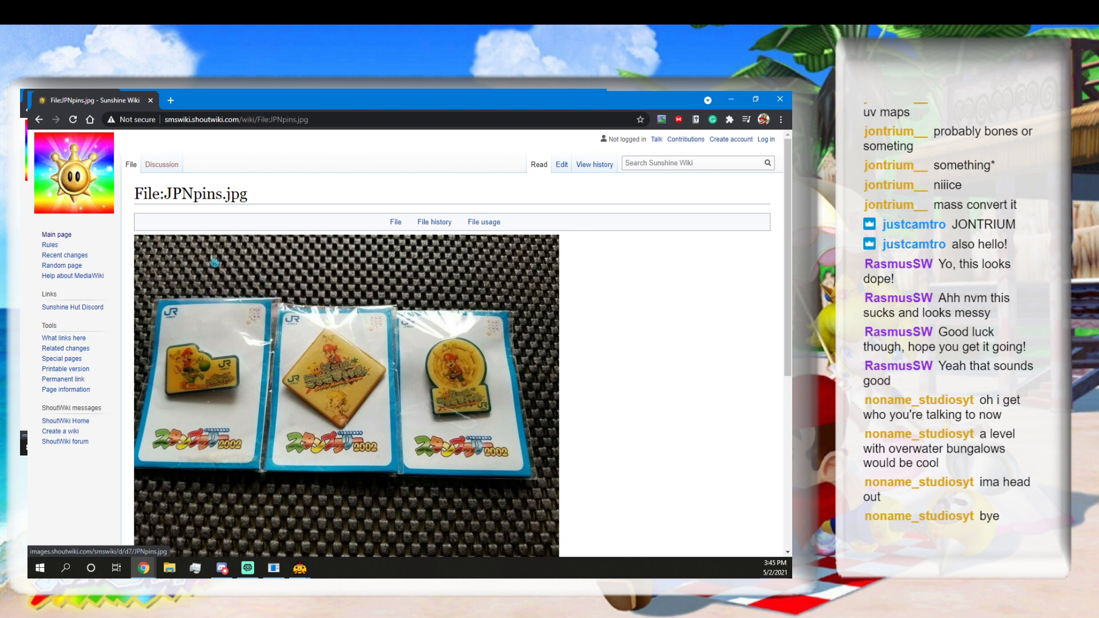
{"action": "left_click", "coordinate": [39, 119]}
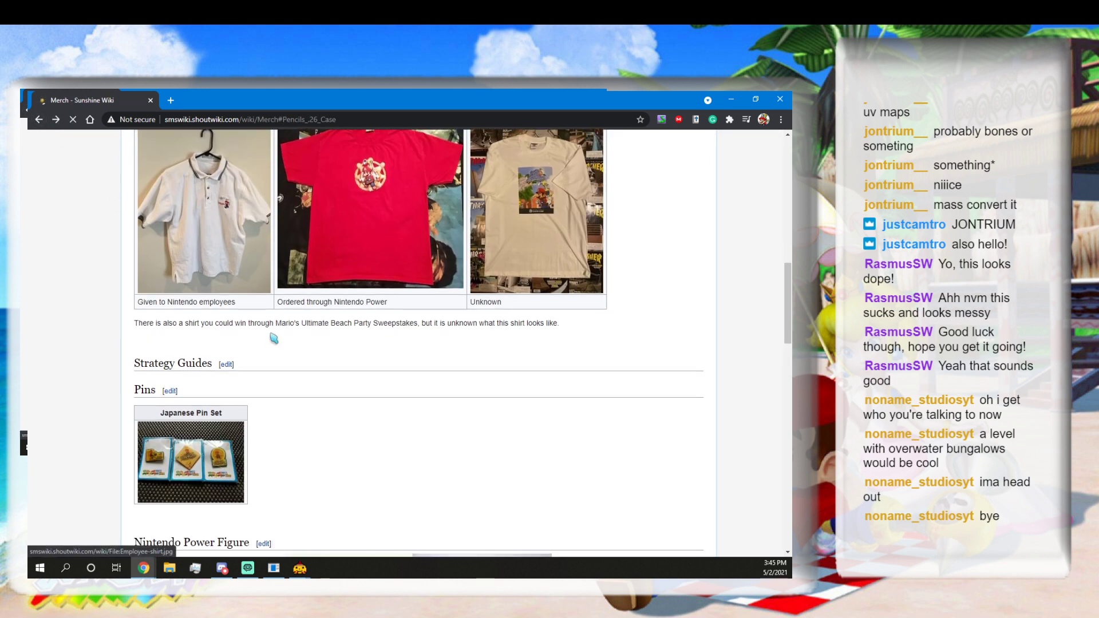
View the full-size picture of the Nintendo Power Figure and return to the Merch article.
{"action": "scroll", "coordinate": [273, 332], "scroll_direction": "down", "scroll_amount": 3}
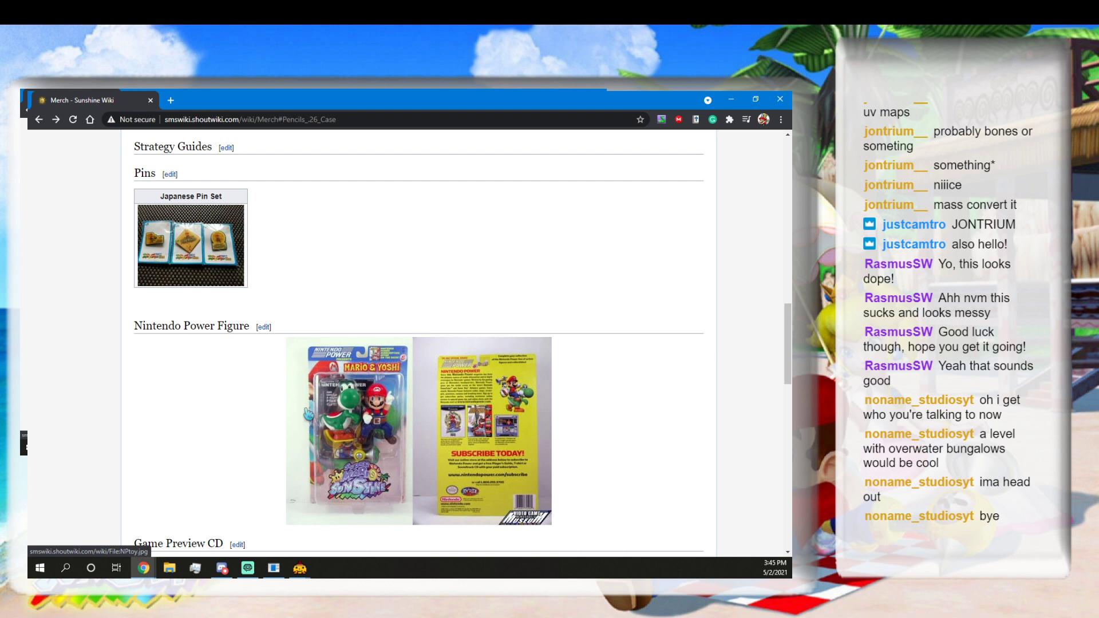
{"action": "scroll", "coordinate": [309, 414], "scroll_direction": "down", "scroll_amount": 2}
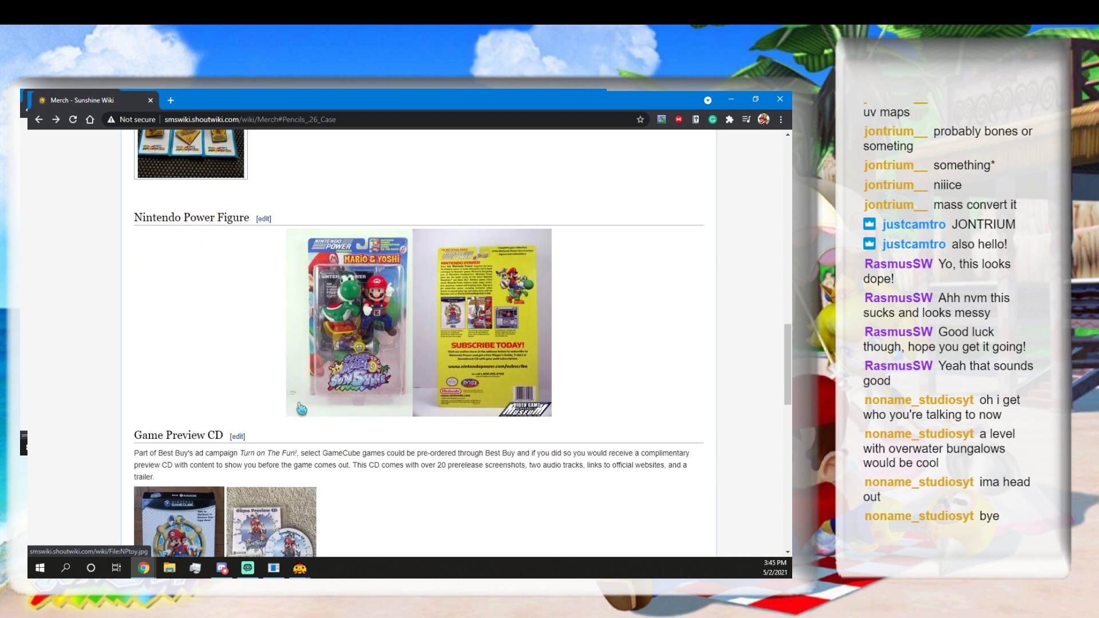
{"action": "left_click", "coordinate": [308, 414]}
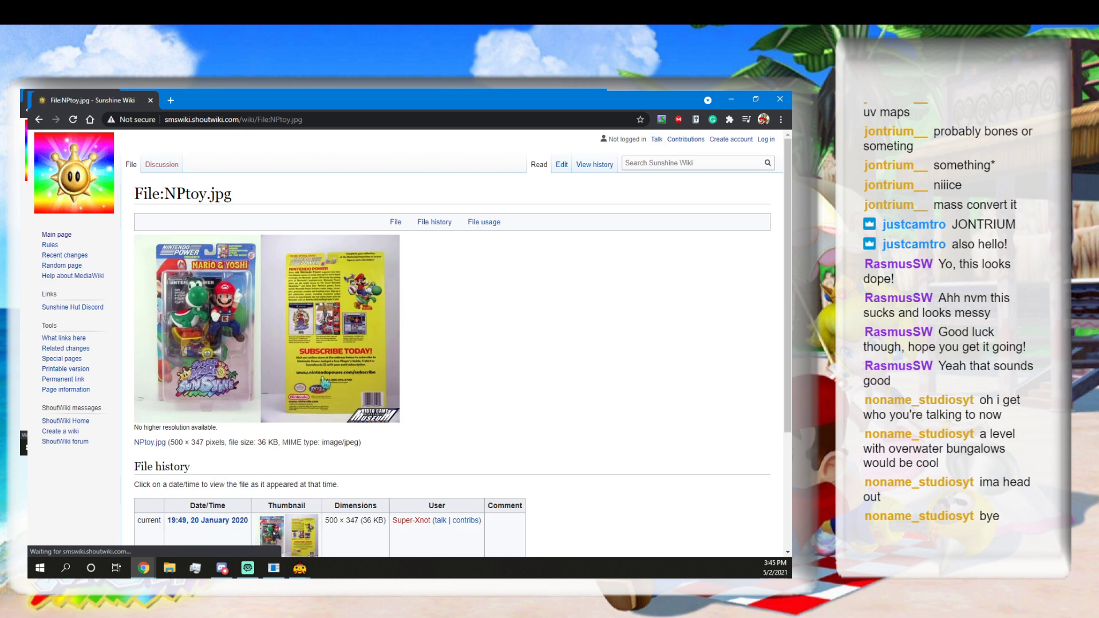
{"action": "scroll", "coordinate": [270, 372], "scroll_direction": "down", "scroll_amount": 1}
{"action": "scroll", "coordinate": [270, 372], "scroll_direction": "up", "scroll_amount": 1}
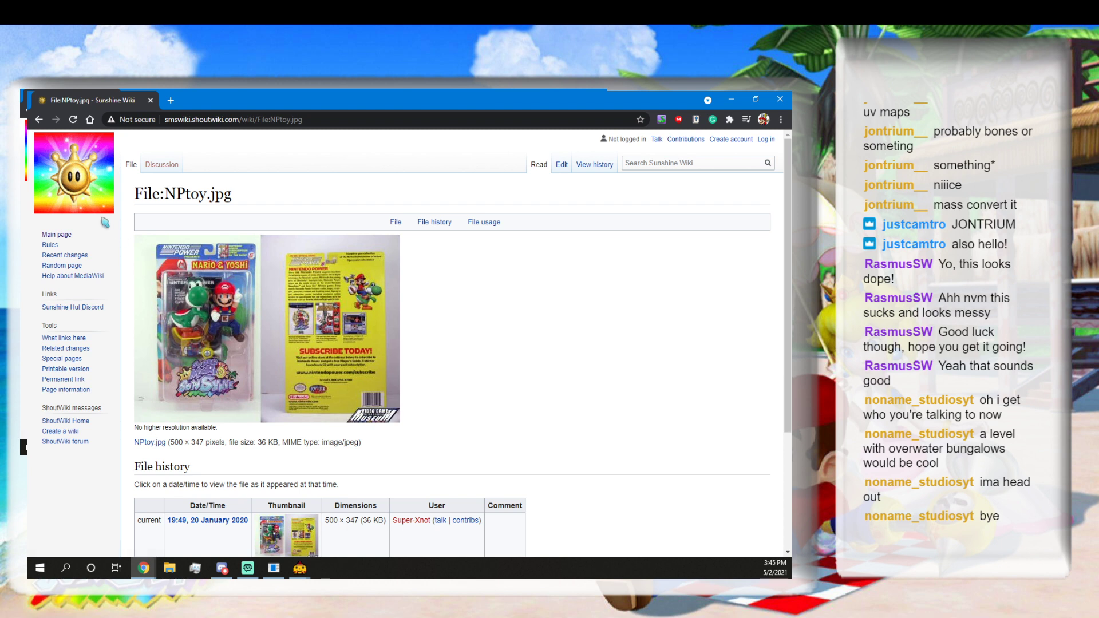
{"action": "left_click", "coordinate": [38, 120]}
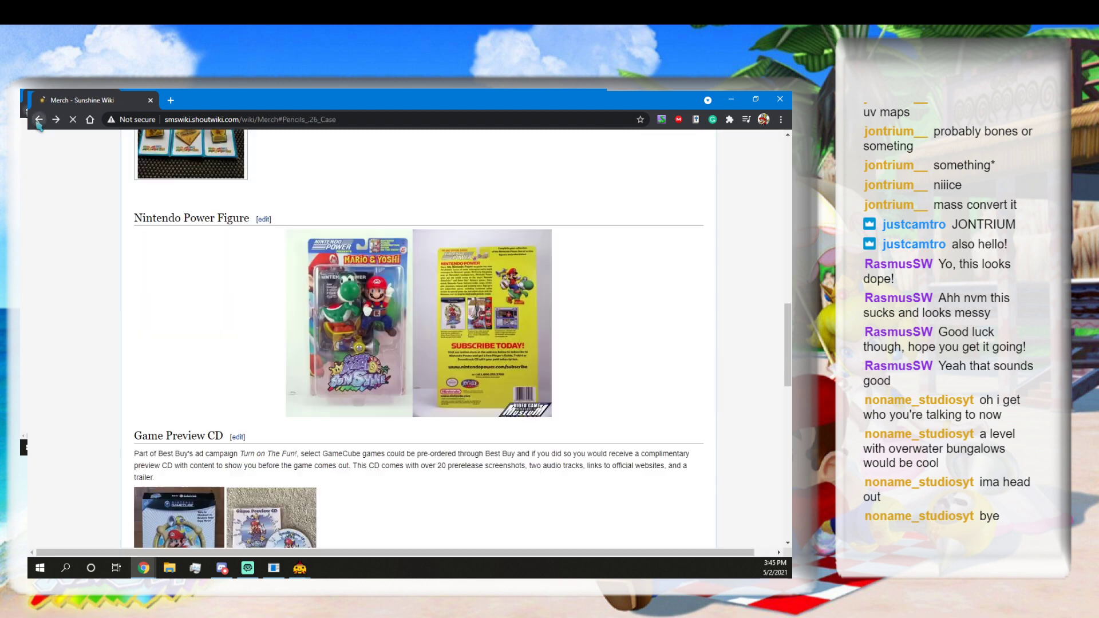
Read the Game Preview CD and Toys "R" Us Towel sections, view the towel's full-size picture and return to the article.
{"action": "scroll", "coordinate": [283, 327], "scroll_direction": "down", "scroll_amount": 4}
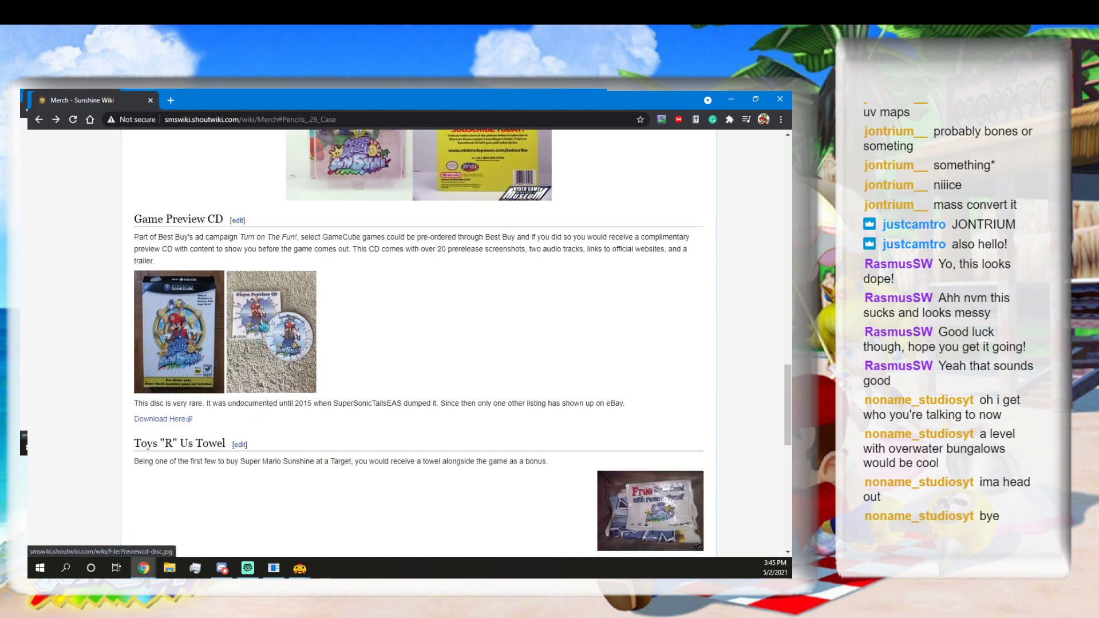
{"action": "scroll", "coordinate": [282, 370], "scroll_direction": "down", "scroll_amount": 3}
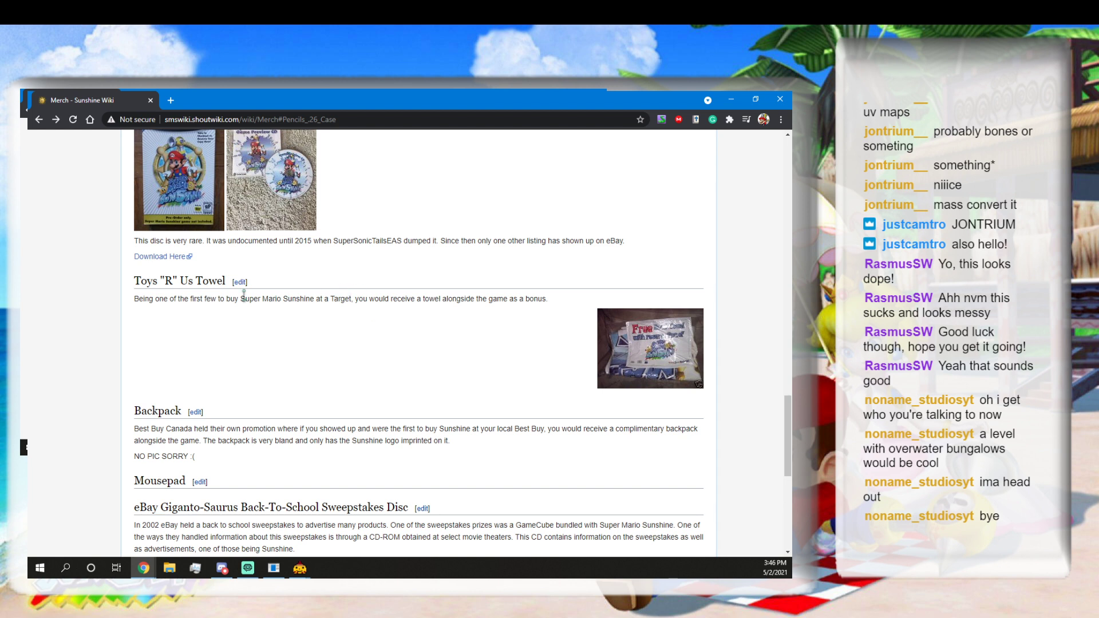
{"action": "left_click", "coordinate": [637, 356]}
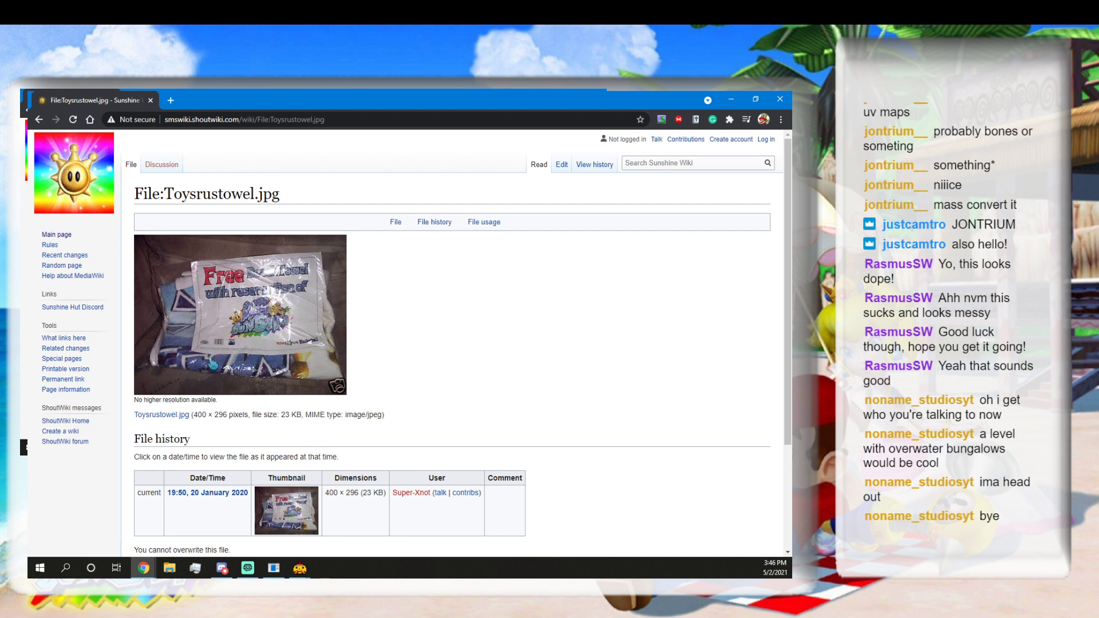
{"action": "left_click", "coordinate": [40, 120]}
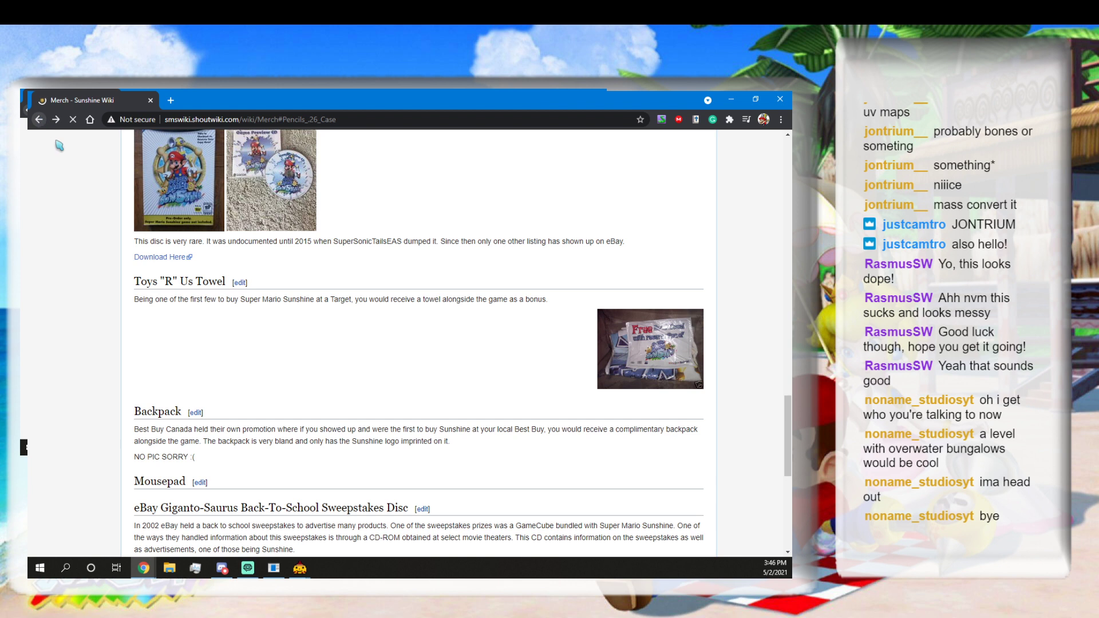
Read the remaining merchandise sections from Backpack through Advertising Pieces and return to the article's contents list.
{"action": "scroll", "coordinate": [344, 309], "scroll_direction": "down", "scroll_amount": 10}
{"action": "scroll", "coordinate": [360, 338], "scroll_direction": "down", "scroll_amount": 12}
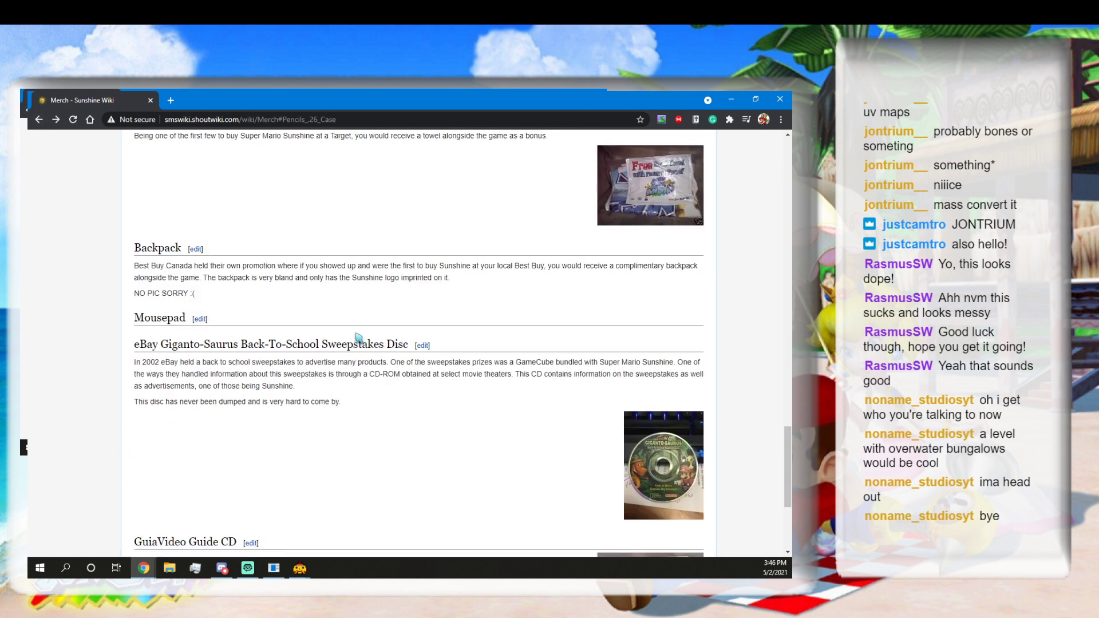
{"action": "scroll", "coordinate": [359, 338], "scroll_direction": "down", "scroll_amount": 1}
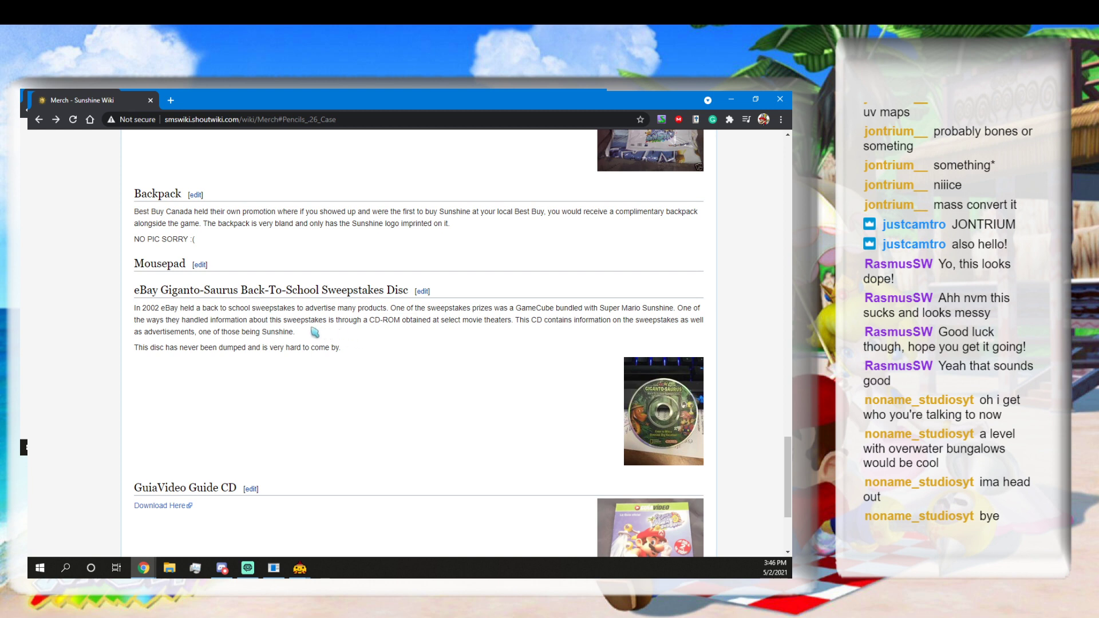
{"action": "scroll", "coordinate": [312, 337], "scroll_direction": "down", "scroll_amount": 1}
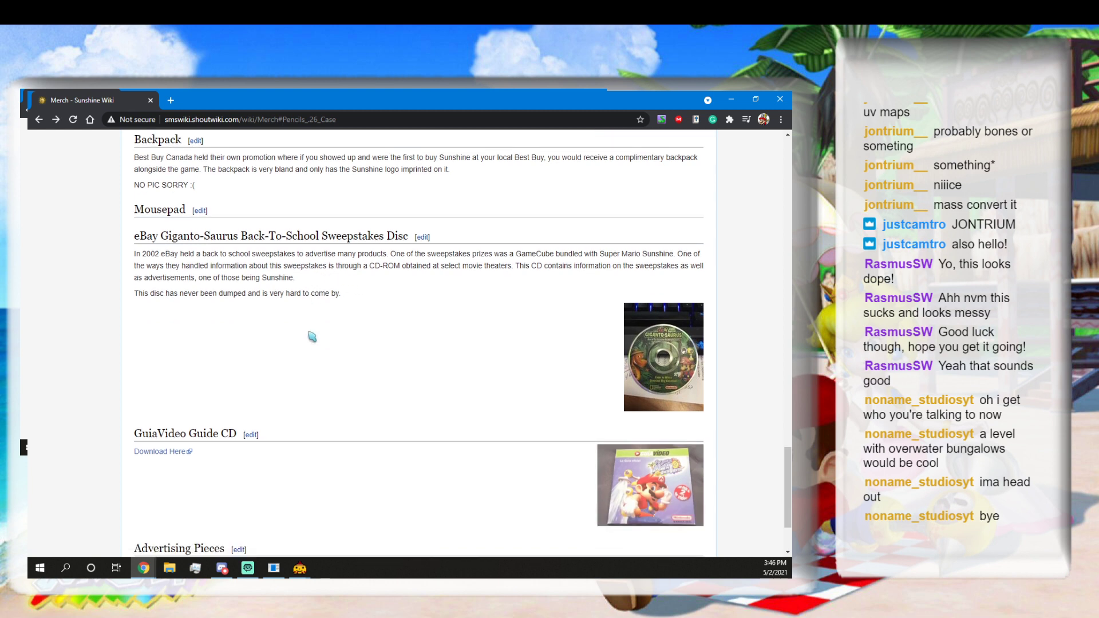
{"action": "scroll", "coordinate": [312, 336], "scroll_direction": "down", "scroll_amount": 2}
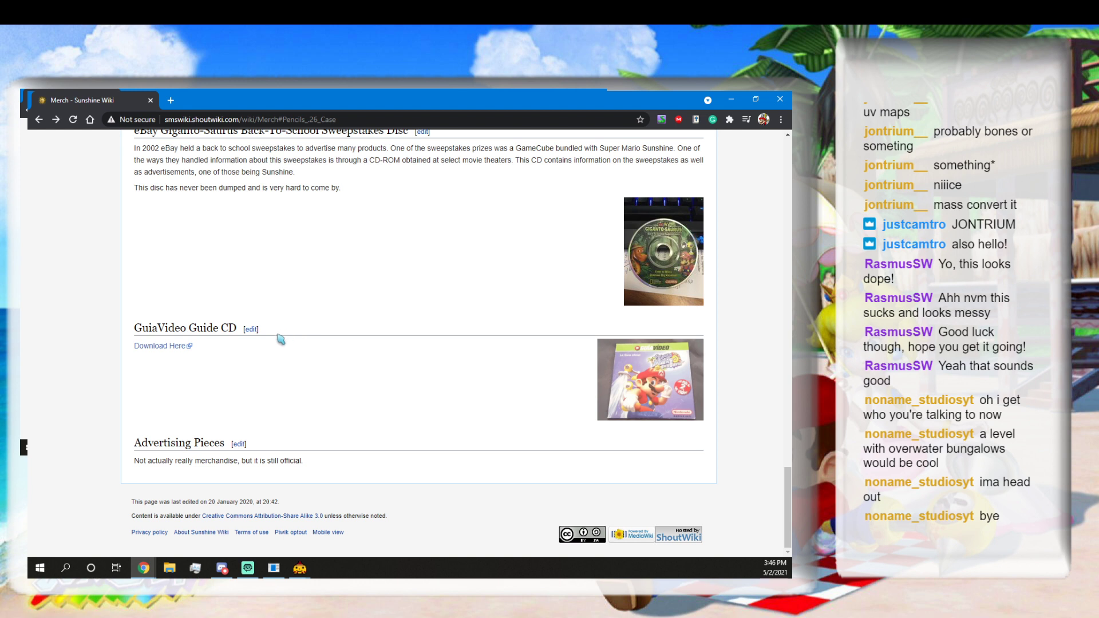
{"action": "scroll", "coordinate": [280, 341], "scroll_direction": "up", "scroll_amount": 15}
{"action": "scroll", "coordinate": [291, 325], "scroll_direction": "up", "scroll_amount": 10}
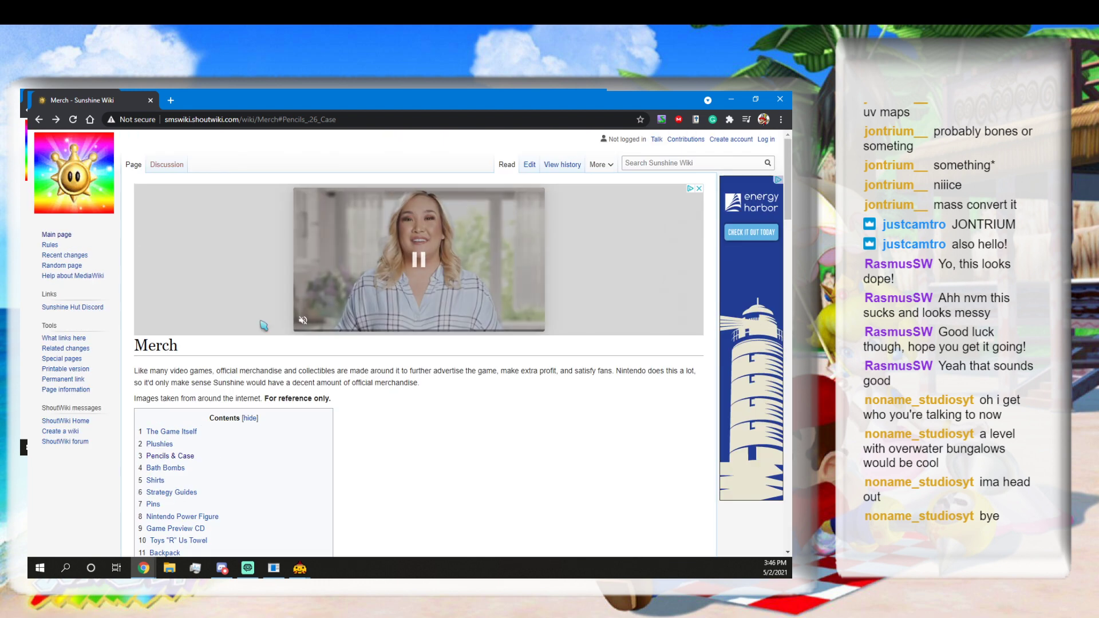
{"action": "scroll", "coordinate": [183, 451], "scroll_direction": "down", "scroll_amount": 1}
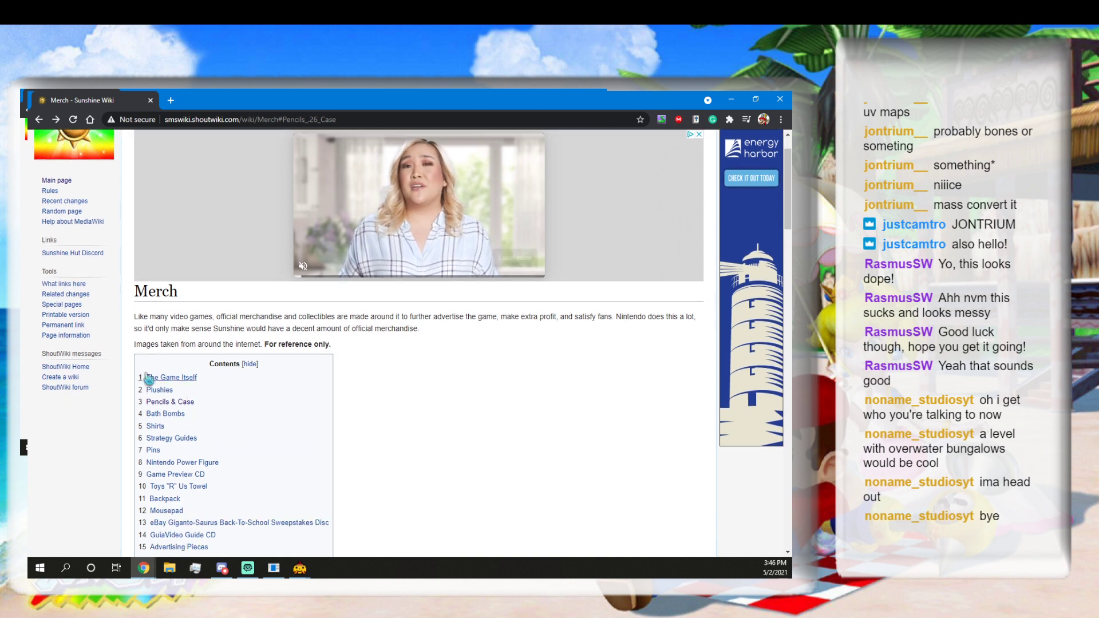
Go back to the wiki's main page, open General Info from Documentation & Hacking and look up the Spawn IDs table.
{"action": "left_click", "coordinate": [39, 119]}
{"action": "left_click", "coordinate": [39, 119]}
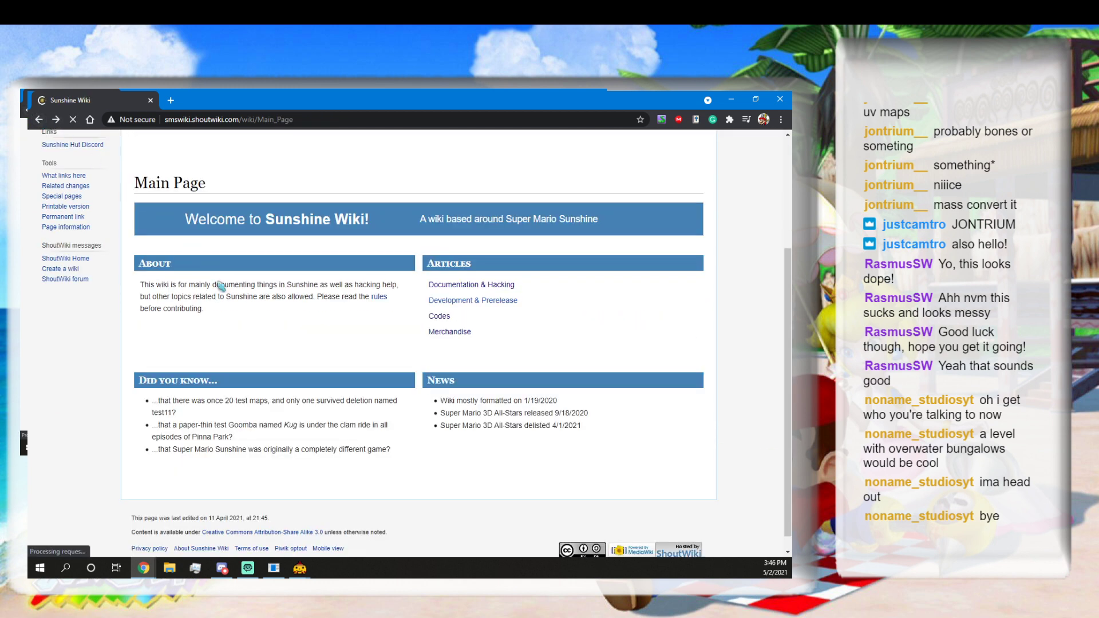
{"action": "left_click", "coordinate": [456, 286]}
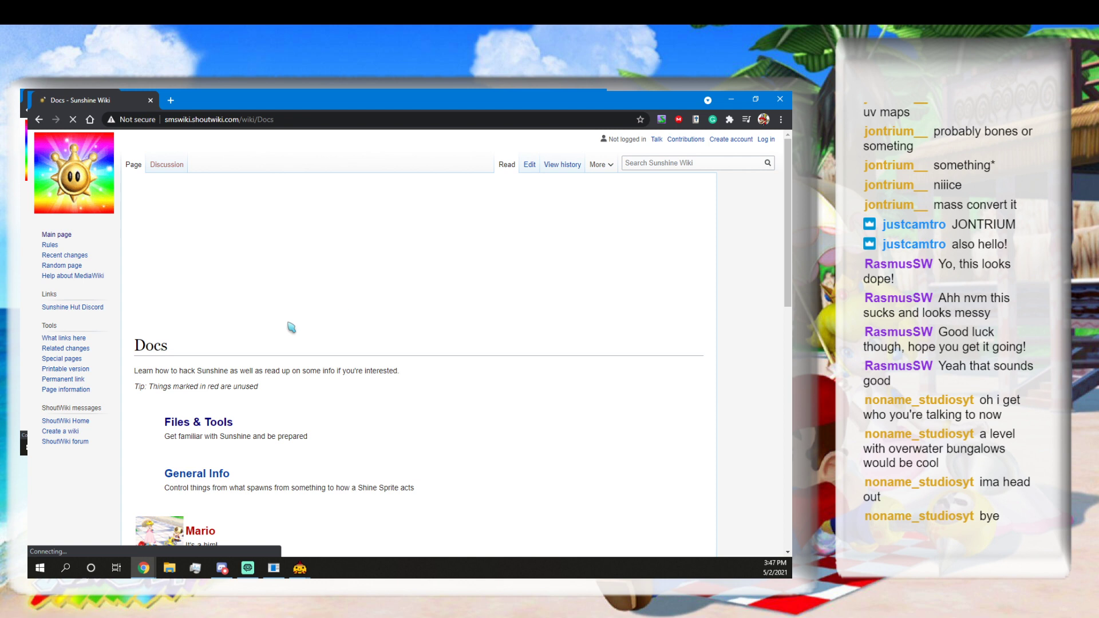
{"action": "scroll", "coordinate": [194, 432], "scroll_direction": "down", "scroll_amount": 1}
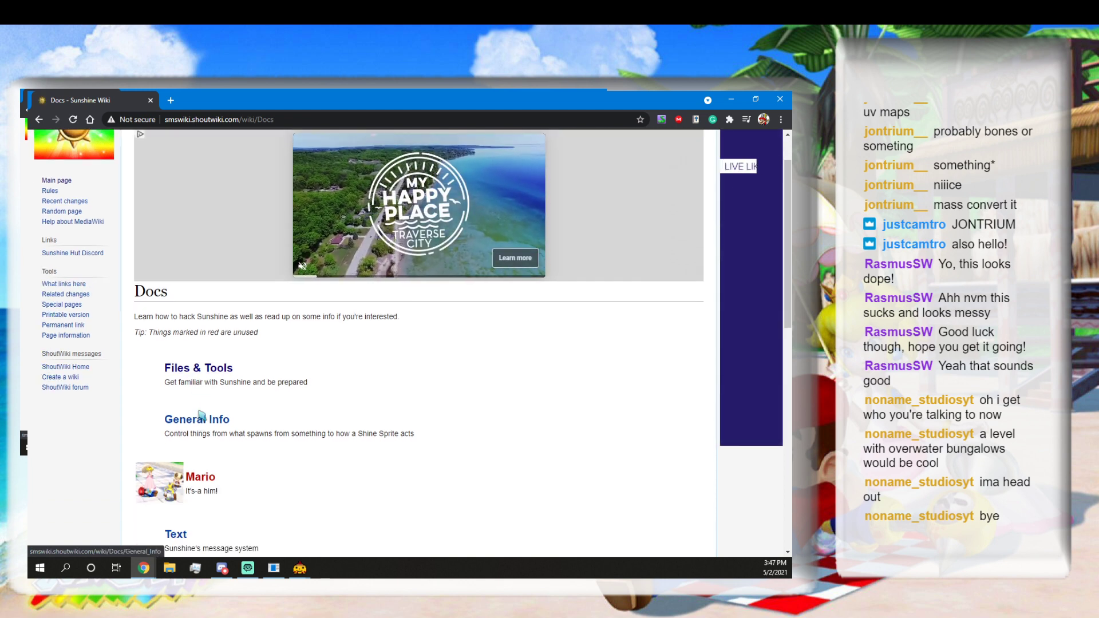
{"action": "left_click", "coordinate": [197, 423]}
{"action": "scroll", "coordinate": [252, 408], "scroll_direction": "down", "scroll_amount": 2}
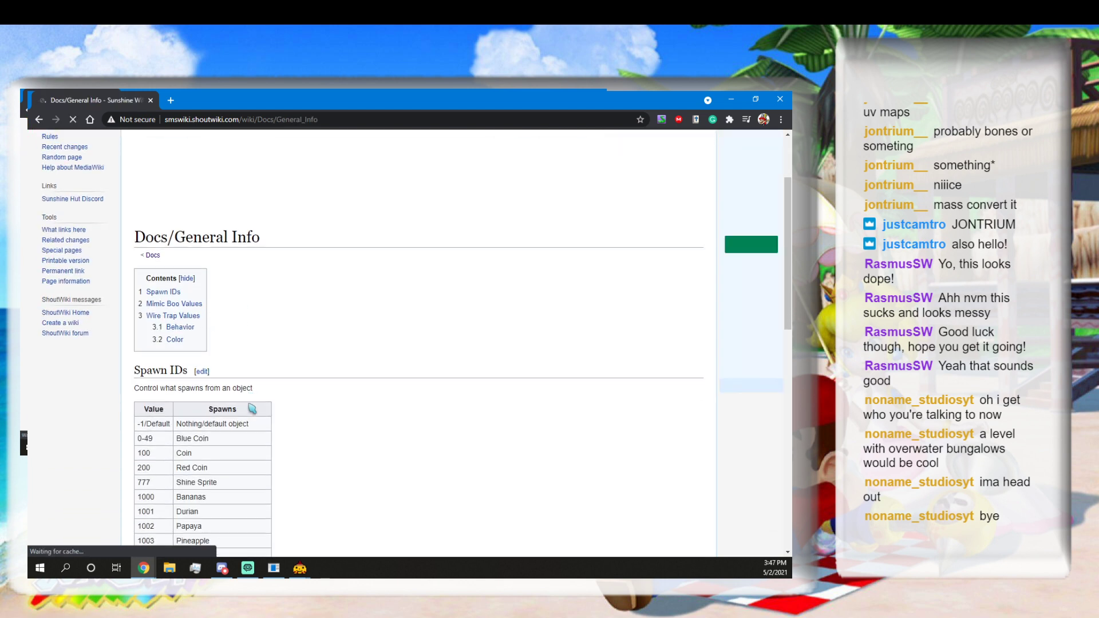
{"action": "scroll", "coordinate": [252, 408], "scroll_direction": "down", "scroll_amount": 1}
{"action": "scroll", "coordinate": [185, 367], "scroll_direction": "down", "scroll_amount": 1}
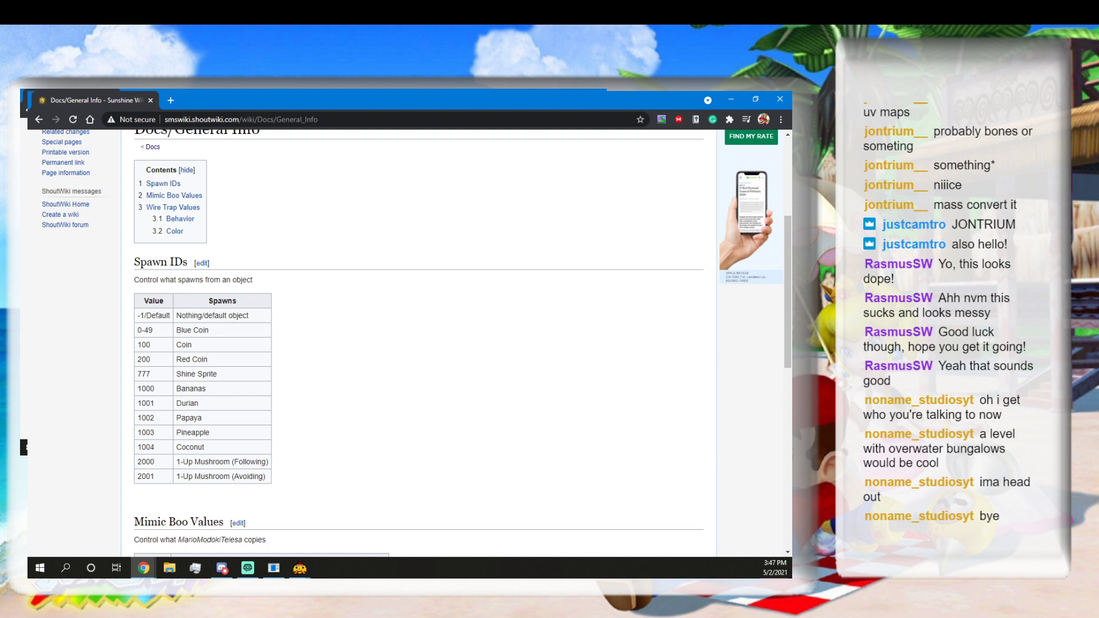
Switch to SMS Bin Editor and set the SpawnObjID of the selected Kumokun object to 200.
{"action": "left_click", "coordinate": [274, 567]}
{"action": "left_click", "coordinate": [274, 568]}
{"action": "left_click", "coordinate": [300, 567]}
{"action": "left_click", "coordinate": [274, 568]}
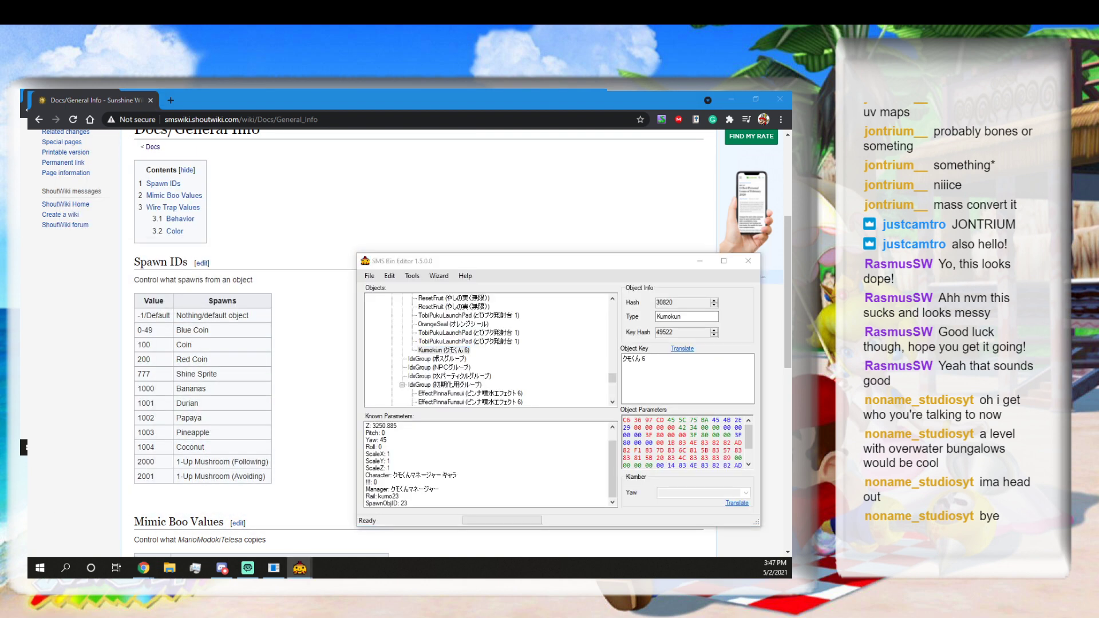
{"action": "left_click", "coordinate": [495, 275]}
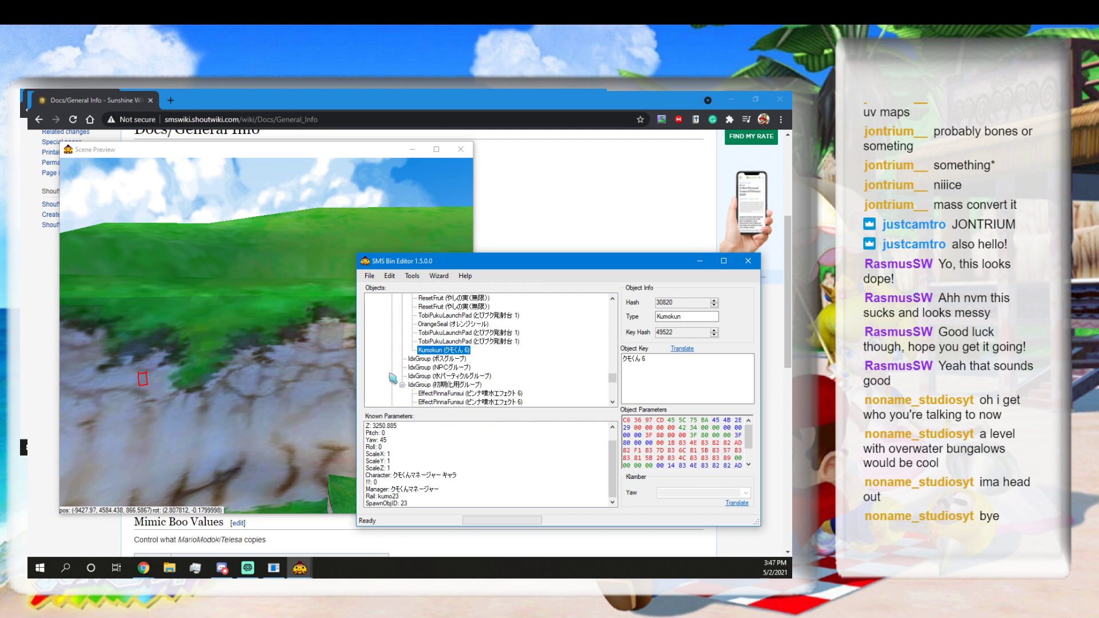
{"action": "left_click", "coordinate": [406, 504]}
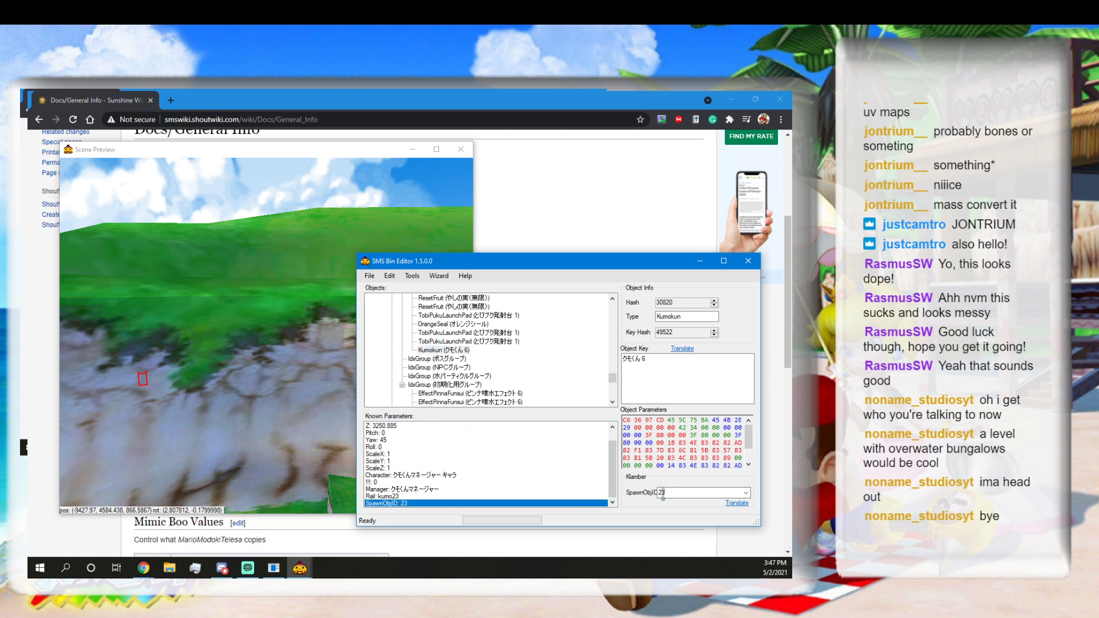
{"action": "left_click", "coordinate": [664, 493]}
{"action": "key", "text": "BackSpace"}
{"action": "key", "text": "BackSpace"}
{"action": "type", "text": "200"}
{"action": "left_click", "coordinate": [58, 528]}
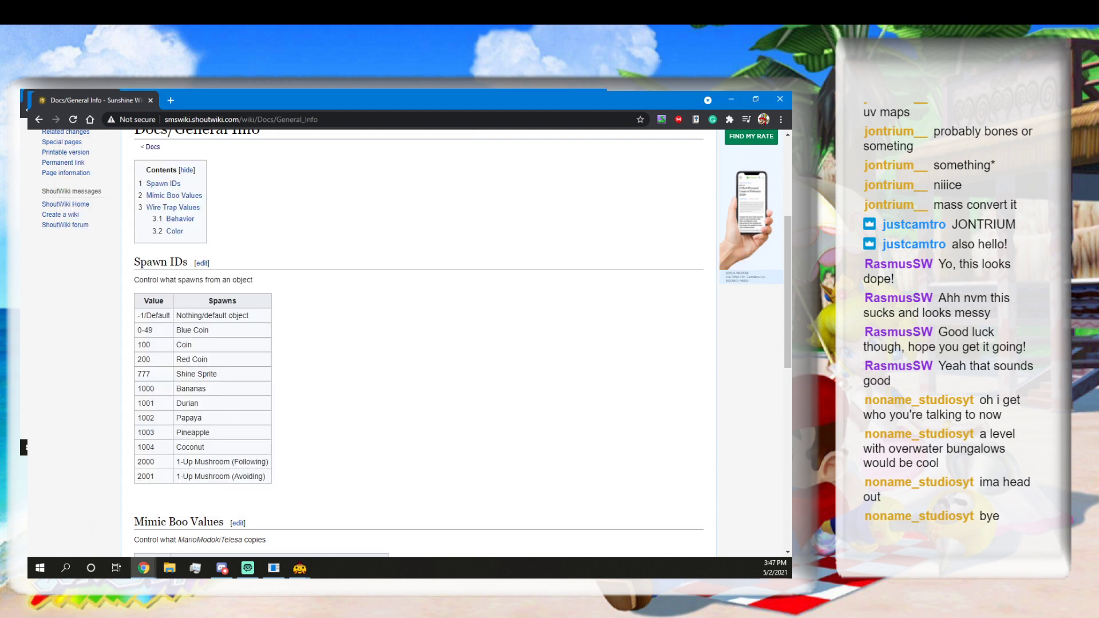
{"action": "key", "text": "alt+Tab"}
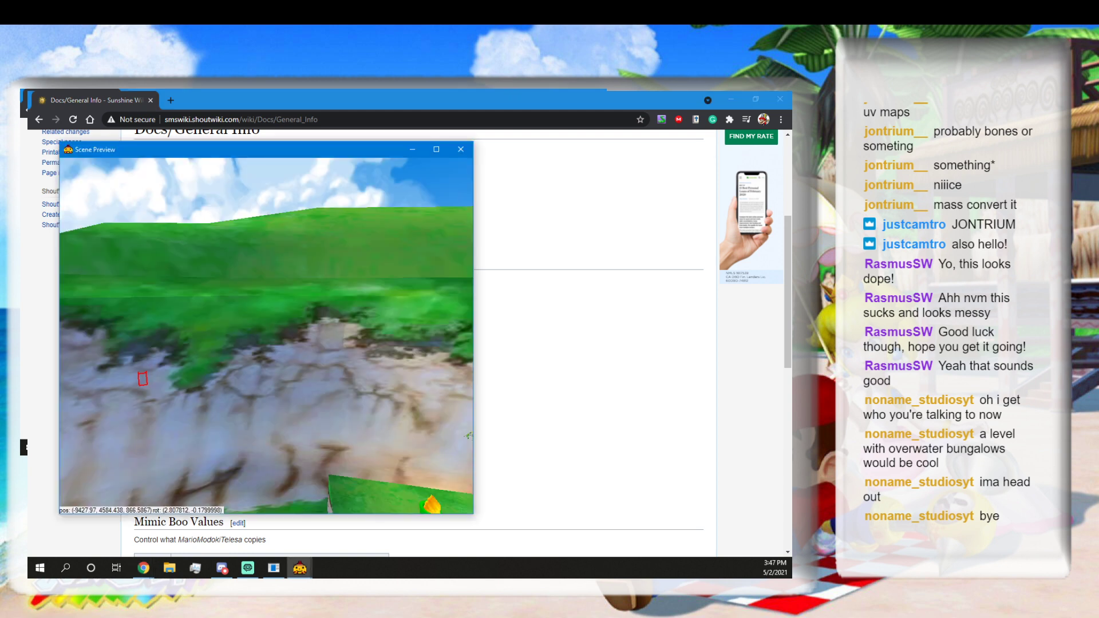
{"action": "left_click", "coordinate": [452, 475]}
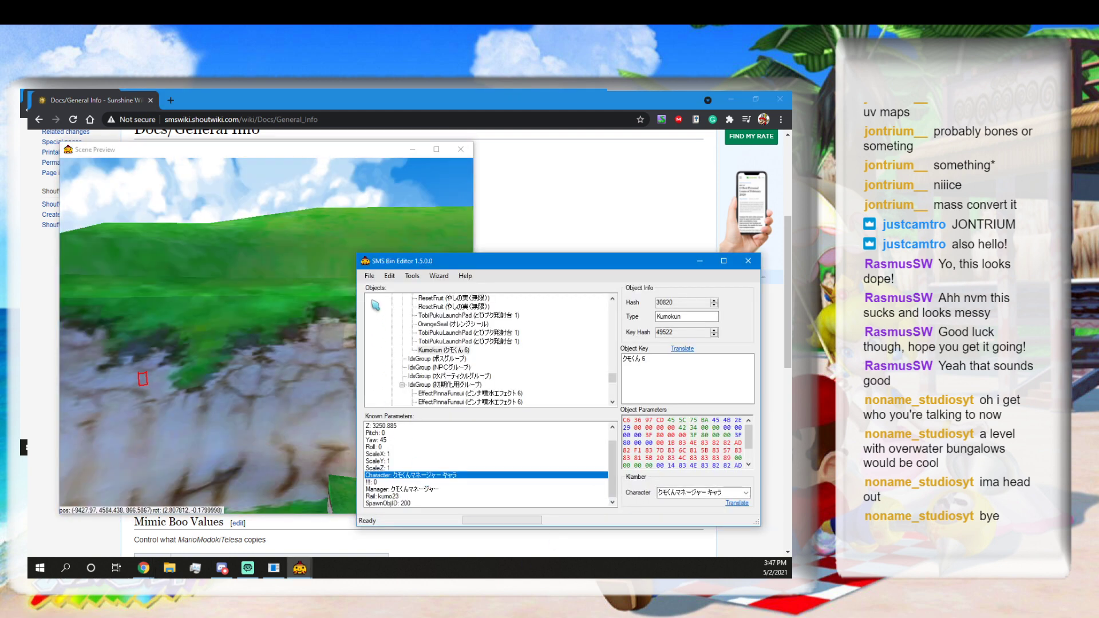
Save the edited scene bin file, then close the bin editor and the wiki browser window.
{"action": "left_click", "coordinate": [369, 276]}
{"action": "left_click", "coordinate": [377, 314]}
{"action": "left_click", "coordinate": [370, 277]}
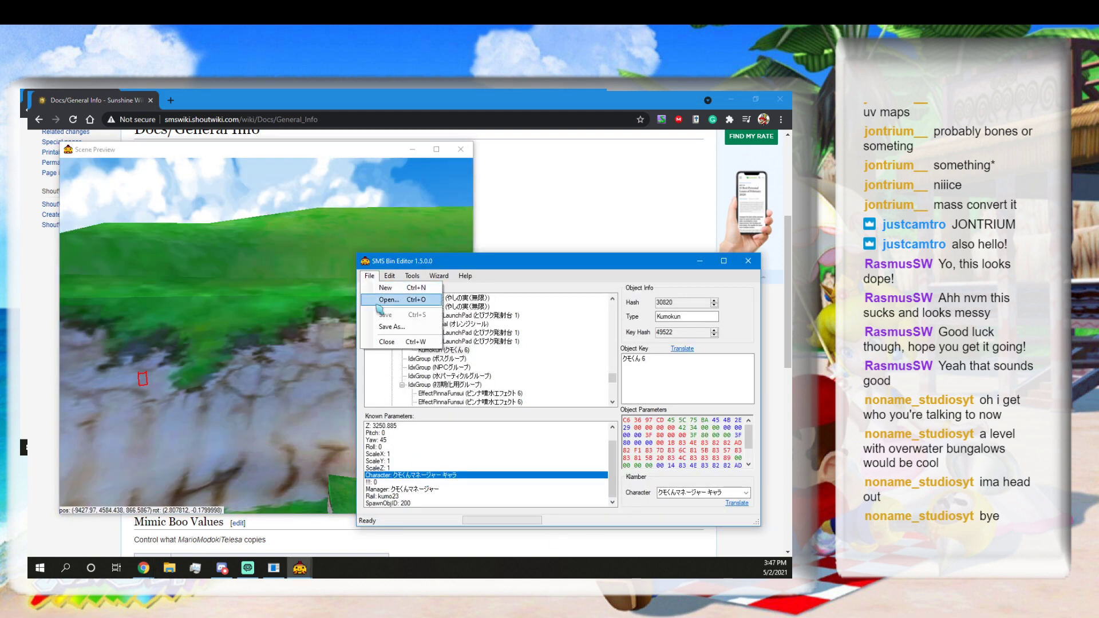
{"action": "left_click", "coordinate": [378, 314]}
{"action": "left_click_drag", "start_coordinate": [586, 264], "coordinate": [289, 265]}
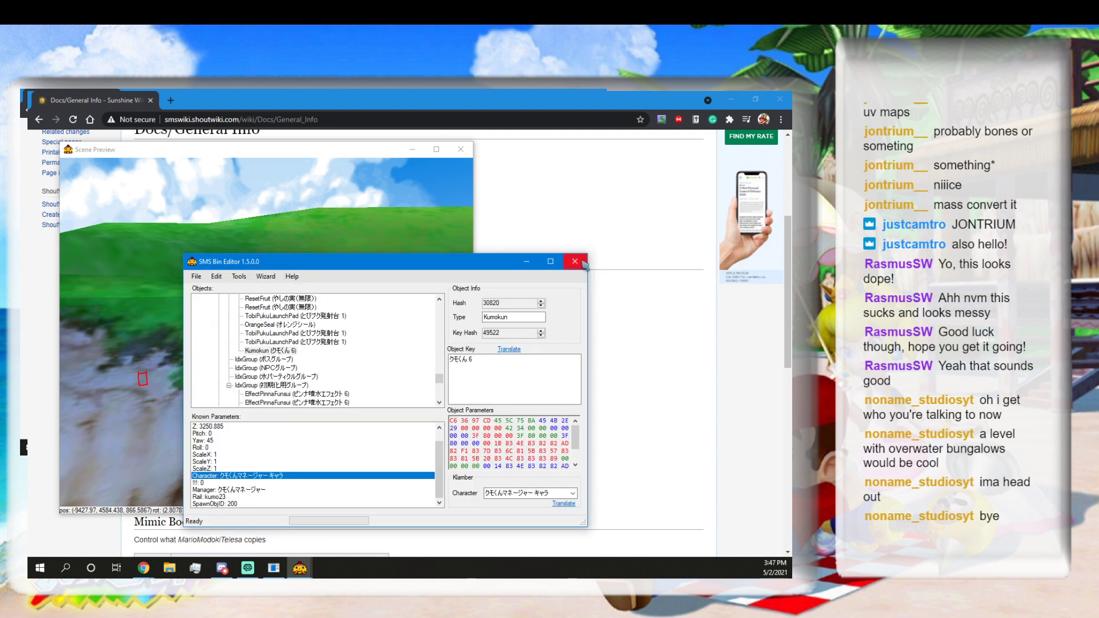
{"action": "left_click", "coordinate": [783, 102]}
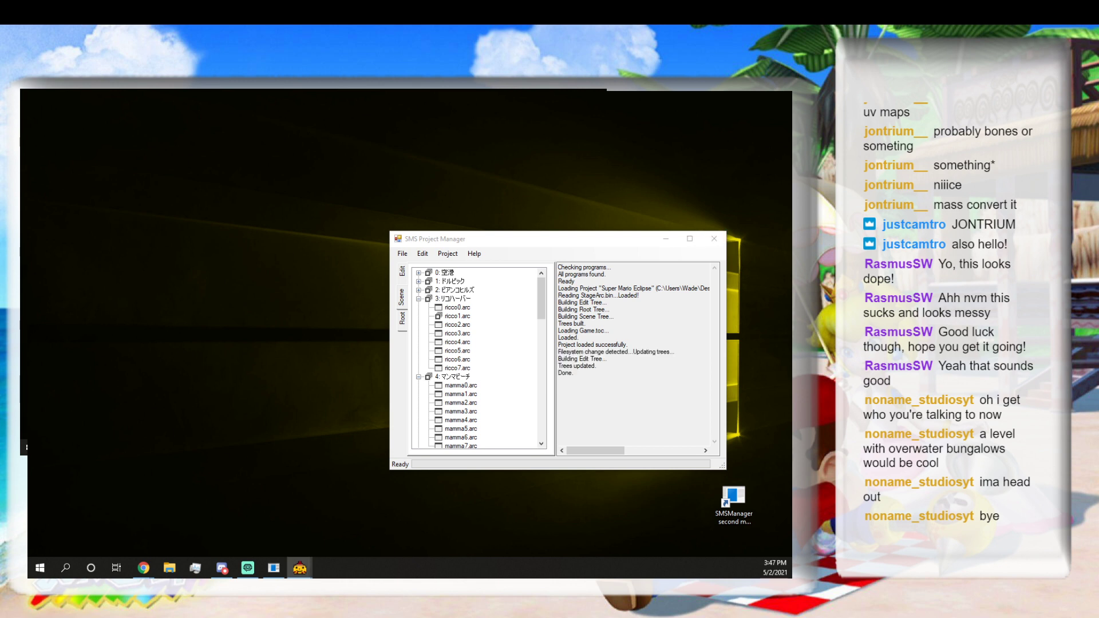
Export the Super Mario Eclipse project to .arc files and open a second SMS Project Manager window beside the first.
{"action": "left_click", "coordinate": [536, 240]}
{"action": "key", "text": "ctrl+e"}
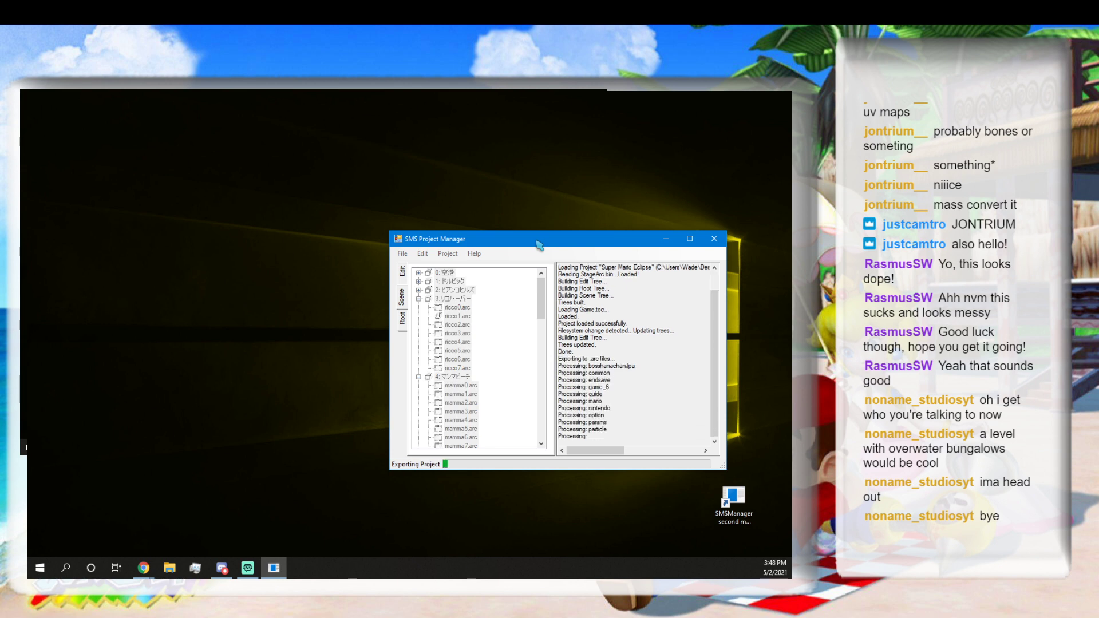
{"action": "left_click", "coordinate": [744, 503]}
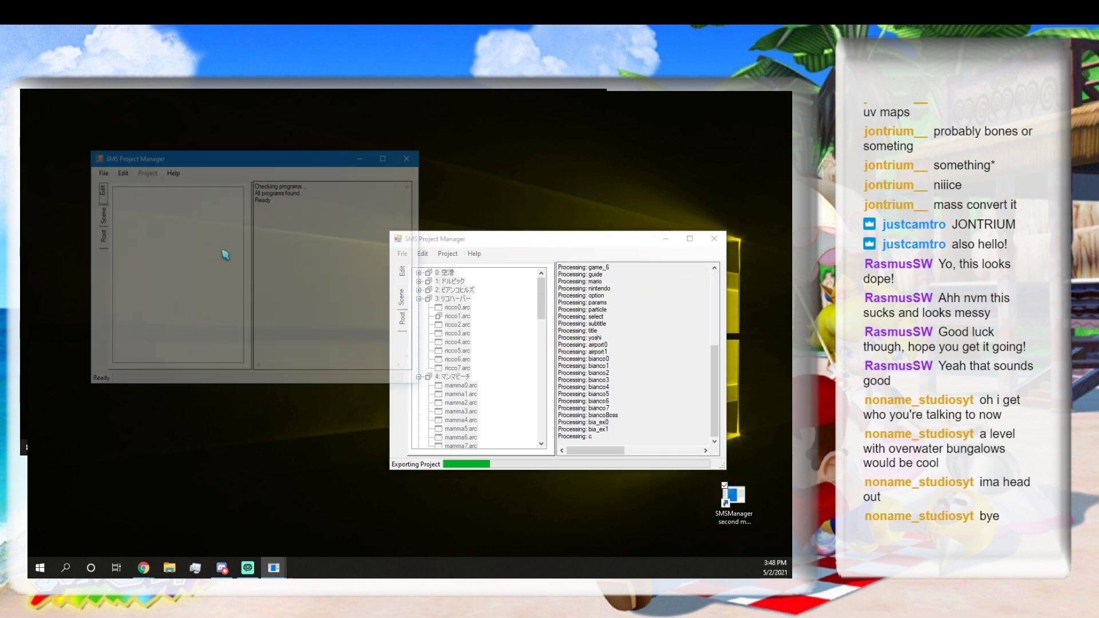
{"action": "left_click_drag", "start_coordinate": [131, 158], "coordinate": [282, 242]}
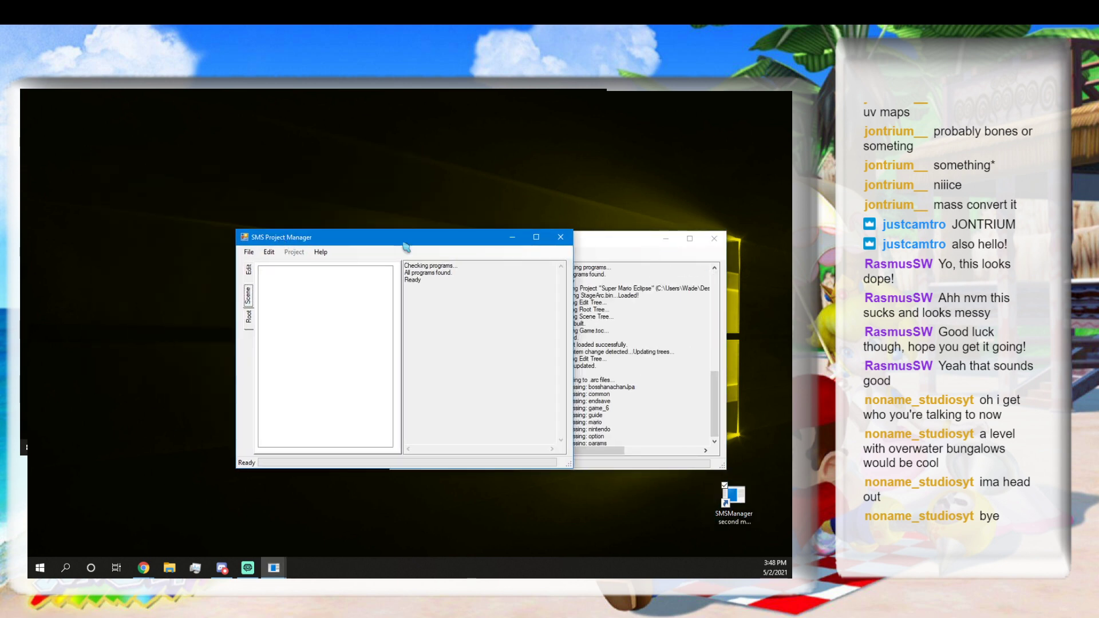
Move the exporting SMS Project Manager window aside and load the Super Mario Eclipse project in the second window.
{"action": "left_click", "coordinate": [407, 243]}
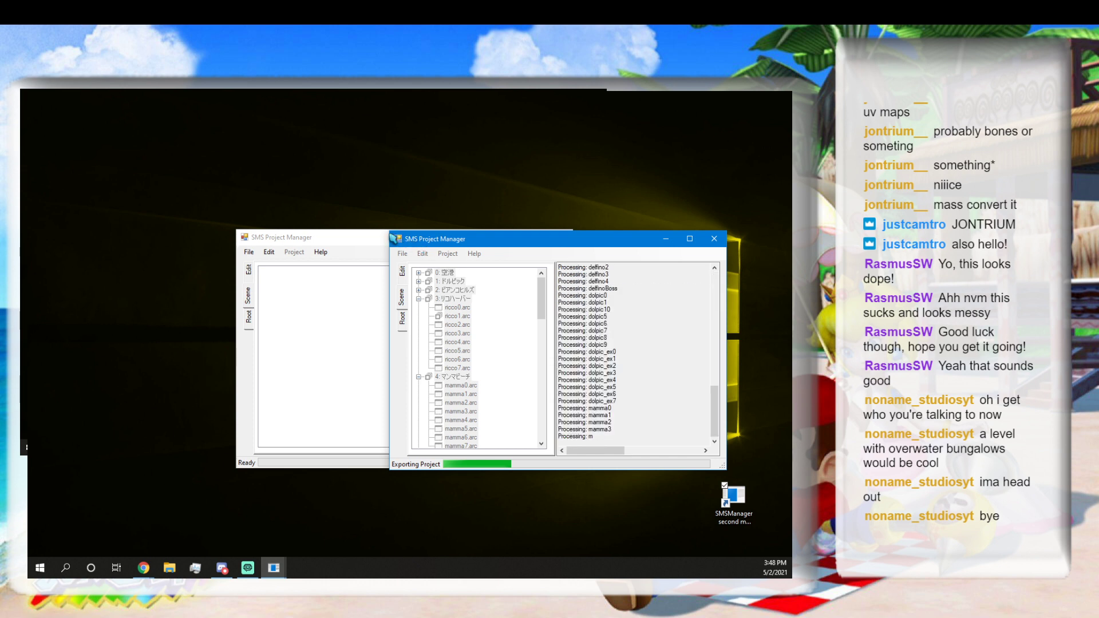
{"action": "left_click_drag", "start_coordinate": [407, 243], "coordinate": [202, 229]}
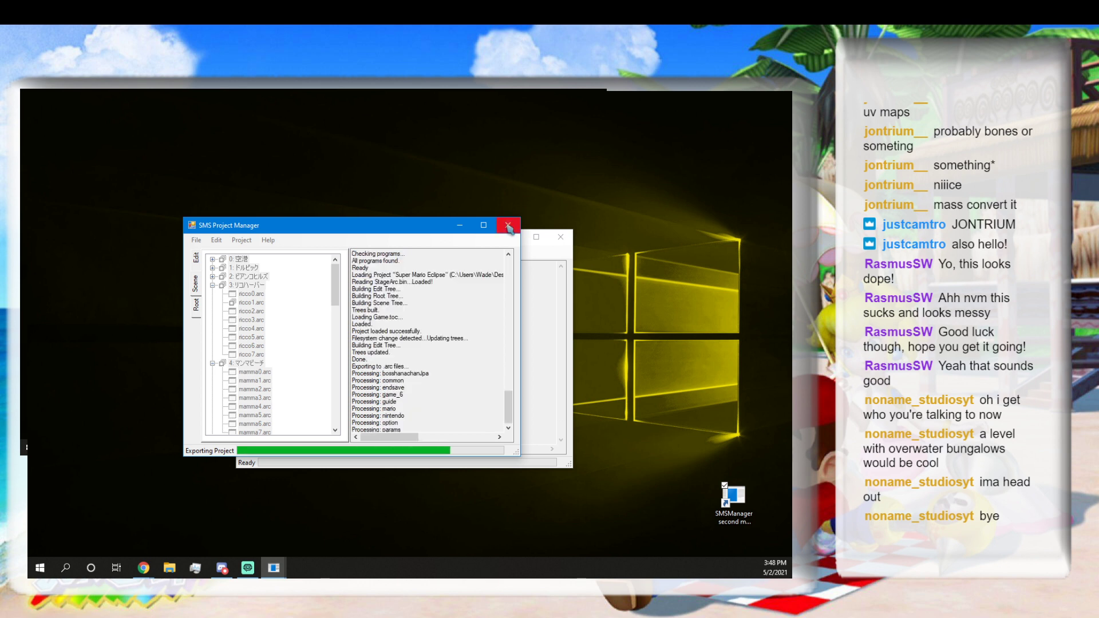
{"action": "left_click", "coordinate": [544, 262]}
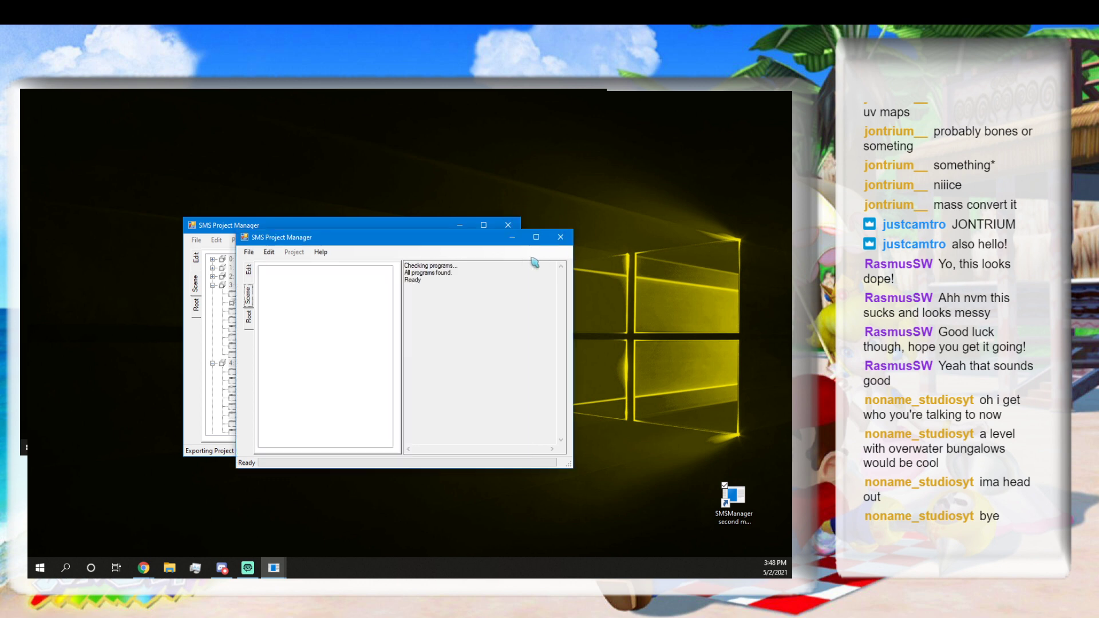
{"action": "left_click", "coordinate": [249, 252]}
{"action": "left_click", "coordinate": [273, 279]}
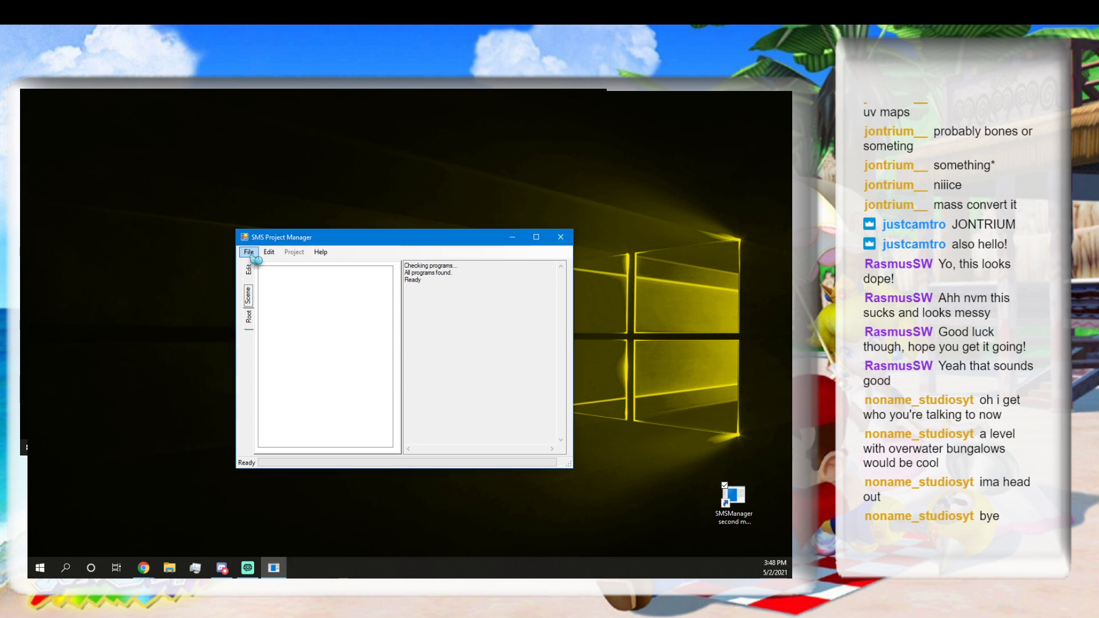
{"action": "left_click", "coordinate": [248, 252]}
{"action": "mouse_move", "coordinate": [289, 277]}
{"action": "left_click", "coordinate": [355, 277]}
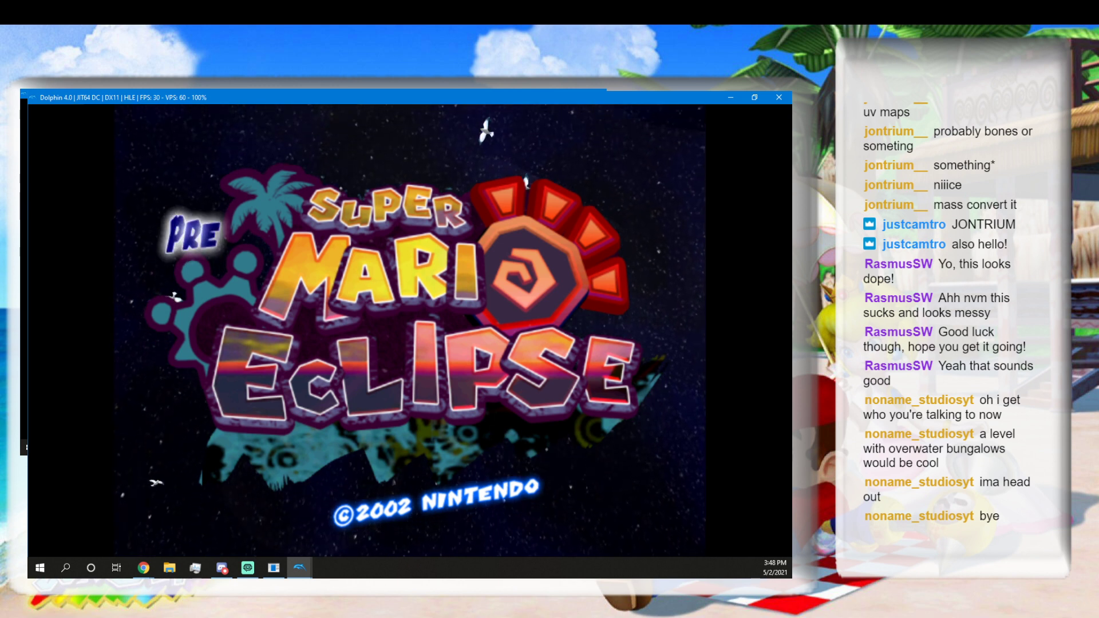
Start the game in Dolphin from the title screen, choose save file A and launch a level for testing.
{"action": "key", "text": "Return"}
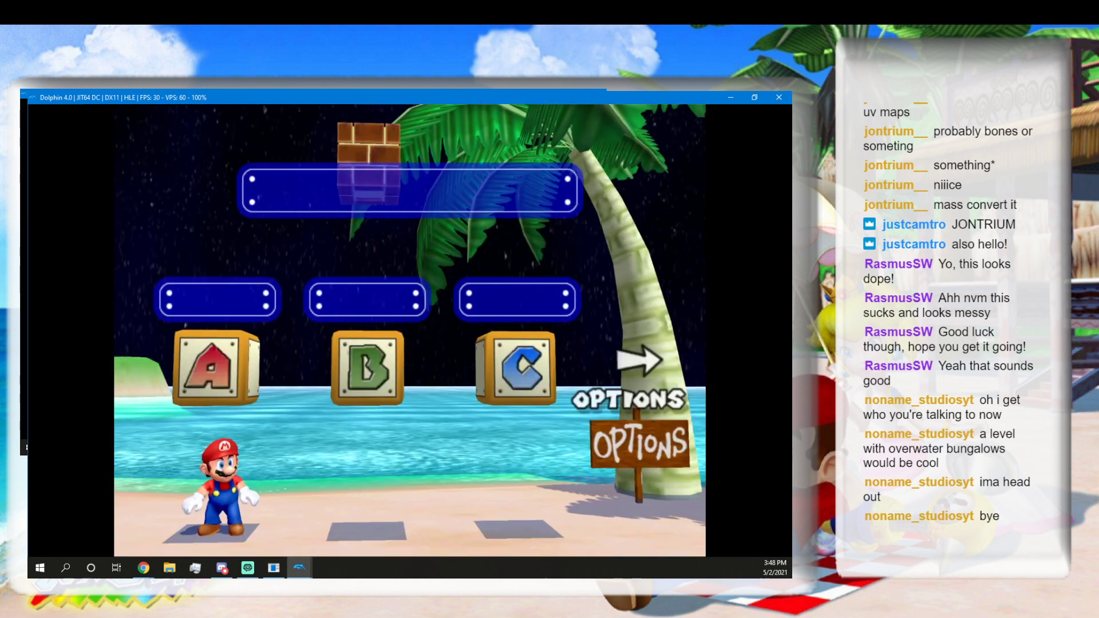
{"action": "key", "text": "Return"}
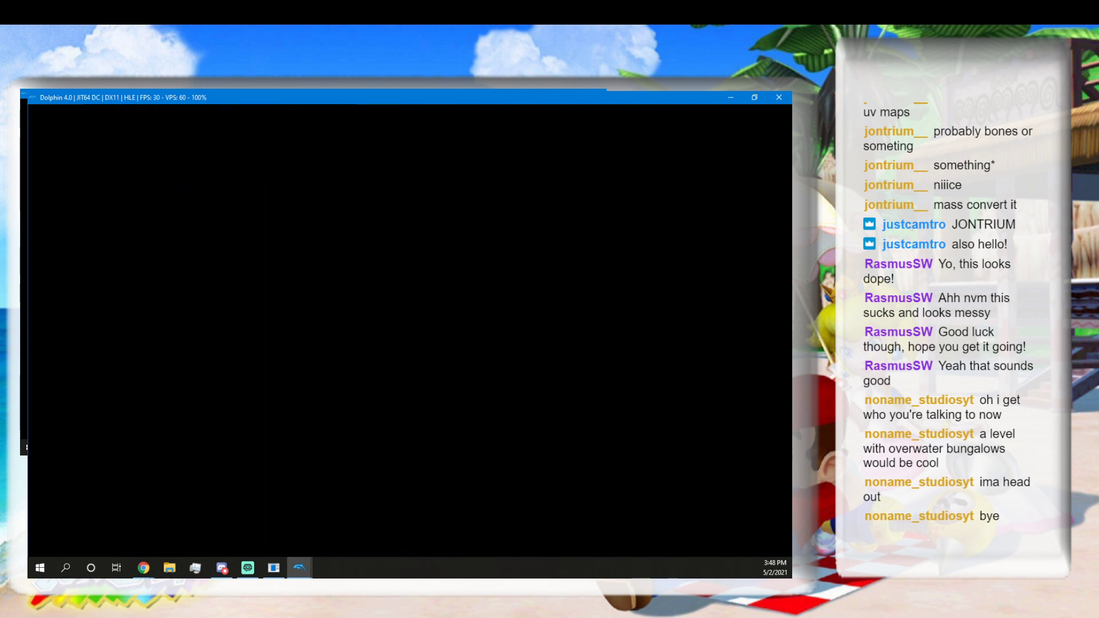
{"action": "key", "text": "Down"}
{"action": "key", "text": "Down"}
{"action": "key", "text": "Return"}
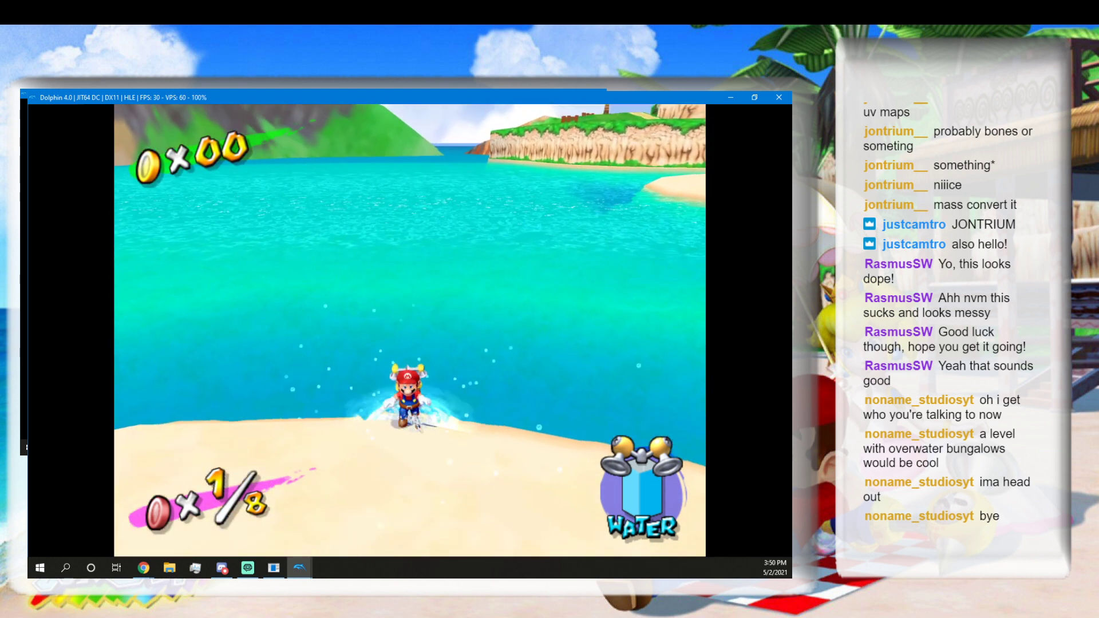
Return to the game's level select and open the scene list for 04 Gelato Beach.
{"action": "key", "text": "Return"}
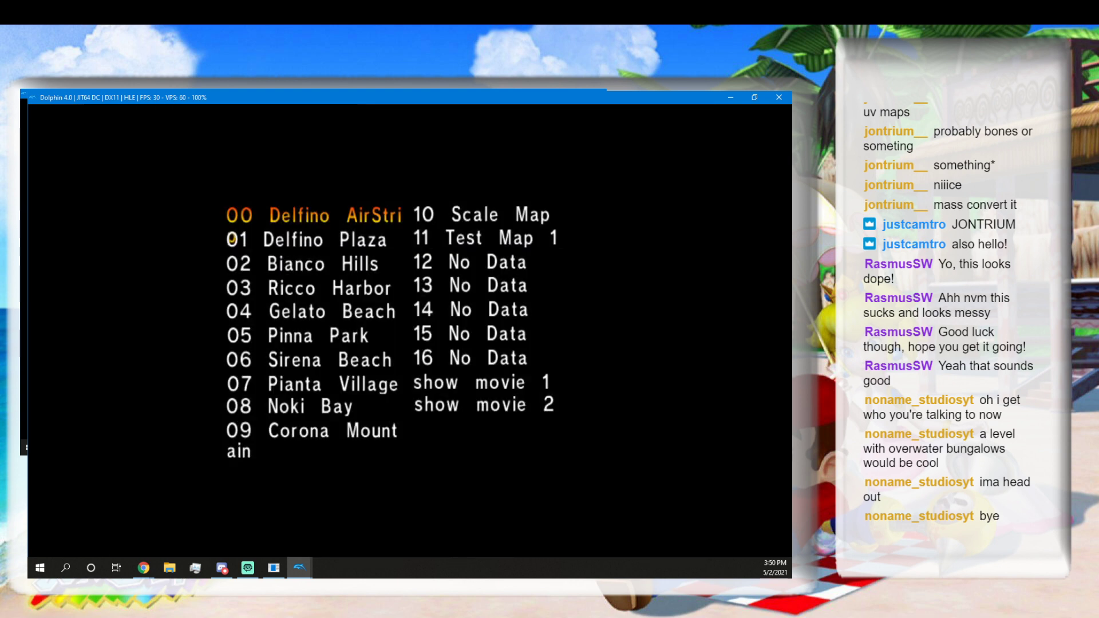
{"action": "key", "text": "Down"}
{"action": "key", "text": "Down"}
{"action": "key", "text": "Down"}
{"action": "key", "text": "Down"}
{"action": "key", "text": "Down"}
{"action": "key", "text": "Down"}
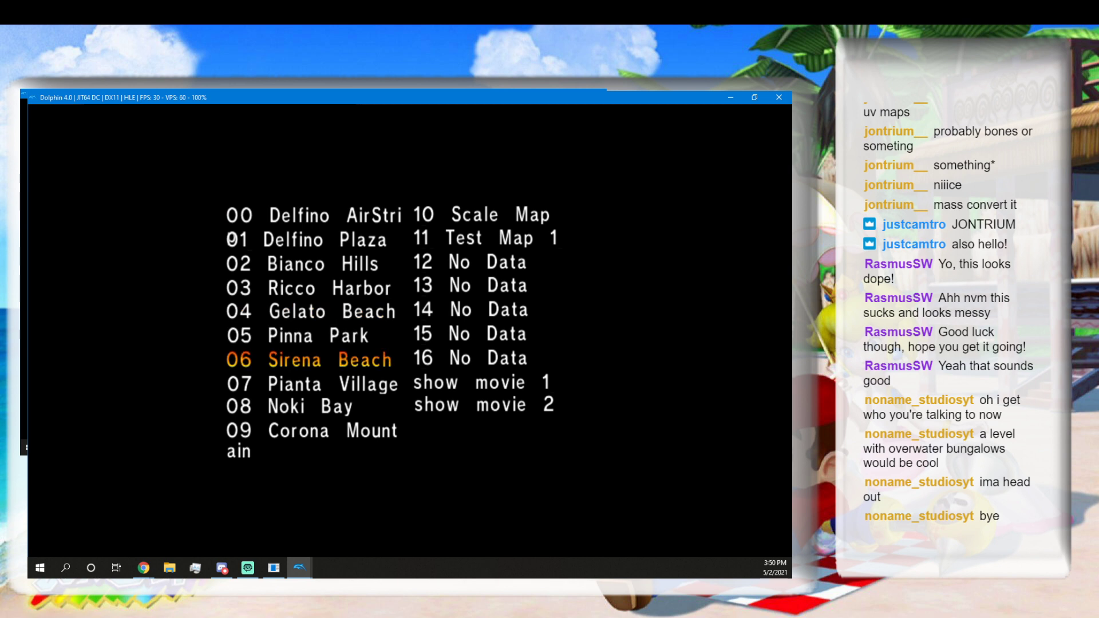
{"action": "key", "text": "Up"}
{"action": "key", "text": "Up"}
{"action": "key", "text": "Return"}
Launch scene 4 of Gelato Beach and save an emulator state during play.
{"action": "key", "text": "Down"}
{"action": "key", "text": "Down"}
{"action": "key", "text": "Down"}
{"action": "key", "text": "Down"}
{"action": "key", "text": "Down"}
{"action": "key", "text": "Down"}
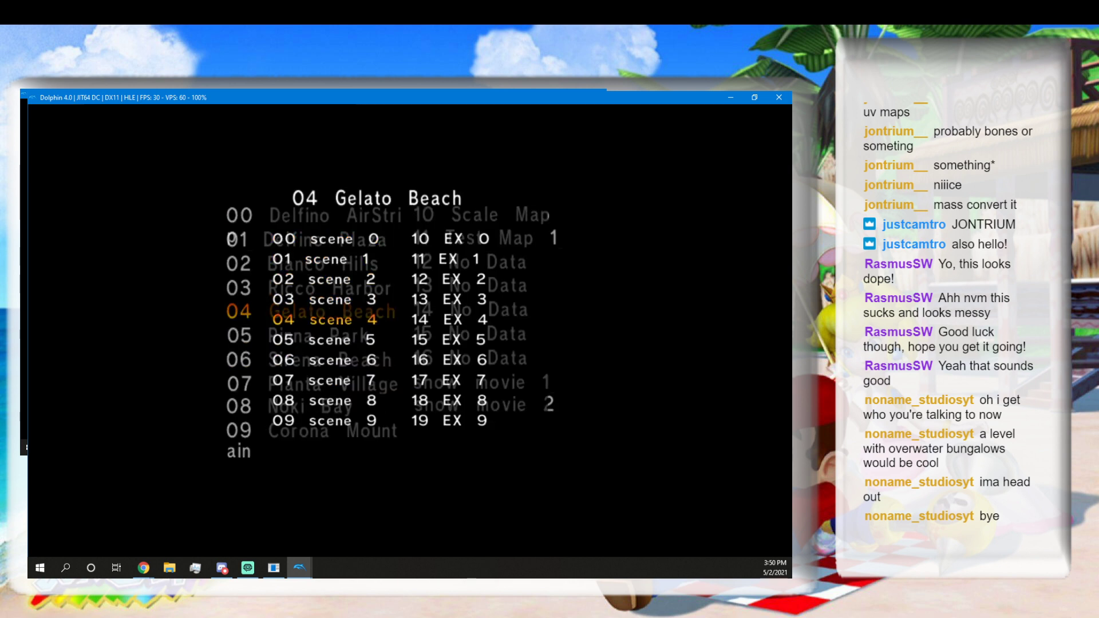
{"action": "key", "text": "Return"}
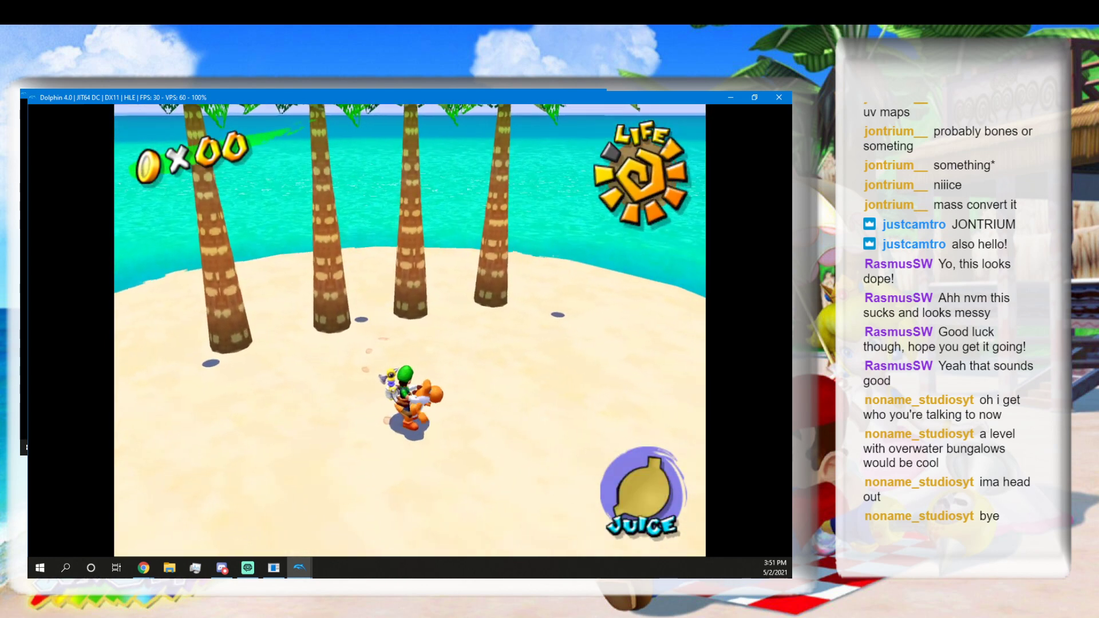
{"action": "key", "text": "shift+F1"}
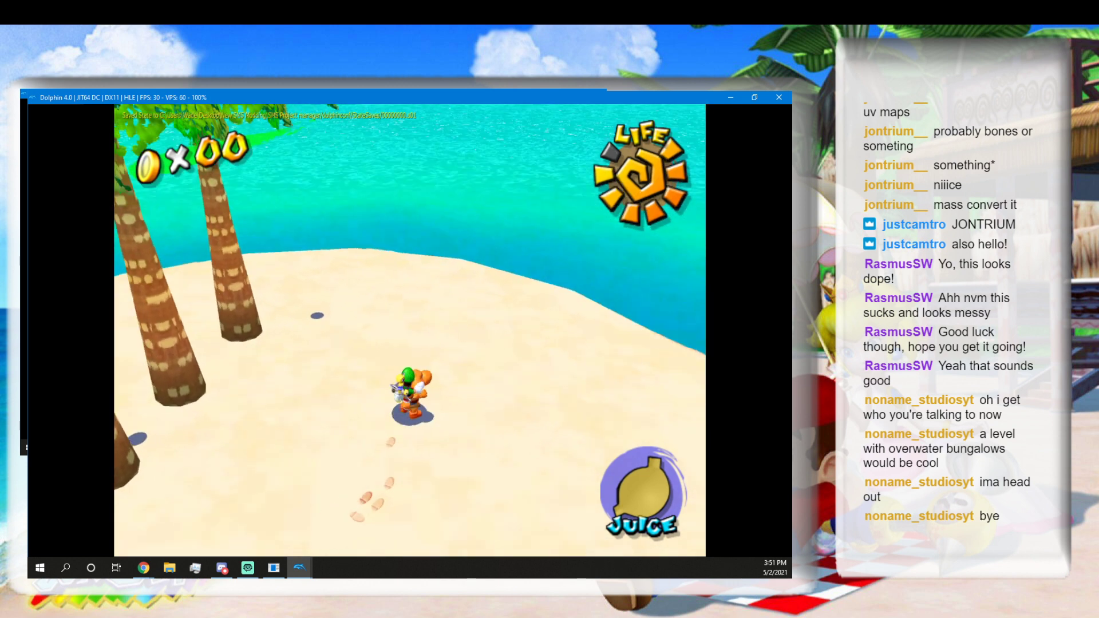
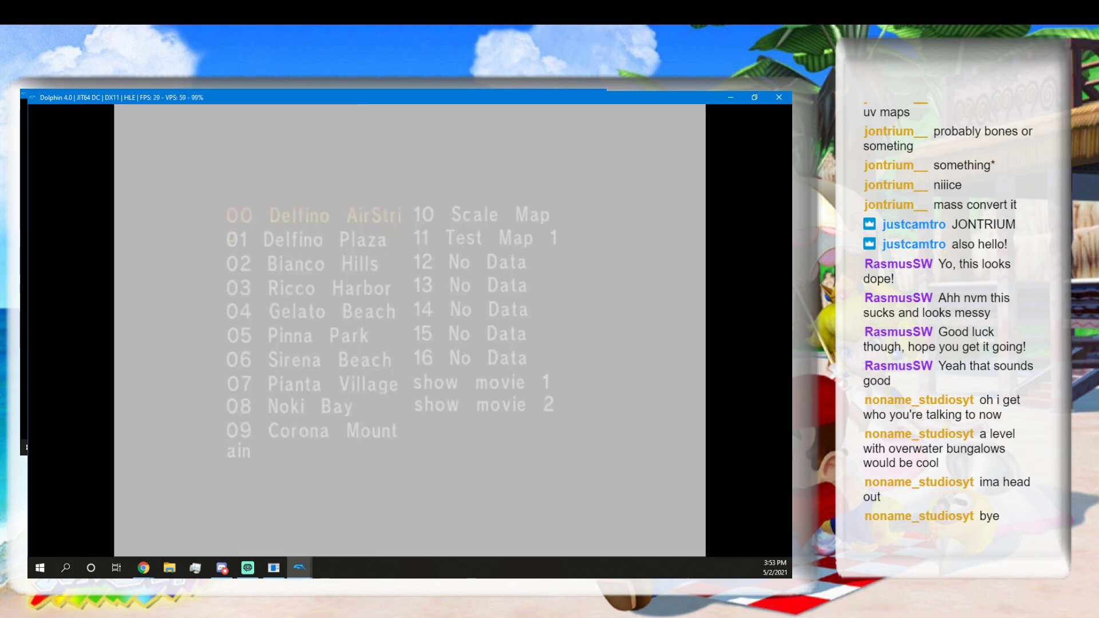
From the level select, choose Gelato Beach again and launch scene 3.
{"action": "key", "text": "Down"}
{"action": "key", "text": "Down"}
{"action": "key", "text": "Down"}
{"action": "key", "text": "Down"}
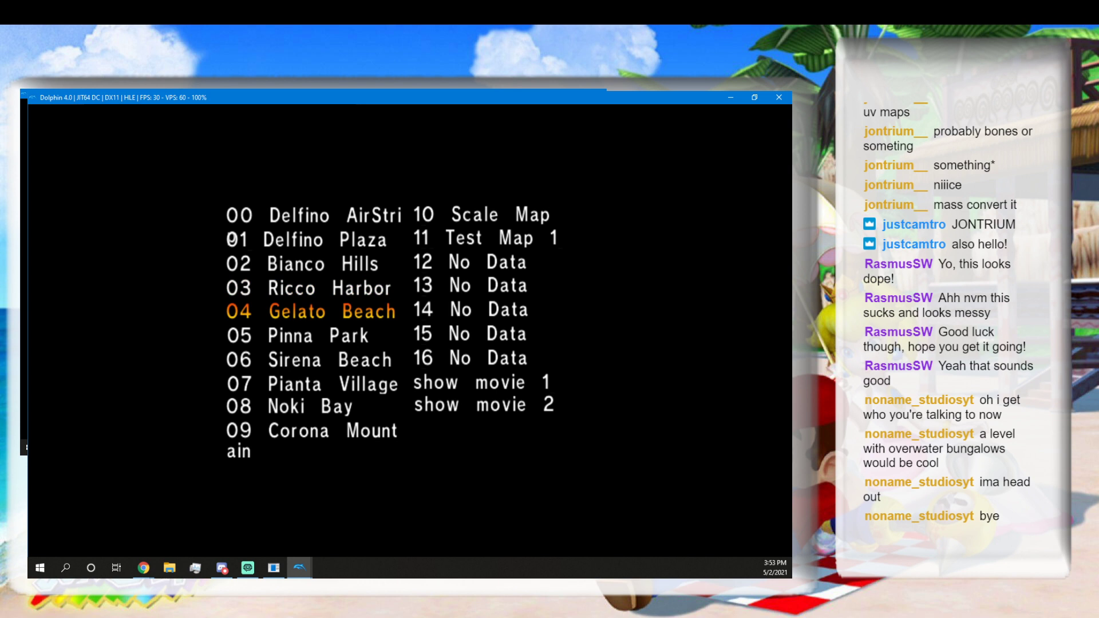
{"action": "key", "text": "Return"}
{"action": "key", "text": "Down"}
{"action": "key", "text": "Down"}
{"action": "key", "text": "Down"}
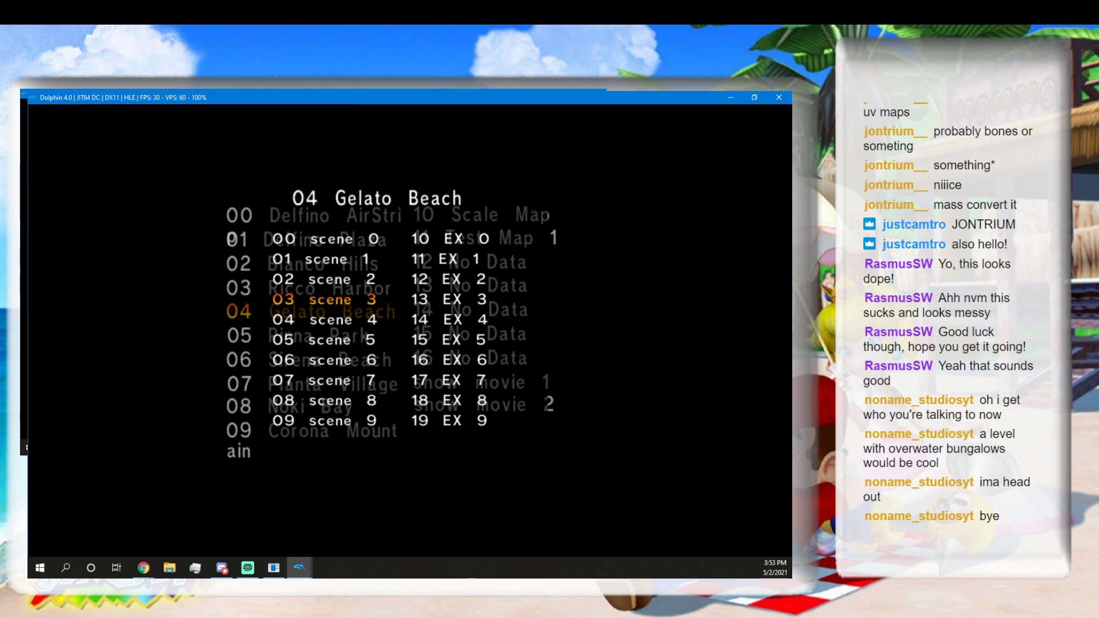
{"action": "key", "text": "Return"}
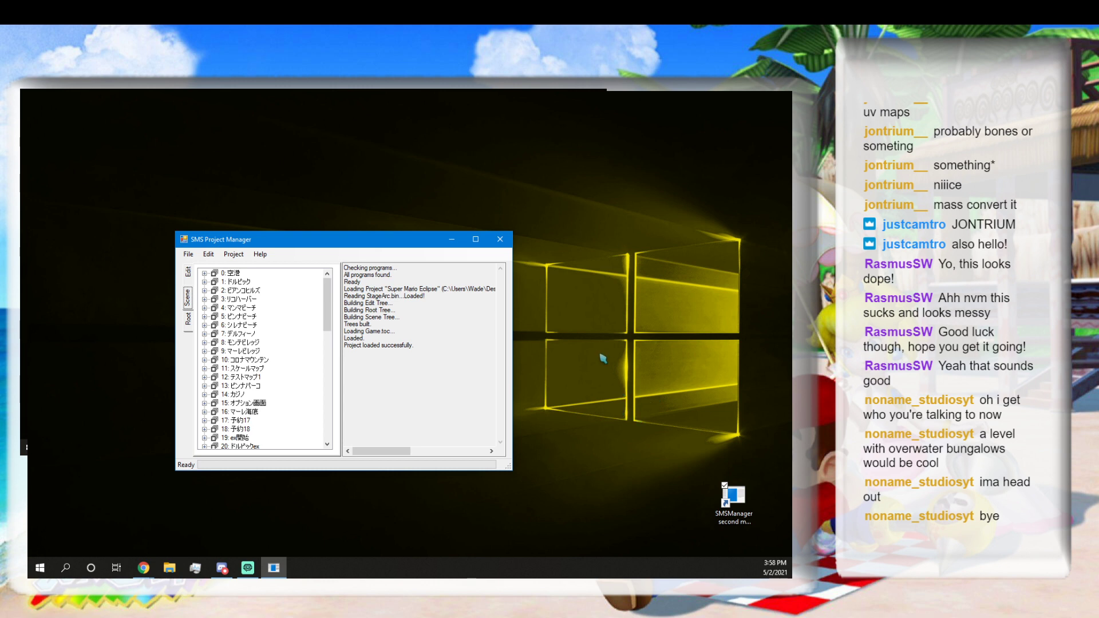
Close the SMS Project Manager window holding the loaded Super Mario Eclipse project.
{"action": "left_click", "coordinate": [501, 240]}
{"action": "left_click", "coordinate": [503, 245]}
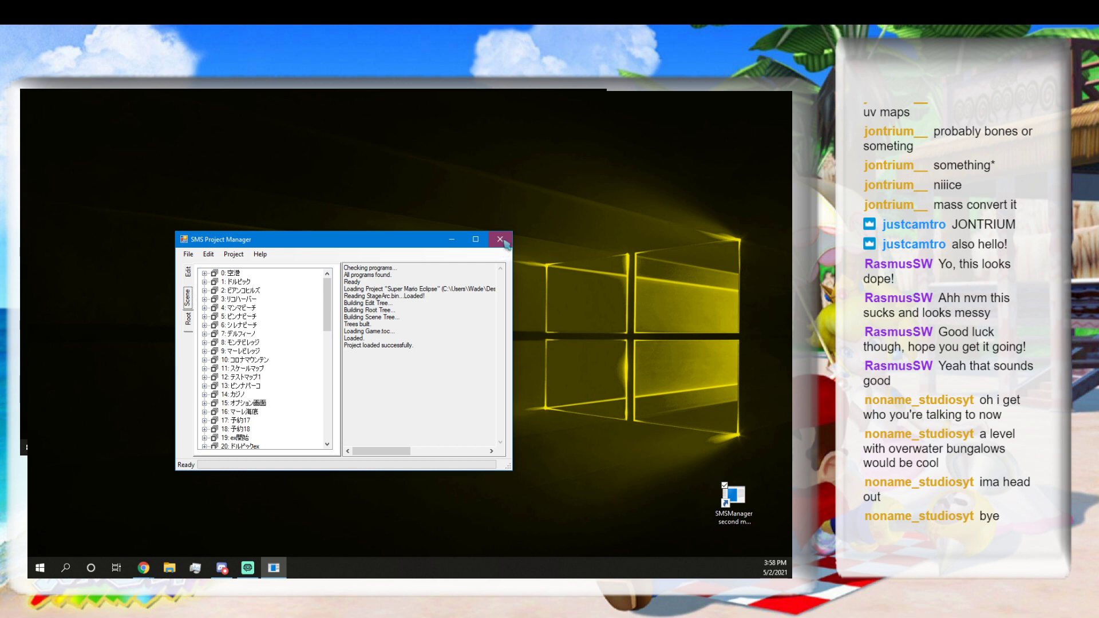